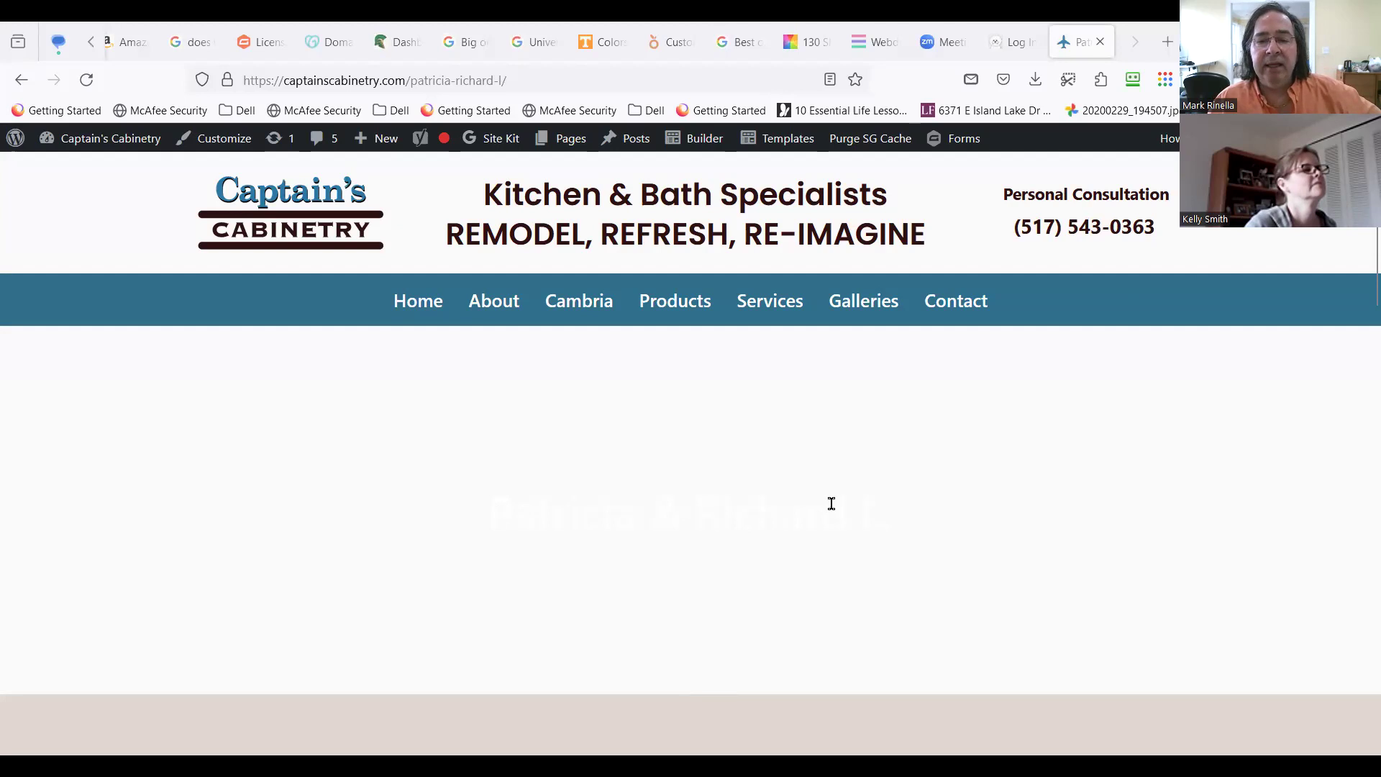
Step: Highlight the white-on-white title of the testimonial post to reveal it, and review the quote below it
{"action": "triple_click", "coordinate": [636, 510]}
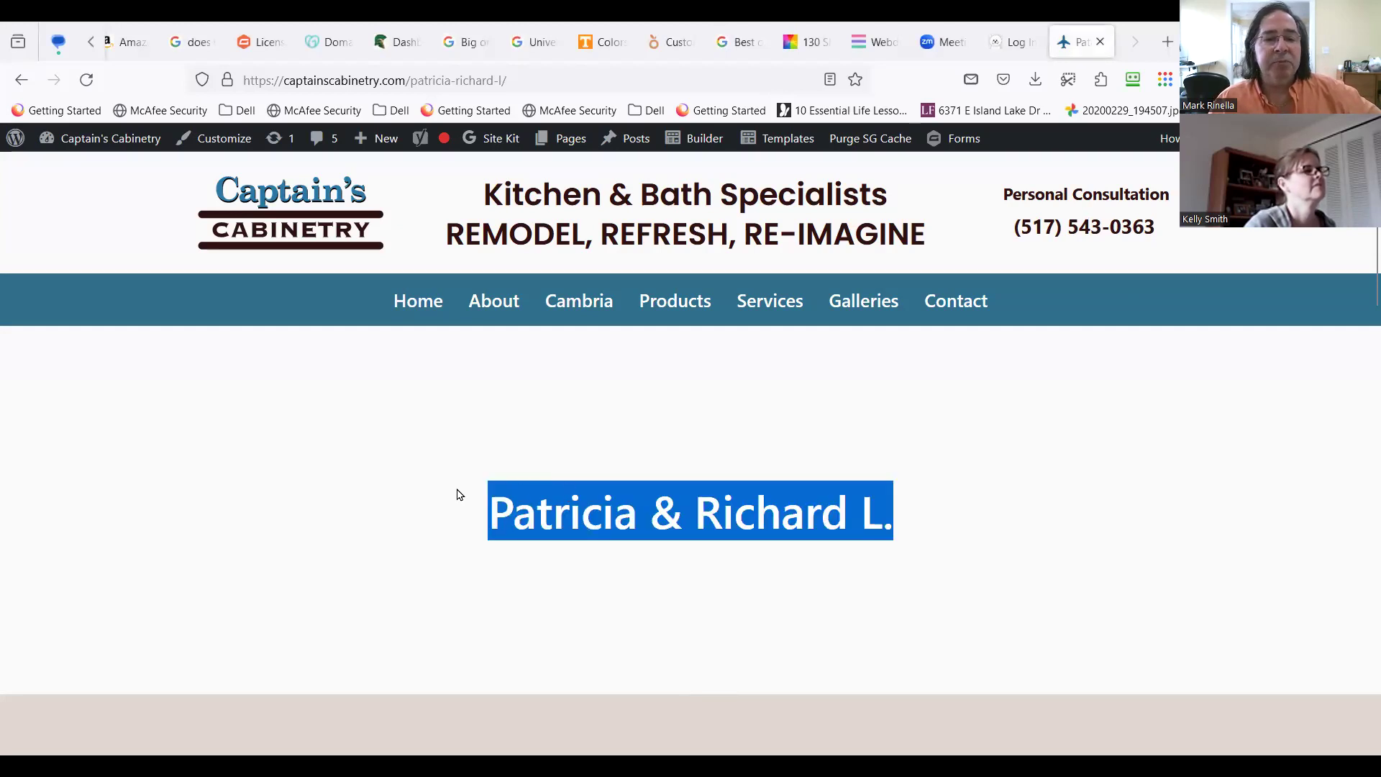
{"action": "scroll", "coordinate": [438, 504], "scroll_direction": "down", "scroll_amount": 3}
{"action": "scroll", "coordinate": [438, 504], "scroll_direction": "up", "scroll_amount": 3}
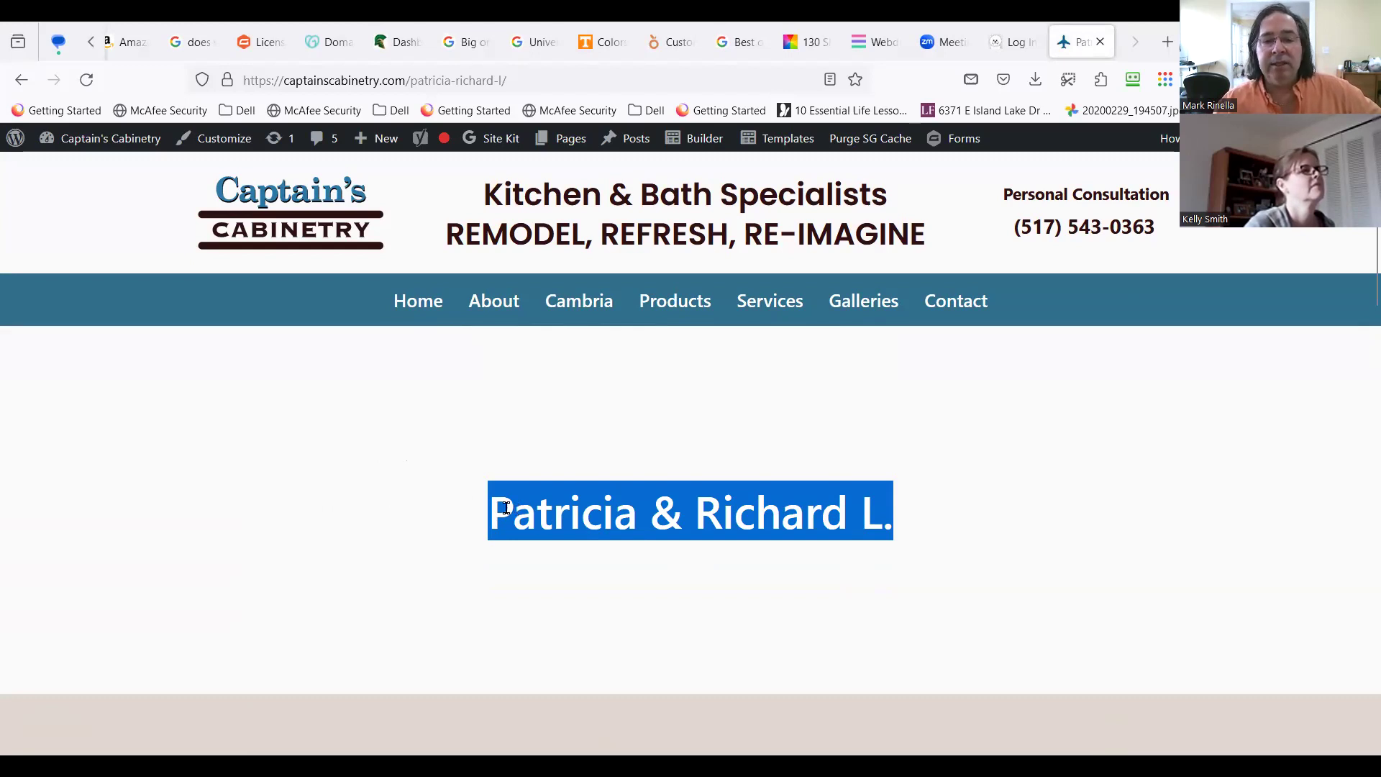
{"action": "scroll", "coordinate": [506, 508], "scroll_direction": "down", "scroll_amount": 1}
{"action": "left_click", "coordinate": [444, 483]}
{"action": "scroll", "coordinate": [479, 599], "scroll_direction": "down", "scroll_amount": 2}
{"action": "scroll", "coordinate": [479, 599], "scroll_direction": "up", "scroll_amount": 2}
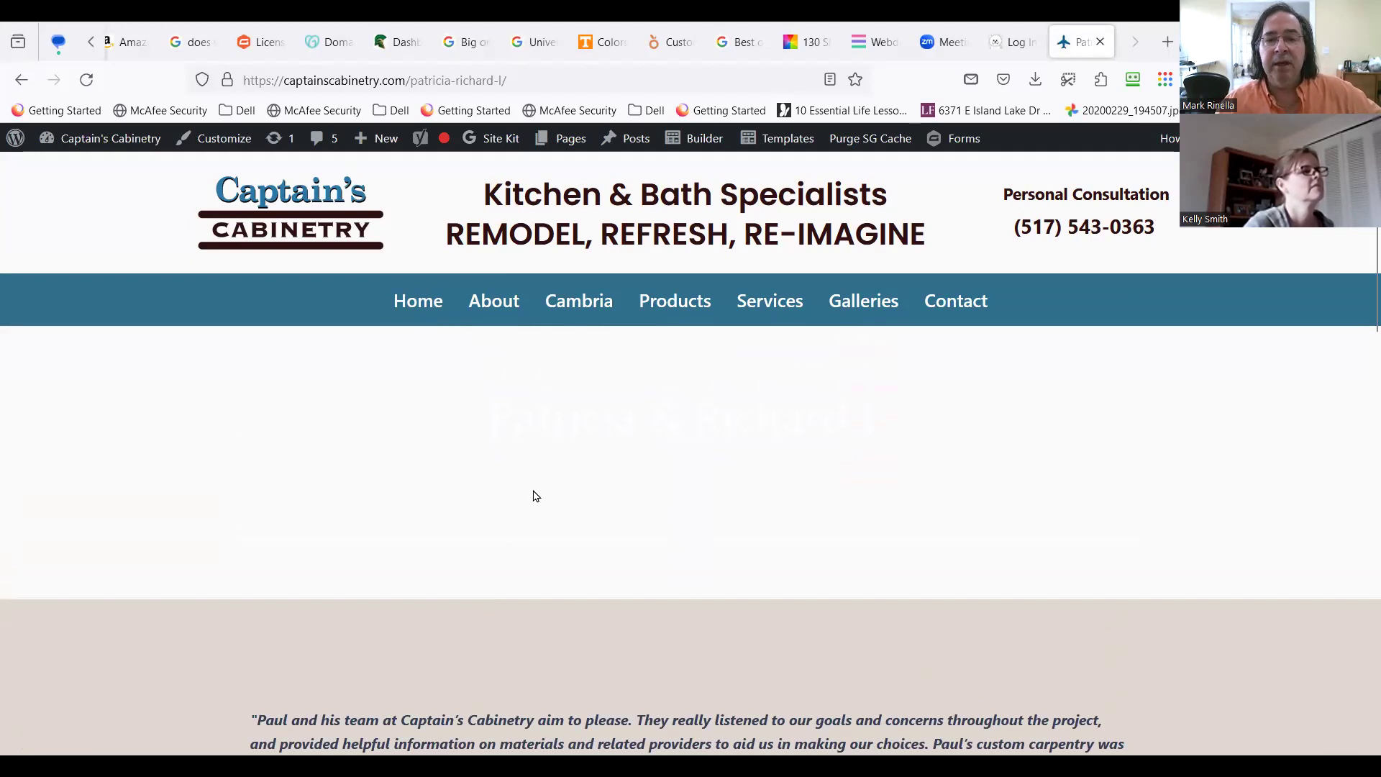
{"action": "scroll", "coordinate": [533, 493], "scroll_direction": "up", "scroll_amount": 1}
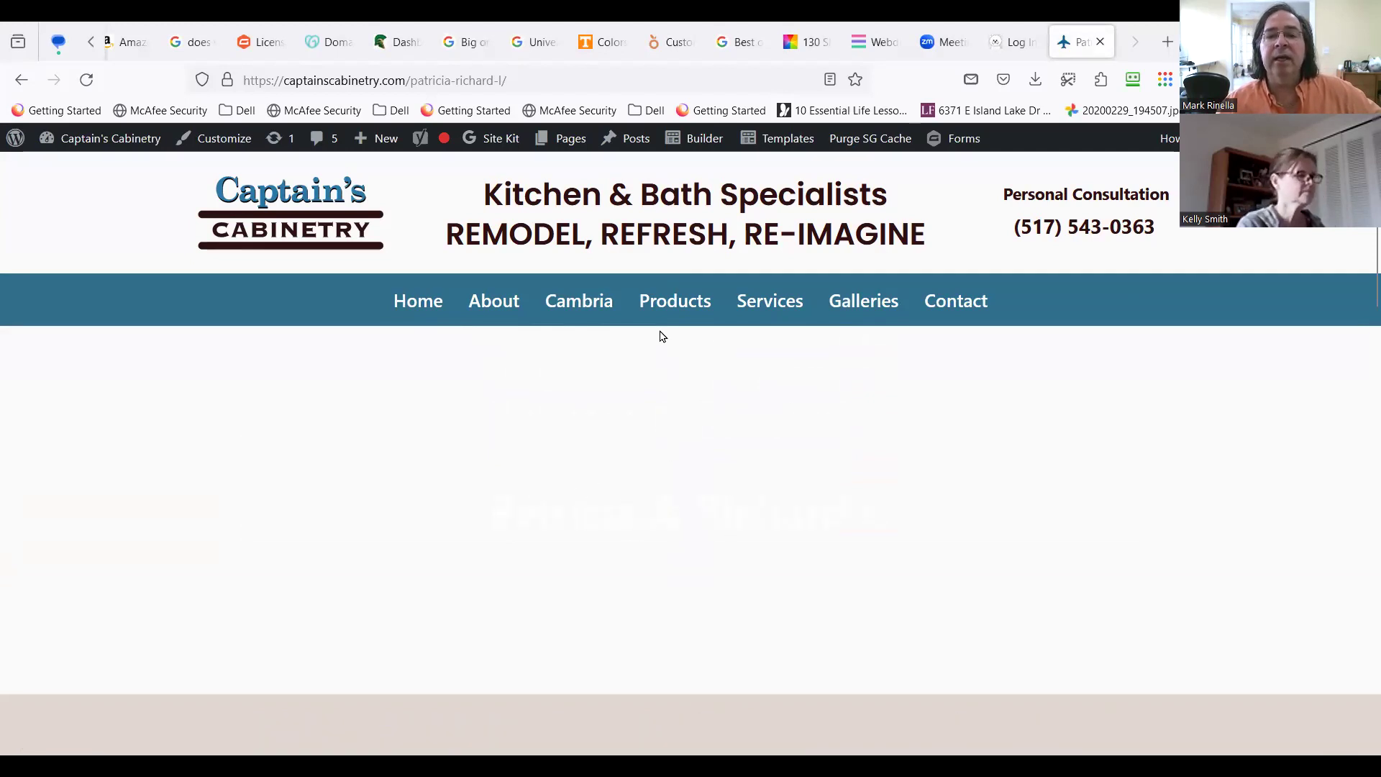
Step: Examine the site's list of posts, from the published testimonials and drafts down to the older articles
{"action": "mouse_move", "coordinate": [625, 139]}
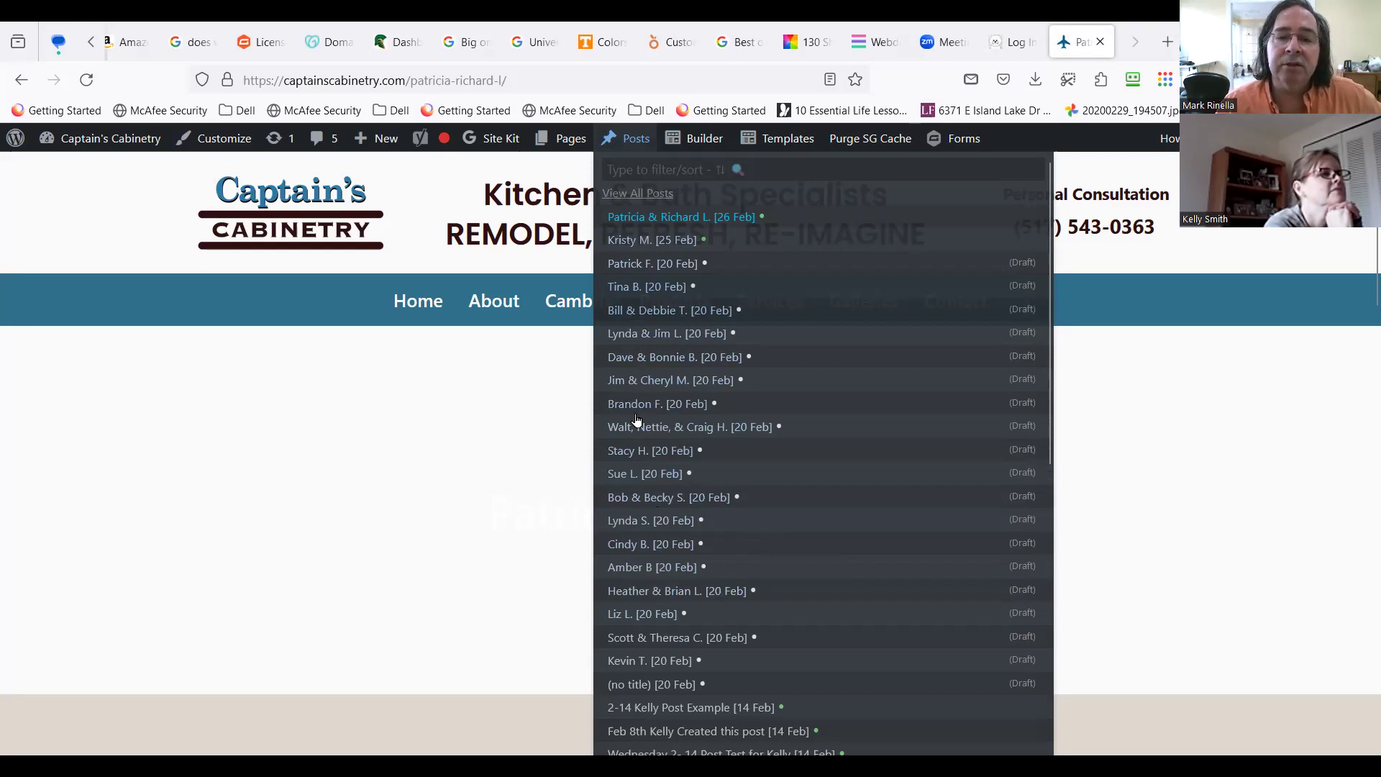
{"action": "scroll", "coordinate": [636, 533], "scroll_direction": "down", "scroll_amount": 2}
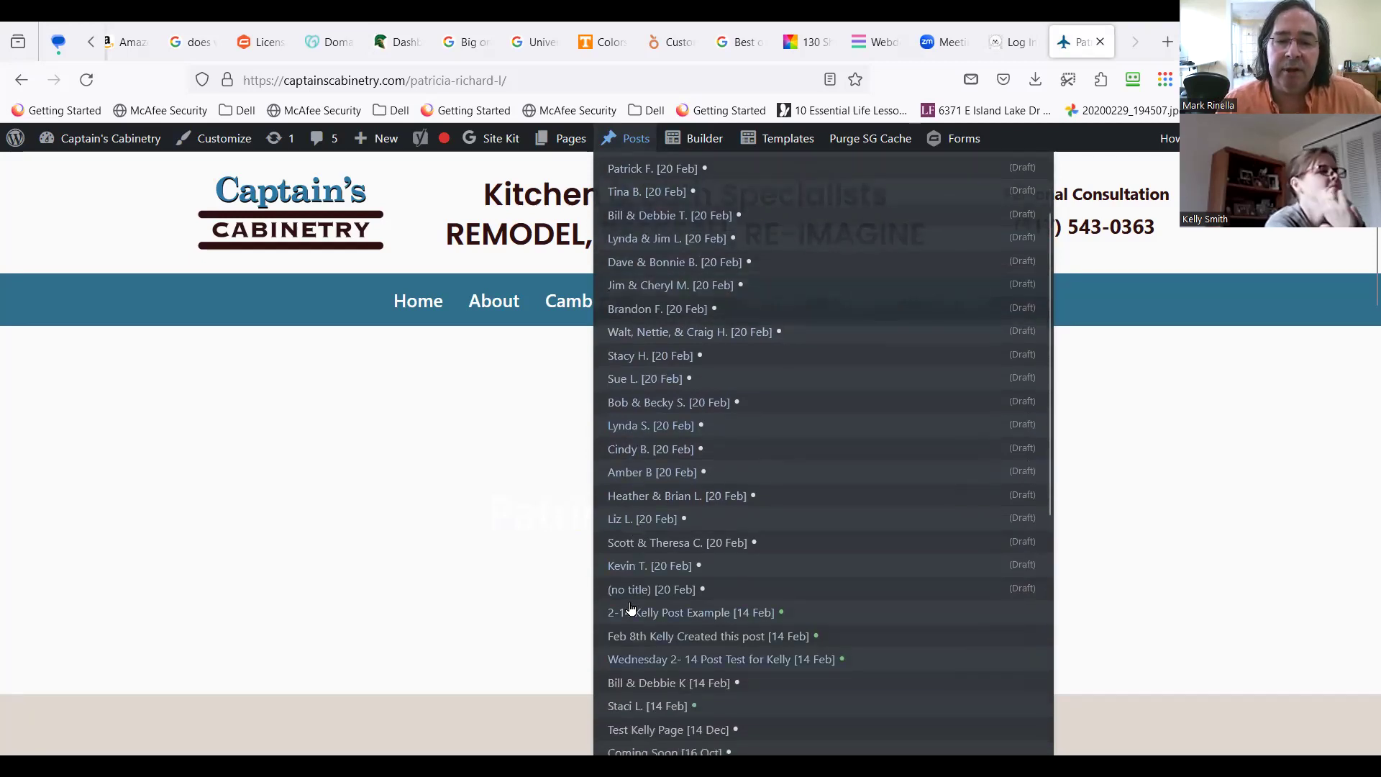
{"action": "scroll", "coordinate": [630, 609], "scroll_direction": "down", "scroll_amount": 6}
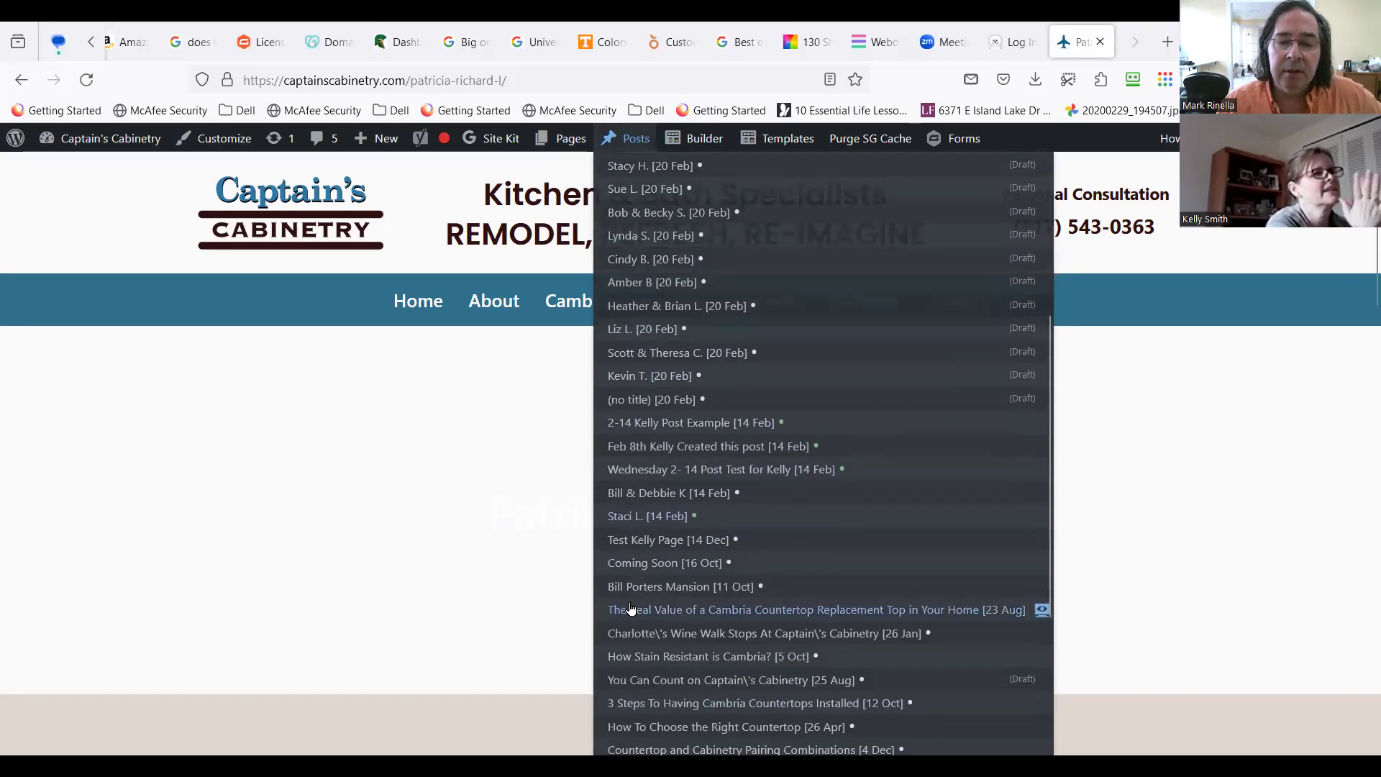
{"action": "scroll", "coordinate": [630, 608], "scroll_direction": "down", "scroll_amount": 3}
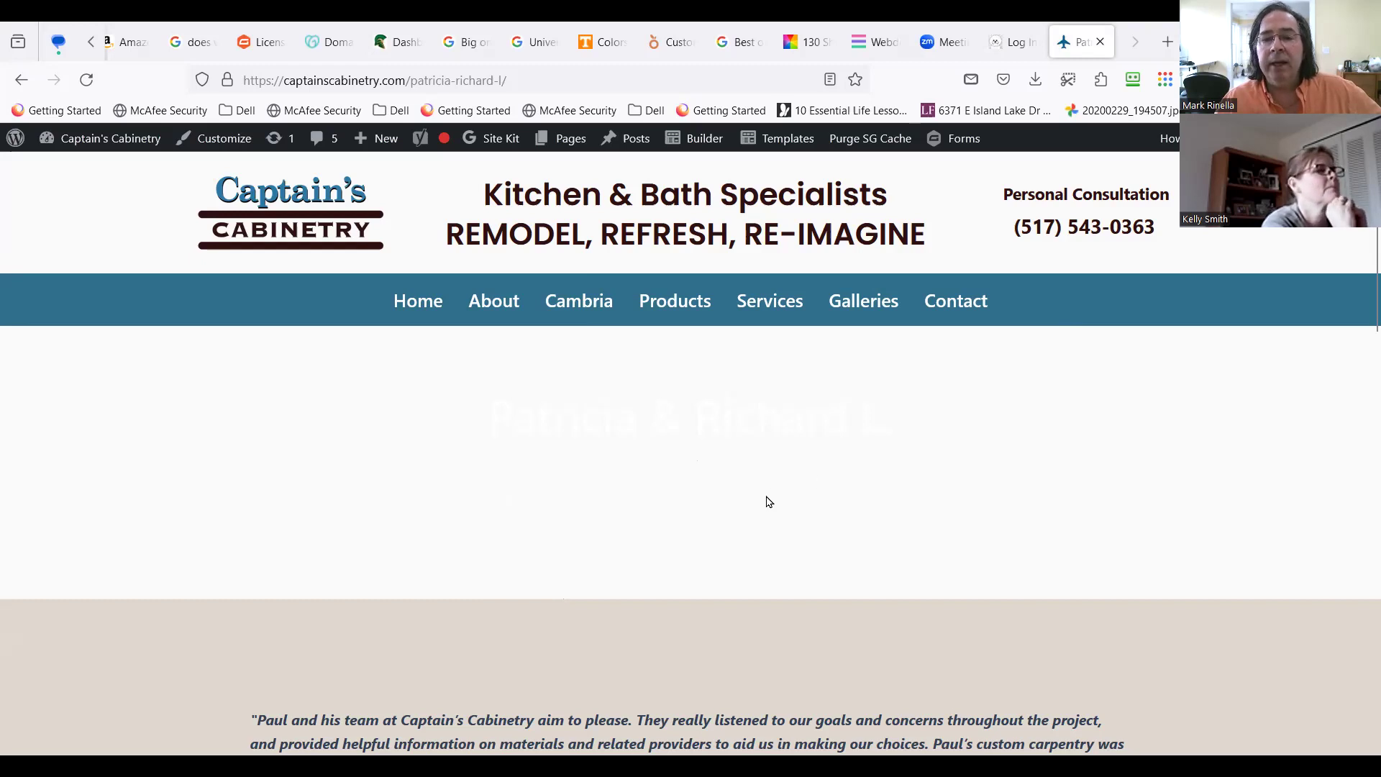
Step: Open the site's testimonials page at captainscabinetry.com/testimonials/
{"action": "left_click_drag", "start_coordinate": [518, 80], "coordinate": [423, 81]}
{"action": "key", "text": "BackSpace"}
{"action": "key", "text": "BackSpace"}
{"action": "key", "text": "BackSpace"}
{"action": "type", "text": "te"}
{"action": "key", "text": "Return"}
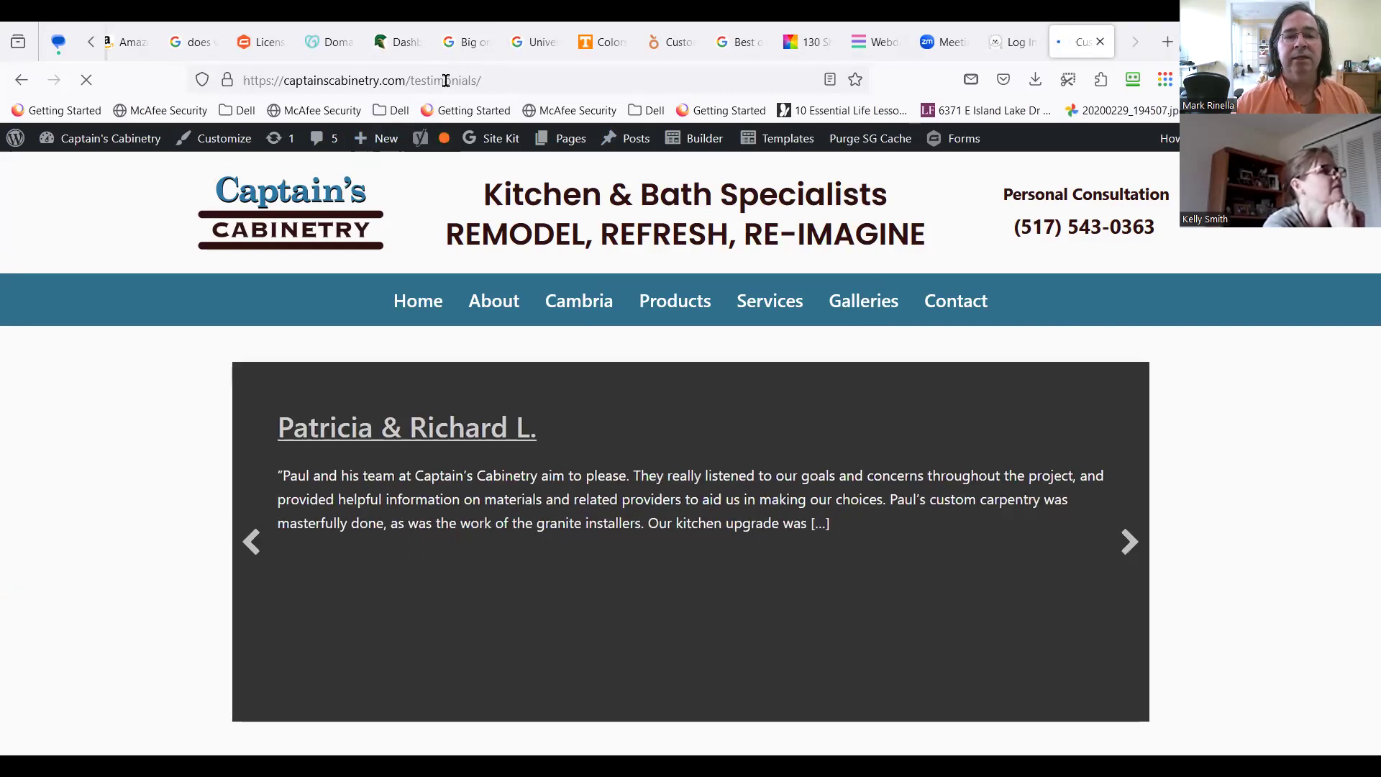
Step: Examine the testimonials page, including its address, the post slider and the written quotes underneath
{"action": "left_click", "coordinate": [453, 79]}
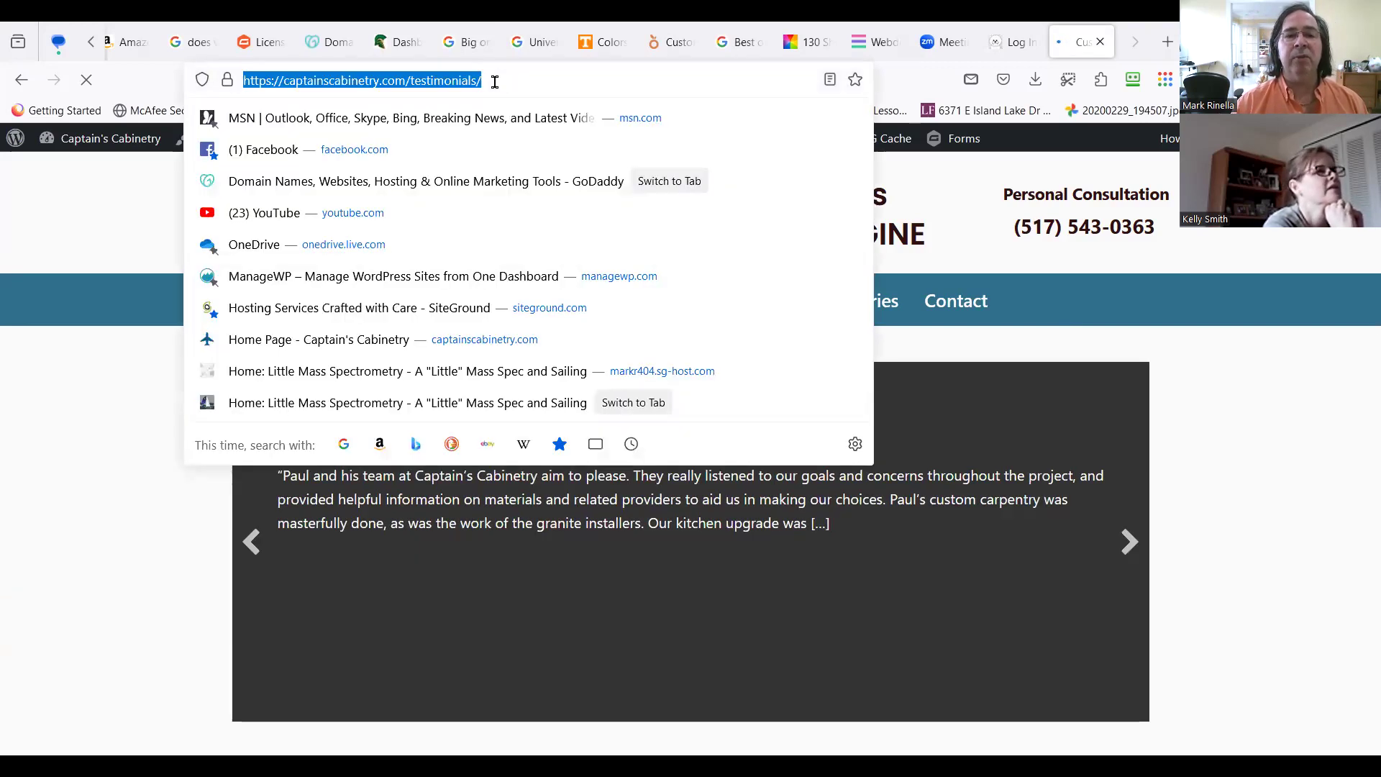
{"action": "left_click", "coordinate": [485, 81]}
{"action": "left_click", "coordinate": [202, 639]}
{"action": "scroll", "coordinate": [810, 639], "scroll_direction": "down", "scroll_amount": 3}
{"action": "scroll", "coordinate": [809, 641], "scroll_direction": "down", "scroll_amount": 10}
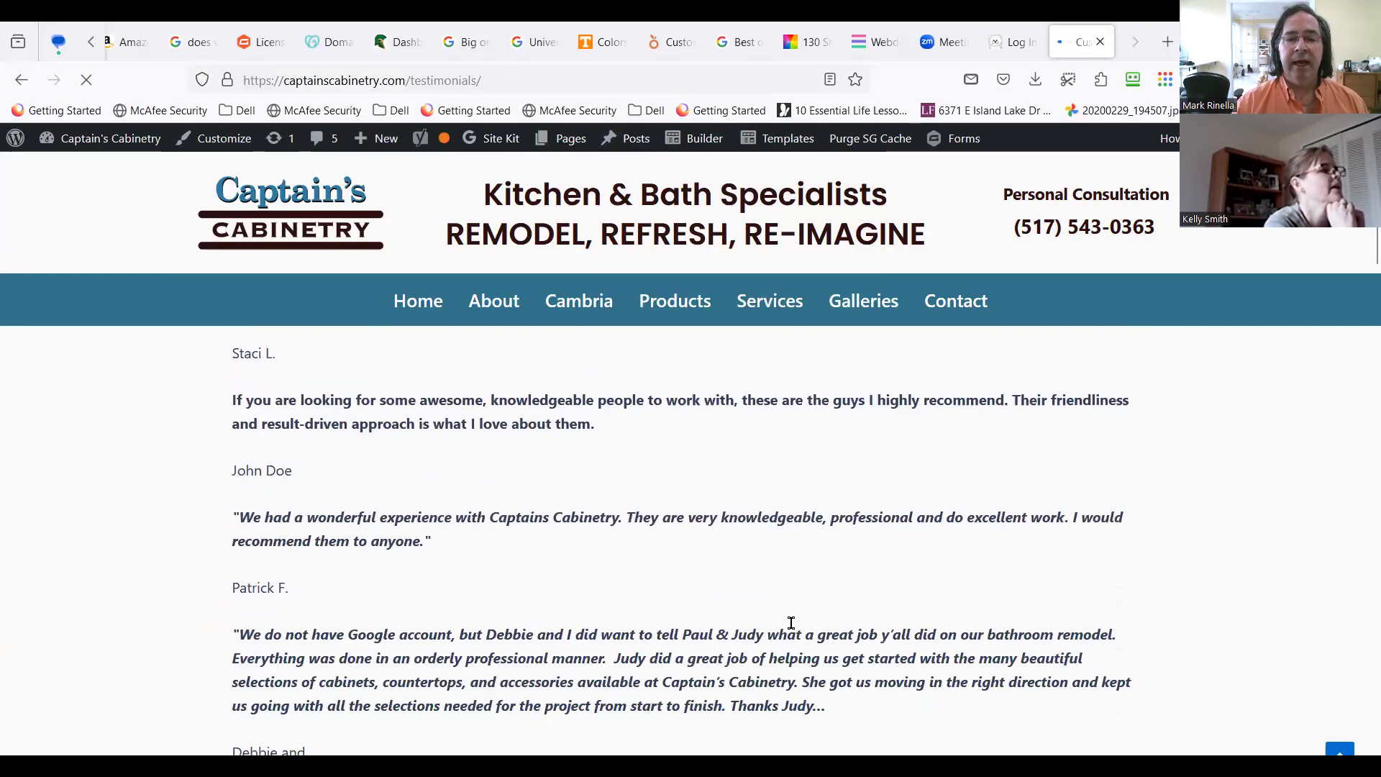
{"action": "scroll", "coordinate": [744, 622], "scroll_direction": "down", "scroll_amount": 6}
{"action": "scroll", "coordinate": [726, 607], "scroll_direction": "up", "scroll_amount": 12}
{"action": "scroll", "coordinate": [709, 596], "scroll_direction": "up", "scroll_amount": 3}
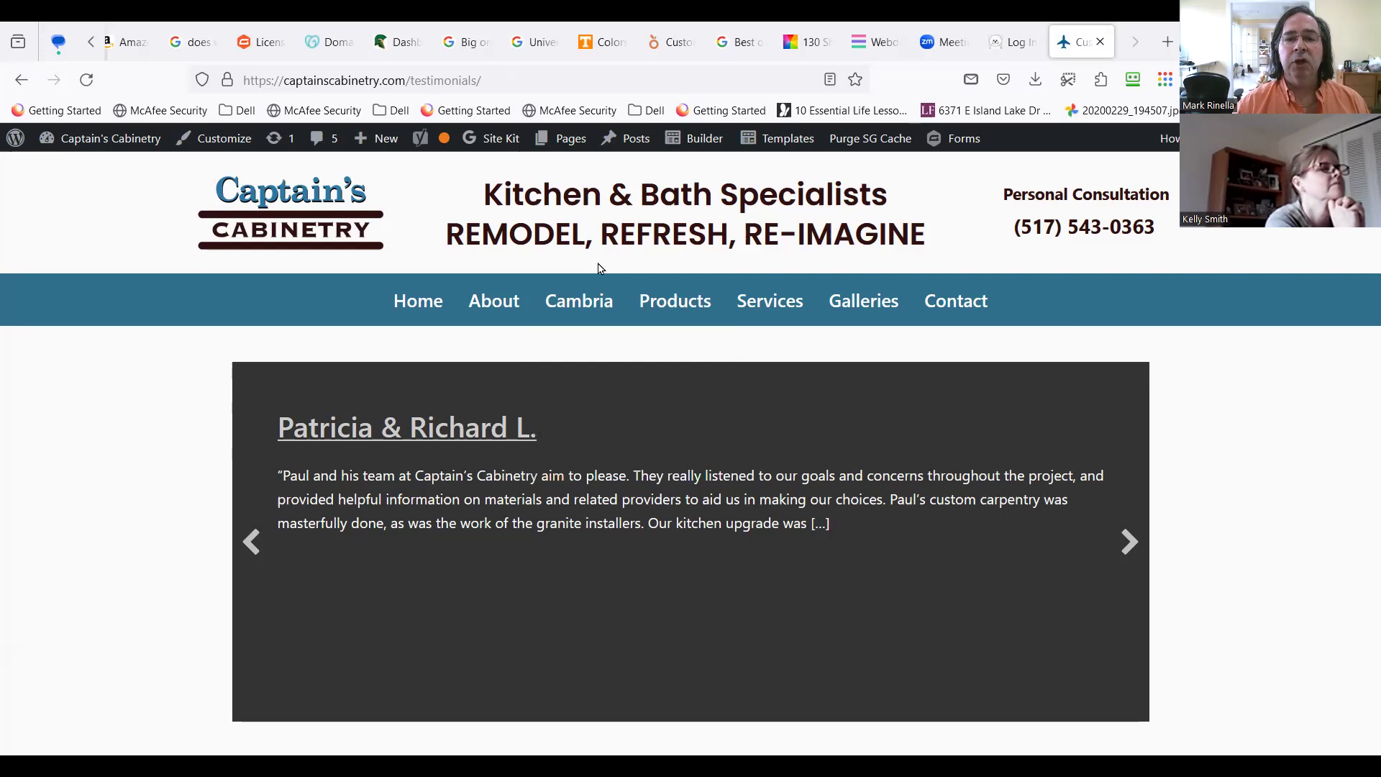
Step: Open the first draft testimonial in the posts list for editing and activate its focus keyphrase field
{"action": "mouse_move", "coordinate": [632, 141]}
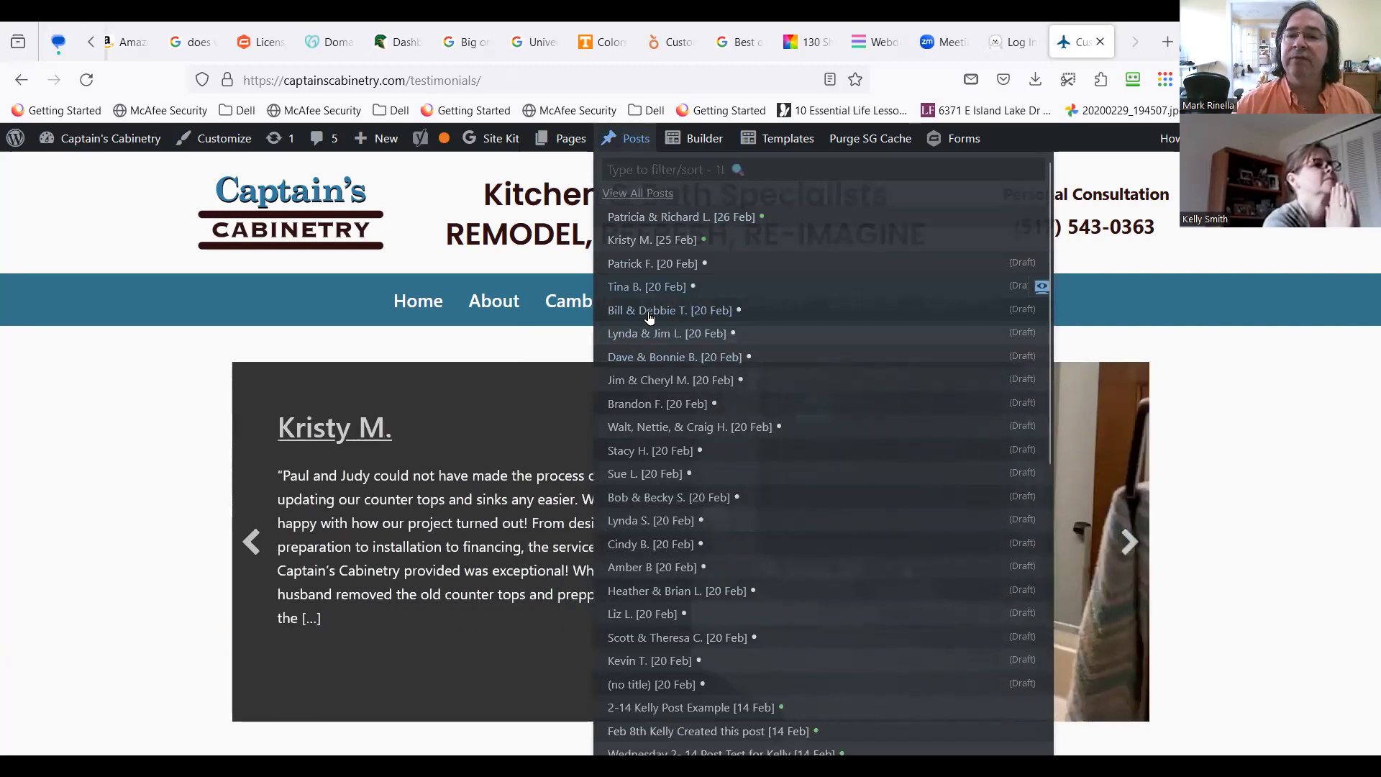
{"action": "left_click", "coordinate": [649, 264]}
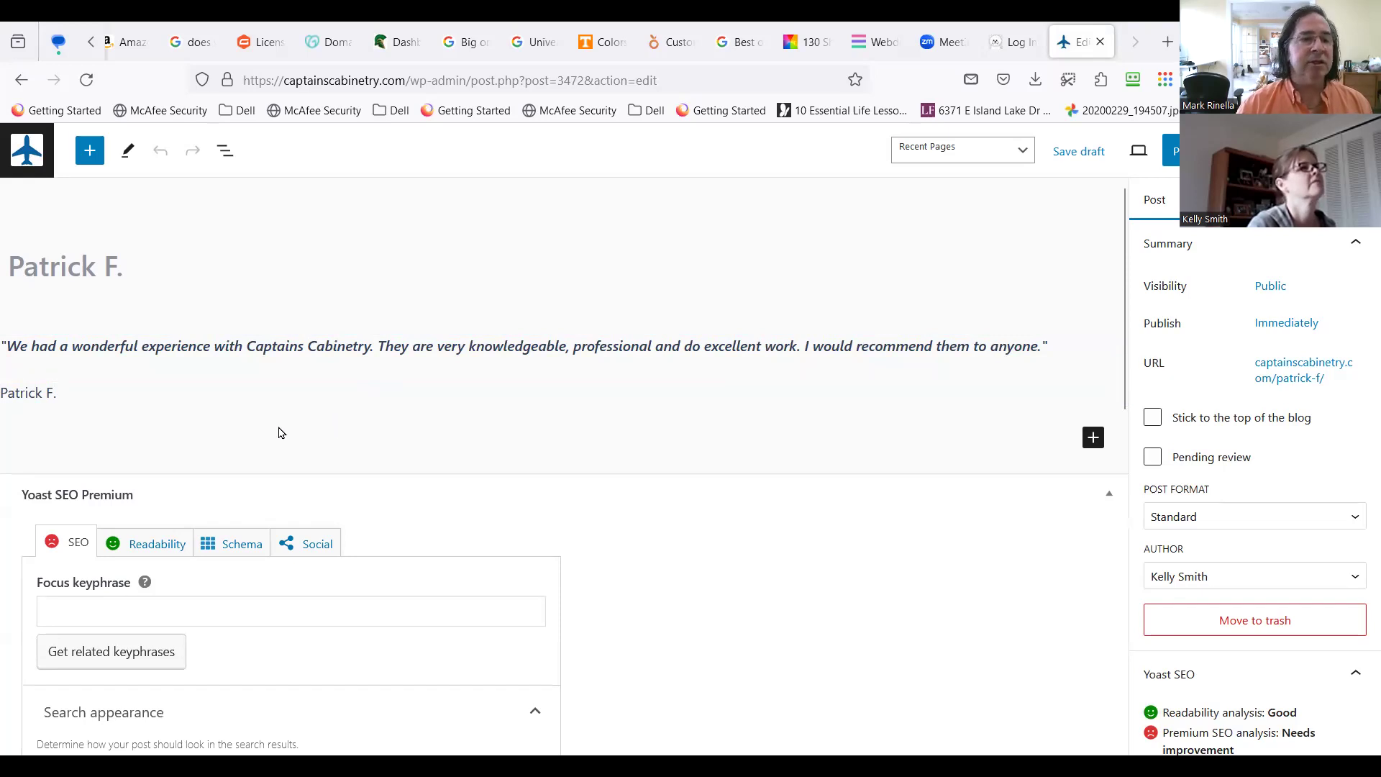
{"action": "left_click", "coordinate": [155, 616]}
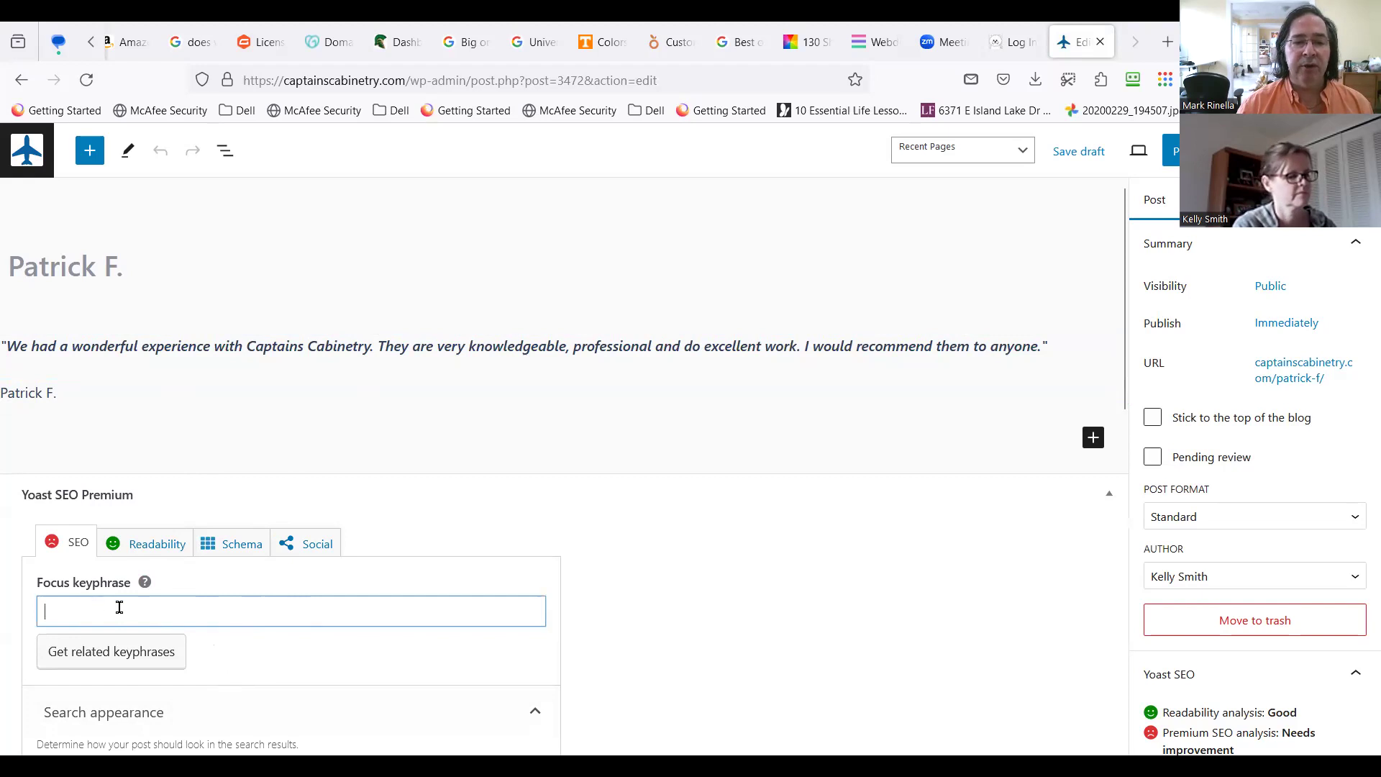
Step: Examine the draft's Yoast SEO section, including the focus keyphrase, search result preview, SEO title, slug and meta description
{"action": "scroll", "coordinate": [311, 634], "scroll_direction": "down", "scroll_amount": 4}
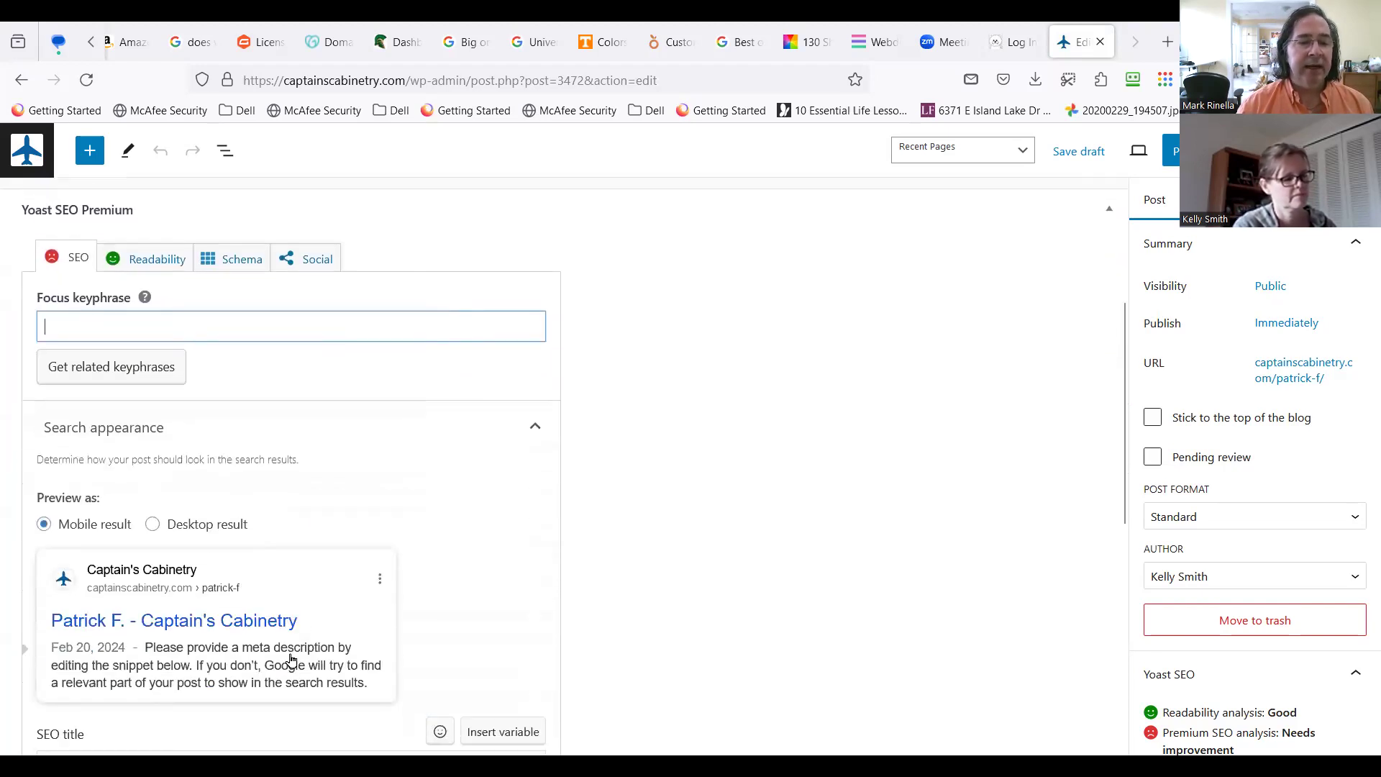
{"action": "scroll", "coordinate": [293, 651], "scroll_direction": "down", "scroll_amount": 1}
{"action": "scroll", "coordinate": [434, 579], "scroll_direction": "up", "scroll_amount": 4}
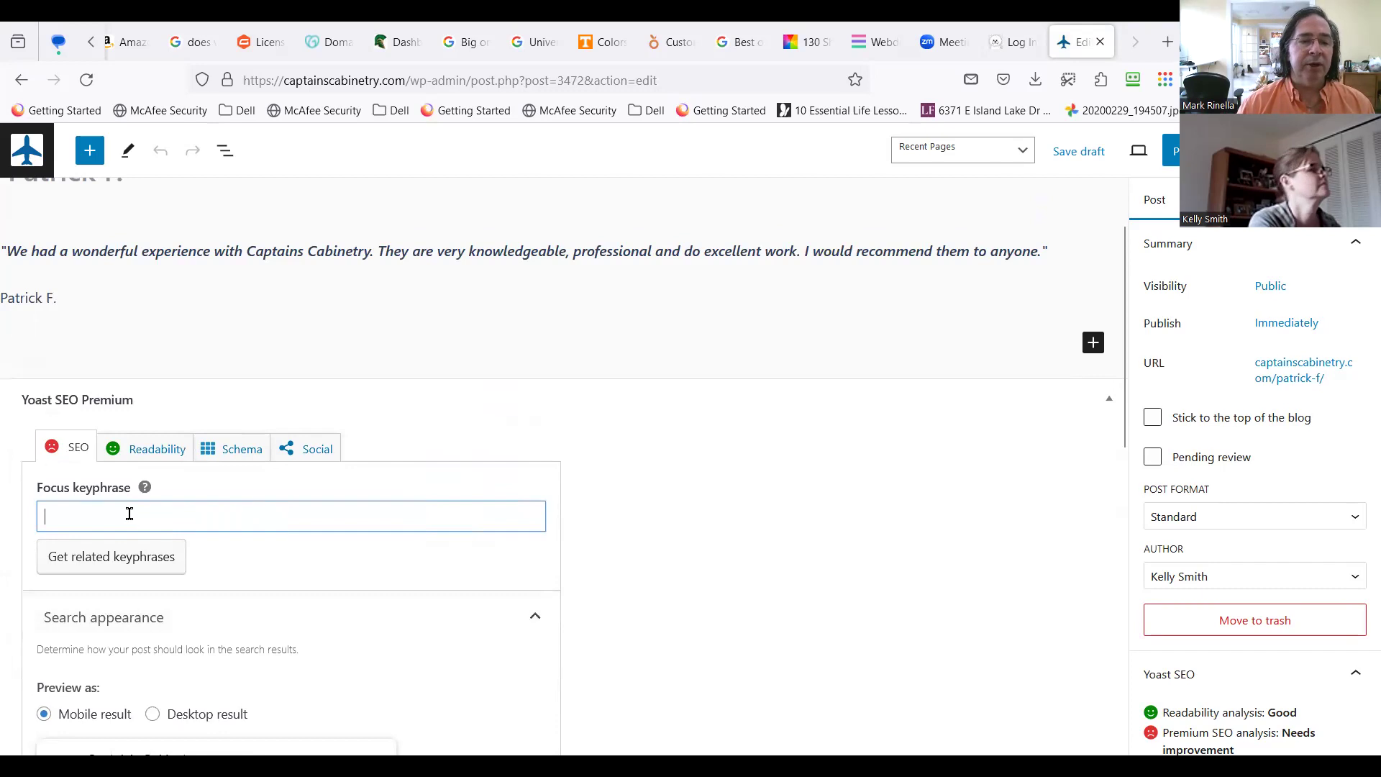
{"action": "scroll", "coordinate": [164, 568], "scroll_direction": "down", "scroll_amount": 2}
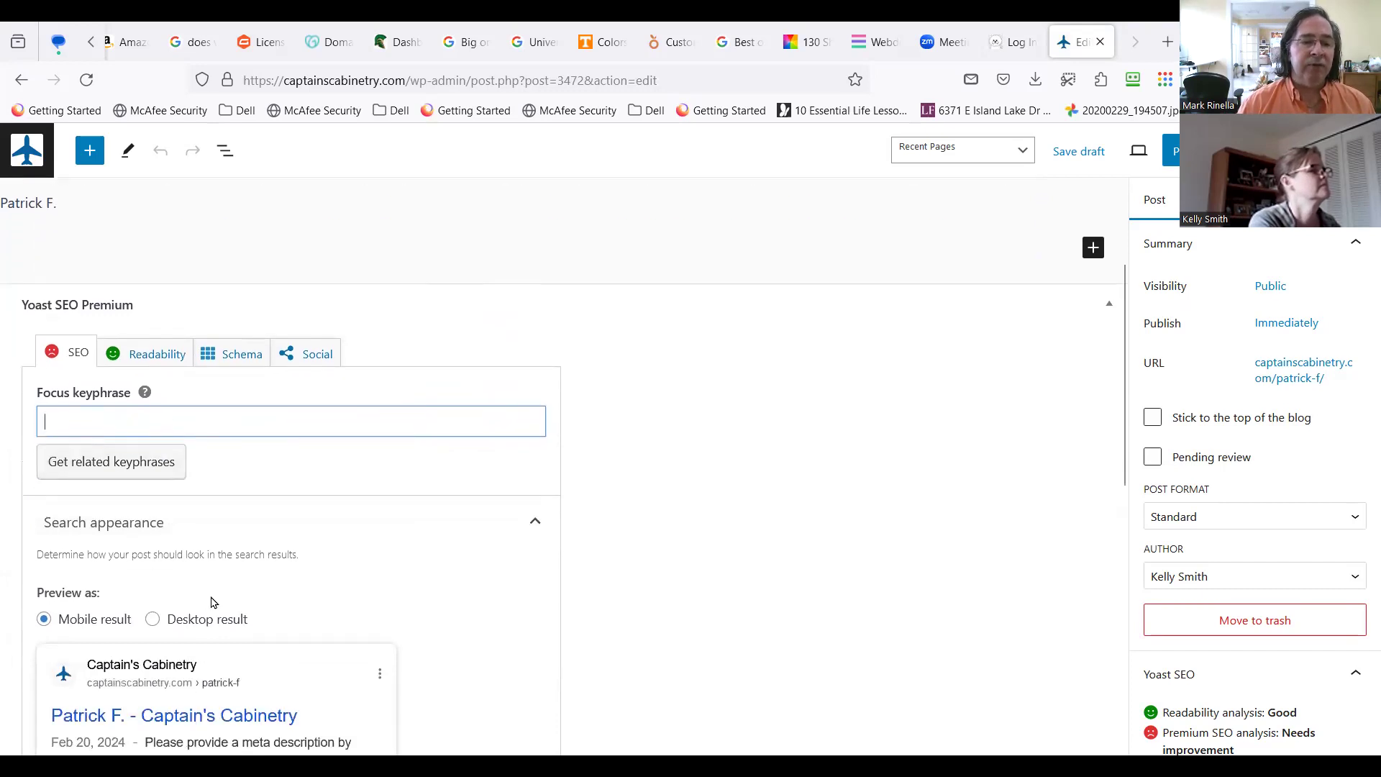
{"action": "scroll", "coordinate": [209, 651], "scroll_direction": "down", "scroll_amount": 2}
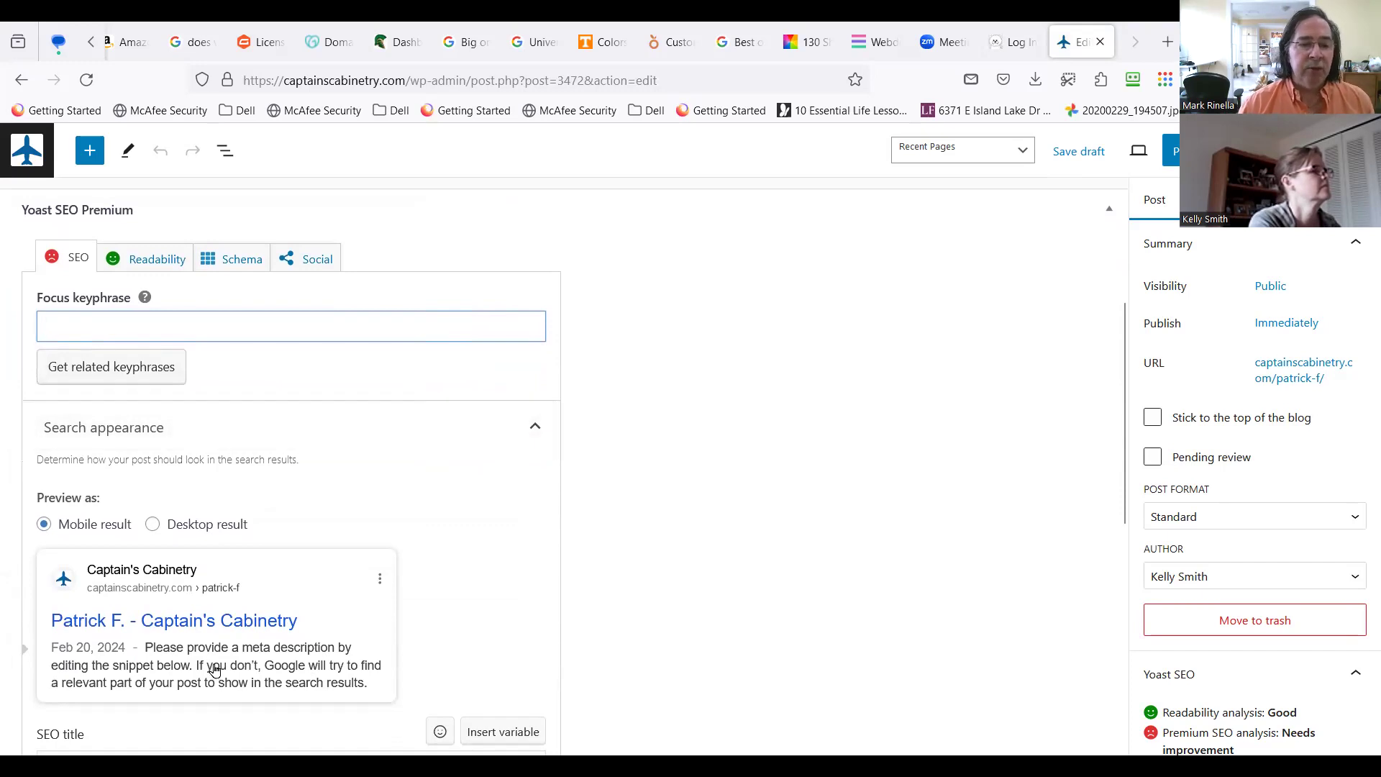
{"action": "scroll", "coordinate": [213, 670], "scroll_direction": "down", "scroll_amount": 2}
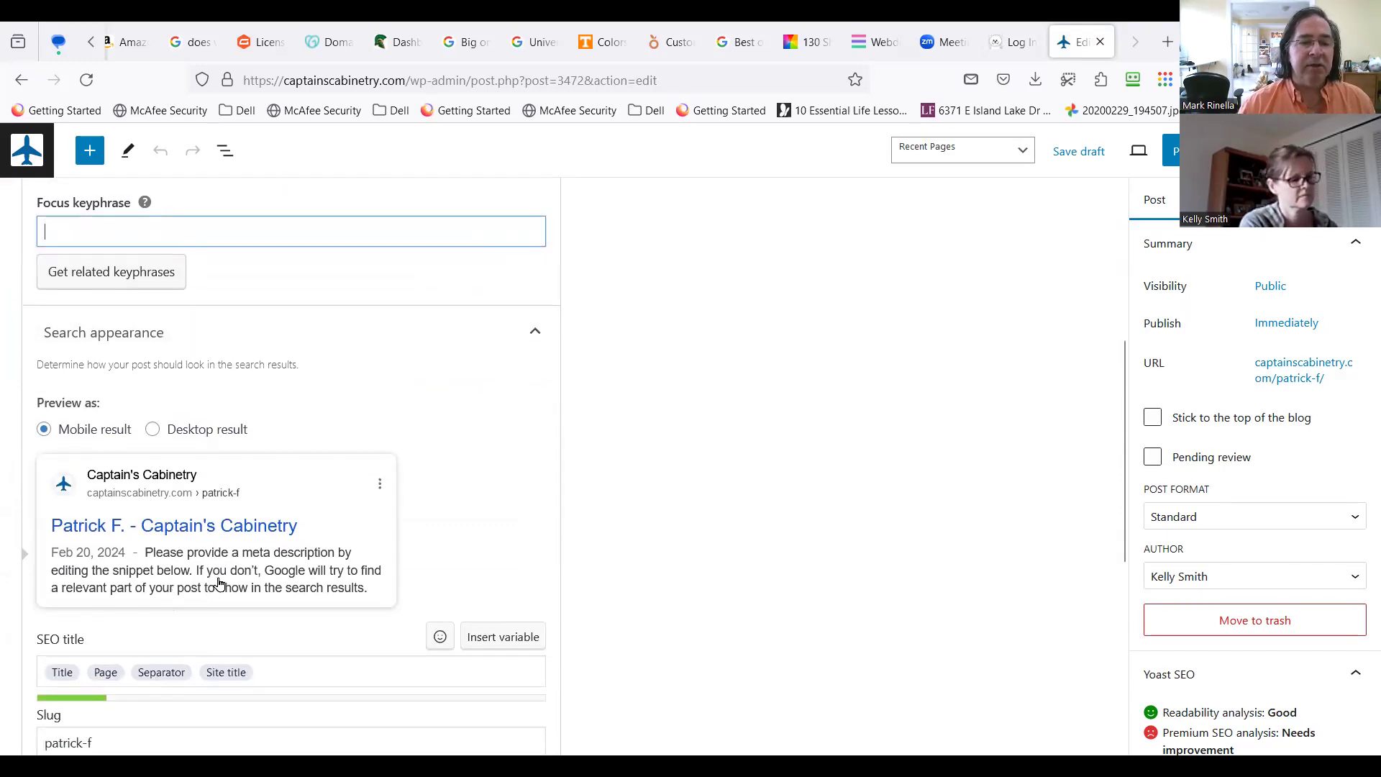
{"action": "scroll", "coordinate": [233, 594], "scroll_direction": "down", "scroll_amount": 2}
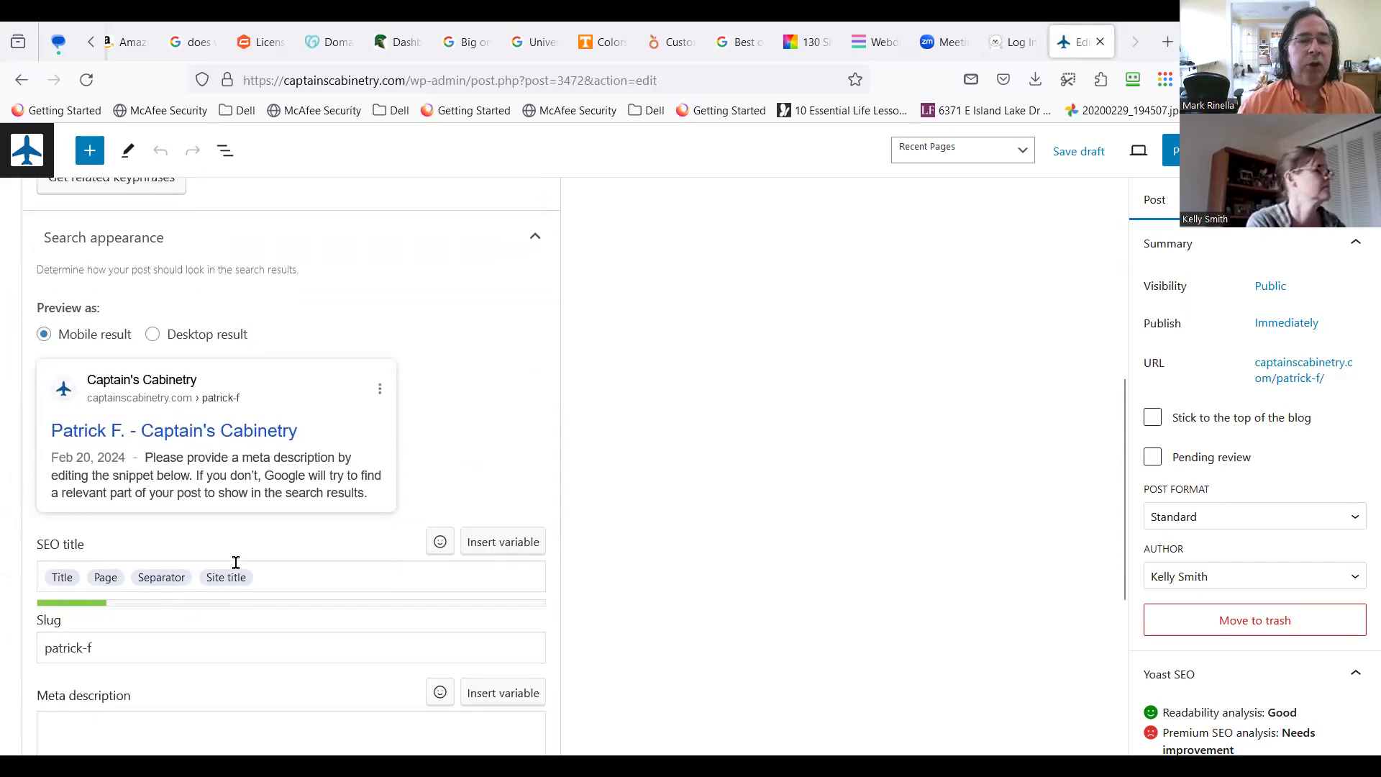
{"action": "scroll", "coordinate": [252, 489], "scroll_direction": "up", "scroll_amount": 10}
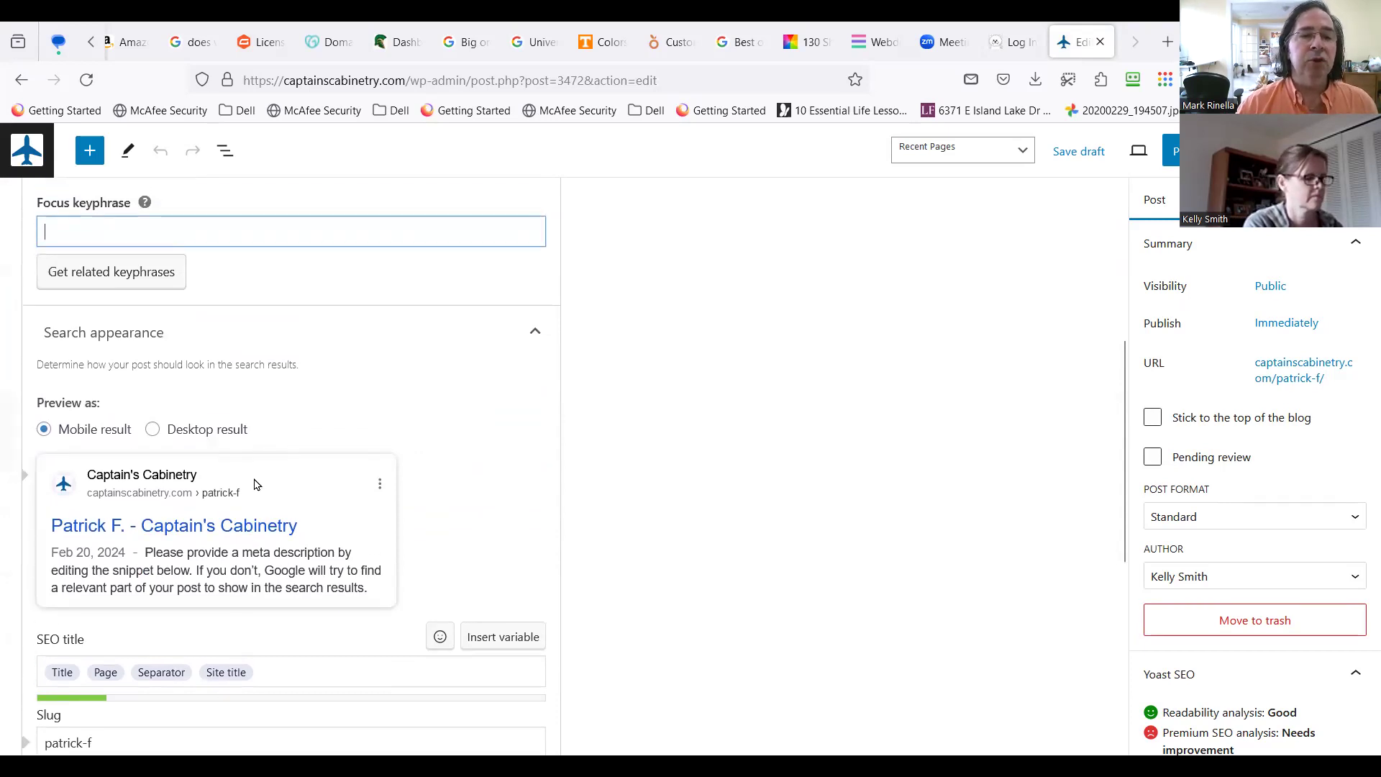
{"action": "scroll", "coordinate": [282, 473], "scroll_direction": "down", "scroll_amount": 6}
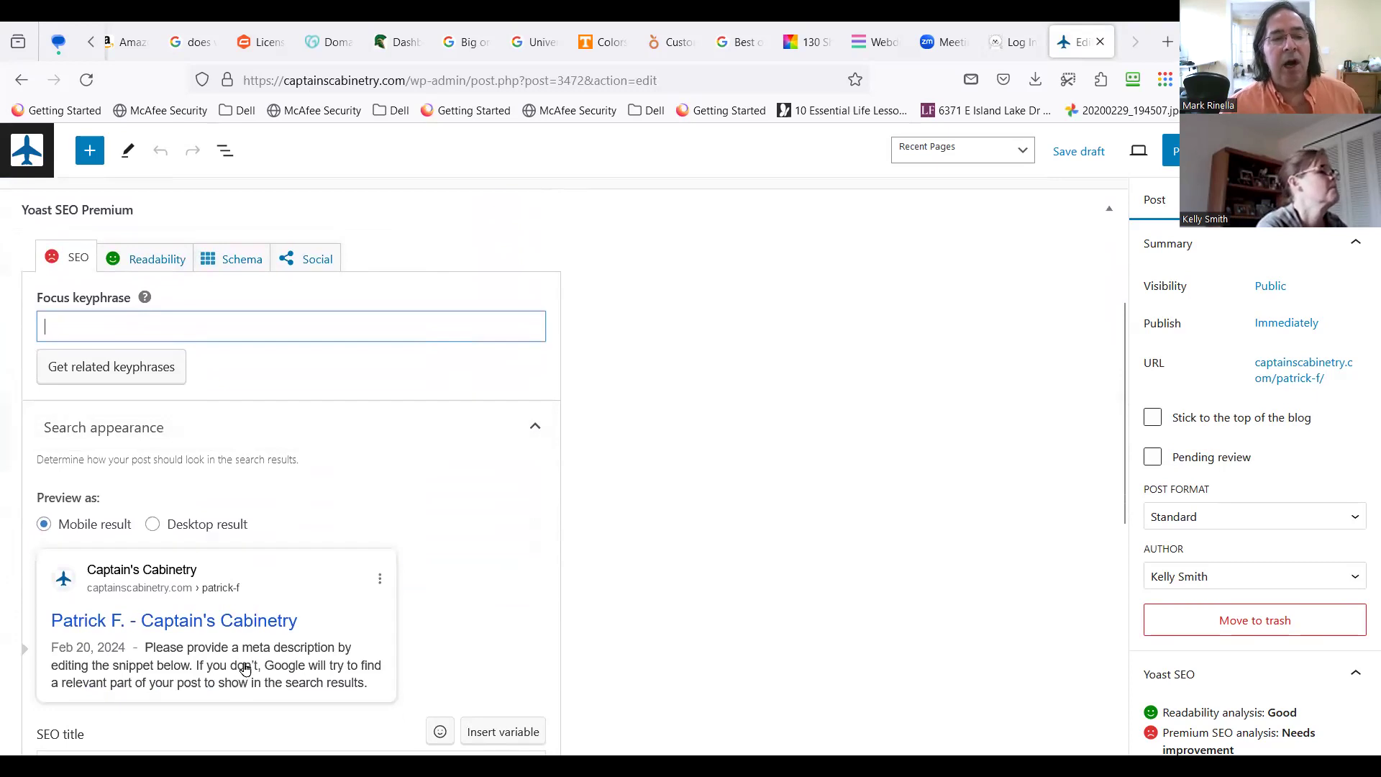
{"action": "scroll", "coordinate": [241, 663], "scroll_direction": "up", "scroll_amount": 4}
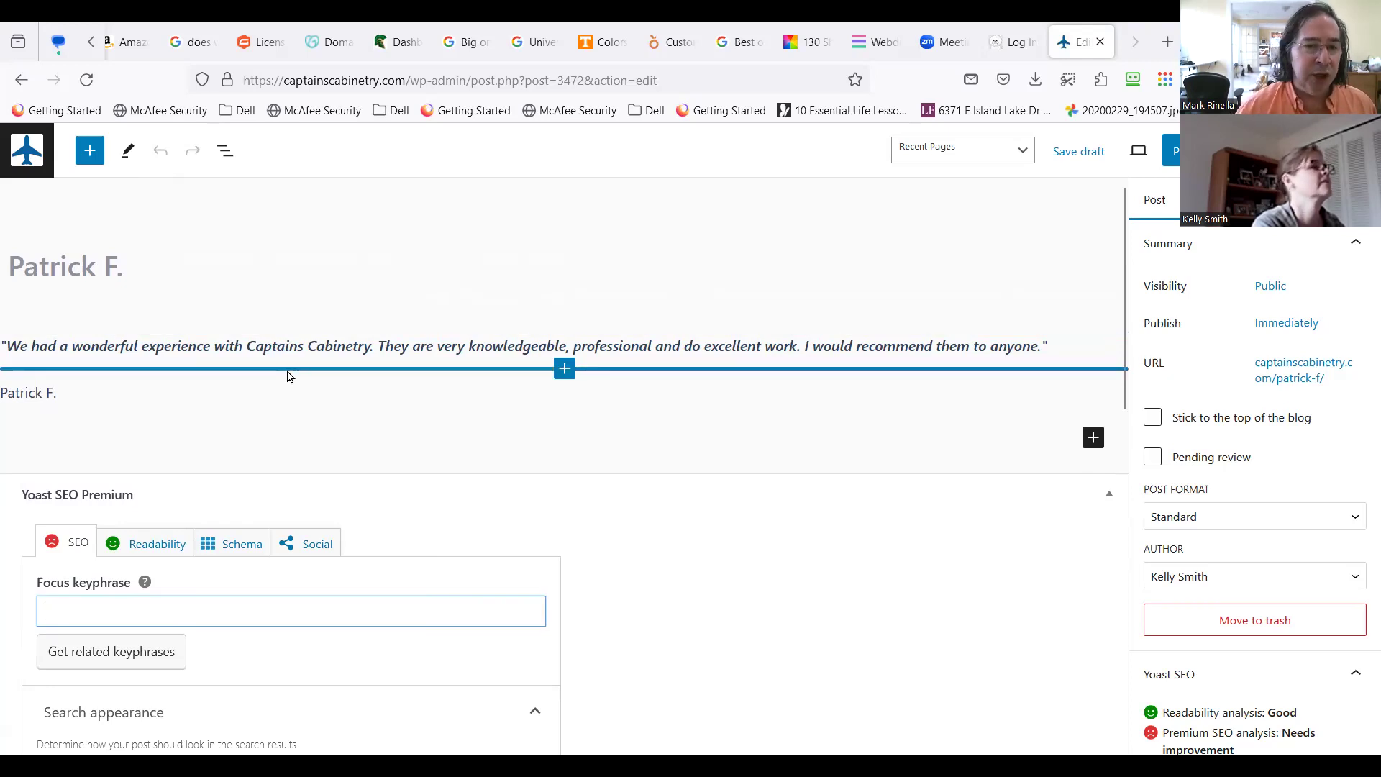
Step: Enter the placeholder text "afafasdfafasdfsafasf" as the draft's meta description and select that text
{"action": "scroll", "coordinate": [26, 420], "scroll_direction": "down", "scroll_amount": 6}
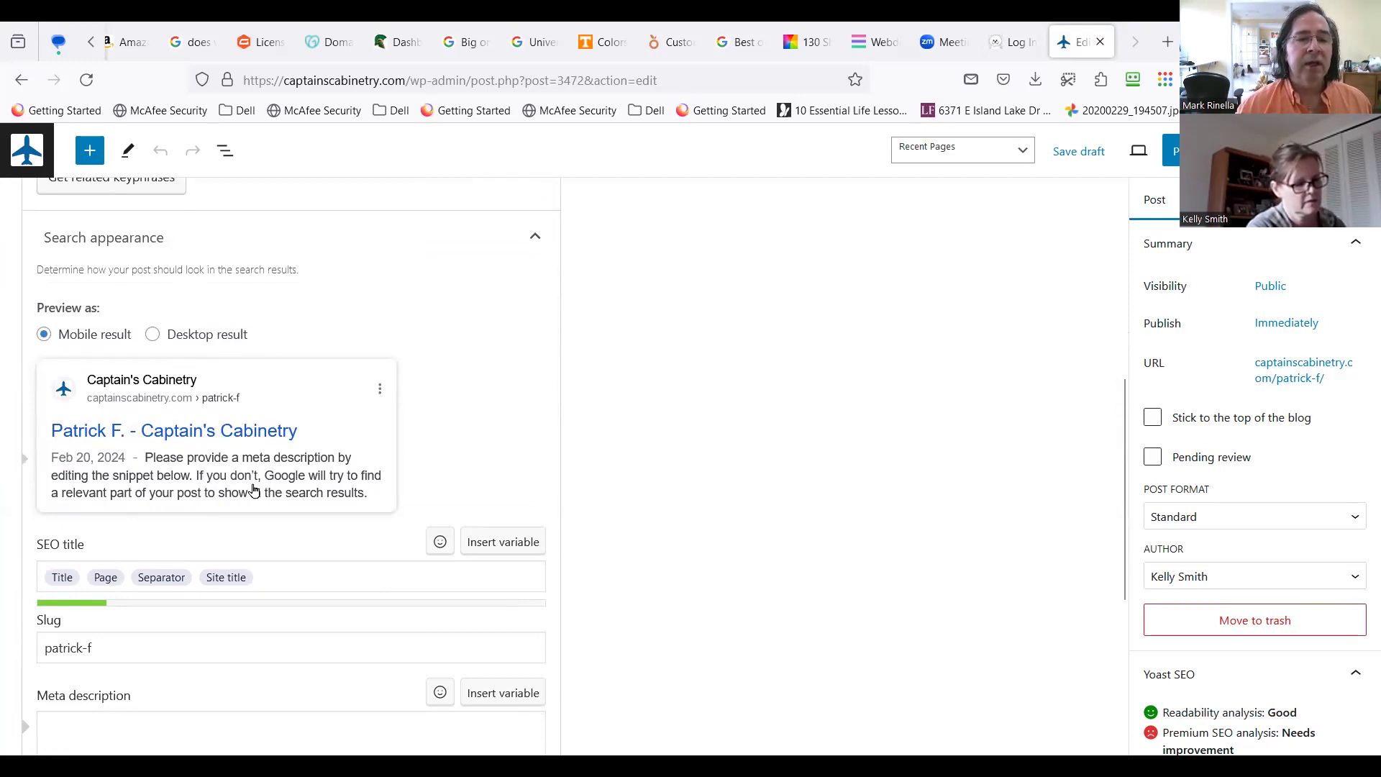
{"action": "scroll", "coordinate": [230, 597], "scroll_direction": "down", "scroll_amount": 2}
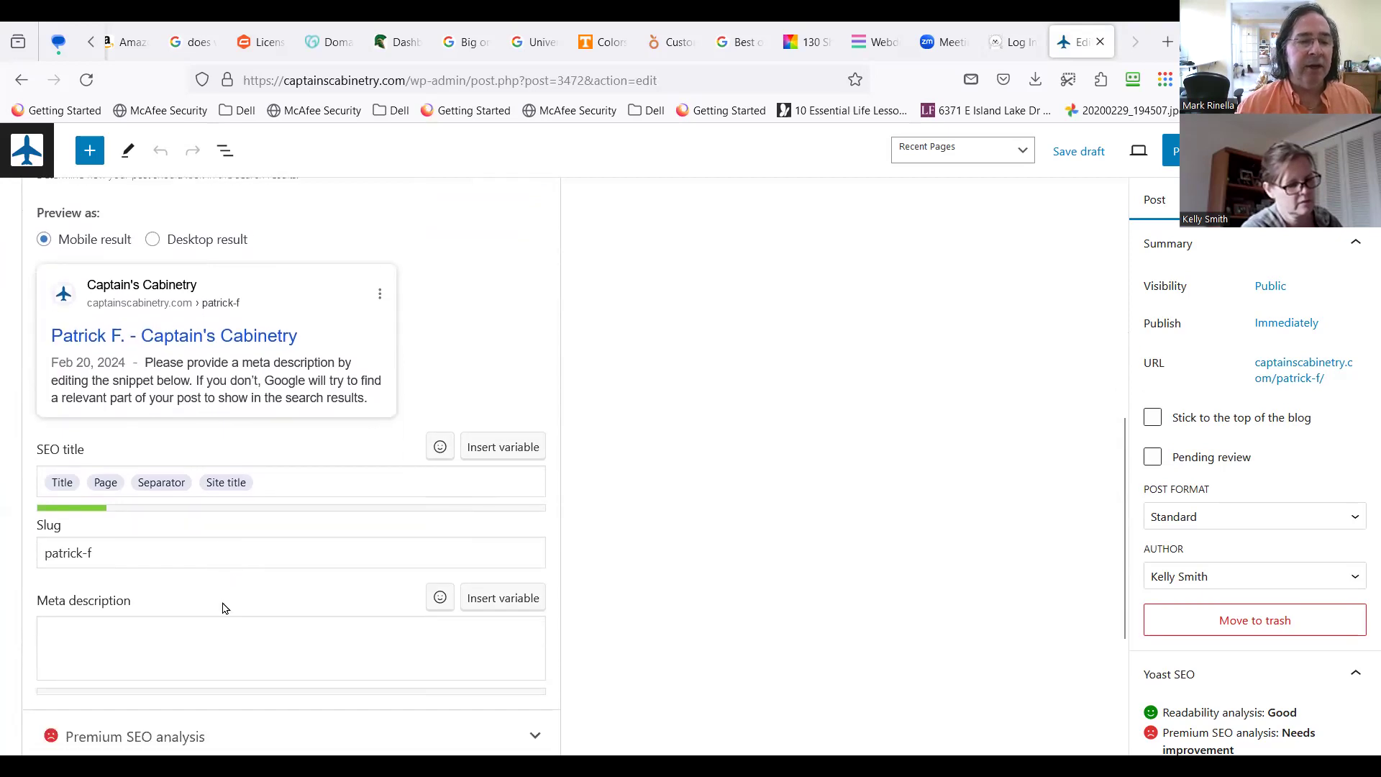
{"action": "left_click", "coordinate": [141, 634]}
{"action": "type", "text": "afafa"}
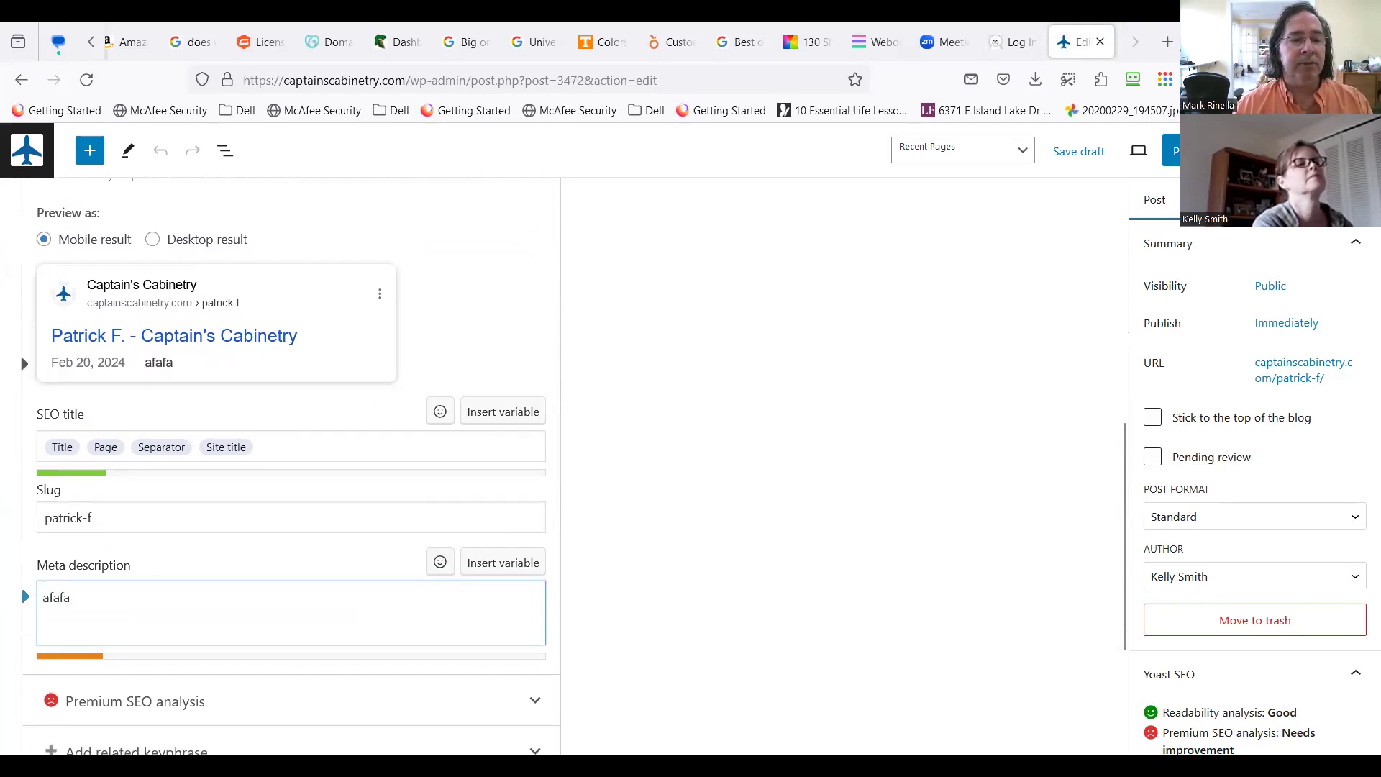
{"action": "type", "text": "sdfafasdfsafasf"}
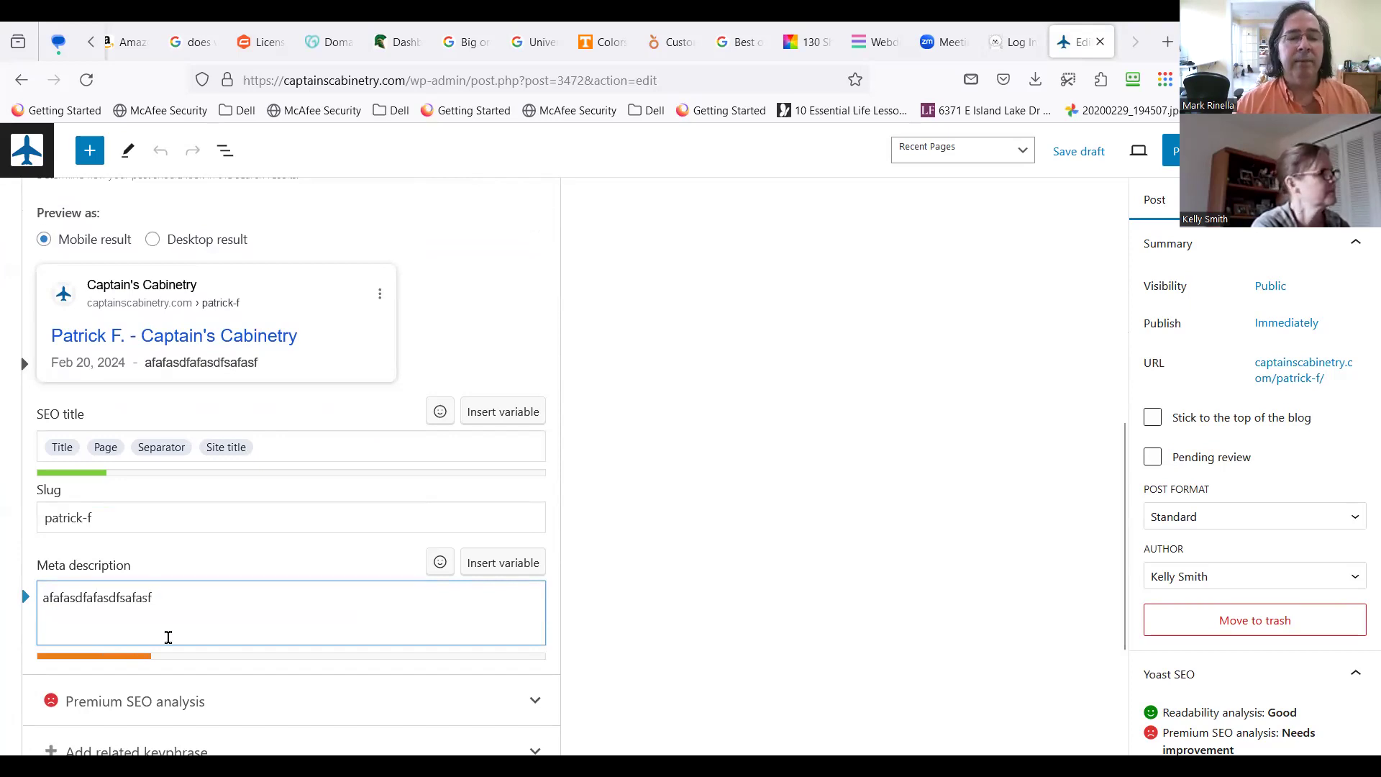
{"action": "scroll", "coordinate": [148, 597], "scroll_direction": "down", "scroll_amount": 3}
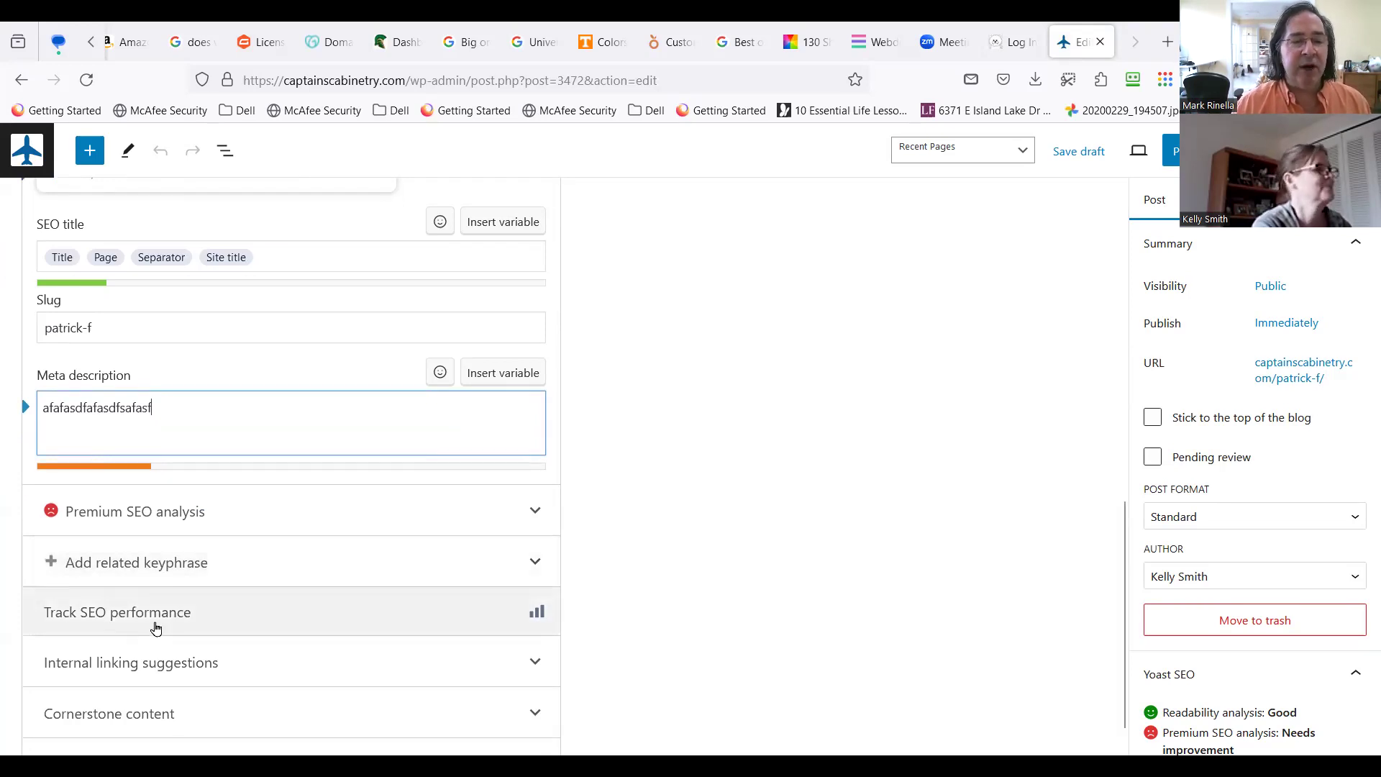
{"action": "left_click_drag", "start_coordinate": [158, 412], "coordinate": [36, 430]}
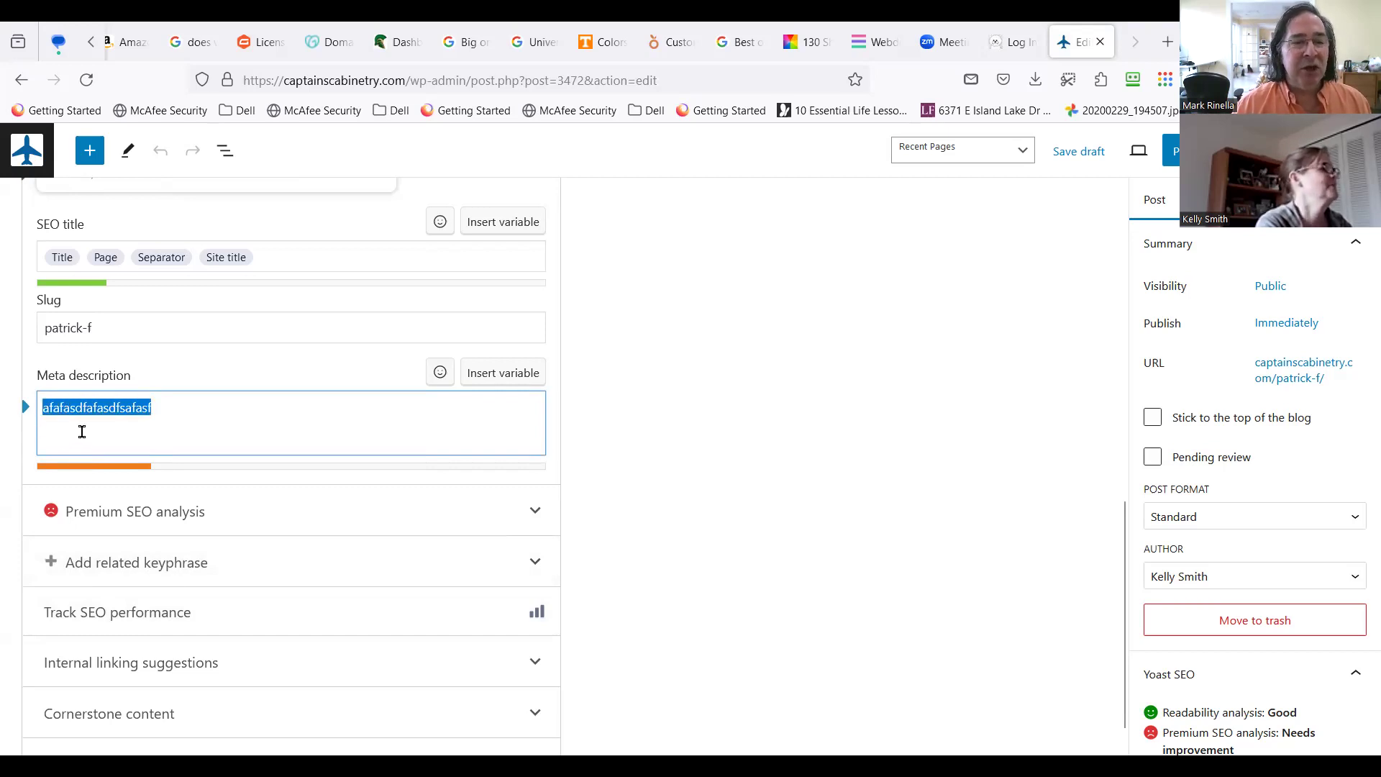
Step: Review the remaining Yoast SEO sections and the category assignment in the draft's post settings
{"action": "scroll", "coordinate": [82, 432], "scroll_direction": "up", "scroll_amount": 3}
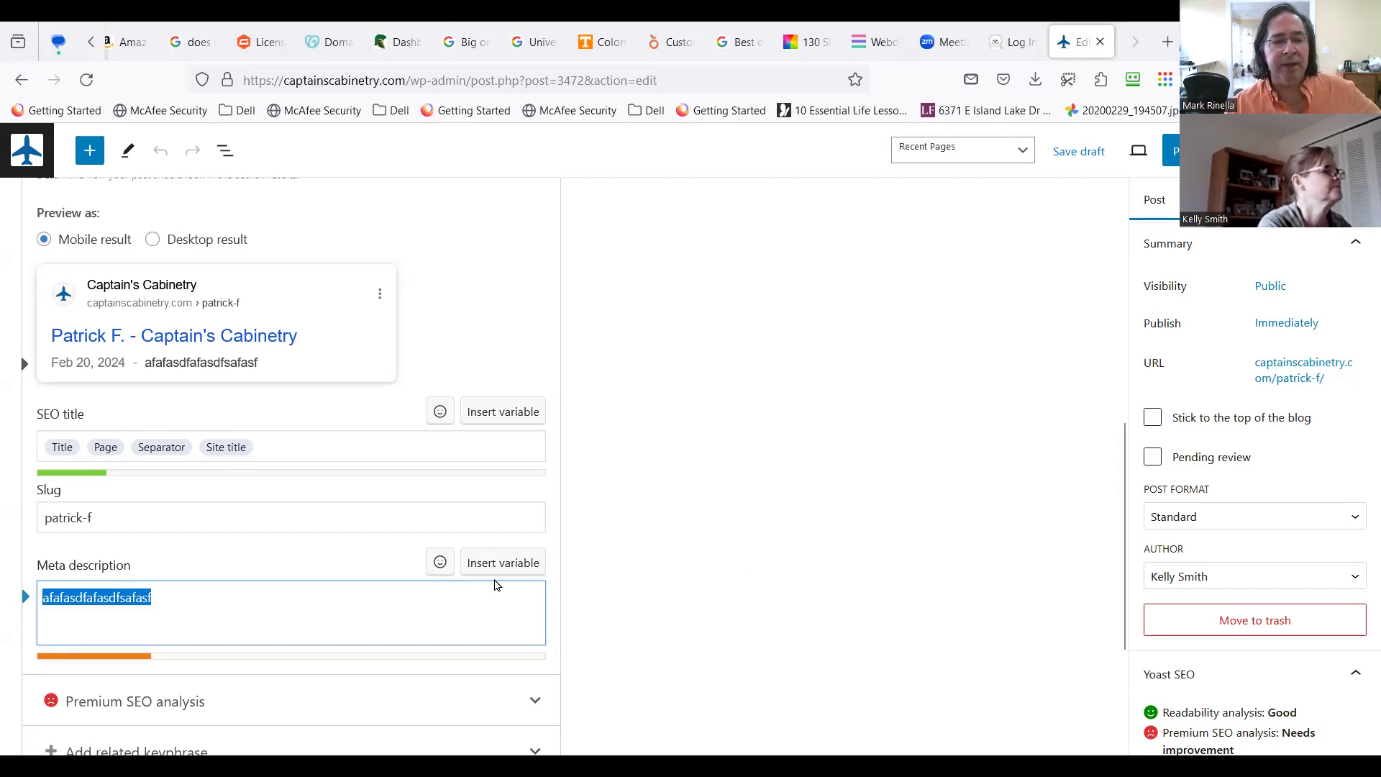
{"action": "scroll", "coordinate": [292, 584], "scroll_direction": "down", "scroll_amount": 4}
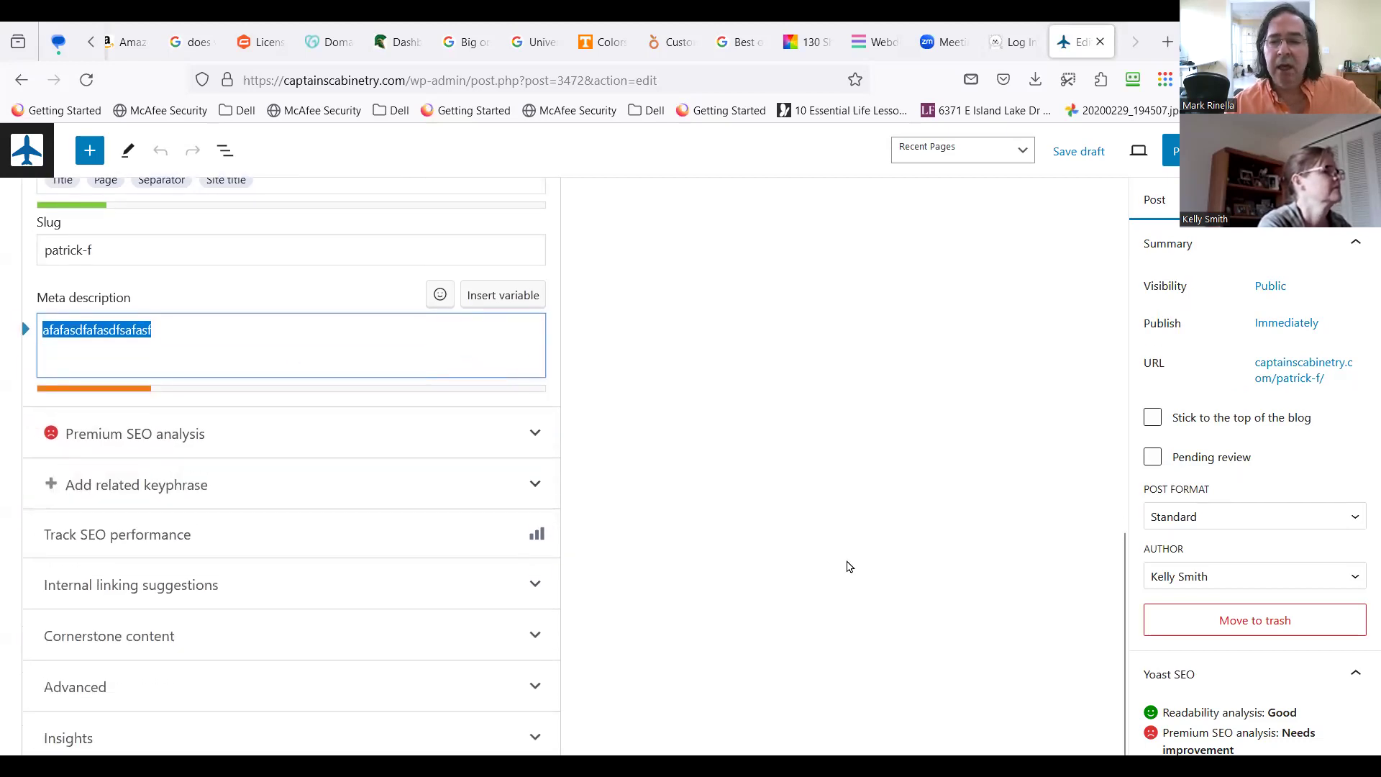
{"action": "scroll", "coordinate": [1267, 576], "scroll_direction": "down", "scroll_amount": 5}
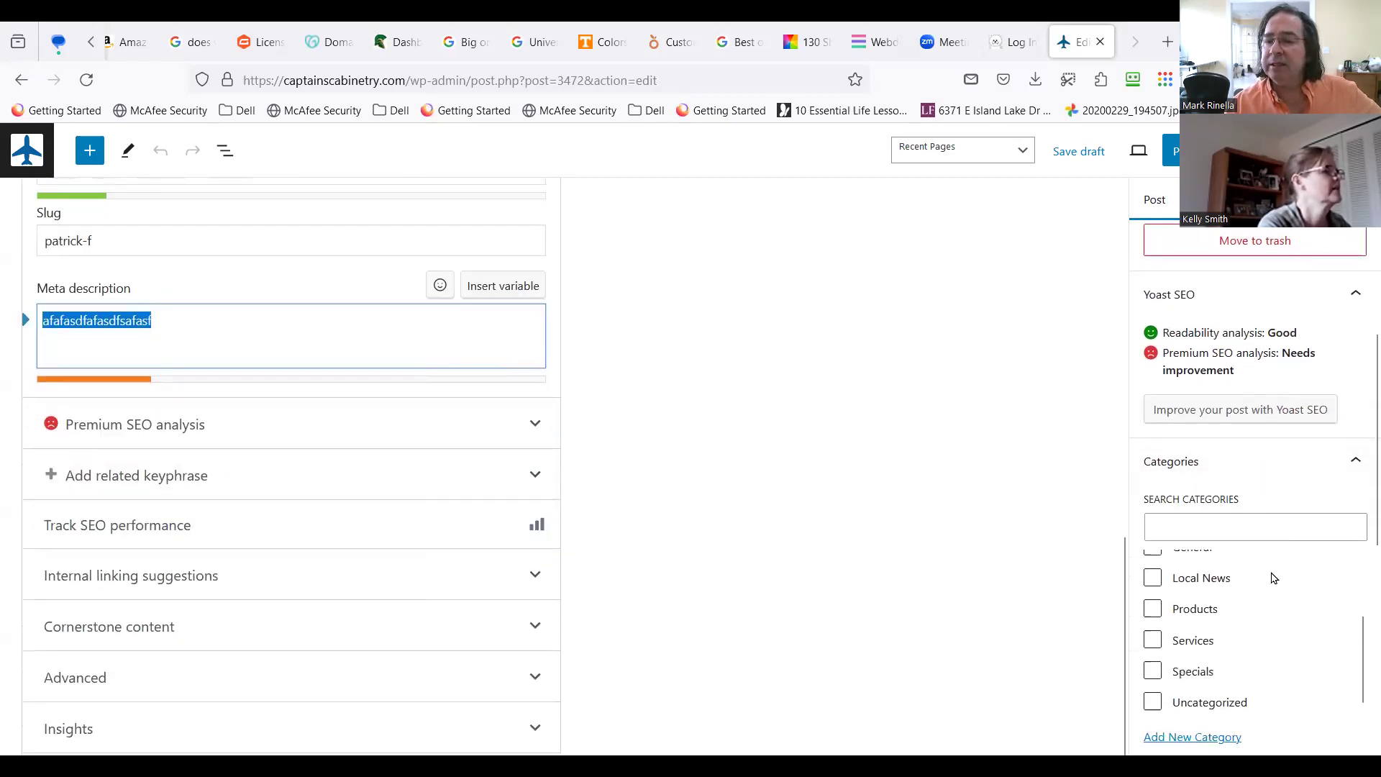
{"action": "scroll", "coordinate": [1276, 651], "scroll_direction": "up", "scroll_amount": 3}
{"action": "scroll", "coordinate": [1263, 654], "scroll_direction": "down", "scroll_amount": 4}
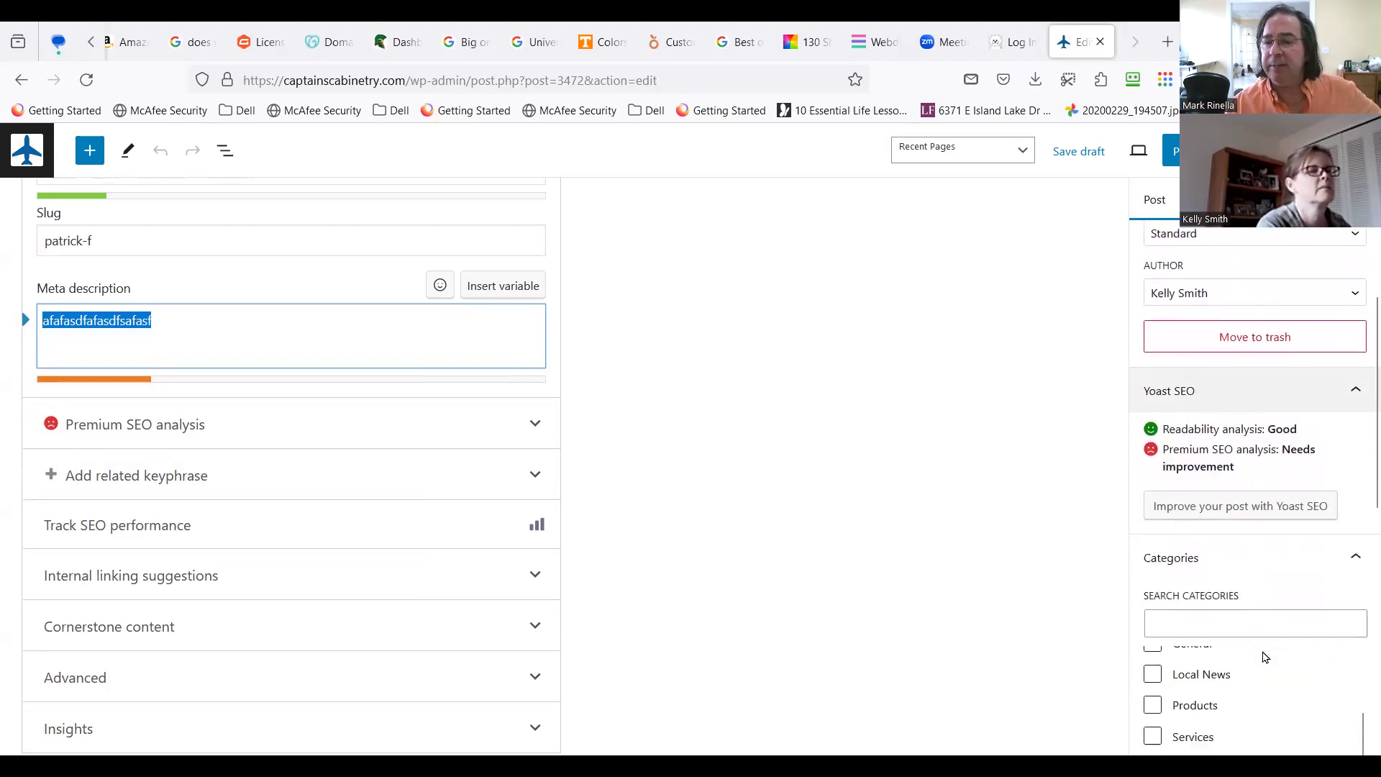
{"action": "scroll", "coordinate": [1262, 637], "scroll_direction": "up", "scroll_amount": 2}
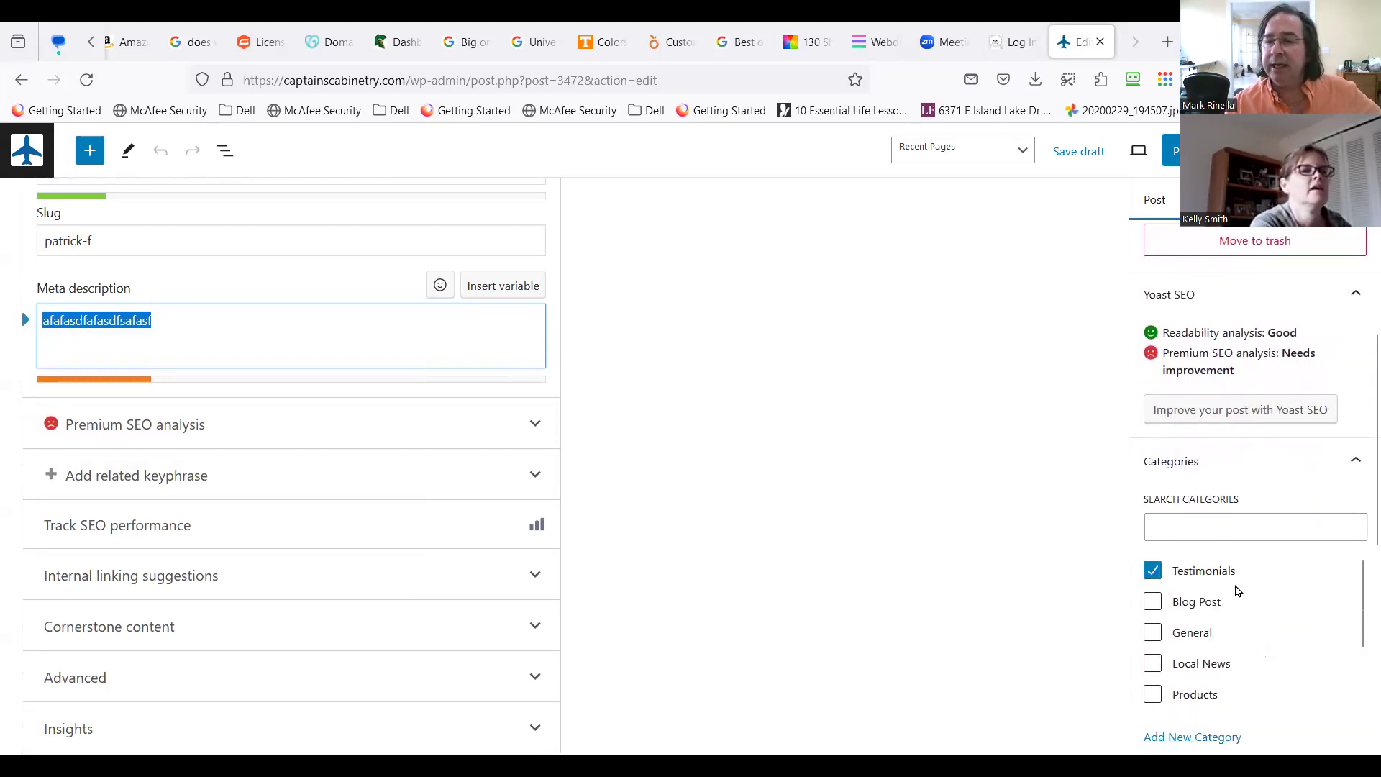
Step: Set the Cambria Brittanicca Gold kitchen photo DSC_7512-1 from the Kitchens media folder as the draft's featured image
{"action": "scroll", "coordinate": [1241, 650], "scroll_direction": "down", "scroll_amount": 5}
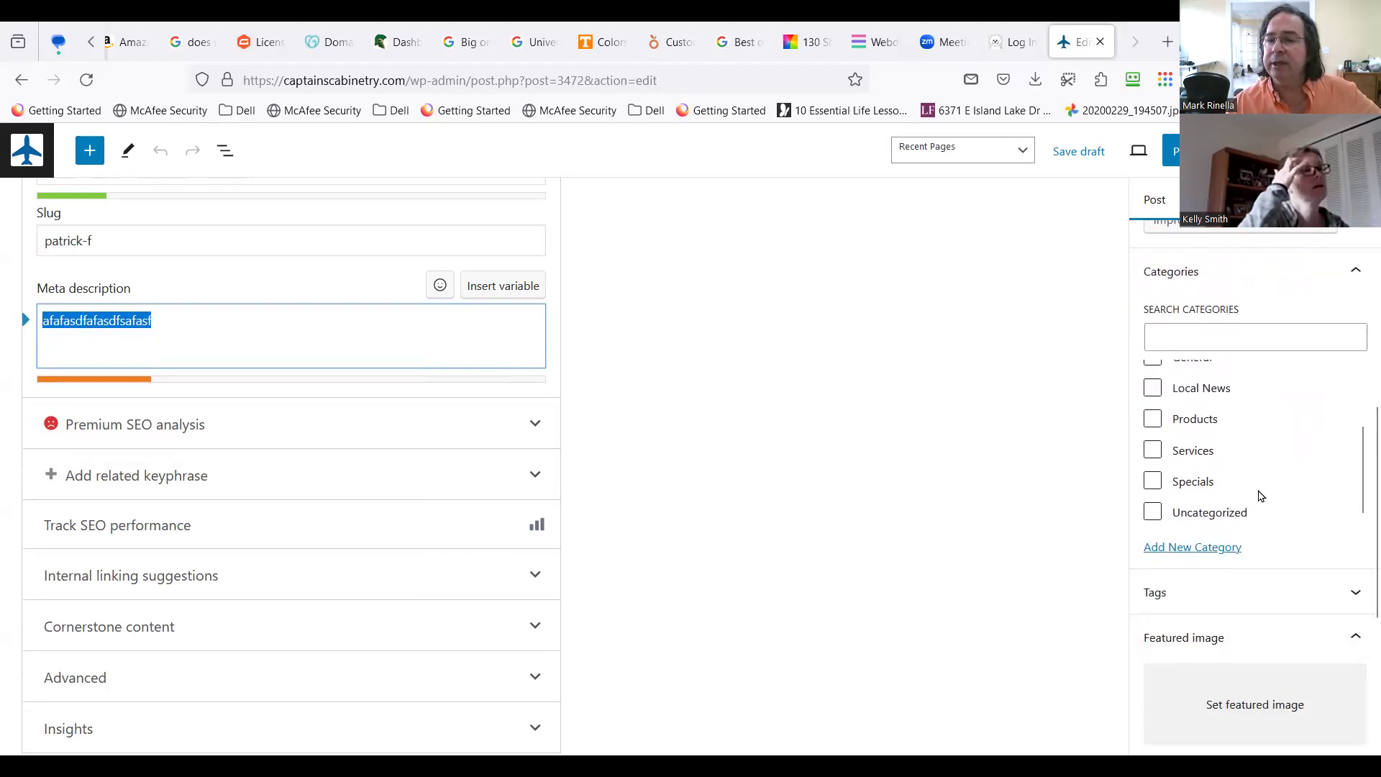
{"action": "scroll", "coordinate": [1259, 507], "scroll_direction": "down", "scroll_amount": 3}
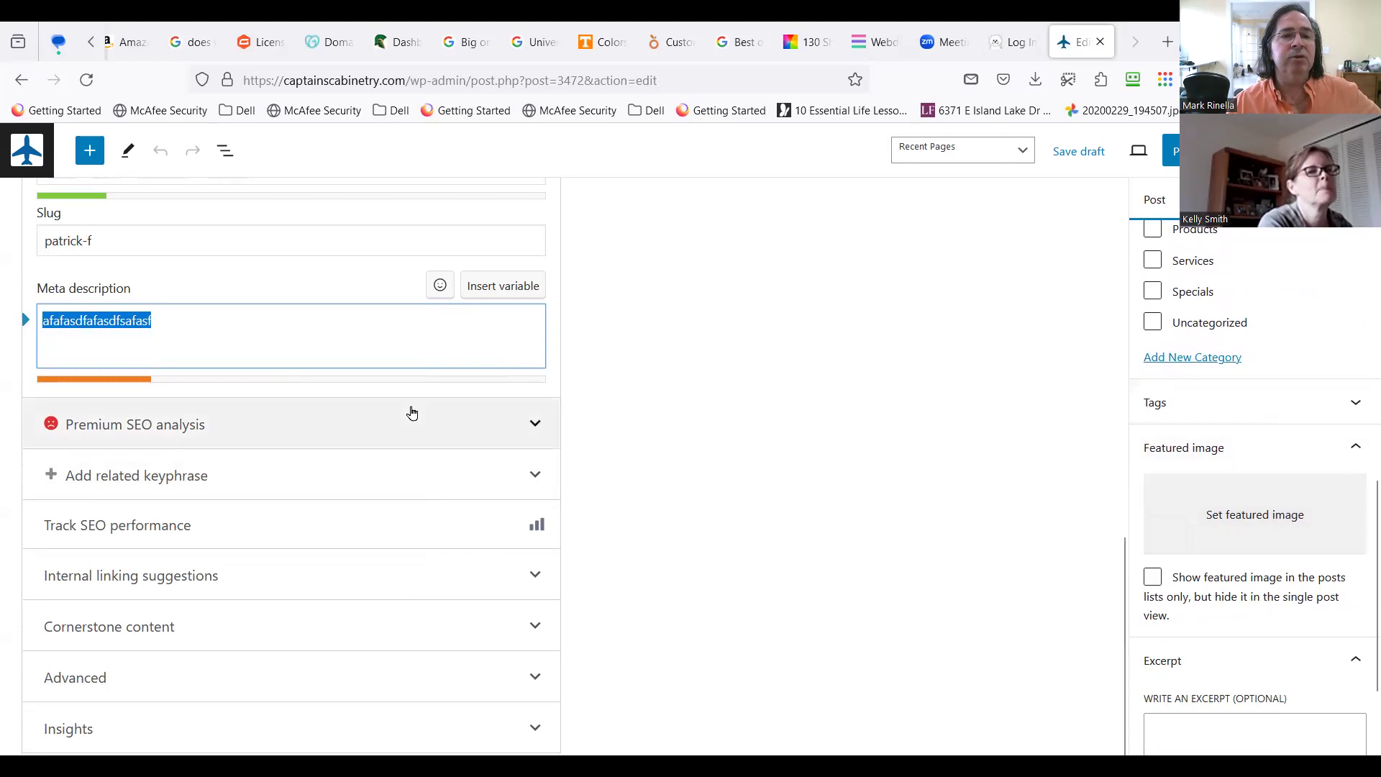
{"action": "scroll", "coordinate": [414, 417], "scroll_direction": "up", "scroll_amount": 2}
{"action": "left_click", "coordinate": [1227, 524]}
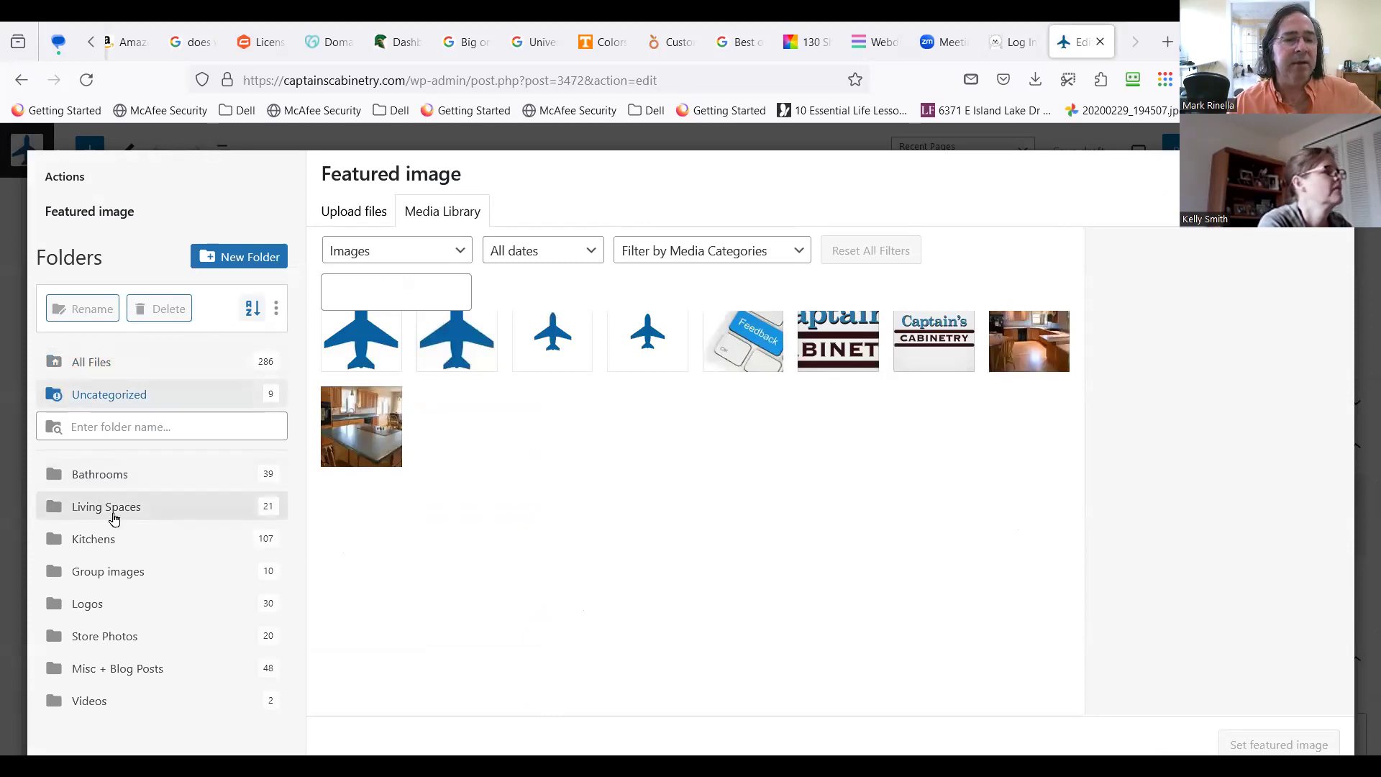
{"action": "left_click", "coordinate": [118, 541]}
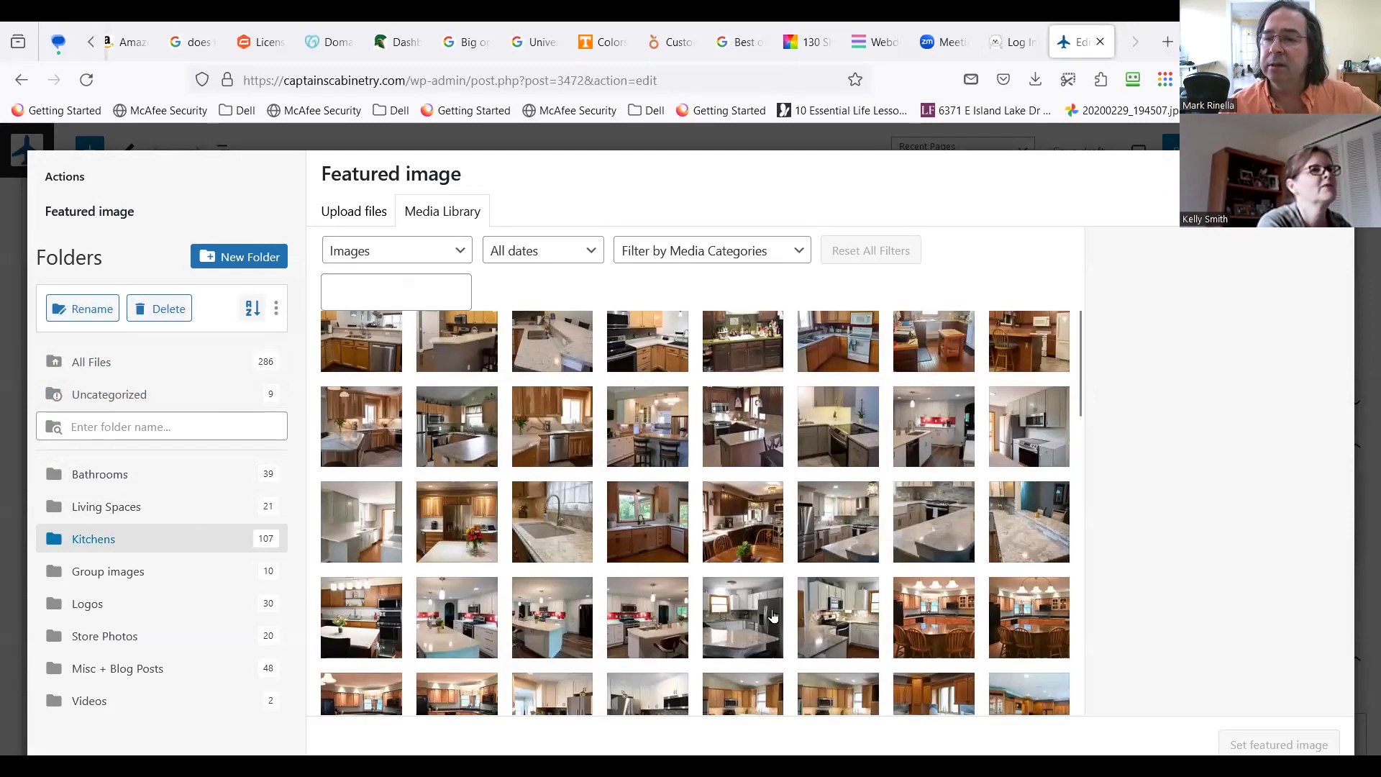
{"action": "scroll", "coordinate": [861, 642], "scroll_direction": "down", "scroll_amount": 4}
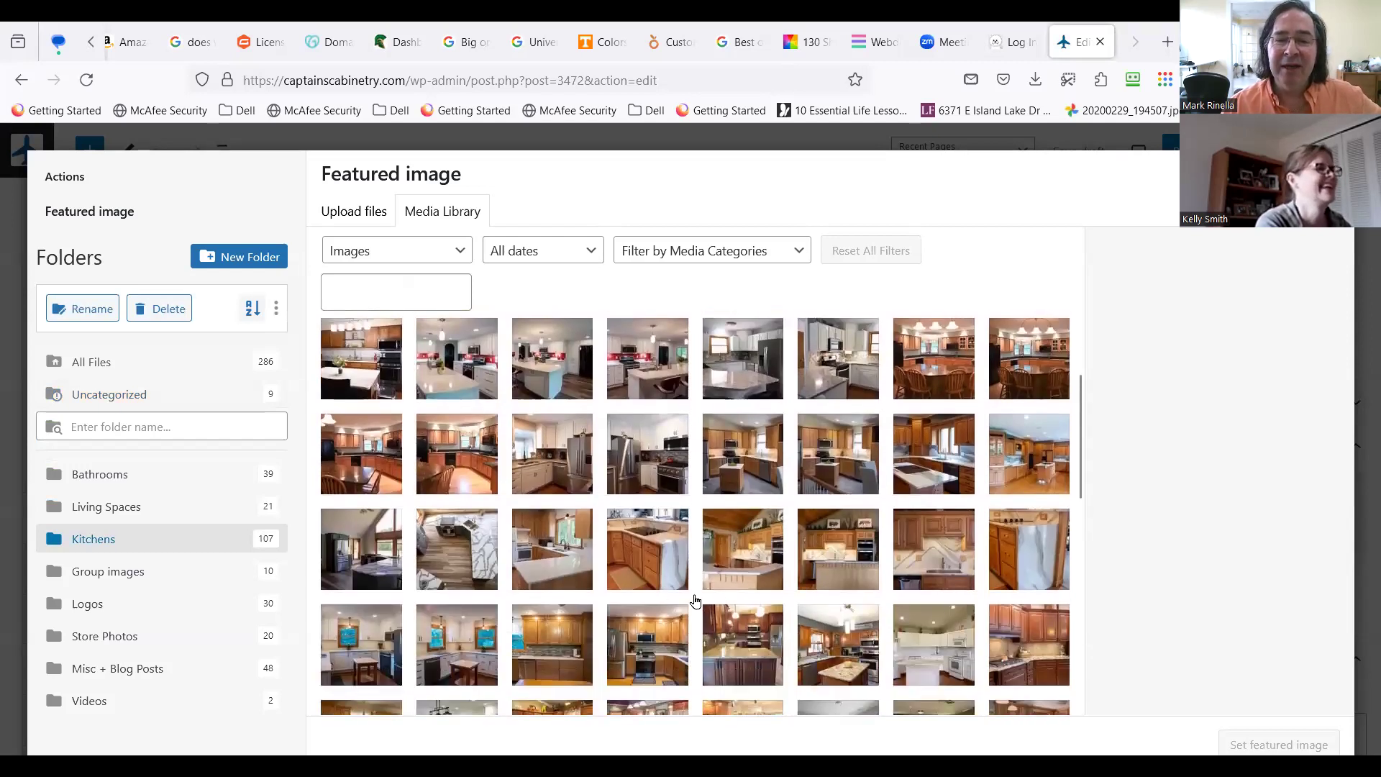
{"action": "left_click", "coordinate": [741, 568]}
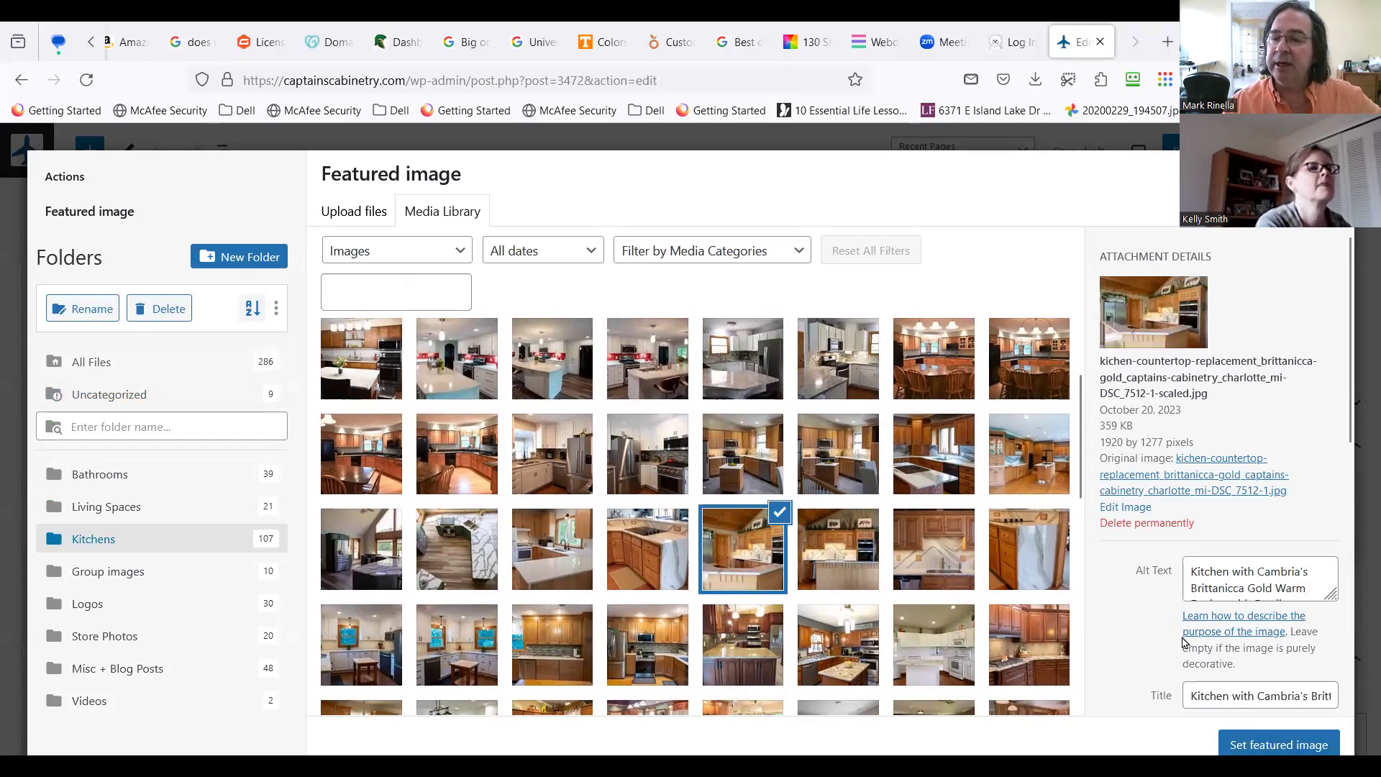
{"action": "scroll", "coordinate": [1220, 588], "scroll_direction": "down", "scroll_amount": 1}
{"action": "scroll", "coordinate": [1185, 640], "scroll_direction": "down", "scroll_amount": 4}
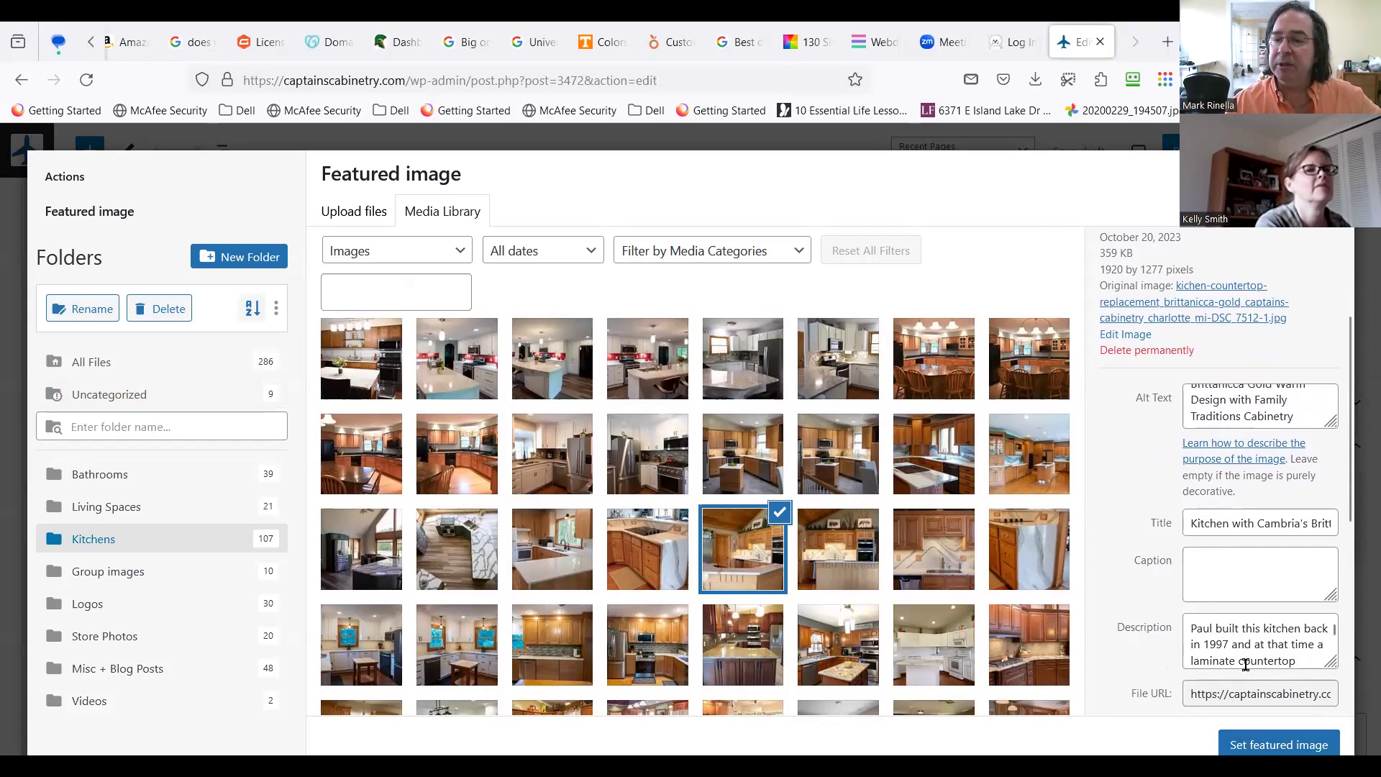
{"action": "left_click", "coordinate": [1244, 746]}
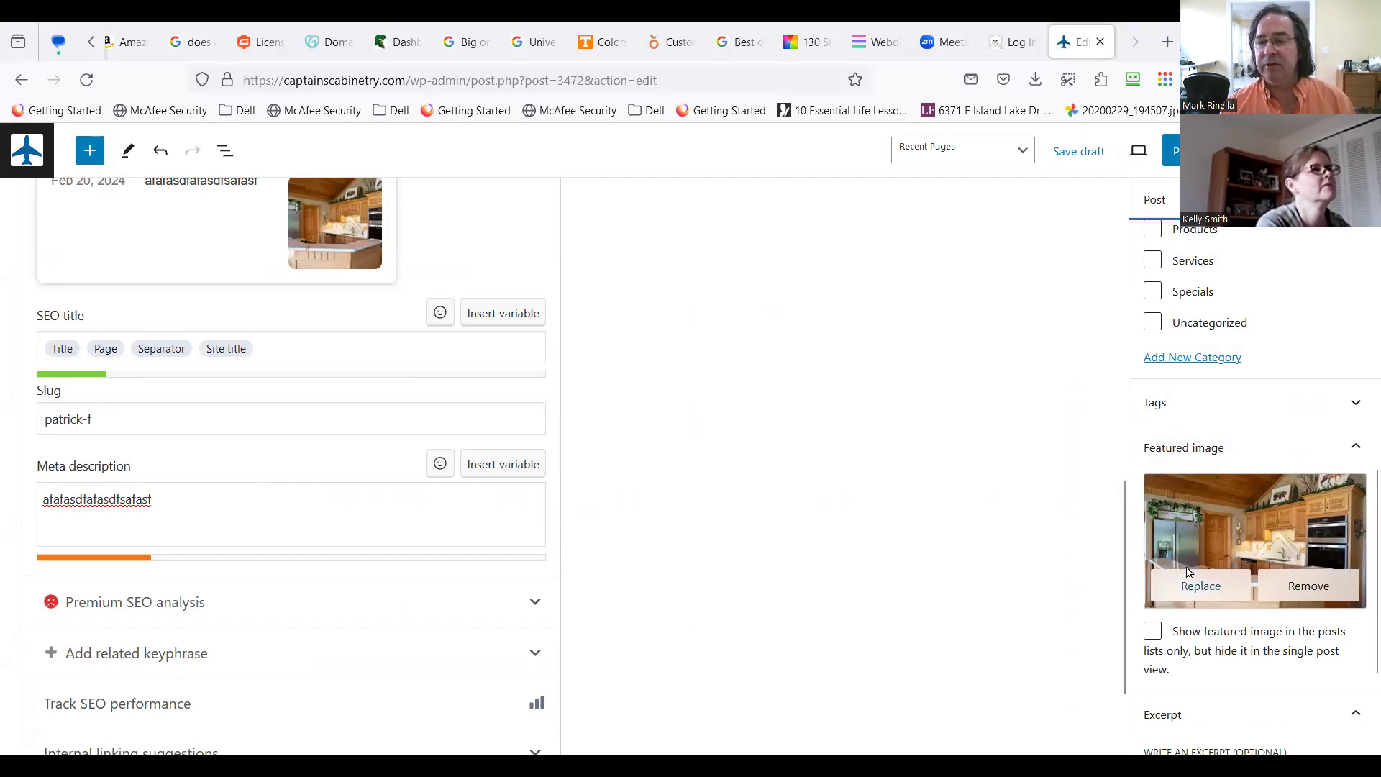
Step: Publish the testimonial post immediately with public visibility and open its live page
{"action": "scroll", "coordinate": [1258, 540], "scroll_direction": "down", "scroll_amount": 2}
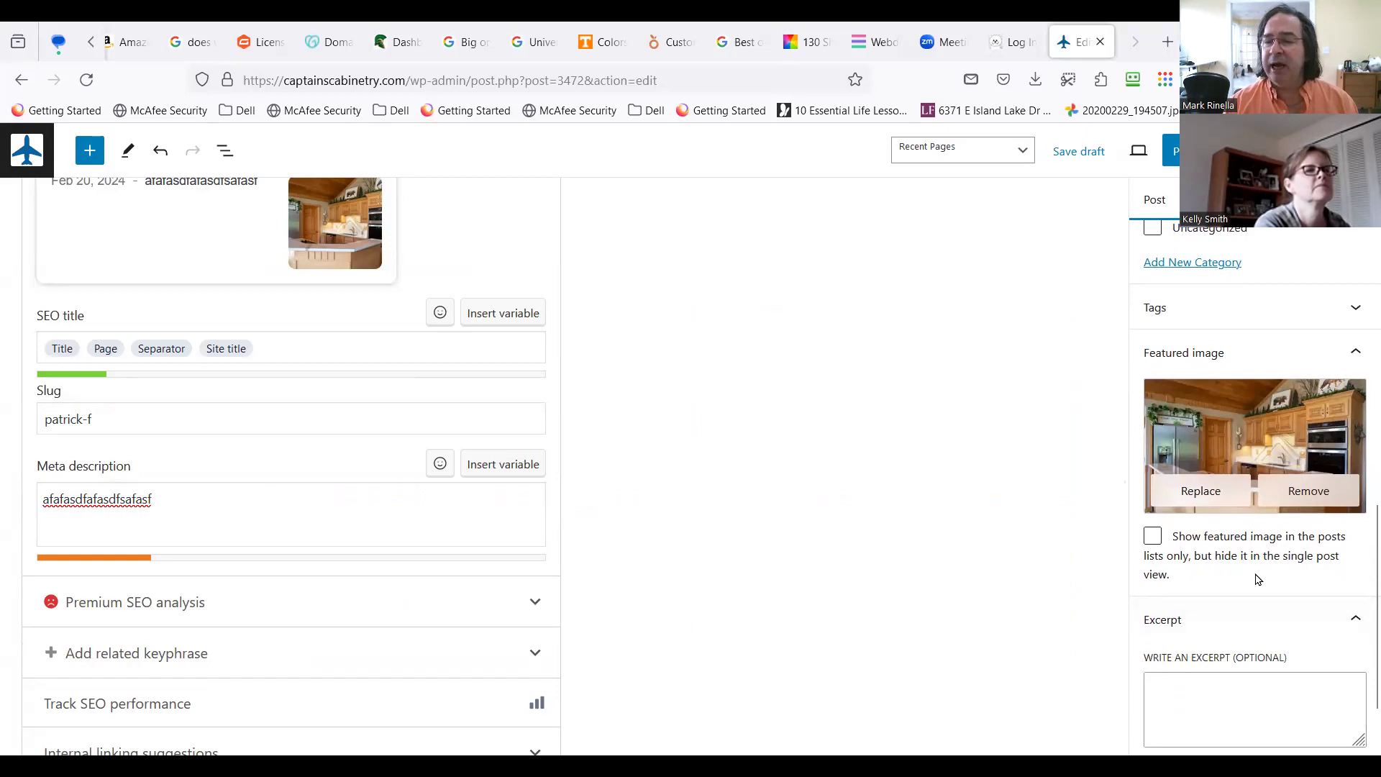
{"action": "scroll", "coordinate": [1255, 573], "scroll_direction": "down", "scroll_amount": 3}
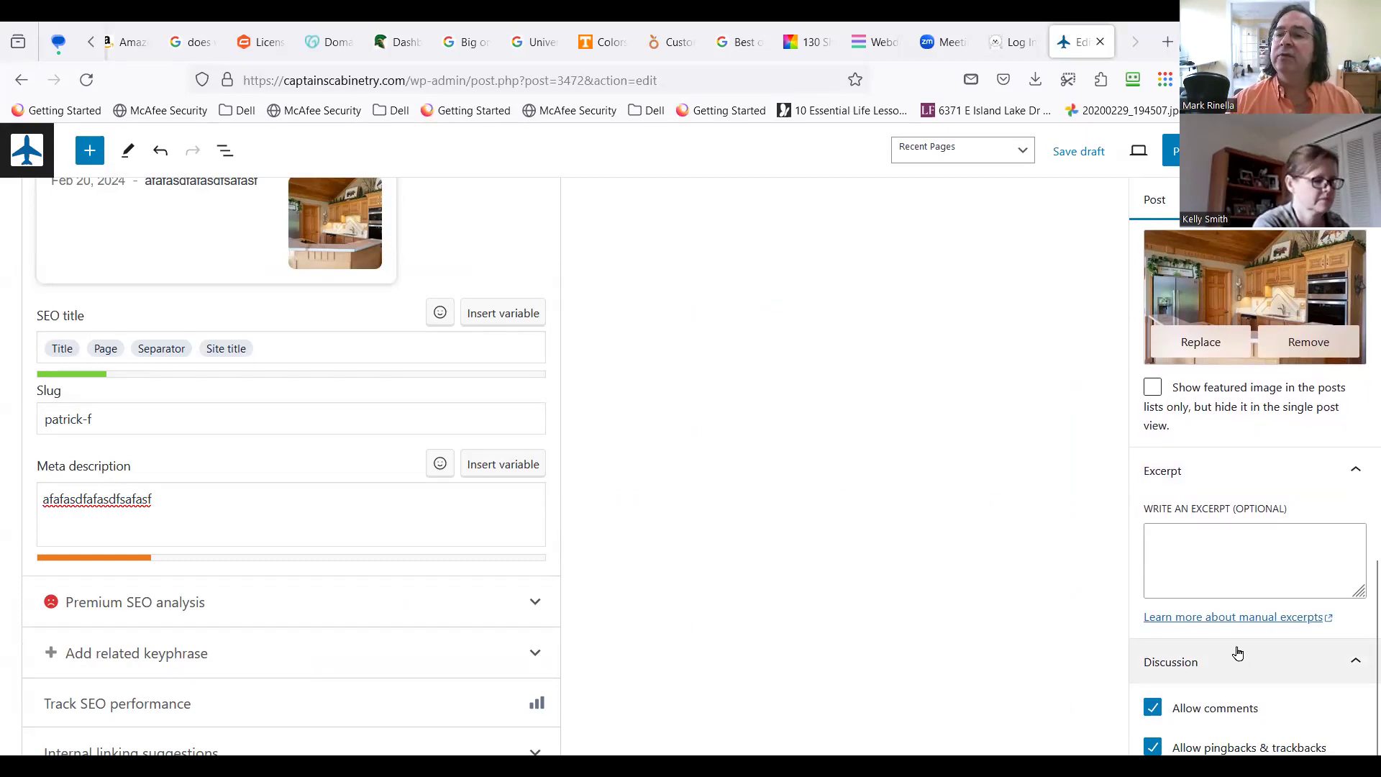
{"action": "scroll", "coordinate": [561, 468], "scroll_direction": "up", "scroll_amount": 3}
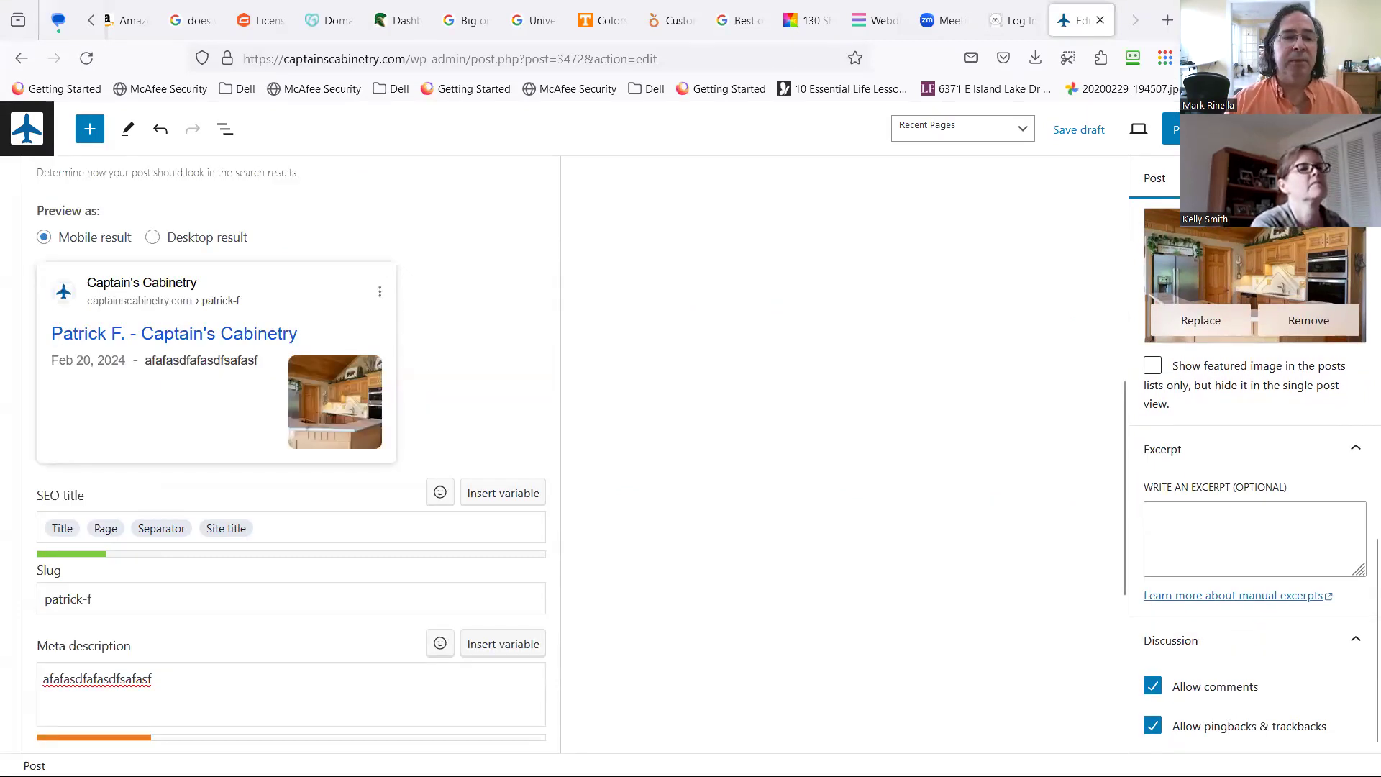
{"action": "left_click", "coordinate": [1172, 129]}
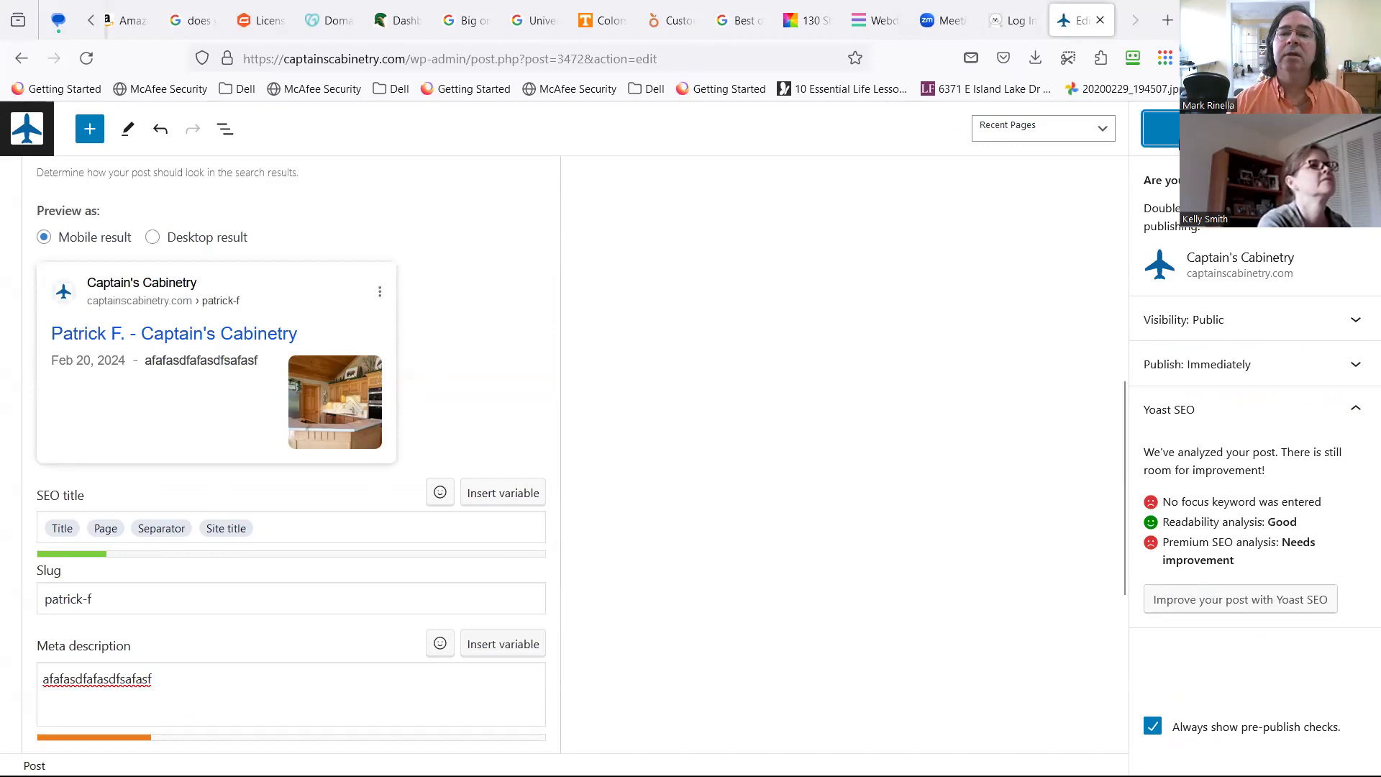
{"action": "left_click", "coordinate": [1178, 137]}
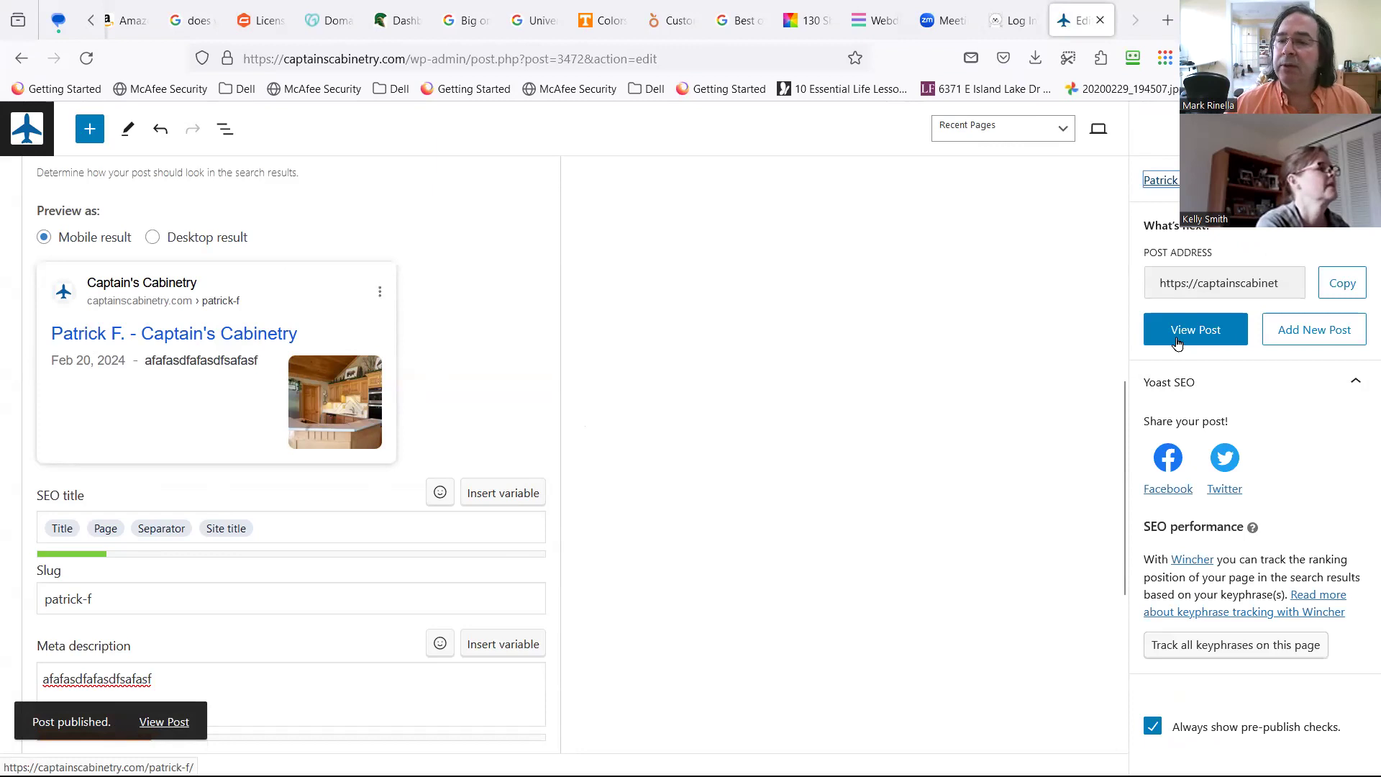
{"action": "left_click", "coordinate": [1171, 343]}
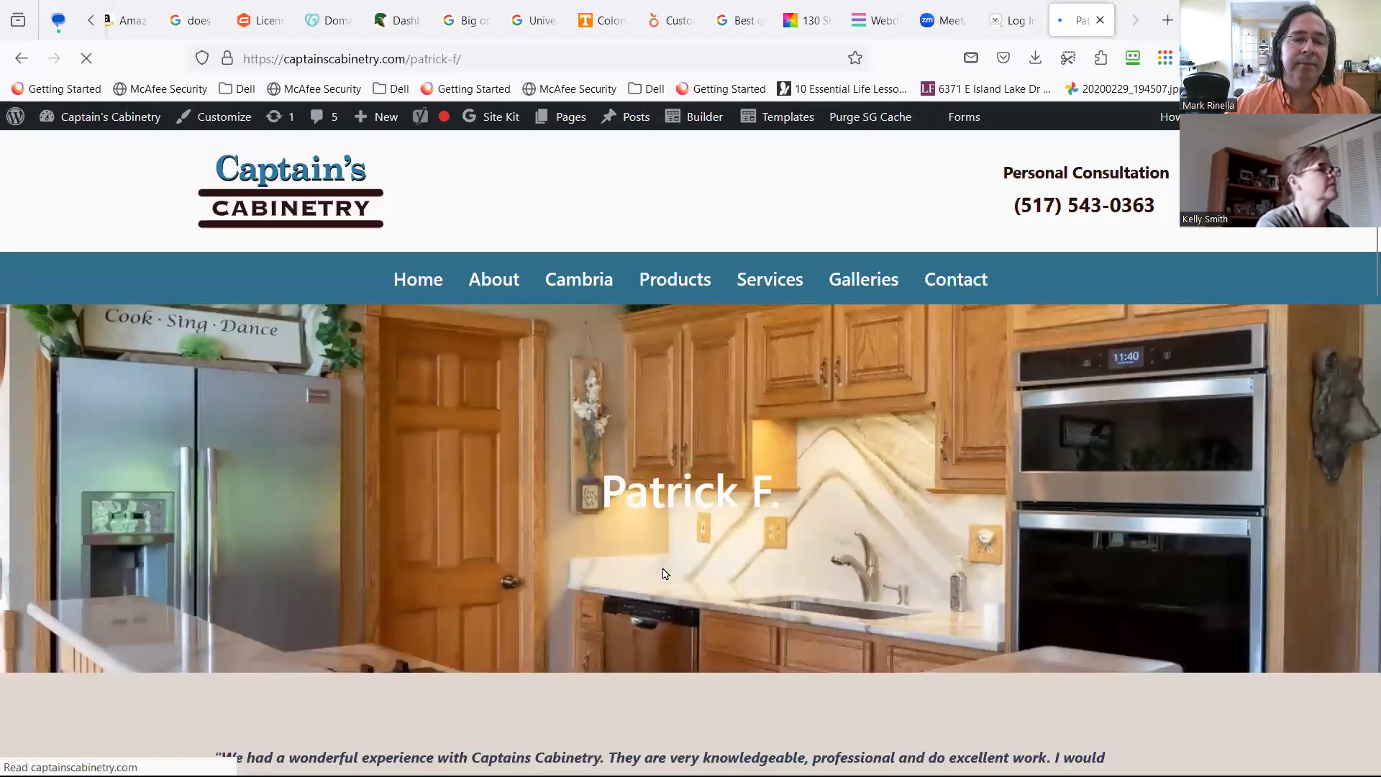
Step: Examine the published testimonial page, including its featured image header, title overlay, quote text and the sections below
{"action": "scroll", "coordinate": [532, 456], "scroll_direction": "down", "scroll_amount": 2}
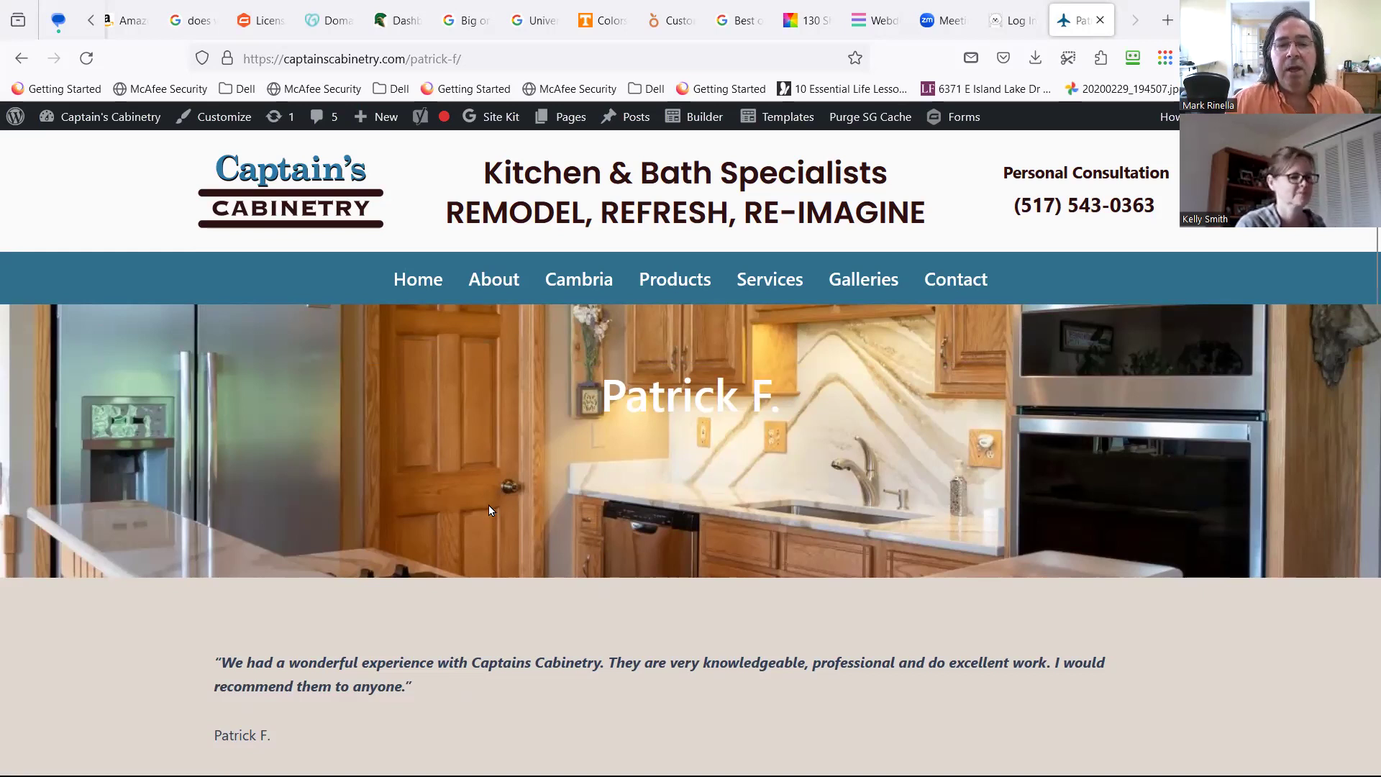
{"action": "scroll", "coordinate": [489, 504], "scroll_direction": "down", "scroll_amount": 2}
{"action": "scroll", "coordinate": [493, 484], "scroll_direction": "up", "scroll_amount": 3}
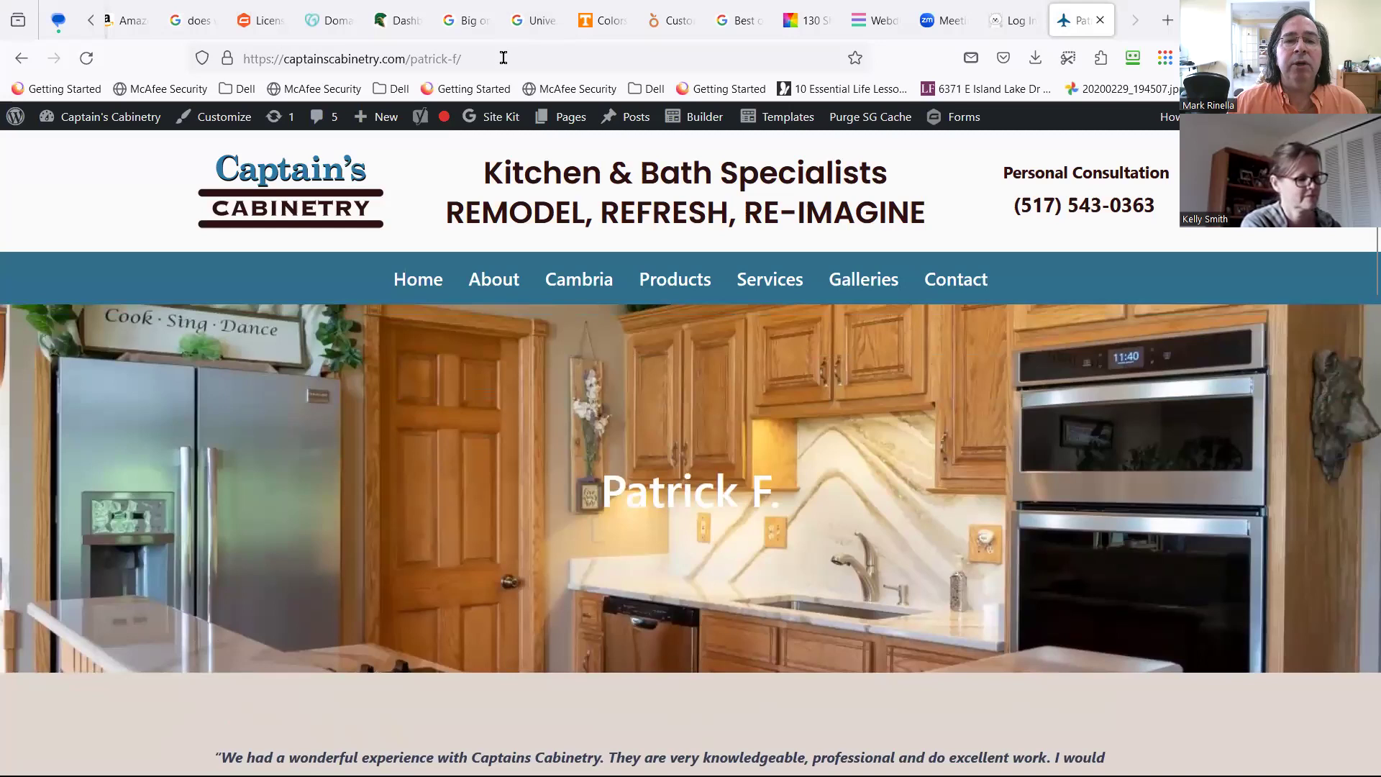
{"action": "scroll", "coordinate": [530, 451], "scroll_direction": "down", "scroll_amount": 3}
{"action": "scroll", "coordinate": [517, 528], "scroll_direction": "up", "scroll_amount": 2}
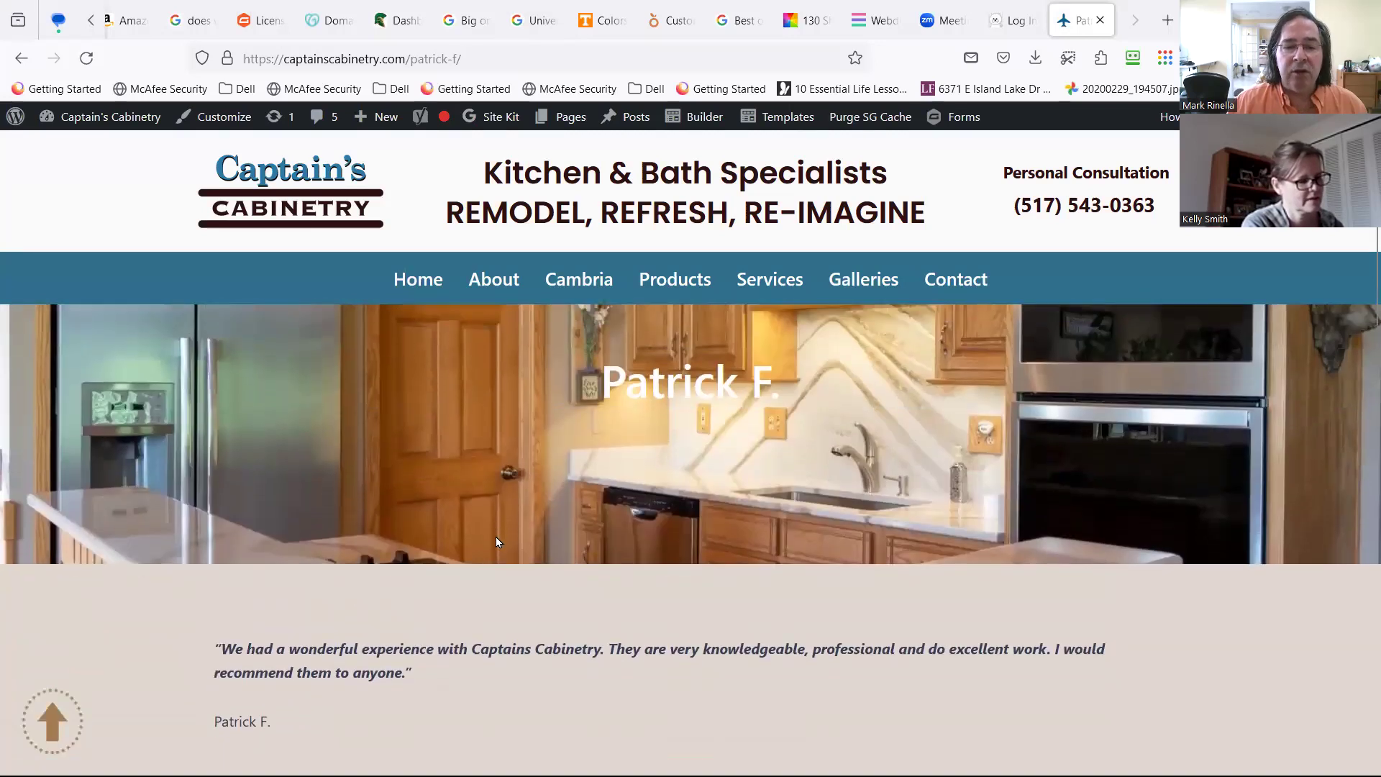
{"action": "scroll", "coordinate": [482, 554], "scroll_direction": "down", "scroll_amount": 1}
{"action": "scroll", "coordinate": [473, 562], "scroll_direction": "down", "scroll_amount": 1}
{"action": "scroll", "coordinate": [431, 576], "scroll_direction": "up", "scroll_amount": 4}
{"action": "scroll", "coordinate": [401, 582], "scroll_direction": "down", "scroll_amount": 5}
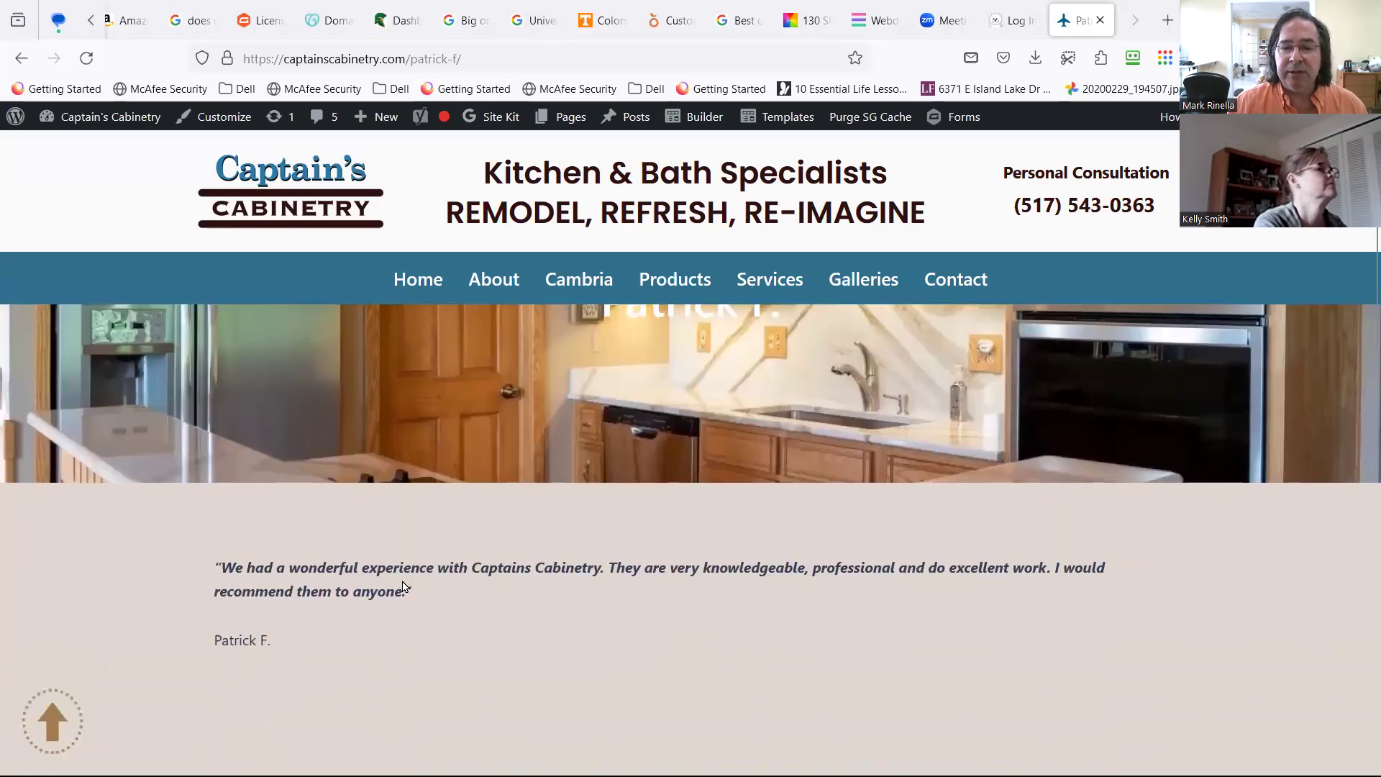
{"action": "scroll", "coordinate": [446, 583], "scroll_direction": "up", "scroll_amount": 1}
{"action": "scroll", "coordinate": [482, 583], "scroll_direction": "up", "scroll_amount": 1}
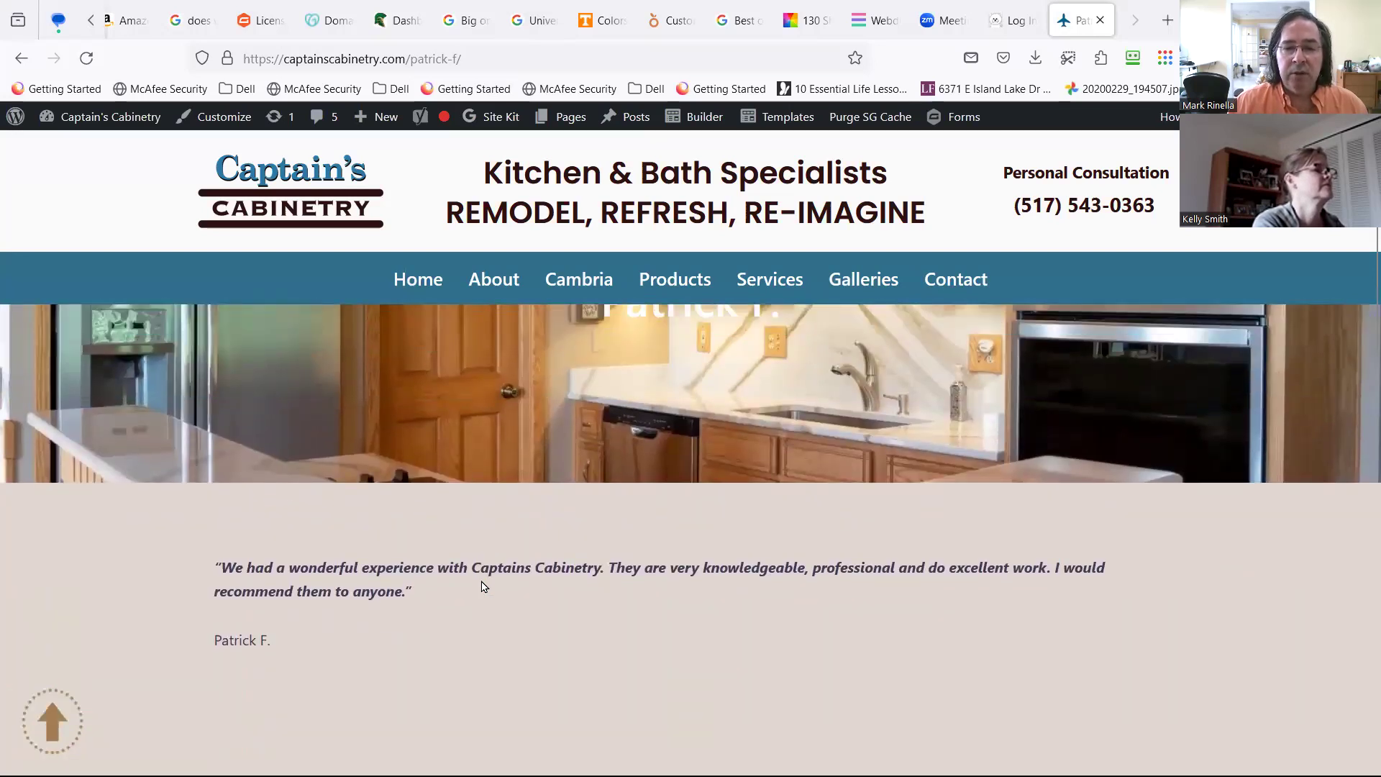
{"action": "scroll", "coordinate": [482, 586], "scroll_direction": "up", "scroll_amount": 1}
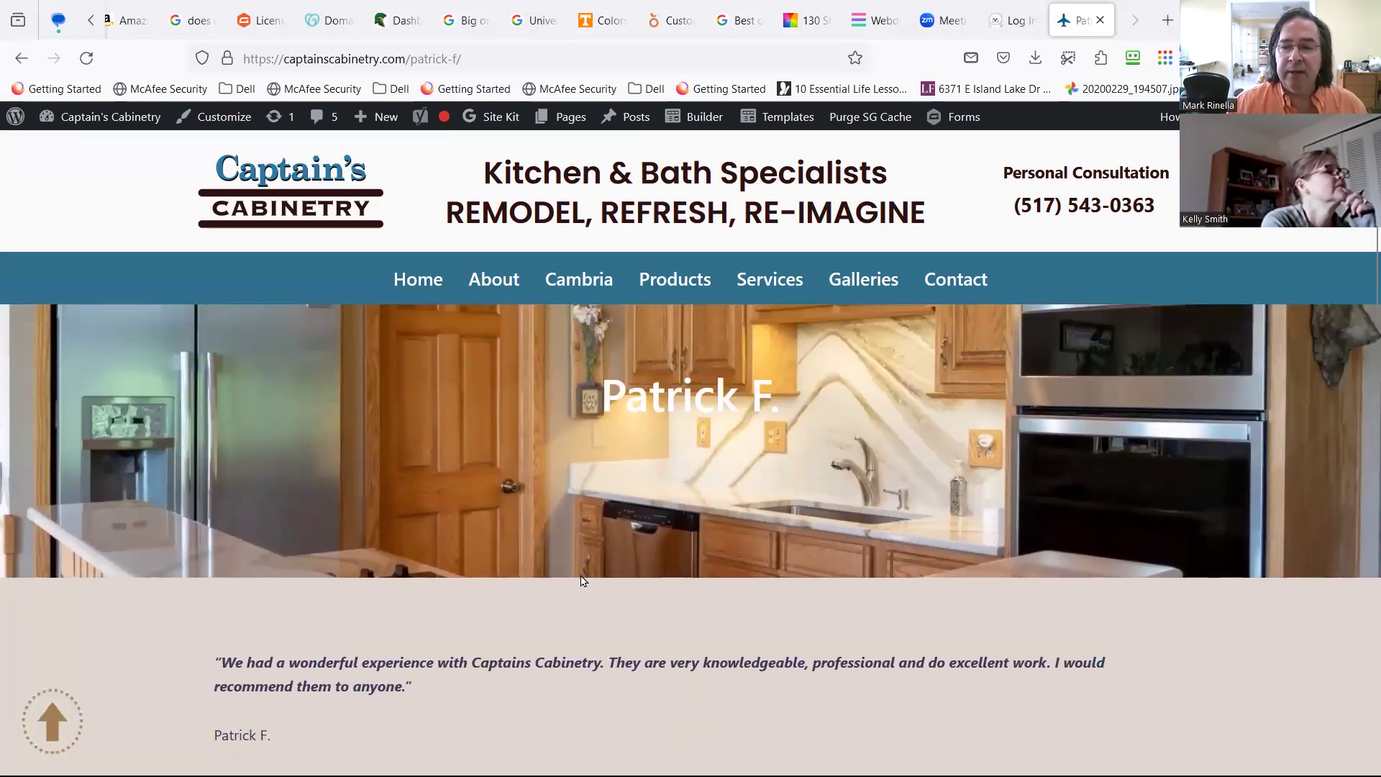
{"action": "scroll", "coordinate": [576, 558], "scroll_direction": "down", "scroll_amount": 2}
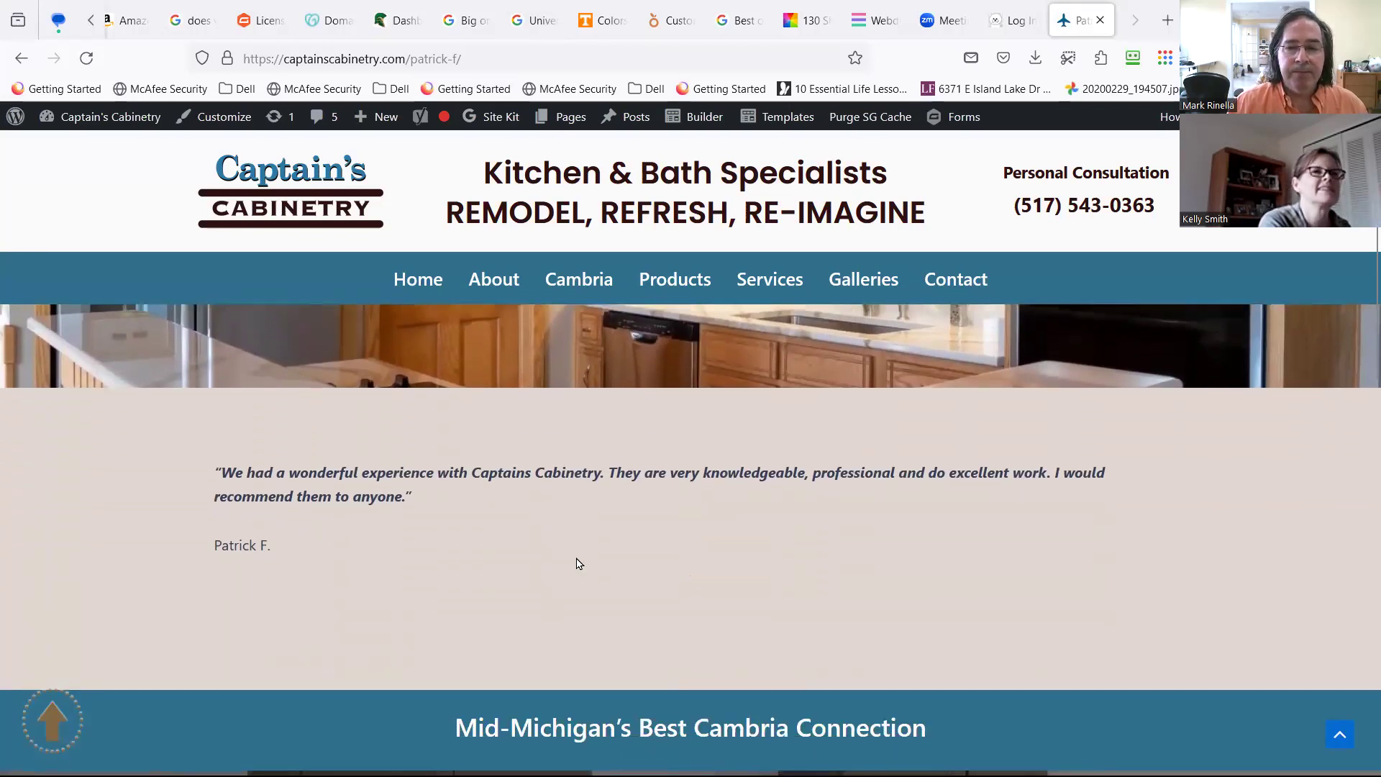
{"action": "scroll", "coordinate": [577, 557], "scroll_direction": "up", "scroll_amount": 2}
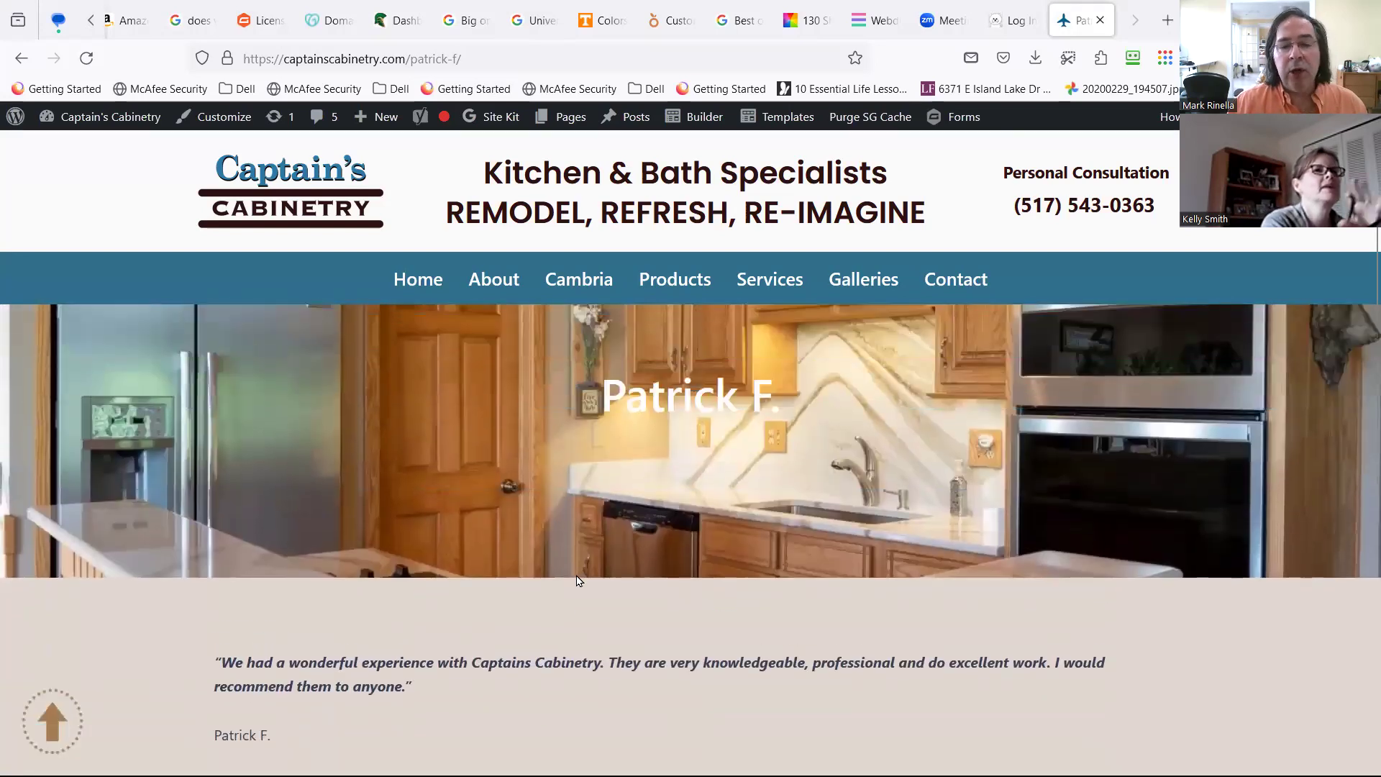
{"action": "scroll", "coordinate": [576, 581], "scroll_direction": "down", "scroll_amount": 1}
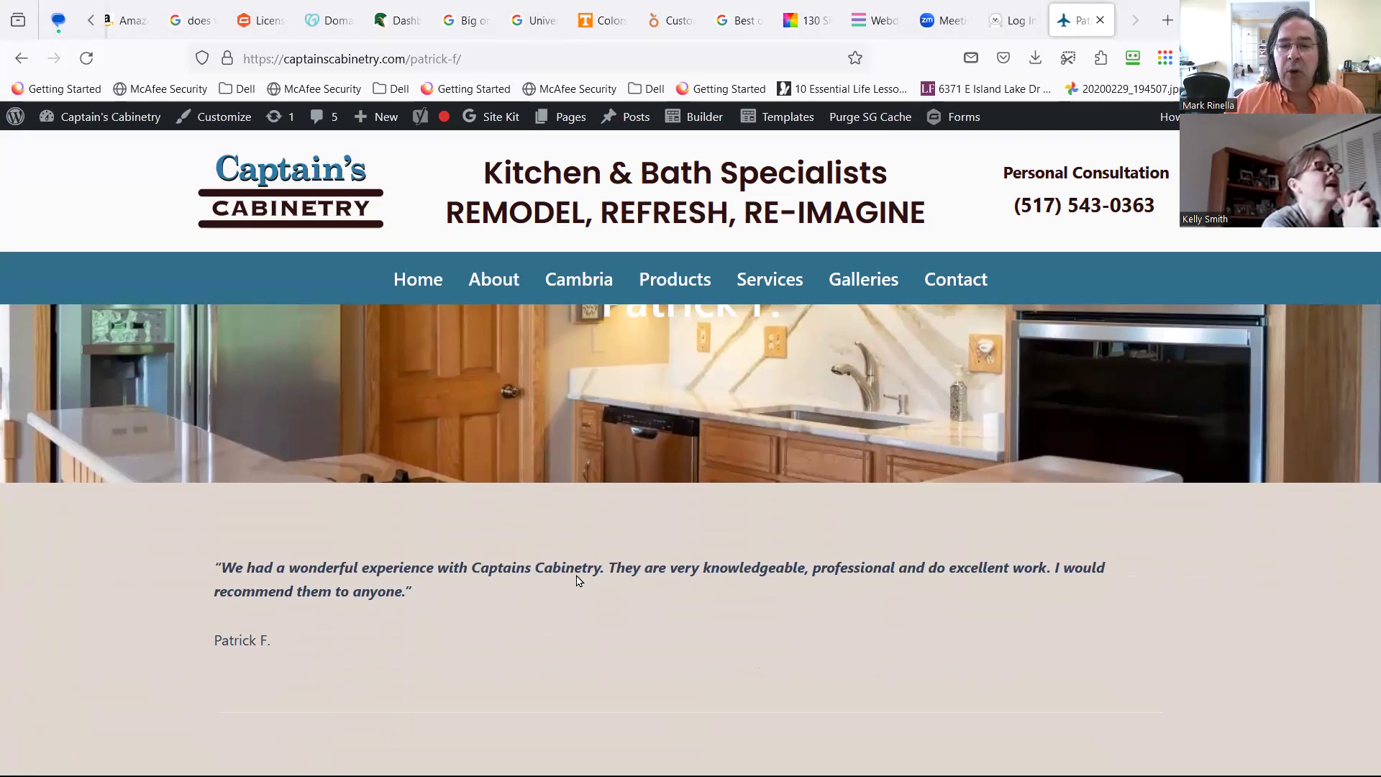
{"action": "scroll", "coordinate": [613, 517], "scroll_direction": "up", "scroll_amount": 2}
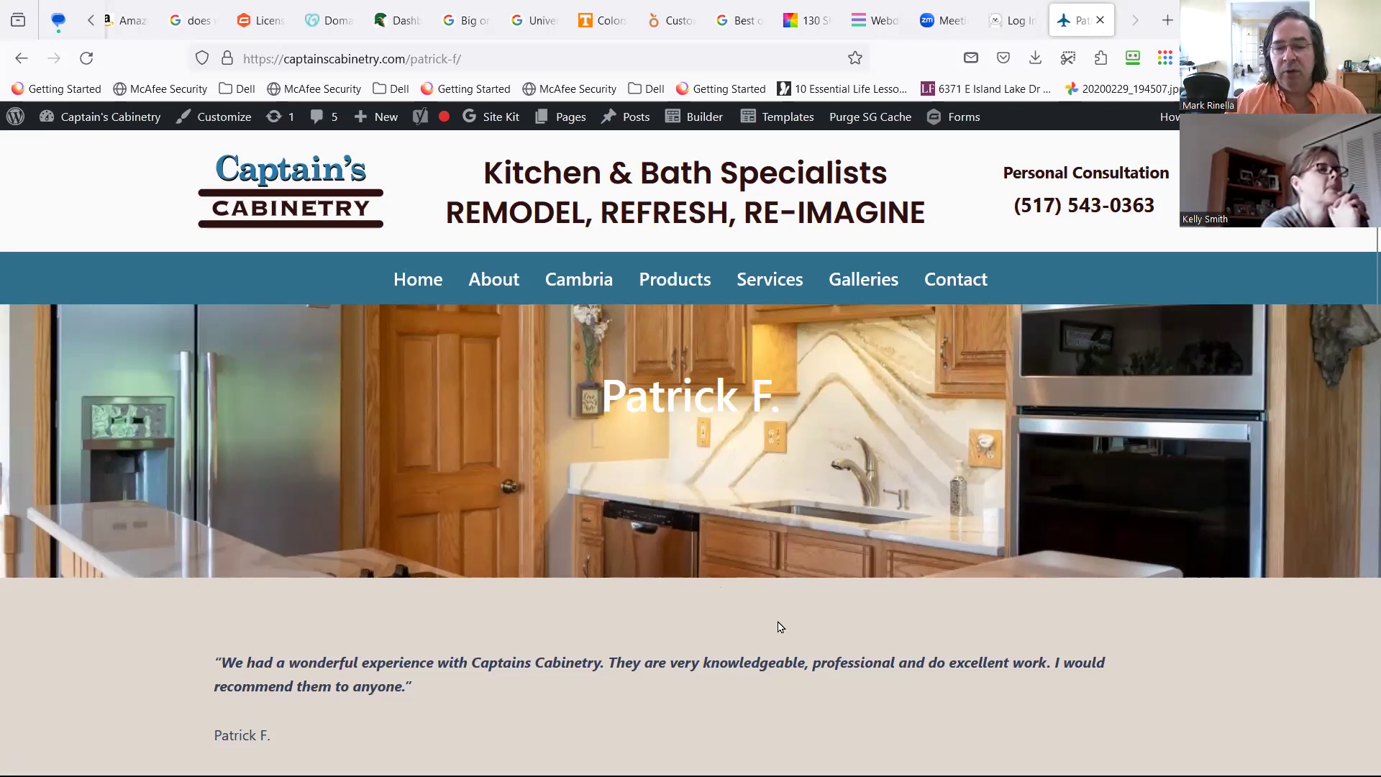
{"action": "scroll", "coordinate": [748, 630], "scroll_direction": "down", "scroll_amount": 3}
{"action": "scroll", "coordinate": [703, 633], "scroll_direction": "down", "scroll_amount": 2}
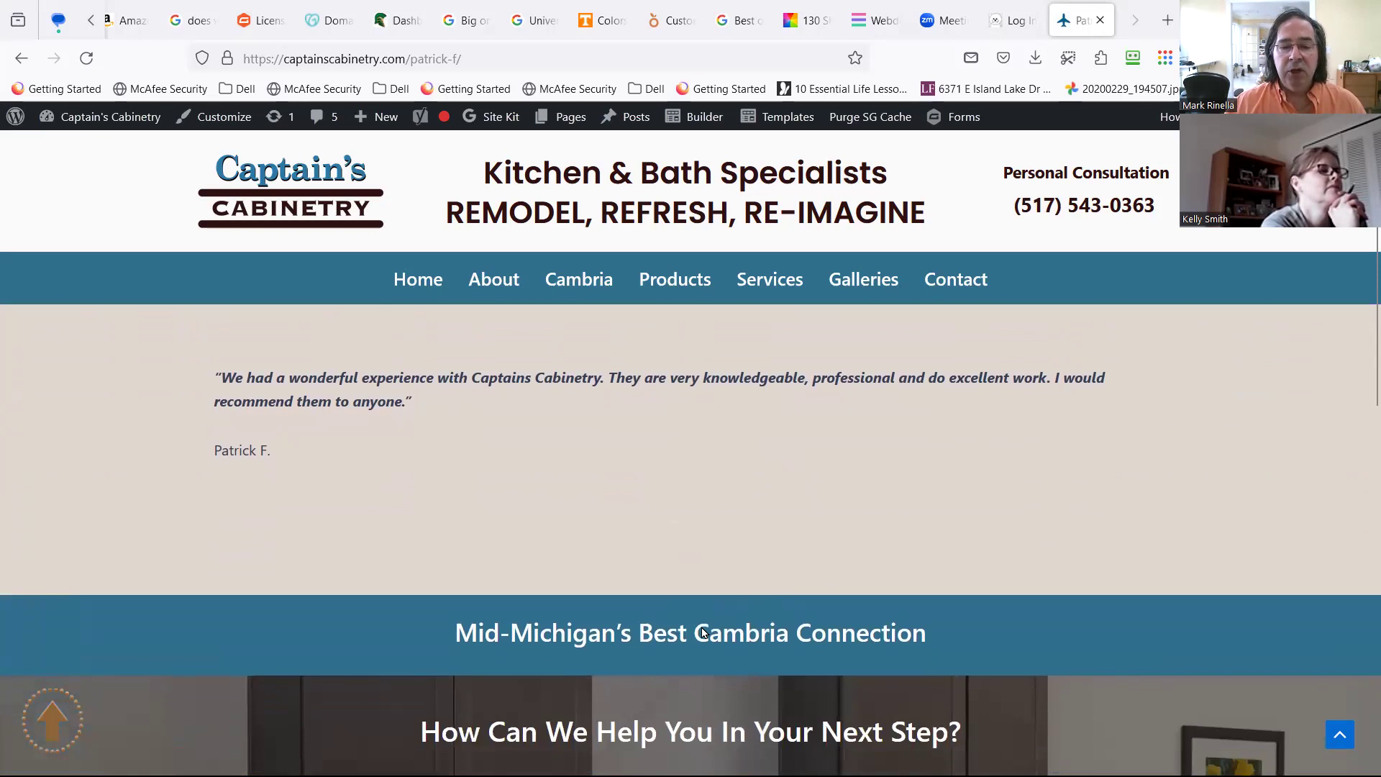
{"action": "scroll", "coordinate": [610, 575], "scroll_direction": "up", "scroll_amount": 4}
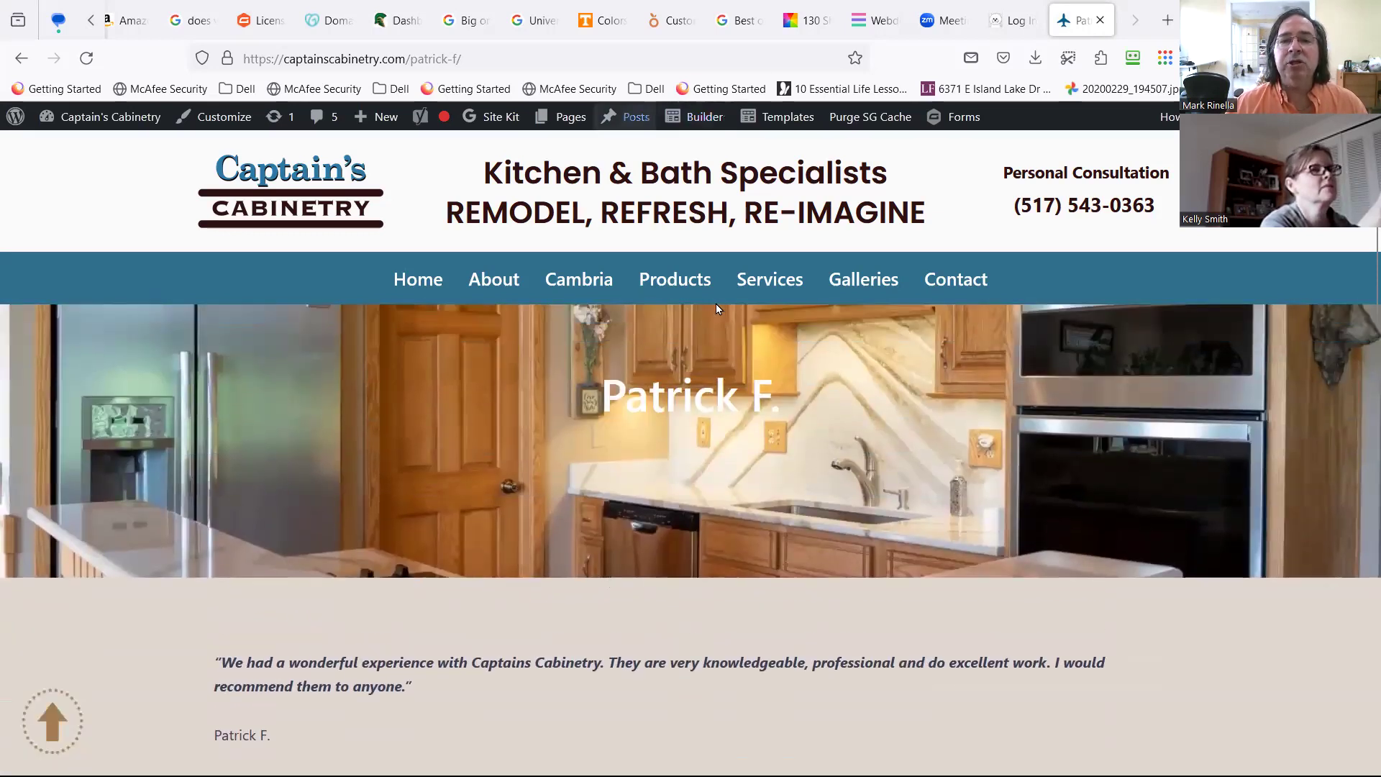
Step: Open the first remaining draft testimonial in the site's posts list for editing
{"action": "mouse_move", "coordinate": [632, 116]}
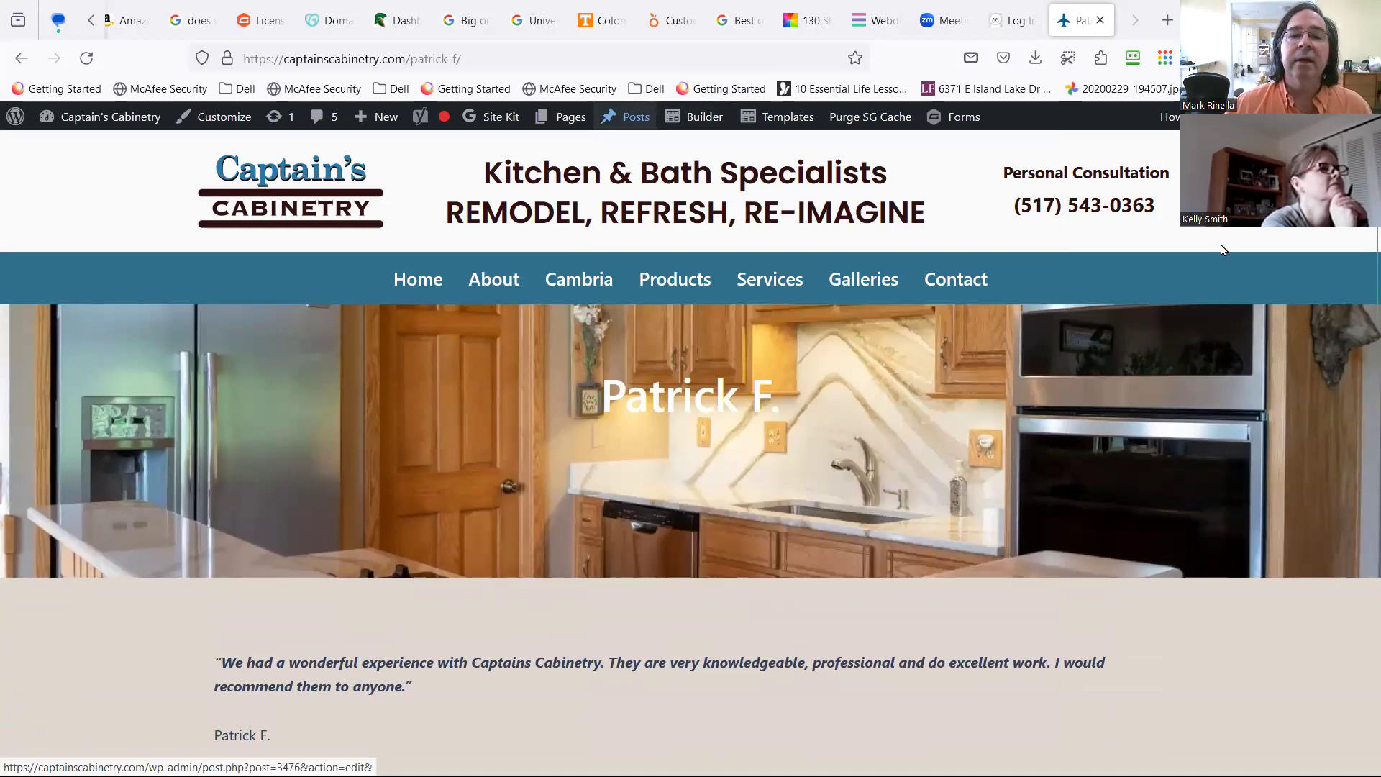
{"action": "mouse_move", "coordinate": [1000, 387]}
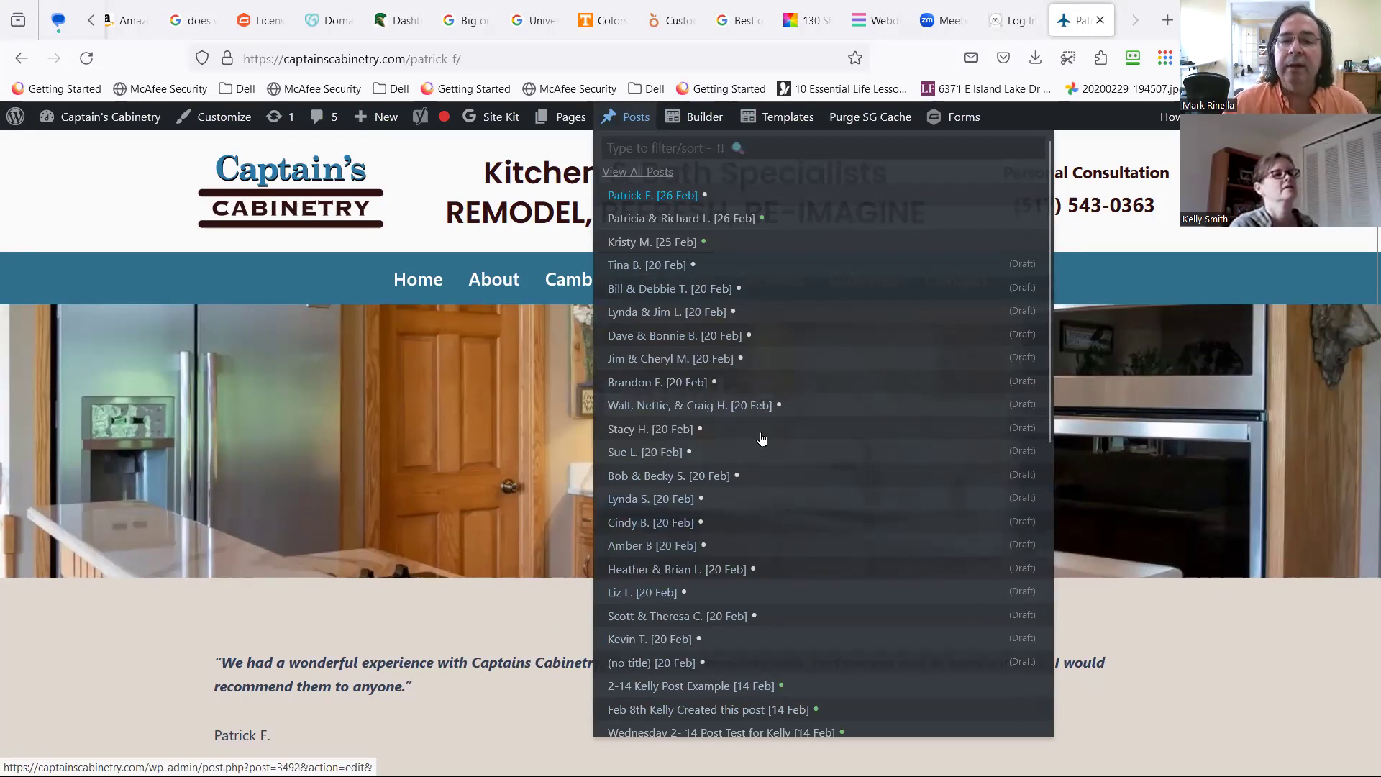
{"action": "left_click", "coordinate": [787, 271]}
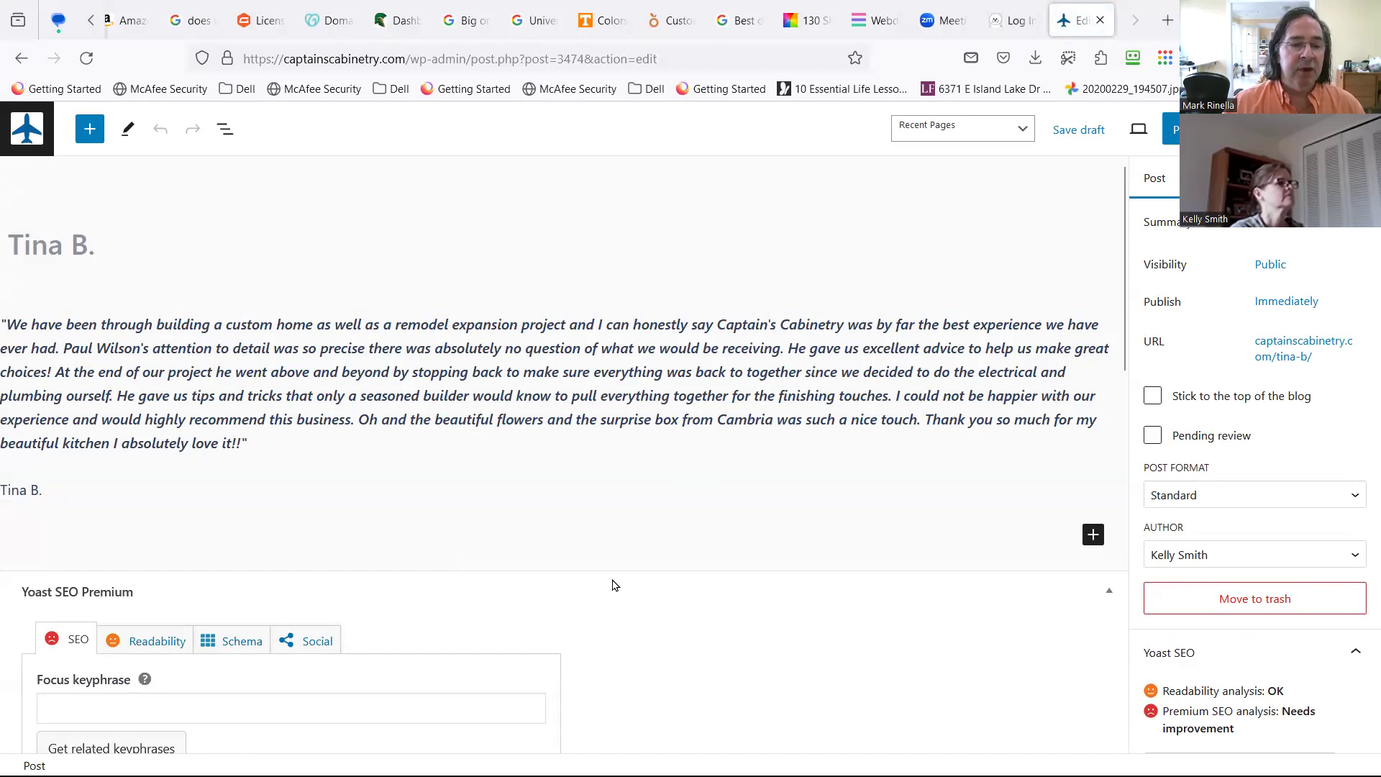
Step: Review this draft's testimonial text and its Yoast SEO focus keyphrase, search preview, slug and meta description fields
{"action": "scroll", "coordinate": [271, 565], "scroll_direction": "down", "scroll_amount": 3}
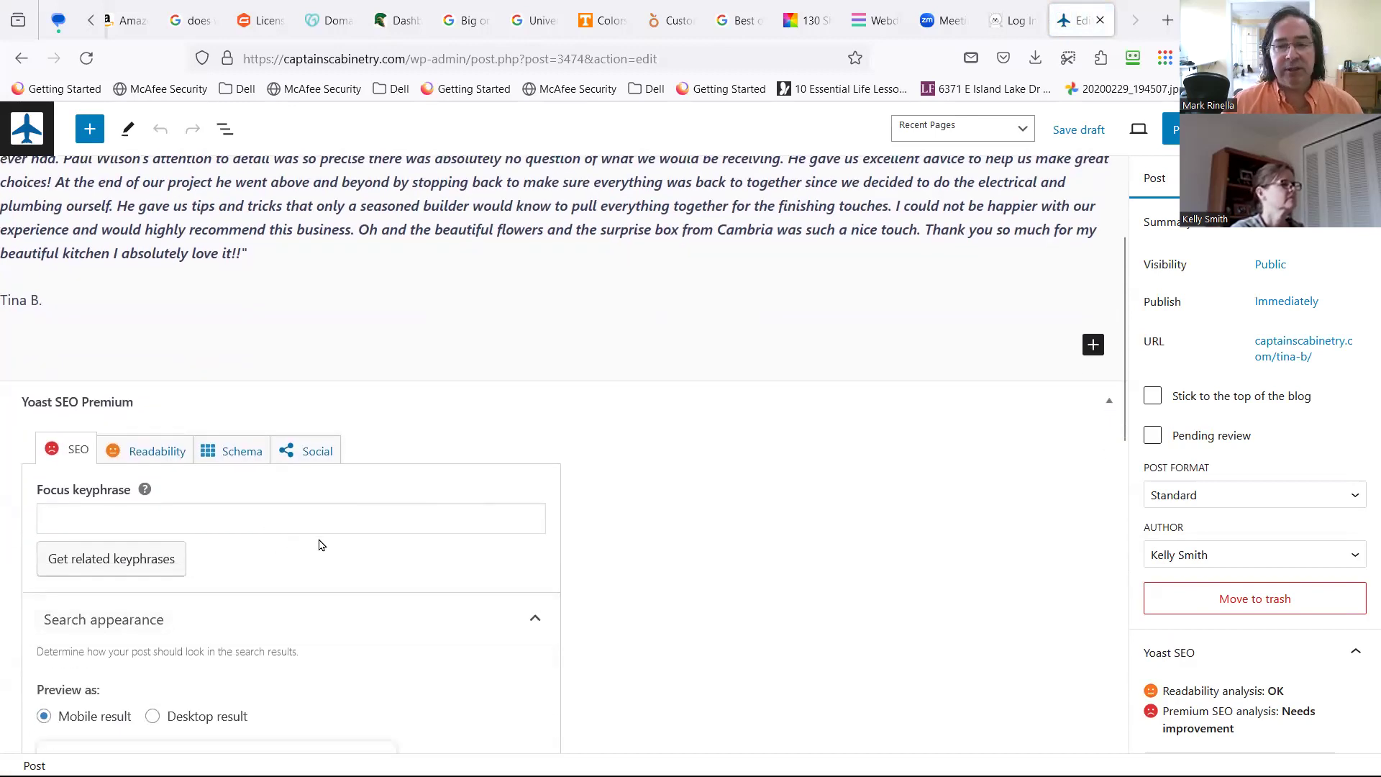
{"action": "scroll", "coordinate": [323, 580], "scroll_direction": "down", "scroll_amount": 5}
{"action": "scroll", "coordinate": [284, 593], "scroll_direction": "down", "scroll_amount": 2}
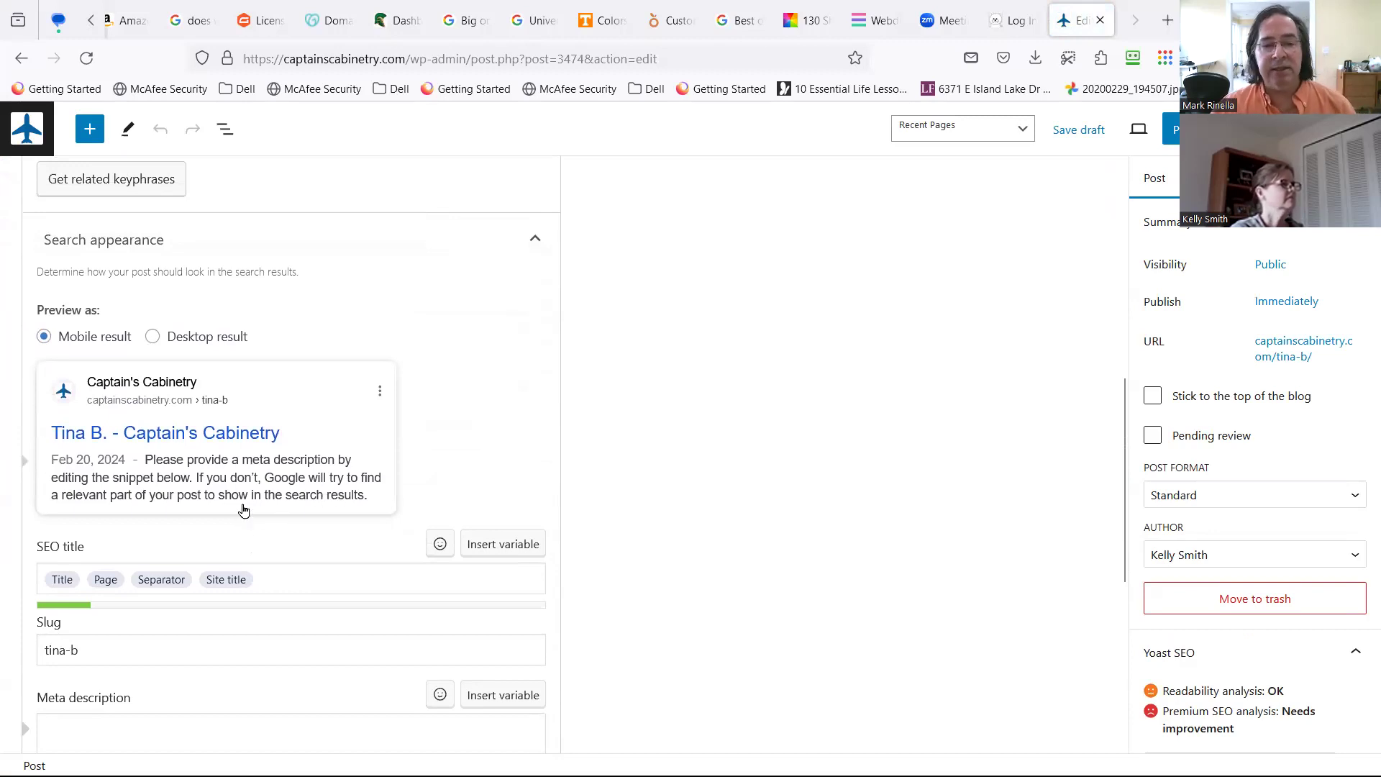
{"action": "scroll", "coordinate": [342, 319], "scroll_direction": "up", "scroll_amount": 2}
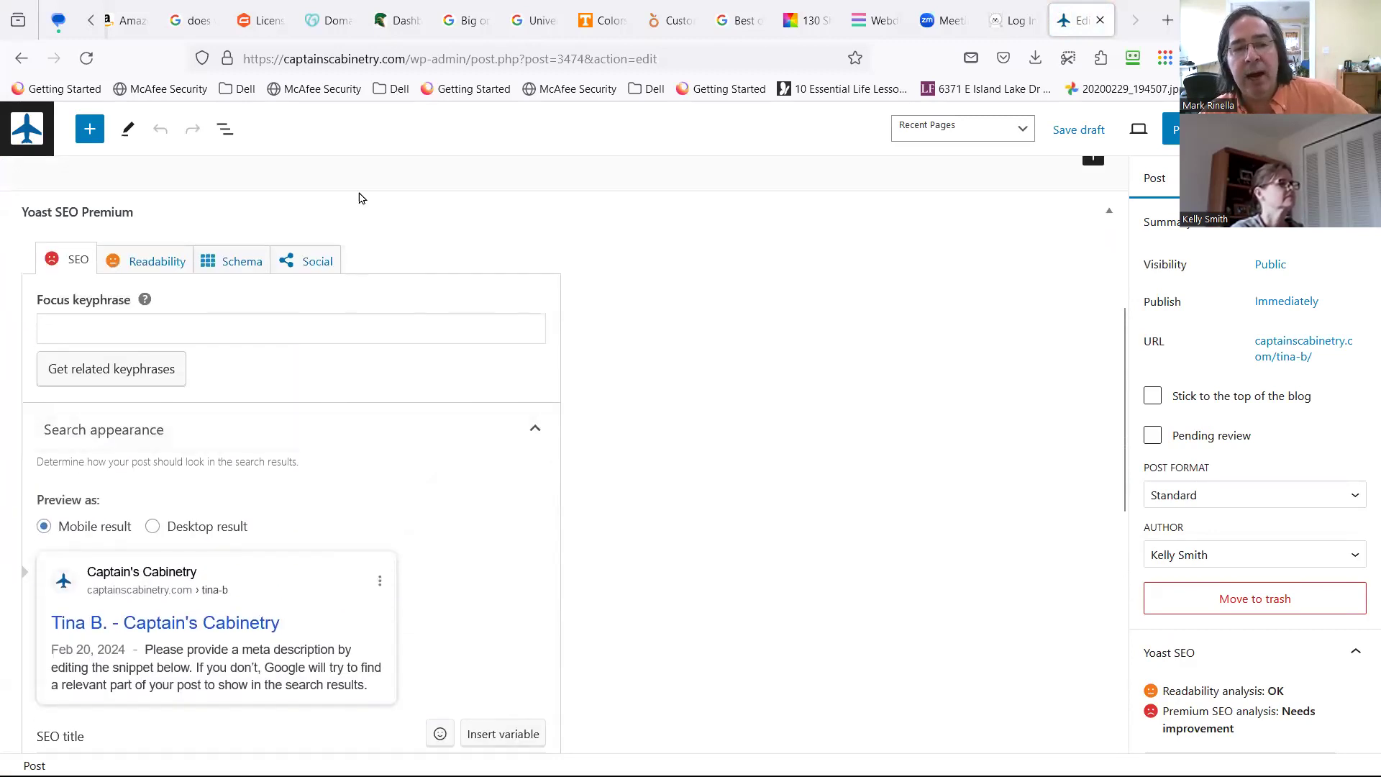
{"action": "scroll", "coordinate": [358, 194], "scroll_direction": "up", "scroll_amount": 3}
{"action": "scroll", "coordinate": [349, 225], "scroll_direction": "down", "scroll_amount": 3}
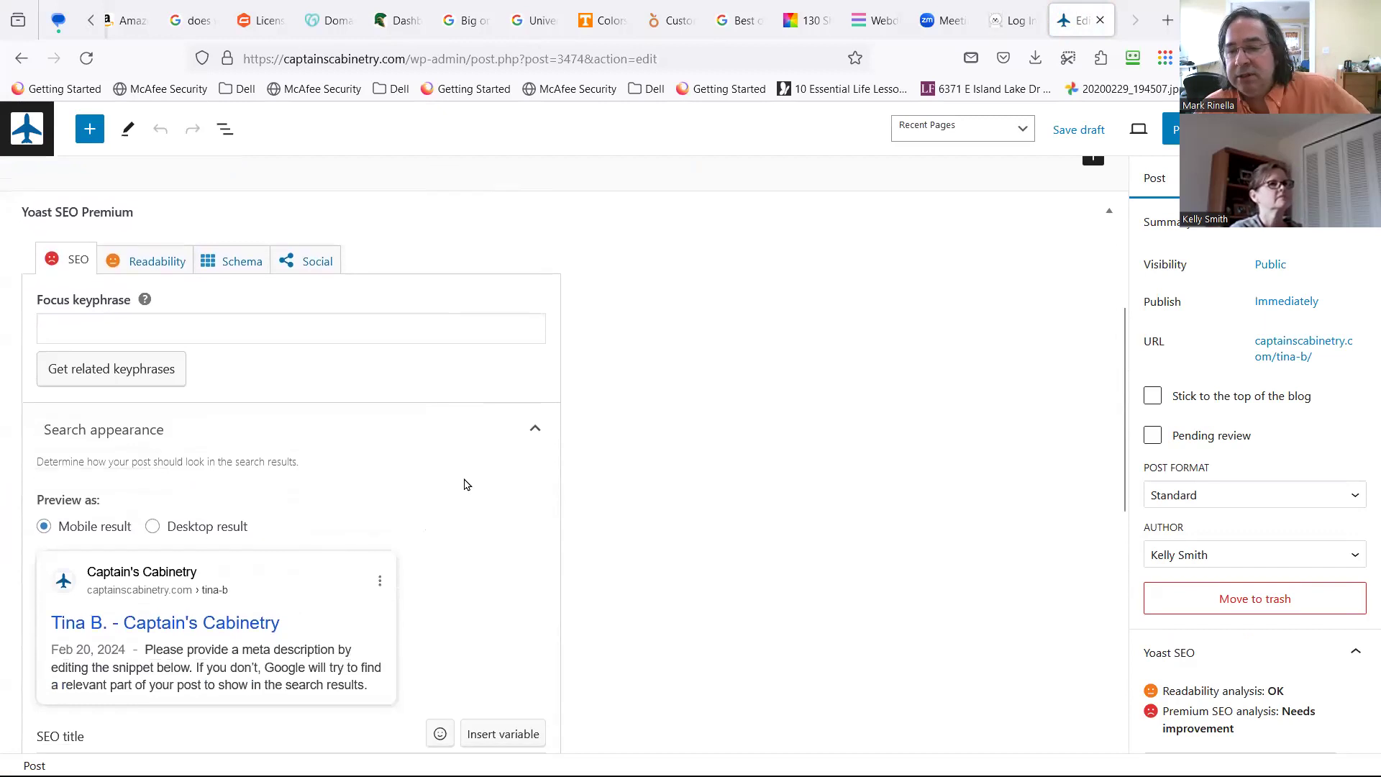
{"action": "scroll", "coordinate": [758, 530], "scroll_direction": "up", "scroll_amount": 4}
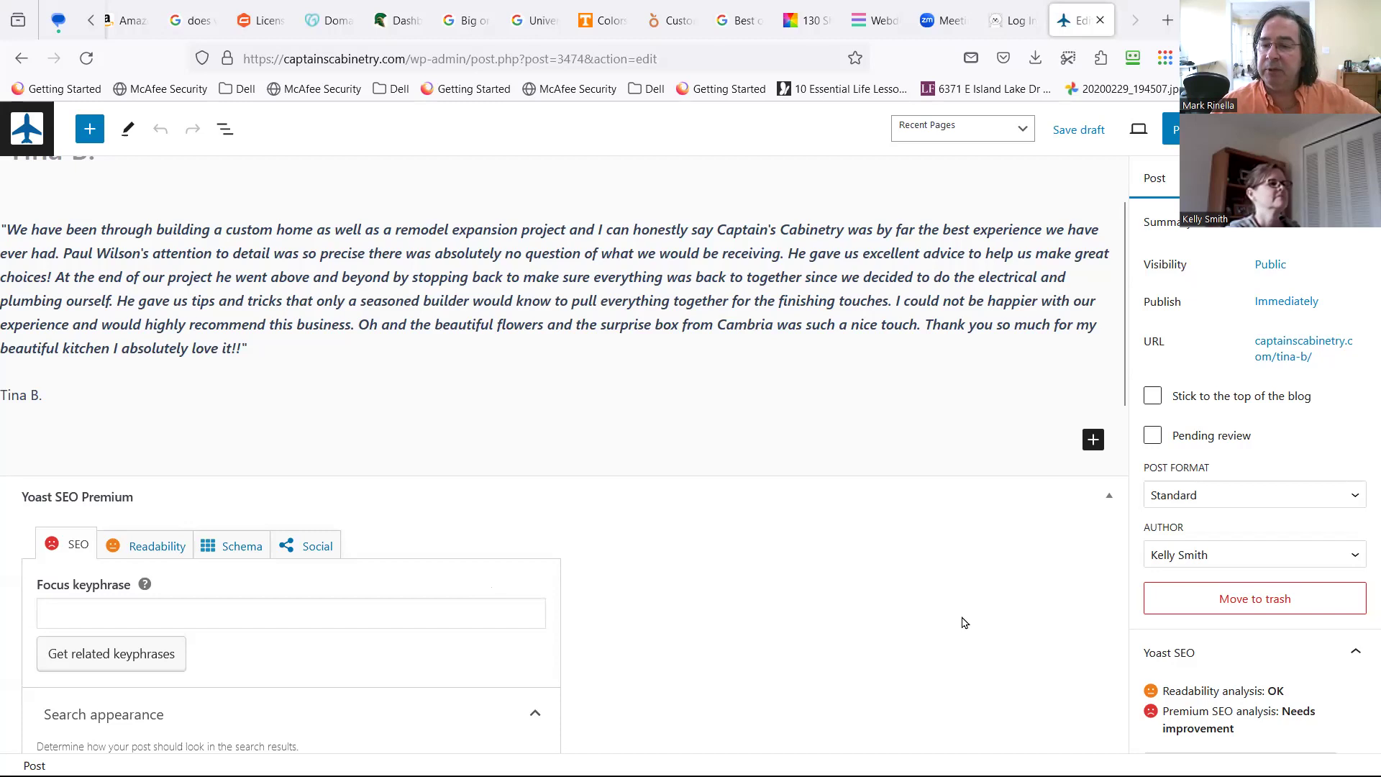
{"action": "scroll", "coordinate": [1029, 616], "scroll_direction": "down", "scroll_amount": 3}
{"action": "scroll", "coordinate": [931, 628], "scroll_direction": "up", "scroll_amount": 5}
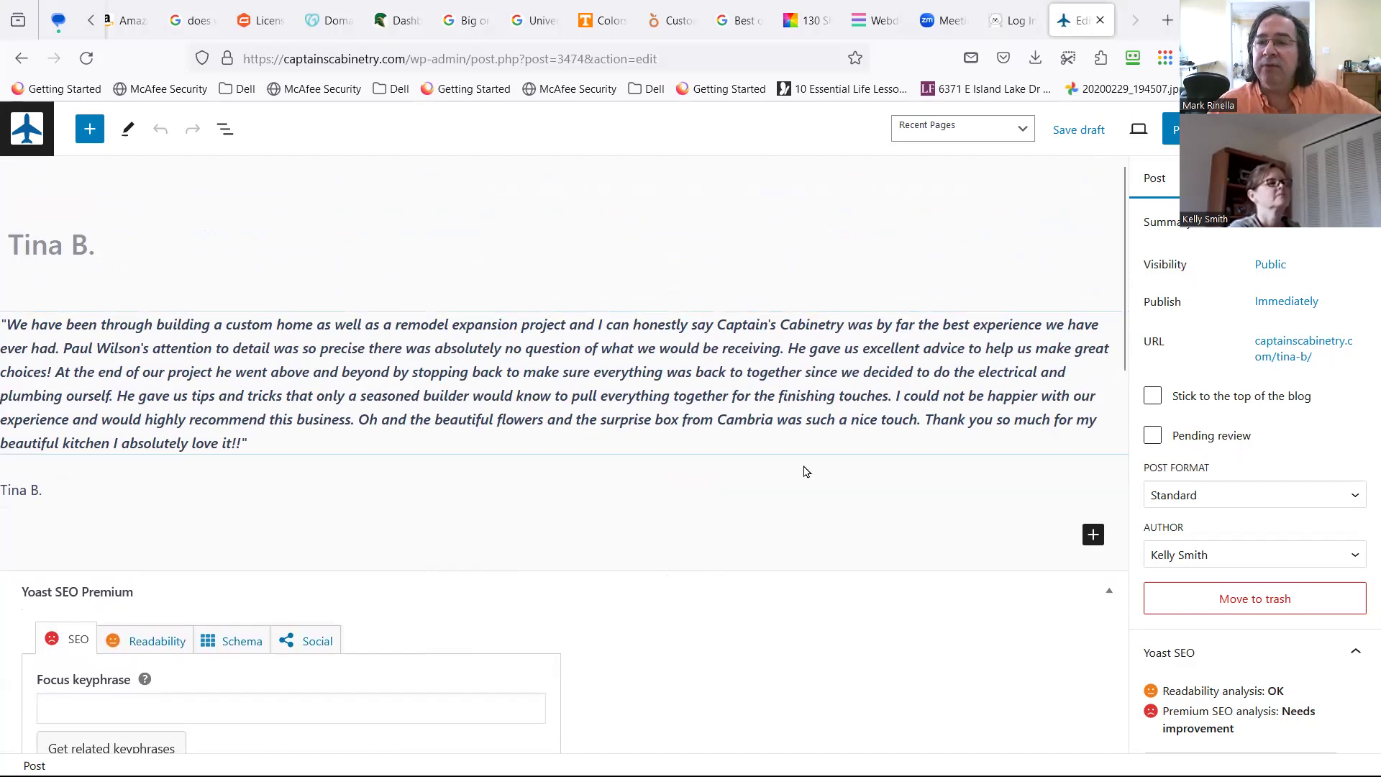
{"action": "scroll", "coordinate": [804, 475], "scroll_direction": "down", "scroll_amount": 1}
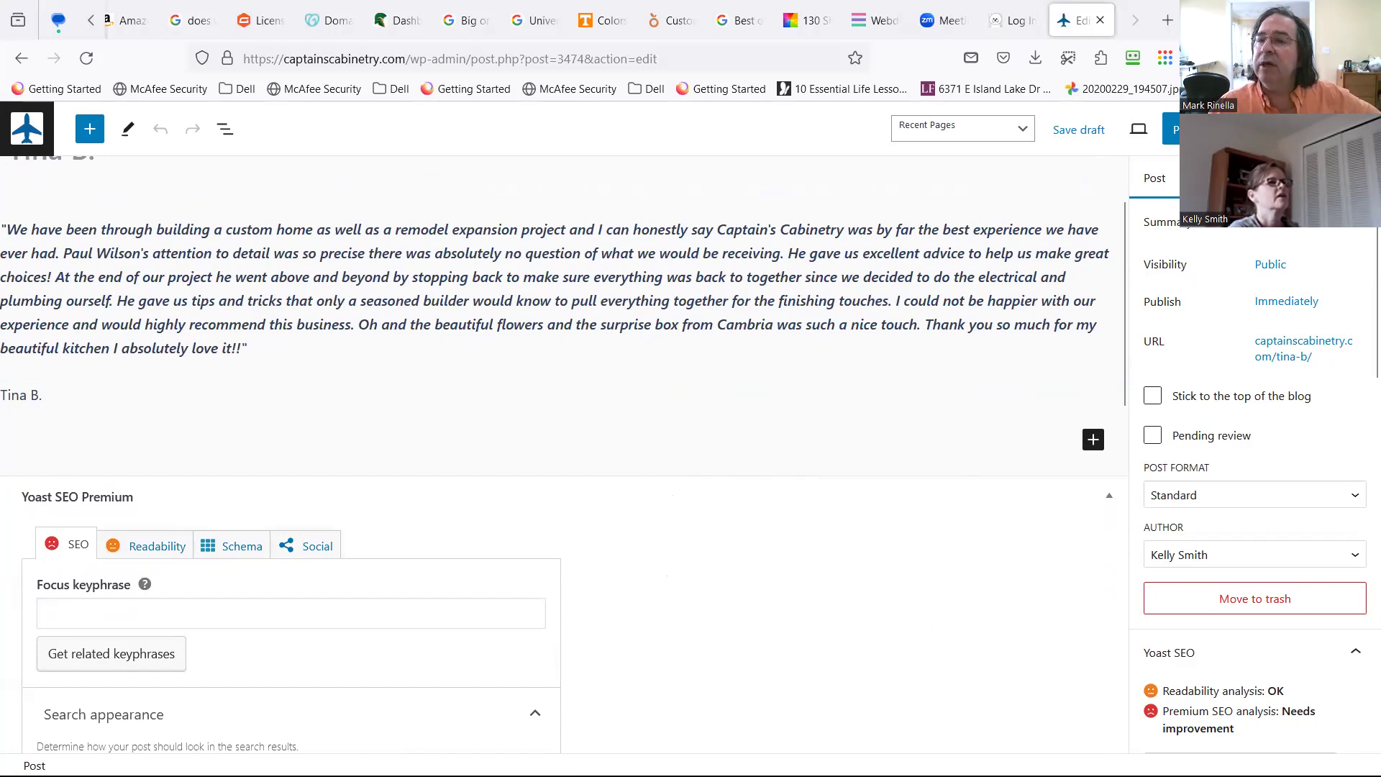
{"action": "left_click", "coordinate": [1357, 129]}
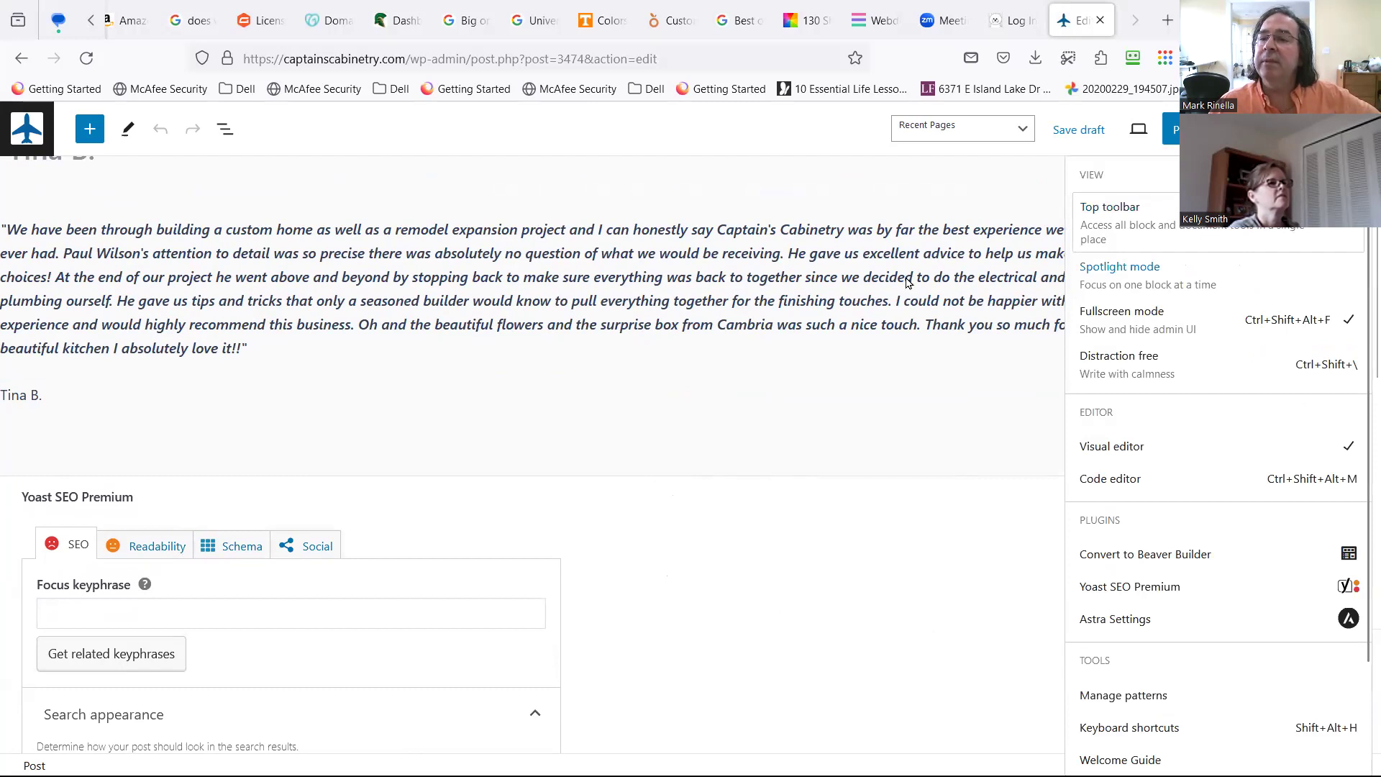
{"action": "left_click", "coordinate": [1357, 129]}
{"action": "left_click", "coordinate": [1357, 129]}
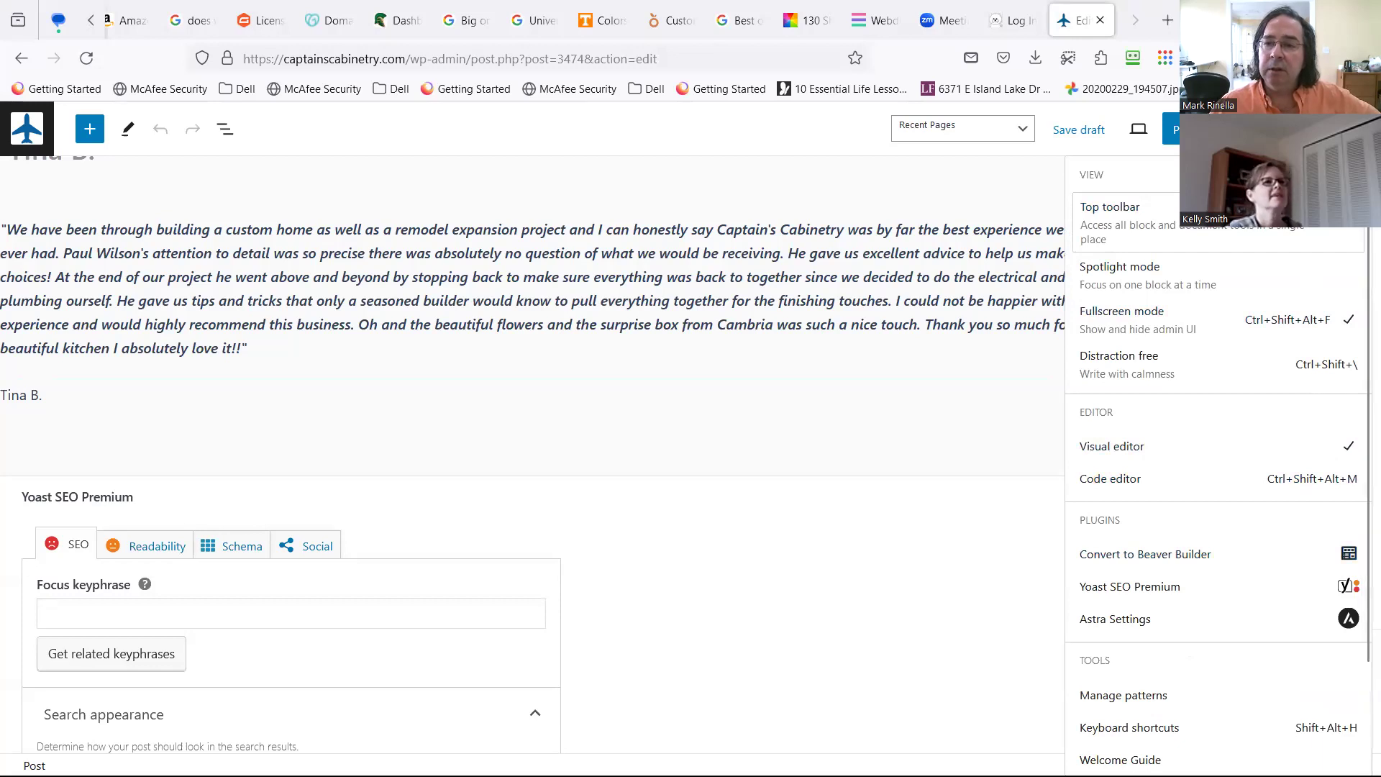
{"action": "left_click", "coordinate": [1357, 129]}
{"action": "left_click", "coordinate": [1357, 130]}
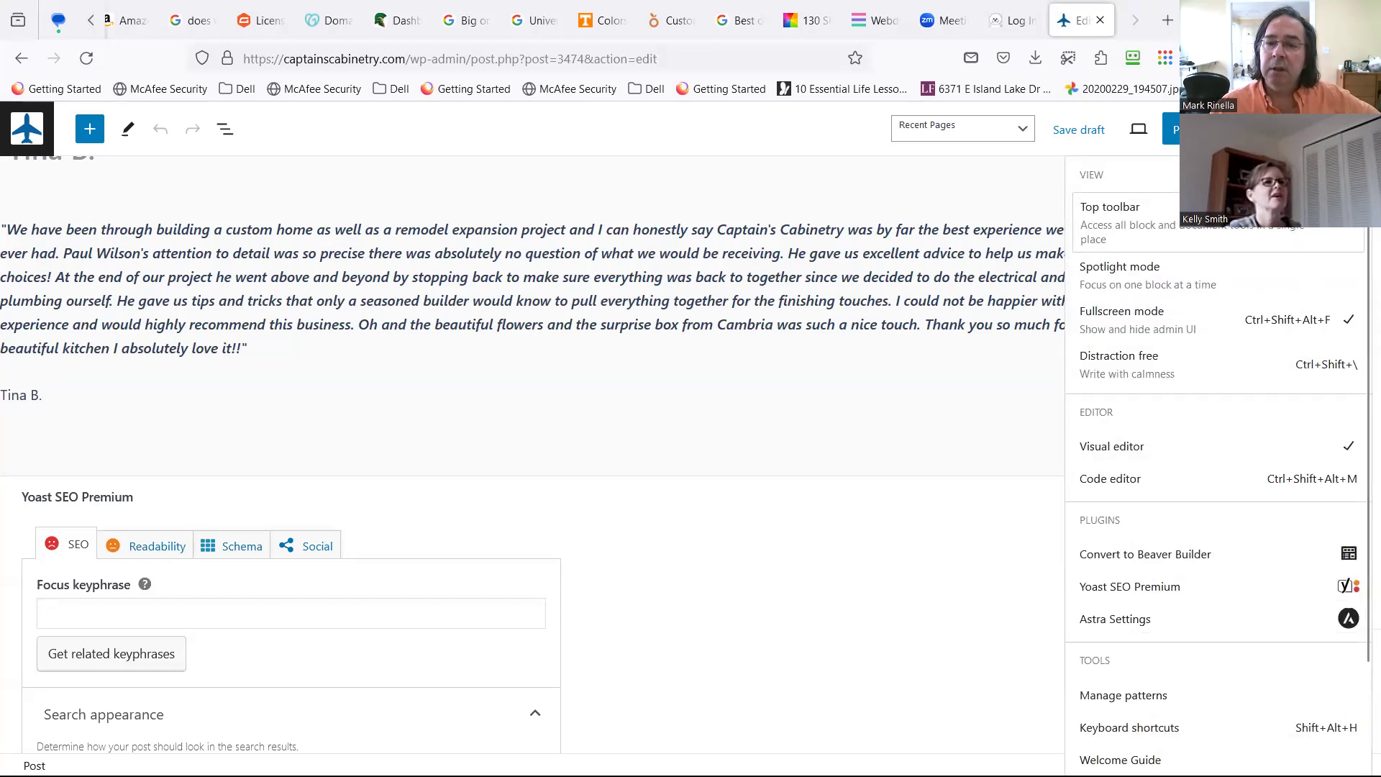
{"action": "left_click", "coordinate": [1357, 129]}
{"action": "left_click", "coordinate": [1357, 130]}
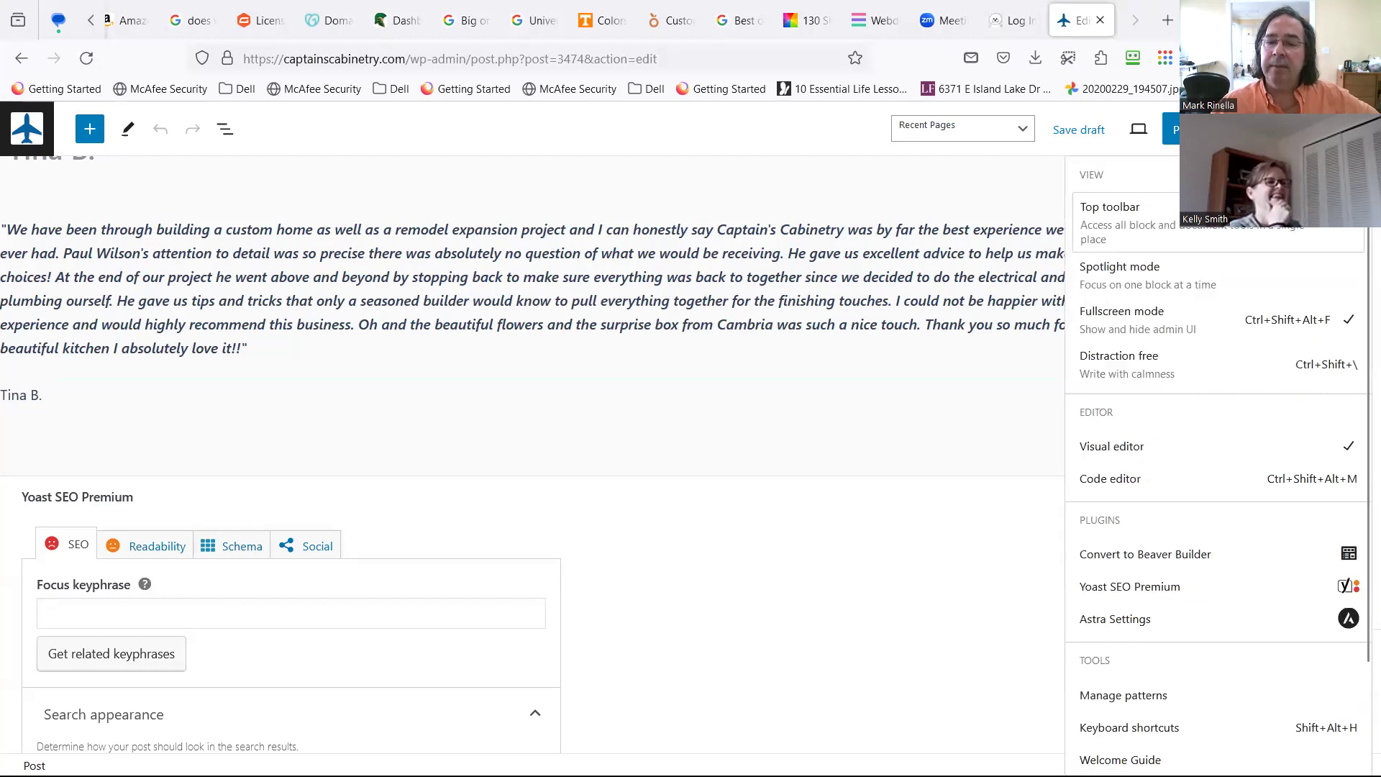
{"action": "left_click", "coordinate": [1357, 130]}
{"action": "left_click", "coordinate": [1358, 129]}
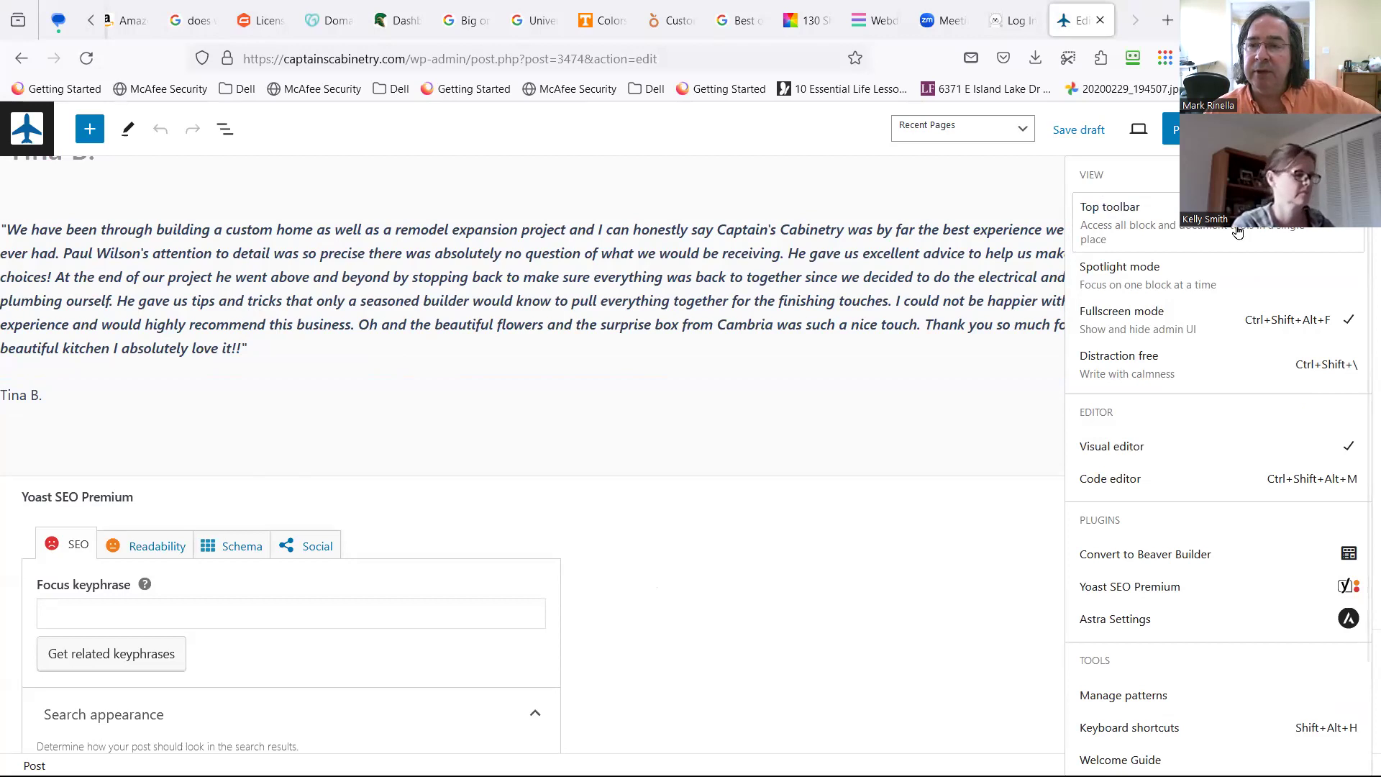
{"action": "left_click", "coordinate": [1358, 129]}
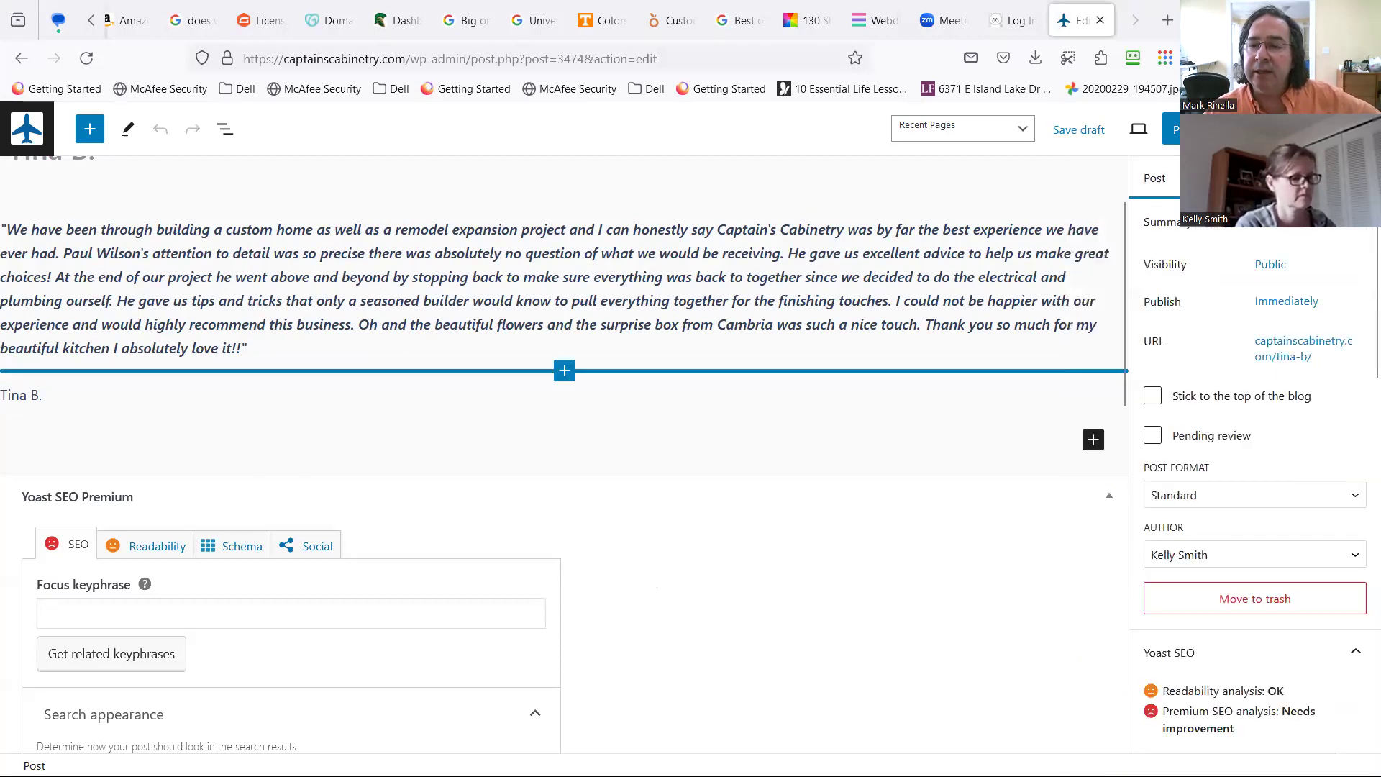
Step: Convert the draft testimonial to a Beaver Builder layout and launch the builder on it
{"action": "scroll", "coordinate": [1222, 673], "scroll_direction": "down", "scroll_amount": 5}
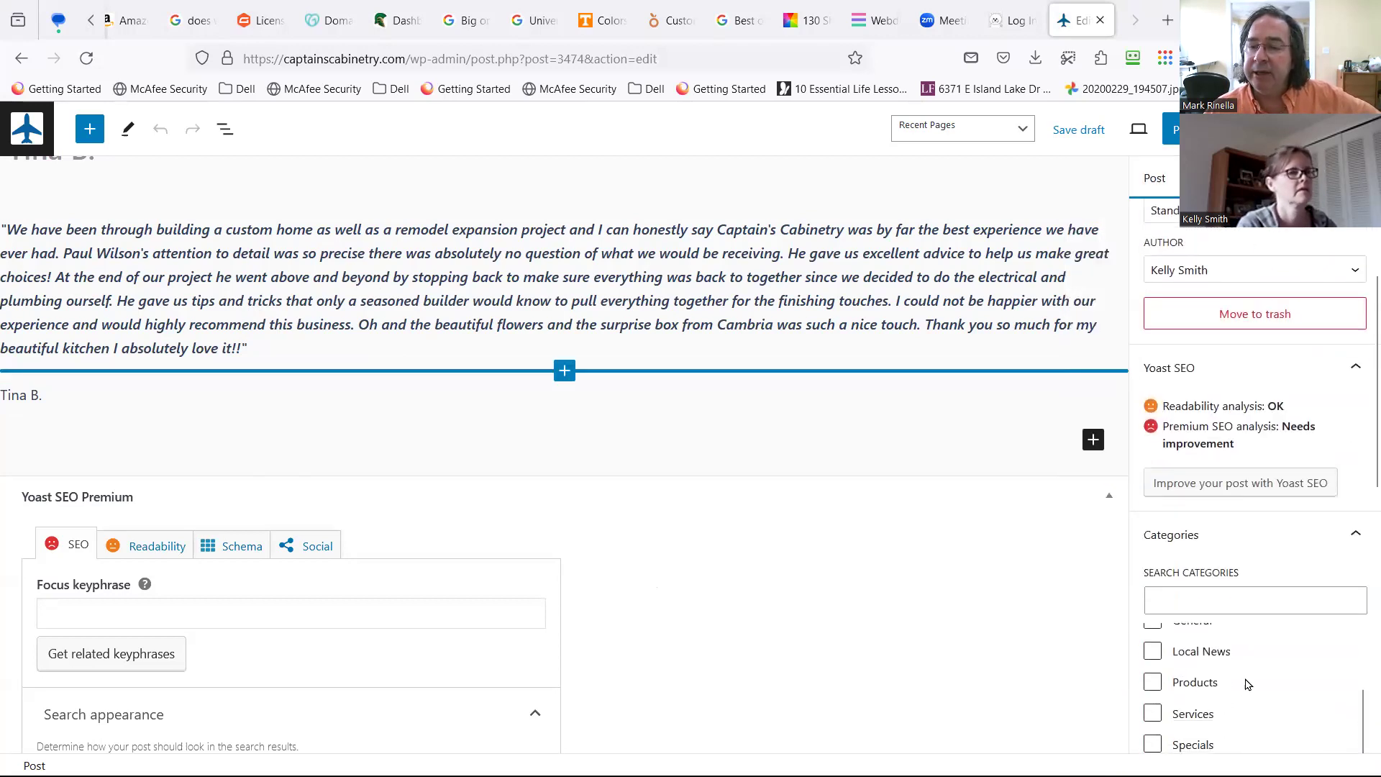
{"action": "scroll", "coordinate": [1247, 684], "scroll_direction": "down", "scroll_amount": 8}
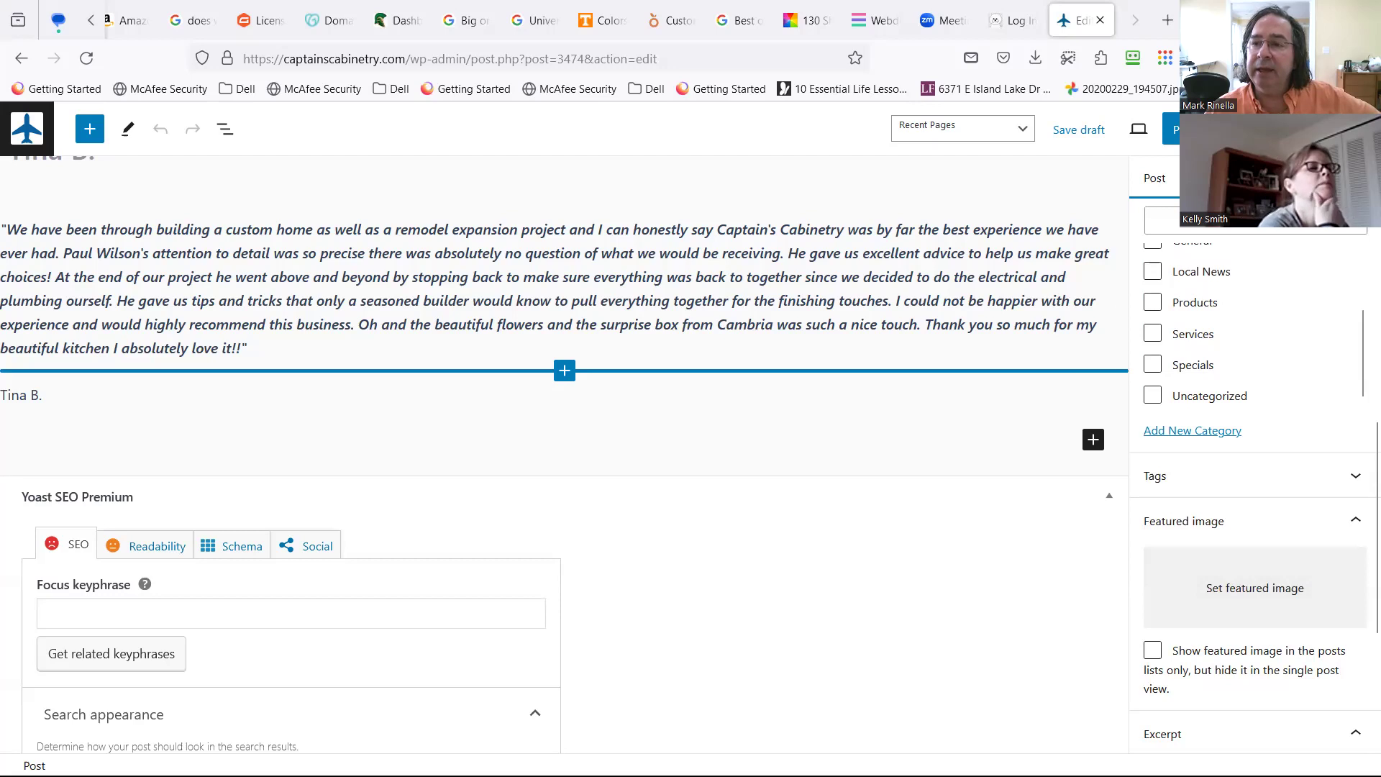
{"action": "left_click", "coordinate": [1356, 129]}
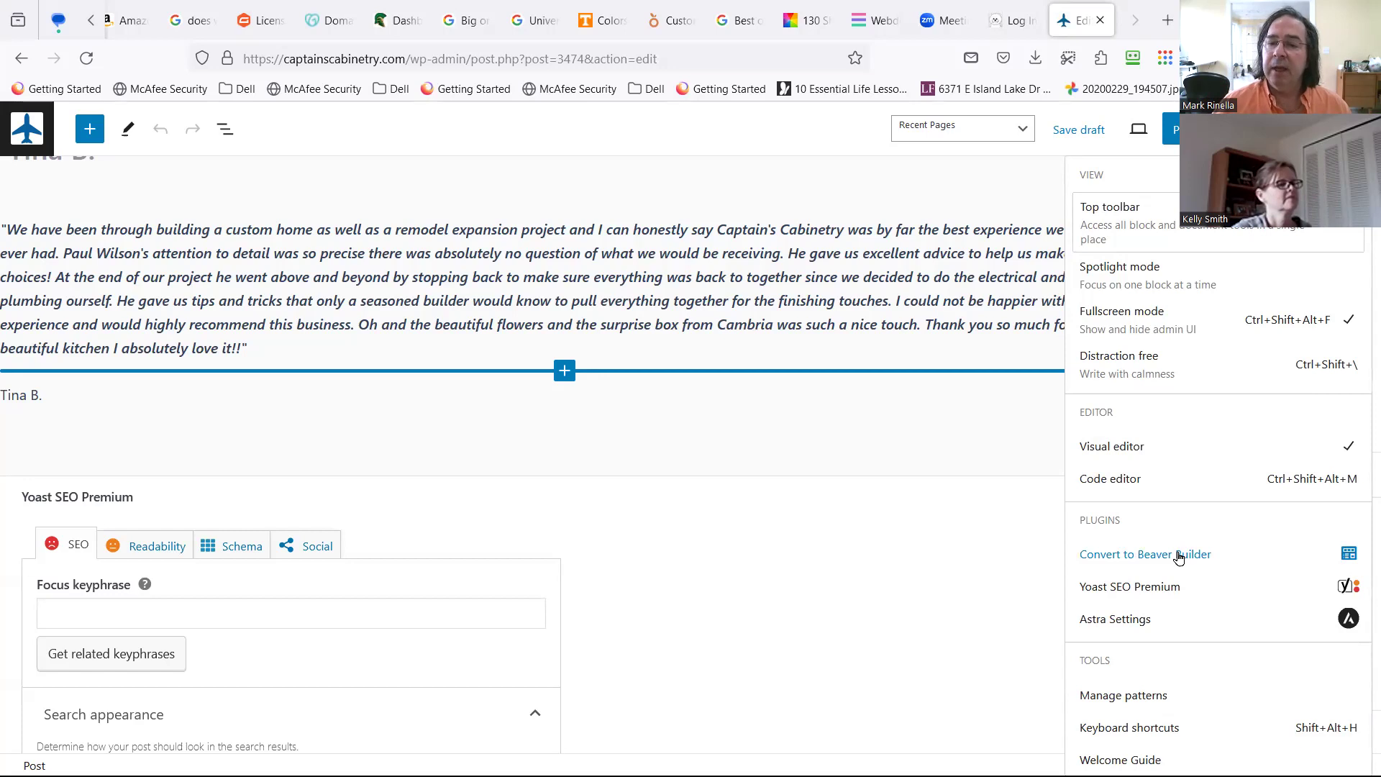
{"action": "left_click", "coordinate": [1166, 559]}
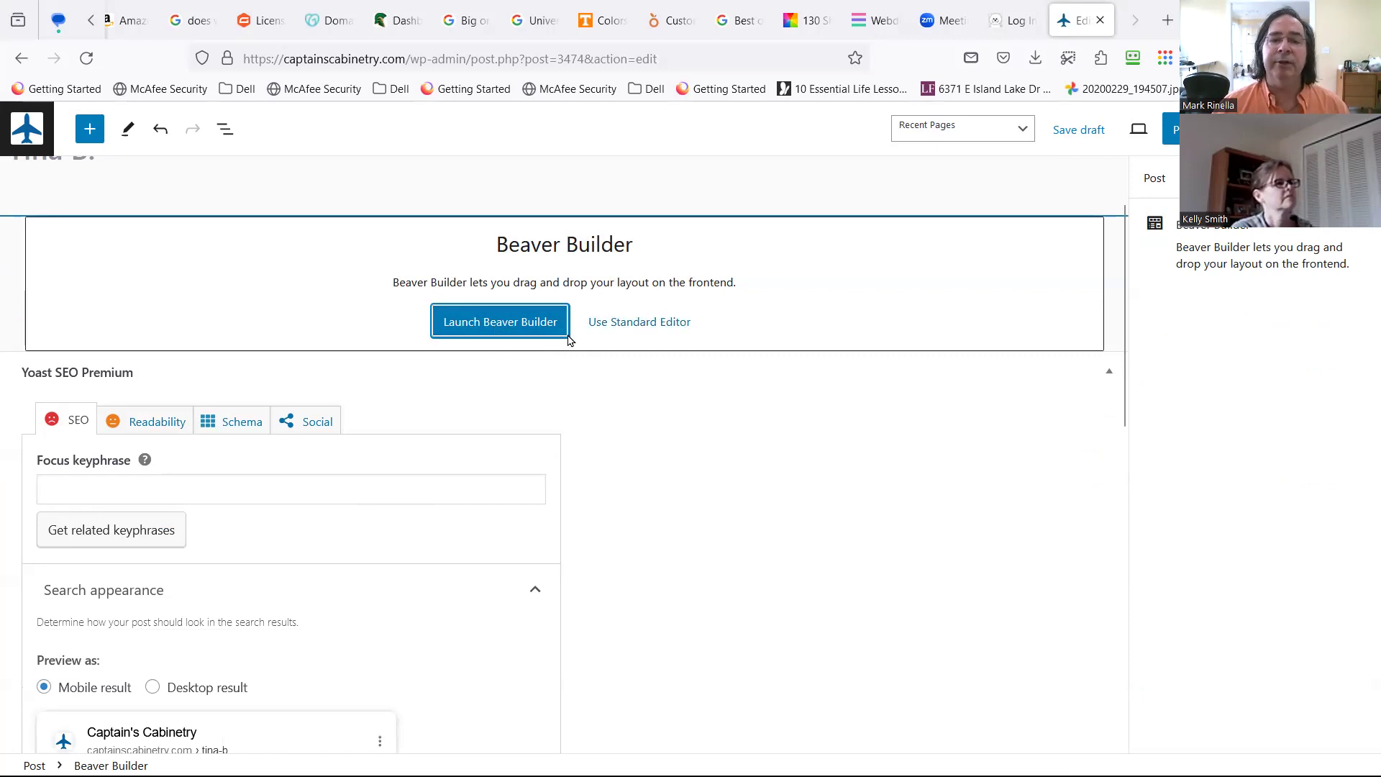
{"action": "left_click", "coordinate": [518, 329]}
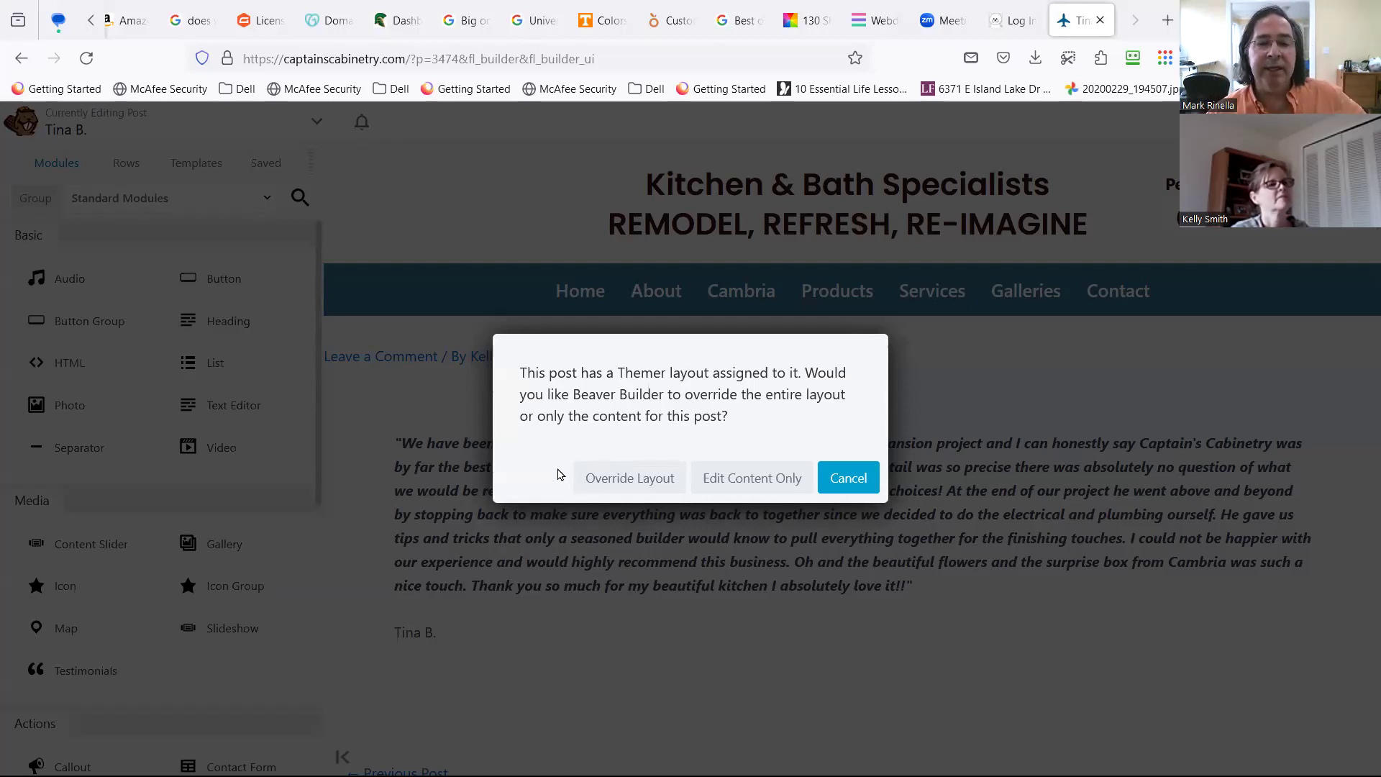
Step: Choose to edit only the post's content in Beaver Builder, without overriding the assigned Themer layout
{"action": "left_click_drag", "start_coordinate": [610, 372], "coordinate": [762, 374]}
{"action": "left_click", "coordinate": [761, 396]}
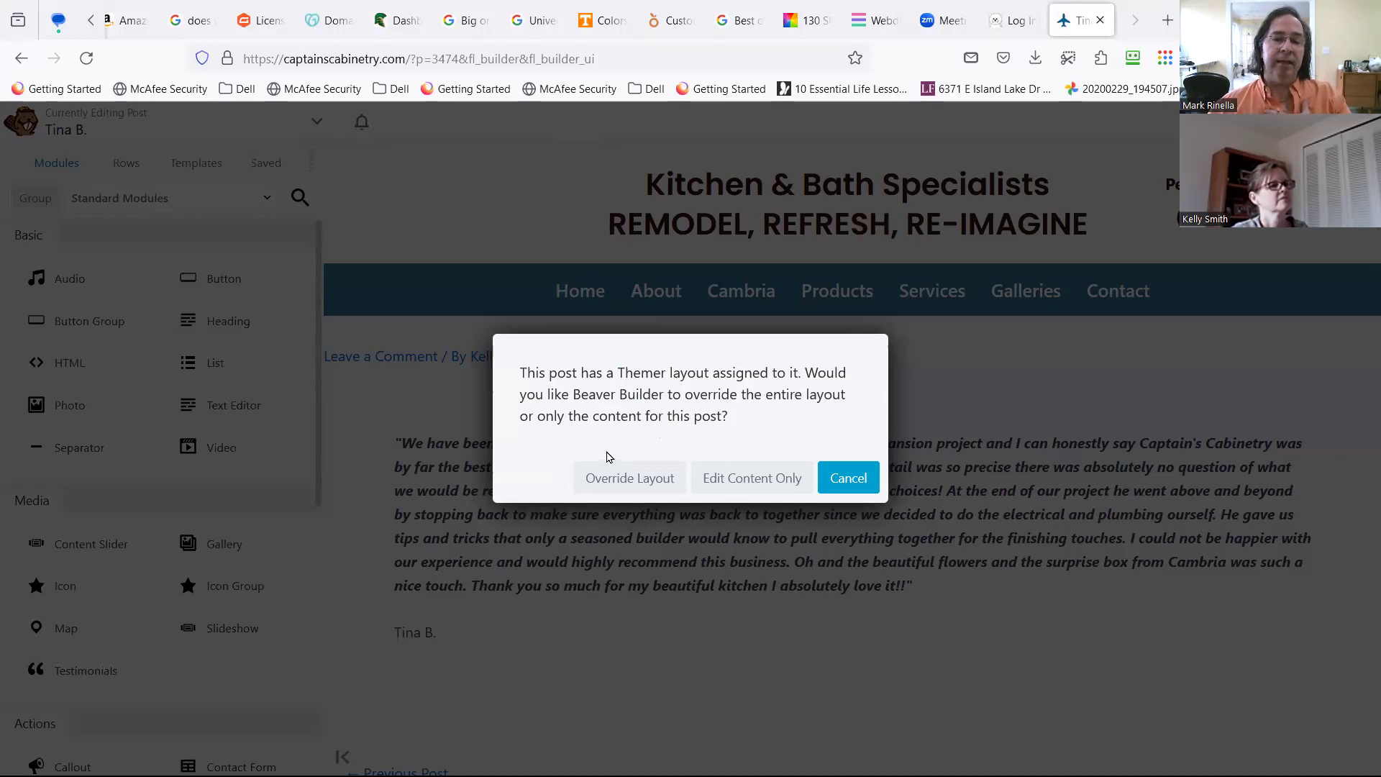
{"action": "double_click", "coordinate": [525, 417]}
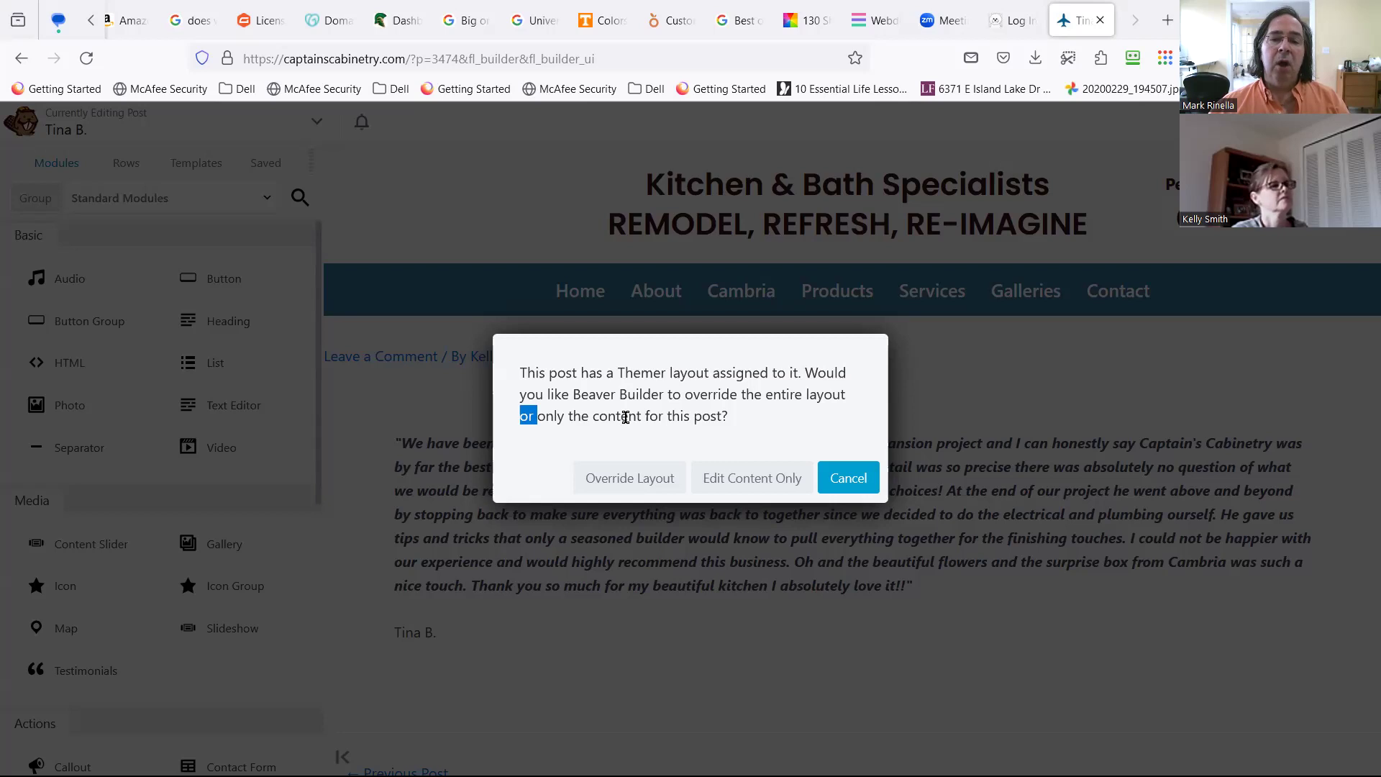
{"action": "left_click_drag", "start_coordinate": [627, 416], "coordinate": [750, 422]}
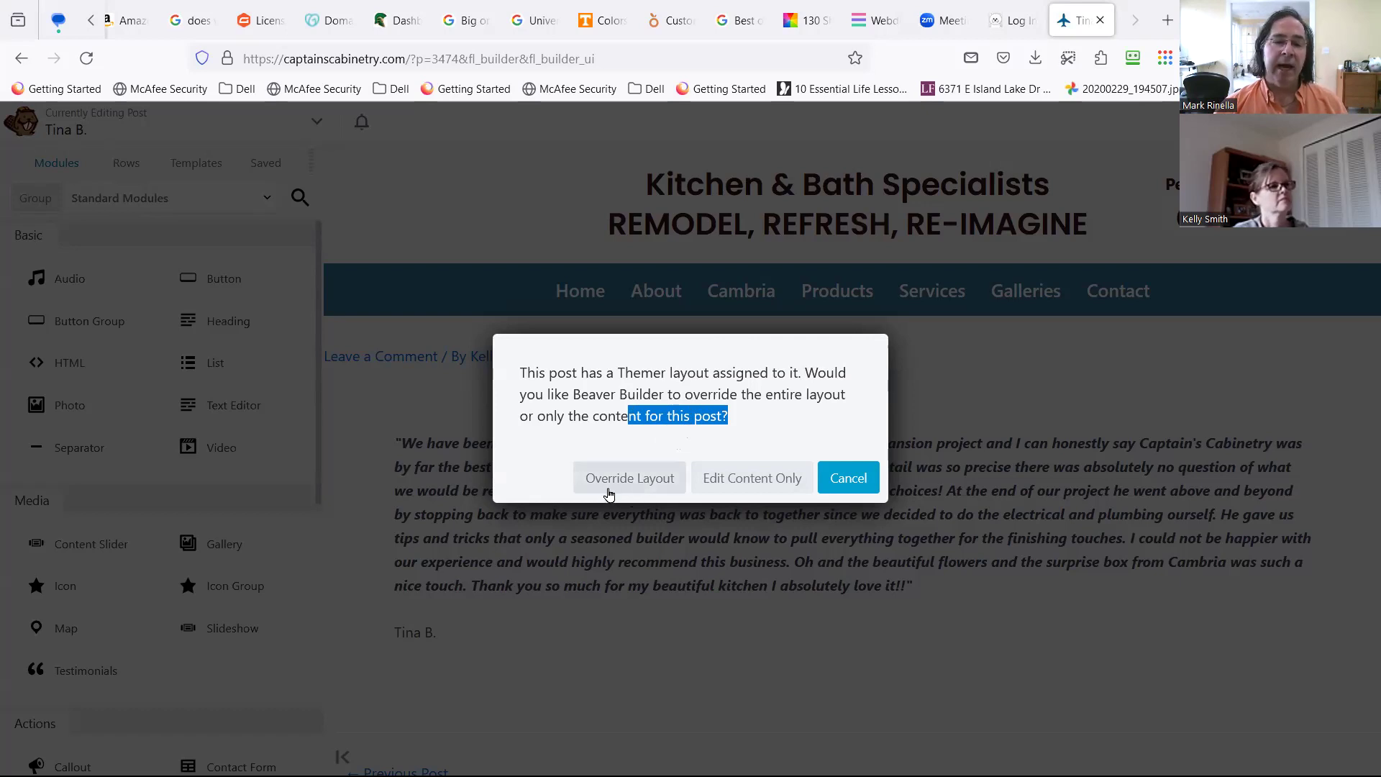
{"action": "left_click", "coordinate": [758, 484]}
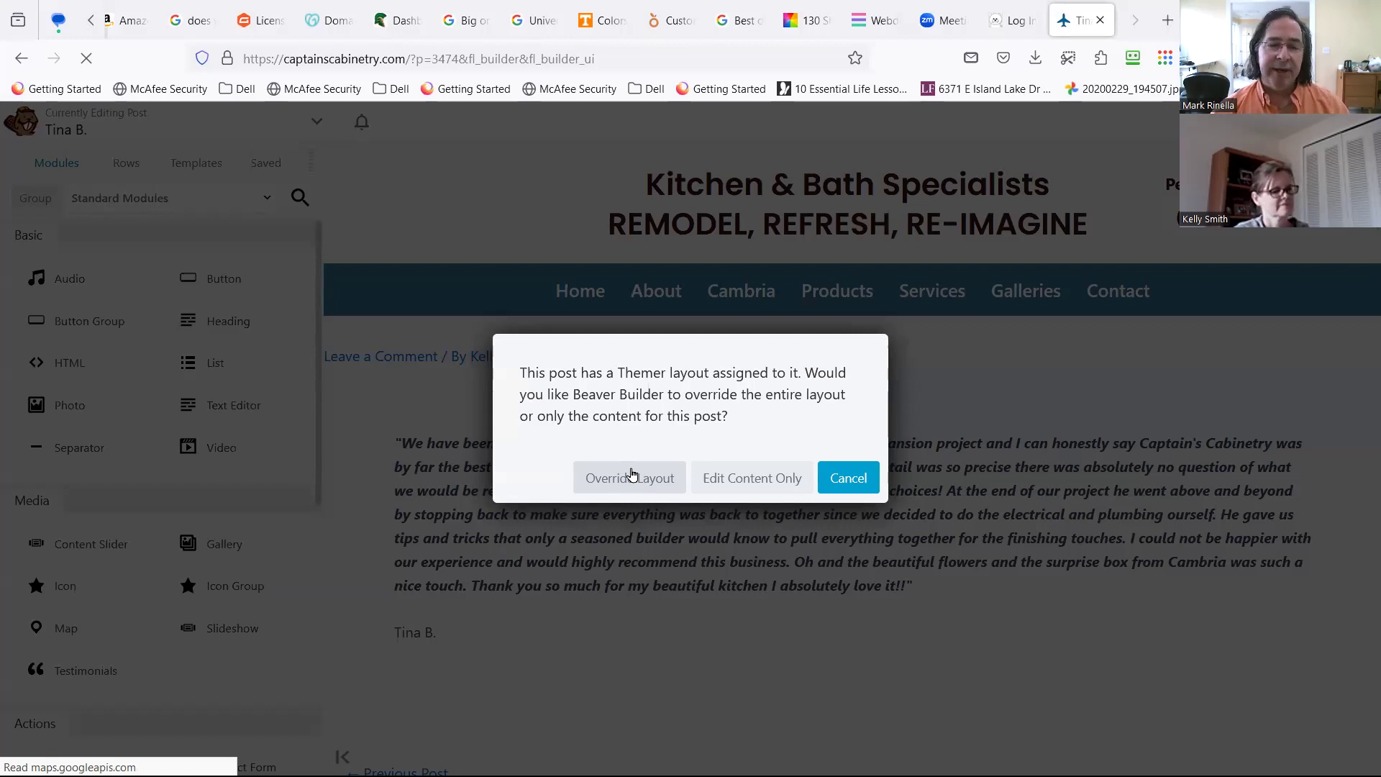
{"action": "left_click", "coordinate": [725, 481]}
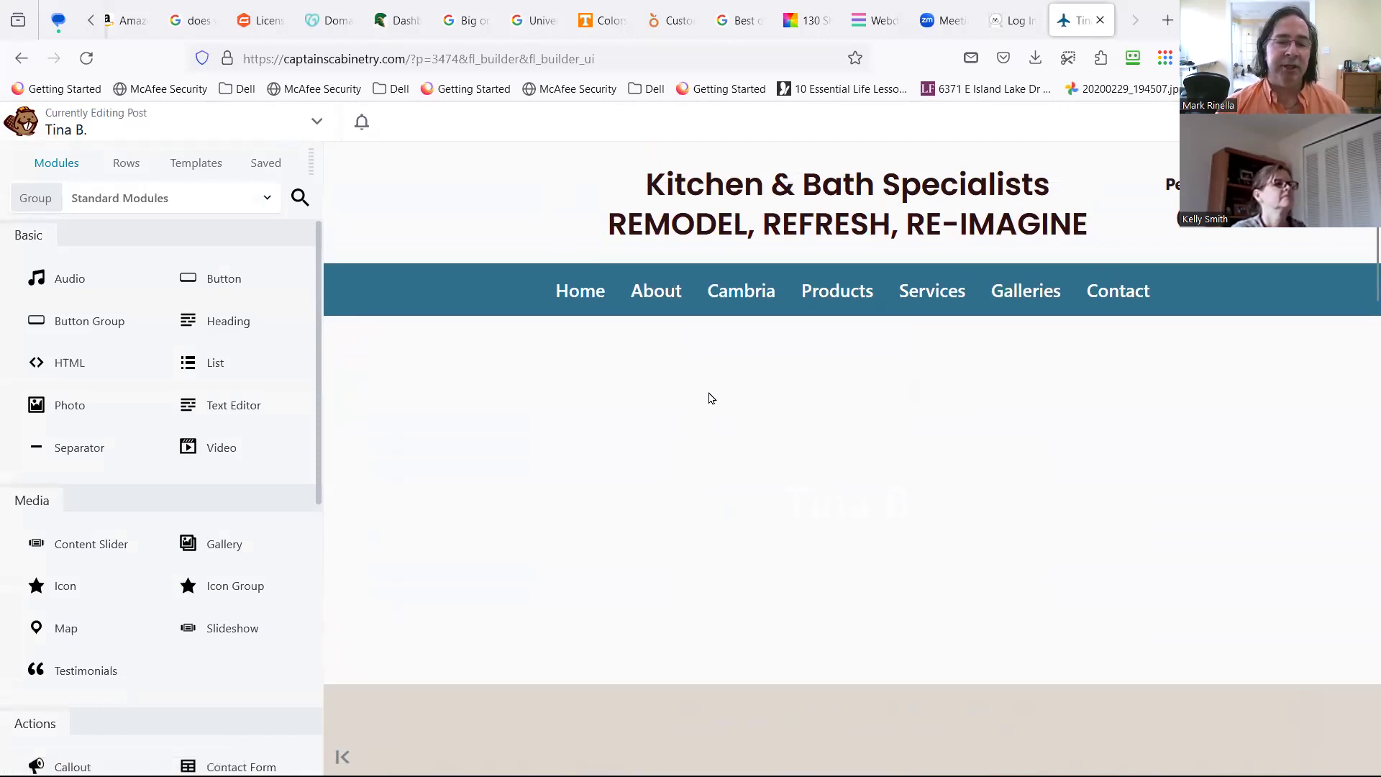
Step: Examine the testimonial post in the builder: its title header, editable quote row and module, and the template sections below
{"action": "scroll", "coordinate": [684, 324], "scroll_direction": "down", "scroll_amount": 2}
{"action": "scroll", "coordinate": [589, 273], "scroll_direction": "down", "scroll_amount": 2}
{"action": "scroll", "coordinate": [610, 314], "scroll_direction": "down", "scroll_amount": 3}
{"action": "mouse_move", "coordinate": [595, 400]}
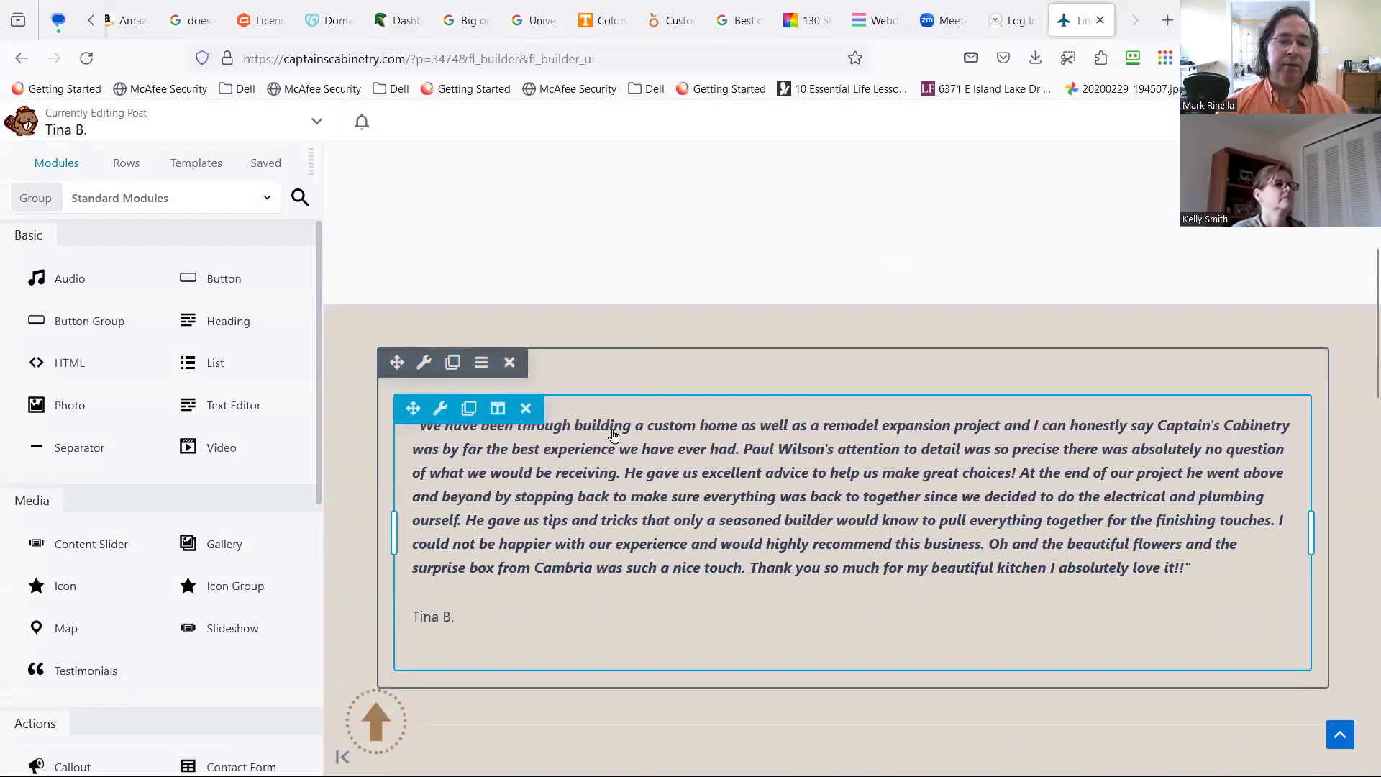
{"action": "mouse_move", "coordinate": [426, 374]}
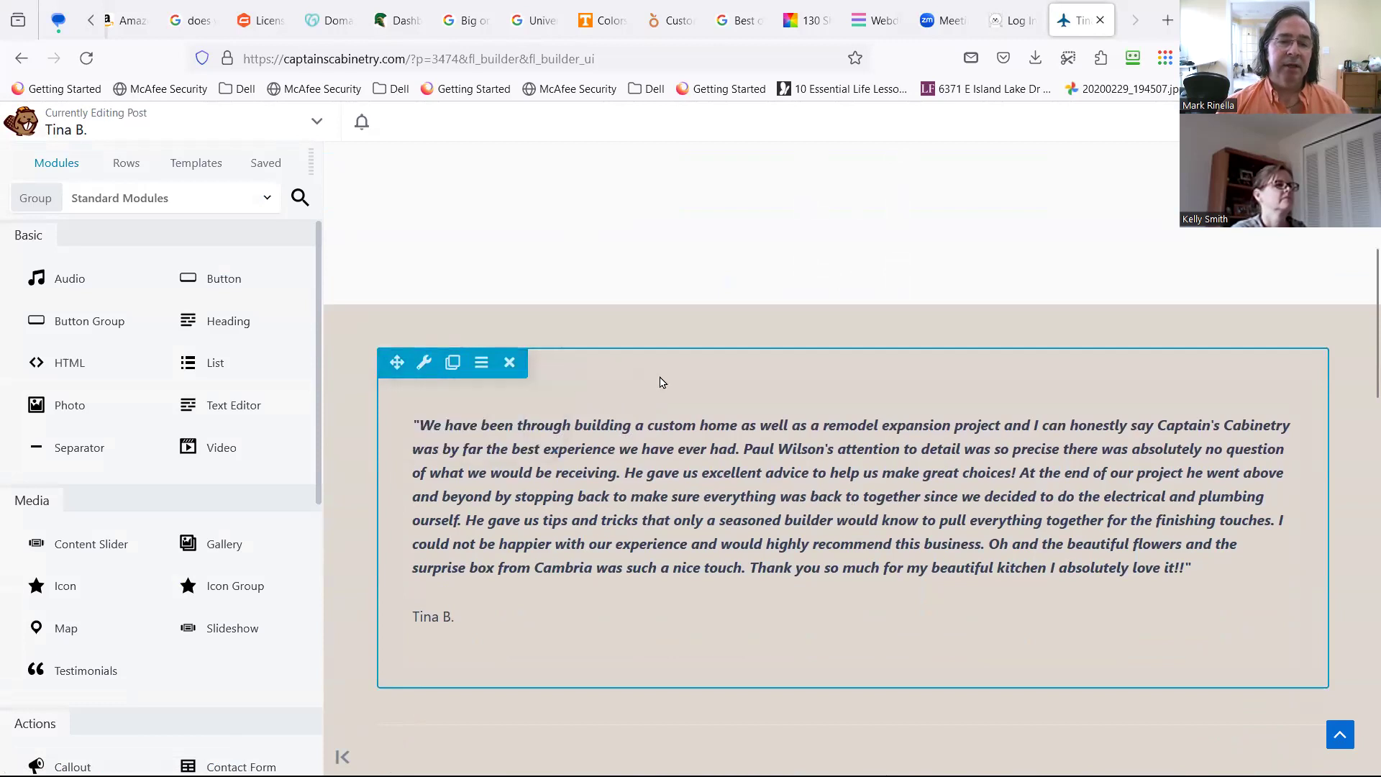
{"action": "scroll", "coordinate": [413, 378], "scroll_direction": "down", "scroll_amount": 2}
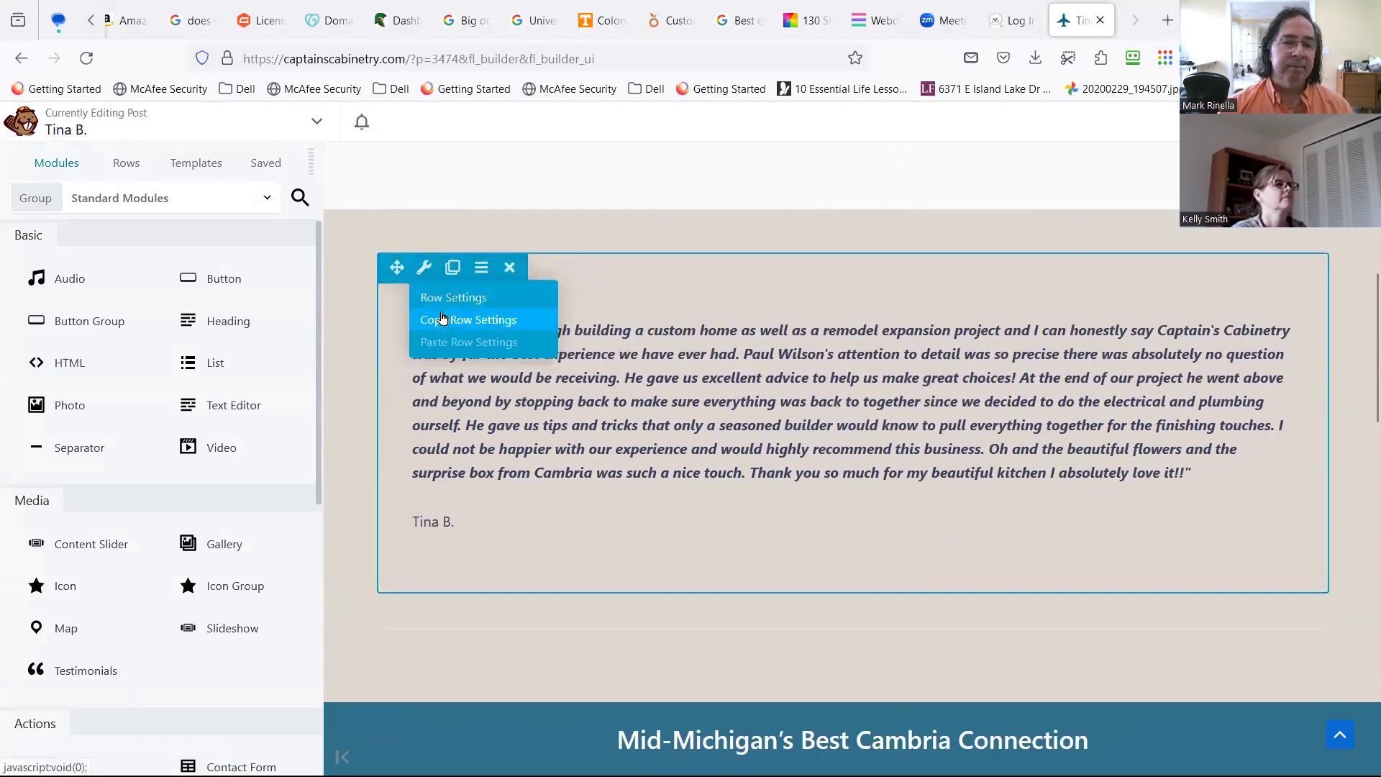
{"action": "mouse_move", "coordinate": [478, 318]}
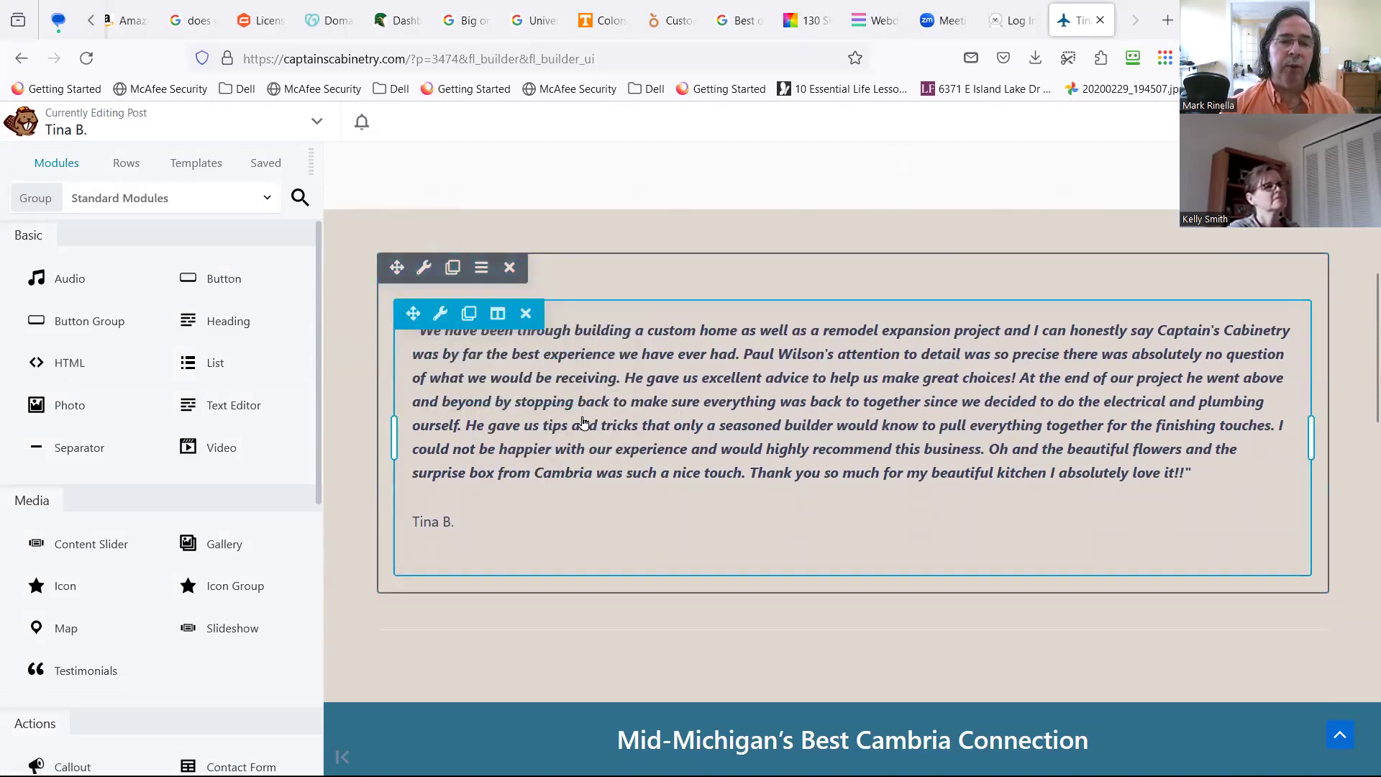
{"action": "scroll", "coordinate": [496, 414], "scroll_direction": "up", "scroll_amount": 4}
{"action": "scroll", "coordinate": [546, 446], "scroll_direction": "down", "scroll_amount": 6}
{"action": "scroll", "coordinate": [593, 478], "scroll_direction": "down", "scroll_amount": 3}
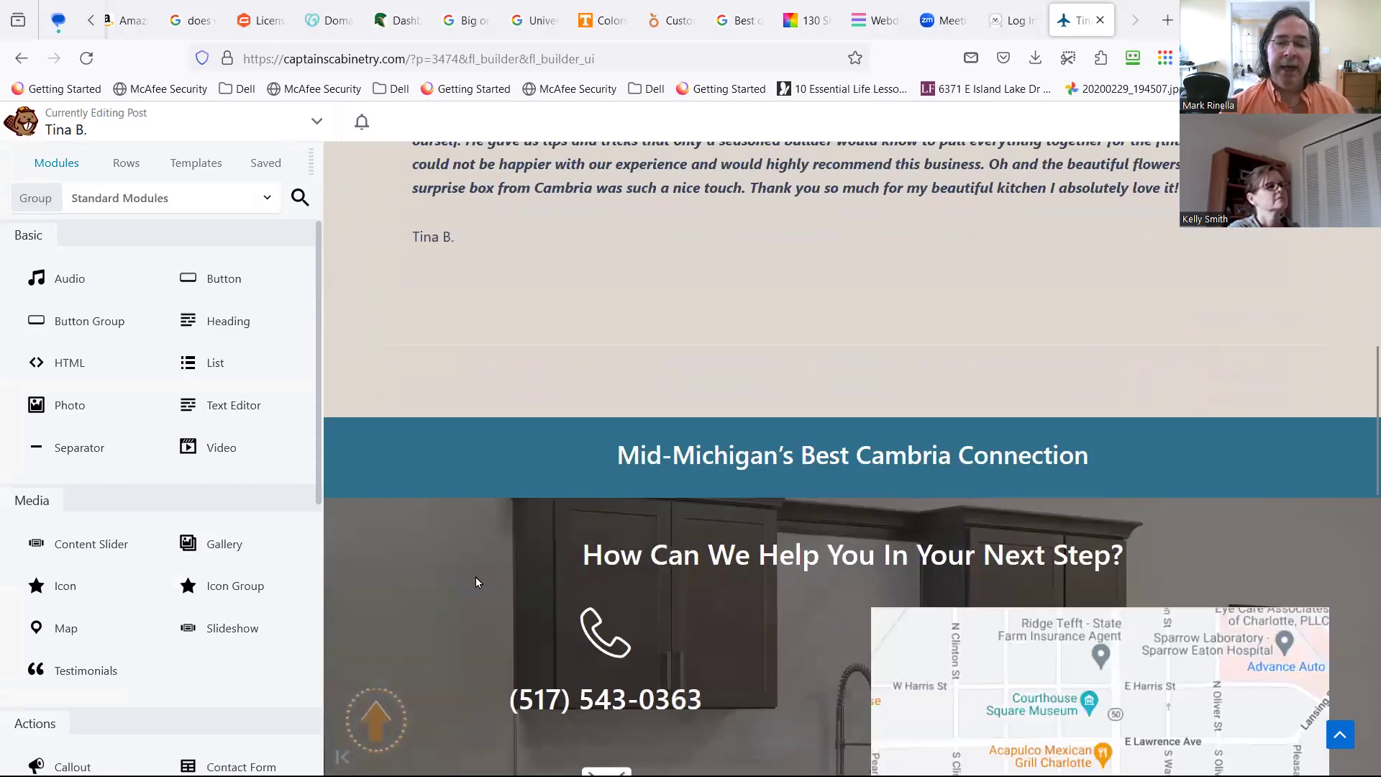
{"action": "scroll", "coordinate": [476, 576], "scroll_direction": "down", "scroll_amount": 2}
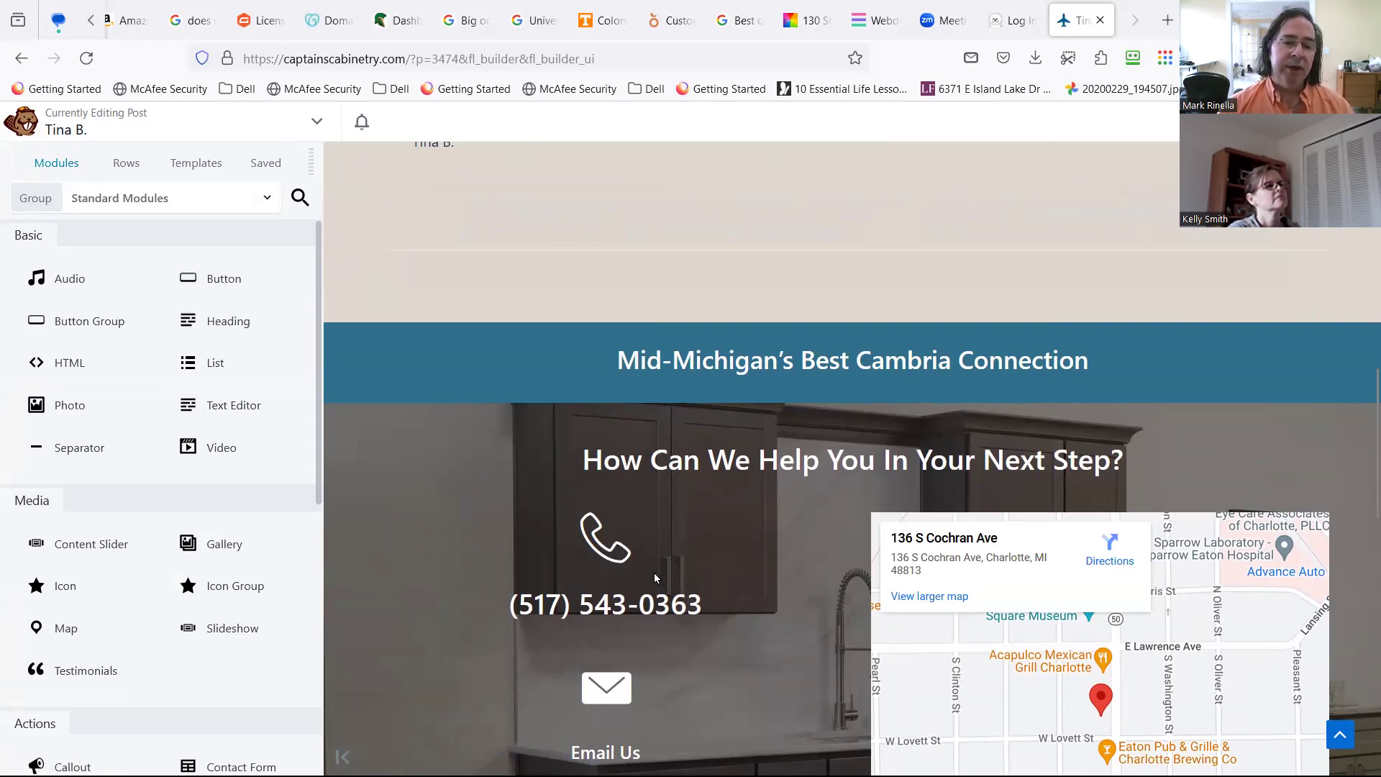
{"action": "scroll", "coordinate": [650, 535], "scroll_direction": "up", "scroll_amount": 4}
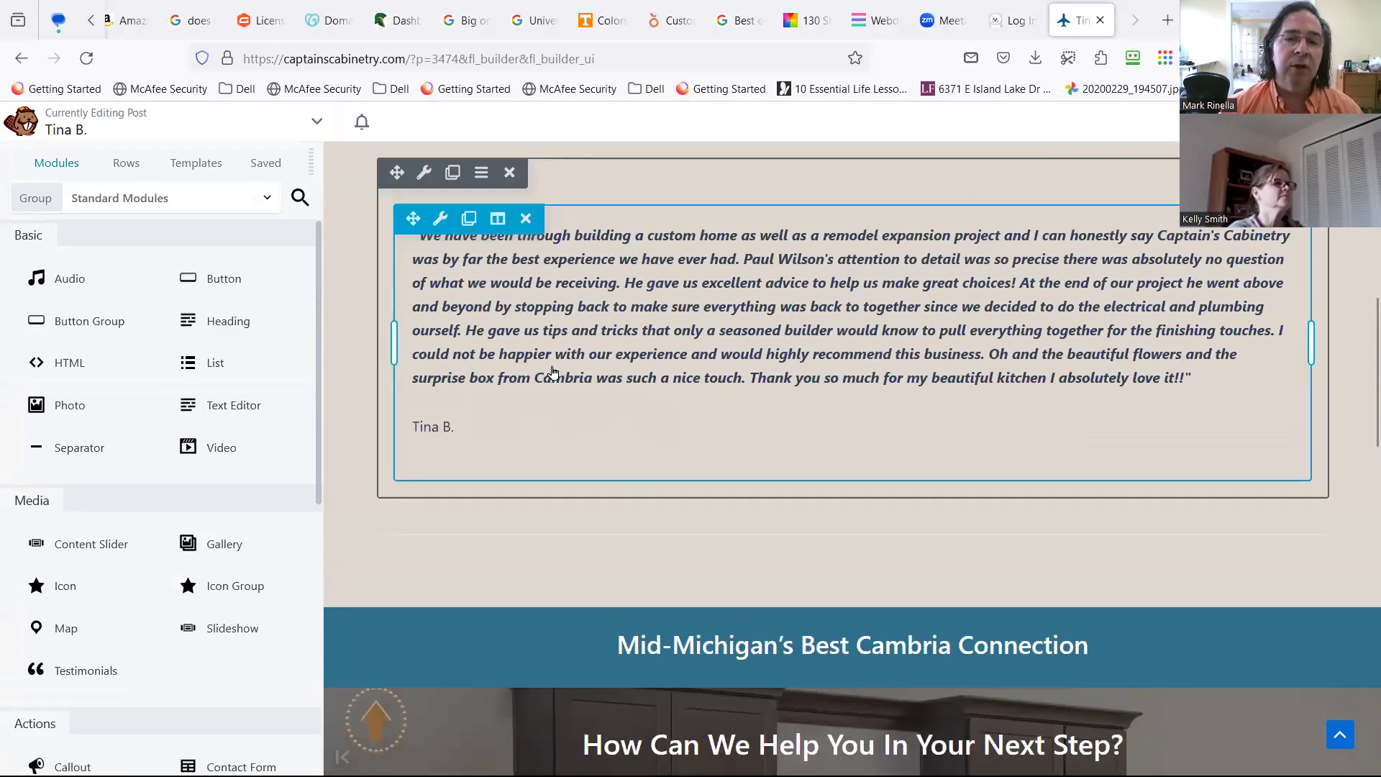
{"action": "scroll", "coordinate": [563, 371], "scroll_direction": "up", "scroll_amount": 4}
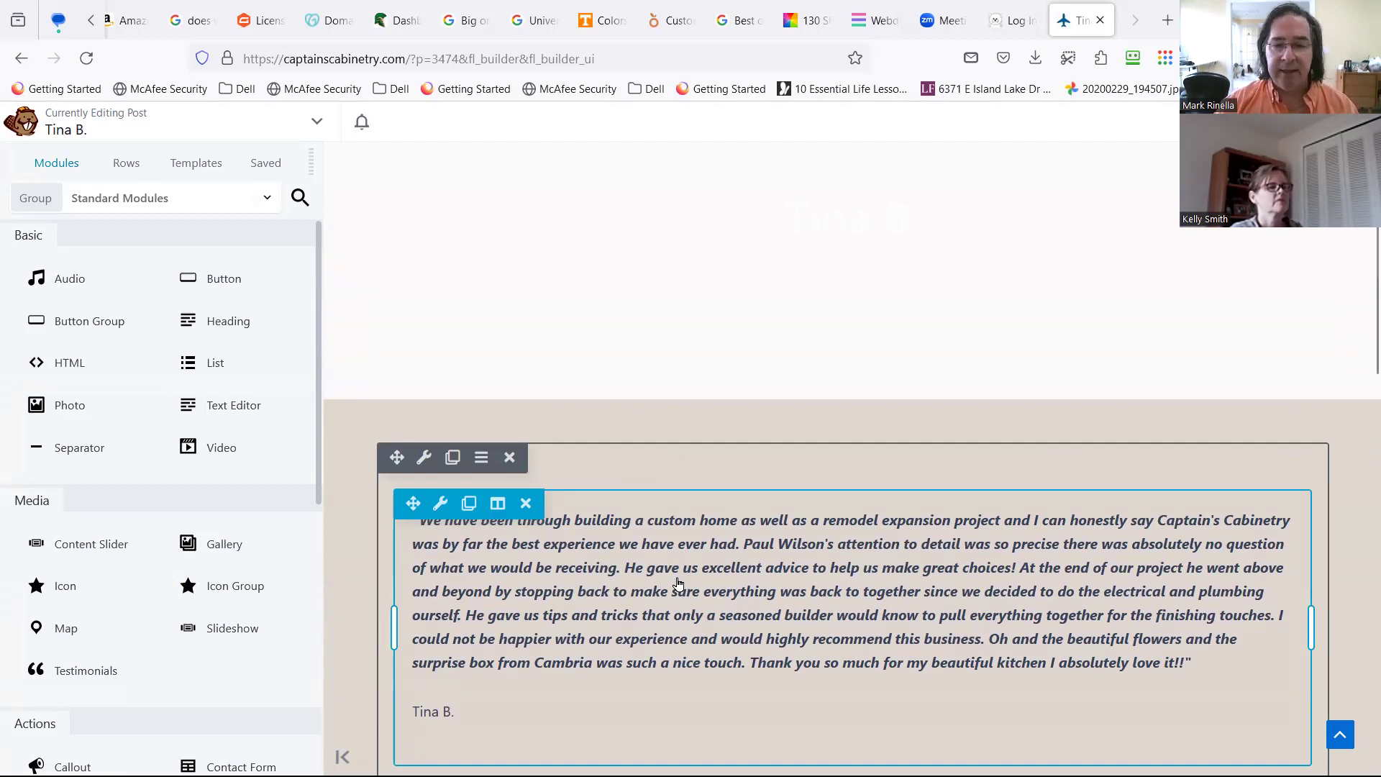
{"action": "scroll", "coordinate": [854, 633], "scroll_direction": "down", "scroll_amount": 2}
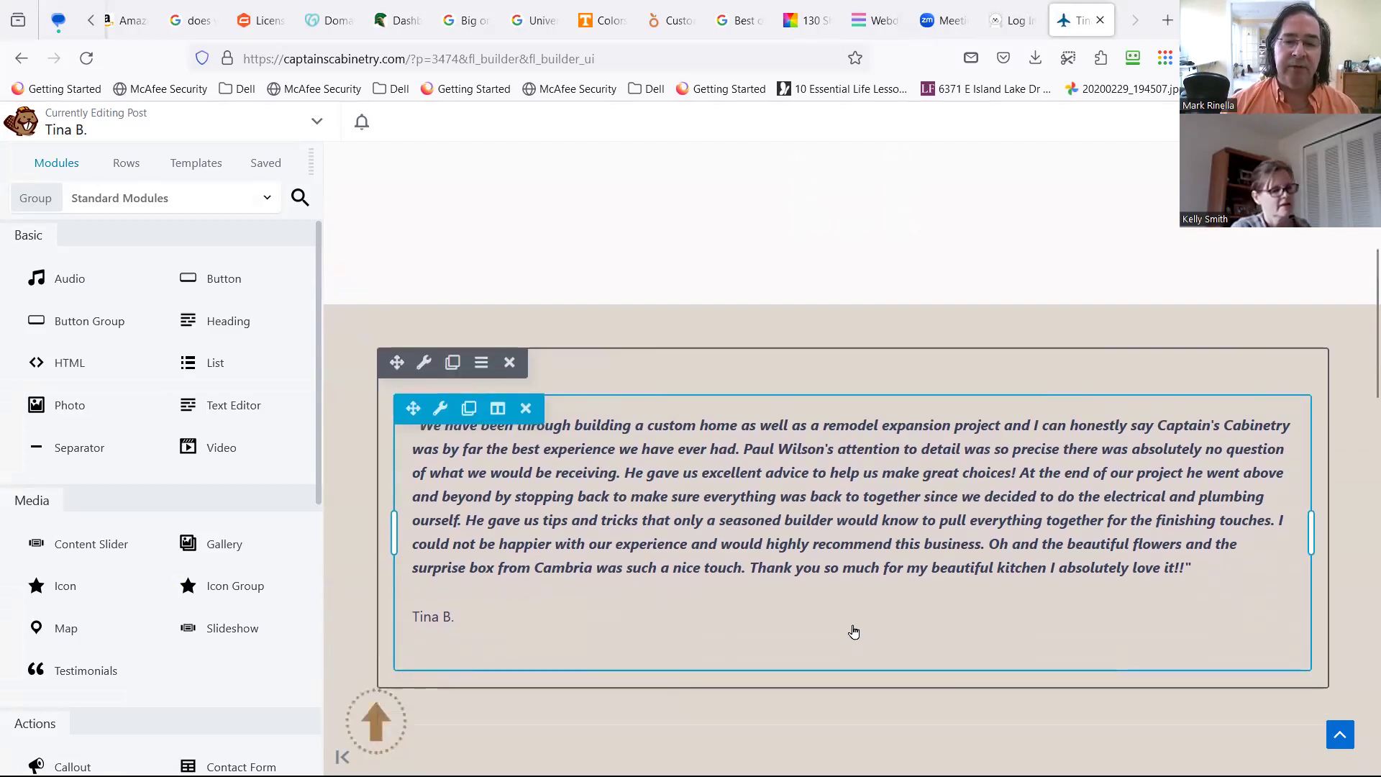
Step: Open the testimonial quote's text module for editing and display its content as HTML source
{"action": "left_click", "coordinate": [697, 633]}
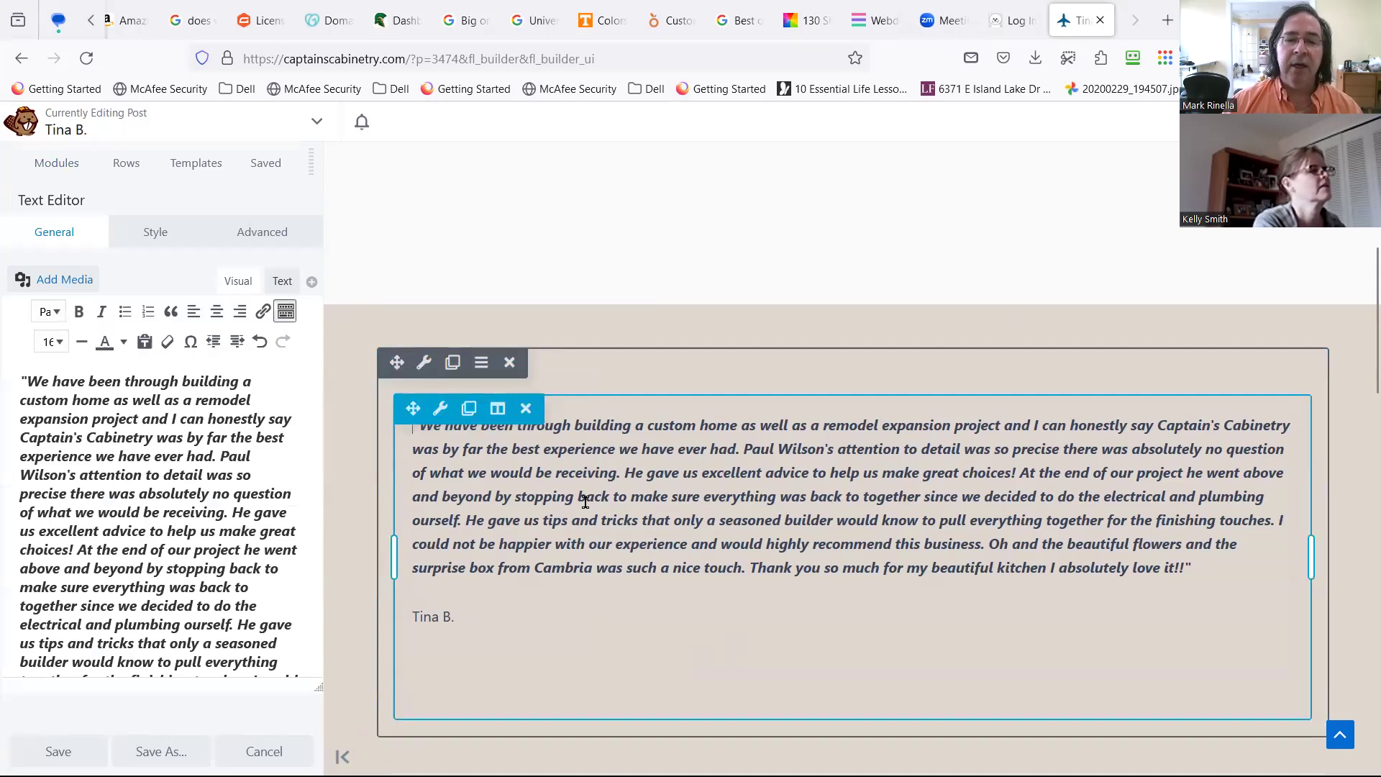
{"action": "mouse_move", "coordinate": [441, 411]}
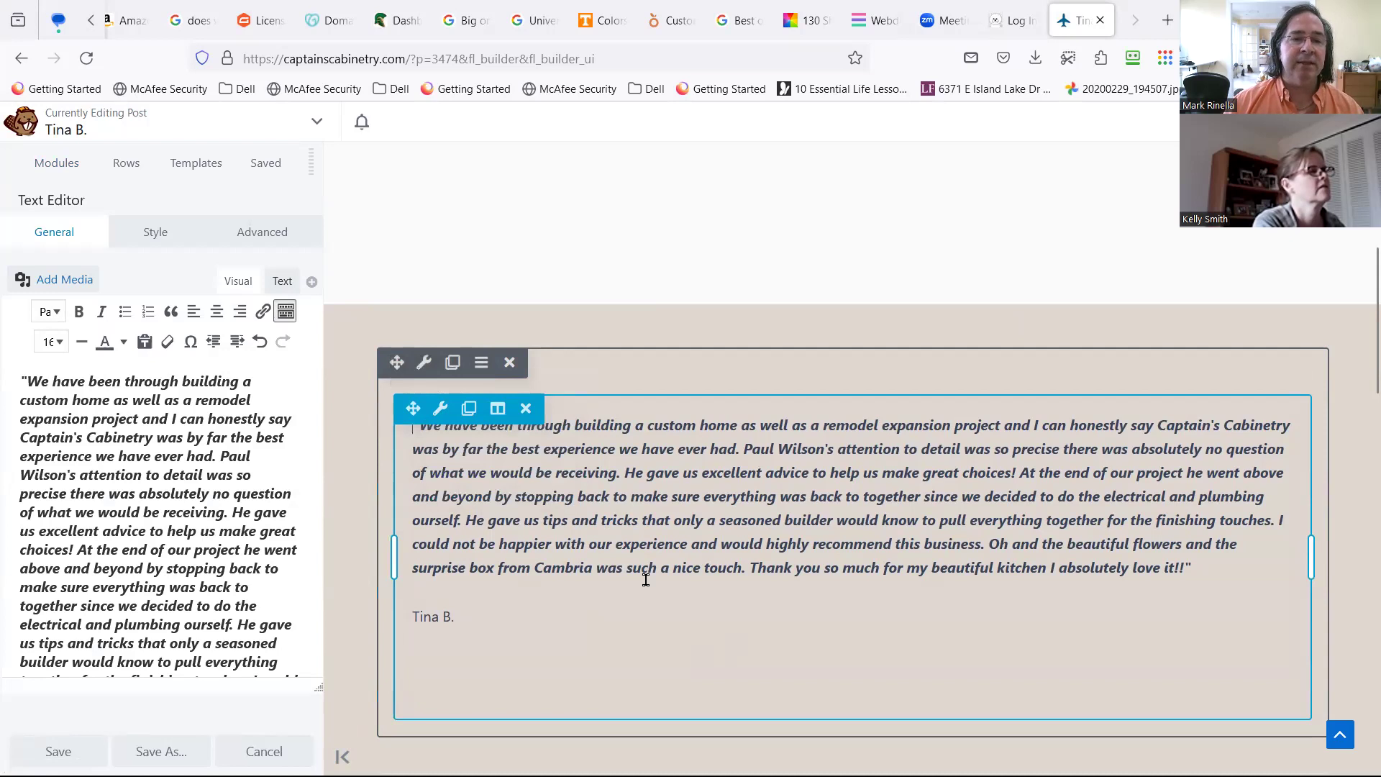
{"action": "left_click", "coordinate": [288, 304]}
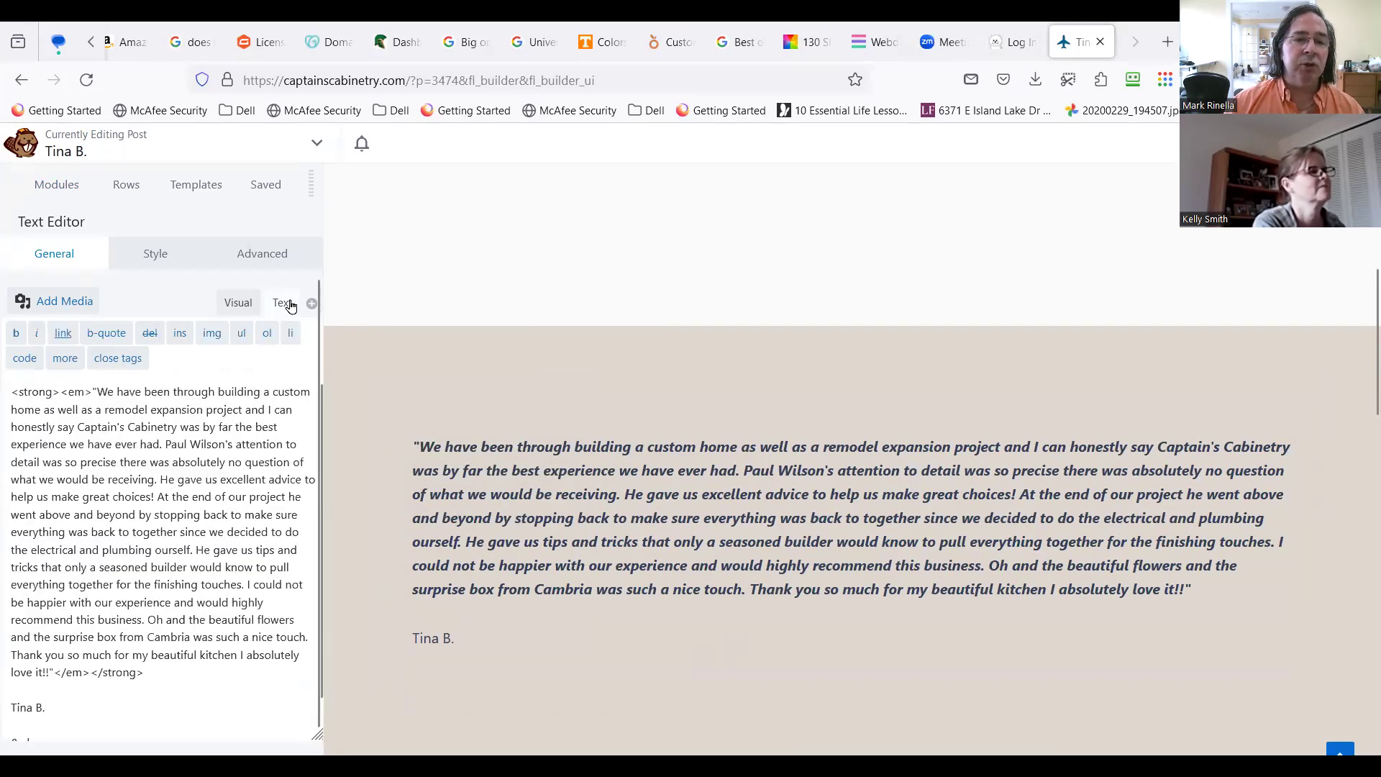
{"action": "left_click", "coordinate": [239, 302]}
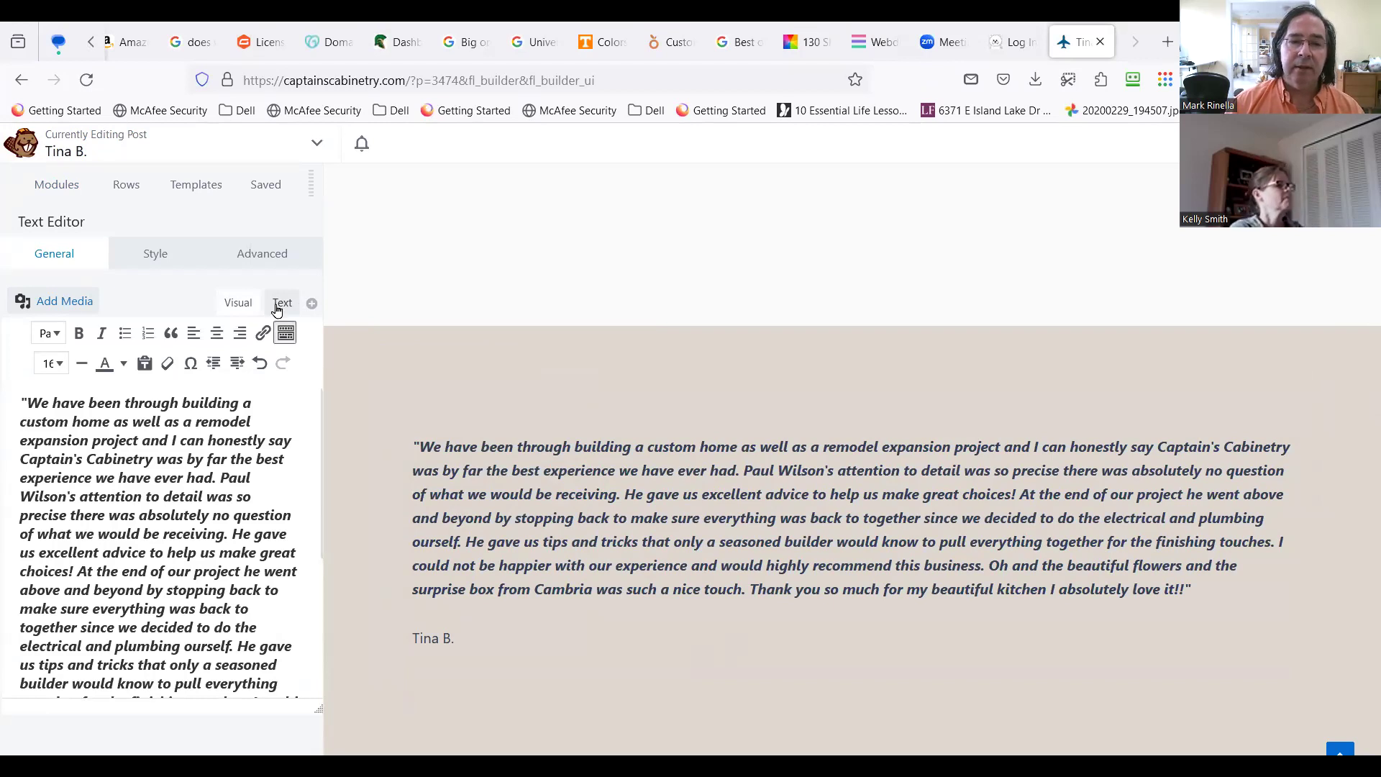
{"action": "left_click", "coordinate": [279, 305]}
{"action": "scroll", "coordinate": [155, 651], "scroll_direction": "down", "scroll_amount": 2}
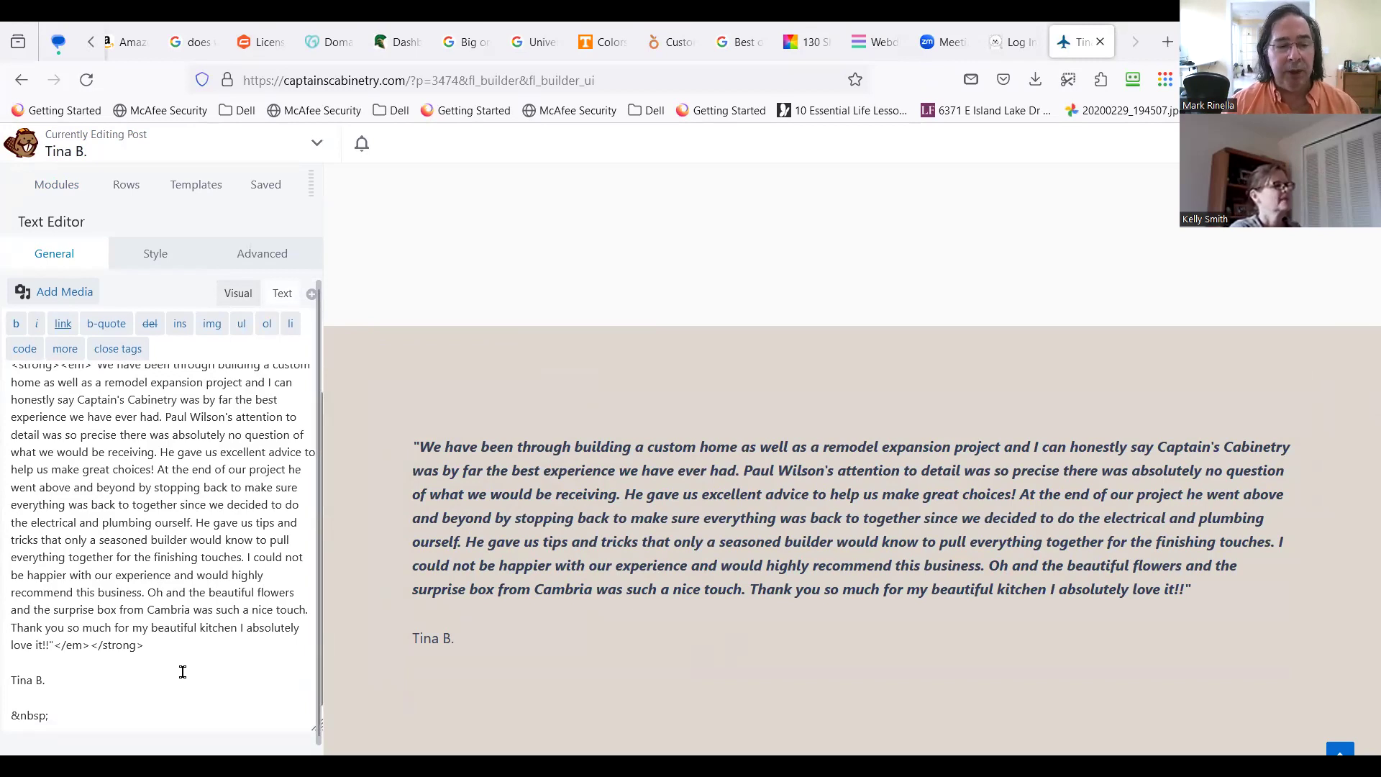
Step: Delete the trailing &nbsp; after the customer's name in the HTML source and save the text module
{"action": "left_click_drag", "start_coordinate": [50, 717], "coordinate": [11, 705]}
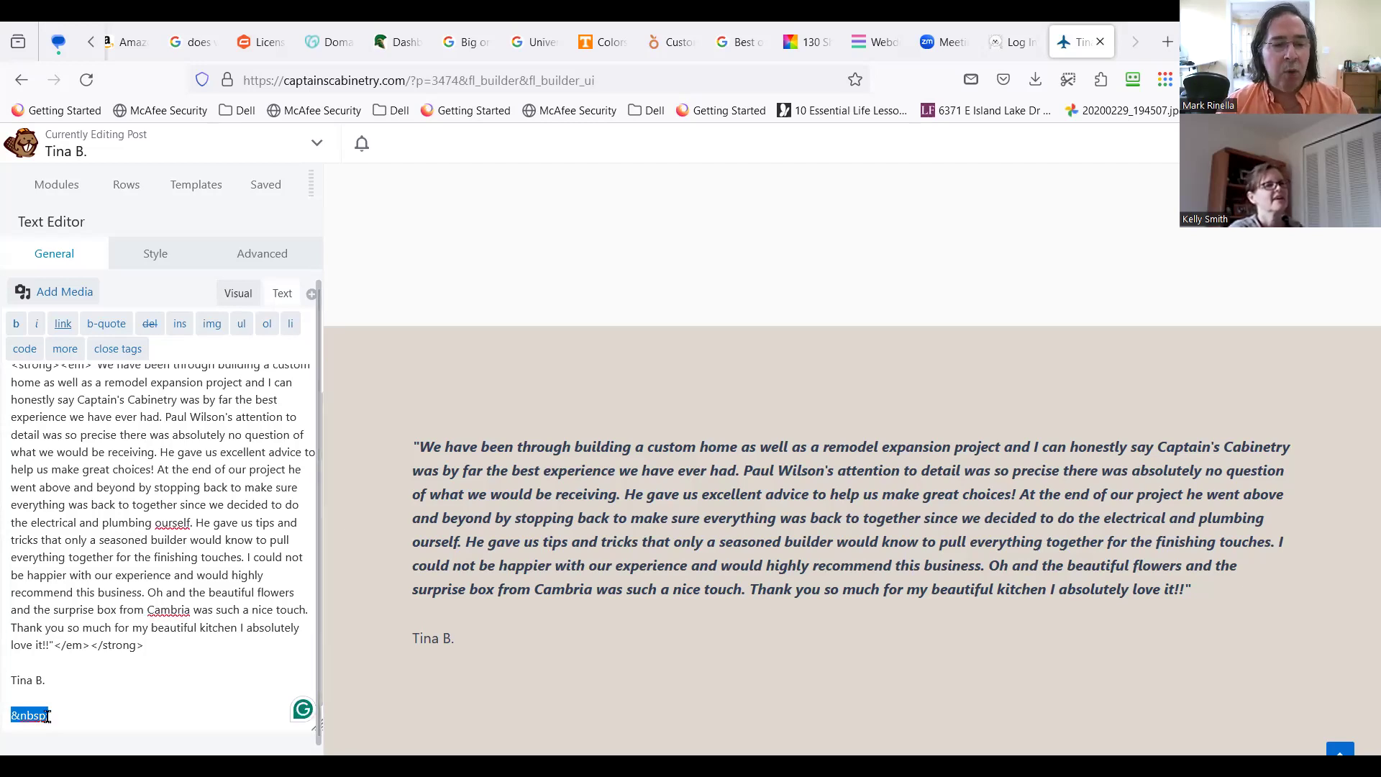
{"action": "key", "text": "BackSpace"}
{"action": "key", "text": "BackSpace"}
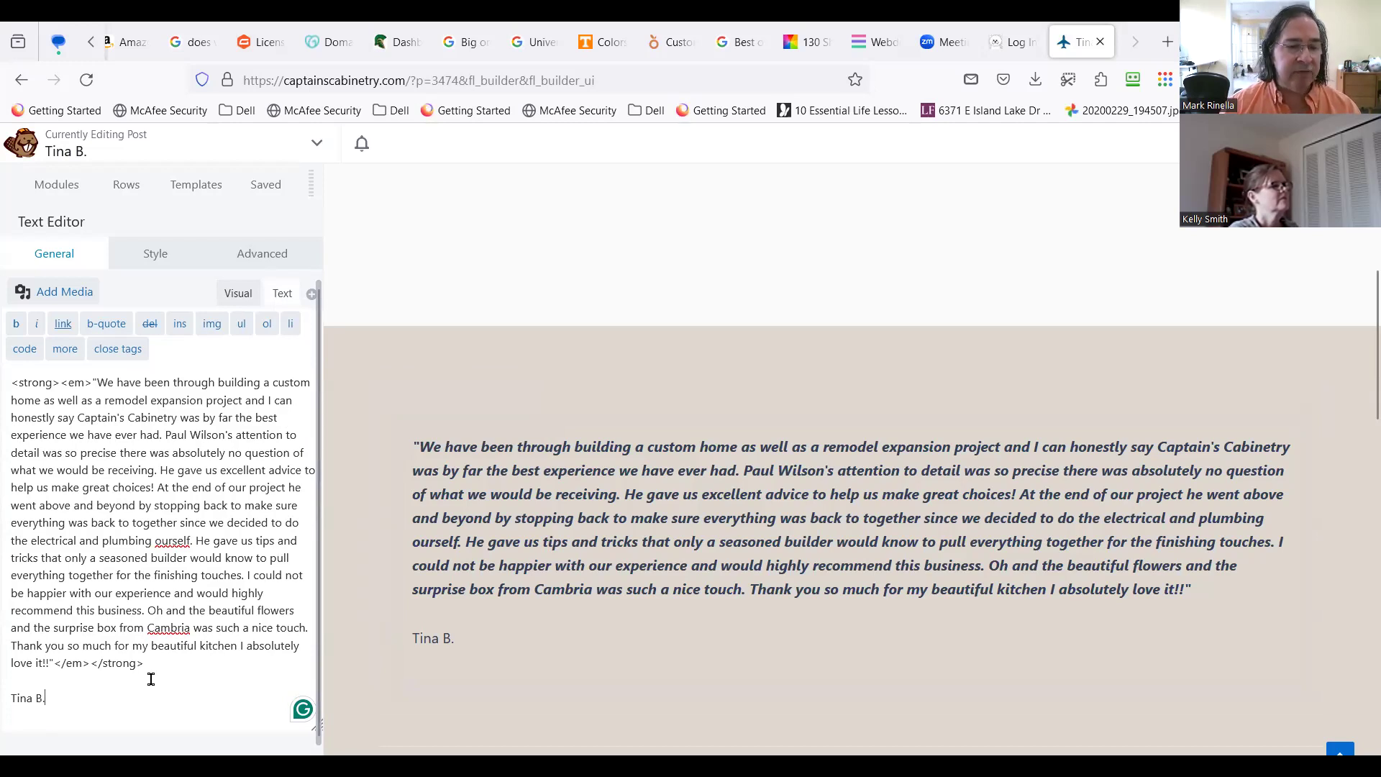
{"action": "left_click", "coordinate": [89, 766]}
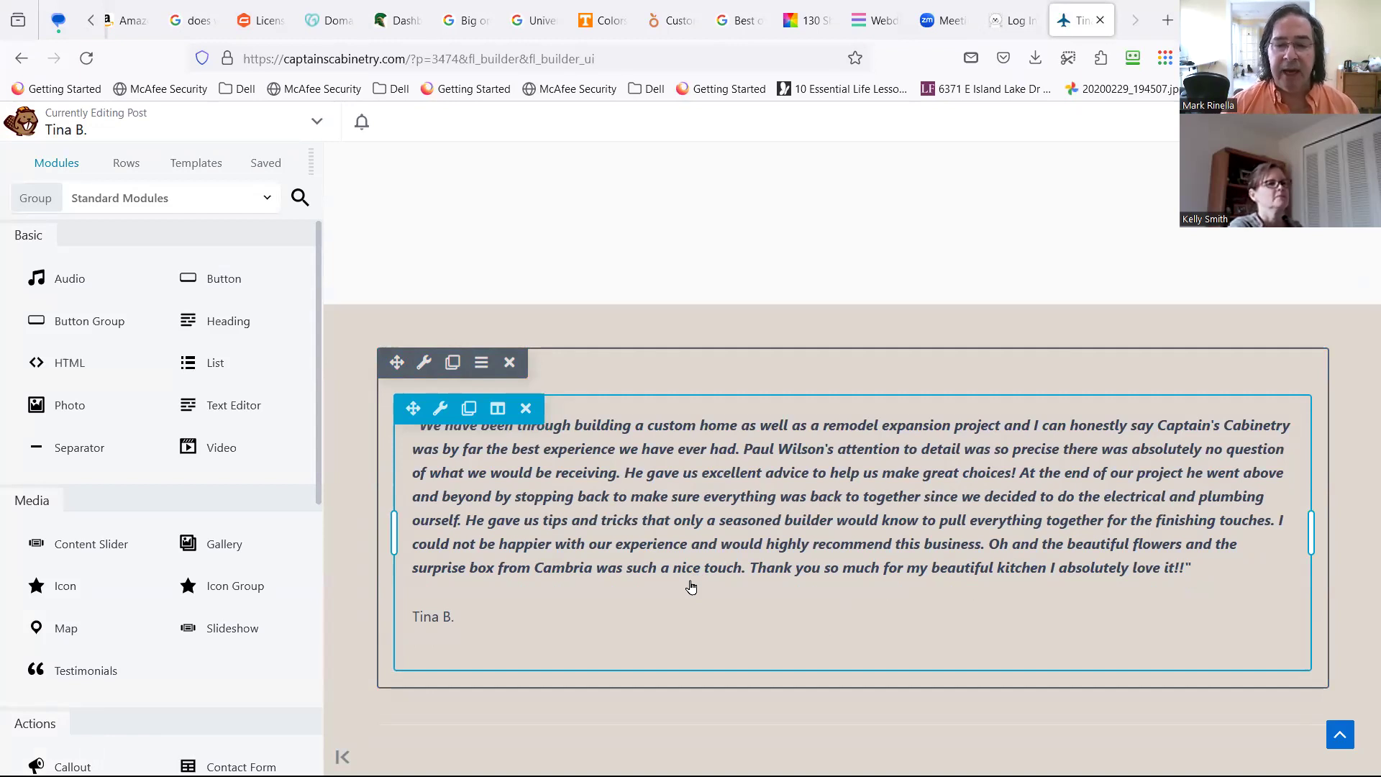
{"action": "scroll", "coordinate": [690, 588], "scroll_direction": "down", "scroll_amount": 2}
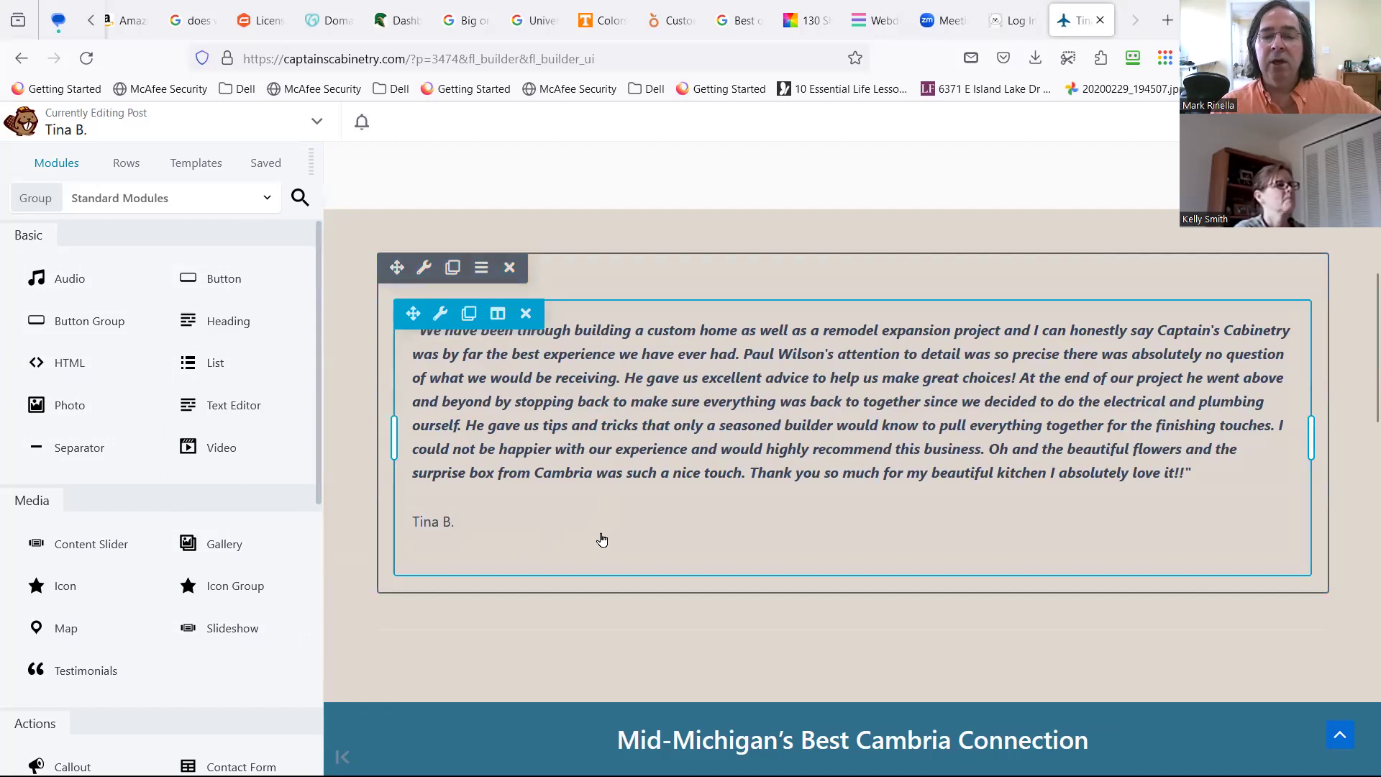
Step: Review the cleaned-up testimonial in Beaver Builder, finish editing and publish the changes
{"action": "scroll", "coordinate": [656, 583], "scroll_direction": "up", "scroll_amount": 3}
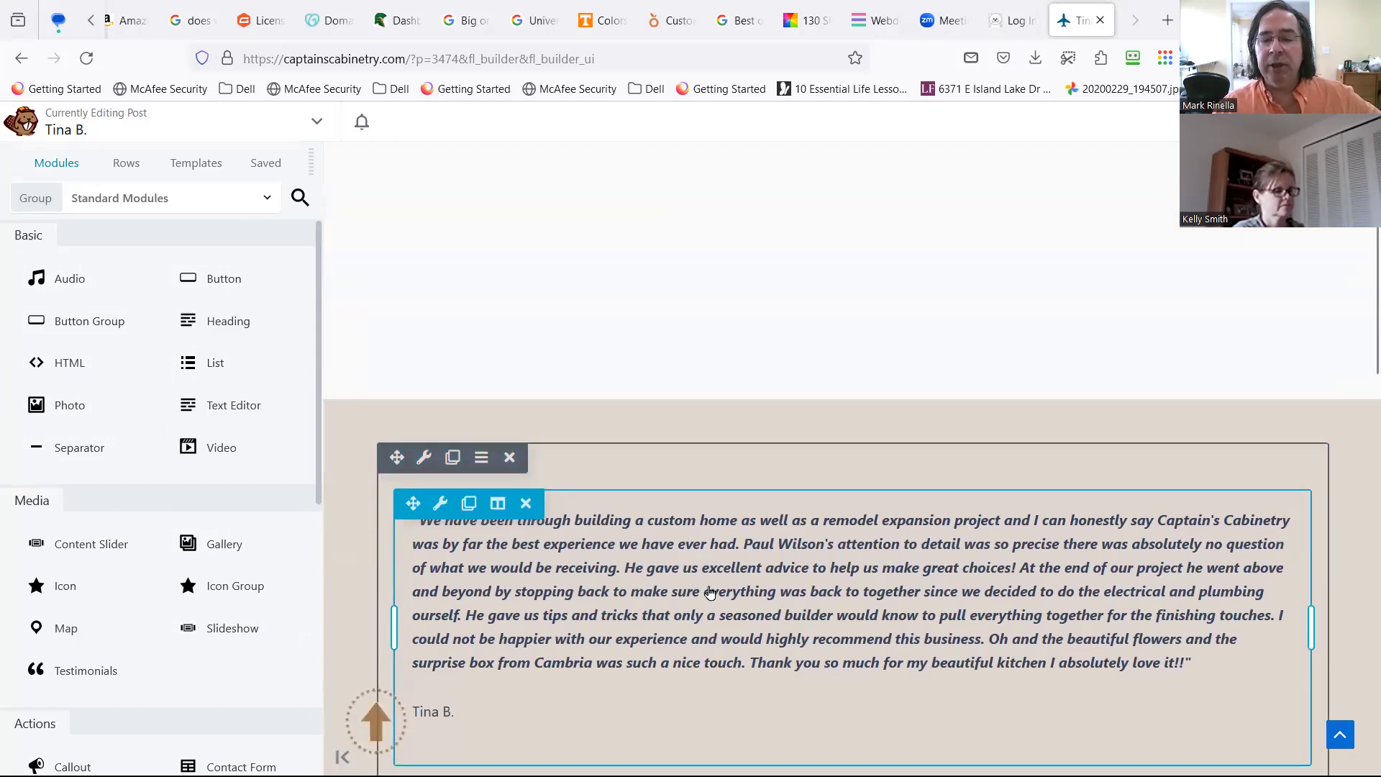
{"action": "scroll", "coordinate": [701, 592], "scroll_direction": "up", "scroll_amount": 3}
{"action": "mouse_move", "coordinate": [764, 305]}
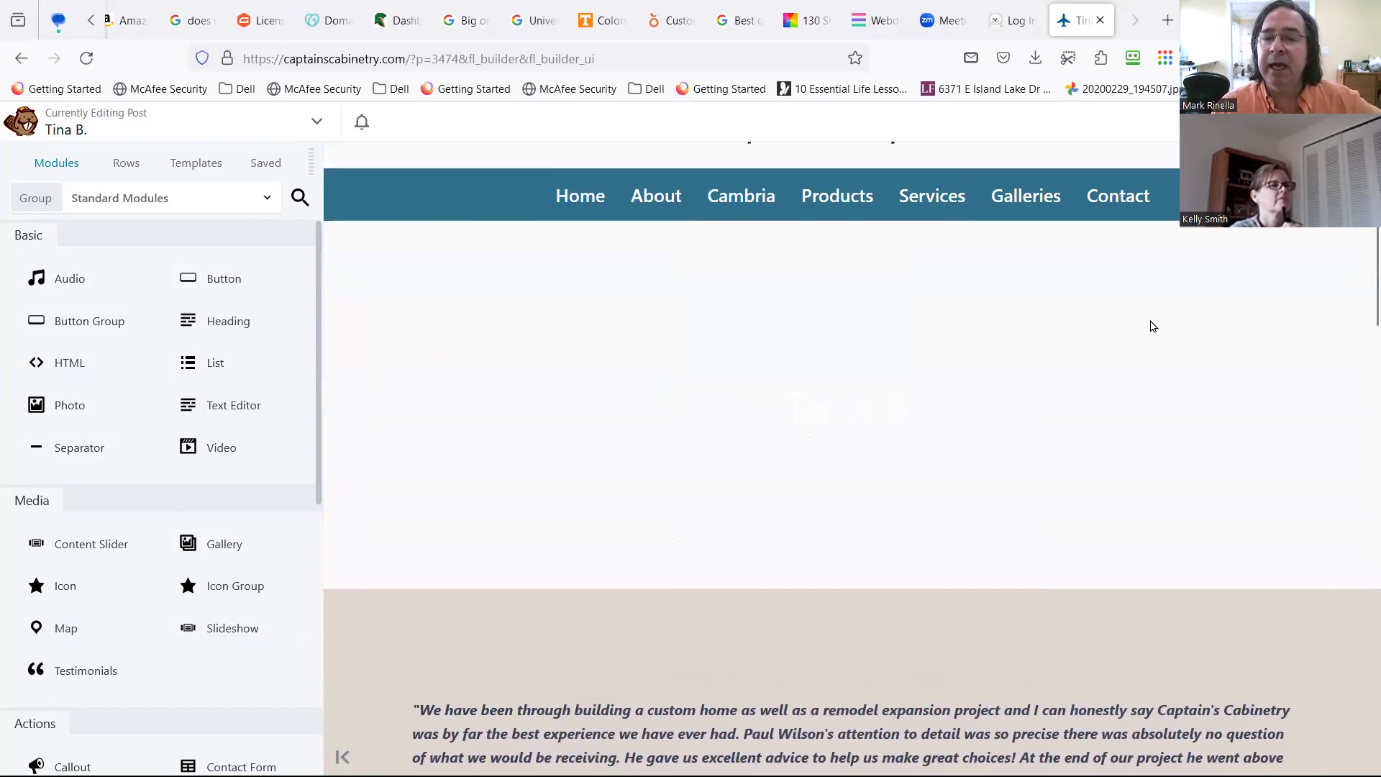
{"action": "scroll", "coordinate": [728, 602], "scroll_direction": "down", "scroll_amount": 3}
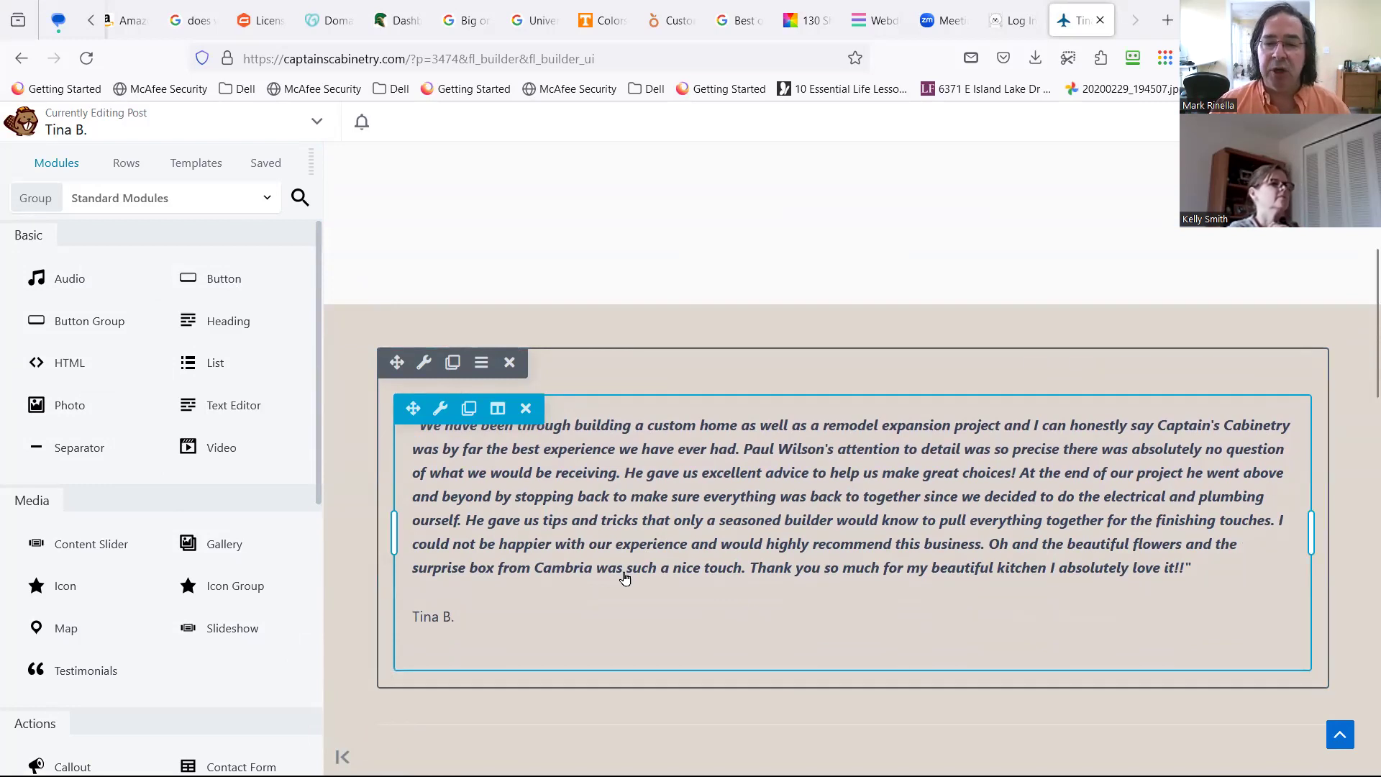
{"action": "scroll", "coordinate": [625, 578], "scroll_direction": "up", "scroll_amount": 1}
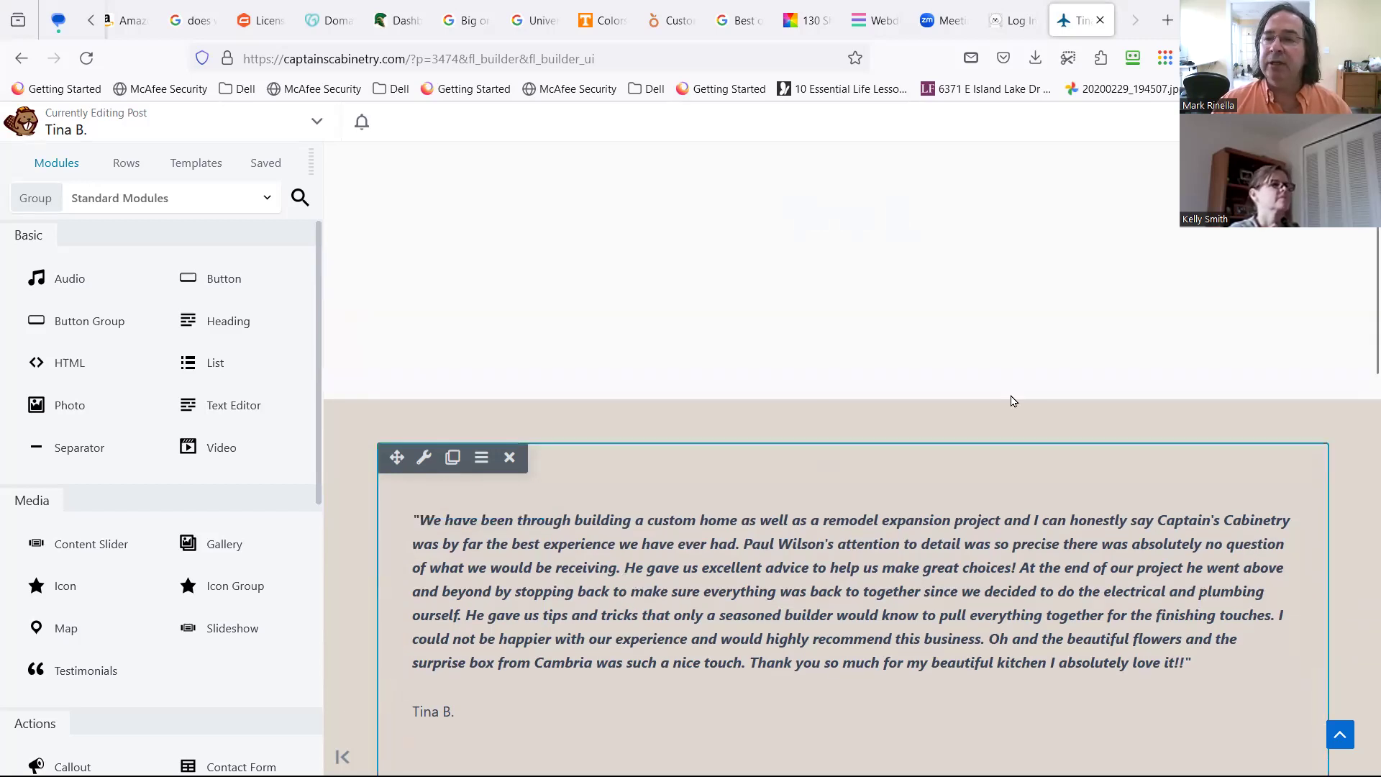
{"action": "left_click", "coordinate": [1342, 121]}
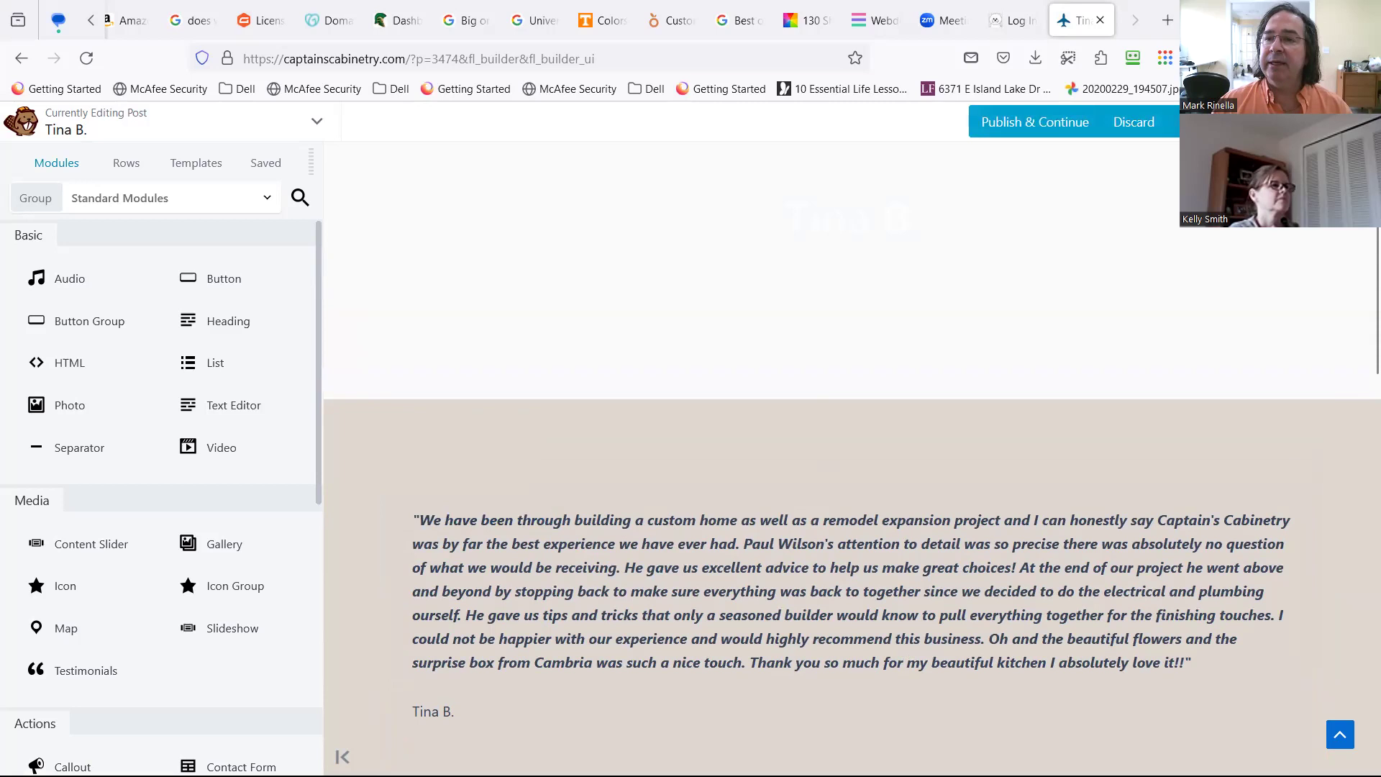
{"action": "left_click", "coordinate": [1283, 121]}
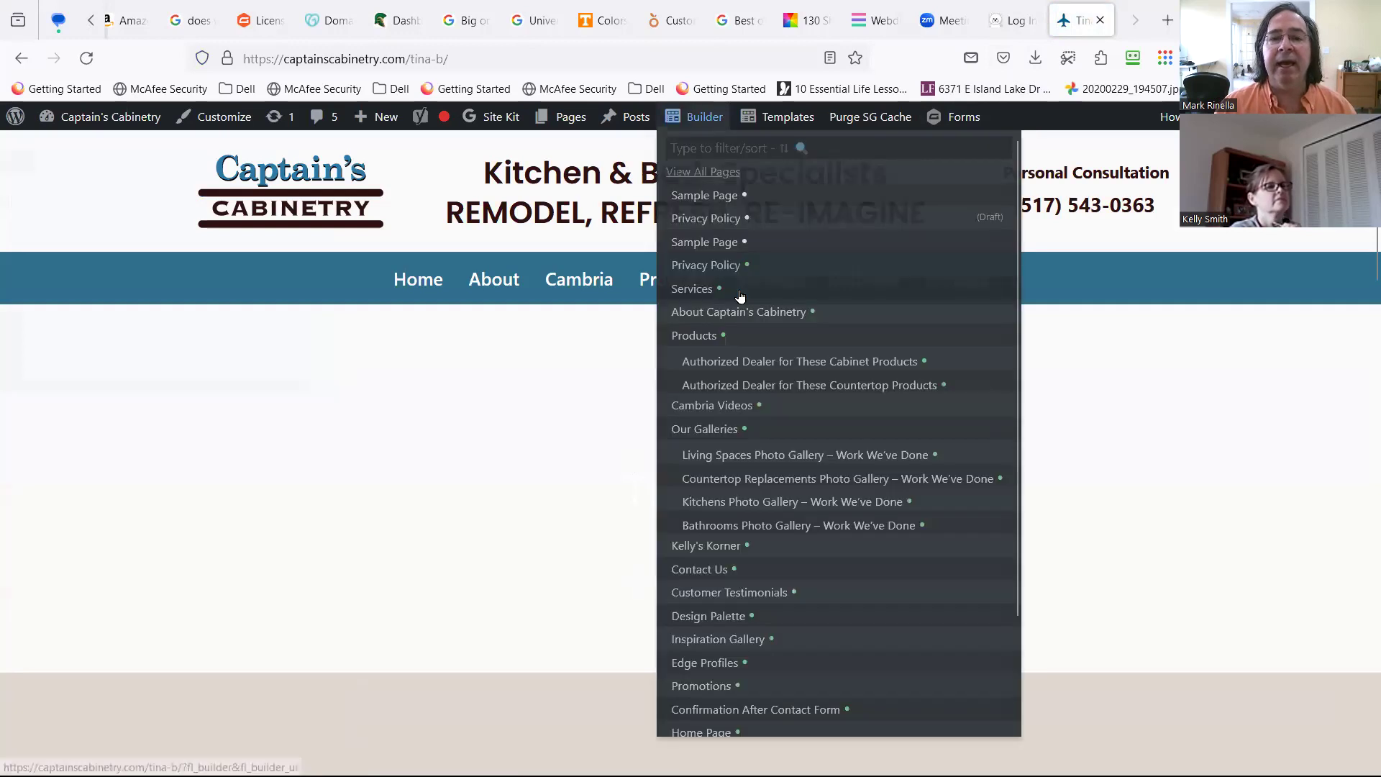
Step: Browse the site's post list and open the newest testimonial post, dated 26 Feb, in the WordPress editor
{"action": "mouse_move", "coordinate": [636, 117]}
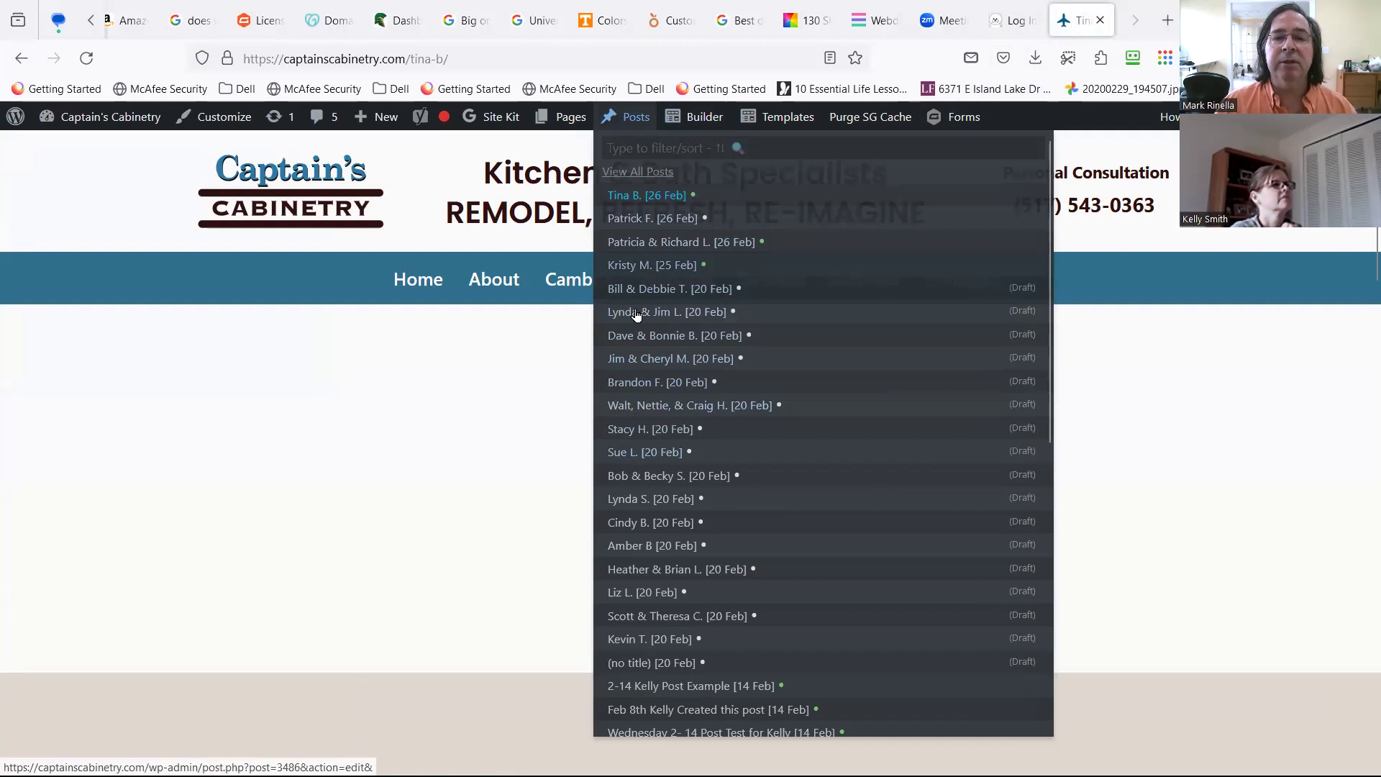
{"action": "mouse_move", "coordinate": [566, 123]}
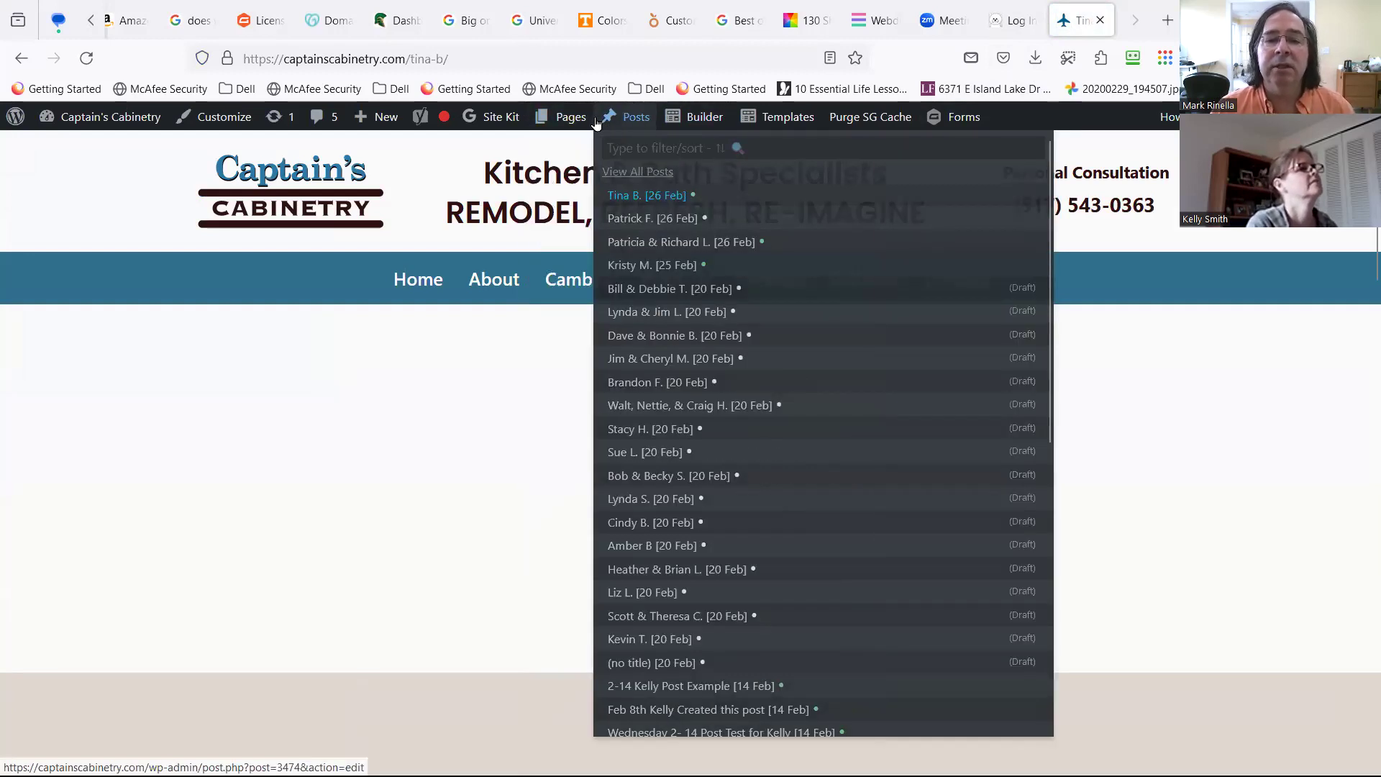
{"action": "scroll", "coordinate": [628, 383], "scroll_direction": "down", "scroll_amount": 2}
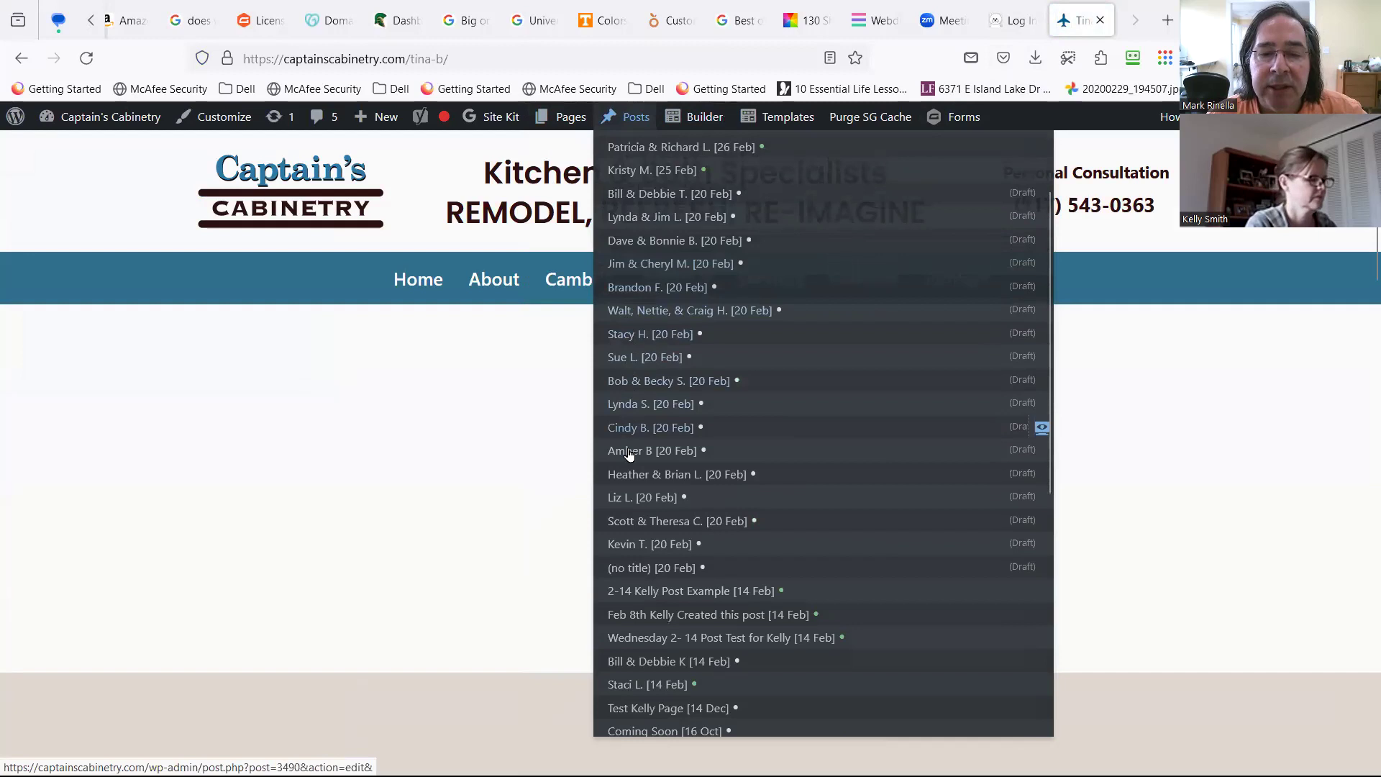
{"action": "scroll", "coordinate": [620, 489], "scroll_direction": "down", "scroll_amount": 4}
{"action": "scroll", "coordinate": [613, 584], "scroll_direction": "down", "scroll_amount": 5}
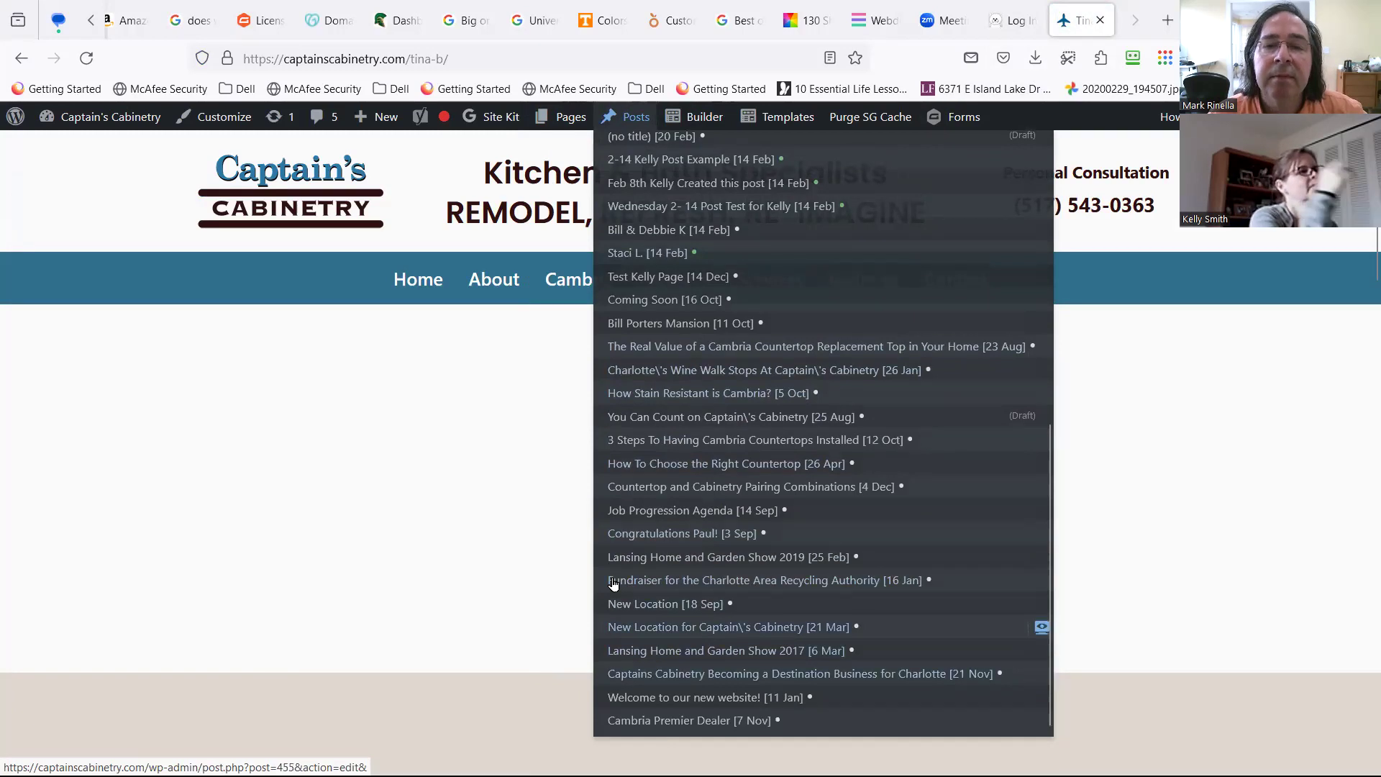
{"action": "scroll", "coordinate": [613, 584], "scroll_direction": "up", "scroll_amount": 11}
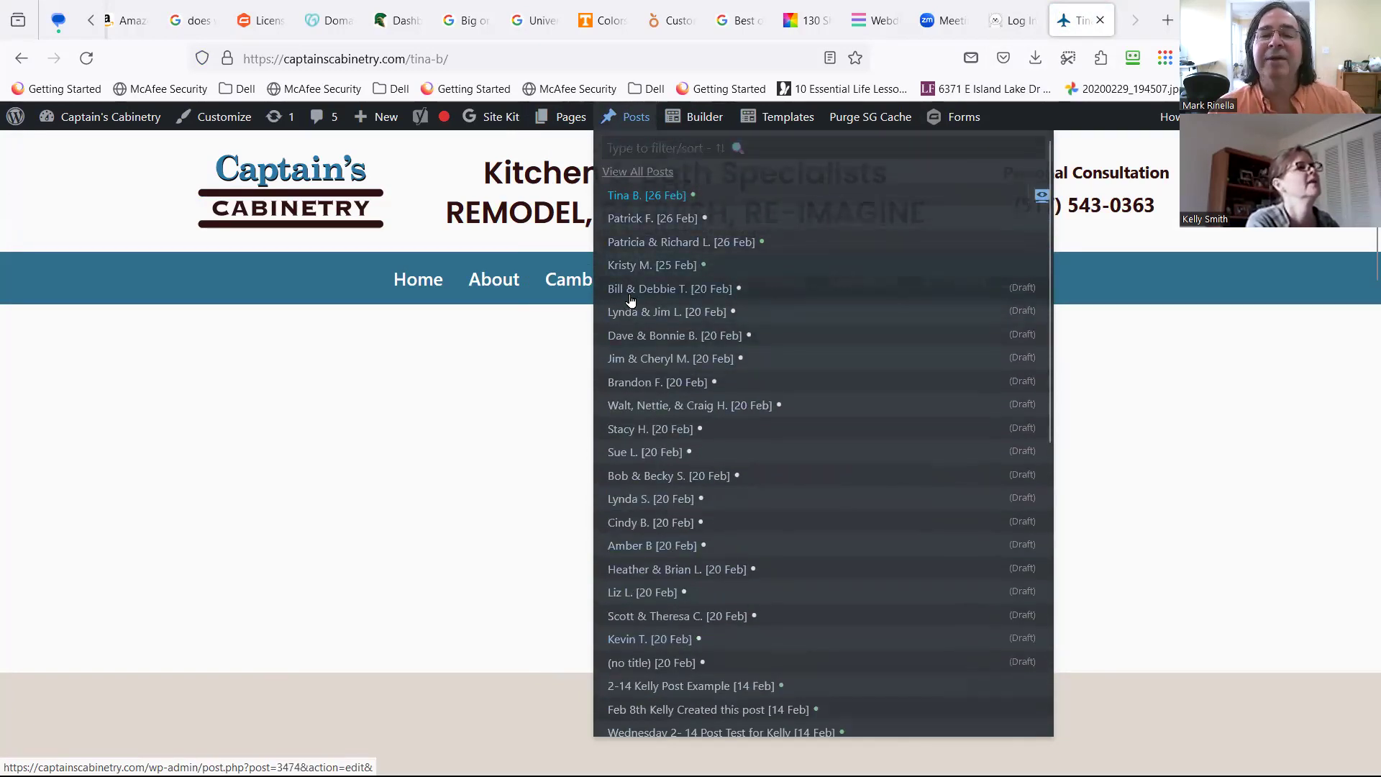
{"action": "left_click", "coordinate": [630, 297]}
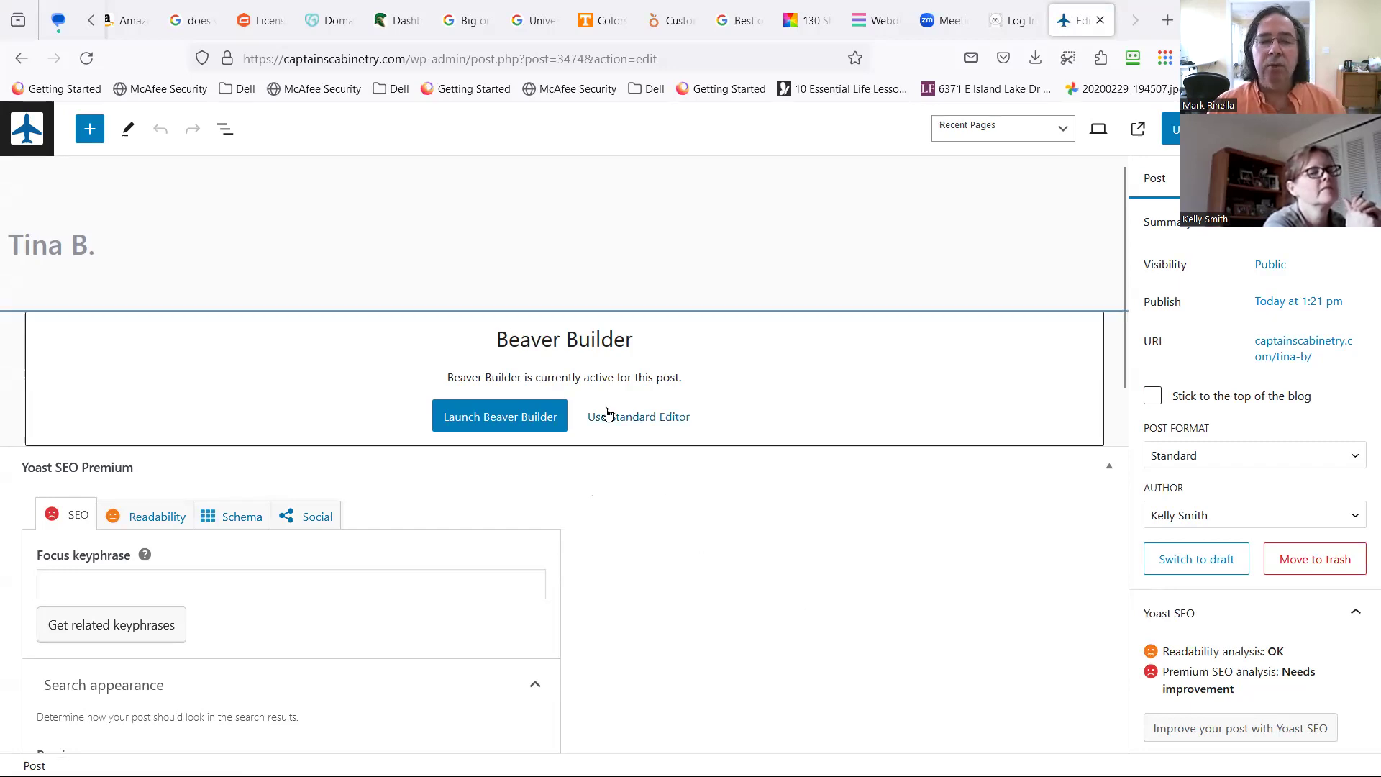
Step: Set the stone fireplace and media center photo from the Living Spaces folder as the post's featured image and update the post
{"action": "scroll", "coordinate": [868, 558], "scroll_direction": "down", "scroll_amount": 3}
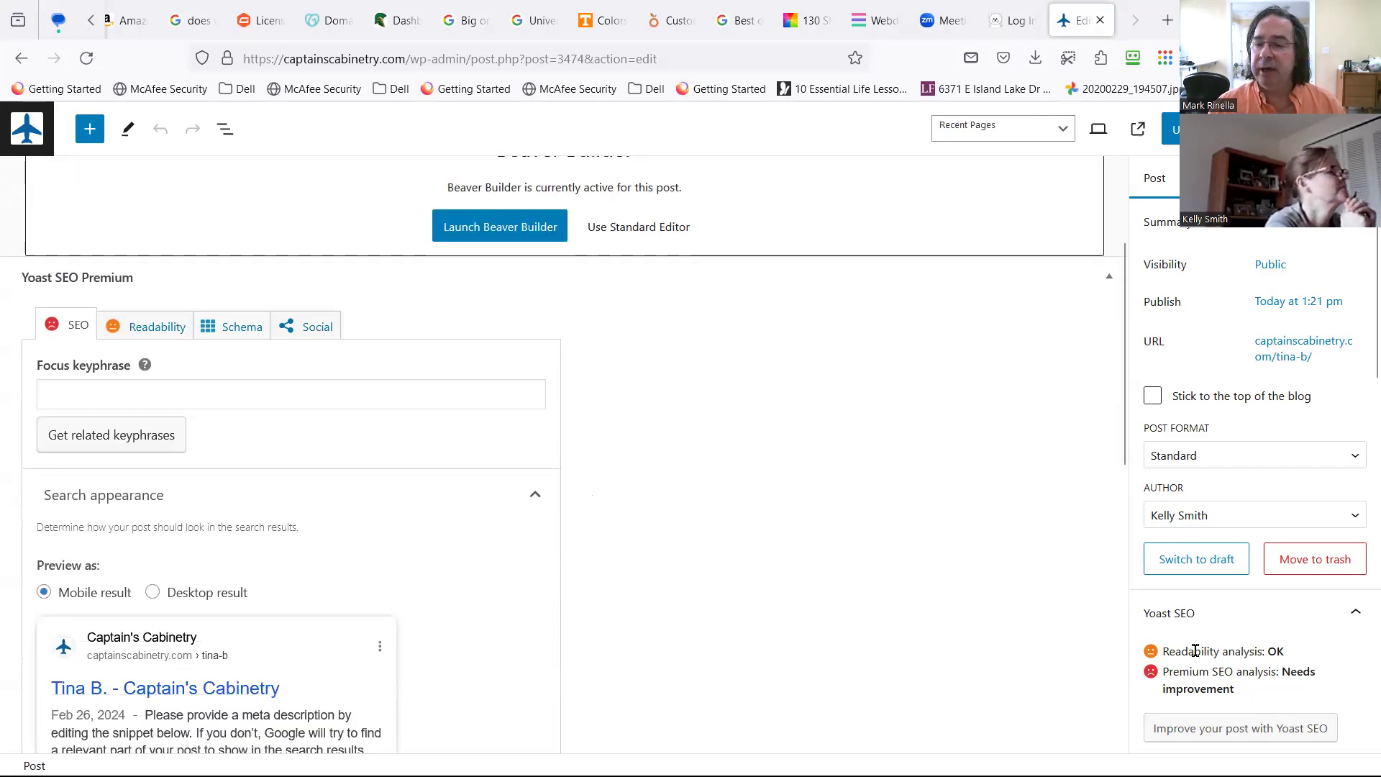
{"action": "scroll", "coordinate": [1320, 647], "scroll_direction": "down", "scroll_amount": 5}
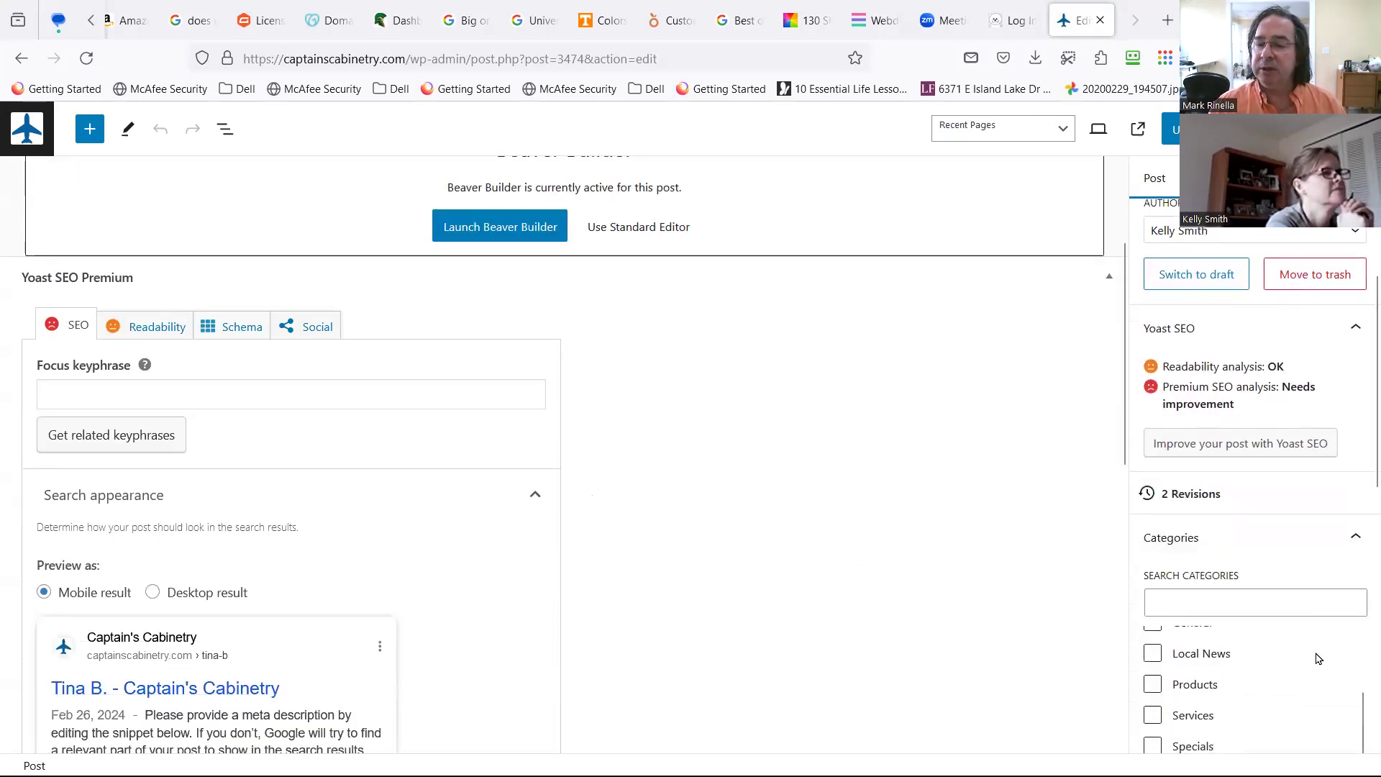
{"action": "scroll", "coordinate": [1295, 696], "scroll_direction": "down", "scroll_amount": 5}
{"action": "scroll", "coordinate": [1291, 684], "scroll_direction": "up", "scroll_amount": 3}
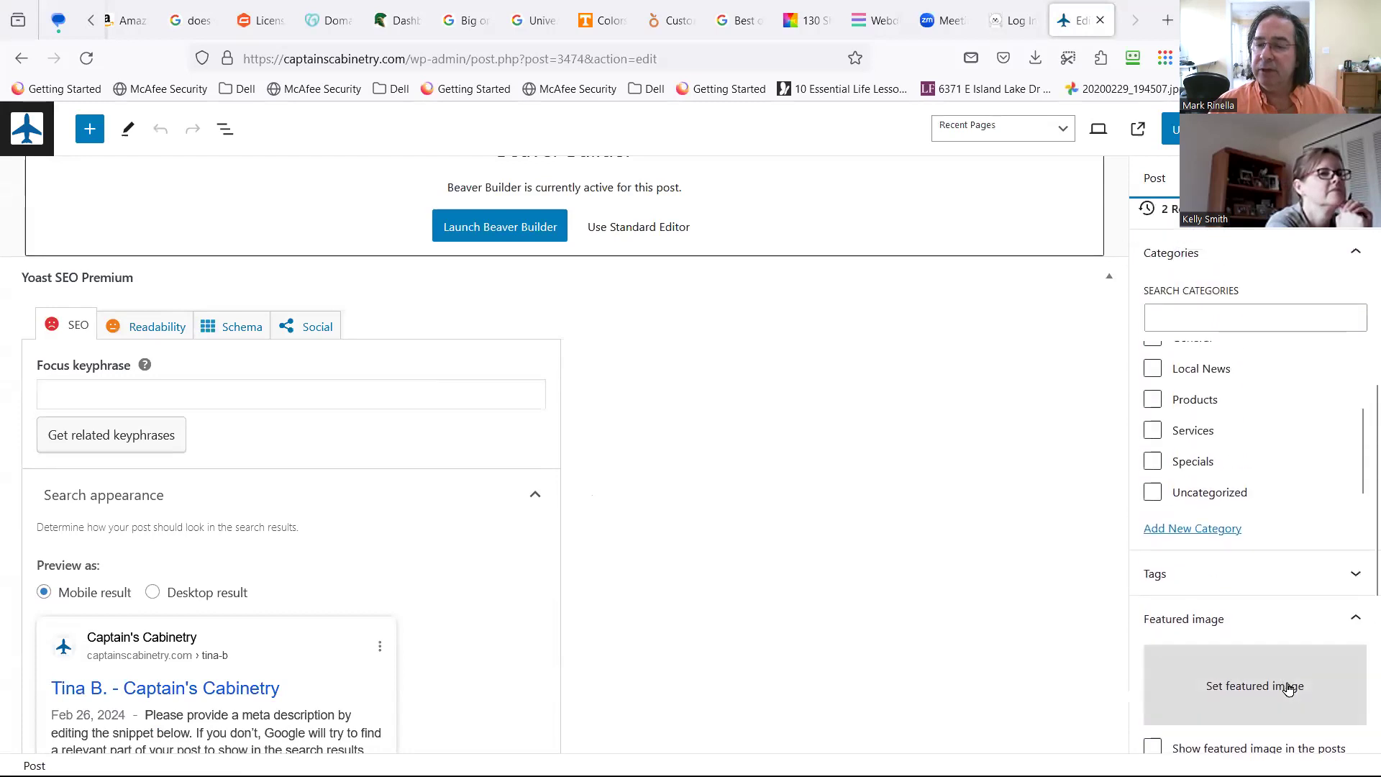
{"action": "left_click", "coordinate": [1216, 689]}
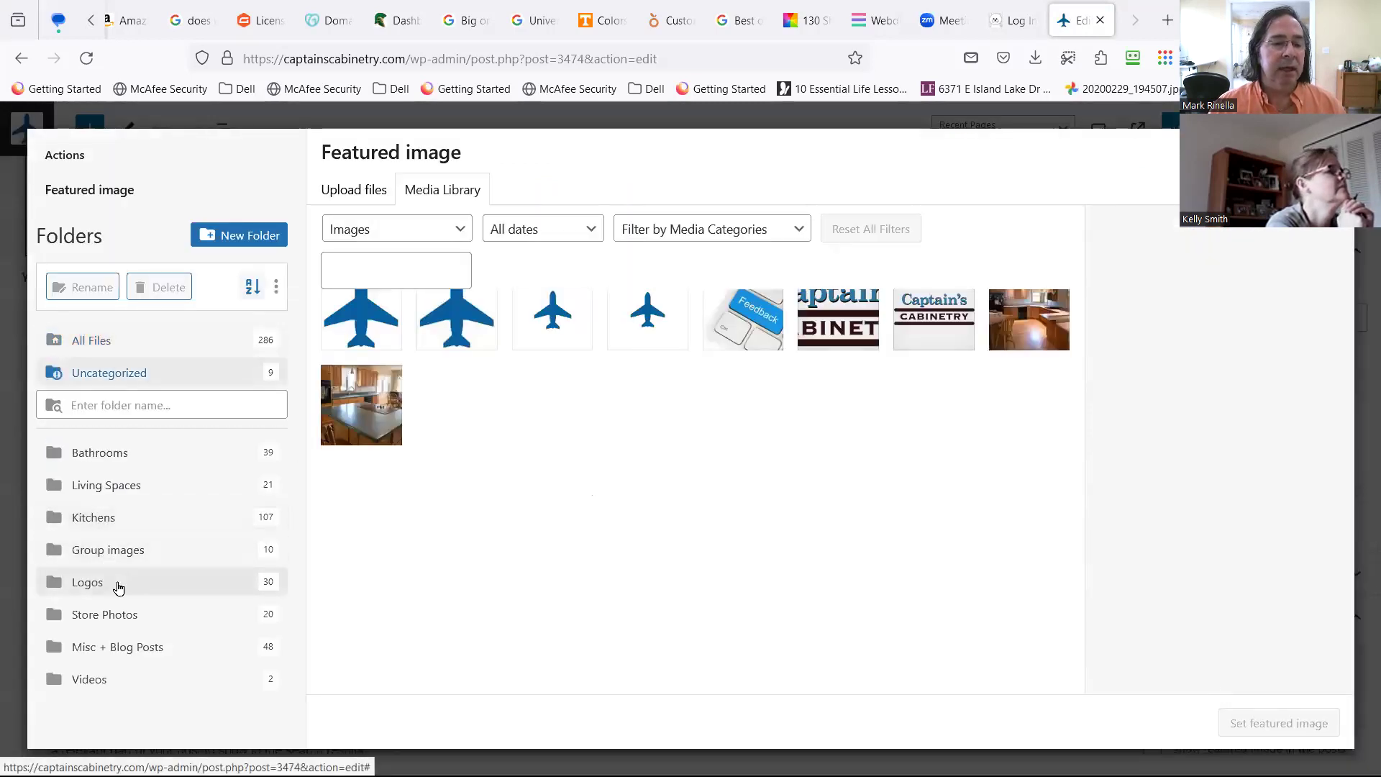
{"action": "left_click", "coordinate": [124, 523]}
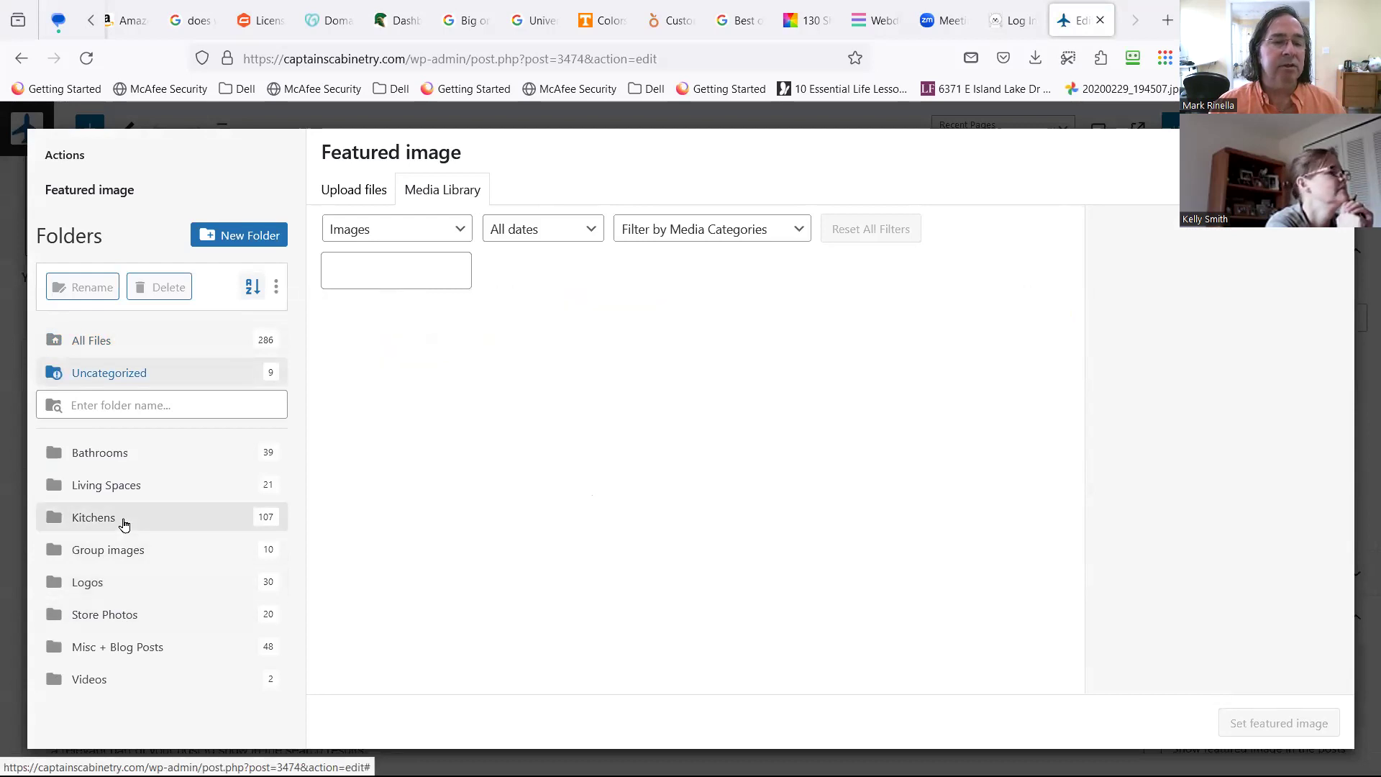
{"action": "left_click", "coordinate": [133, 495]}
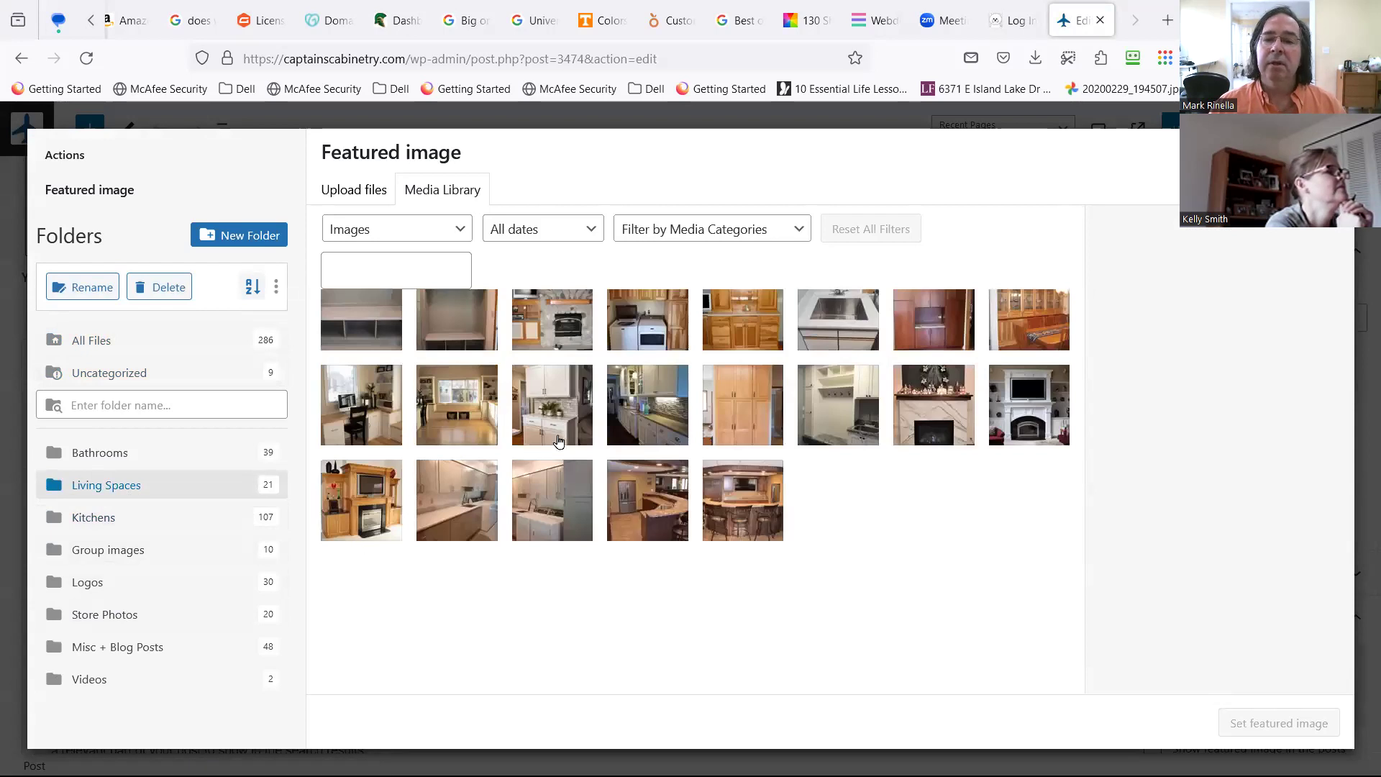
{"action": "left_click", "coordinate": [566, 341]}
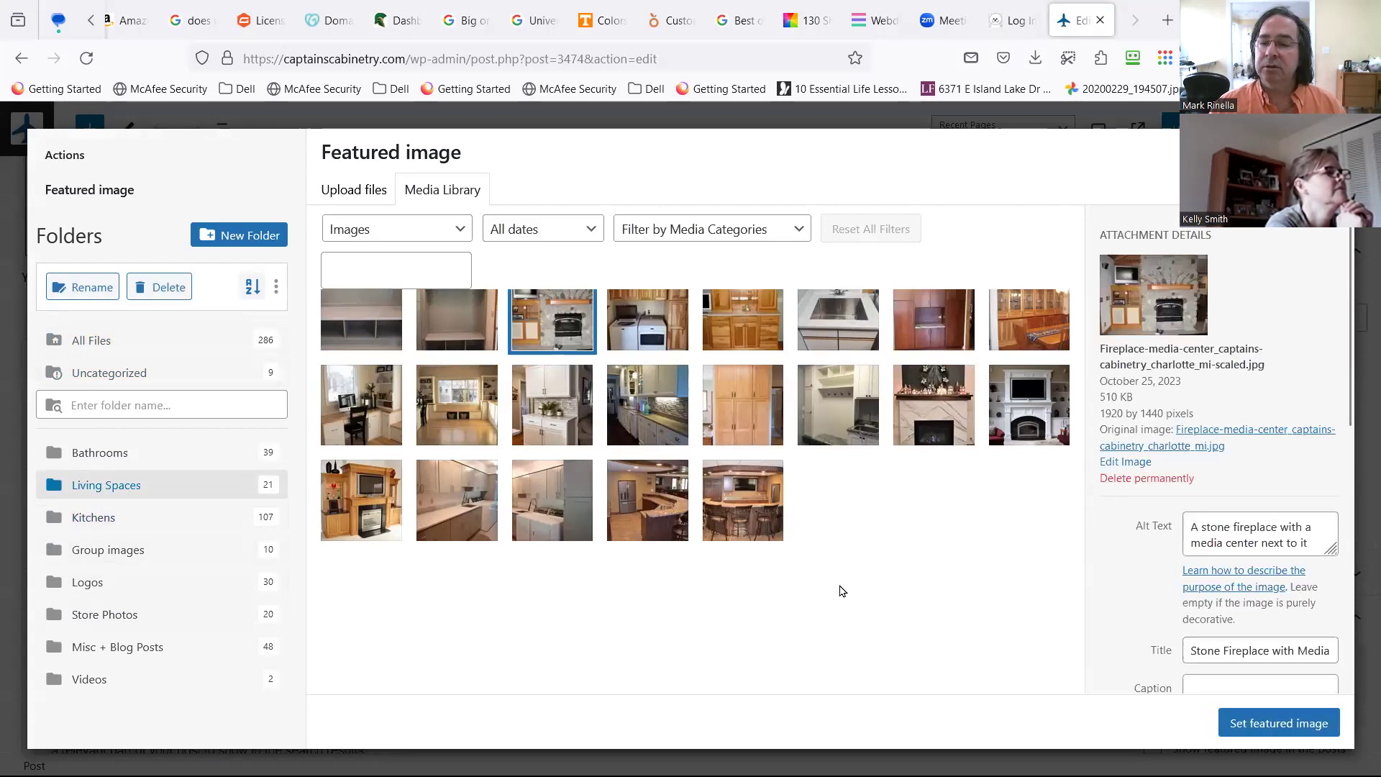
{"action": "left_click", "coordinate": [1248, 725]}
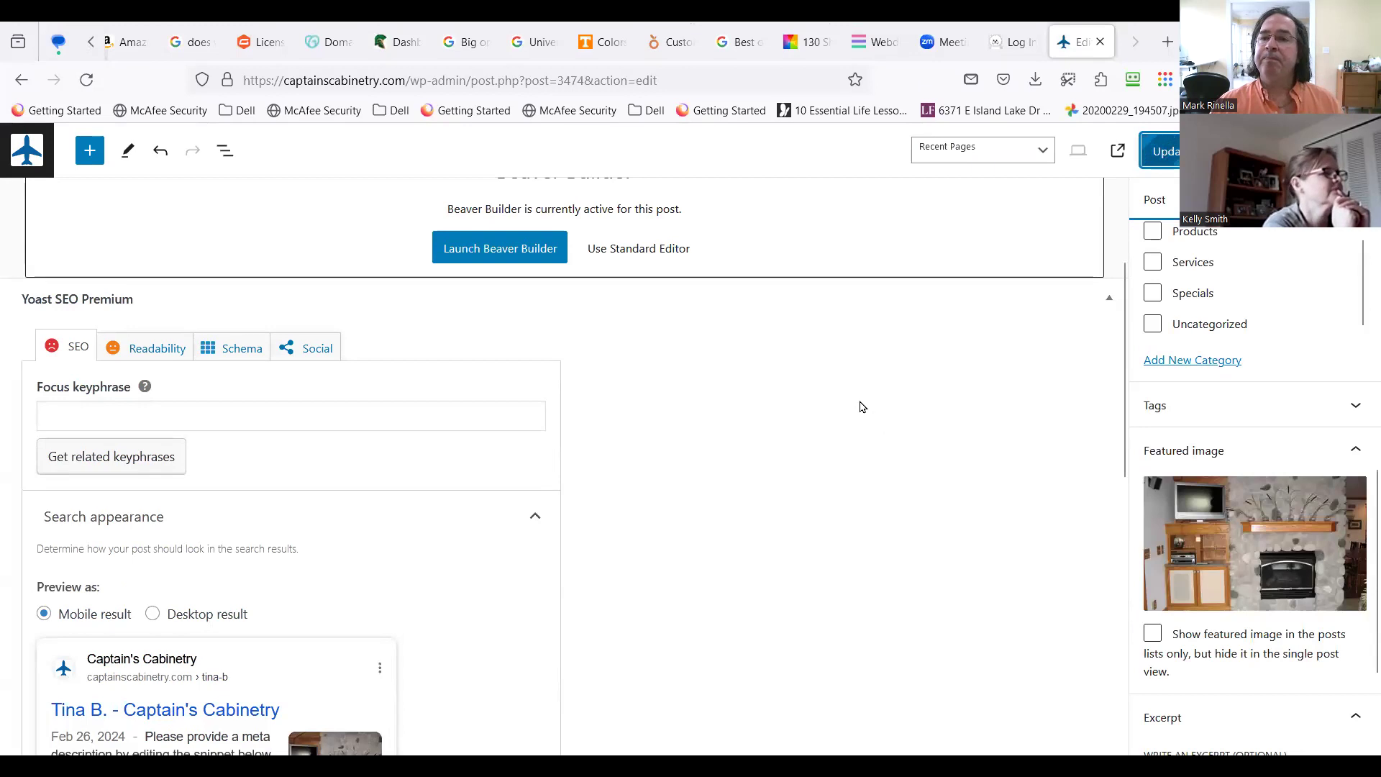
Step: Preview the testimonial post in a new tab and check its featured-image header, title and quote text
{"action": "scroll", "coordinate": [872, 382], "scroll_direction": "up", "scroll_amount": 3}
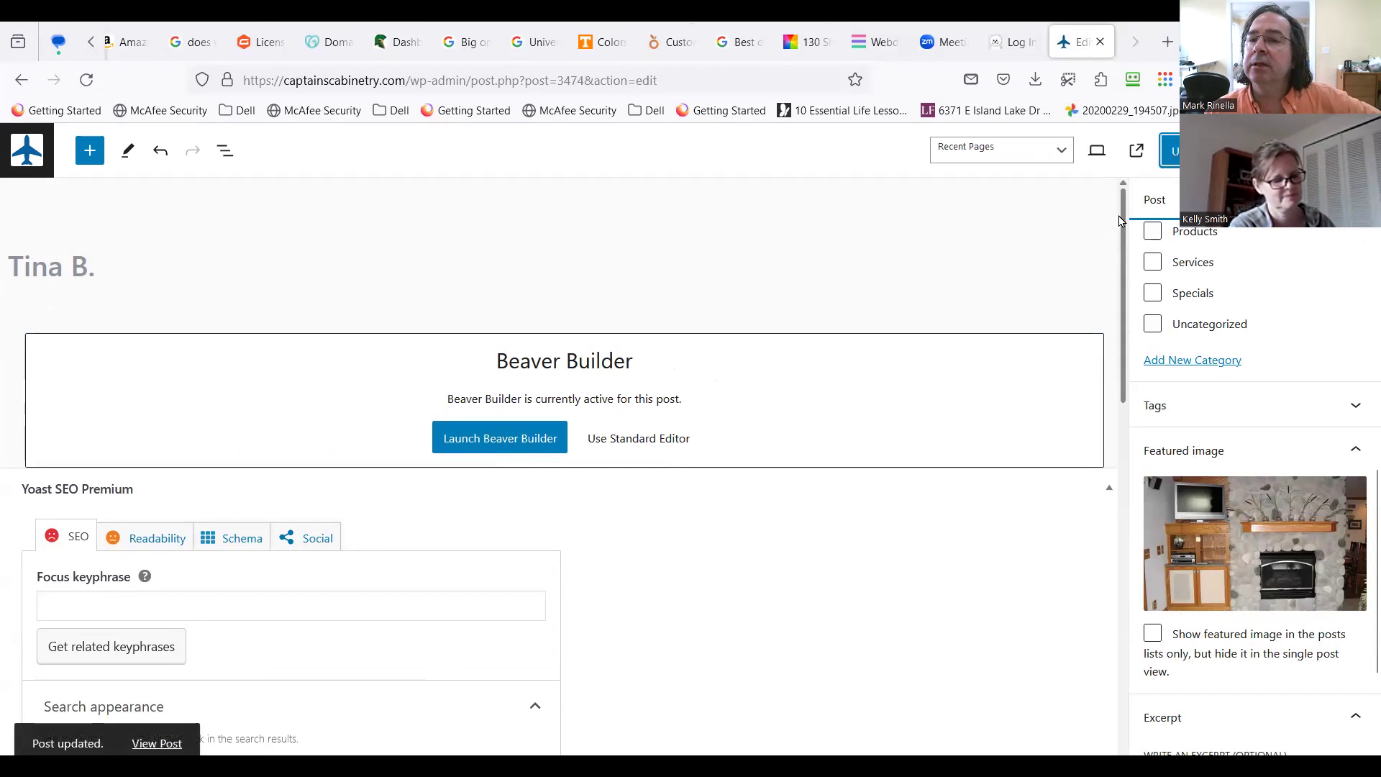
{"action": "left_click", "coordinate": [1097, 153]}
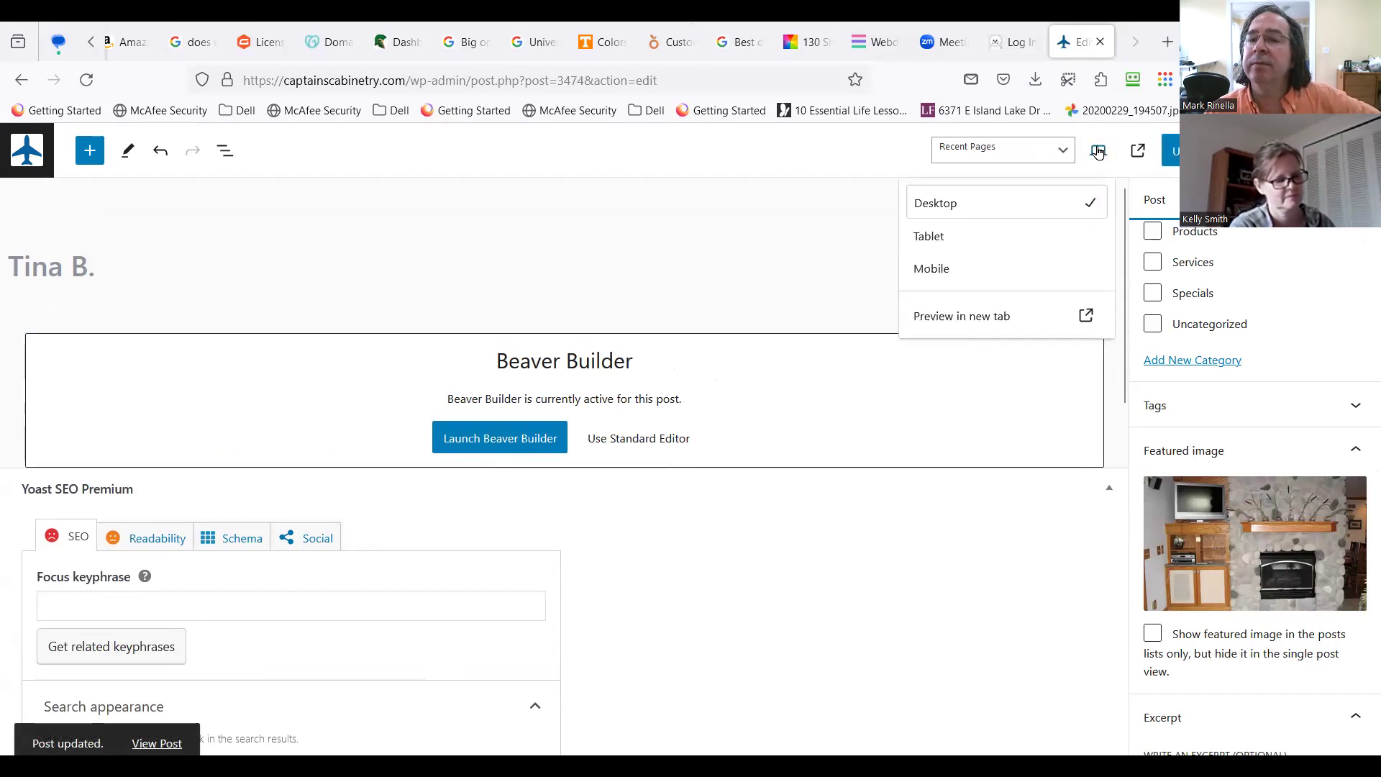
{"action": "left_click", "coordinate": [937, 315]}
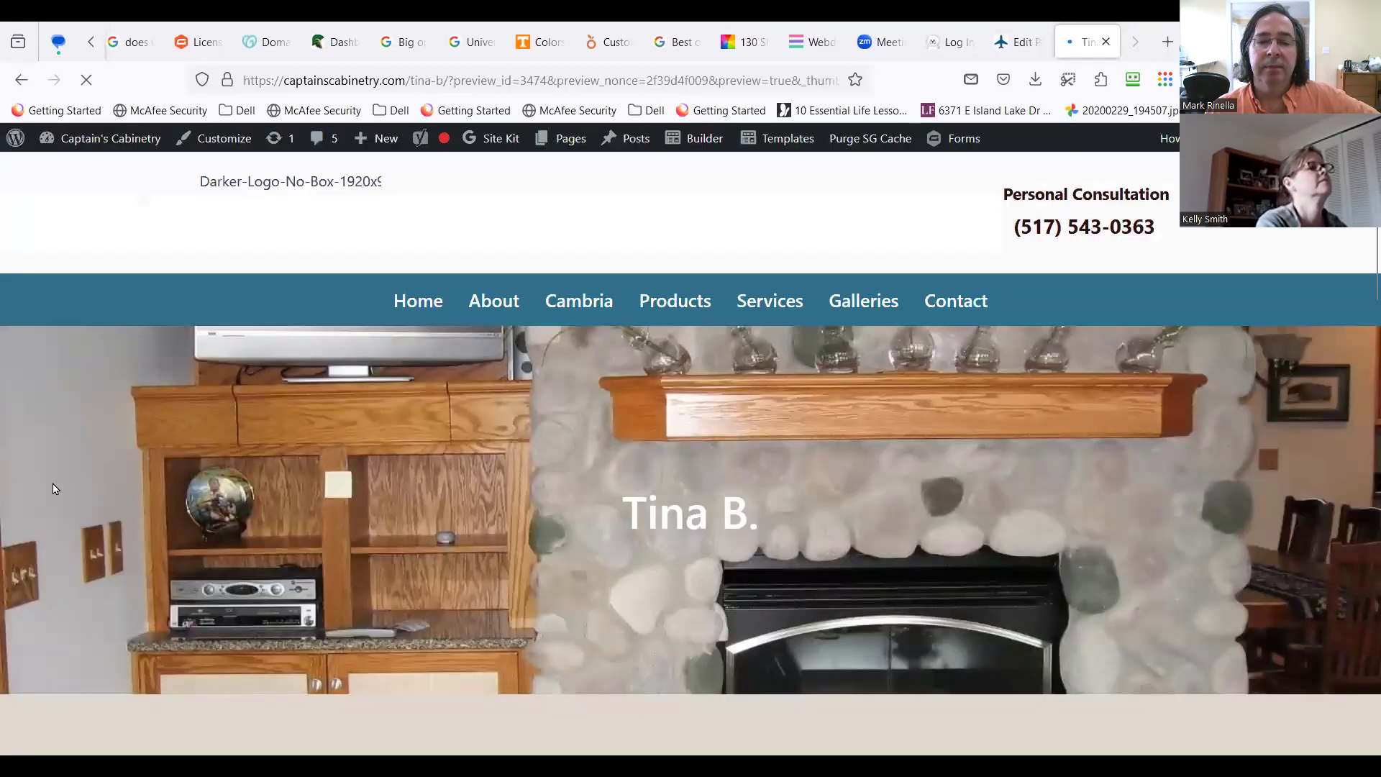
{"action": "scroll", "coordinate": [182, 497], "scroll_direction": "down", "scroll_amount": 4}
{"action": "scroll", "coordinate": [429, 549], "scroll_direction": "down", "scroll_amount": 4}
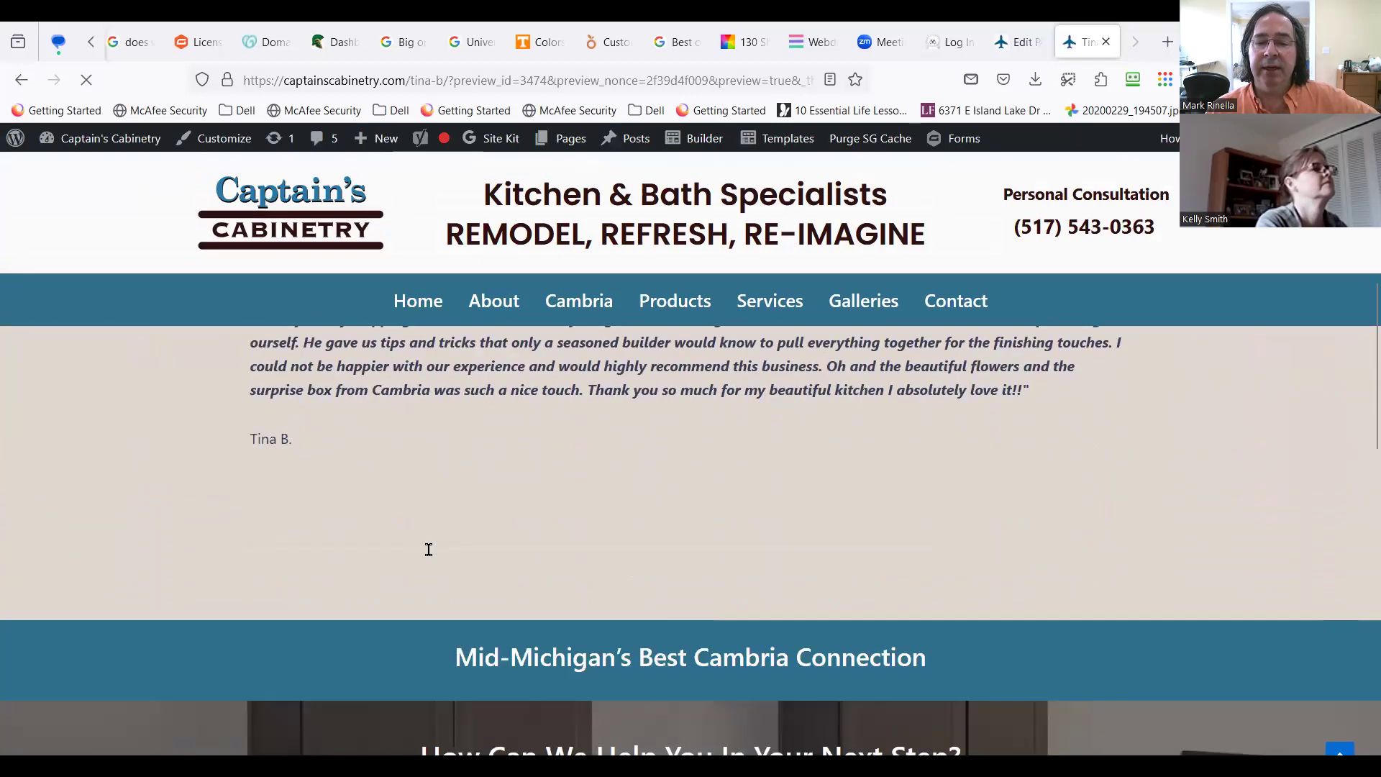
{"action": "scroll", "coordinate": [429, 547], "scroll_direction": "up", "scroll_amount": 6}
{"action": "scroll", "coordinate": [429, 546], "scroll_direction": "up", "scroll_amount": 3}
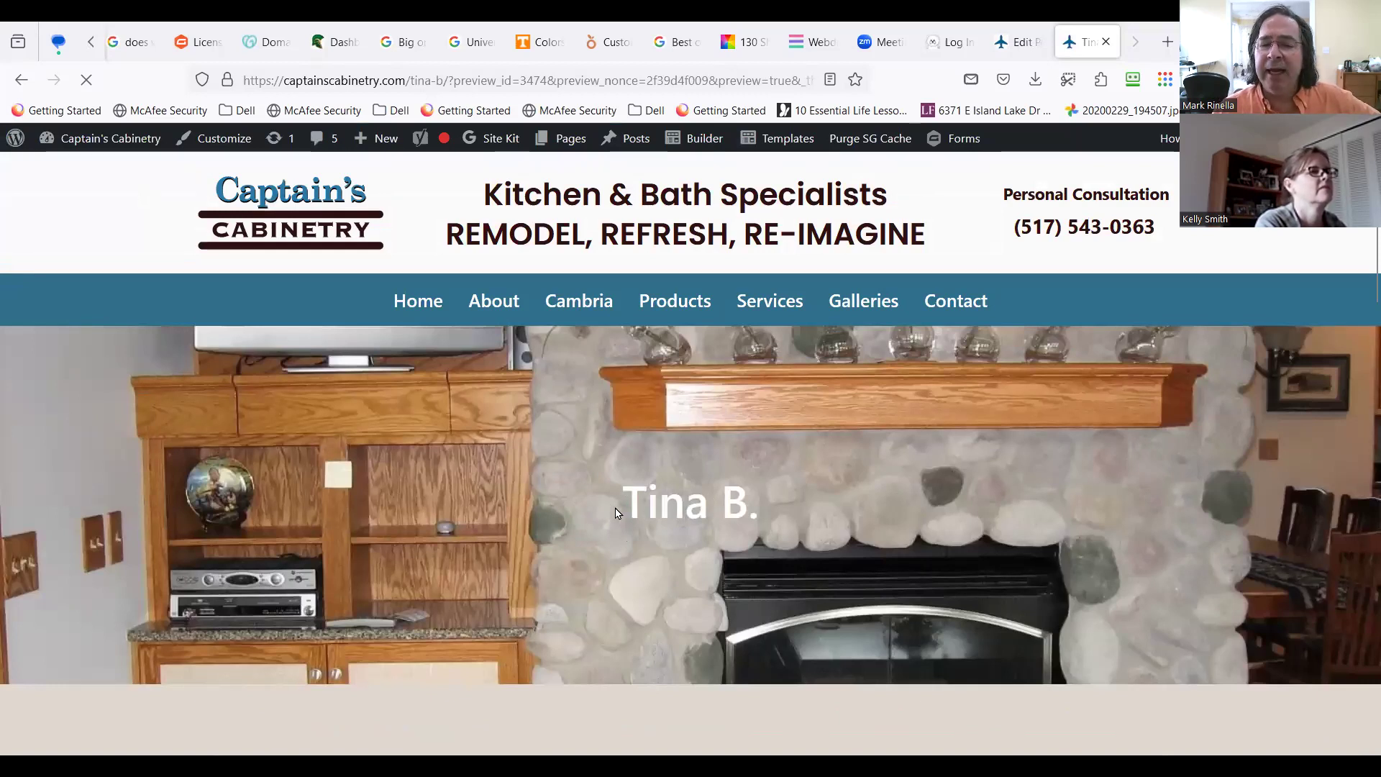
{"action": "left_click_drag", "start_coordinate": [623, 496], "coordinate": [776, 505]}
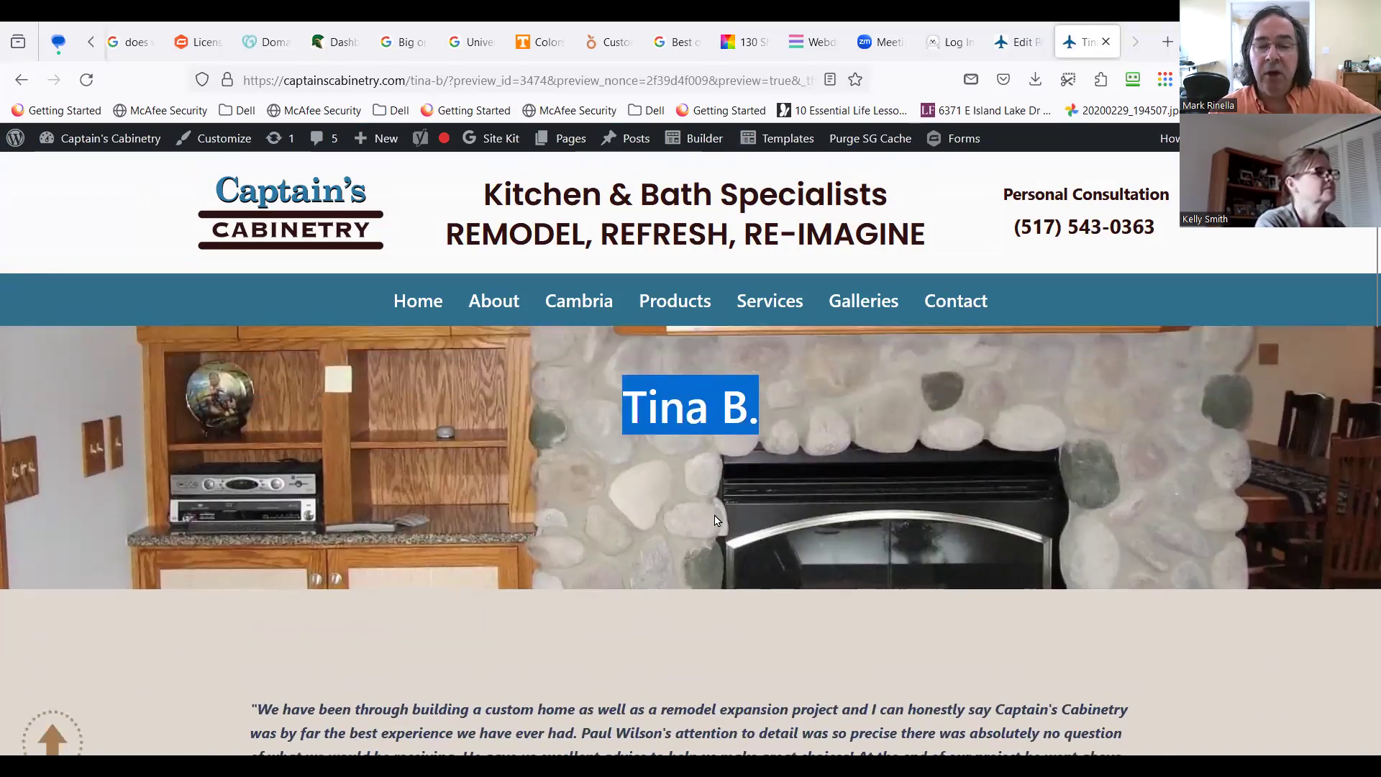
{"action": "scroll", "coordinate": [691, 518], "scroll_direction": "down", "scroll_amount": 3}
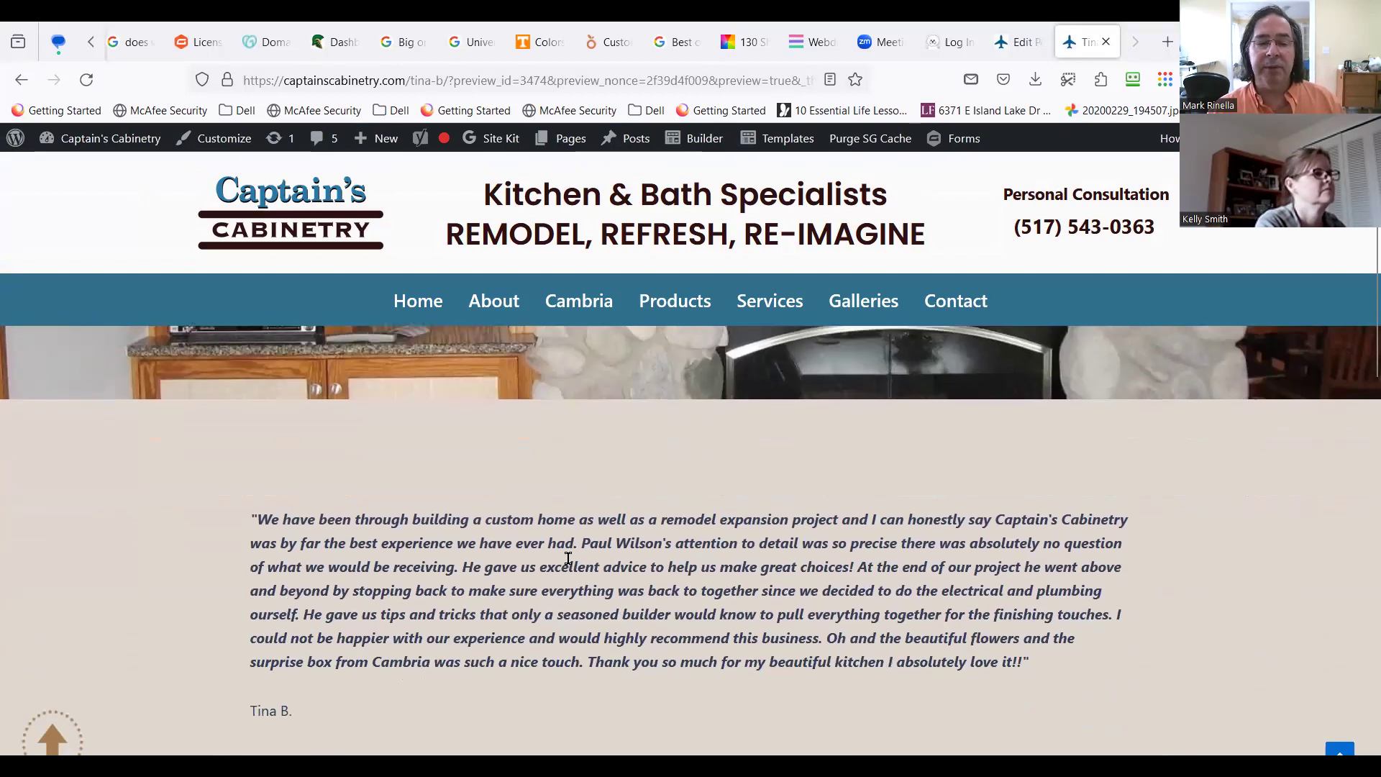
{"action": "scroll", "coordinate": [579, 541], "scroll_direction": "up", "scroll_amount": 1}
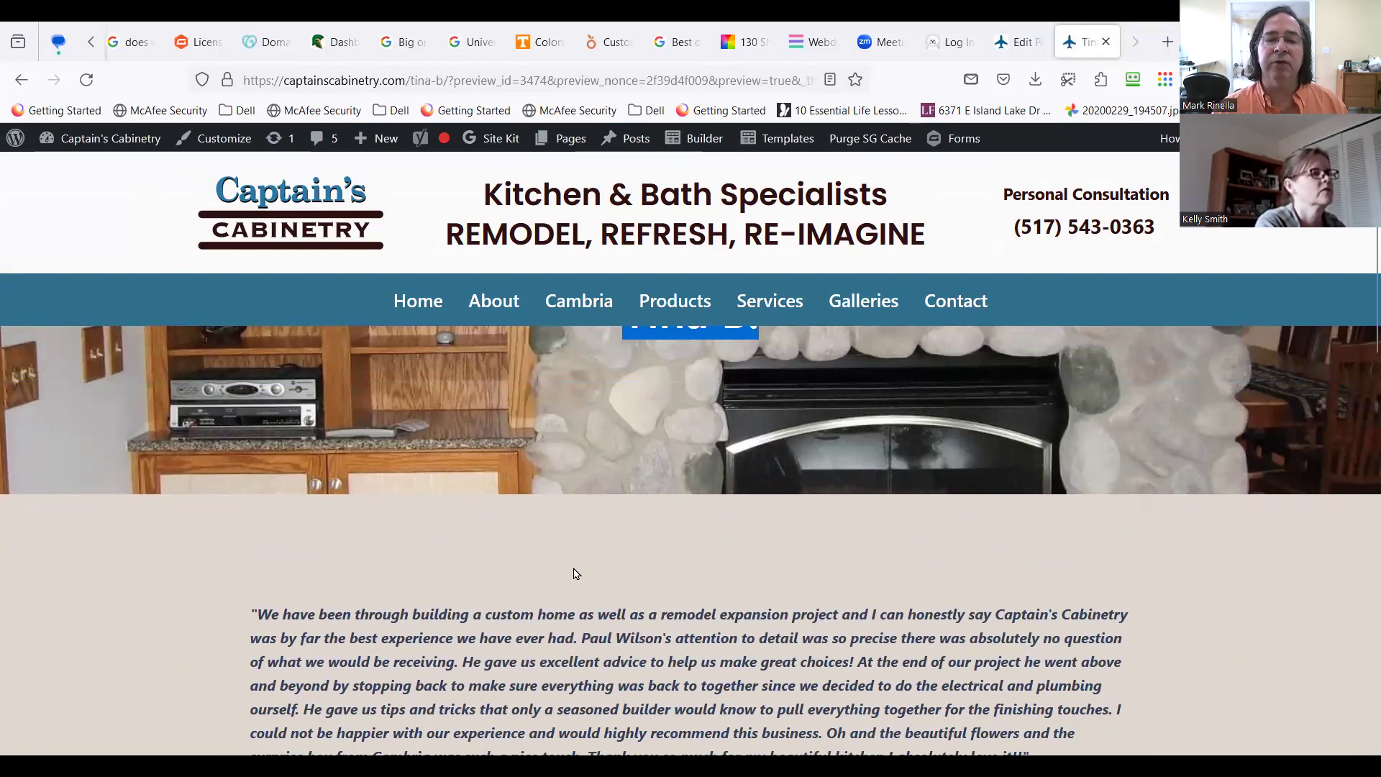
{"action": "scroll", "coordinate": [573, 573], "scroll_direction": "up", "scroll_amount": 3}
{"action": "scroll", "coordinate": [528, 547], "scroll_direction": "up", "scroll_amount": 1}
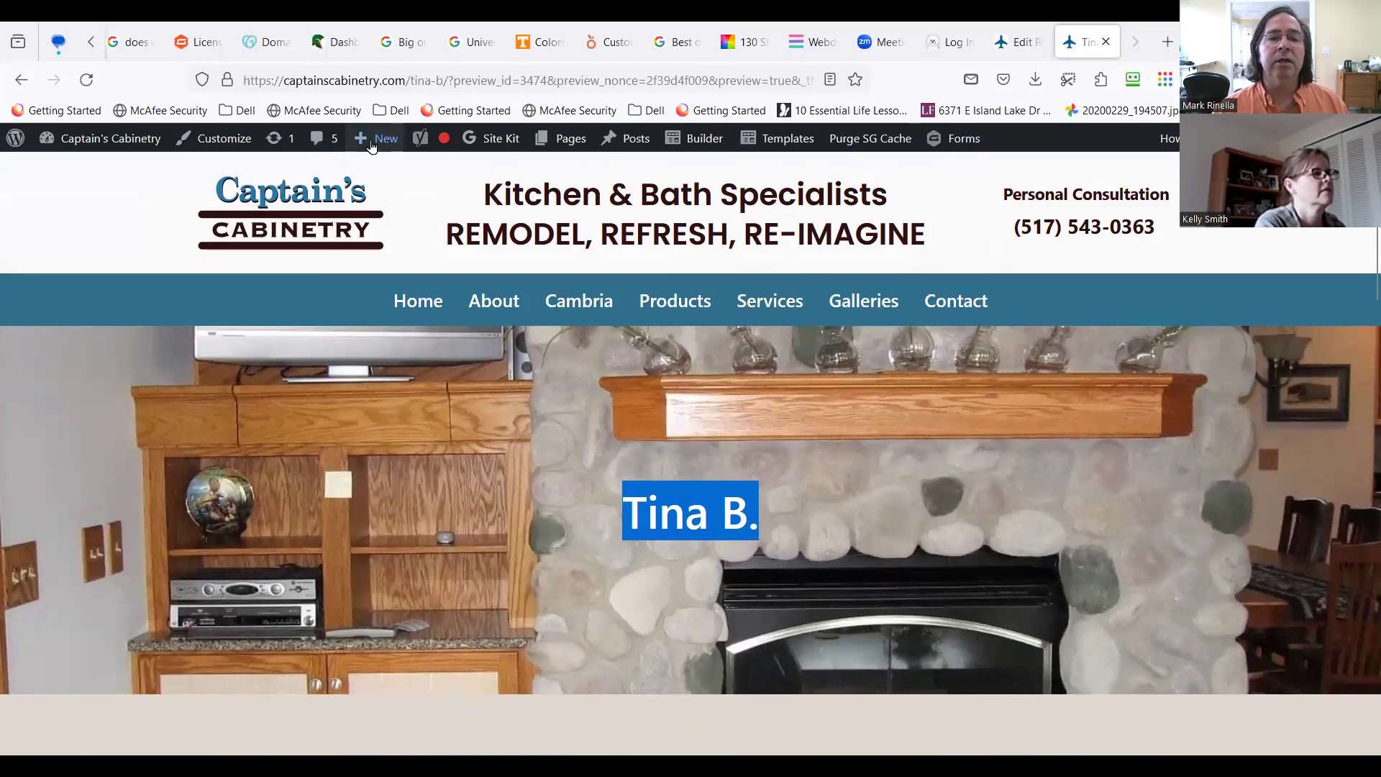
Step: Create a new post and title it "Leo the Cat"
{"action": "mouse_move", "coordinate": [373, 146]}
{"action": "left_click", "coordinate": [365, 171]}
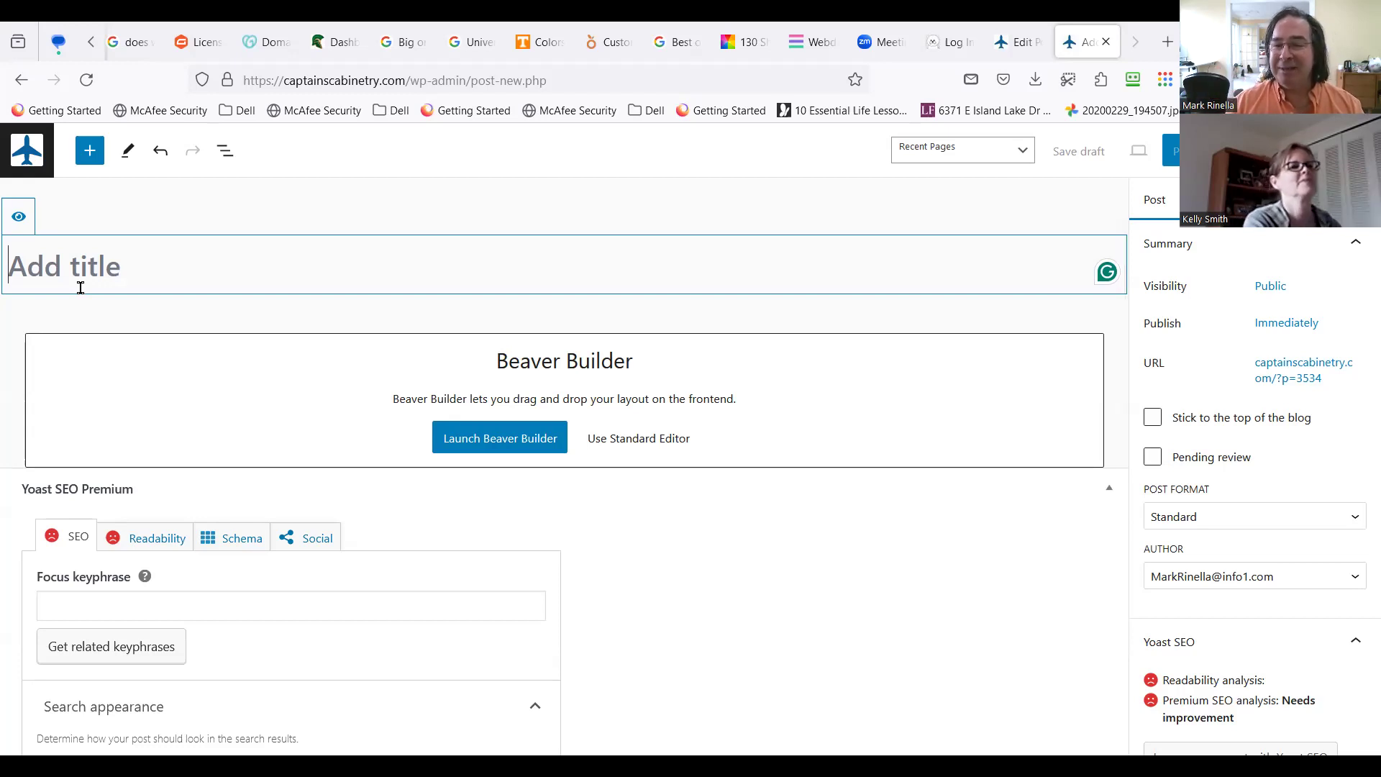
{"action": "type", "text": "JOe"}
{"action": "key", "text": "BackSpace"}
{"action": "key", "text": "BackSpace"}
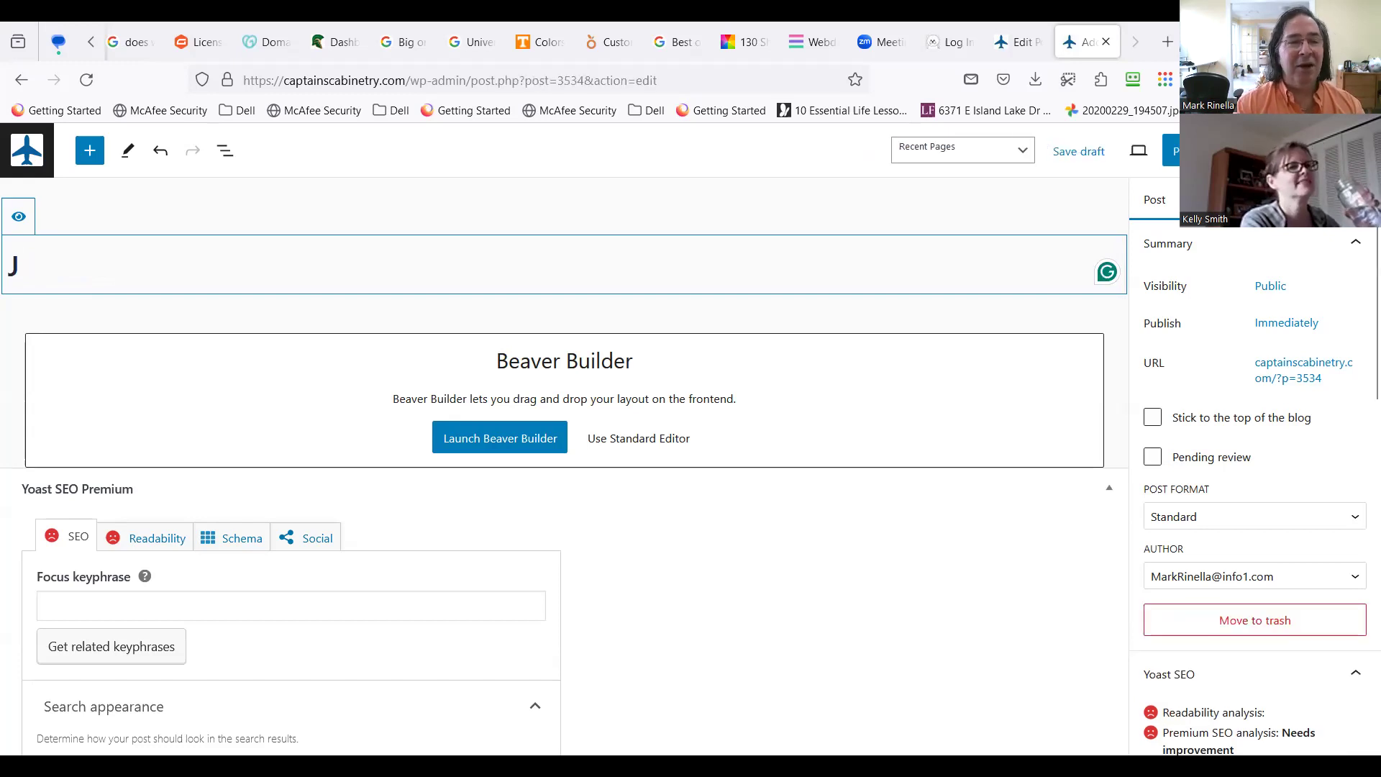
{"action": "key", "text": "BackSpace"}
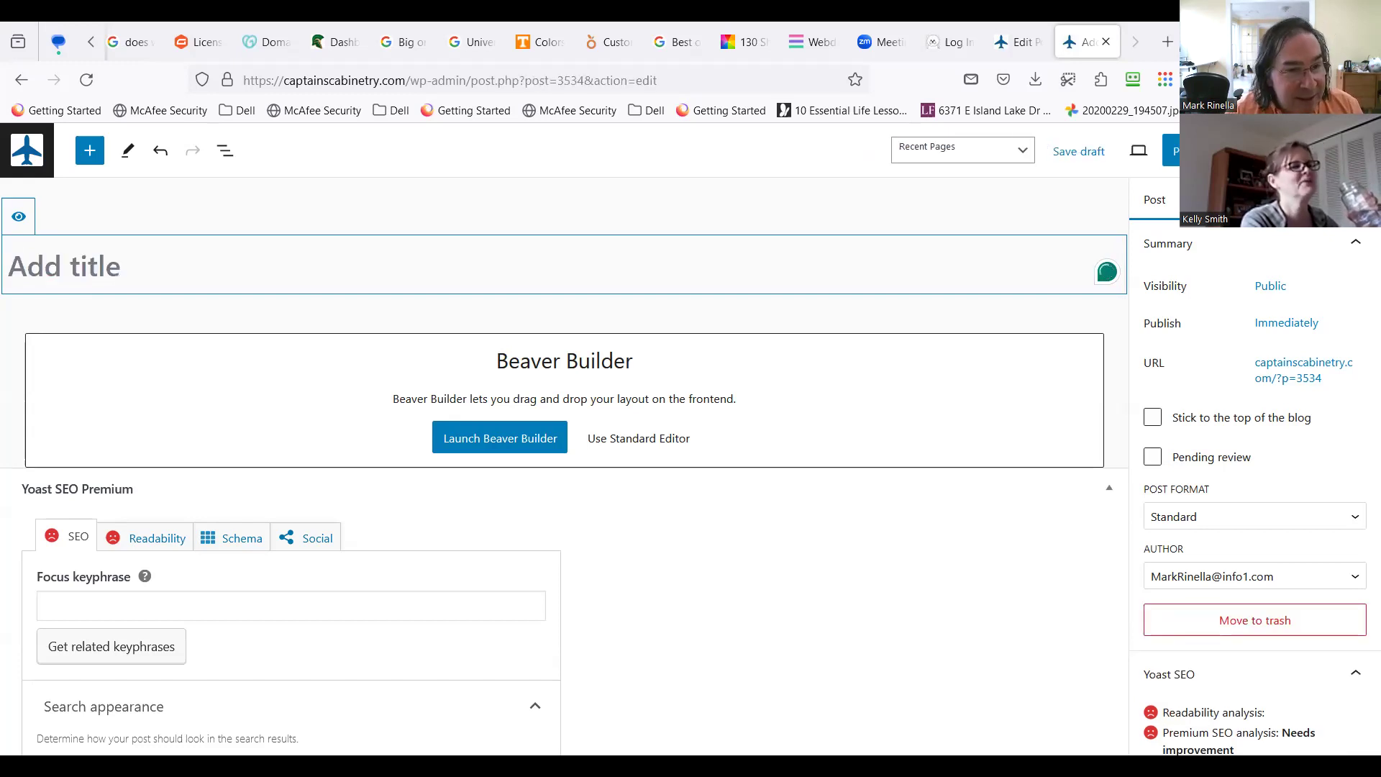
{"action": "type", "text": "Leo the Cat"}
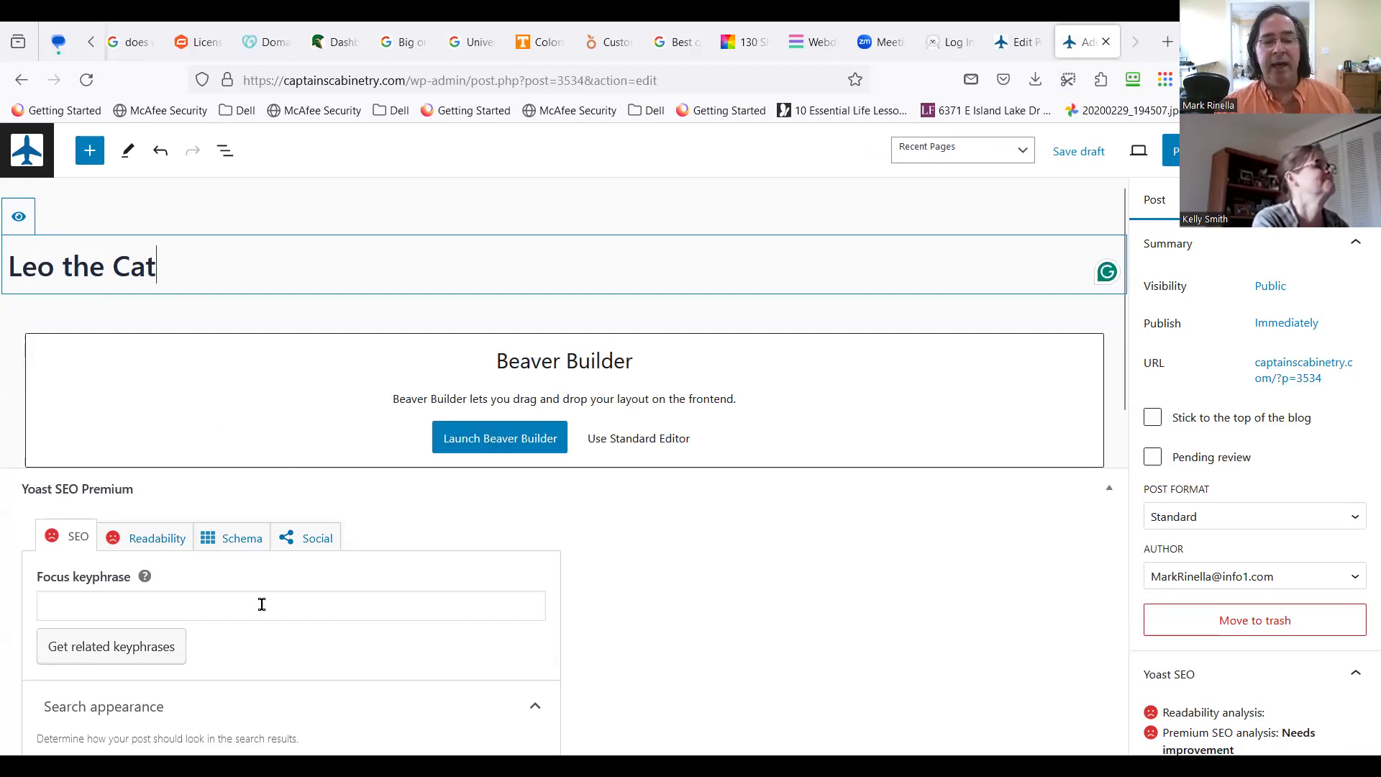
Step: Set the white-cabinet kitchen photo with the black stove from the Kitchens folder as the post's featured image
{"action": "left_click", "coordinate": [223, 601]}
{"action": "scroll", "coordinate": [564, 466], "scroll_direction": "down", "scroll_amount": 2}
{"action": "scroll", "coordinate": [563, 466], "scroll_direction": "up", "scroll_amount": 2}
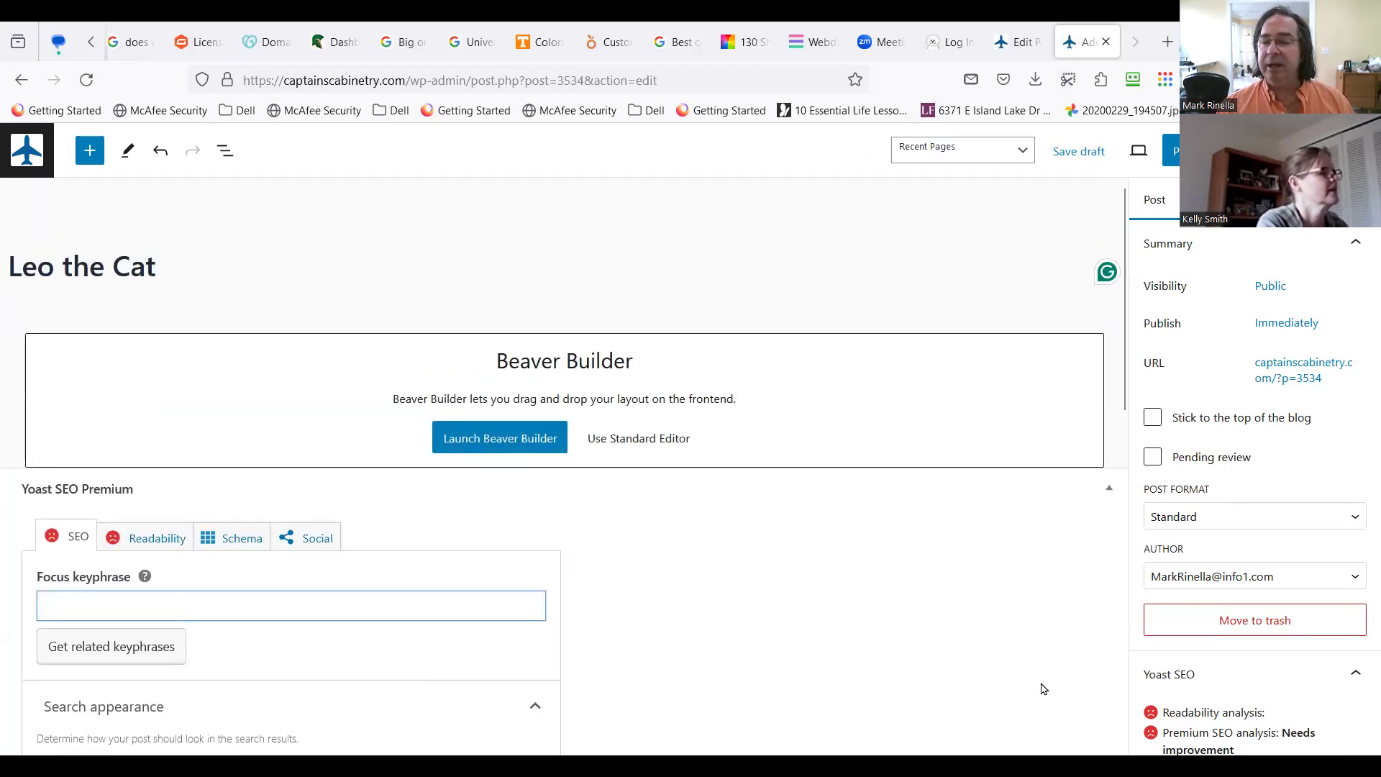
{"action": "scroll", "coordinate": [1042, 691], "scroll_direction": "down", "scroll_amount": 2}
{"action": "scroll", "coordinate": [1245, 701], "scroll_direction": "down", "scroll_amount": 8}
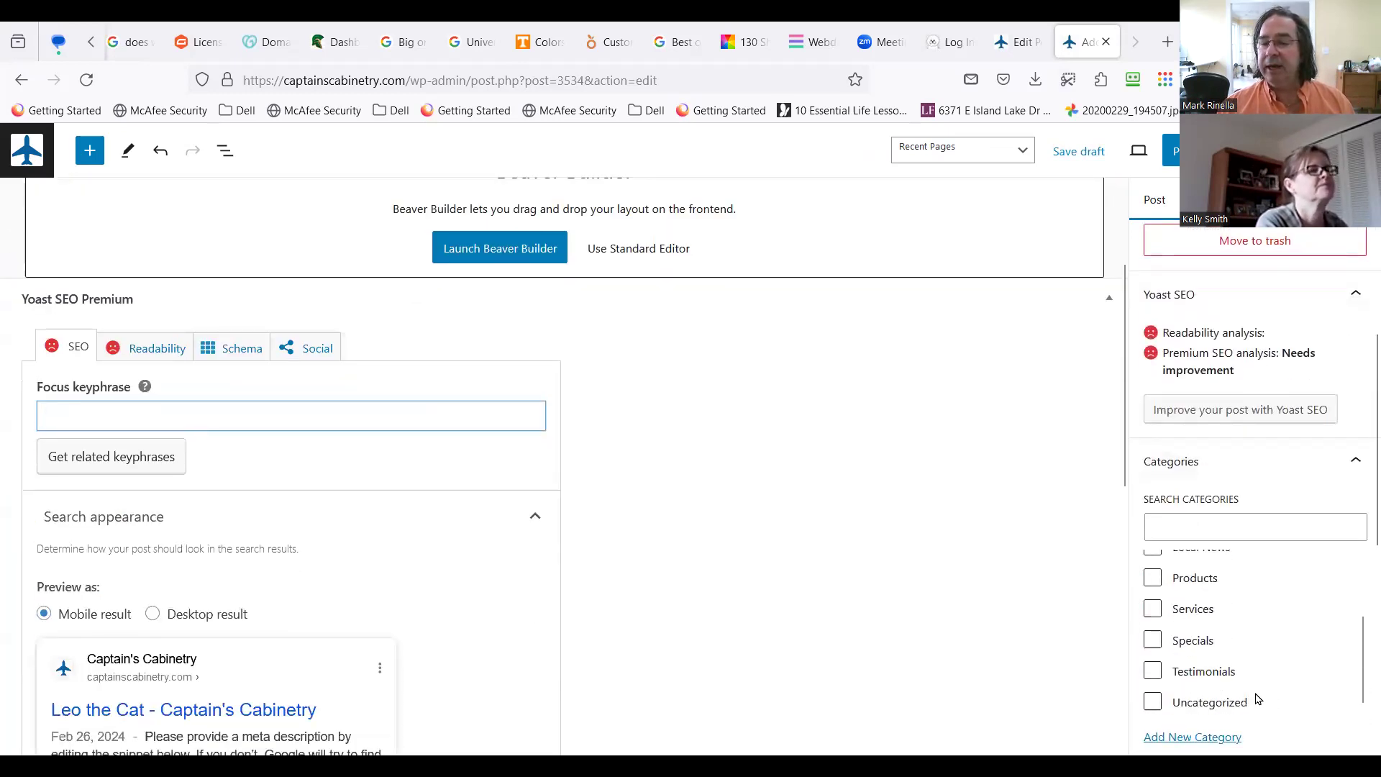
{"action": "left_click", "coordinate": [1255, 701]}
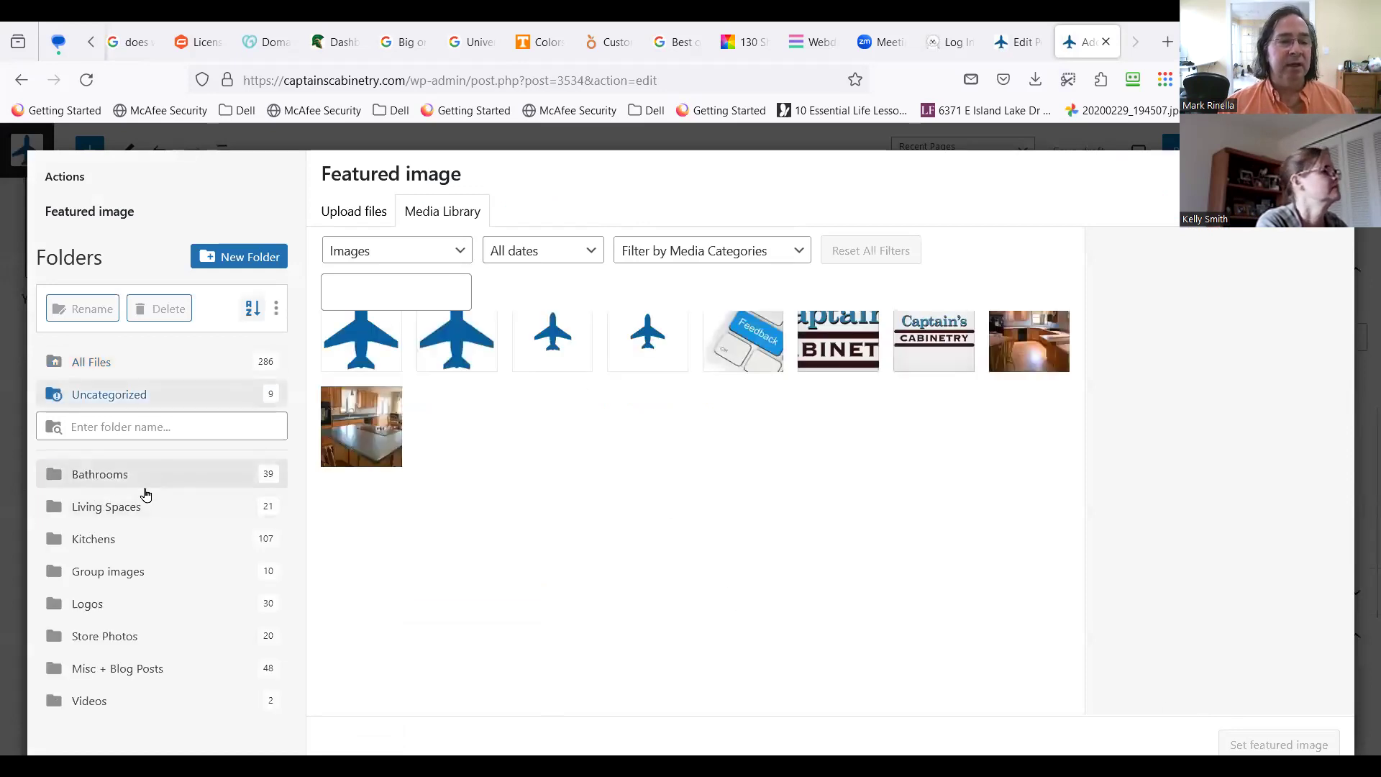
{"action": "left_click", "coordinate": [130, 540]}
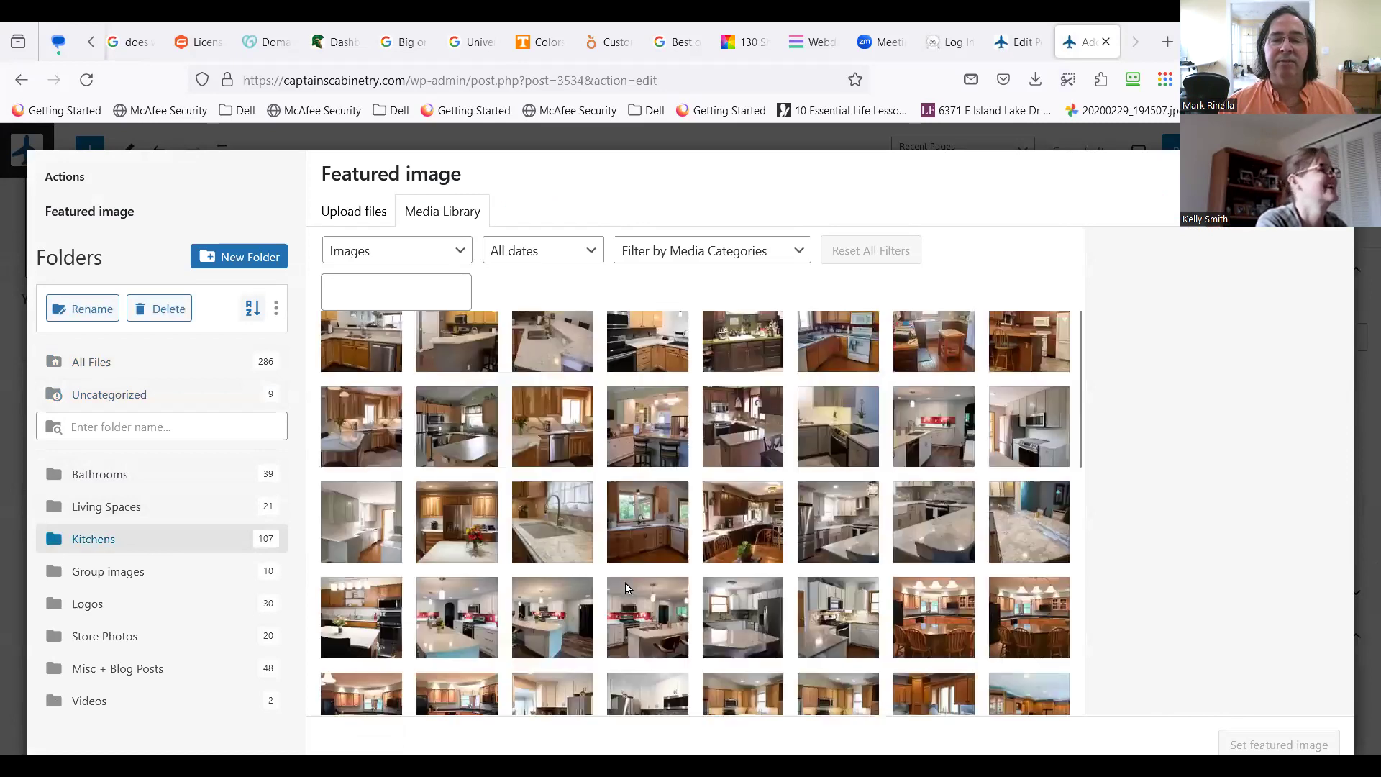
{"action": "left_click", "coordinate": [839, 646]}
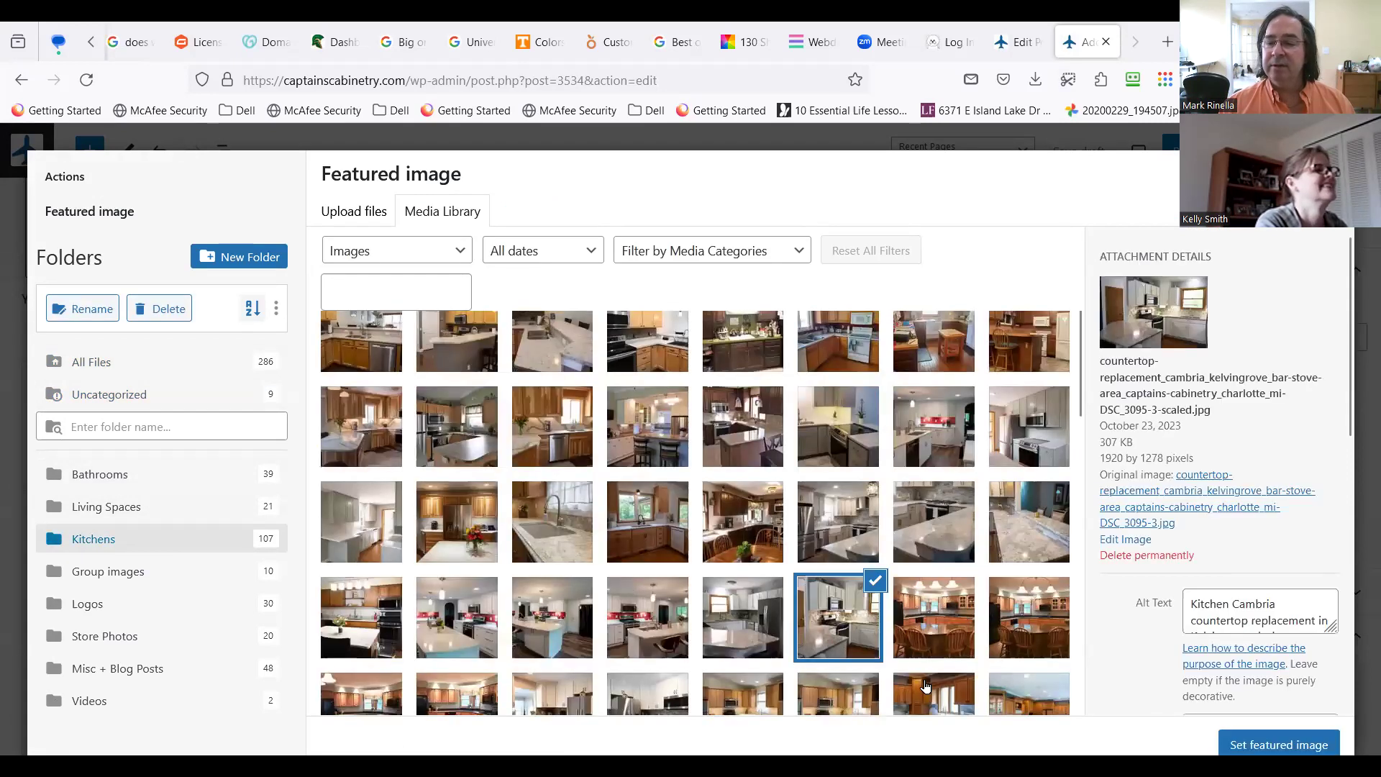
{"action": "left_click", "coordinate": [1231, 745]}
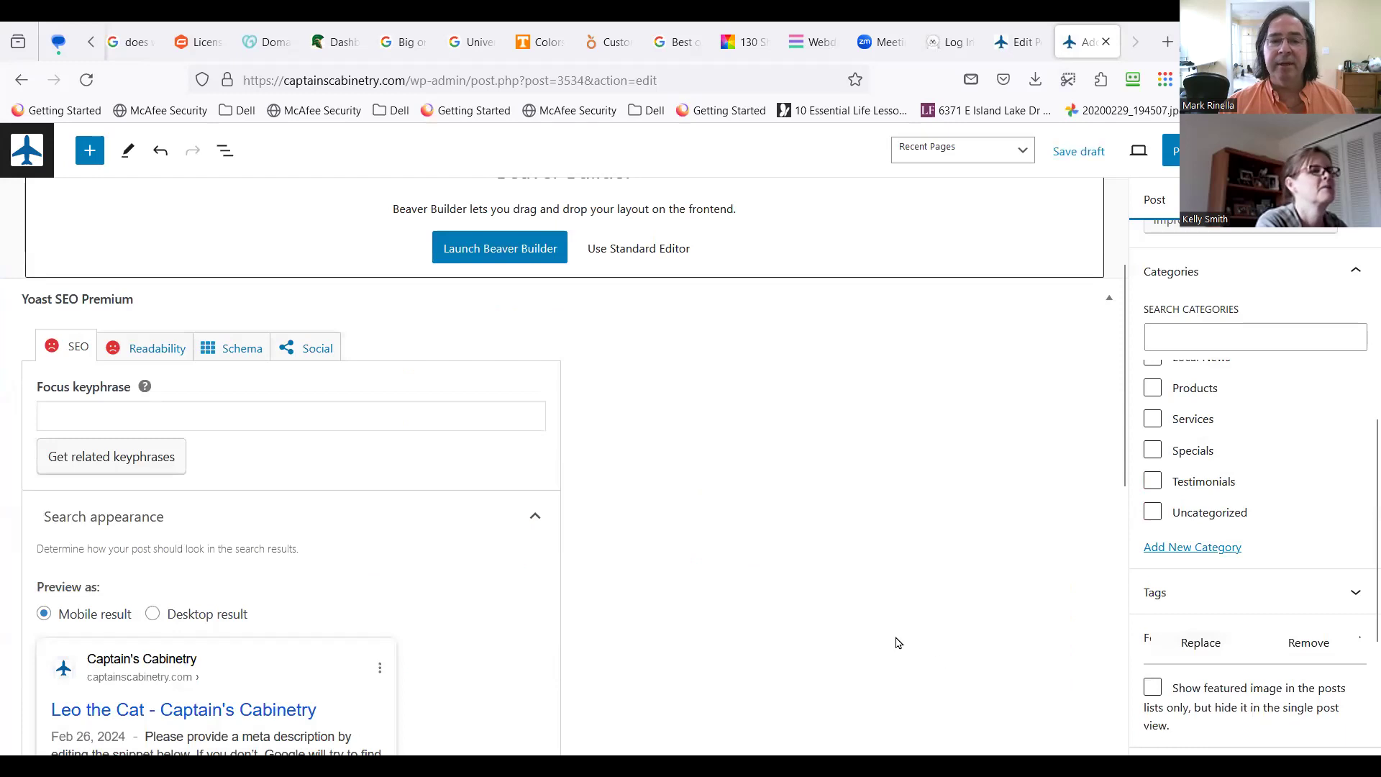
Step: Launch Beaver Builder for the post and choose to edit the content only, keeping the Themer layout
{"action": "scroll", "coordinate": [849, 625], "scroll_direction": "up", "scroll_amount": 3}
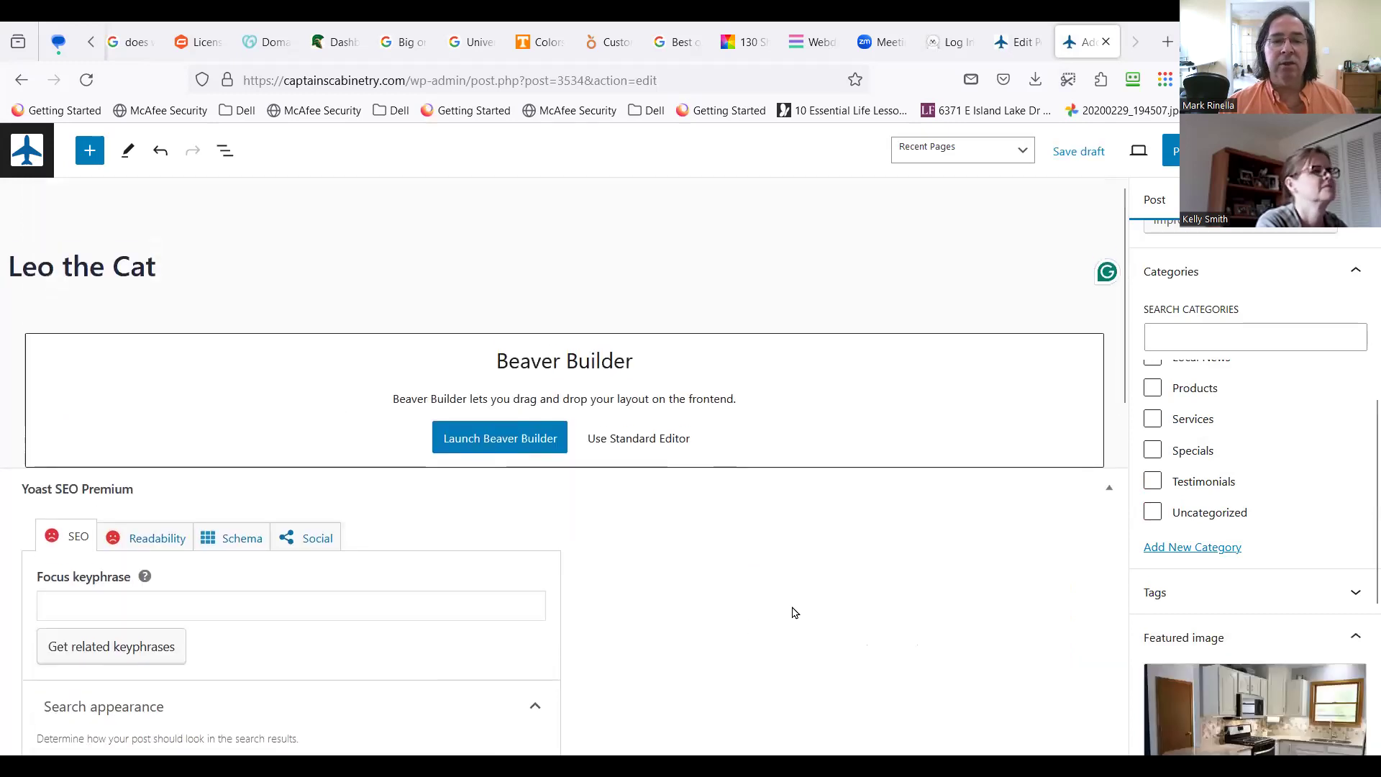
{"action": "left_click", "coordinate": [478, 447]}
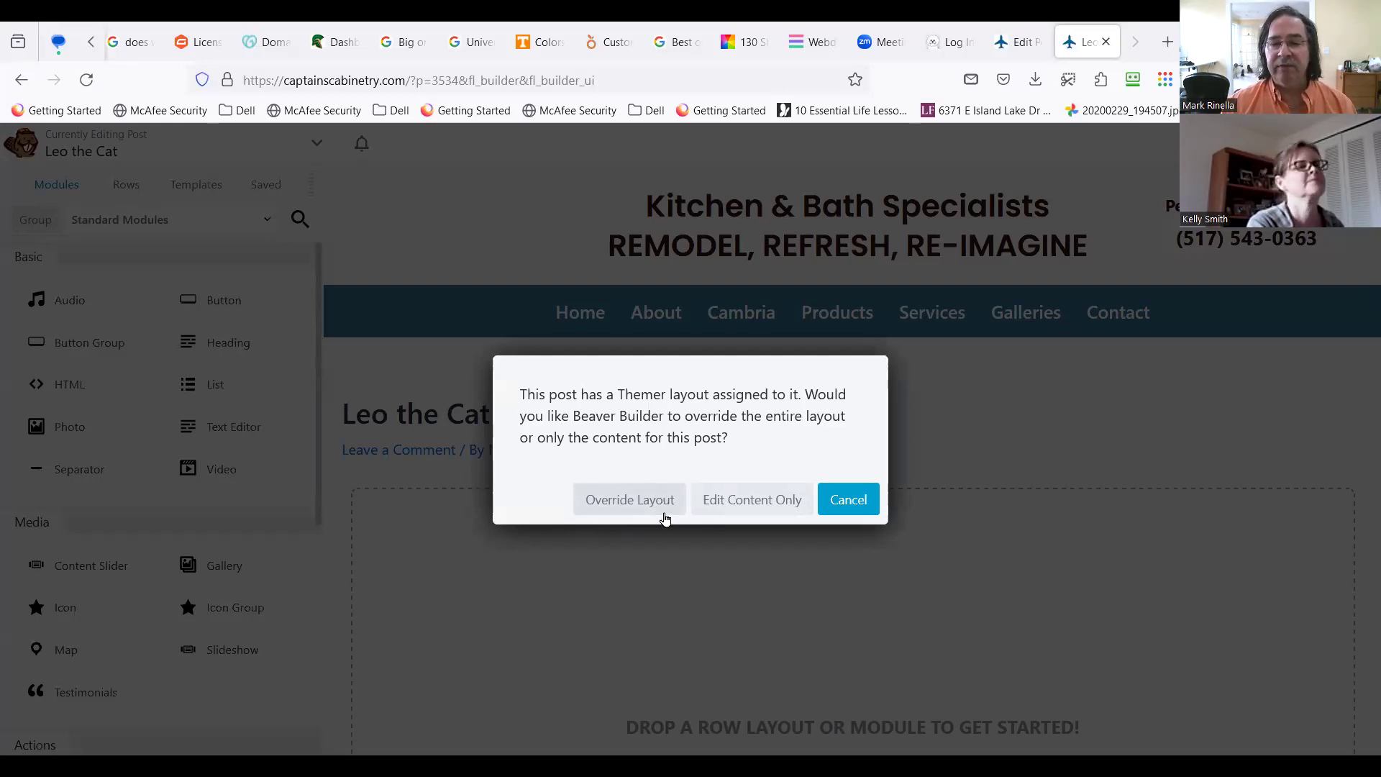
{"action": "left_click", "coordinate": [750, 511]}
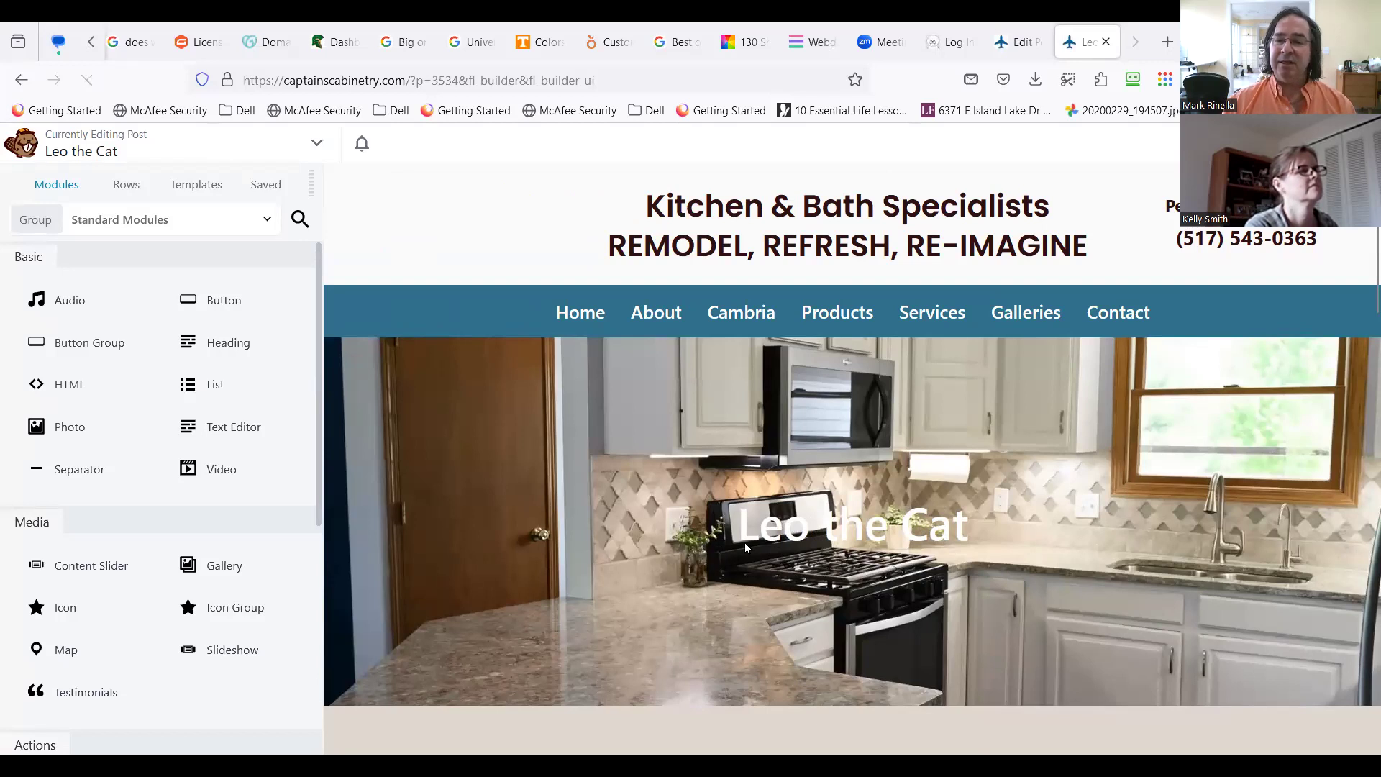
Step: Add a Heading module to the empty content area below the header image with the text "I Love Leo"
{"action": "scroll", "coordinate": [725, 593], "scroll_direction": "down", "scroll_amount": 2}
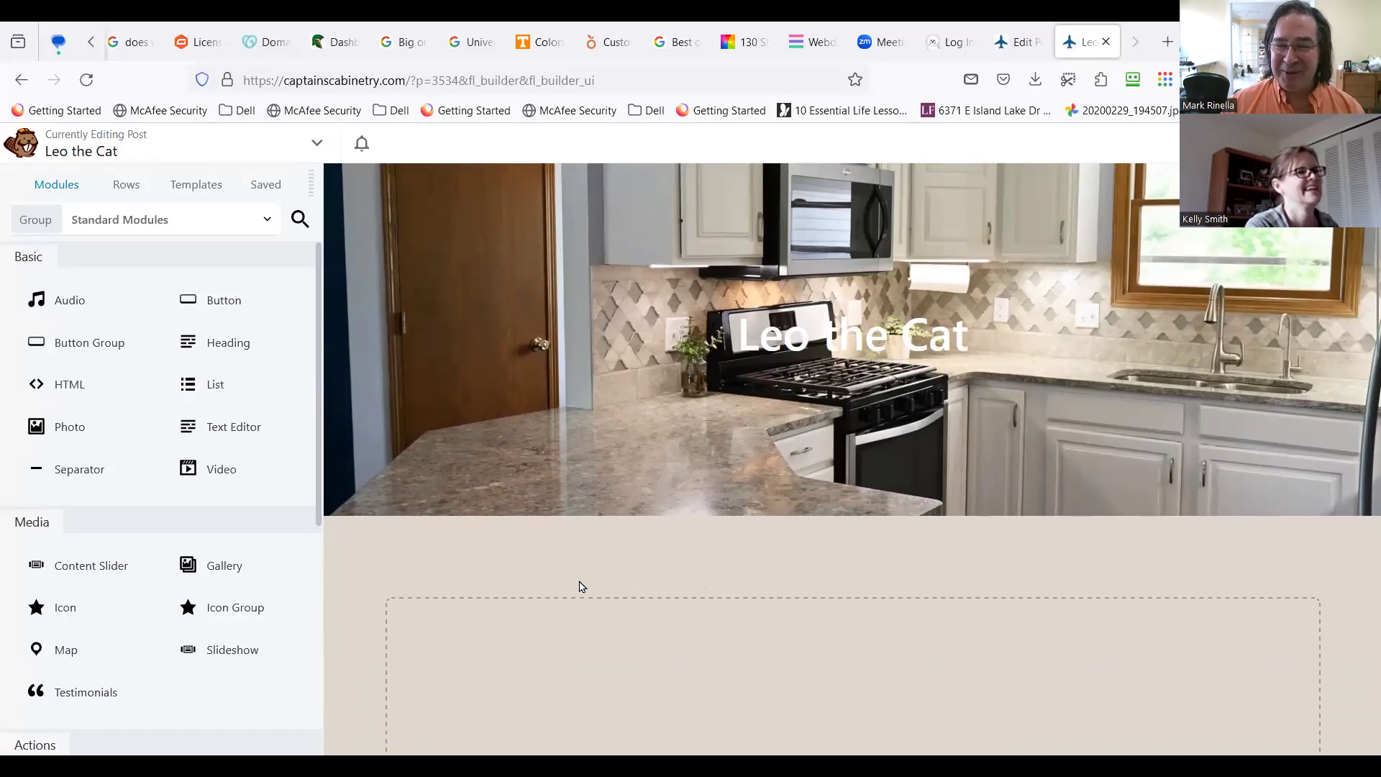
{"action": "scroll", "coordinate": [581, 587], "scroll_direction": "down", "scroll_amount": 4}
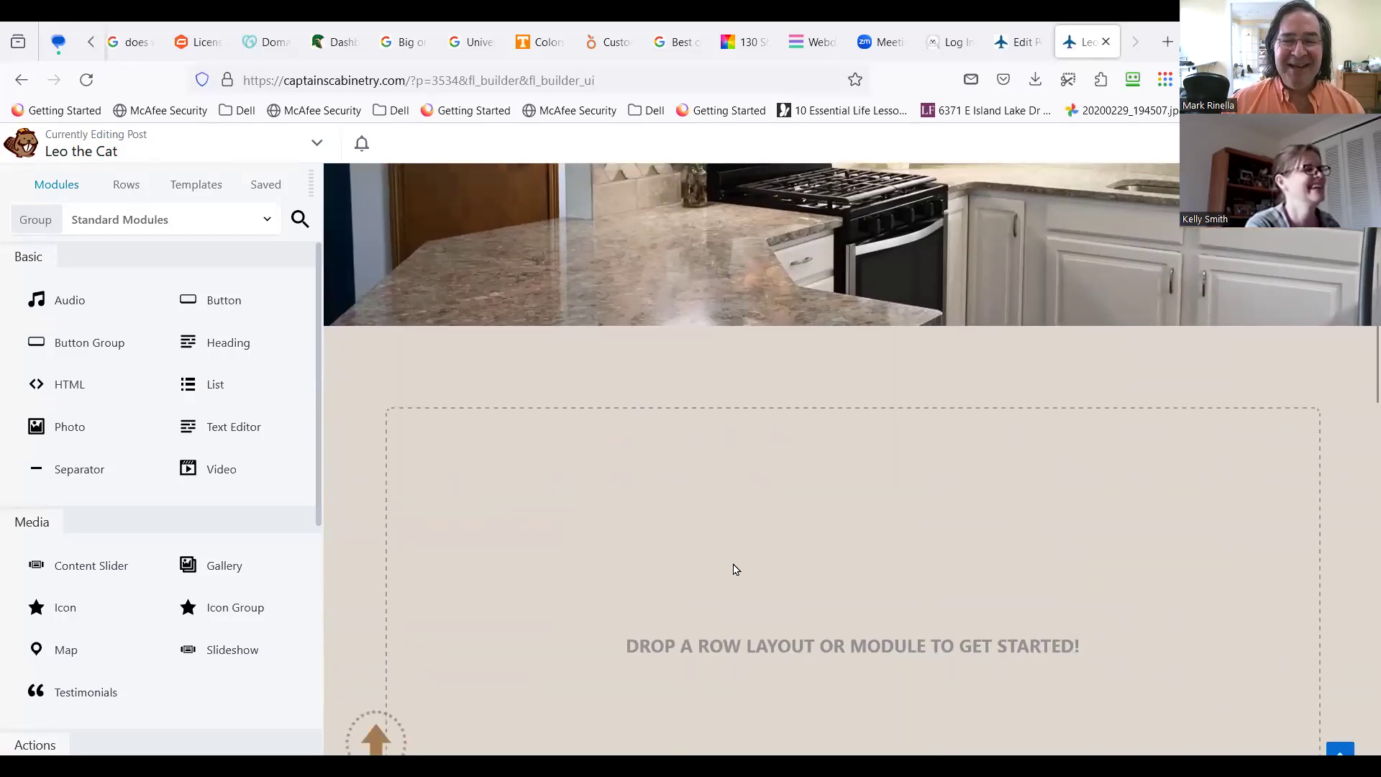
{"action": "scroll", "coordinate": [692, 344], "scroll_direction": "up", "scroll_amount": 4}
{"action": "scroll", "coordinate": [692, 343], "scroll_direction": "up", "scroll_amount": 4}
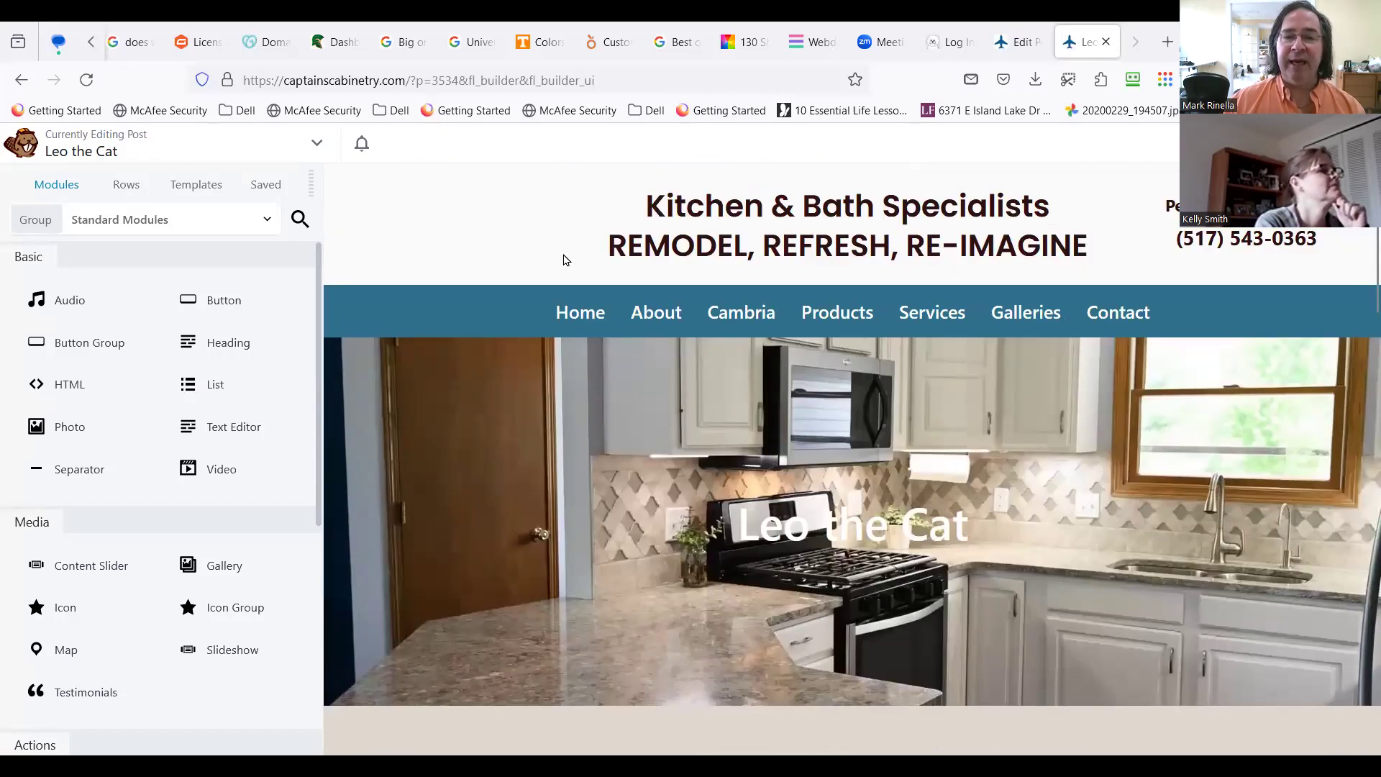
{"action": "scroll", "coordinate": [577, 410], "scroll_direction": "down", "scroll_amount": 15}
{"action": "scroll", "coordinate": [564, 417], "scroll_direction": "up", "scroll_amount": 7}
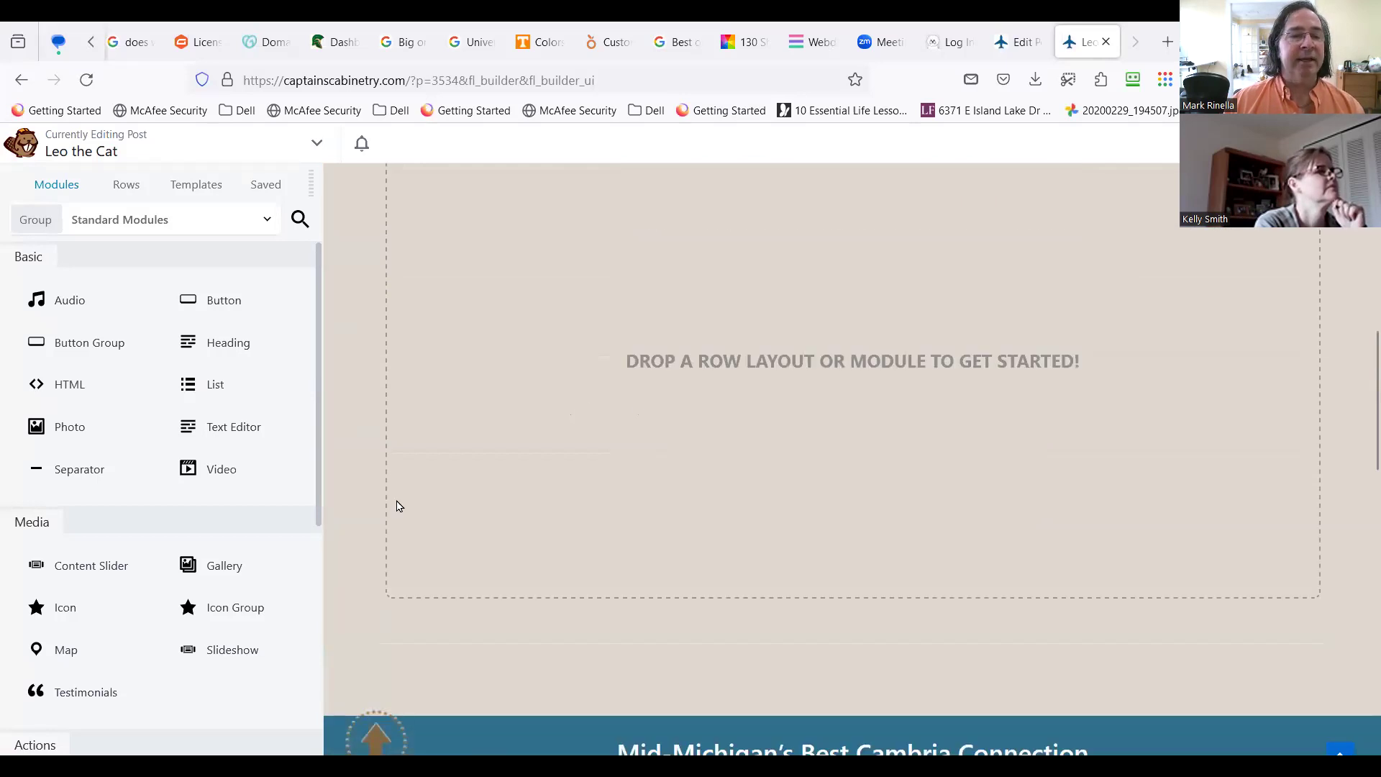
{"action": "left_click_drag", "start_coordinate": [226, 346], "coordinate": [617, 349]}
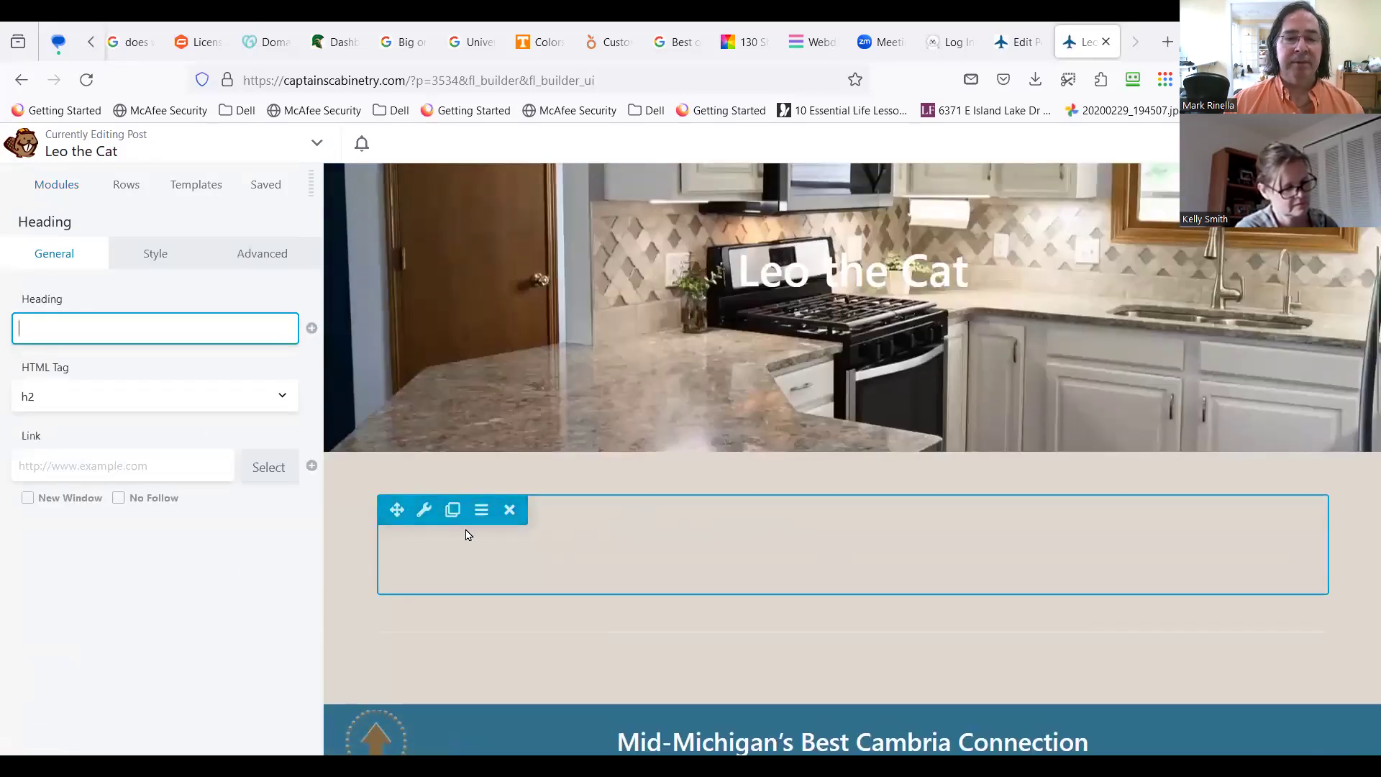
{"action": "left_click", "coordinate": [192, 327]}
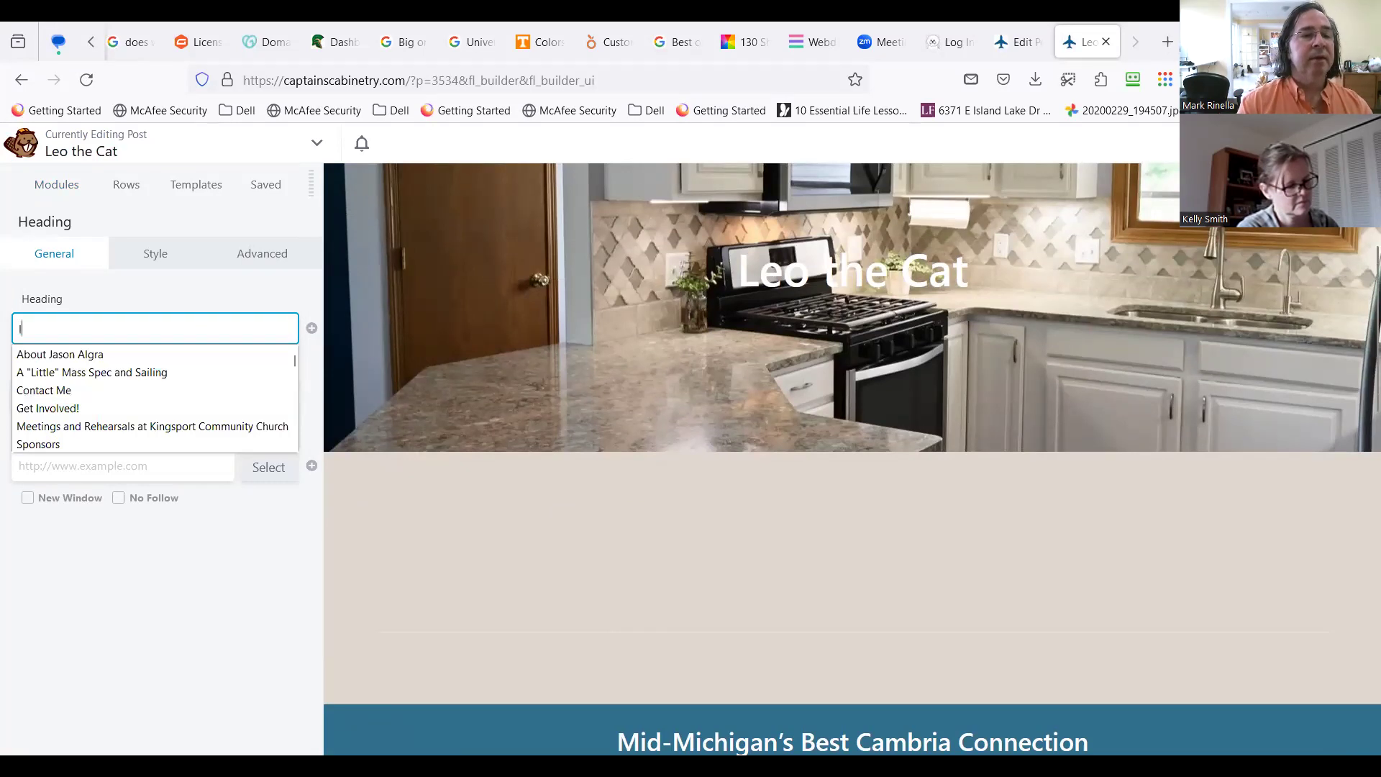
{"action": "type", "text": "I Love Leo"}
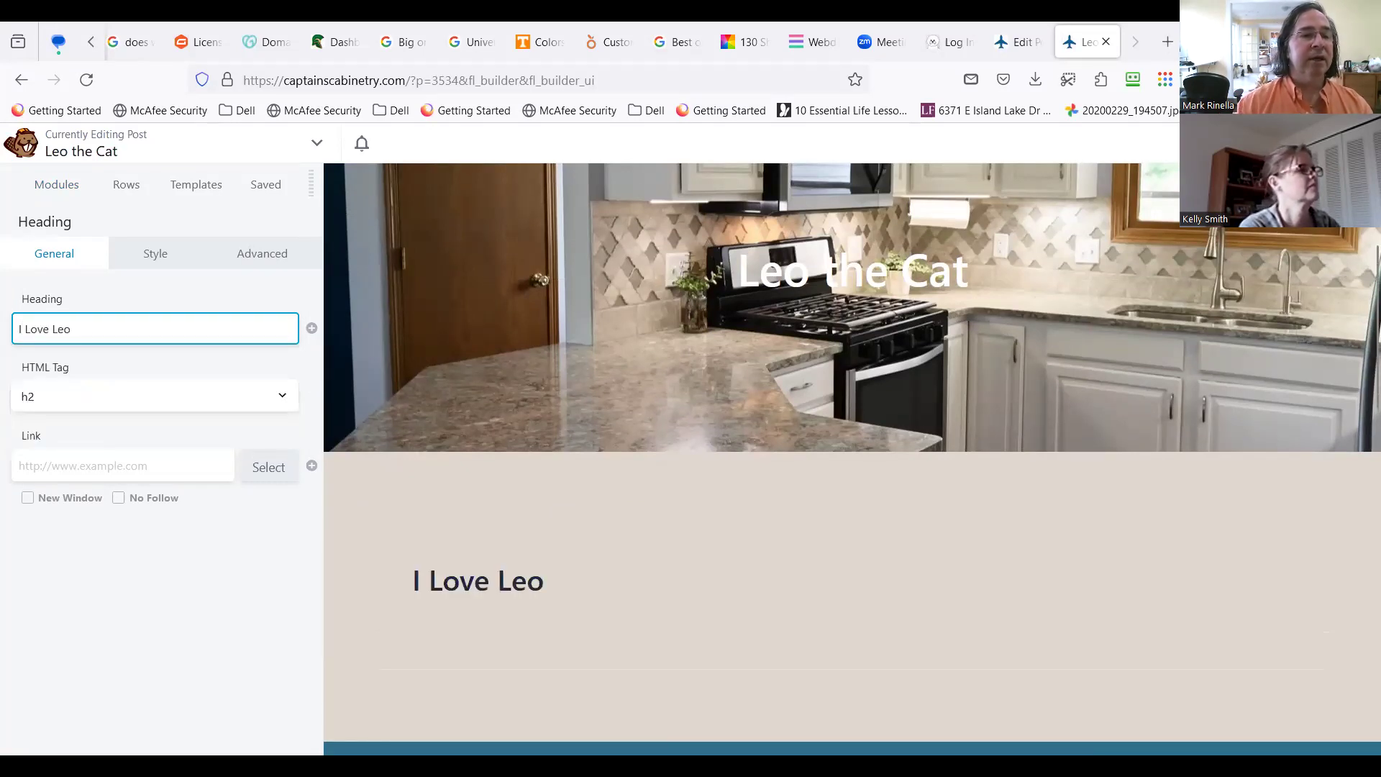
Step: Center-align the "I Love Leo" heading in its font style settings
{"action": "left_click", "coordinate": [155, 261]}
{"action": "left_click", "coordinate": [69, 397]}
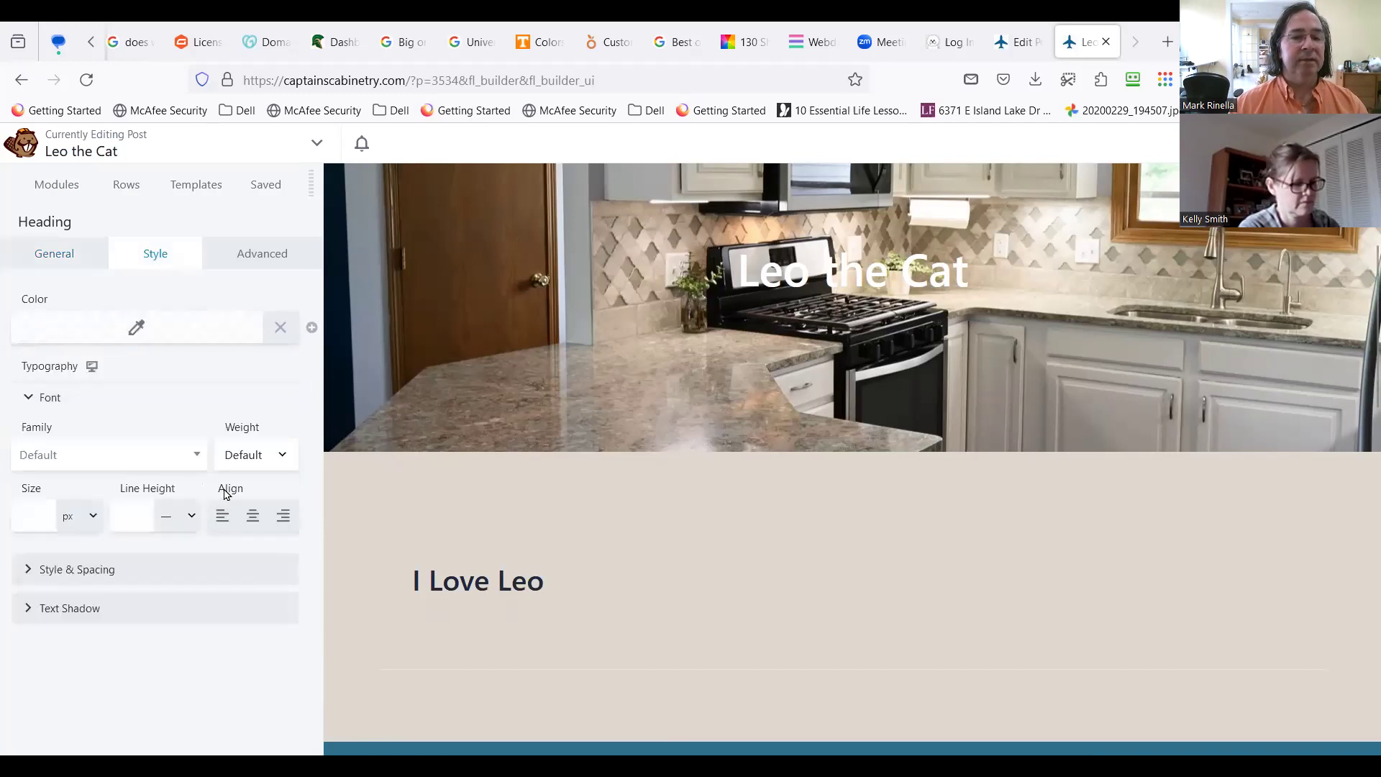
{"action": "left_click", "coordinate": [253, 515]}
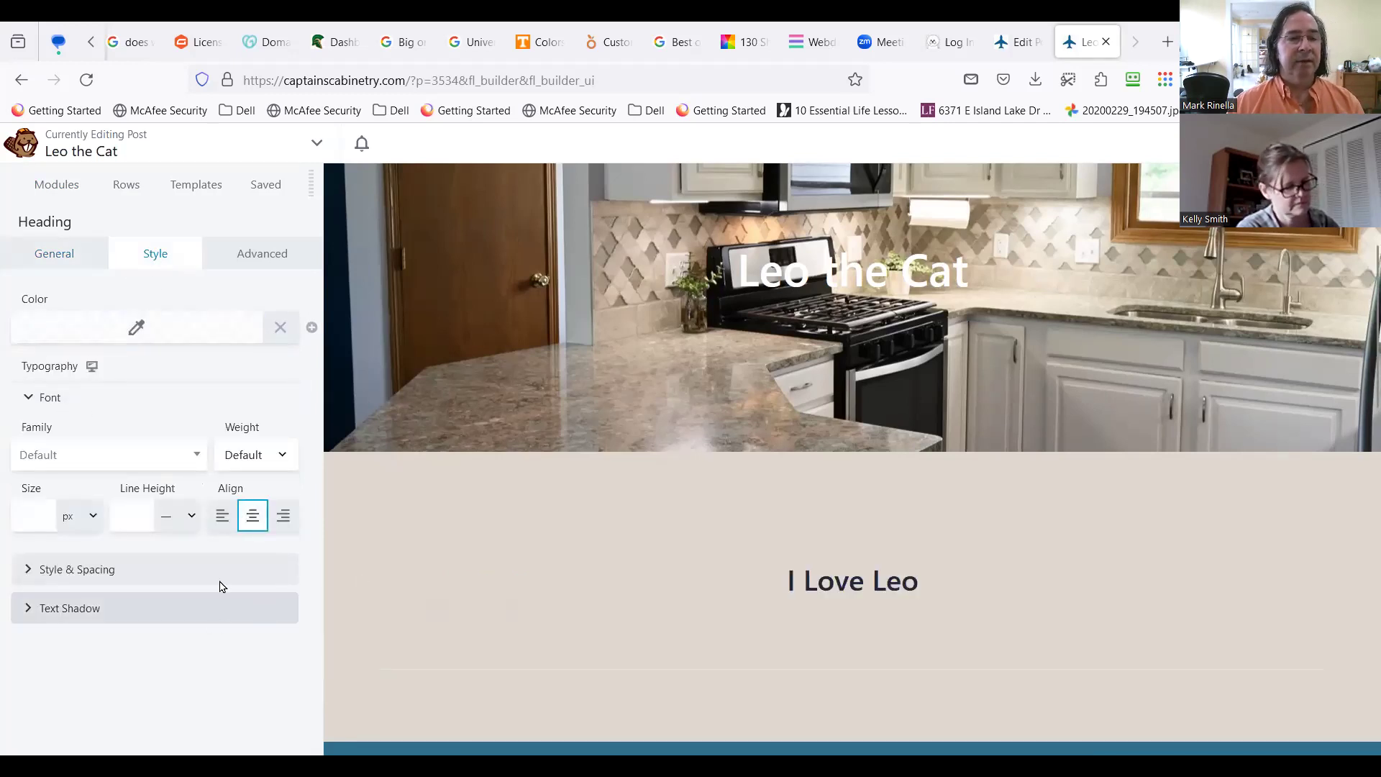
Step: Add a Text Editor module below the heading containing "Text" and, after a blank line, "More Text"
{"action": "left_click", "coordinate": [50, 184]}
{"action": "left_click_drag", "start_coordinate": [189, 431], "coordinate": [811, 679]}
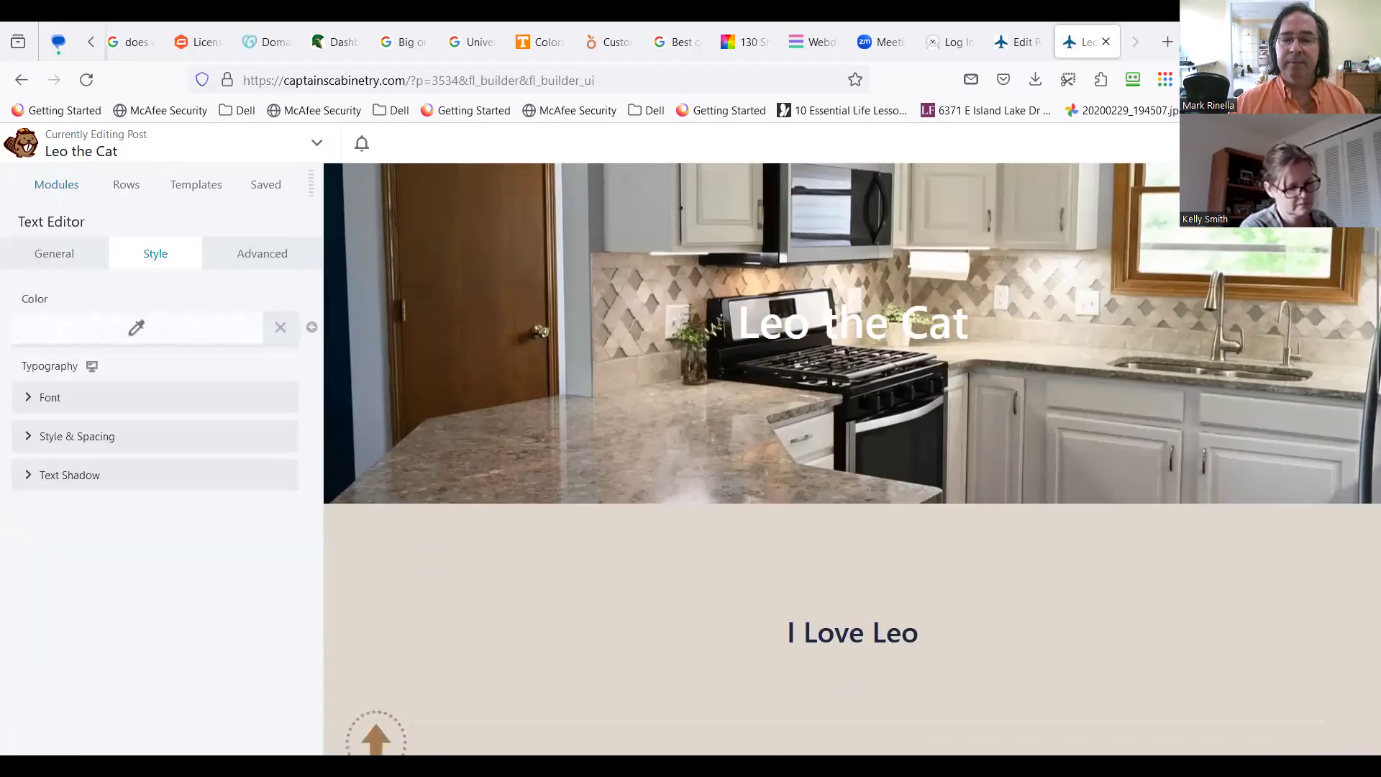
{"action": "left_click", "coordinate": [56, 248]}
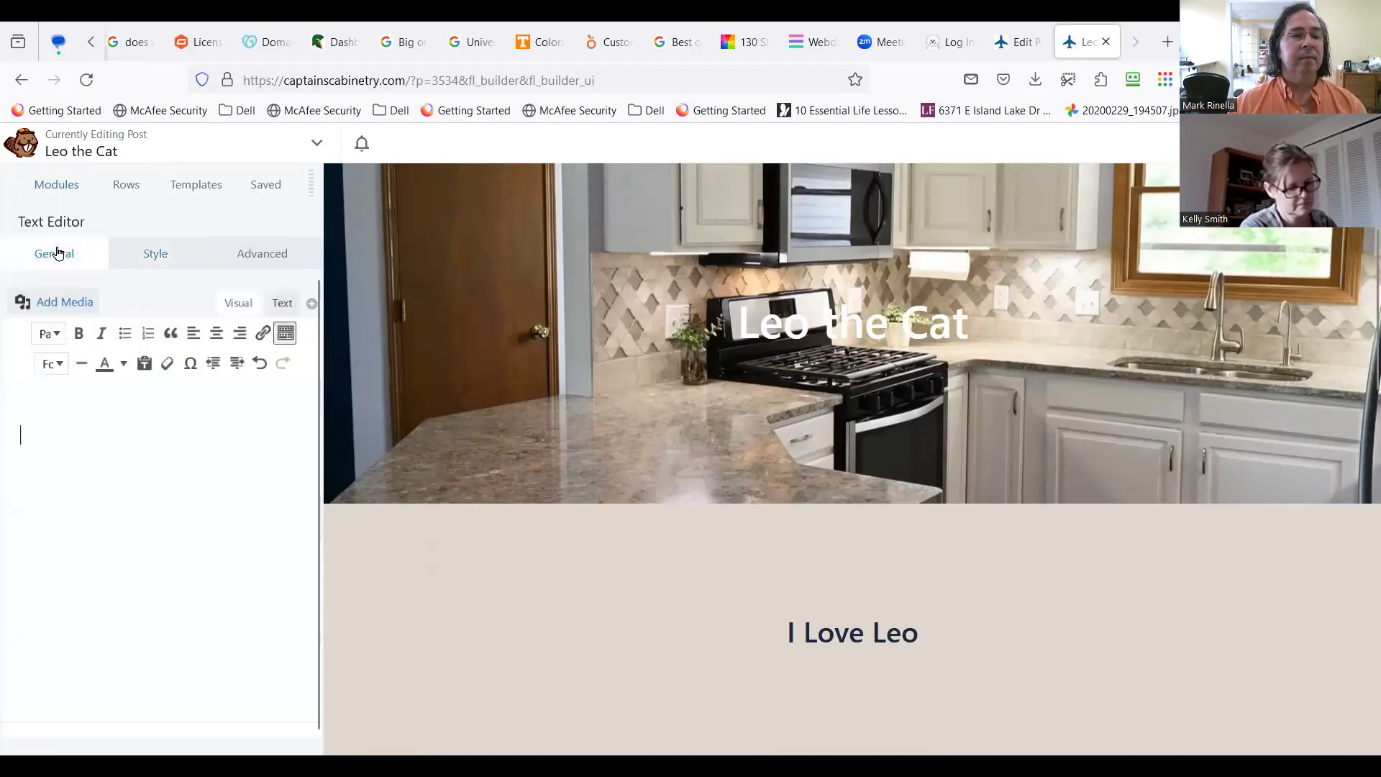
{"action": "type", "text": "Tes"}
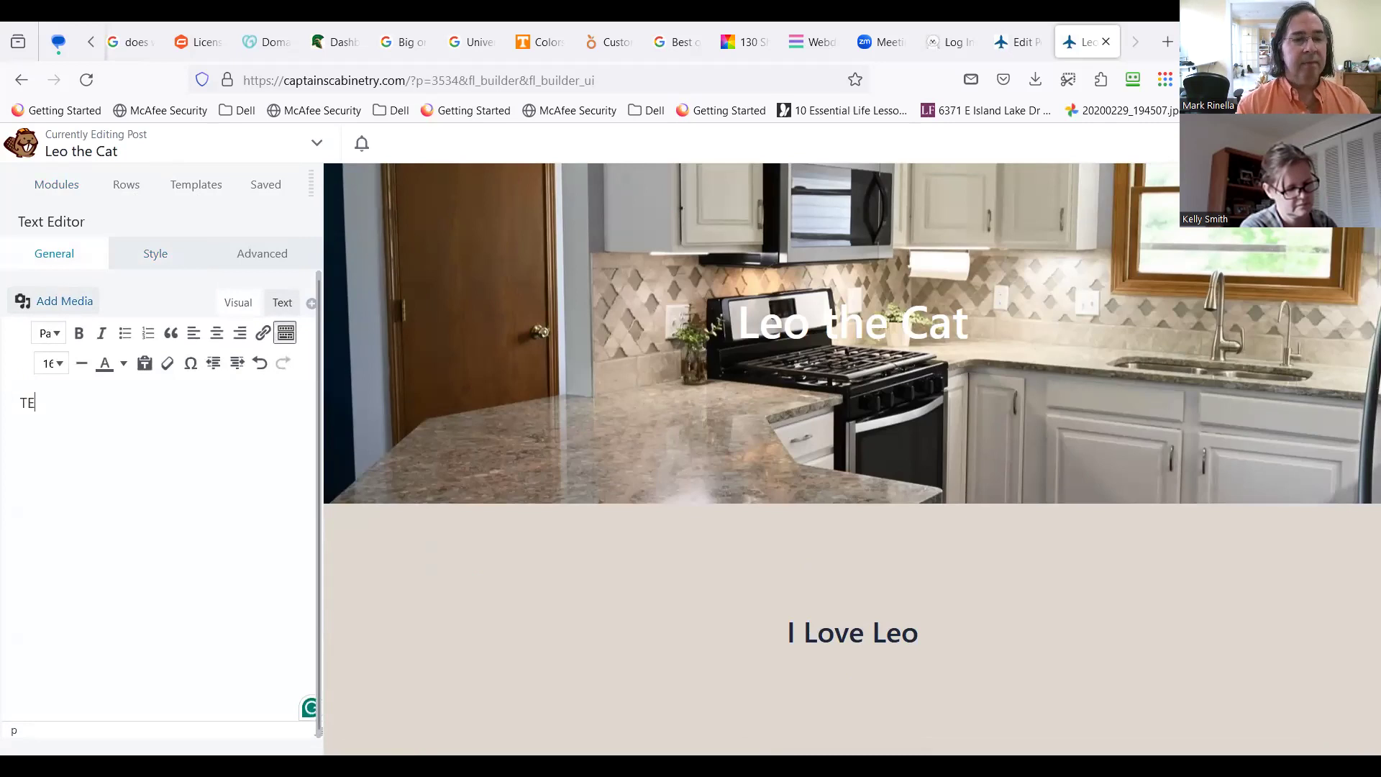
{"action": "type", "text": "t"}
{"action": "key", "text": "BackSpace"}
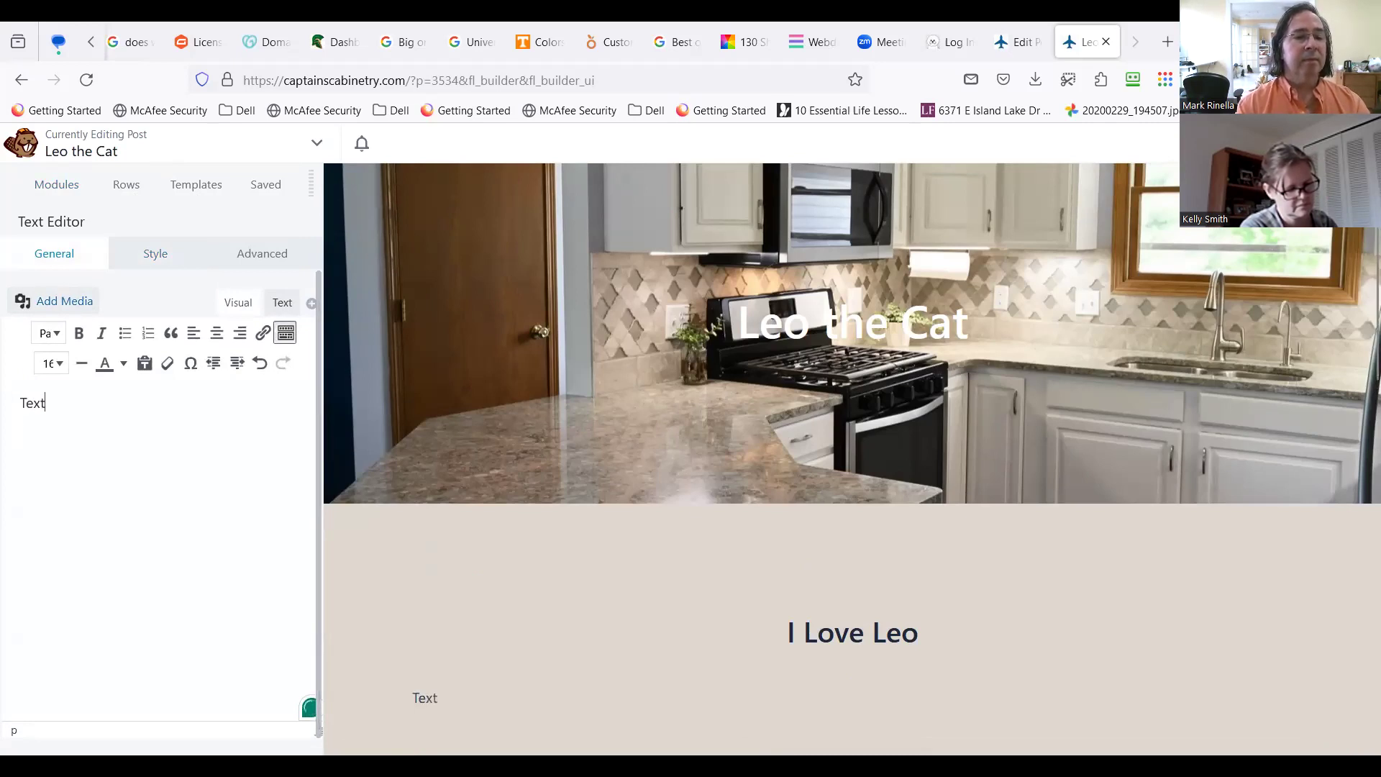
{"action": "type", "text": "e Text"}
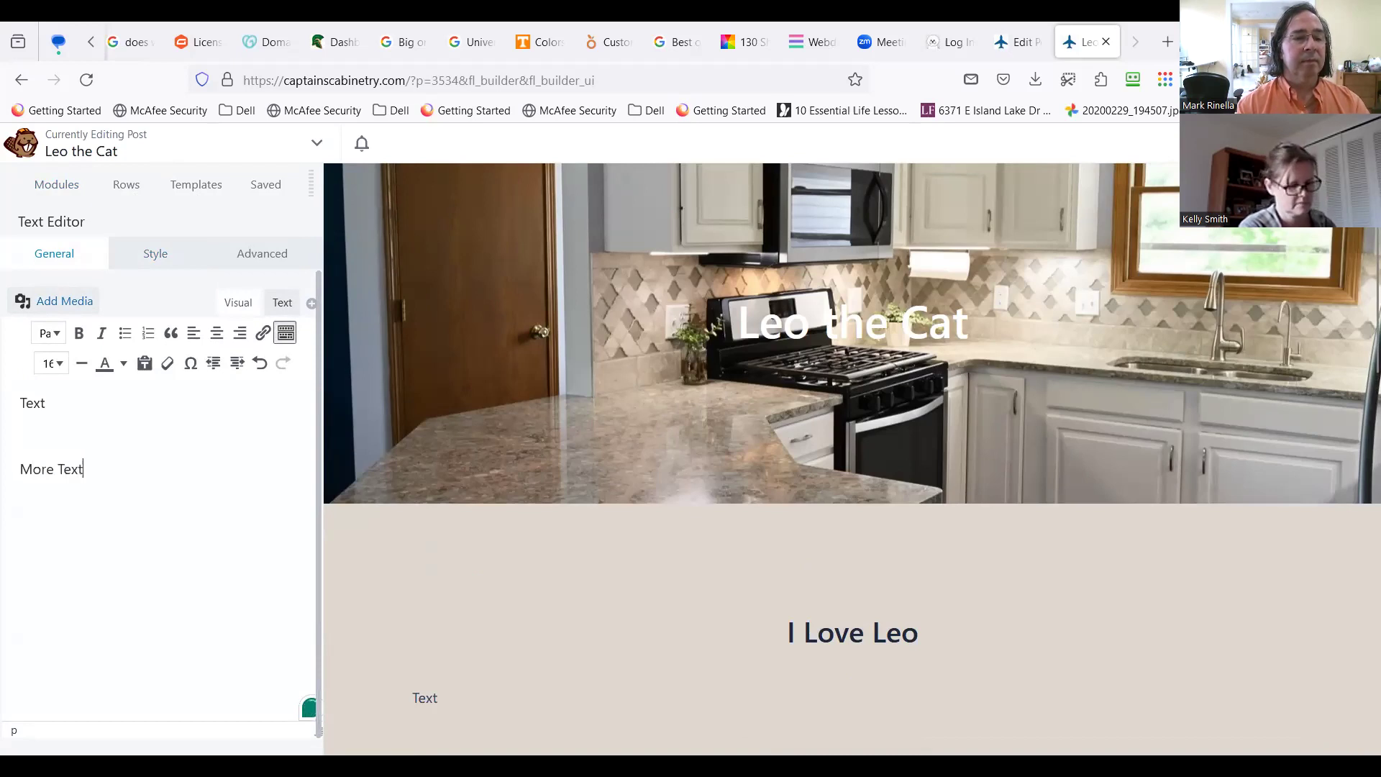
Step: Copy all the text in the Text Editor module and paste it several times to lengthen the content
{"action": "key", "text": "ctrl+a"}
{"action": "key", "text": "ctrl+c"}
{"action": "key", "text": "ctrl+v"}
{"action": "key", "text": "ctrl+v"}
{"action": "key", "text": "ctrl+v"}
{"action": "key", "text": "ctrl+v"}
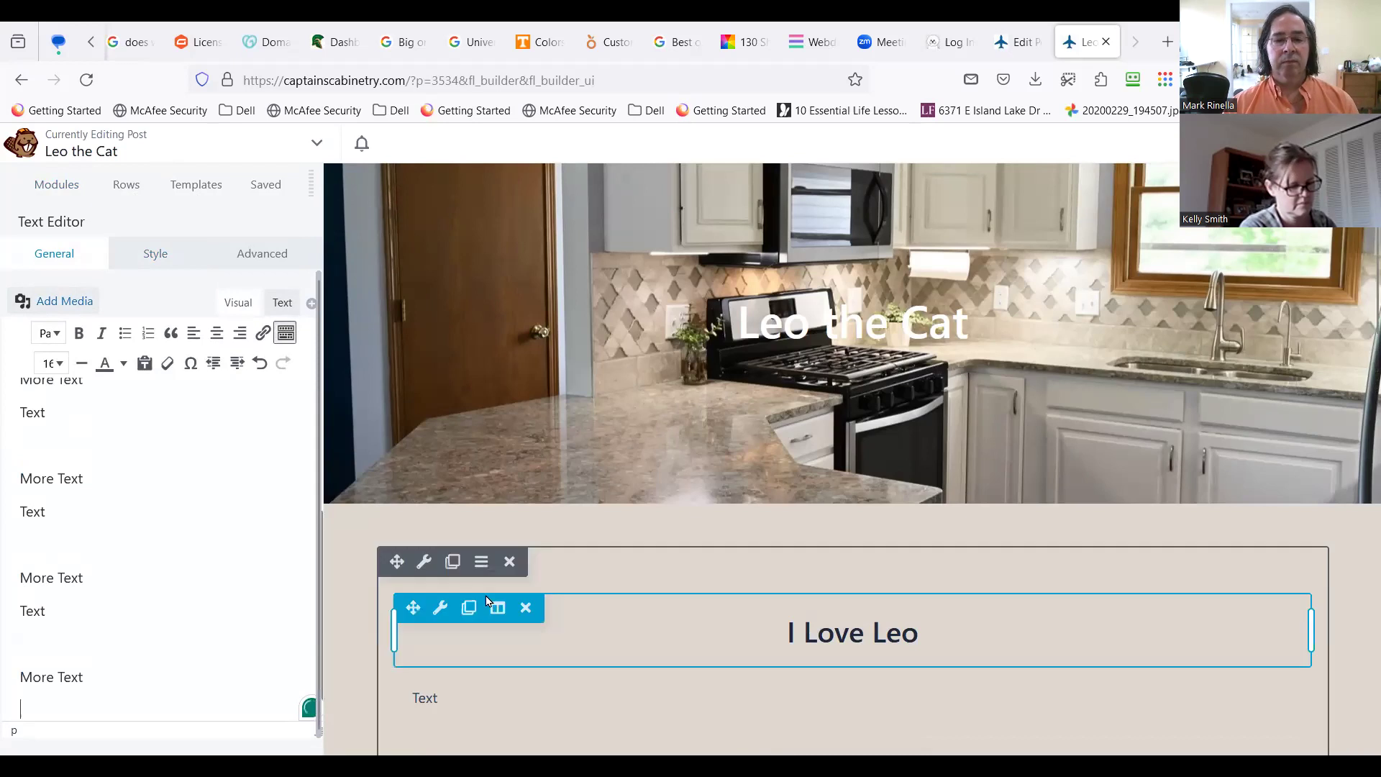
Step: Review the post layout from the featured-image header and title down through the heading and repeated body text
{"action": "scroll", "coordinate": [487, 601], "scroll_direction": "down", "scroll_amount": 3}
{"action": "scroll", "coordinate": [487, 601], "scroll_direction": "down", "scroll_amount": 3}
{"action": "scroll", "coordinate": [484, 601], "scroll_direction": "up", "scroll_amount": 3}
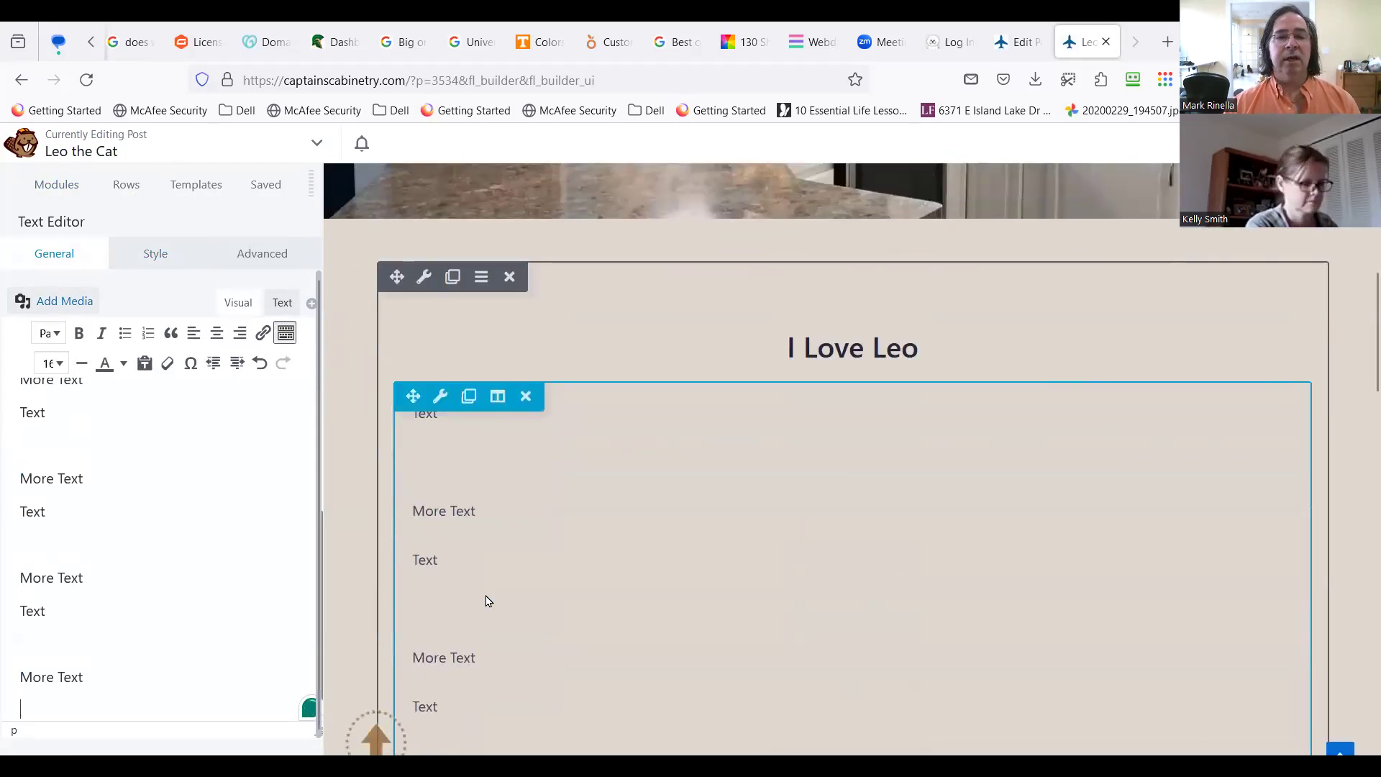
{"action": "scroll", "coordinate": [650, 512], "scroll_direction": "up", "scroll_amount": 1}
{"action": "scroll", "coordinate": [633, 528], "scroll_direction": "down", "scroll_amount": 1}
{"action": "scroll", "coordinate": [579, 554], "scroll_direction": "down", "scroll_amount": 1}
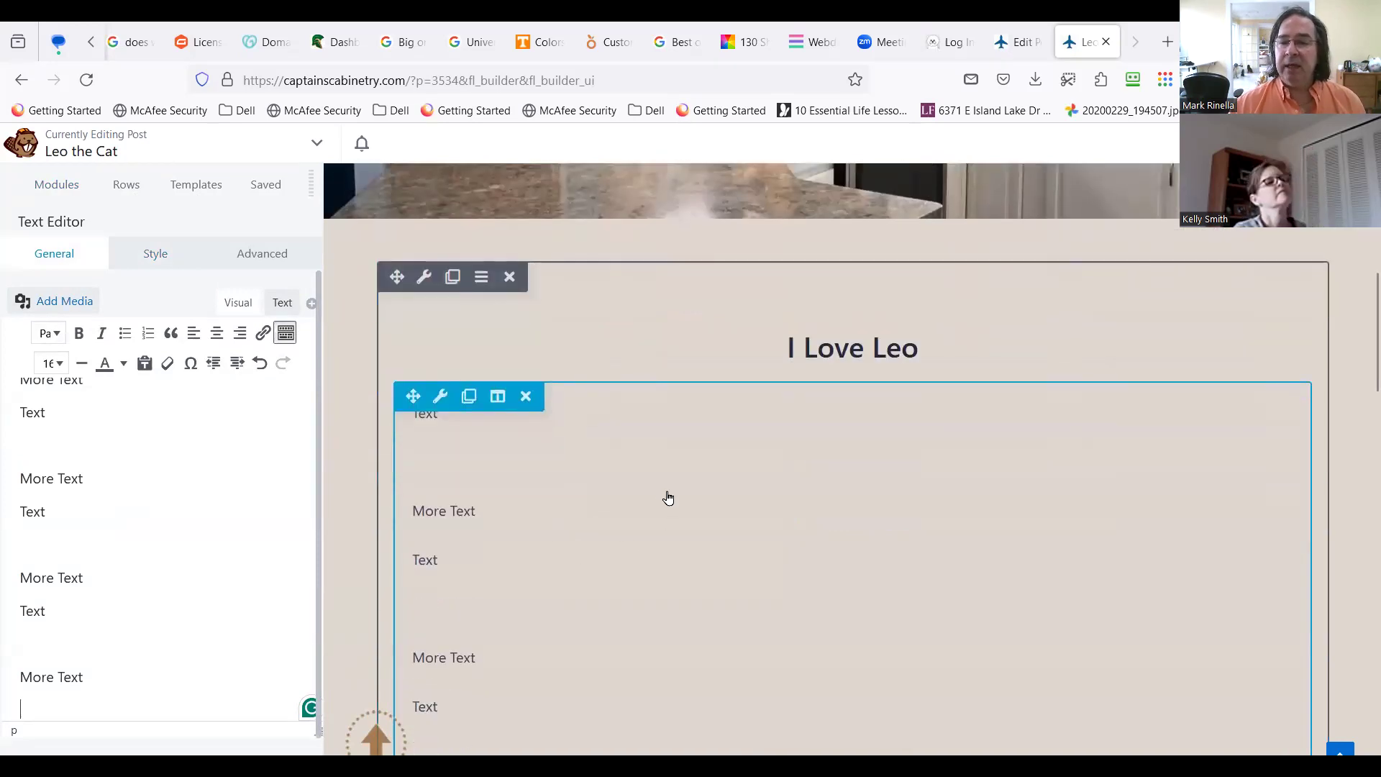
{"action": "scroll", "coordinate": [676, 504], "scroll_direction": "down", "scroll_amount": 3}
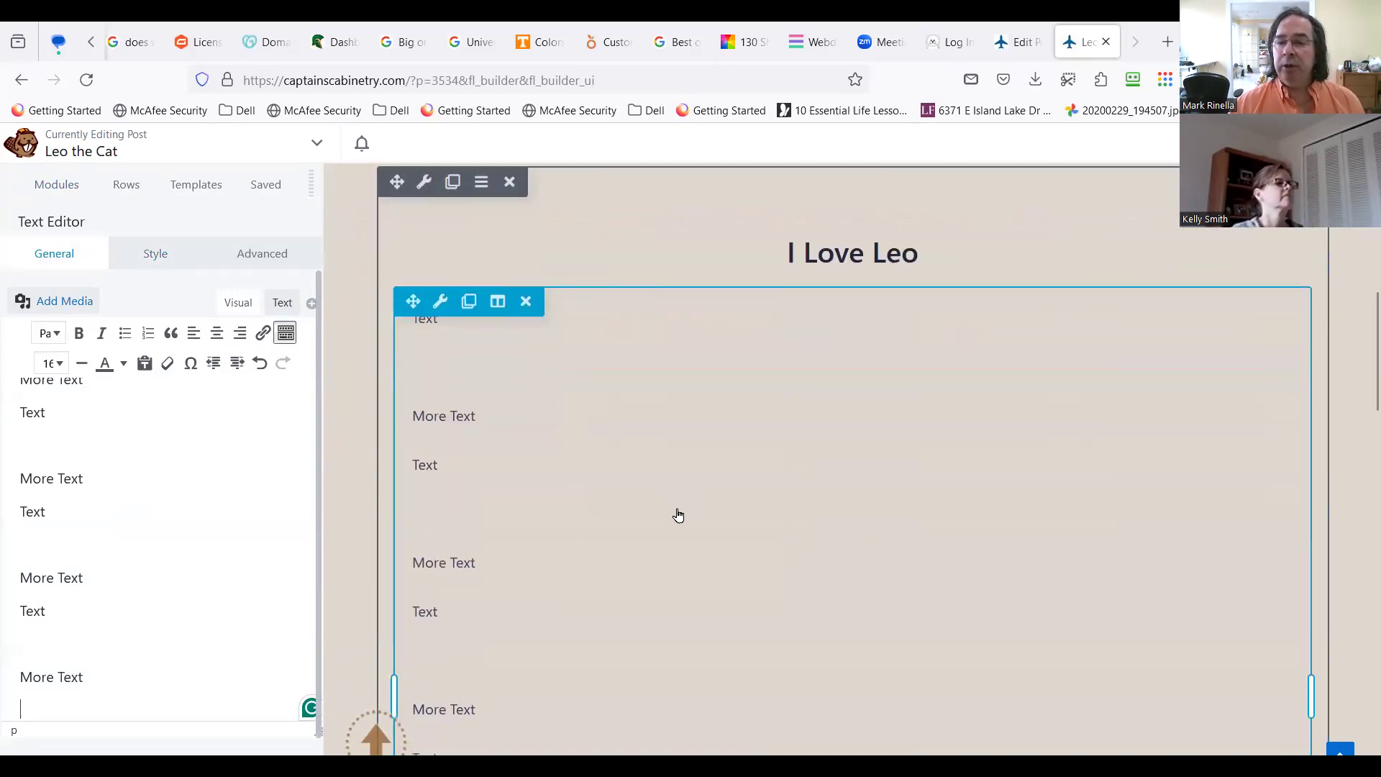
{"action": "scroll", "coordinate": [626, 466], "scroll_direction": "down", "scroll_amount": 3}
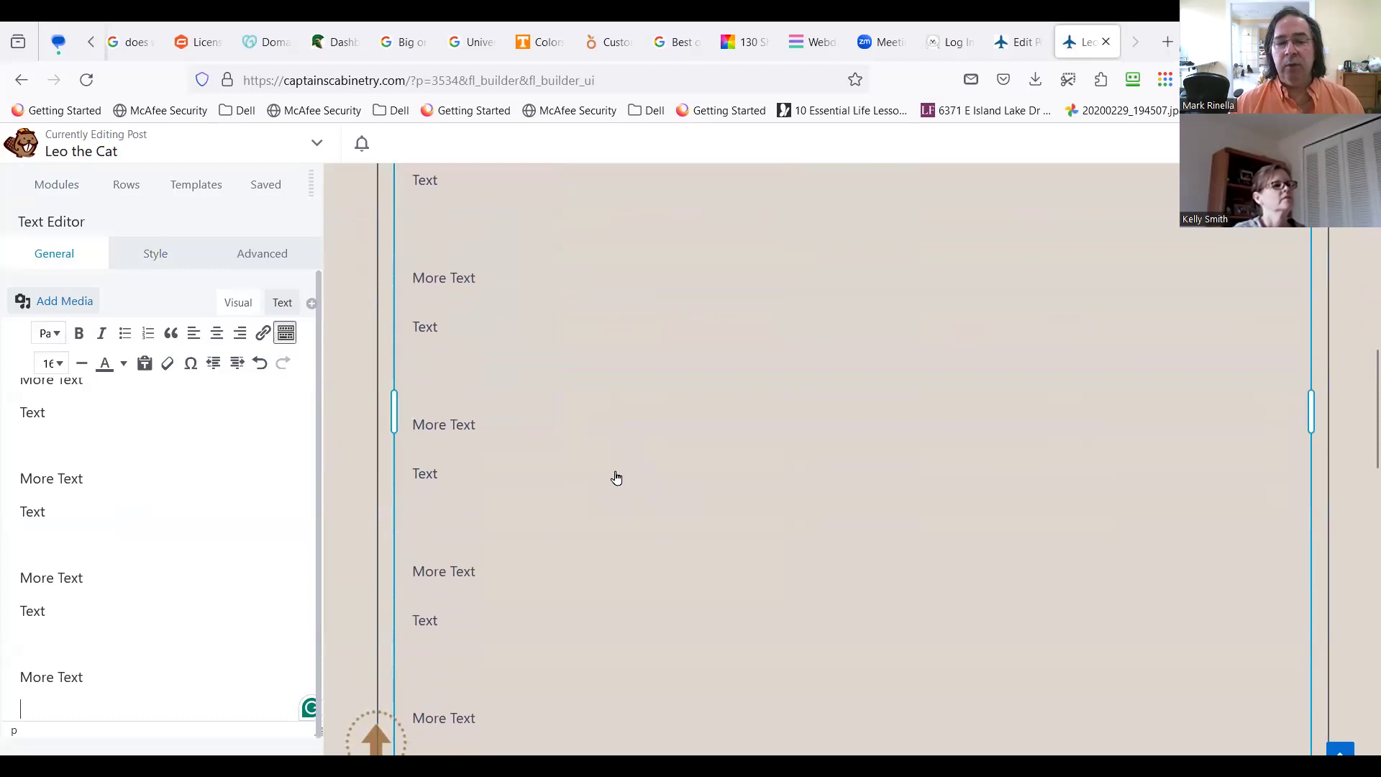
{"action": "scroll", "coordinate": [611, 490], "scroll_direction": "up", "scroll_amount": 3}
{"action": "scroll", "coordinate": [608, 486], "scroll_direction": "up", "scroll_amount": 3}
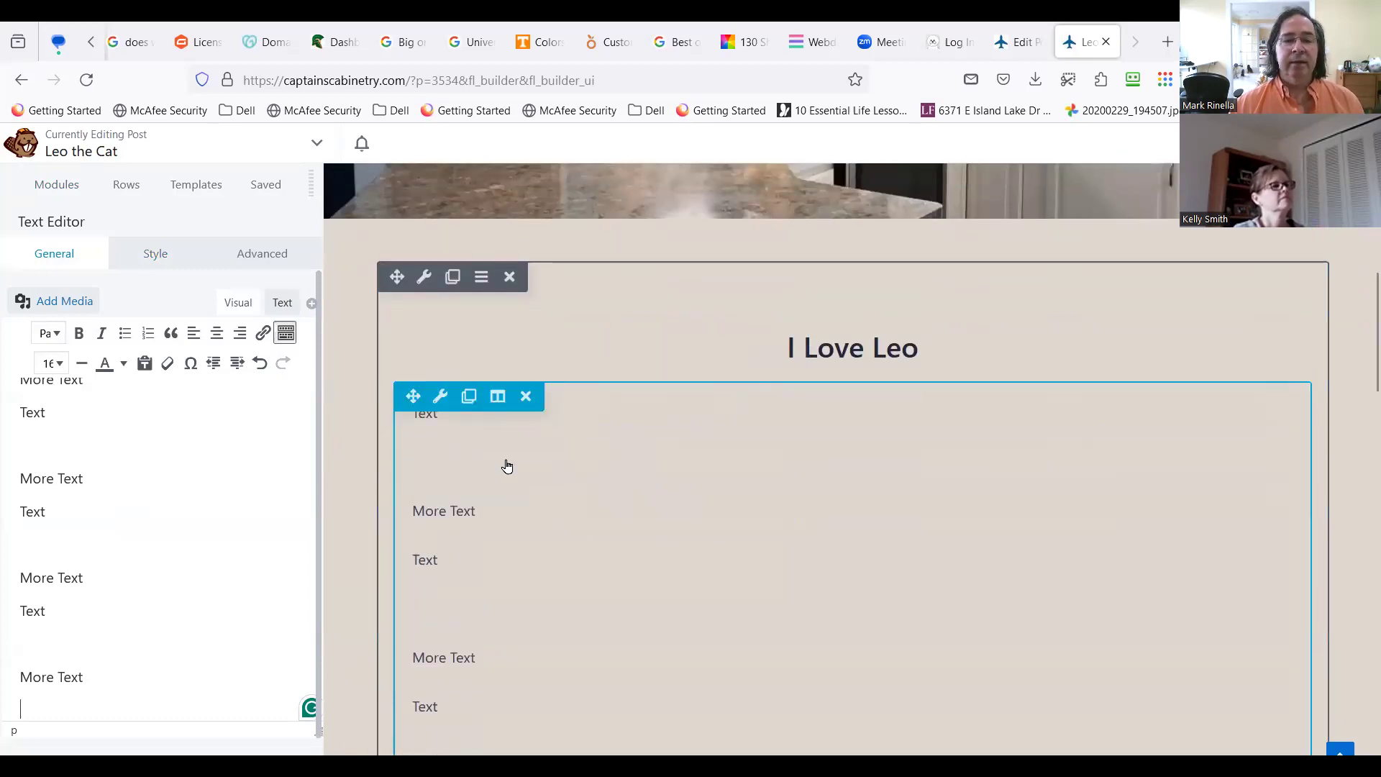
{"action": "scroll", "coordinate": [564, 401], "scroll_direction": "up", "scroll_amount": 3}
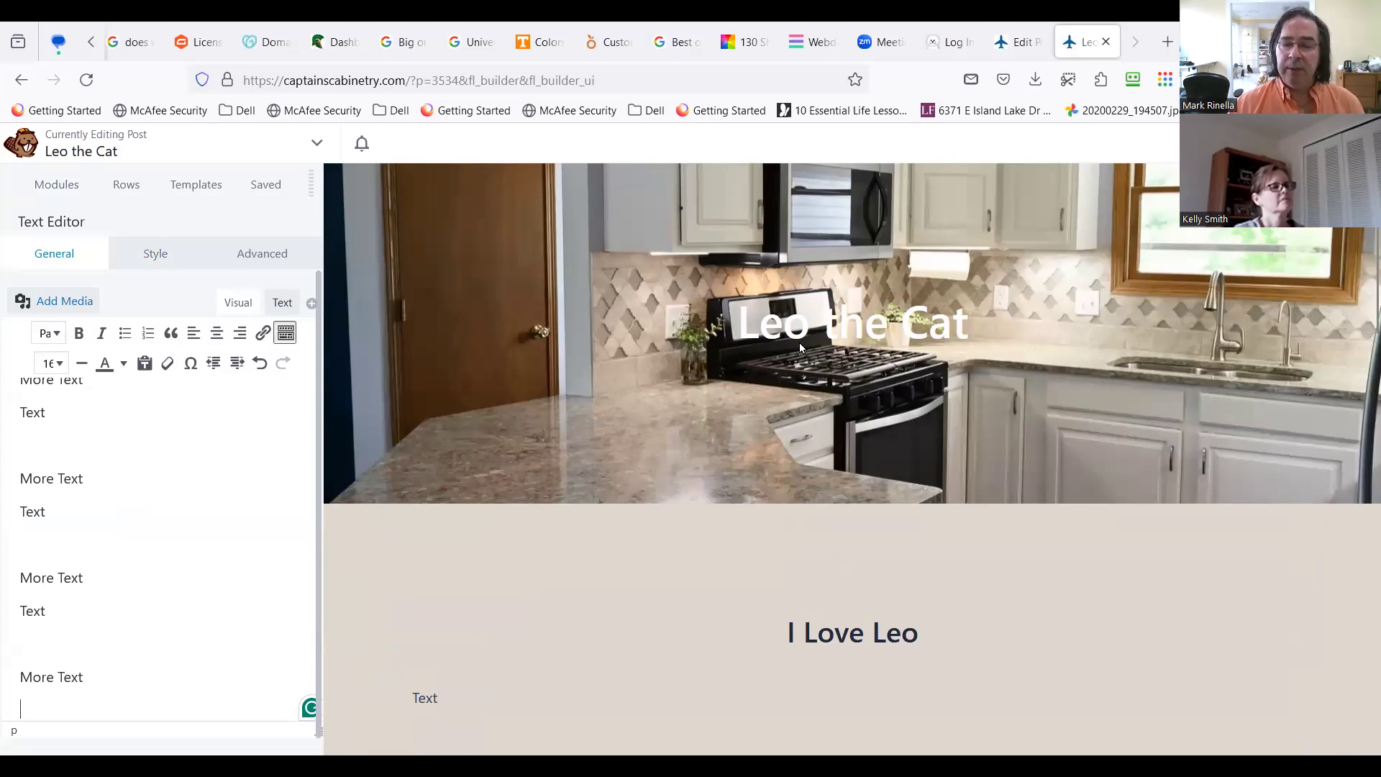
{"action": "scroll", "coordinate": [792, 575], "scroll_direction": "down", "scroll_amount": 4}
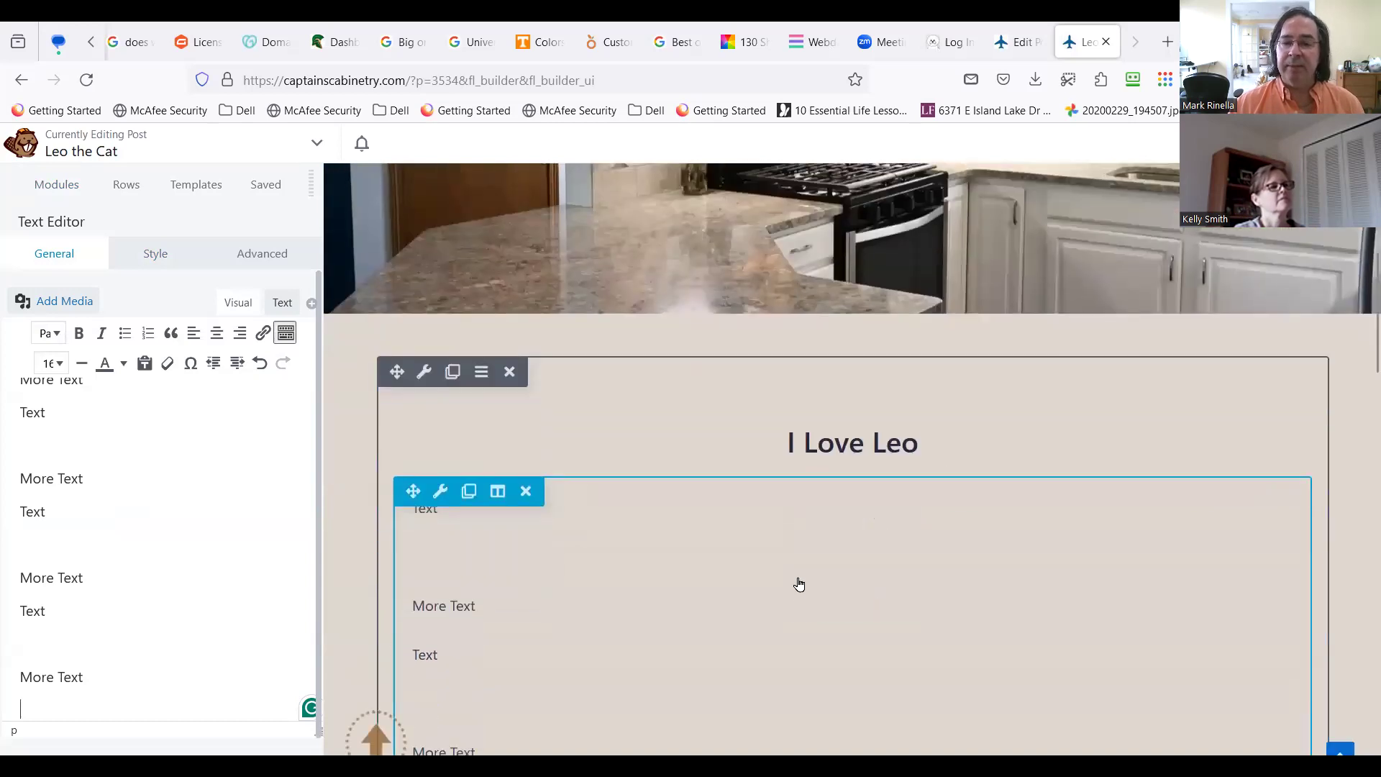
{"action": "scroll", "coordinate": [791, 577], "scroll_direction": "down", "scroll_amount": 5}
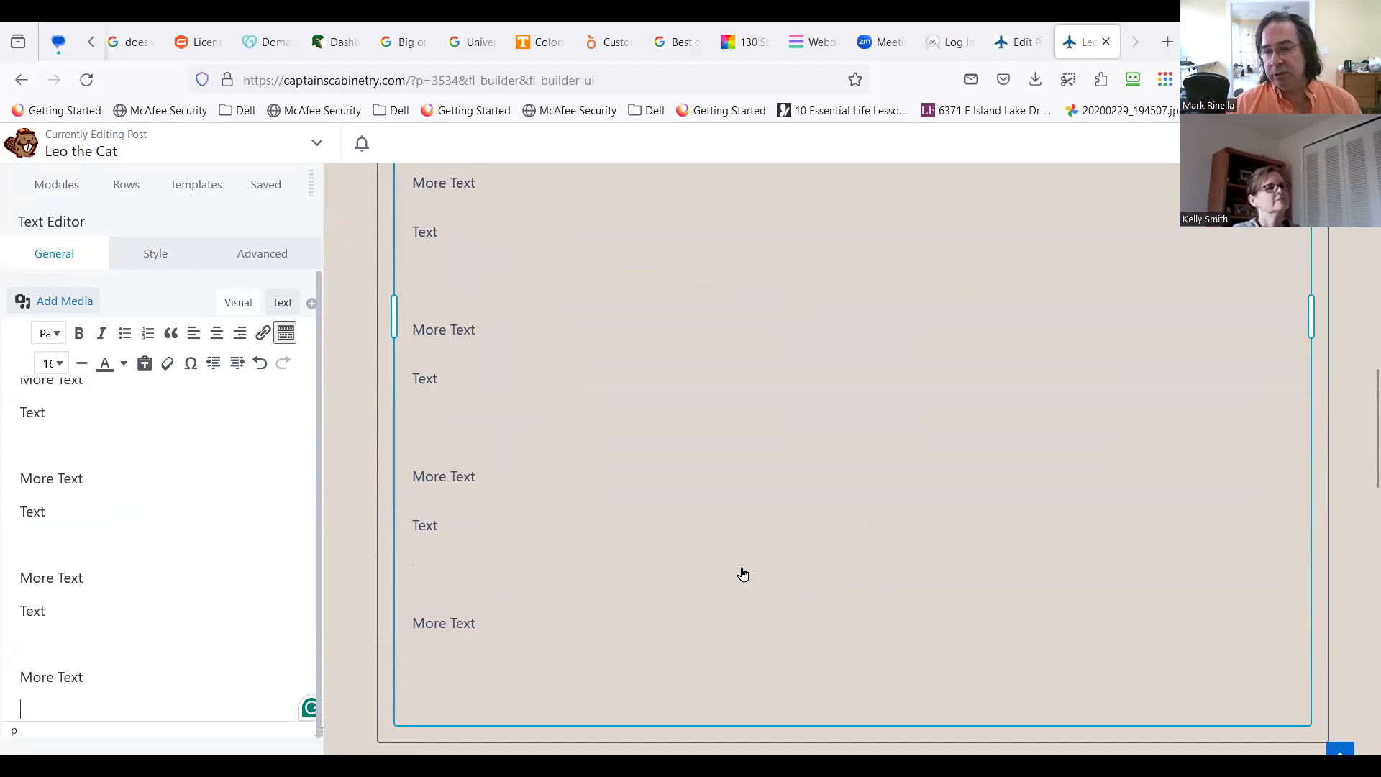
{"action": "scroll", "coordinate": [745, 561], "scroll_direction": "up", "scroll_amount": 2}
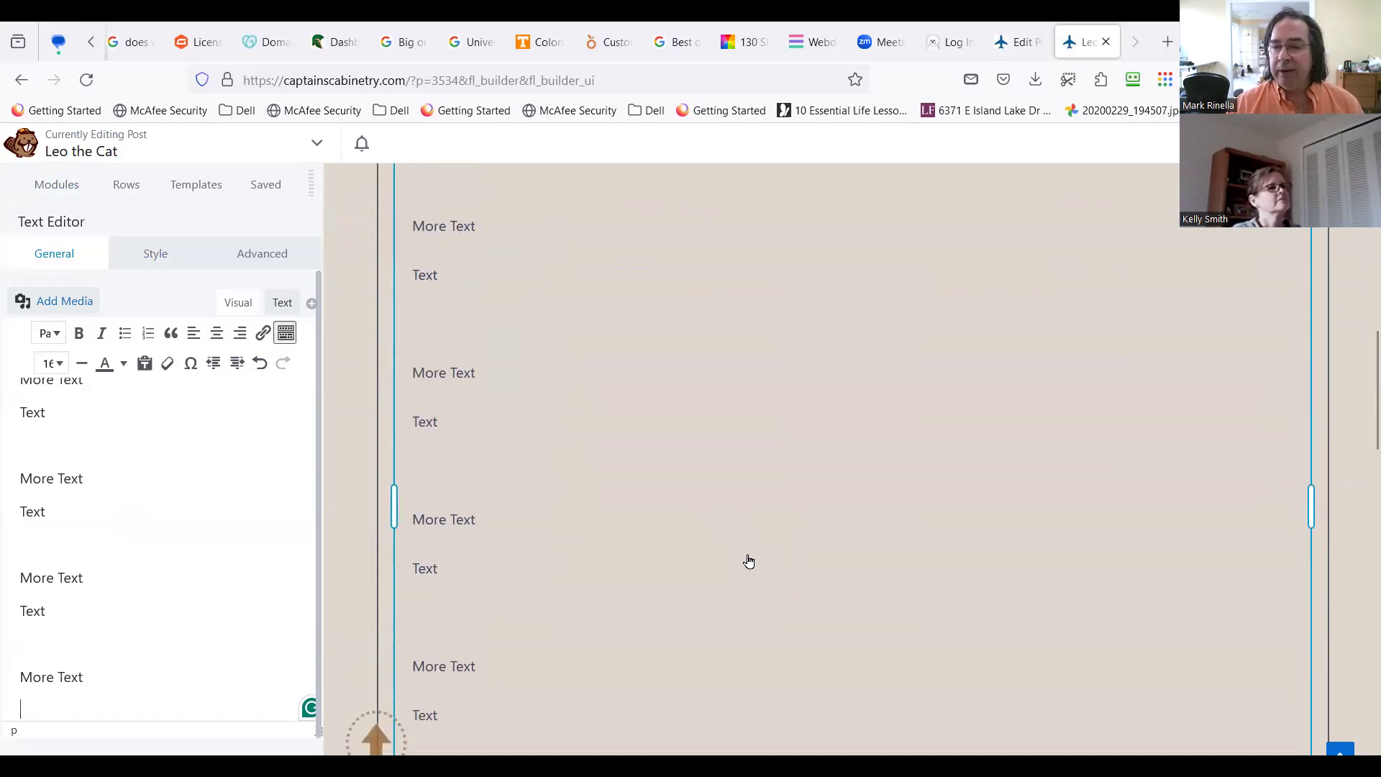
{"action": "scroll", "coordinate": [747, 554], "scroll_direction": "up", "scroll_amount": 7}
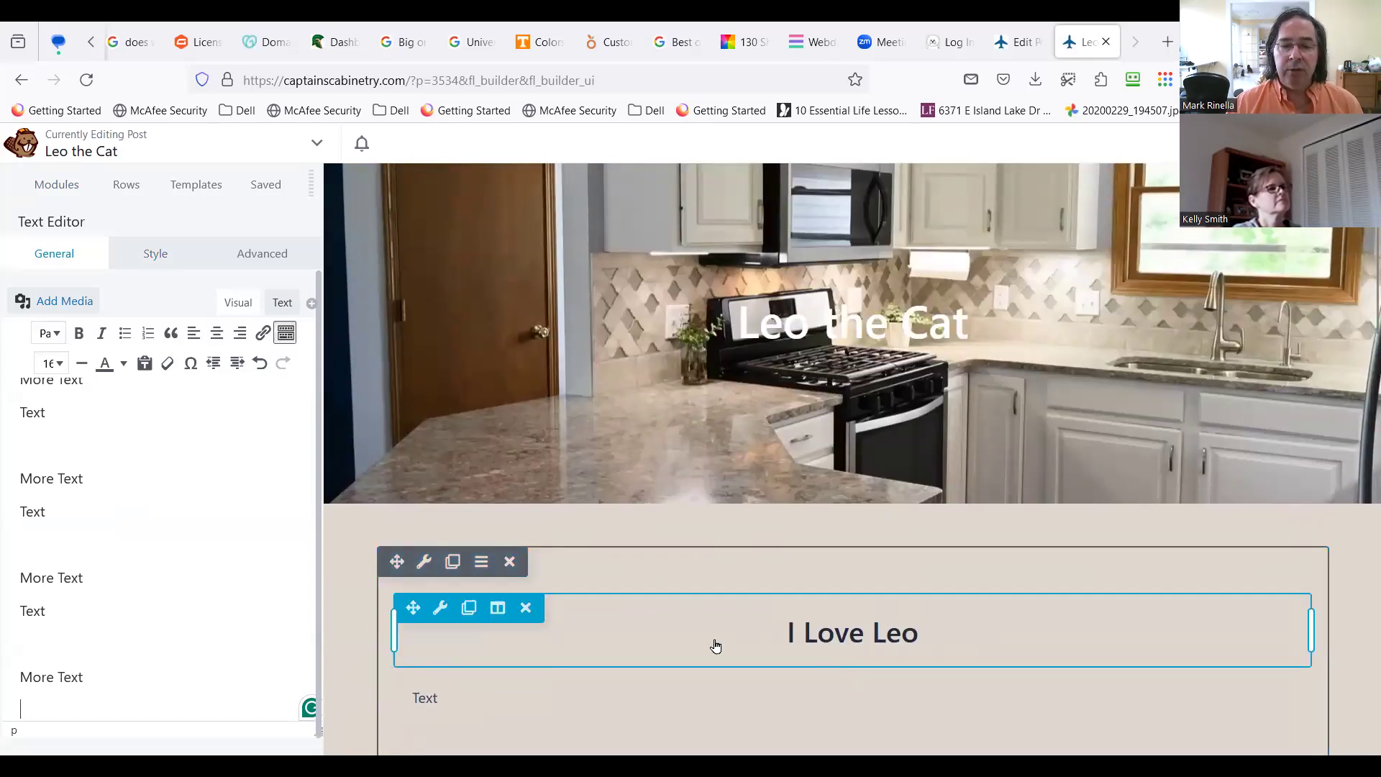
Step: Delete the "I Love Leo" heading module and the empty column it leaves above the body text
{"action": "left_click", "coordinate": [526, 607]}
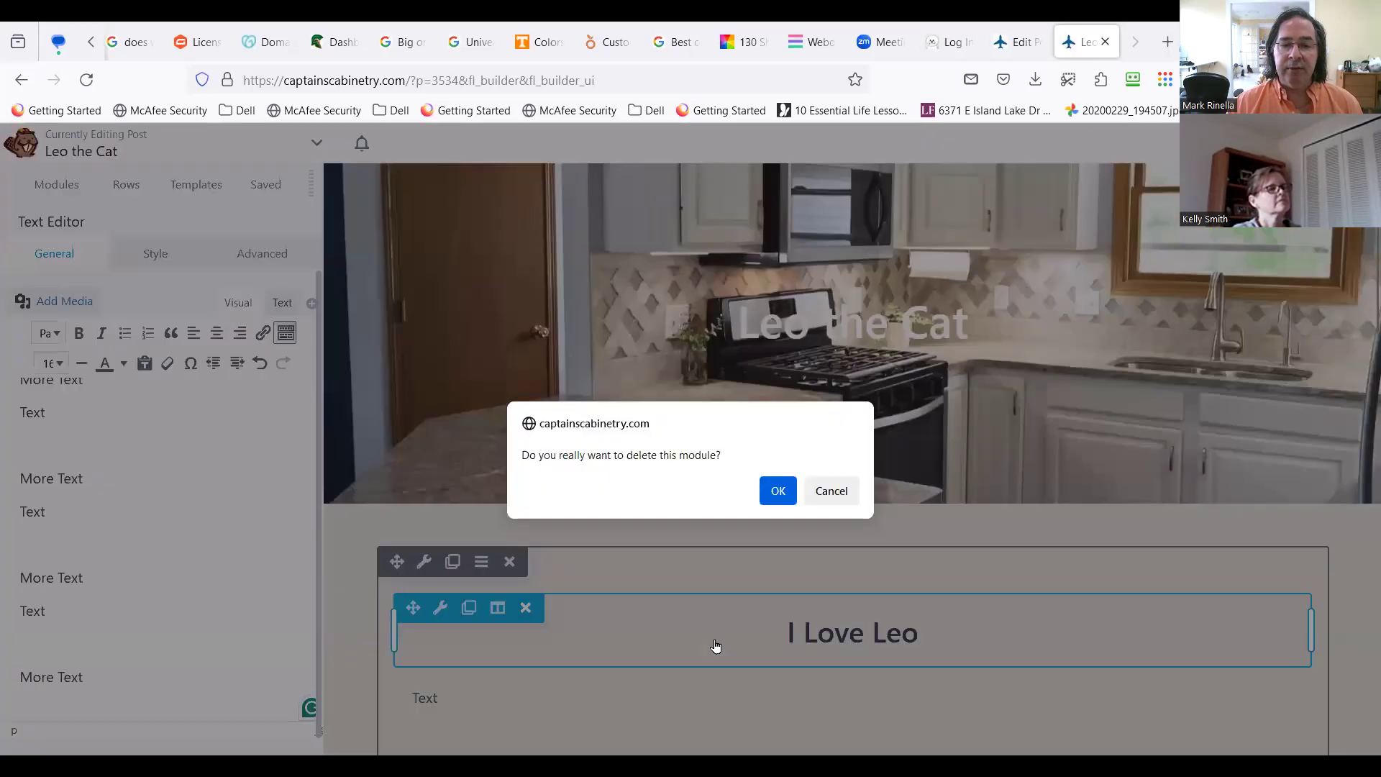
{"action": "left_click", "coordinate": [778, 490]}
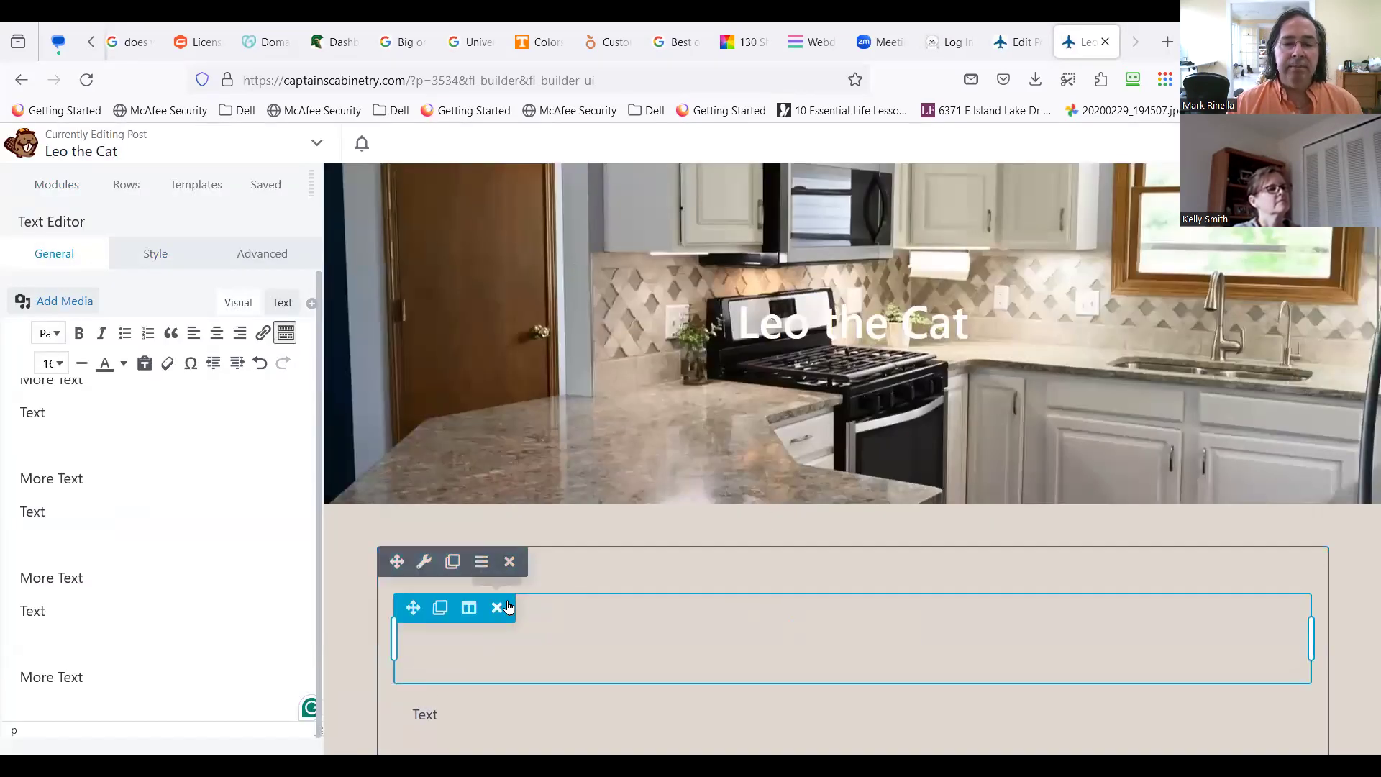
{"action": "left_click", "coordinate": [507, 606]}
{"action": "scroll", "coordinate": [508, 608], "scroll_direction": "down", "scroll_amount": 2}
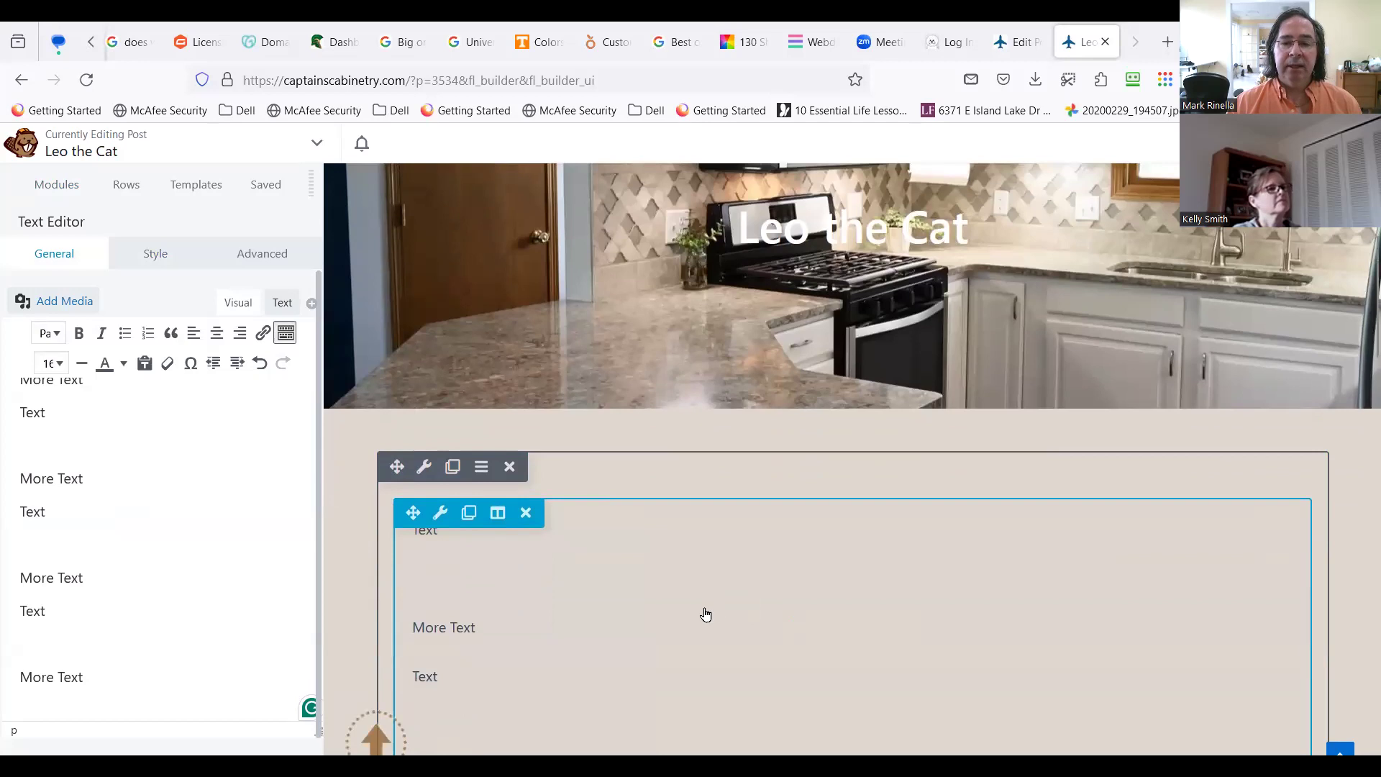
{"action": "scroll", "coordinate": [702, 615], "scroll_direction": "down", "scroll_amount": 3}
{"action": "scroll", "coordinate": [935, 417], "scroll_direction": "down", "scroll_amount": 3}
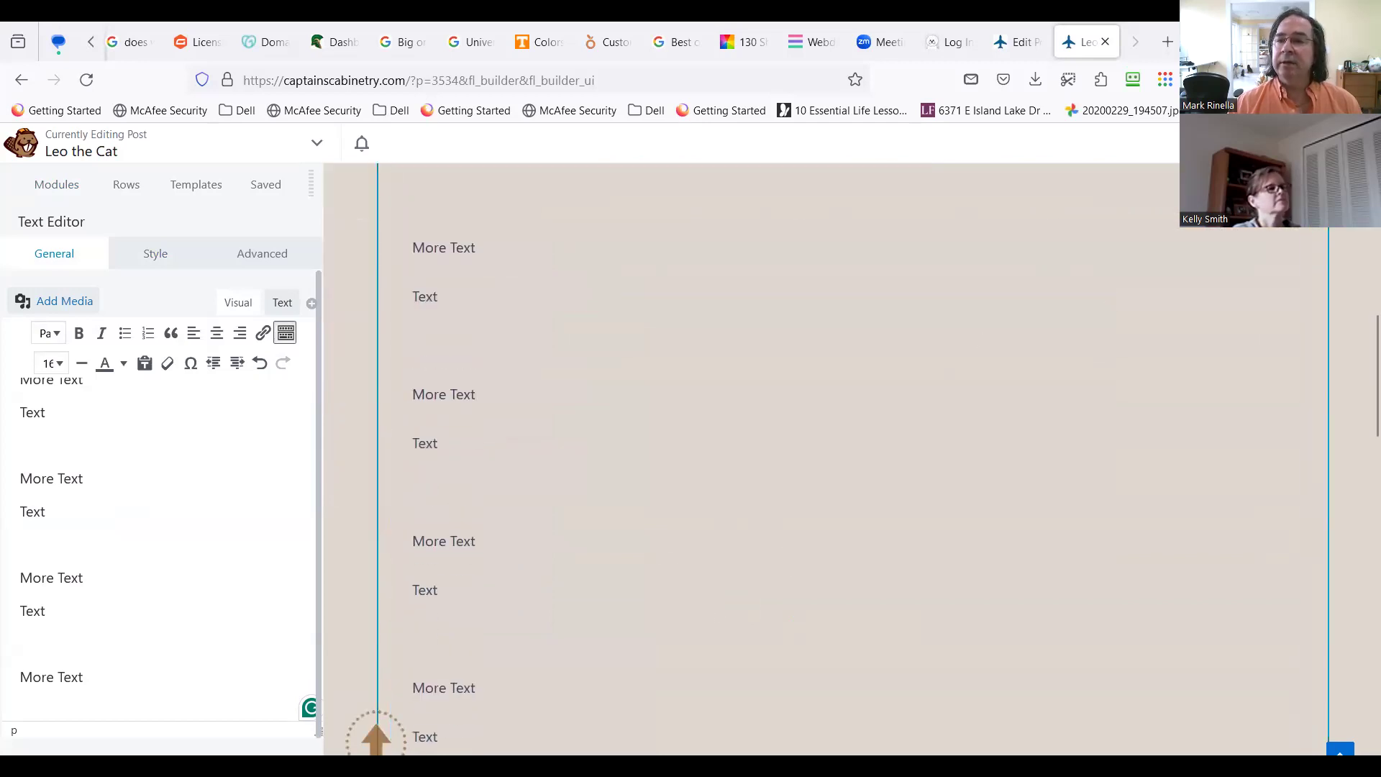
Step: Finish editing the Leo the Cat post and check its front-end page from the featured-image header down to the body text
{"action": "left_click", "coordinate": [1340, 144]}
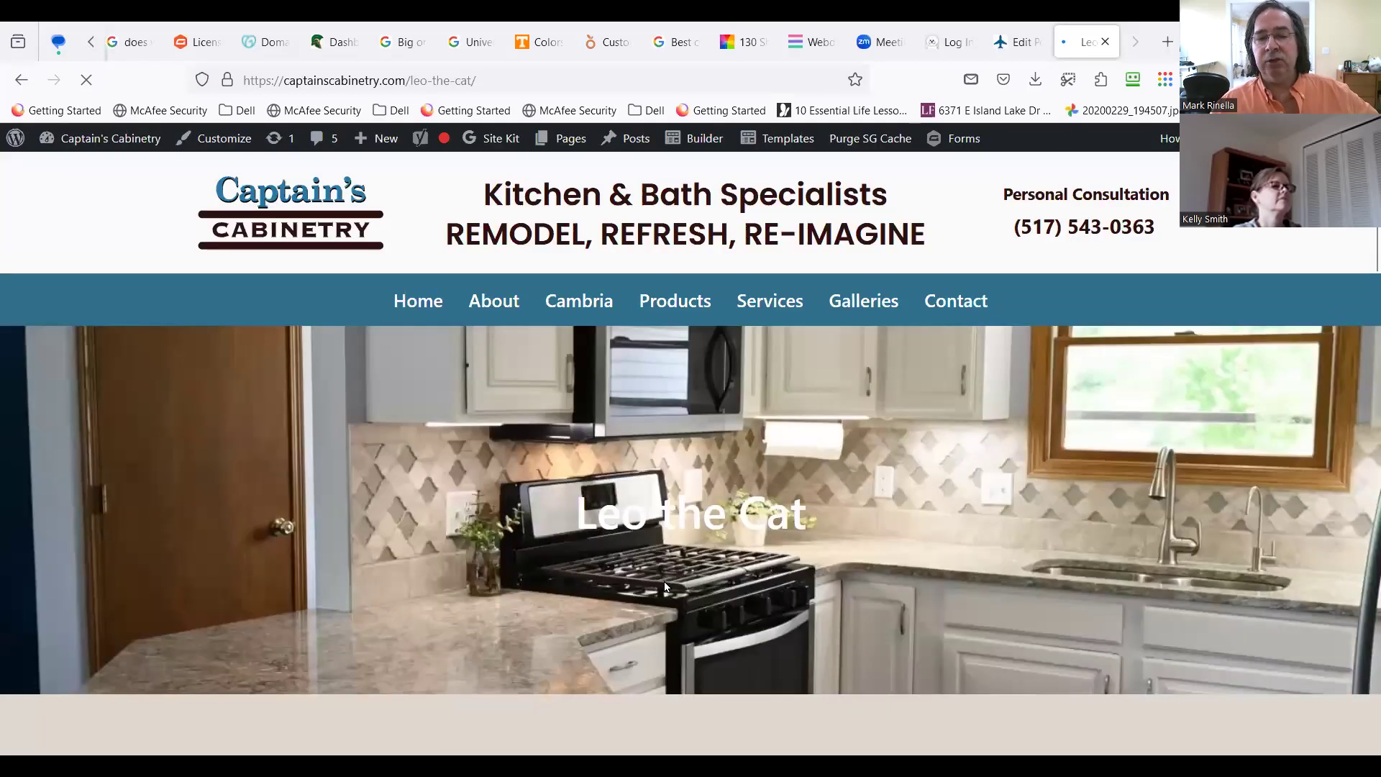
{"action": "scroll", "coordinate": [628, 588], "scroll_direction": "down", "scroll_amount": 2}
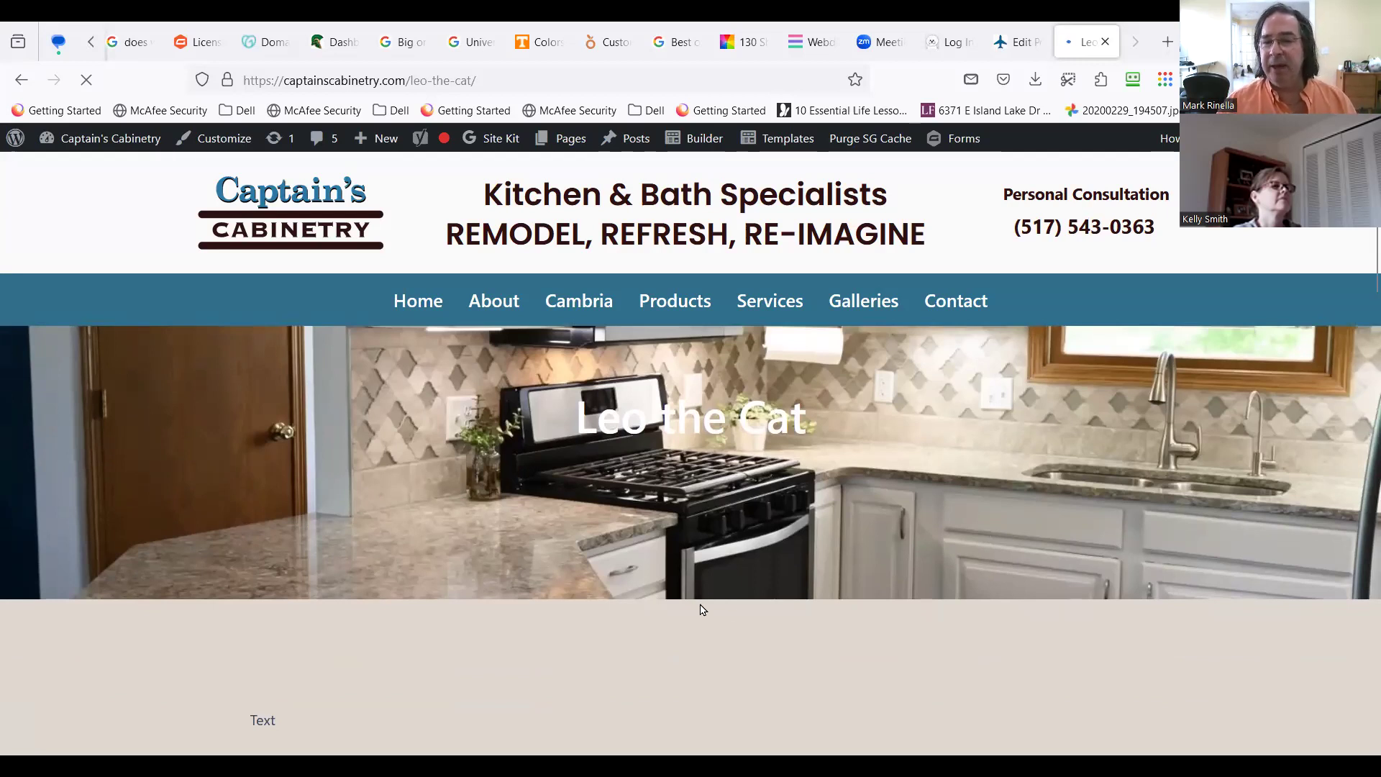
{"action": "scroll", "coordinate": [720, 616], "scroll_direction": "down", "scroll_amount": 4}
{"action": "scroll", "coordinate": [732, 615], "scroll_direction": "down", "scroll_amount": 2}
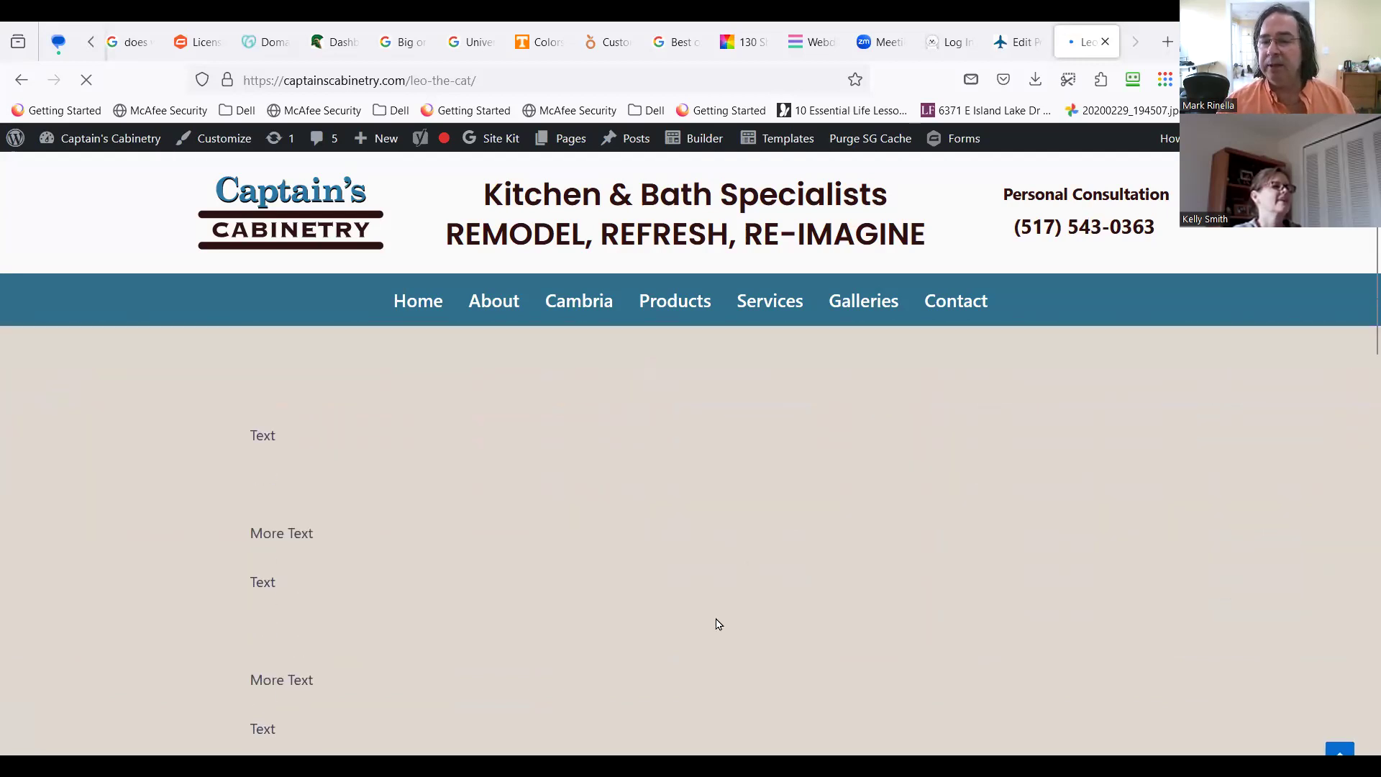
{"action": "scroll", "coordinate": [702, 623], "scroll_direction": "up", "scroll_amount": 3}
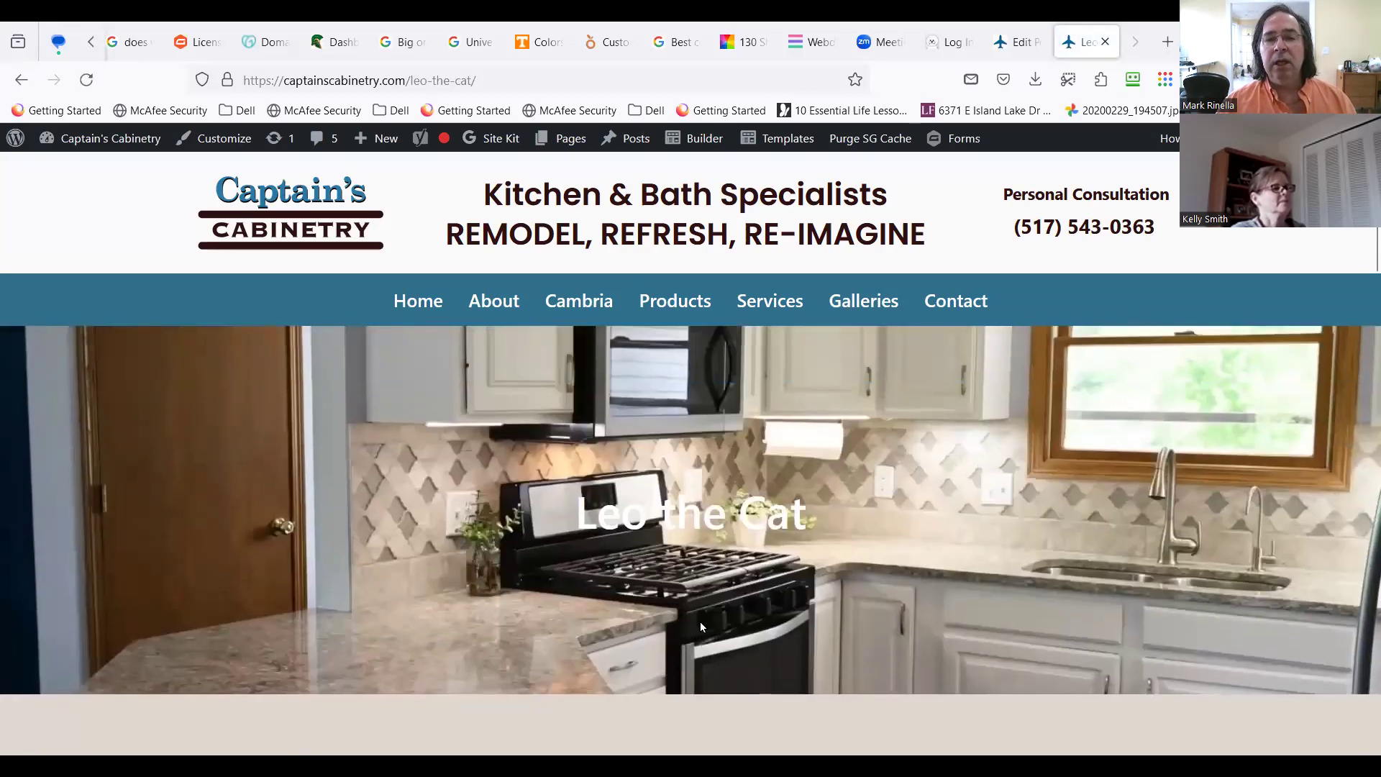
Step: Open the Testimonials Reviews Customer Feedback page for editing in Beaver Builder
{"action": "mouse_move", "coordinate": [572, 146]}
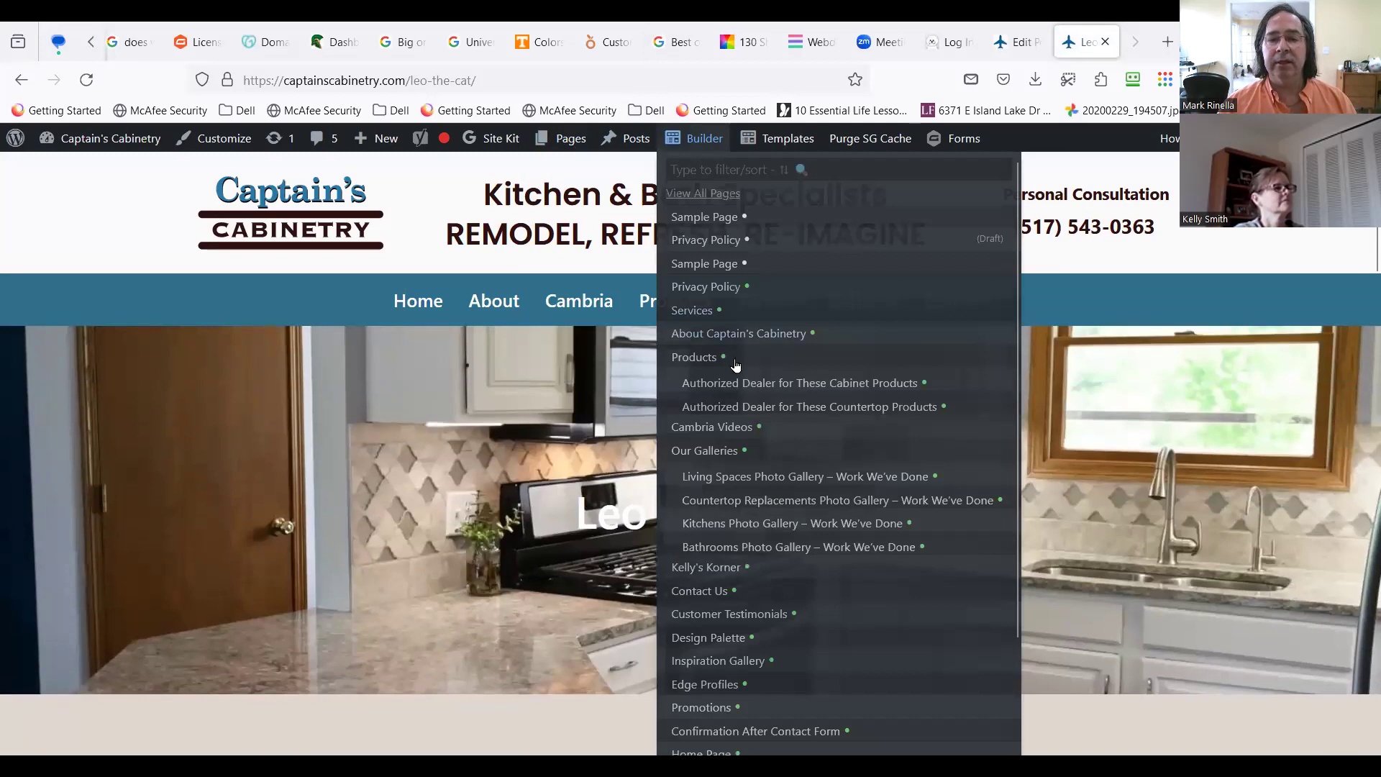
{"action": "scroll", "coordinate": [735, 366], "scroll_direction": "down", "scroll_amount": 3}
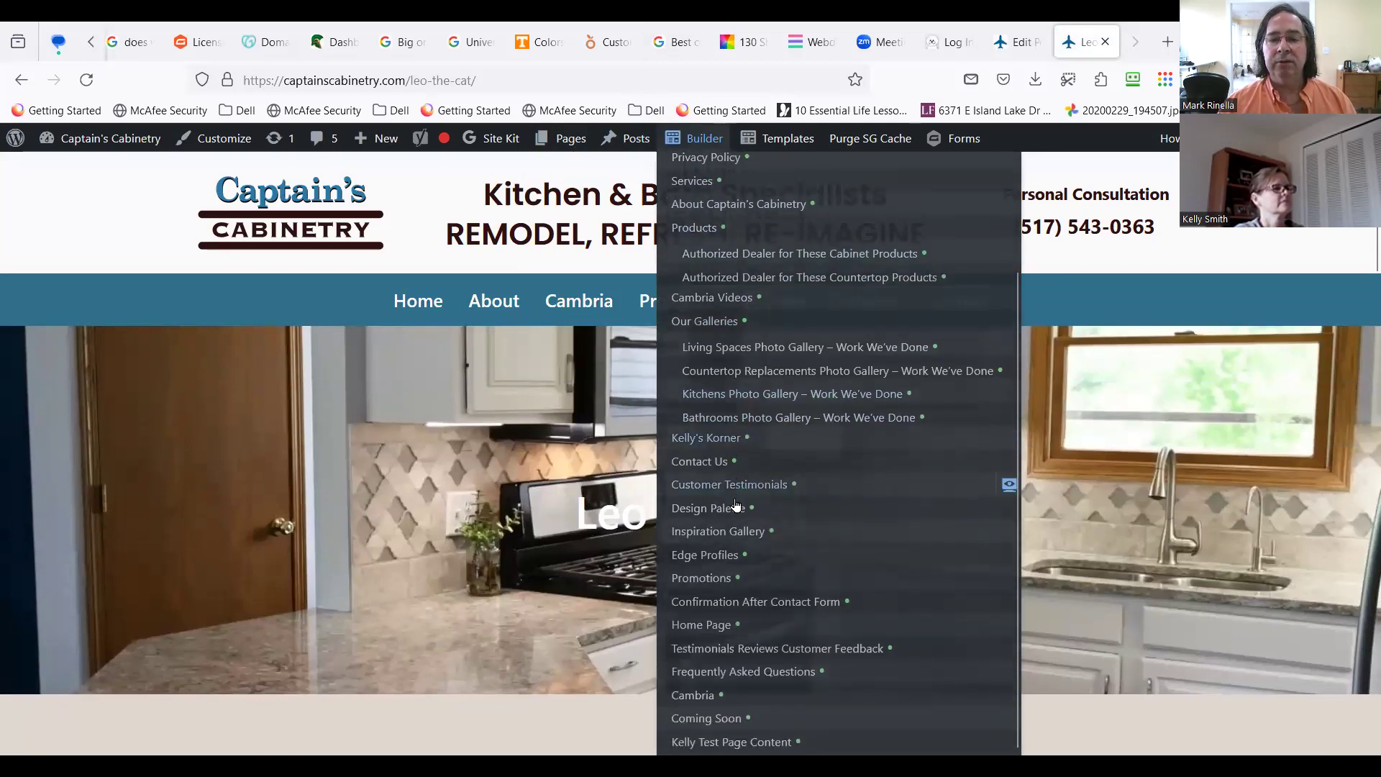
{"action": "scroll", "coordinate": [739, 617], "scroll_direction": "down", "scroll_amount": 1}
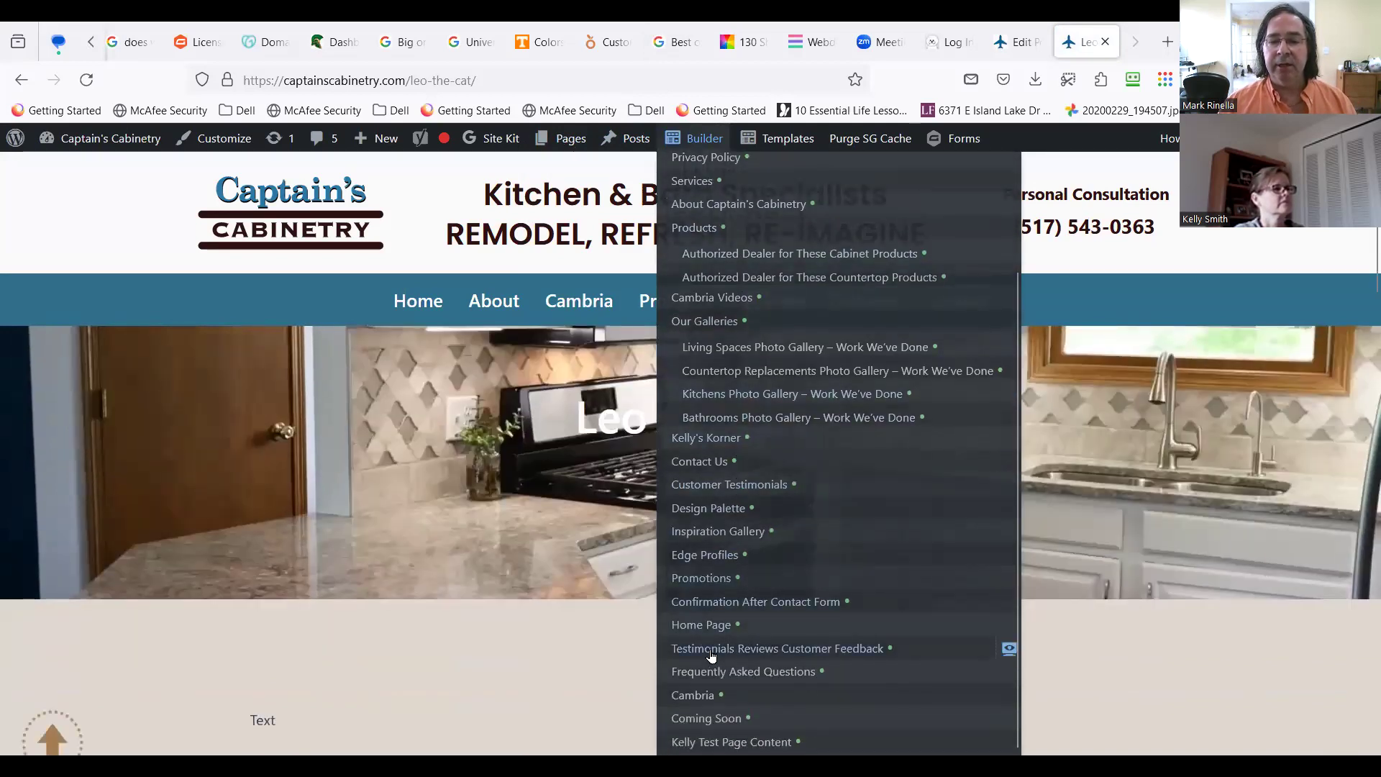
{"action": "left_click", "coordinate": [710, 654]}
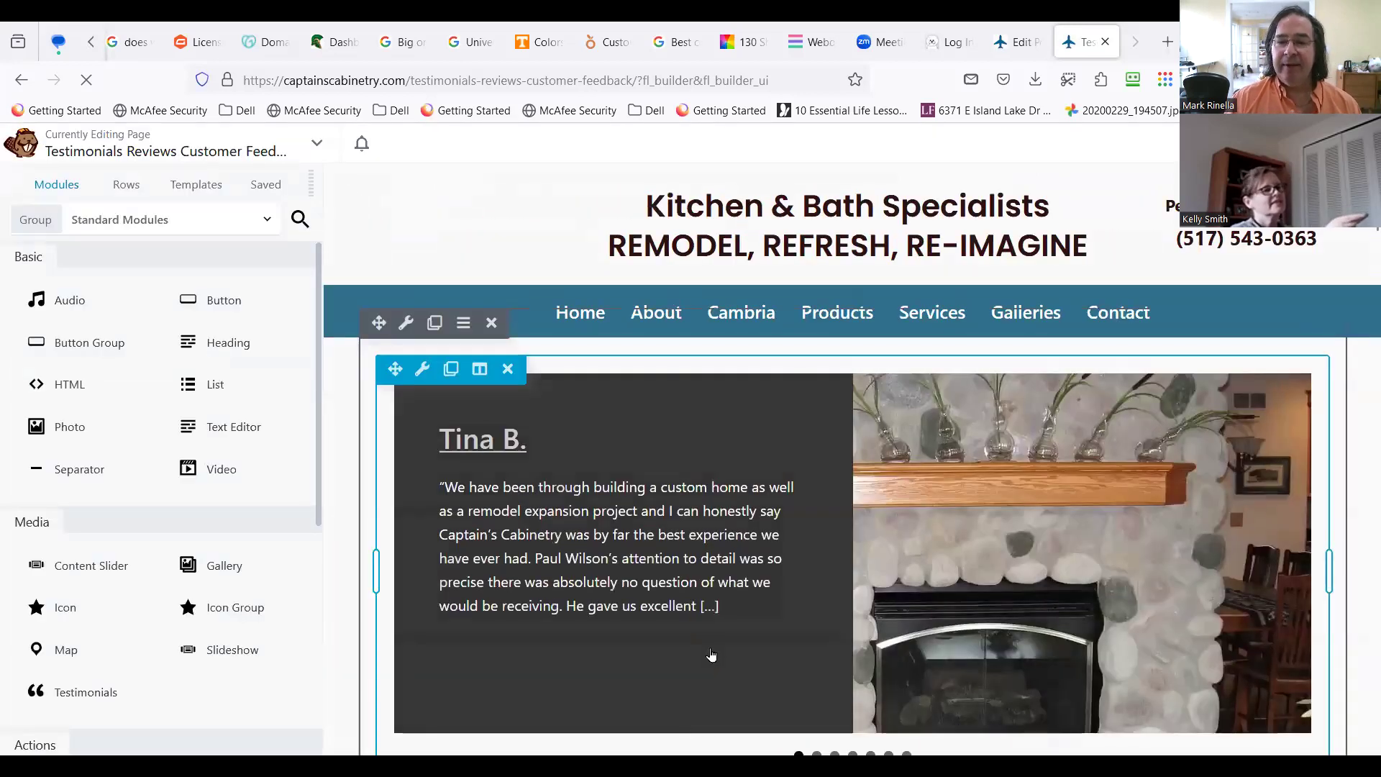
Step: Examine the page's testimonial layouts from the large image slider through the single card to the two-column and four-column carousels
{"action": "scroll", "coordinate": [708, 651], "scroll_direction": "down", "scroll_amount": 4}
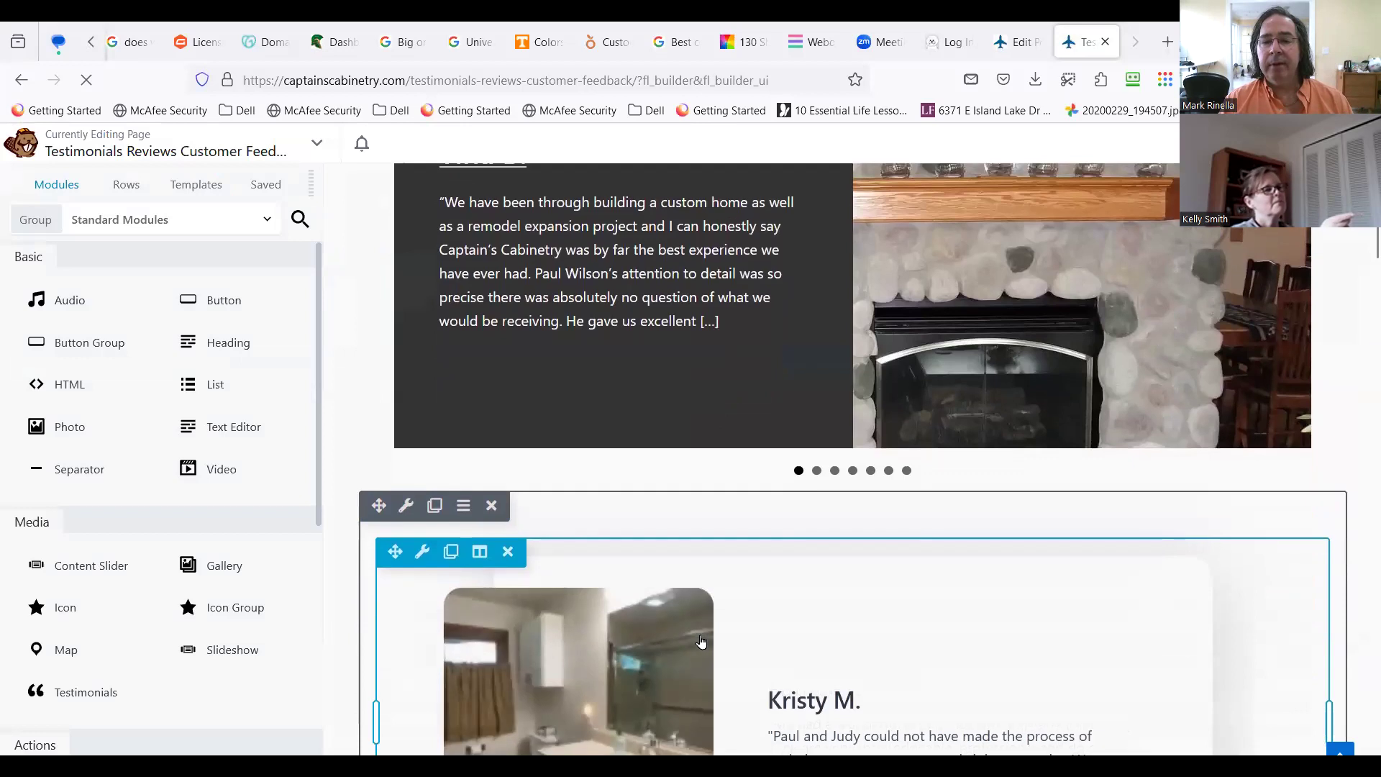
{"action": "scroll", "coordinate": [701, 642], "scroll_direction": "down", "scroll_amount": 4}
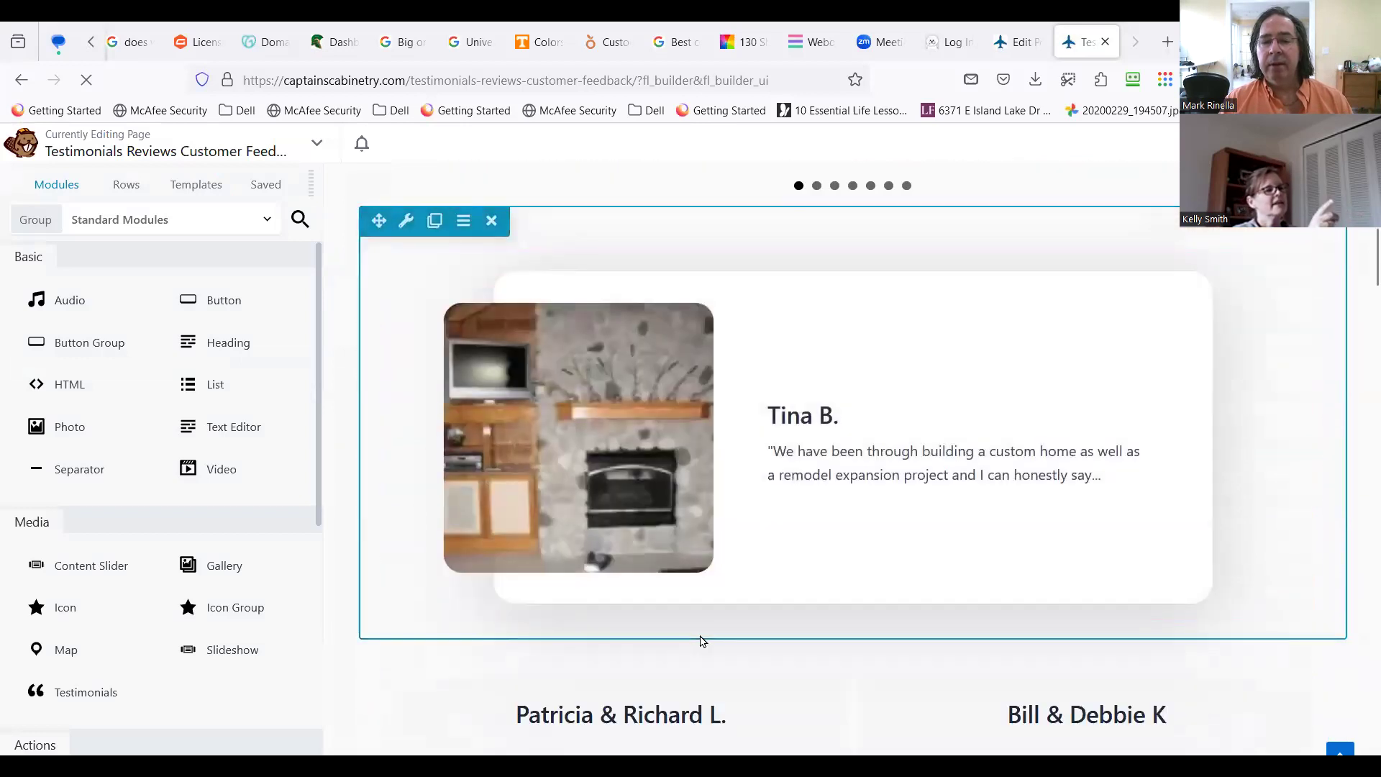
{"action": "scroll", "coordinate": [701, 640], "scroll_direction": "down", "scroll_amount": 5}
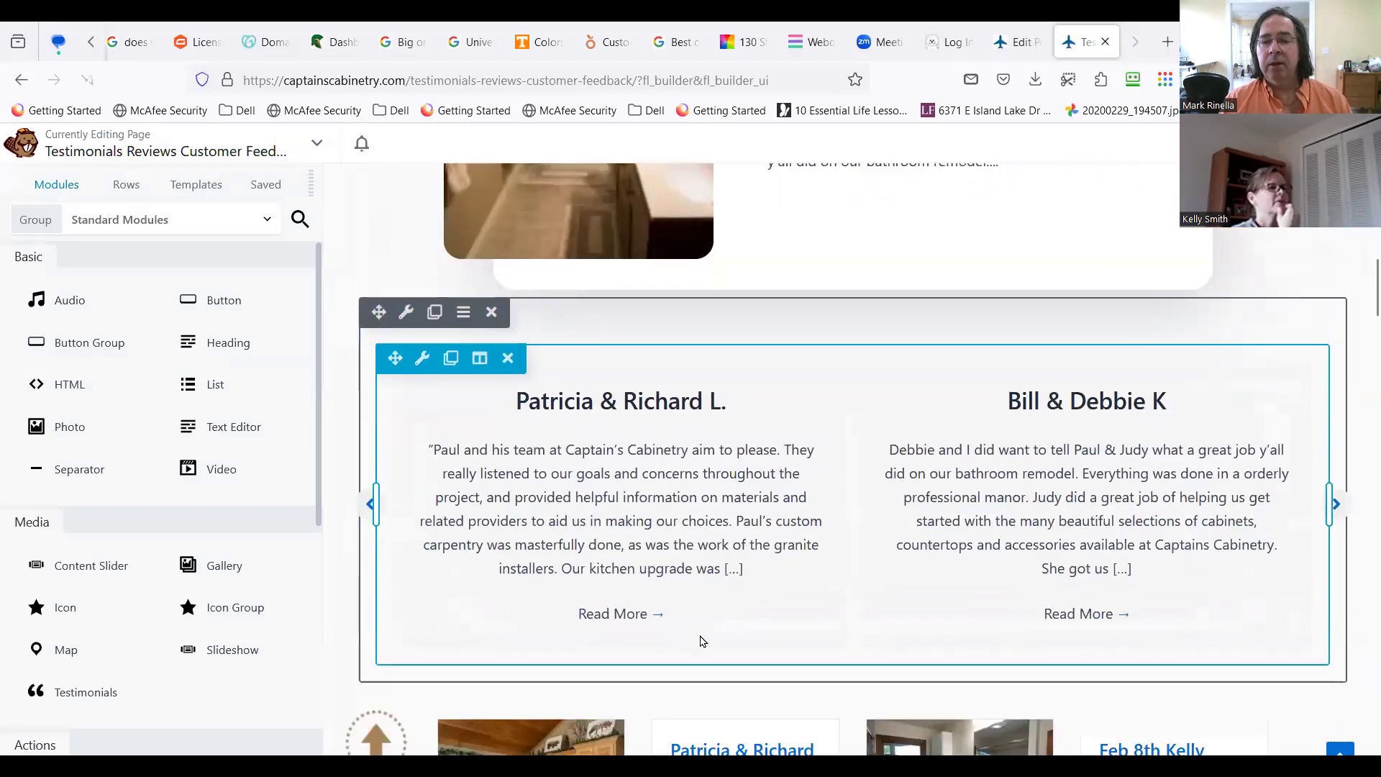
{"action": "scroll", "coordinate": [702, 640], "scroll_direction": "down", "scroll_amount": 3}
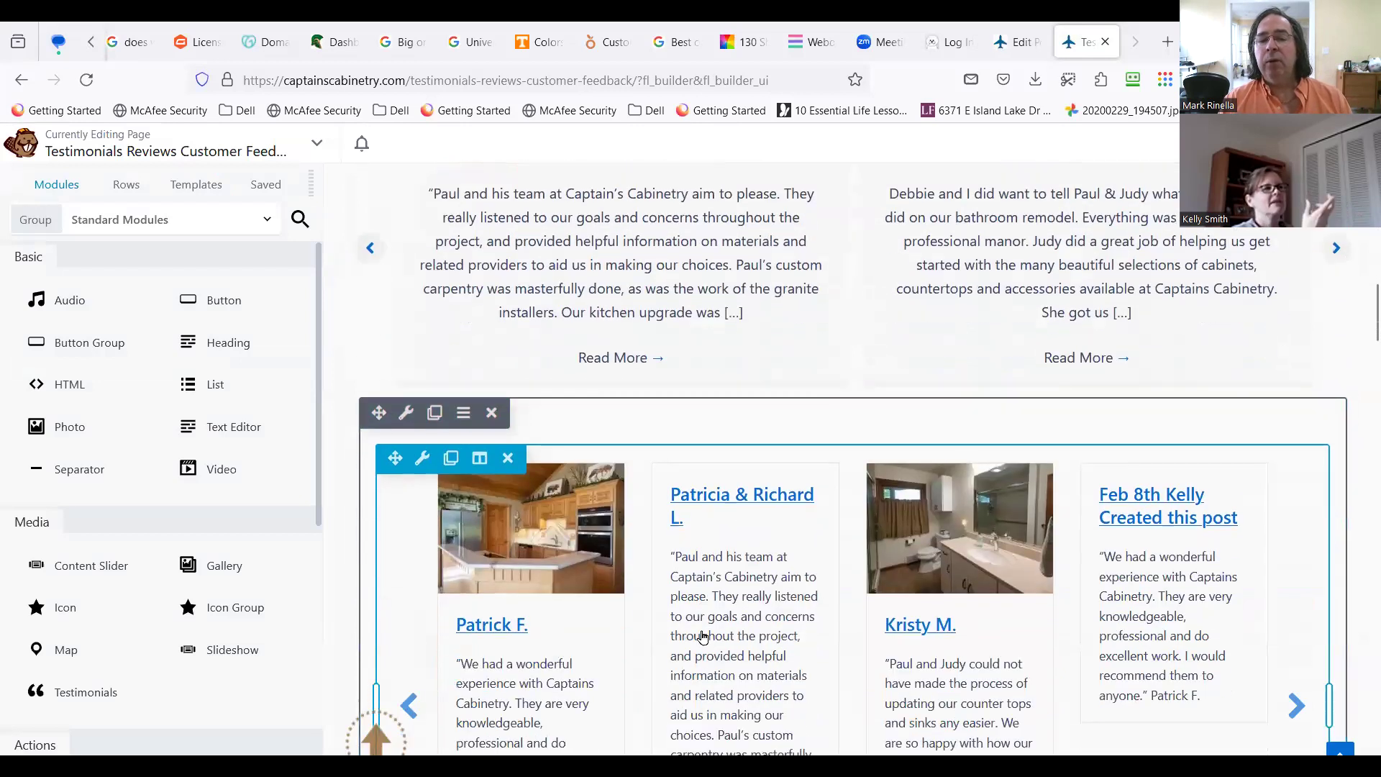
{"action": "scroll", "coordinate": [698, 640], "scroll_direction": "down", "scroll_amount": 2}
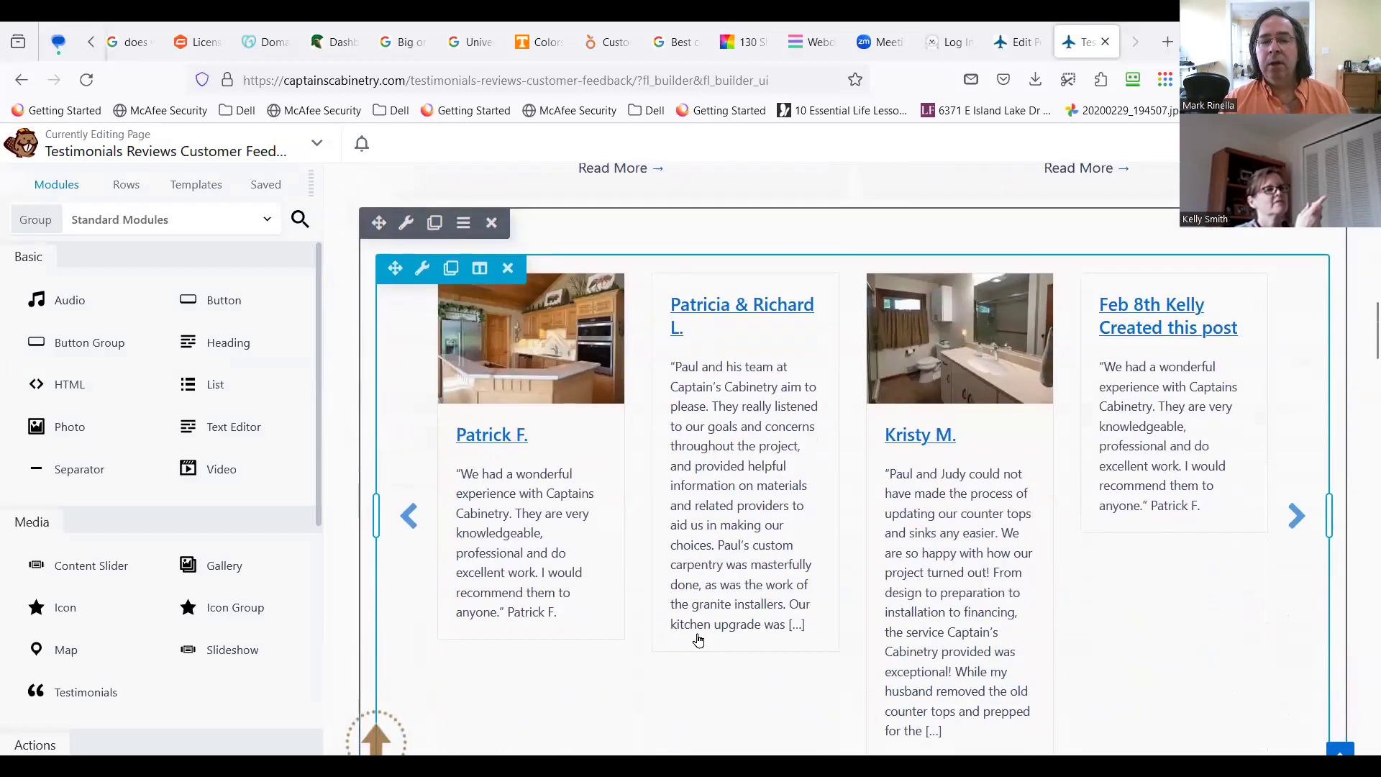
{"action": "scroll", "coordinate": [698, 639], "scroll_direction": "up", "scroll_amount": 4}
{"action": "scroll", "coordinate": [697, 639], "scroll_direction": "up", "scroll_amount": 3}
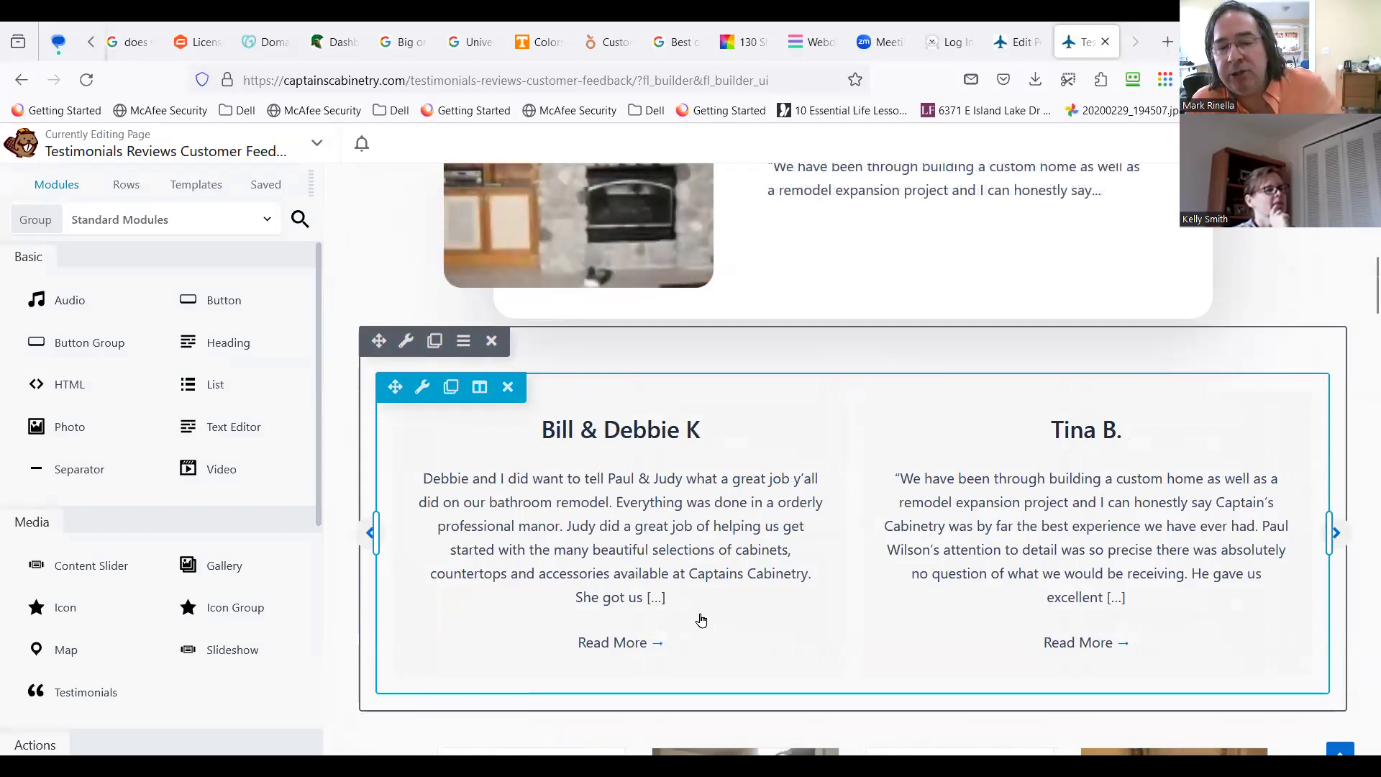
Step: Compare the four-column testimonial carousel with the tiled photo grid and the plain italic testimonials below it
{"action": "scroll", "coordinate": [701, 626], "scroll_direction": "down", "scroll_amount": 1}
{"action": "scroll", "coordinate": [701, 635], "scroll_direction": "down", "scroll_amount": 1}
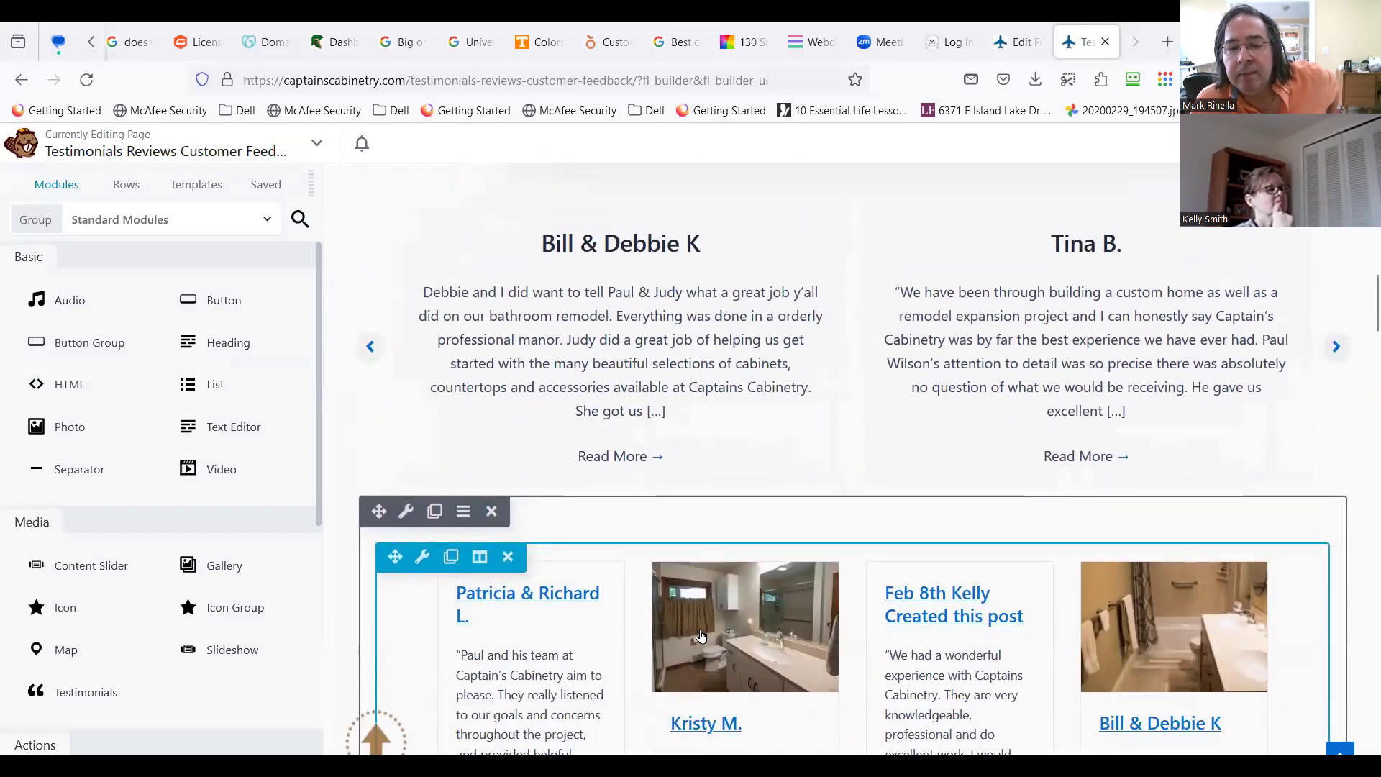
{"action": "scroll", "coordinate": [701, 635], "scroll_direction": "down", "scroll_amount": 1}
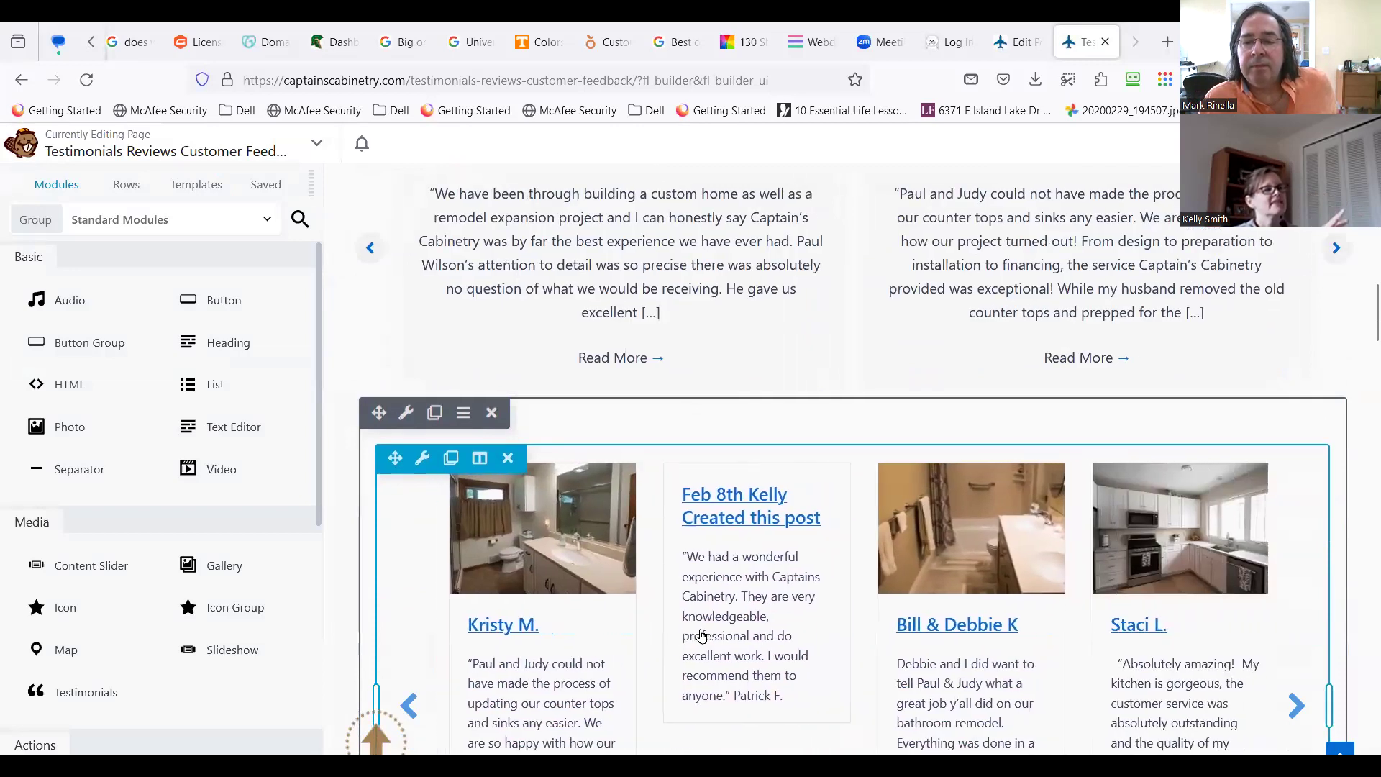
{"action": "scroll", "coordinate": [701, 636], "scroll_direction": "down", "scroll_amount": 1}
{"action": "scroll", "coordinate": [702, 636], "scroll_direction": "down", "scroll_amount": 1}
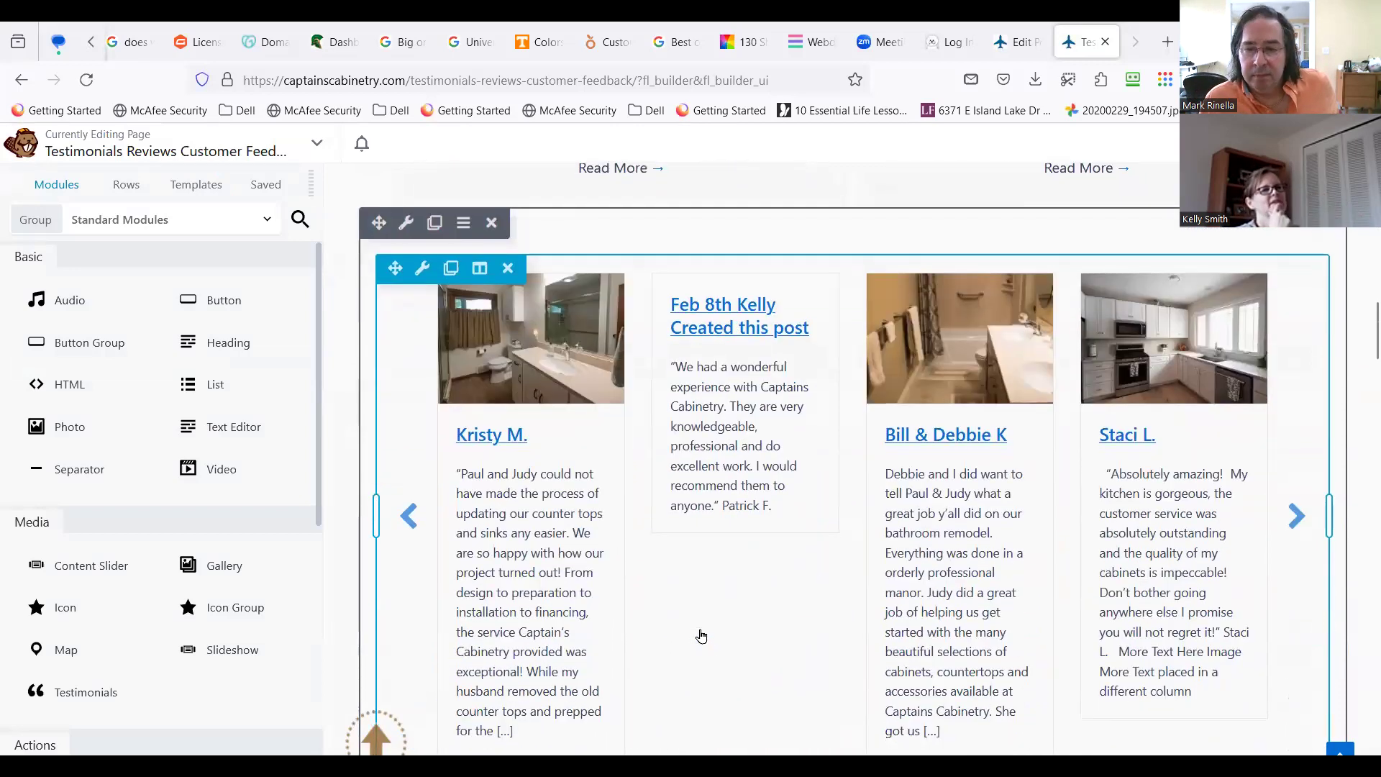
{"action": "scroll", "coordinate": [701, 636], "scroll_direction": "down", "scroll_amount": 5}
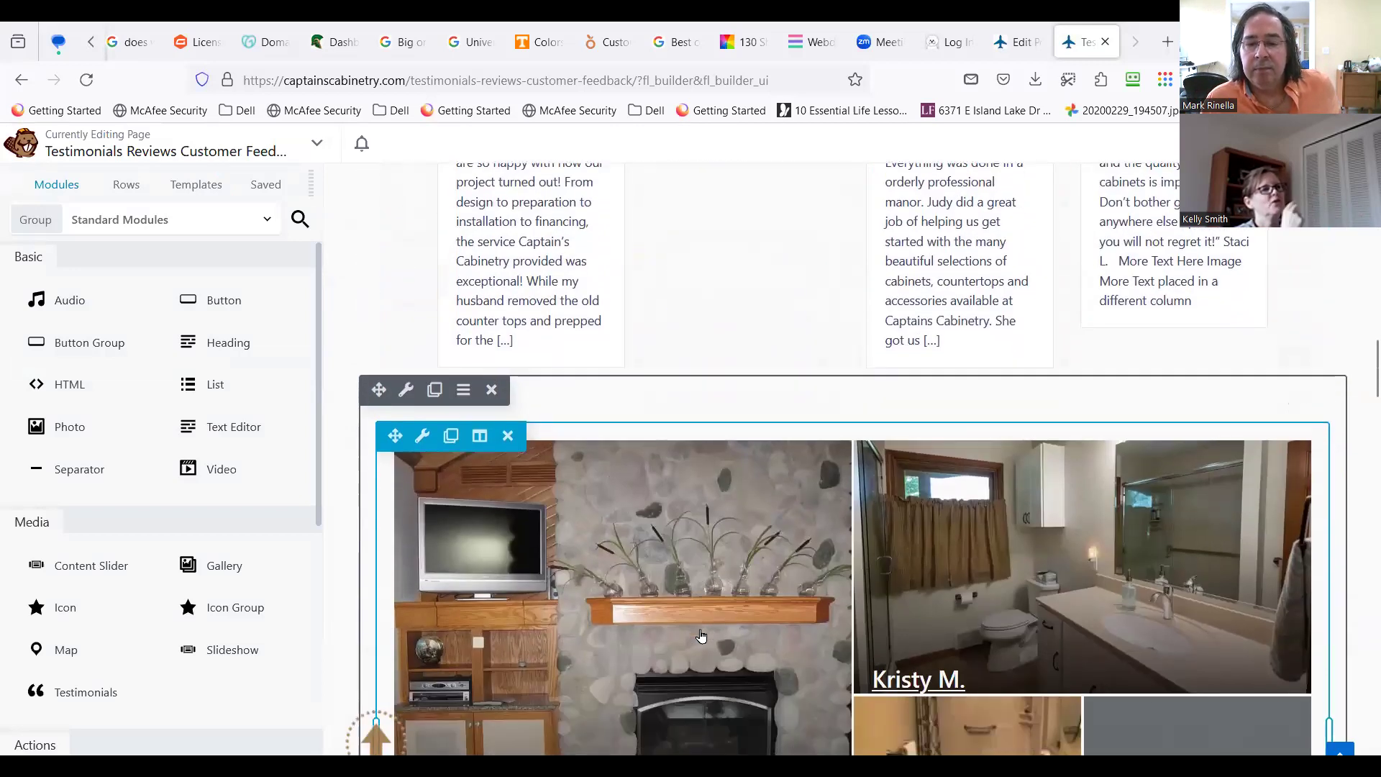
{"action": "scroll", "coordinate": [702, 635], "scroll_direction": "down", "scroll_amount": 2}
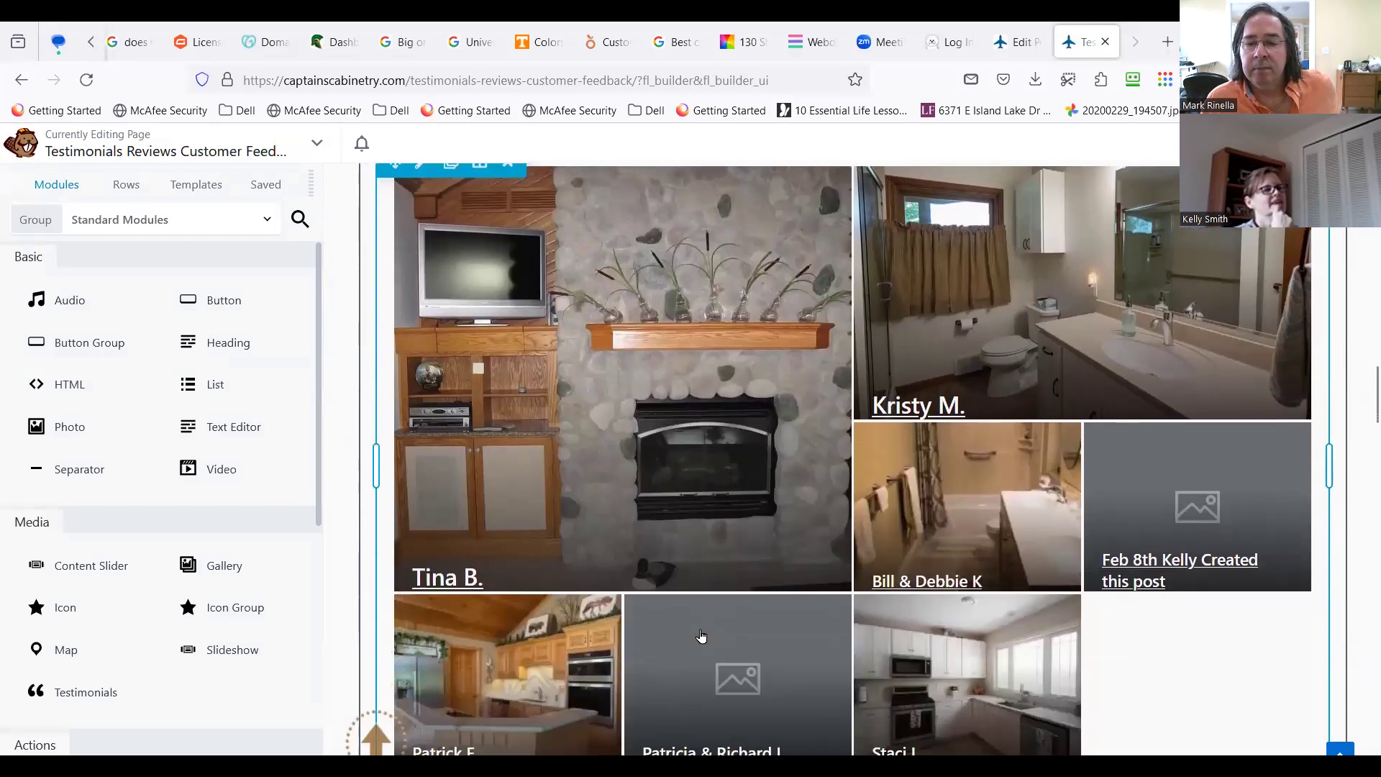
{"action": "scroll", "coordinate": [701, 636], "scroll_direction": "down", "scroll_amount": 1}
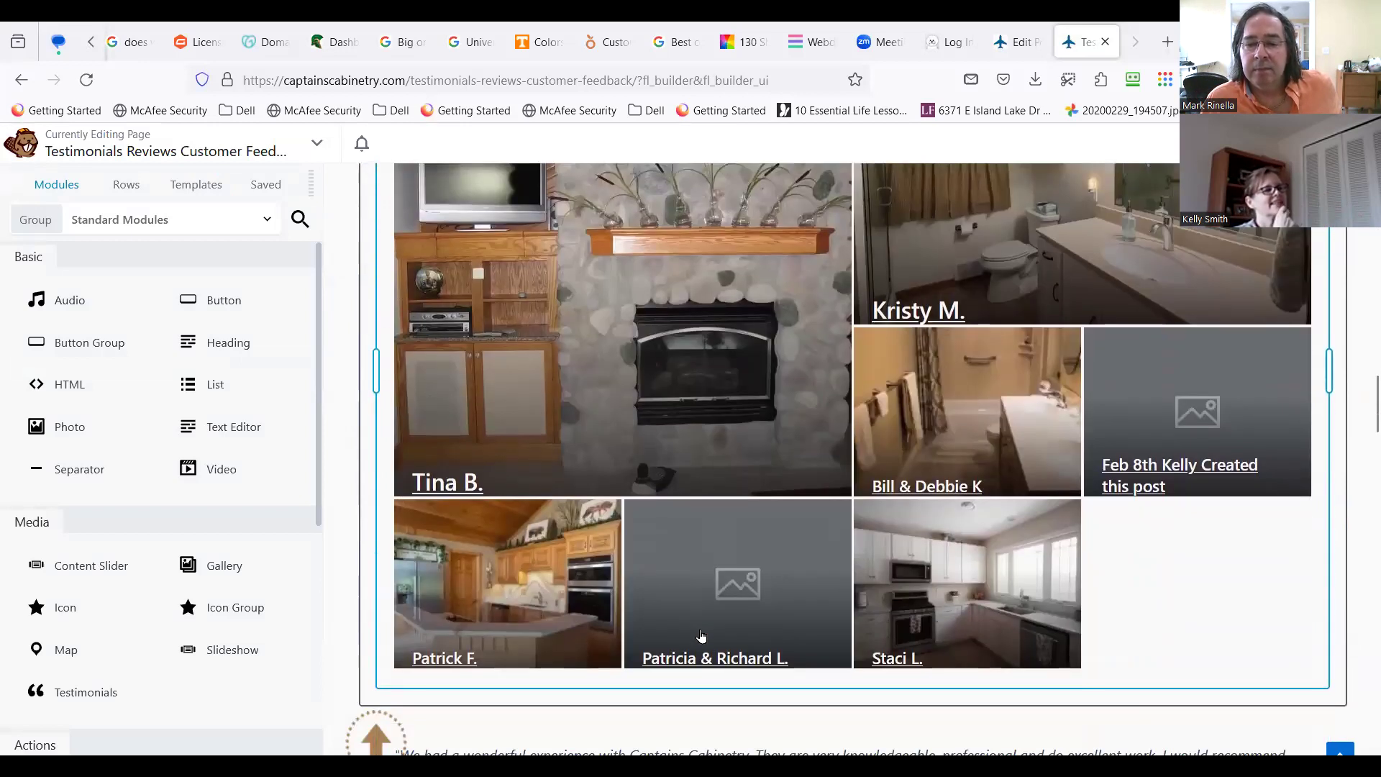
{"action": "scroll", "coordinate": [590, 597], "scroll_direction": "down", "scroll_amount": 3}
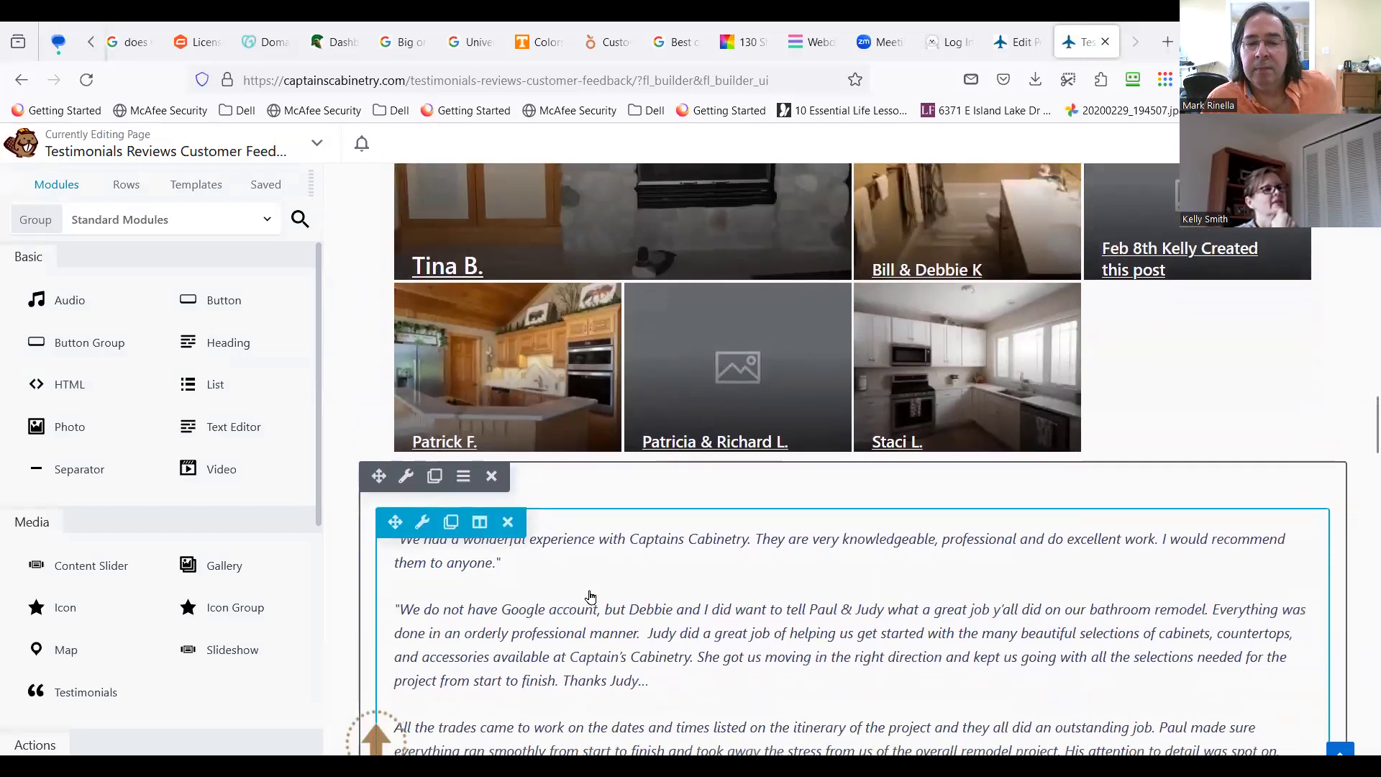
{"action": "scroll", "coordinate": [590, 597], "scroll_direction": "down", "scroll_amount": 1}
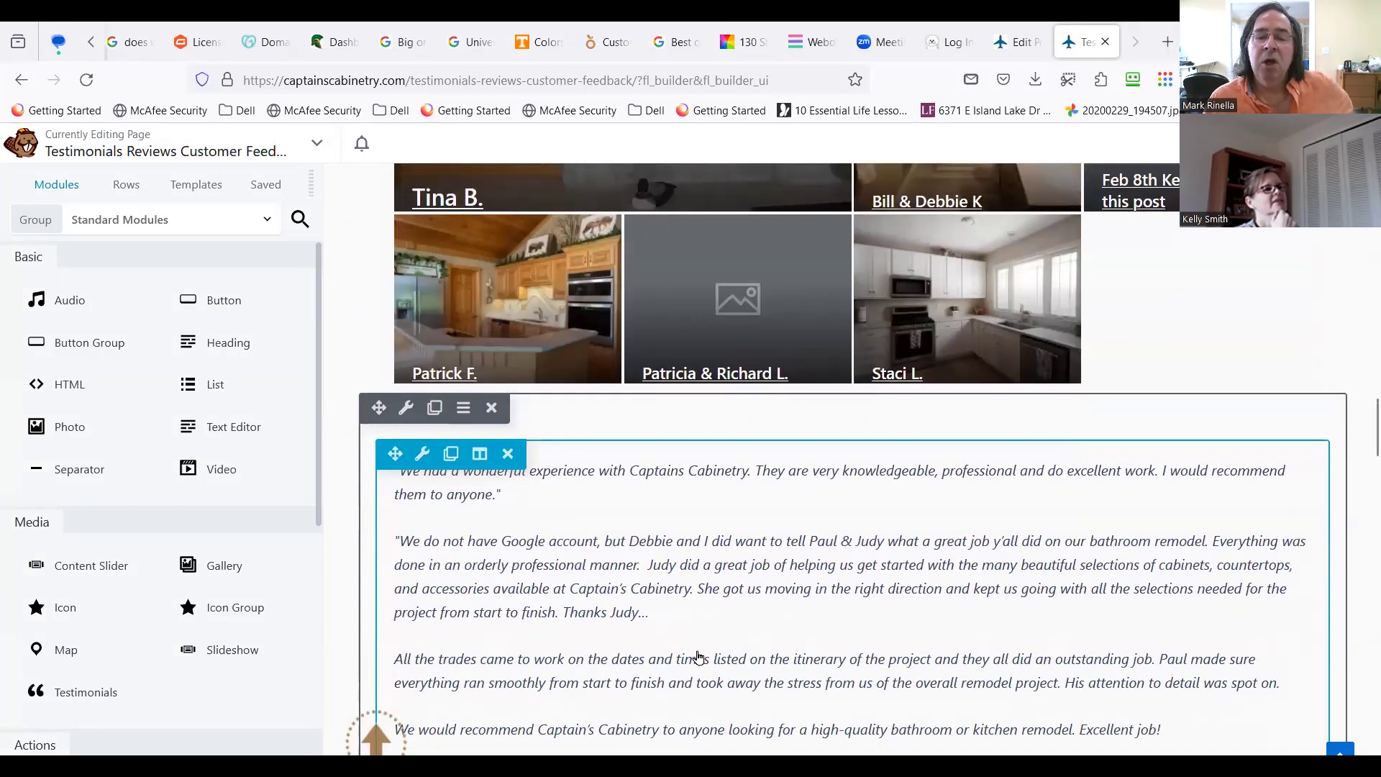
Step: Return to the large testimonial slider and compare its layout with the card and two-column carousel beneath it
{"action": "scroll", "coordinate": [698, 656], "scroll_direction": "up", "scroll_amount": 7}
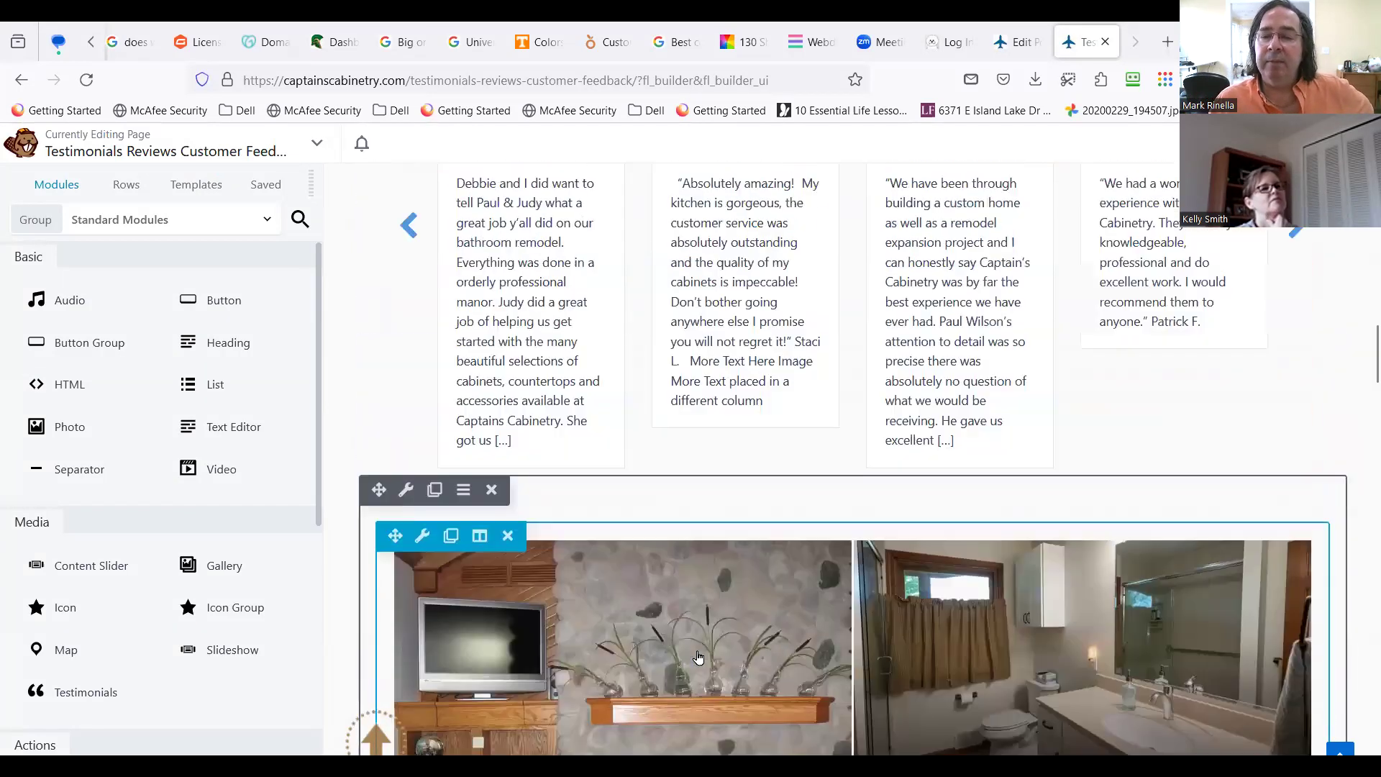
{"action": "scroll", "coordinate": [697, 656], "scroll_direction": "up", "scroll_amount": 10}
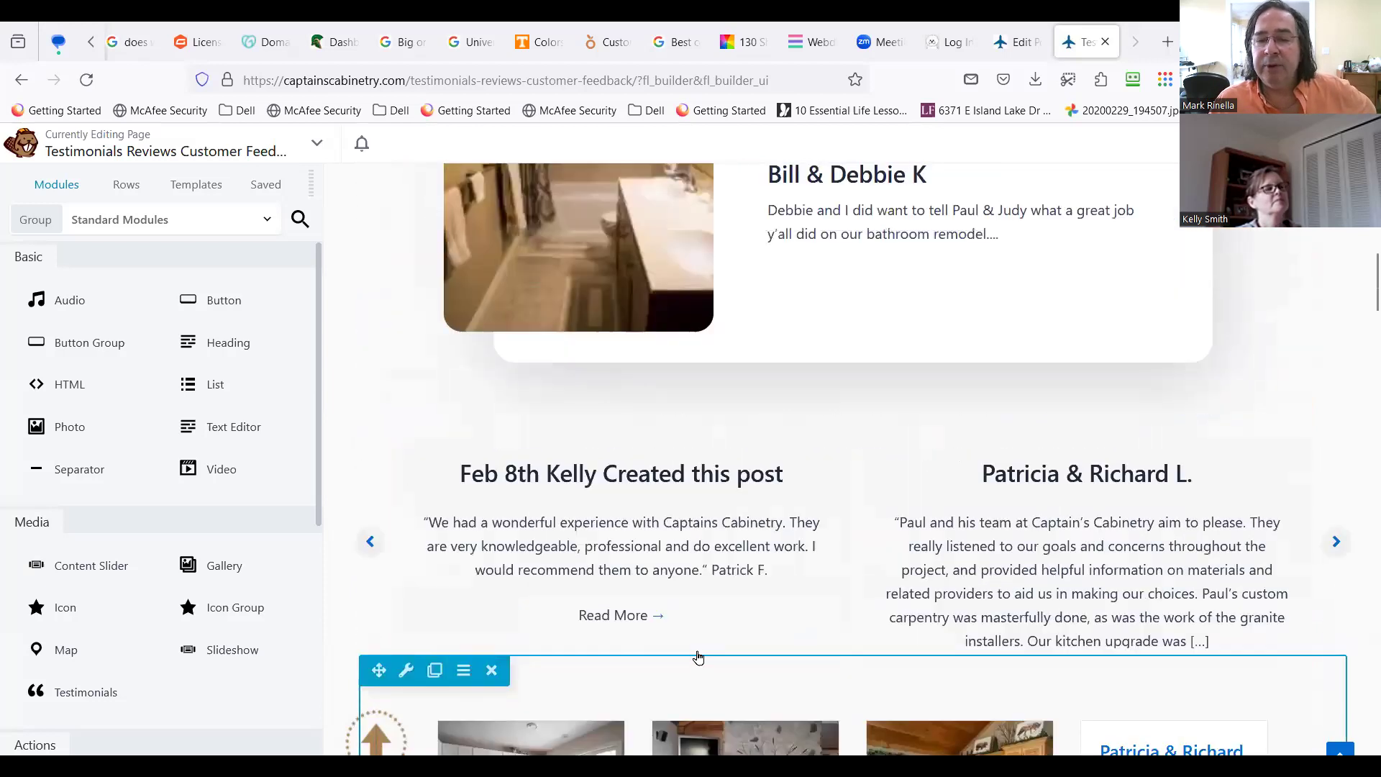
{"action": "scroll", "coordinate": [697, 656], "scroll_direction": "up", "scroll_amount": 8}
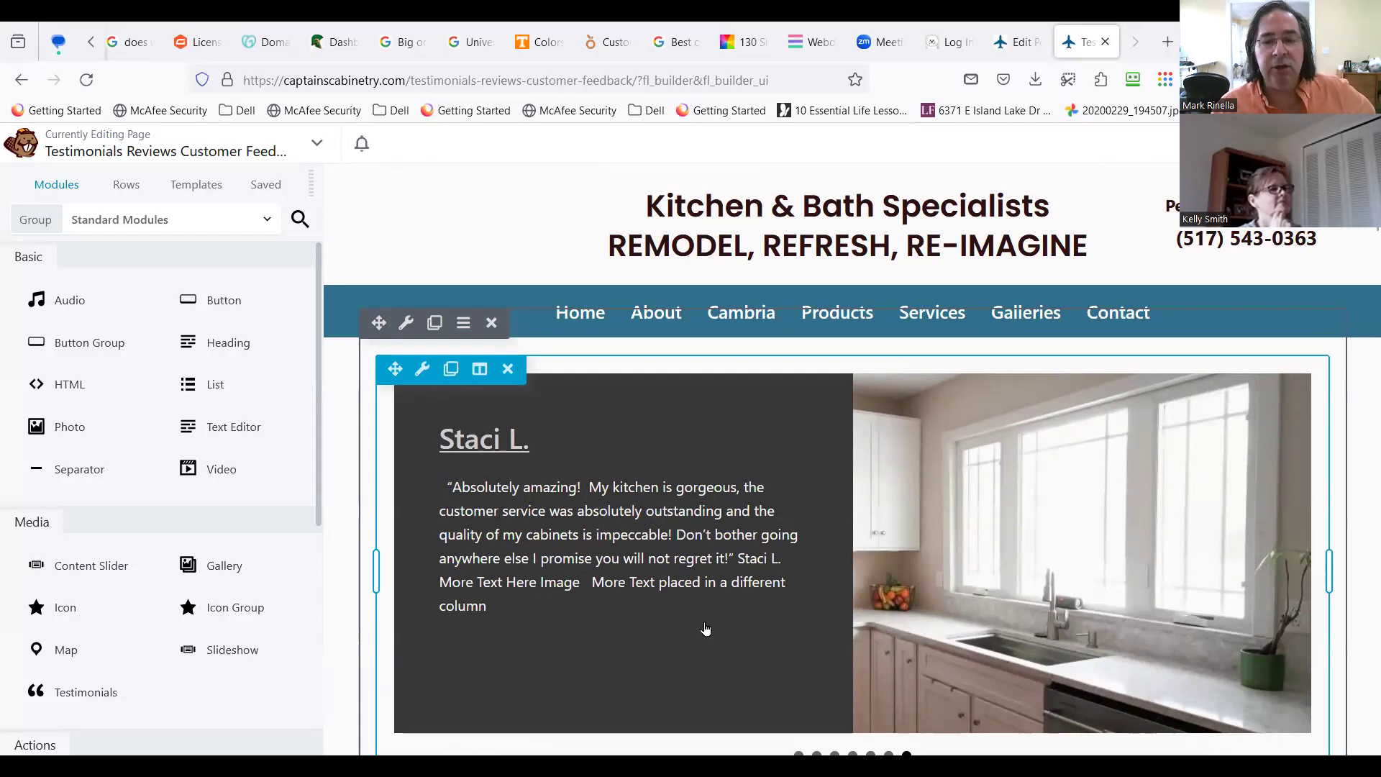
{"action": "scroll", "coordinate": [762, 602], "scroll_direction": "down", "scroll_amount": 3}
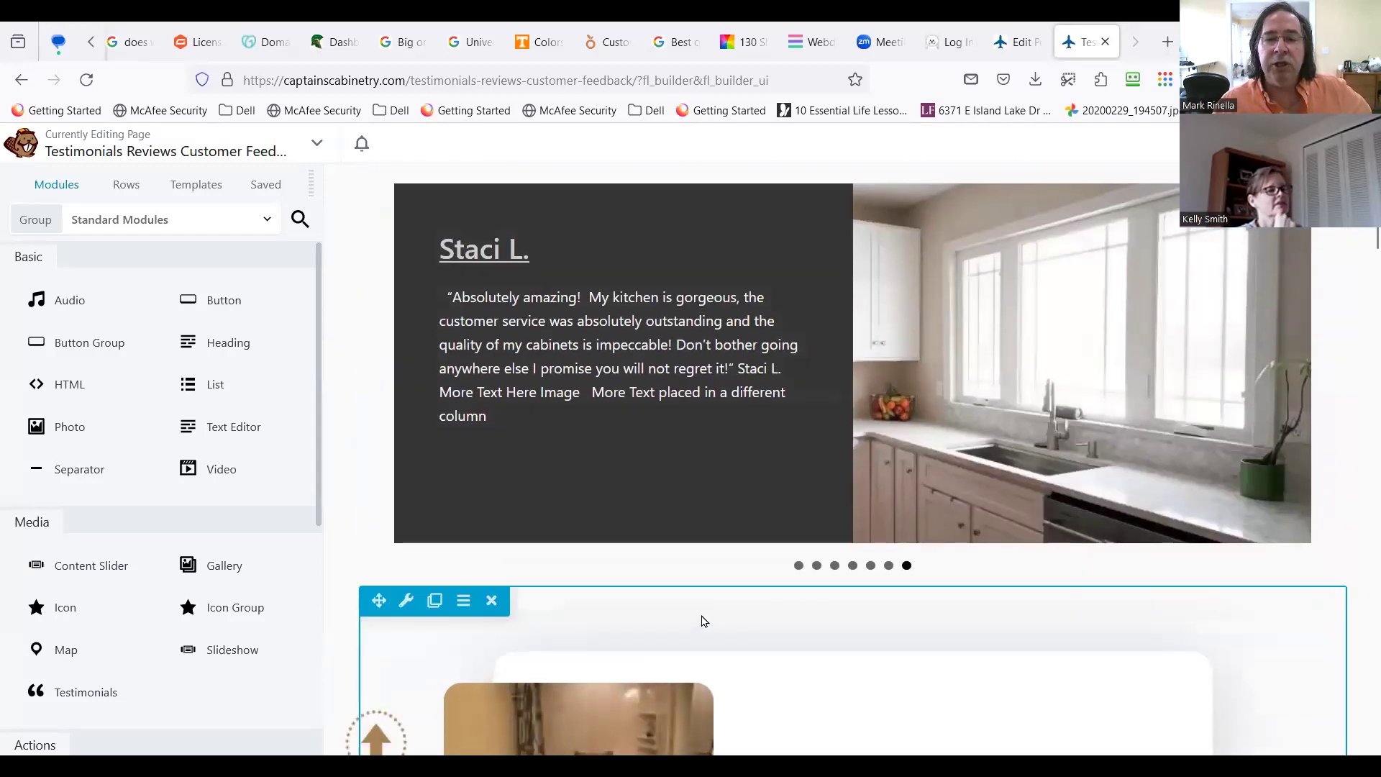
{"action": "scroll", "coordinate": [723, 604], "scroll_direction": "up", "scroll_amount": 2}
{"action": "scroll", "coordinate": [723, 604], "scroll_direction": "up", "scroll_amount": 1}
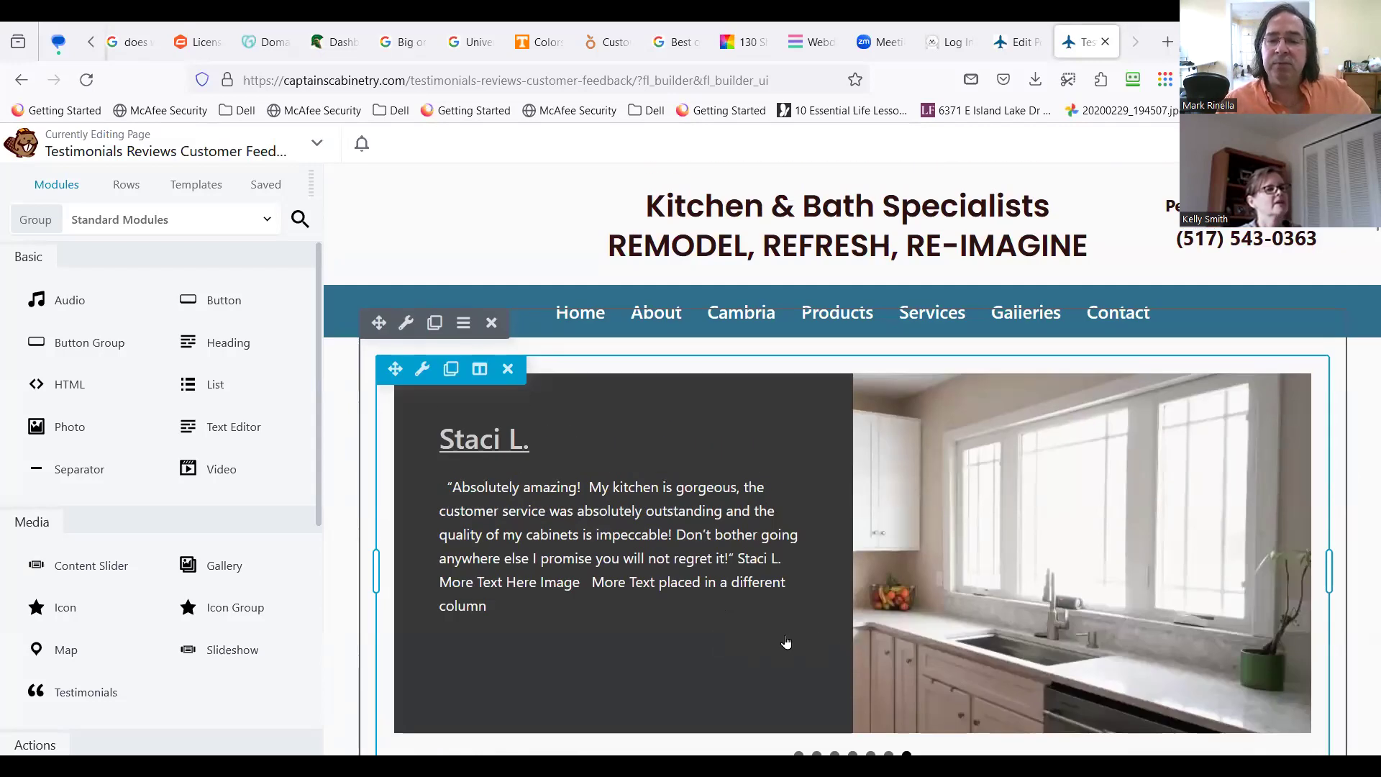
{"action": "scroll", "coordinate": [789, 648], "scroll_direction": "down", "scroll_amount": 1}
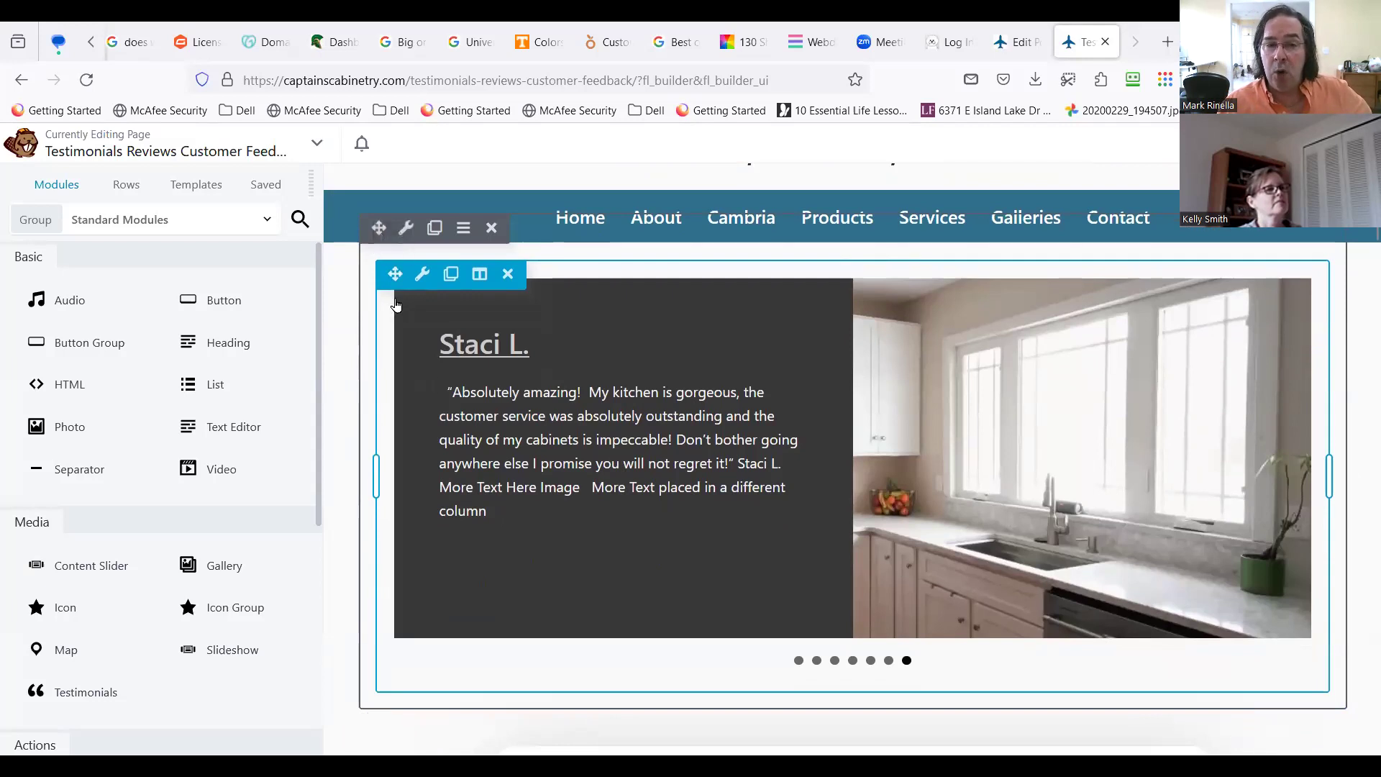
{"action": "scroll", "coordinate": [403, 300], "scroll_direction": "up", "scroll_amount": 1}
{"action": "scroll", "coordinate": [402, 359], "scroll_direction": "down", "scroll_amount": 3}
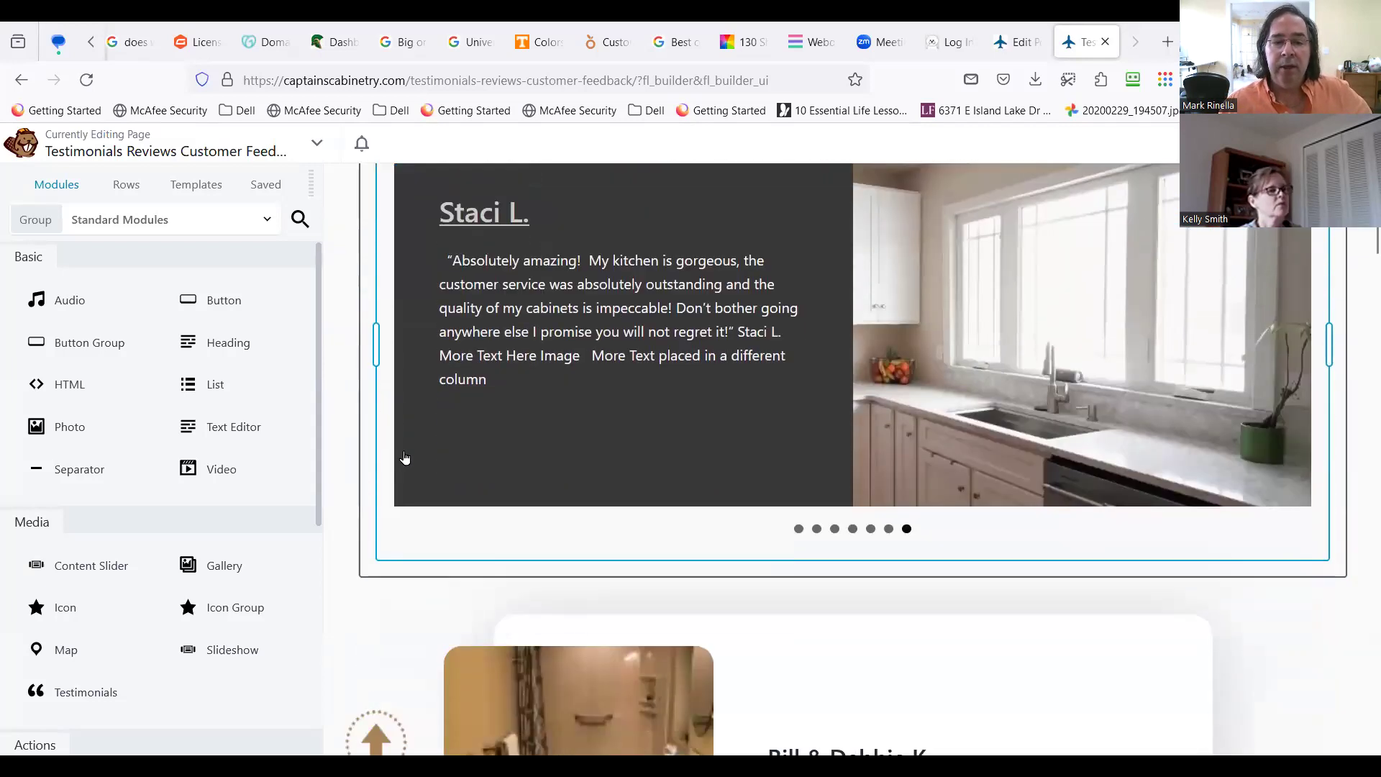
{"action": "scroll", "coordinate": [395, 504], "scroll_direction": "down", "scroll_amount": 4}
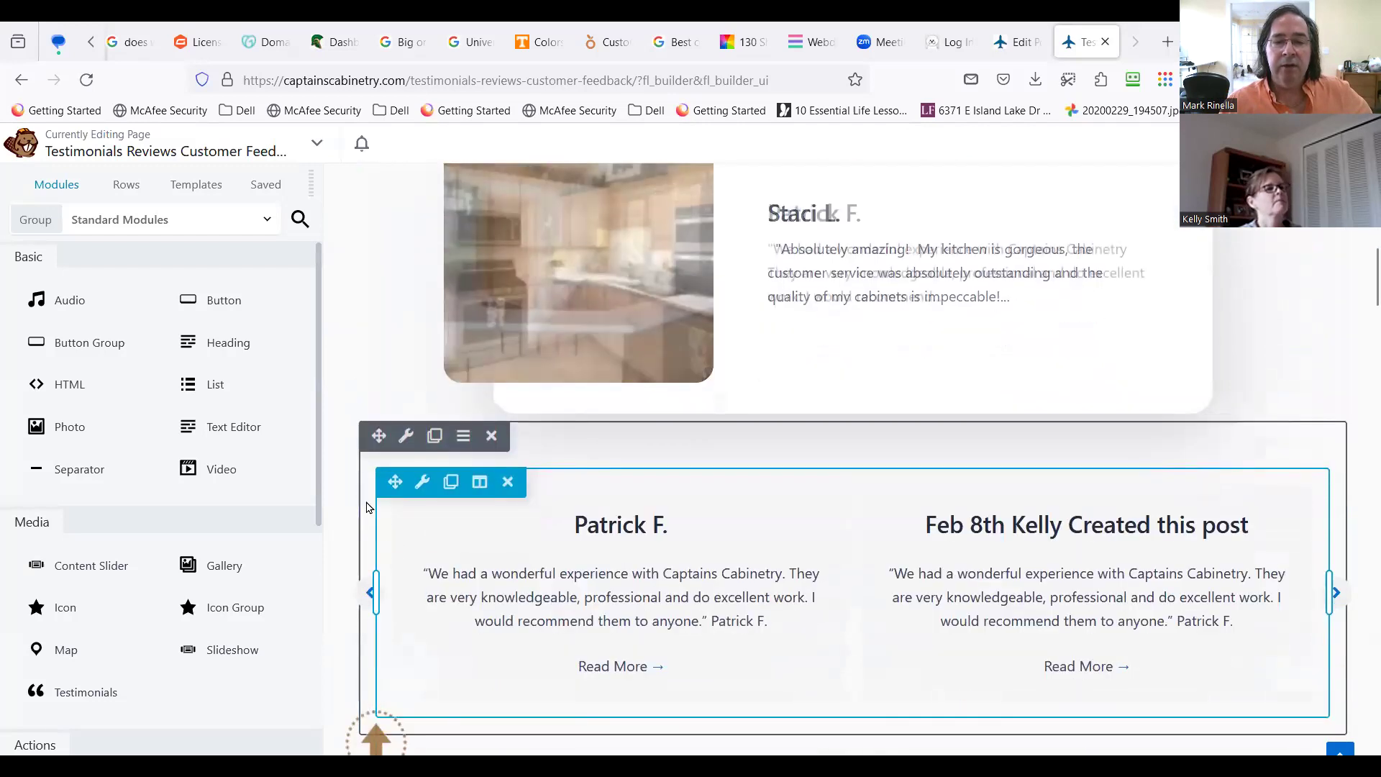
{"action": "scroll", "coordinate": [383, 449], "scroll_direction": "down", "scroll_amount": 1}
{"action": "mouse_move", "coordinate": [404, 344]}
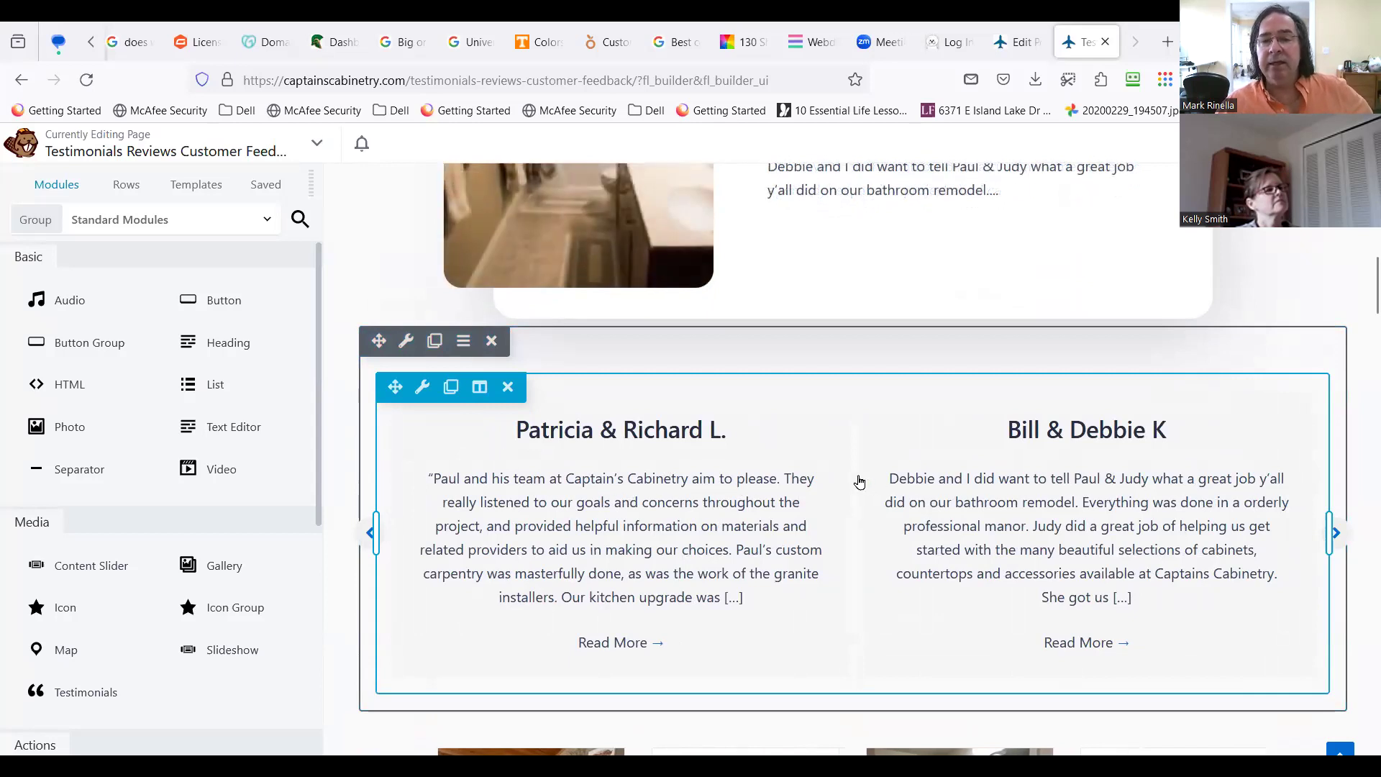
Step: Review the testimonial layouts from the large slider through the single card to the two-column and four-column carousels
{"action": "scroll", "coordinate": [859, 481], "scroll_direction": "up", "scroll_amount": 4}
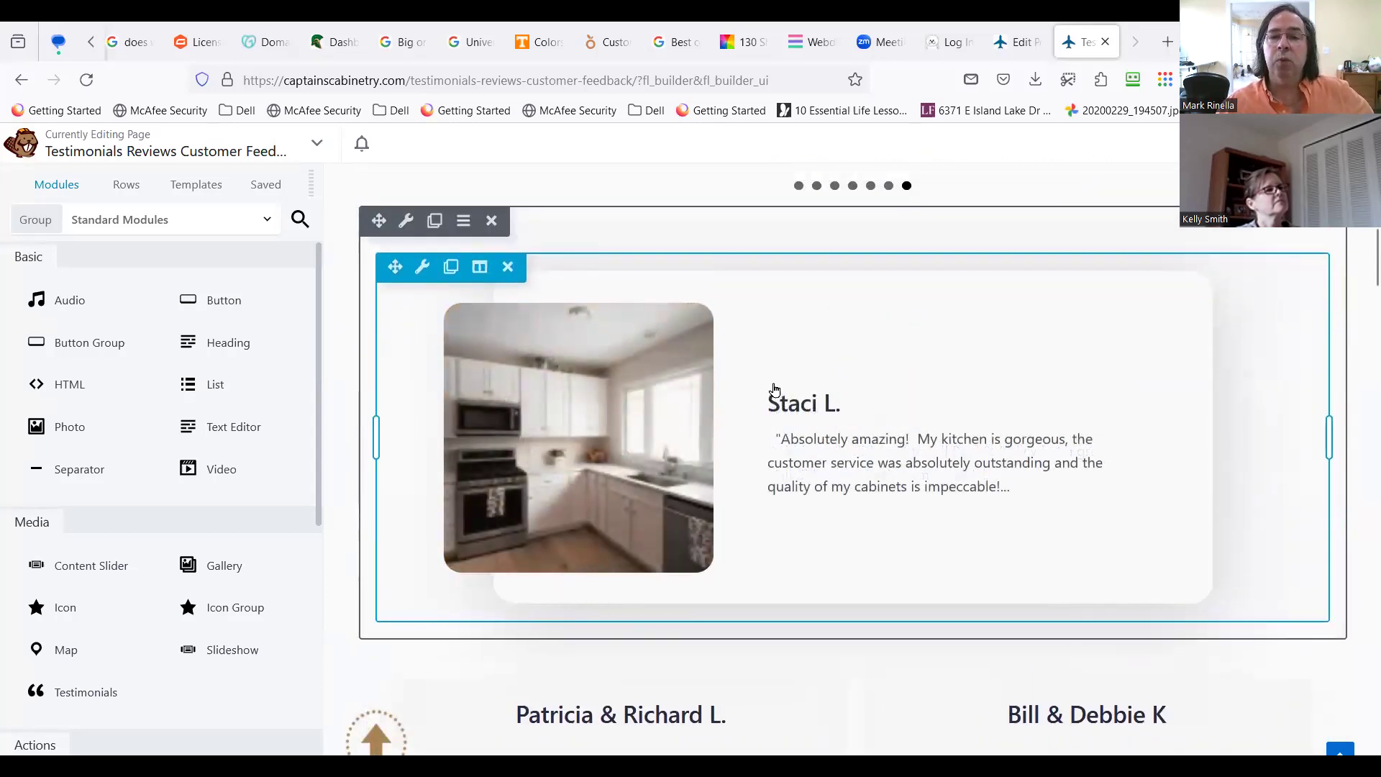
{"action": "scroll", "coordinate": [774, 389], "scroll_direction": "up", "scroll_amount": 5}
{"action": "scroll", "coordinate": [700, 538], "scroll_direction": "down", "scroll_amount": 4}
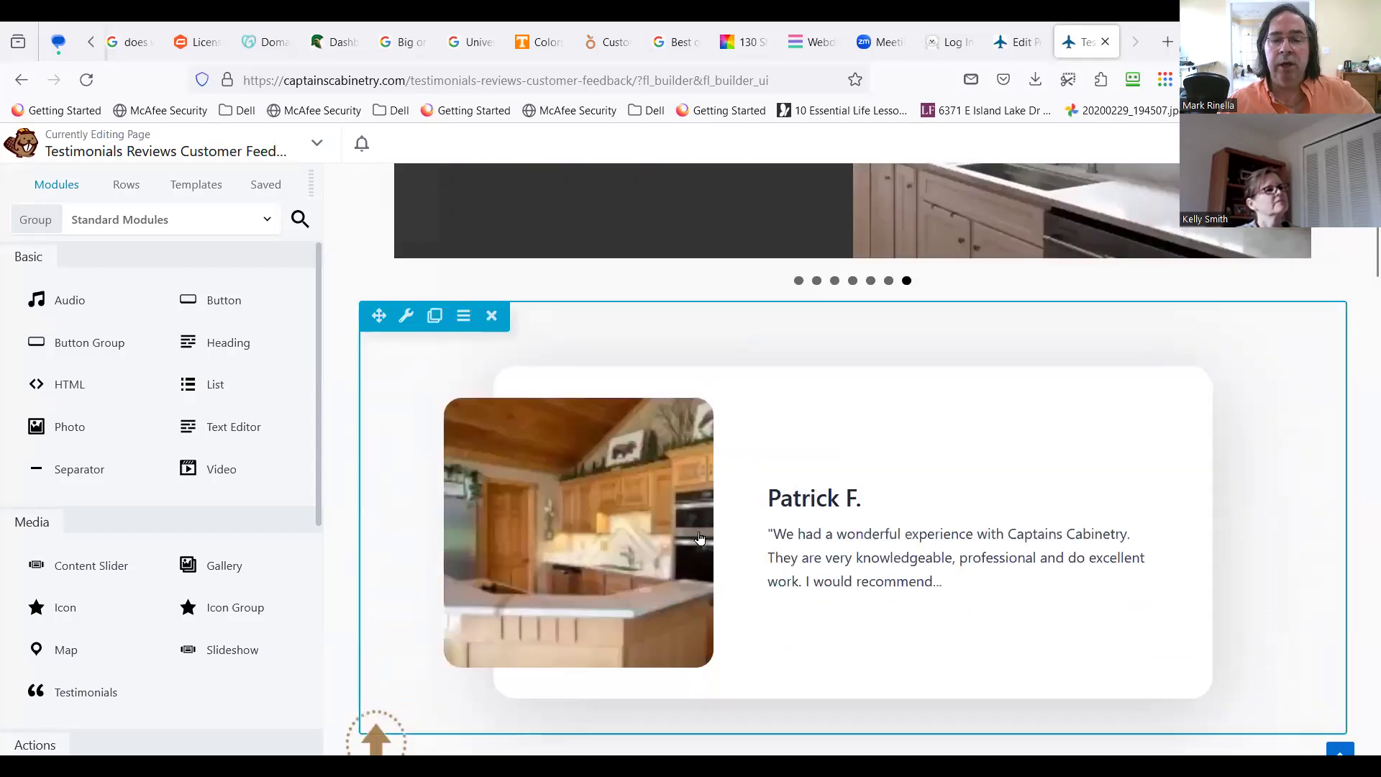
{"action": "scroll", "coordinate": [699, 538], "scroll_direction": "down", "scroll_amount": 10}
{"action": "scroll", "coordinate": [680, 580], "scroll_direction": "down", "scroll_amount": 1}
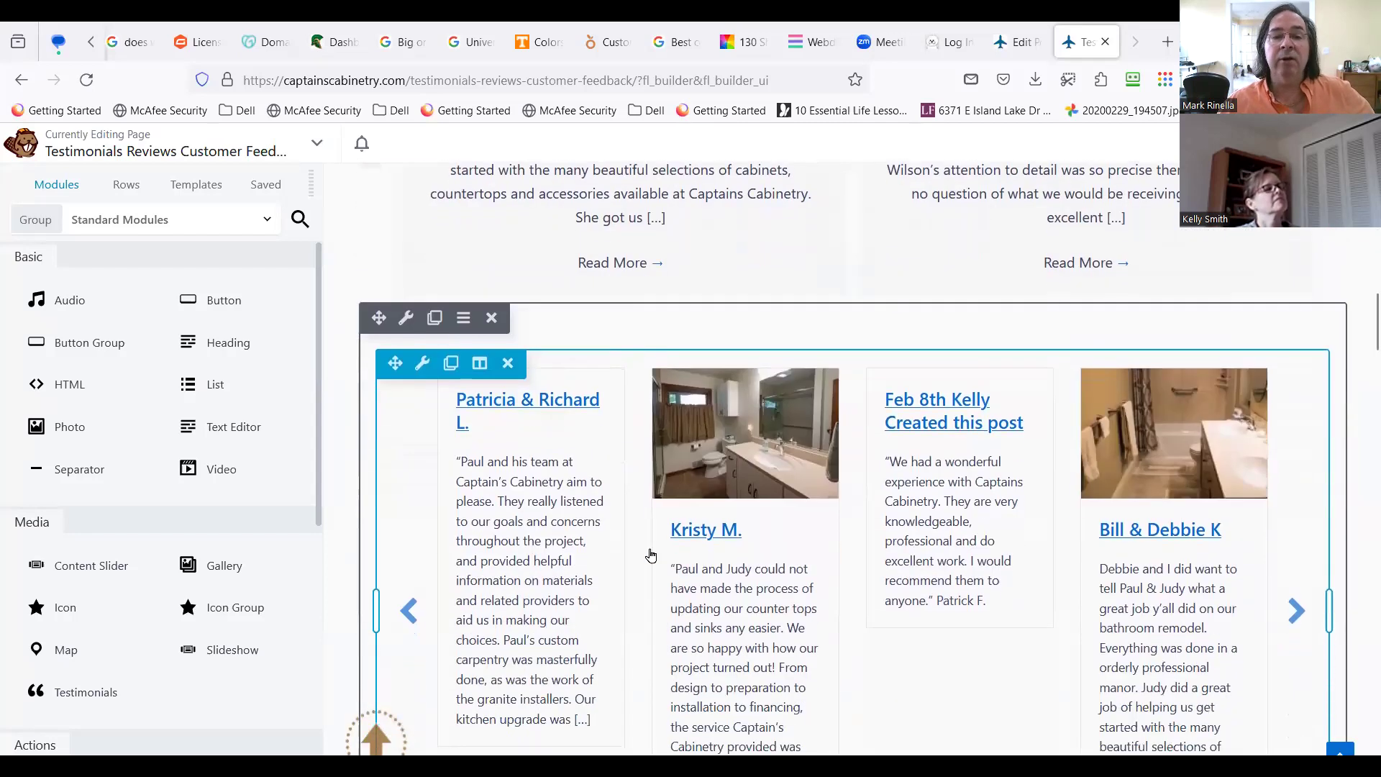
{"action": "scroll", "coordinate": [606, 473], "scroll_direction": "down", "scroll_amount": 1}
{"action": "scroll", "coordinate": [615, 430], "scroll_direction": "down", "scroll_amount": 5}
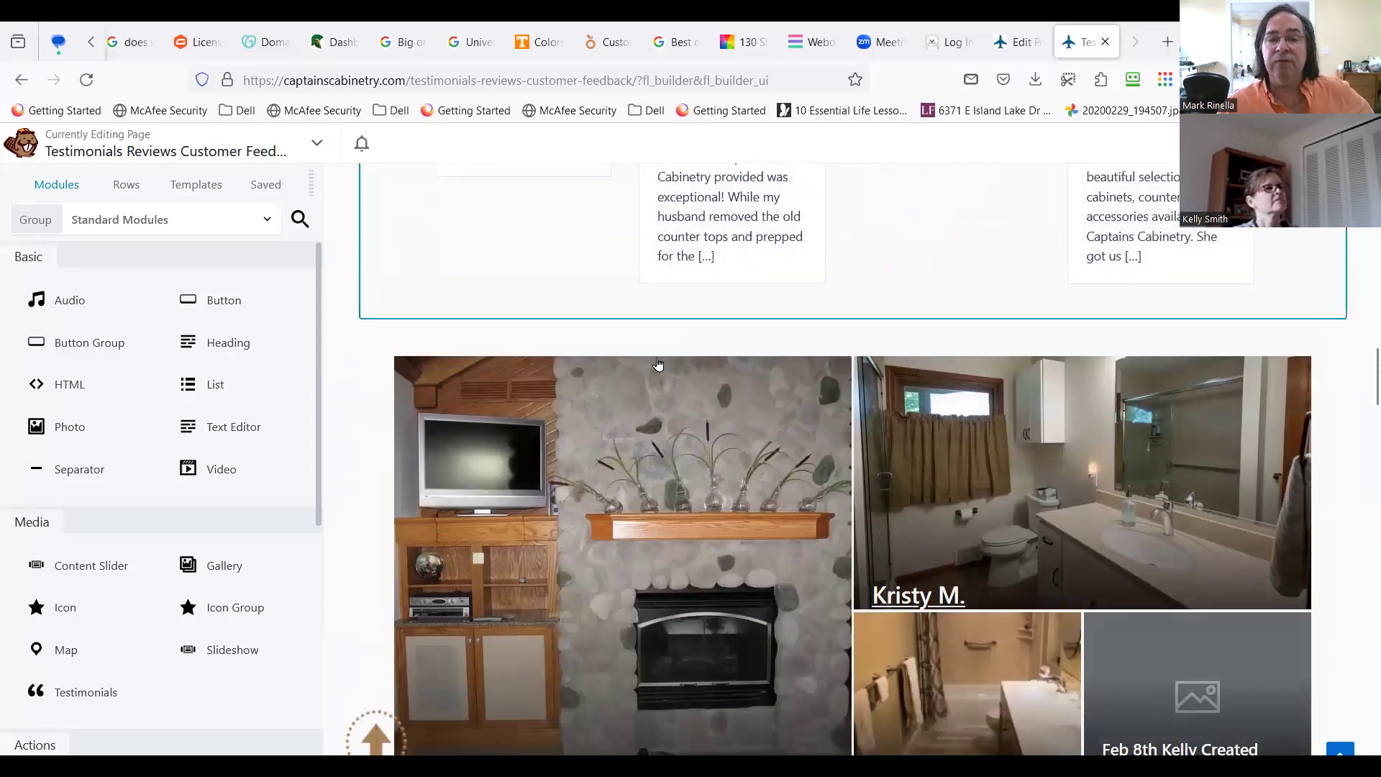
Step: Compare the end of the four-column testimonial carousel with the tiled photo grid beneath it
{"action": "scroll", "coordinate": [675, 320], "scroll_direction": "up", "scroll_amount": 1}
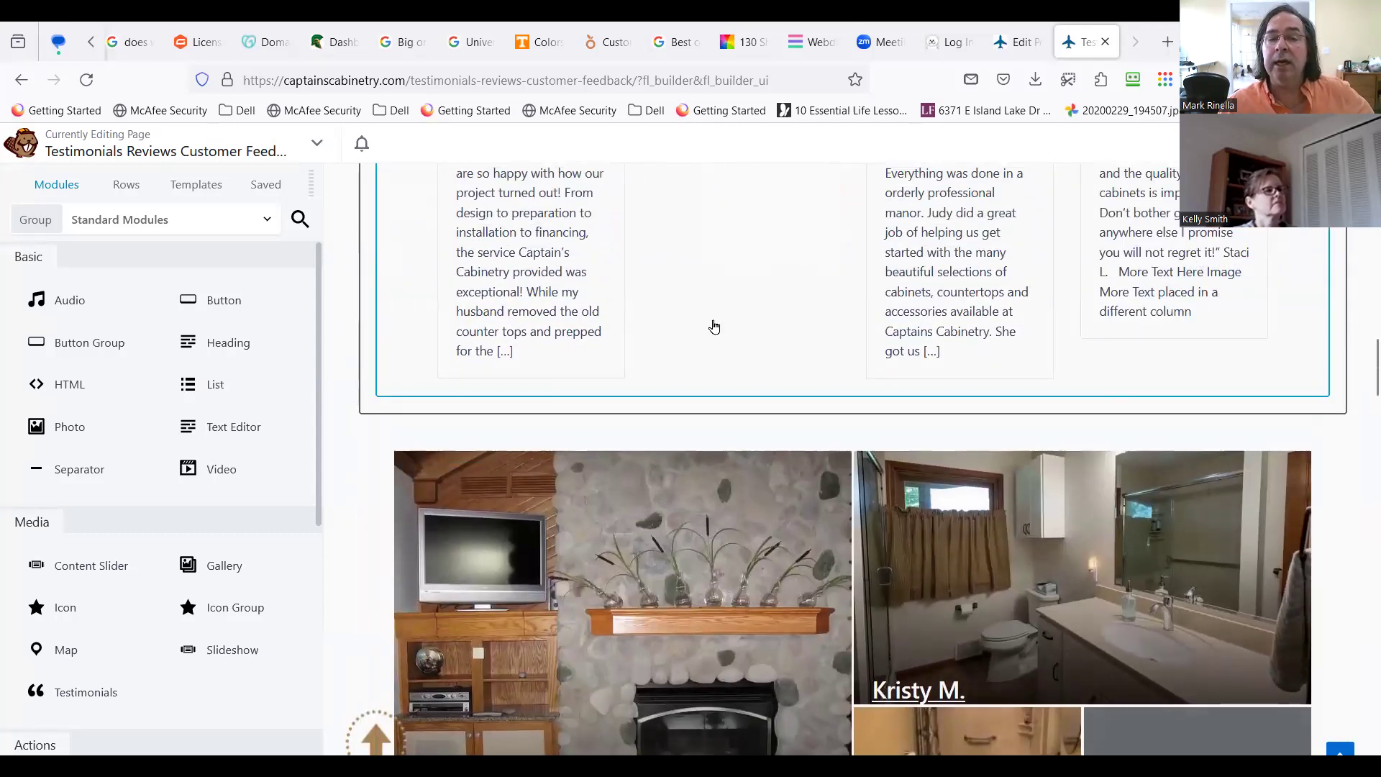
{"action": "scroll", "coordinate": [709, 342], "scroll_direction": "up", "scroll_amount": 1}
{"action": "scroll", "coordinate": [719, 403], "scroll_direction": "down", "scroll_amount": 4}
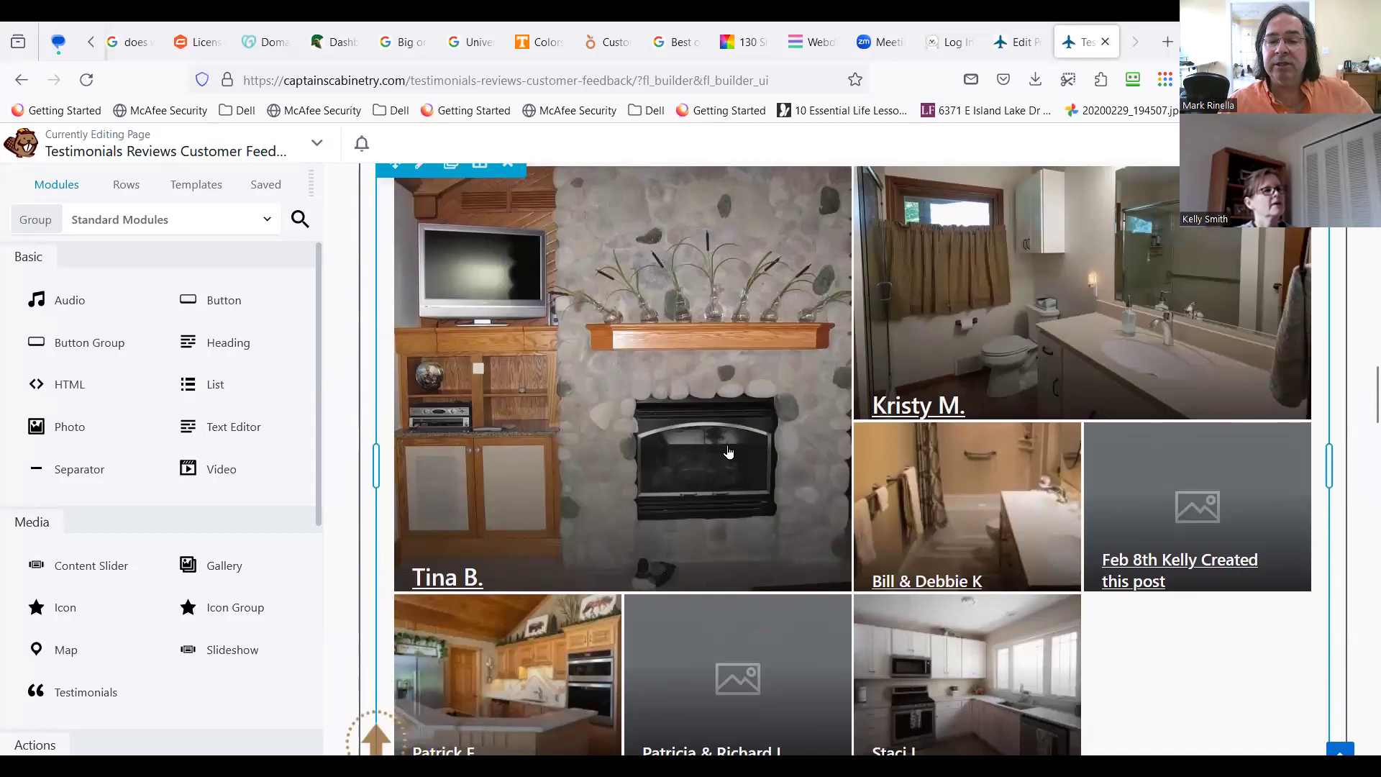
{"action": "scroll", "coordinate": [728, 451], "scroll_direction": "down", "scroll_amount": 2}
{"action": "scroll", "coordinate": [728, 451], "scroll_direction": "up", "scroll_amount": 3}
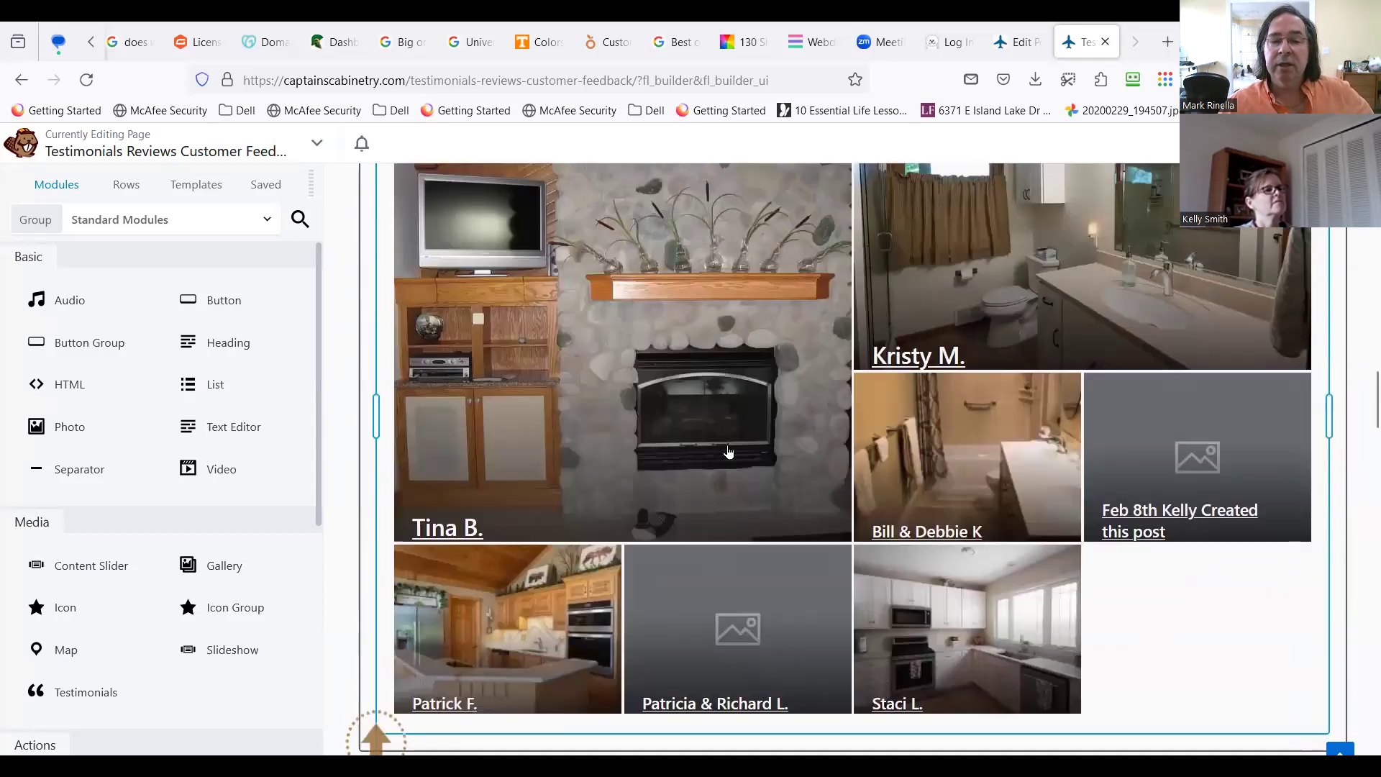
{"action": "scroll", "coordinate": [974, 512], "scroll_direction": "down", "scroll_amount": 1}
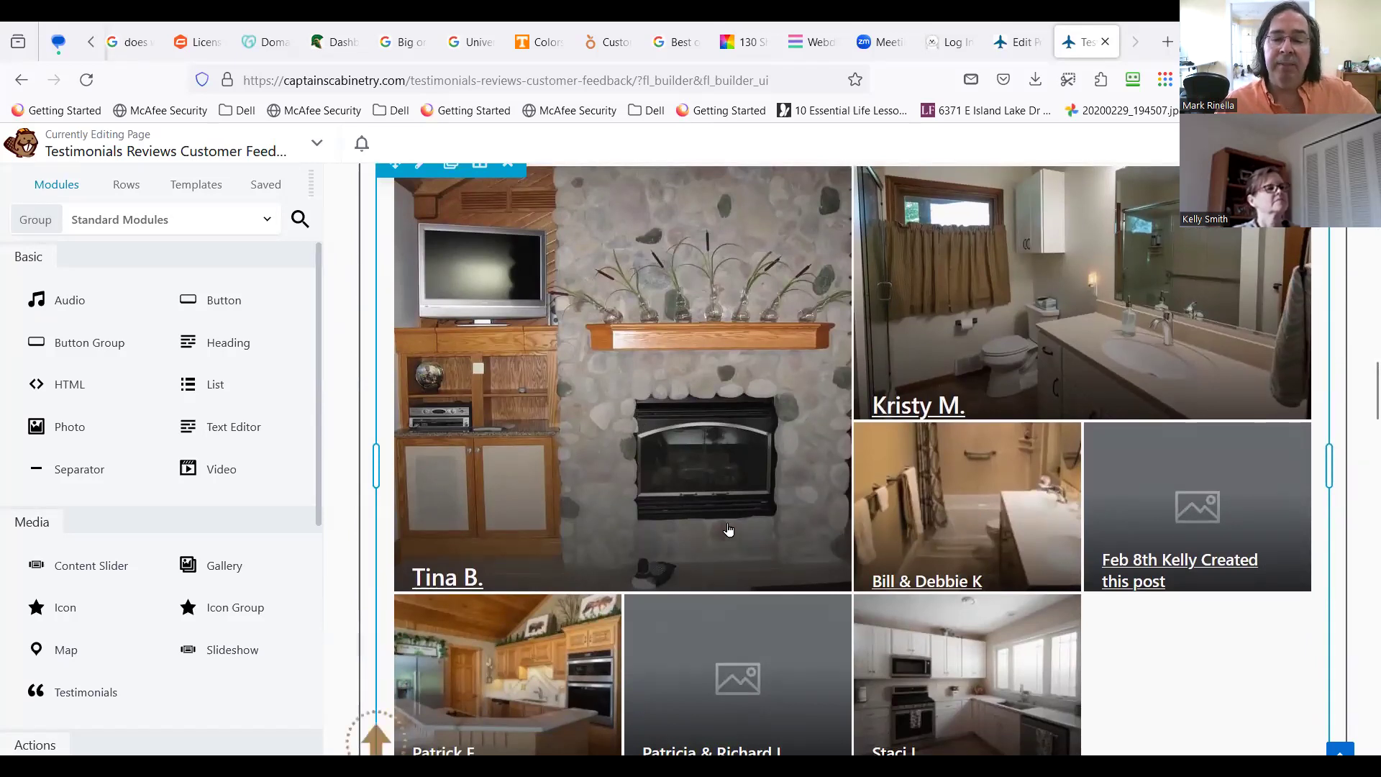
{"action": "scroll", "coordinate": [729, 530], "scroll_direction": "down", "scroll_amount": 3}
Step: Add an empty one-column row above the large testimonial slider
{"action": "scroll", "coordinate": [729, 529], "scroll_direction": "up", "scroll_amount": 13}
{"action": "scroll", "coordinate": [734, 524], "scroll_direction": "up", "scroll_amount": 10}
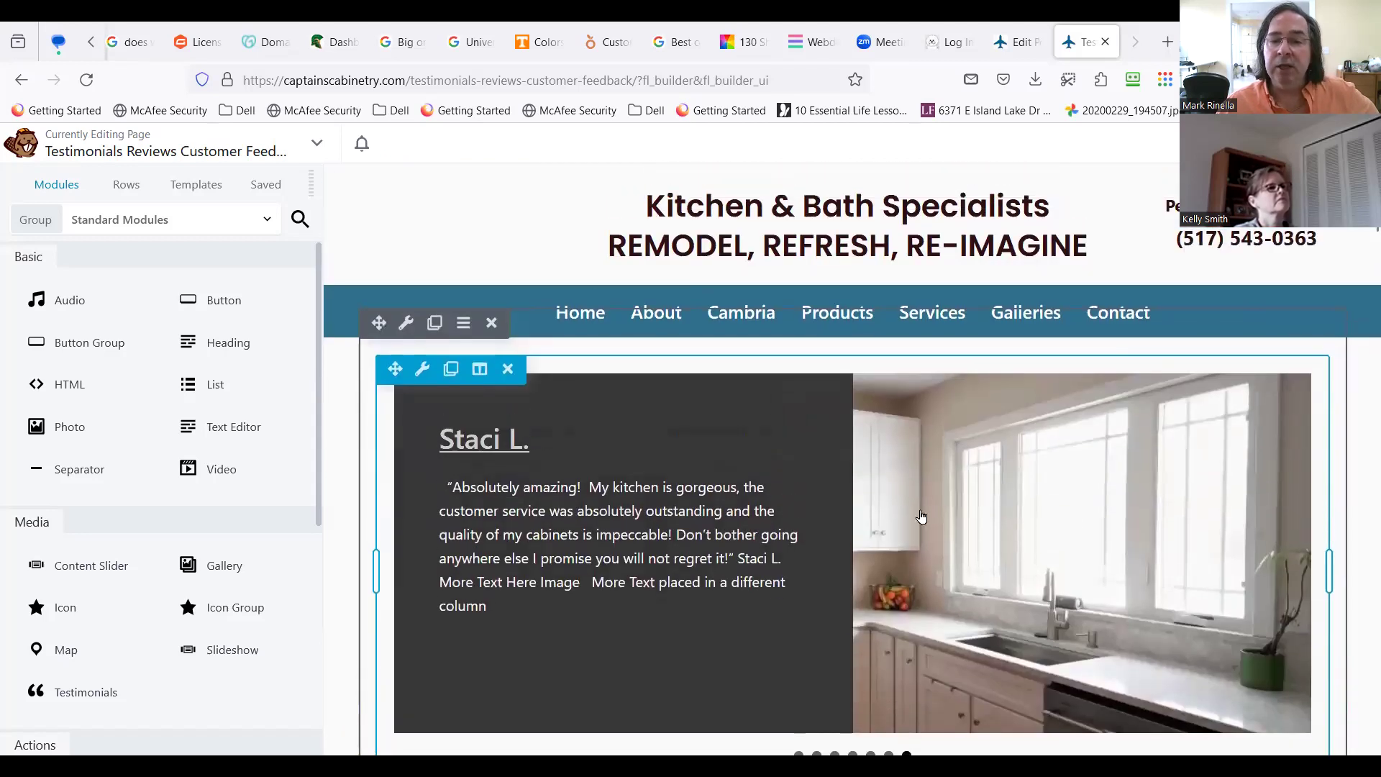
{"action": "left_click", "coordinate": [115, 185]}
{"action": "left_click_drag", "start_coordinate": [46, 263], "coordinate": [543, 387]}
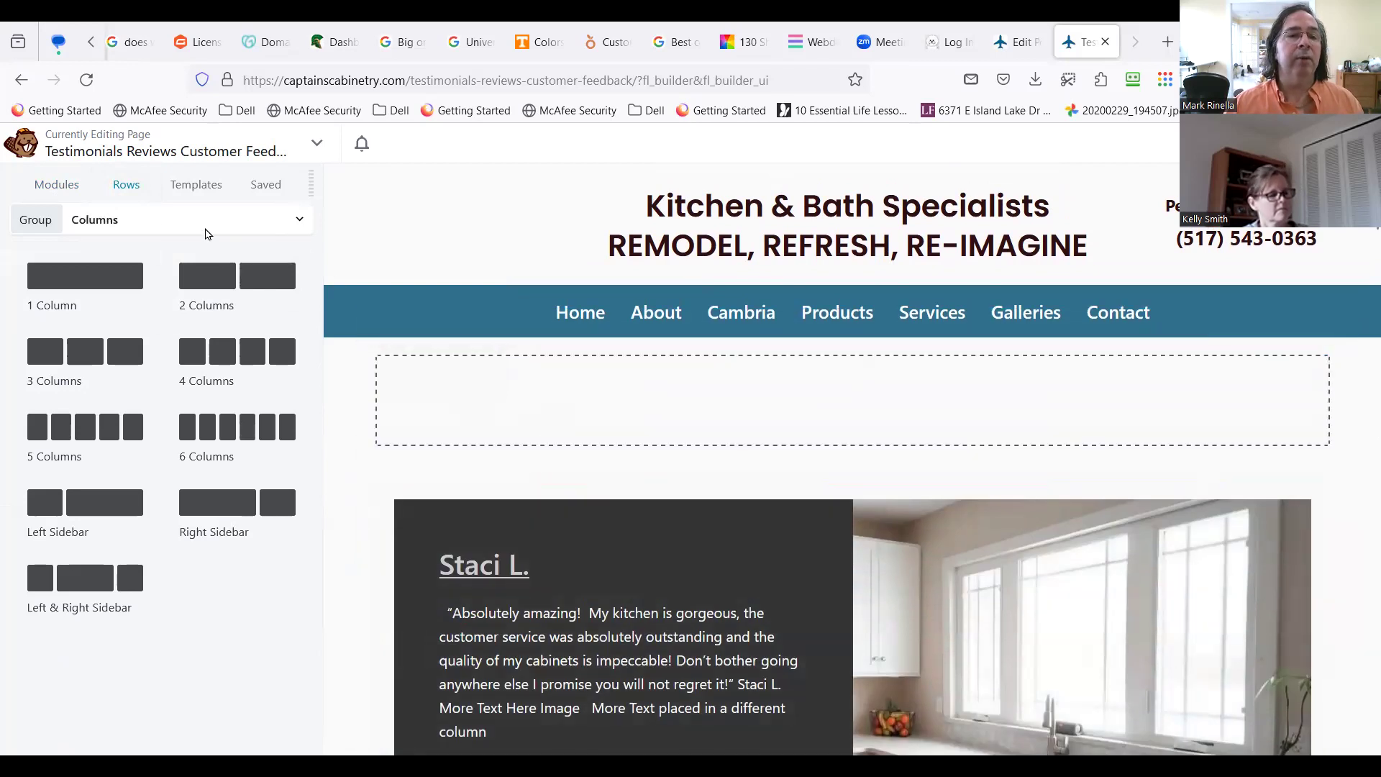
Step: Search the modules for "Posts", look through the matching post modules, and clear the search
{"action": "left_click", "coordinate": [61, 186]}
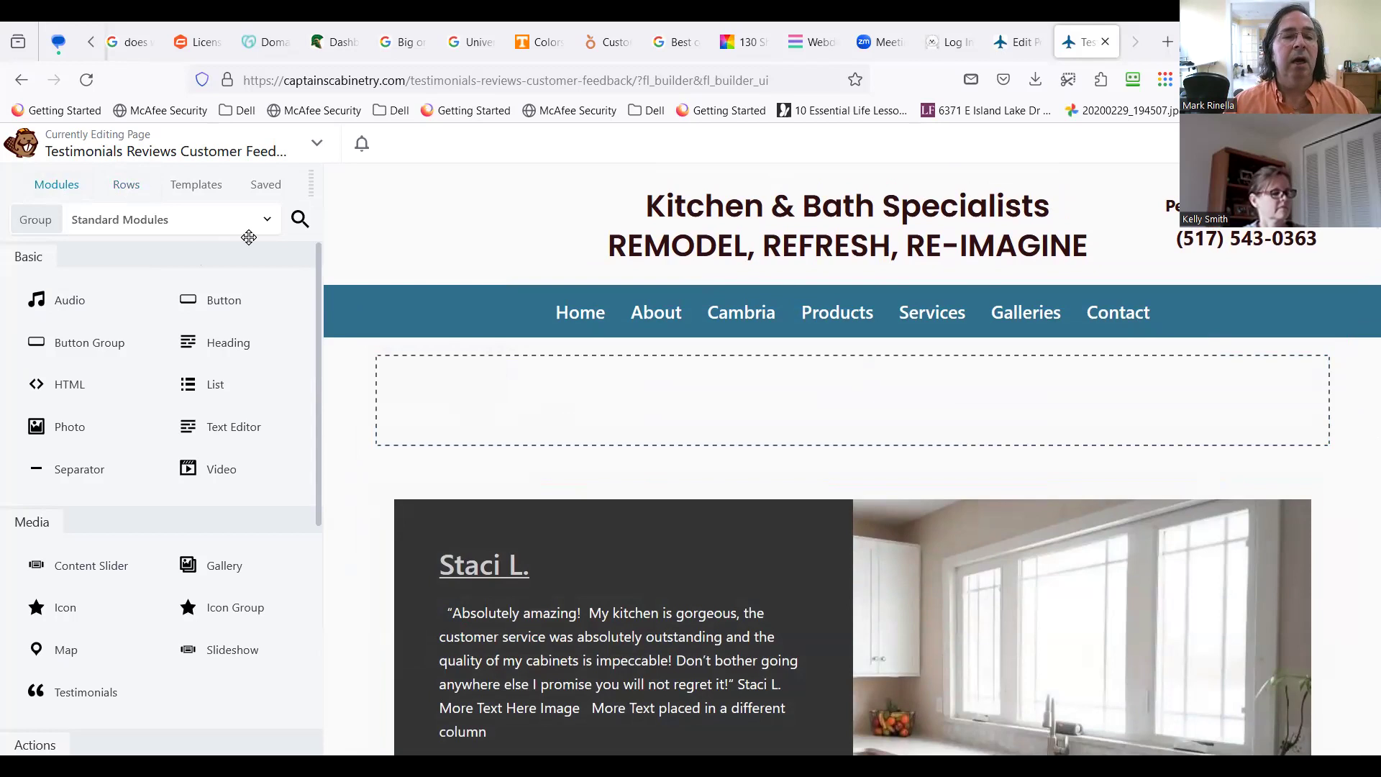
{"action": "left_click", "coordinate": [298, 220]}
{"action": "type", "text": "Posts"}
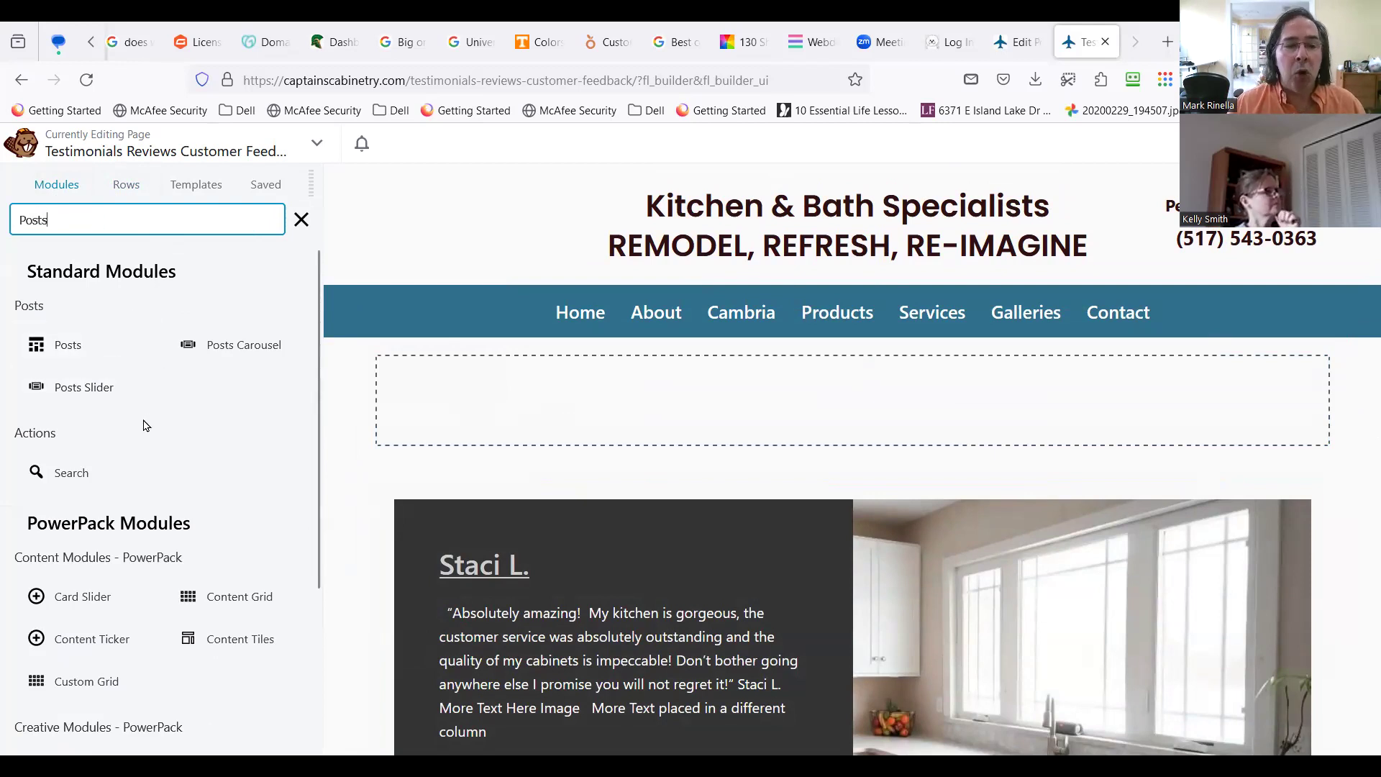
{"action": "scroll", "coordinate": [144, 425], "scroll_direction": "down", "scroll_amount": 4}
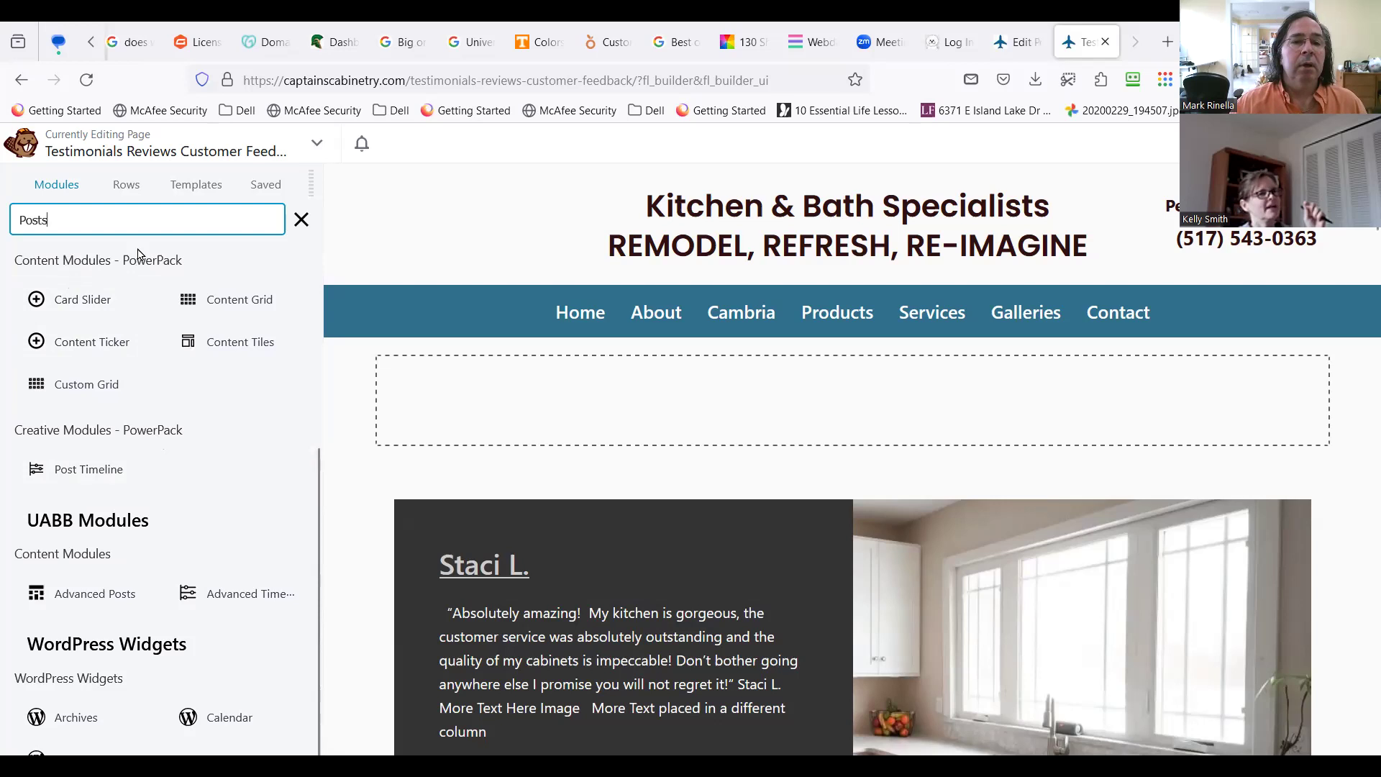
{"action": "left_click", "coordinate": [301, 220]}
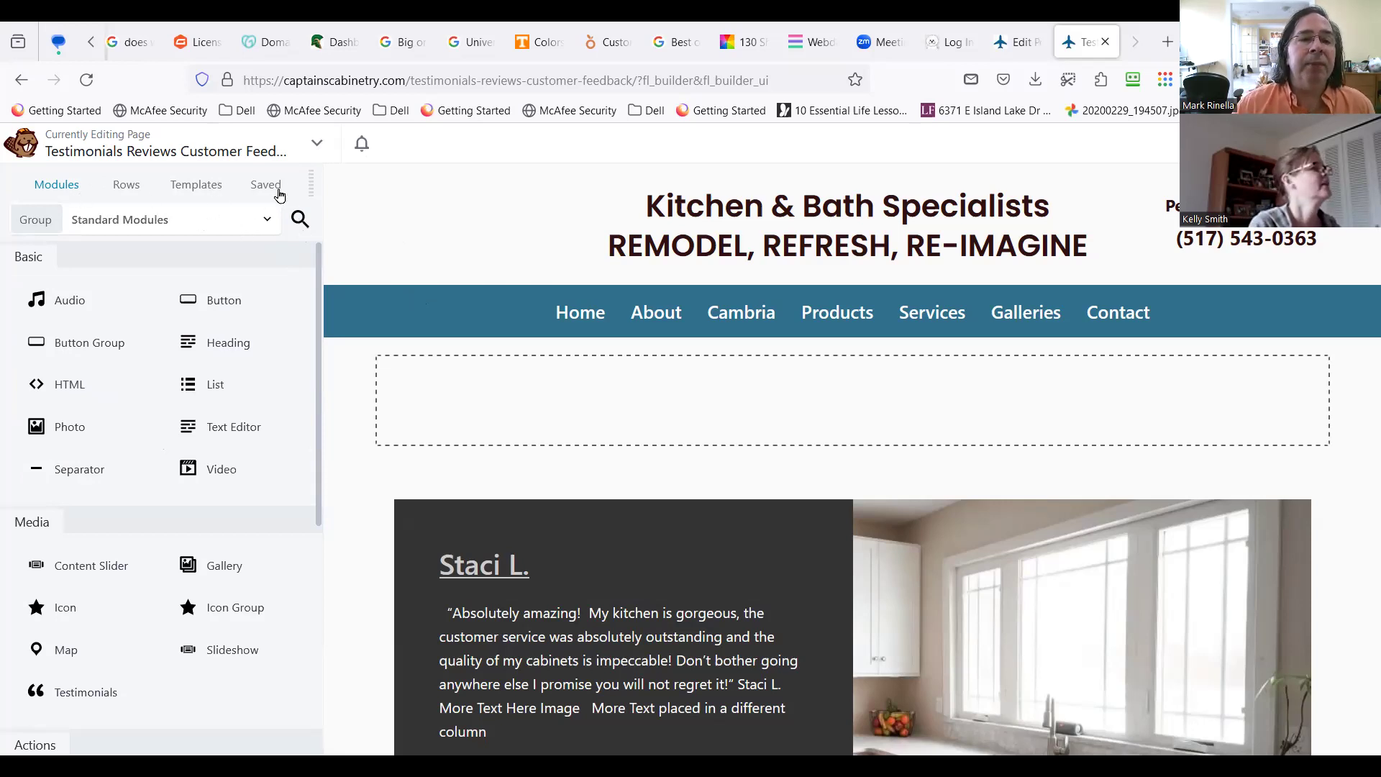
Step: Redock the modules panel on its original side and adjust its width
{"action": "left_click_drag", "start_coordinate": [316, 195], "coordinate": [44, 218]}
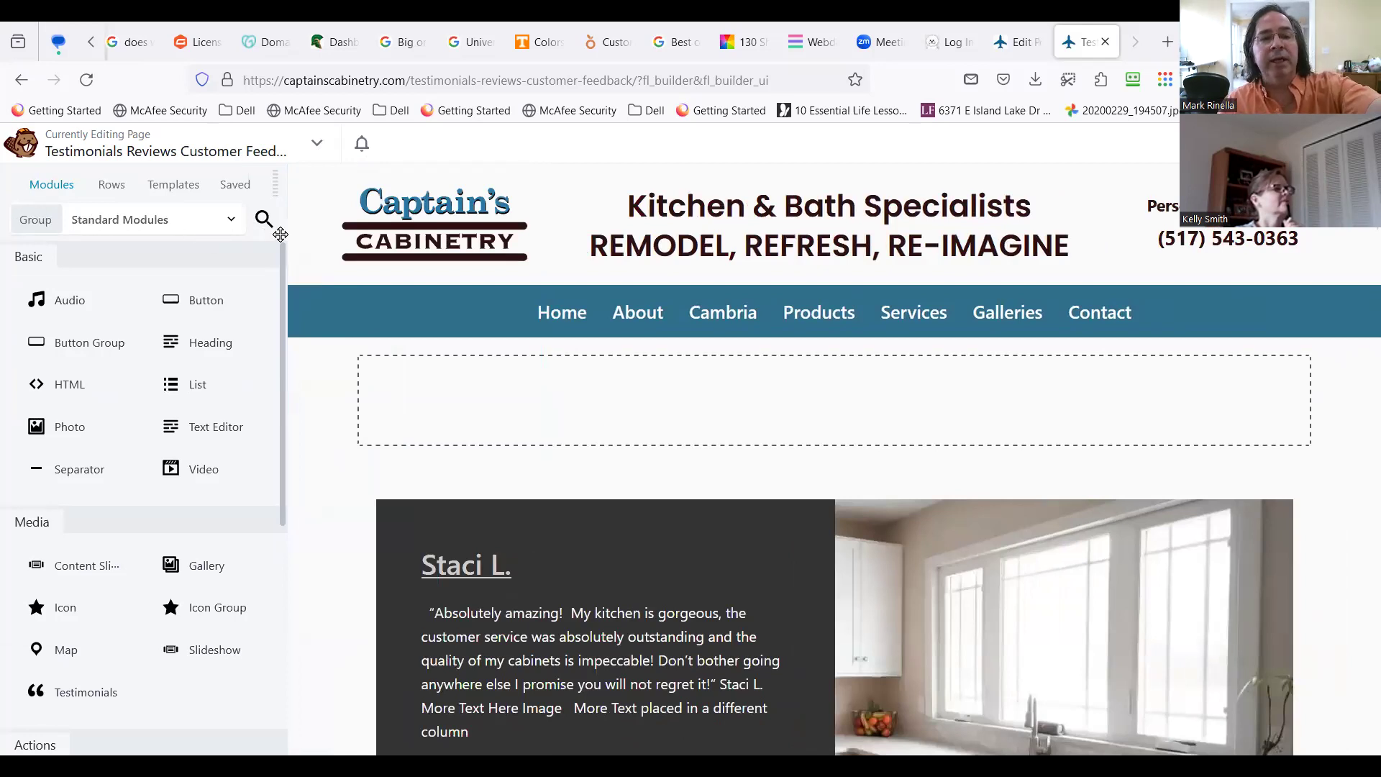
{"action": "left_click_drag", "start_coordinate": [281, 234], "coordinate": [312, 225]}
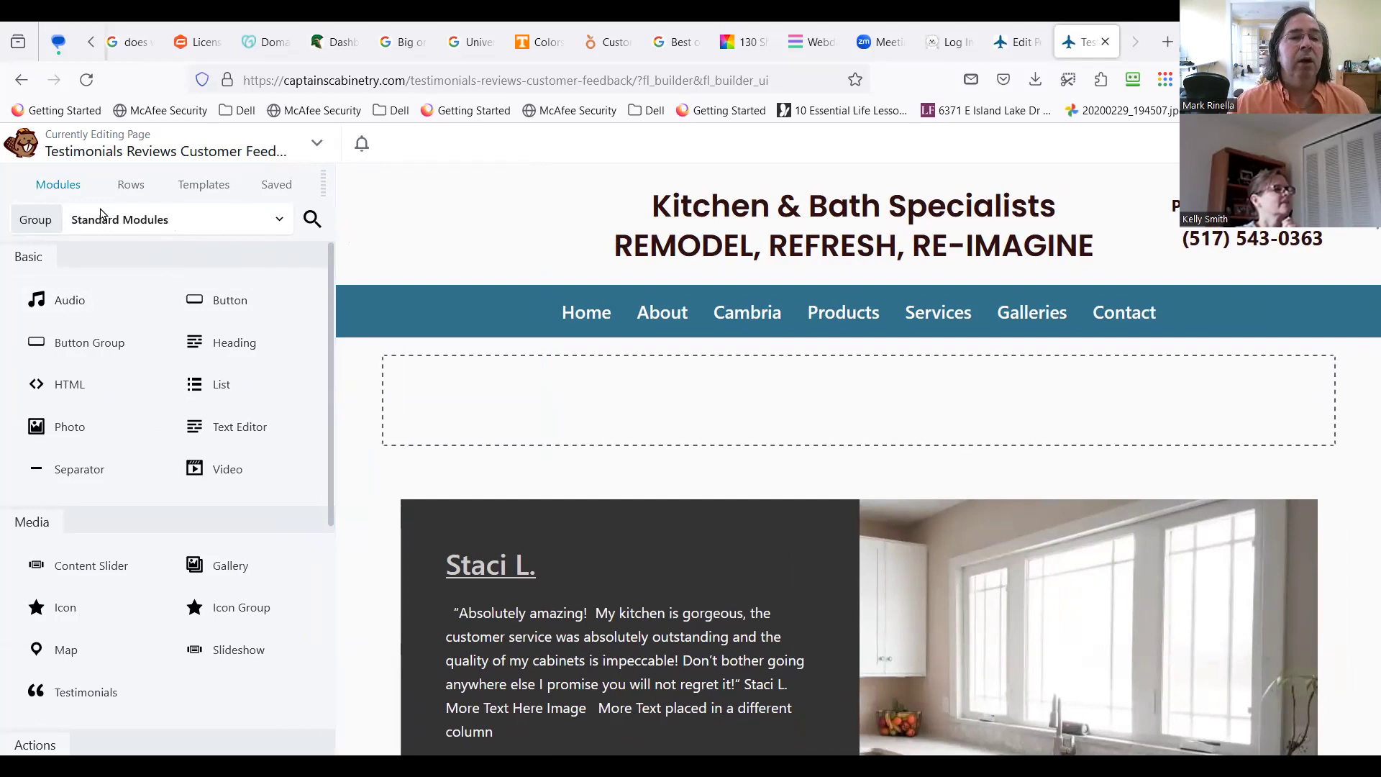
{"action": "left_click", "coordinate": [317, 143]}
{"action": "left_click", "coordinate": [320, 146]}
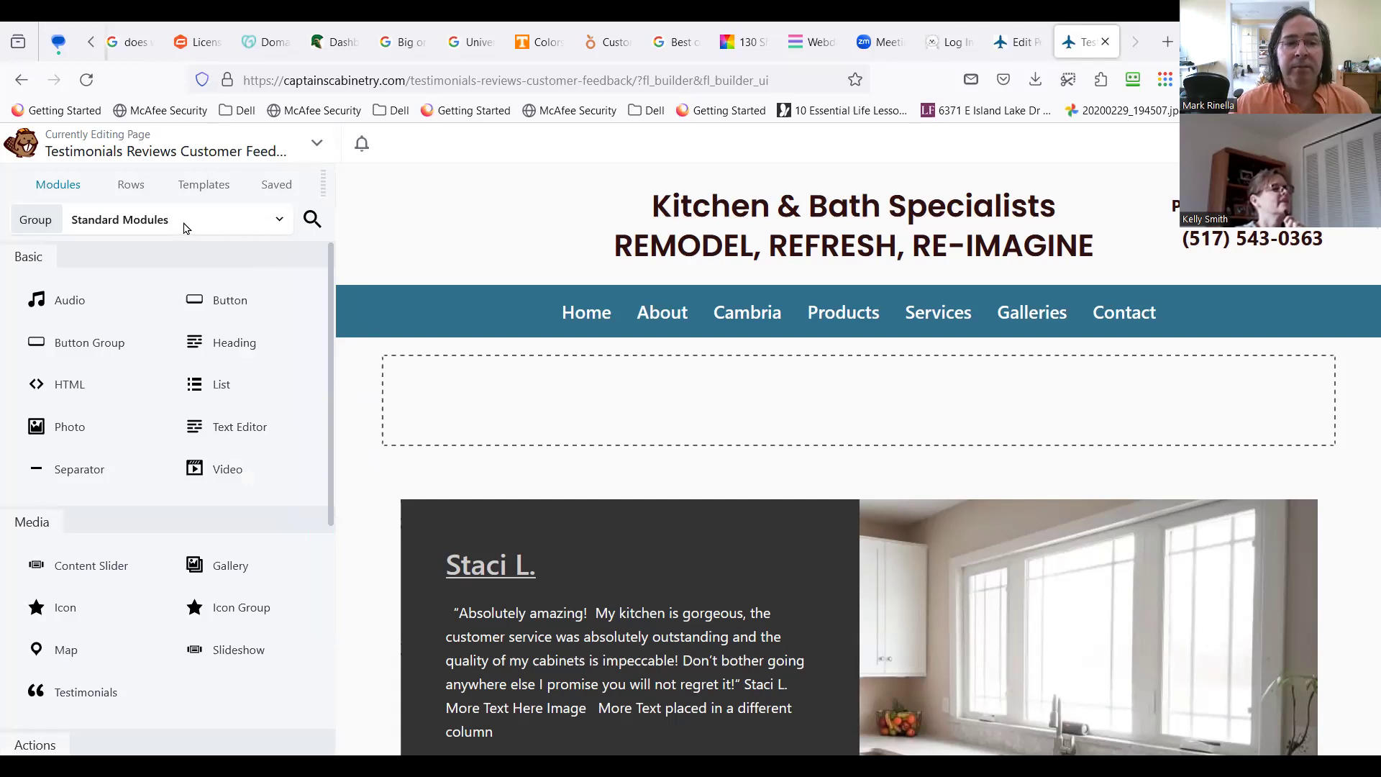
{"action": "left_click", "coordinate": [311, 219]}
{"action": "left_click", "coordinate": [311, 220]}
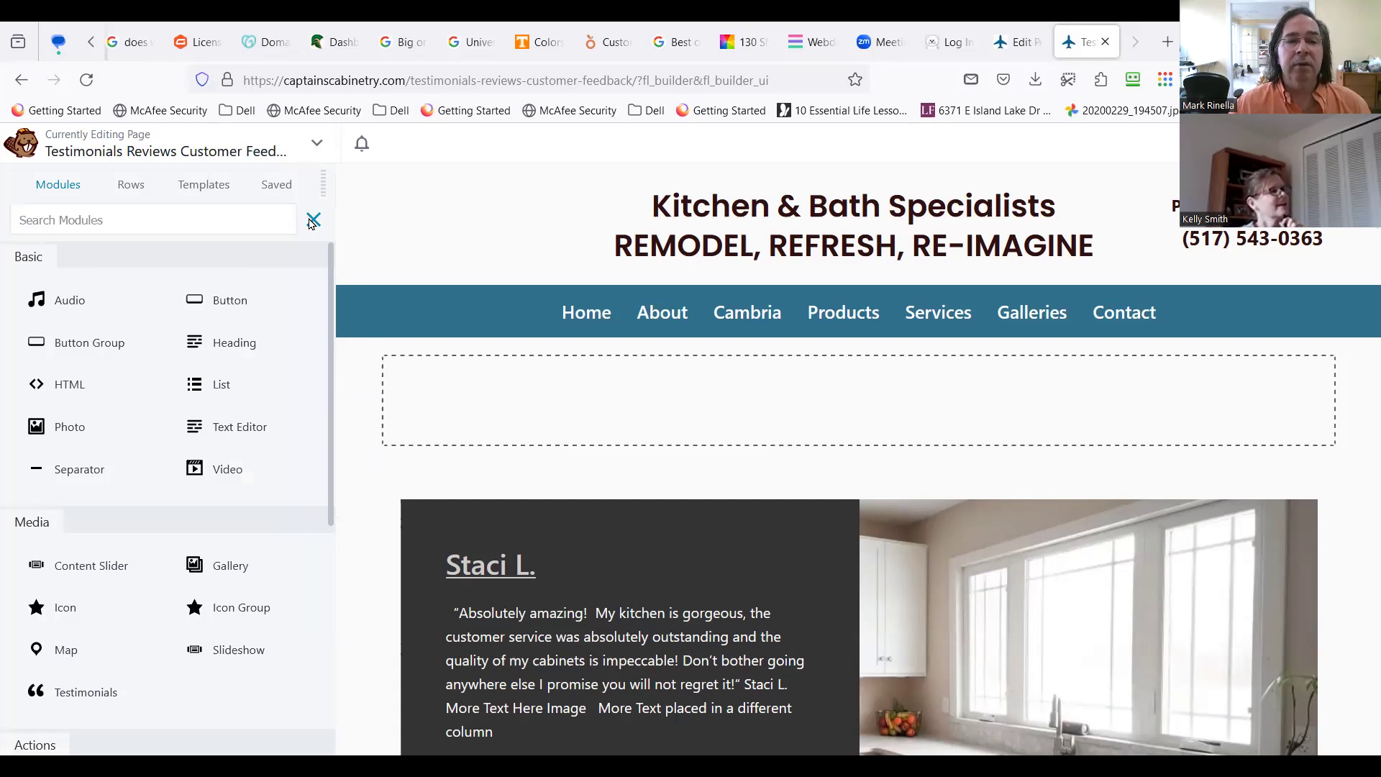
{"action": "left_click", "coordinate": [311, 221]}
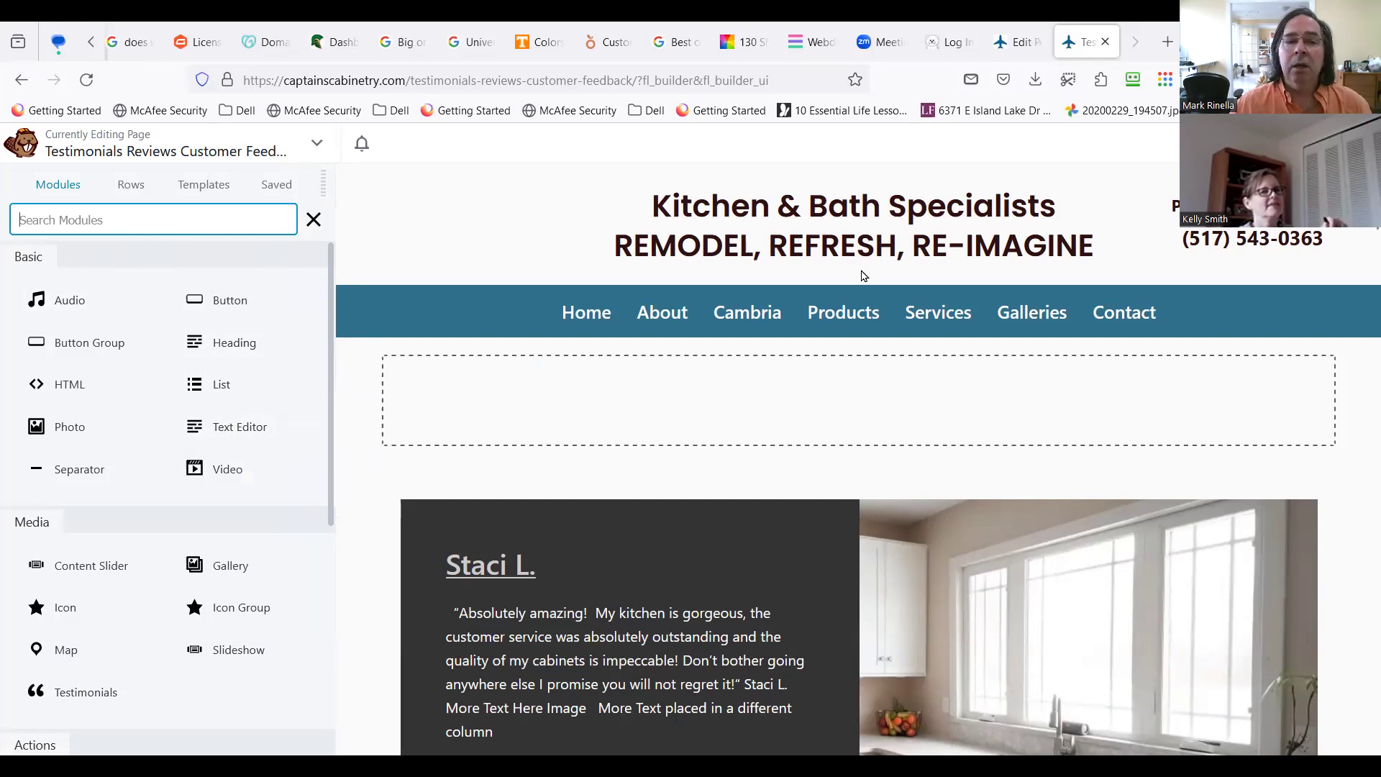
Step: Publish the testimonials page with its new row and reopen it for editing in Beaver Builder
{"action": "left_click", "coordinate": [1342, 144]}
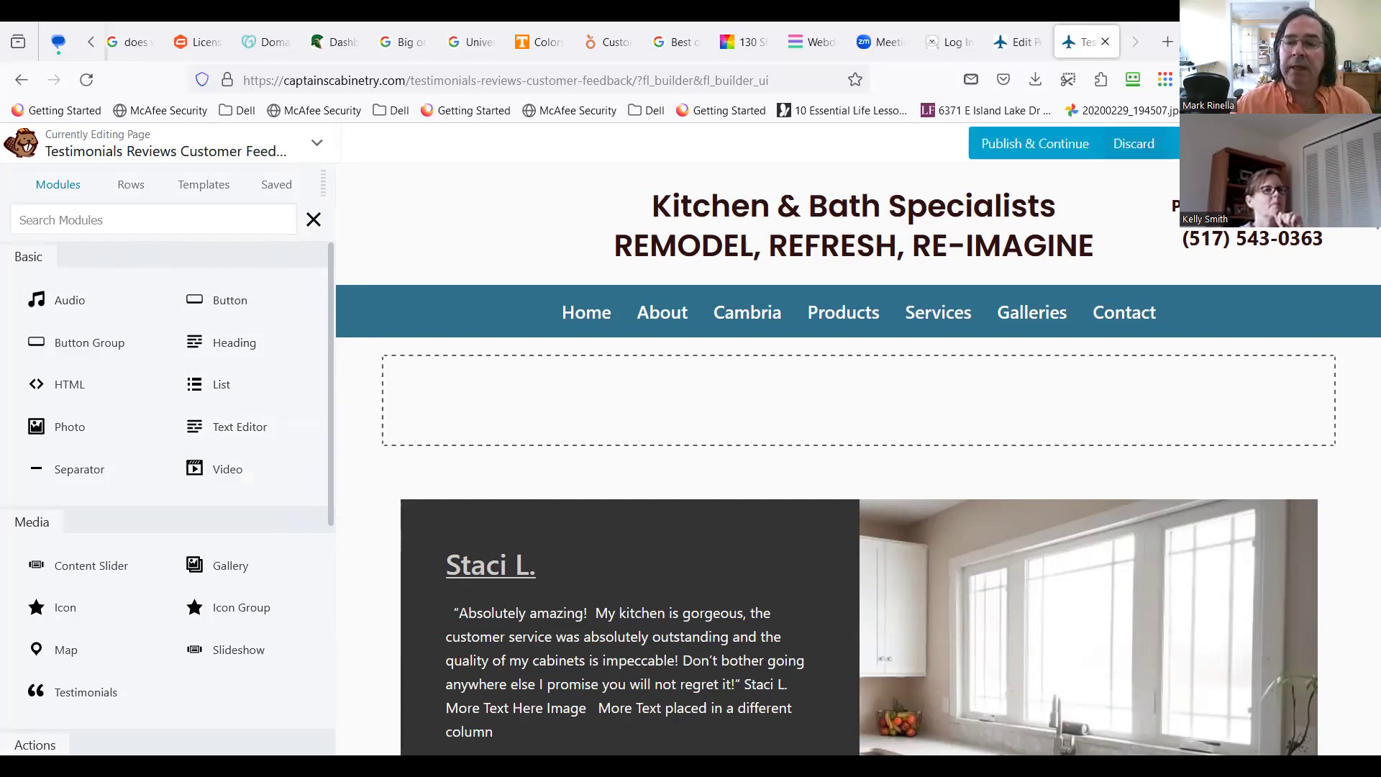
{"action": "left_click", "coordinate": [1287, 143]}
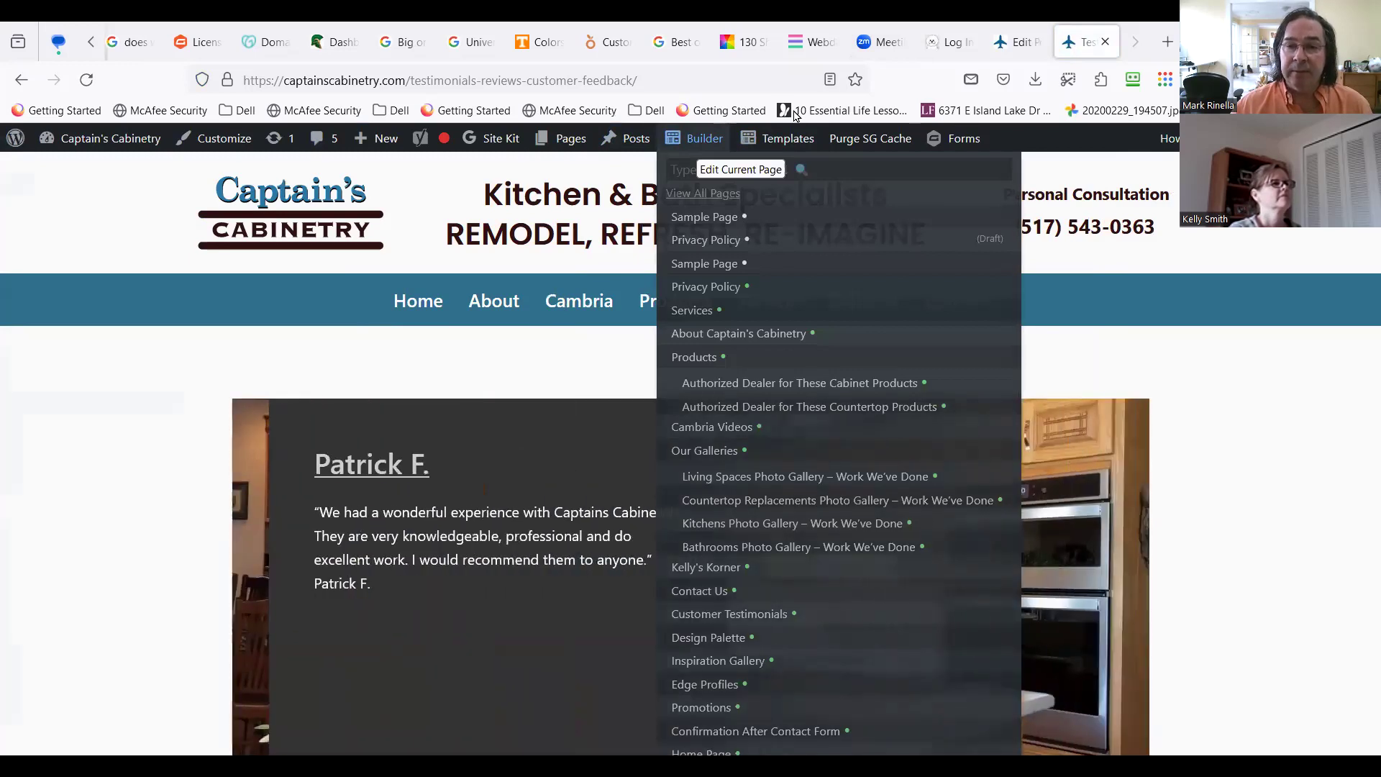
{"action": "left_click", "coordinate": [695, 139]}
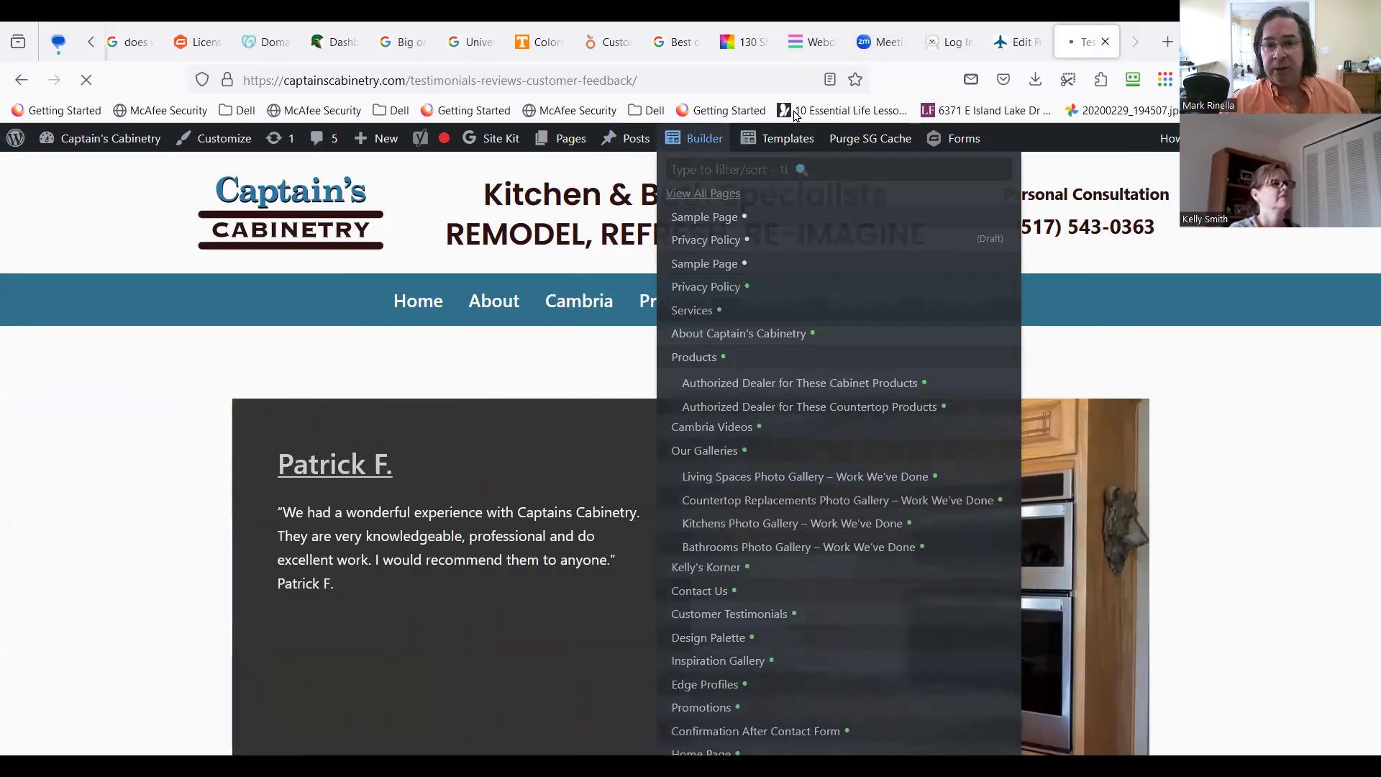
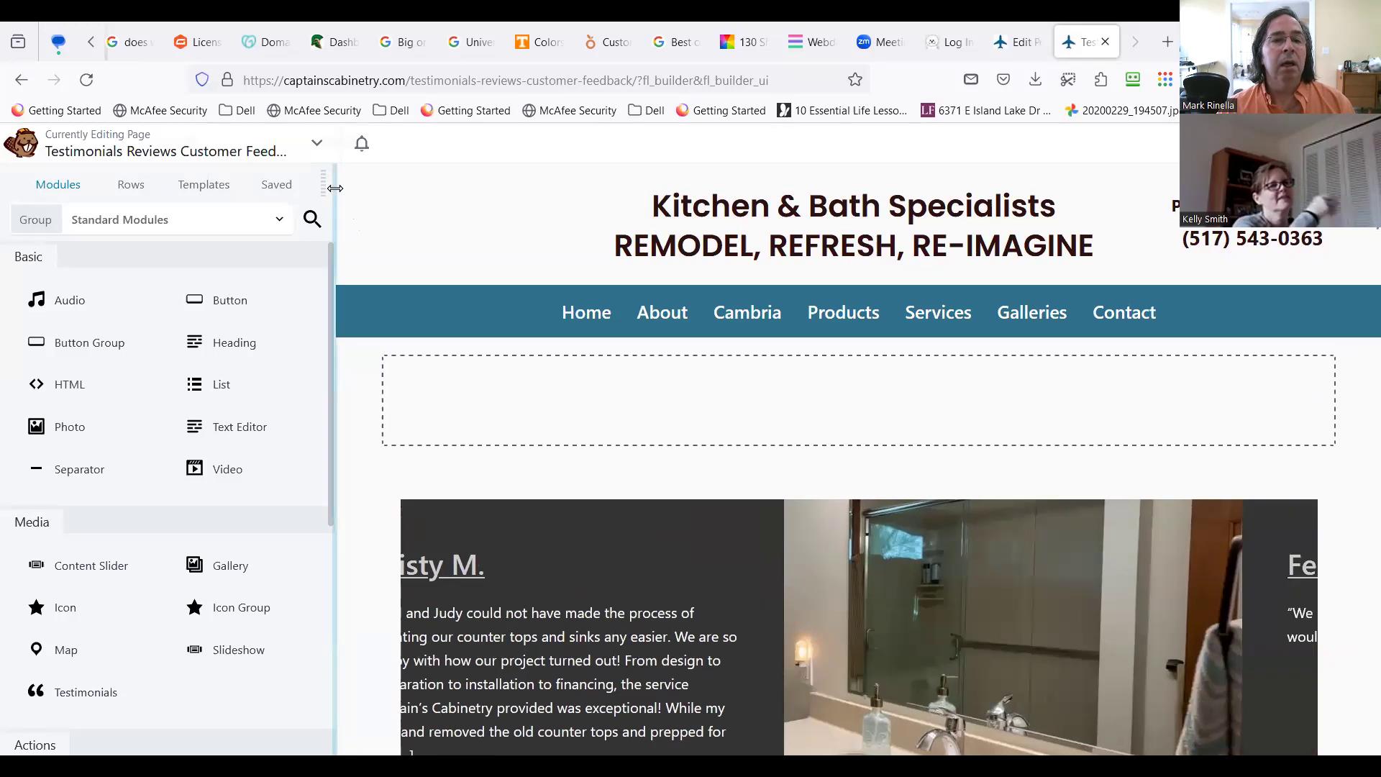
Step: Widen the docked modules panel slightly and look through its standard modules down to the Actions group
{"action": "mouse_move", "coordinate": [336, 191]}
{"action": "left_mouse_down"}
{"action": "mouse_move", "coordinate": [312, 161]}
{"action": "mouse_move", "coordinate": [329, 192]}
{"action": "mouse_move", "coordinate": [362, 191]}
{"action": "left_mouse_up"}
{"action": "left_click_drag", "start_coordinate": [358, 191], "coordinate": [347, 191]}
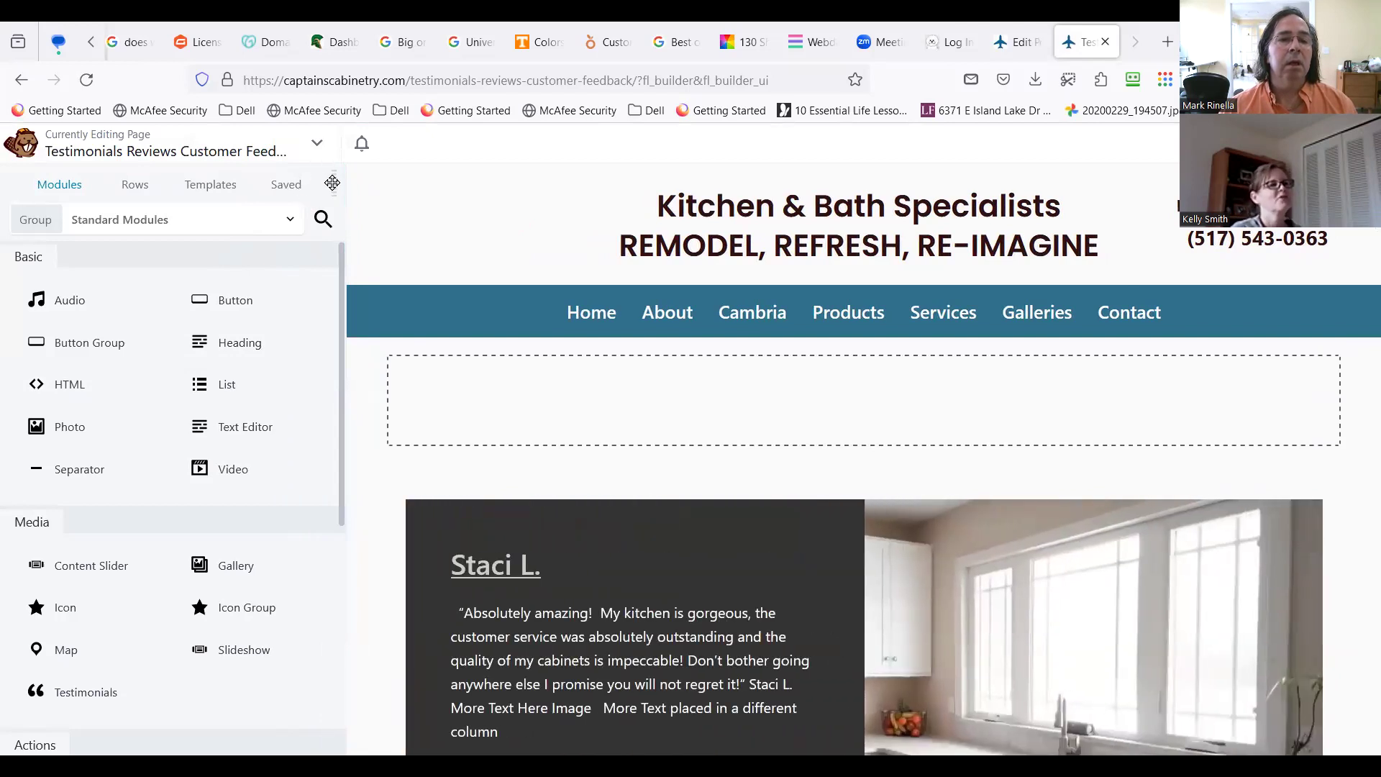
{"action": "scroll", "coordinate": [72, 680], "scroll_direction": "down", "scroll_amount": 4}
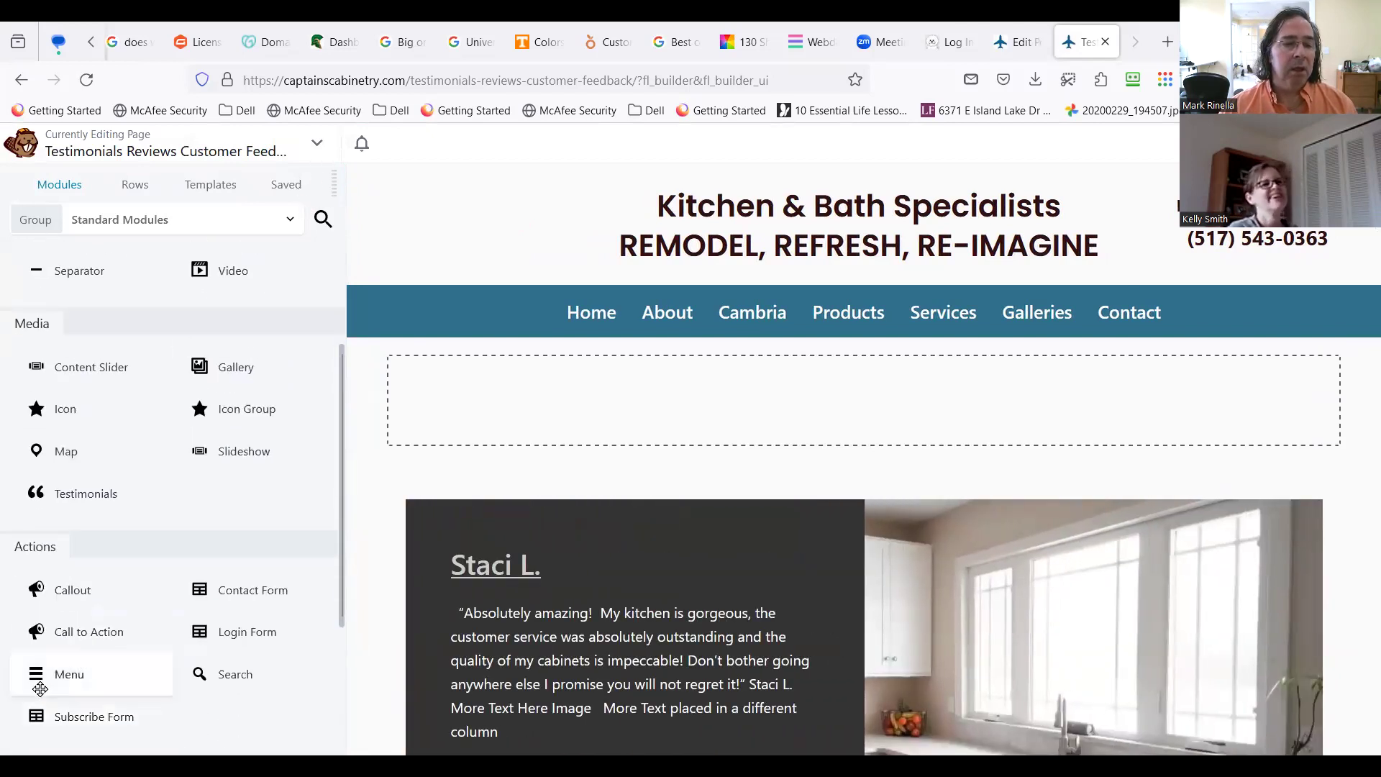
{"action": "scroll", "coordinate": [62, 672], "scroll_direction": "down", "scroll_amount": 1}
{"action": "scroll", "coordinate": [65, 640], "scroll_direction": "up", "scroll_amount": 5}
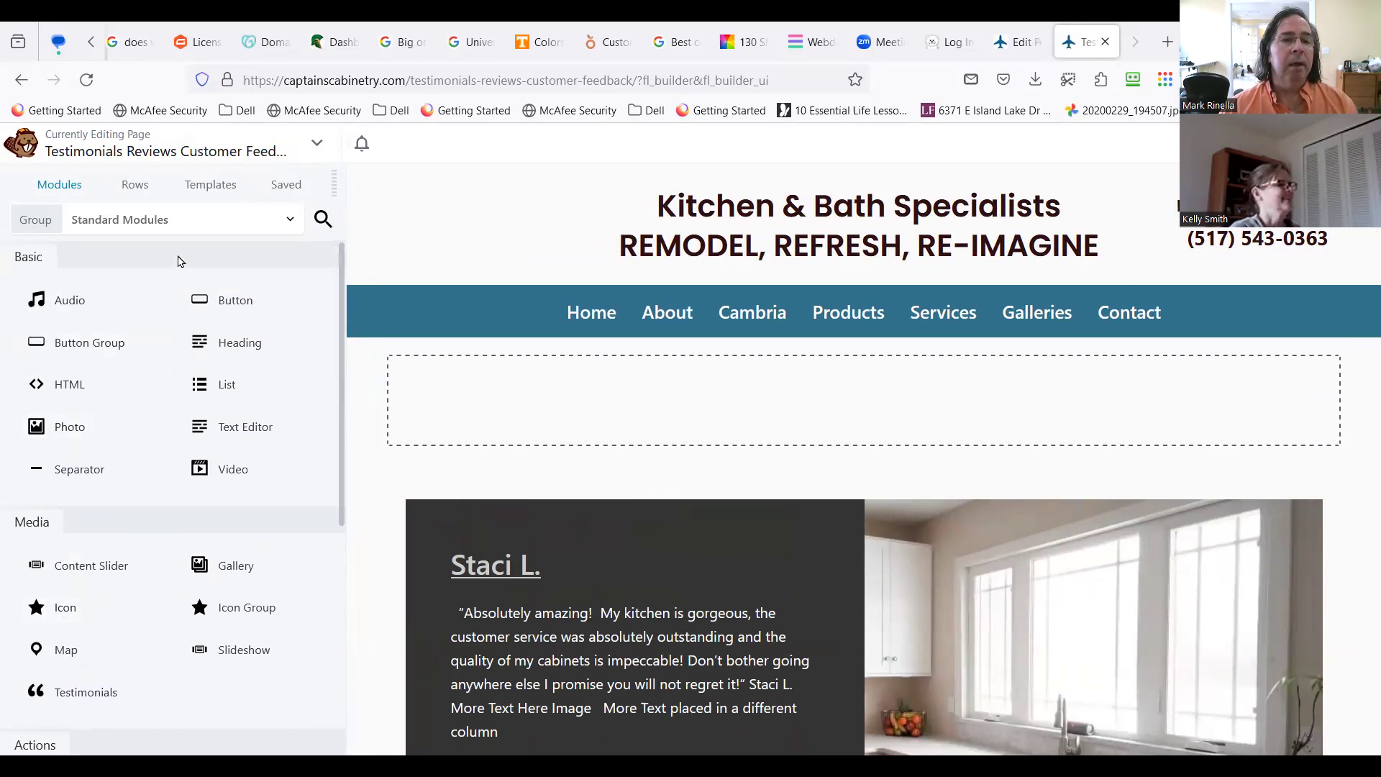
Step: Look over the Tools options available for the testimonials page layout
{"action": "left_click", "coordinate": [316, 148]}
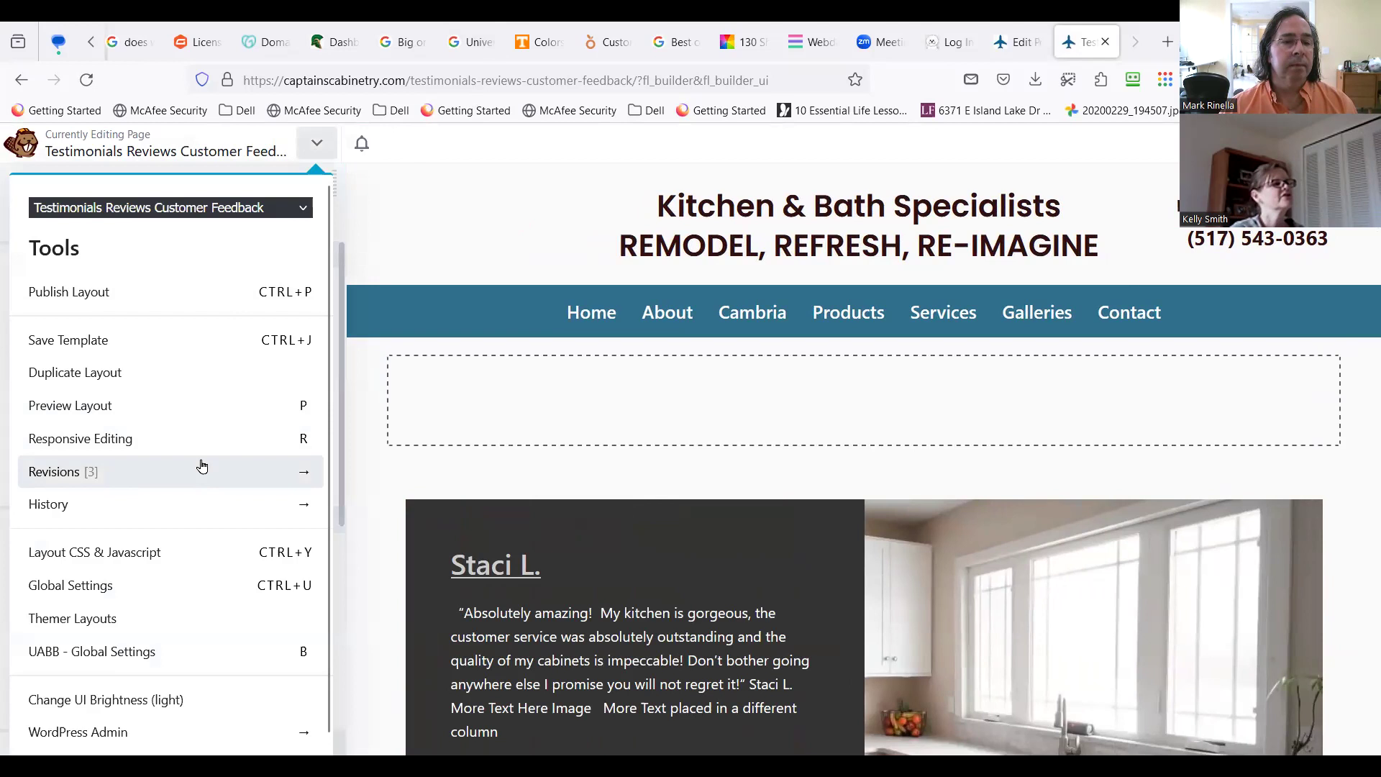
{"action": "scroll", "coordinate": [215, 496], "scroll_direction": "down", "scroll_amount": 1}
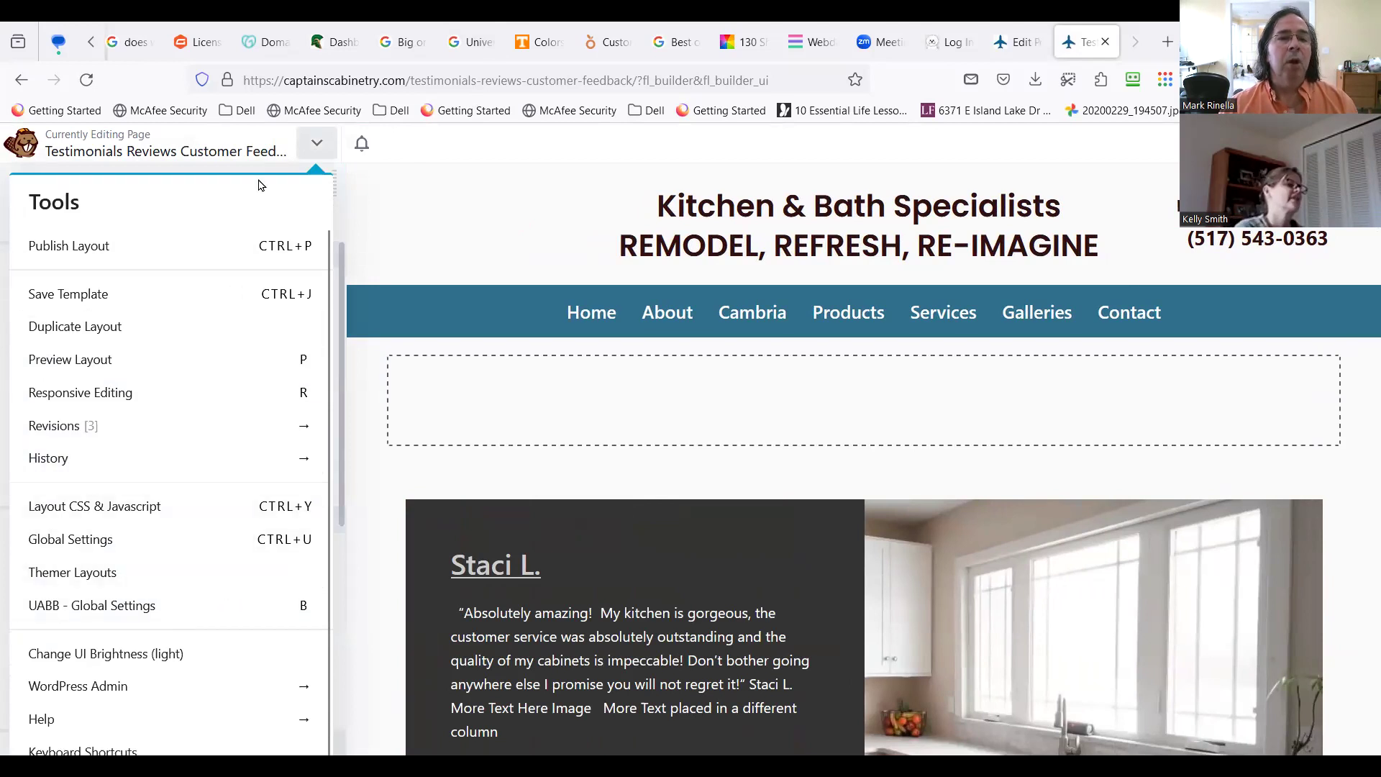
{"action": "left_click", "coordinate": [314, 142]}
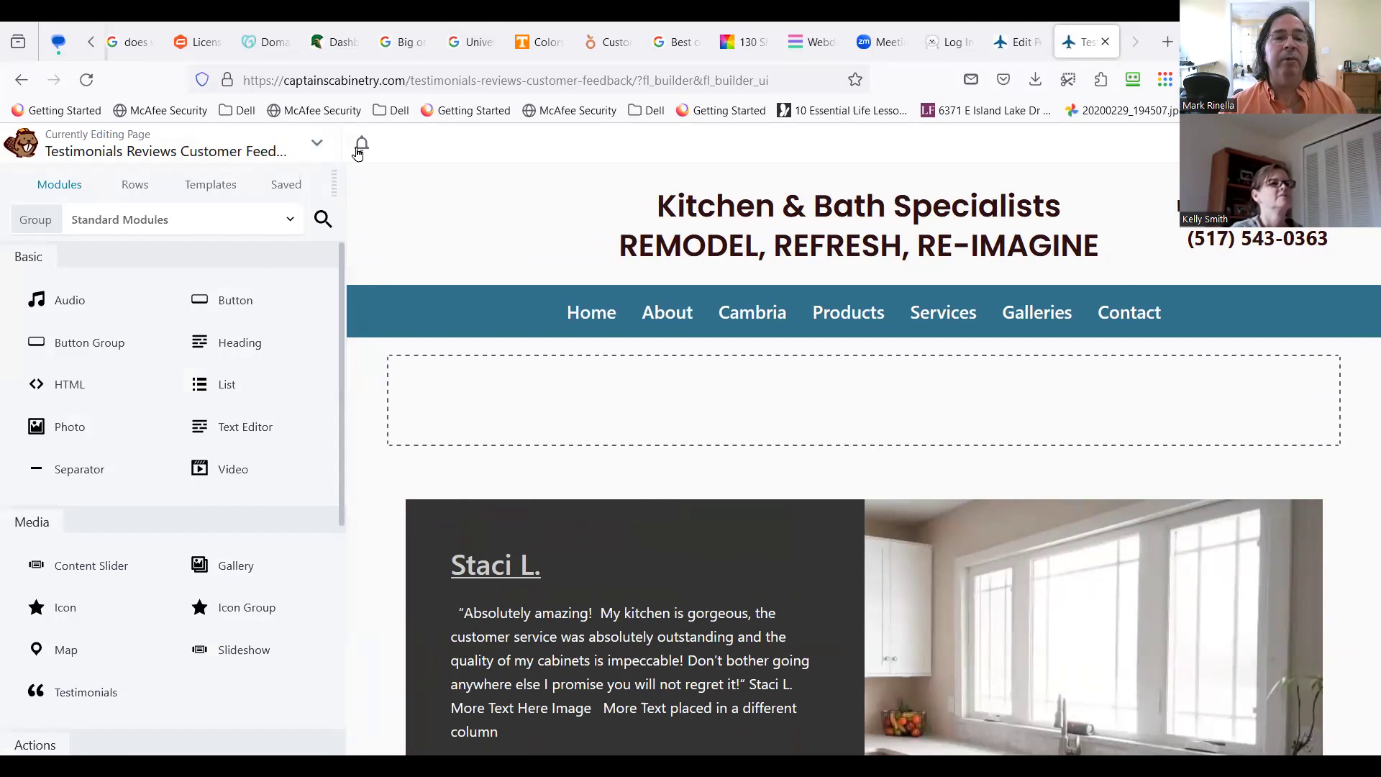
Step: Try the modules panel docked on the opposite side and floating, and return it to its original side
{"action": "left_click_drag", "start_coordinate": [334, 184], "coordinate": [1373, 179]}
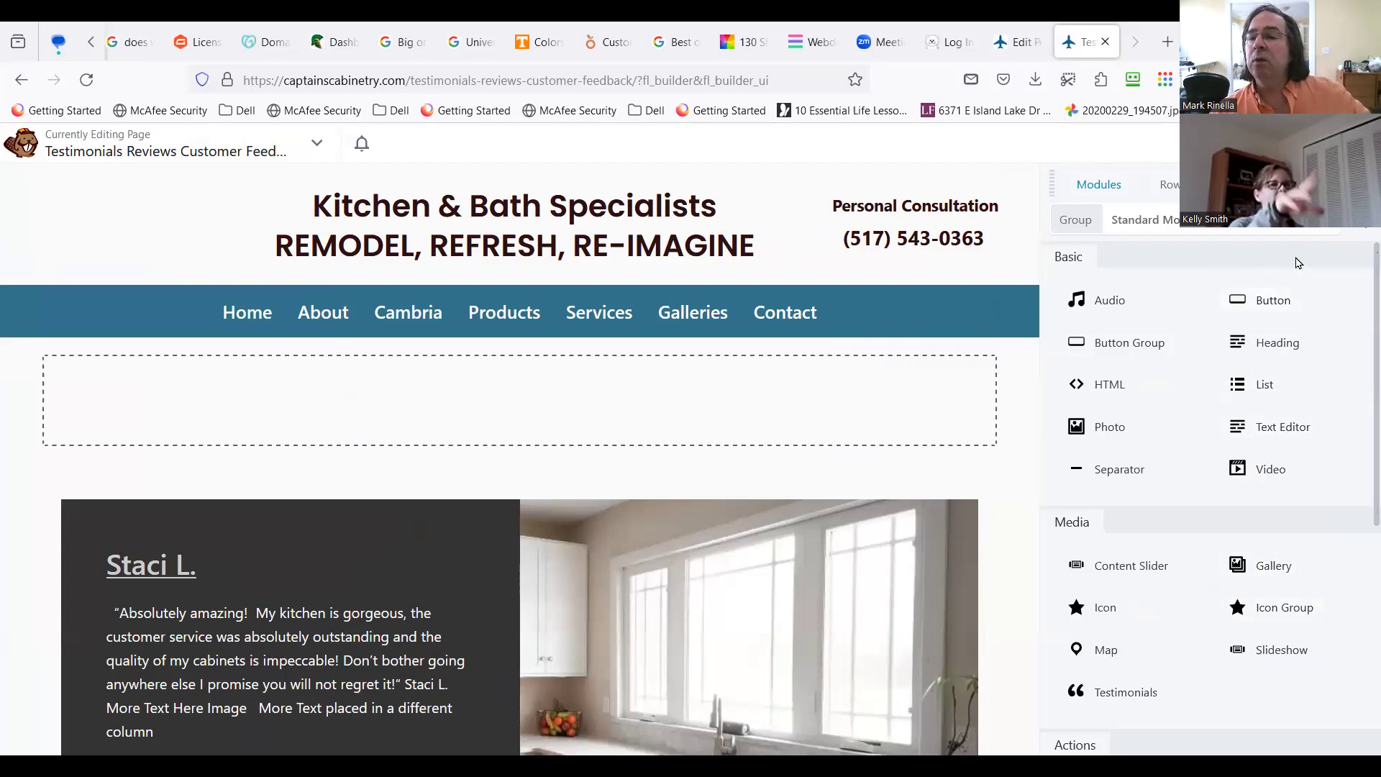
{"action": "left_click_drag", "start_coordinate": [1057, 181], "coordinate": [1088, 196]}
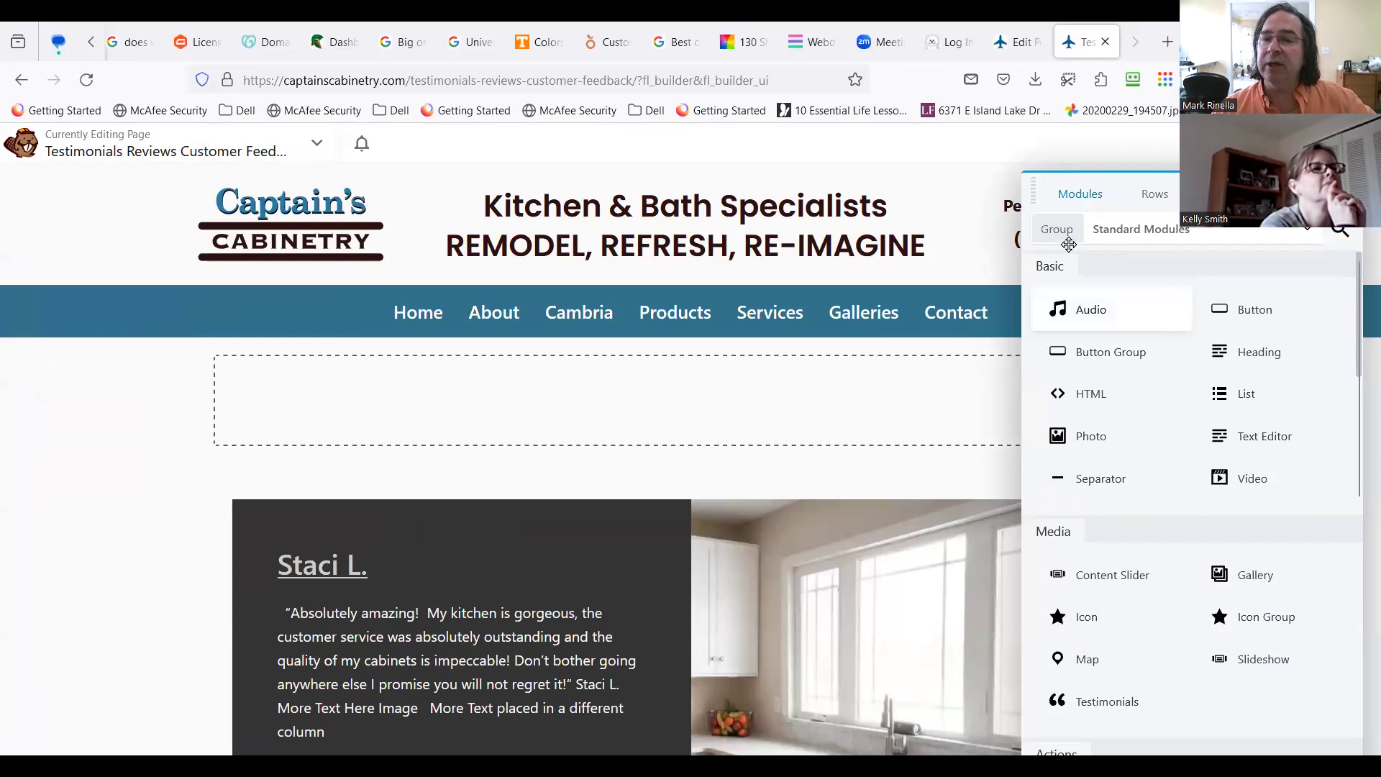
{"action": "left_click_drag", "start_coordinate": [288, 177], "coordinate": [8, 199]}
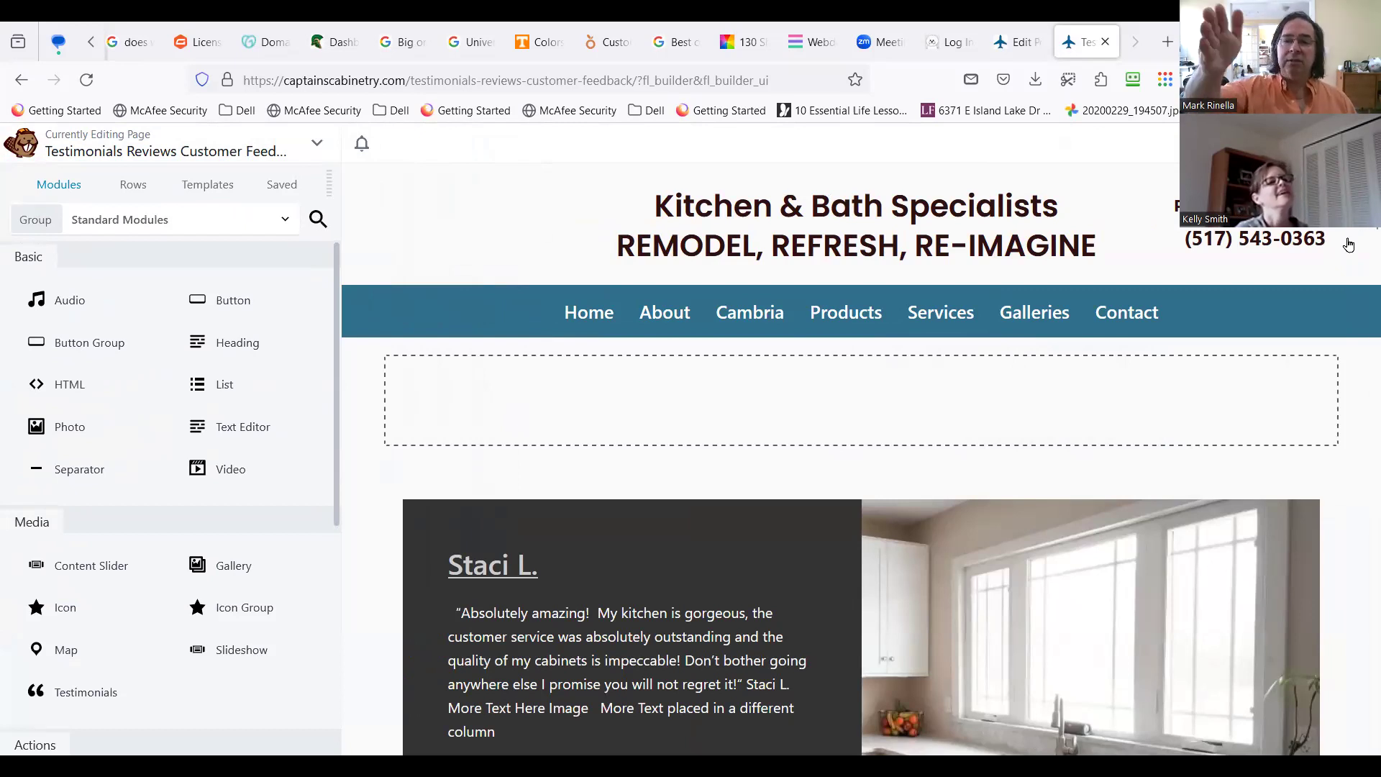
Step: Demonstrate undocking and redocking the modules panel, and leave it floating over the page
{"action": "left_click_drag", "start_coordinate": [328, 183], "coordinate": [1085, 184]}
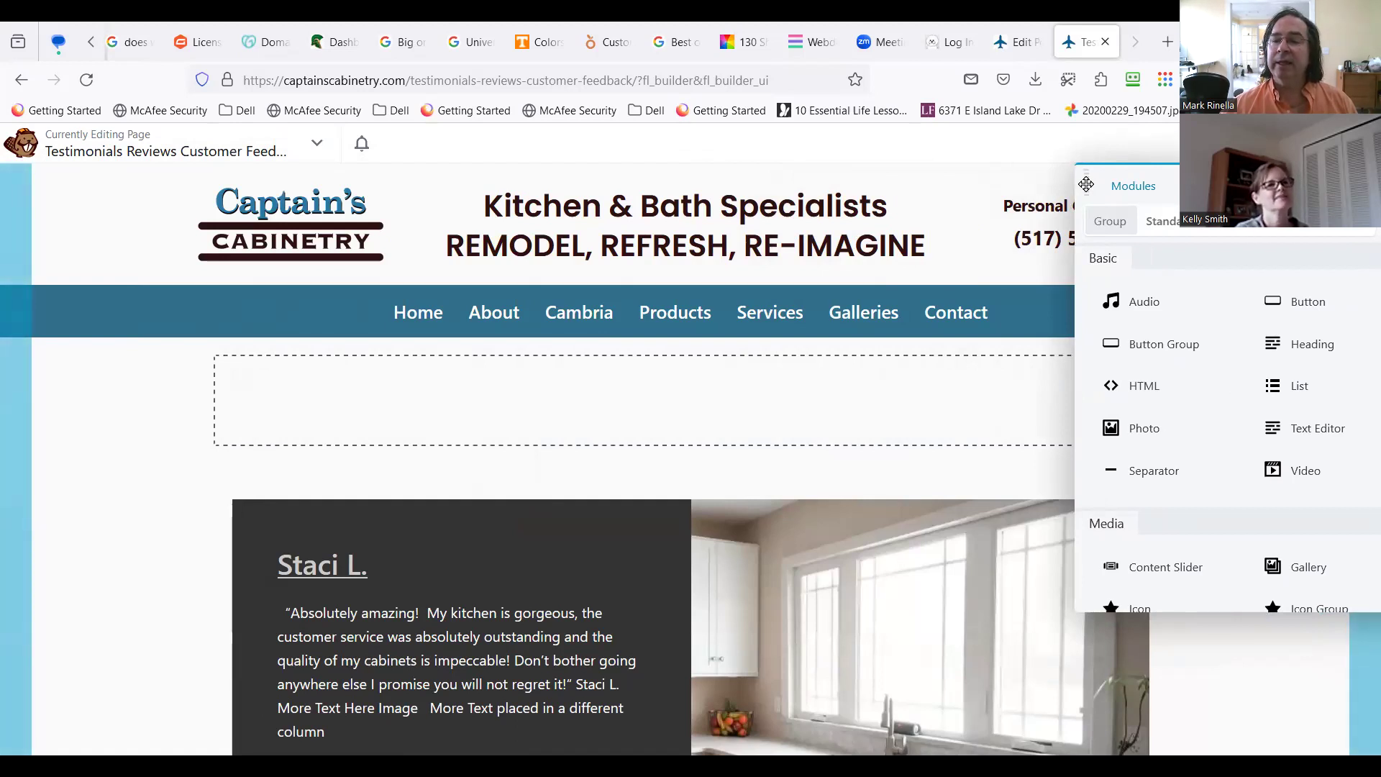
{"action": "left_click_drag", "start_coordinate": [1086, 184], "coordinate": [55, 191]}
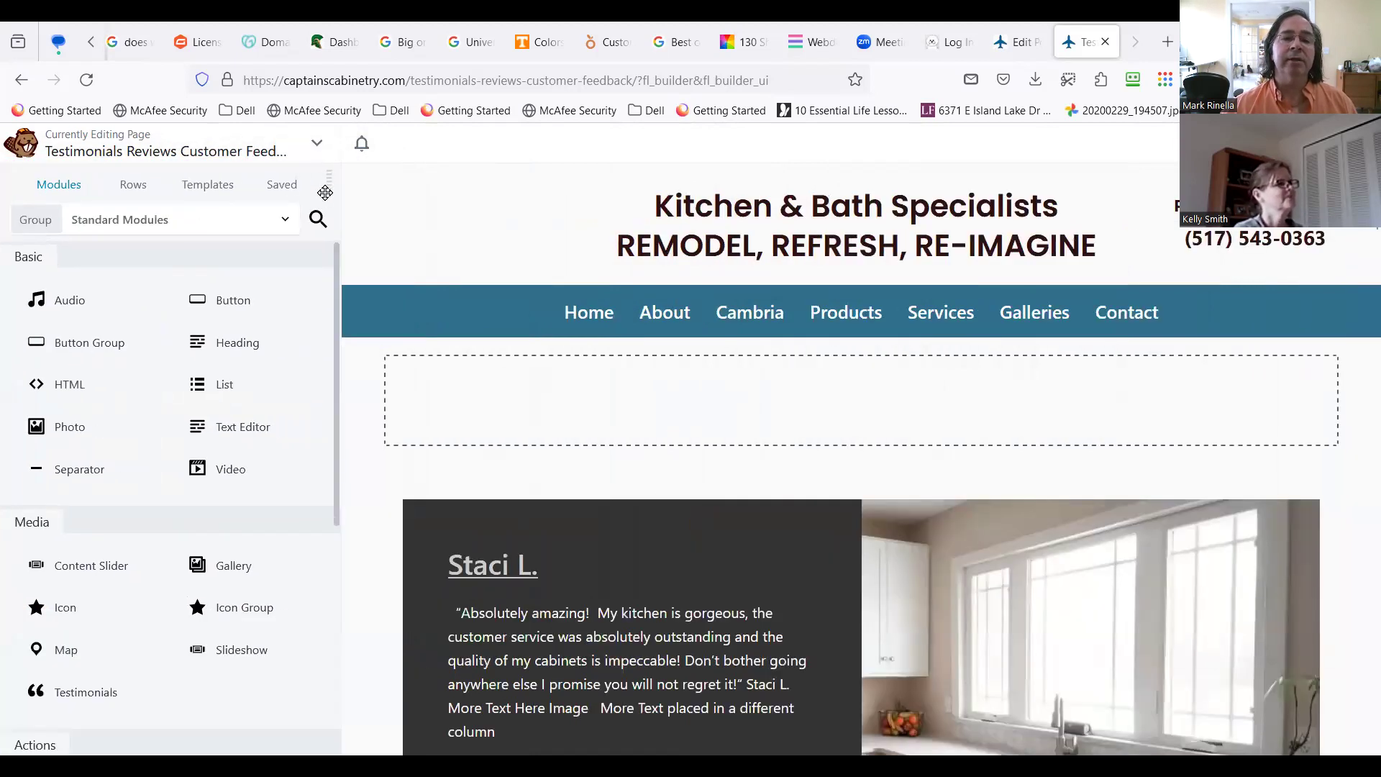
{"action": "left_click_drag", "start_coordinate": [326, 197], "coordinate": [144, 229]}
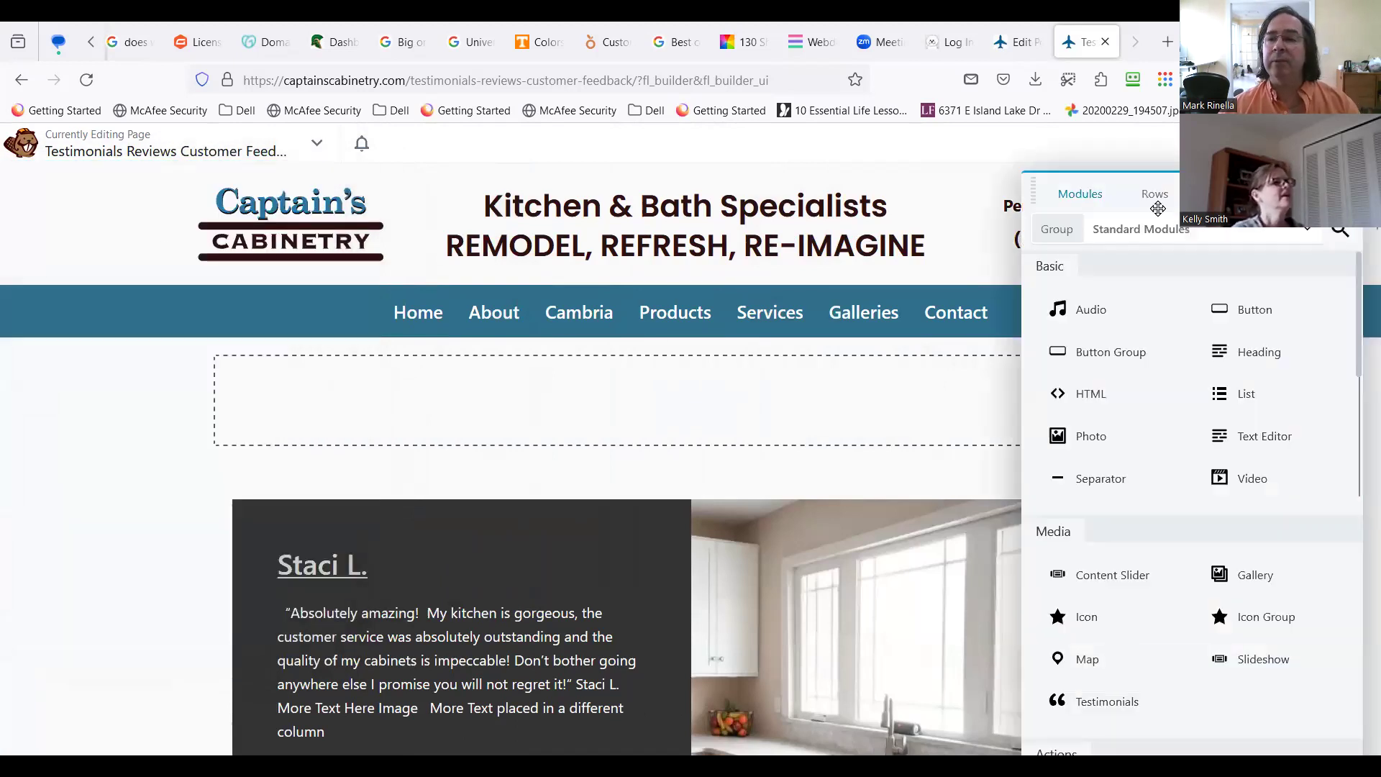
Step: Dock the floating modules panel back at its original side and search the available modules for "posts"
{"action": "left_click_drag", "start_coordinate": [1113, 210], "coordinate": [12, 189]}
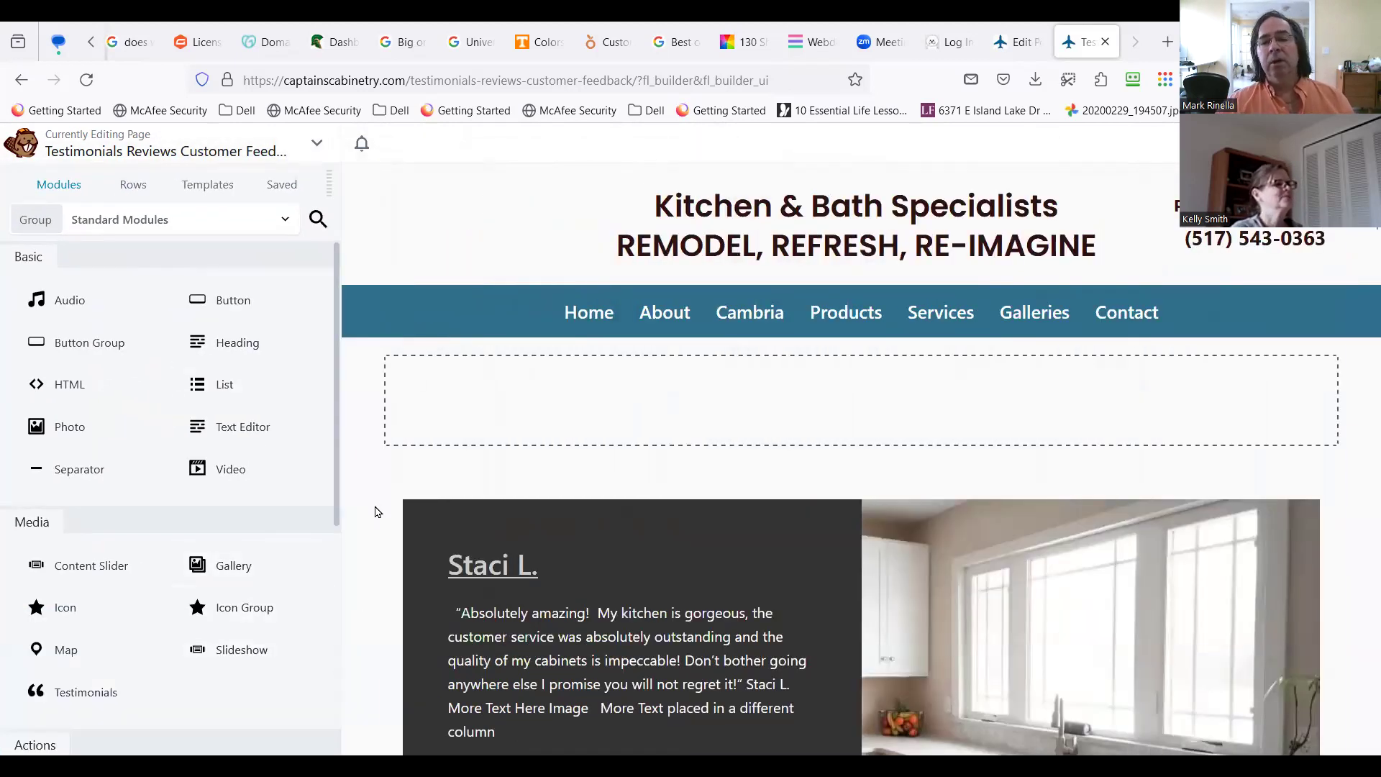
{"action": "mouse_move", "coordinate": [450, 509]}
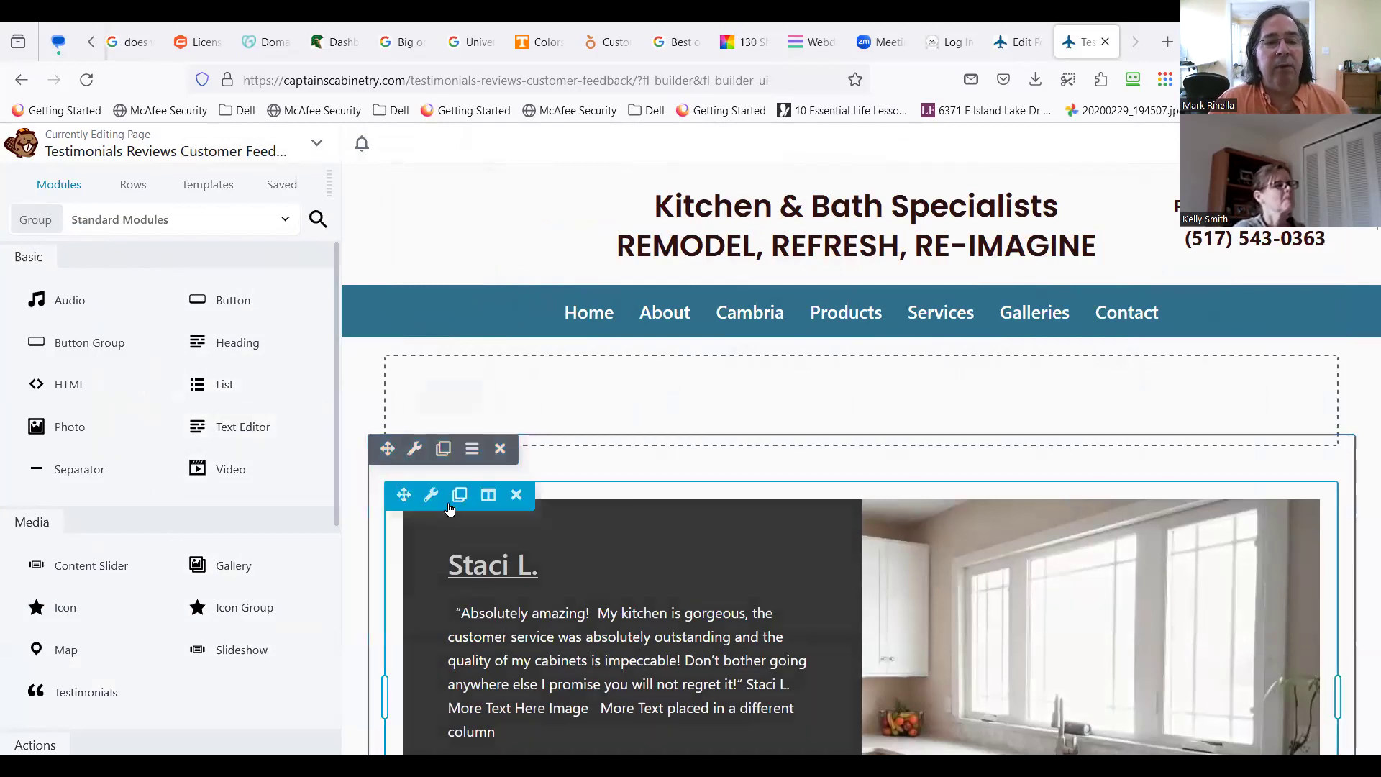
{"action": "left_click", "coordinate": [318, 219]}
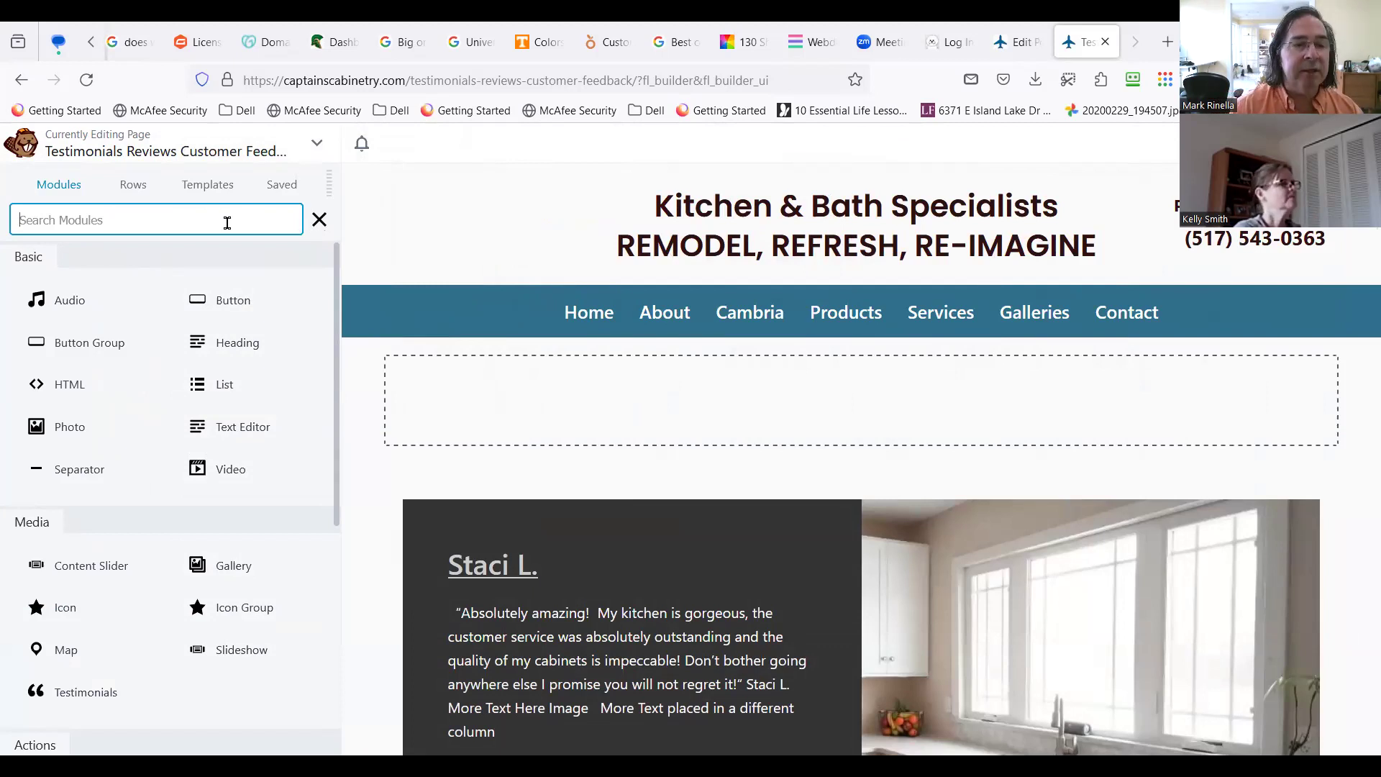
{"action": "type", "text": "posts"}
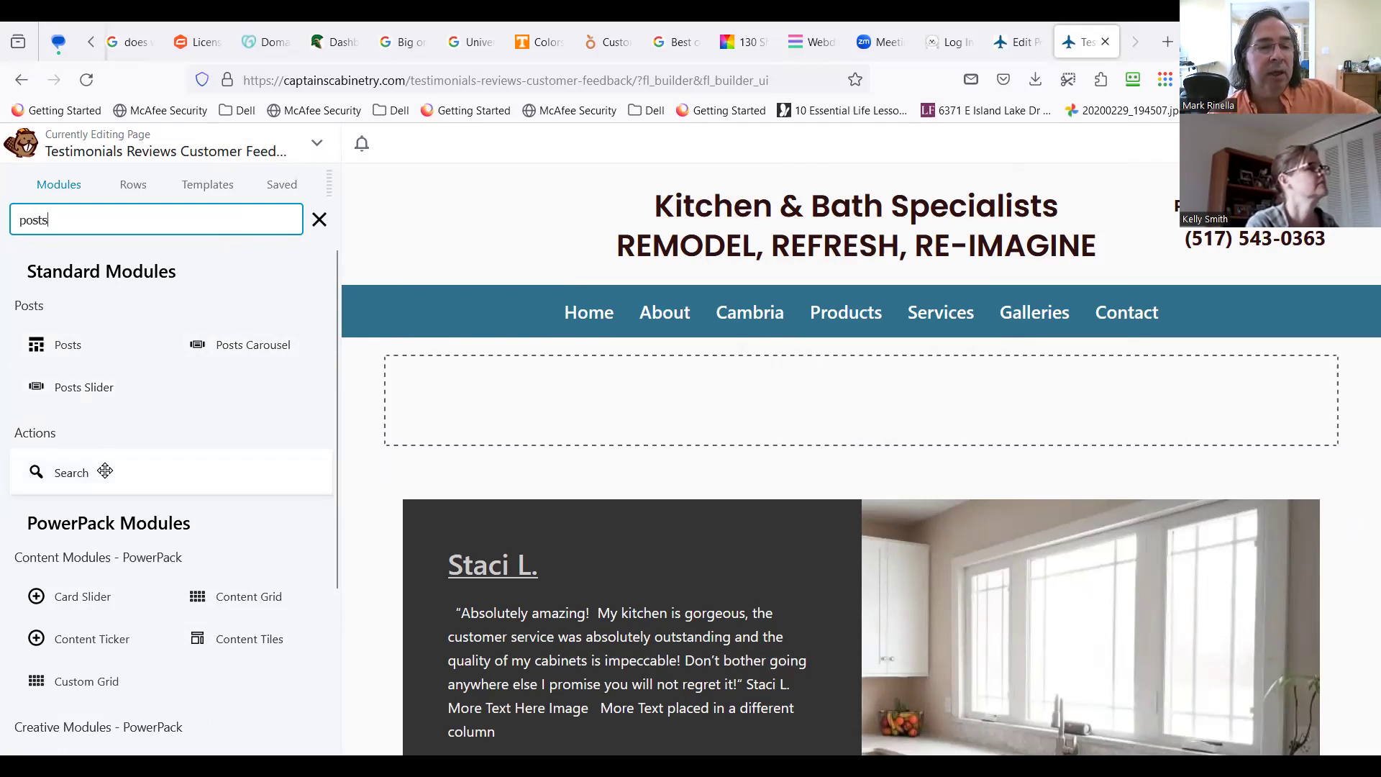
{"action": "scroll", "coordinate": [105, 471], "scroll_direction": "down", "scroll_amount": 2}
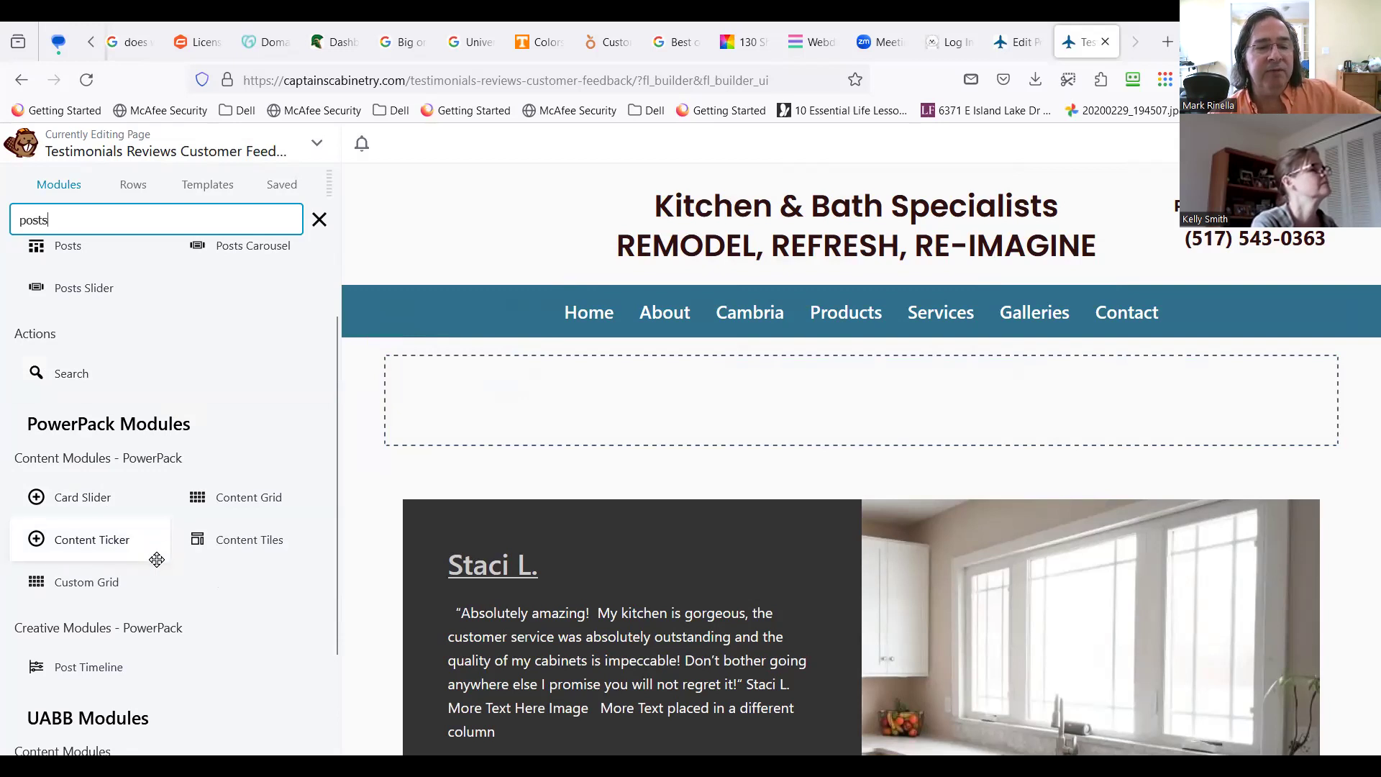
{"action": "scroll", "coordinate": [147, 581], "scroll_direction": "down", "scroll_amount": 2}
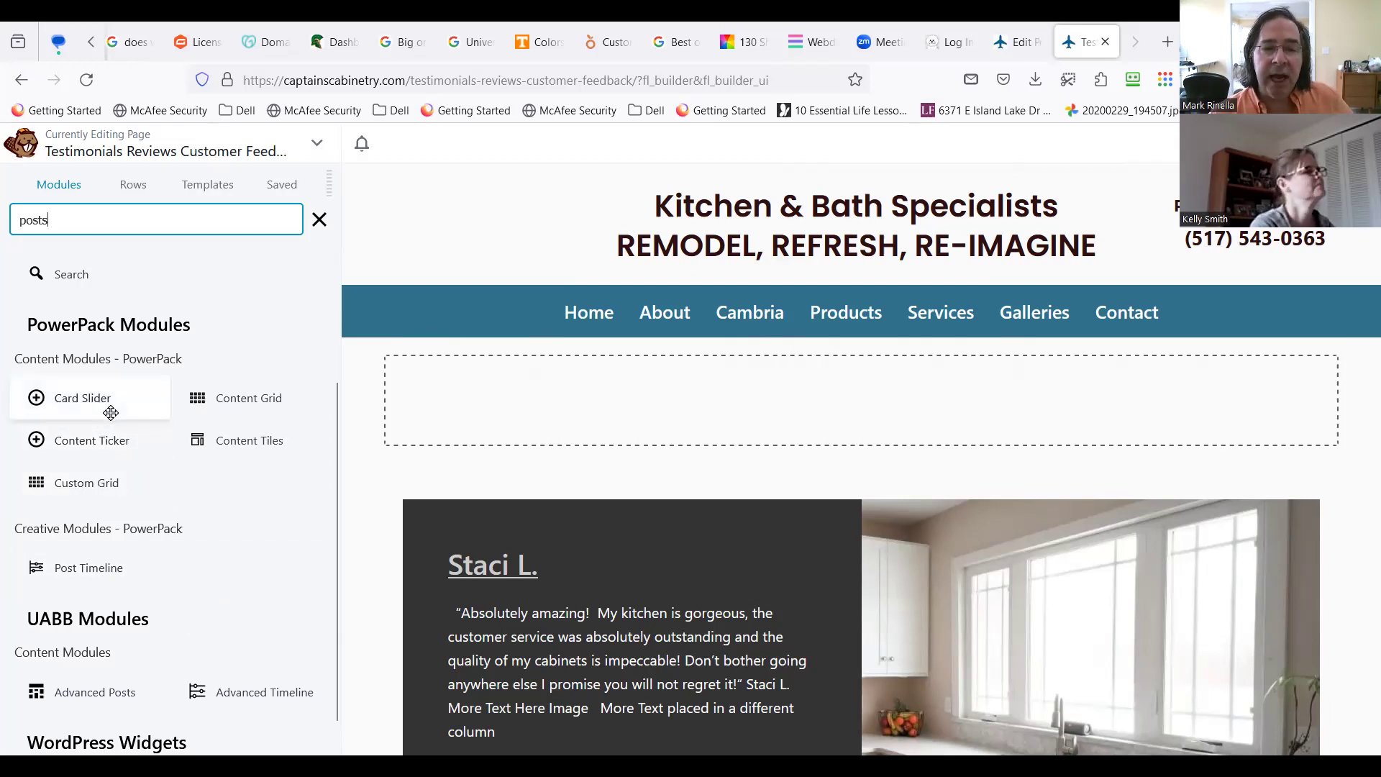
Step: Add a PowerPack Card Slider module directly above the existing testimonial card slider and compare the two
{"action": "scroll", "coordinate": [443, 595], "scroll_direction": "down", "scroll_amount": 10}
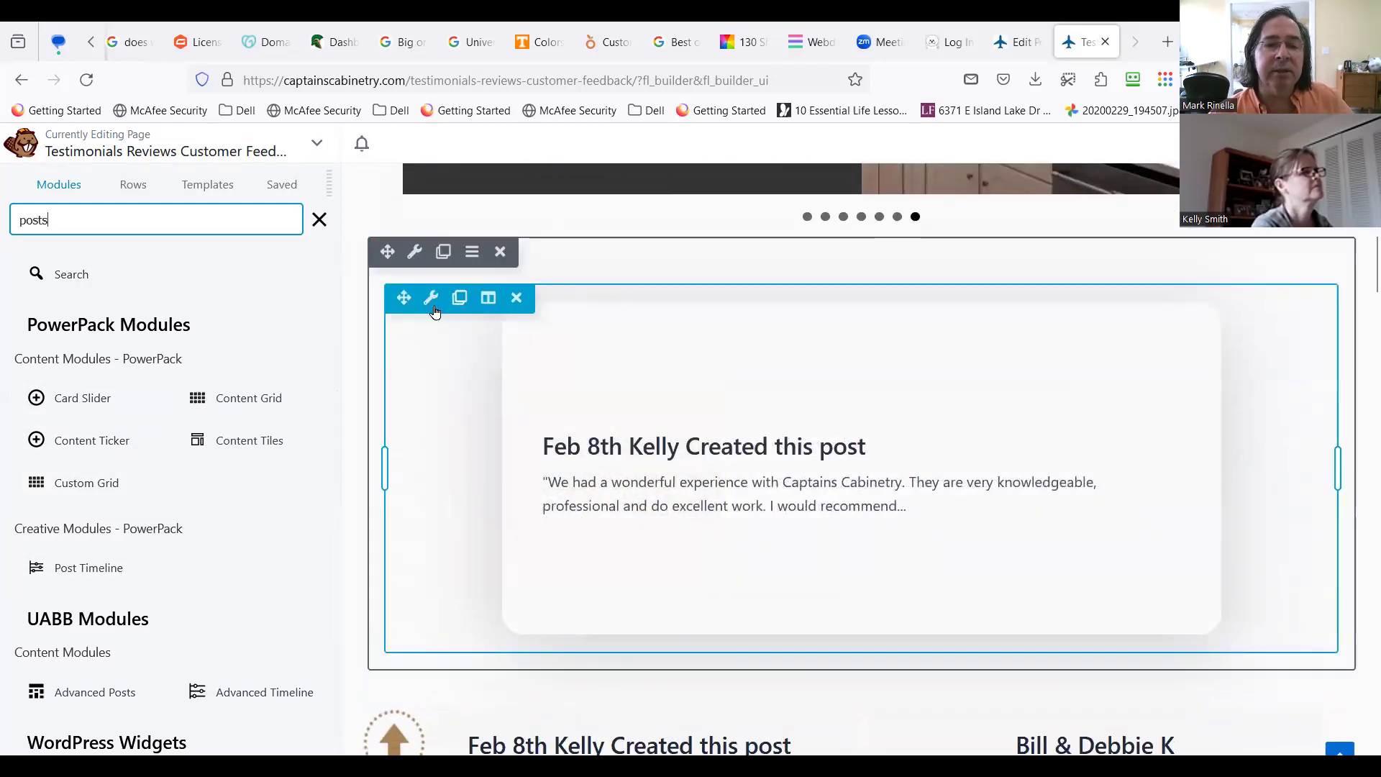
{"action": "mouse_move", "coordinate": [433, 309]}
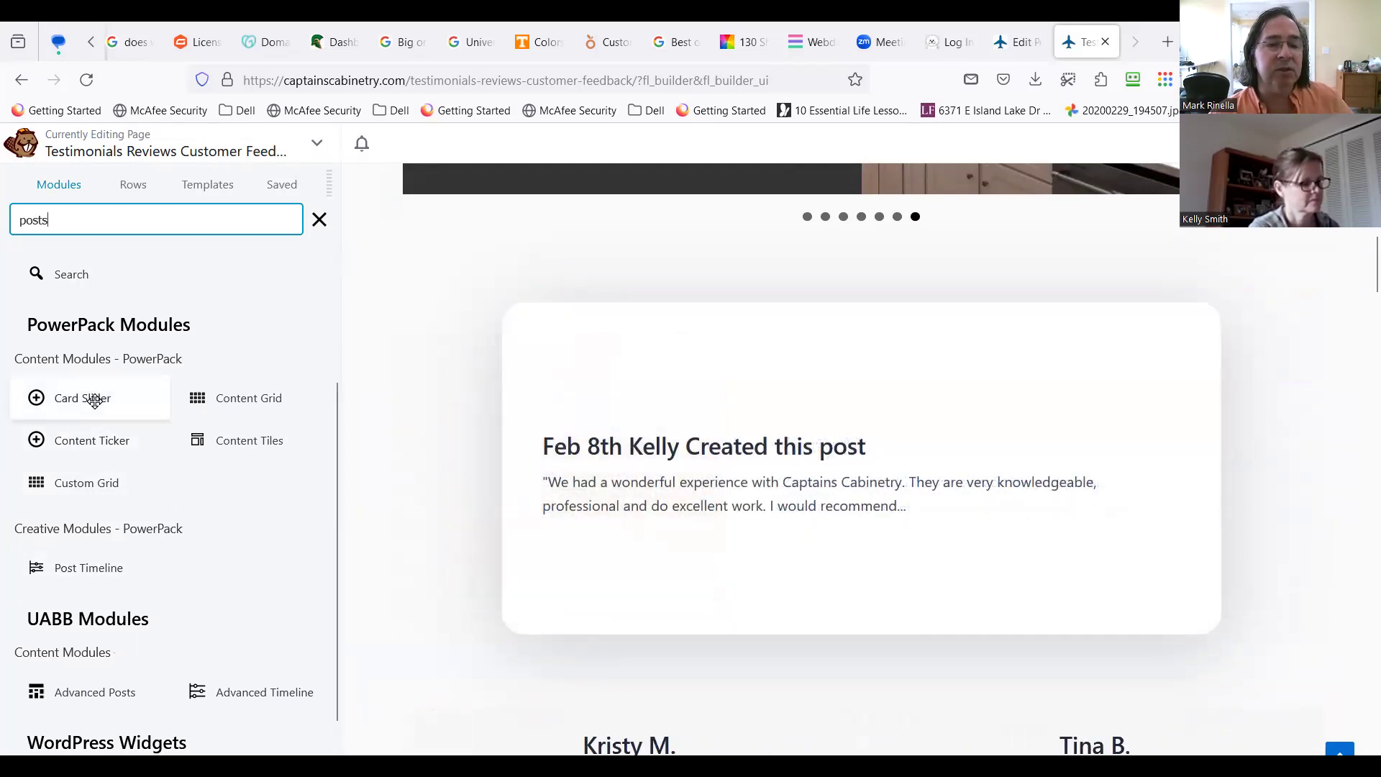
{"action": "left_click_drag", "start_coordinate": [90, 401], "coordinate": [649, 322]}
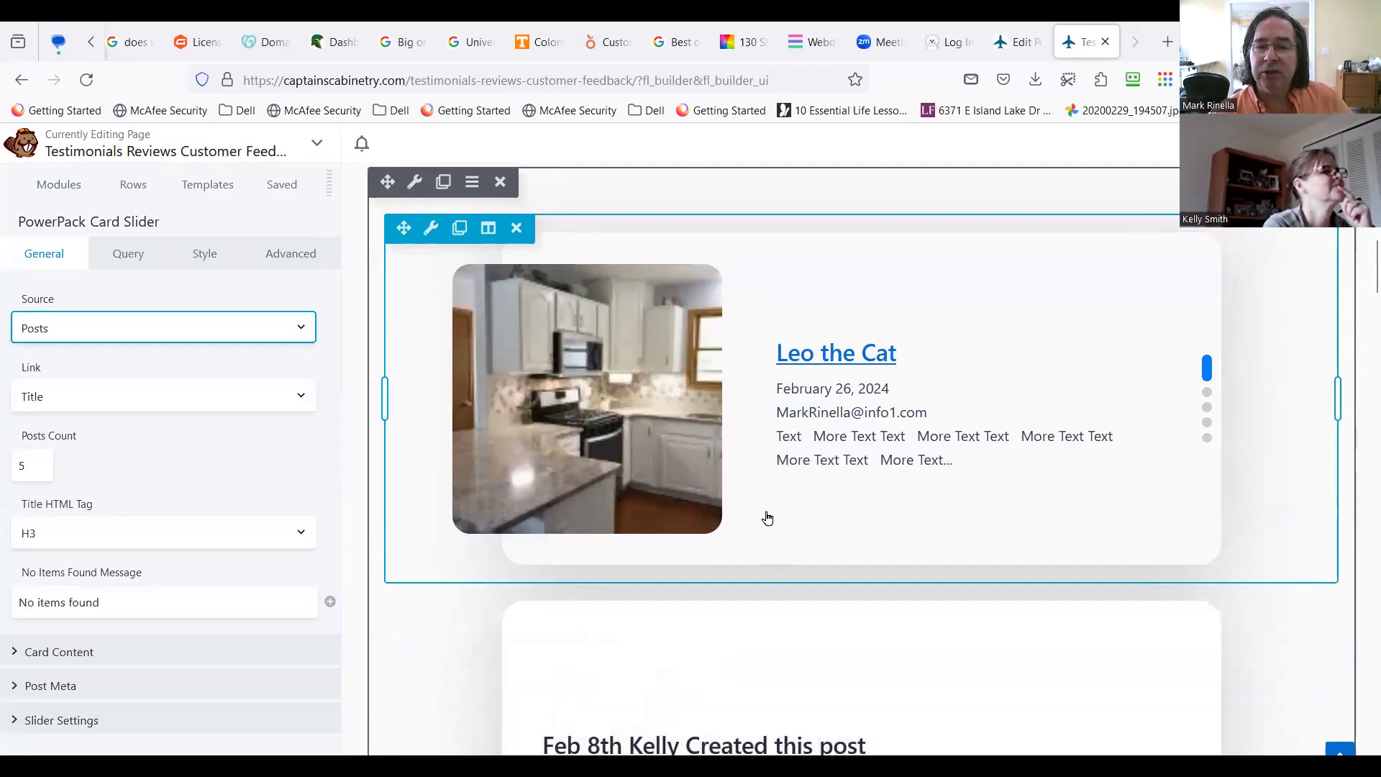
{"action": "scroll", "coordinate": [758, 511], "scroll_direction": "down", "scroll_amount": 1}
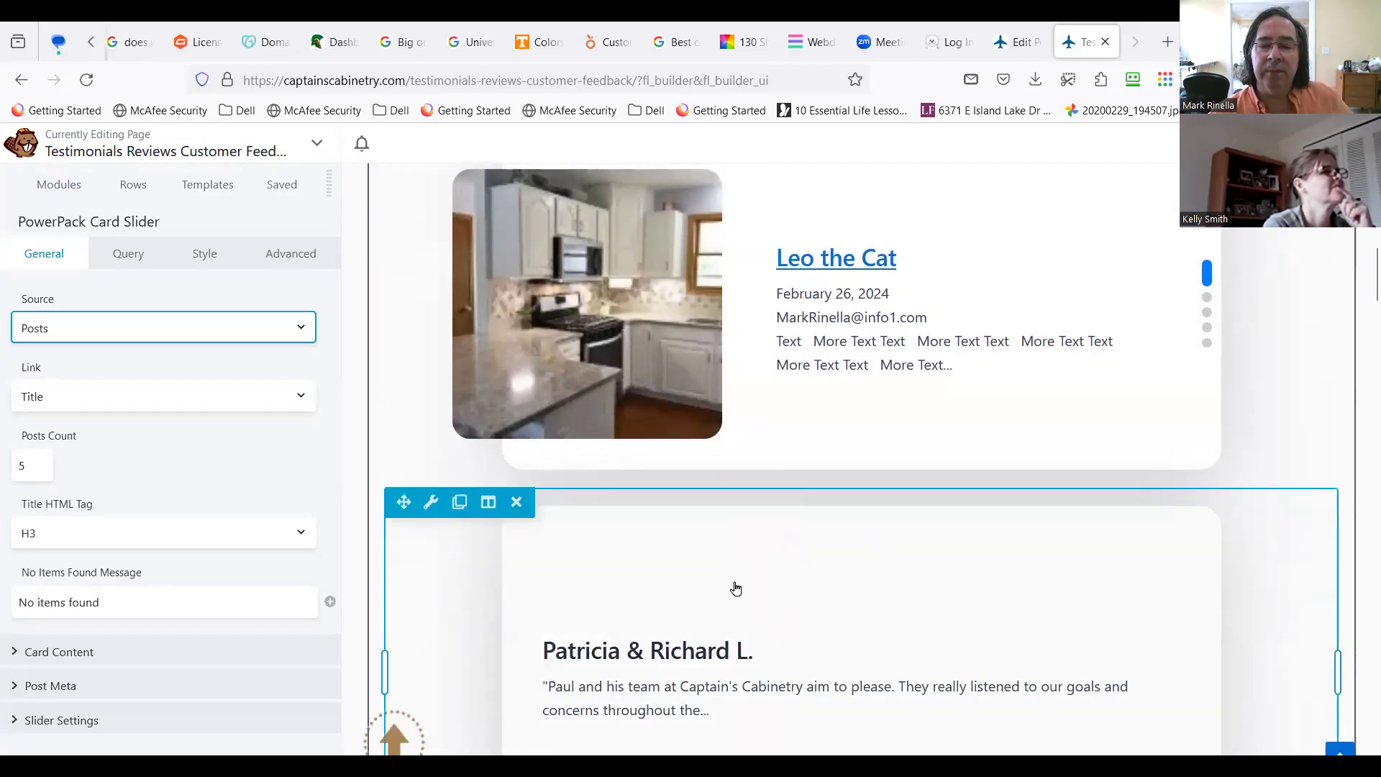
{"action": "scroll", "coordinate": [635, 566], "scroll_direction": "up", "scroll_amount": 1}
{"action": "scroll", "coordinate": [599, 594], "scroll_direction": "down", "scroll_amount": 1}
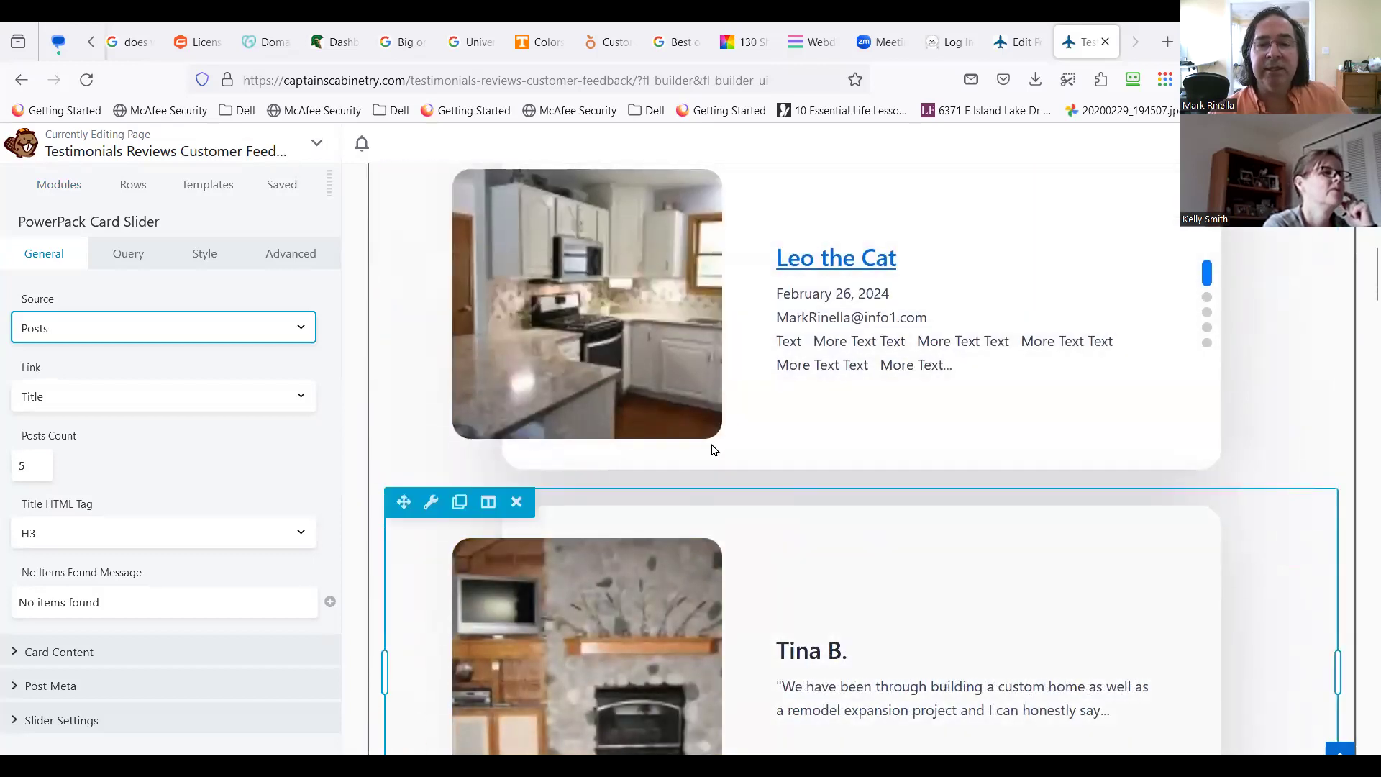
Step: Delete the older card slider below the new one, along with the empty column it leaves
{"action": "left_click", "coordinate": [517, 502]}
{"action": "left_click", "coordinate": [778, 492]}
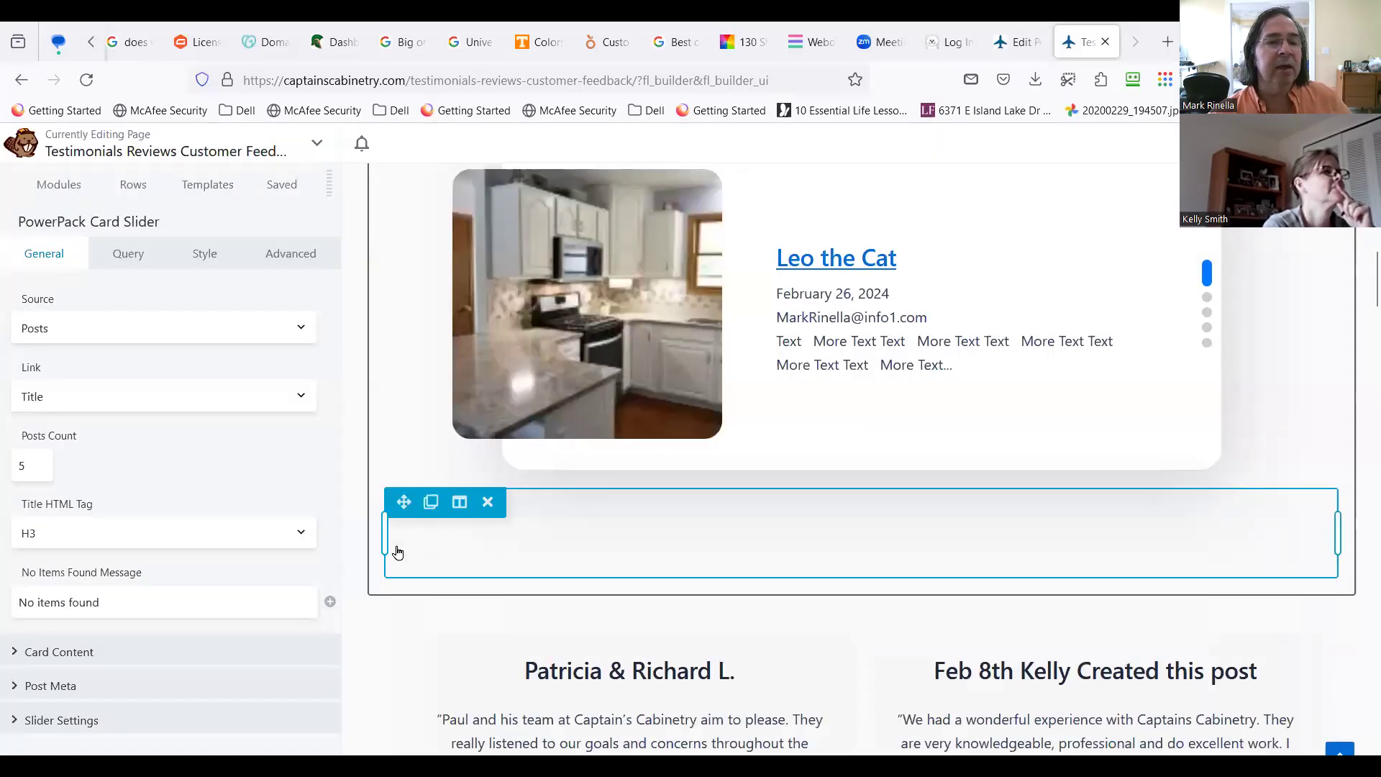
{"action": "left_click", "coordinate": [487, 505]}
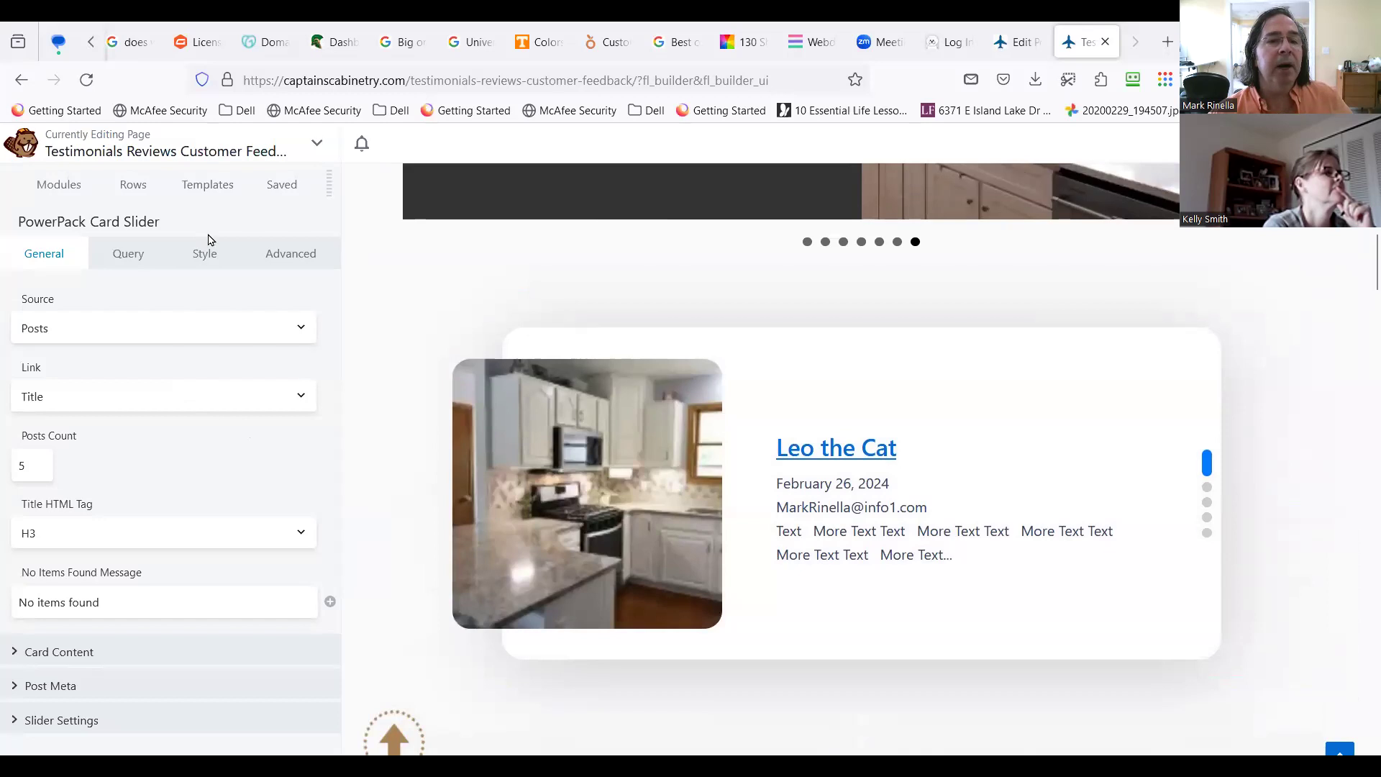
Step: Return to the module list, search it for "posts" again and look through the matching modules
{"action": "left_click", "coordinate": [68, 185]}
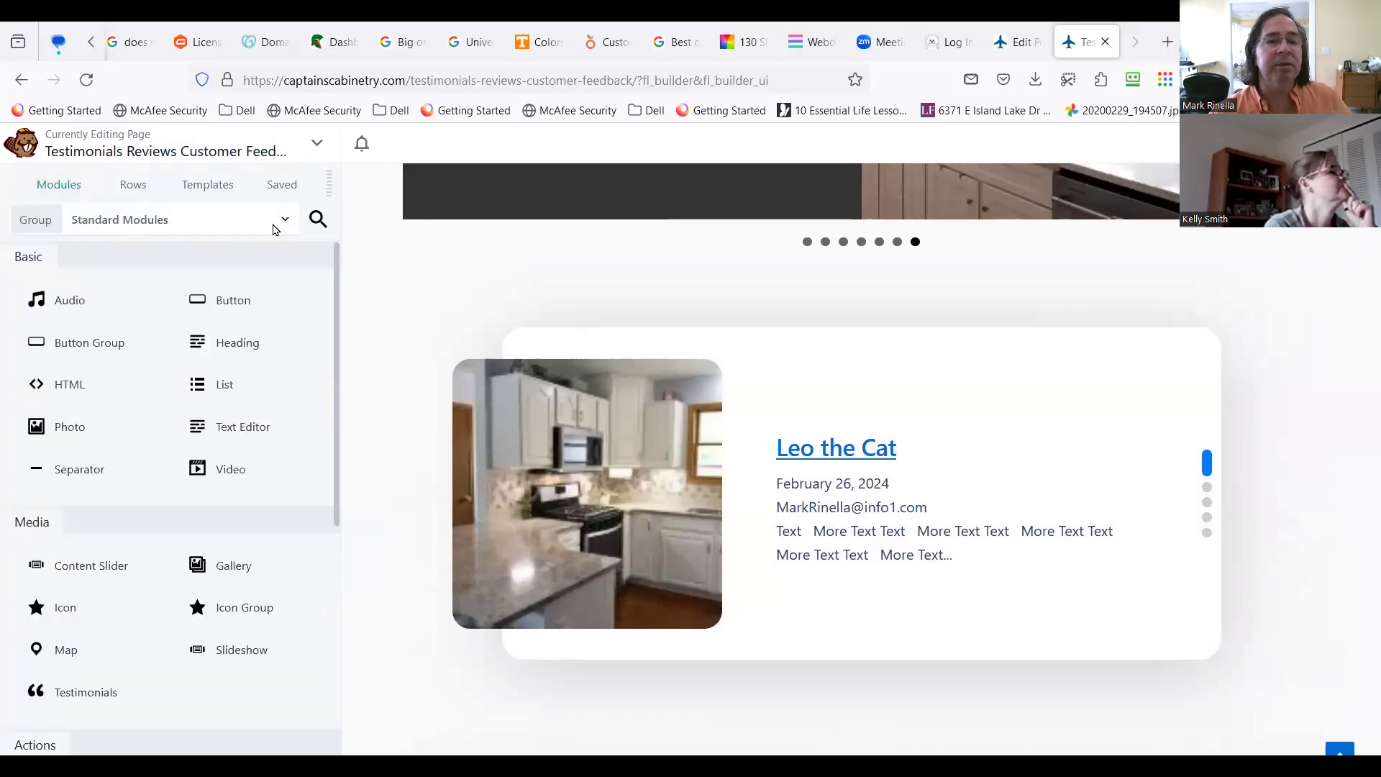
{"action": "left_click", "coordinate": [318, 220]}
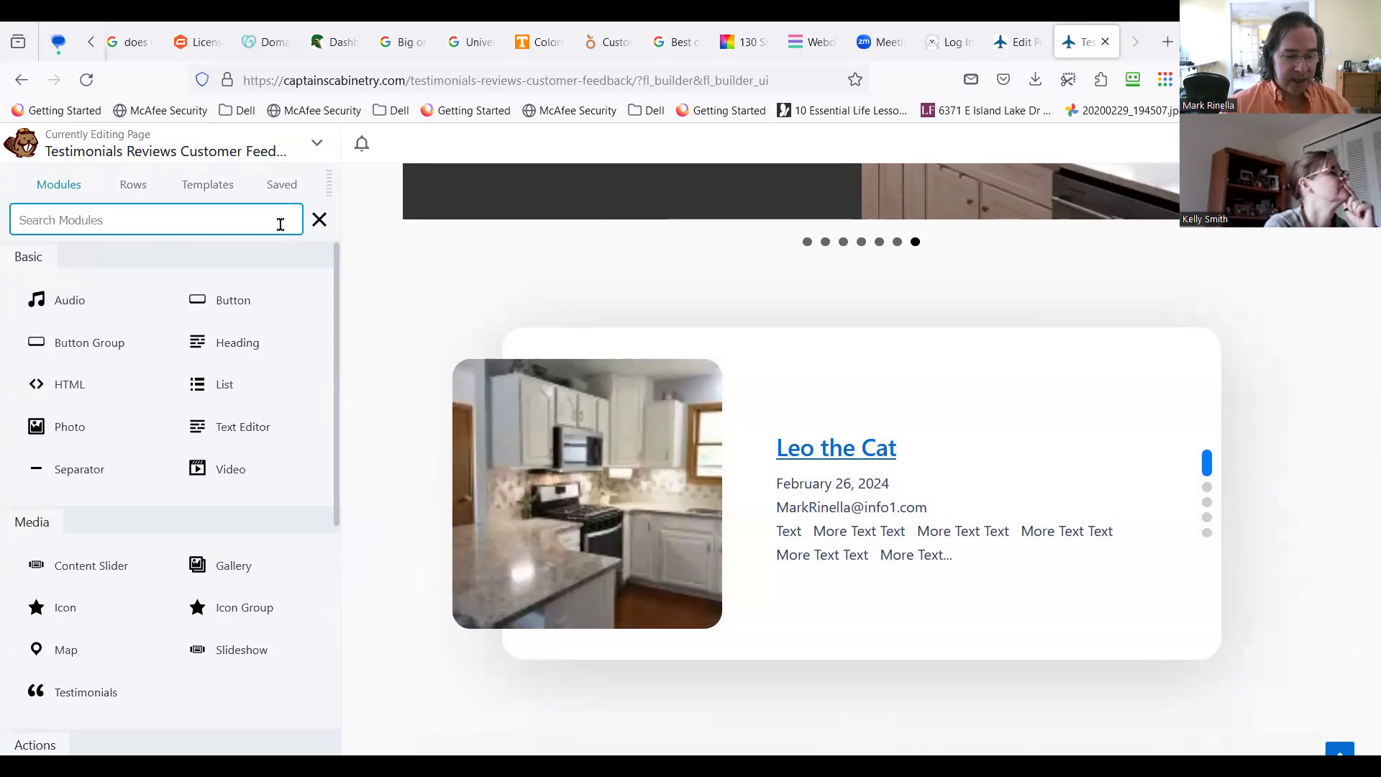
{"action": "type", "text": "posts"}
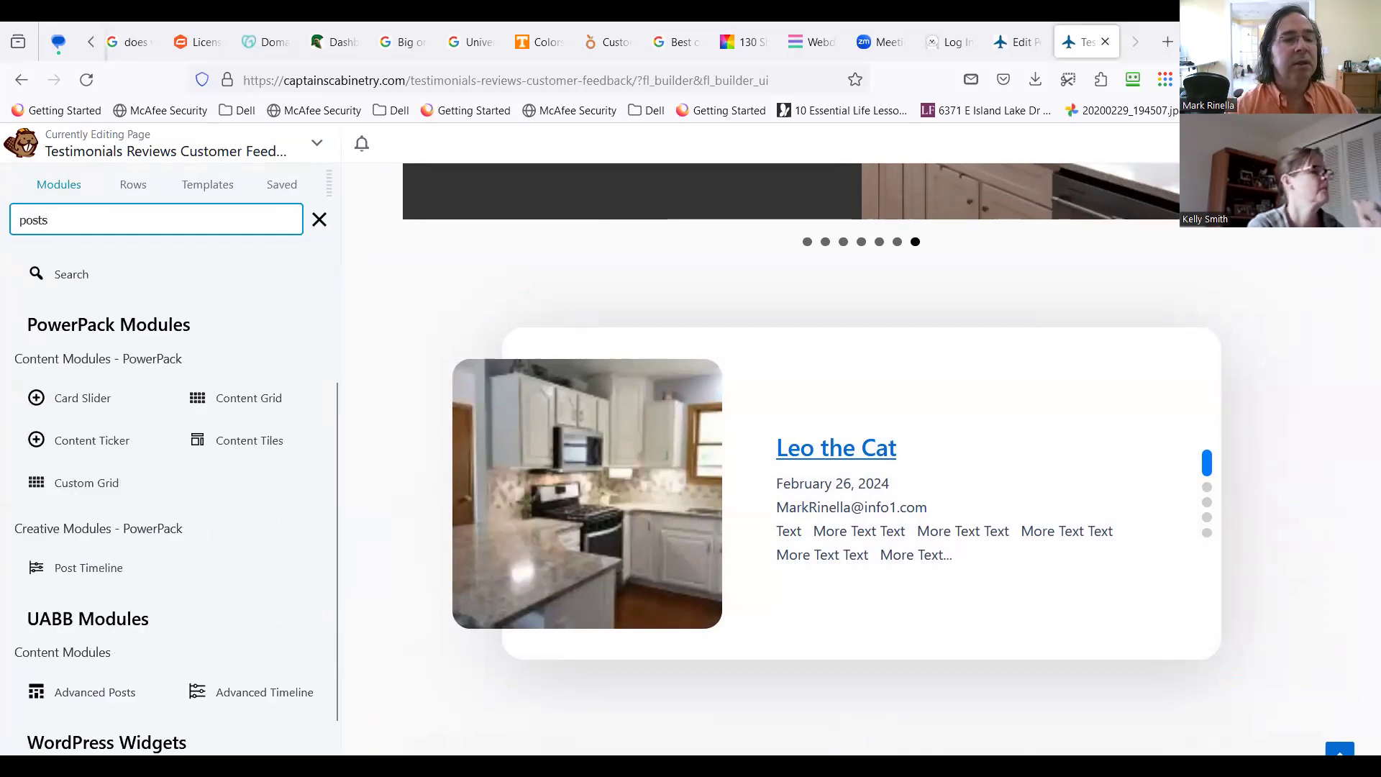
{"action": "scroll", "coordinate": [244, 666], "scroll_direction": "down", "scroll_amount": 2}
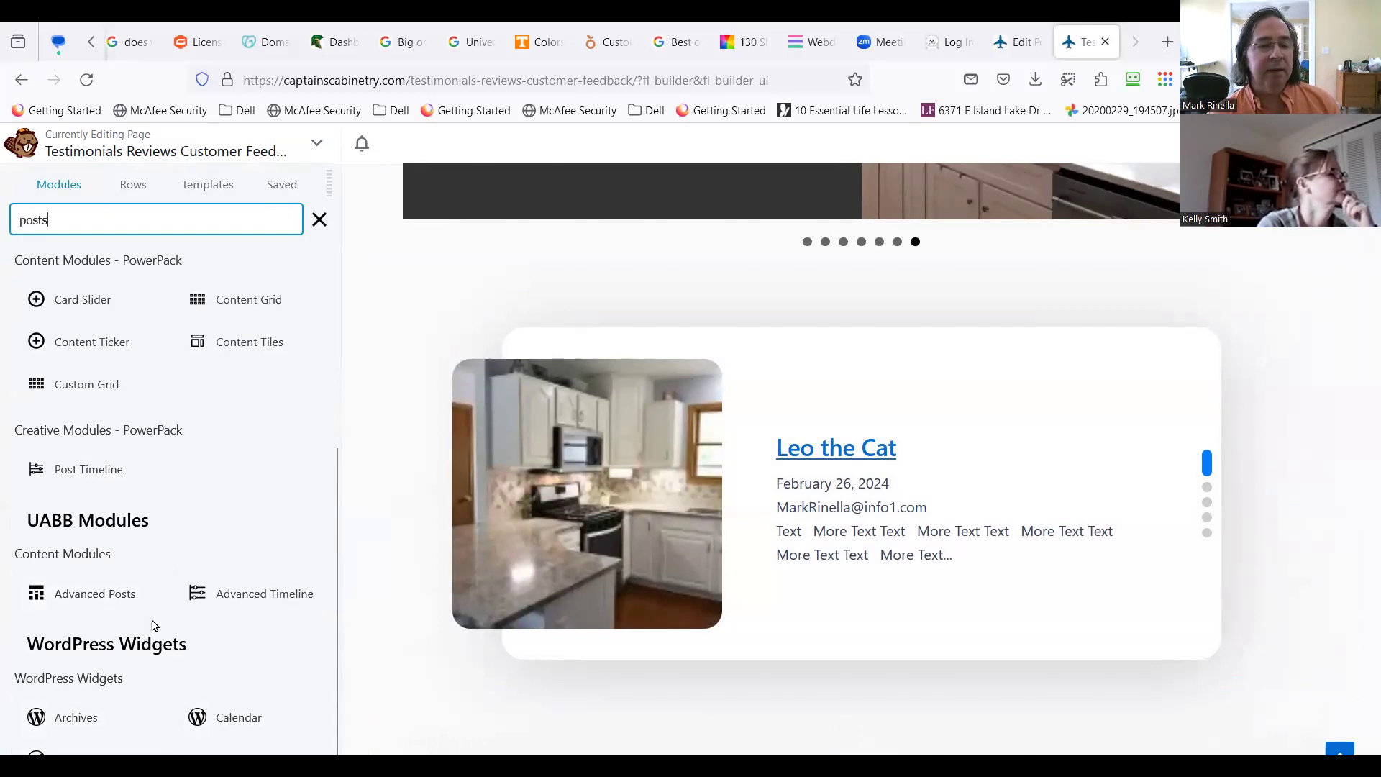
{"action": "scroll", "coordinate": [213, 626], "scroll_direction": "up", "scroll_amount": 5}
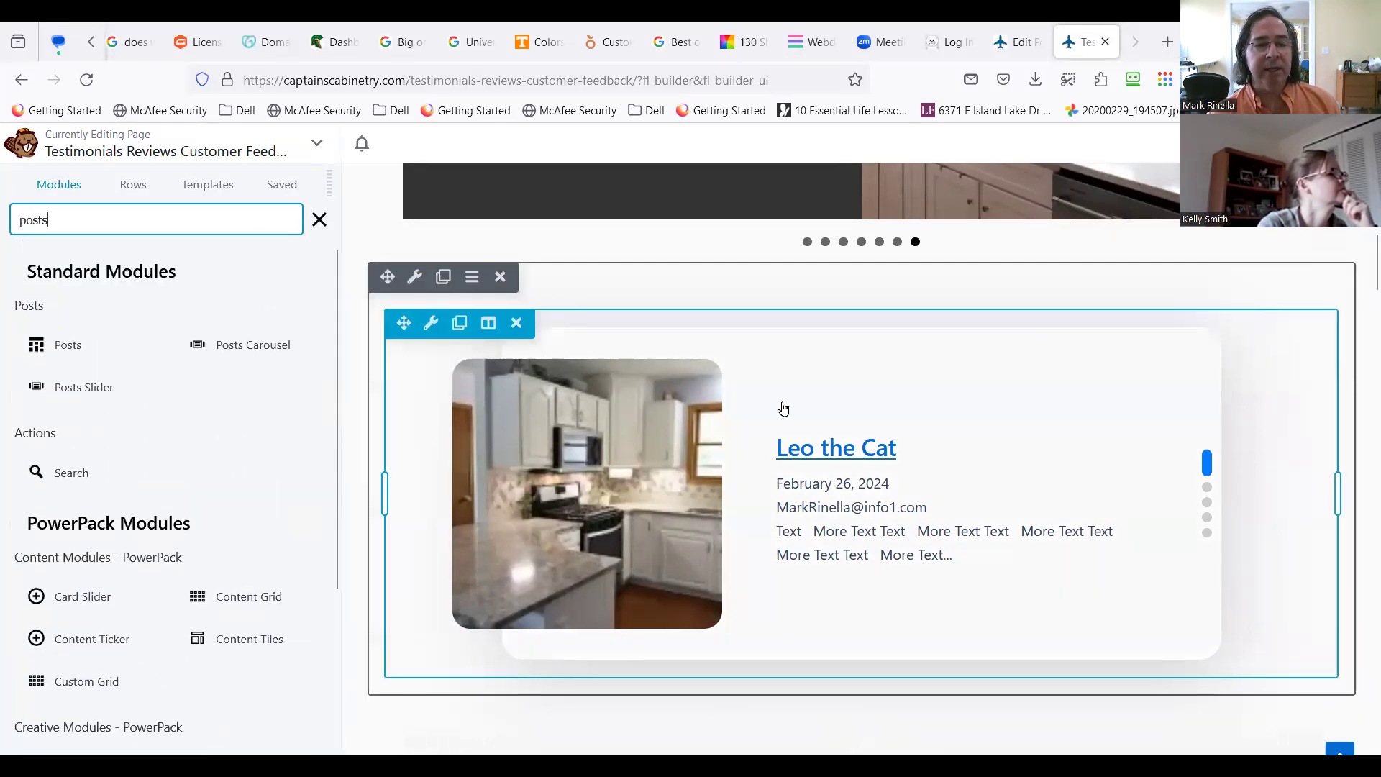
Step: Compare the testimonial post layouts on the page, from the large slider and card slider to the carousels below
{"action": "scroll", "coordinate": [863, 532], "scroll_direction": "up", "scroll_amount": 5}
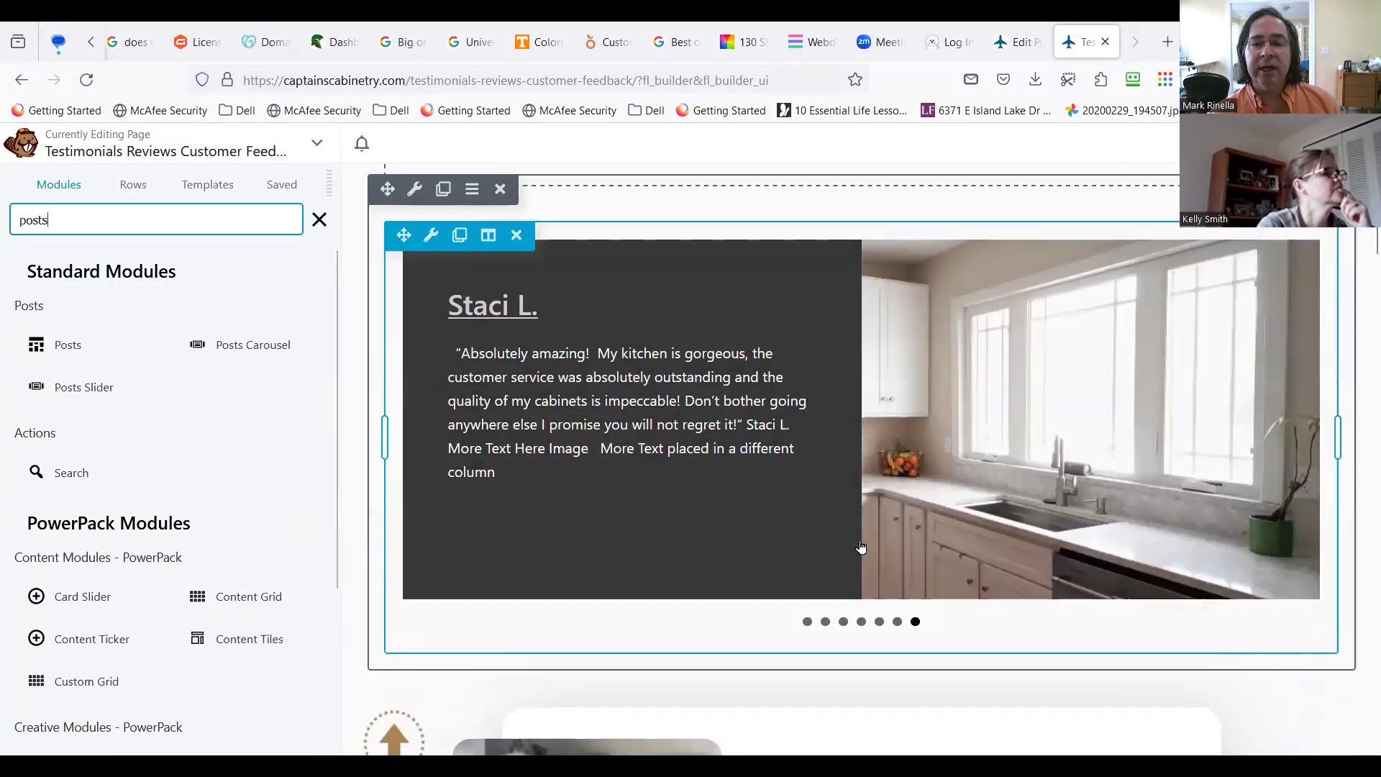
{"action": "scroll", "coordinate": [693, 530], "scroll_direction": "up", "scroll_amount": 3}
{"action": "scroll", "coordinate": [689, 545], "scroll_direction": "down", "scroll_amount": 1}
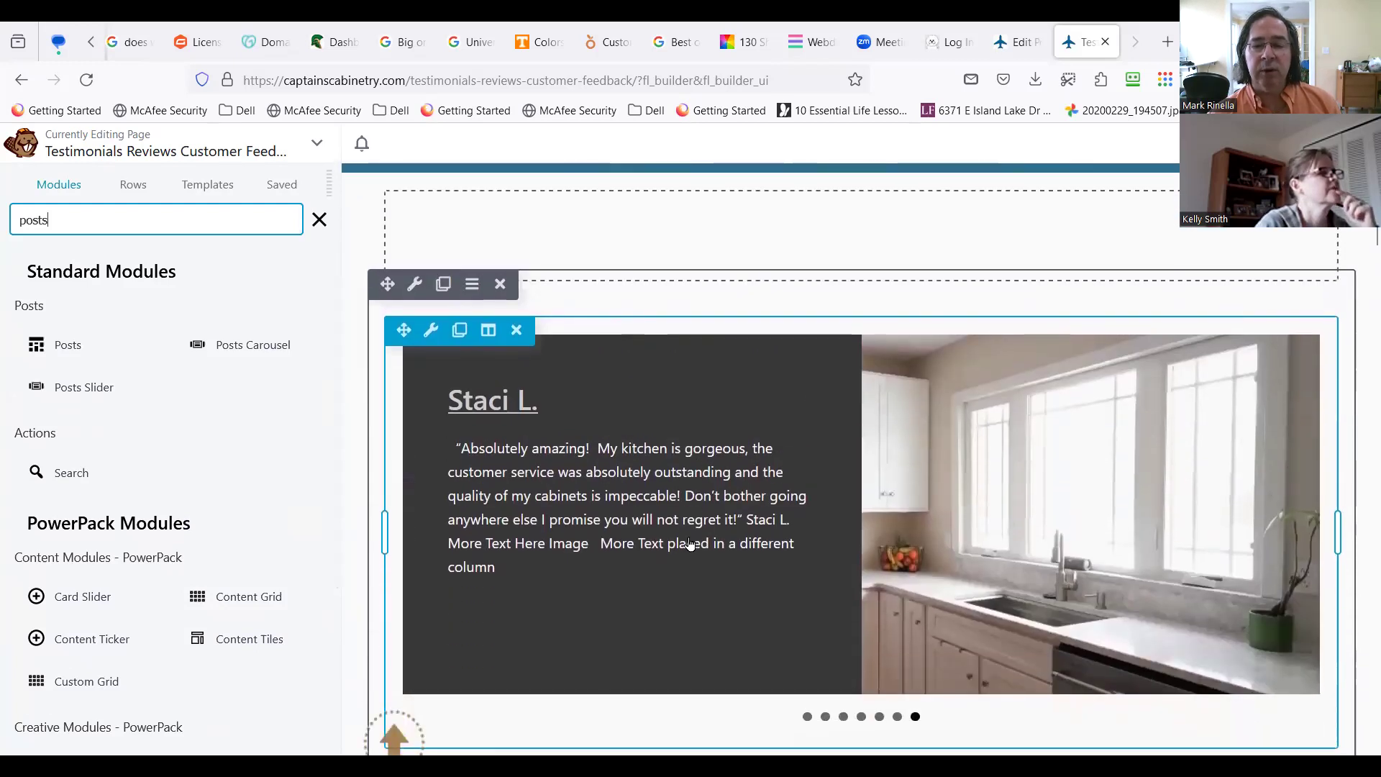
{"action": "scroll", "coordinate": [689, 545], "scroll_direction": "down", "scroll_amount": 4}
{"action": "scroll", "coordinate": [691, 542], "scroll_direction": "up", "scroll_amount": 3}
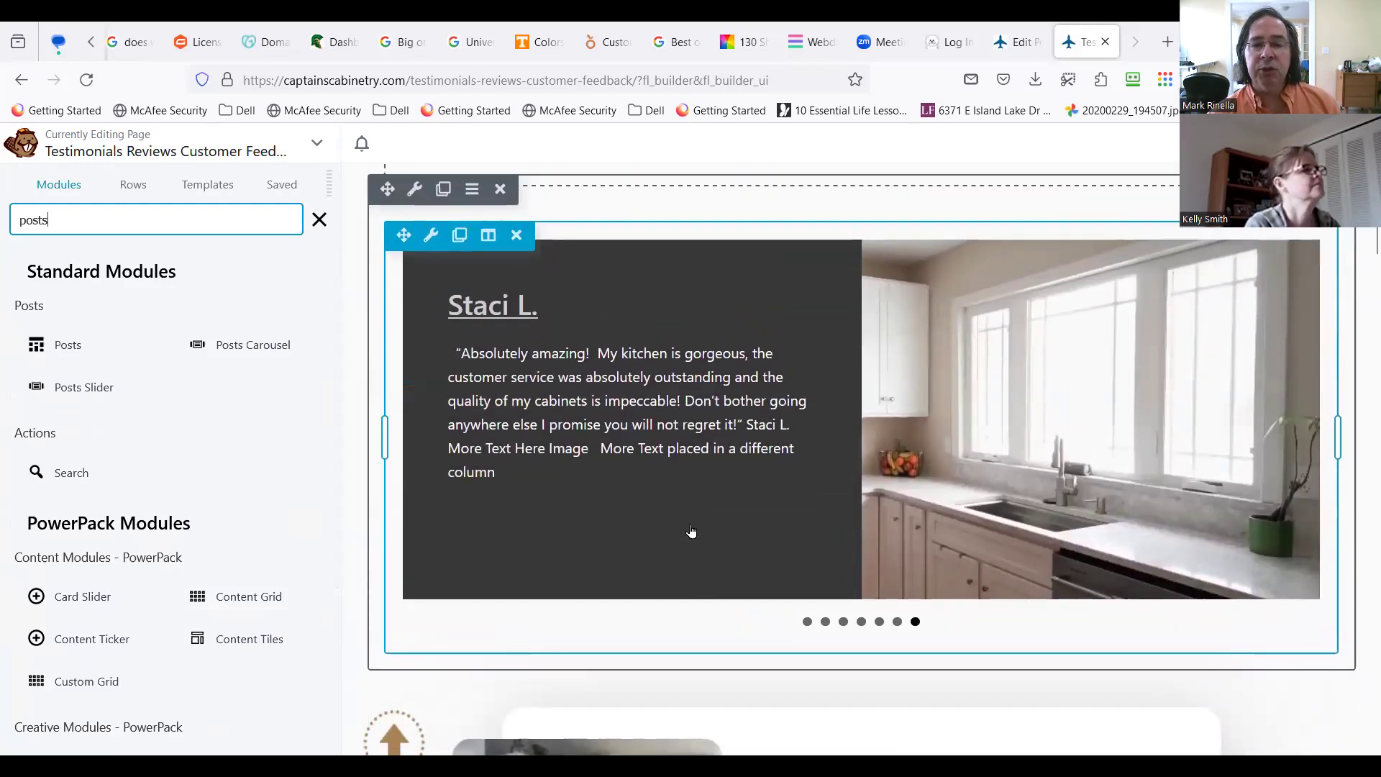
{"action": "scroll", "coordinate": [692, 535], "scroll_direction": "down", "scroll_amount": 9}
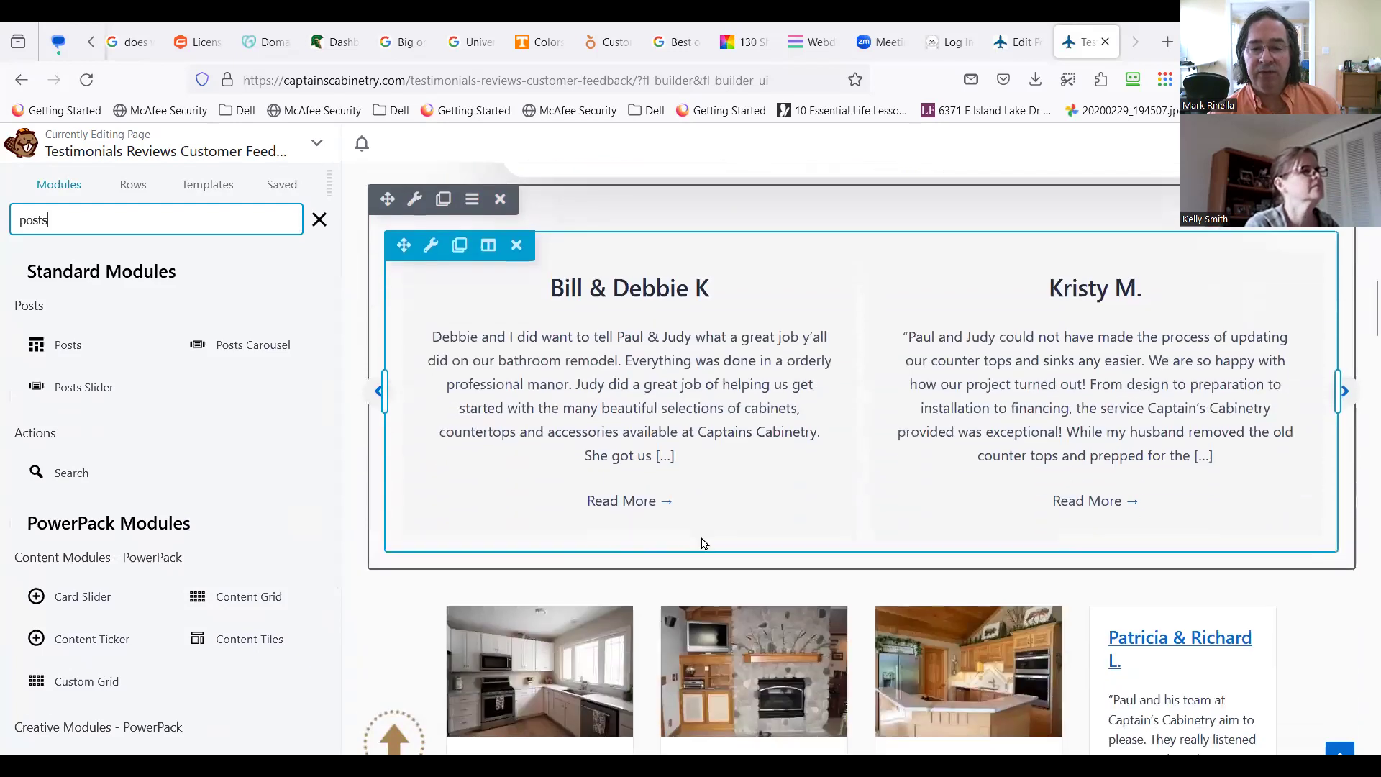
{"action": "scroll", "coordinate": [703, 543], "scroll_direction": "down", "scroll_amount": 2}
{"action": "scroll", "coordinate": [691, 550], "scroll_direction": "down", "scroll_amount": 1}
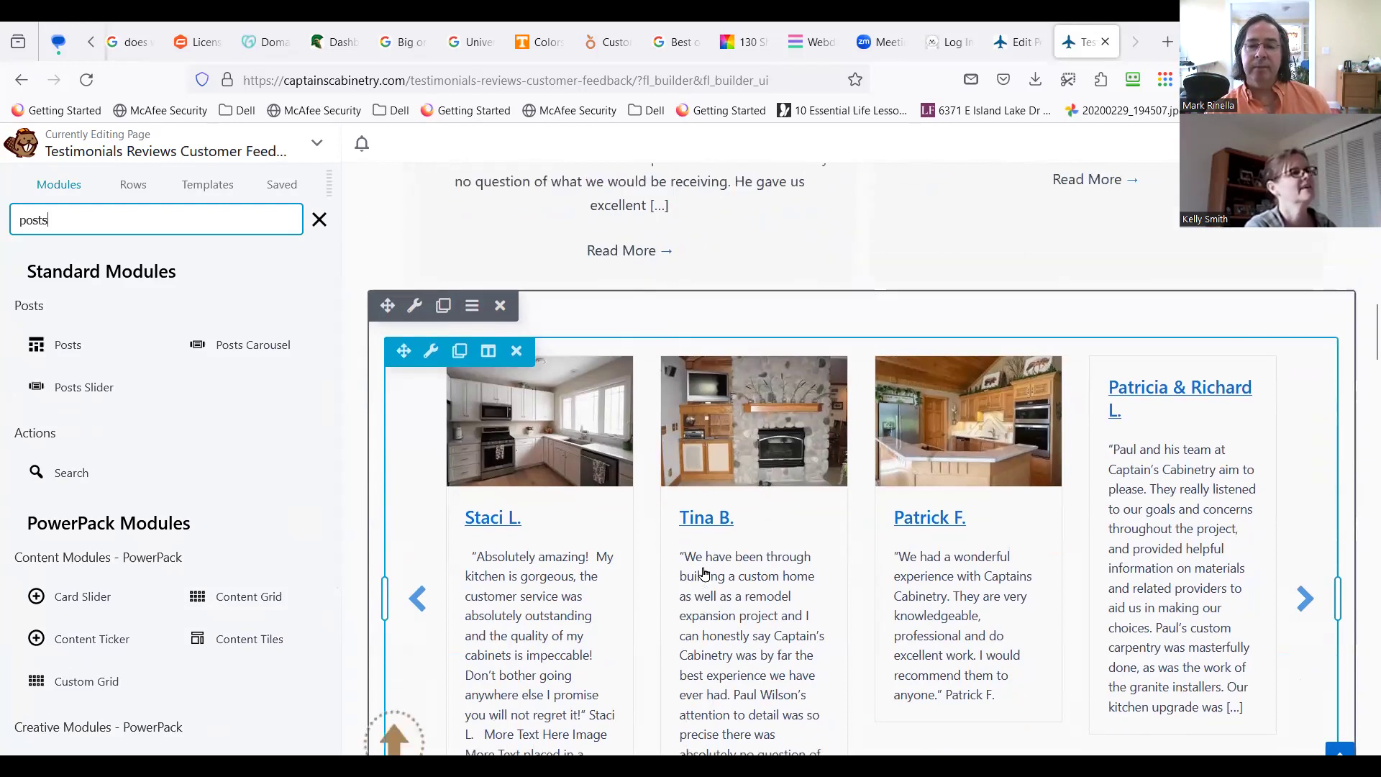
{"action": "scroll", "coordinate": [705, 580], "scroll_direction": "up", "scroll_amount": 8}
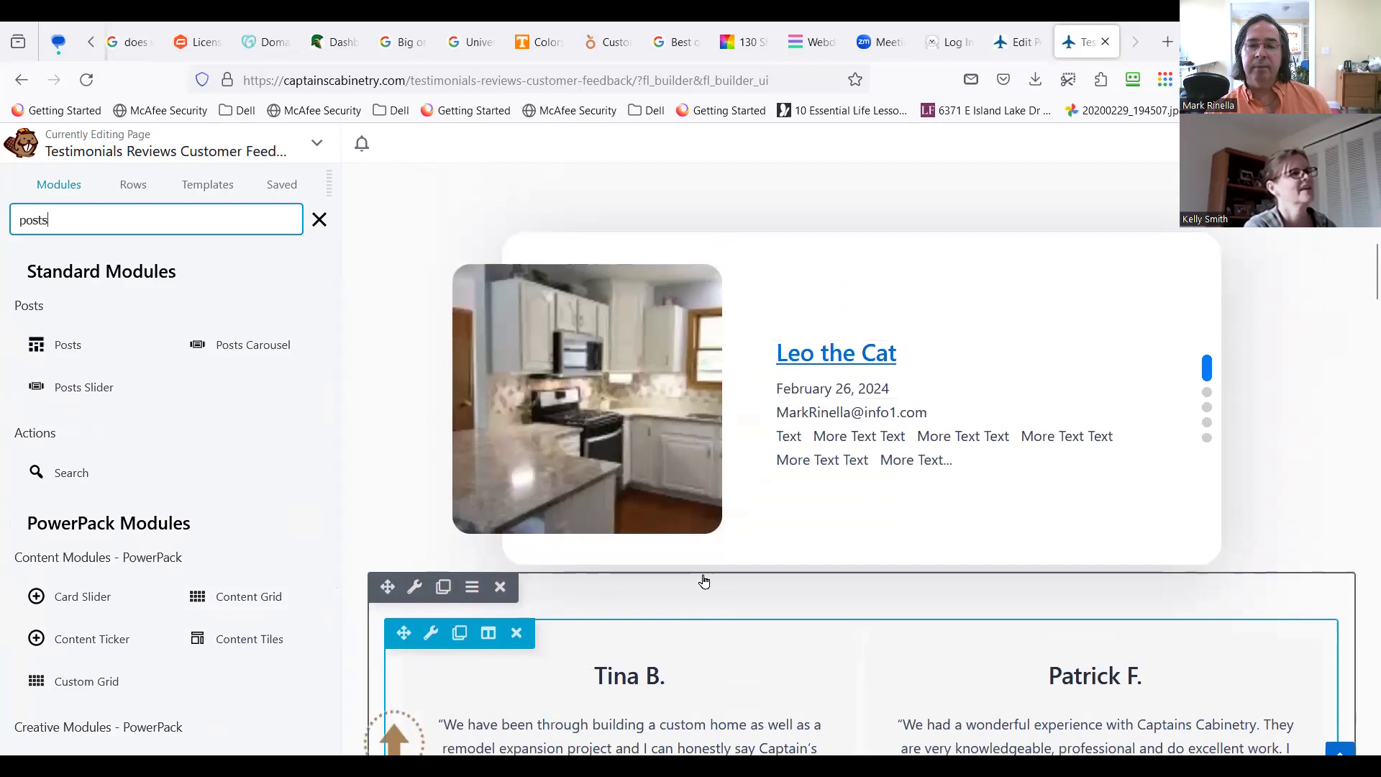
{"action": "scroll", "coordinate": [705, 583], "scroll_direction": "down", "scroll_amount": 4}
{"action": "scroll", "coordinate": [704, 583], "scroll_direction": "up", "scroll_amount": 3}
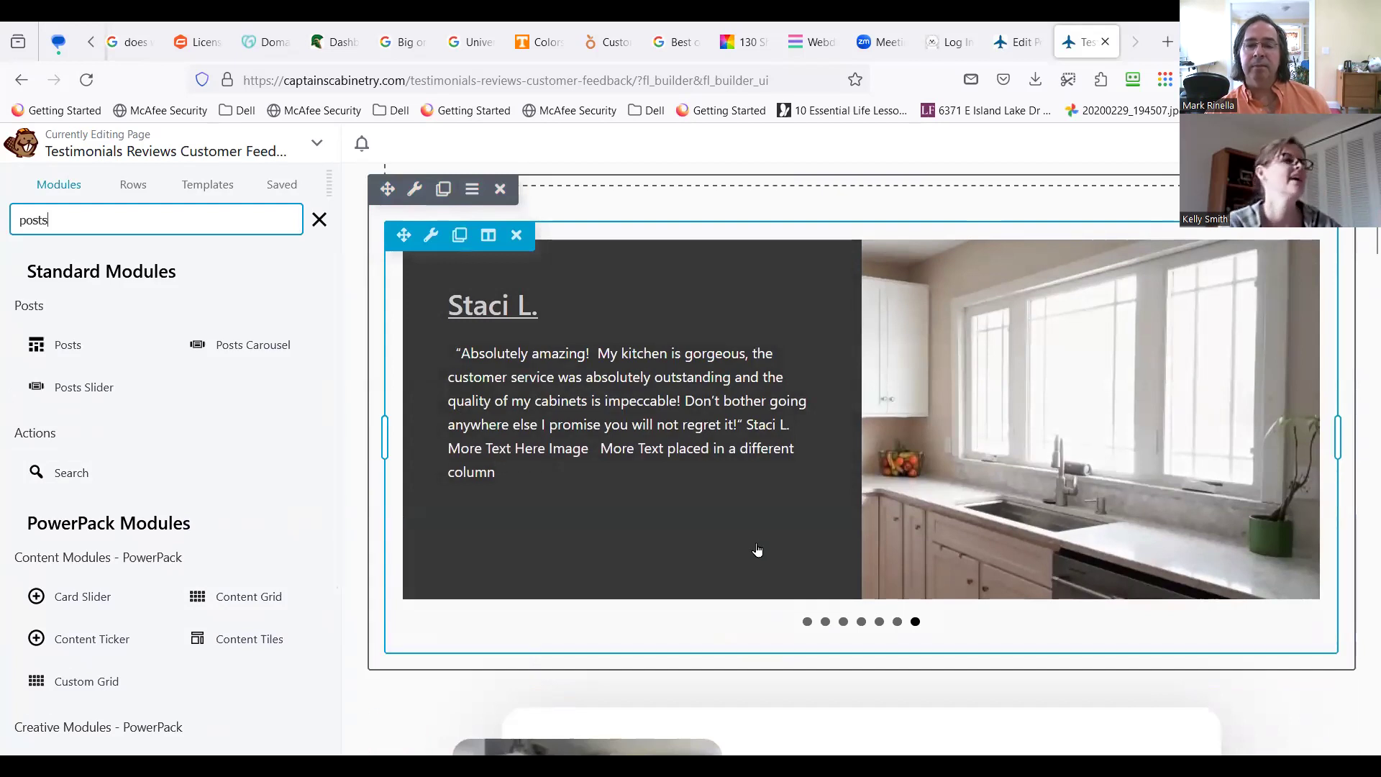
{"action": "scroll", "coordinate": [758, 551], "scroll_direction": "down", "scroll_amount": 4}
{"action": "scroll", "coordinate": [758, 550], "scroll_direction": "down", "scroll_amount": 3}
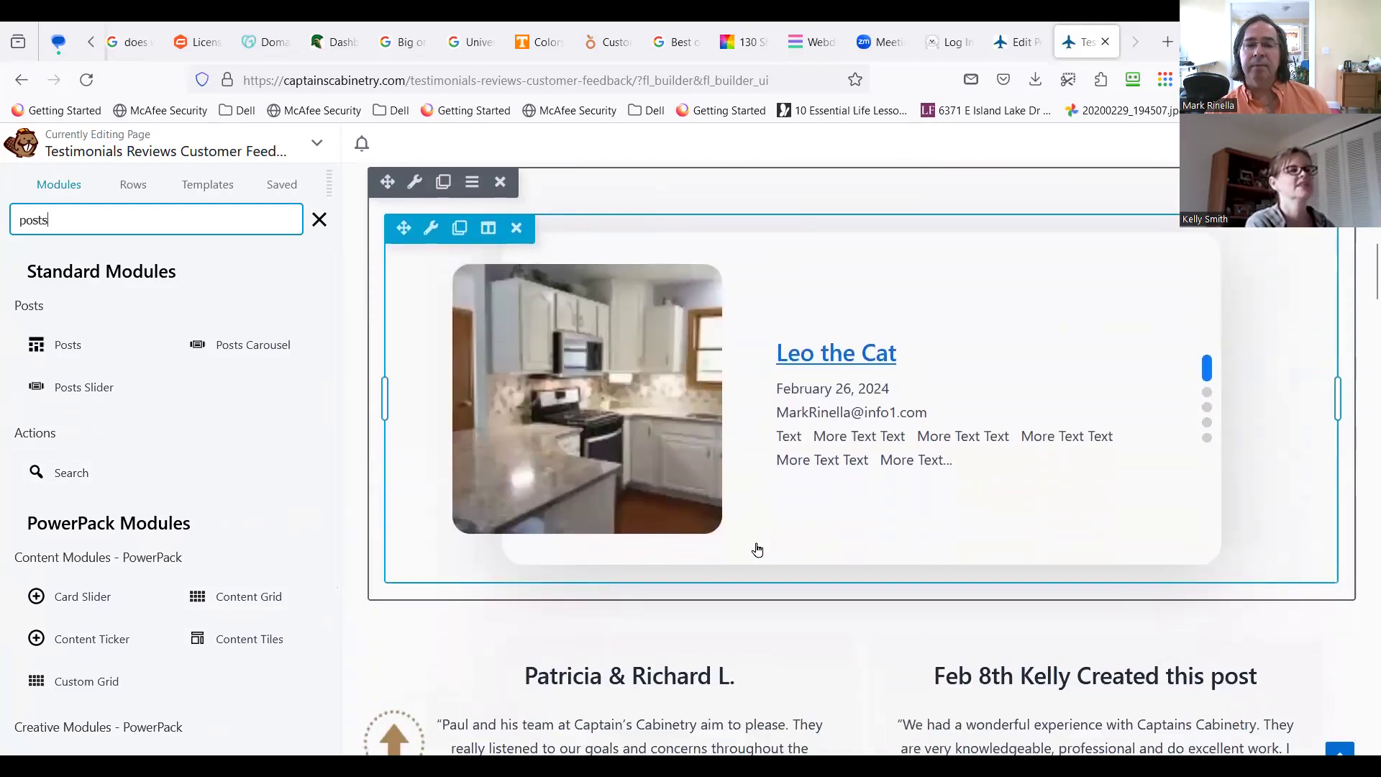
{"action": "scroll", "coordinate": [757, 550], "scroll_direction": "down", "scroll_amount": 6}
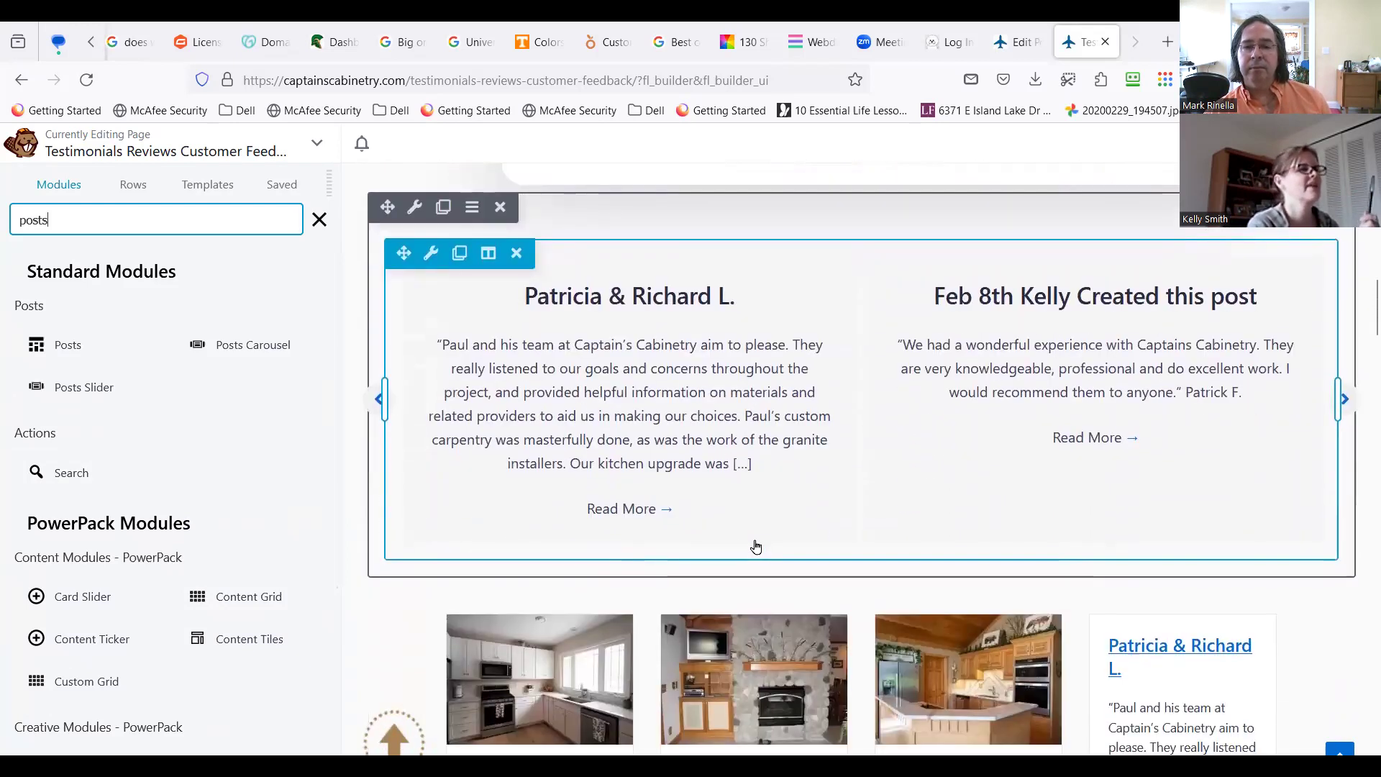
{"action": "scroll", "coordinate": [755, 548], "scroll_direction": "up", "scroll_amount": 8}
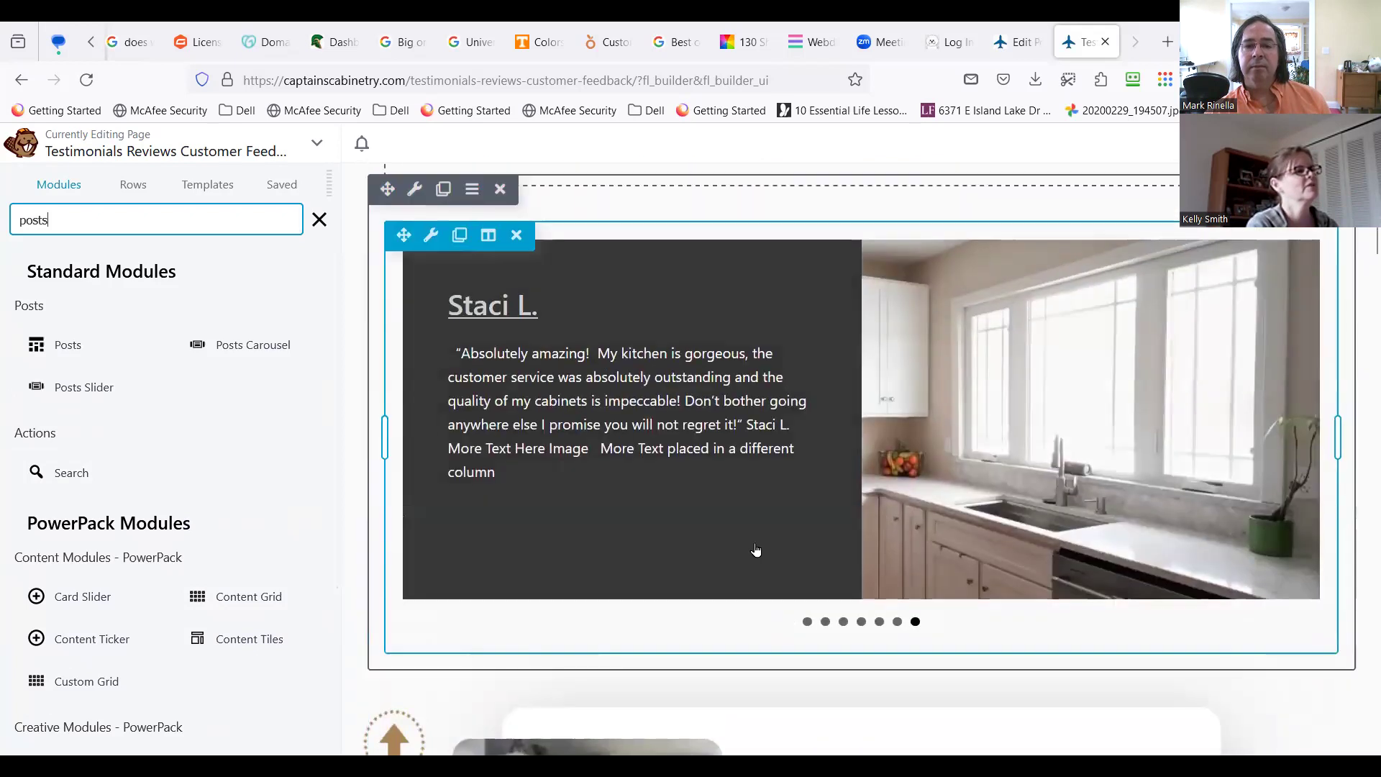
{"action": "scroll", "coordinate": [755, 550], "scroll_direction": "down", "scroll_amount": 12}
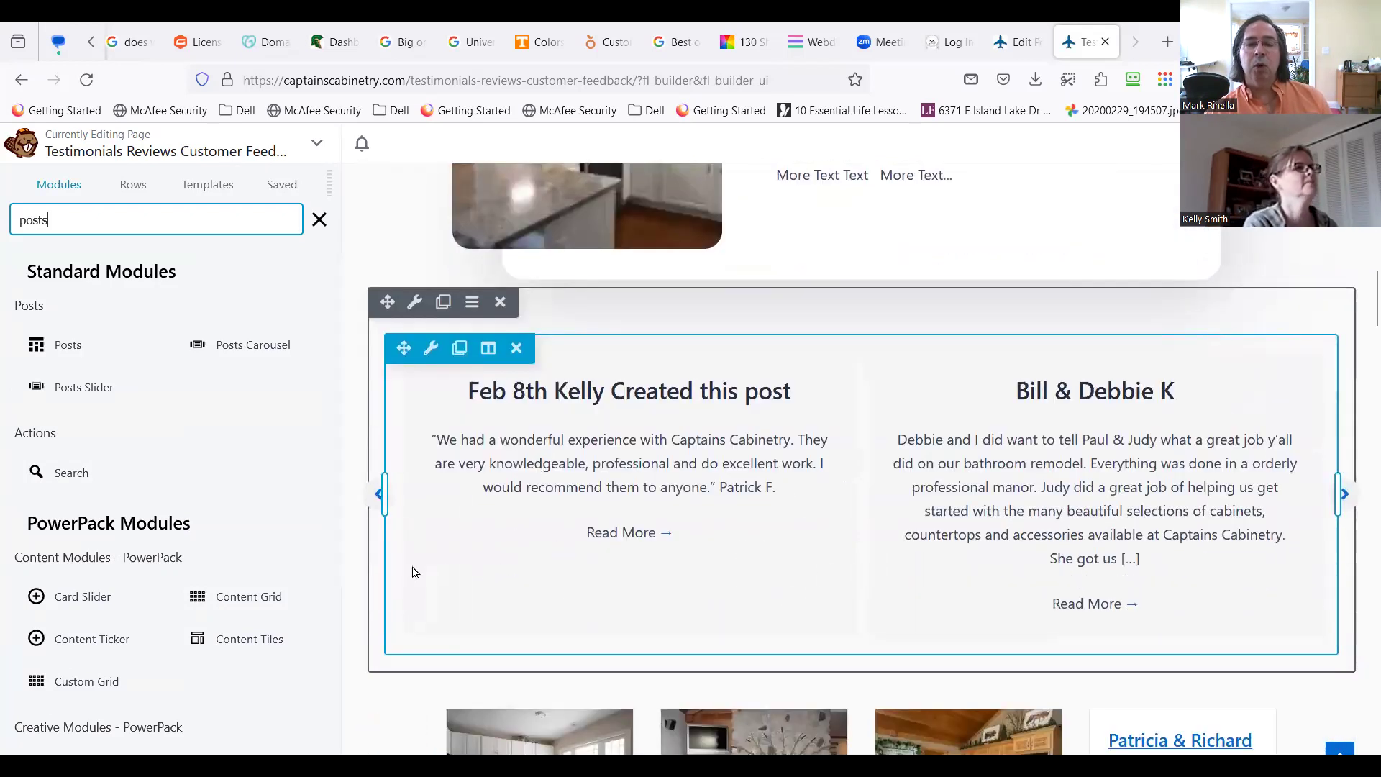
Step: Set the Advanced Posts carousel below the card slider to show 6 columns on desktop and review its layout
{"action": "mouse_move", "coordinate": [431, 349]}
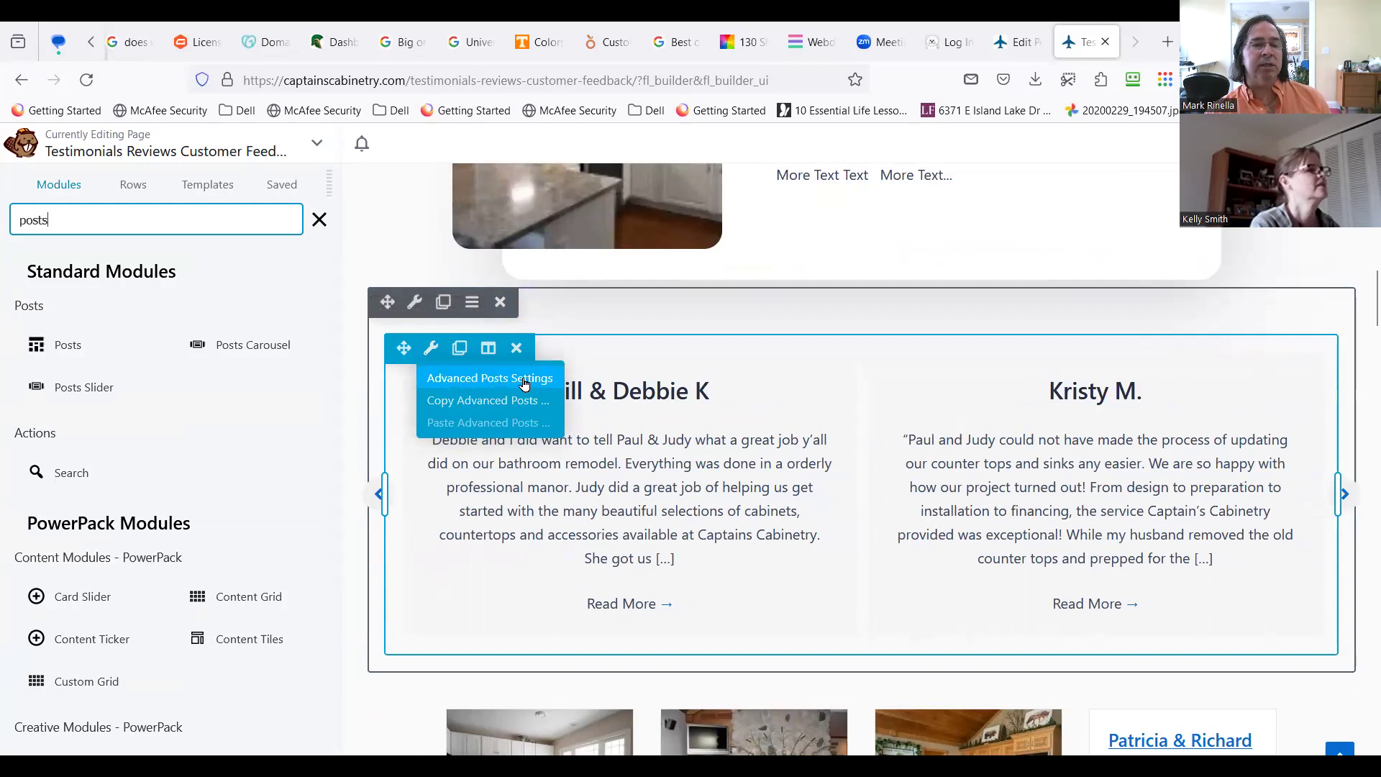
{"action": "scroll", "coordinate": [278, 448], "scroll_direction": "down", "scroll_amount": 4}
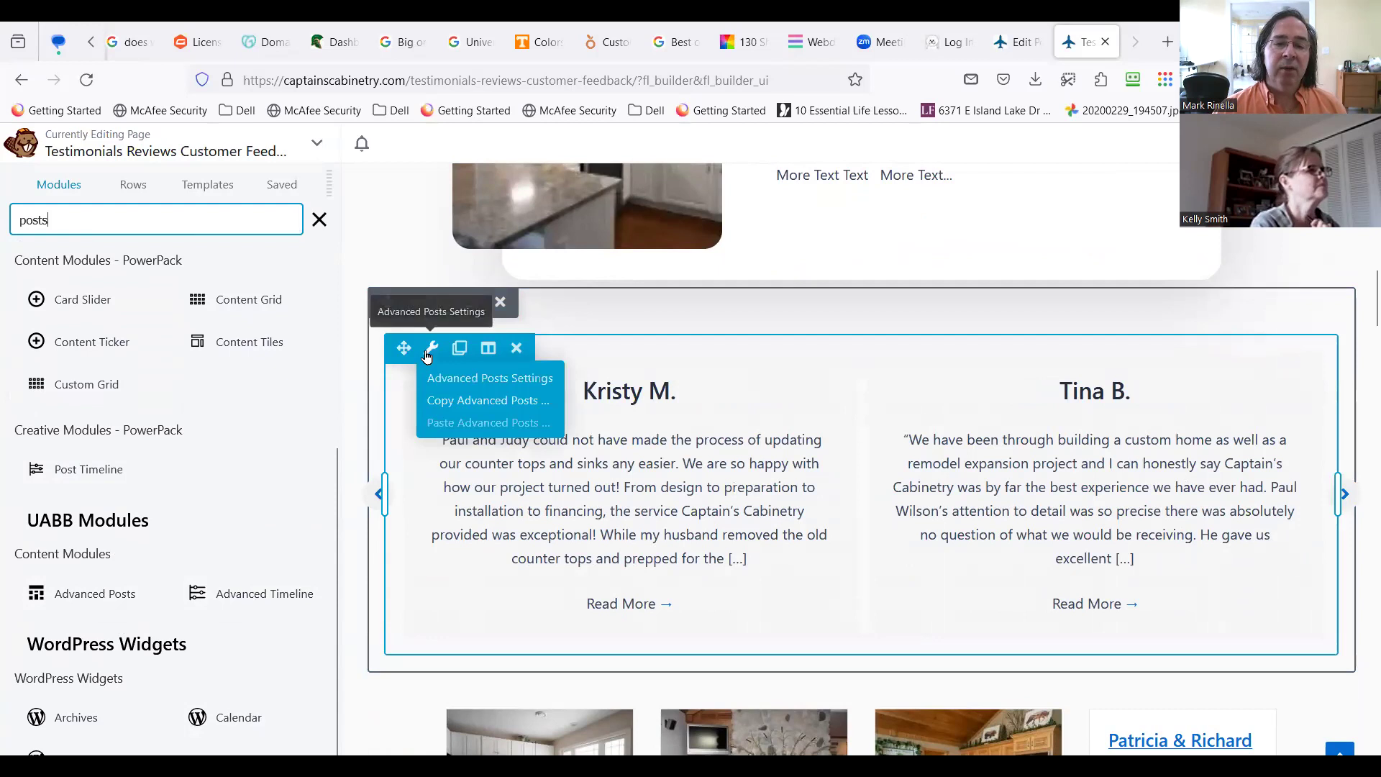
{"action": "left_click", "coordinate": [429, 353]}
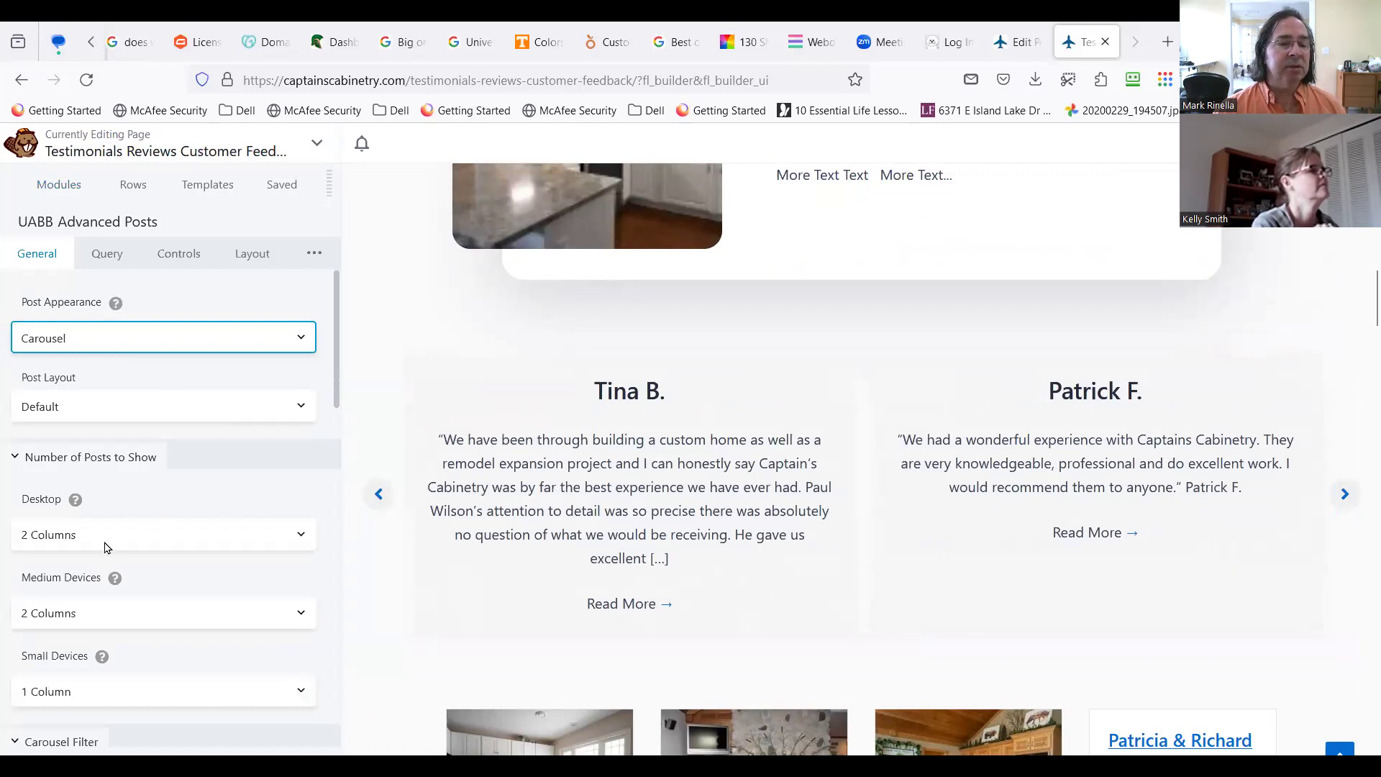
{"action": "left_click", "coordinate": [91, 543]}
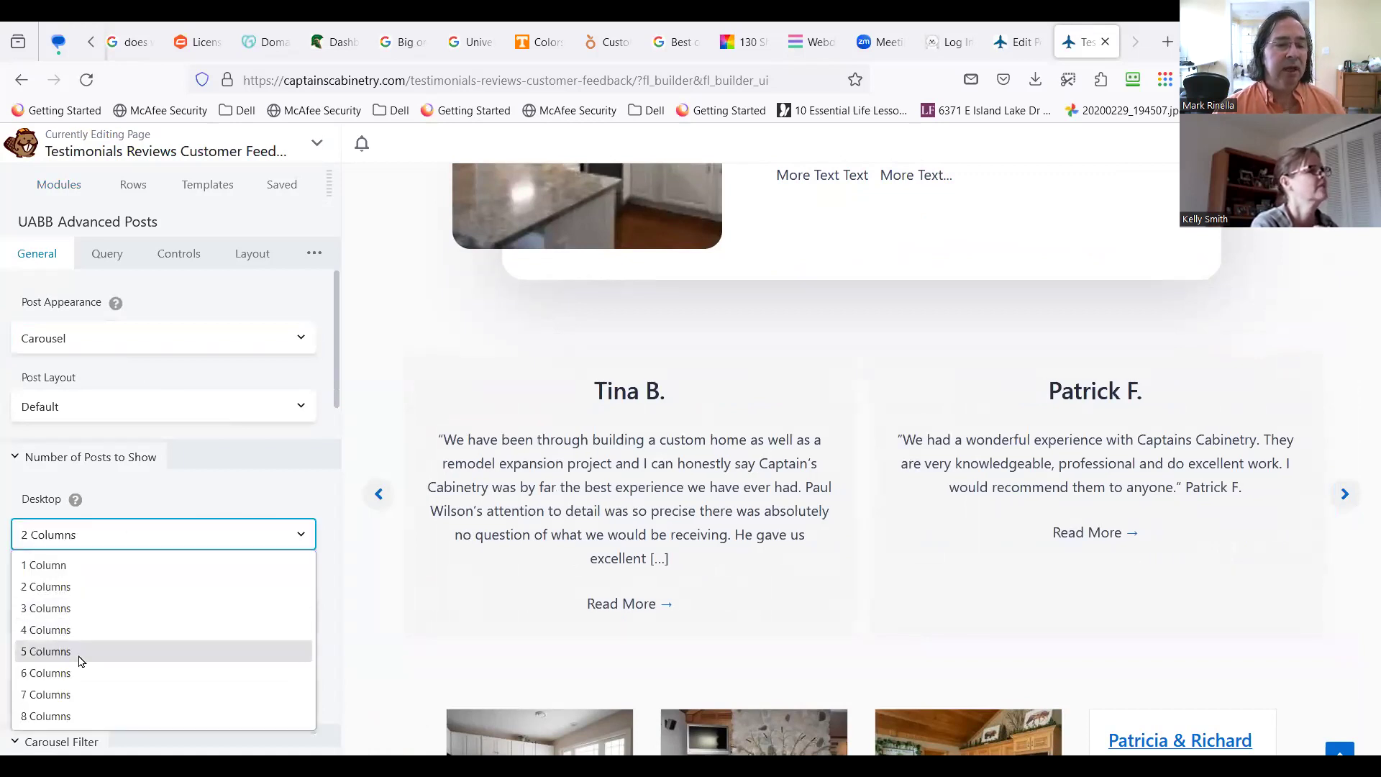
{"action": "left_click", "coordinate": [81, 670]}
{"action": "scroll", "coordinate": [782, 685], "scroll_direction": "down", "scroll_amount": 5}
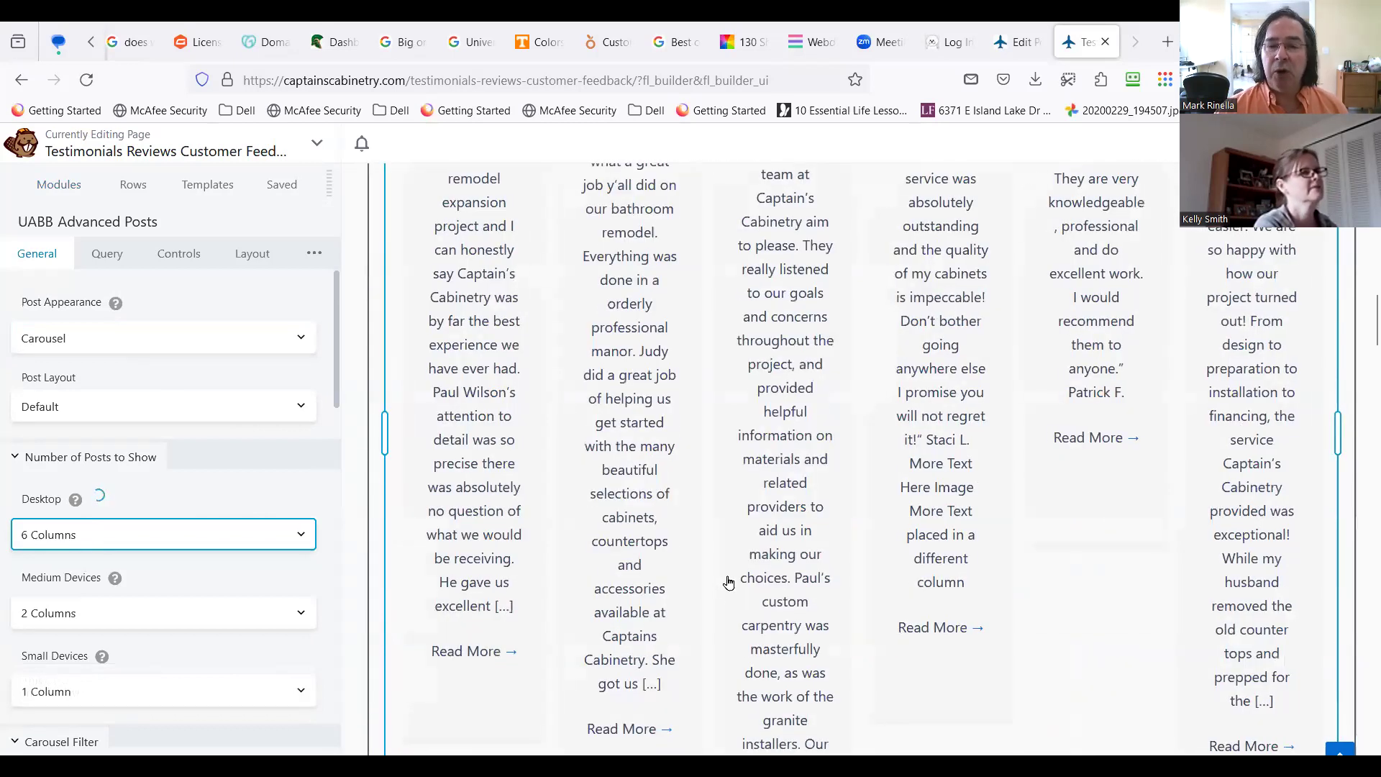
{"action": "scroll", "coordinate": [892, 568], "scroll_direction": "up", "scroll_amount": 5}
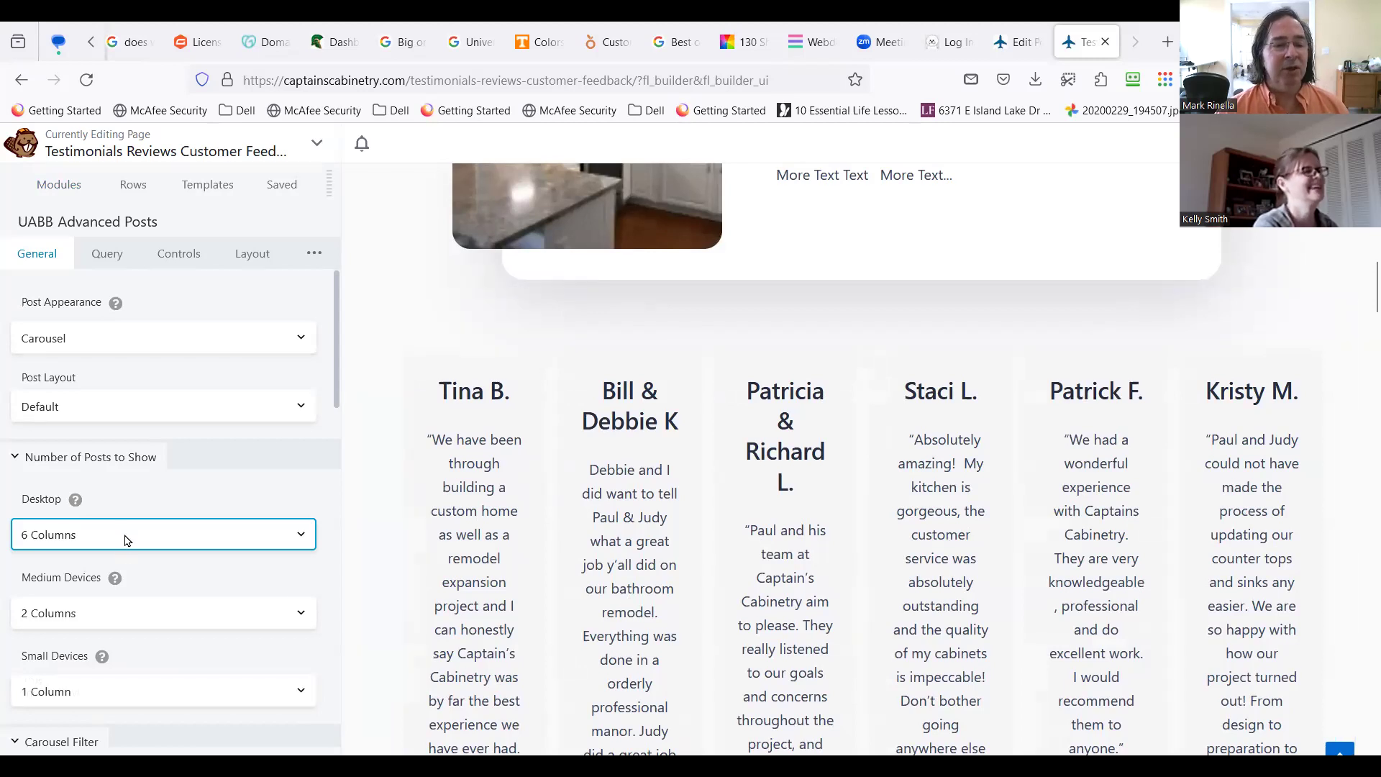
Step: Set the Advanced Posts carousel to show 2 columns on desktop and check its post layout options, keeping Default
{"action": "left_click", "coordinate": [113, 589]}
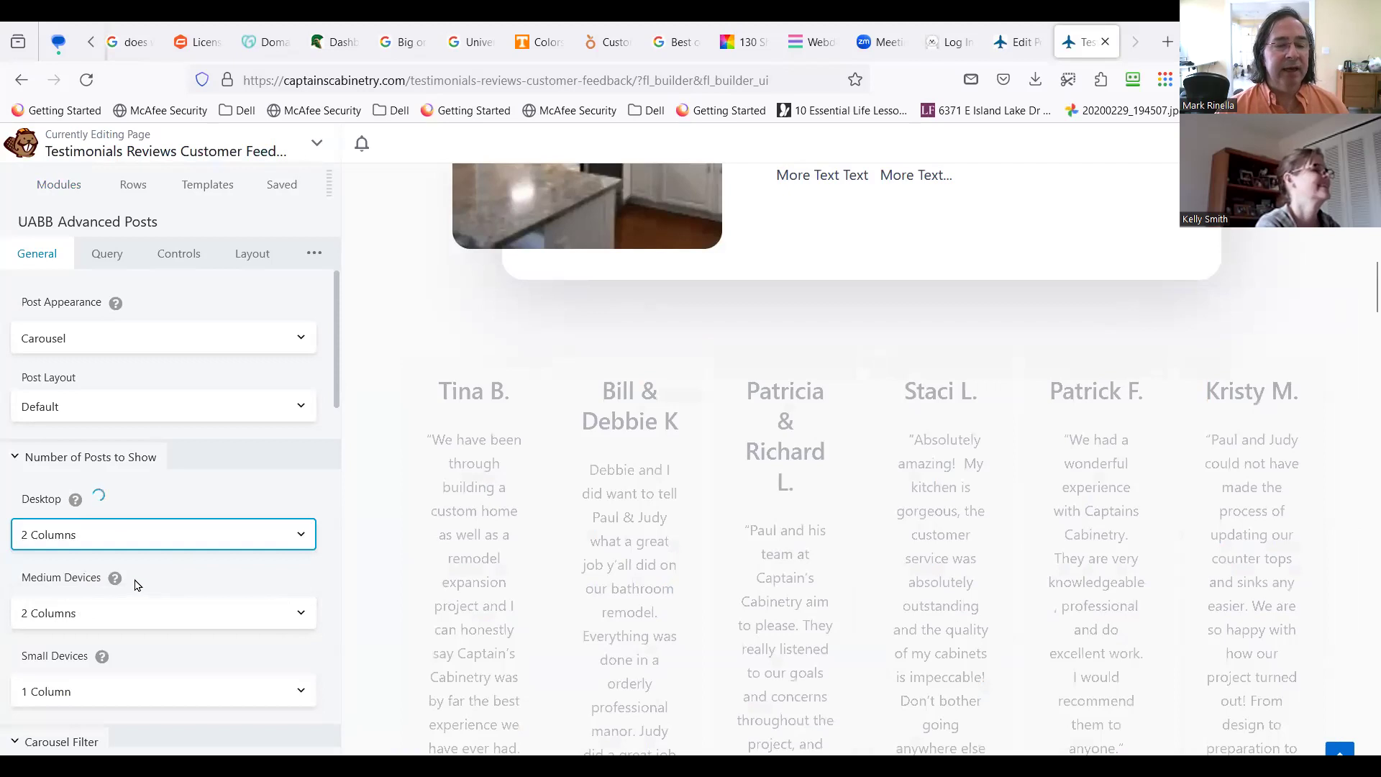
{"action": "scroll", "coordinate": [129, 601], "scroll_direction": "down", "scroll_amount": 2}
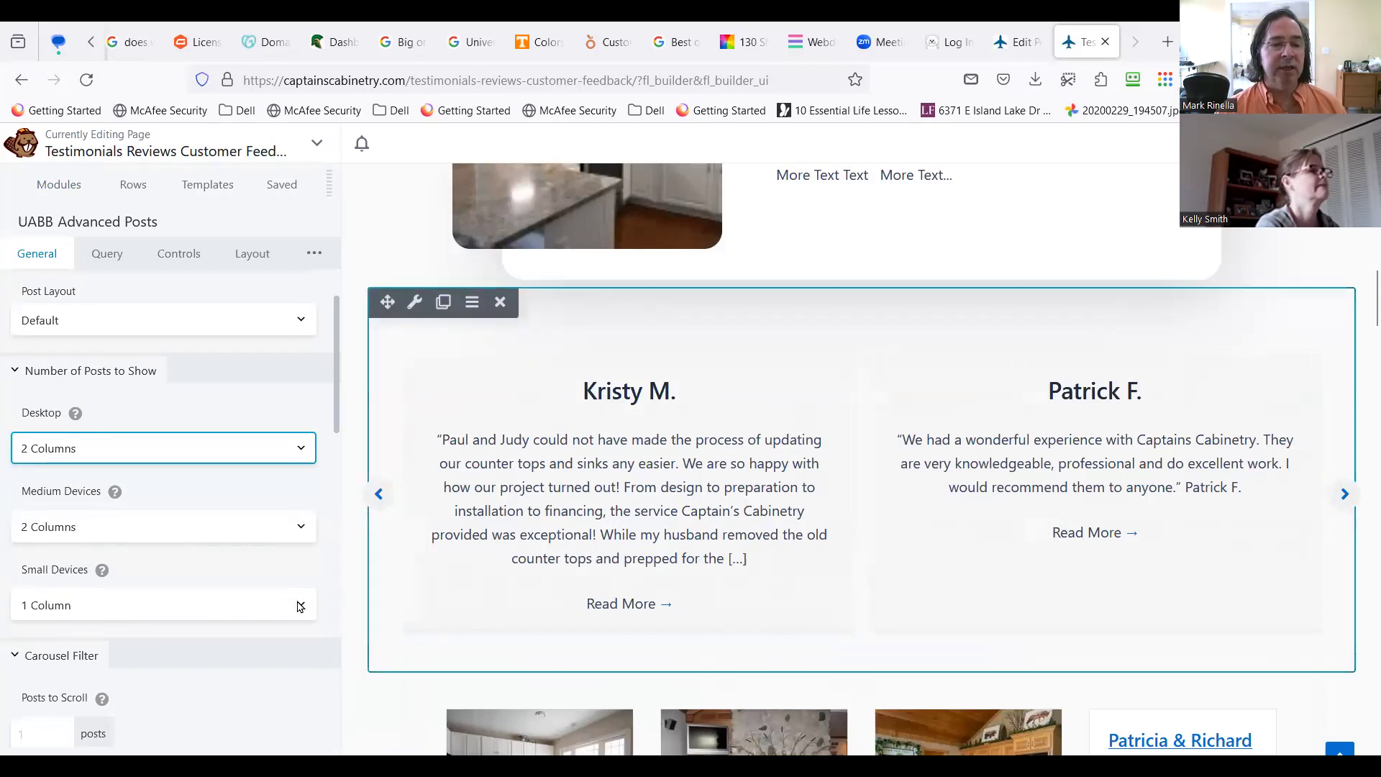
{"action": "scroll", "coordinate": [319, 581], "scroll_direction": "down", "scroll_amount": 1}
{"action": "scroll", "coordinate": [306, 580], "scroll_direction": "up", "scroll_amount": 3}
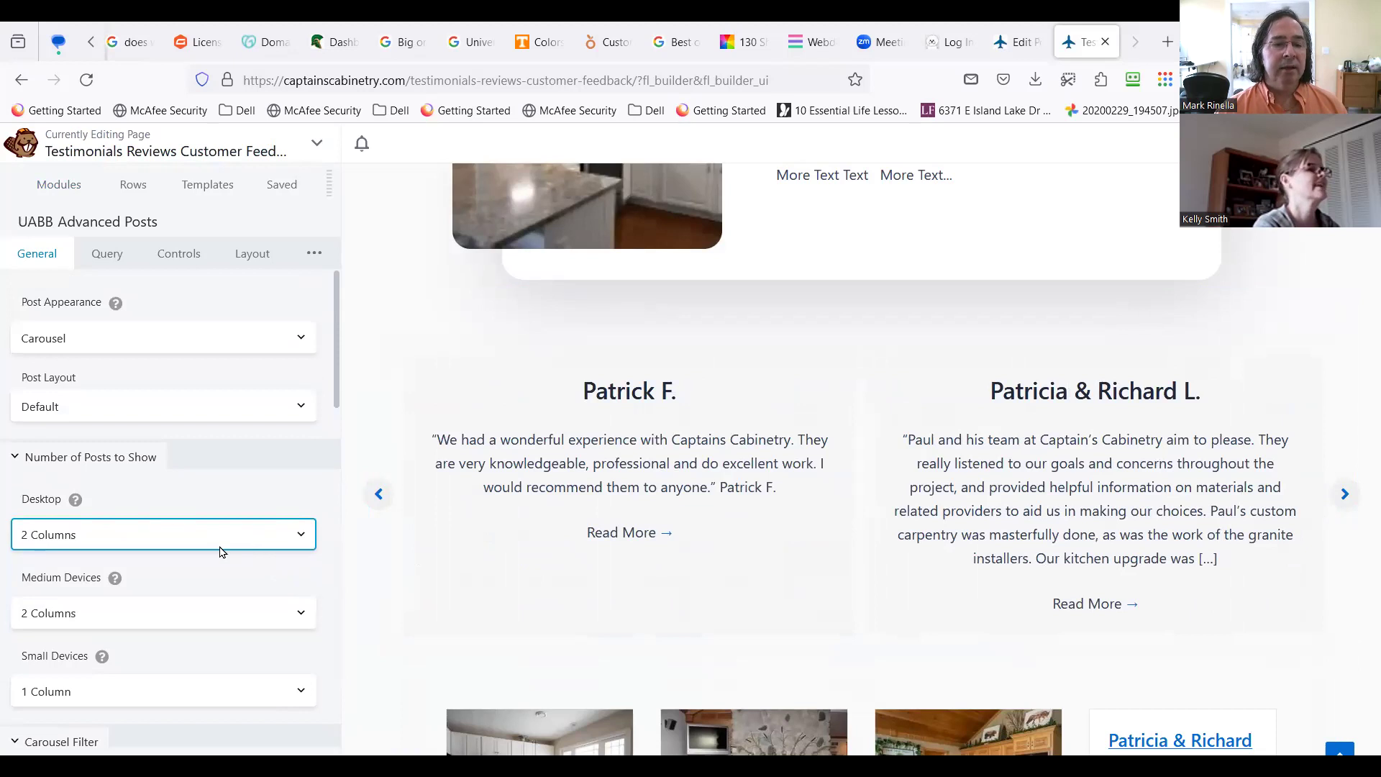
{"action": "left_click", "coordinate": [137, 411]}
{"action": "left_click", "coordinate": [134, 408]}
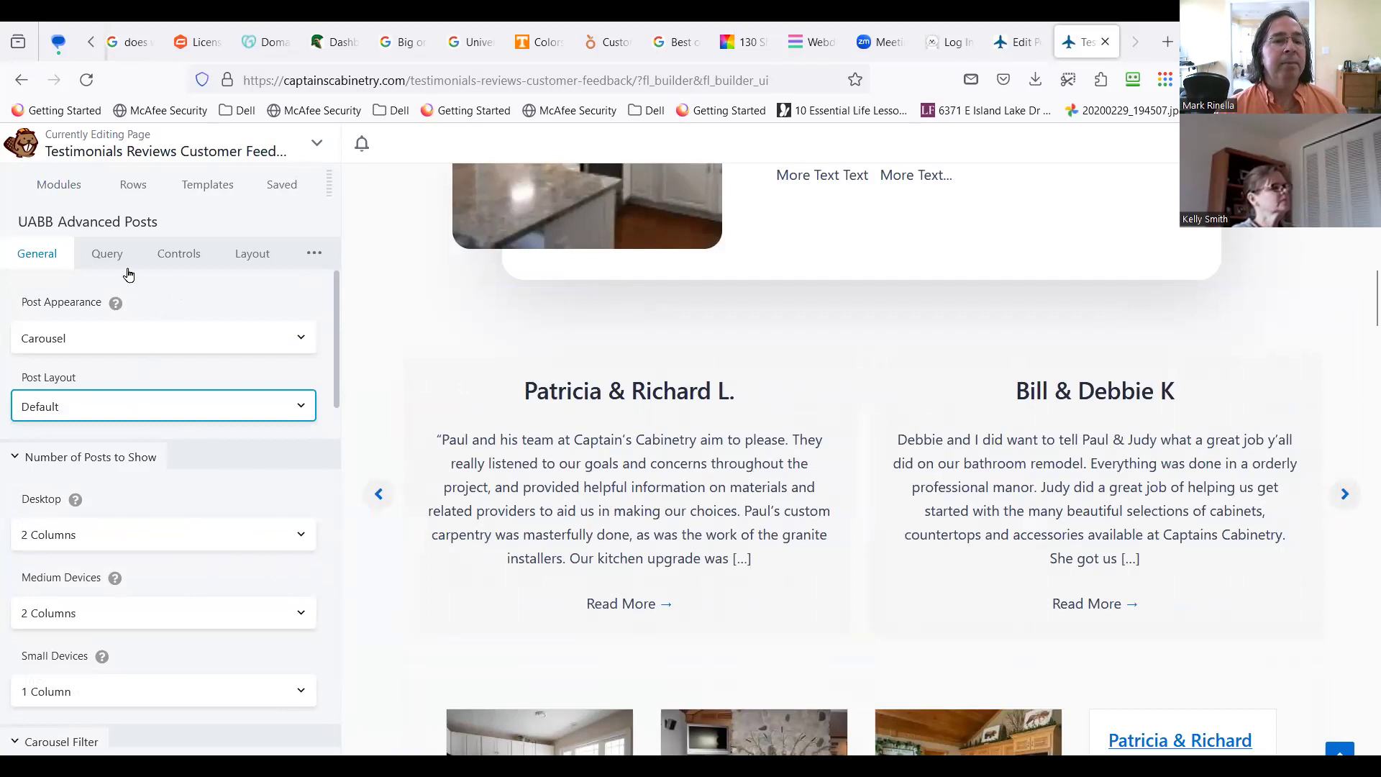
Step: Review the carousel's query settings, including the source, posts count, sort order and the post, category and tag filters
{"action": "left_click", "coordinate": [107, 254]}
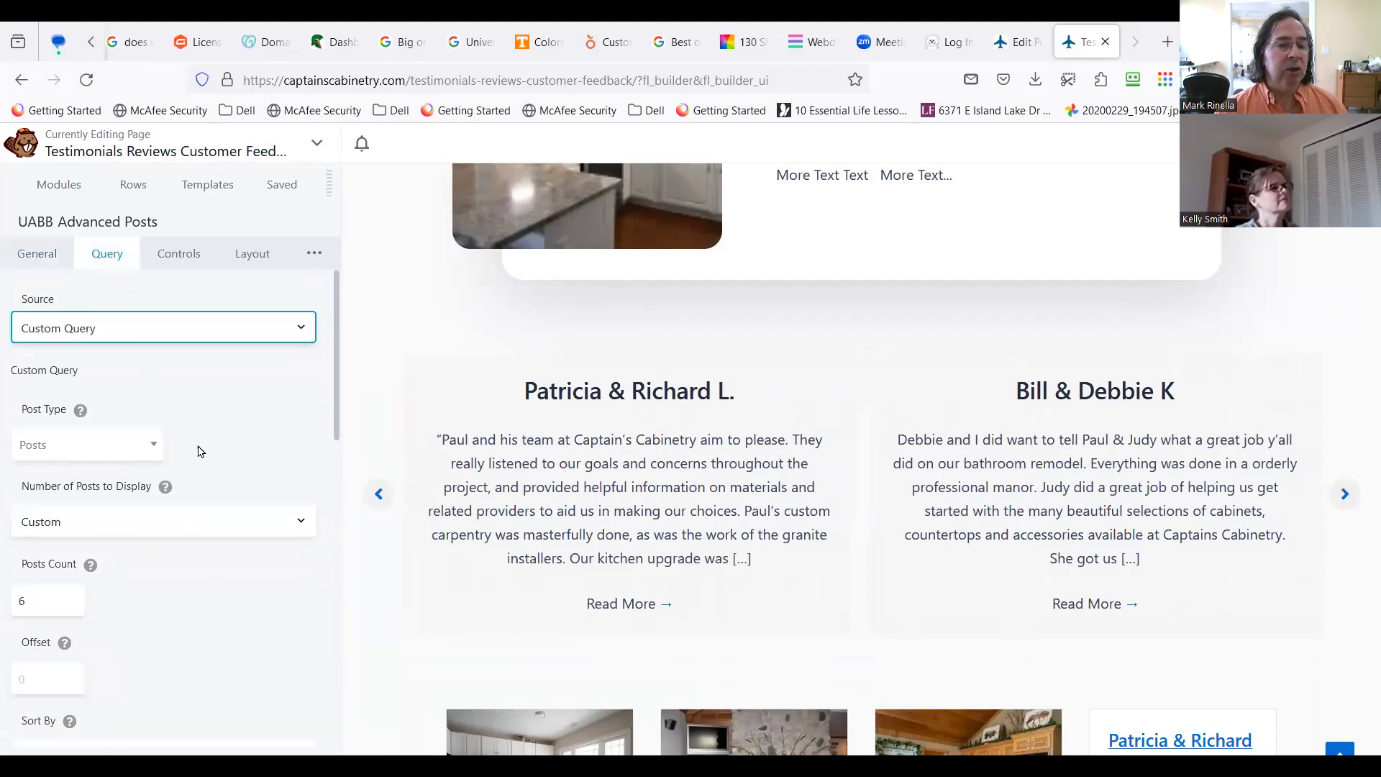
{"action": "scroll", "coordinate": [179, 489], "scroll_direction": "down", "scroll_amount": 3}
{"action": "scroll", "coordinate": [114, 474], "scroll_direction": "down", "scroll_amount": 2}
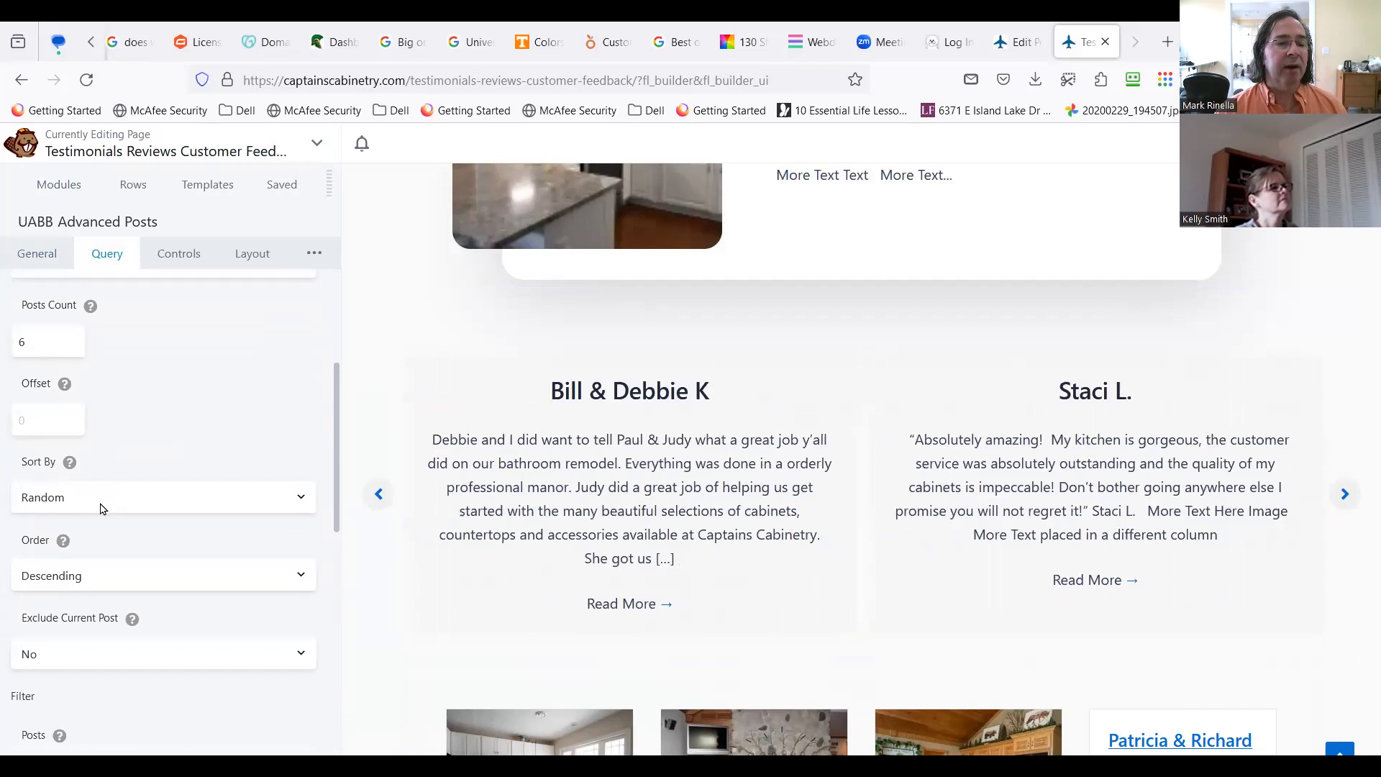
{"action": "scroll", "coordinate": [114, 445], "scroll_direction": "down", "scroll_amount": 2}
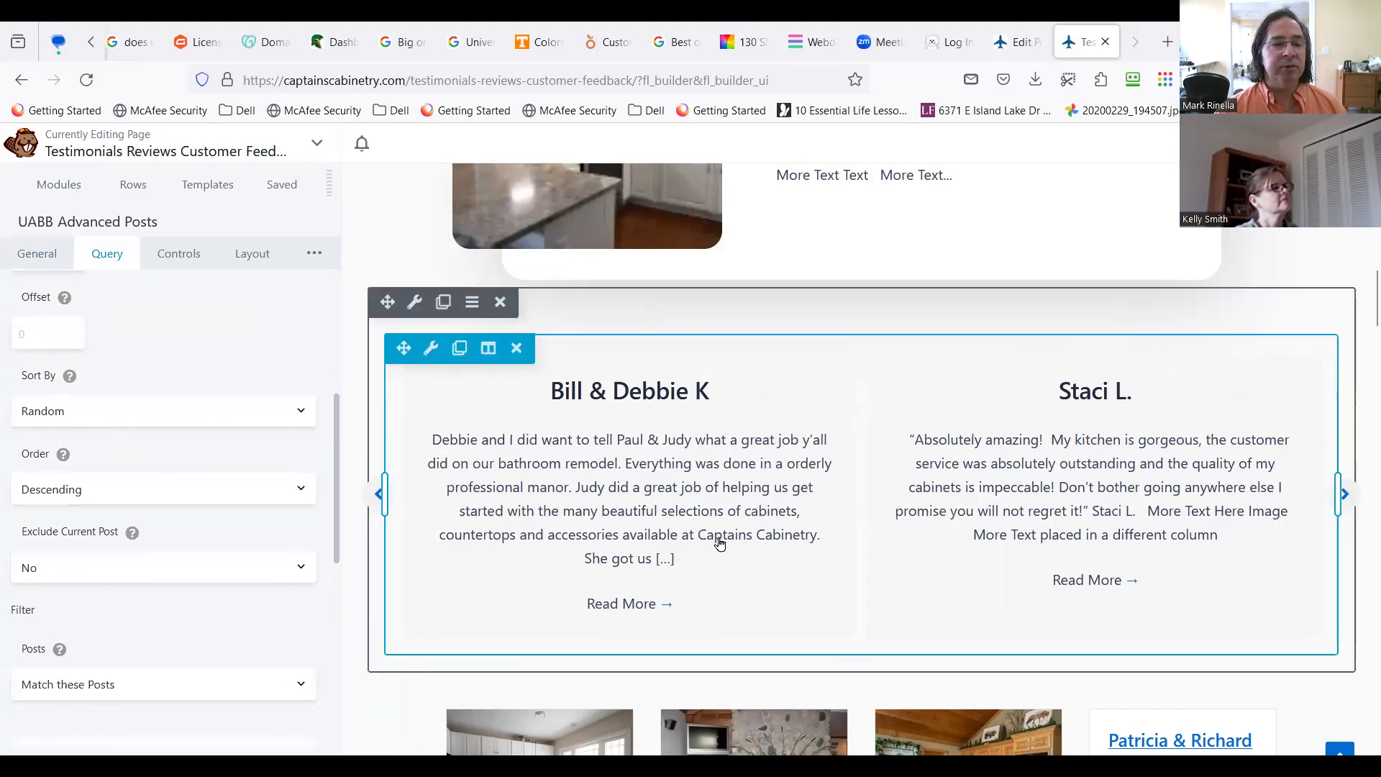
{"action": "scroll", "coordinate": [146, 582], "scroll_direction": "down", "scroll_amount": 4}
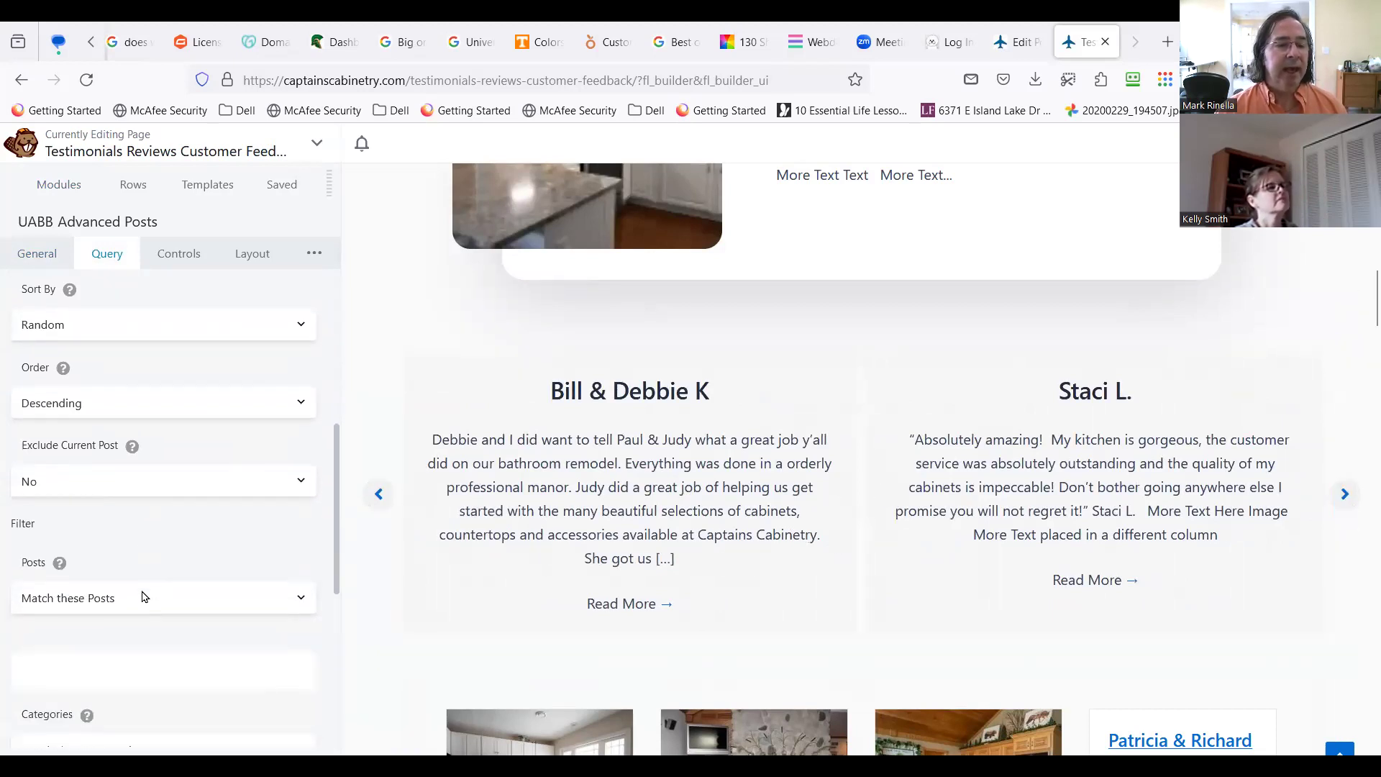
{"action": "scroll", "coordinate": [103, 642], "scroll_direction": "down", "scroll_amount": 1}
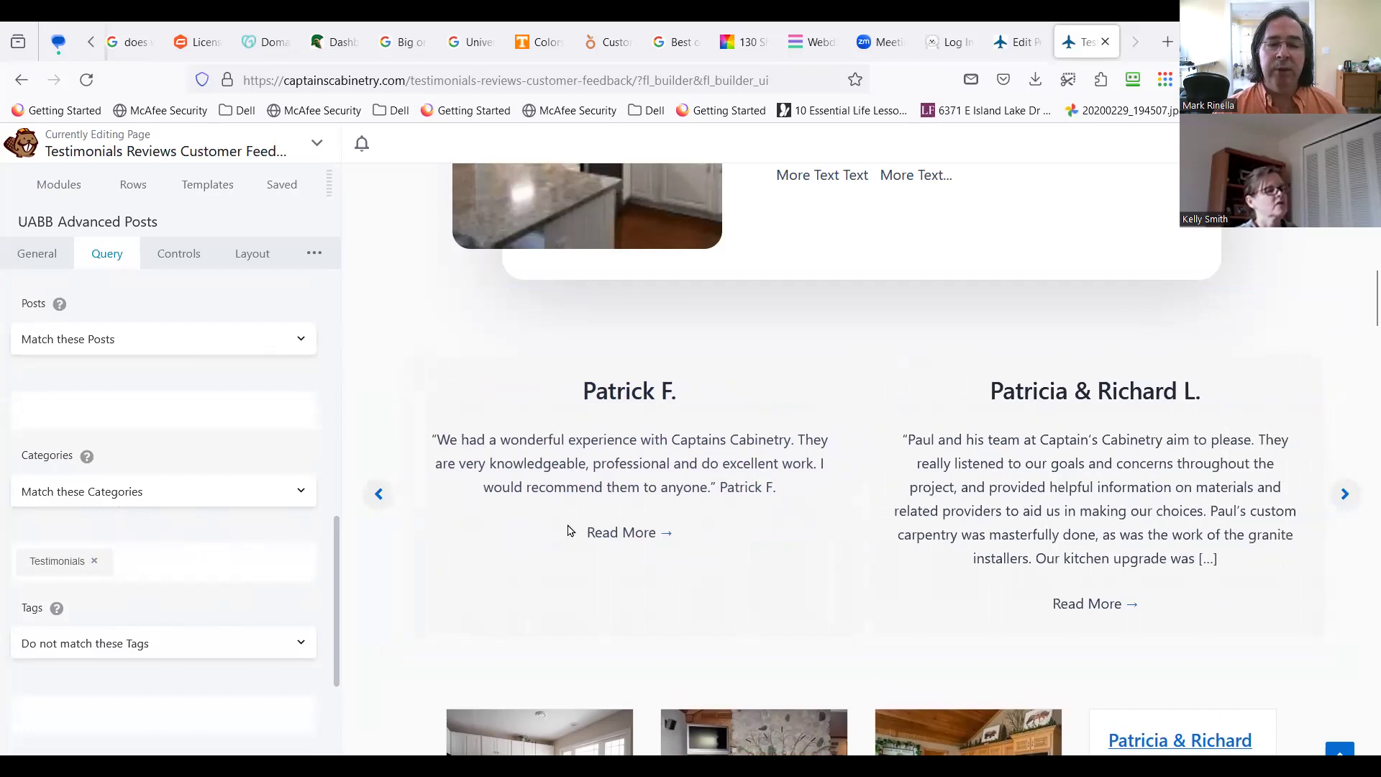
Step: Compare the large slider, the card slider, the two-column text carousel and the image post carousel on the page
{"action": "scroll", "coordinate": [690, 502], "scroll_direction": "up", "scroll_amount": 1}
{"action": "scroll", "coordinate": [690, 501], "scroll_direction": "up", "scroll_amount": 5}
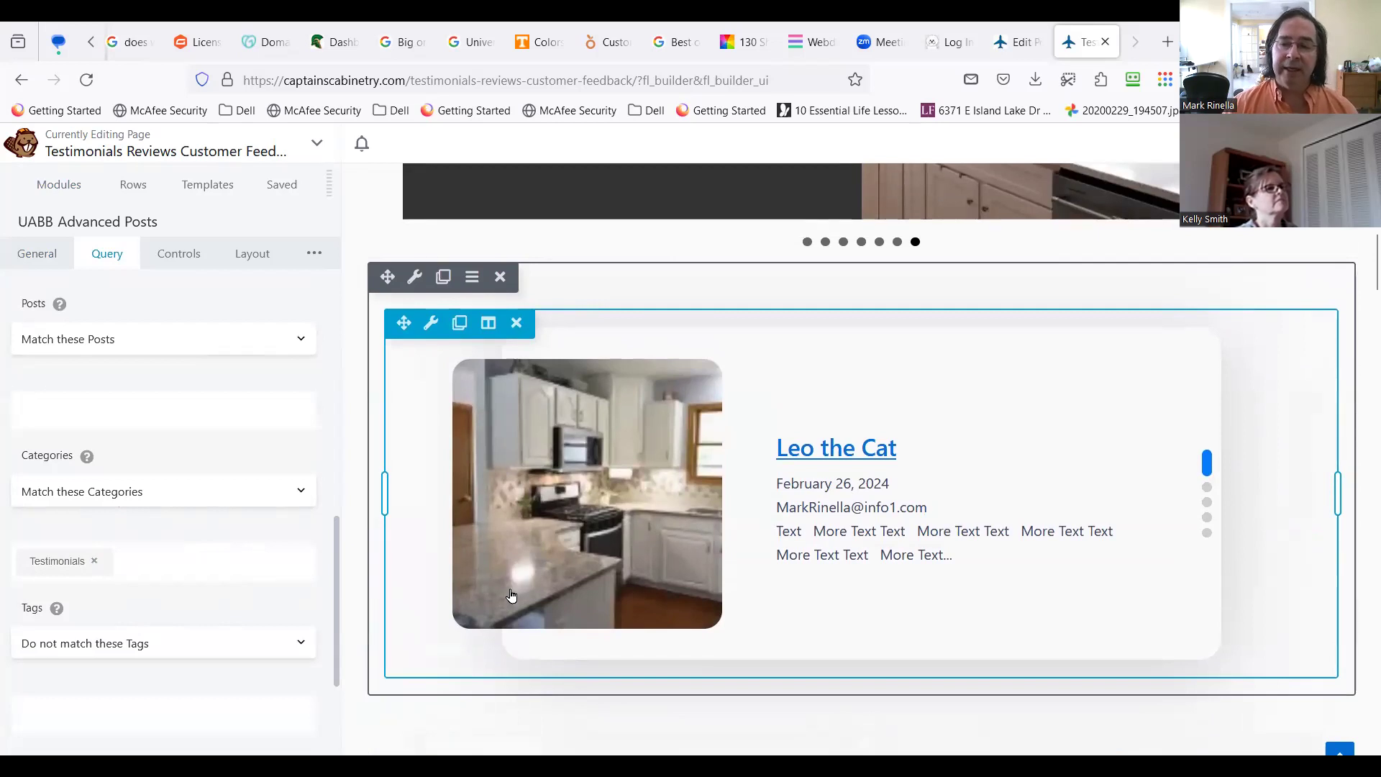
{"action": "scroll", "coordinate": [510, 595], "scroll_direction": "up", "scroll_amount": 3}
{"action": "scroll", "coordinate": [279, 600], "scroll_direction": "up", "scroll_amount": 1}
{"action": "scroll", "coordinate": [266, 604], "scroll_direction": "up", "scroll_amount": 3}
{"action": "scroll", "coordinate": [184, 635], "scroll_direction": "down", "scroll_amount": 5}
{"action": "scroll", "coordinate": [149, 655], "scroll_direction": "up", "scroll_amount": 1}
{"action": "scroll", "coordinate": [155, 644], "scroll_direction": "up", "scroll_amount": 10}
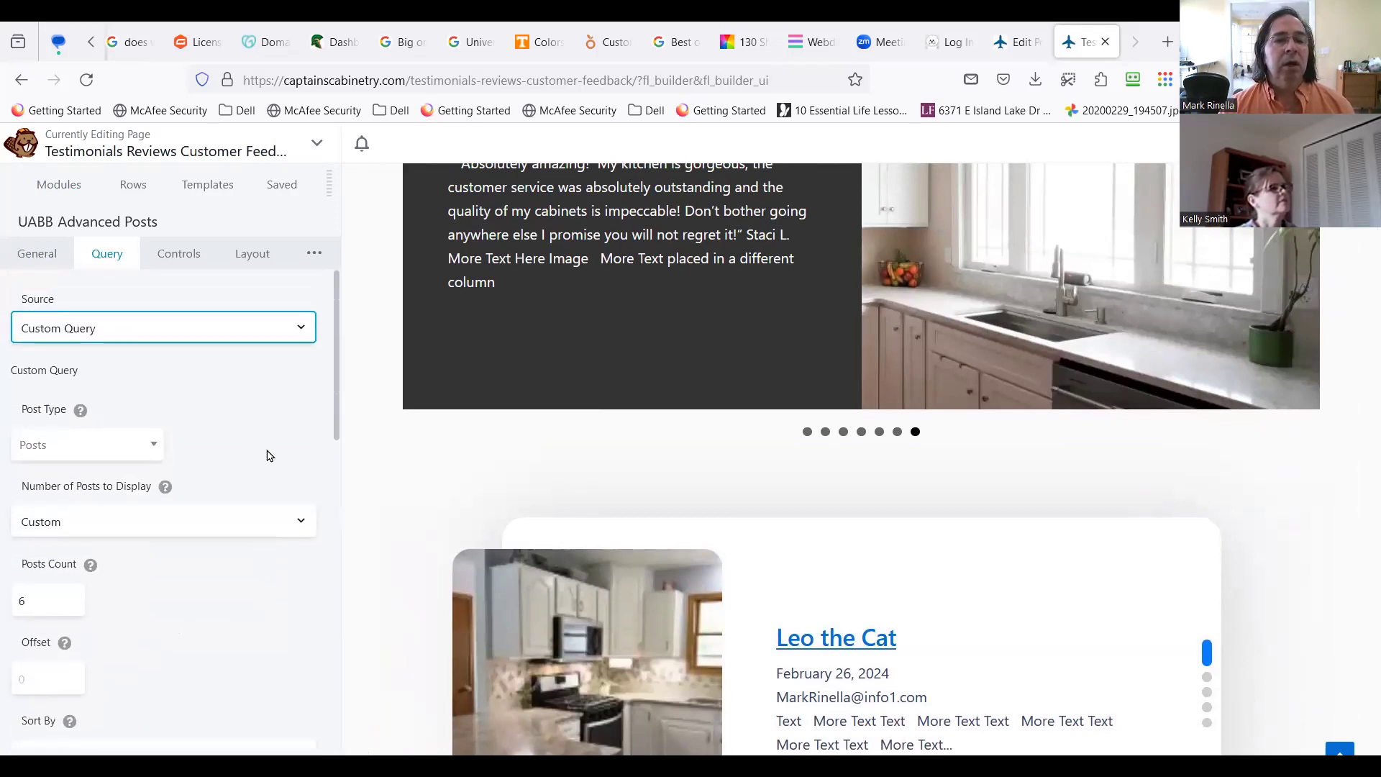
{"action": "scroll", "coordinate": [661, 568], "scroll_direction": "down", "scroll_amount": 7}
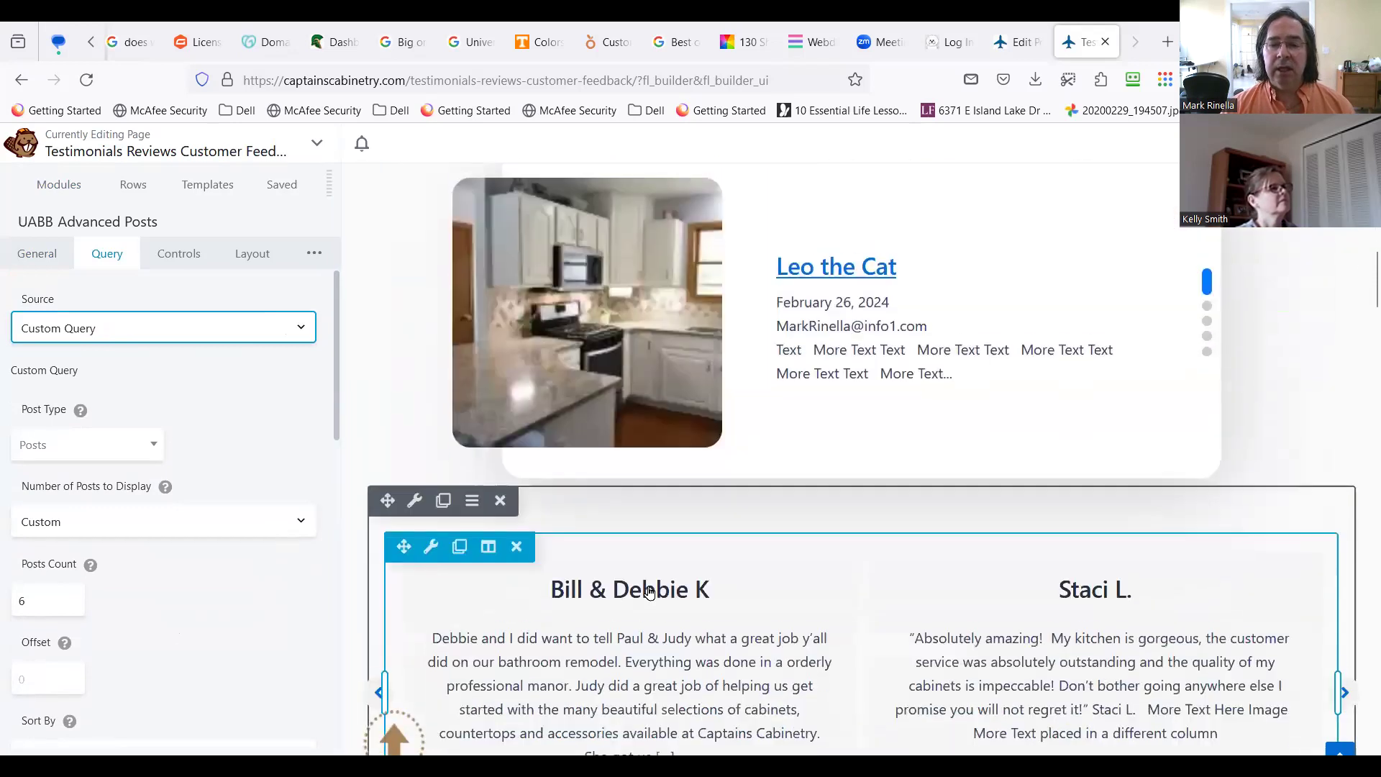
{"action": "scroll", "coordinate": [648, 591], "scroll_direction": "down", "scroll_amount": 2}
{"action": "scroll", "coordinate": [740, 657], "scroll_direction": "down", "scroll_amount": 3}
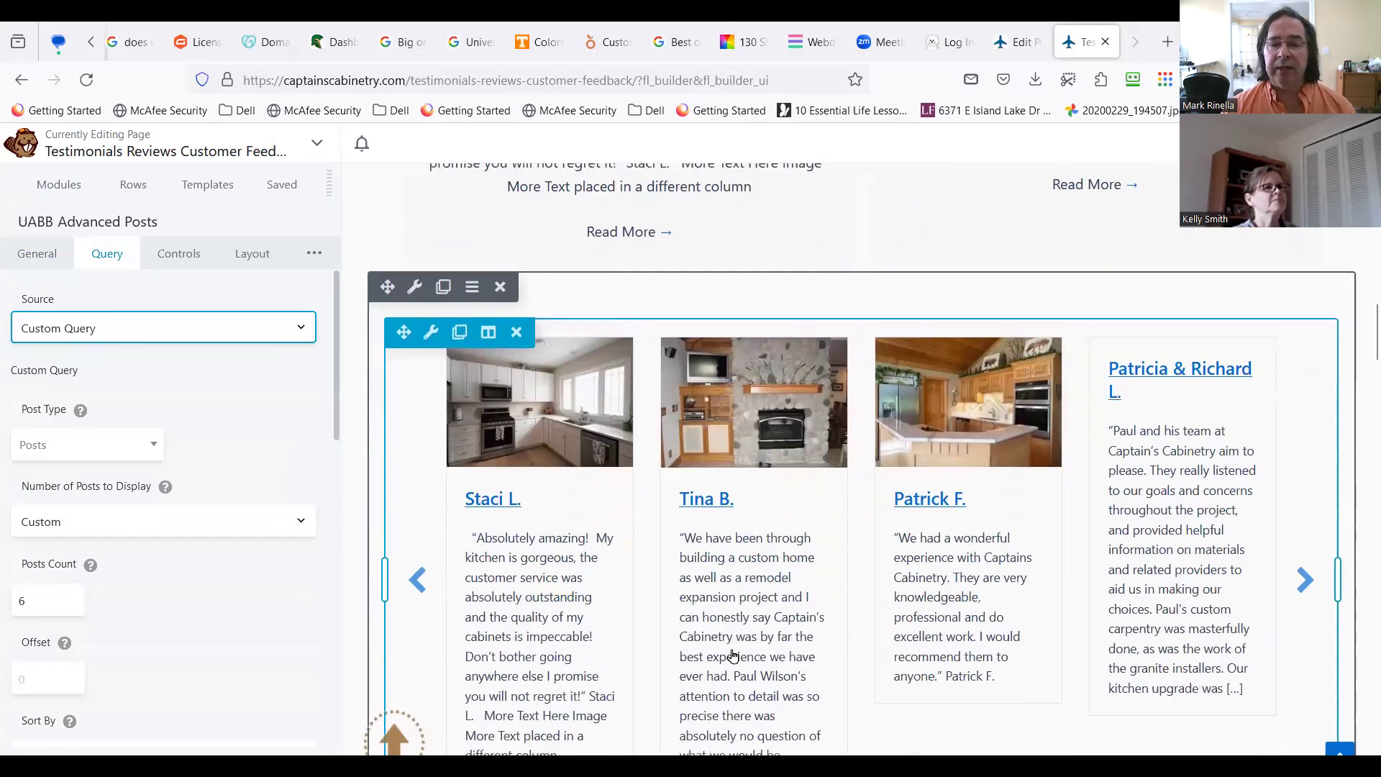
{"action": "scroll", "coordinate": [687, 561], "scroll_direction": "up", "scroll_amount": 5}
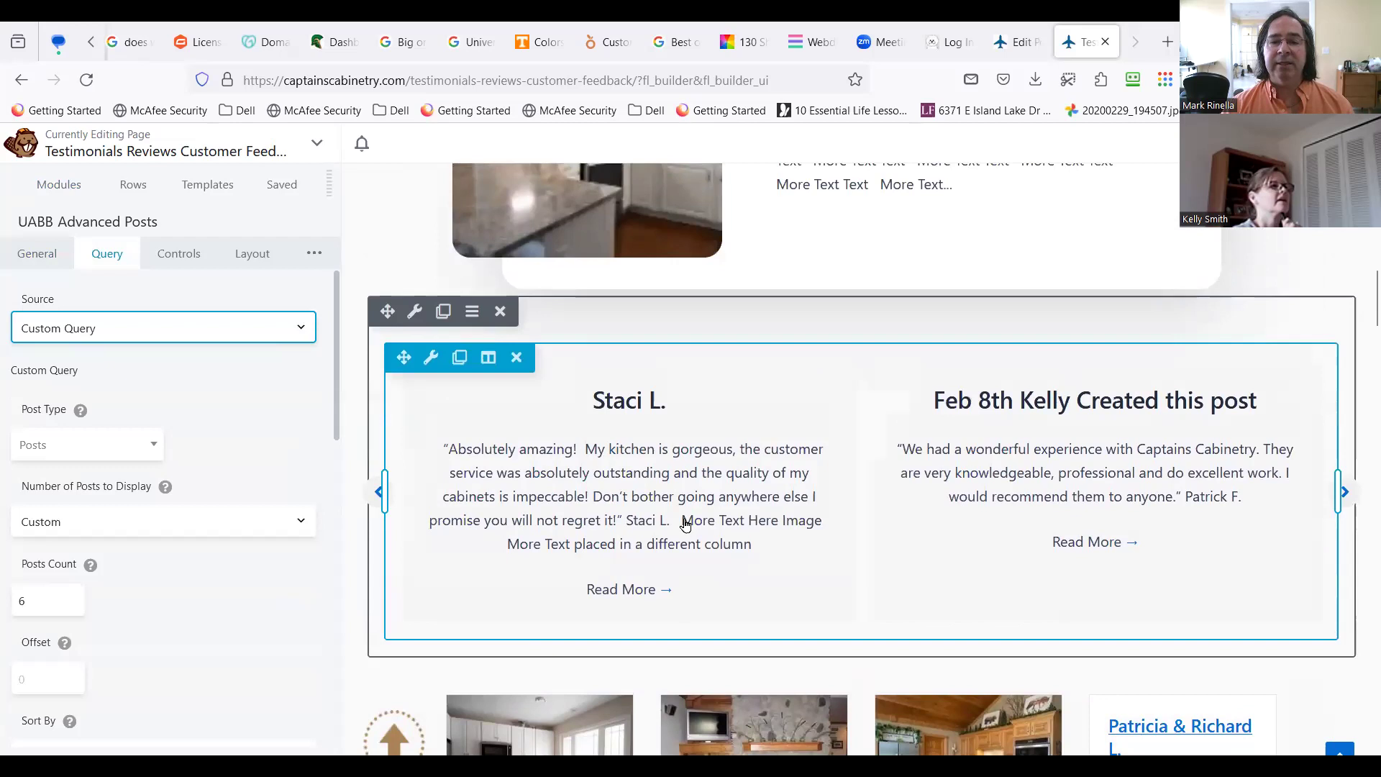
{"action": "scroll", "coordinate": [622, 584], "scroll_direction": "down", "scroll_amount": 3}
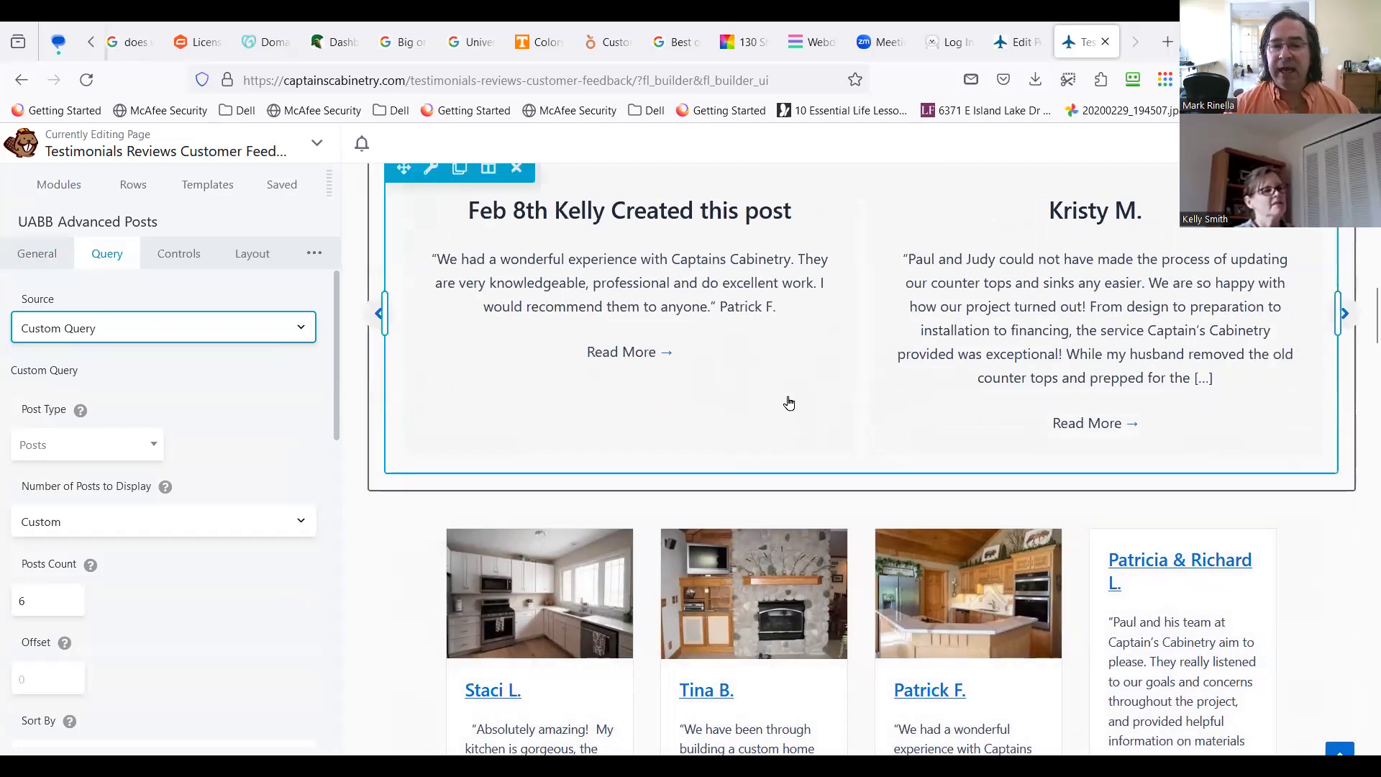
{"action": "scroll", "coordinate": [799, 572], "scroll_direction": "up", "scroll_amount": 6}
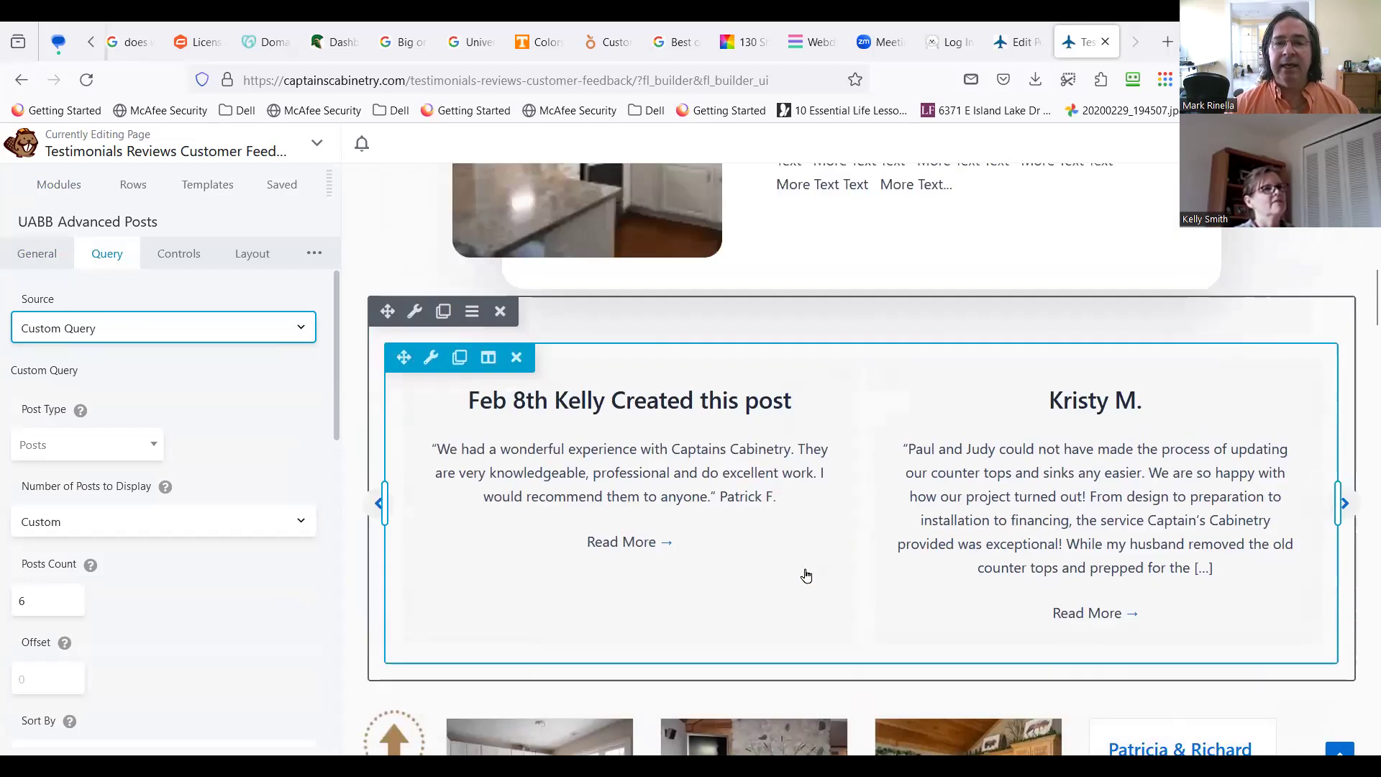
{"action": "scroll", "coordinate": [727, 389], "scroll_direction": "up", "scroll_amount": 4}
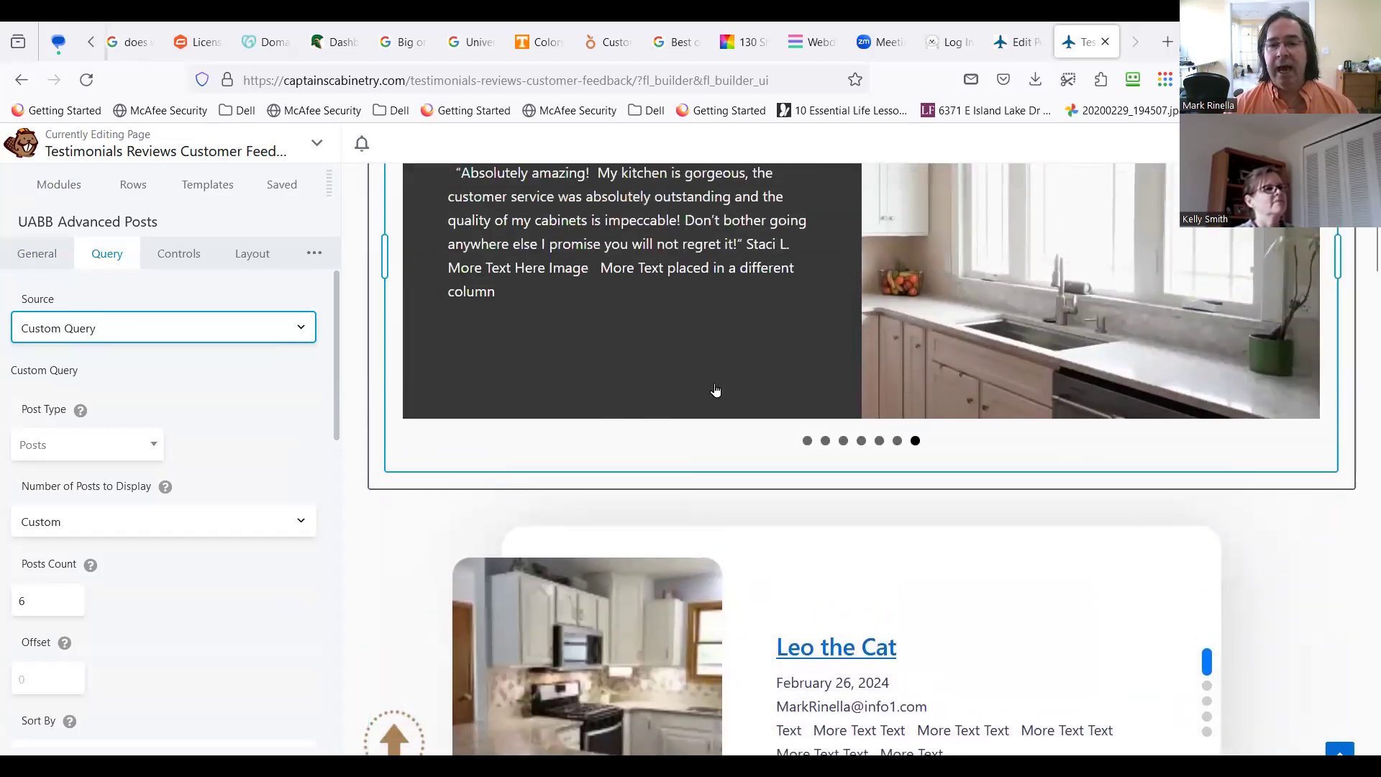
{"action": "scroll", "coordinate": [742, 509], "scroll_direction": "down", "scroll_amount": 2}
{"action": "scroll", "coordinate": [712, 540], "scroll_direction": "down", "scroll_amount": 3}
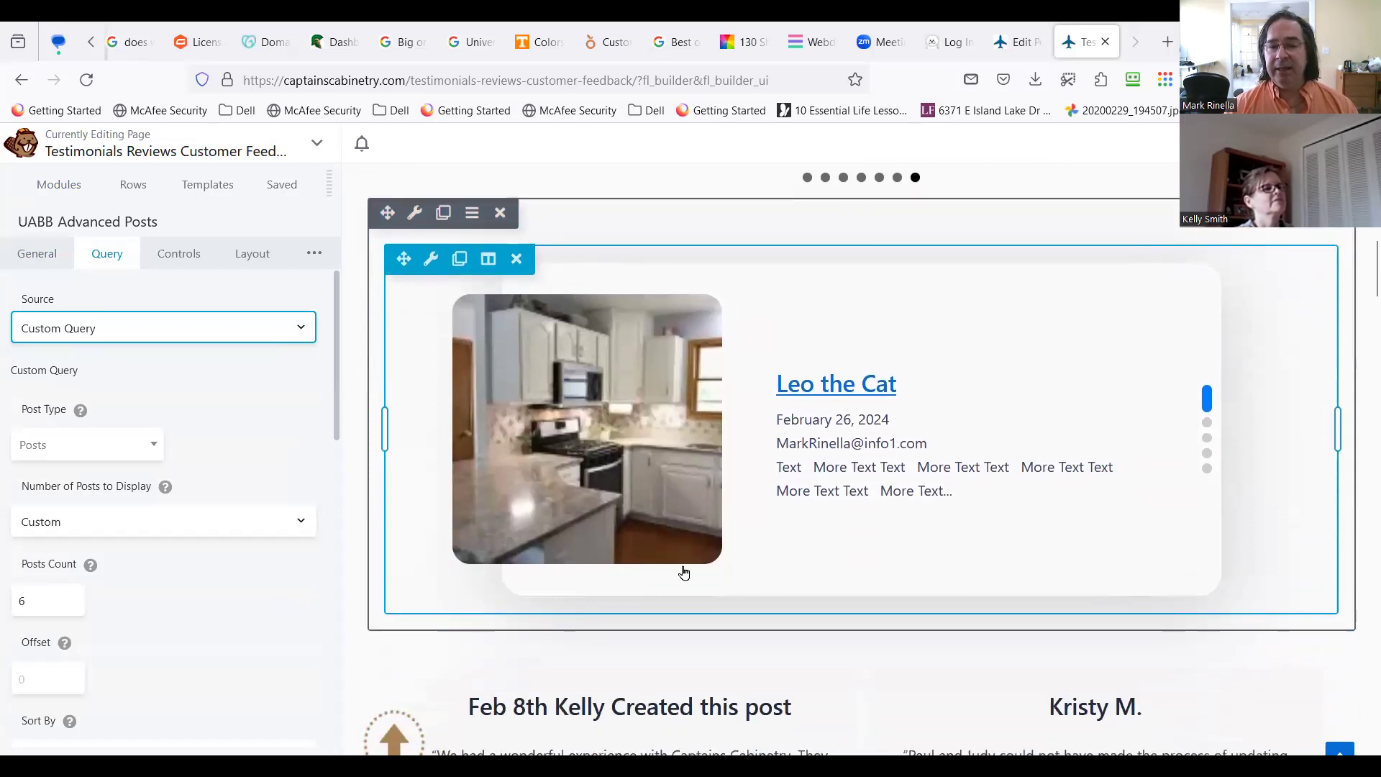
{"action": "scroll", "coordinate": [690, 538], "scroll_direction": "down", "scroll_amount": 6}
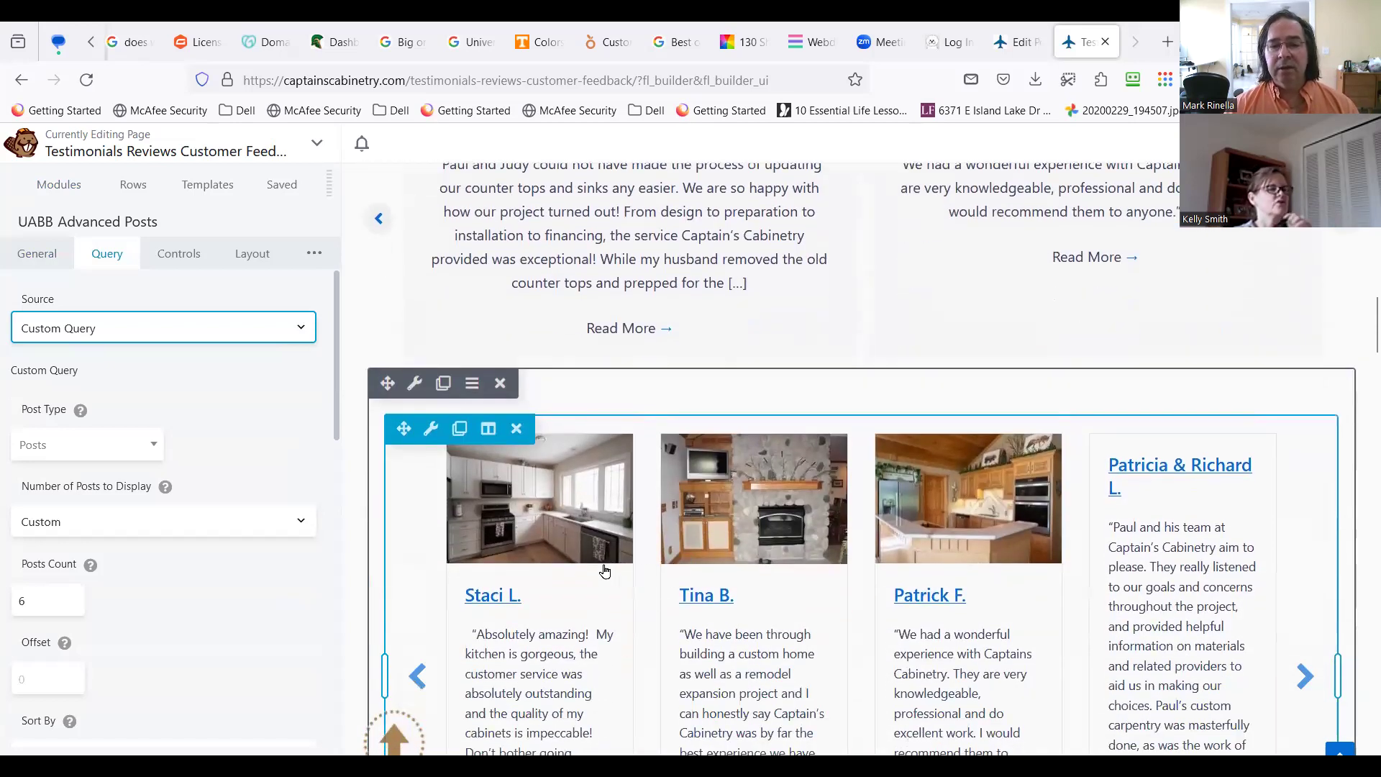
{"action": "scroll", "coordinate": [561, 525], "scroll_direction": "down", "scroll_amount": 1}
{"action": "scroll", "coordinate": [651, 531], "scroll_direction": "up", "scroll_amount": 4}
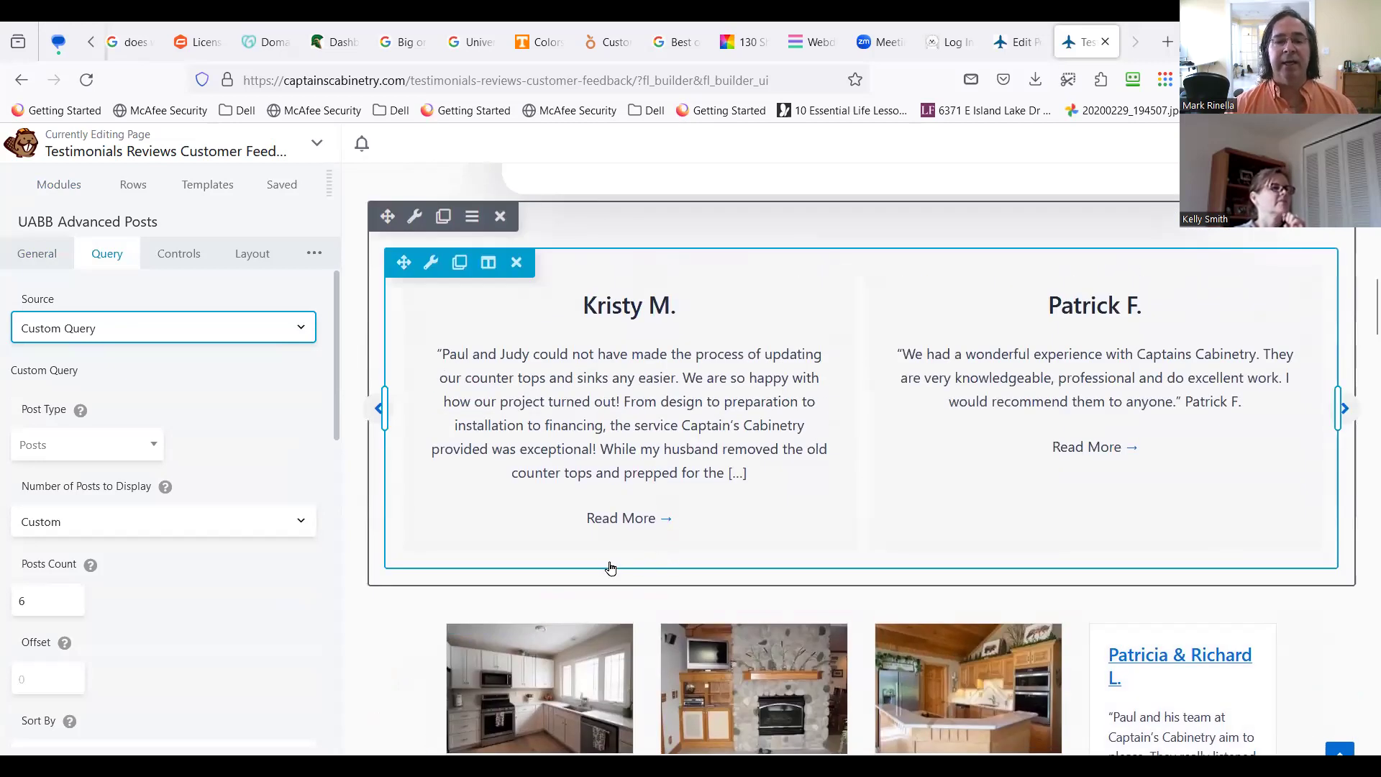
{"action": "scroll", "coordinate": [608, 567], "scroll_direction": "down", "scroll_amount": 4}
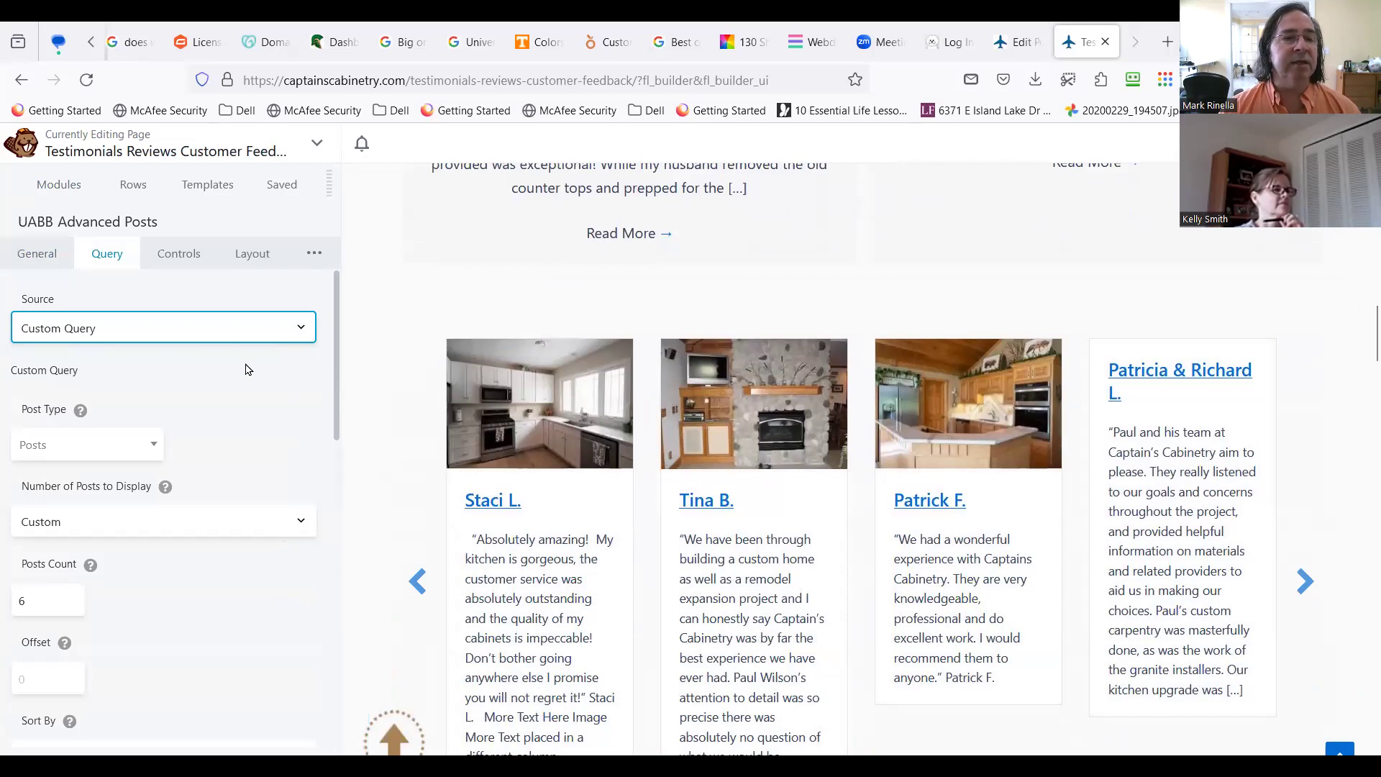
Step: Return to the module list and delete the row holding the four-column image post carousel below the text carousel
{"action": "left_click", "coordinate": [64, 199]}
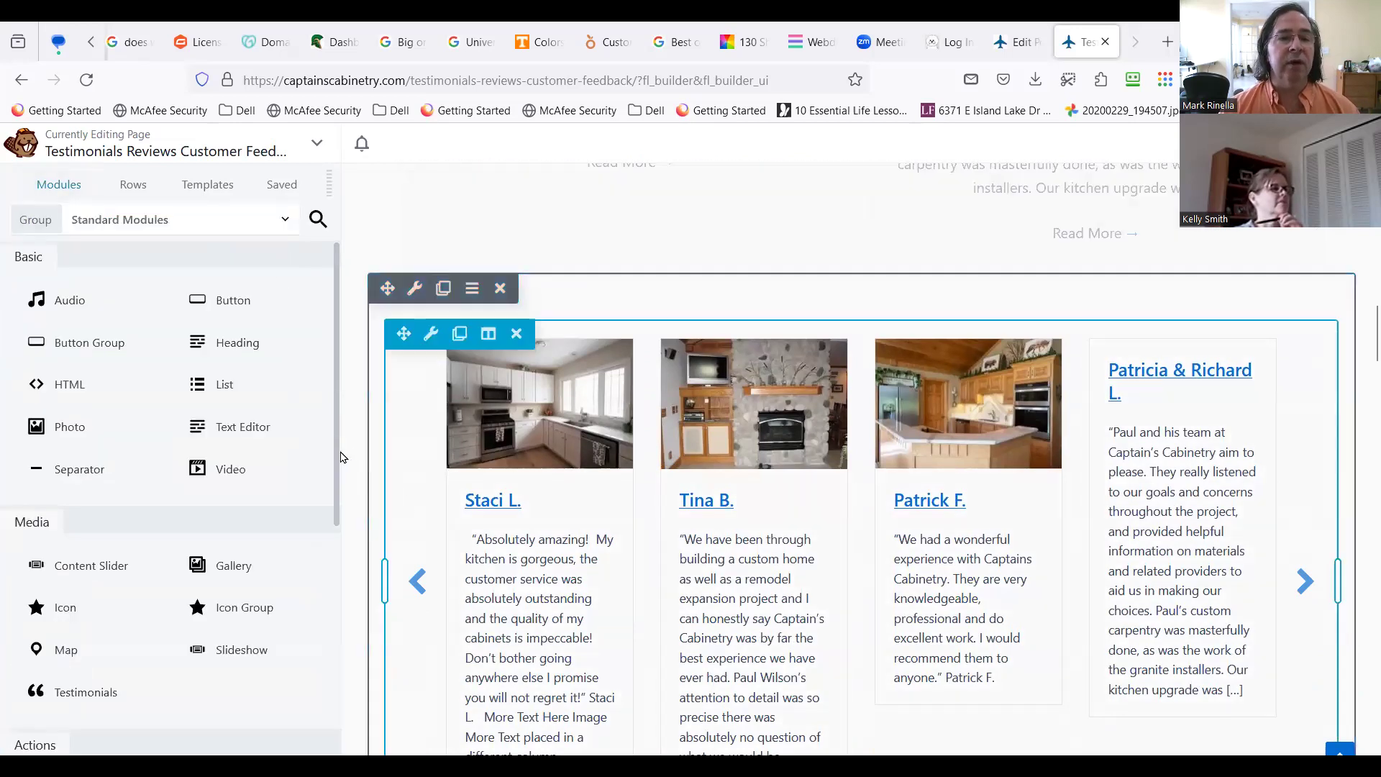
{"action": "scroll", "coordinate": [342, 458], "scroll_direction": "up", "scroll_amount": 2}
{"action": "scroll", "coordinate": [629, 554], "scroll_direction": "down", "scroll_amount": 3}
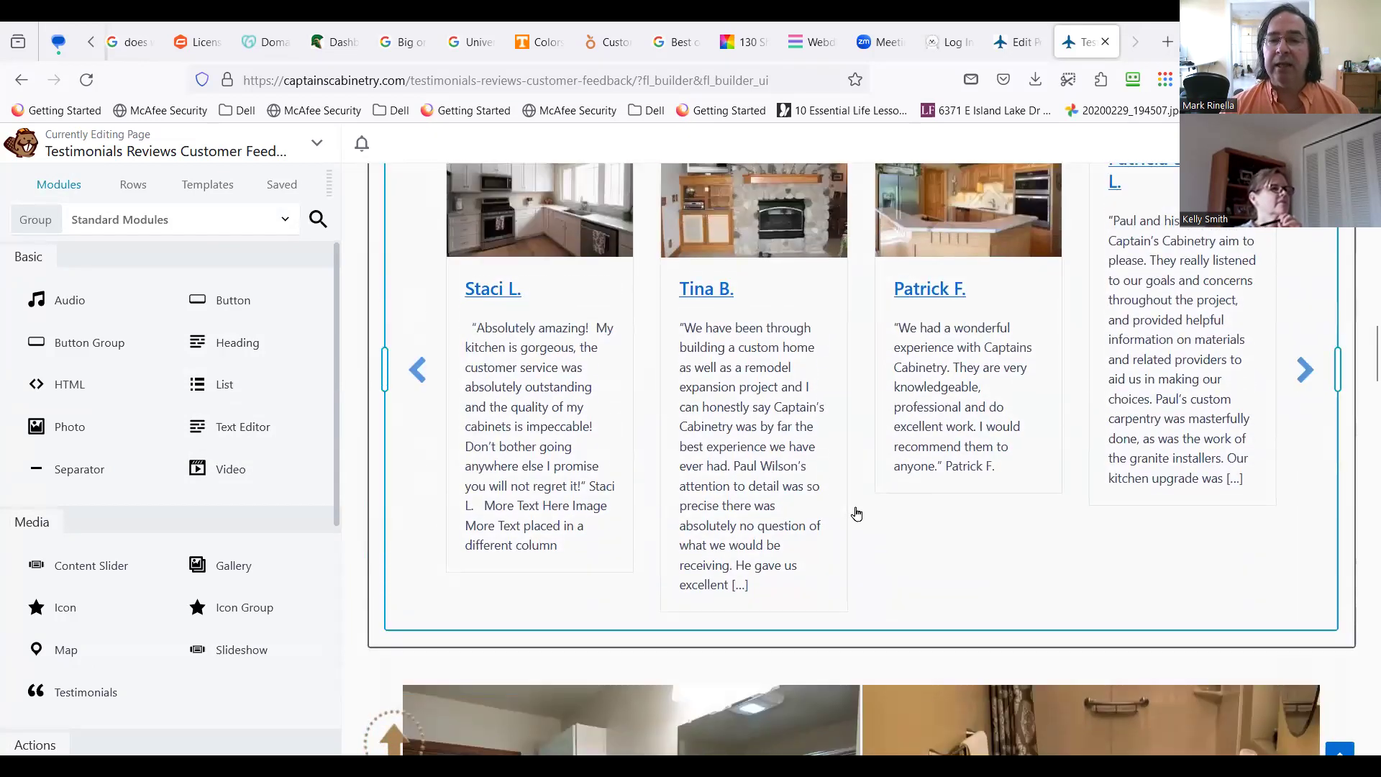
{"action": "scroll", "coordinate": [614, 493], "scroll_direction": "up", "scroll_amount": 3}
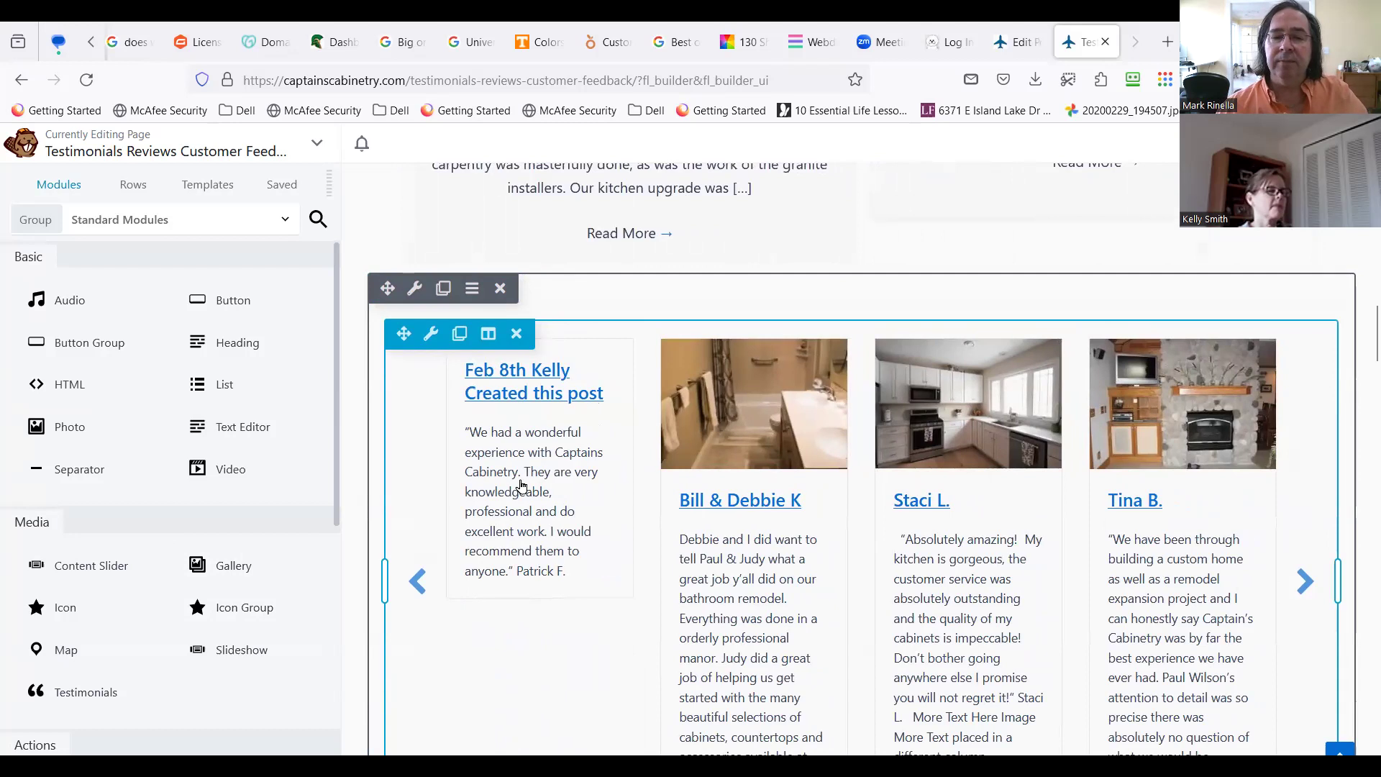
{"action": "scroll", "coordinate": [463, 451], "scroll_direction": "up", "scroll_amount": 1}
{"action": "left_click", "coordinate": [510, 390]}
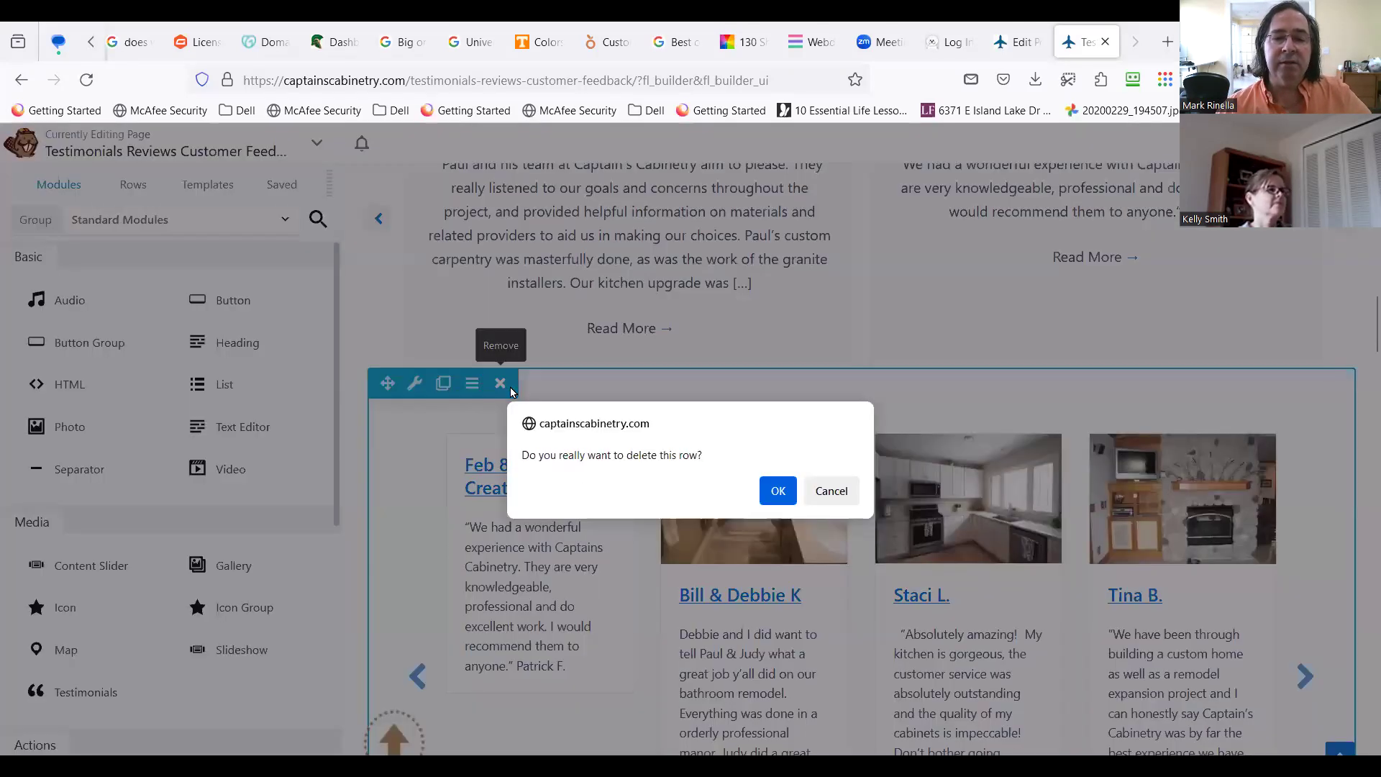
{"action": "left_click", "coordinate": [777, 490]}
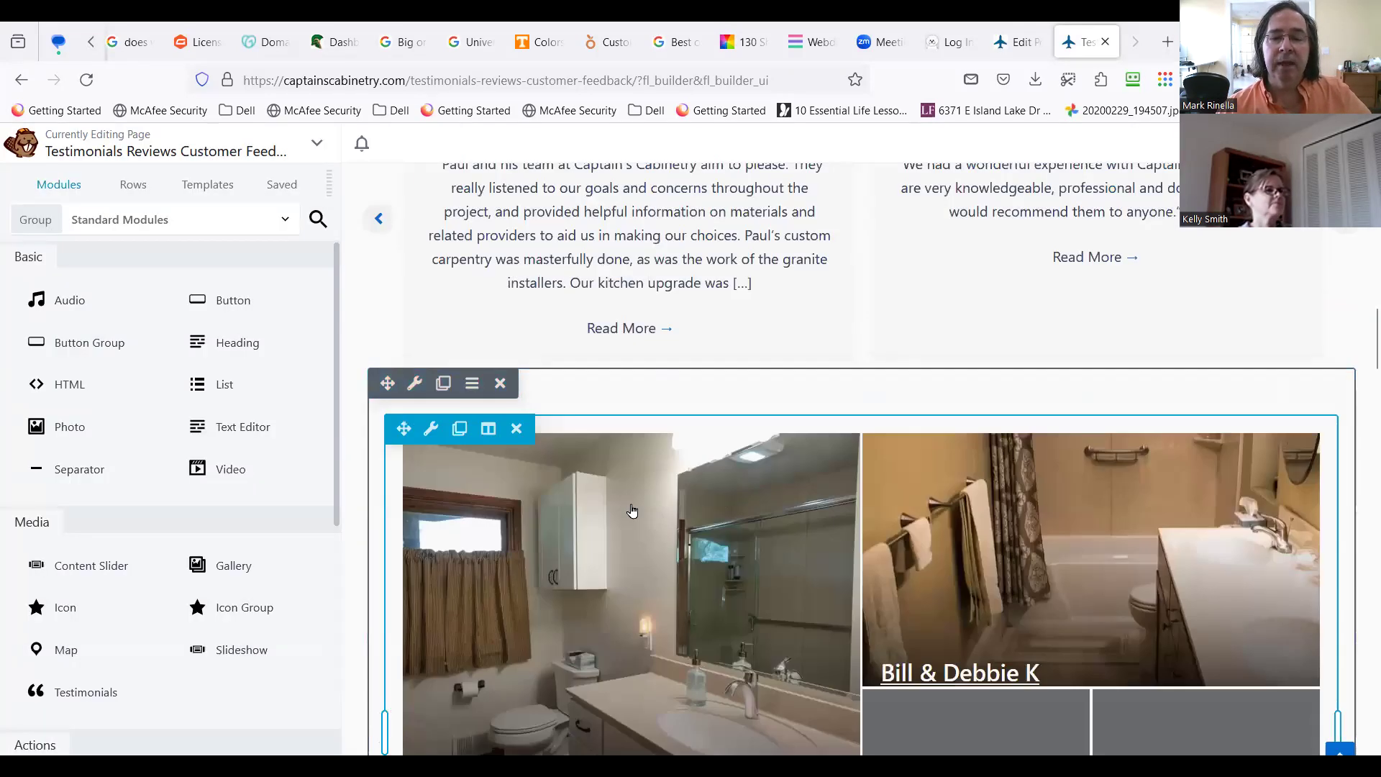
Step: Examine the image tile layout of the testimonial posts, including the large and small tiles and those without pictures
{"action": "scroll", "coordinate": [623, 515], "scroll_direction": "down", "scroll_amount": 4}
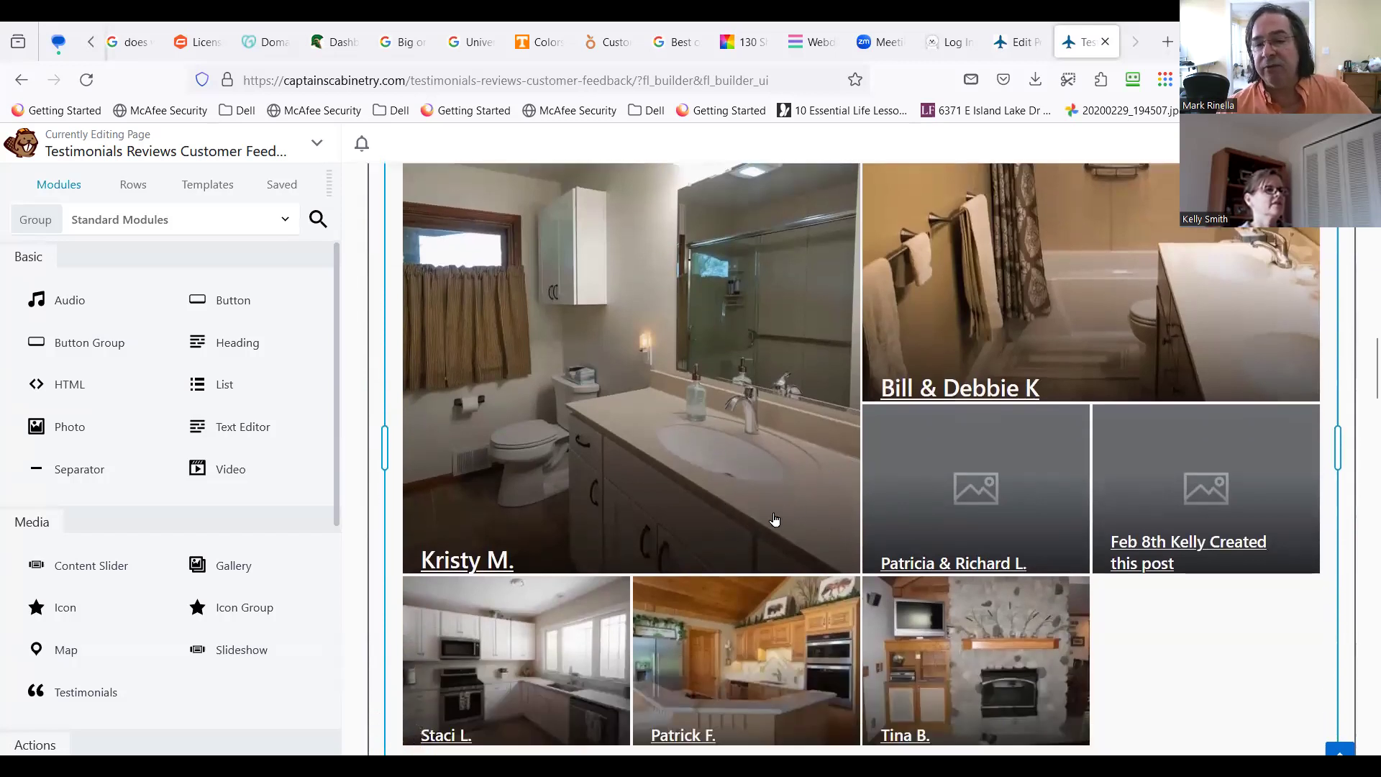
{"action": "scroll", "coordinate": [759, 523], "scroll_direction": "up", "scroll_amount": 1}
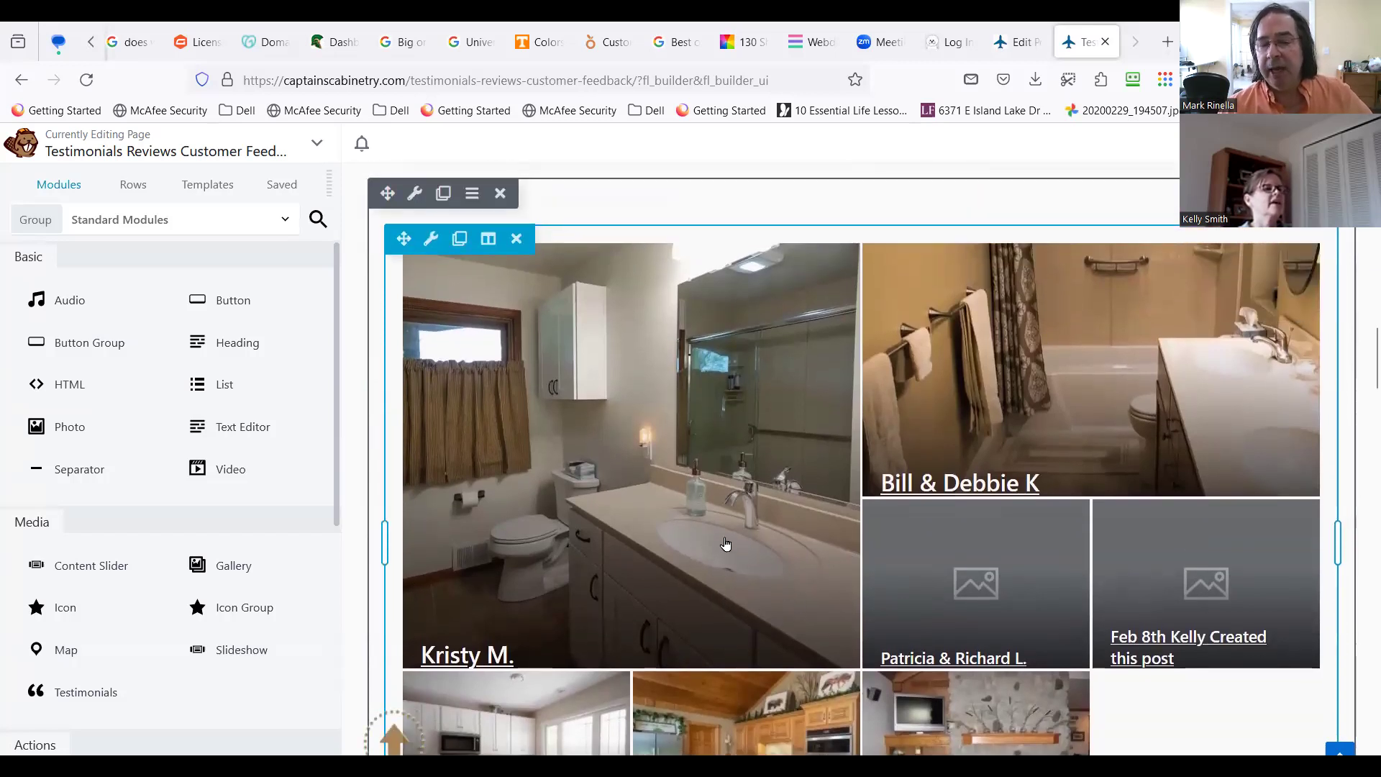
{"action": "scroll", "coordinate": [715, 552], "scroll_direction": "down", "scroll_amount": 1}
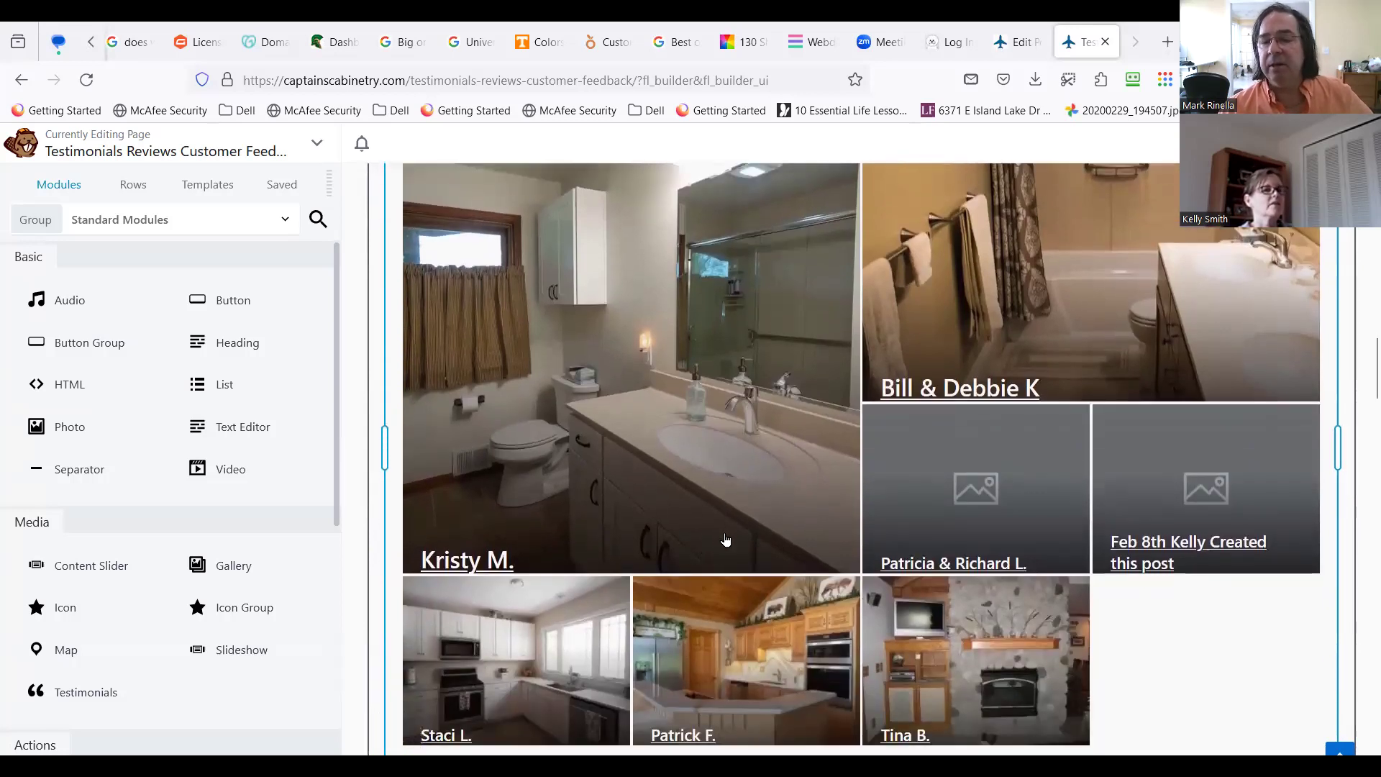
{"action": "scroll", "coordinate": [724, 539], "scroll_direction": "up", "scroll_amount": 1}
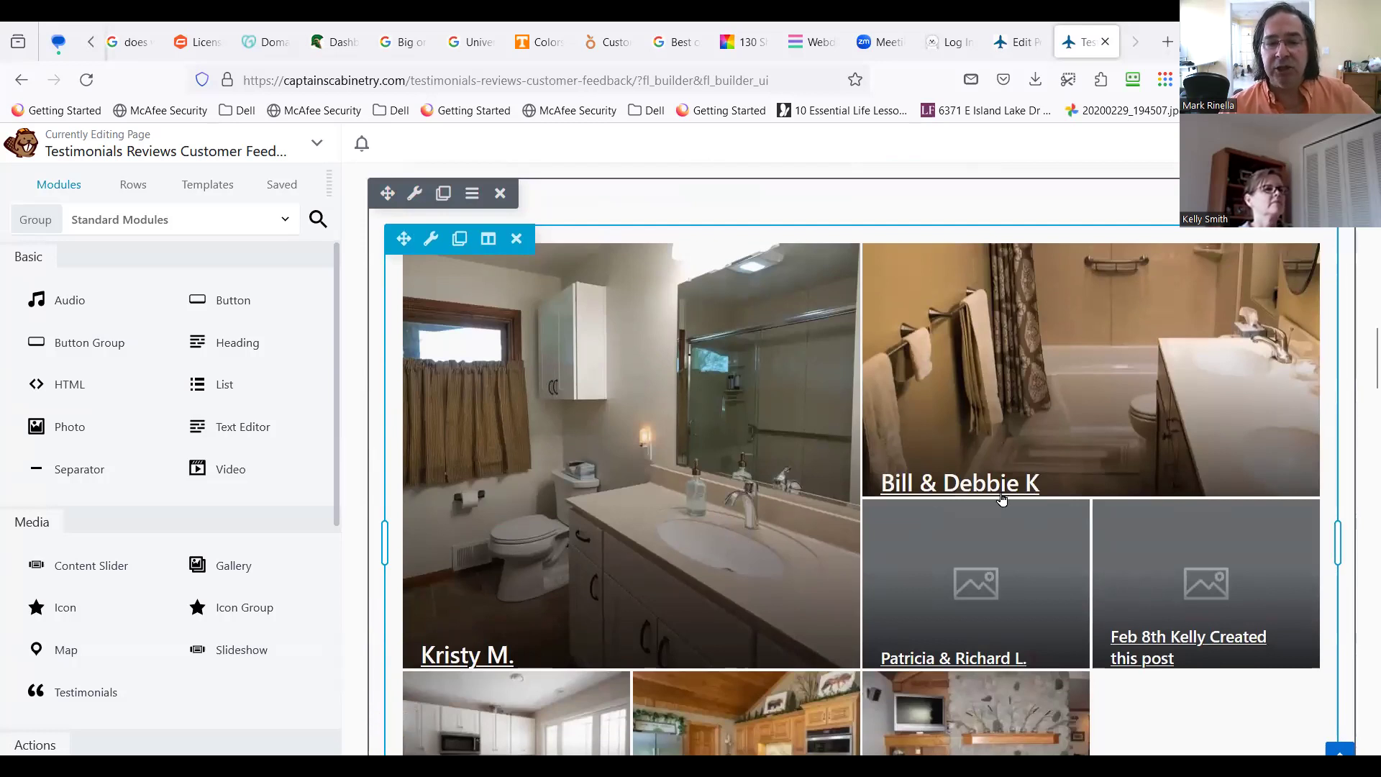
{"action": "scroll", "coordinate": [1002, 499], "scroll_direction": "down", "scroll_amount": 1}
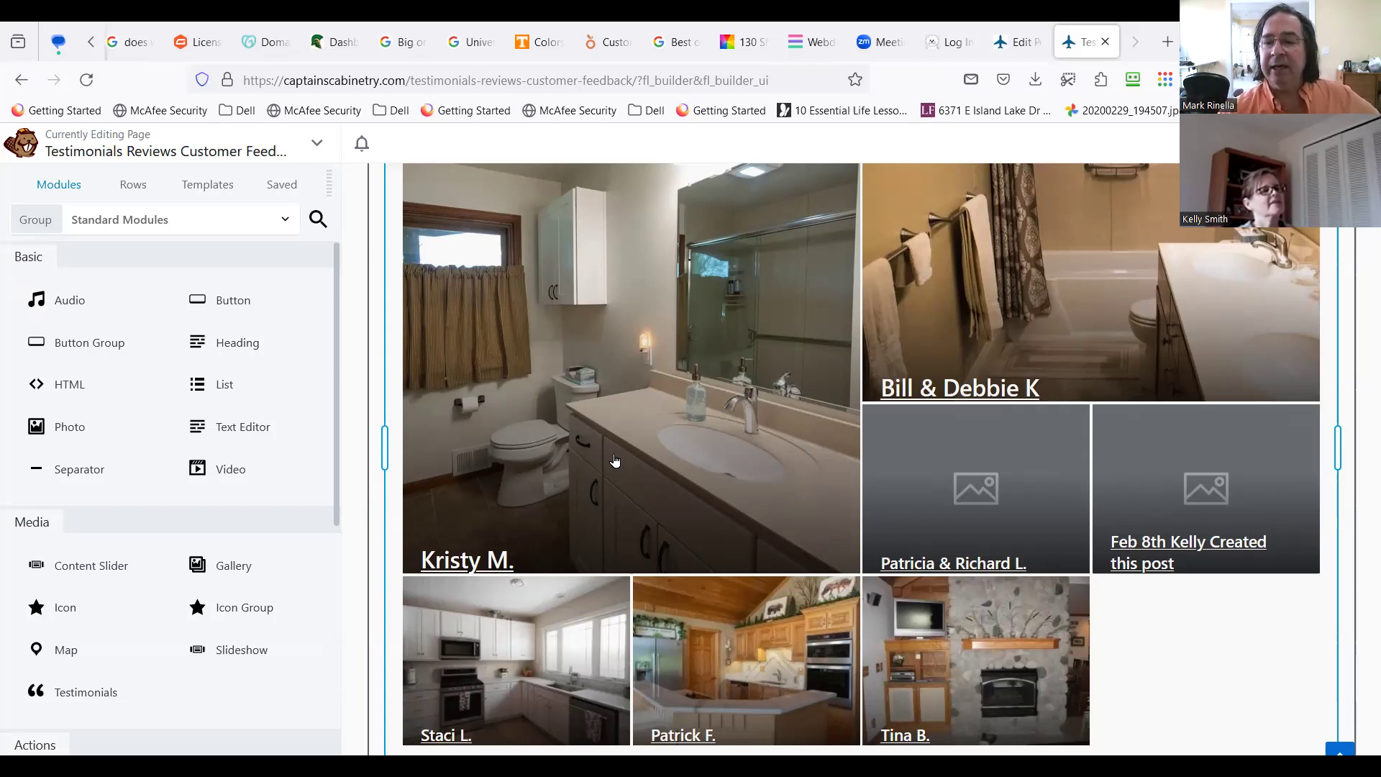
{"action": "scroll", "coordinate": [503, 549], "scroll_direction": "down", "scroll_amount": 1}
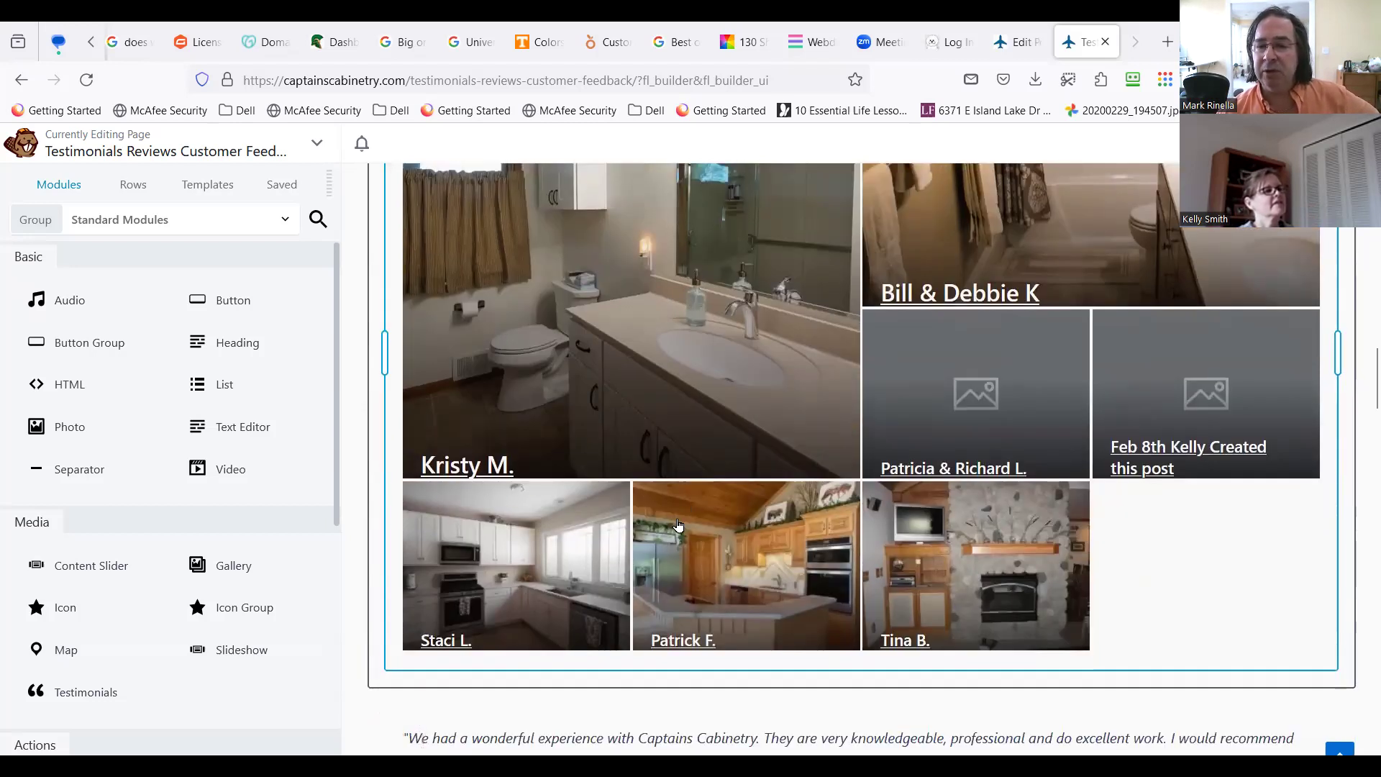
Step: Delete the row containing the image tile layout of testimonial posts below the two-column carousel
{"action": "scroll", "coordinate": [559, 431], "scroll_direction": "up", "scroll_amount": 2}
{"action": "scroll", "coordinate": [542, 282], "scroll_direction": "up", "scroll_amount": 1}
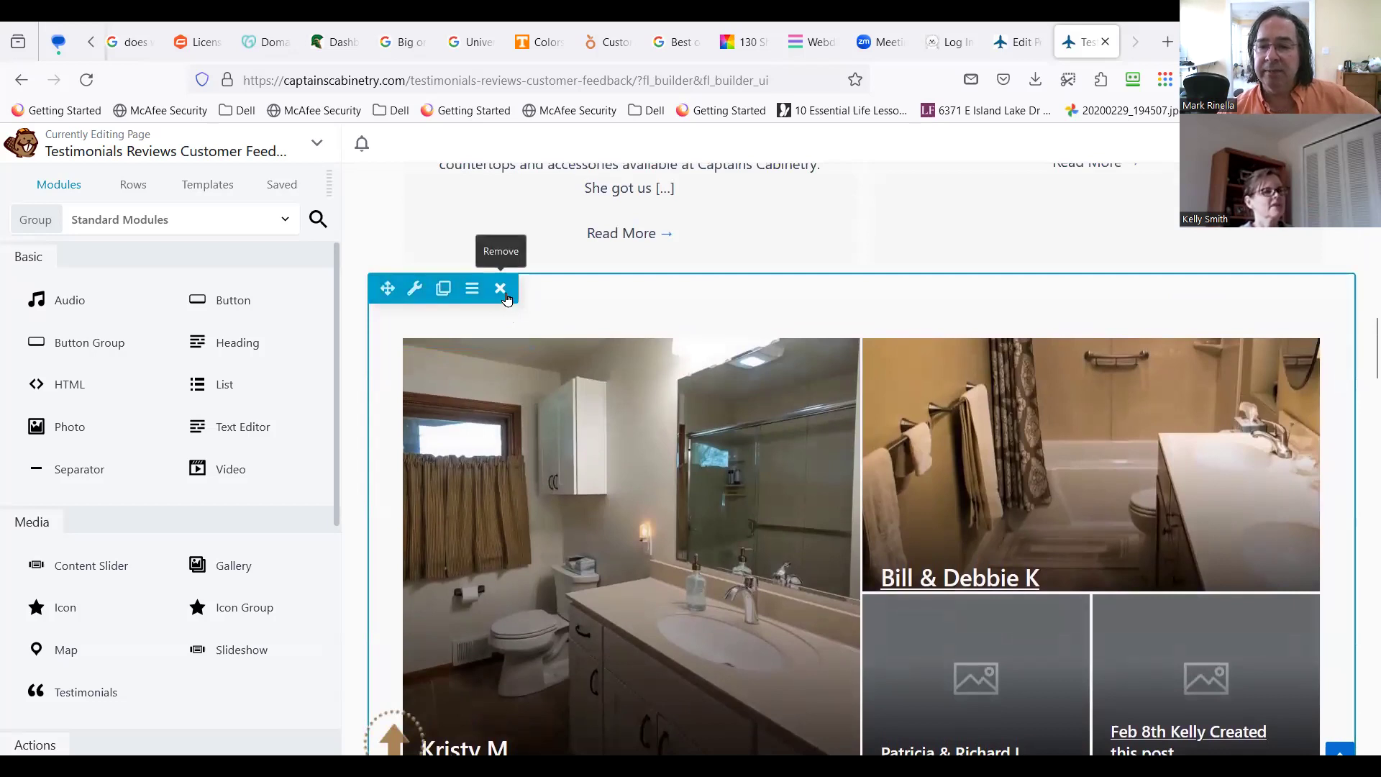
{"action": "left_click", "coordinate": [501, 289]}
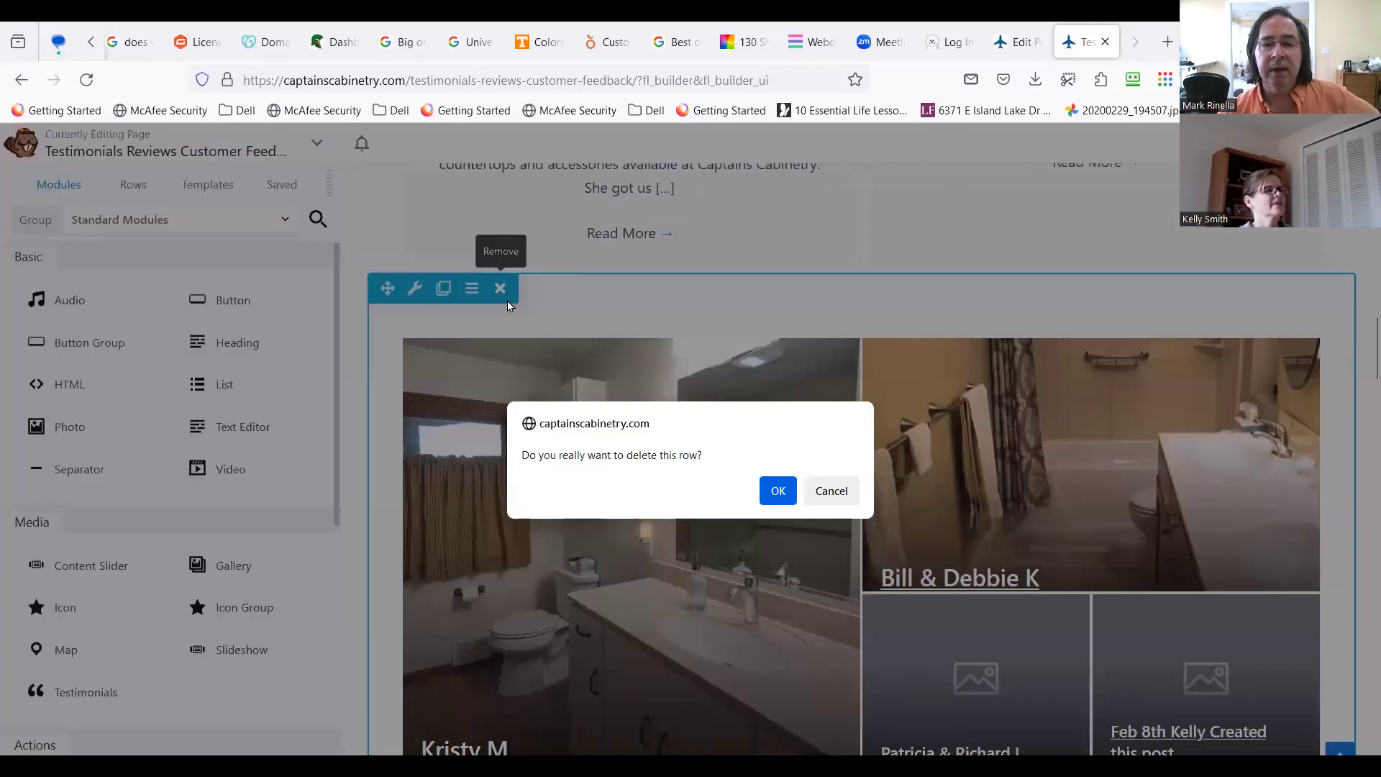
{"action": "left_click", "coordinate": [784, 494]}
{"action": "scroll", "coordinate": [654, 540], "scroll_direction": "up", "scroll_amount": 2}
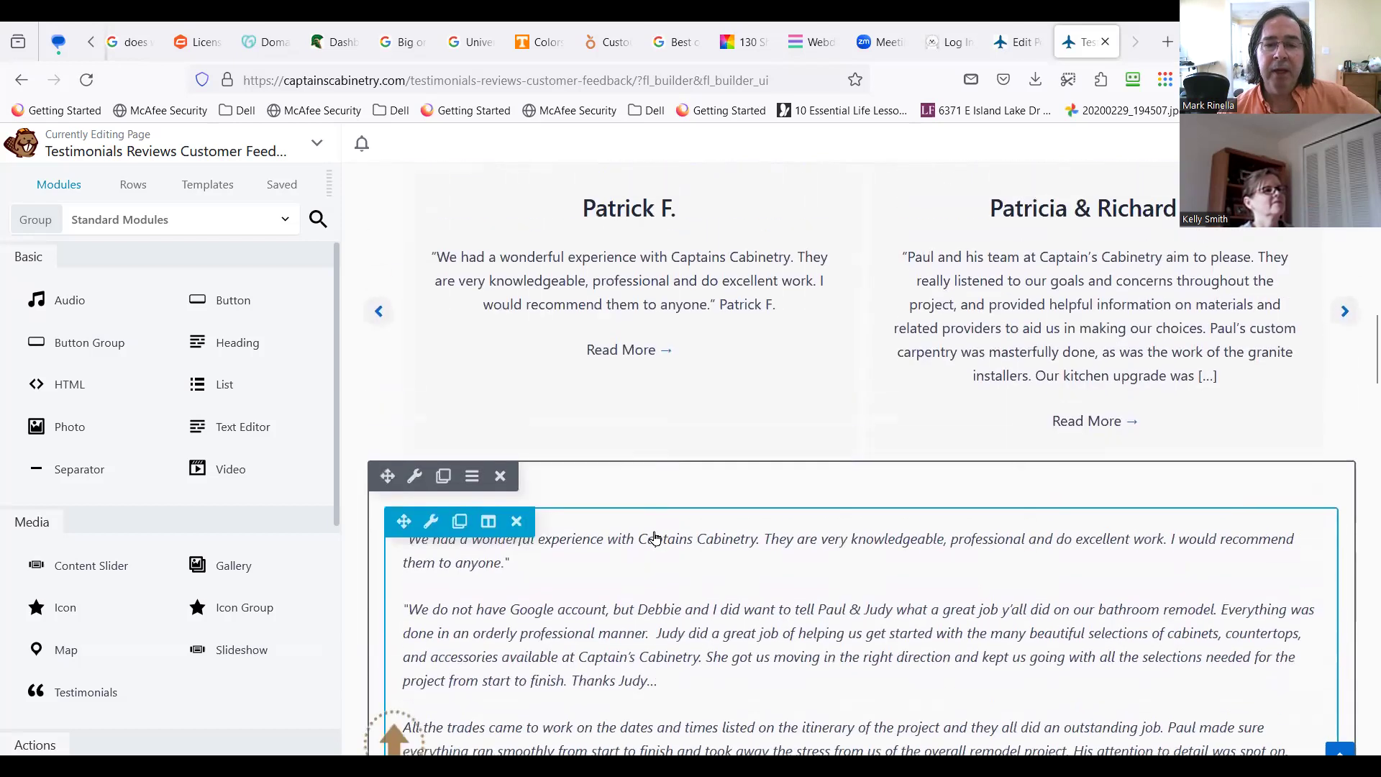
Step: Compare the large posts slider, the card slider and the two-column text carousel remaining on the testimonials page
{"action": "scroll", "coordinate": [628, 581], "scroll_direction": "up", "scroll_amount": 1}
{"action": "scroll", "coordinate": [627, 581], "scroll_direction": "up", "scroll_amount": 4}
{"action": "scroll", "coordinate": [633, 580], "scroll_direction": "down", "scroll_amount": 2}
{"action": "scroll", "coordinate": [690, 574], "scroll_direction": "up", "scroll_amount": 3}
{"action": "scroll", "coordinate": [690, 573], "scroll_direction": "up", "scroll_amount": 3}
{"action": "scroll", "coordinate": [691, 564], "scroll_direction": "down", "scroll_amount": 1}
{"action": "scroll", "coordinate": [690, 564], "scroll_direction": "up", "scroll_amount": 1}
{"action": "scroll", "coordinate": [607, 546], "scroll_direction": "down", "scroll_amount": 5}
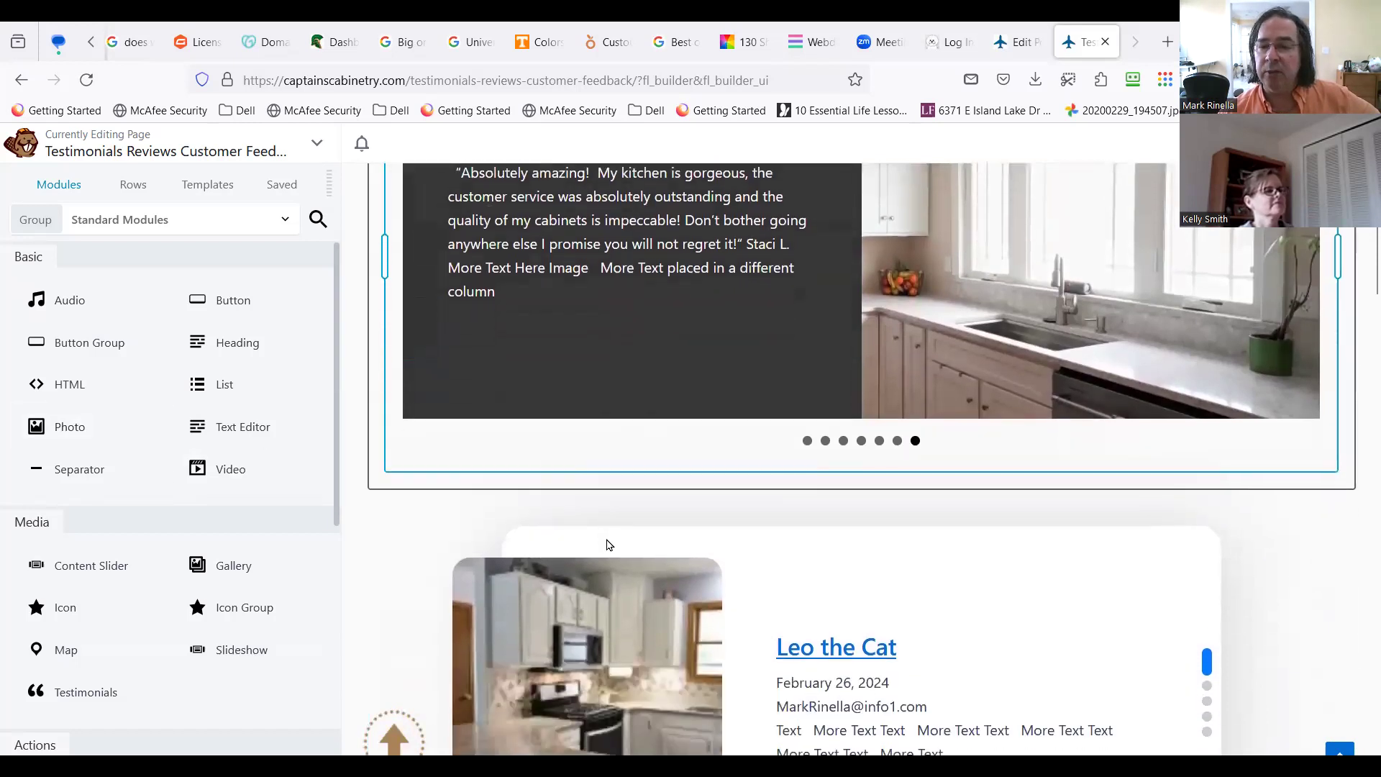
{"action": "scroll", "coordinate": [602, 560], "scroll_direction": "down", "scroll_amount": 2}
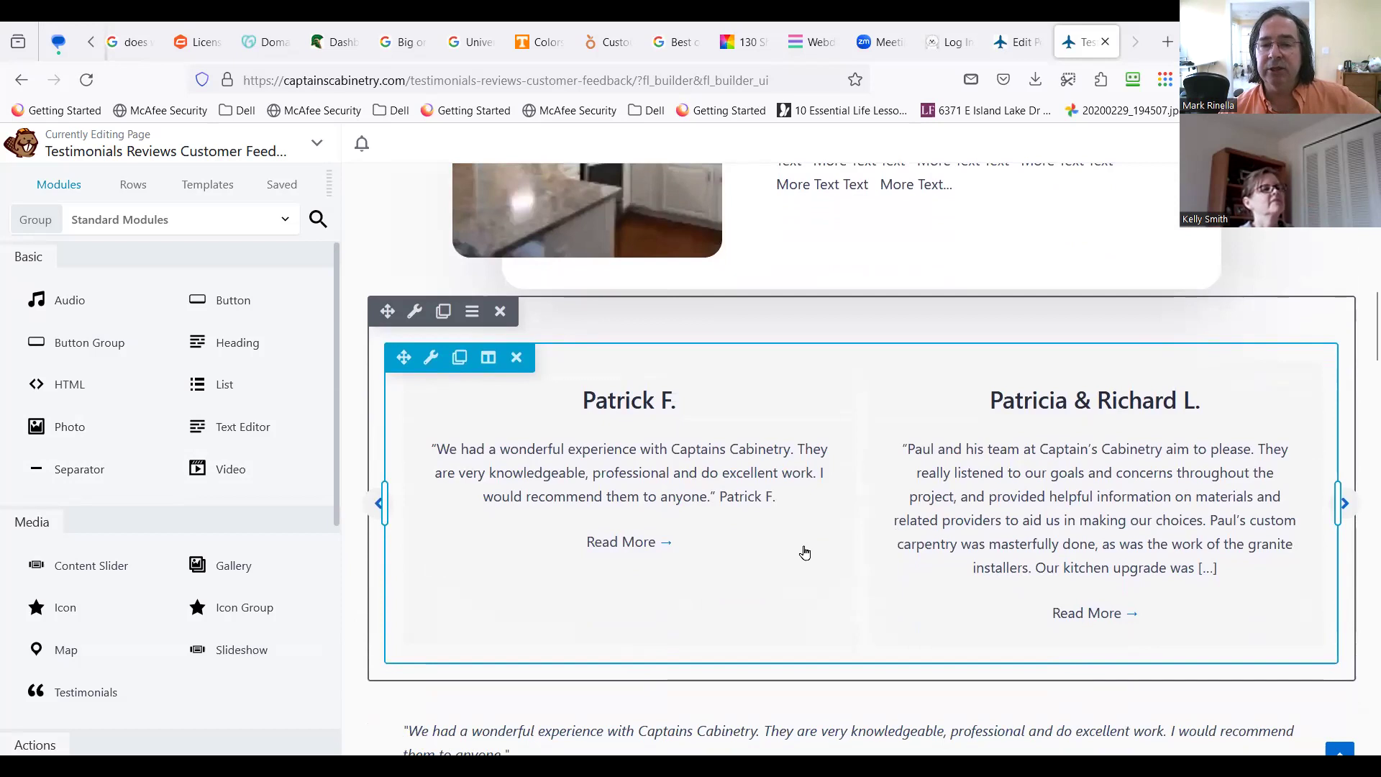
{"action": "scroll", "coordinate": [802, 555], "scroll_direction": "up", "scroll_amount": 3}
{"action": "scroll", "coordinate": [794, 557], "scroll_direction": "up", "scroll_amount": 6}
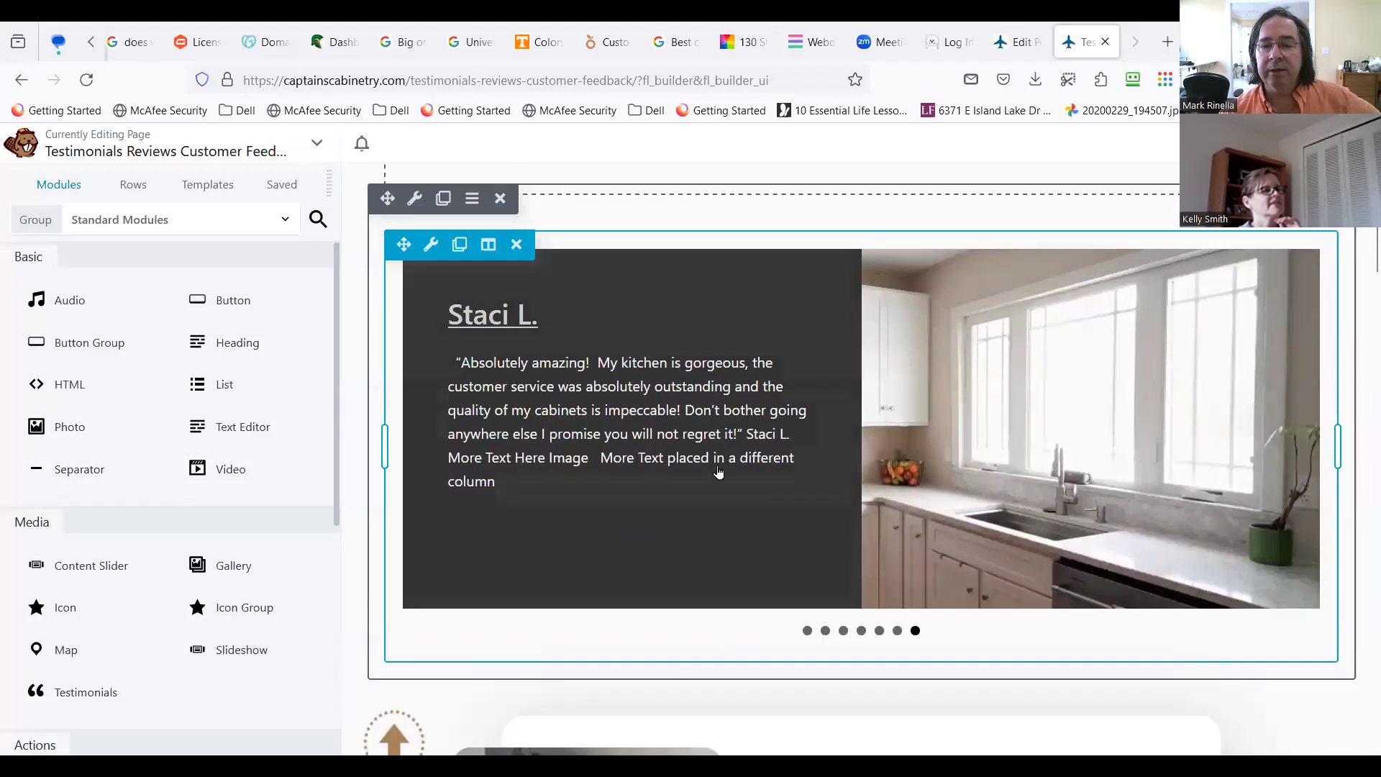
{"action": "scroll", "coordinate": [719, 548], "scroll_direction": "down", "scroll_amount": 2}
{"action": "scroll", "coordinate": [718, 548], "scroll_direction": "down", "scroll_amount": 1}
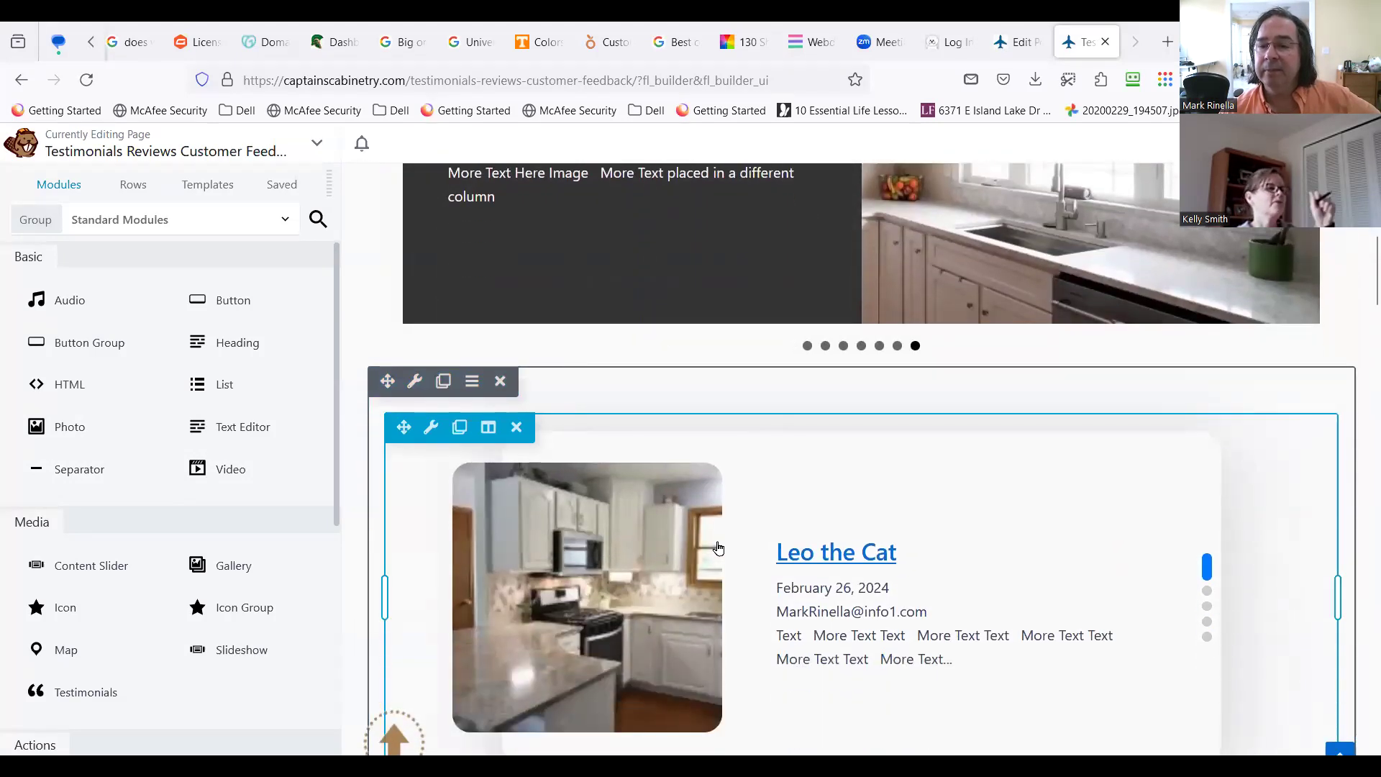
{"action": "scroll", "coordinate": [717, 548], "scroll_direction": "down", "scroll_amount": 3}
{"action": "scroll", "coordinate": [717, 548], "scroll_direction": "up", "scroll_amount": 6}
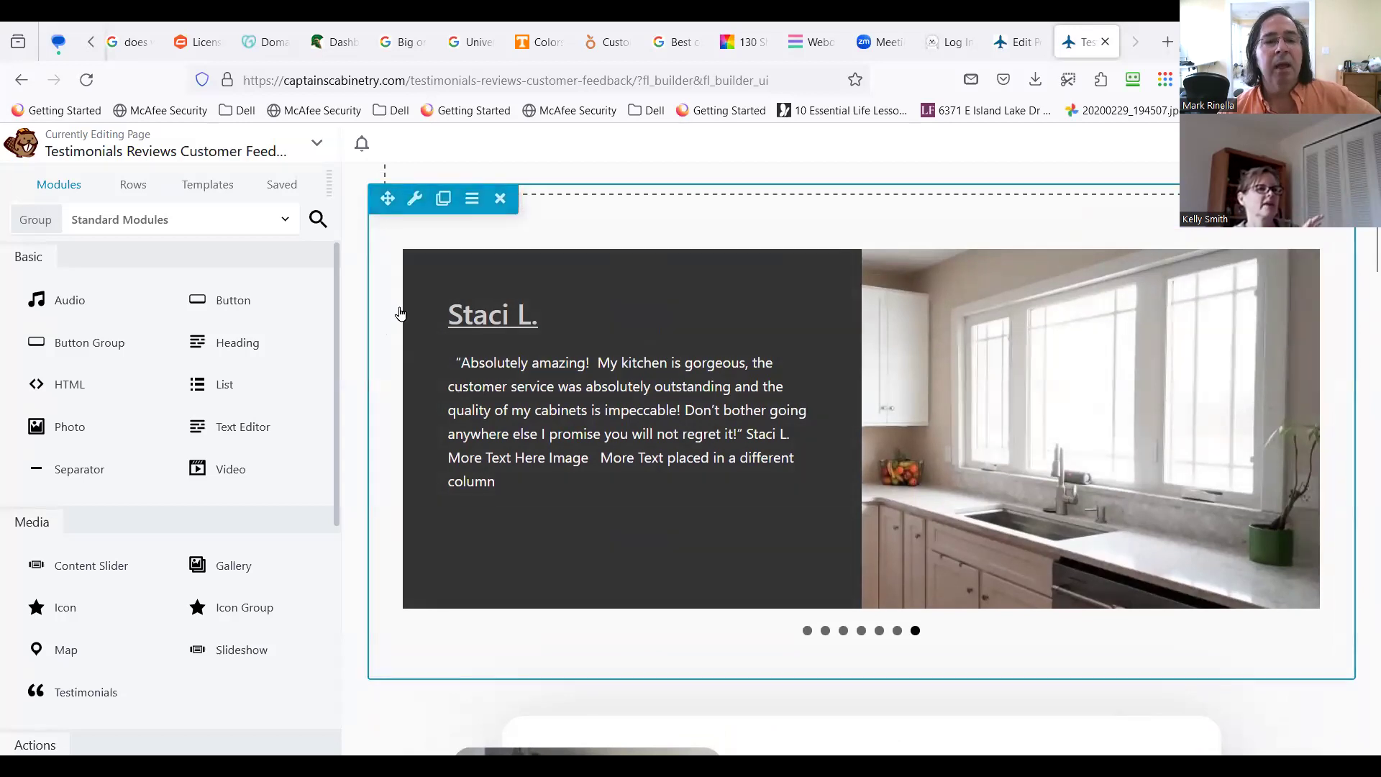
Step: Open the settings of the large posts slider and set Loop to Yes
{"action": "mouse_move", "coordinate": [429, 249]}
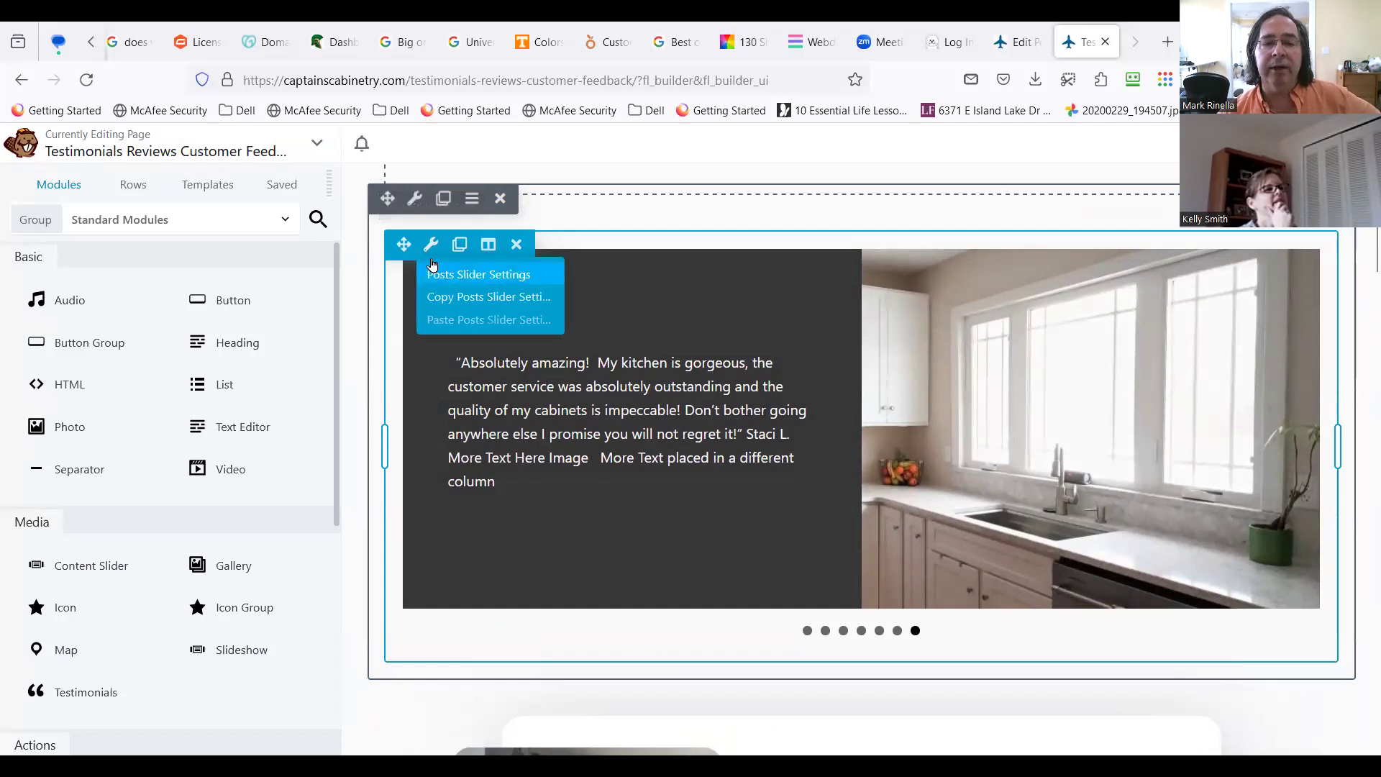
{"action": "left_click", "coordinate": [430, 245]}
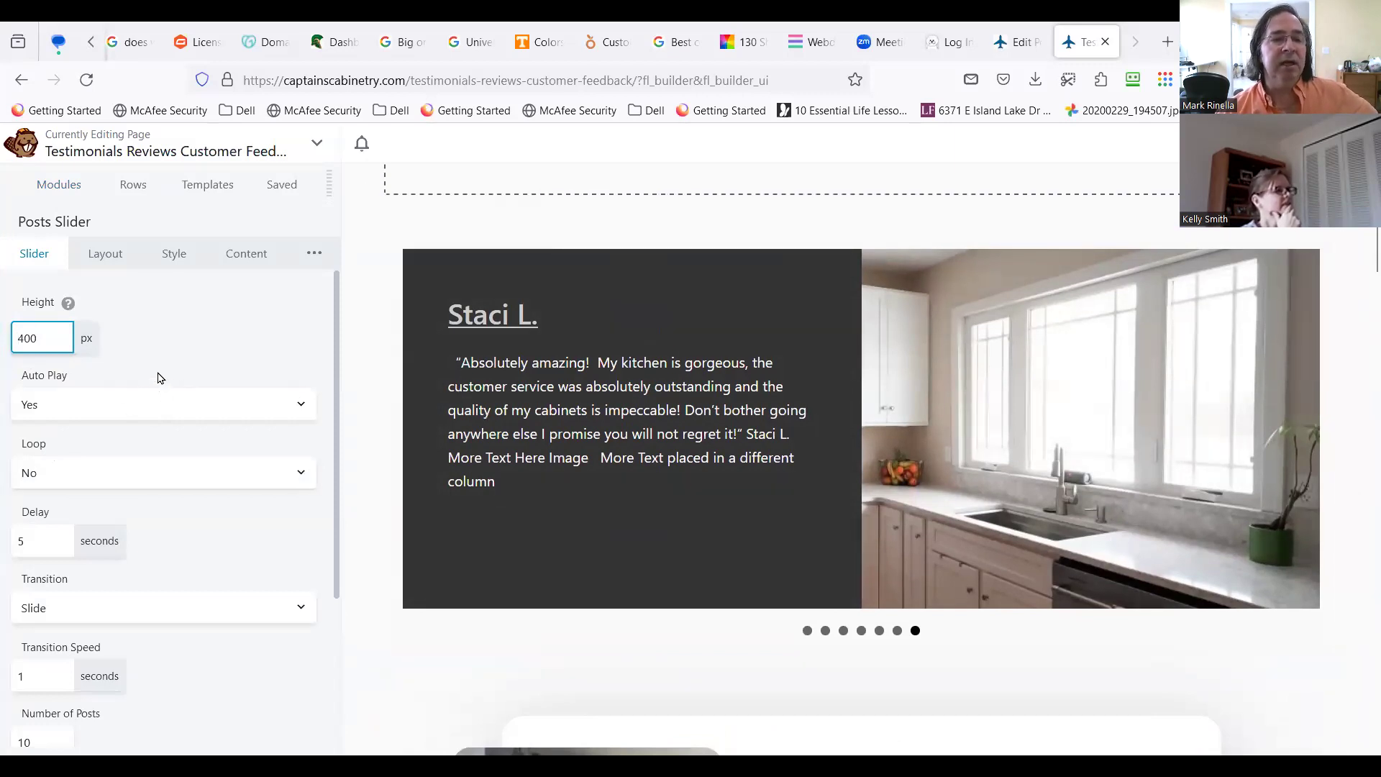
{"action": "left_click", "coordinate": [81, 474]}
{"action": "left_click", "coordinate": [82, 524]}
{"action": "scroll", "coordinate": [194, 554], "scroll_direction": "down", "scroll_amount": 3}
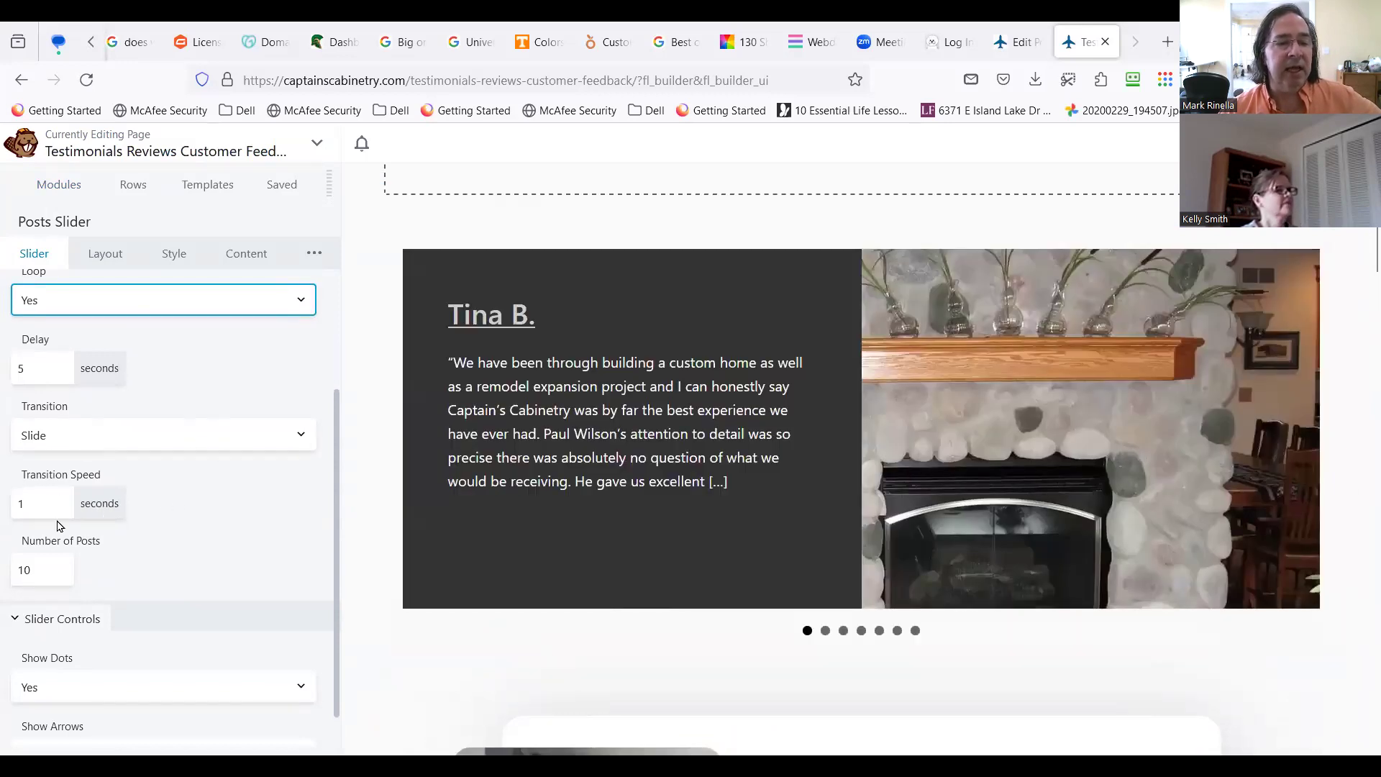
Step: Check the slider's transition setting, set Show Dots to No and set Show Arrows to Yes
{"action": "left_click", "coordinate": [217, 441]}
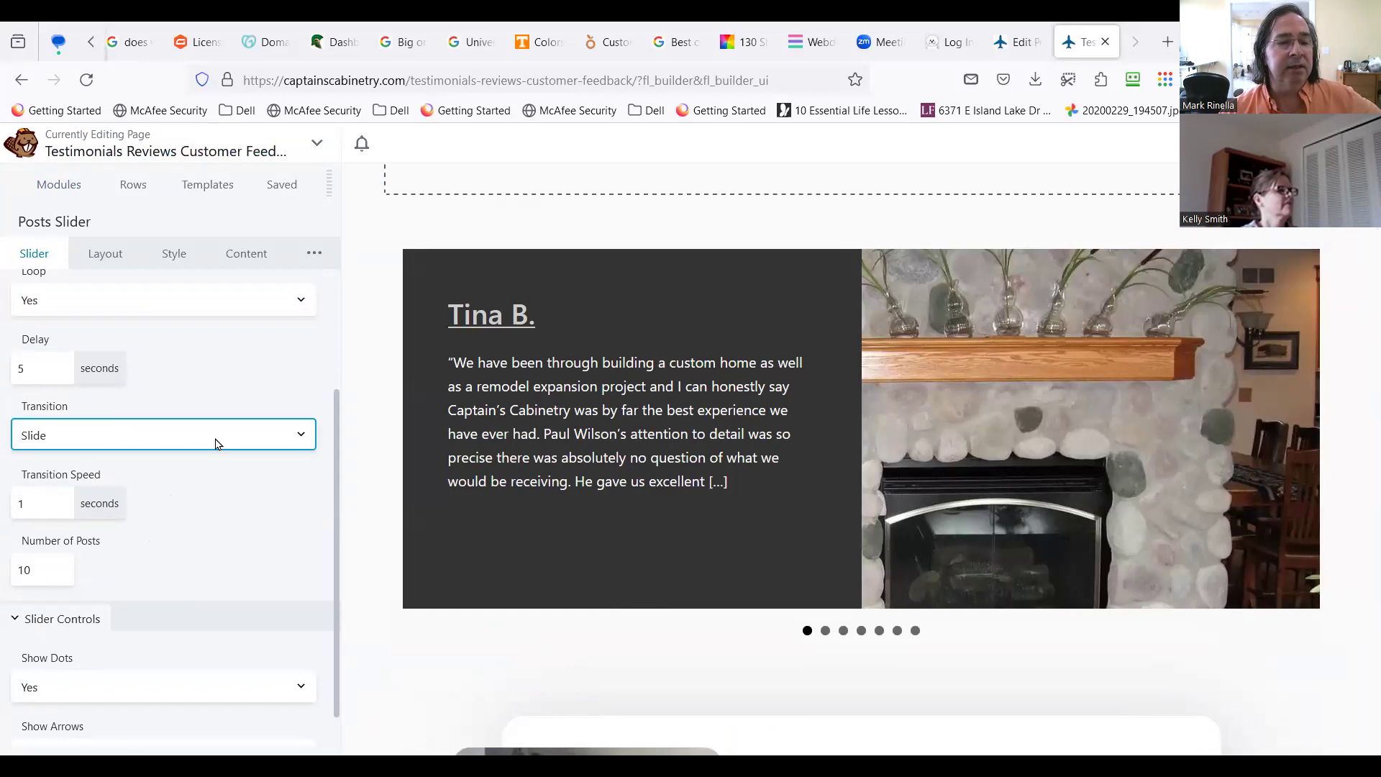
{"action": "scroll", "coordinate": [190, 523], "scroll_direction": "down", "scroll_amount": 1}
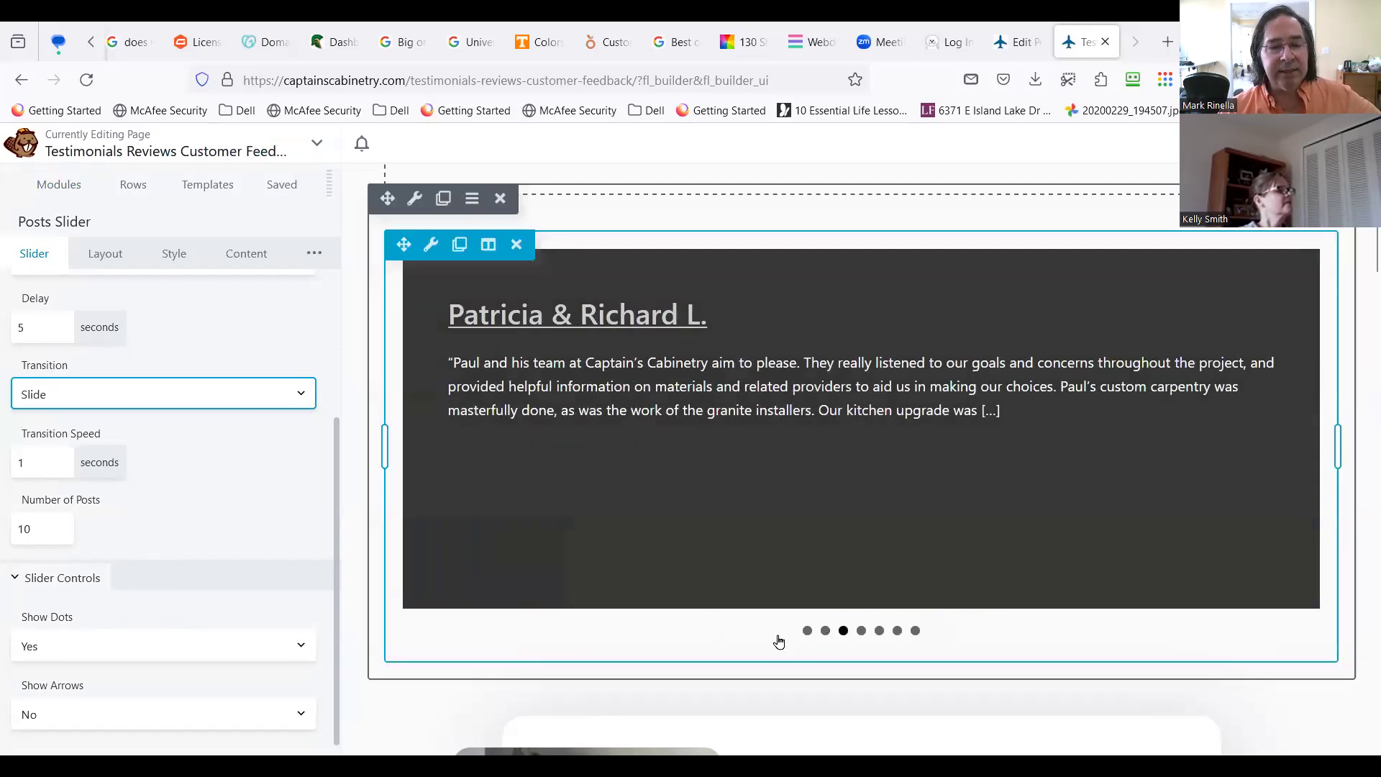
{"action": "left_click", "coordinate": [239, 657]}
{"action": "left_click", "coordinate": [222, 687]}
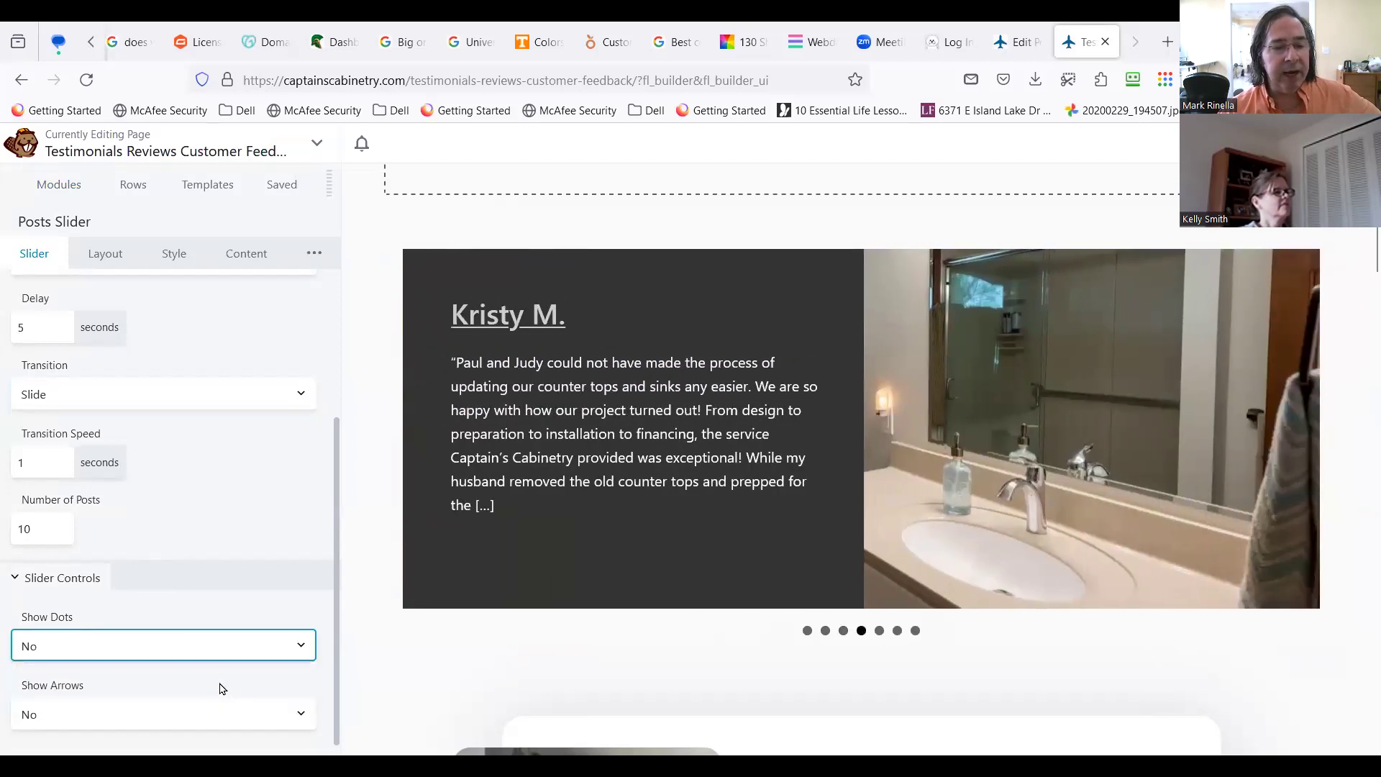
{"action": "left_click", "coordinate": [220, 714]}
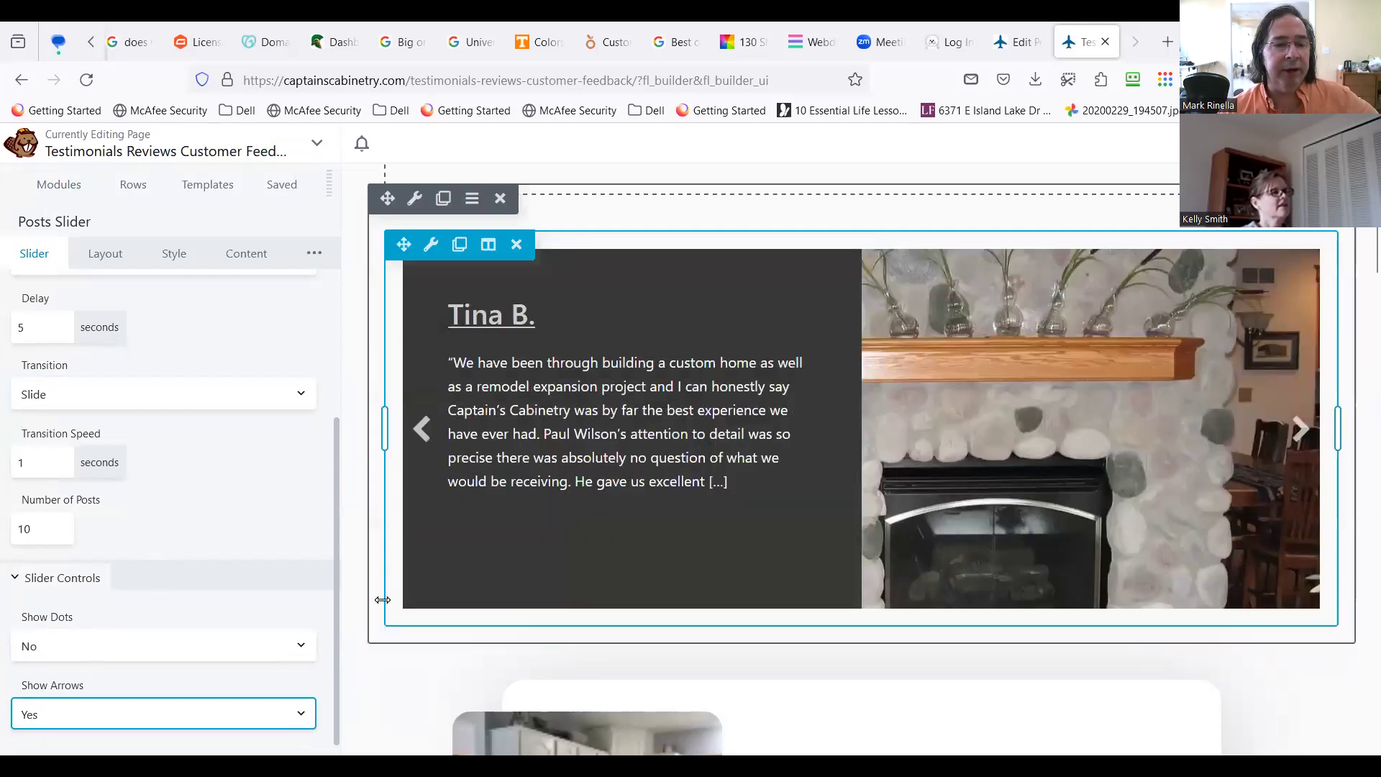
Step: Check the featured image placement in the slider's layout settings, try showing the post author and set Author back to Hide
{"action": "scroll", "coordinate": [204, 555], "scroll_direction": "up", "scroll_amount": 3}
{"action": "left_click", "coordinate": [103, 255]}
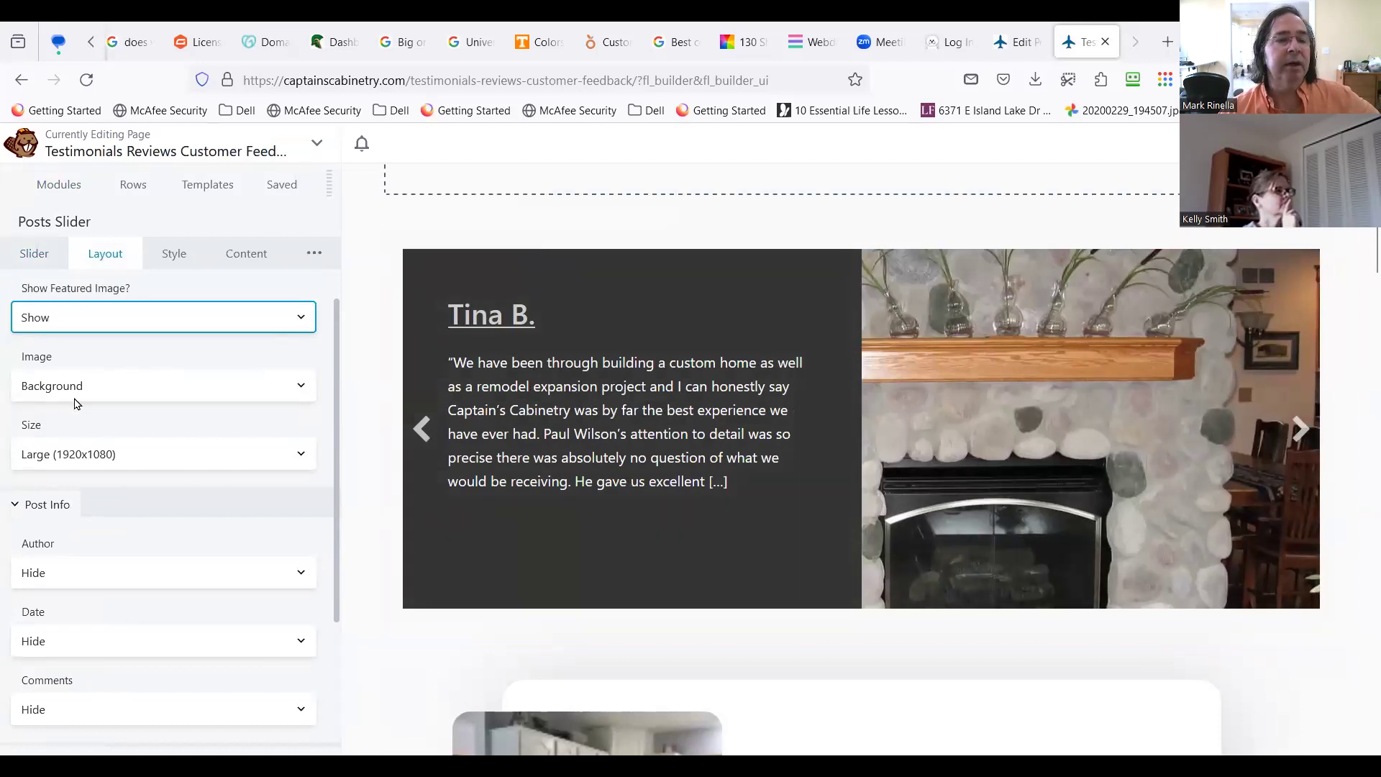
{"action": "left_click", "coordinate": [129, 387]}
{"action": "left_click", "coordinate": [130, 387]}
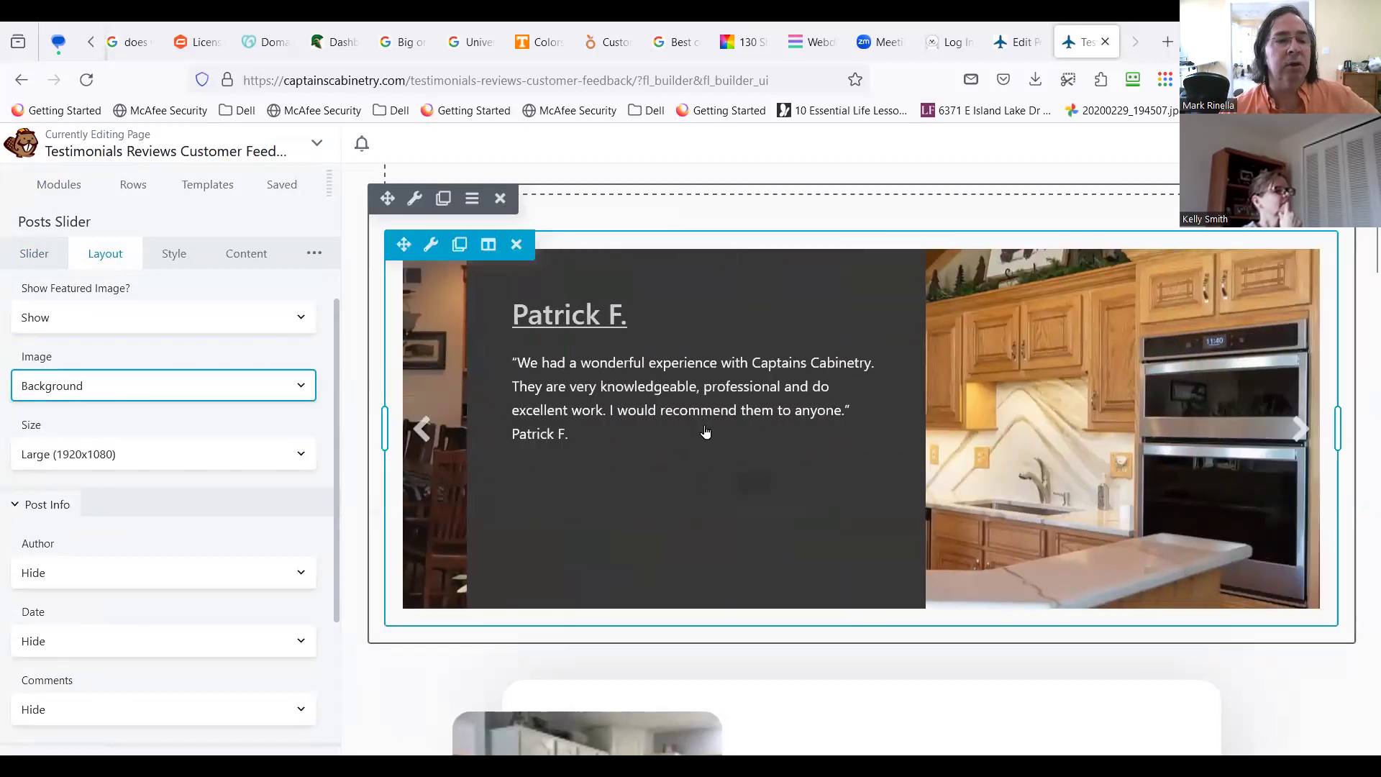
{"action": "scroll", "coordinate": [273, 504], "scroll_direction": "down", "scroll_amount": 4}
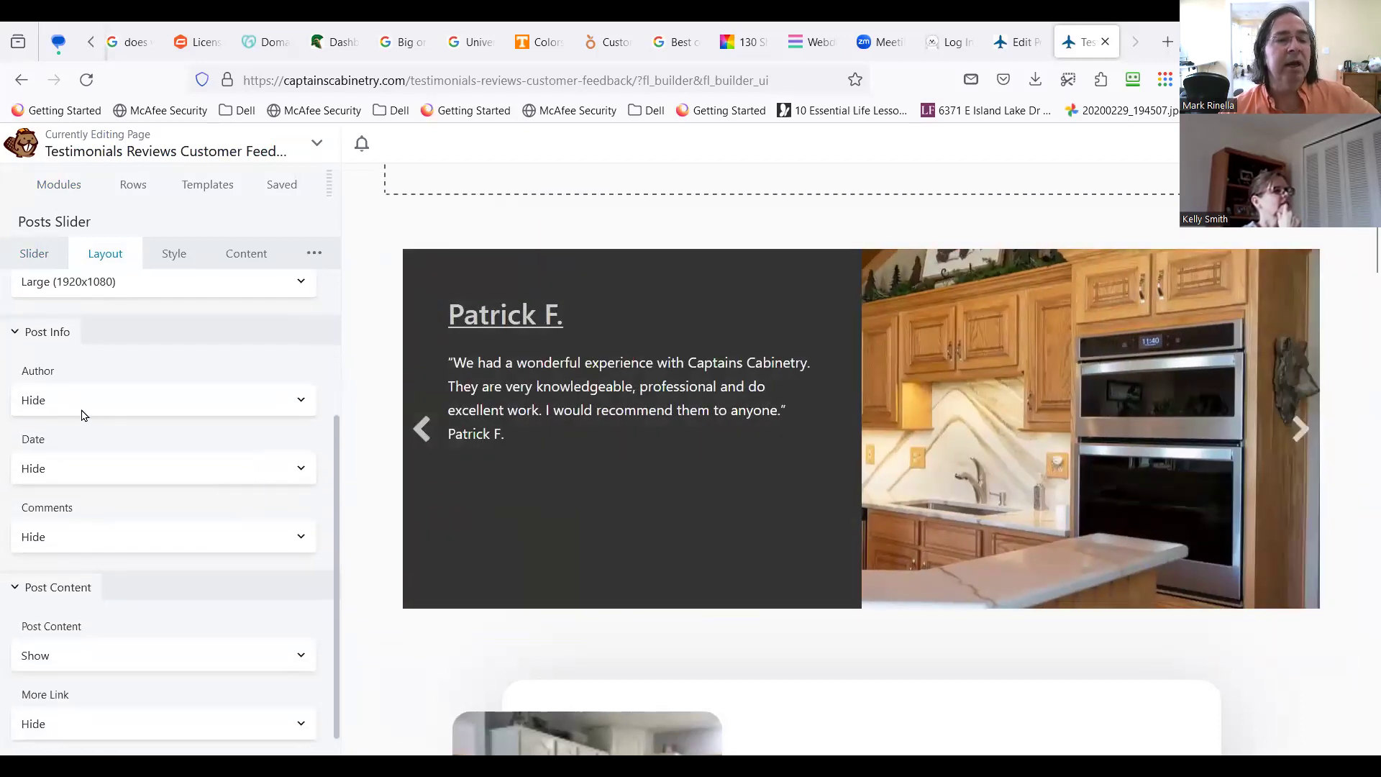
{"action": "left_click", "coordinate": [133, 405]}
{"action": "left_click", "coordinate": [119, 451]}
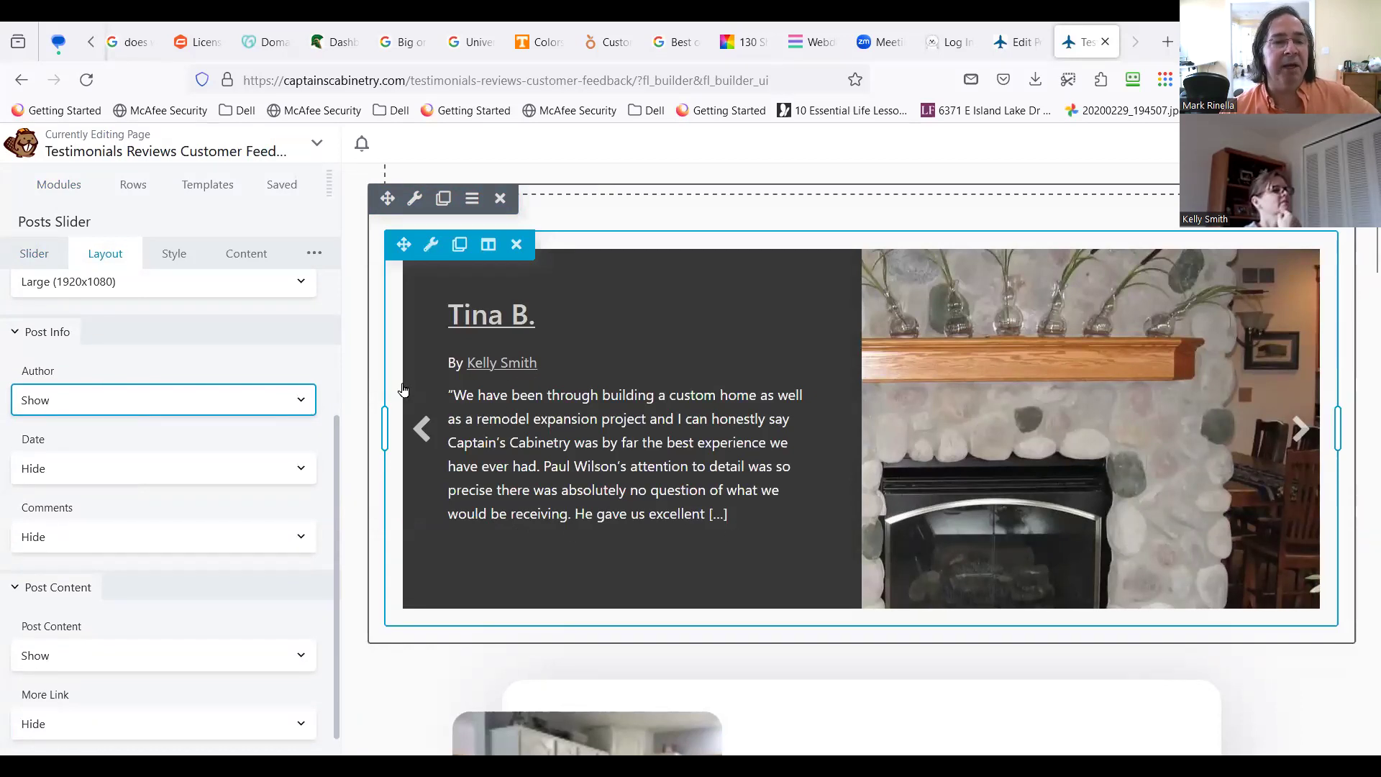
{"action": "left_click", "coordinate": [186, 411]}
{"action": "left_click", "coordinate": [167, 442]}
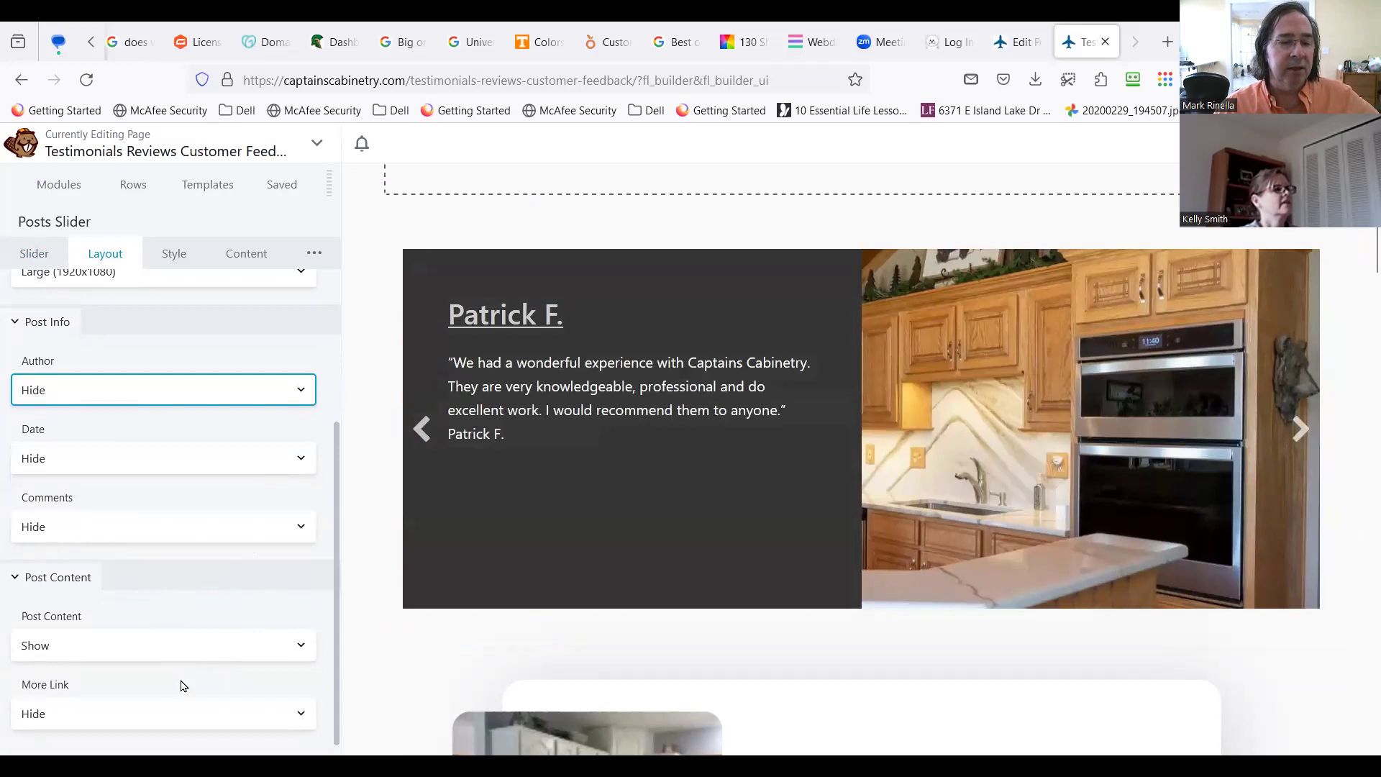
Step: Examine the slider's style settings for content position, background, post title, post info, post content typography and navigation arrows
{"action": "left_click", "coordinate": [177, 255]}
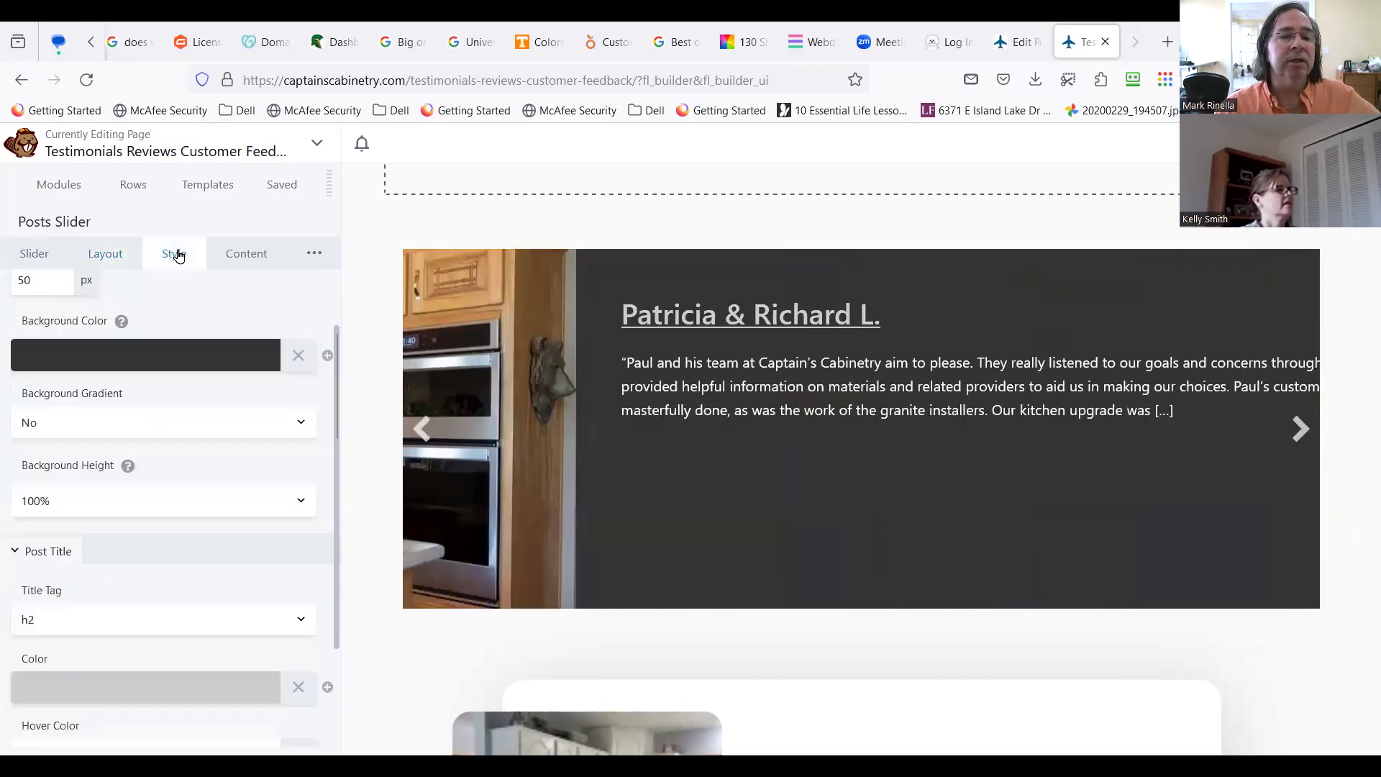
{"action": "scroll", "coordinate": [134, 560], "scroll_direction": "down", "scroll_amount": 2}
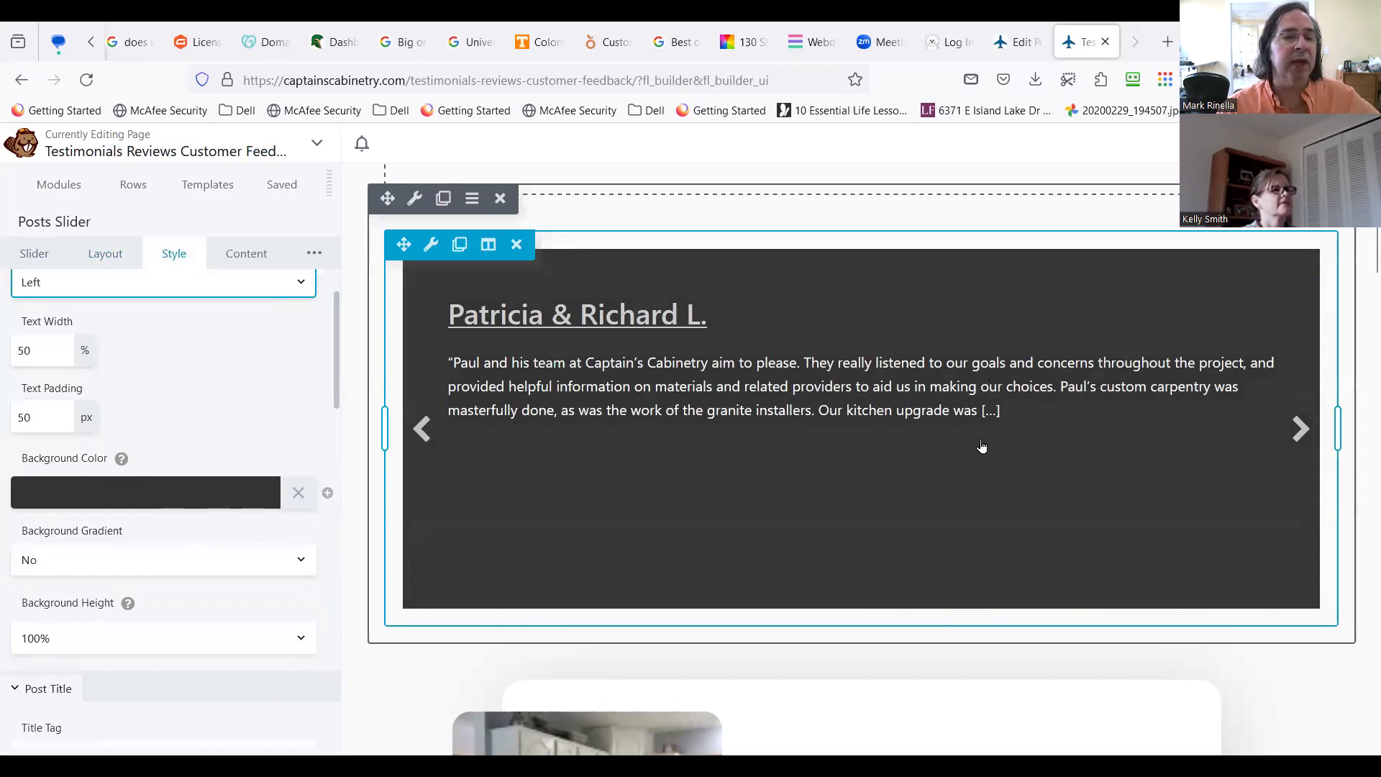
{"action": "scroll", "coordinate": [222, 451], "scroll_direction": "up", "scroll_amount": 2}
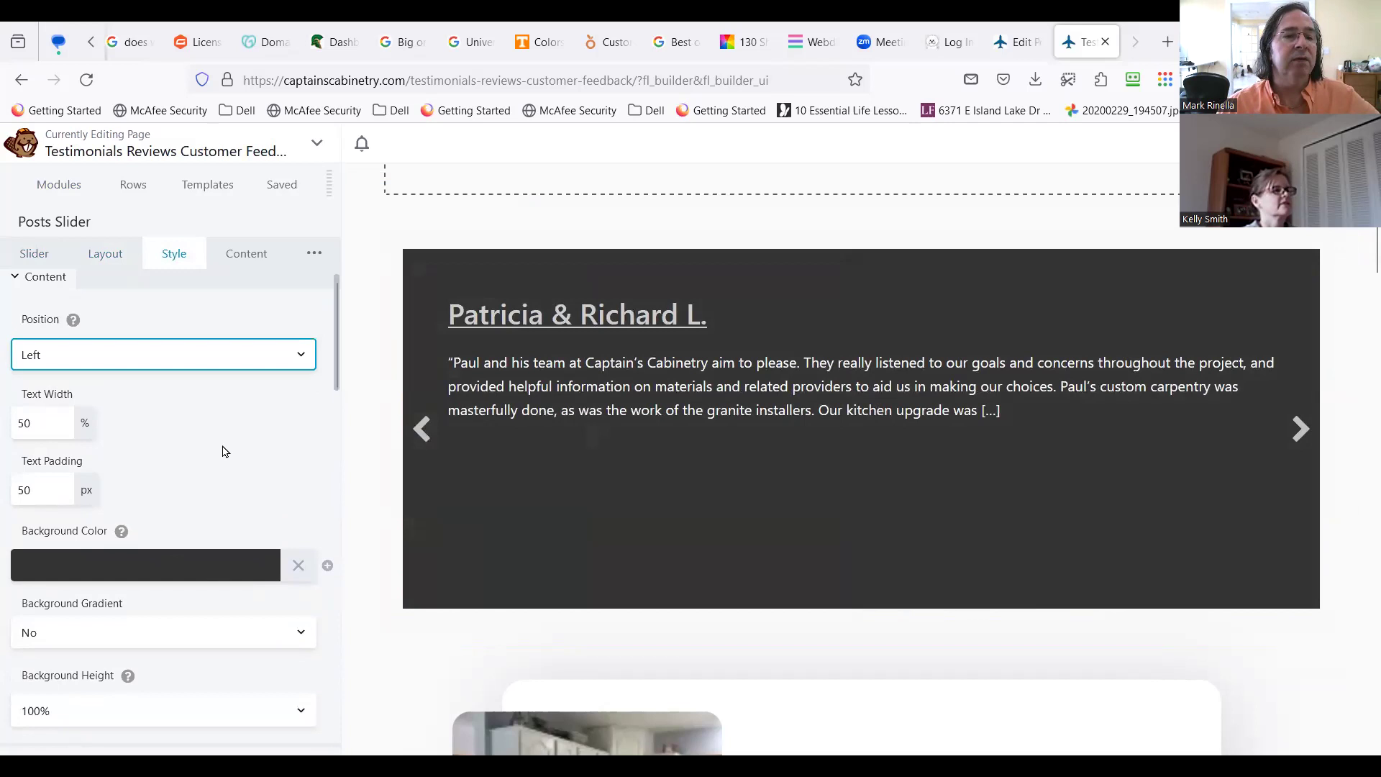
{"action": "scroll", "coordinate": [237, 511], "scroll_direction": "down", "scroll_amount": 6}
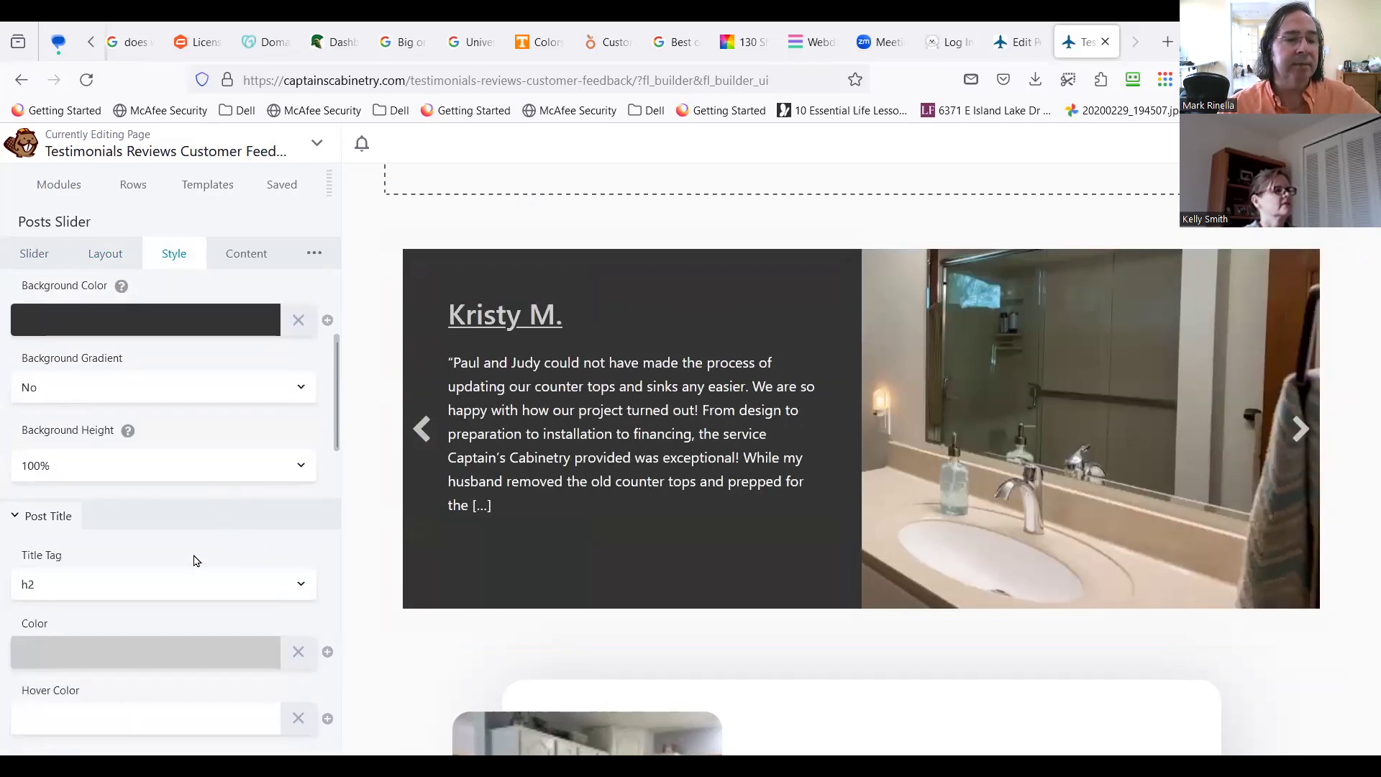
{"action": "scroll", "coordinate": [190, 557], "scroll_direction": "down", "scroll_amount": 8}
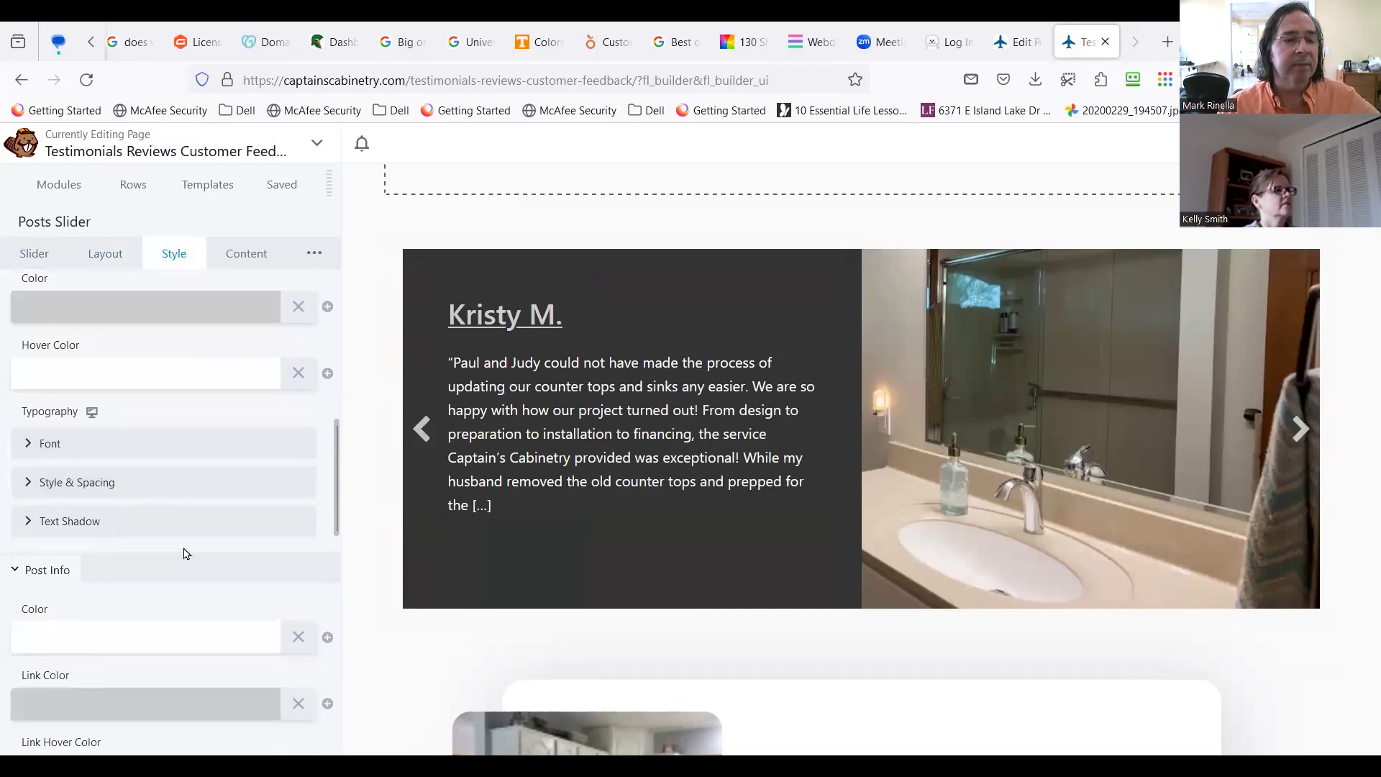
{"action": "scroll", "coordinate": [185, 554], "scroll_direction": "down", "scroll_amount": 8}
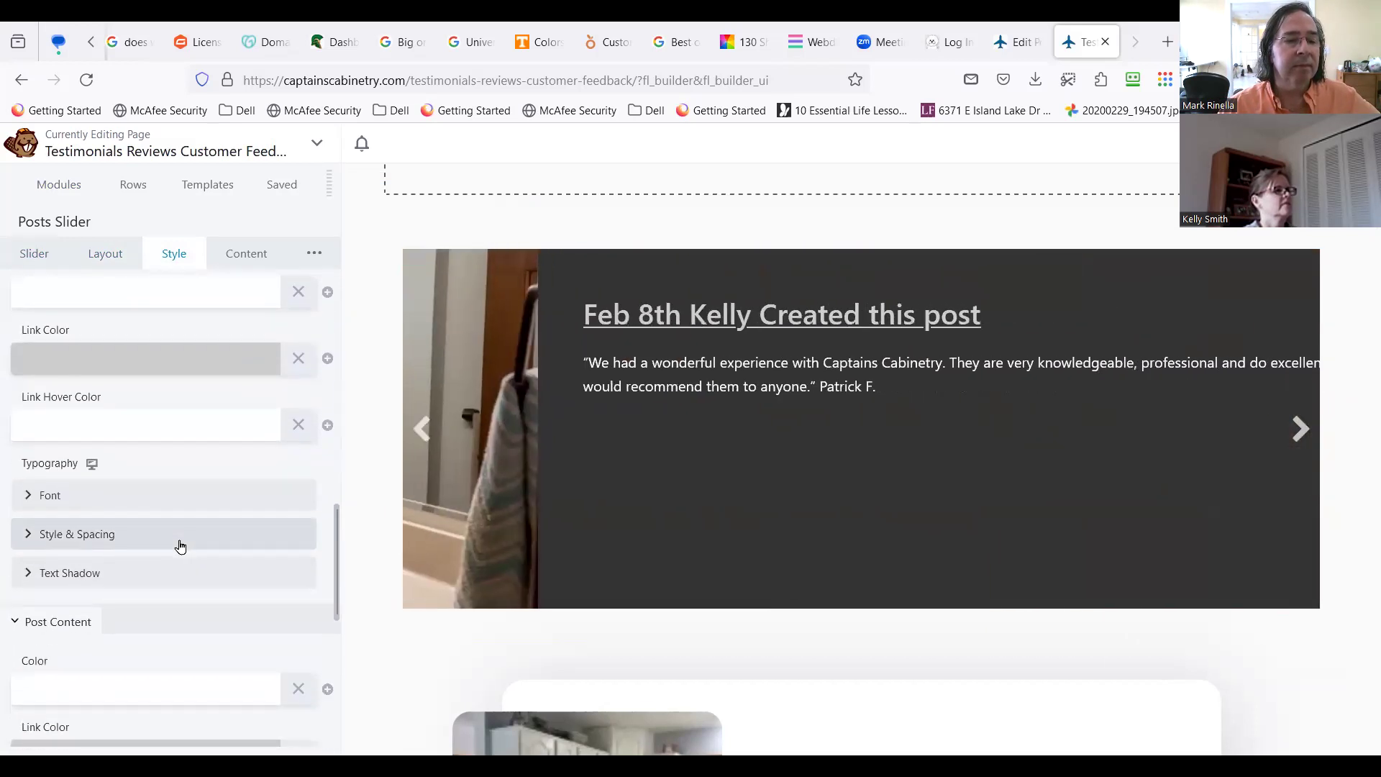
{"action": "scroll", "coordinate": [180, 547], "scroll_direction": "down", "scroll_amount": 2}
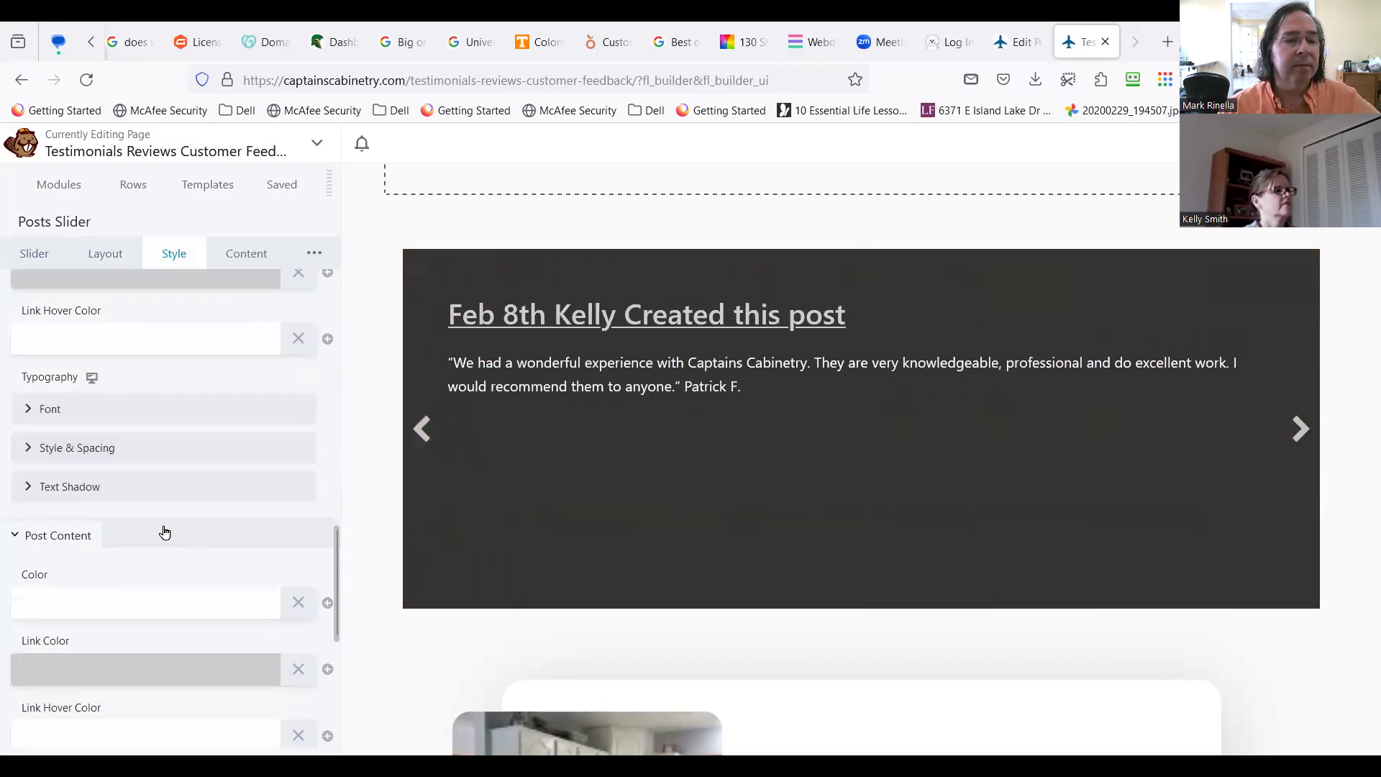
{"action": "left_click", "coordinate": [28, 453]}
{"action": "left_click", "coordinate": [27, 453]}
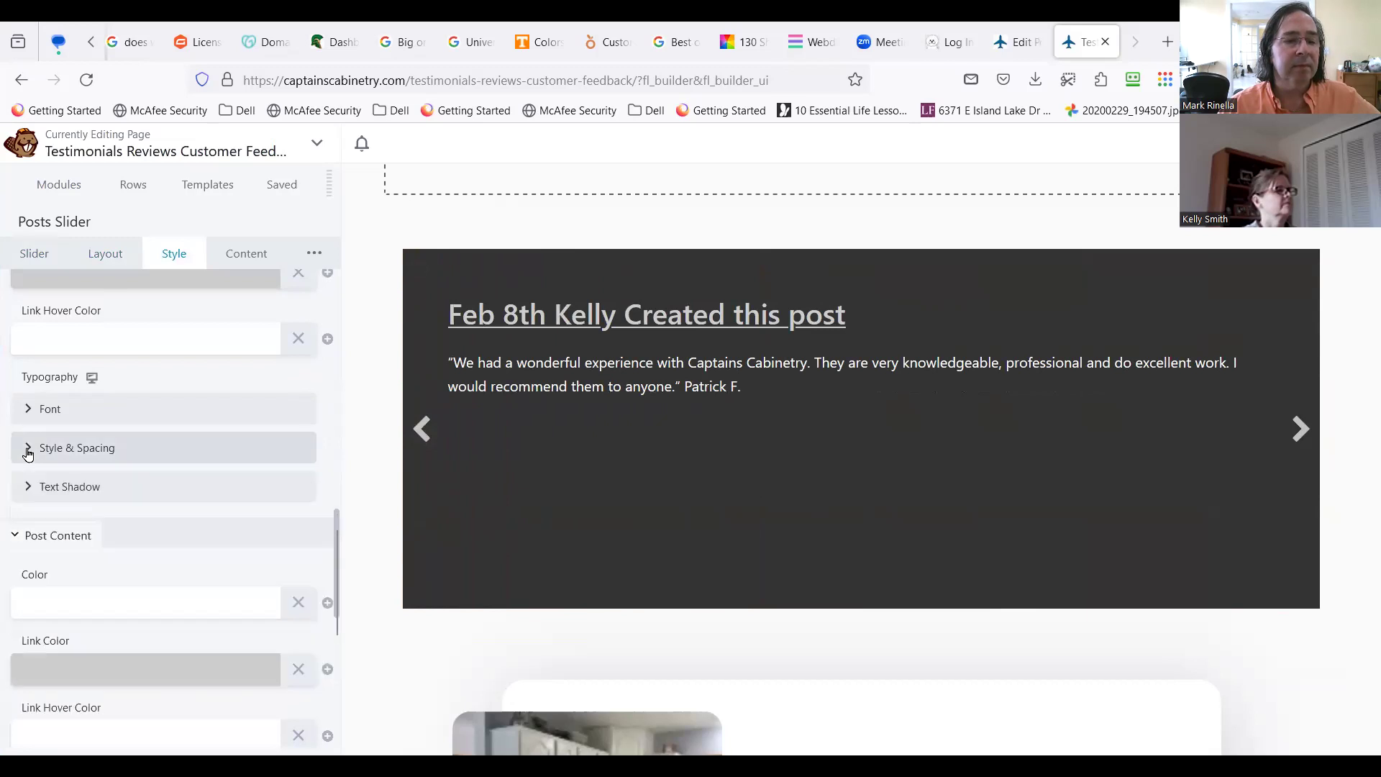
{"action": "scroll", "coordinate": [147, 492], "scroll_direction": "down", "scroll_amount": 8}
{"action": "scroll", "coordinate": [149, 492], "scroll_direction": "down", "scroll_amount": 1}
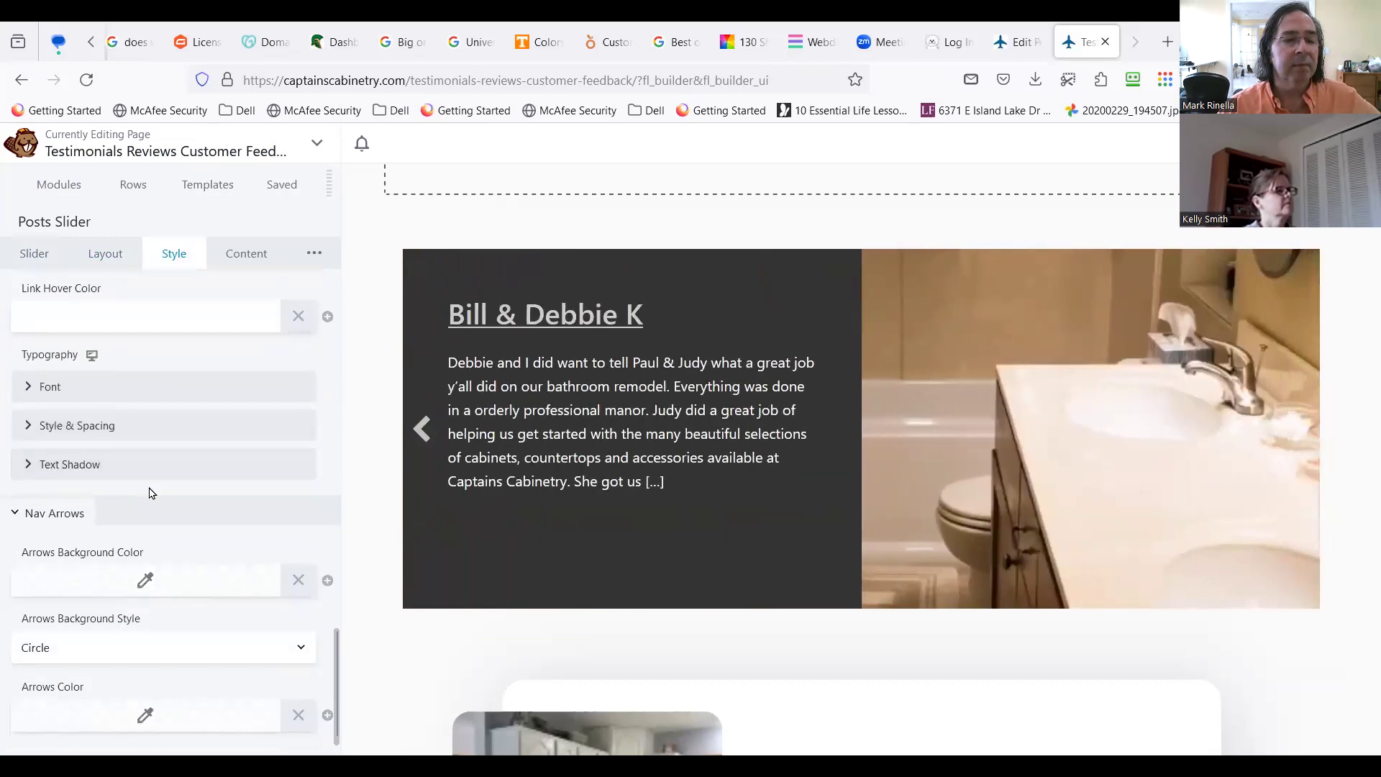
{"action": "scroll", "coordinate": [150, 492], "scroll_direction": "up", "scroll_amount": 13}
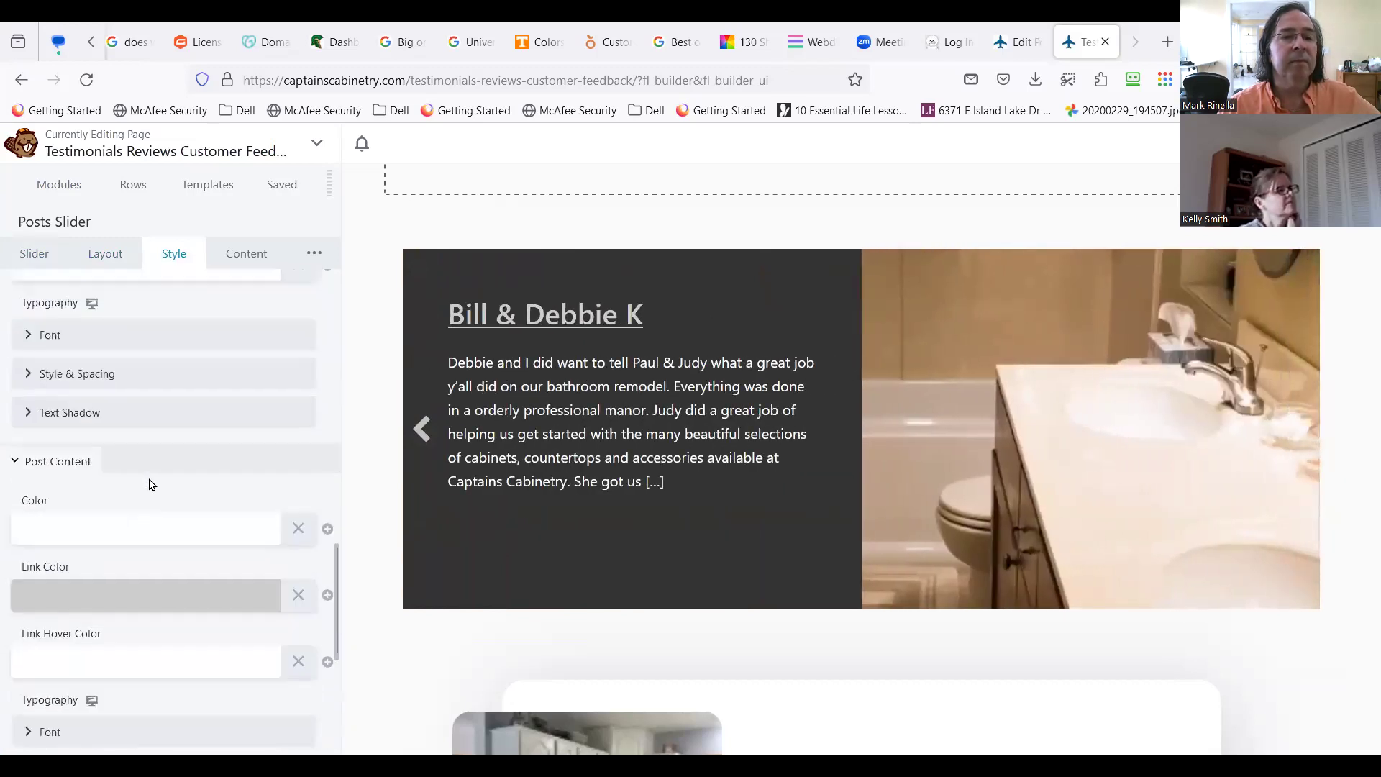
Step: Review the posts slider's content query, playback, transition, post number and slider control settings
{"action": "left_click", "coordinate": [253, 251]}
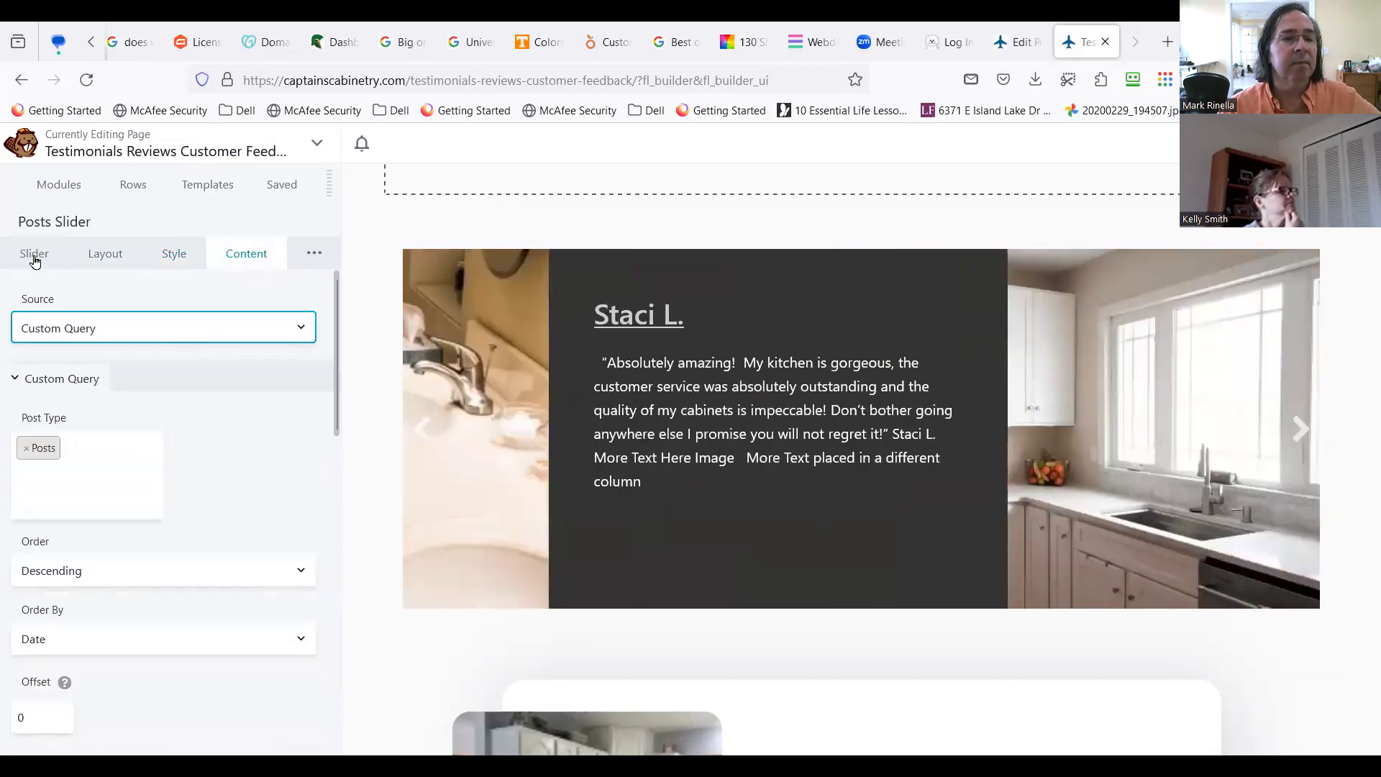
{"action": "left_click", "coordinate": [34, 258]}
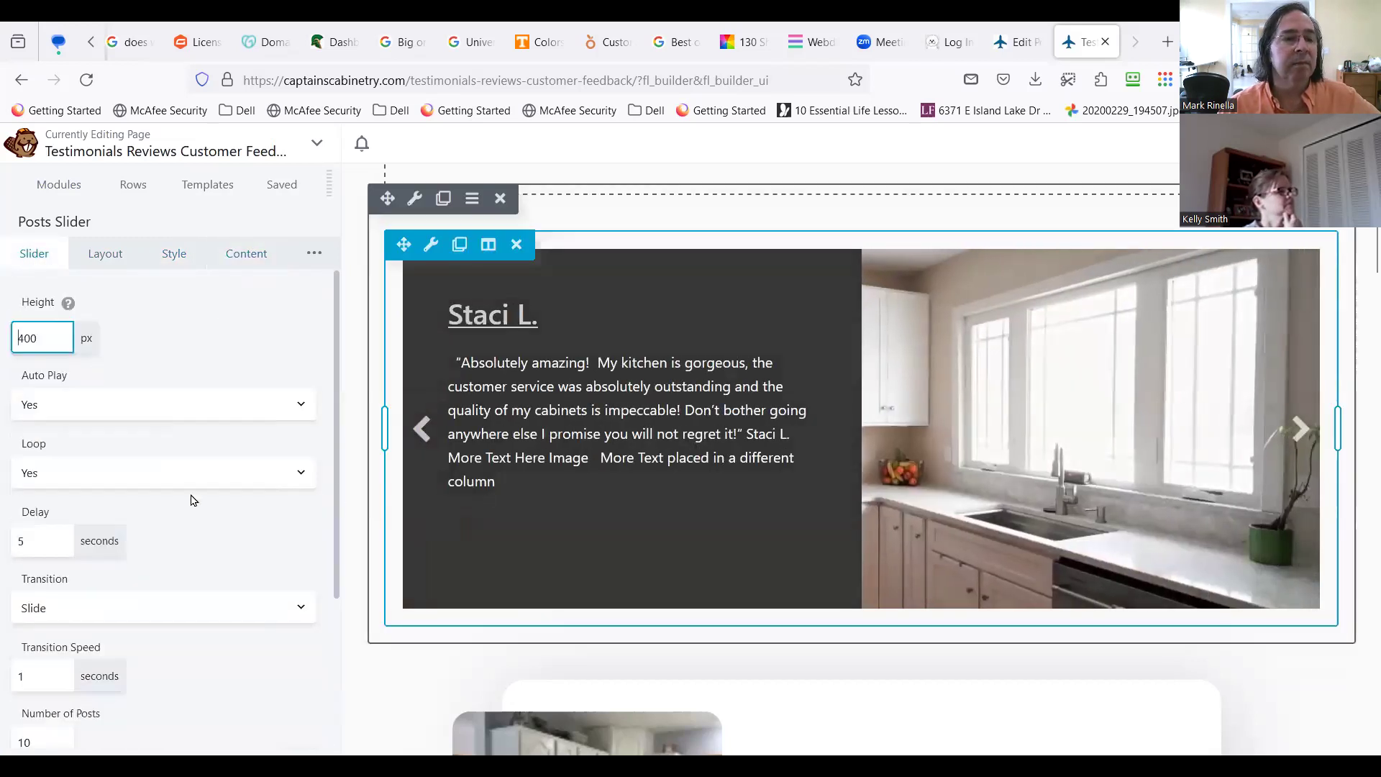
{"action": "scroll", "coordinate": [153, 536], "scroll_direction": "down", "scroll_amount": 1}
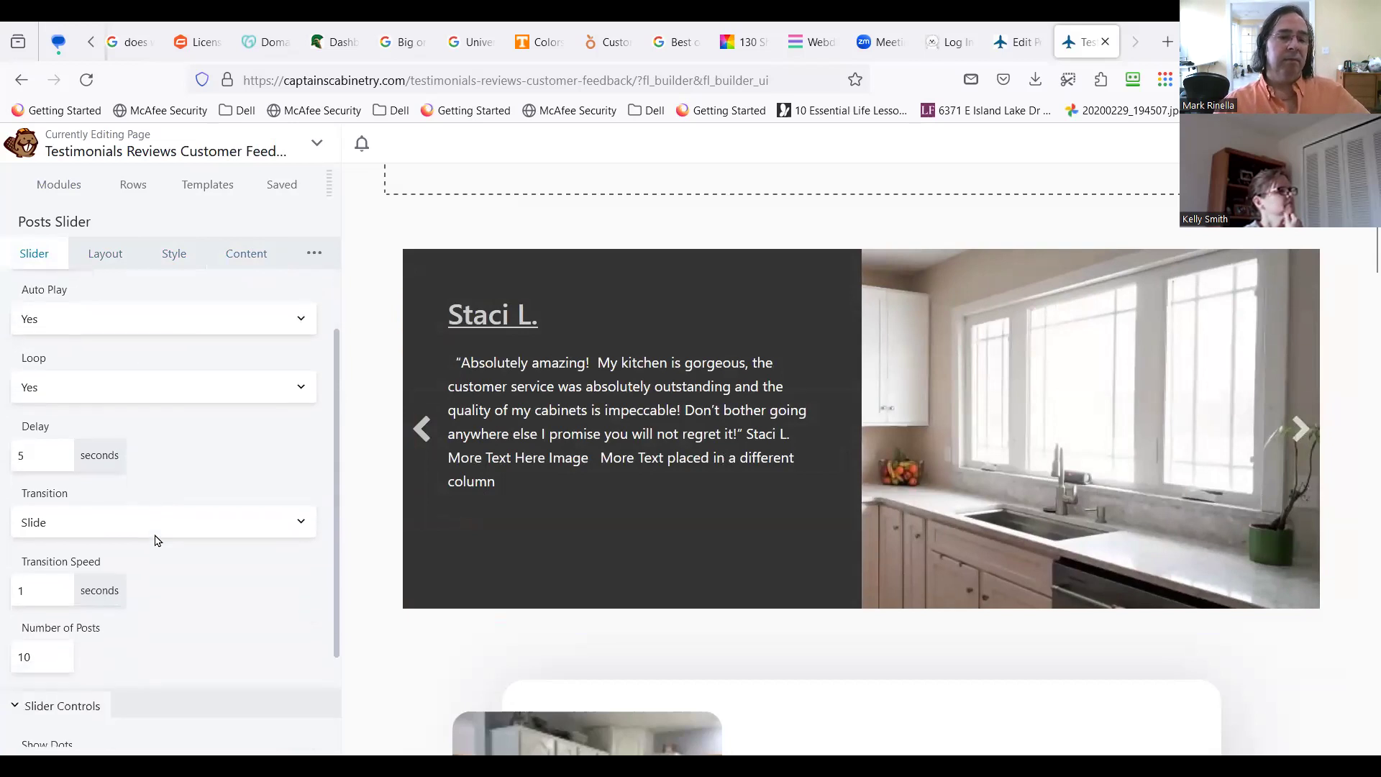
{"action": "scroll", "coordinate": [160, 548], "scroll_direction": "down", "scroll_amount": 1}
{"action": "scroll", "coordinate": [159, 554], "scroll_direction": "down", "scroll_amount": 1}
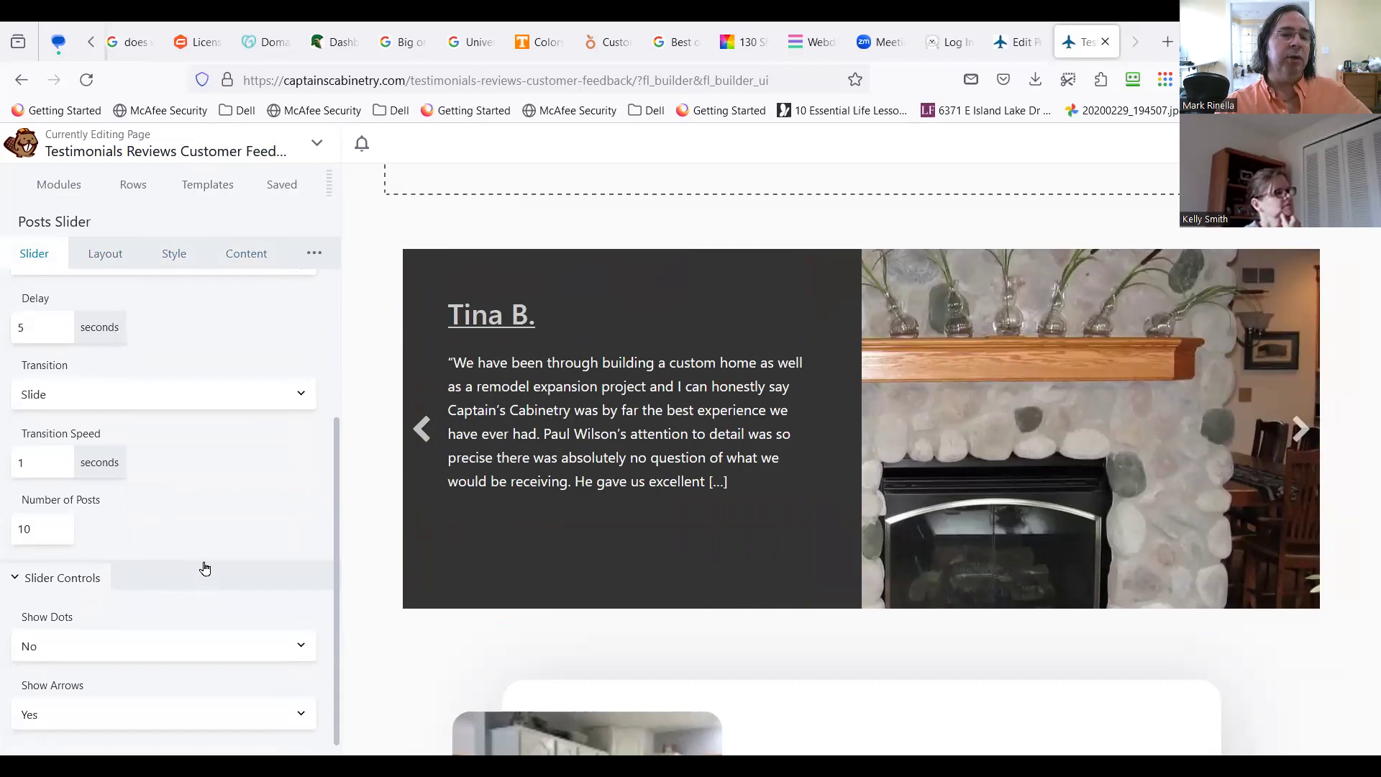
{"action": "scroll", "coordinate": [111, 298], "scroll_direction": "up", "scroll_amount": 1}
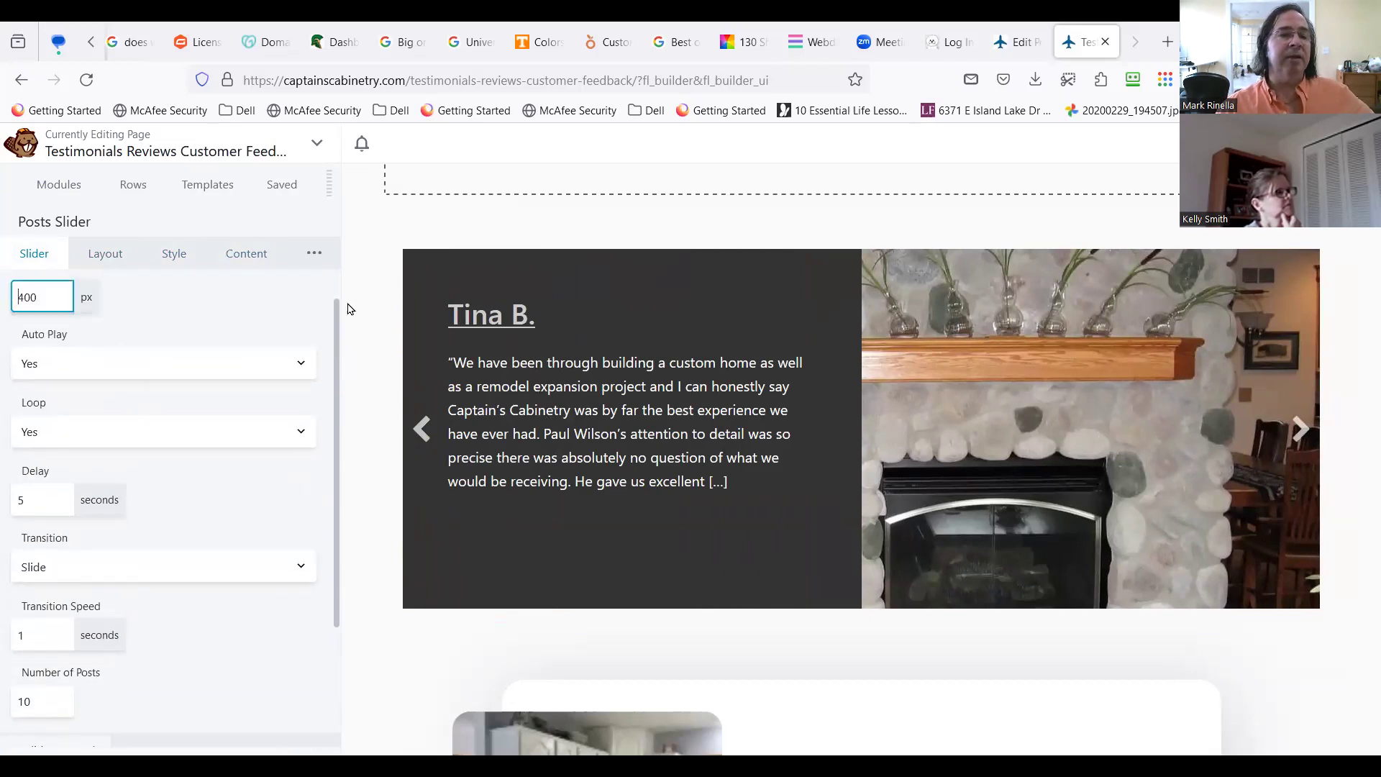
Step: Review the posts slider's layout settings, including the featured image size options, post info and post content visibility
{"action": "left_click", "coordinate": [110, 265]}
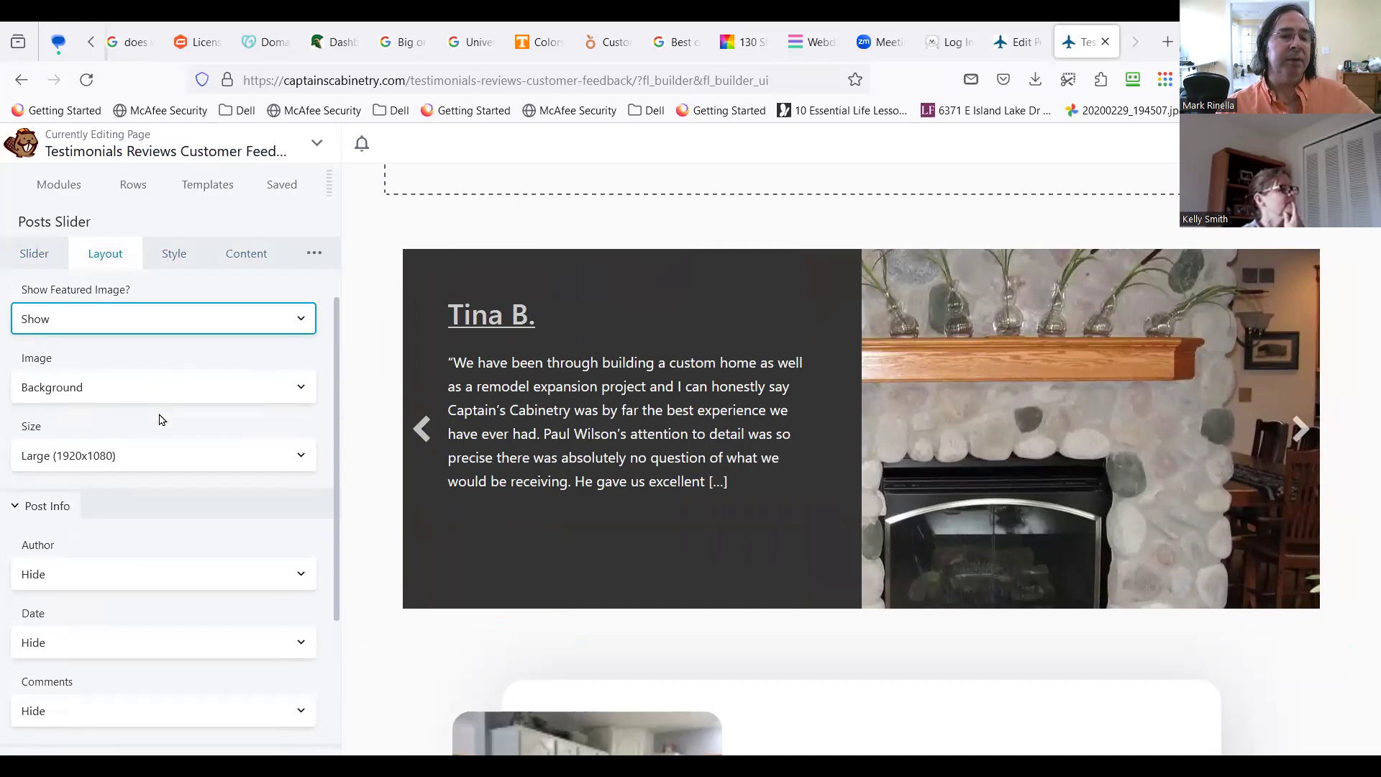
{"action": "scroll", "coordinate": [158, 425], "scroll_direction": "up", "scroll_amount": 1}
{"action": "left_click", "coordinate": [149, 503]}
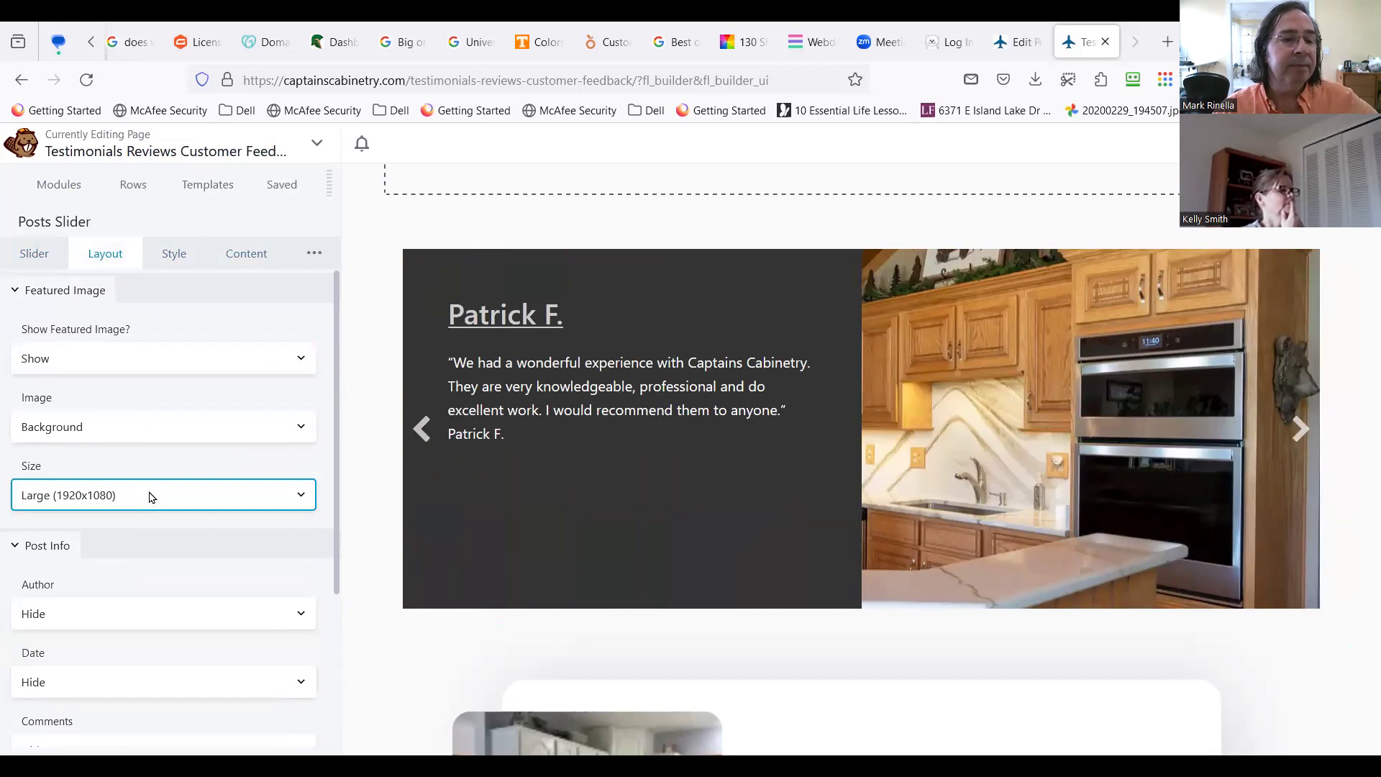
{"action": "left_click", "coordinate": [149, 496]}
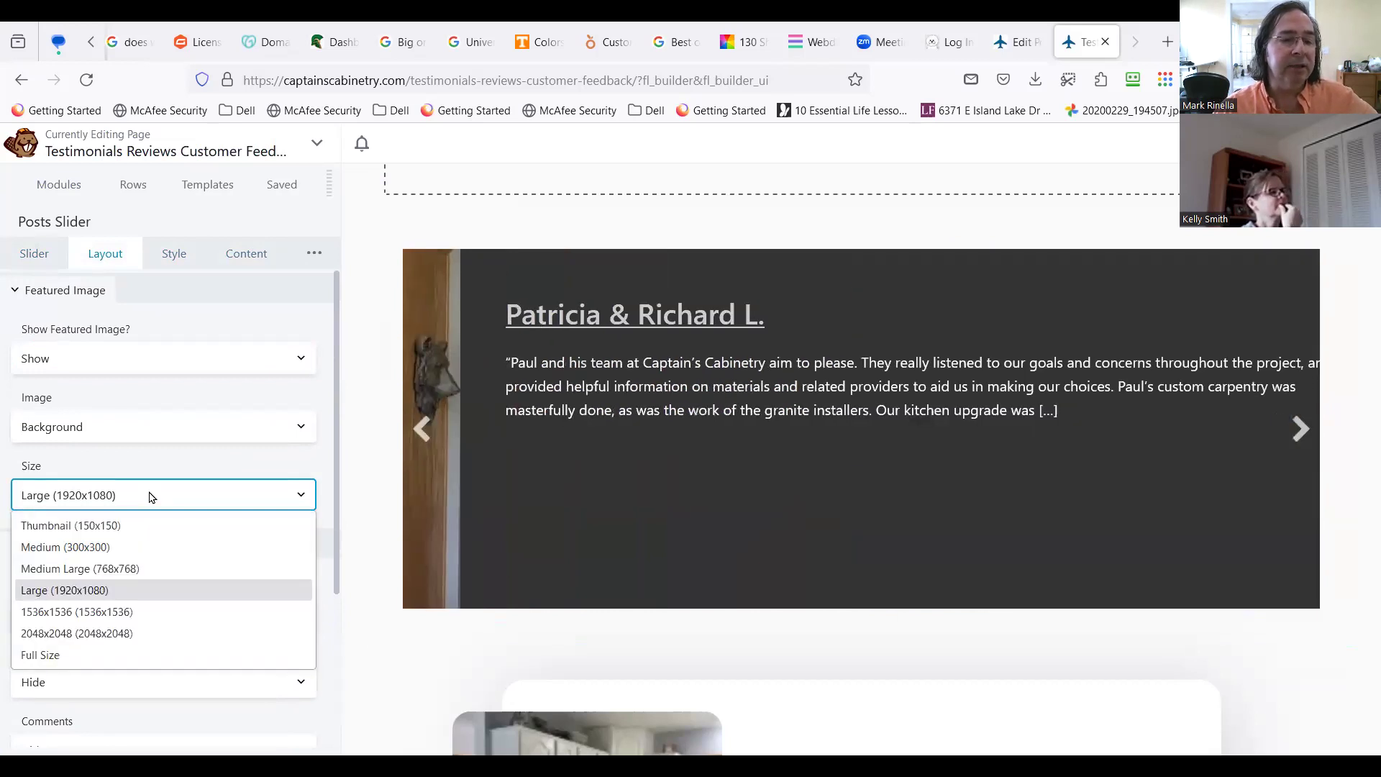
{"action": "left_click", "coordinate": [151, 498]}
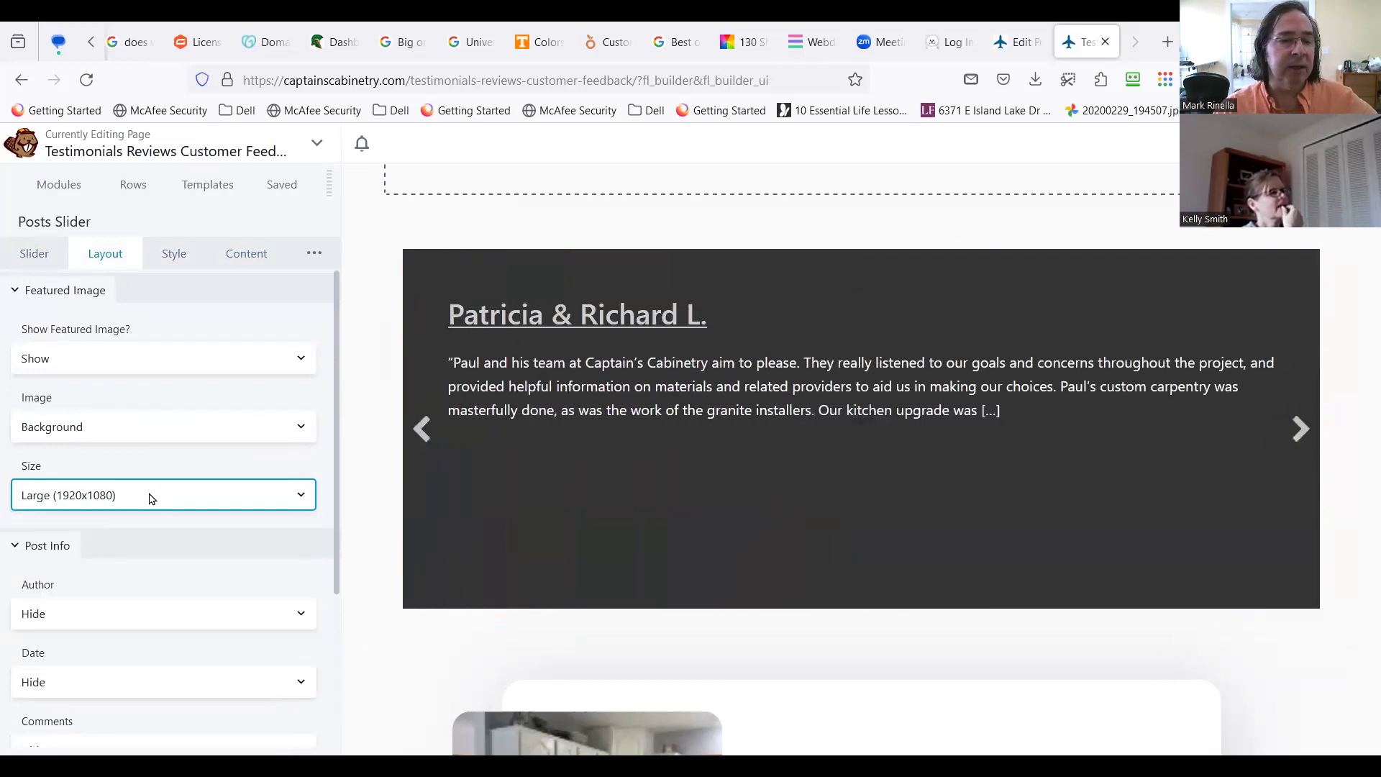
{"action": "scroll", "coordinate": [137, 527], "scroll_direction": "down", "scroll_amount": 3}
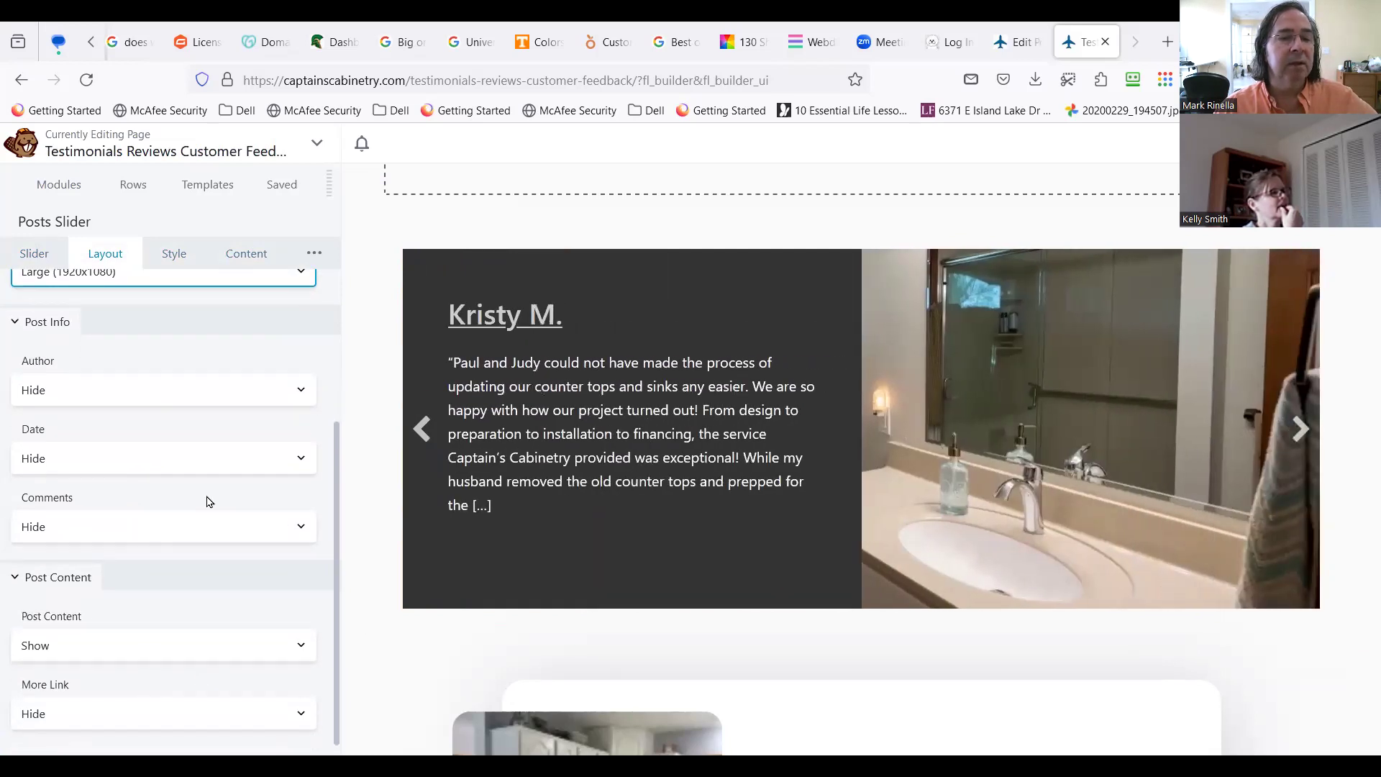
Step: Try the slider's content position at Right and at Bottom, and set it back to Left
{"action": "left_click", "coordinate": [168, 257]}
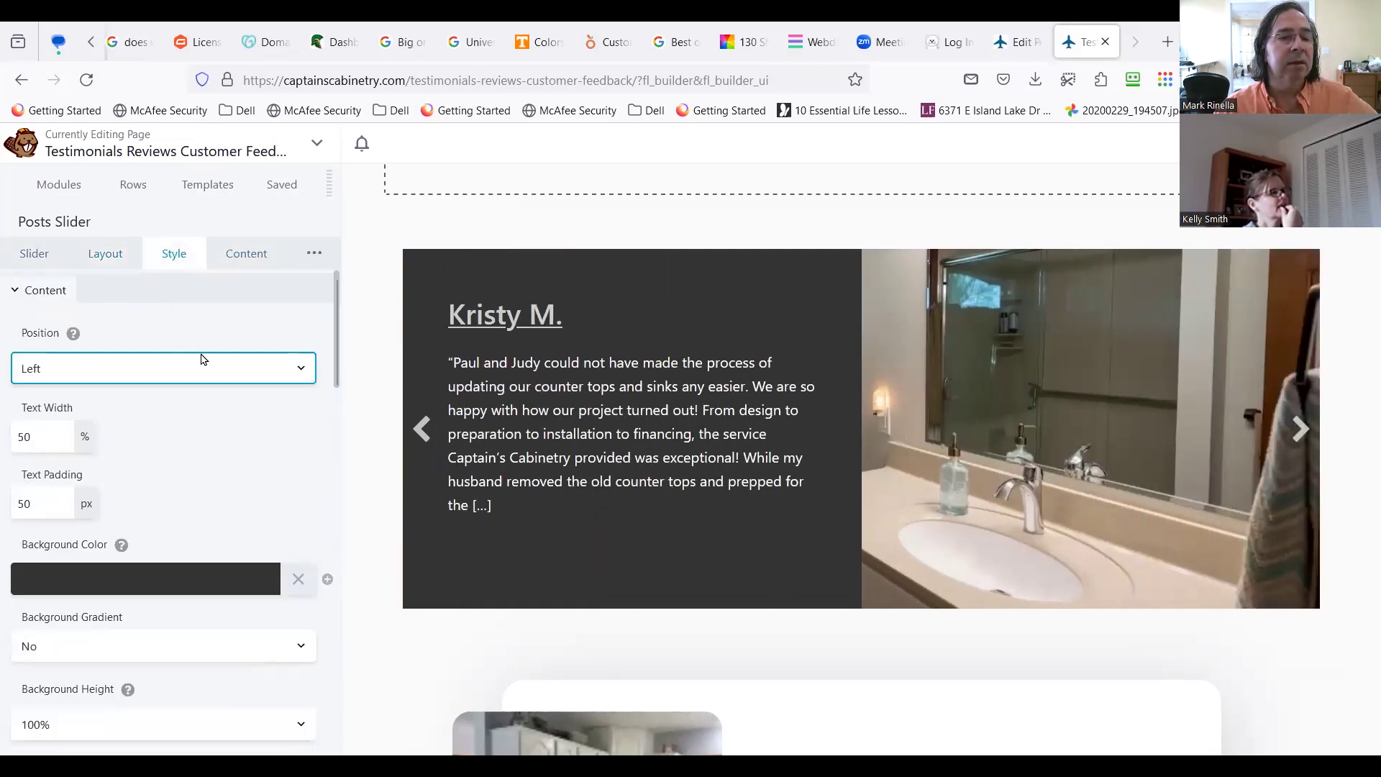
{"action": "left_click", "coordinate": [140, 378]}
{"action": "left_click", "coordinate": [124, 424]}
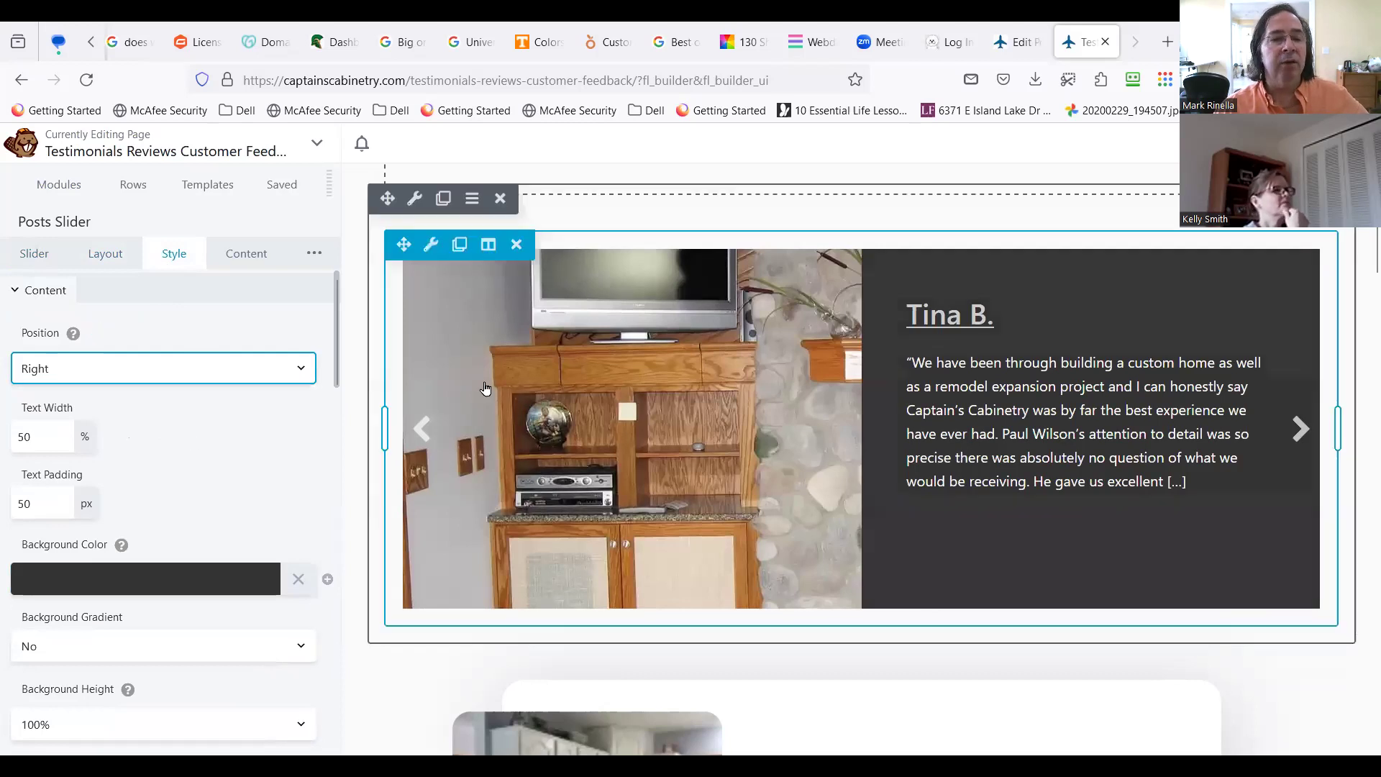
{"action": "left_click", "coordinate": [216, 369]}
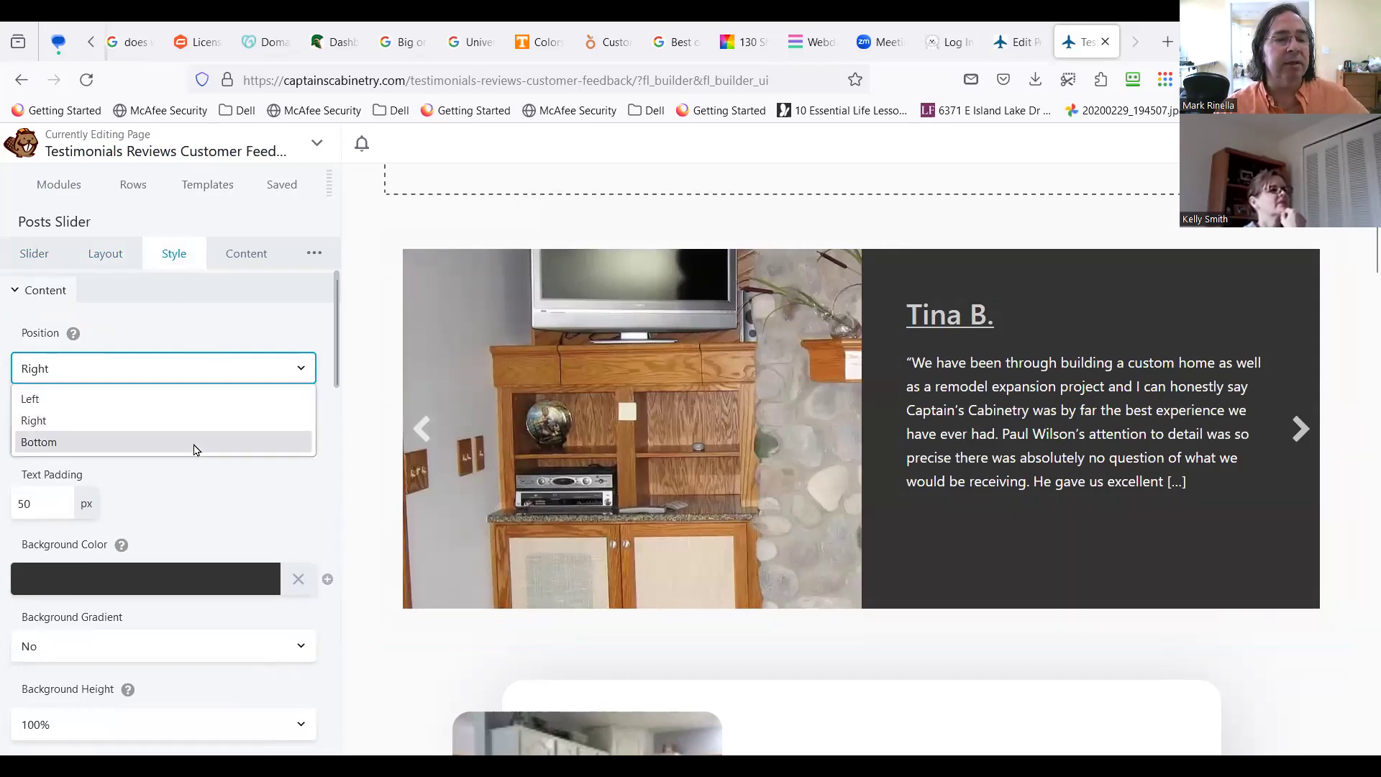
{"action": "left_click", "coordinate": [195, 444]}
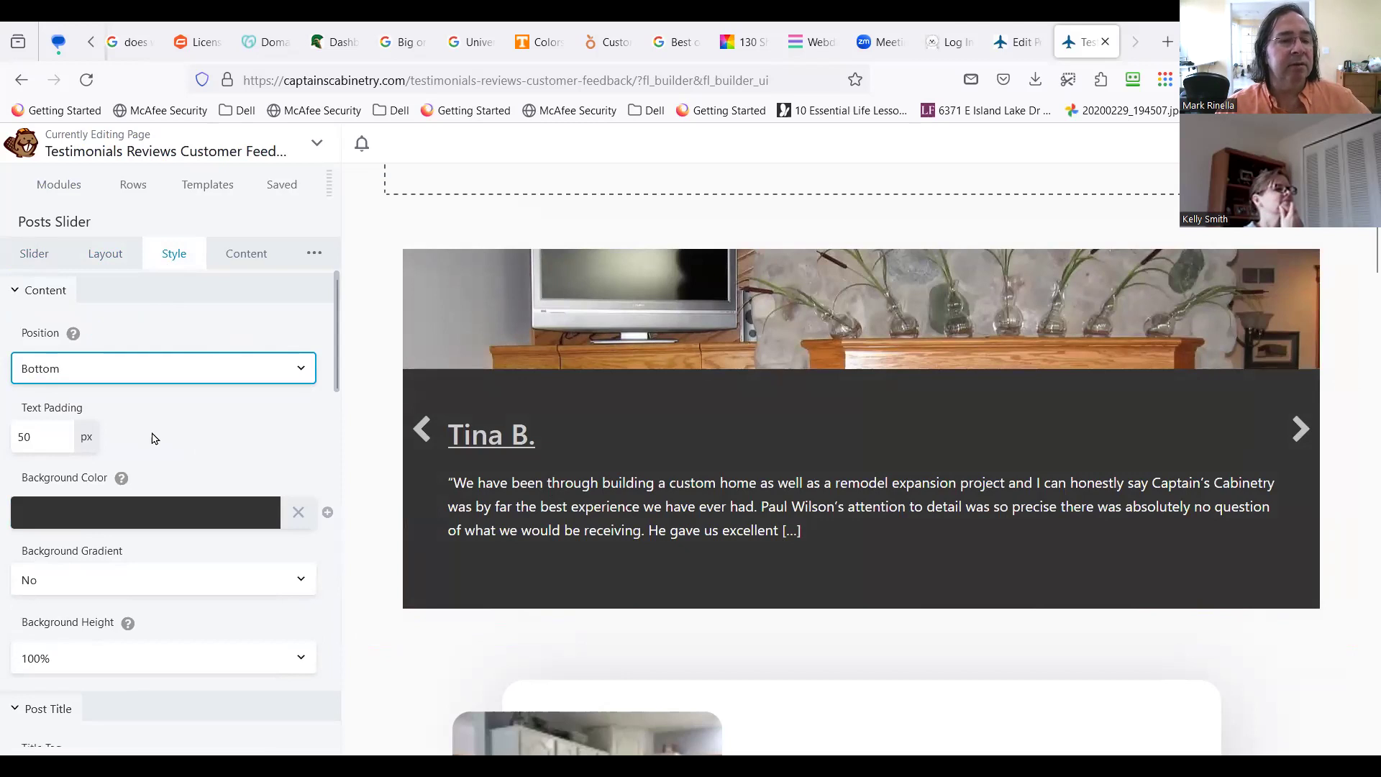
{"action": "left_click", "coordinate": [301, 370]}
{"action": "left_click", "coordinate": [271, 395]}
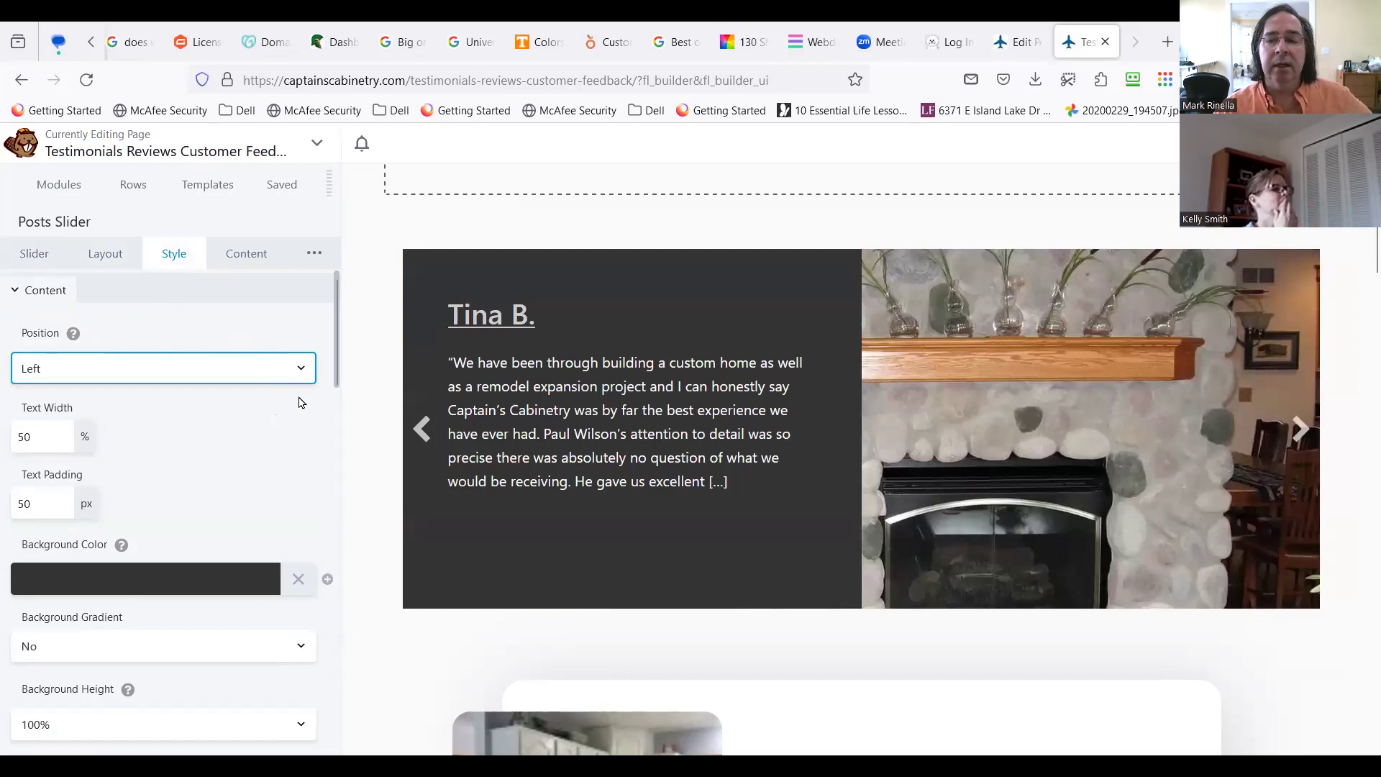
Step: Examine the slider's background height, post title tag, title colors and title typography style settings
{"action": "scroll", "coordinate": [230, 457], "scroll_direction": "down", "scroll_amount": 4}
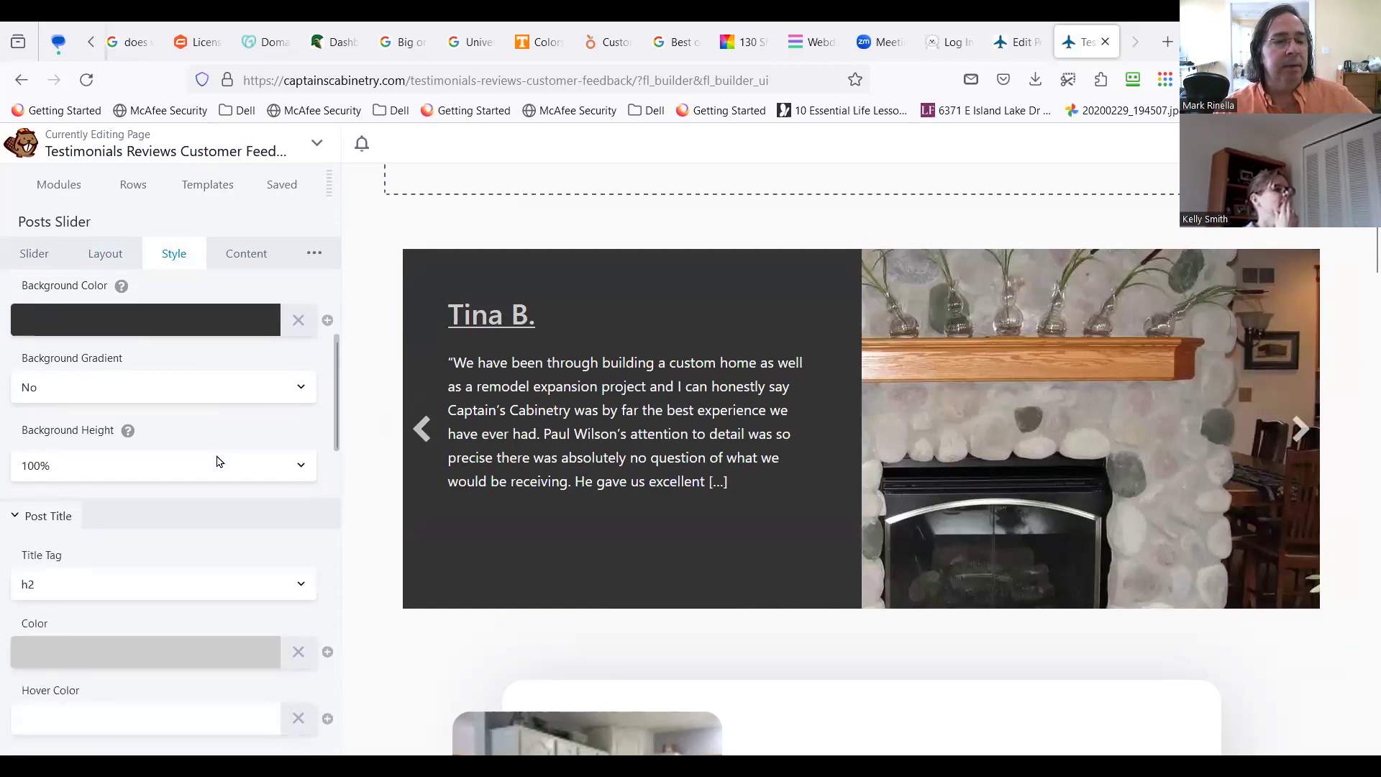
{"action": "scroll", "coordinate": [218, 462], "scroll_direction": "down", "scroll_amount": 1}
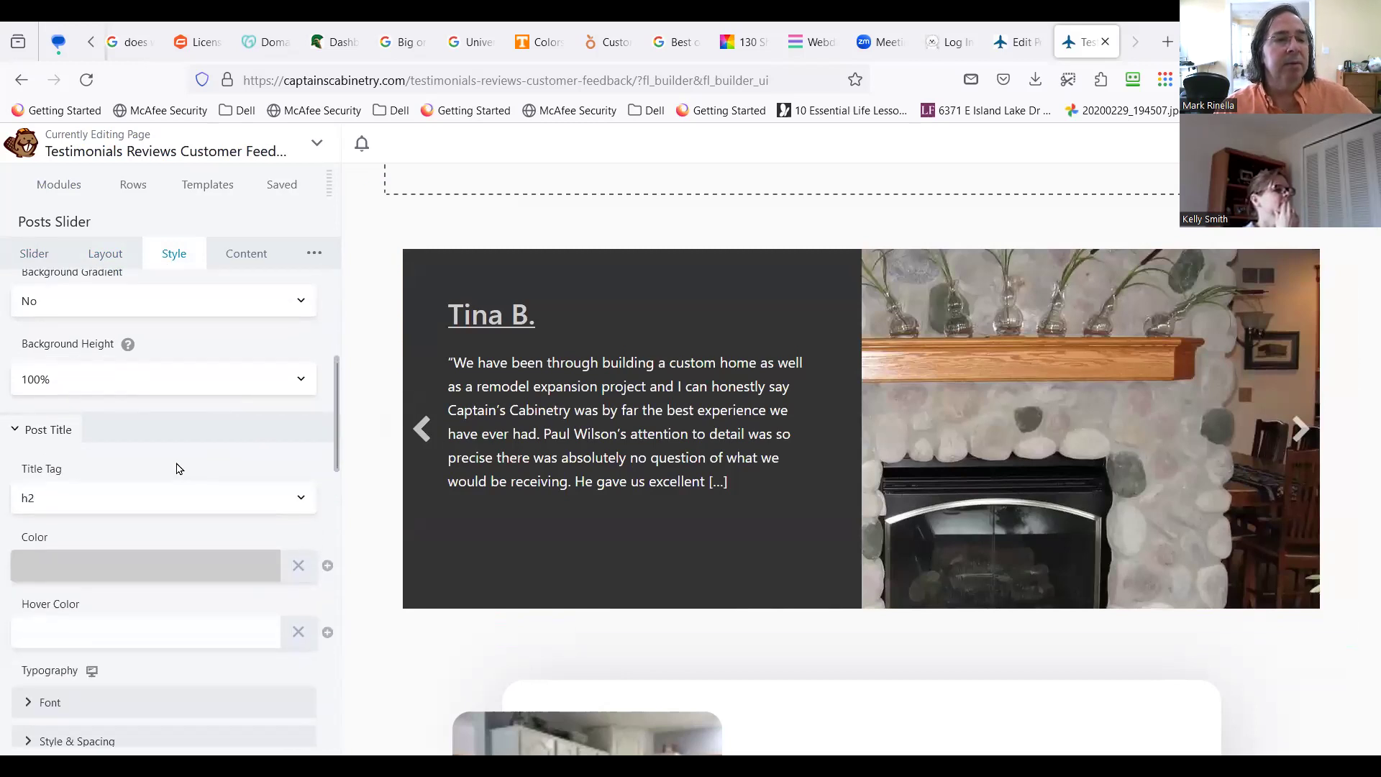
{"action": "scroll", "coordinate": [166, 477], "scroll_direction": "down", "scroll_amount": 1}
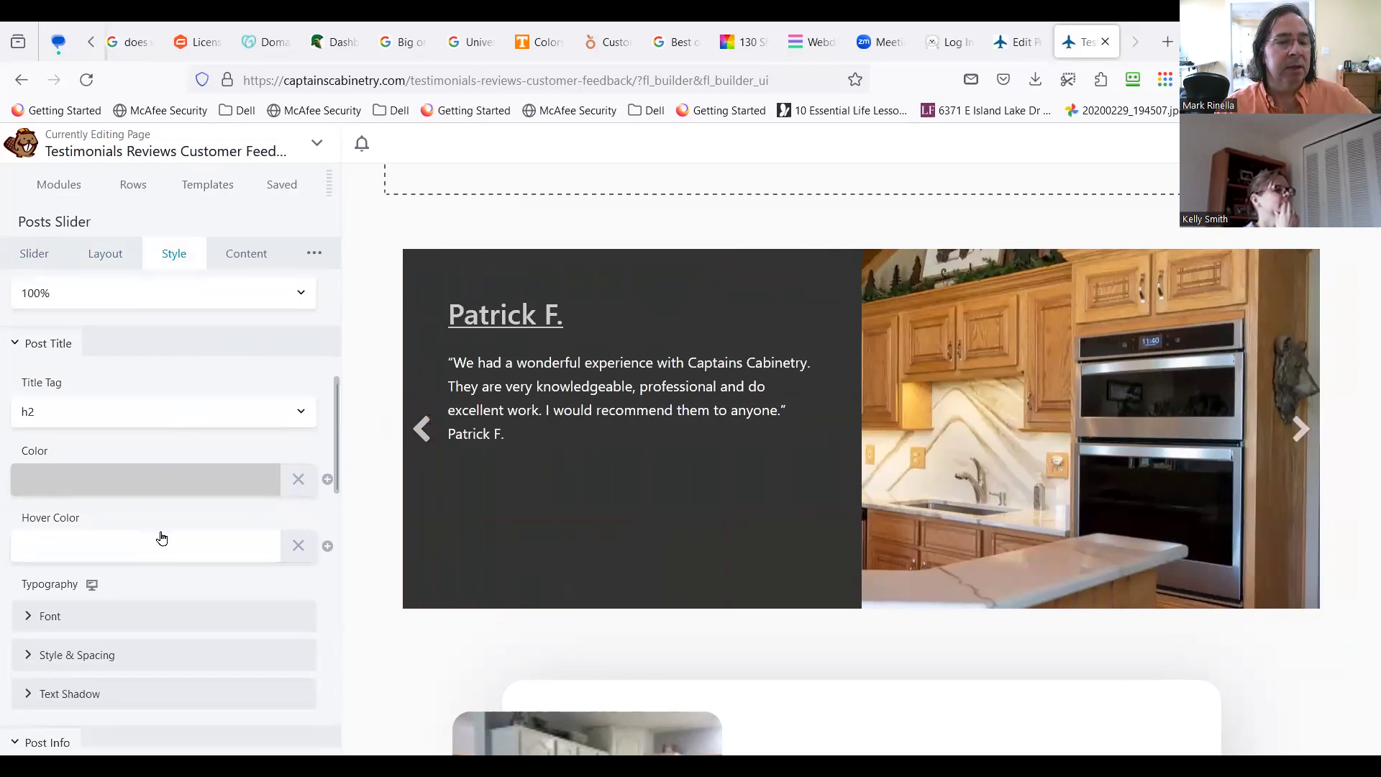
{"action": "scroll", "coordinate": [161, 538], "scroll_direction": "down", "scroll_amount": 3}
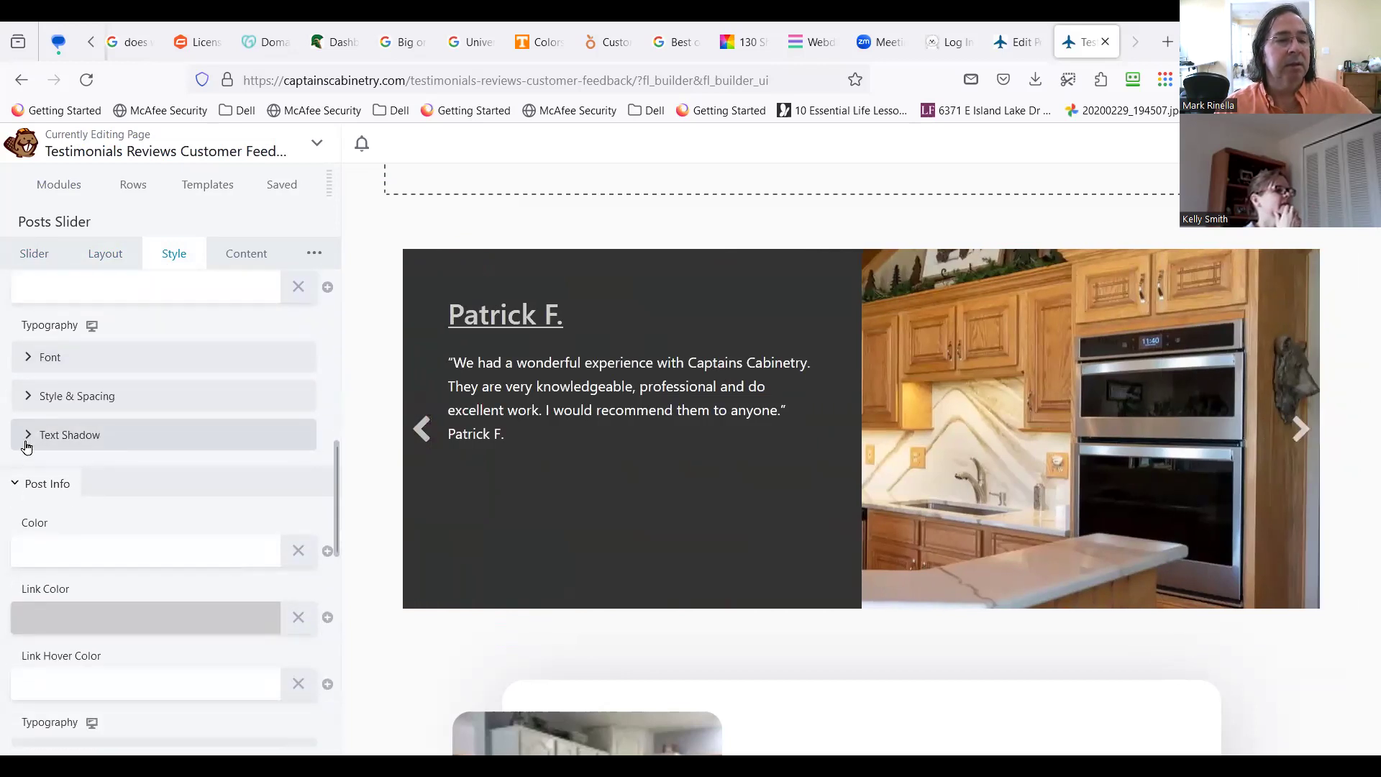
Step: Review the Posts Slider's style, content, advanced and layout settings, including nav arrows, query source, spacing, featured image and post info
{"action": "scroll", "coordinate": [93, 525], "scroll_direction": "down", "scroll_amount": 4}
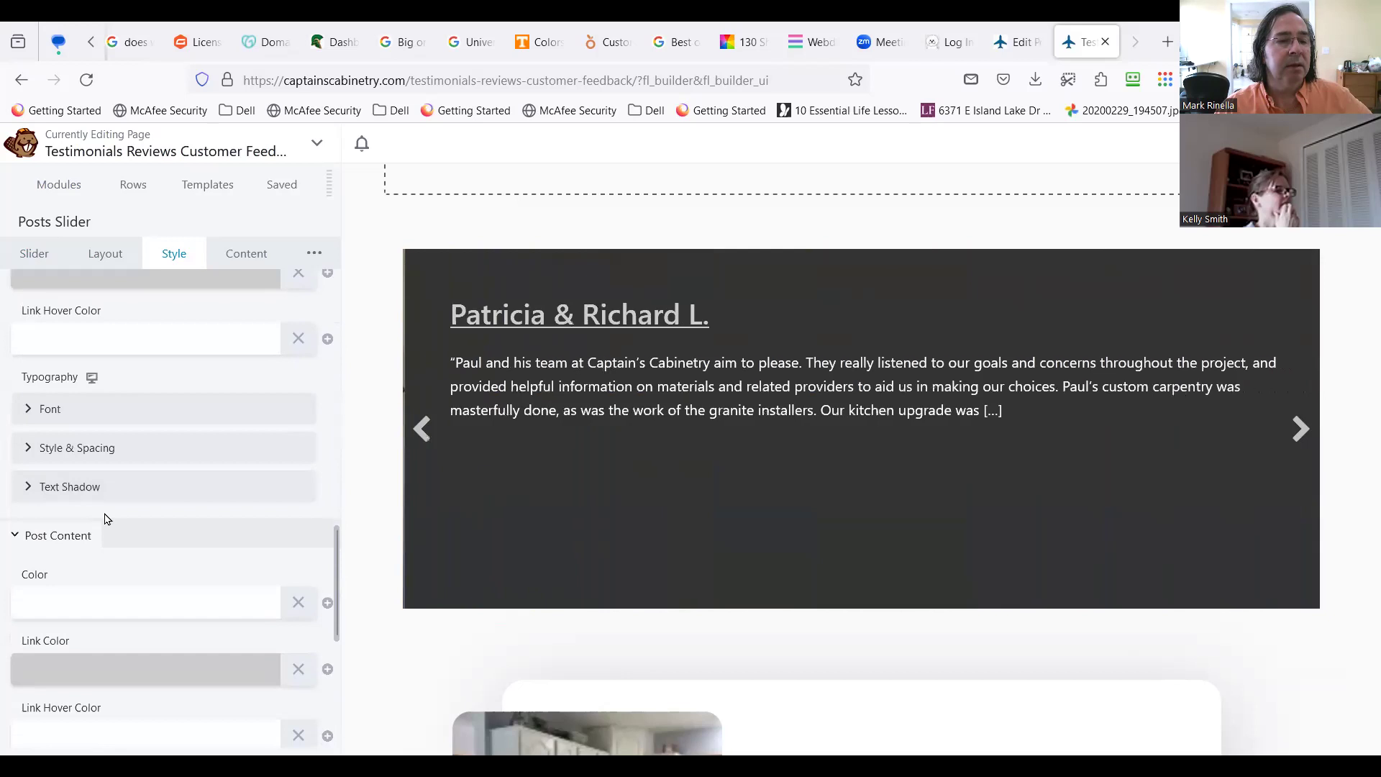
{"action": "scroll", "coordinate": [105, 518], "scroll_direction": "down", "scroll_amount": 2}
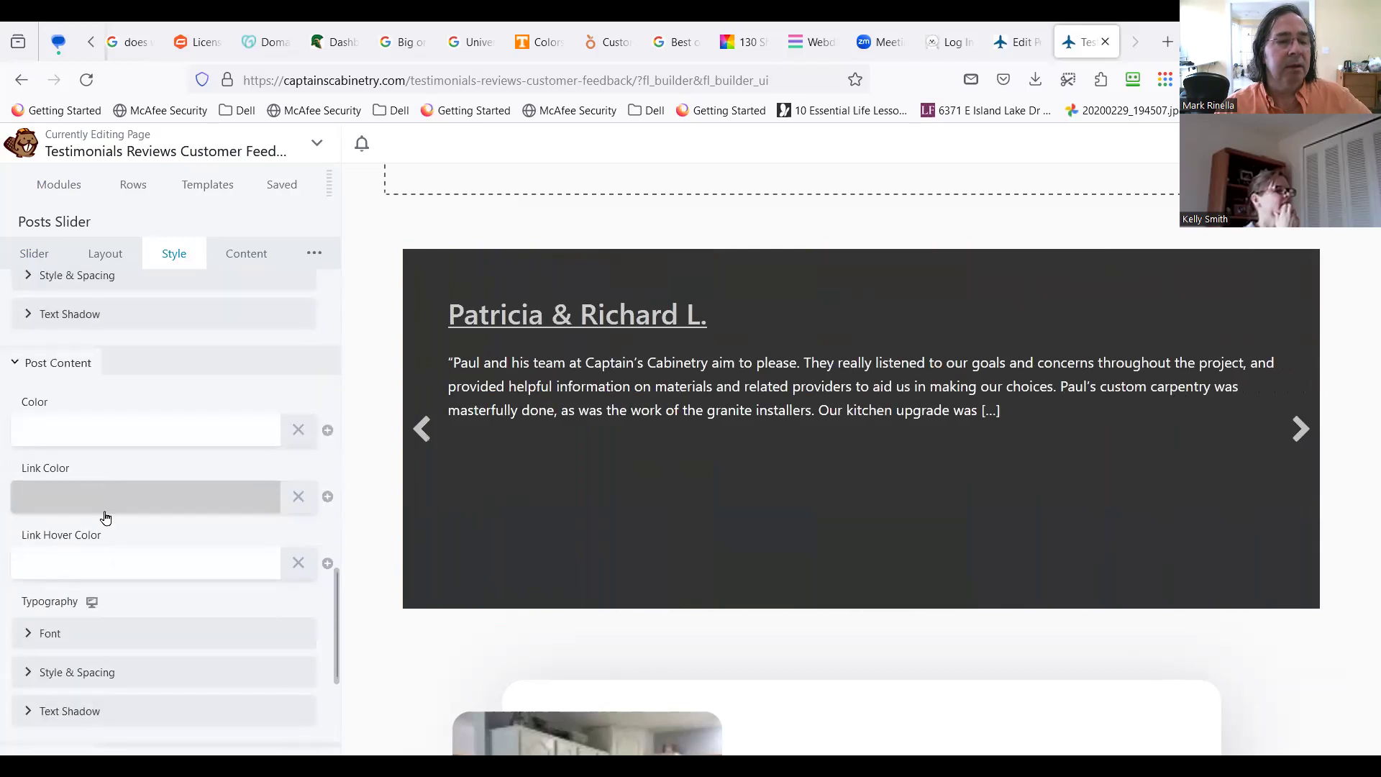
{"action": "scroll", "coordinate": [92, 513], "scroll_direction": "down", "scroll_amount": 3}
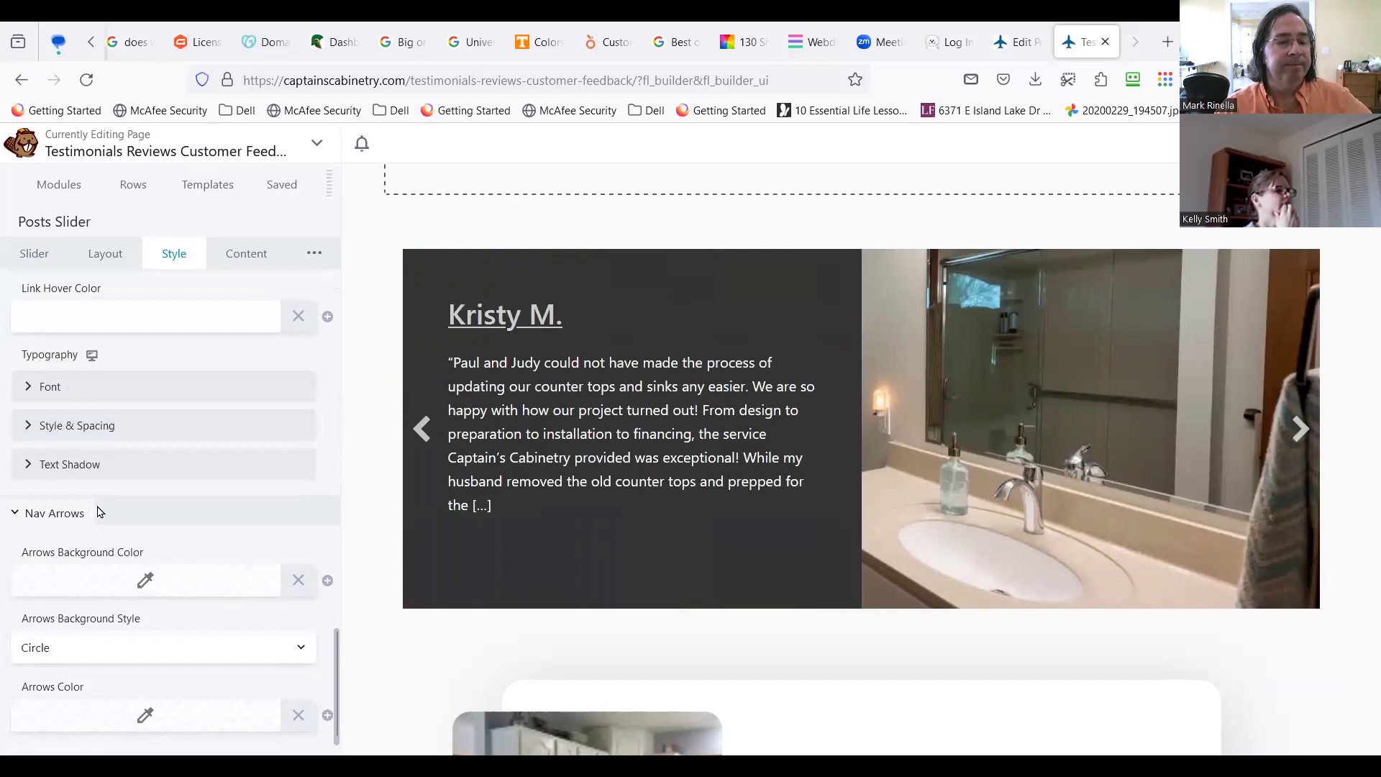
{"action": "scroll", "coordinate": [201, 503], "scroll_direction": "up", "scroll_amount": 5}
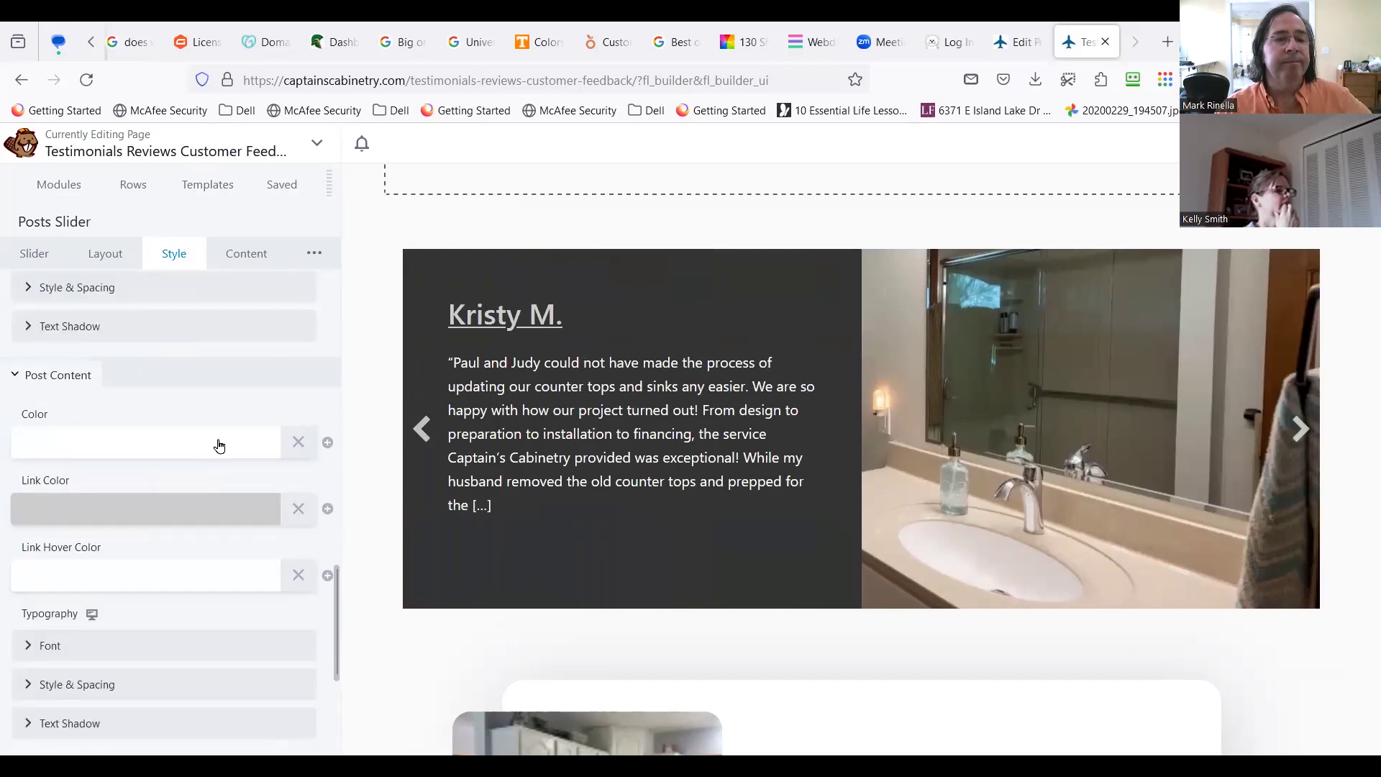
{"action": "left_click", "coordinate": [228, 255]}
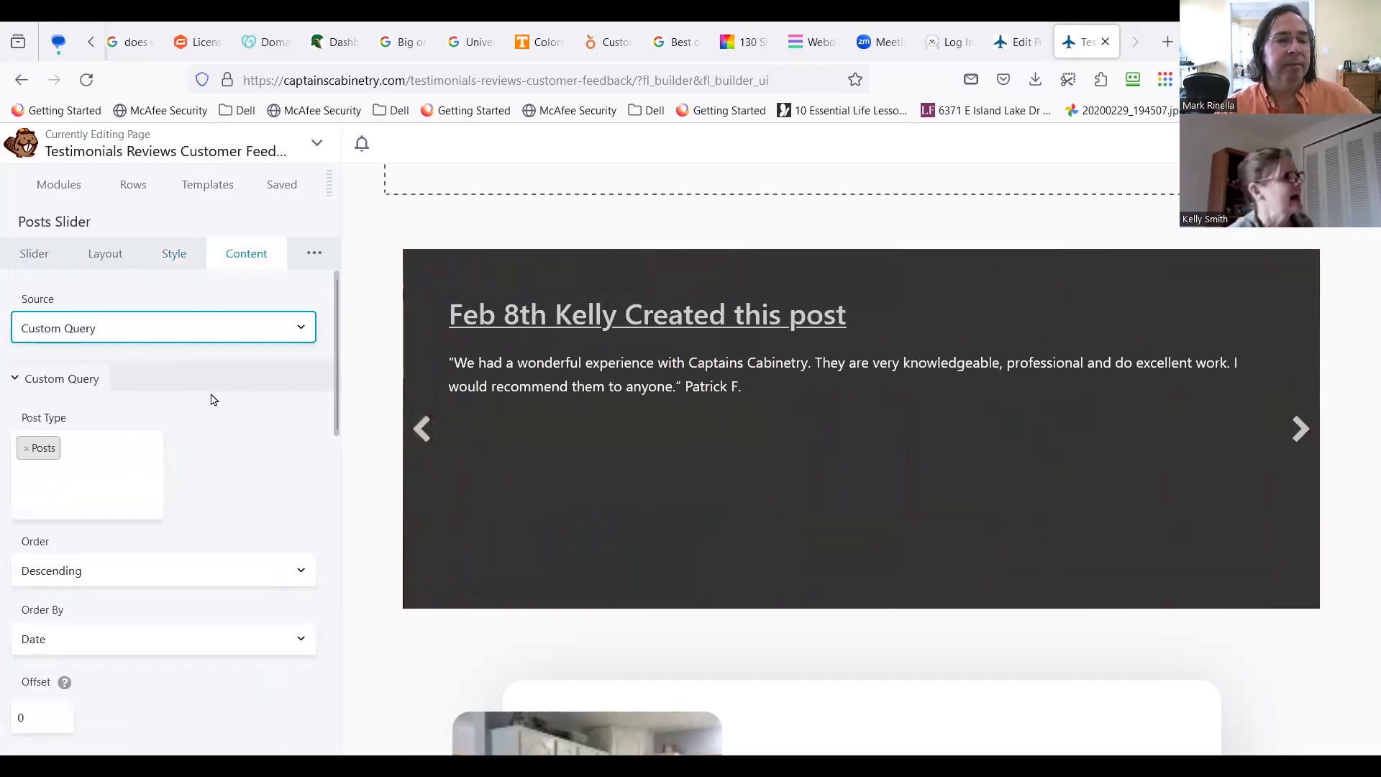
{"action": "left_click", "coordinate": [313, 254]}
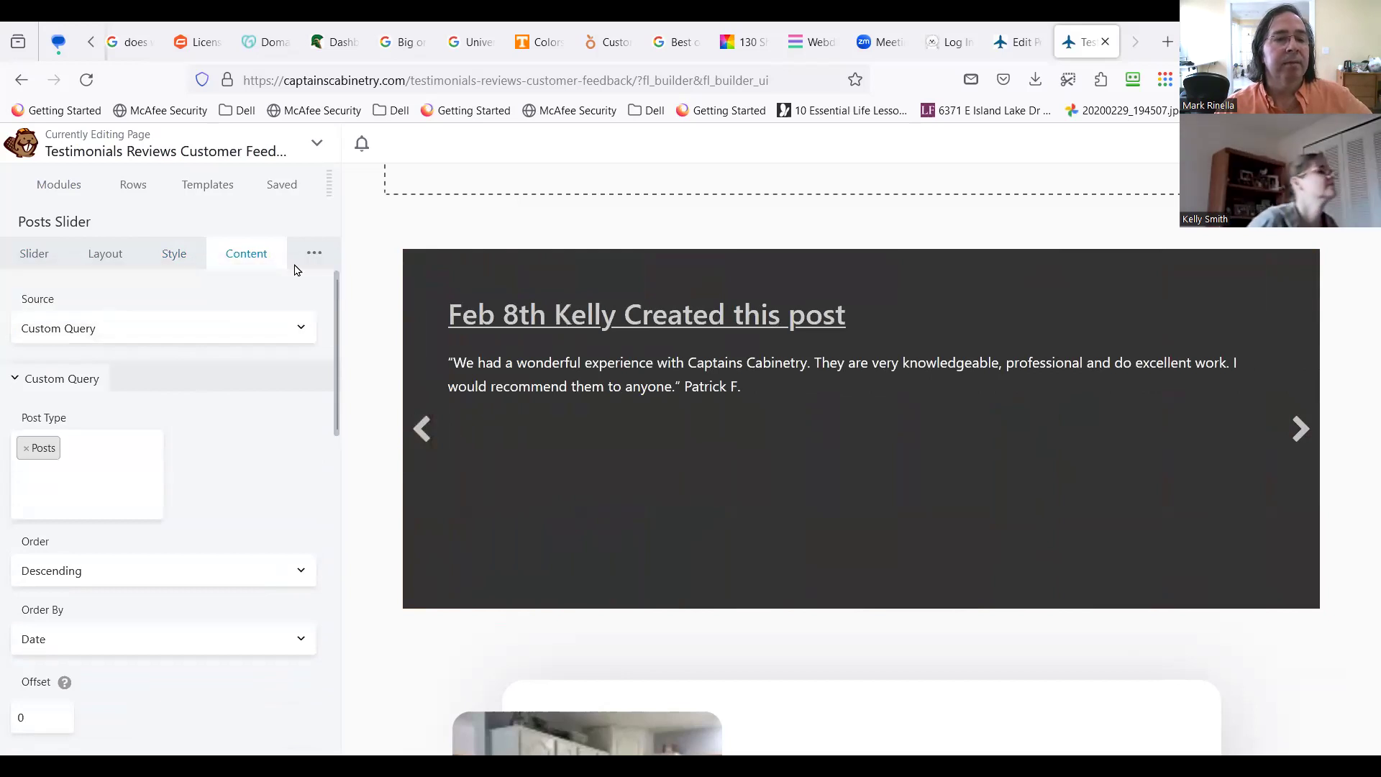
{"action": "left_click", "coordinate": [314, 253]}
{"action": "left_click", "coordinate": [173, 301]}
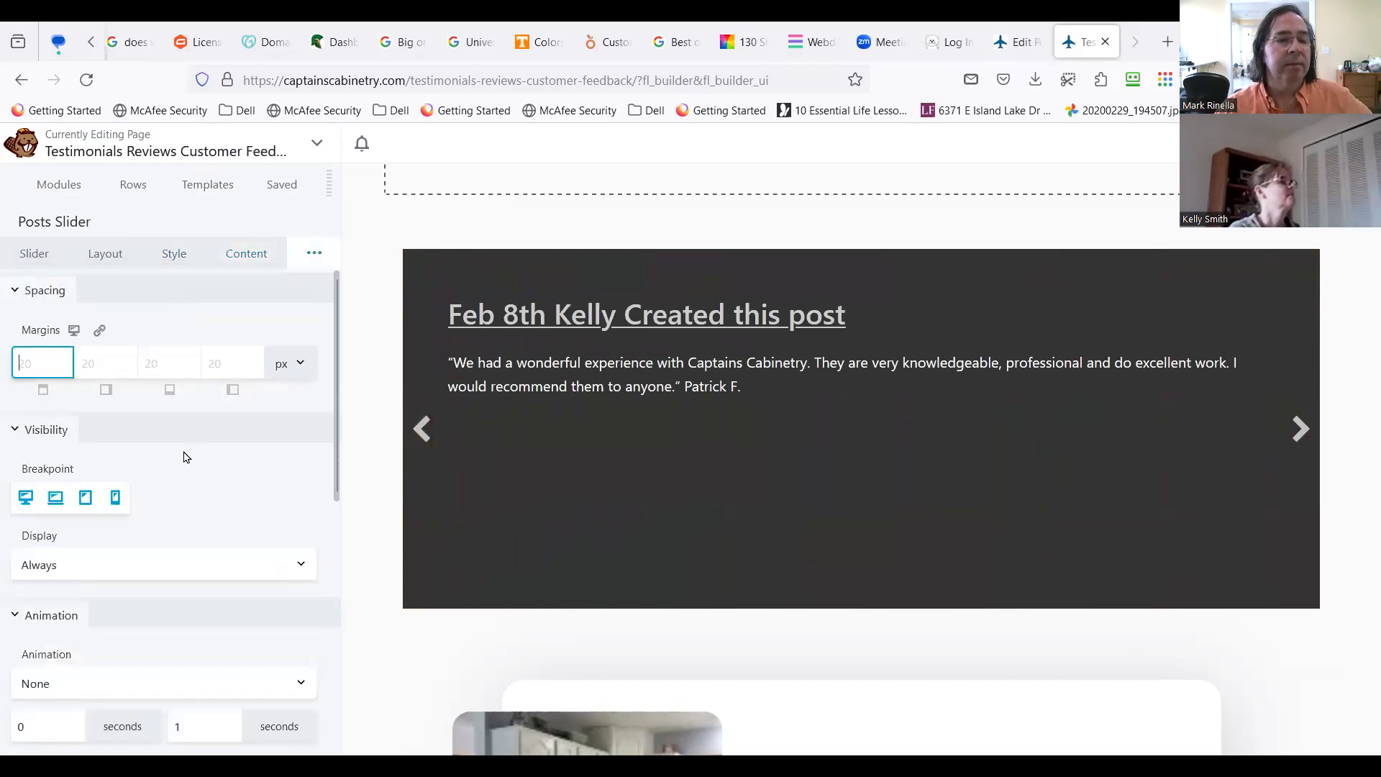
{"action": "scroll", "coordinate": [212, 500], "scroll_direction": "down", "scroll_amount": 3}
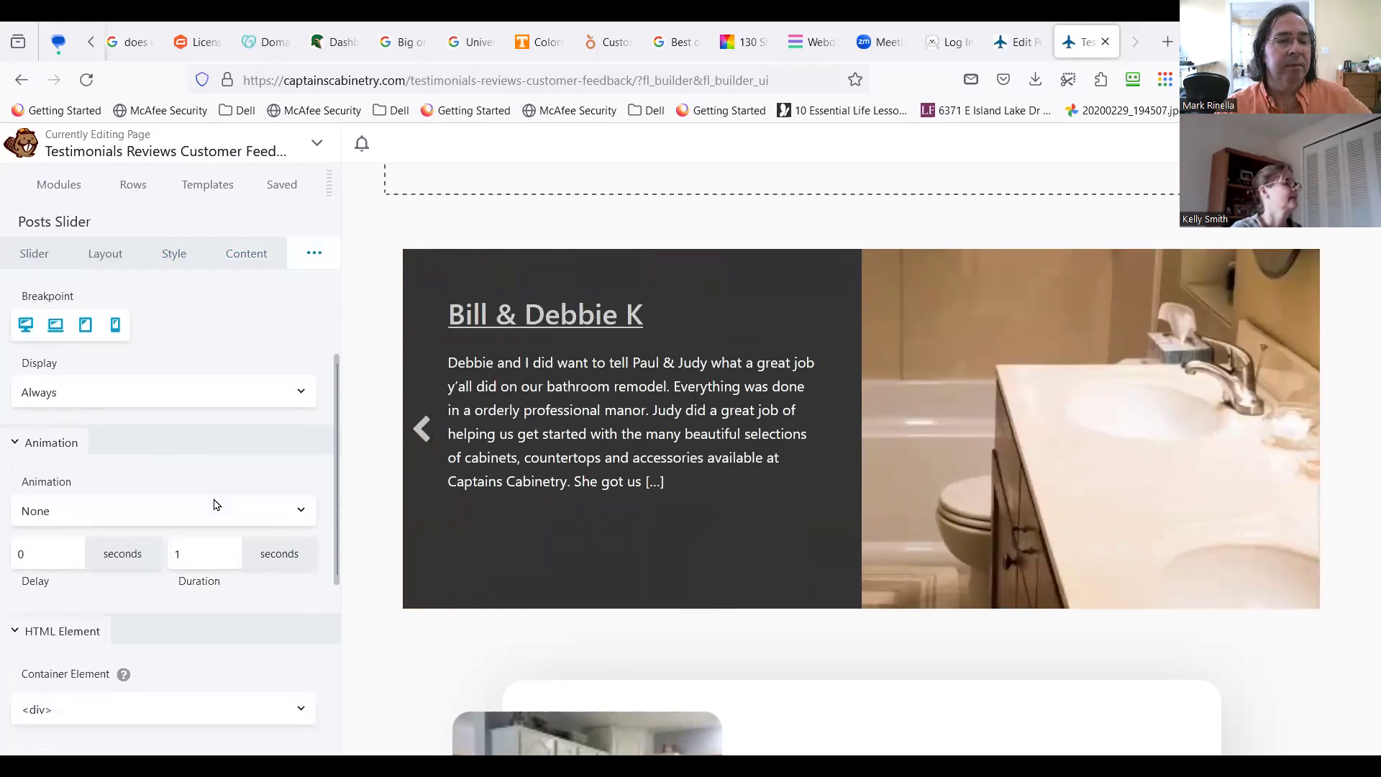
{"action": "scroll", "coordinate": [214, 504], "scroll_direction": "down", "scroll_amount": 5}
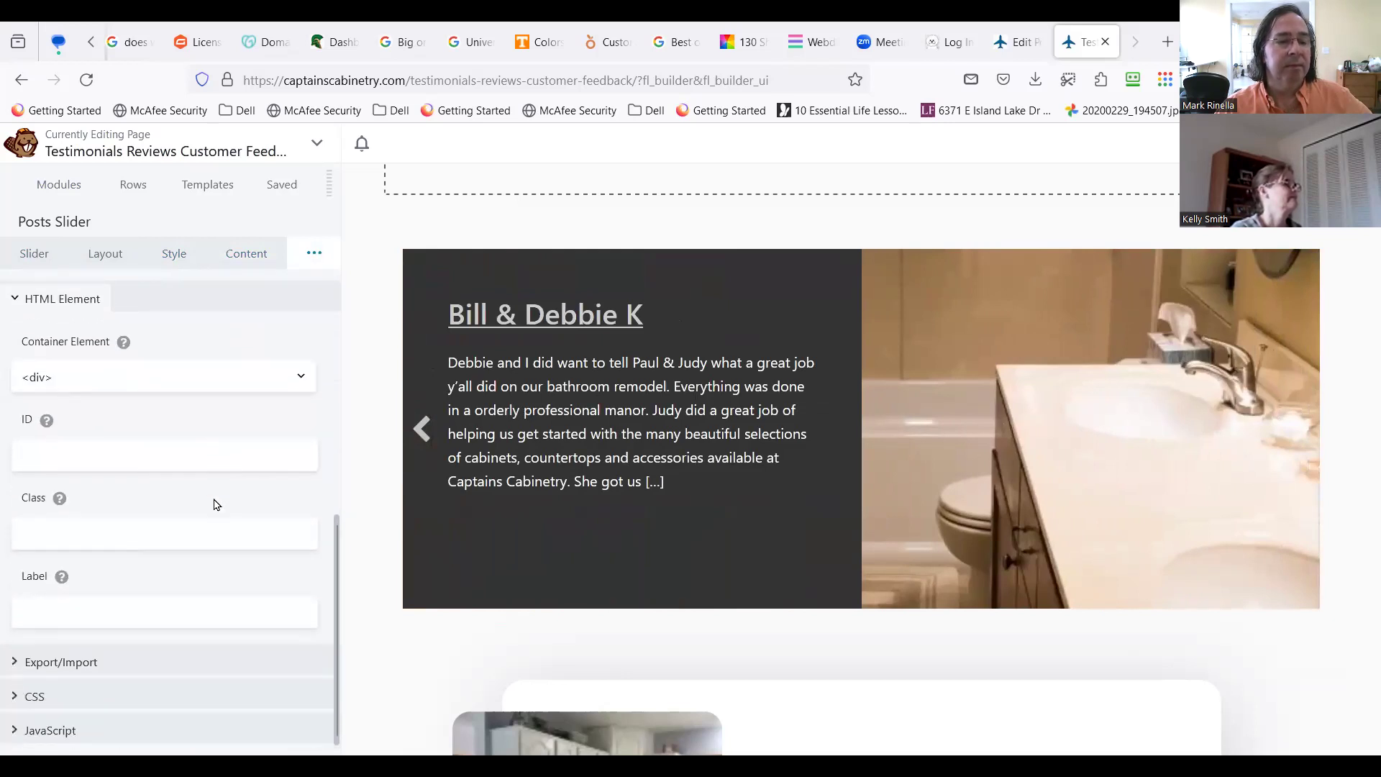
{"action": "scroll", "coordinate": [213, 496], "scroll_direction": "up", "scroll_amount": 5}
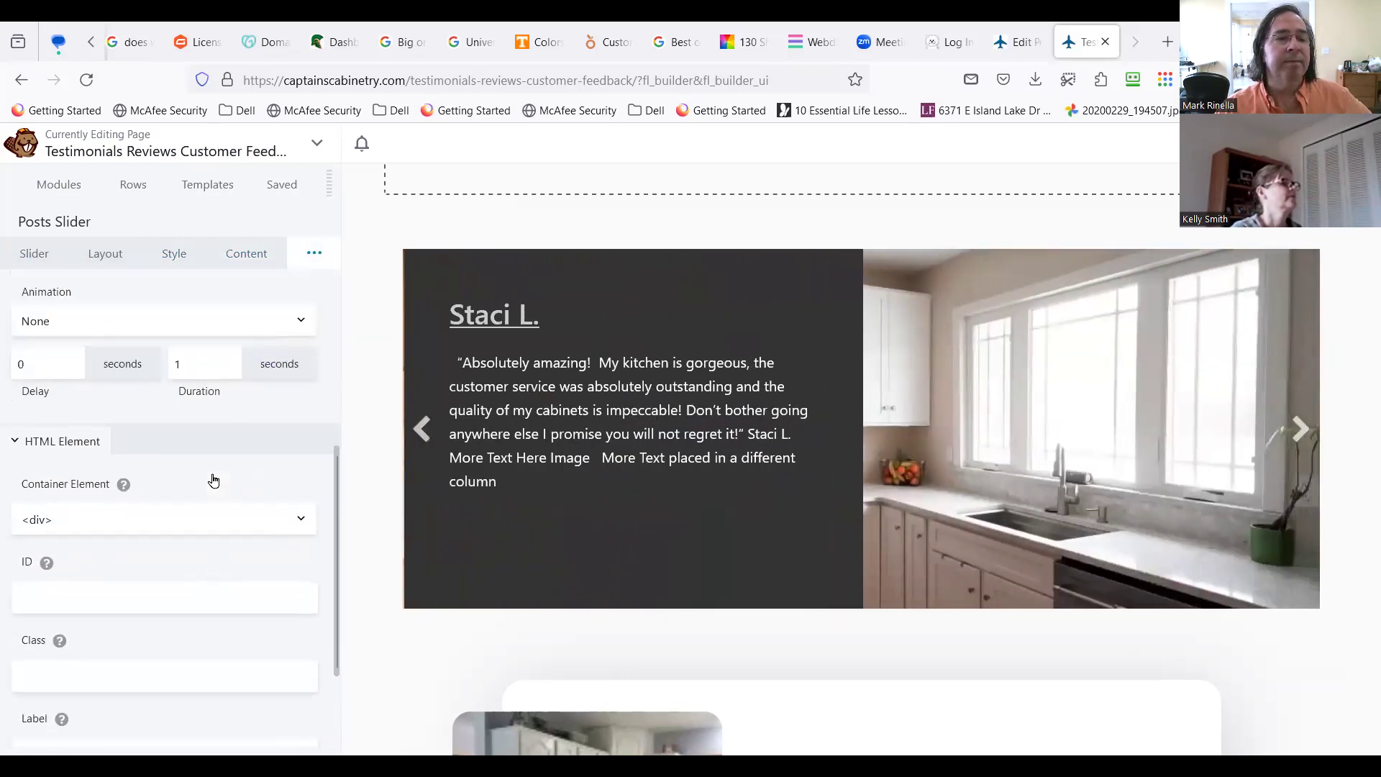
{"action": "left_click", "coordinate": [107, 254]}
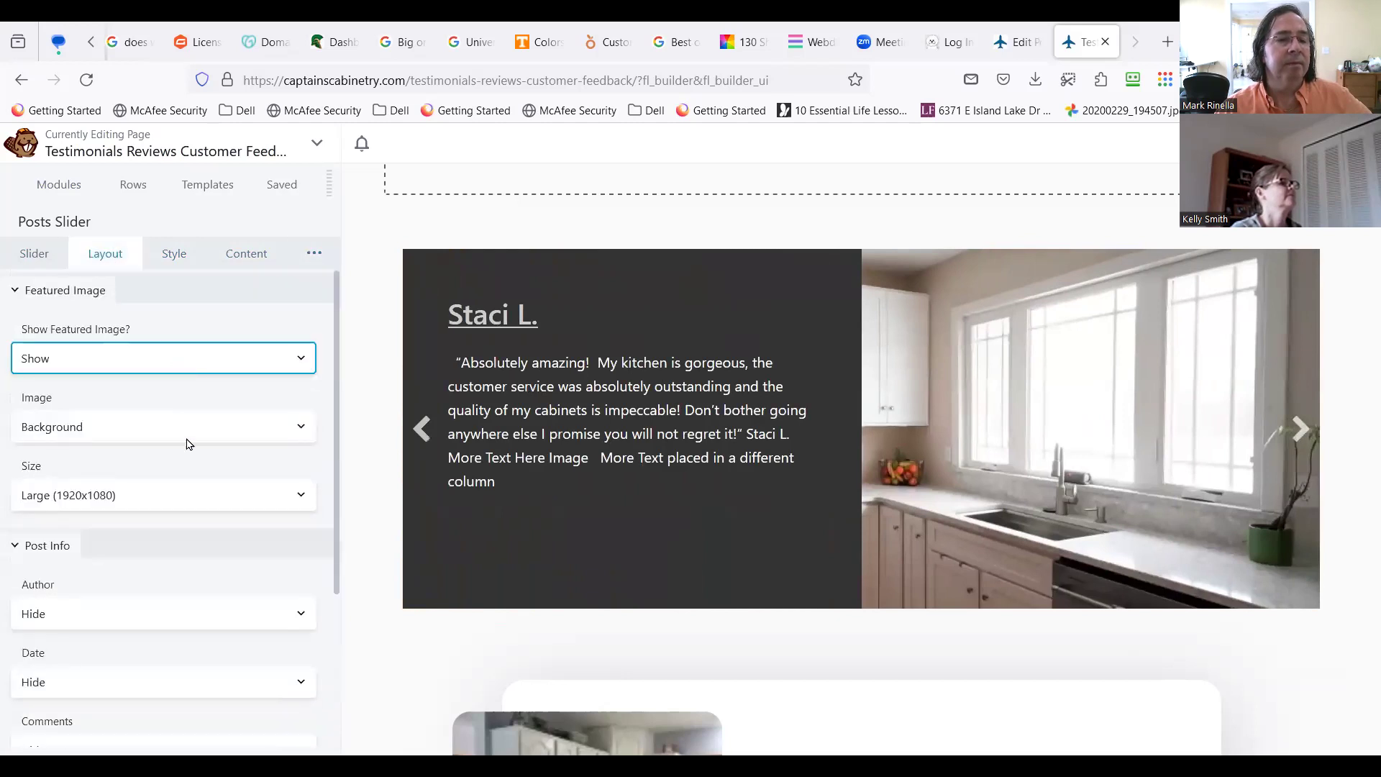
{"action": "left_click", "coordinate": [297, 427]}
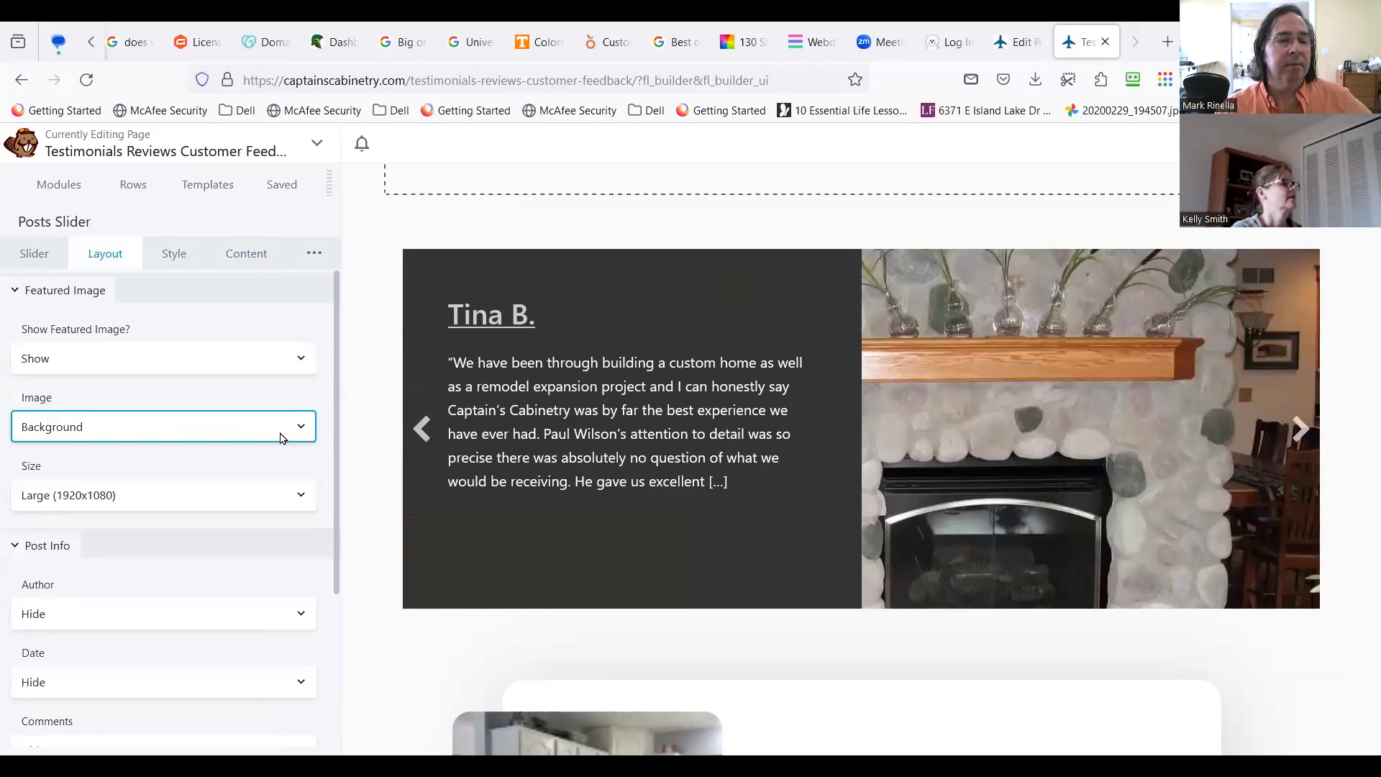
{"action": "scroll", "coordinate": [243, 474], "scroll_direction": "down", "scroll_amount": 3}
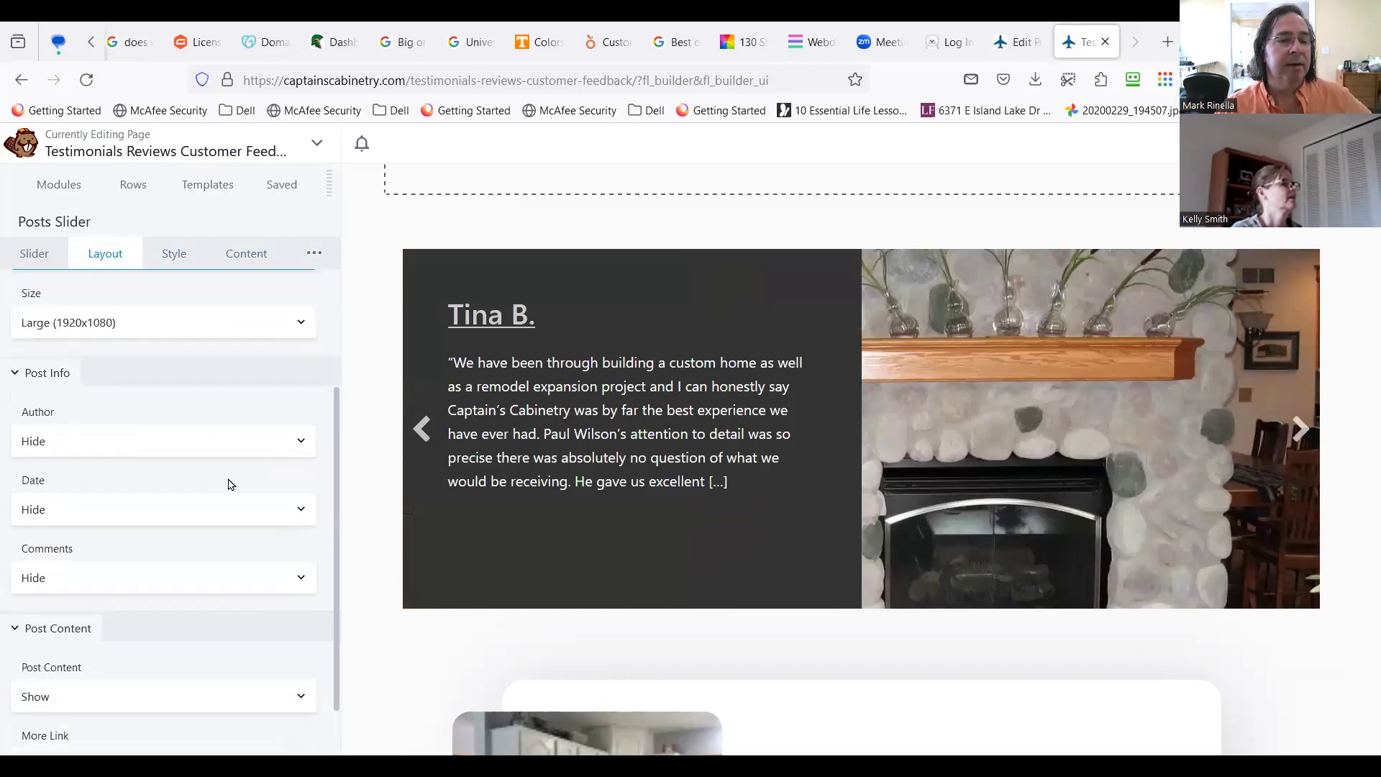
{"action": "scroll", "coordinate": [230, 484], "scroll_direction": "down", "scroll_amount": 1}
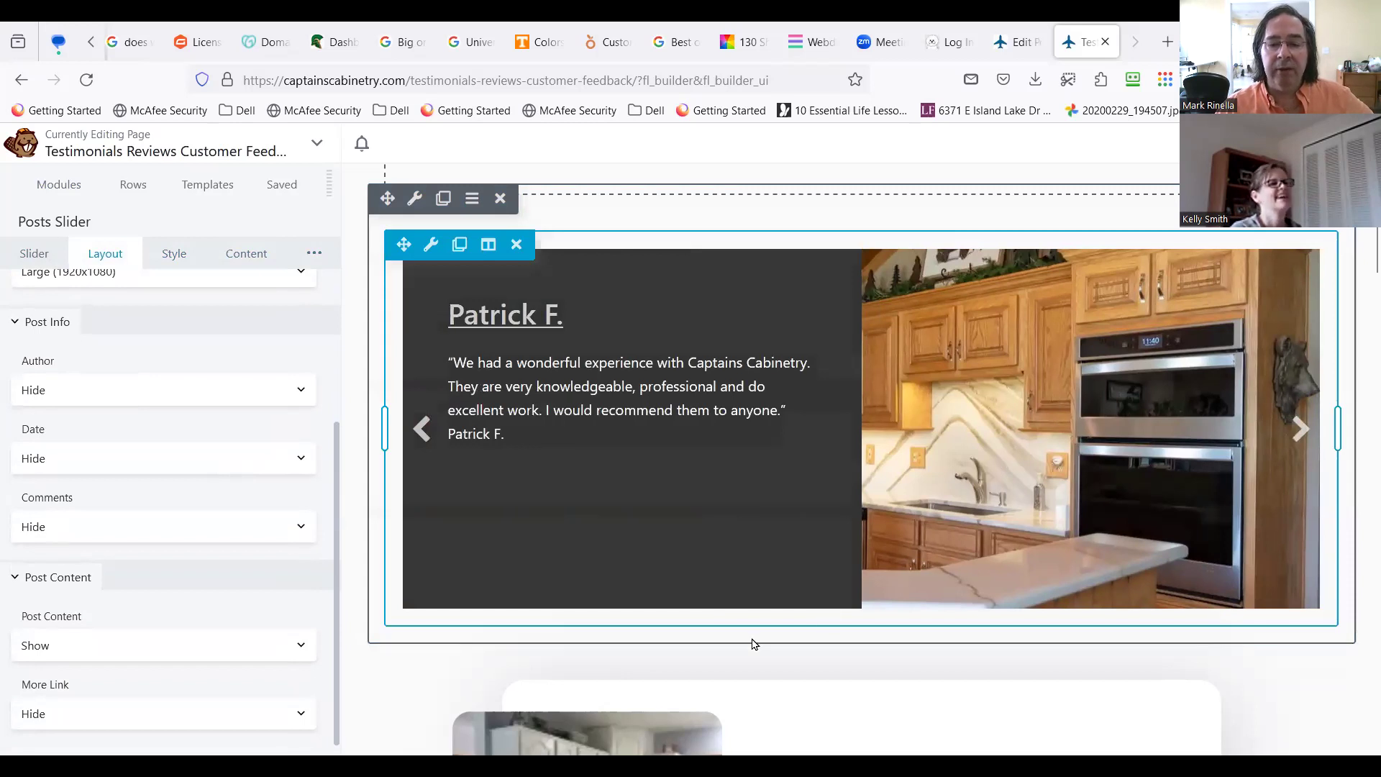
Step: Open the settings of the card slider module located below the posts slider
{"action": "scroll", "coordinate": [753, 643], "scroll_direction": "down", "scroll_amount": 3}
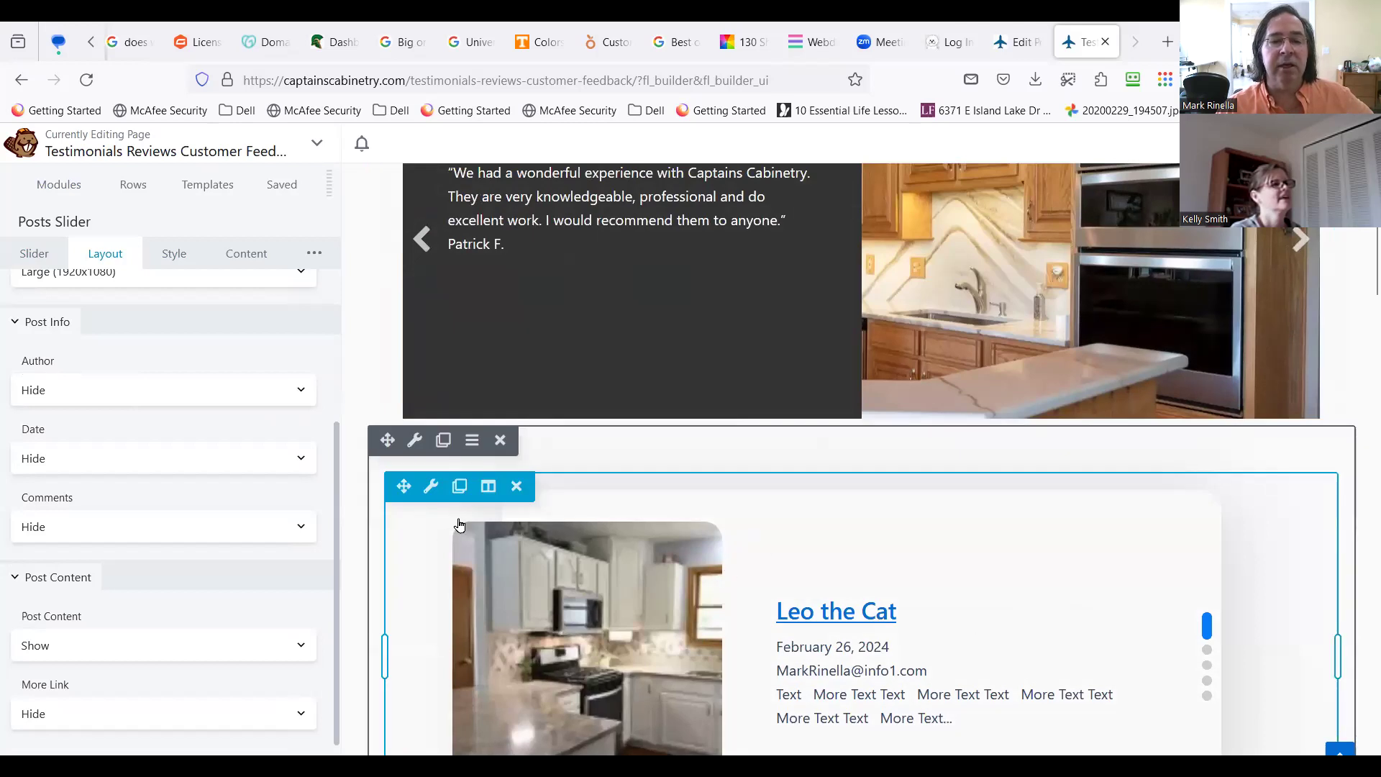
{"action": "left_click", "coordinate": [411, 440]}
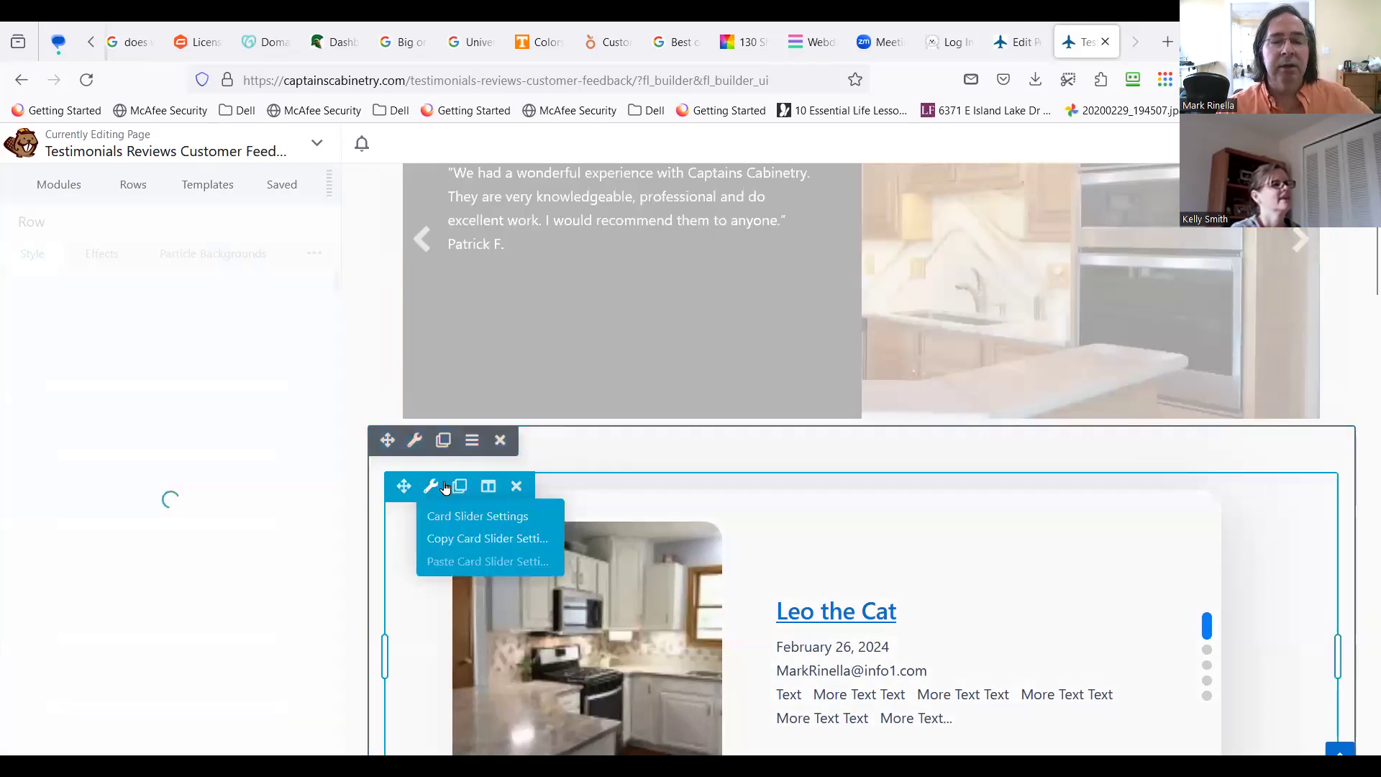
{"action": "mouse_move", "coordinate": [426, 496]}
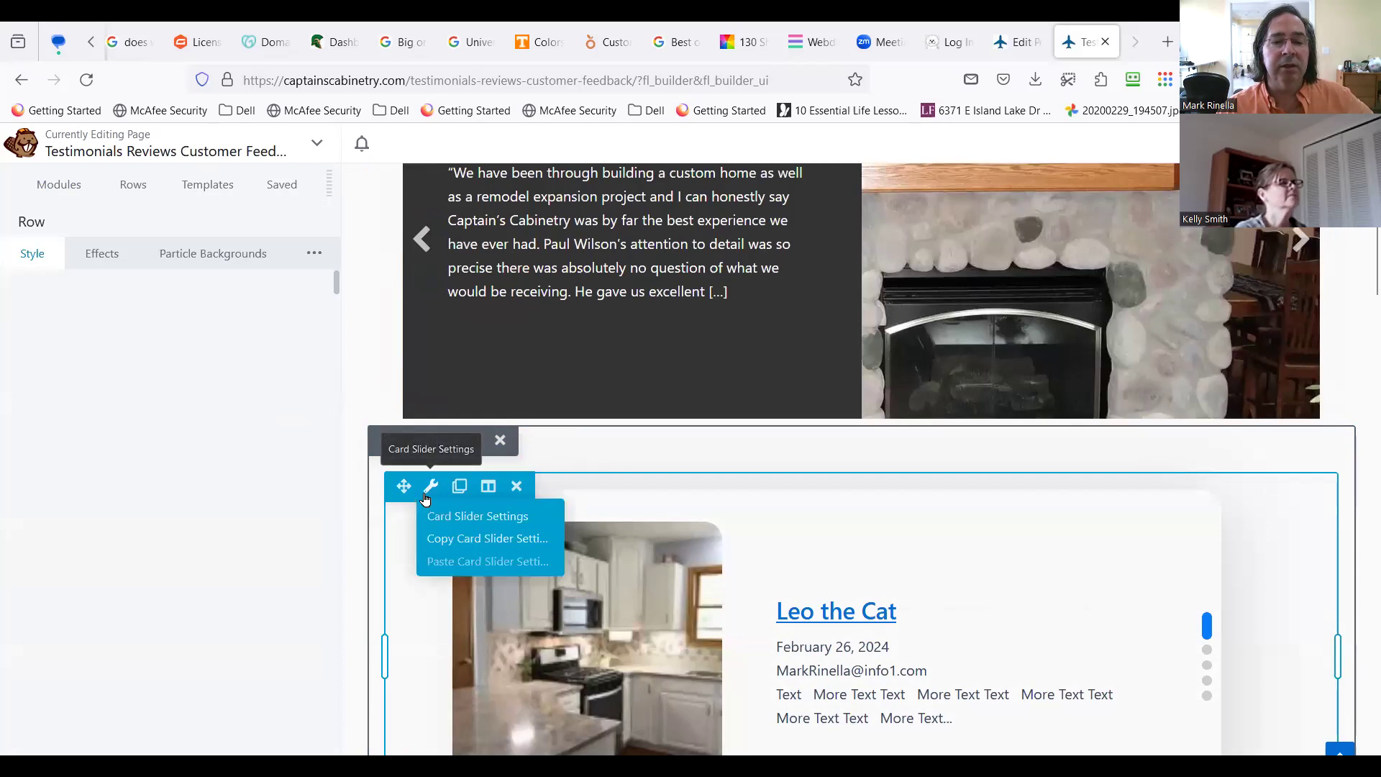
{"action": "left_click", "coordinate": [457, 517]}
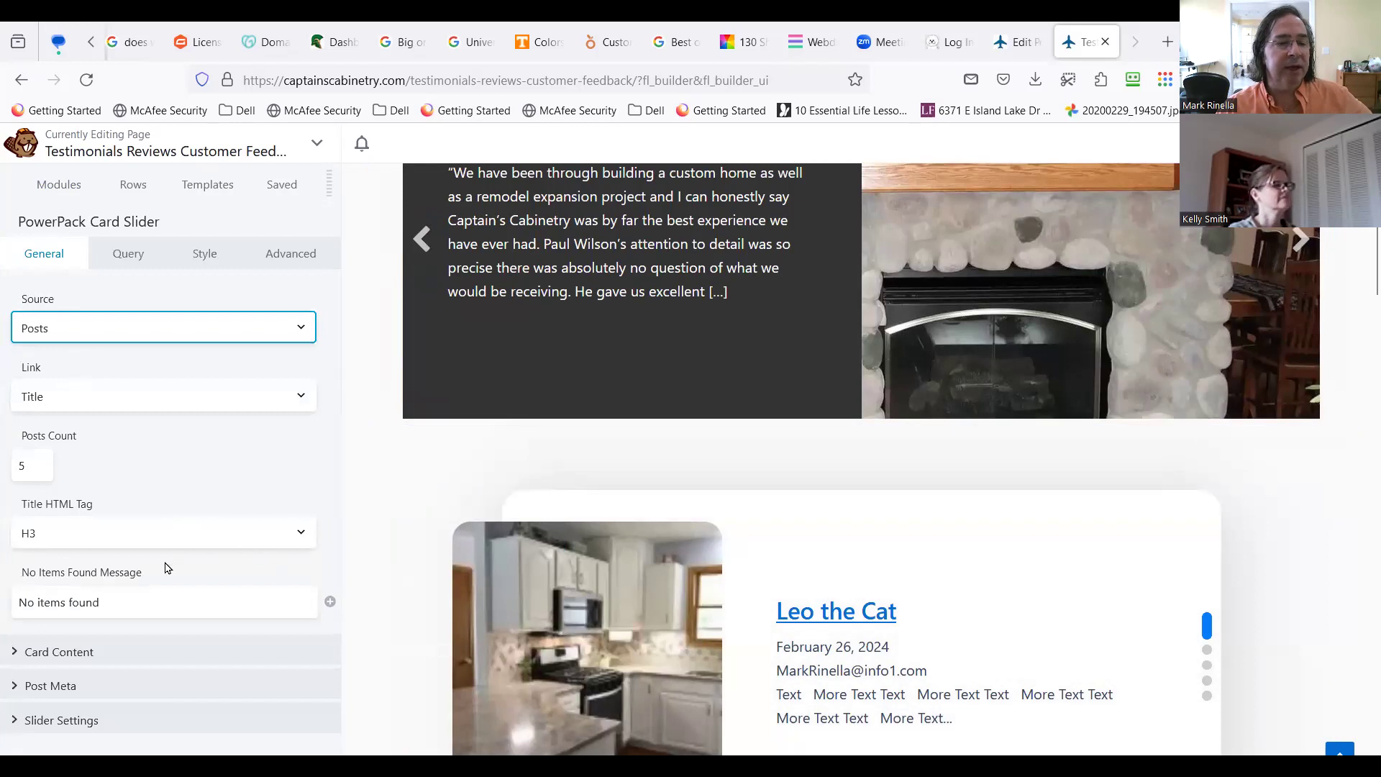
Step: Set the card slider's image size to Medium Large (768x768) in its card content options
{"action": "left_click", "coordinate": [12, 652]}
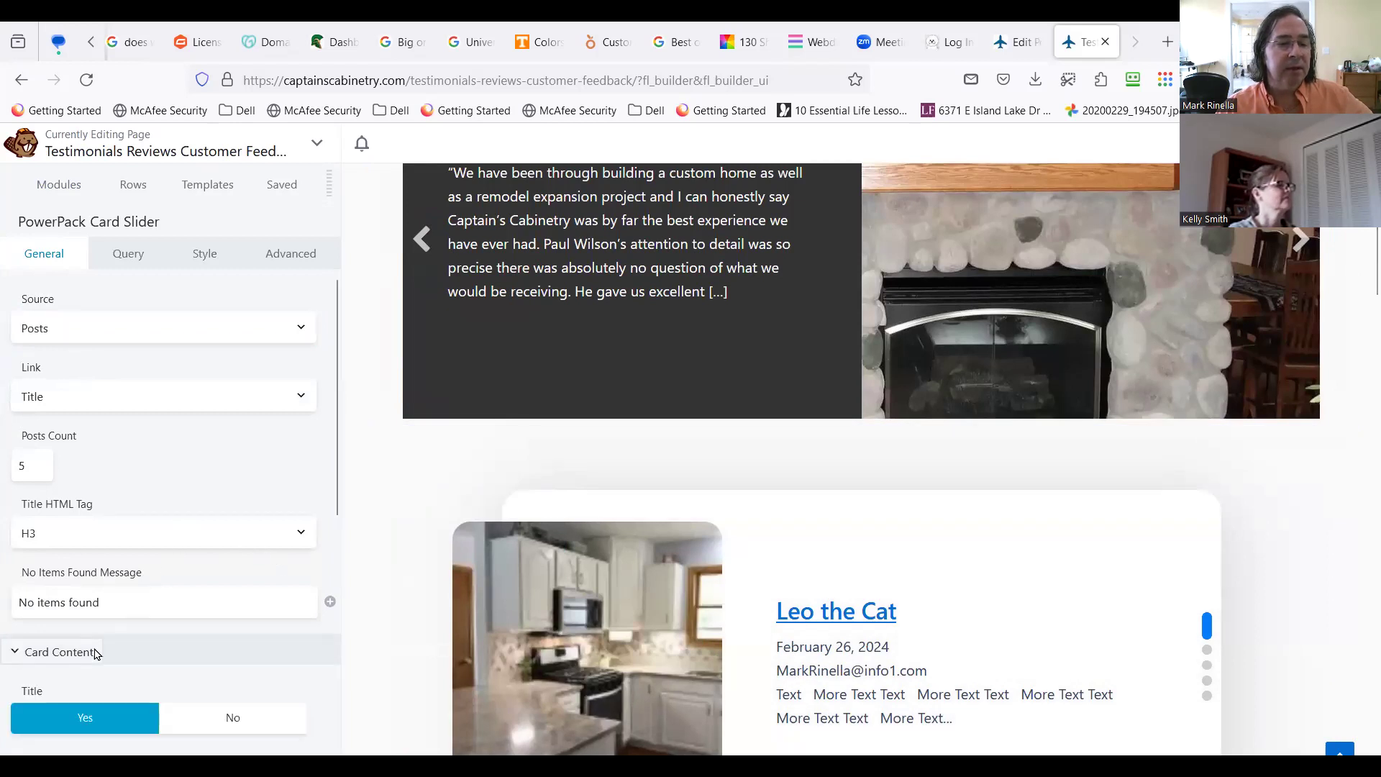
{"action": "scroll", "coordinate": [155, 639], "scroll_direction": "down", "scroll_amount": 2}
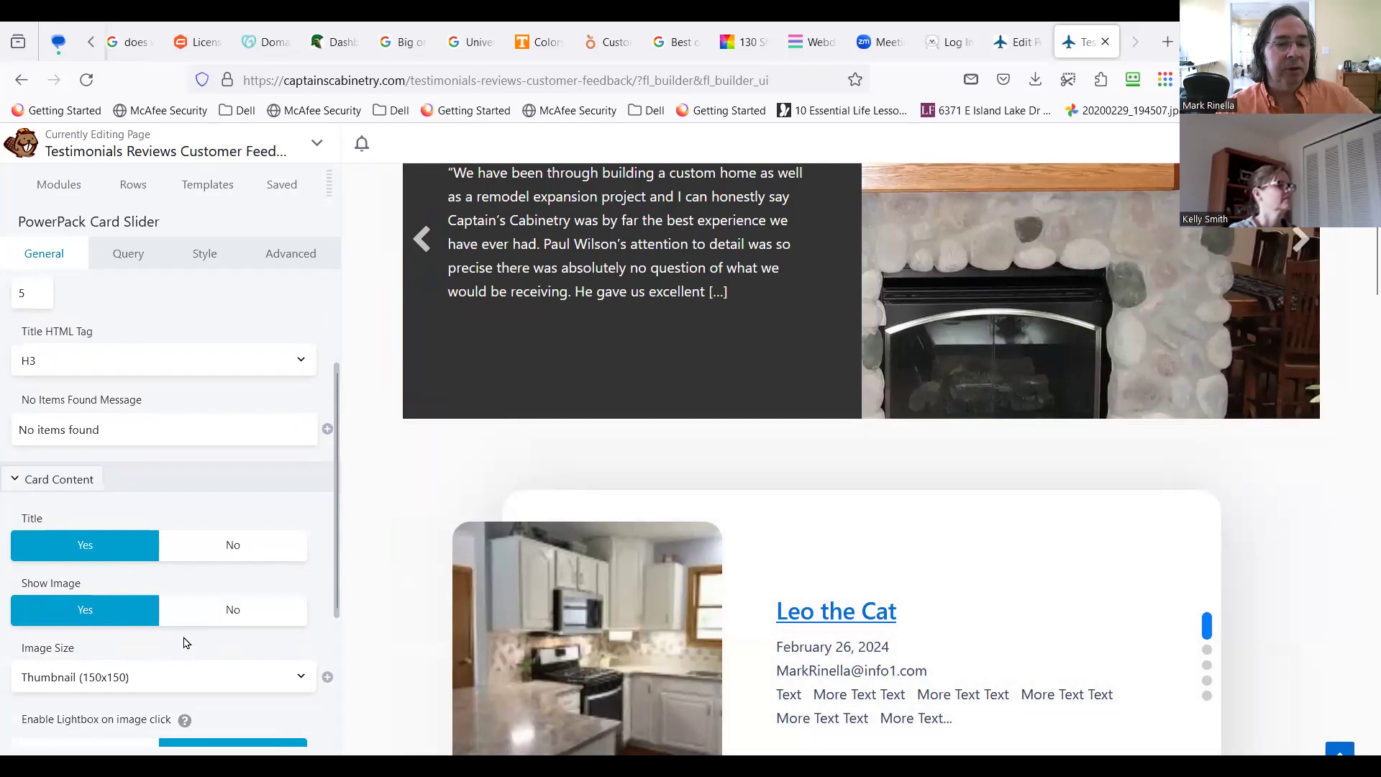
{"action": "scroll", "coordinate": [184, 644], "scroll_direction": "down", "scroll_amount": 2}
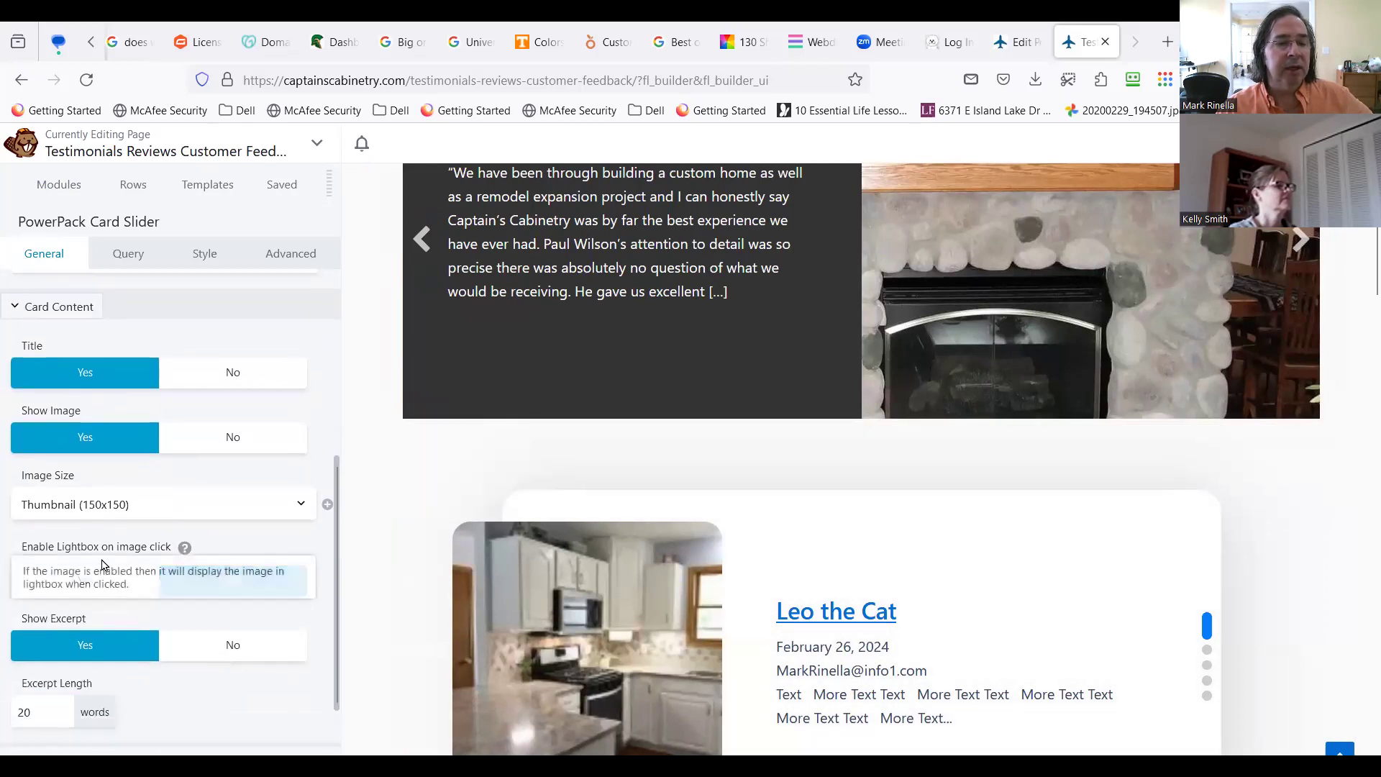
{"action": "left_click", "coordinate": [127, 510]}
{"action": "key", "text": "Escape"}
{"action": "key", "text": "Down"}
{"action": "key", "text": "Down"}
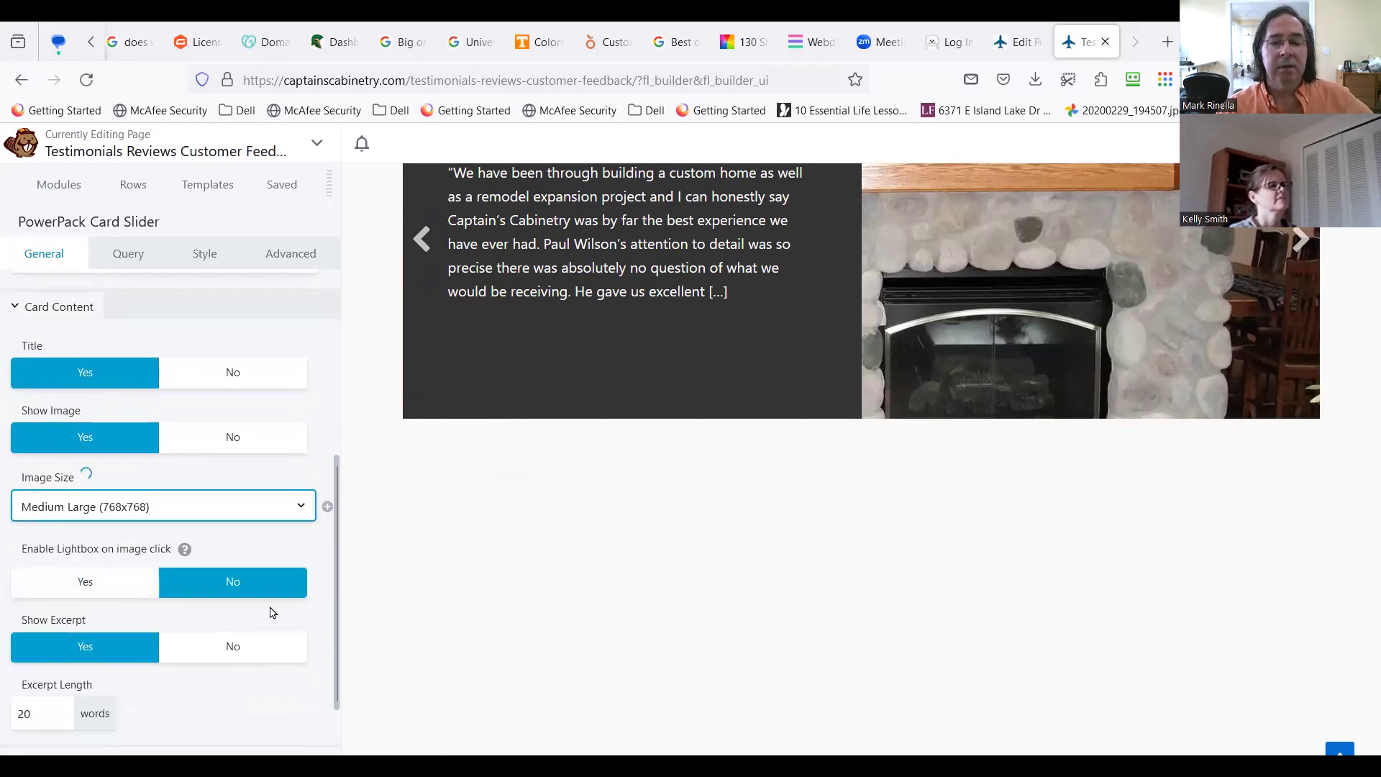
Step: Hide the author and the date in the card slider's post meta
{"action": "scroll", "coordinate": [220, 568], "scroll_direction": "down", "scroll_amount": 1}
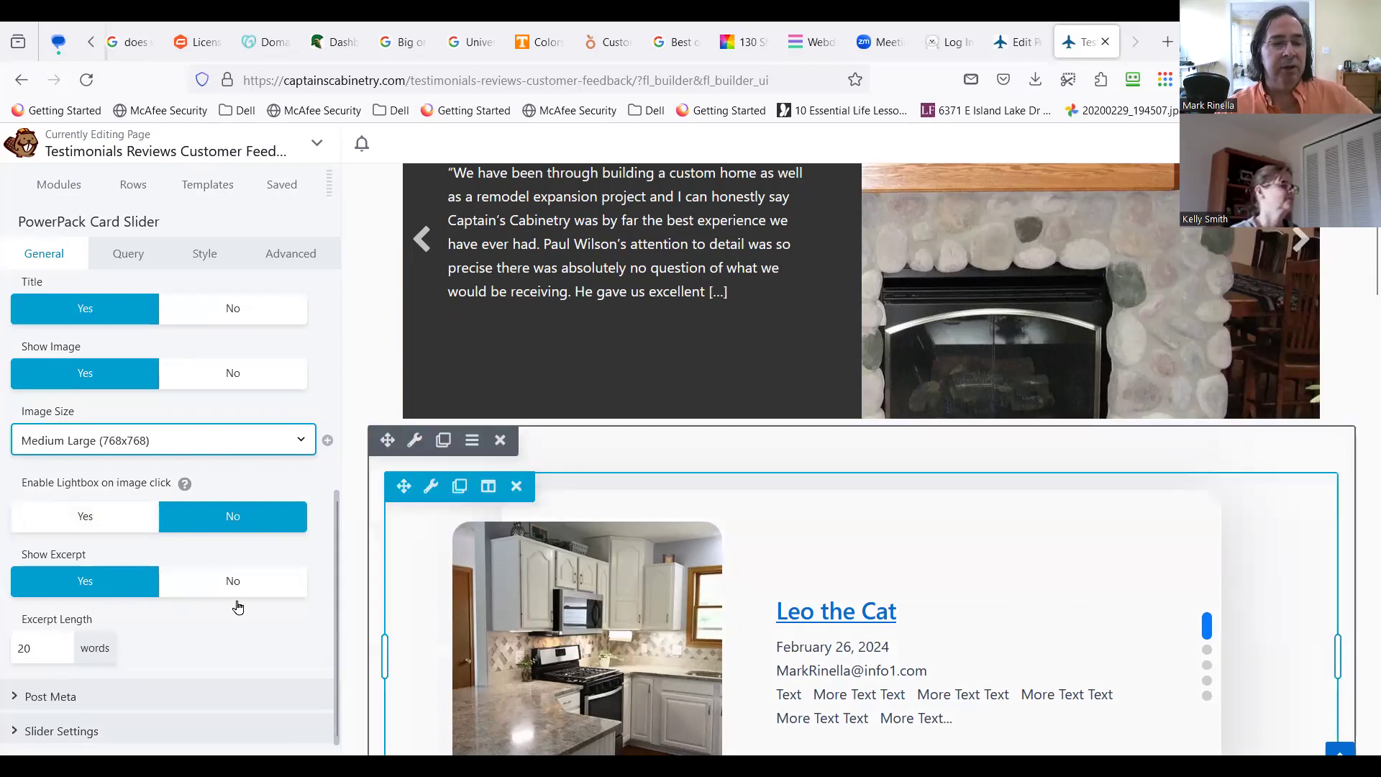
{"action": "left_click", "coordinate": [14, 696]}
{"action": "scroll", "coordinate": [108, 691], "scroll_direction": "down", "scroll_amount": 2}
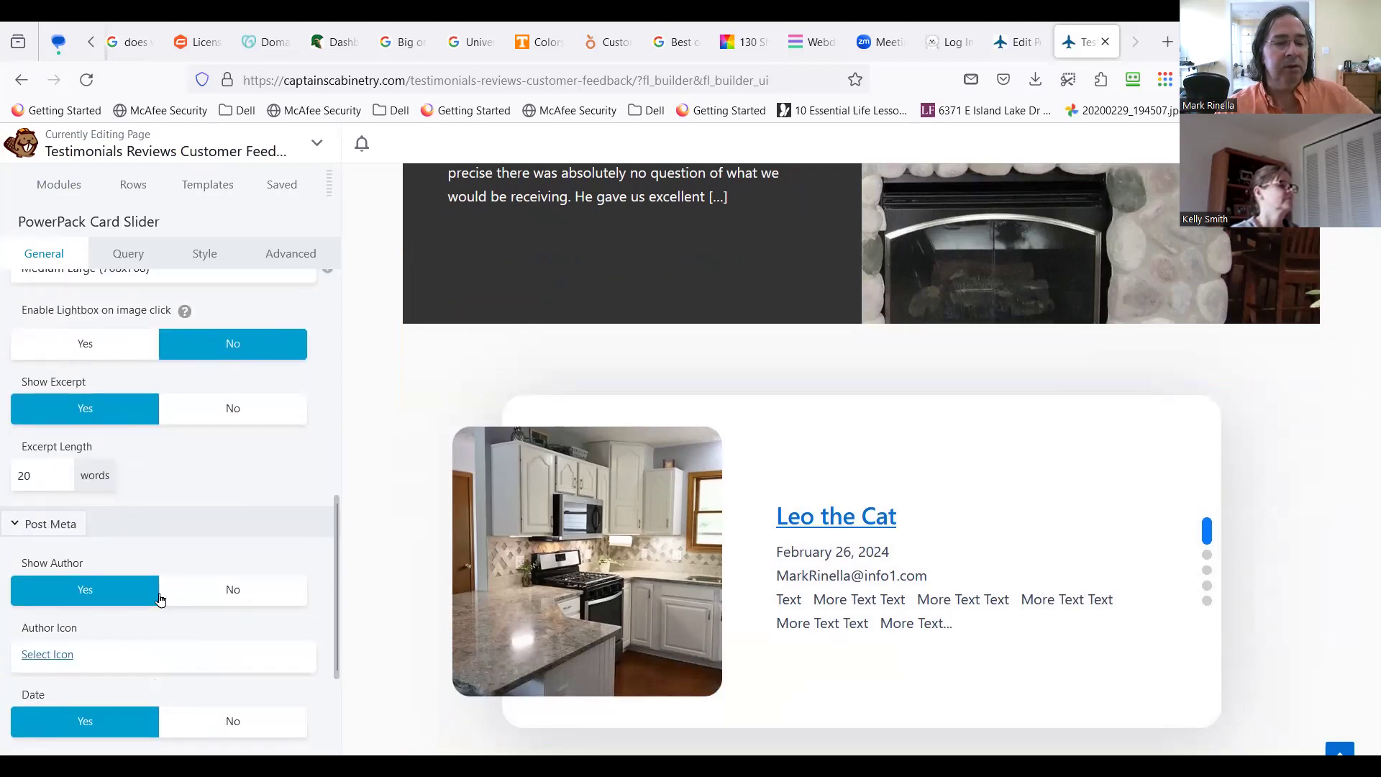
{"action": "left_click", "coordinate": [250, 598]}
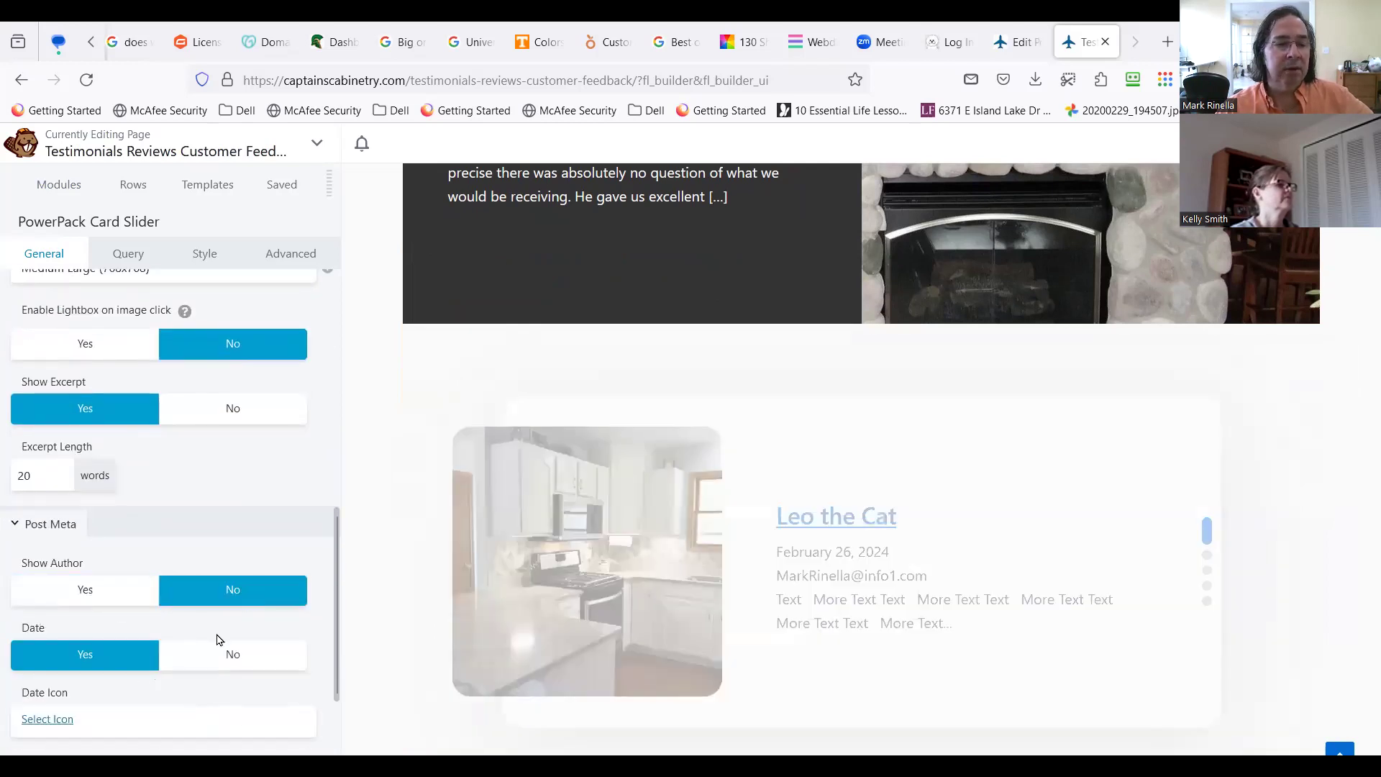
{"action": "left_click", "coordinate": [231, 659]}
{"action": "scroll", "coordinate": [290, 668], "scroll_direction": "down", "scroll_amount": 1}
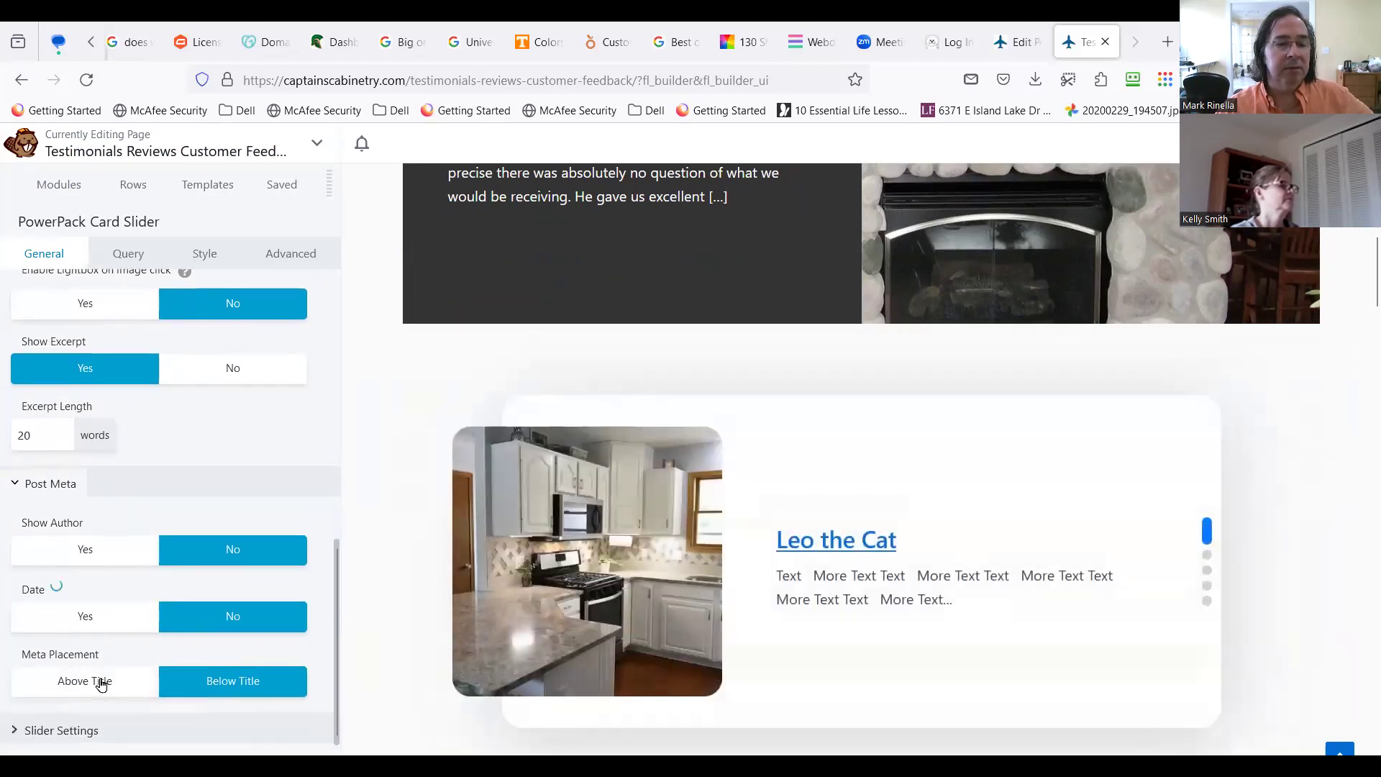
Step: Examine the card slider's transition, direction, autoplay and pagination settings, and read through the written testimonials further down the page
{"action": "scroll", "coordinate": [798, 672], "scroll_direction": "down", "scroll_amount": 3}
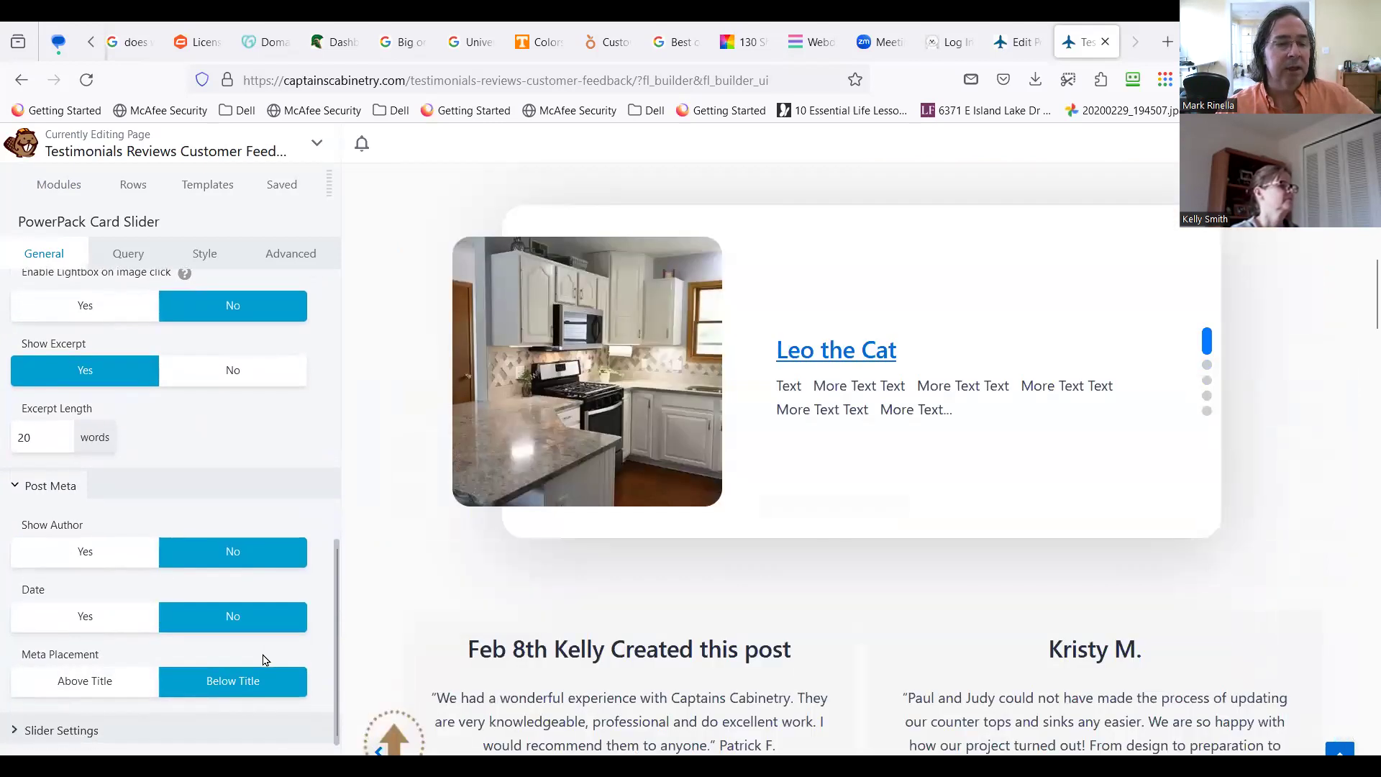
{"action": "left_click", "coordinate": [13, 730]}
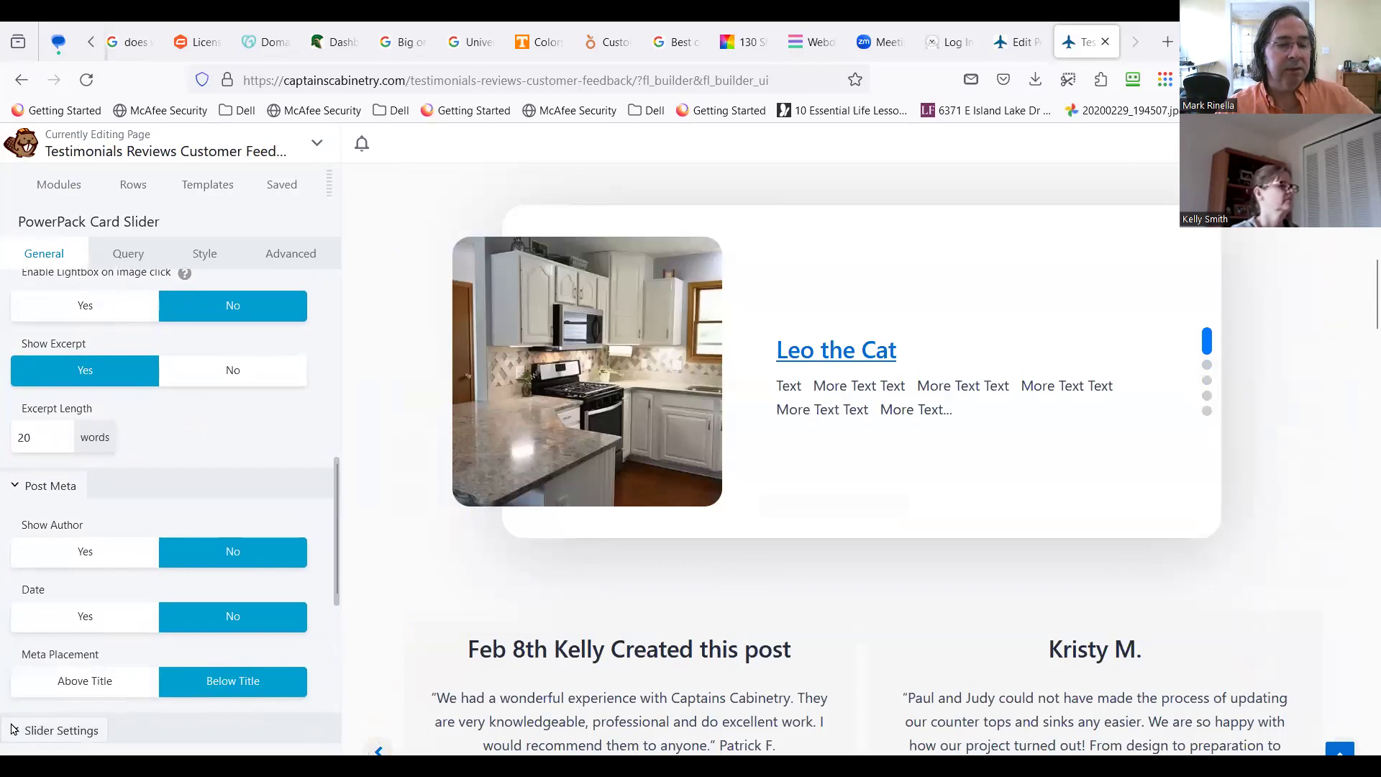
{"action": "scroll", "coordinate": [28, 719], "scroll_direction": "down", "scroll_amount": 5}
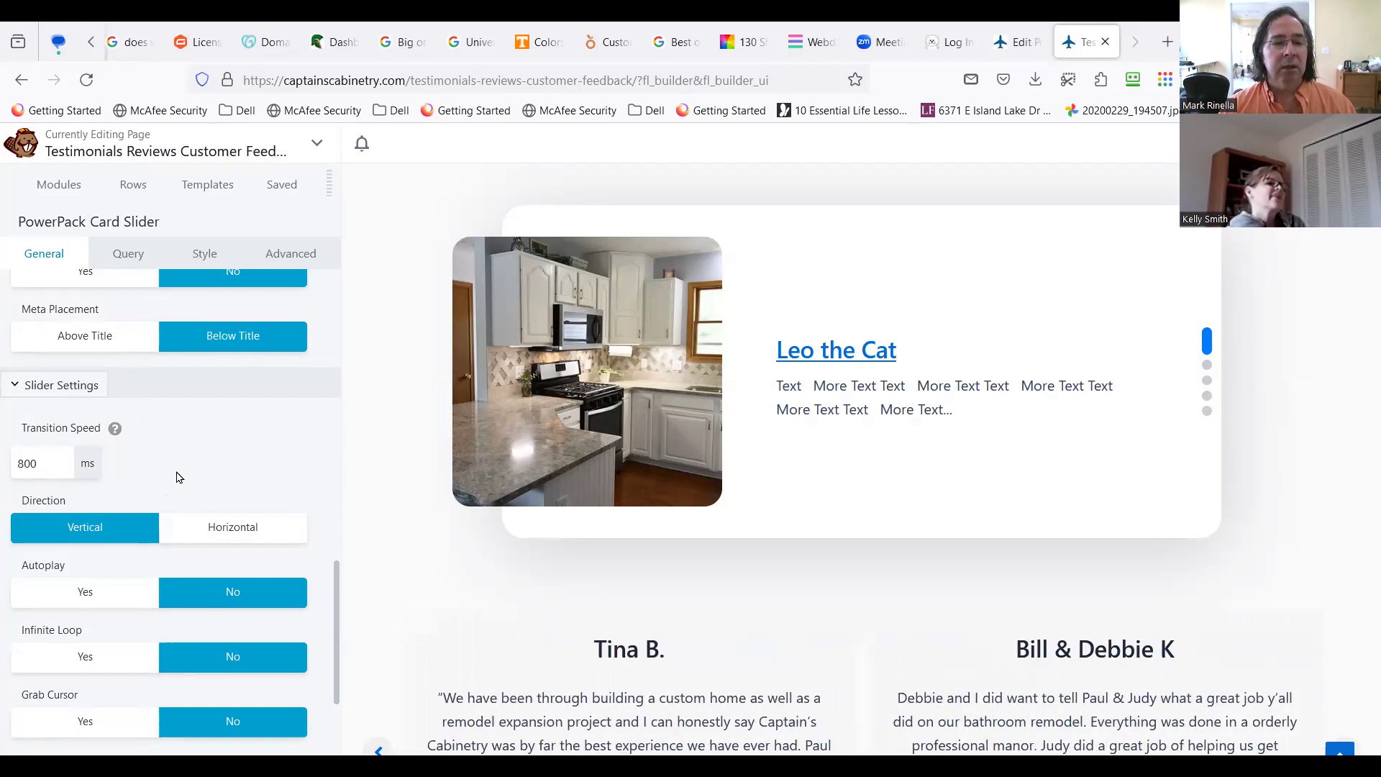
{"action": "scroll", "coordinate": [209, 497], "scroll_direction": "down", "scroll_amount": 3}
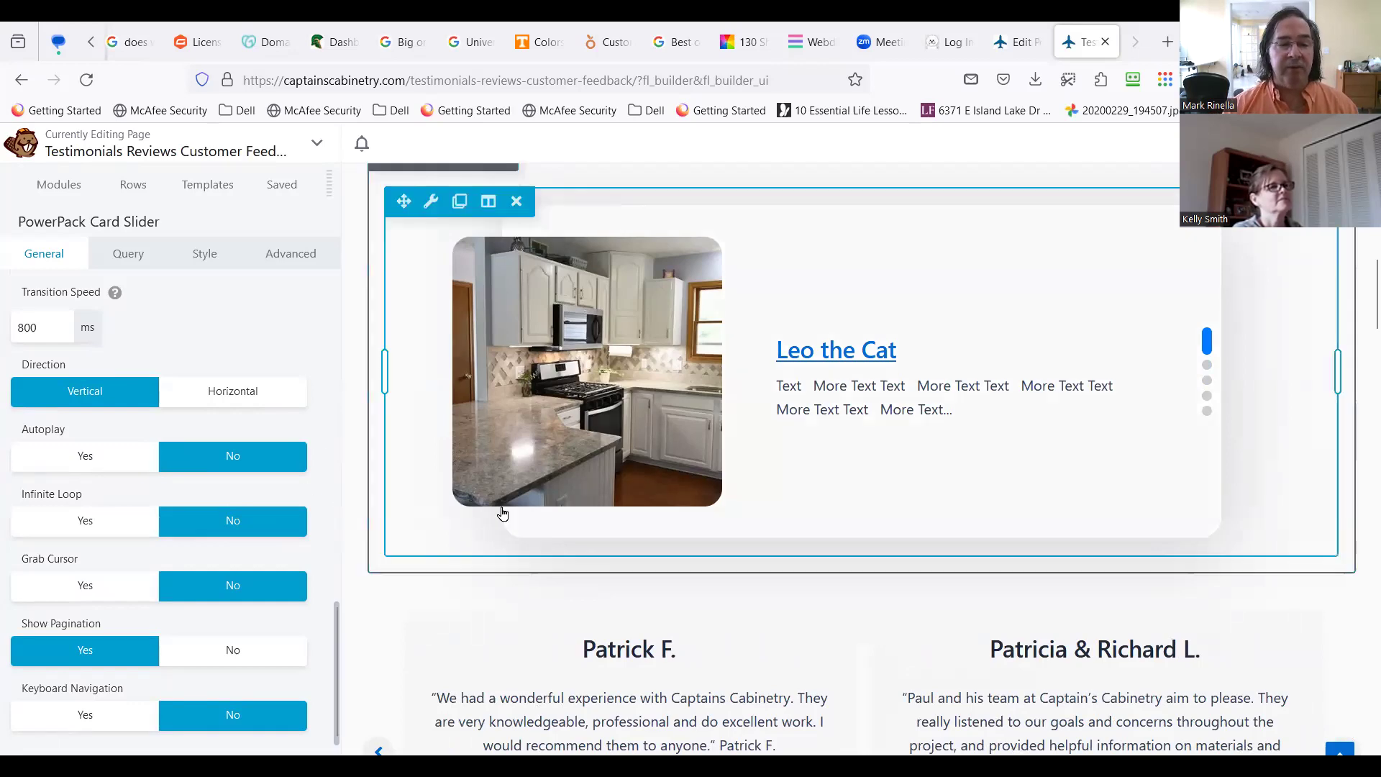
{"action": "scroll", "coordinate": [484, 573], "scroll_direction": "down", "scroll_amount": 8}
{"action": "scroll", "coordinate": [484, 574], "scroll_direction": "down", "scroll_amount": 10}
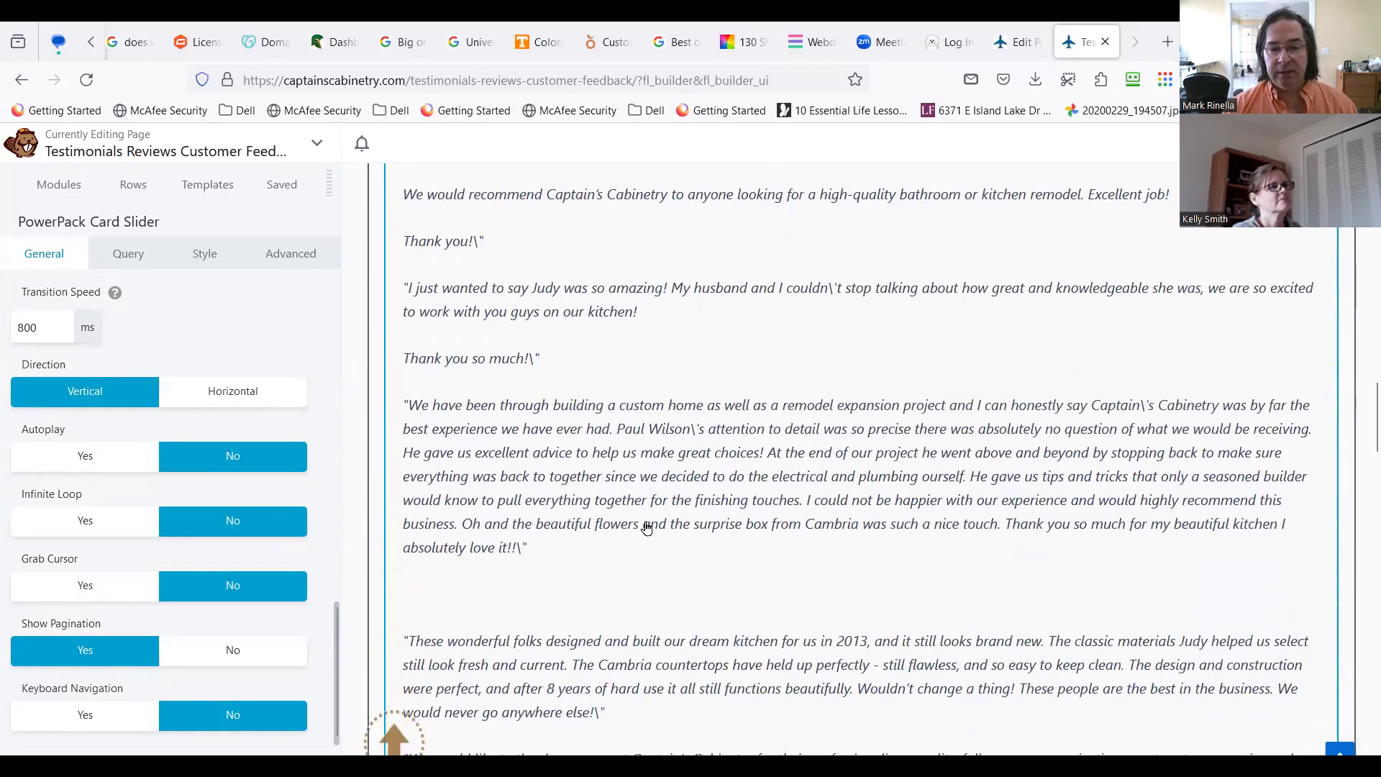
{"action": "scroll", "coordinate": [647, 573], "scroll_direction": "down", "scroll_amount": 11}
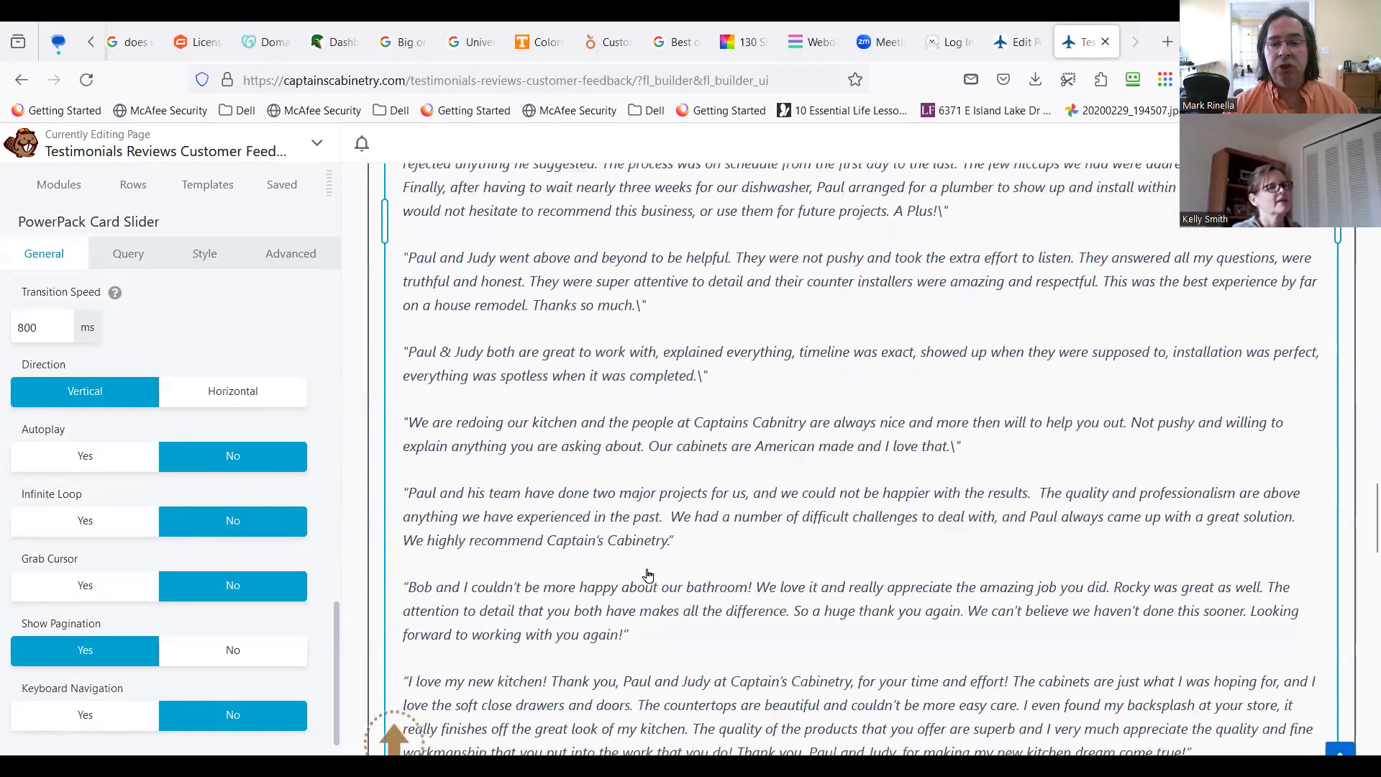
{"action": "scroll", "coordinate": [647, 573], "scroll_direction": "up", "scroll_amount": 10}
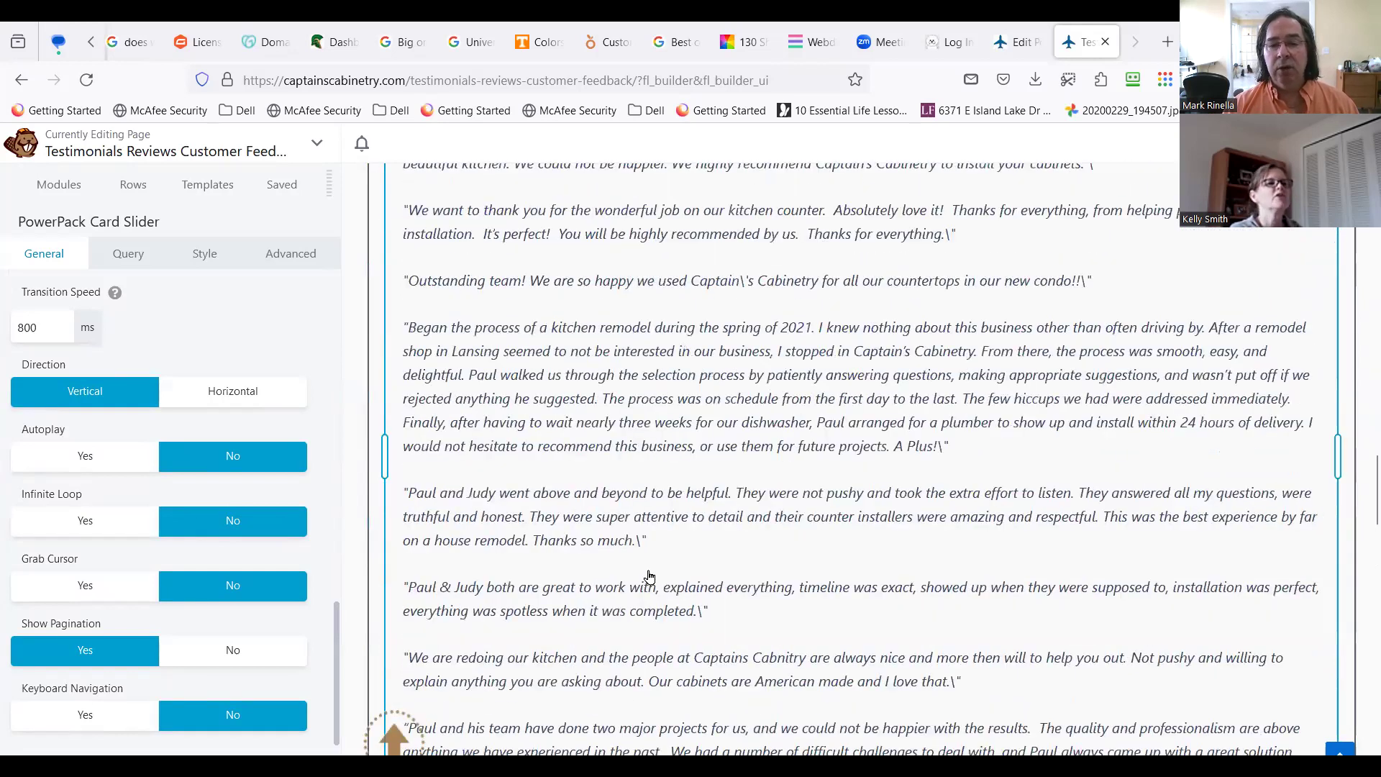
{"action": "scroll", "coordinate": [646, 565], "scroll_direction": "up", "scroll_amount": 4}
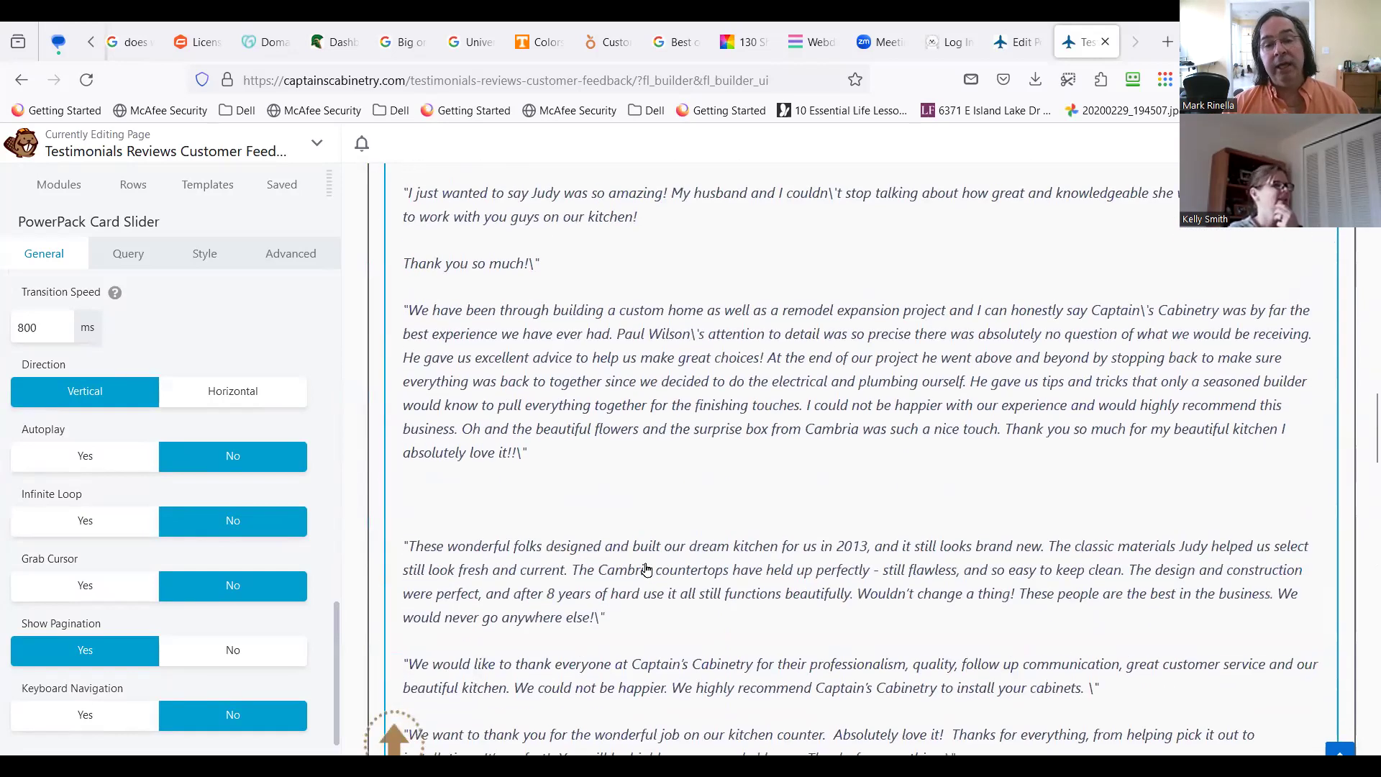
{"action": "scroll", "coordinate": [647, 559], "scroll_direction": "up", "scroll_amount": 4}
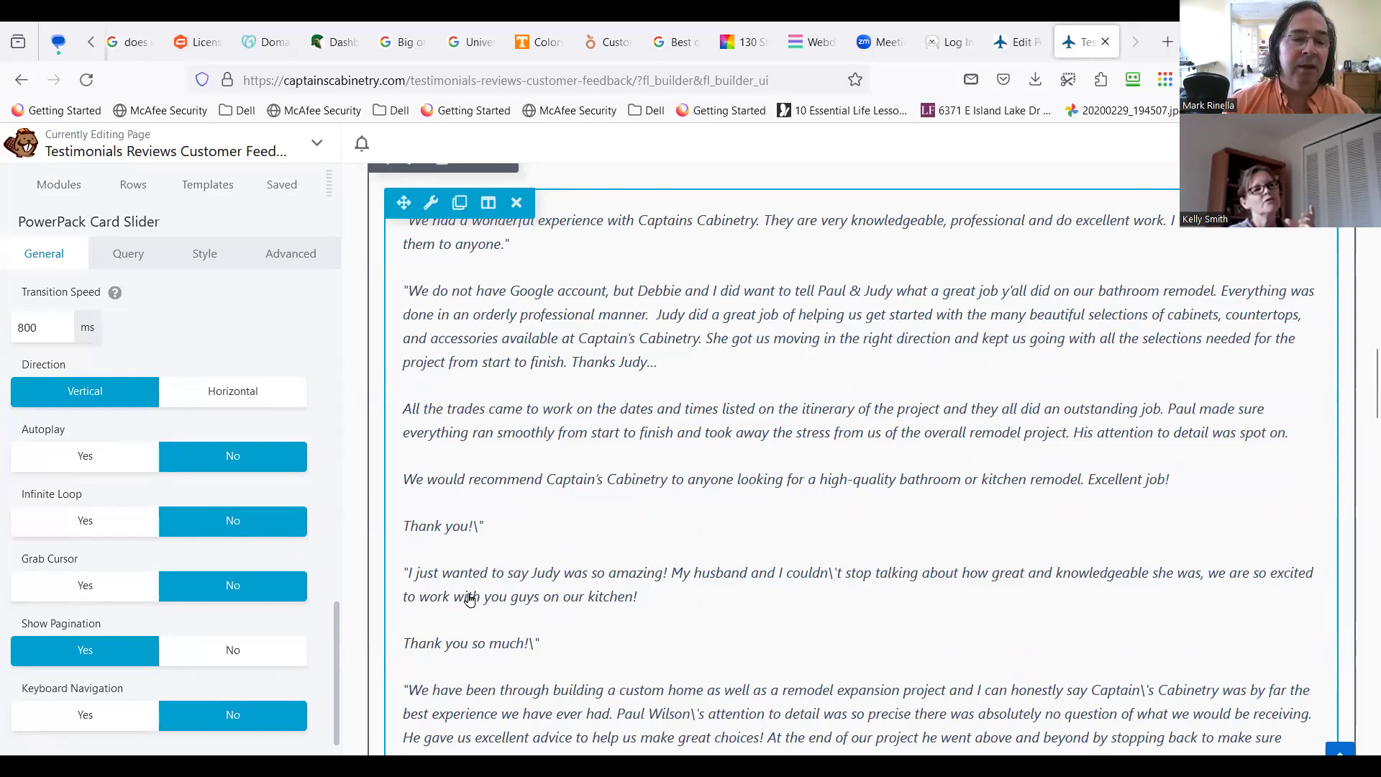
Step: Read through the written testimonials and compare them with the two-column review carousel directly above them
{"action": "scroll", "coordinate": [573, 589], "scroll_direction": "up", "scroll_amount": 5}
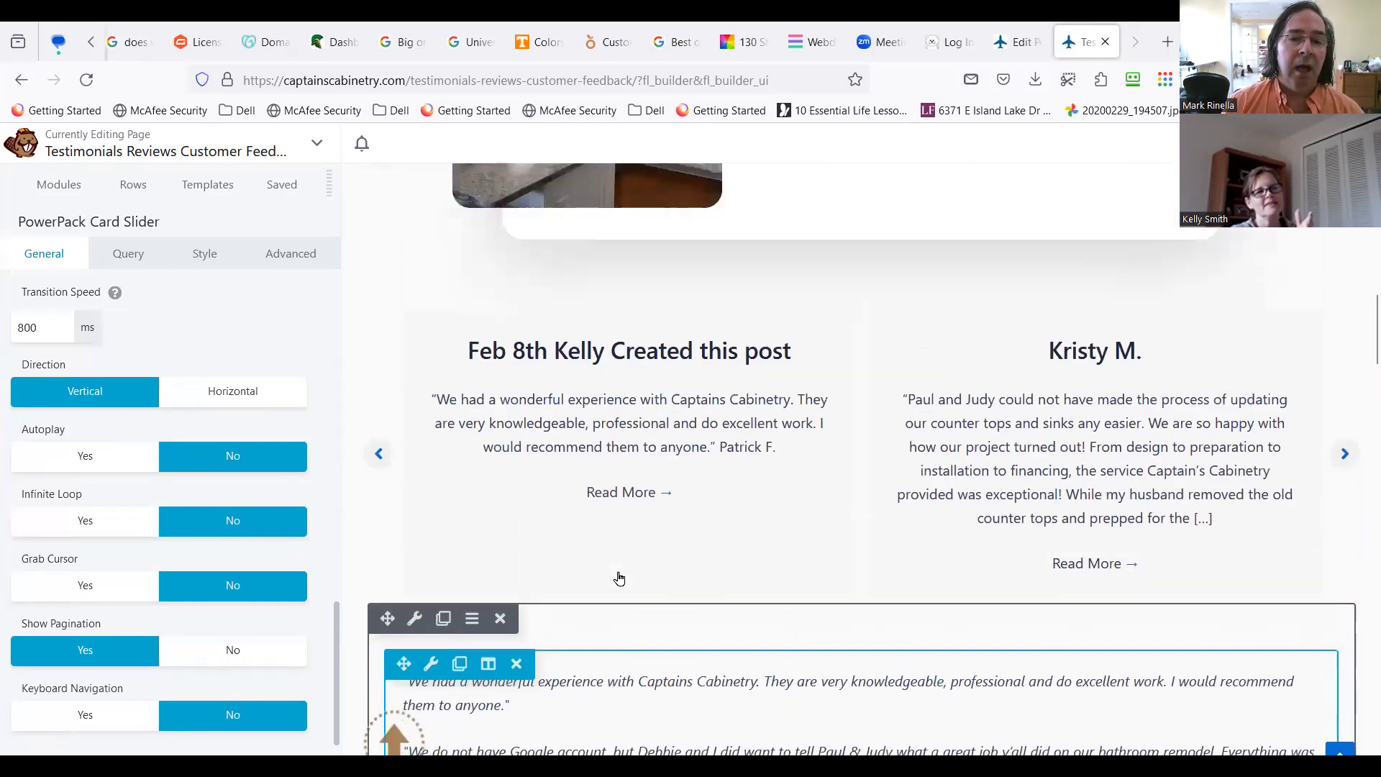
{"action": "scroll", "coordinate": [611, 597], "scroll_direction": "down", "scroll_amount": 7}
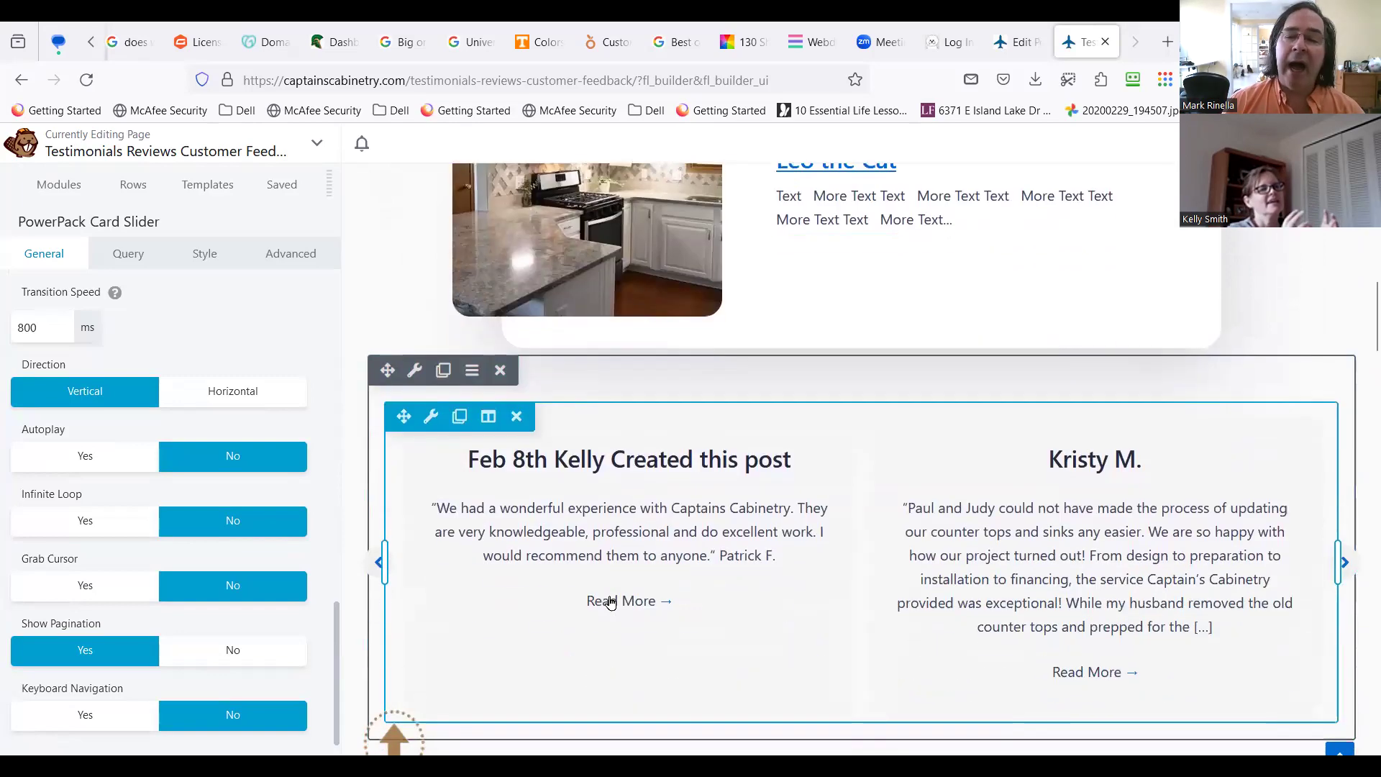
{"action": "scroll", "coordinate": [609, 608], "scroll_direction": "down", "scroll_amount": 5}
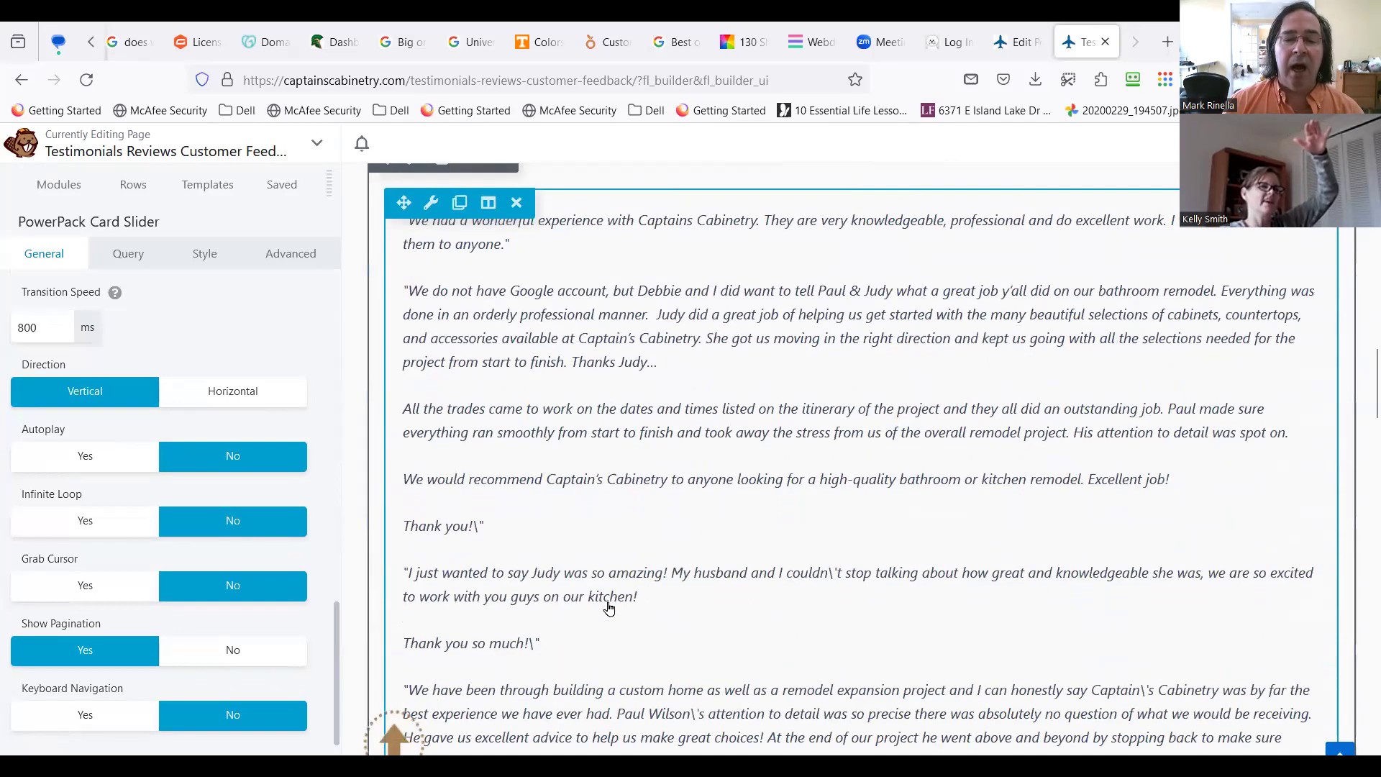
{"action": "scroll", "coordinate": [609, 608], "scroll_direction": "down", "scroll_amount": 10}
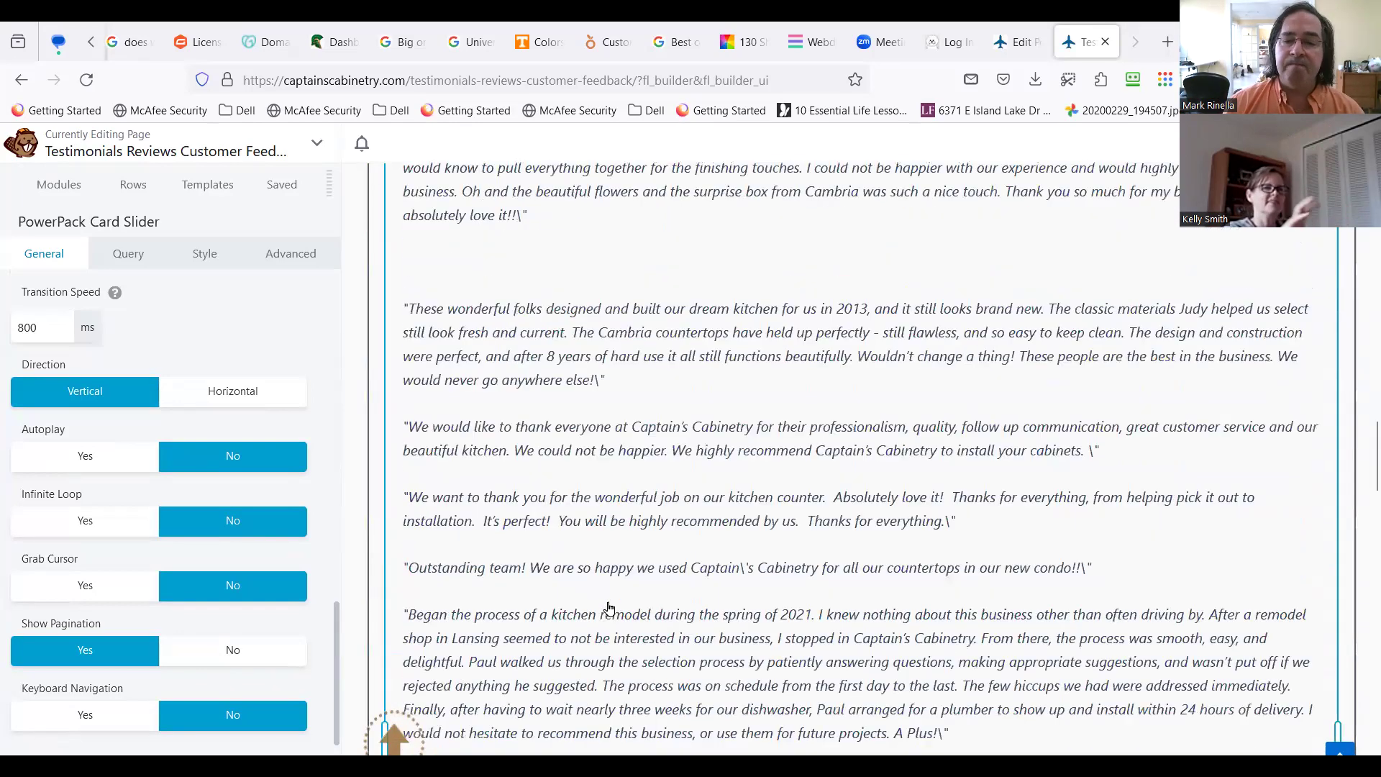
{"action": "scroll", "coordinate": [608, 608], "scroll_direction": "up", "scroll_amount": 7}
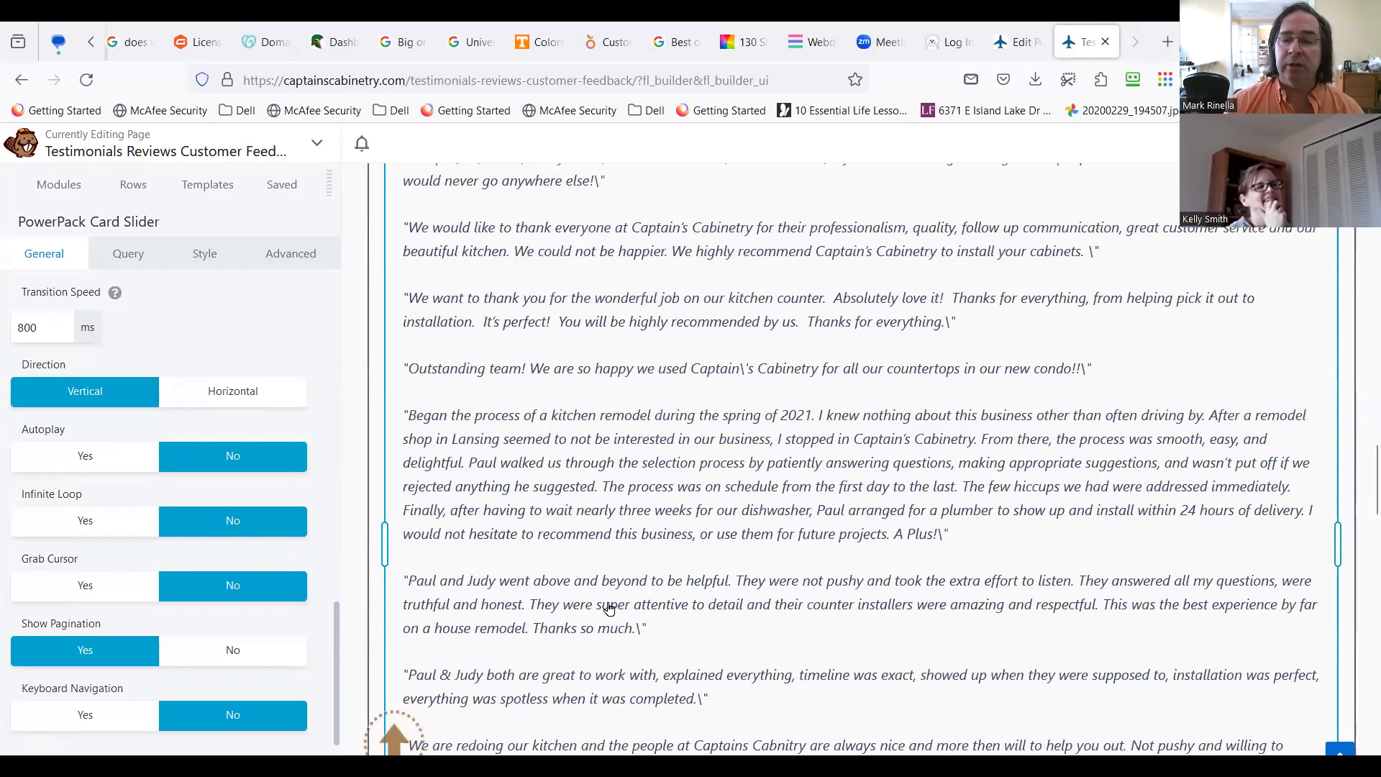
{"action": "scroll", "coordinate": [609, 607], "scroll_direction": "up", "scroll_amount": 12}
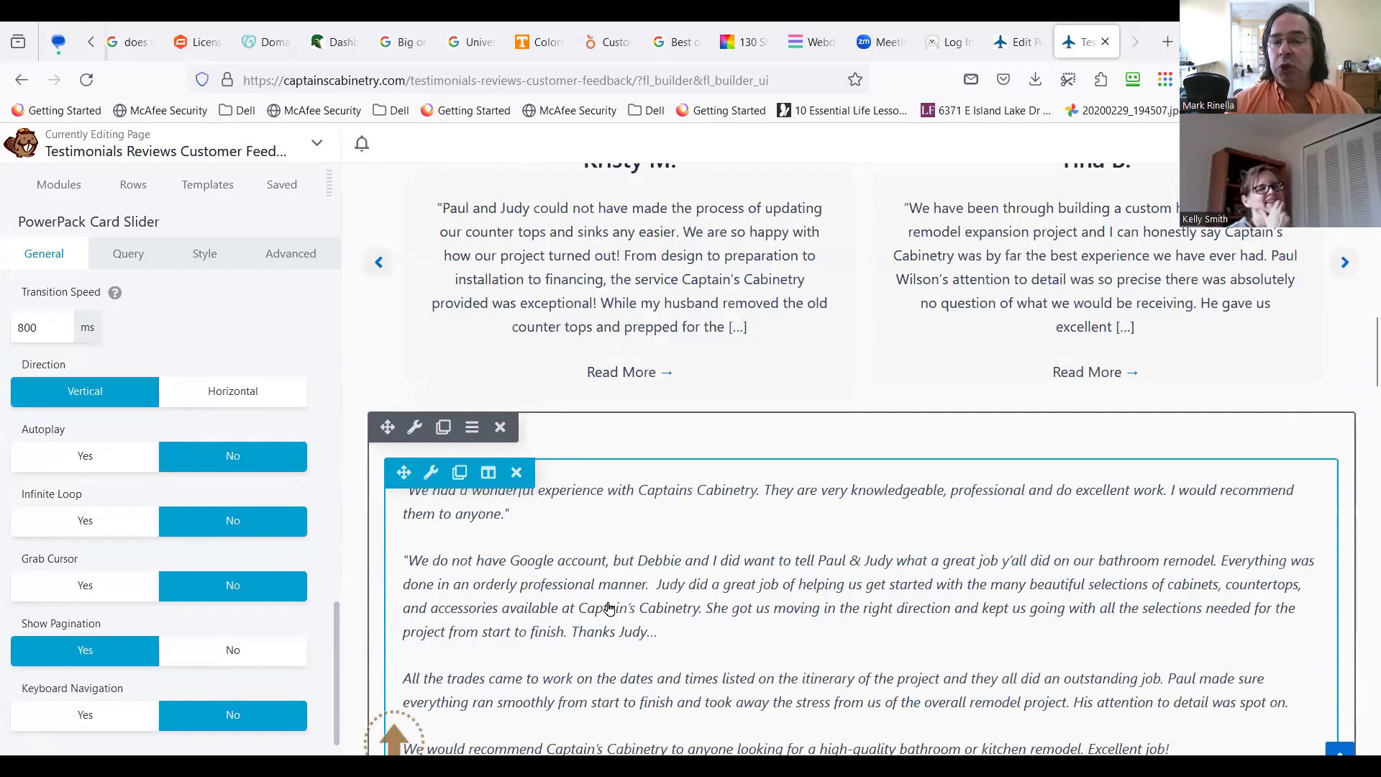
{"action": "scroll", "coordinate": [608, 608], "scroll_direction": "down", "scroll_amount": 7}
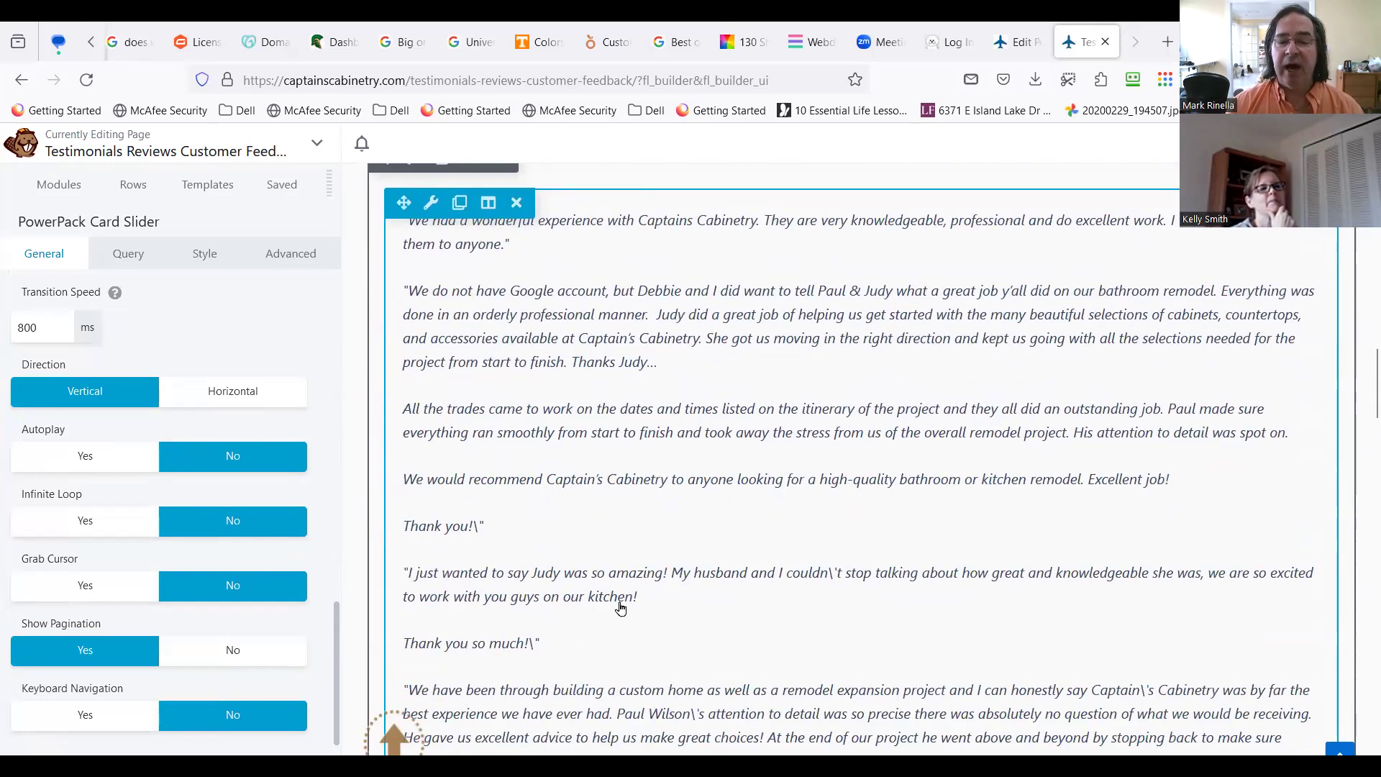
{"action": "scroll", "coordinate": [620, 608], "scroll_direction": "down", "scroll_amount": 3}
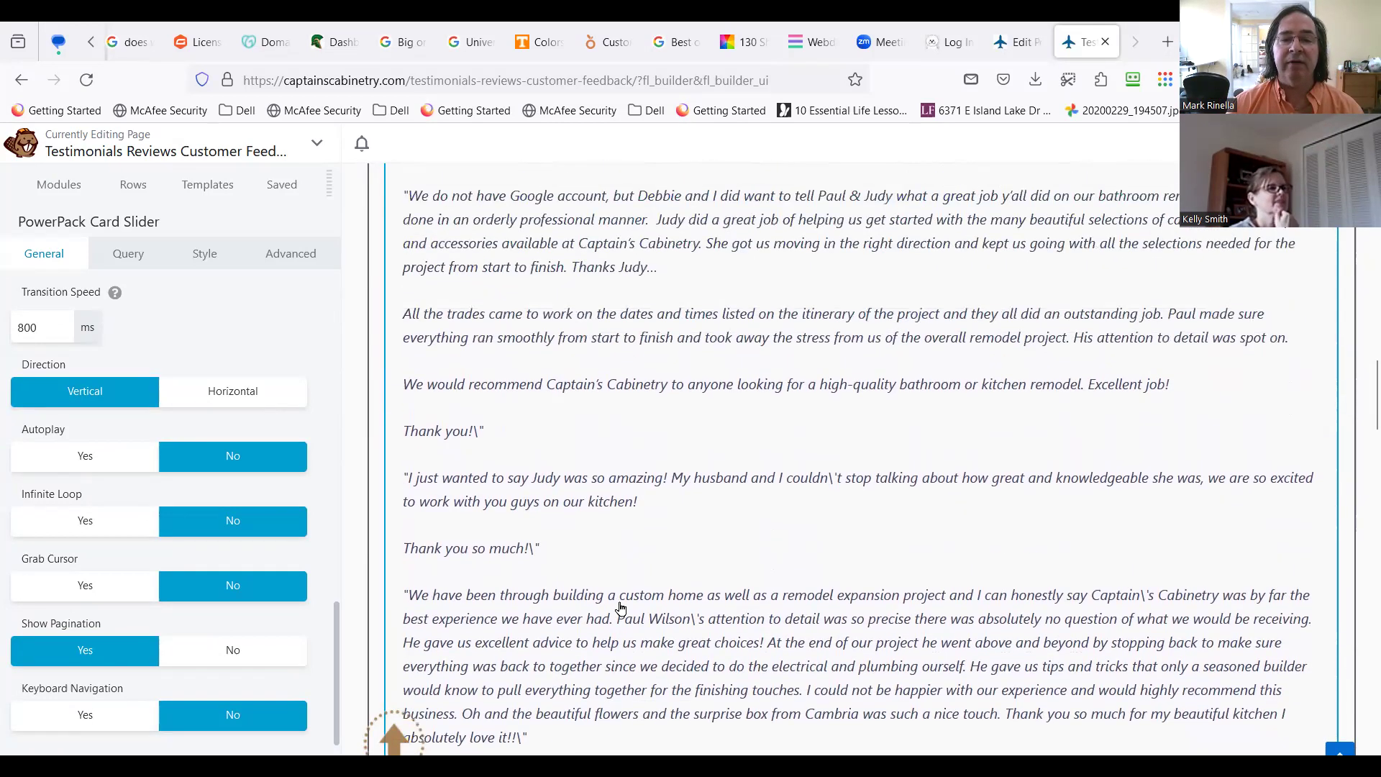
{"action": "scroll", "coordinate": [620, 608], "scroll_direction": "up", "scroll_amount": 3}
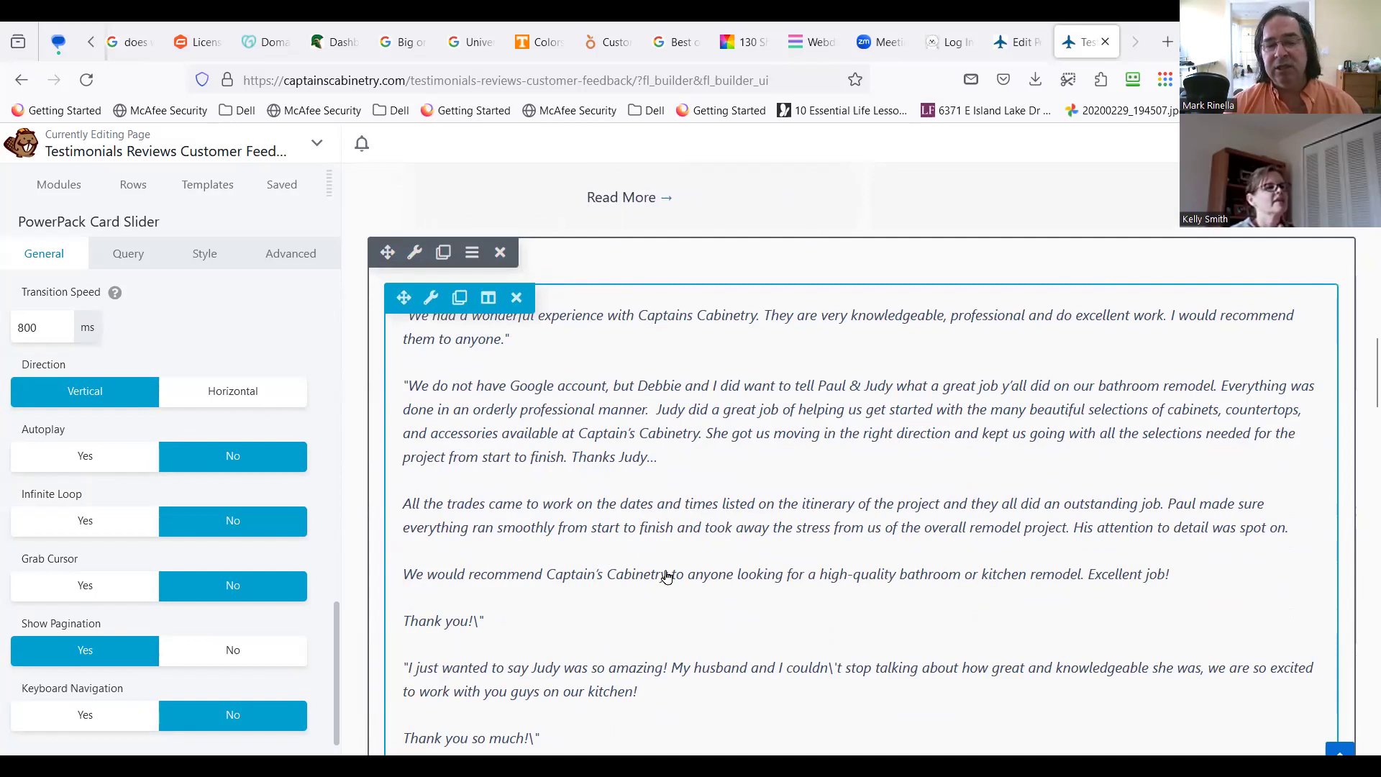
{"action": "scroll", "coordinate": [658, 583], "scroll_direction": "down", "scroll_amount": 7}
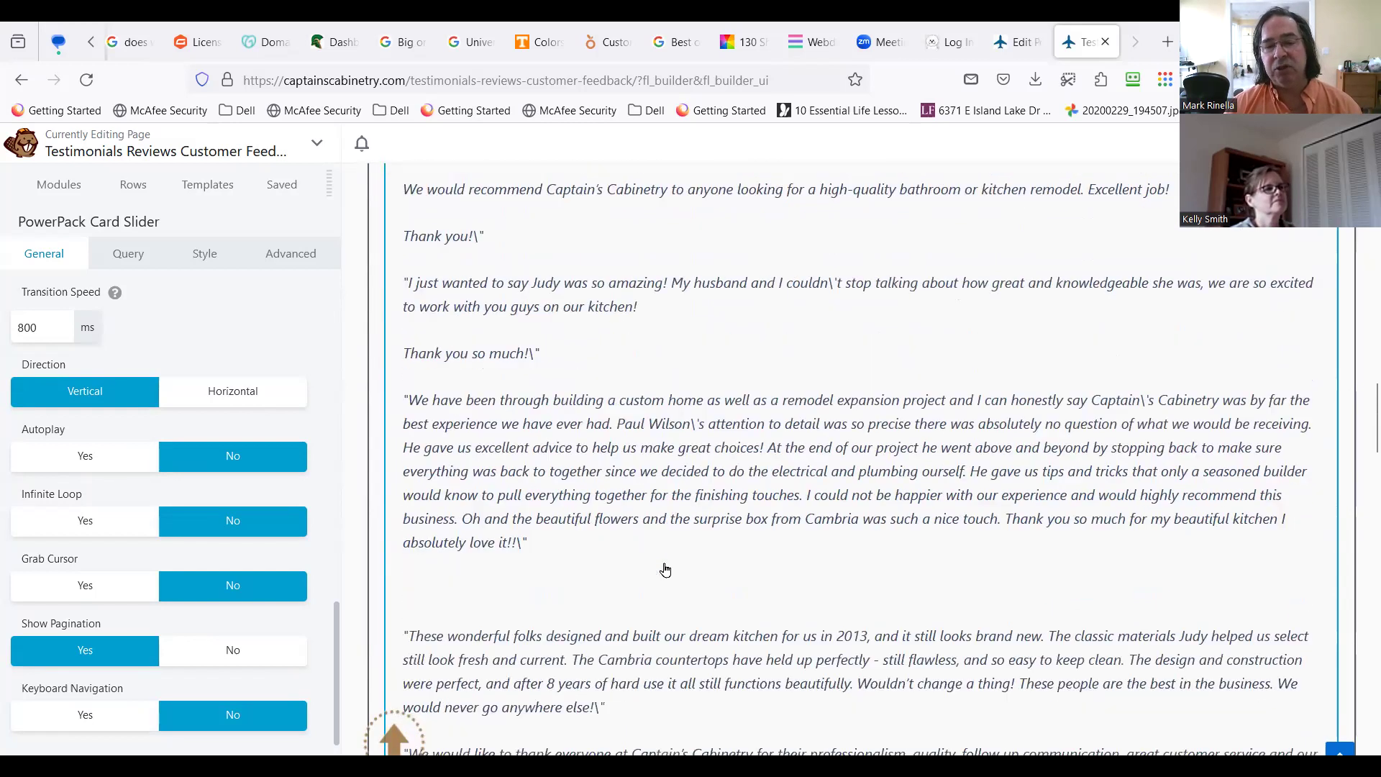
{"action": "scroll", "coordinate": [666, 568], "scroll_direction": "down", "scroll_amount": 15}
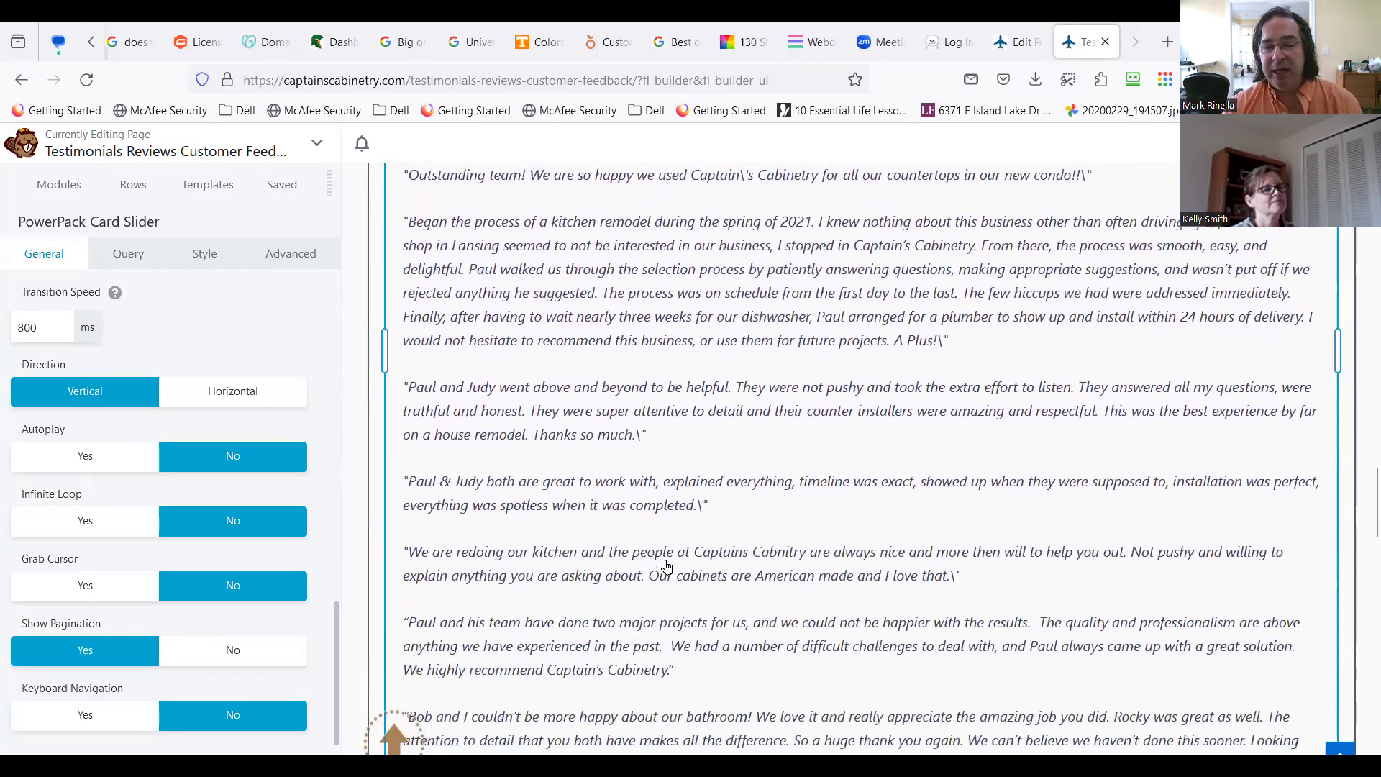
{"action": "scroll", "coordinate": [666, 567], "scroll_direction": "down", "scroll_amount": 5}
{"action": "scroll", "coordinate": [672, 561], "scroll_direction": "up", "scroll_amount": 12}
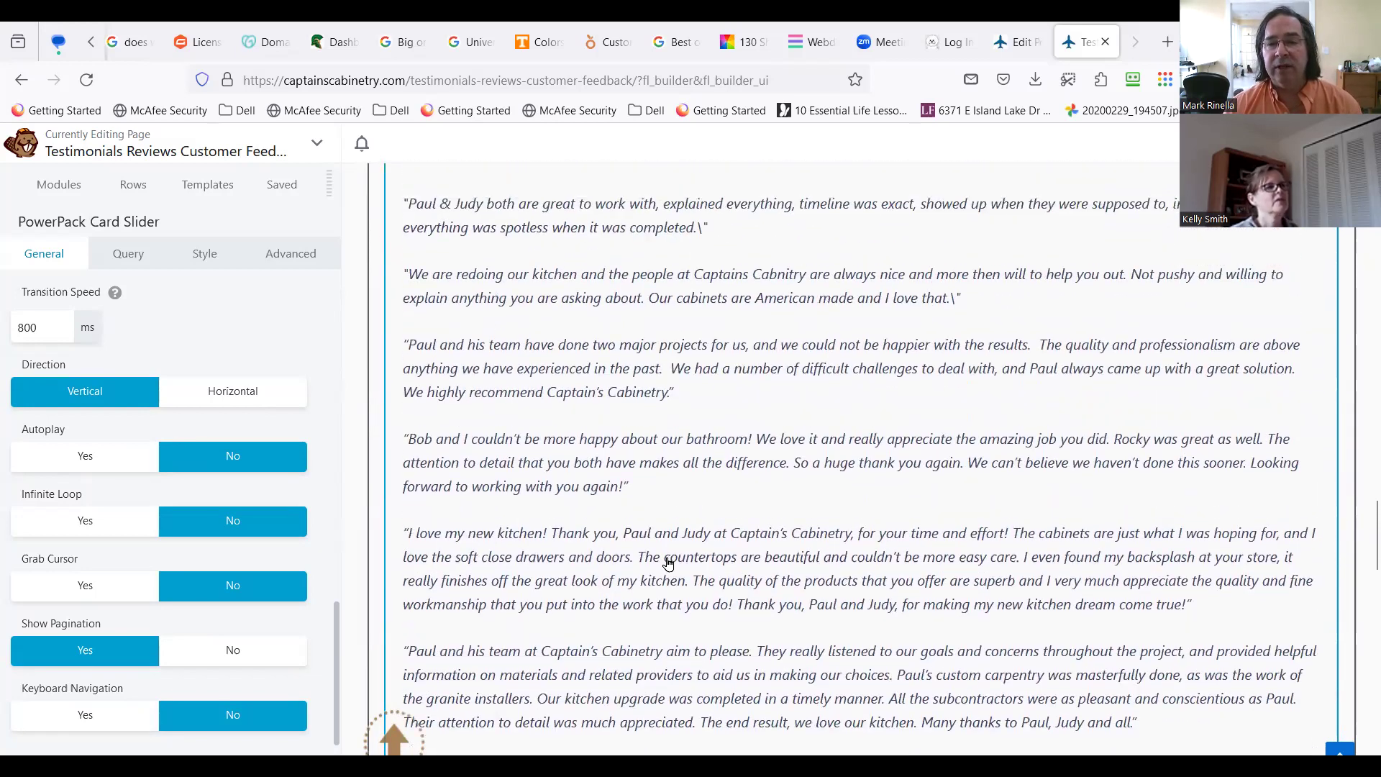
{"action": "scroll", "coordinate": [674, 559], "scroll_direction": "up", "scroll_amount": 15}
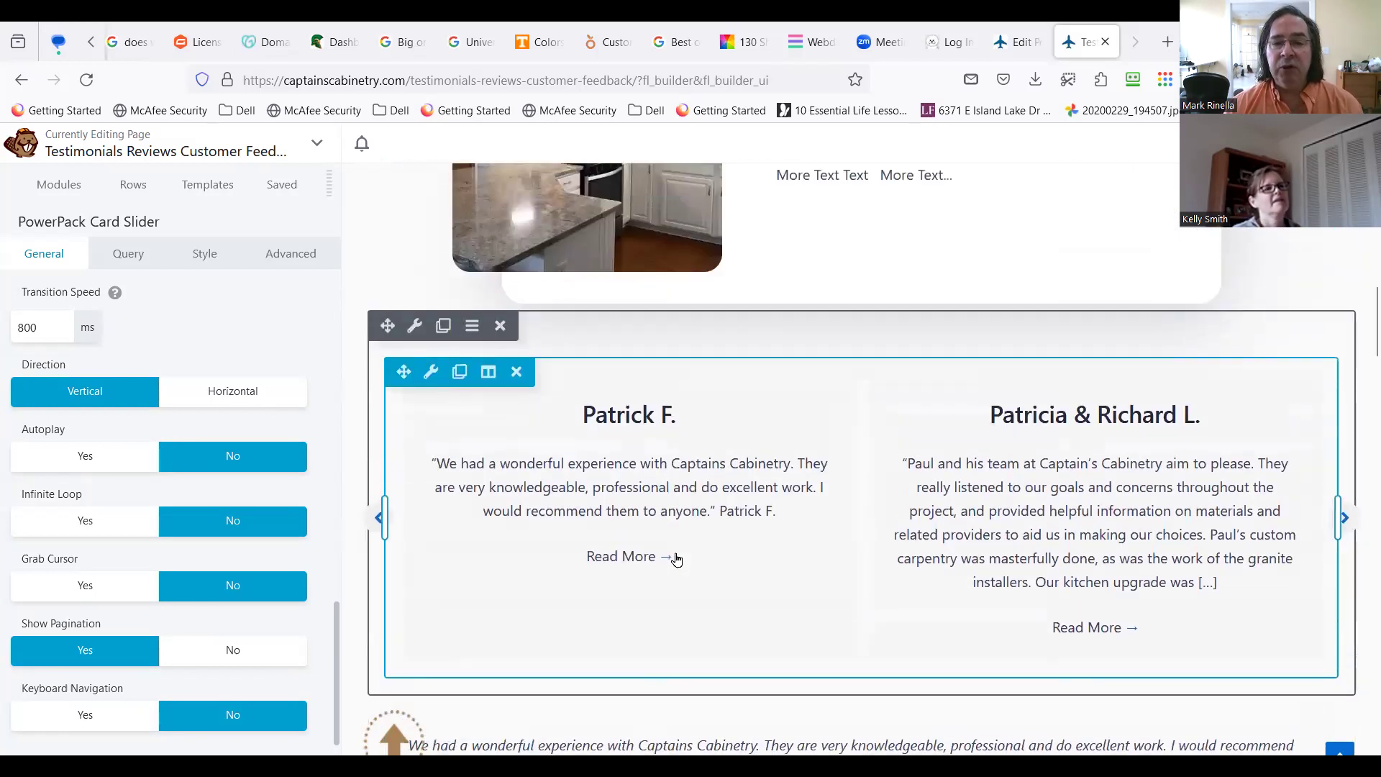
Step: Examine the posts slider near the page header, then compare the review carousel with the start of the written testimonials
{"action": "scroll", "coordinate": [676, 558], "scroll_direction": "up", "scroll_amount": 2}
{"action": "scroll", "coordinate": [684, 559], "scroll_direction": "up", "scroll_amount": 5}
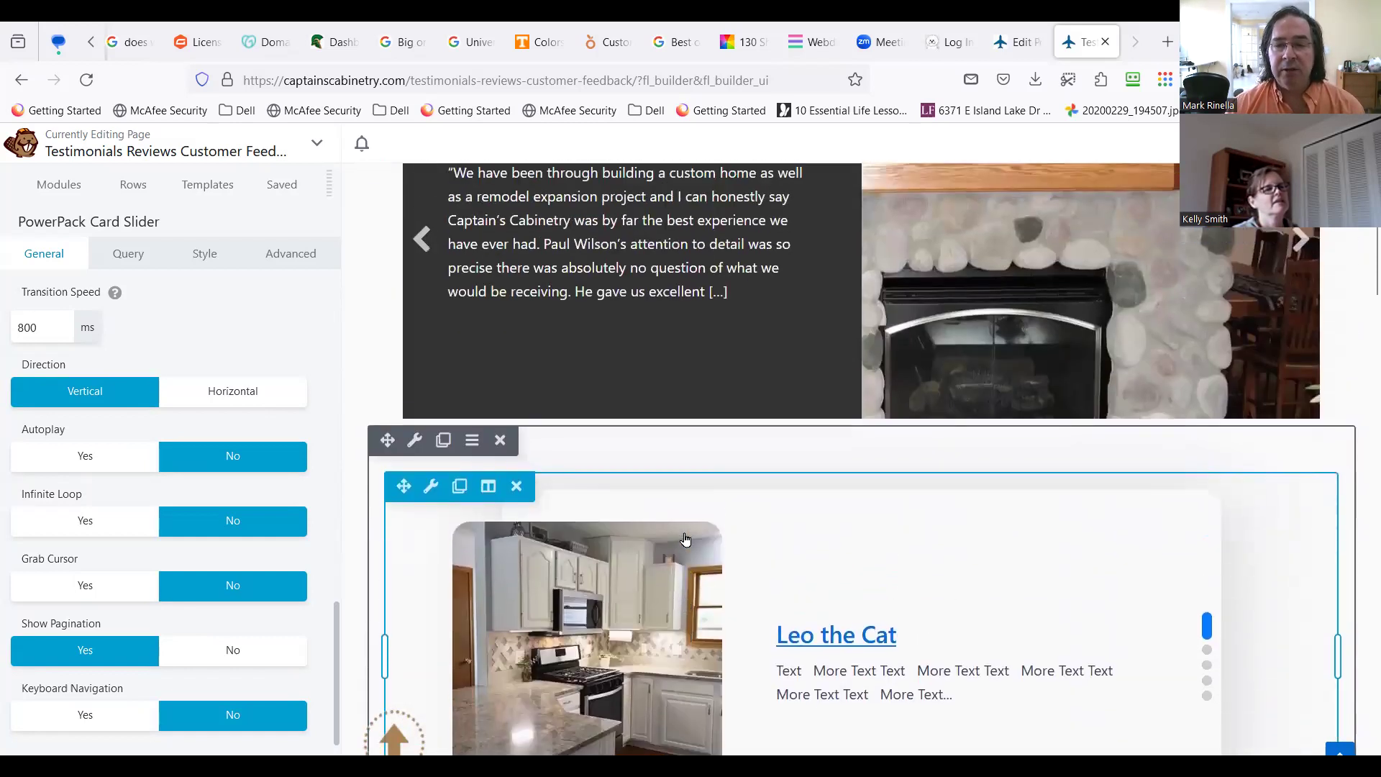
{"action": "scroll", "coordinate": [694, 561], "scroll_direction": "up", "scroll_amount": 2}
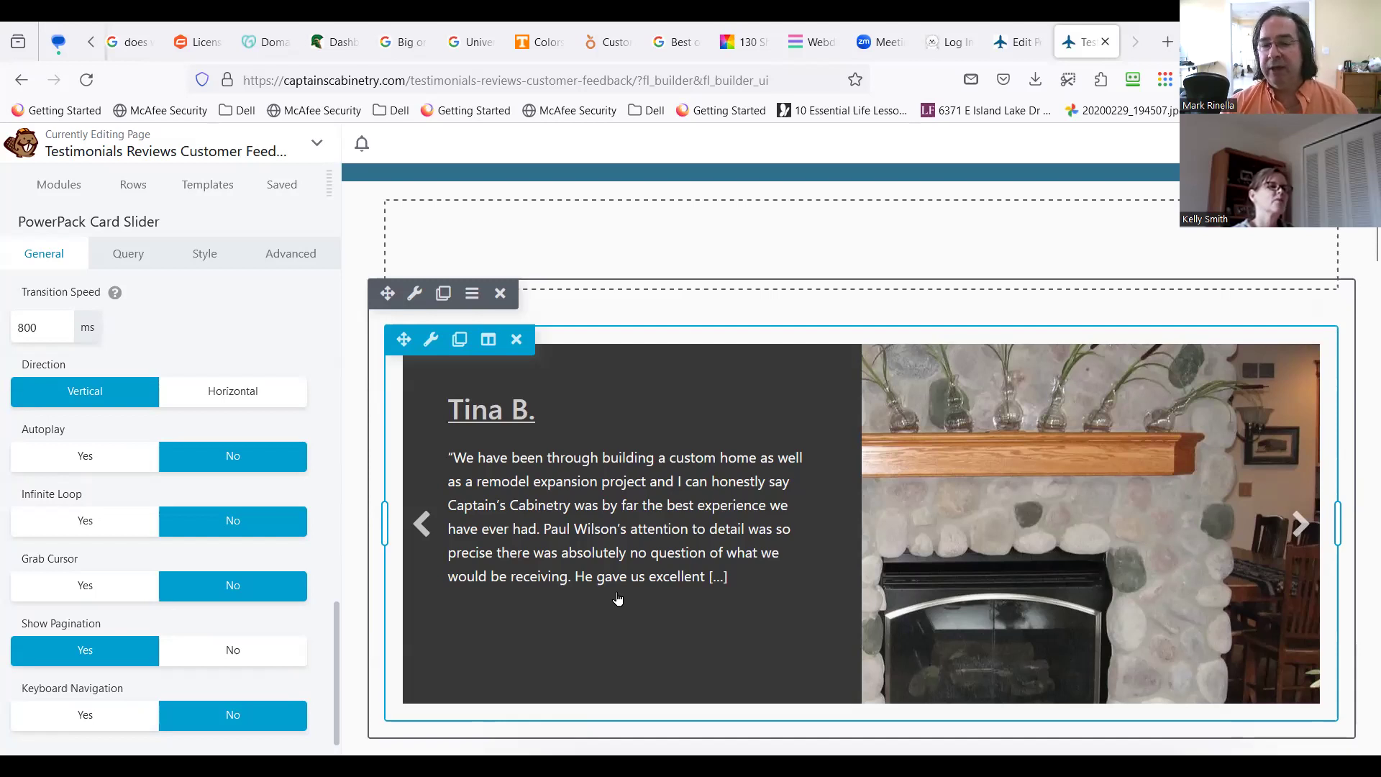
{"action": "scroll", "coordinate": [617, 599], "scroll_direction": "down", "scroll_amount": 1}
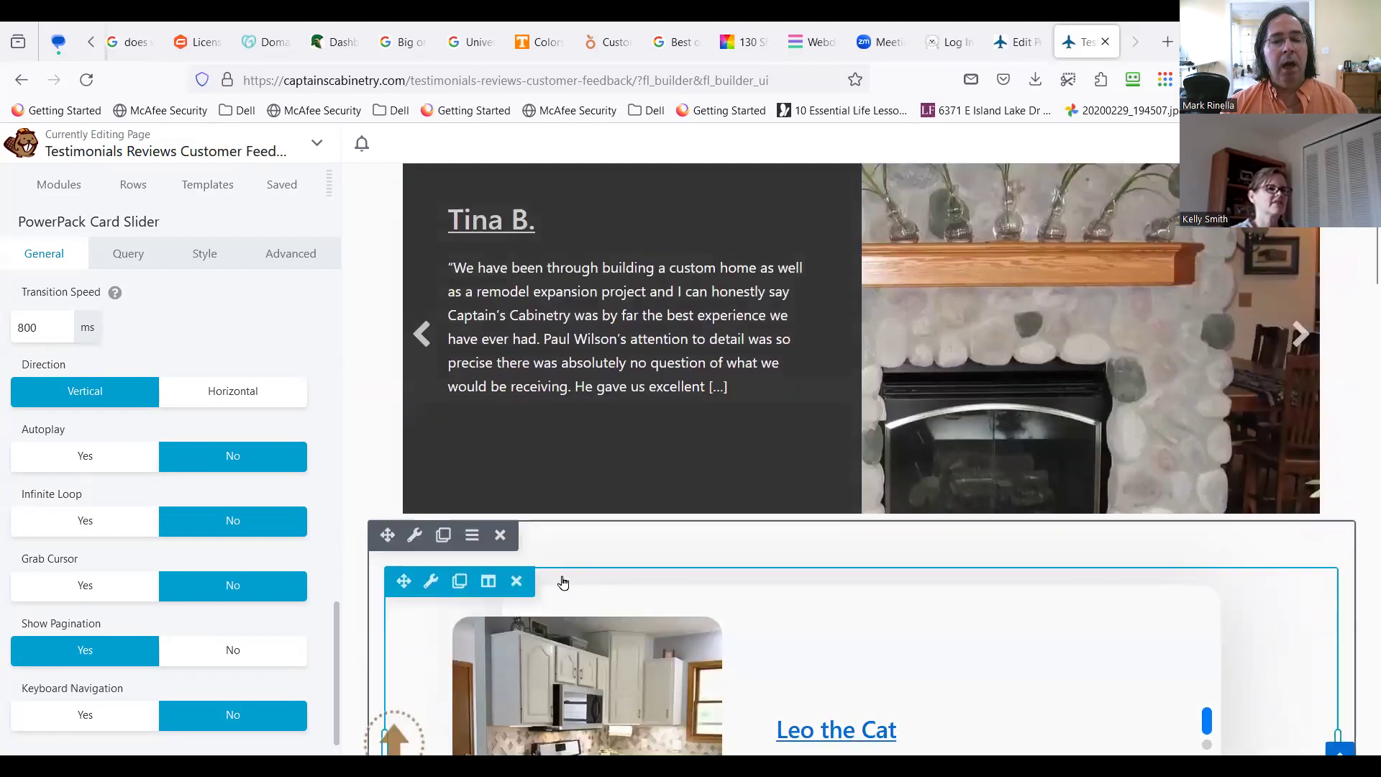
{"action": "scroll", "coordinate": [563, 583], "scroll_direction": "down", "scroll_amount": 8}
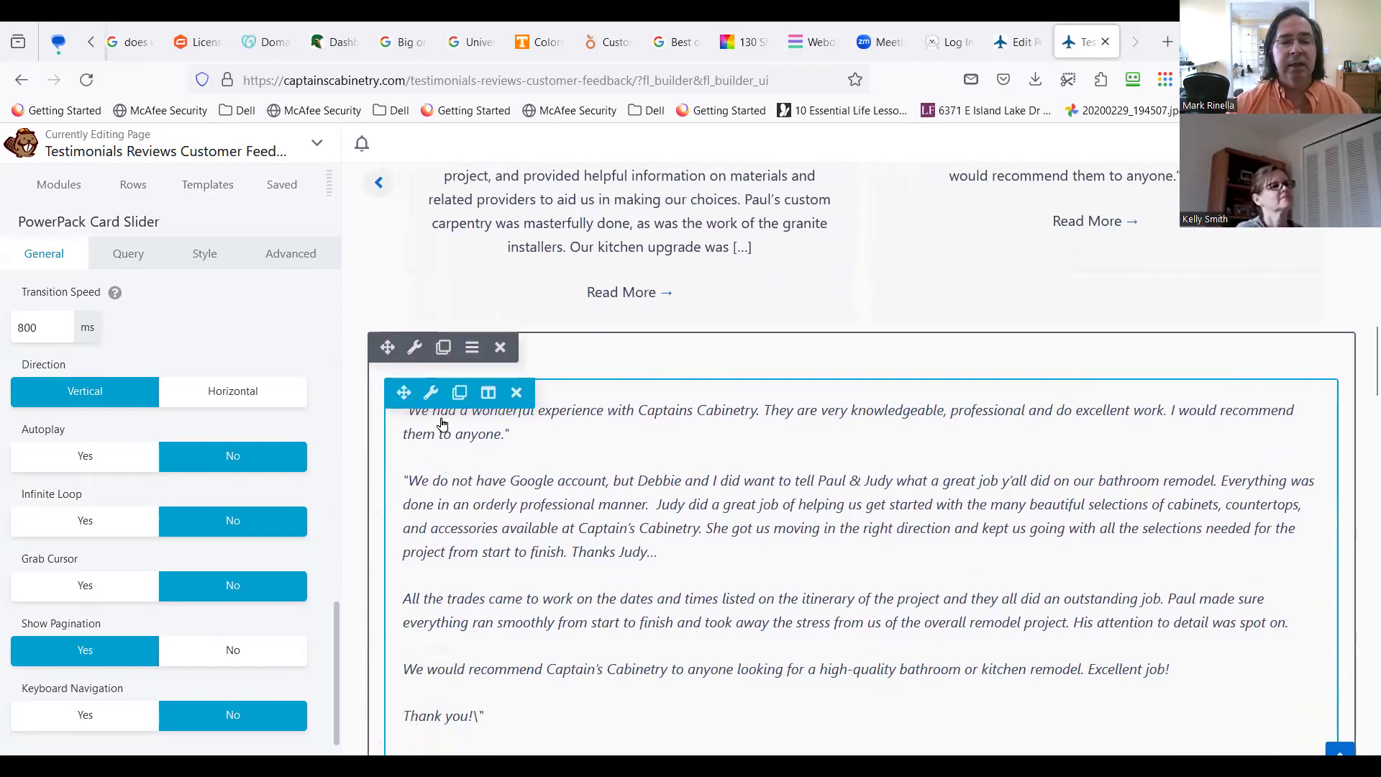
{"action": "mouse_move", "coordinate": [435, 403]}
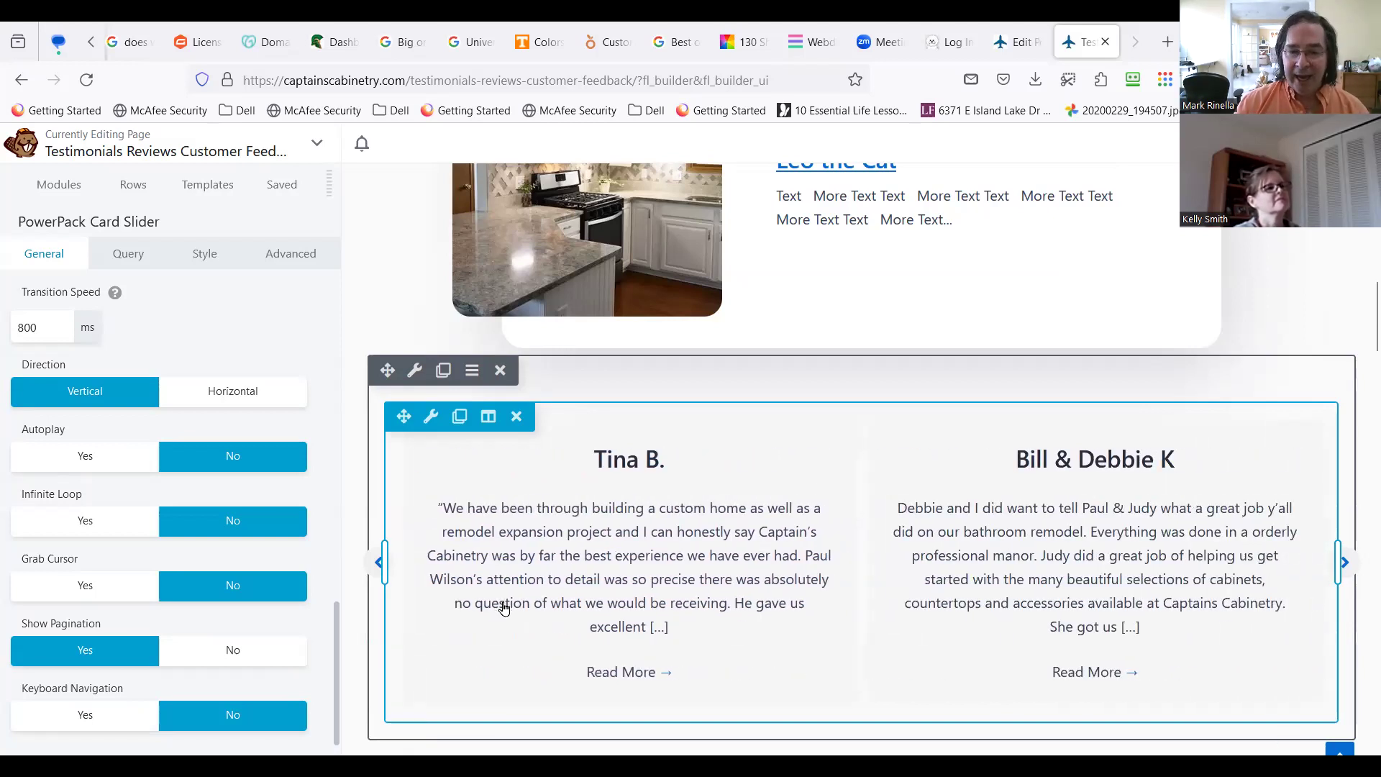
{"action": "scroll", "coordinate": [503, 608], "scroll_direction": "down", "scroll_amount": 5}
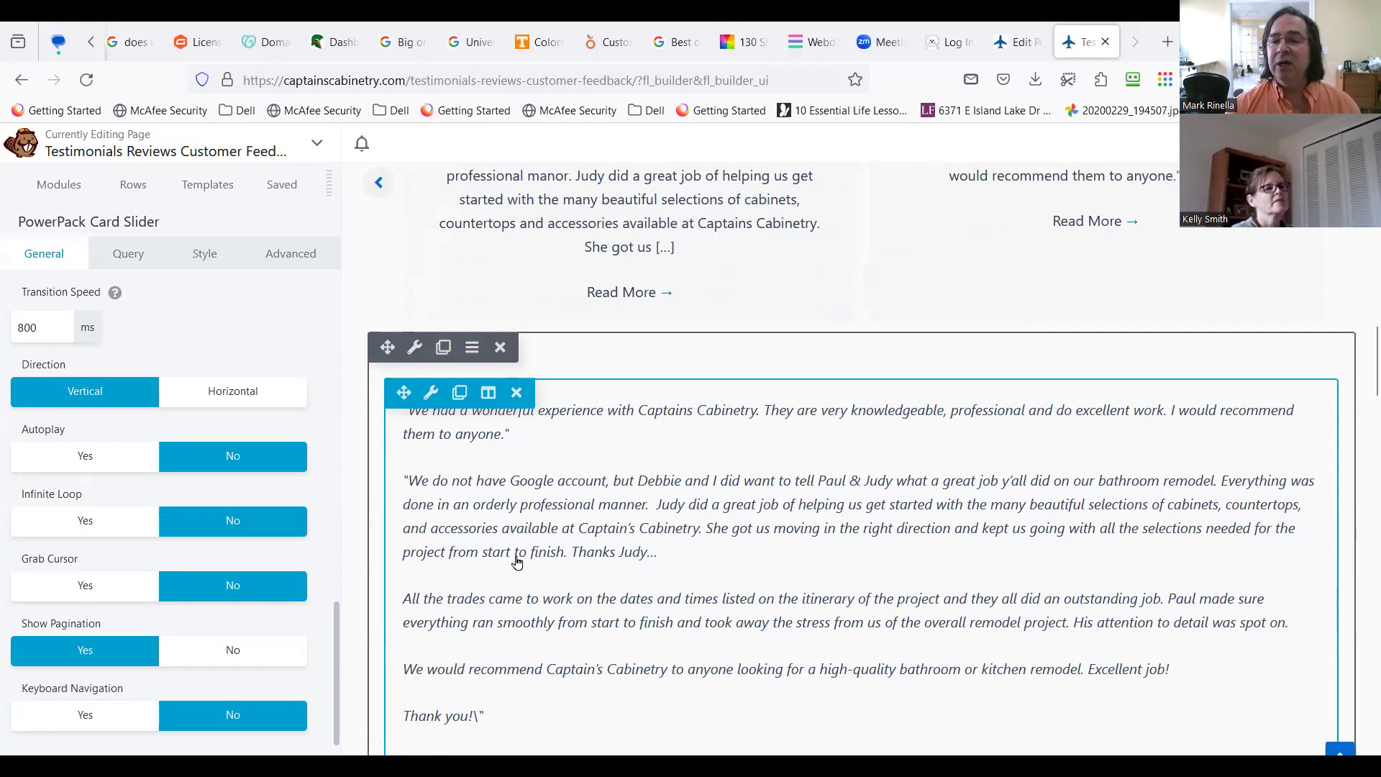
{"action": "scroll", "coordinate": [601, 386], "scroll_direction": "up", "scroll_amount": 3}
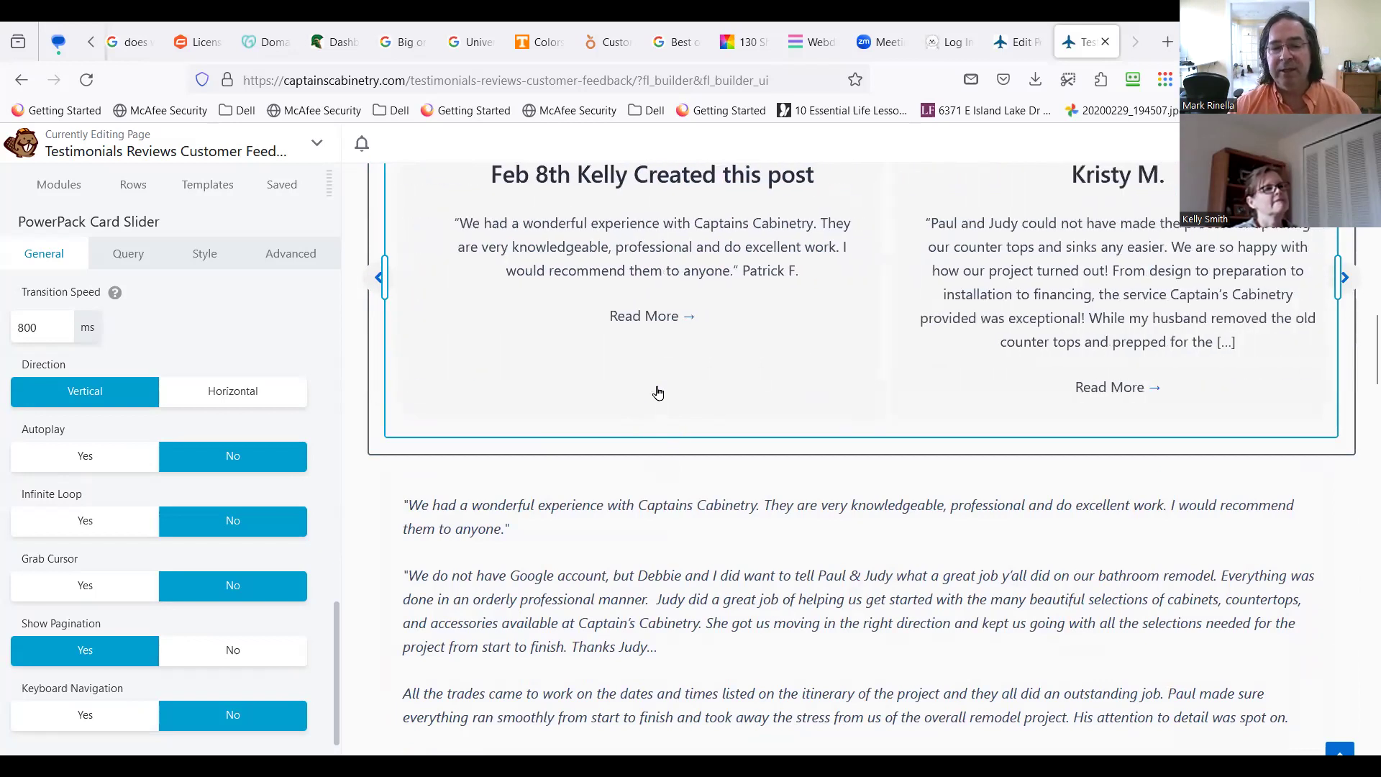
{"action": "scroll", "coordinate": [643, 582], "scroll_direction": "down", "scroll_amount": 2}
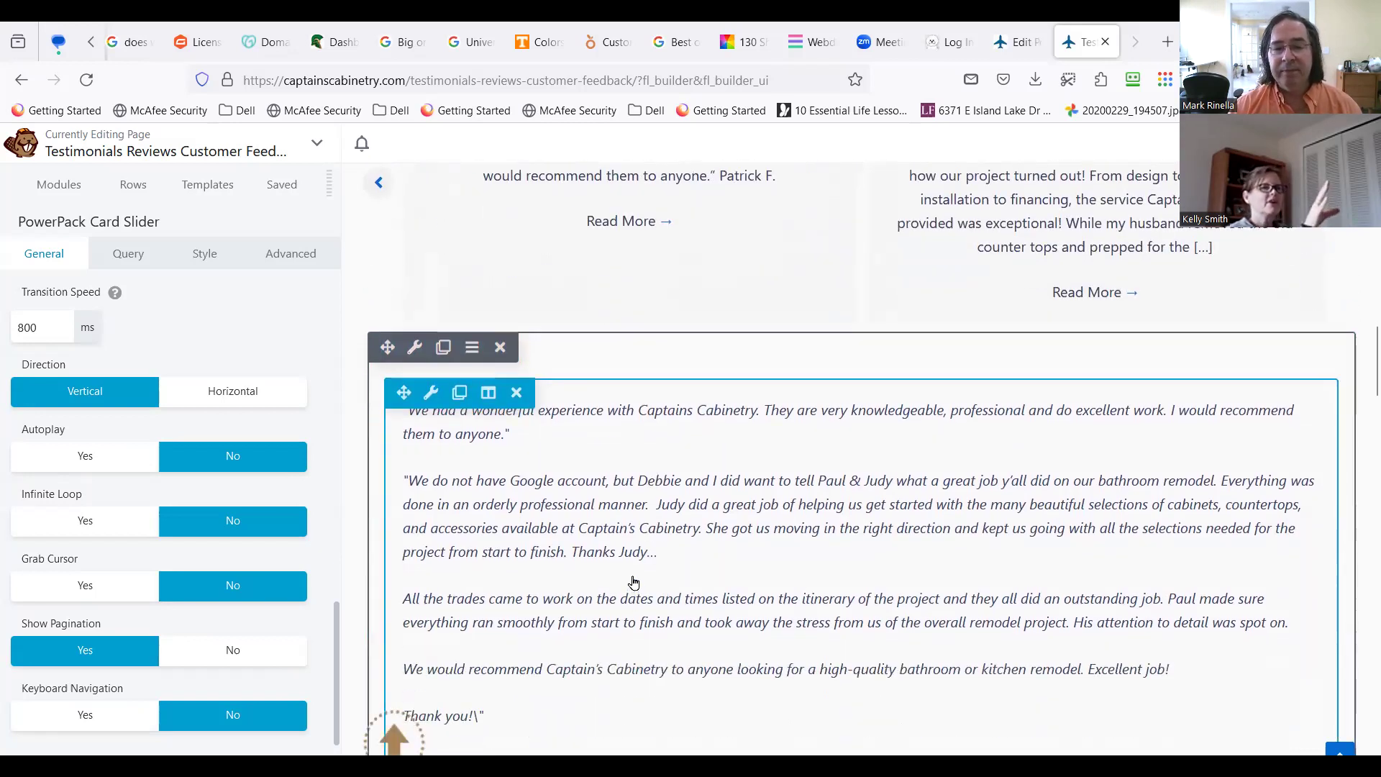
{"action": "scroll", "coordinate": [633, 586], "scroll_direction": "up", "scroll_amount": 3}
{"action": "scroll", "coordinate": [633, 582], "scroll_direction": "up", "scroll_amount": 5}
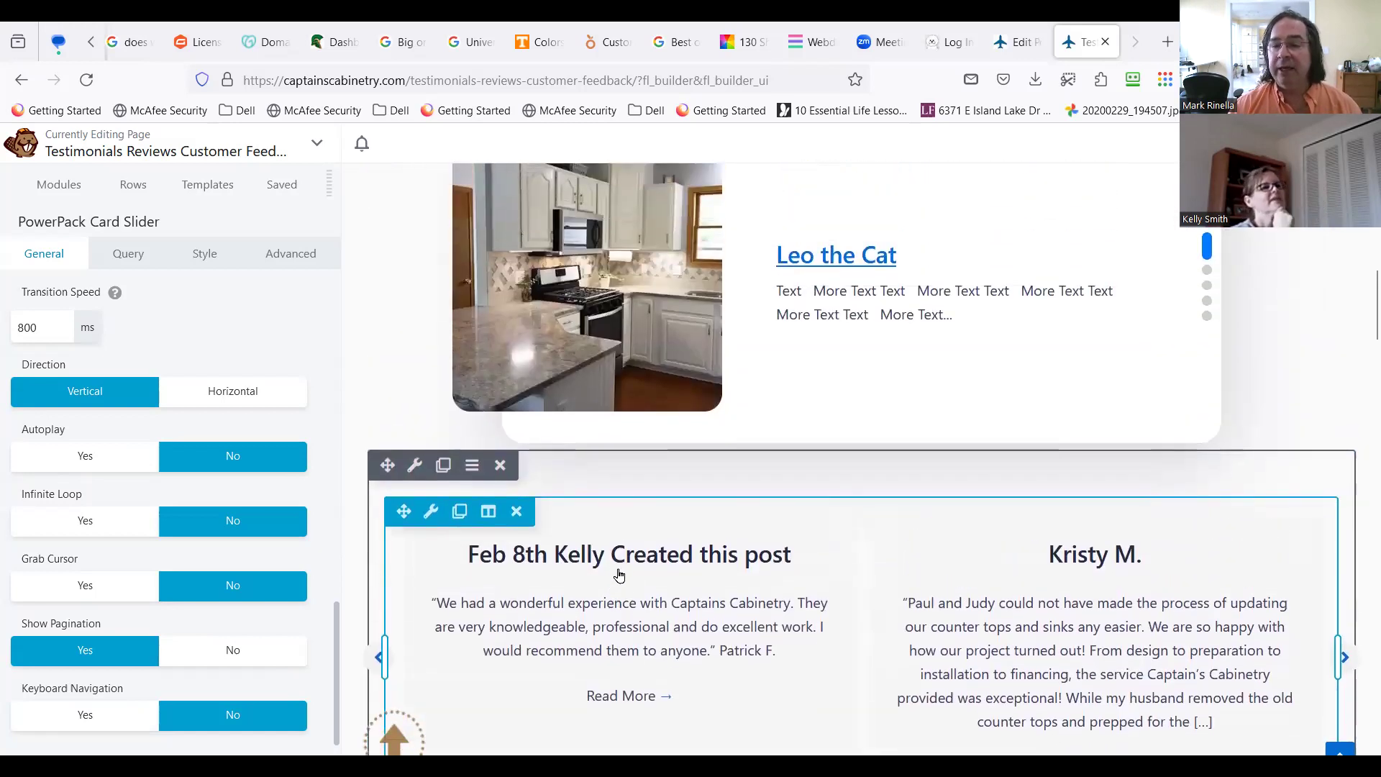
Step: Compare the layout, image and excerpt text of the posts slider with those of the card slider beneath it
{"action": "scroll", "coordinate": [615, 579], "scroll_direction": "up", "scroll_amount": 2}
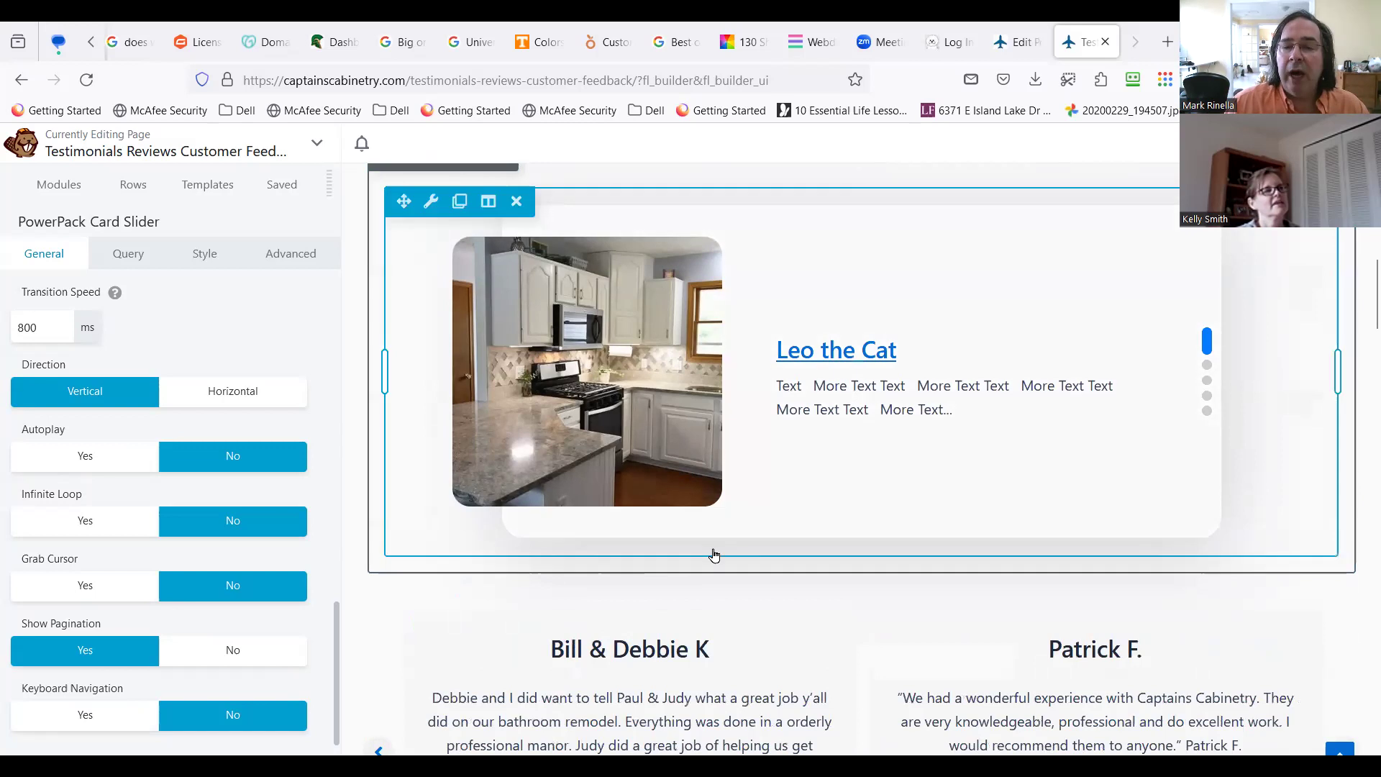
{"action": "scroll", "coordinate": [780, 567], "scroll_direction": "up", "scroll_amount": 3}
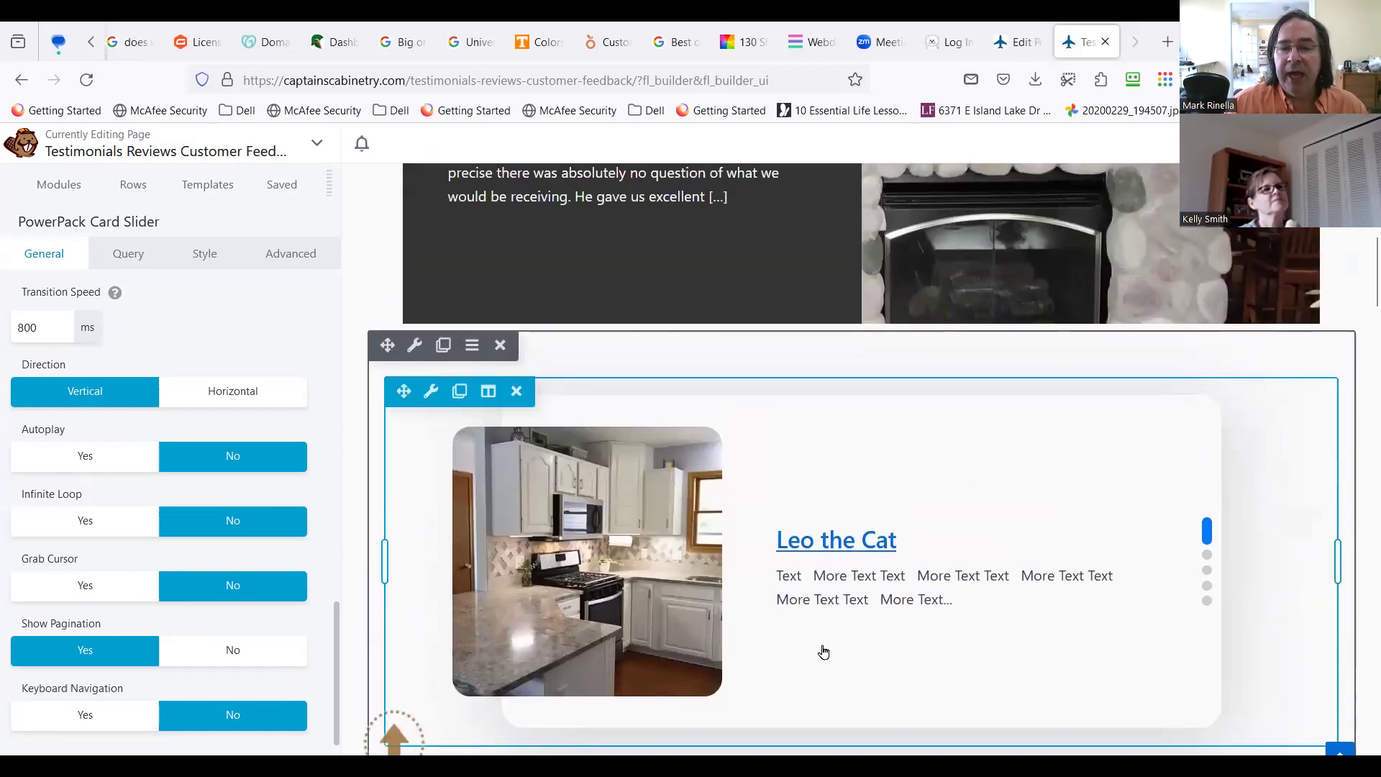
{"action": "scroll", "coordinate": [815, 647], "scroll_direction": "up", "scroll_amount": 2}
{"action": "scroll", "coordinate": [814, 561], "scroll_direction": "up", "scroll_amount": 4}
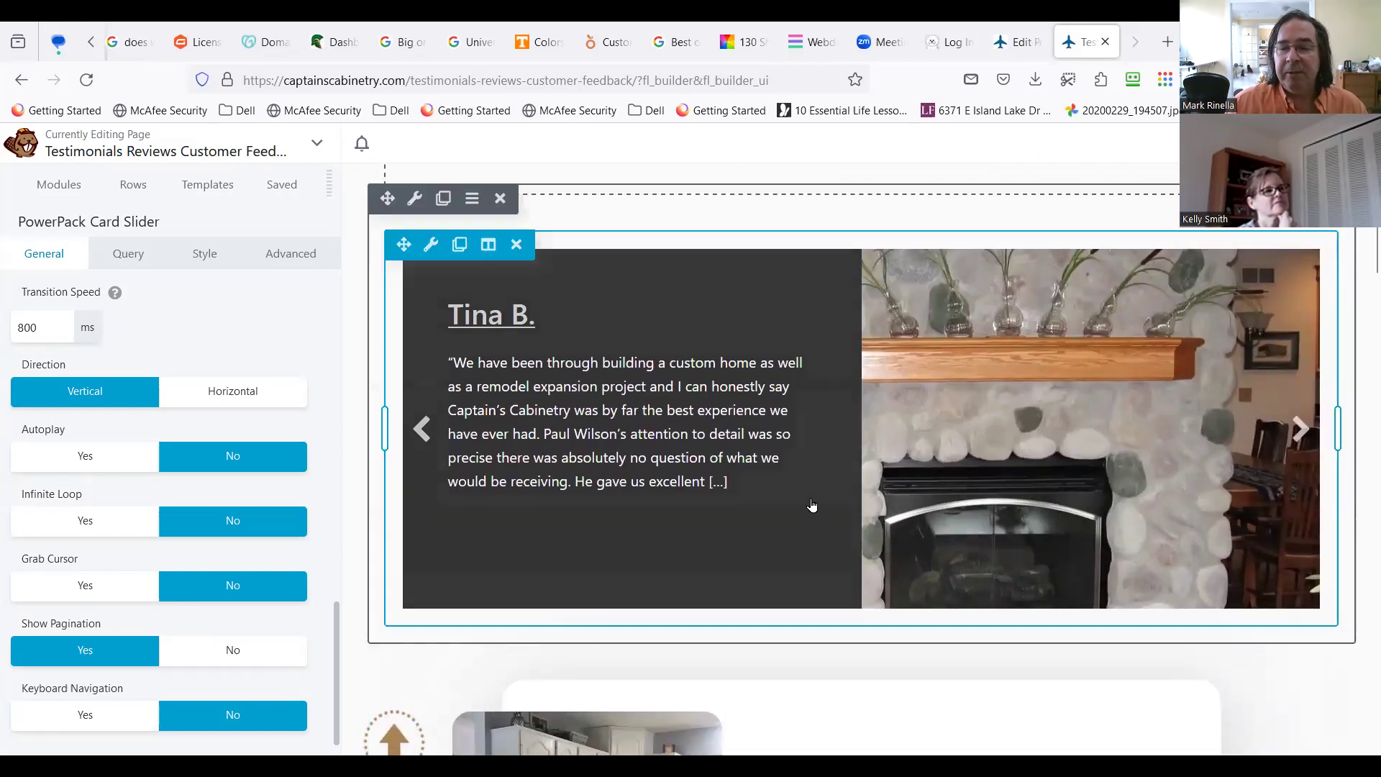
{"action": "scroll", "coordinate": [788, 560], "scroll_direction": "down", "scroll_amount": 4}
{"action": "scroll", "coordinate": [783, 555], "scroll_direction": "up", "scroll_amount": 4}
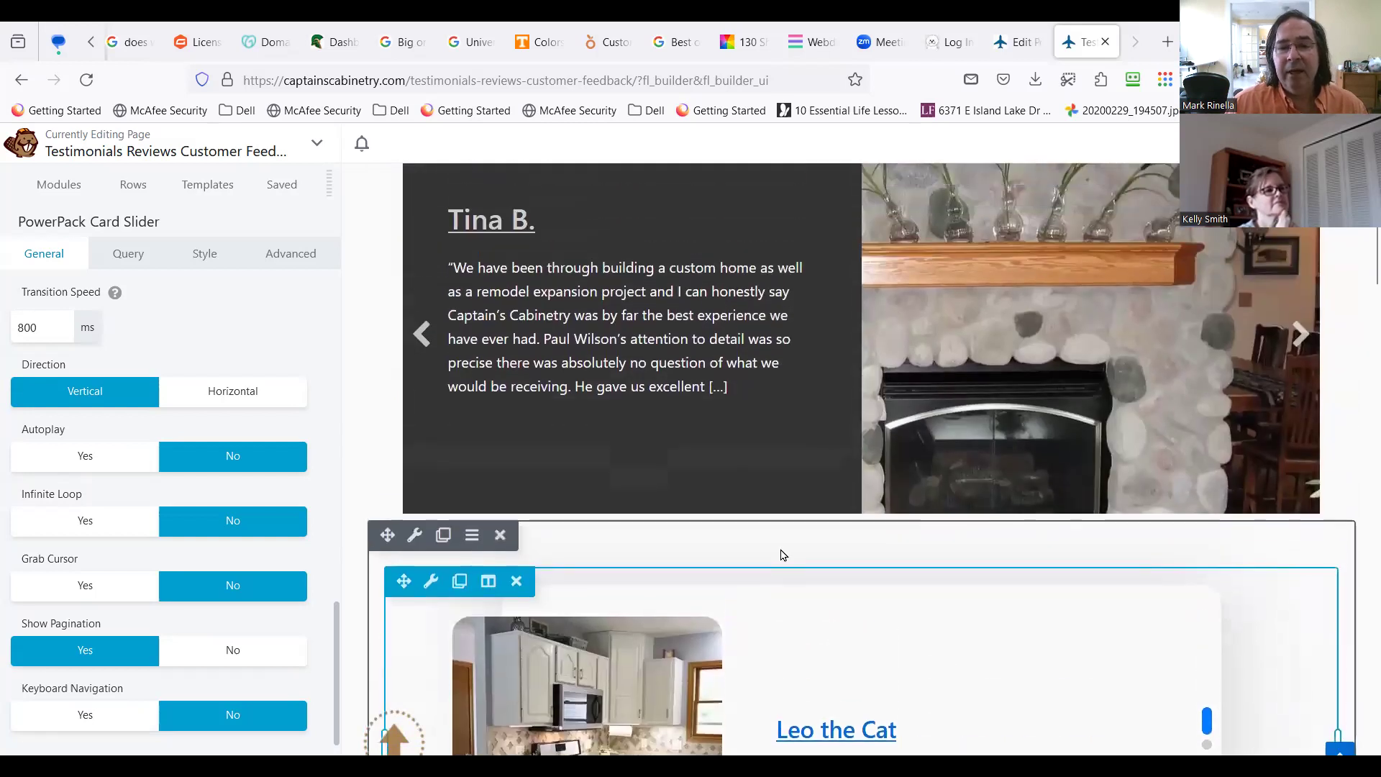
{"action": "scroll", "coordinate": [782, 556], "scroll_direction": "up", "scroll_amount": 3}
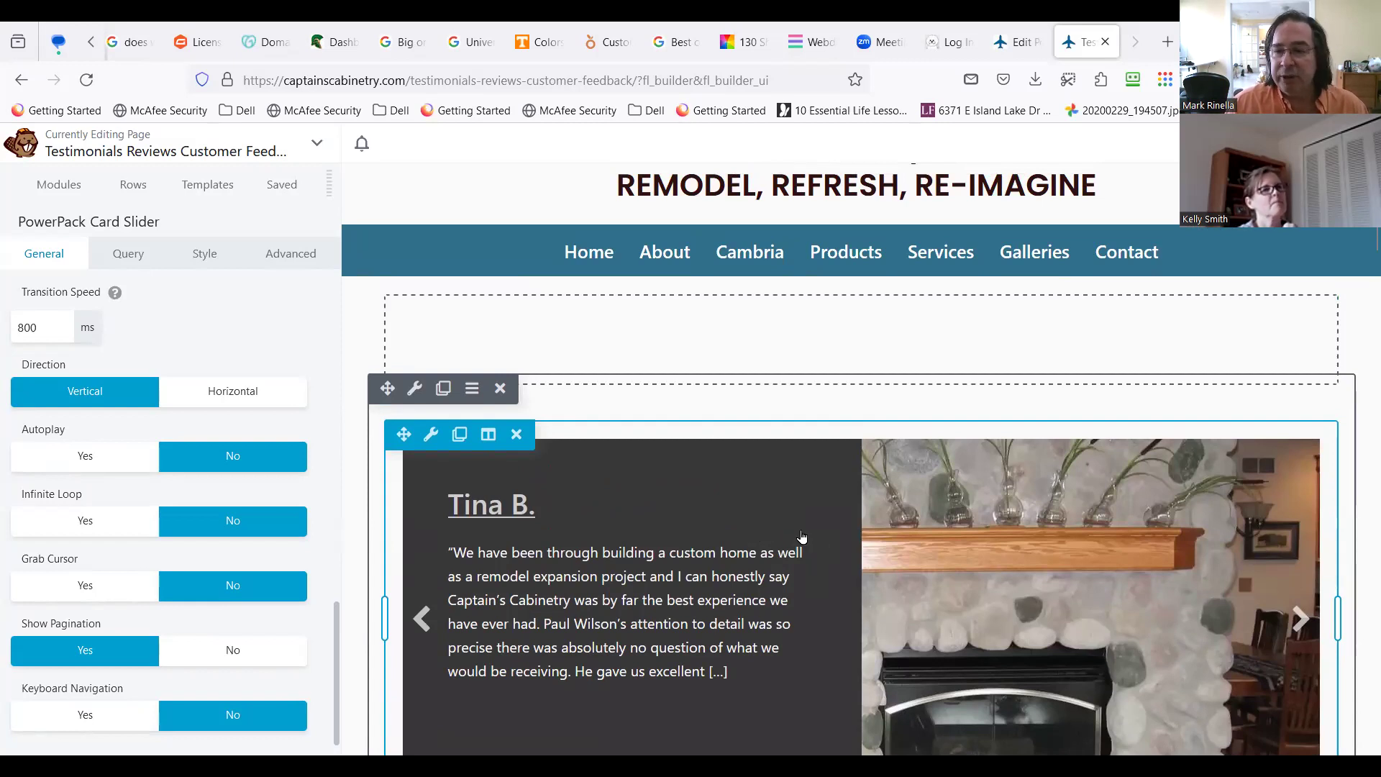
{"action": "scroll", "coordinate": [773, 554], "scroll_direction": "down", "scroll_amount": 7}
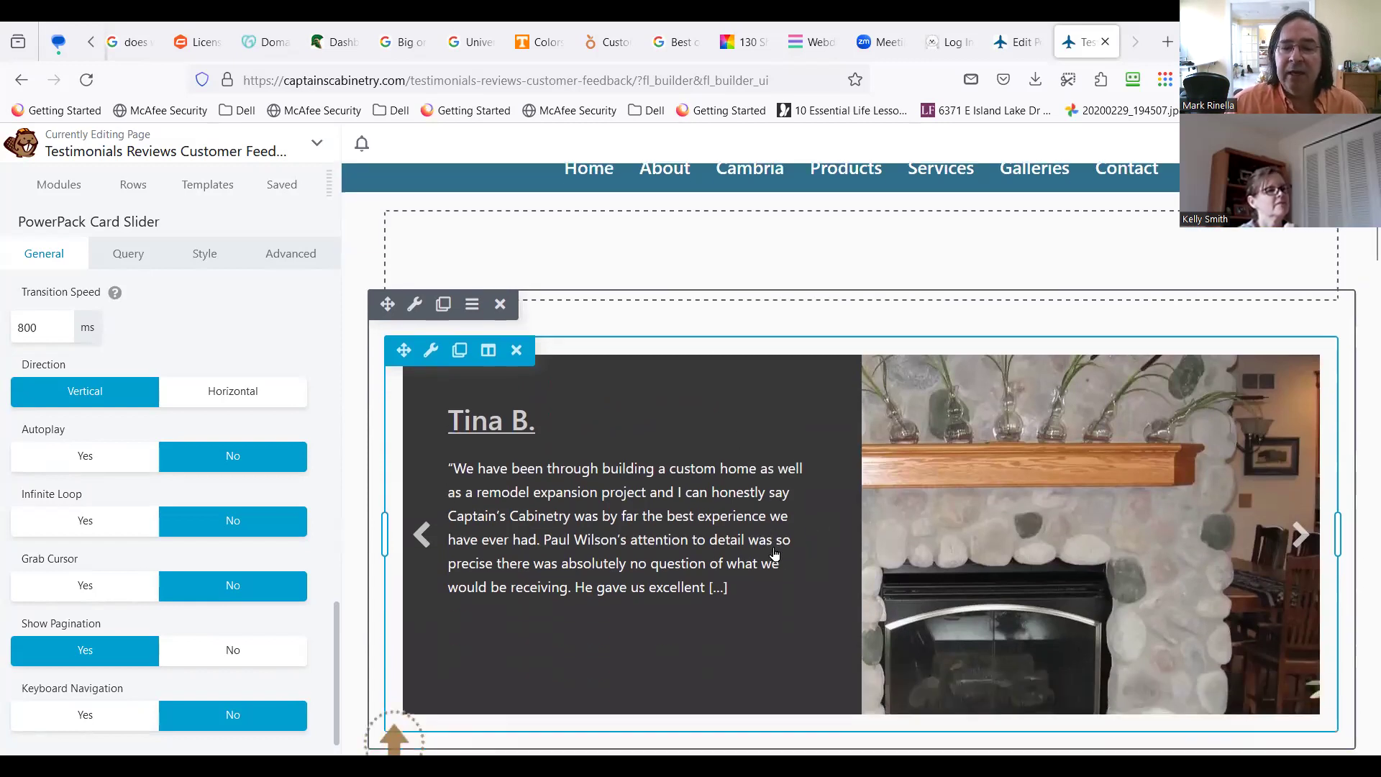
{"action": "scroll", "coordinate": [796, 504], "scroll_direction": "down", "scroll_amount": 1}
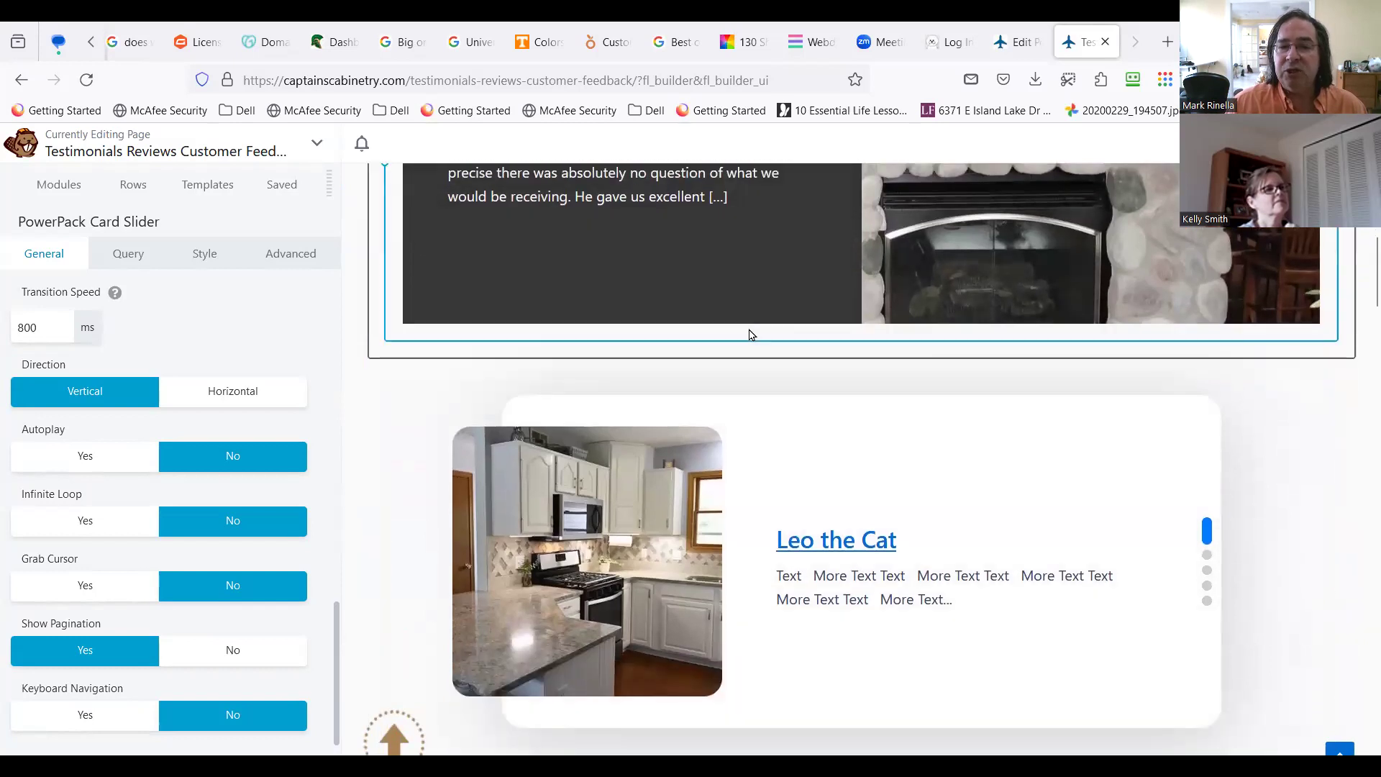
{"action": "scroll", "coordinate": [821, 433], "scroll_direction": "down", "scroll_amount": 1}
{"action": "scroll", "coordinate": [810, 422], "scroll_direction": "up", "scroll_amount": 2}
{"action": "scroll", "coordinate": [781, 402], "scroll_direction": "up", "scroll_amount": 1}
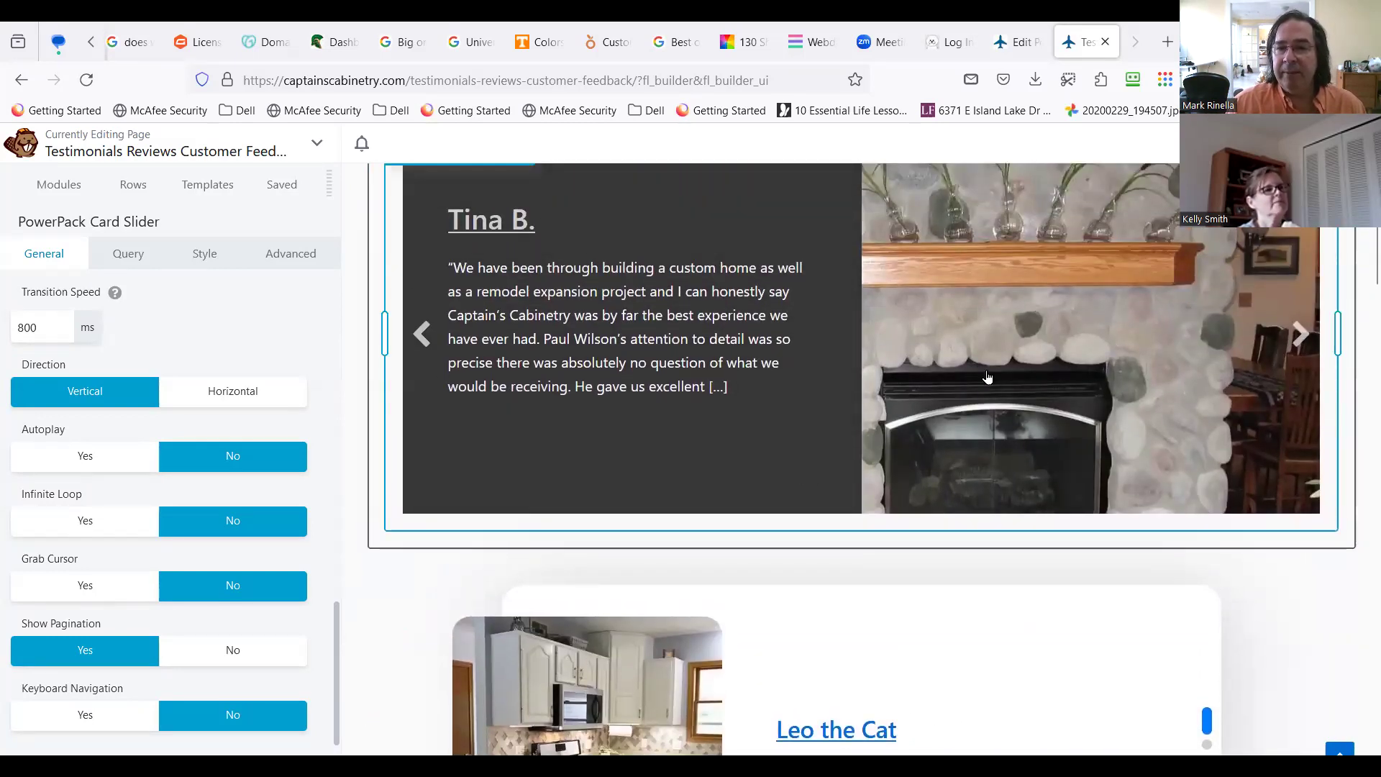
{"action": "scroll", "coordinate": [609, 548], "scroll_direction": "down", "scroll_amount": 2}
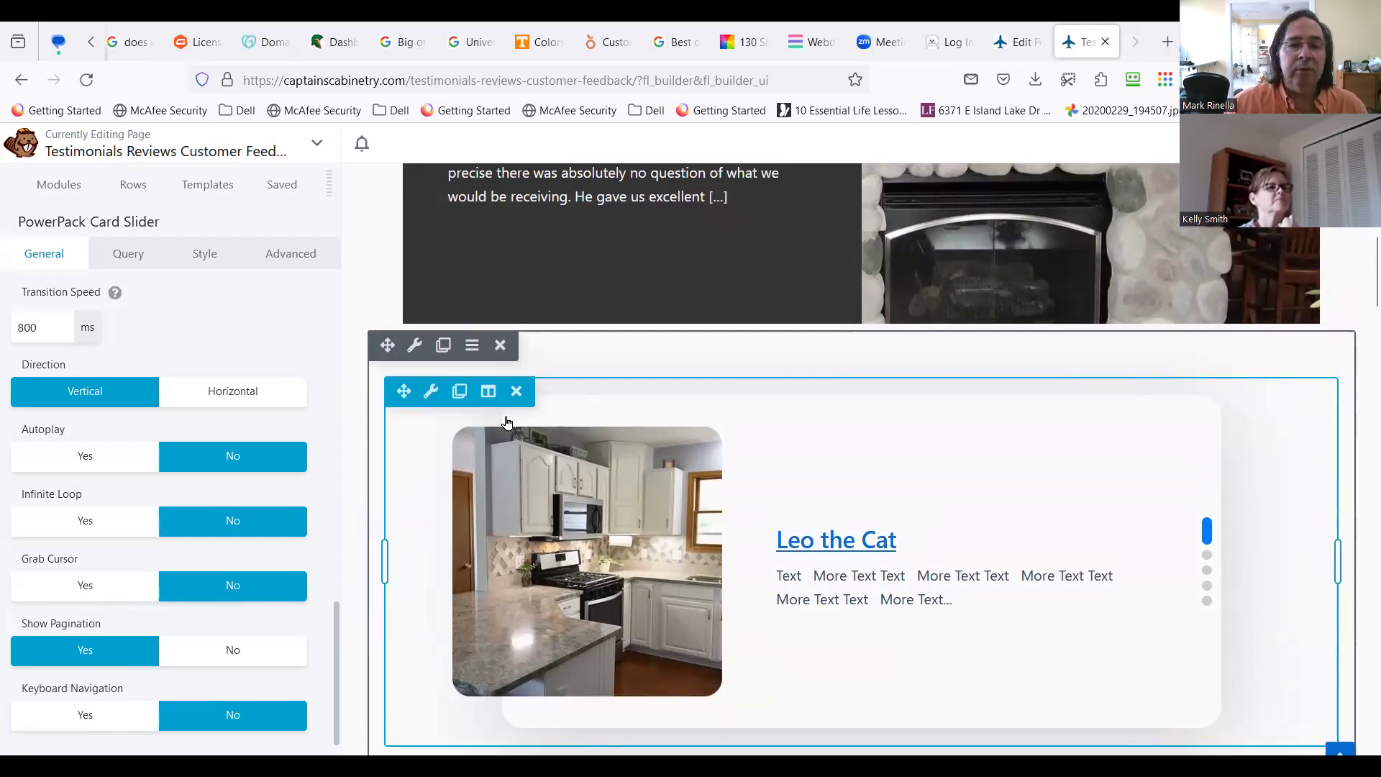
Step: Examine the card slider's general settings, covering post source, title and image display, excerpt length, post meta and slider behaviour
{"action": "left_click", "coordinate": [426, 394]}
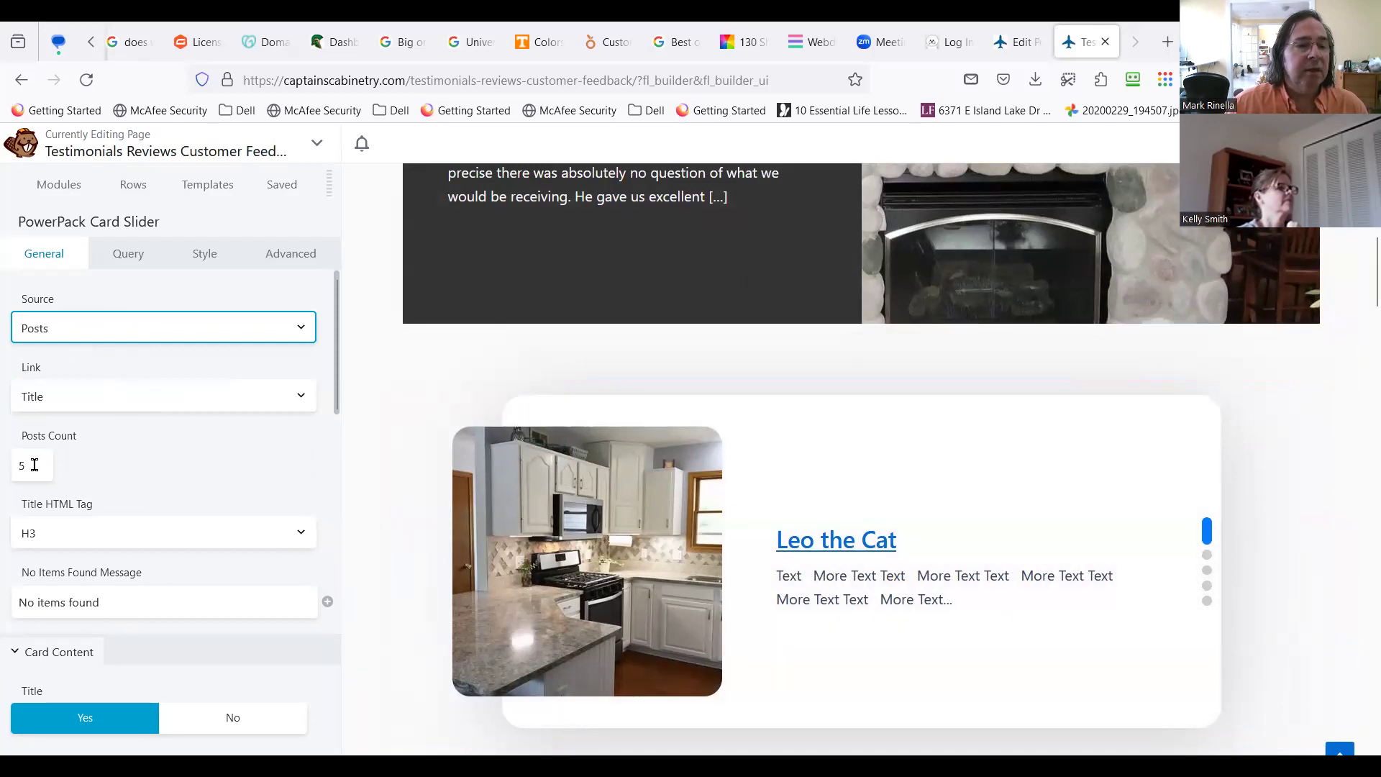
{"action": "scroll", "coordinate": [141, 486], "scroll_direction": "down", "scroll_amount": 2}
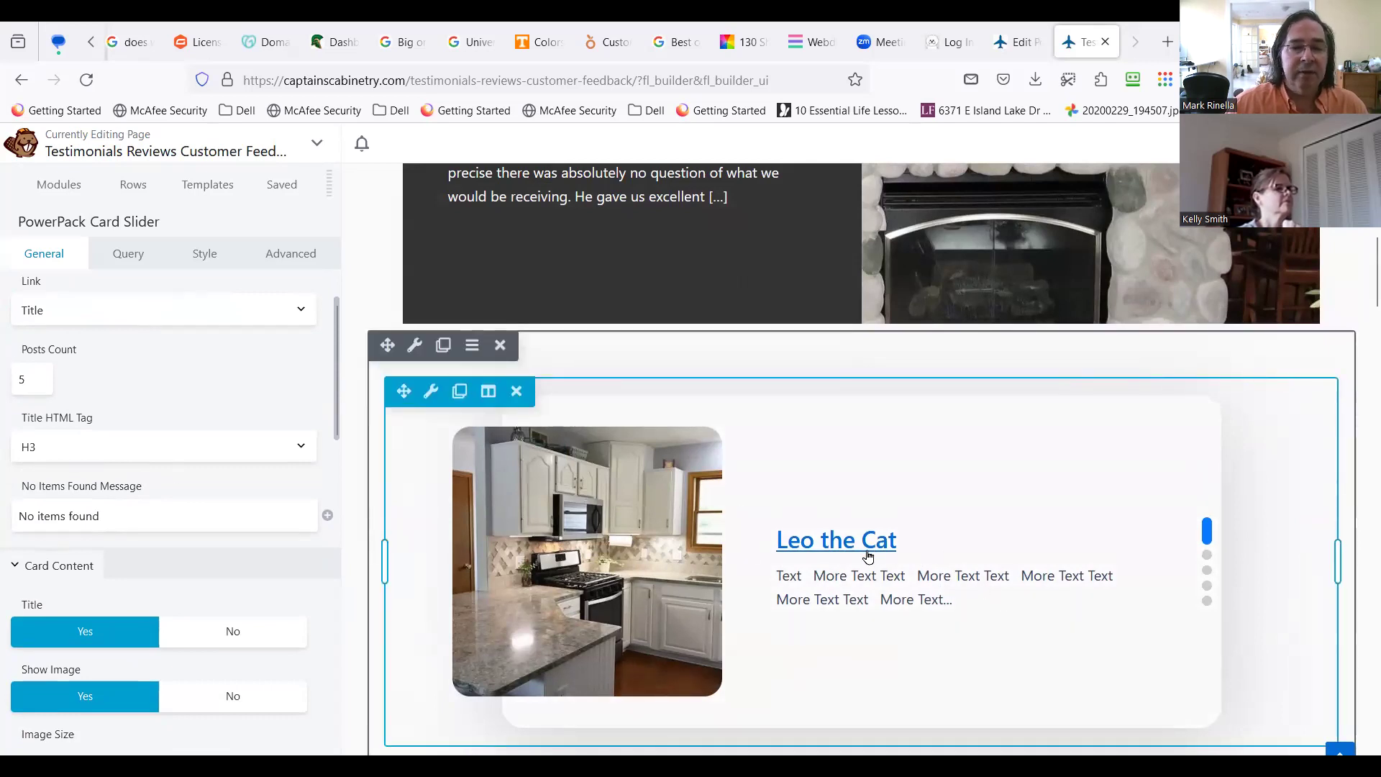
{"action": "scroll", "coordinate": [72, 515], "scroll_direction": "down", "scroll_amount": 4}
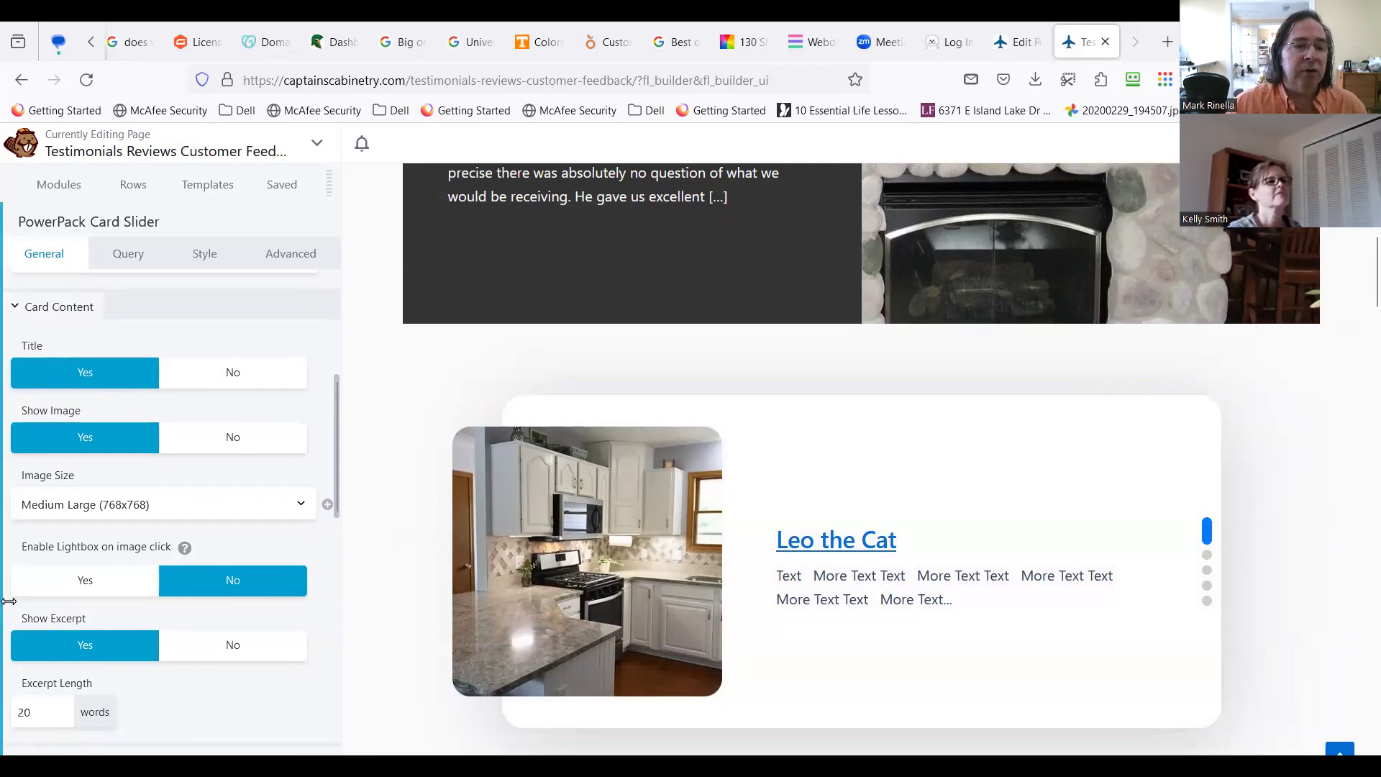
{"action": "scroll", "coordinate": [87, 576], "scroll_direction": "down", "scroll_amount": 1}
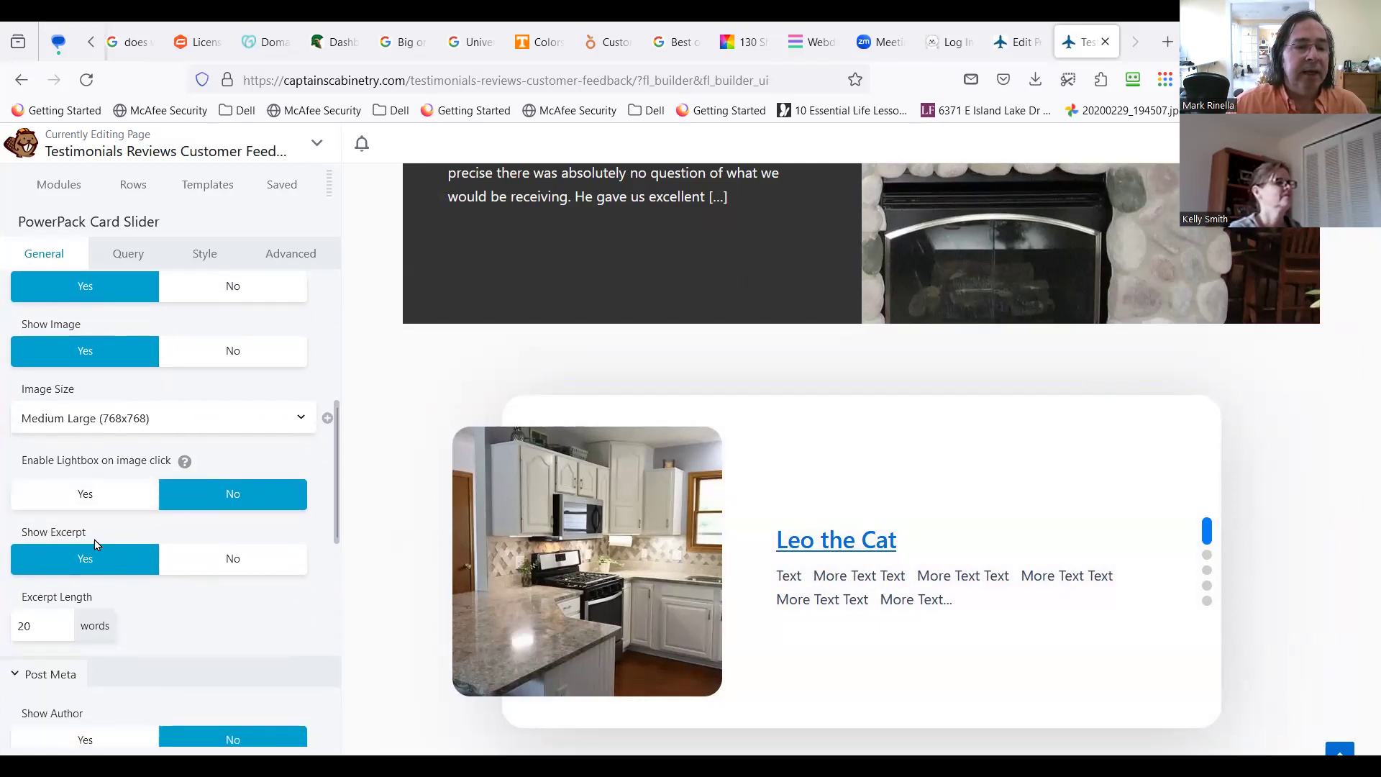
{"action": "scroll", "coordinate": [189, 608], "scroll_direction": "down", "scroll_amount": 2}
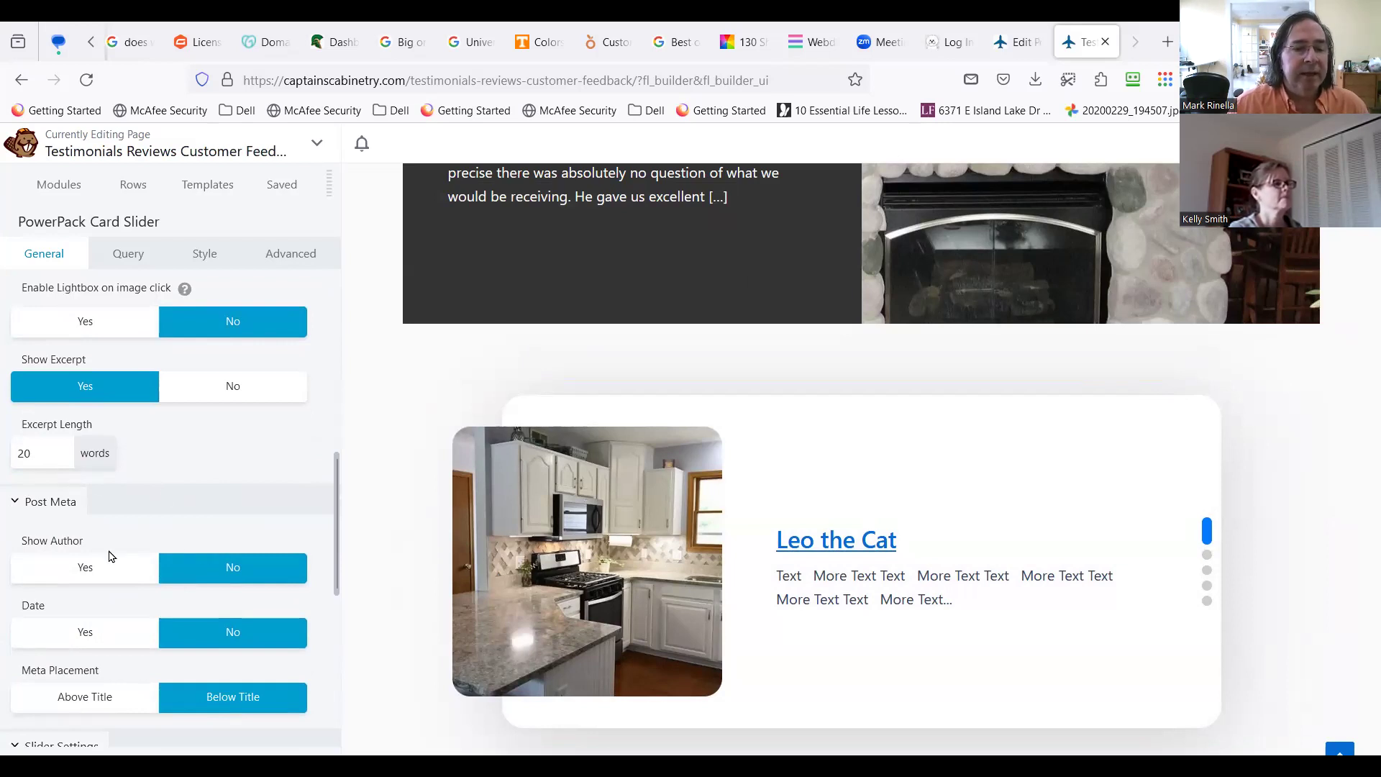
{"action": "scroll", "coordinate": [213, 577], "scroll_direction": "down", "scroll_amount": 4}
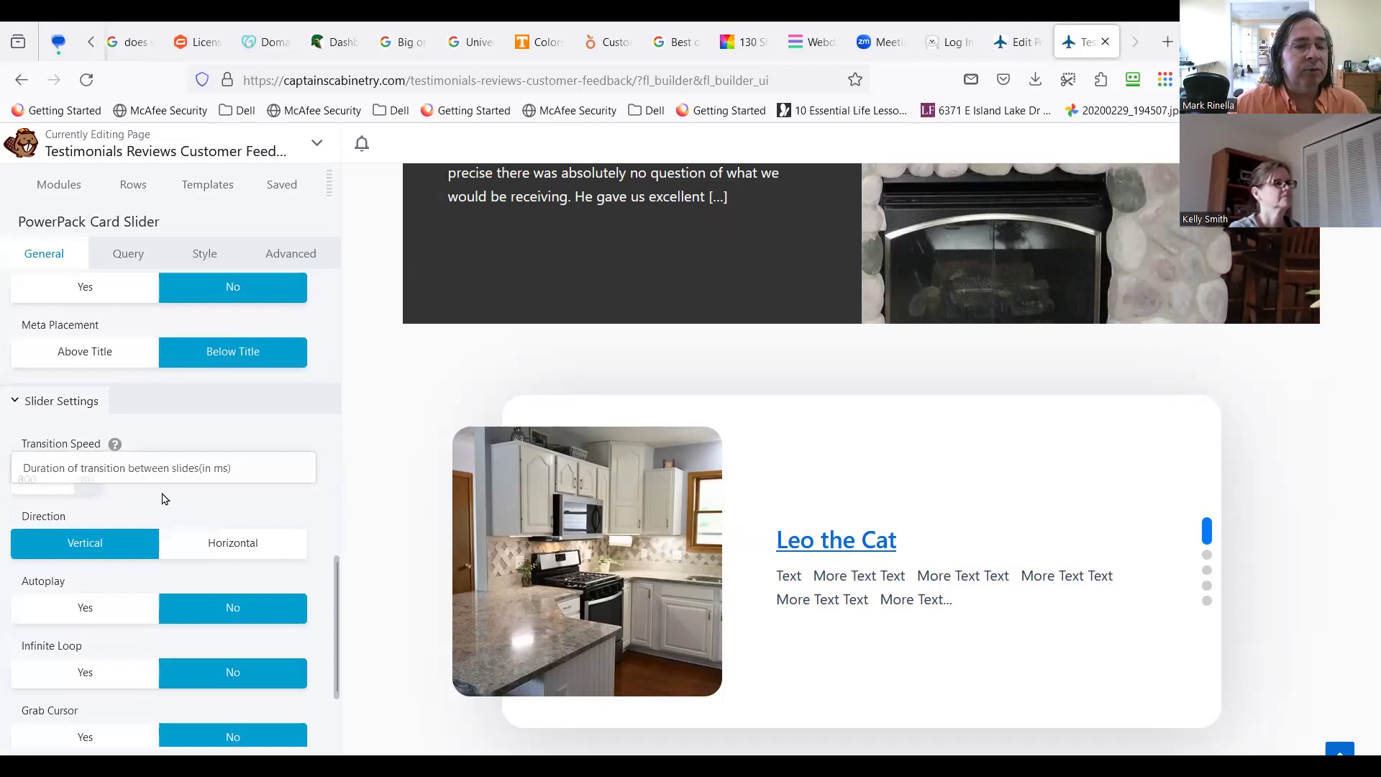
{"action": "scroll", "coordinate": [115, 591], "scroll_direction": "down", "scroll_amount": 2}
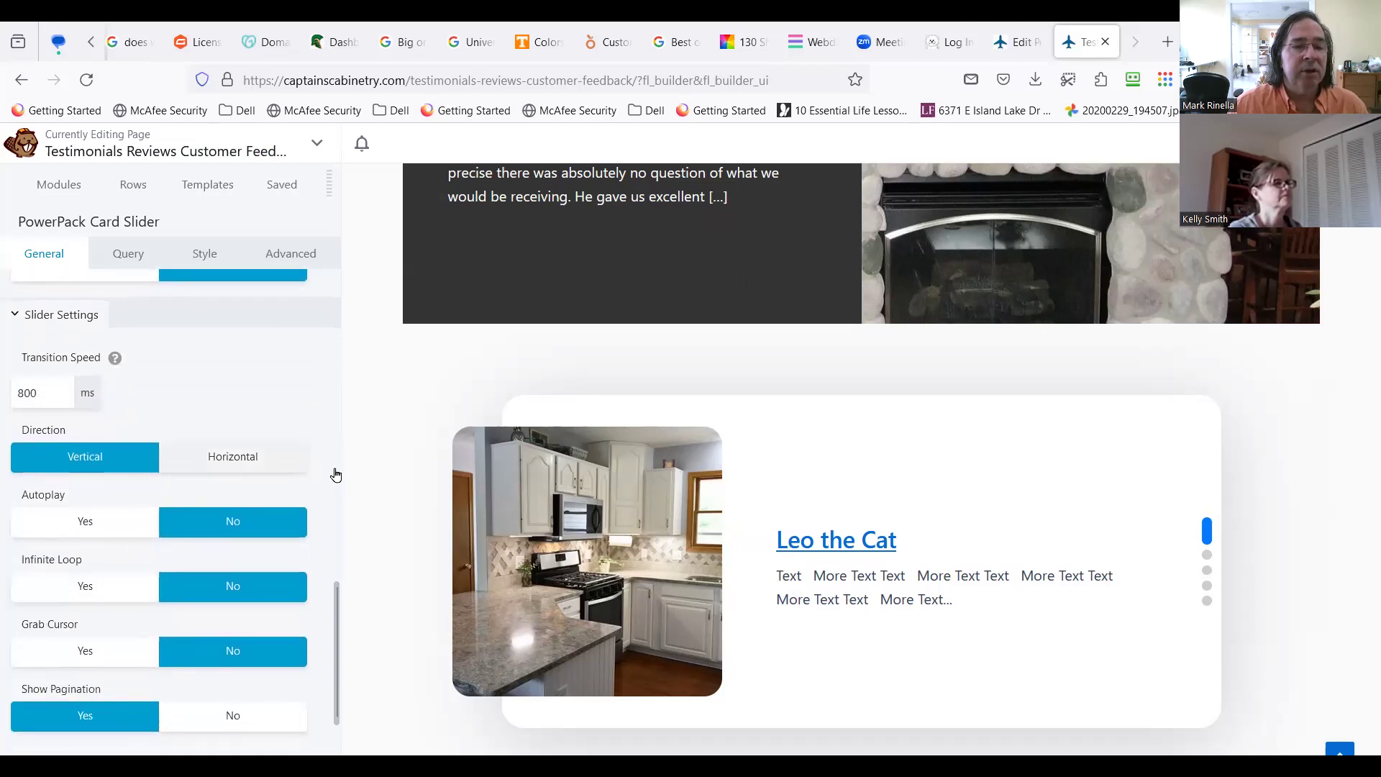
{"action": "scroll", "coordinate": [195, 646], "scroll_direction": "down", "scroll_amount": 1}
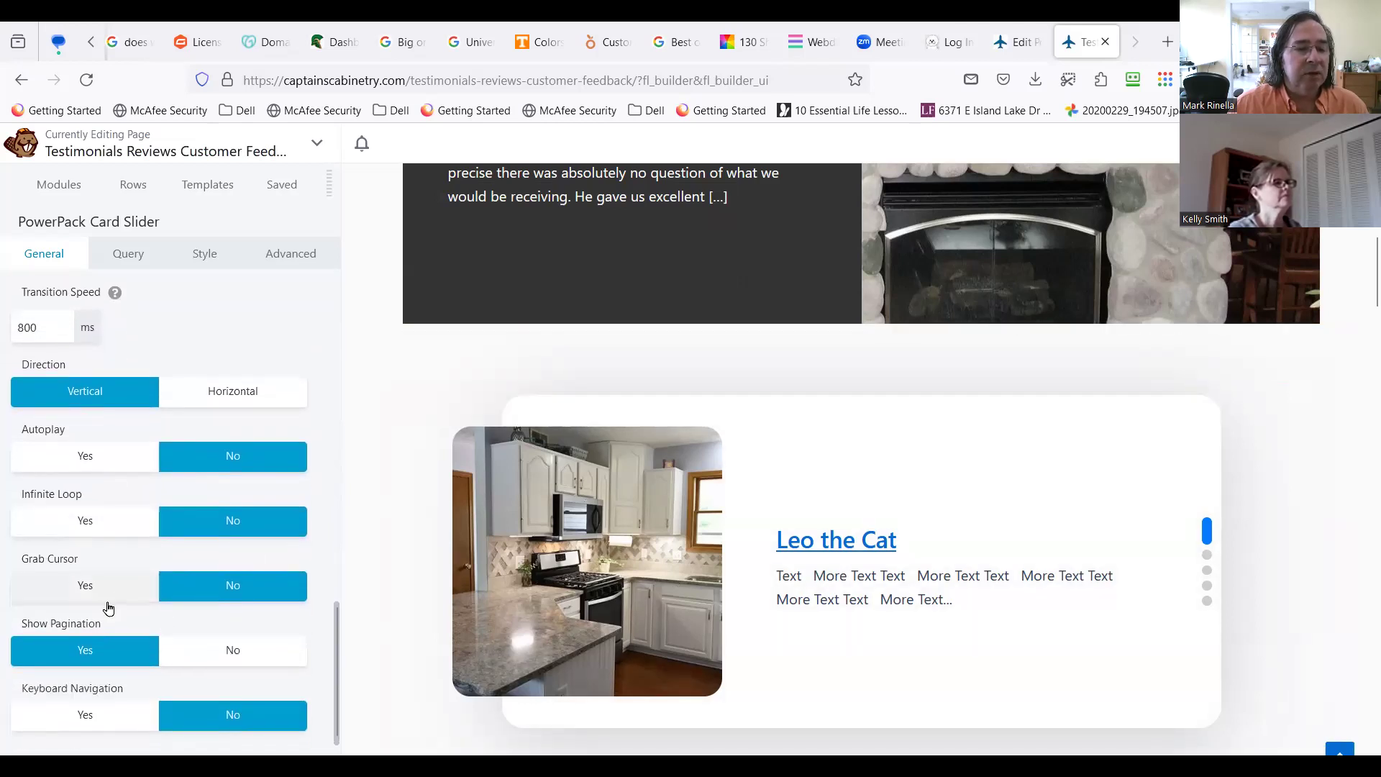
{"action": "scroll", "coordinate": [308, 658], "scroll_direction": "up", "scroll_amount": 3}
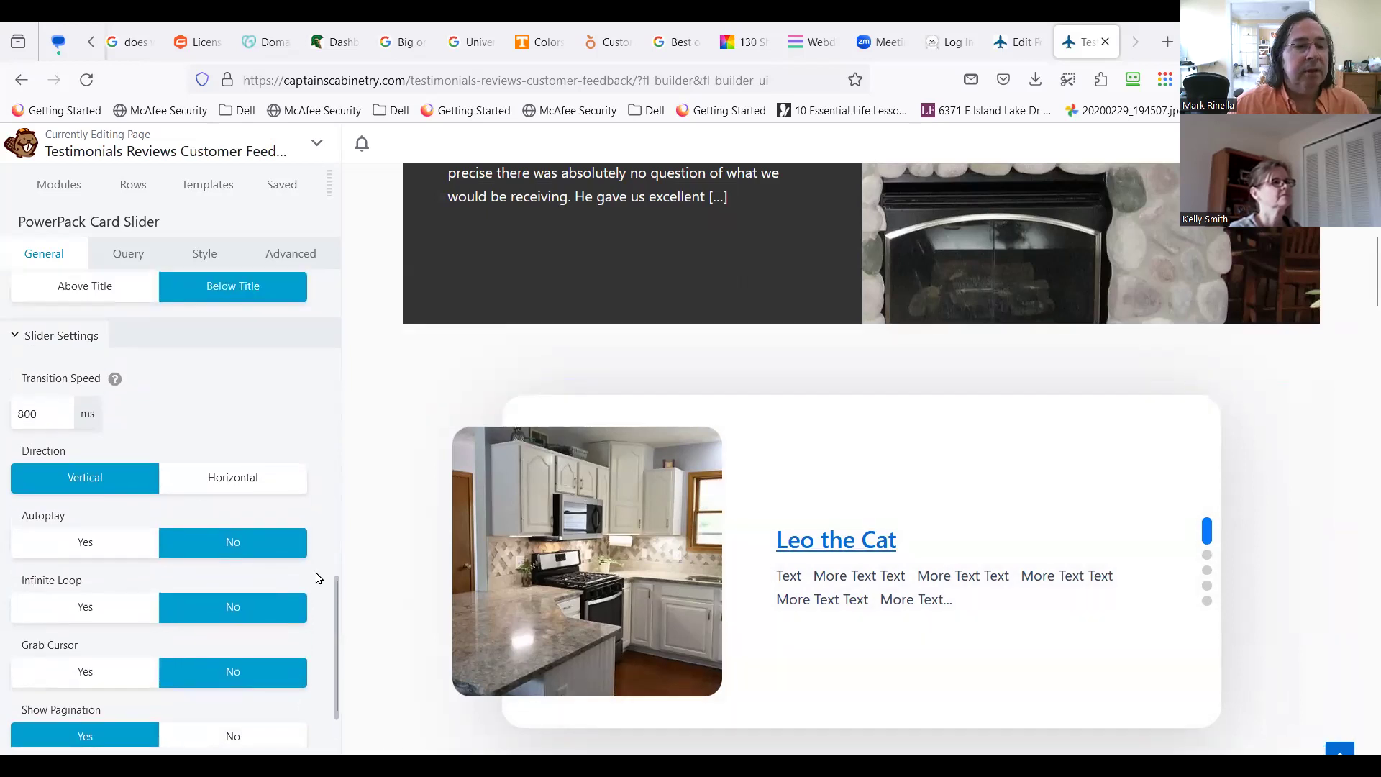
{"action": "scroll", "coordinate": [266, 561], "scroll_direction": "up", "scroll_amount": 5}
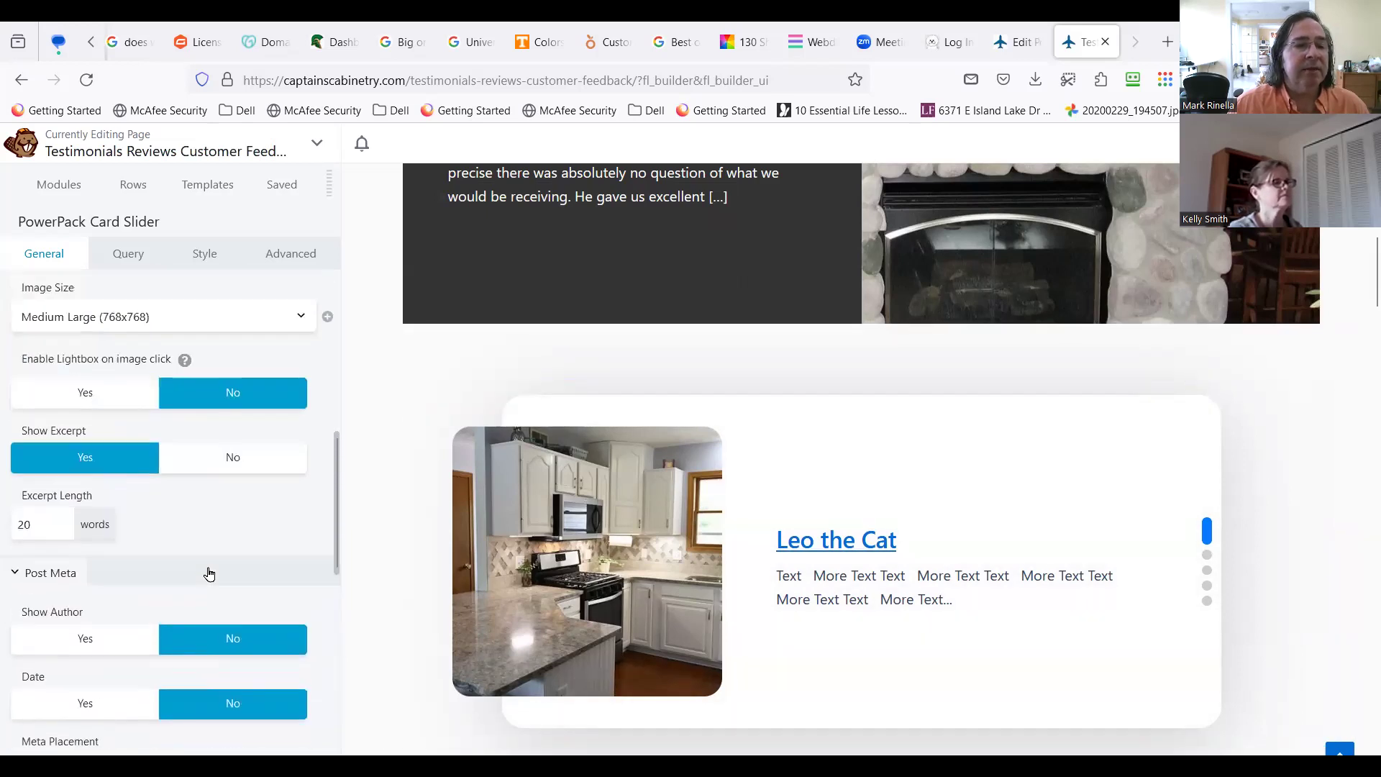
{"action": "scroll", "coordinate": [167, 401], "scroll_direction": "up", "scroll_amount": 1}
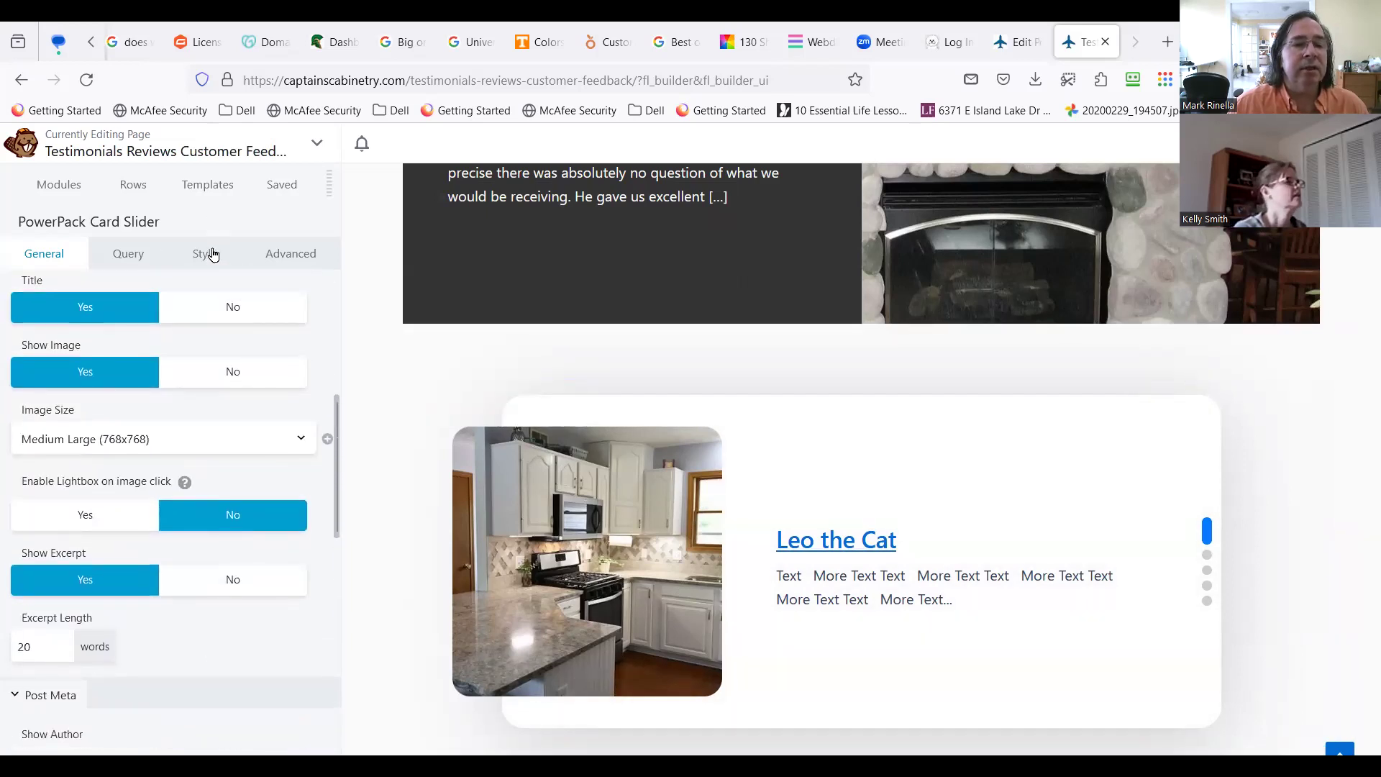
Step: Examine the card slider's style settings, especially the color, size, spacing, position and border options for its dots
{"action": "left_click", "coordinate": [205, 253]}
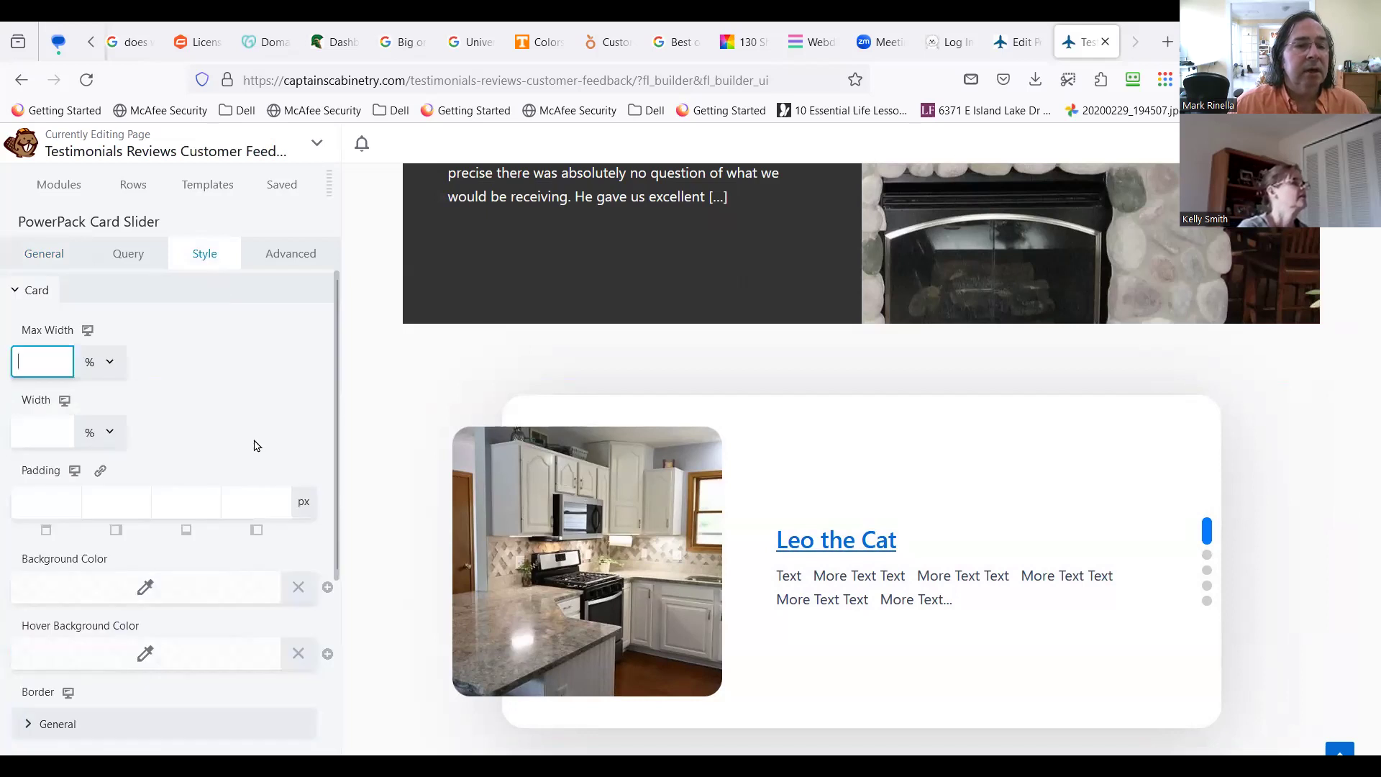
{"action": "scroll", "coordinate": [244, 447], "scroll_direction": "down", "scroll_amount": 4}
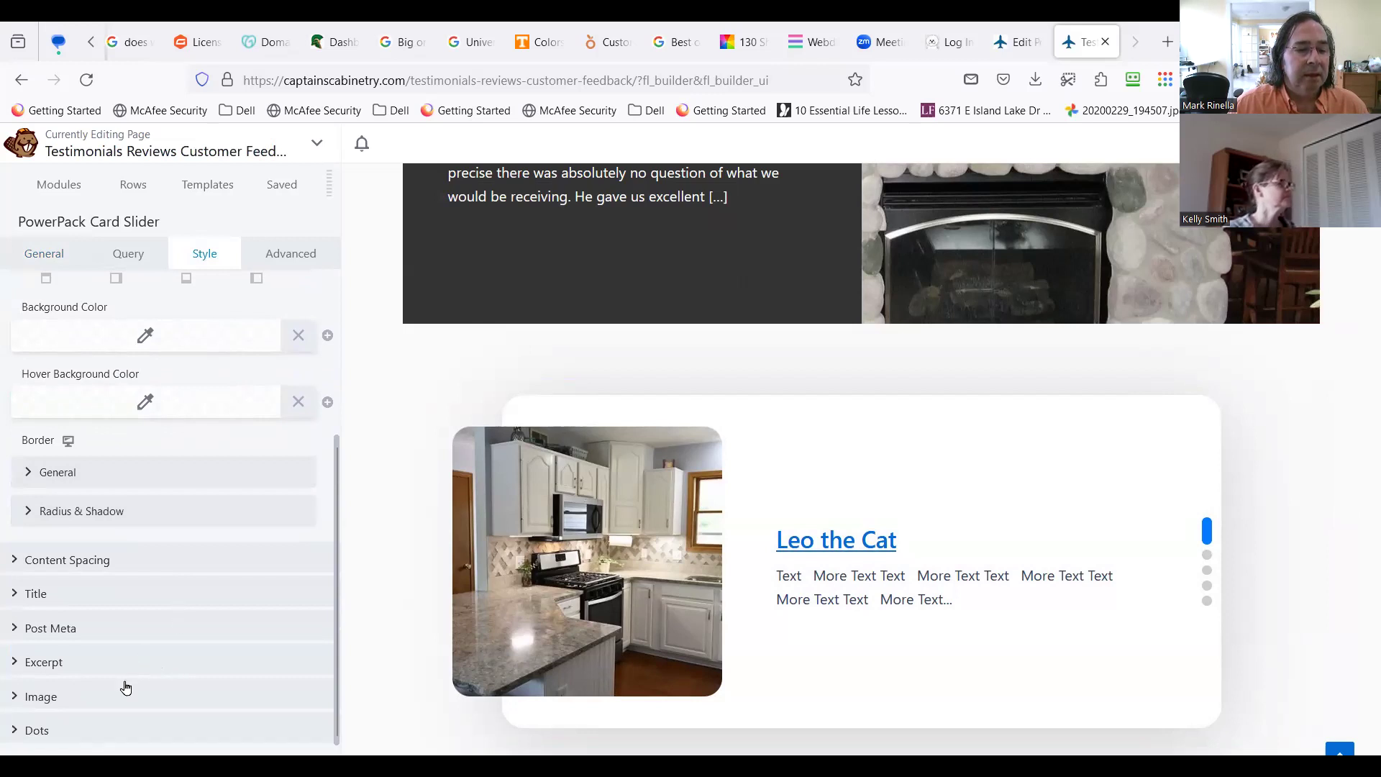
{"action": "left_click", "coordinate": [15, 731]}
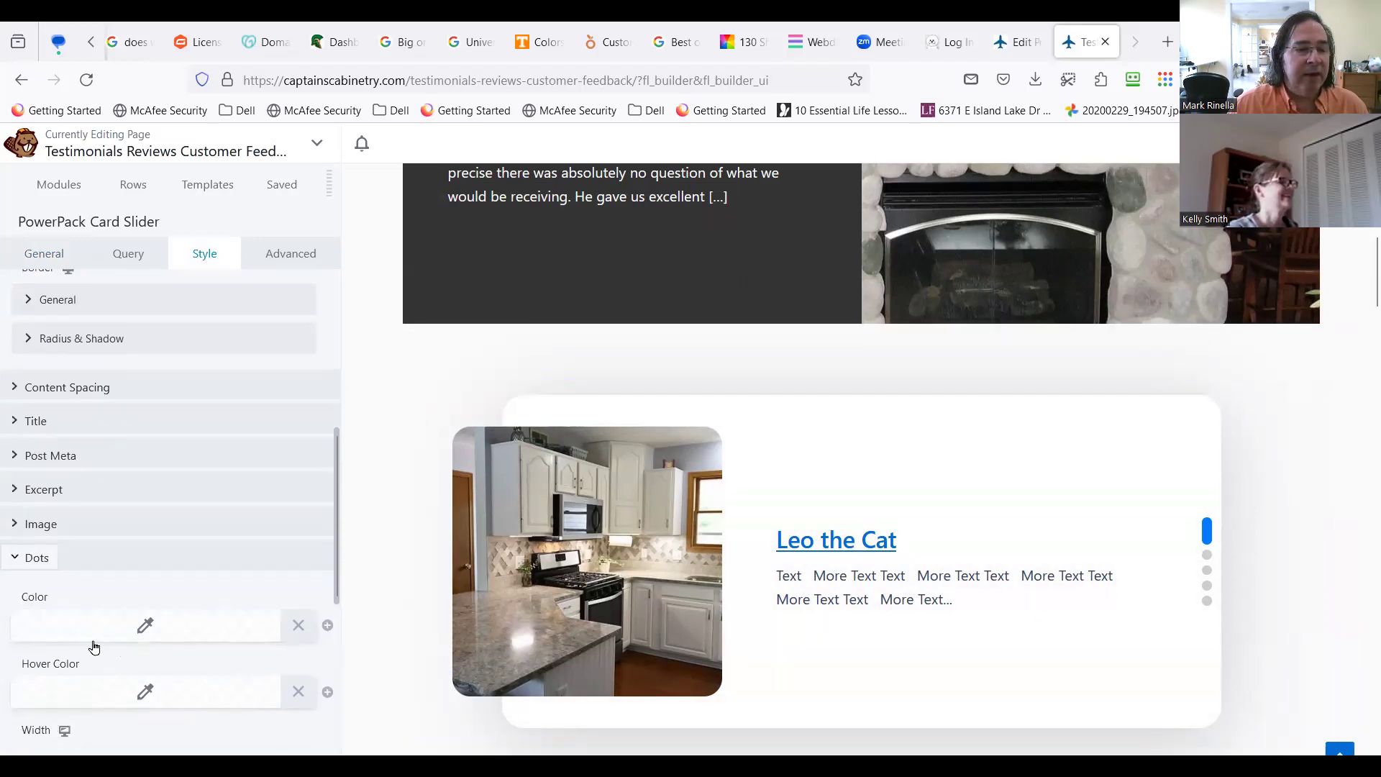
{"action": "left_click", "coordinate": [29, 563]}
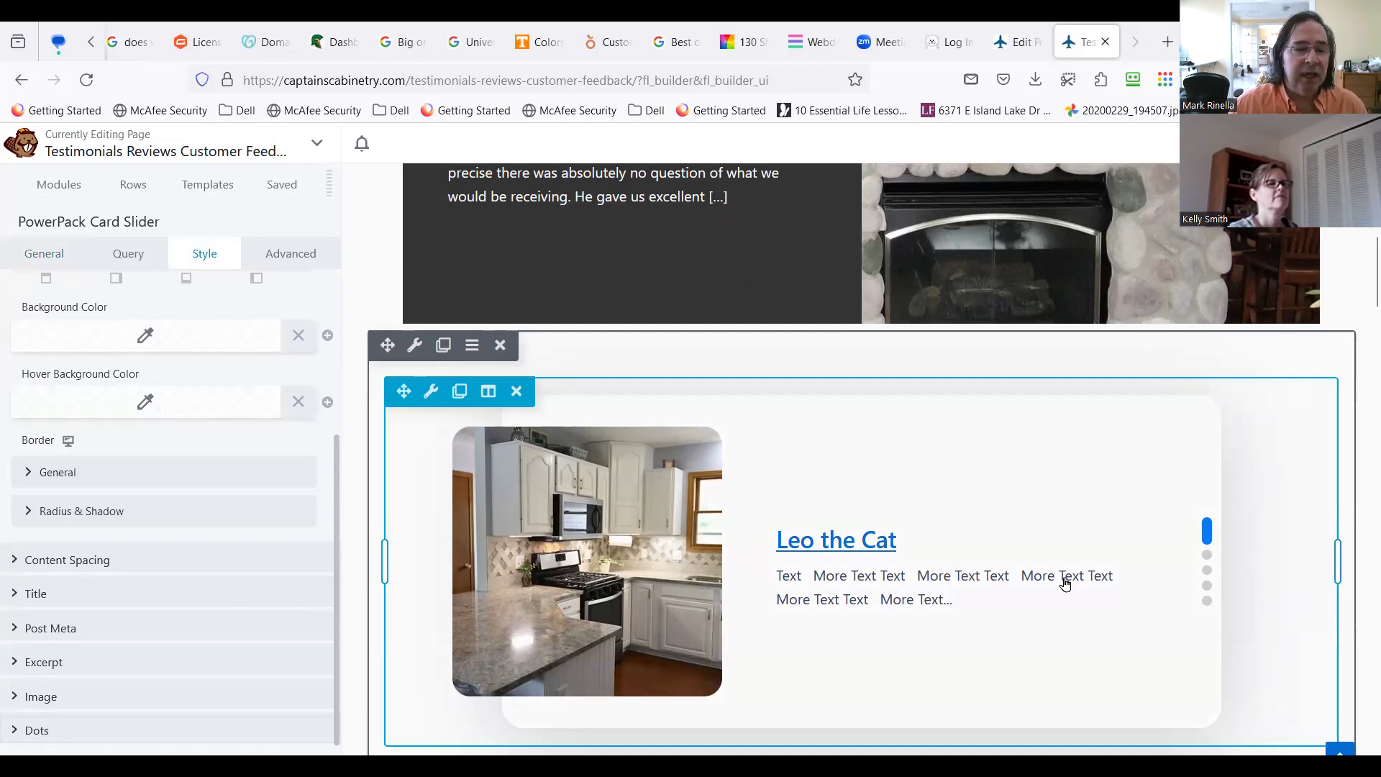
{"action": "left_click", "coordinate": [13, 732]}
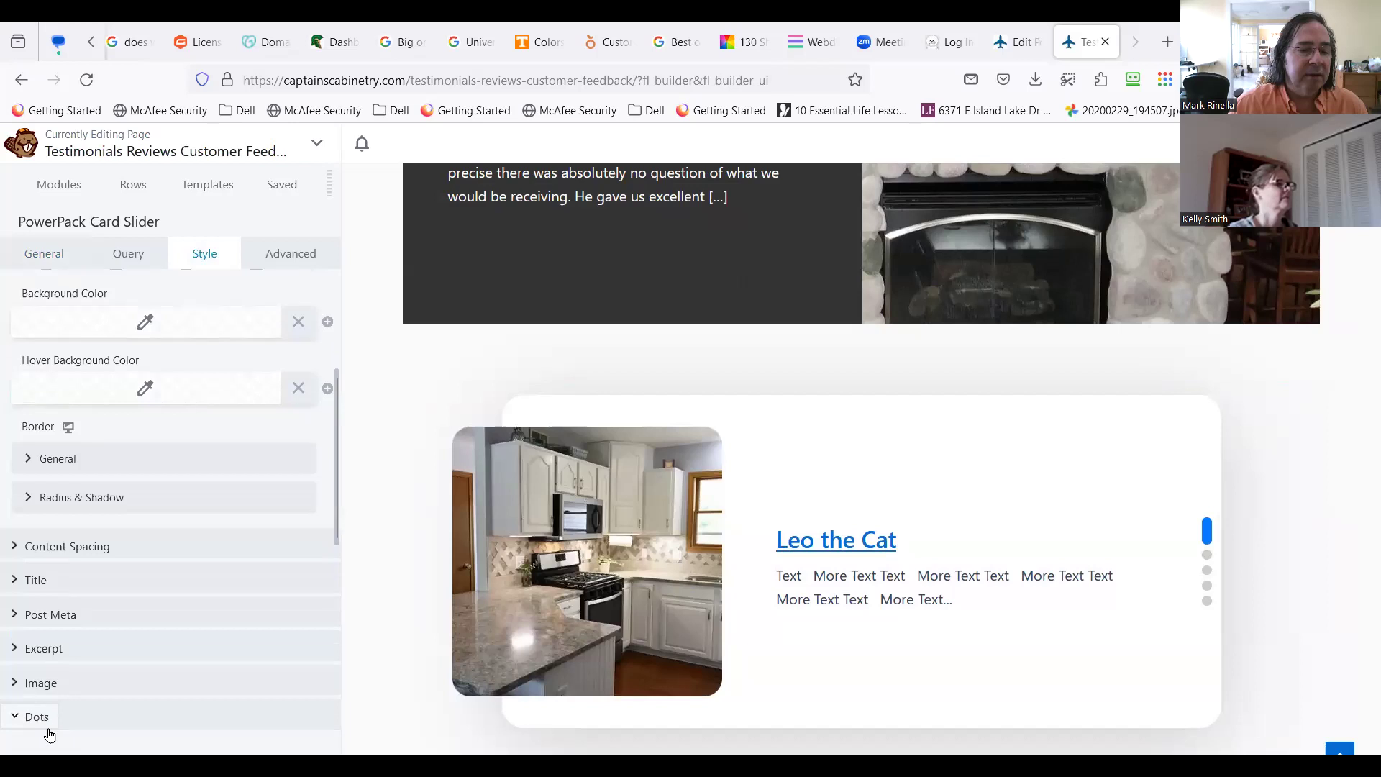
{"action": "scroll", "coordinate": [43, 732], "scroll_direction": "down", "scroll_amount": 2}
{"action": "scroll", "coordinate": [124, 605], "scroll_direction": "down", "scroll_amount": 5}
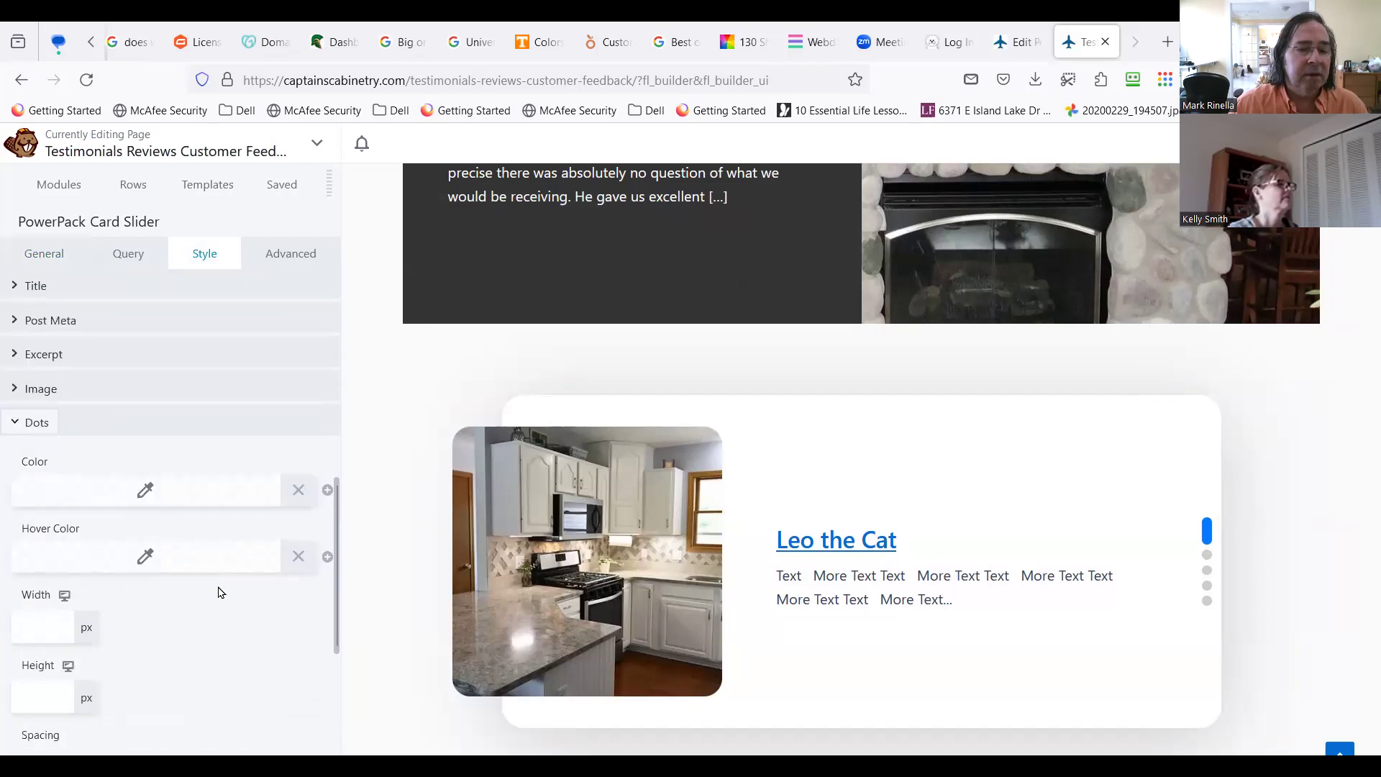
{"action": "scroll", "coordinate": [150, 614], "scroll_direction": "down", "scroll_amount": 1}
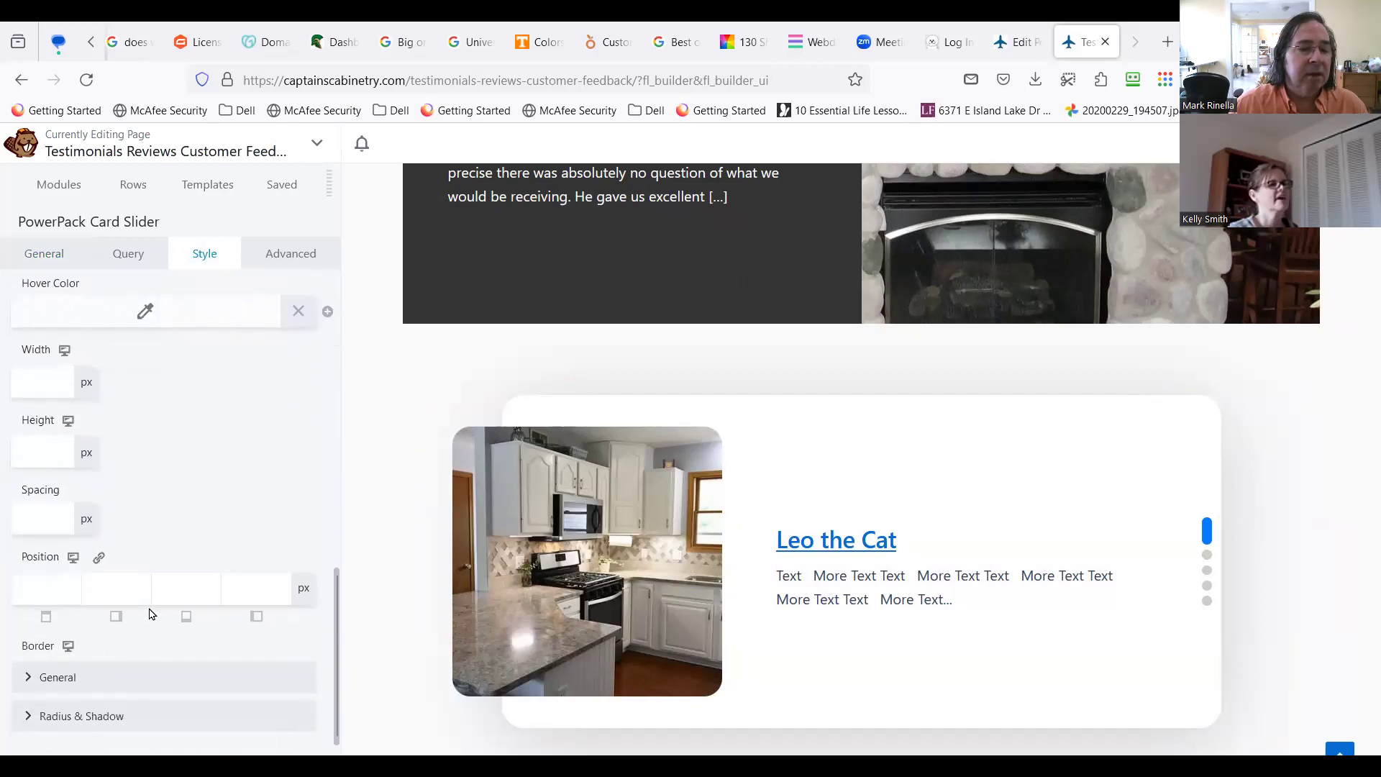
{"action": "left_click", "coordinate": [24, 684]}
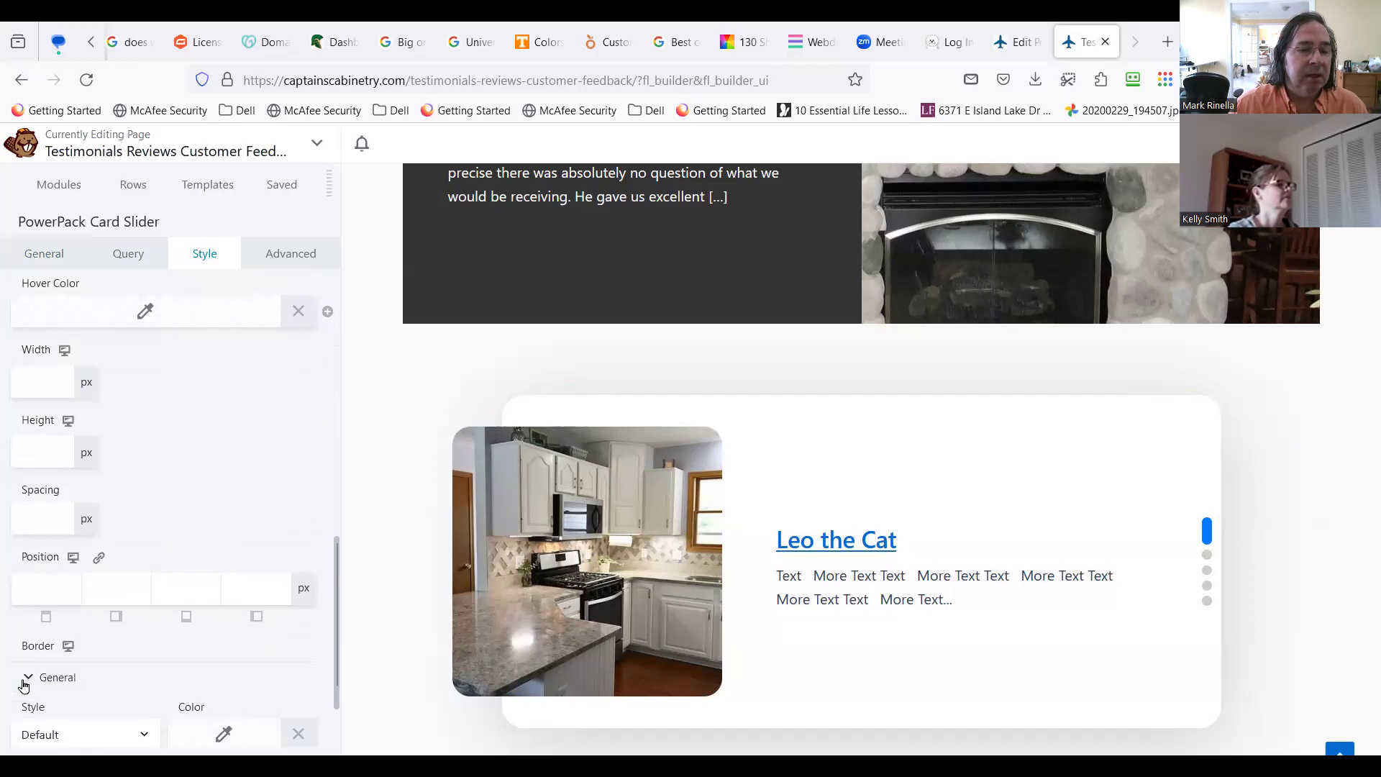
{"action": "scroll", "coordinate": [24, 685], "scroll_direction": "down", "scroll_amount": 3}
{"action": "scroll", "coordinate": [29, 669], "scroll_direction": "up", "scroll_amount": 5}
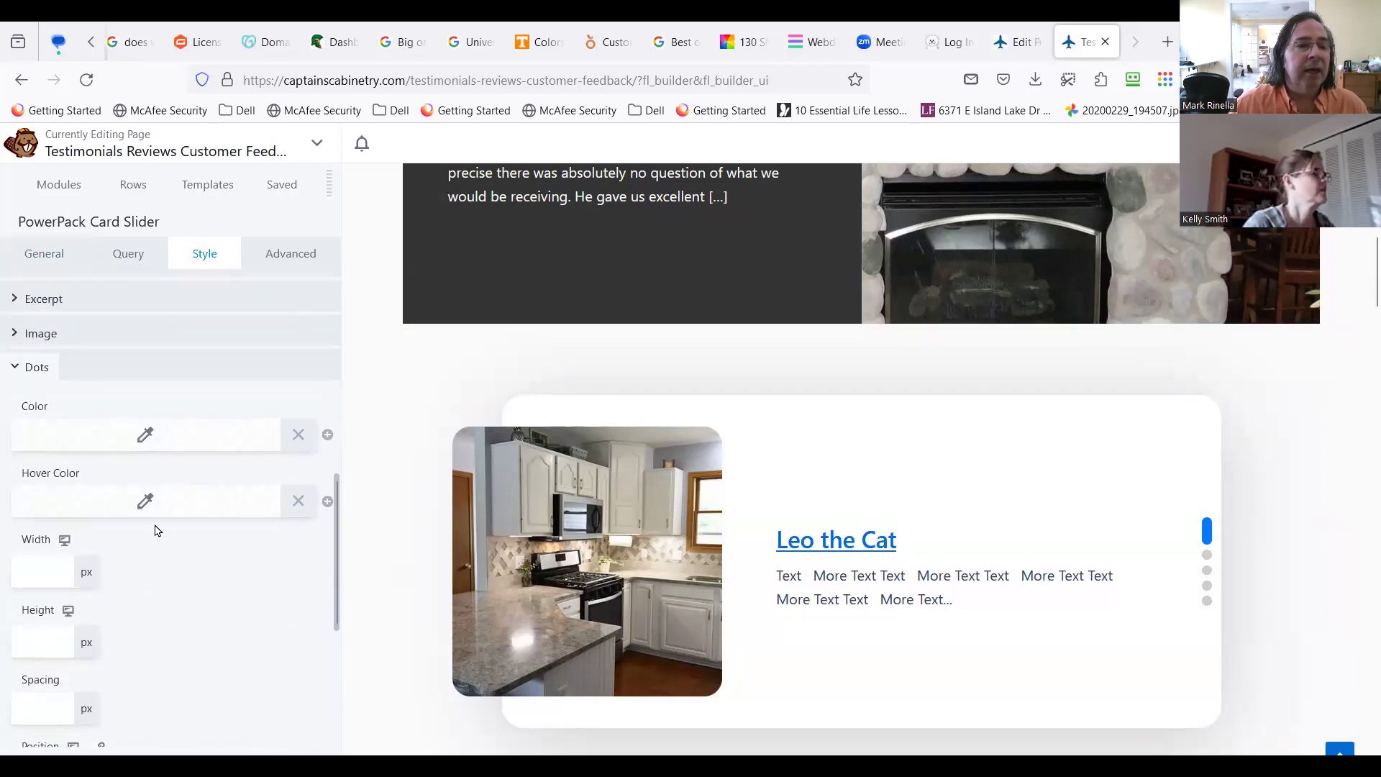
{"action": "scroll", "coordinate": [83, 487], "scroll_direction": "up", "scroll_amount": 3}
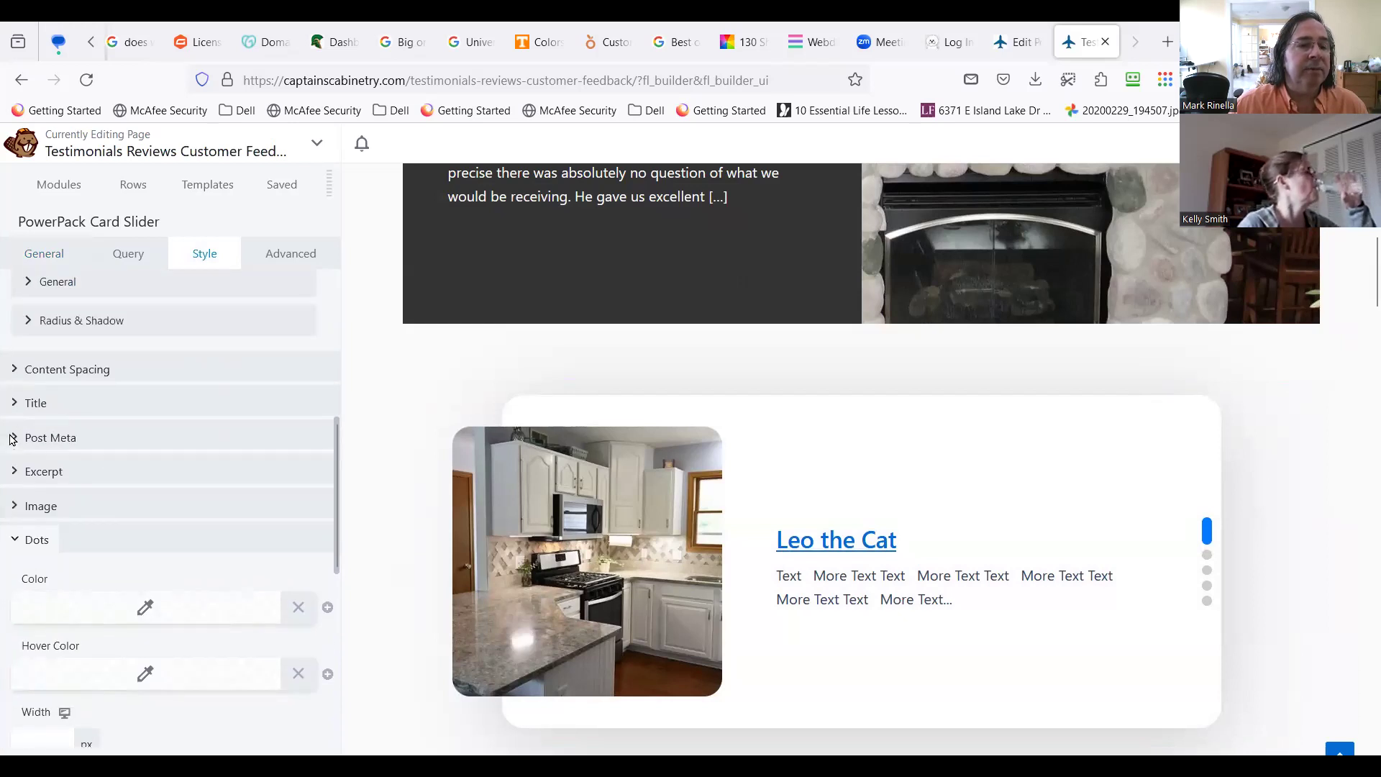
{"action": "scroll", "coordinate": [29, 367], "scroll_direction": "up", "scroll_amount": 6}
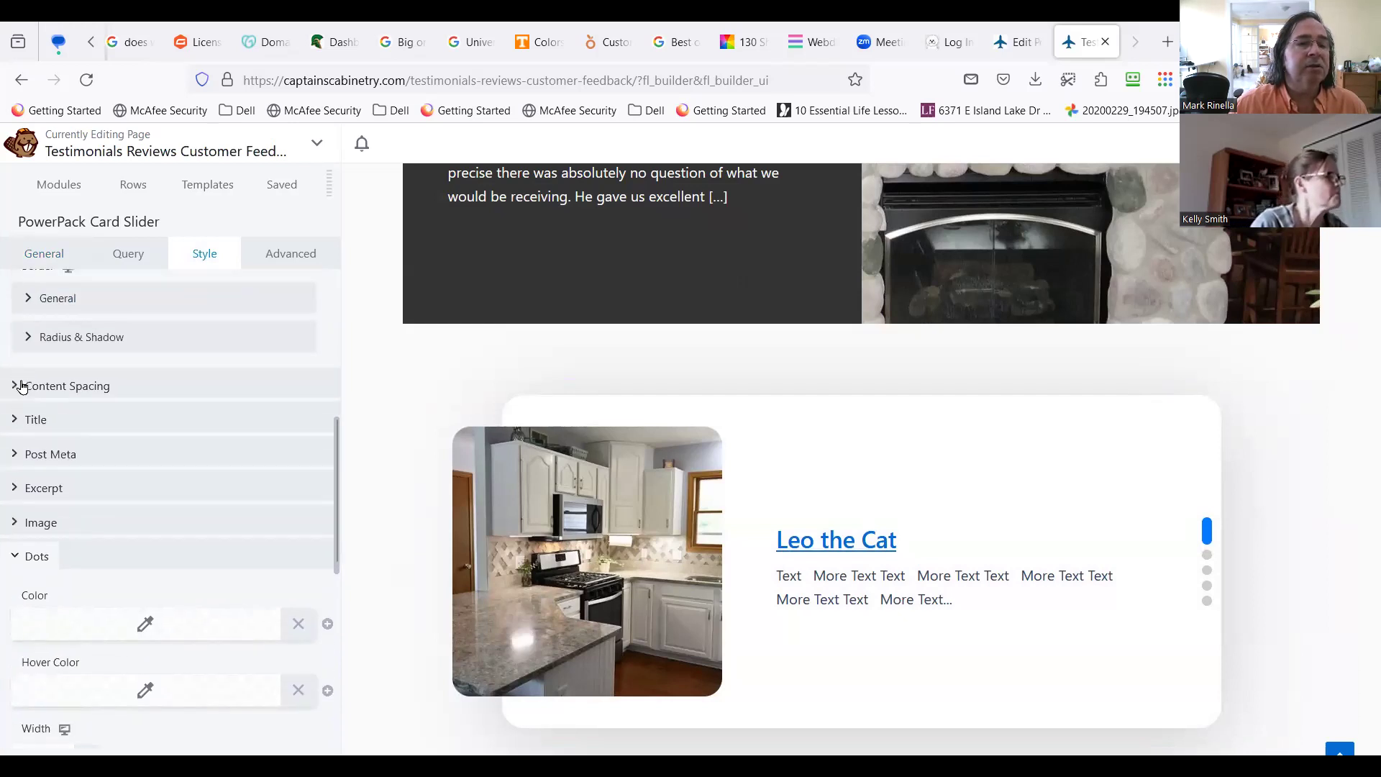
{"action": "scroll", "coordinate": [42, 362], "scroll_direction": "up", "scroll_amount": 1}
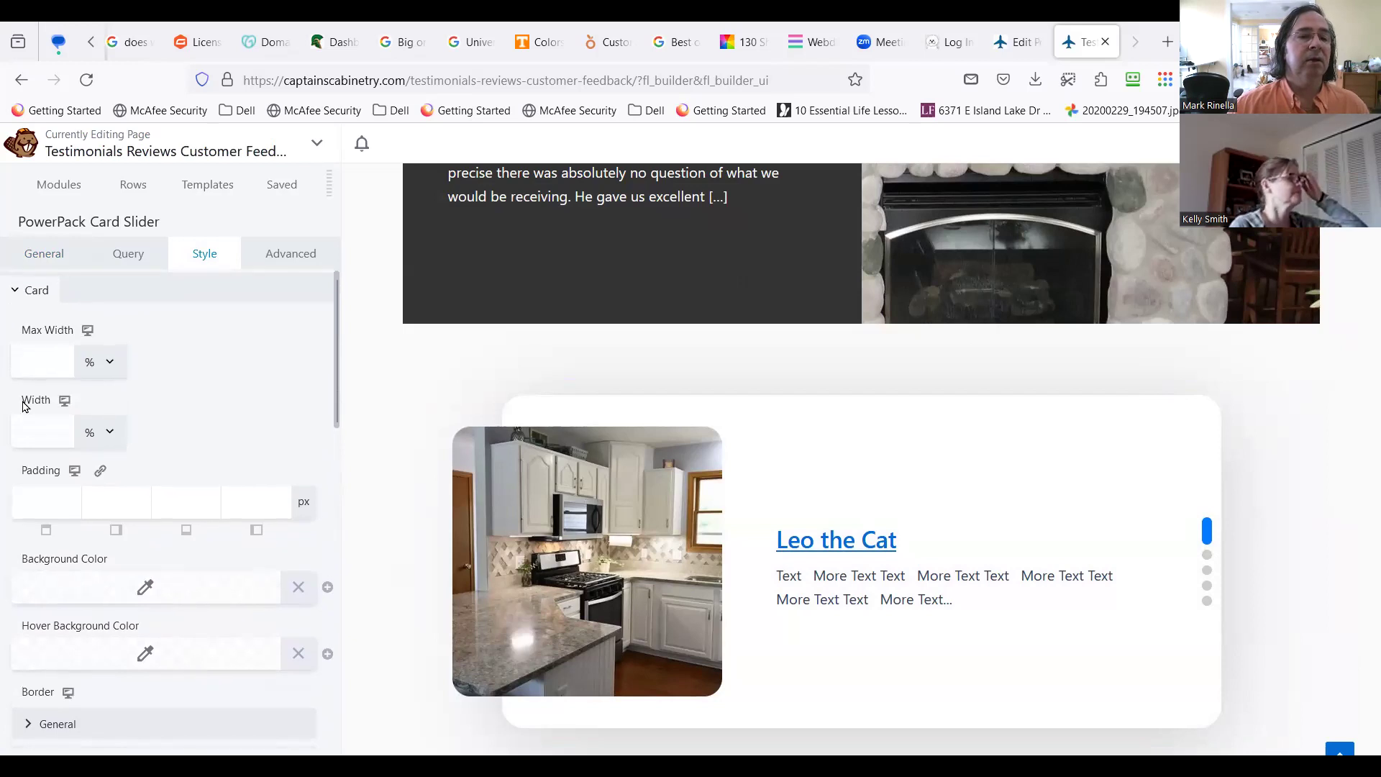
Step: Set the card slider's query to order its posts by Random
{"action": "left_click", "coordinate": [119, 256]}
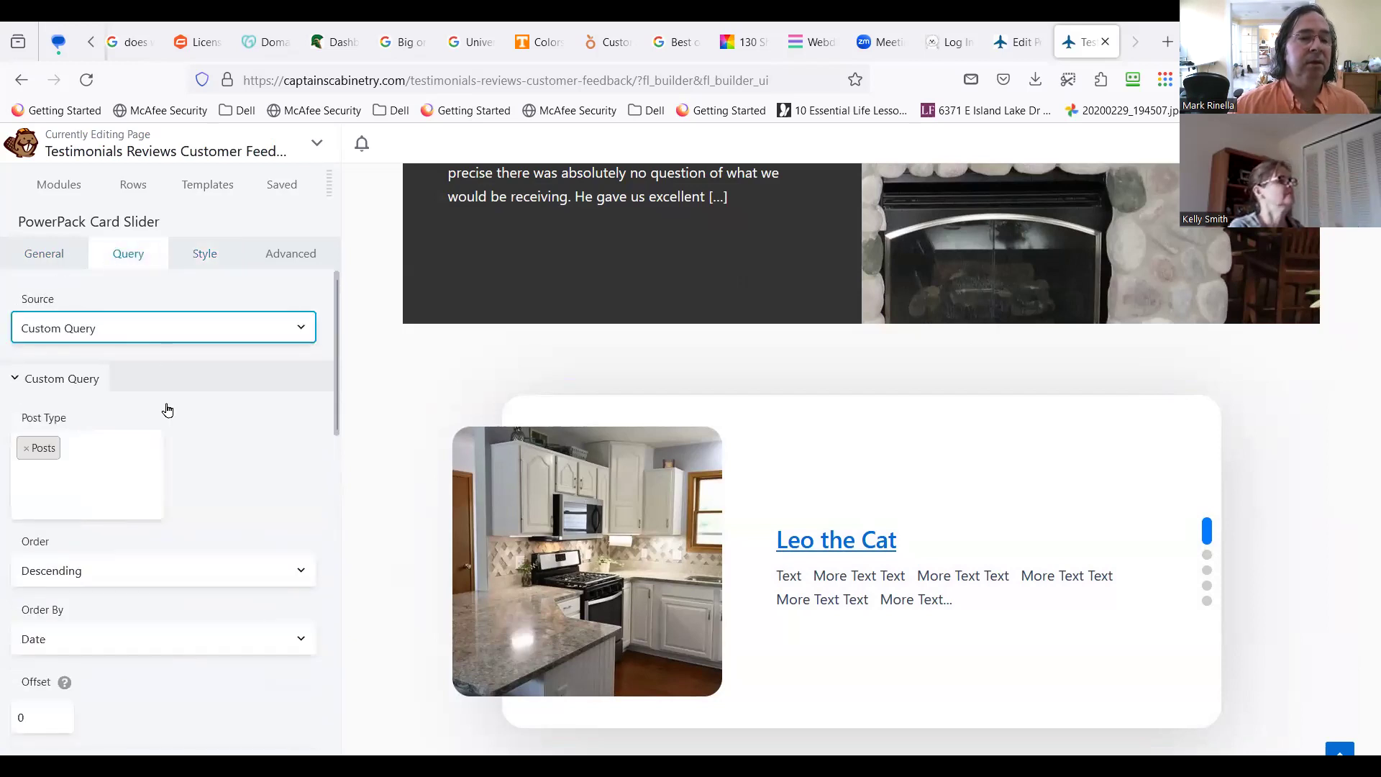
{"action": "scroll", "coordinate": [172, 467], "scroll_direction": "down", "scroll_amount": 2}
{"action": "scroll", "coordinate": [171, 469], "scroll_direction": "down", "scroll_amount": 2}
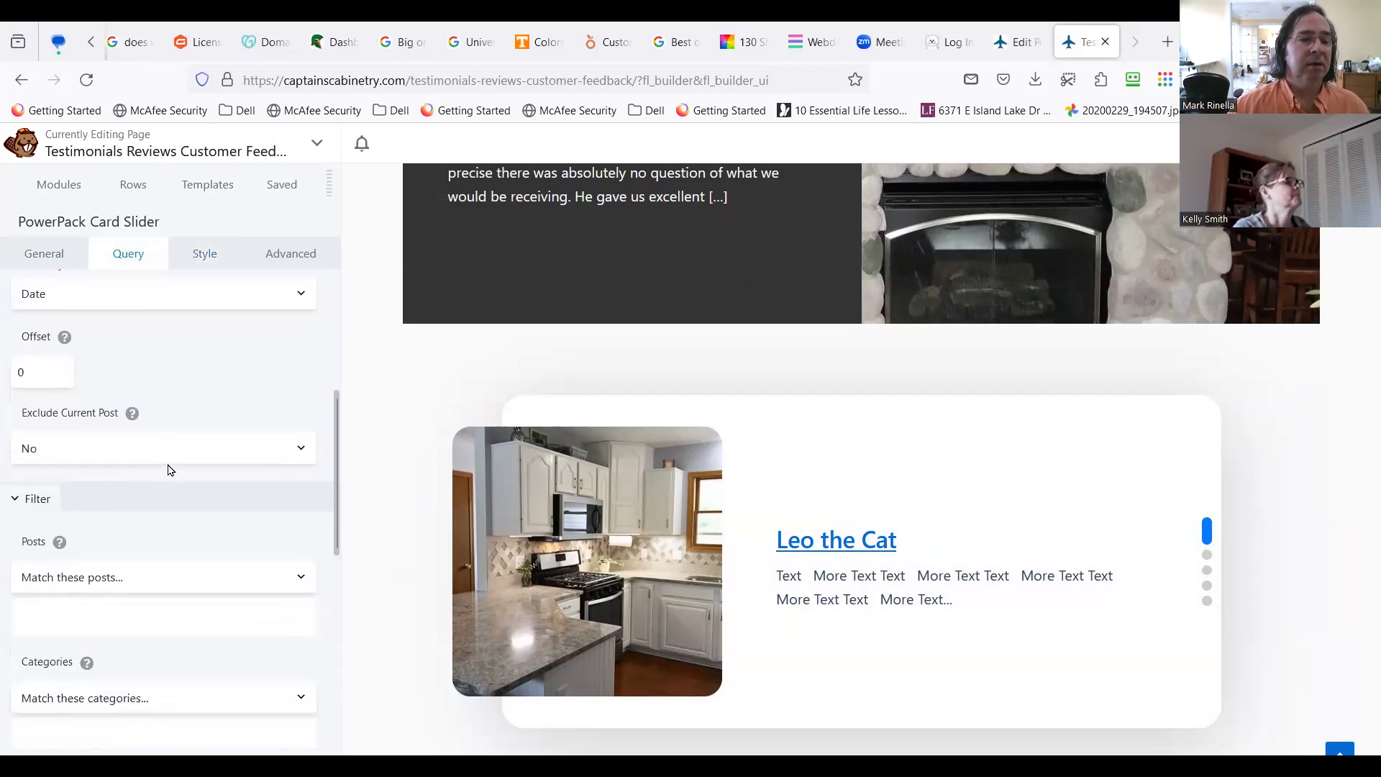
{"action": "scroll", "coordinate": [169, 453], "scroll_direction": "up", "scroll_amount": 2}
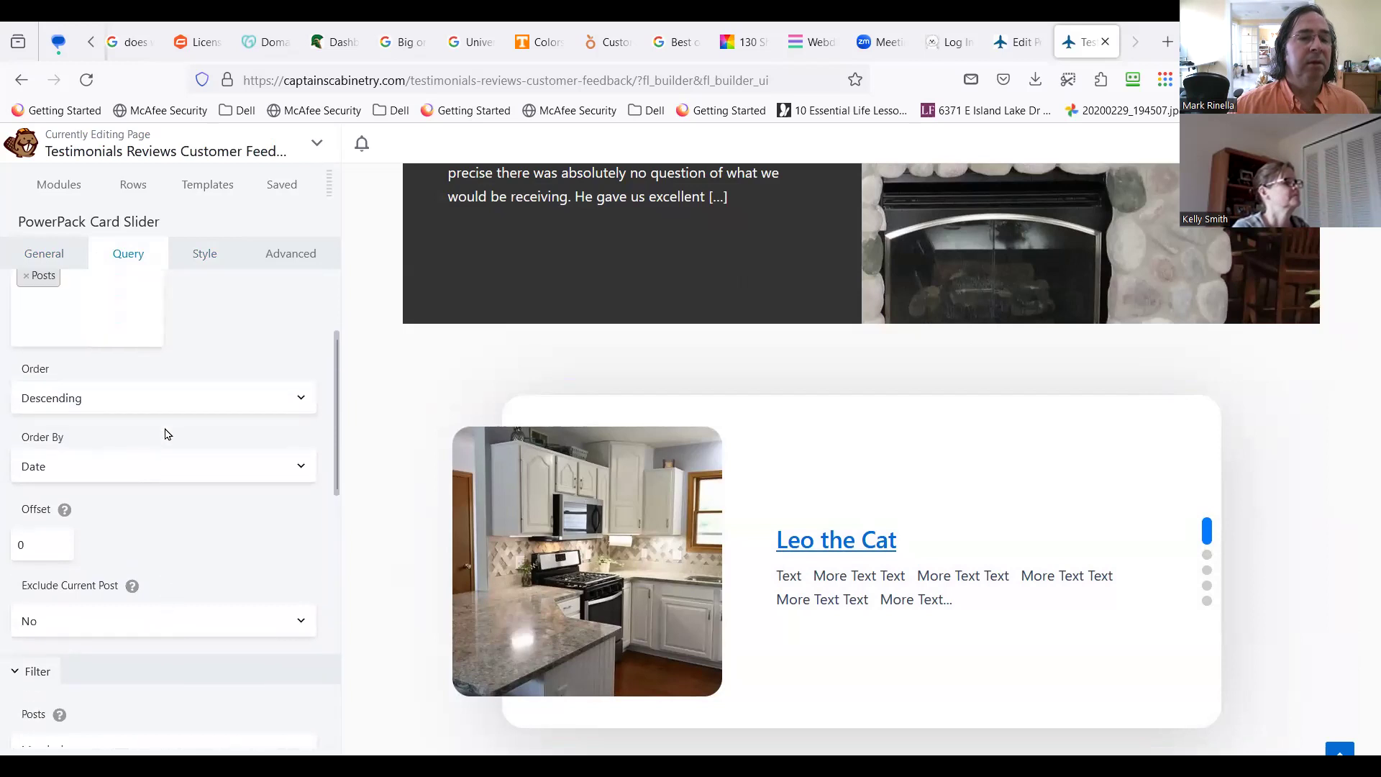
{"action": "left_click", "coordinate": [165, 466]}
{"action": "left_click", "coordinate": [145, 669]}
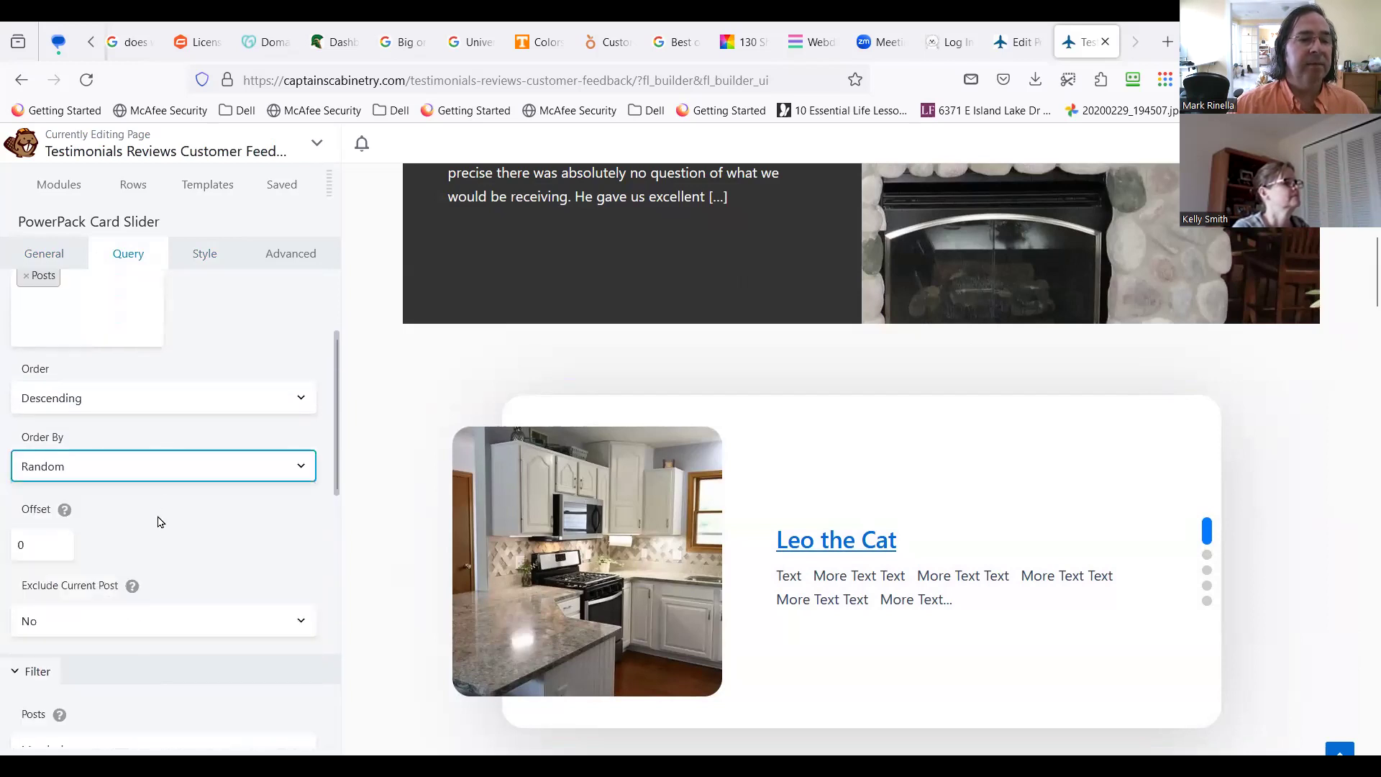
Step: Filter the card slider's query to match only posts in the Testimonials category
{"action": "scroll", "coordinate": [201, 549], "scroll_direction": "down", "scroll_amount": 2}
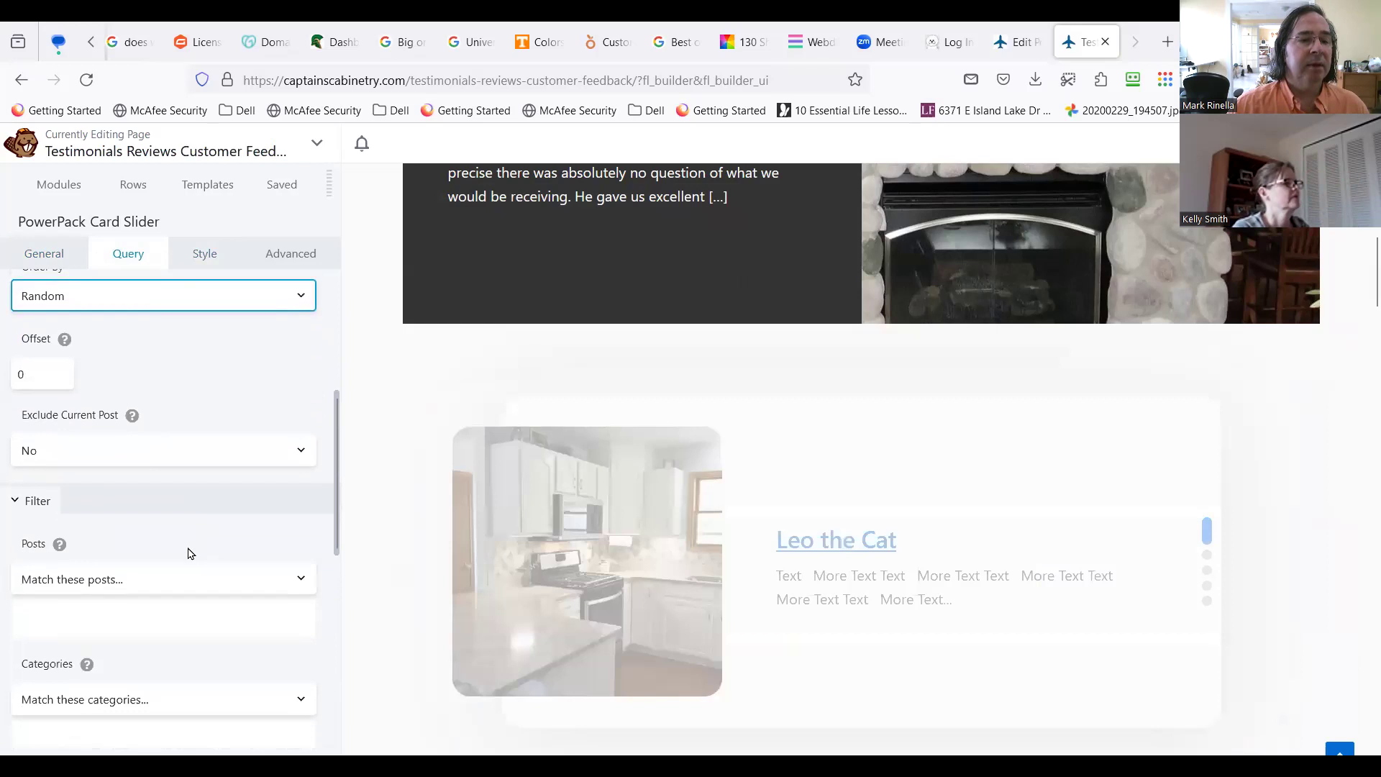
{"action": "scroll", "coordinate": [190, 554], "scroll_direction": "down", "scroll_amount": 1}
{"action": "scroll", "coordinate": [188, 576], "scroll_direction": "down", "scroll_amount": 2}
{"action": "scroll", "coordinate": [166, 597], "scroll_direction": "down", "scroll_amount": 3}
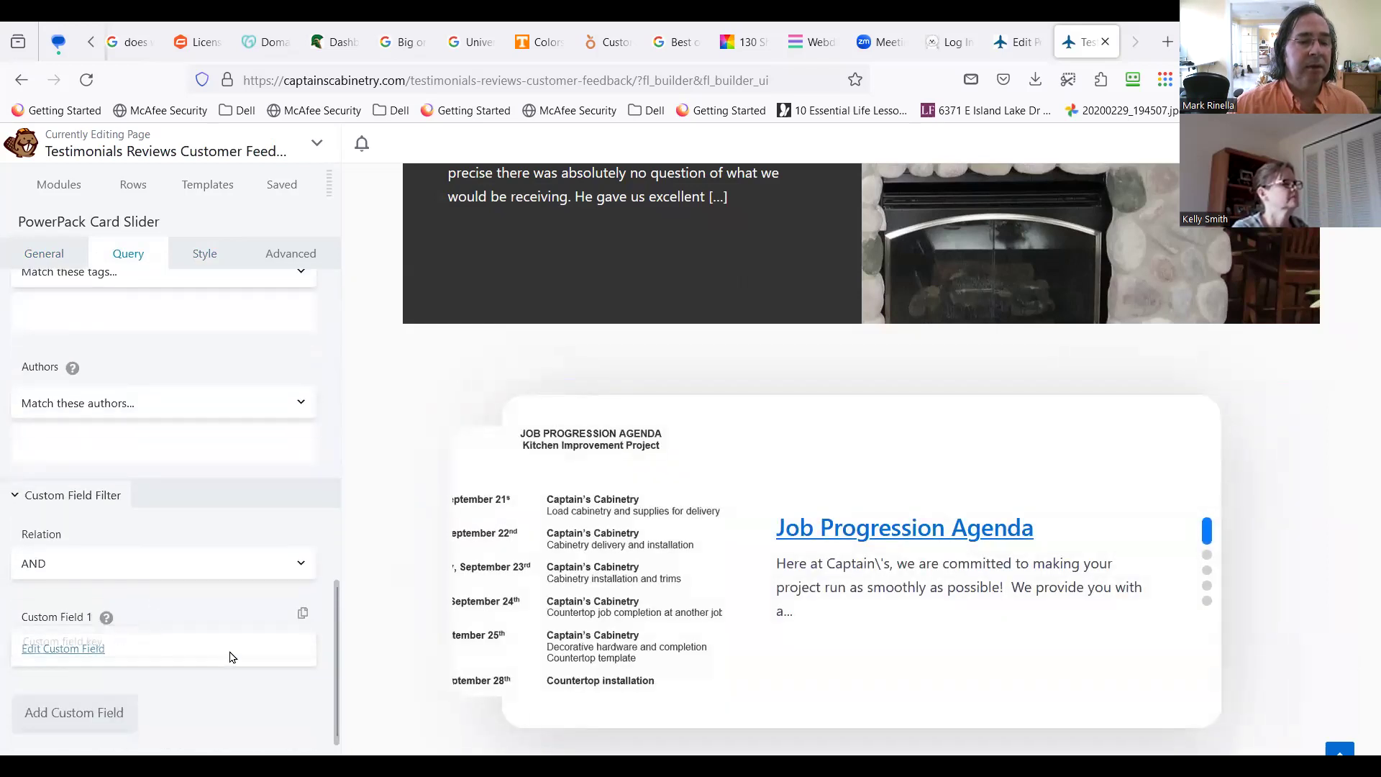
{"action": "scroll", "coordinate": [216, 611], "scroll_direction": "up", "scroll_amount": 2}
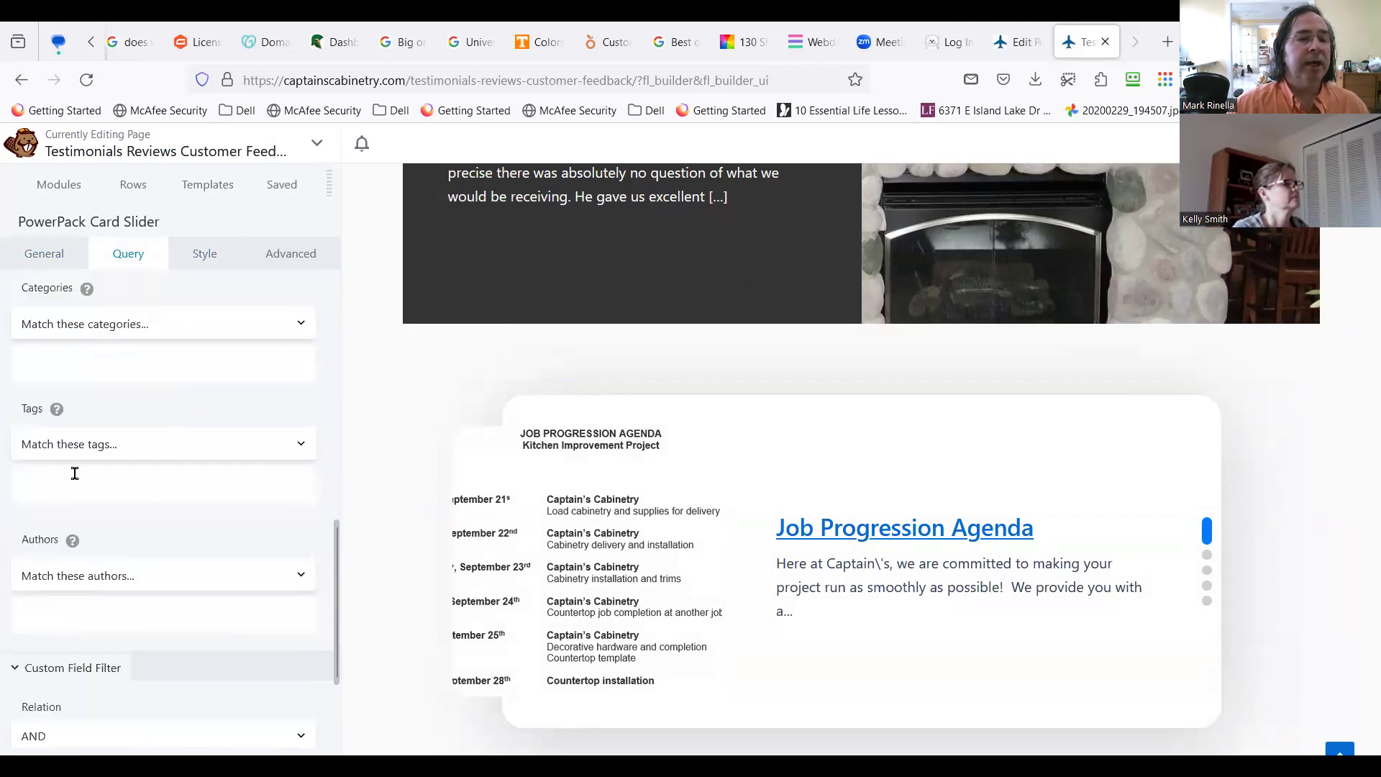
{"action": "scroll", "coordinate": [75, 475], "scroll_direction": "up", "scroll_amount": 3}
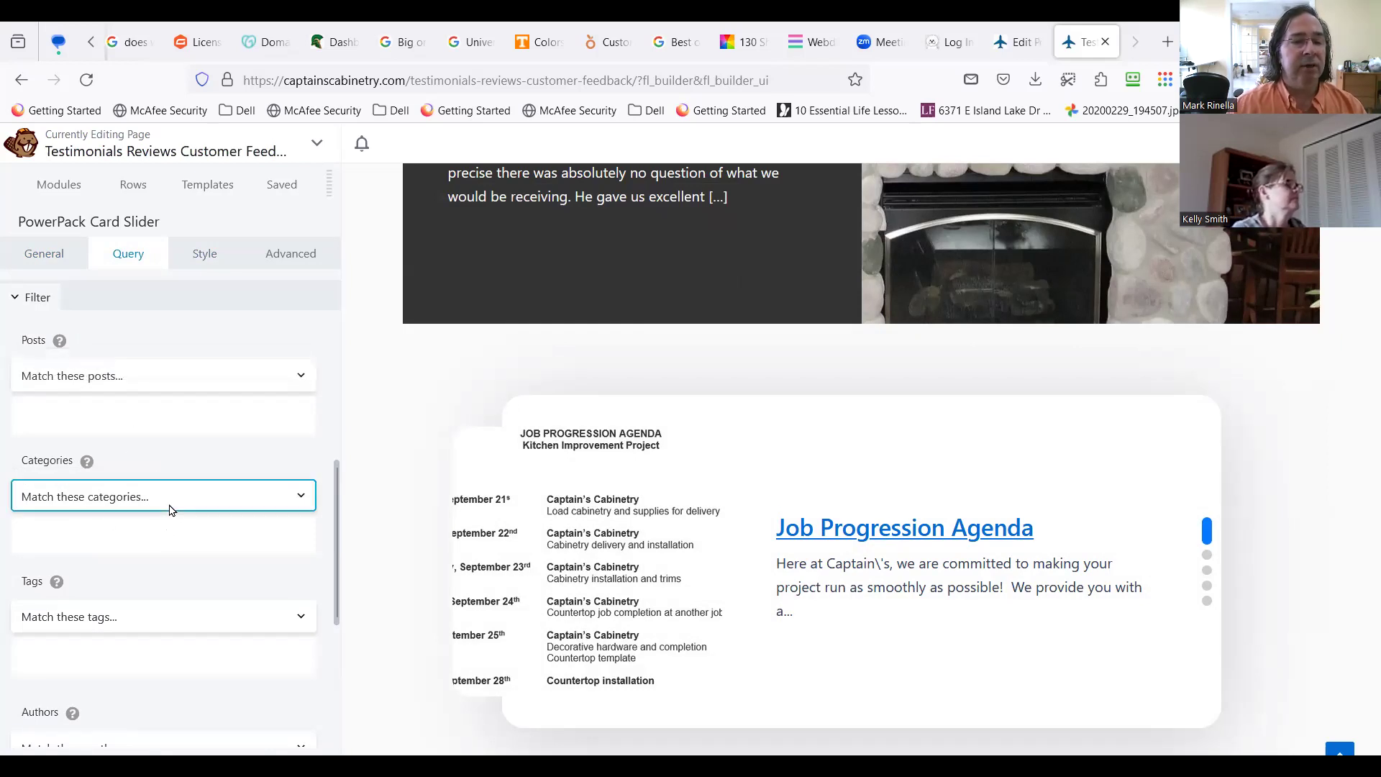
{"action": "left_click", "coordinate": [143, 543]}
{"action": "type", "text": "Test"}
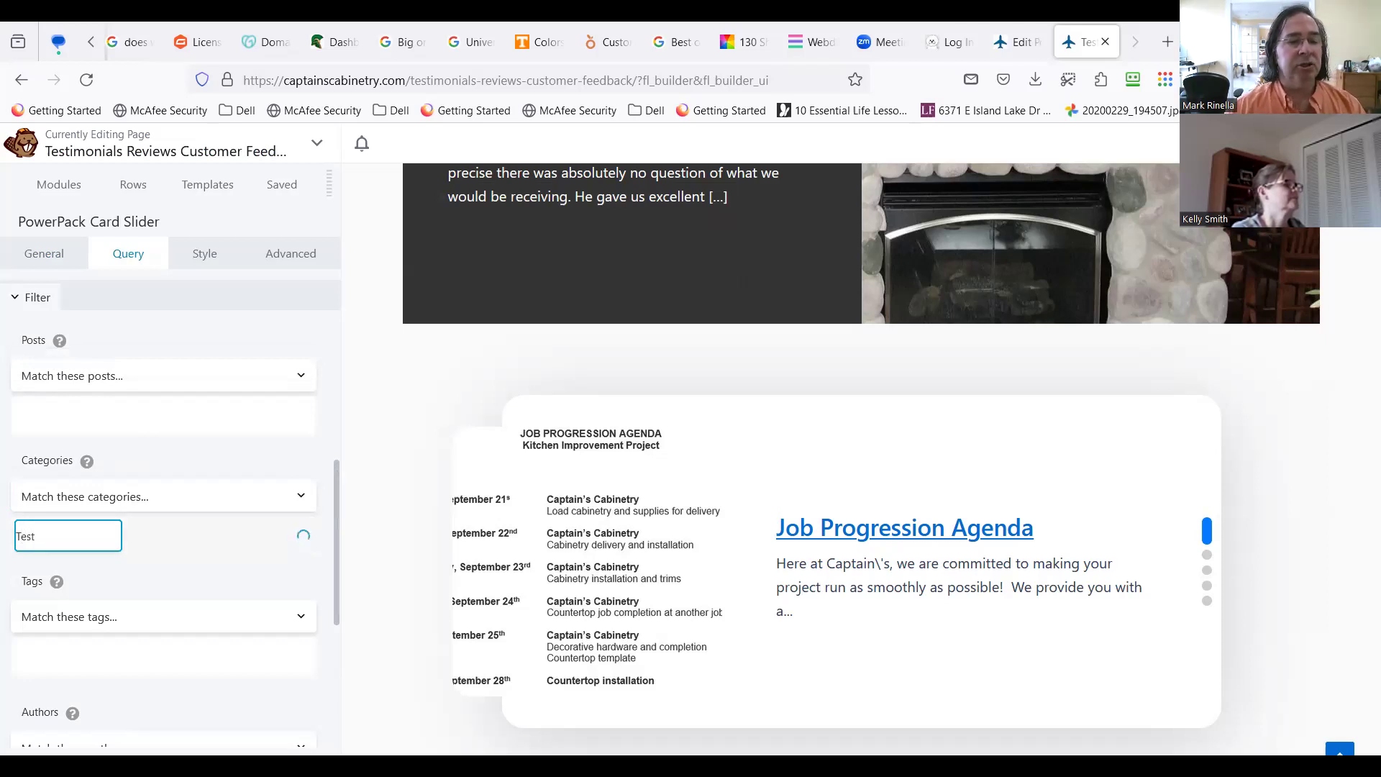
{"action": "left_click", "coordinate": [77, 569]}
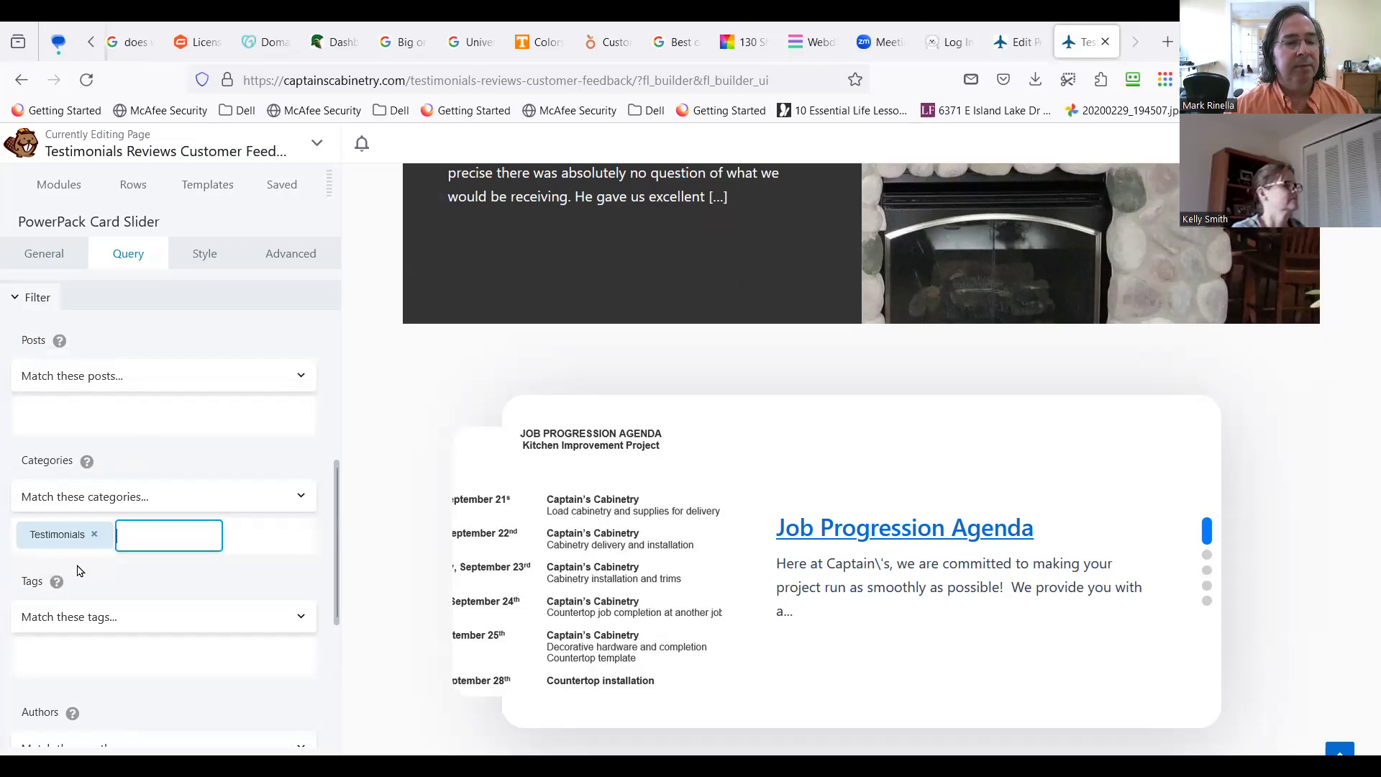
{"action": "scroll", "coordinate": [220, 620], "scroll_direction": "down", "scroll_amount": 3}
{"action": "scroll", "coordinate": [220, 619], "scroll_direction": "up", "scroll_amount": 6}
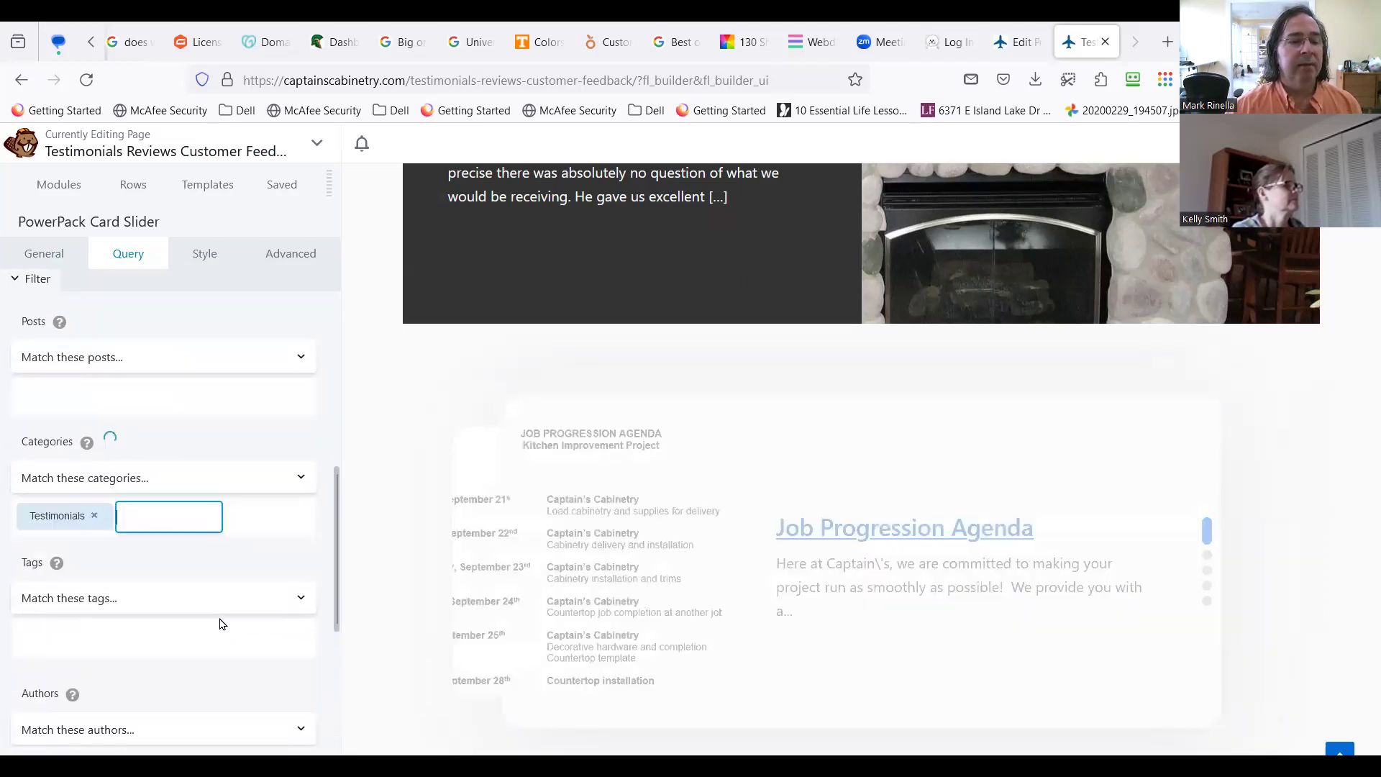
{"action": "scroll", "coordinate": [222, 620], "scroll_direction": "up", "scroll_amount": 5}
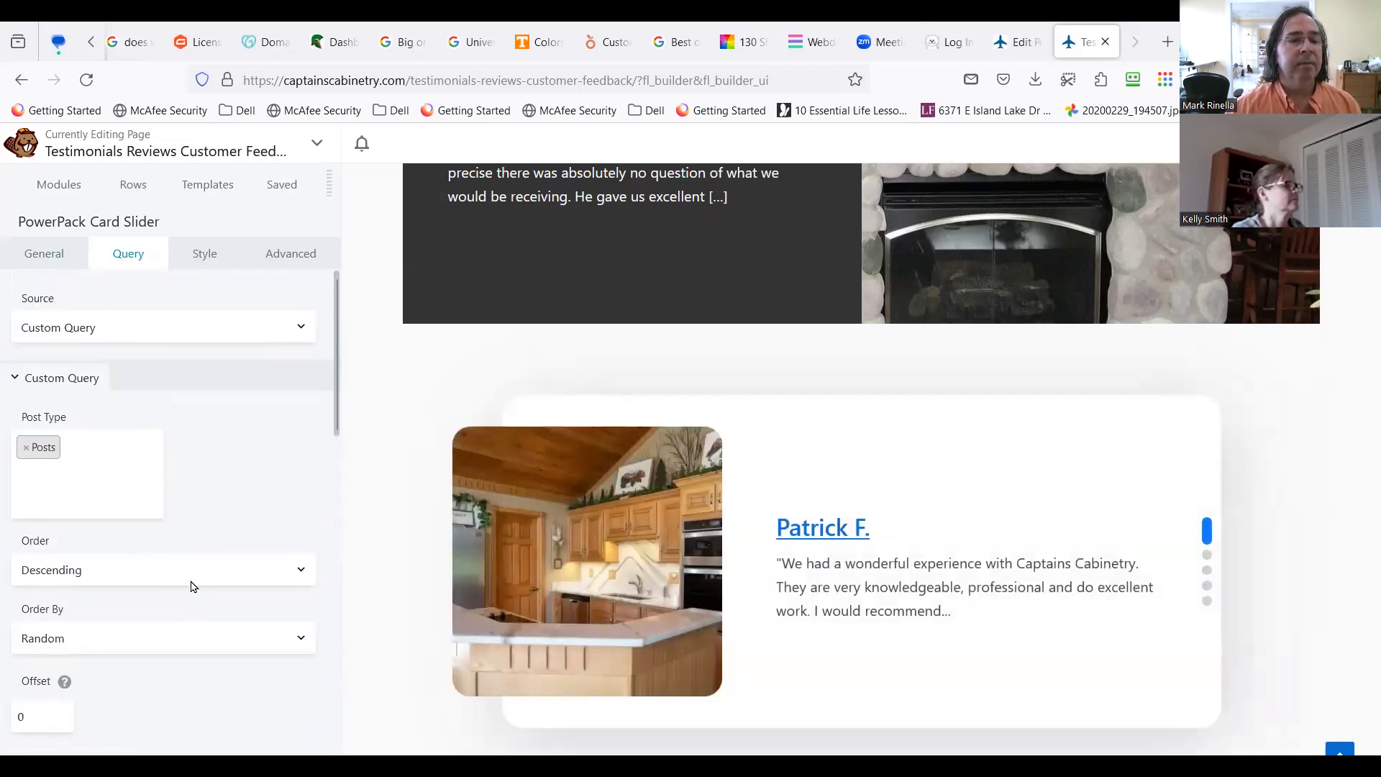
Step: Set the card slider's direction to Horizontal and save its settings
{"action": "left_click", "coordinate": [47, 260]}
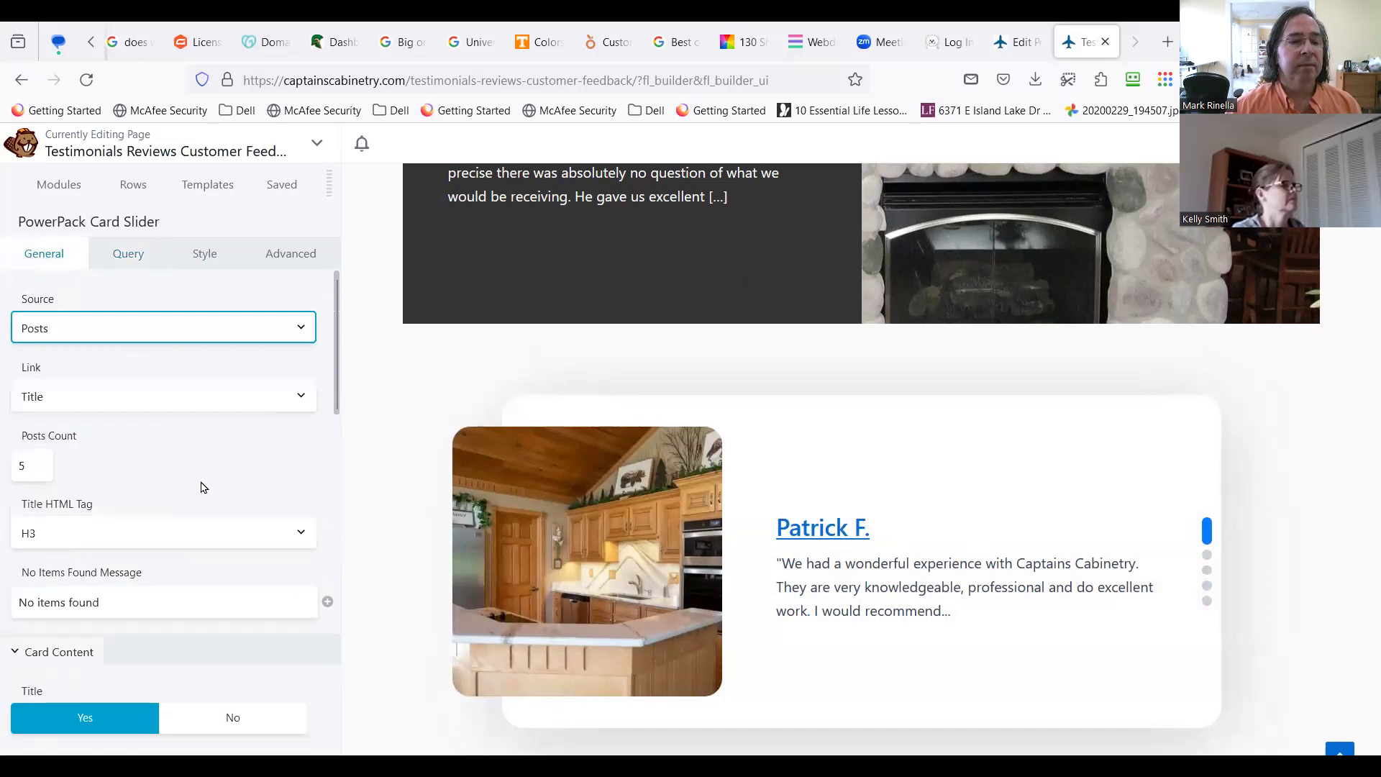
{"action": "scroll", "coordinate": [201, 484], "scroll_direction": "down", "scroll_amount": 4}
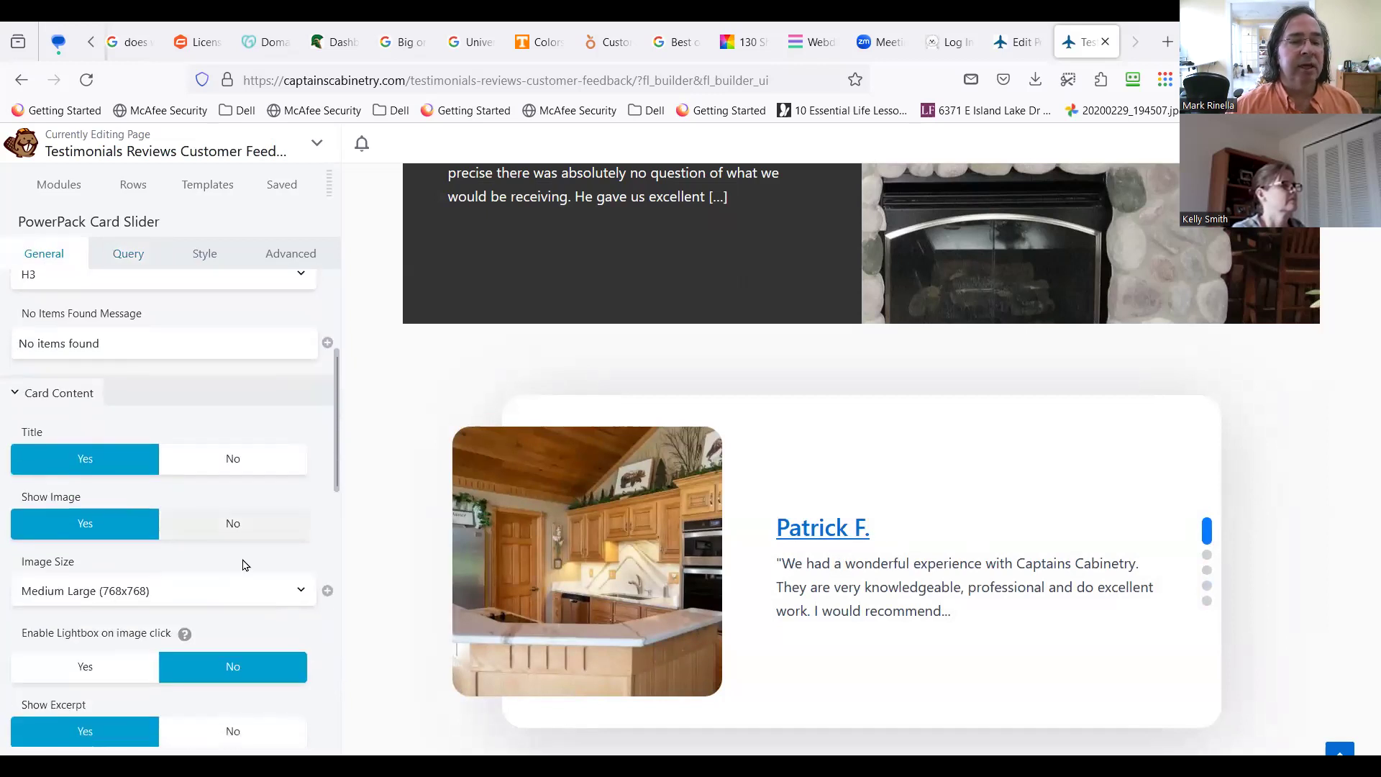
{"action": "scroll", "coordinate": [255, 595], "scroll_direction": "down", "scroll_amount": 2}
{"action": "scroll", "coordinate": [245, 610], "scroll_direction": "down", "scroll_amount": 1}
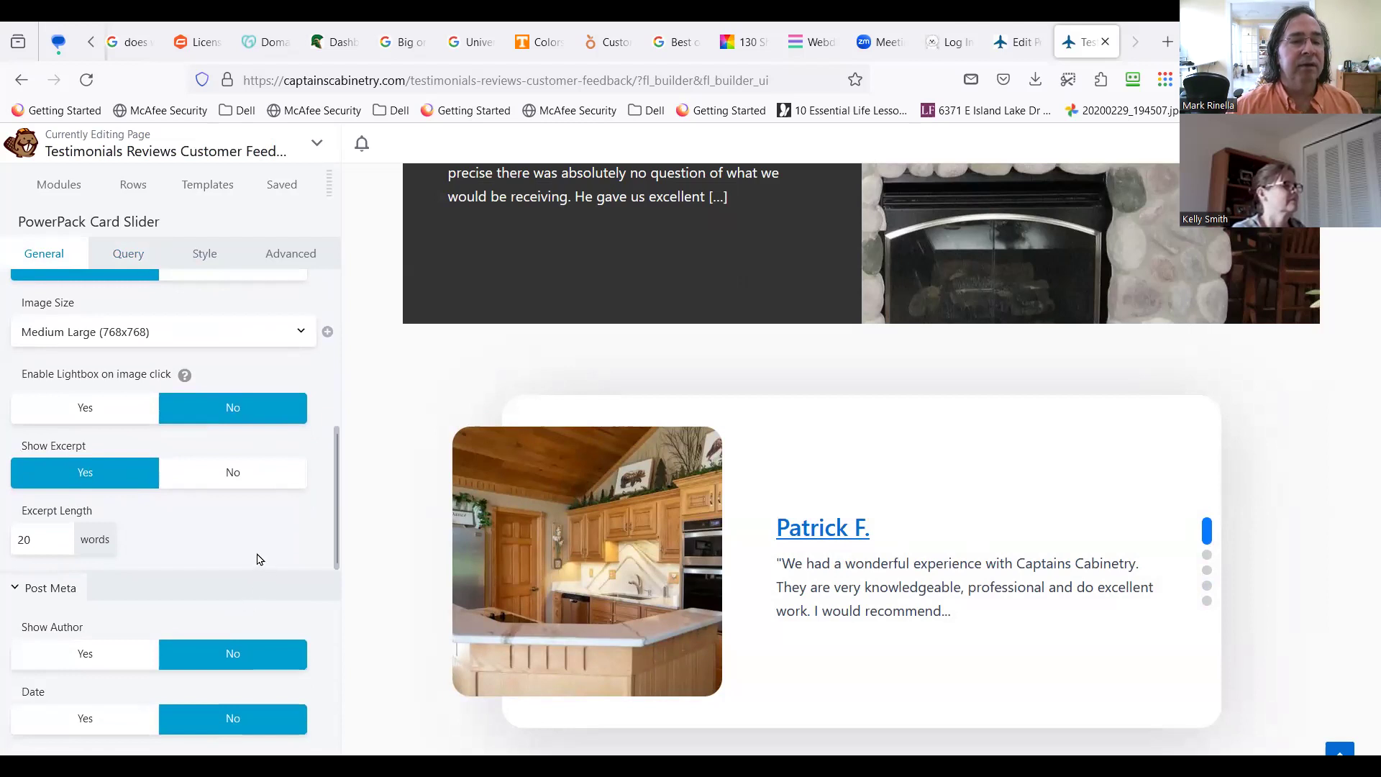
{"action": "scroll", "coordinate": [260, 559], "scroll_direction": "down", "scroll_amount": 4}
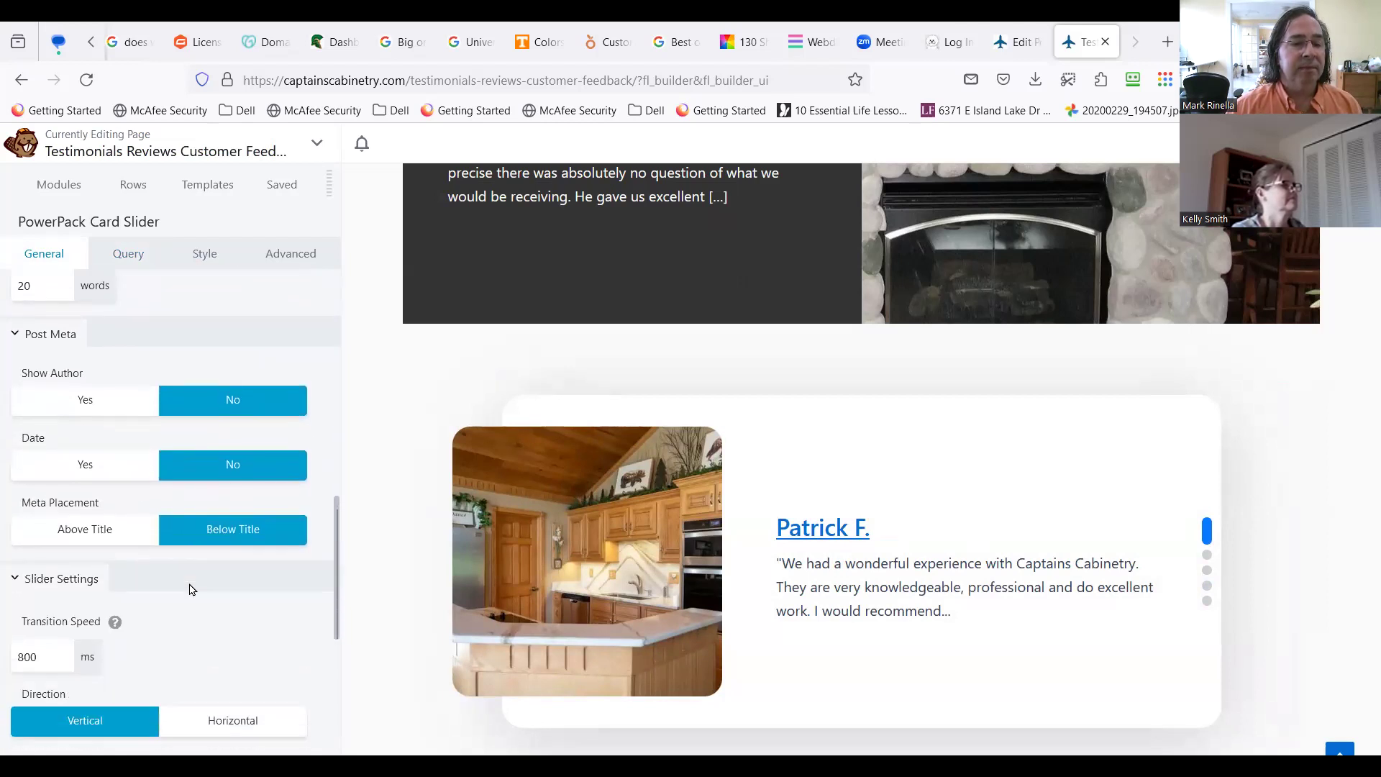
{"action": "scroll", "coordinate": [192, 589], "scroll_direction": "down", "scroll_amount": 1}
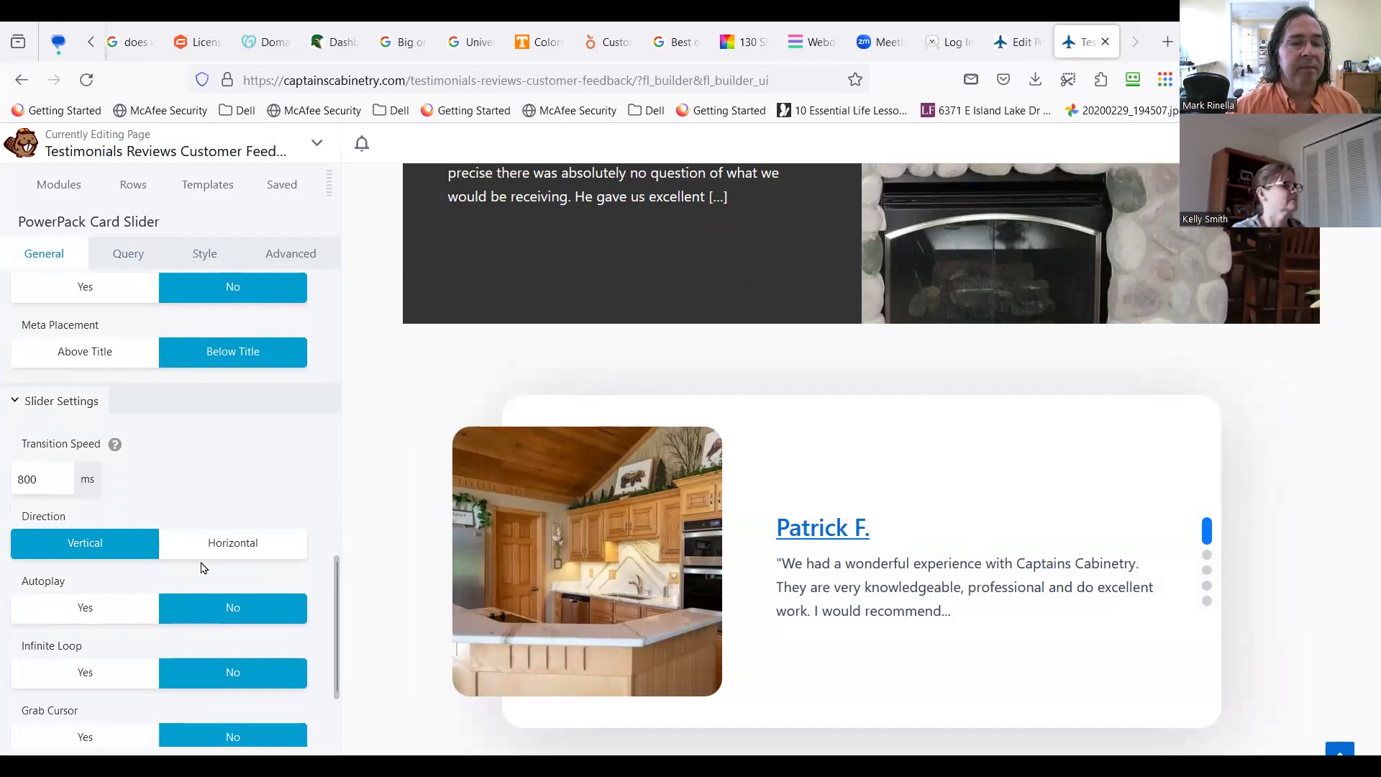
{"action": "scroll", "coordinate": [202, 568], "scroll_direction": "down", "scroll_amount": 1}
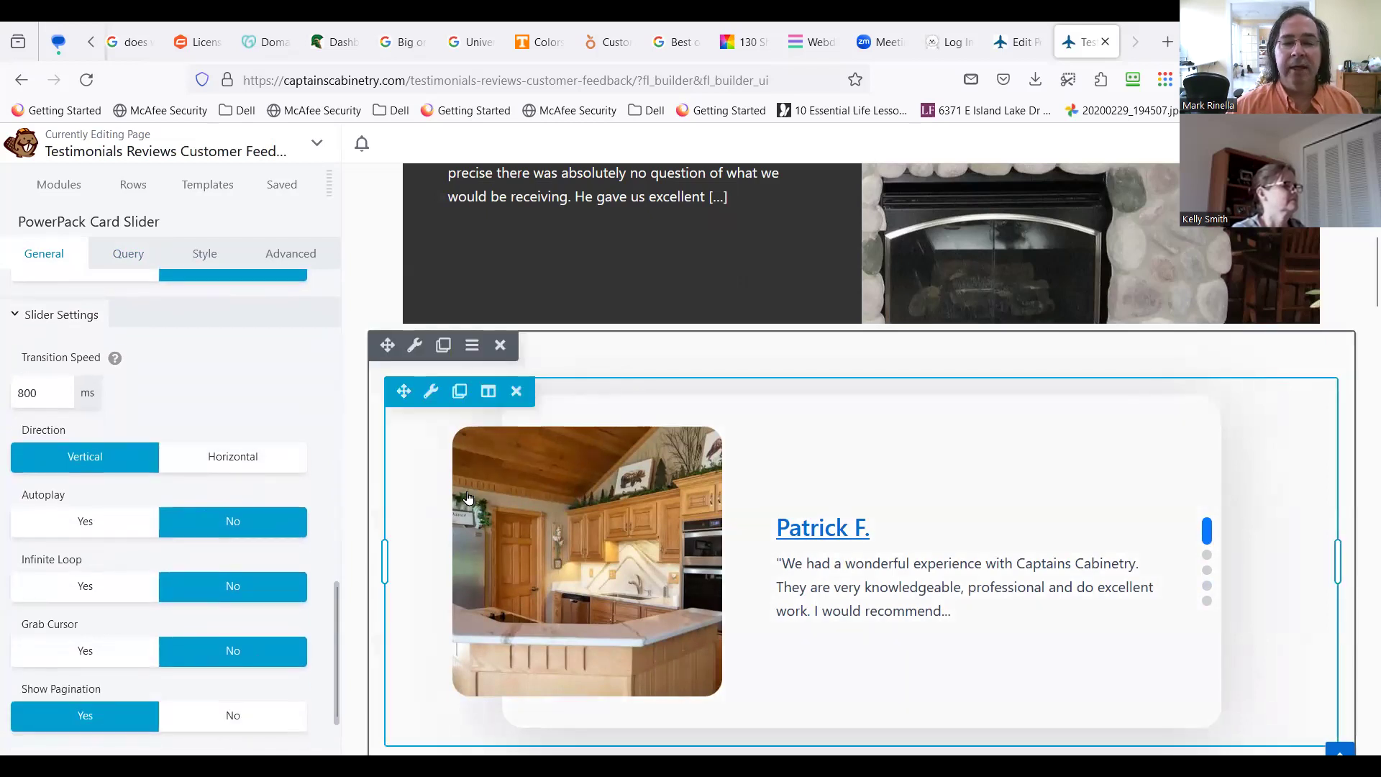
{"action": "left_click", "coordinate": [260, 464]}
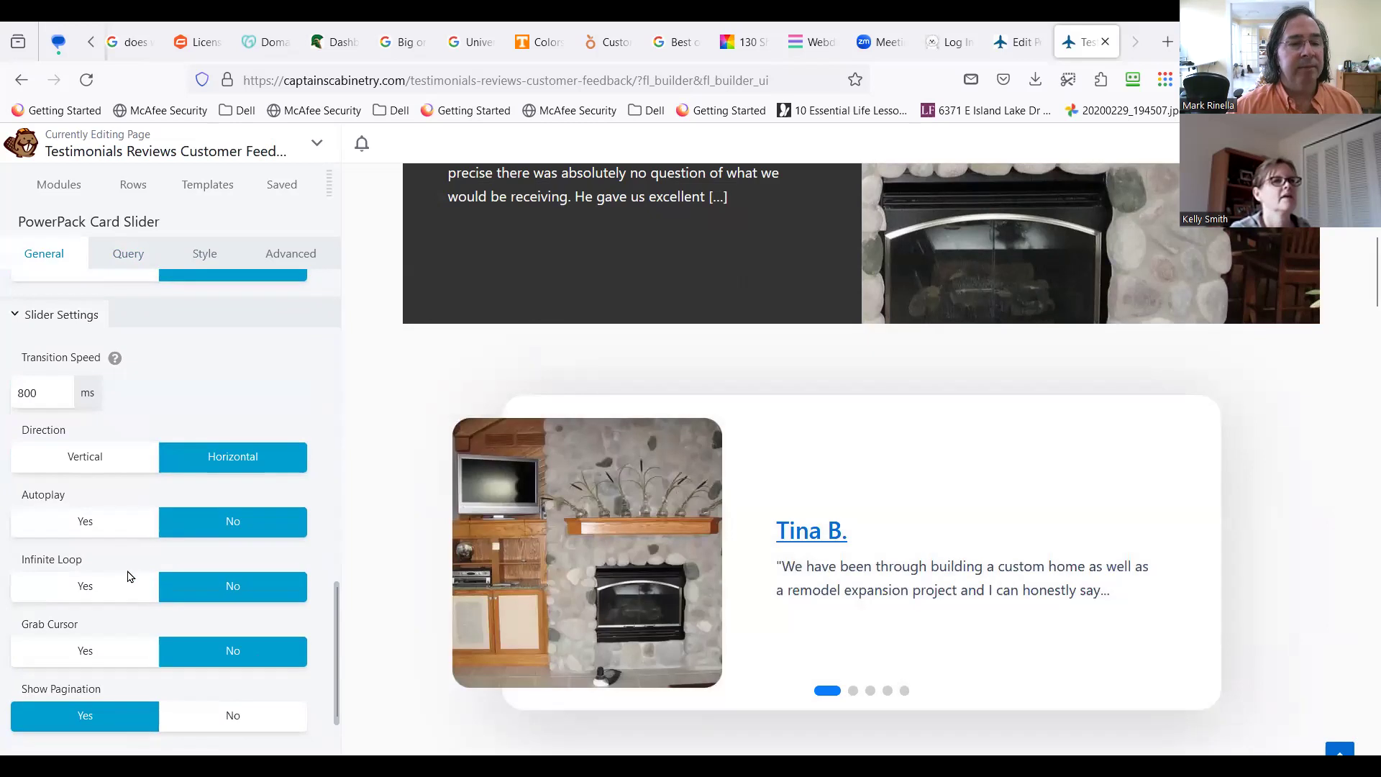
{"action": "scroll", "coordinate": [127, 575], "scroll_direction": "down", "scroll_amount": 2}
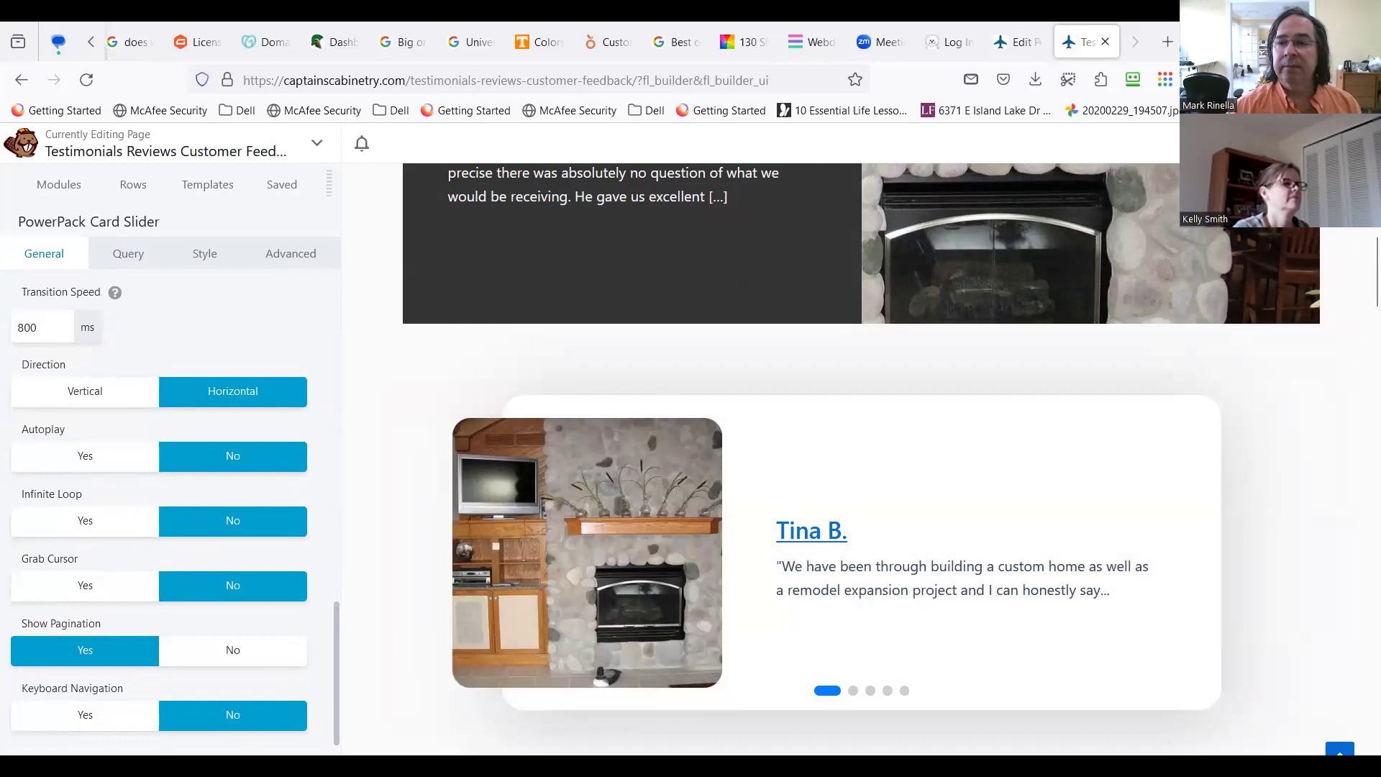
{"action": "left_click", "coordinate": [1310, 143]}
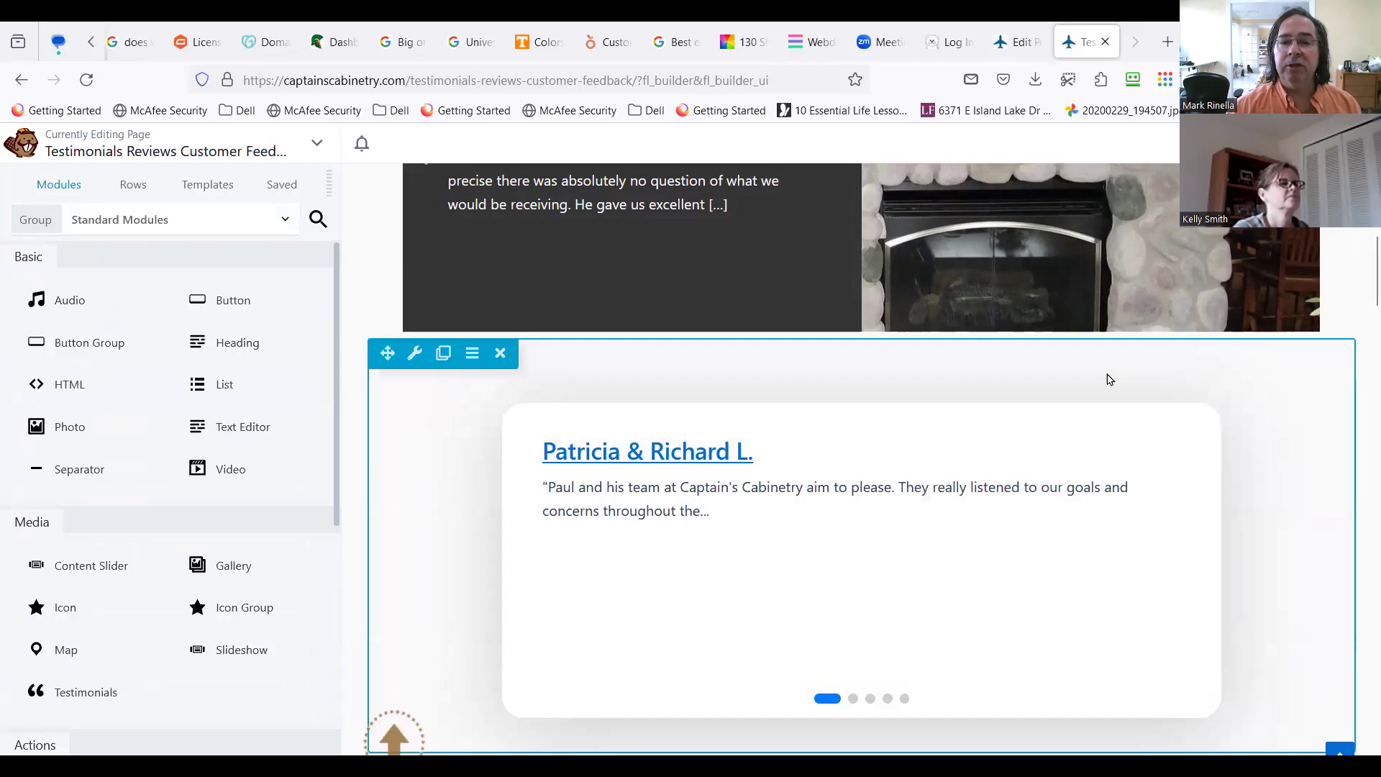
Step: Delete the empty row above the posts slider
{"action": "left_click", "coordinate": [500, 352]}
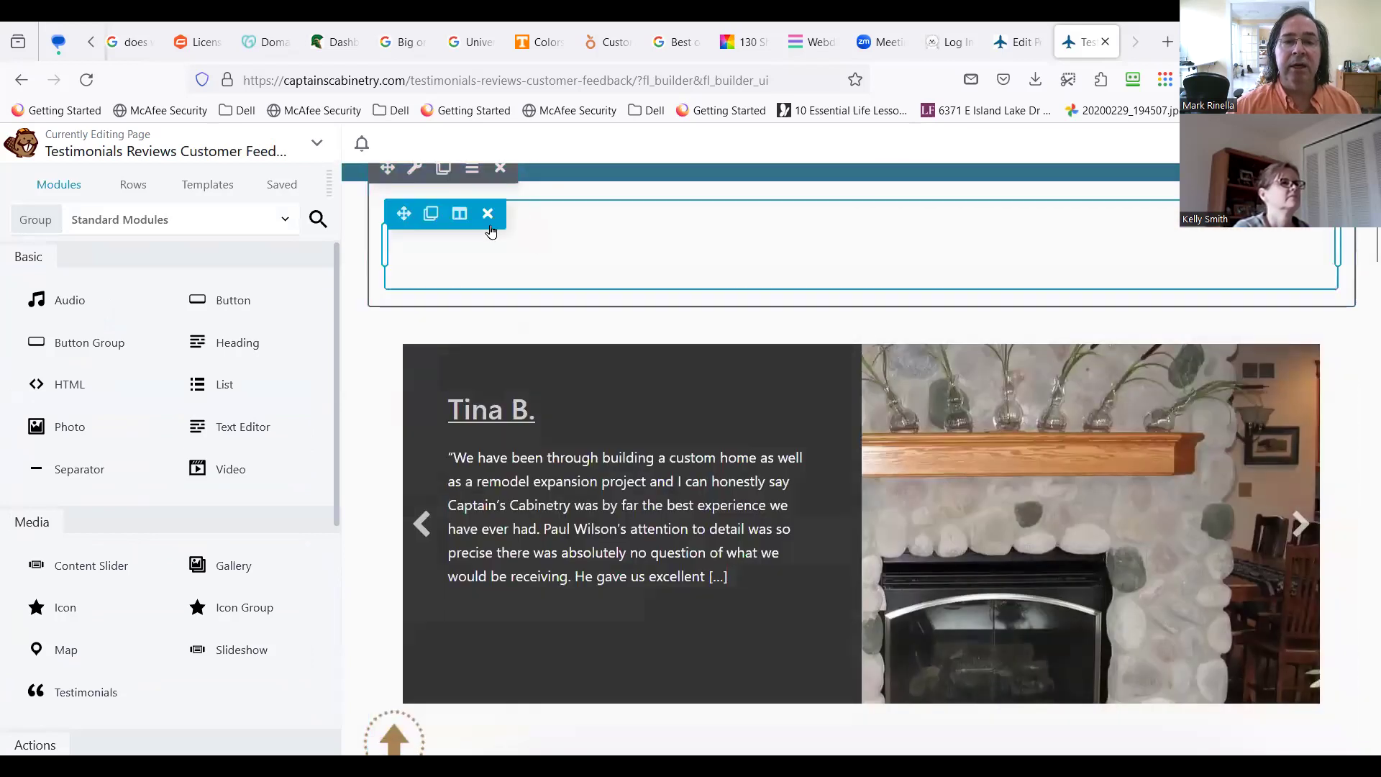
{"action": "scroll", "coordinate": [496, 251], "scroll_direction": "up", "scroll_amount": 2}
{"action": "left_click", "coordinate": [500, 263]}
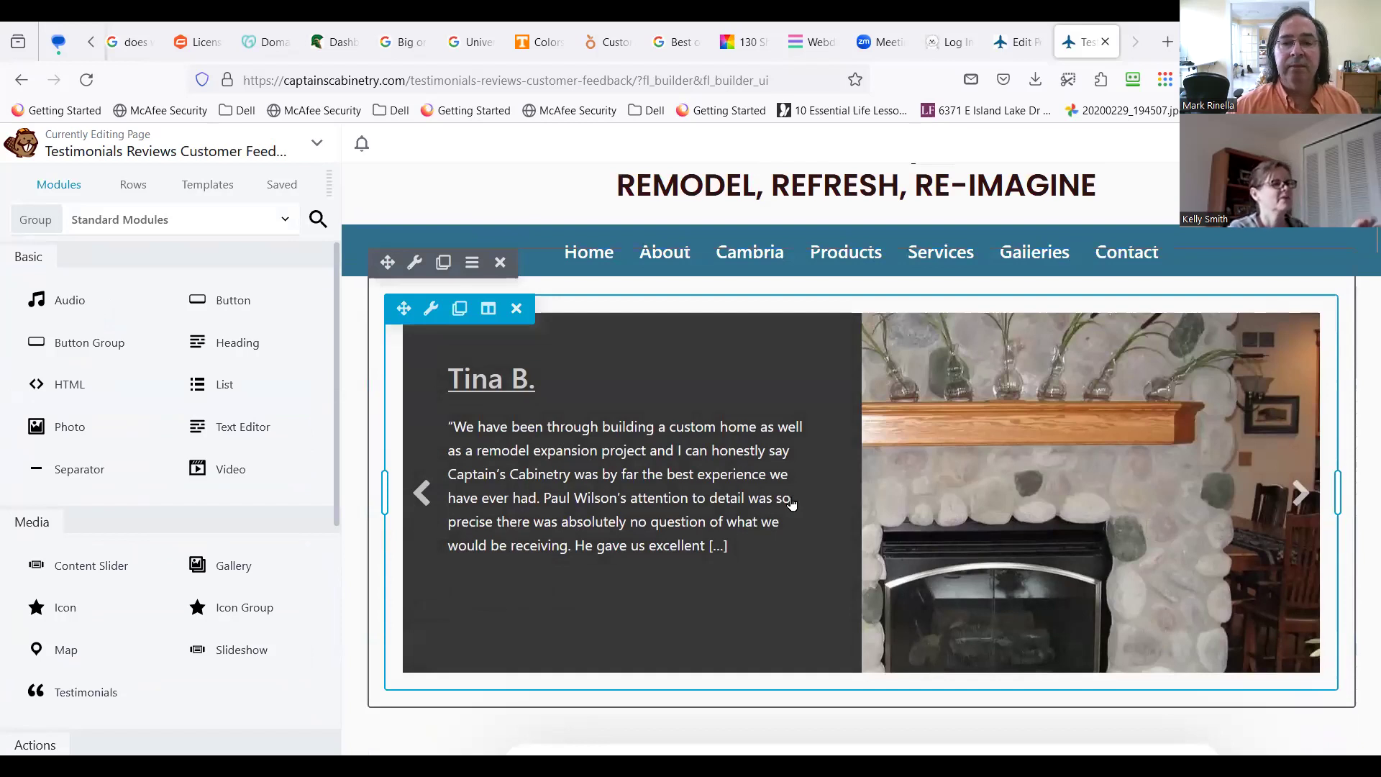
Step: Look over the sliders, carousel and written reviews, publish the testimonials page, and return to its posts slider
{"action": "scroll", "coordinate": [616, 403], "scroll_direction": "down", "scroll_amount": 5}
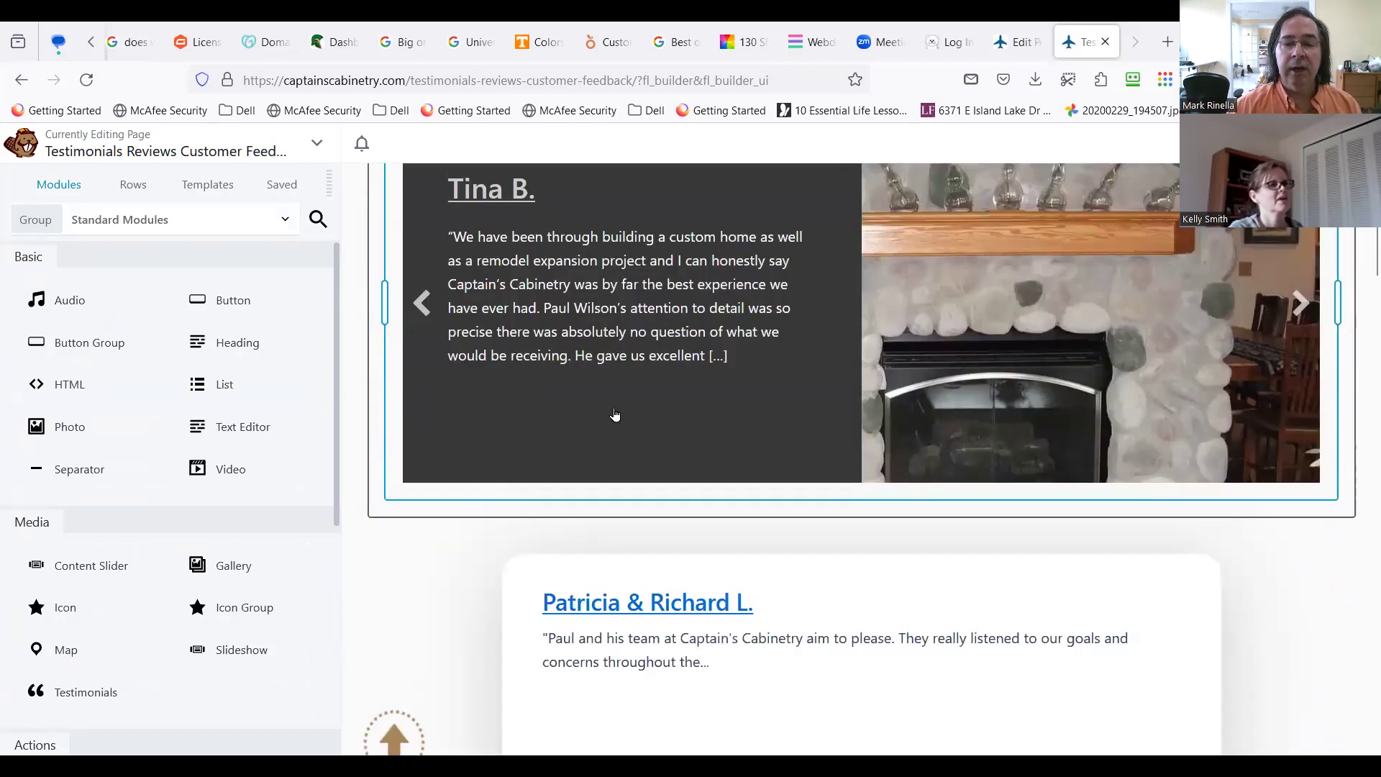
{"action": "scroll", "coordinate": [618, 463], "scroll_direction": "down", "scroll_amount": 3}
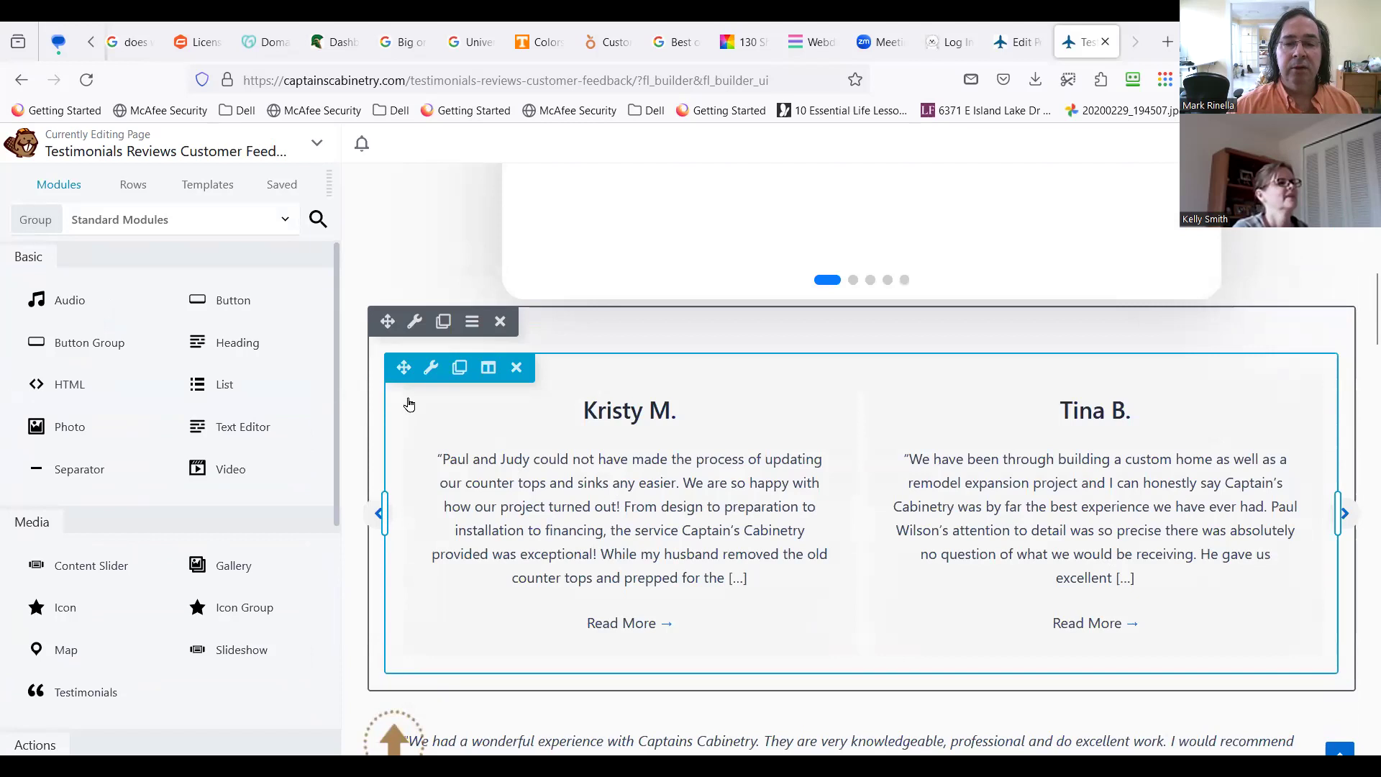
{"action": "scroll", "coordinate": [546, 478], "scroll_direction": "down", "scroll_amount": 6}
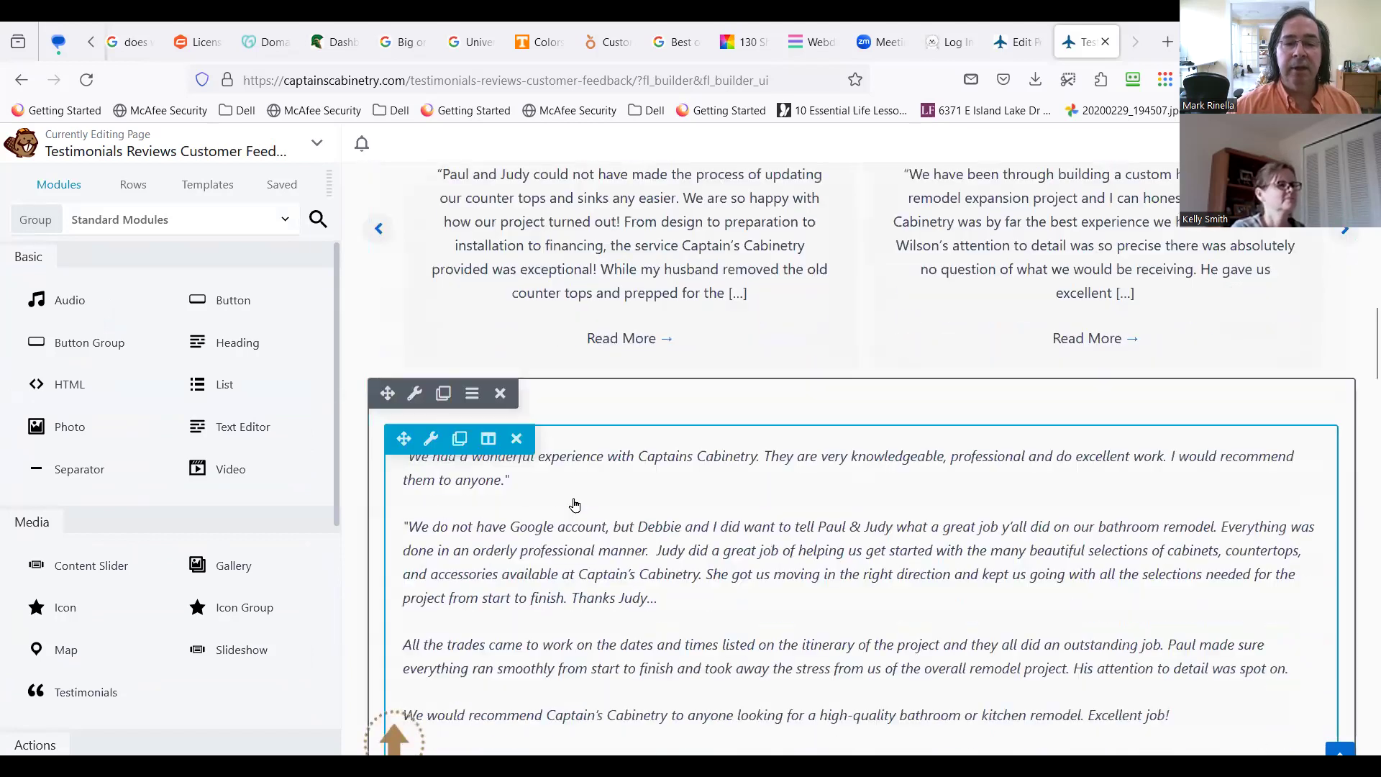
{"action": "scroll", "coordinate": [500, 388], "scroll_direction": "down", "scroll_amount": 1}
{"action": "scroll", "coordinate": [514, 338], "scroll_direction": "up", "scroll_amount": 2}
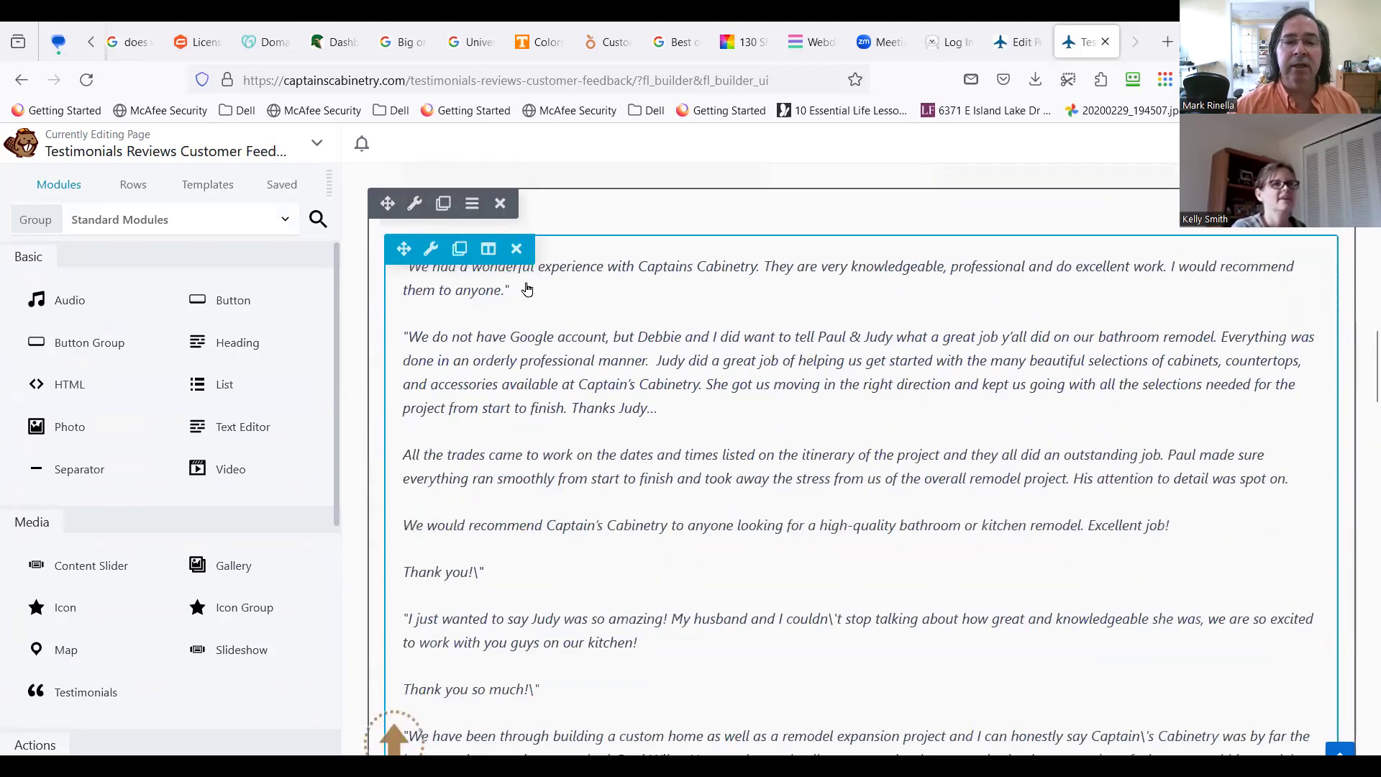
{"action": "left_click", "coordinate": [502, 207]}
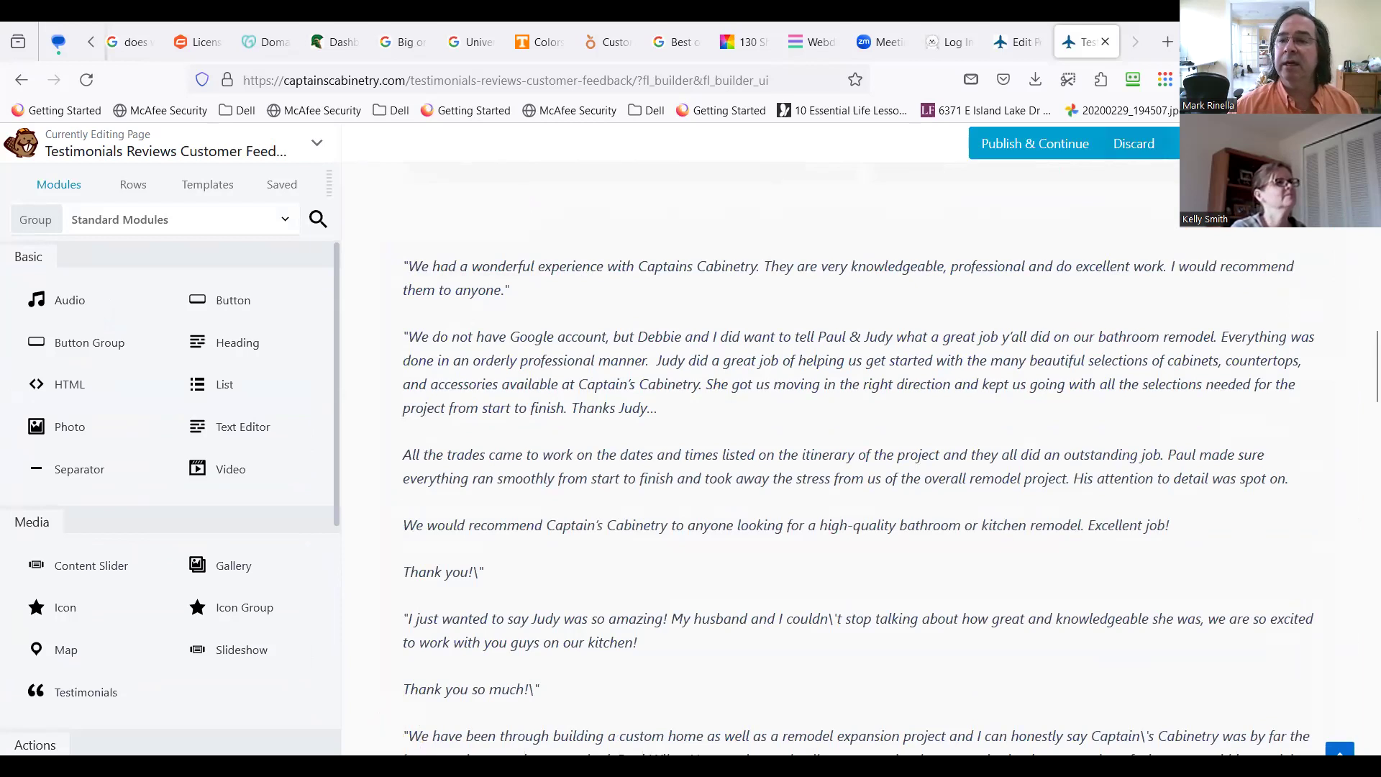
{"action": "left_click", "coordinate": [1280, 144]}
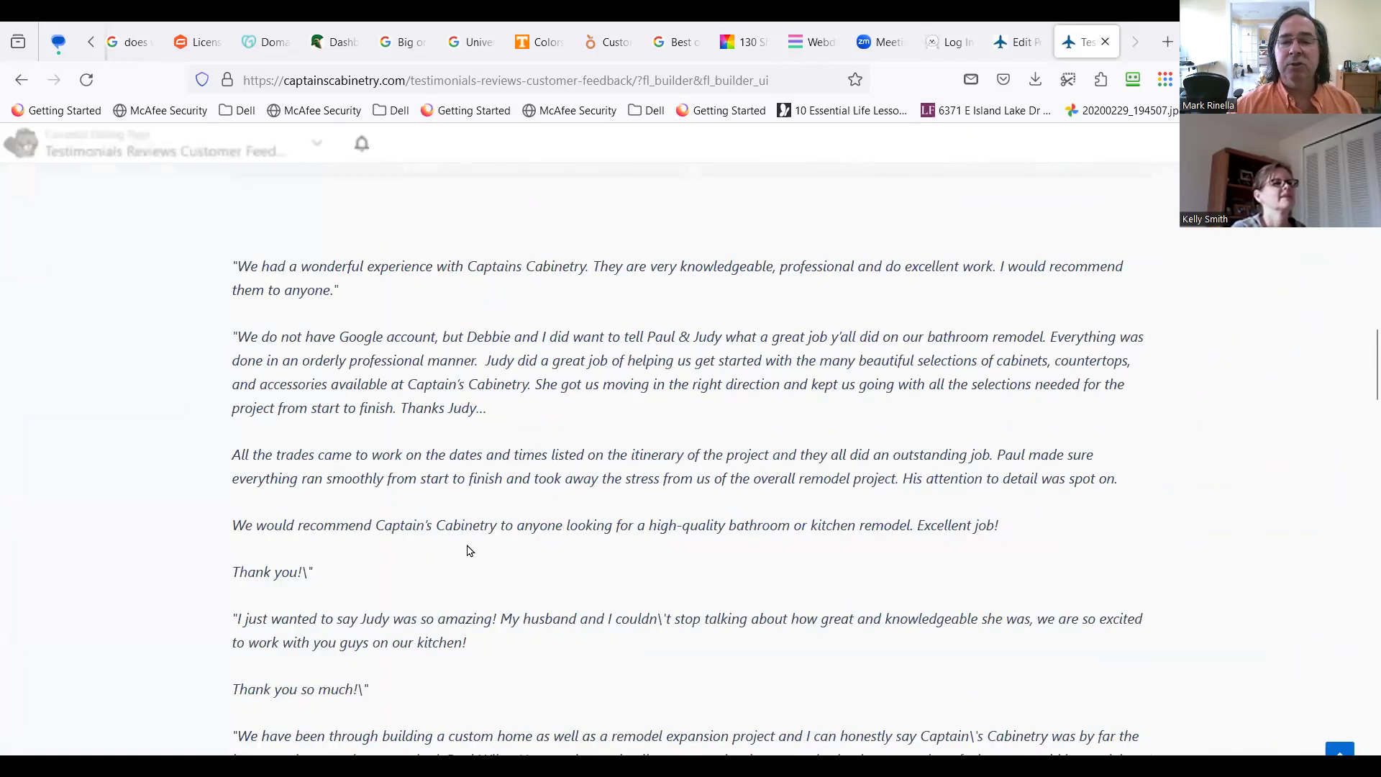
{"action": "scroll", "coordinate": [224, 645], "scroll_direction": "up", "scroll_amount": 6}
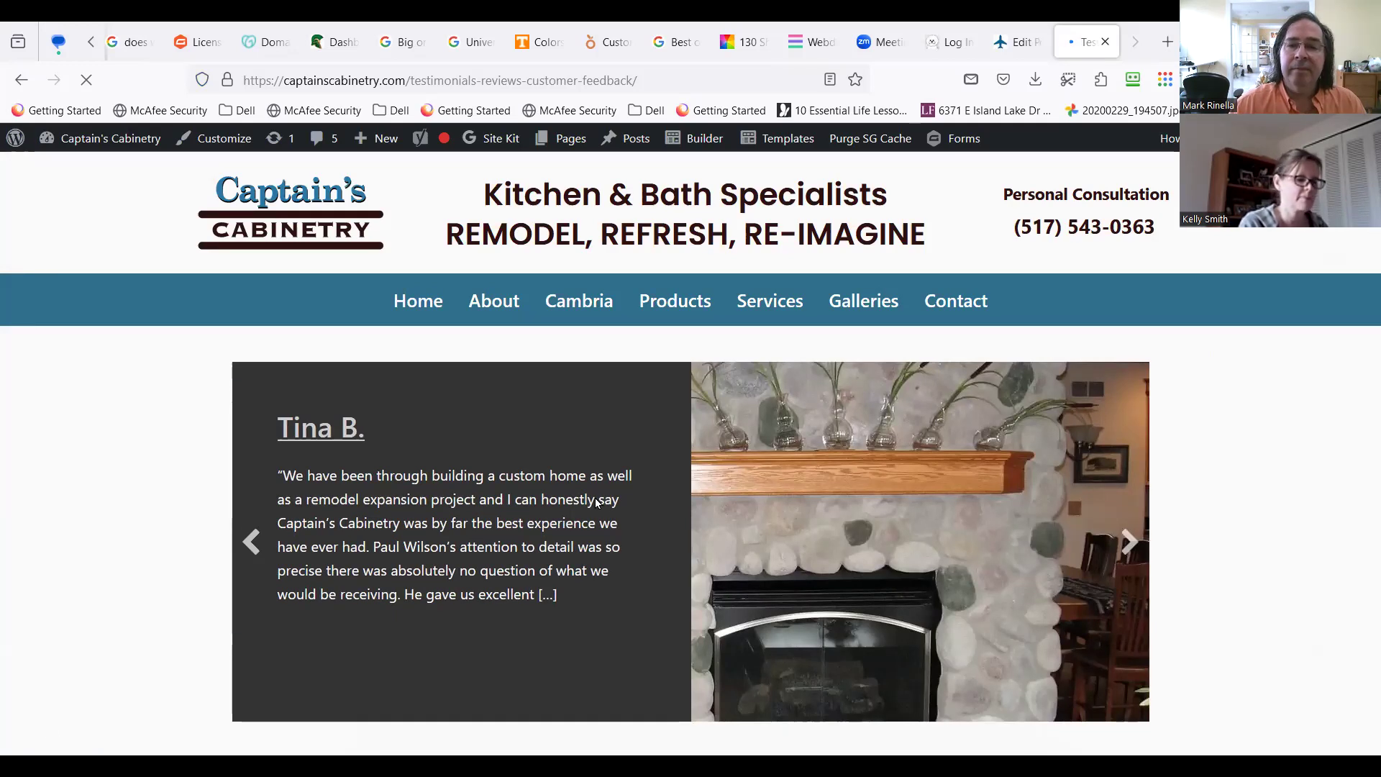
Step: Open the Countertop Replacements Photo Gallery page in the page builder
{"action": "mouse_move", "coordinate": [851, 318]}
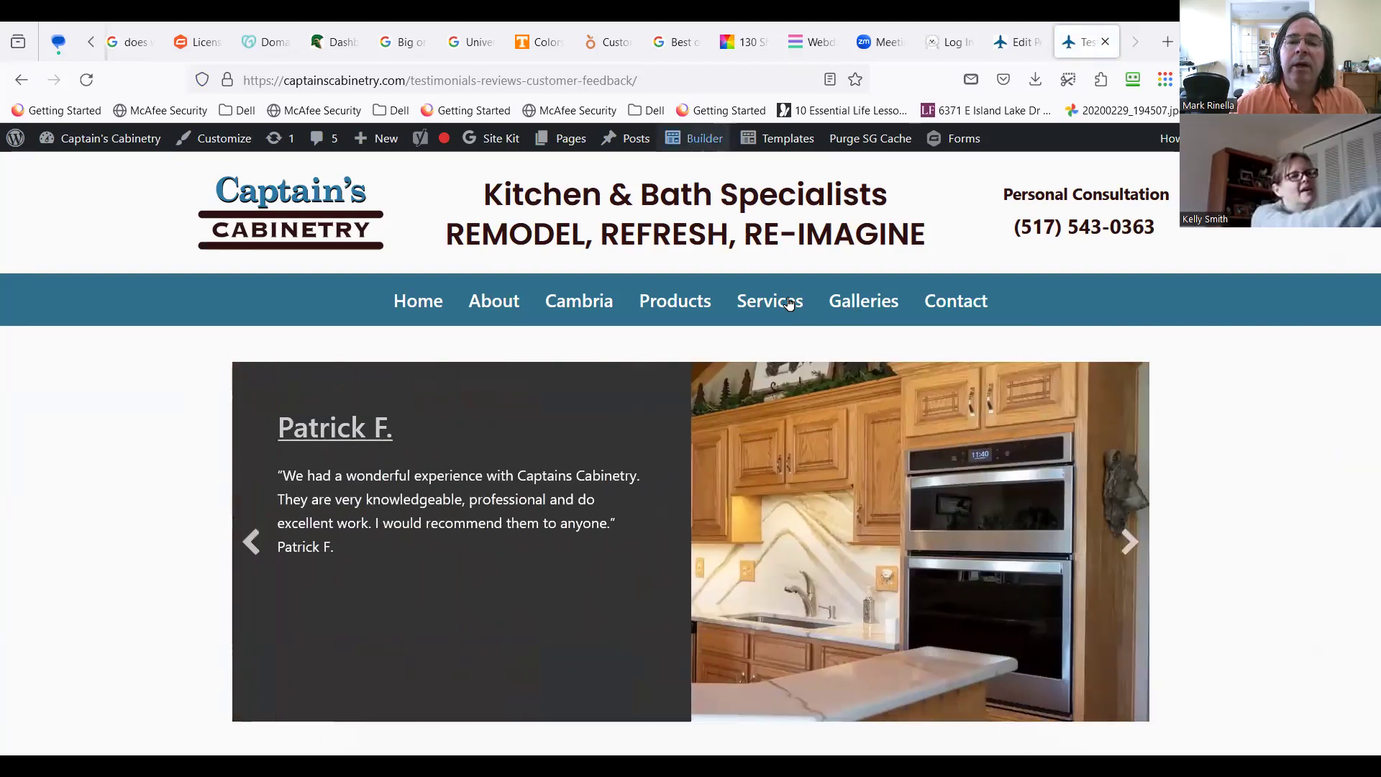
{"action": "mouse_move", "coordinate": [699, 139]}
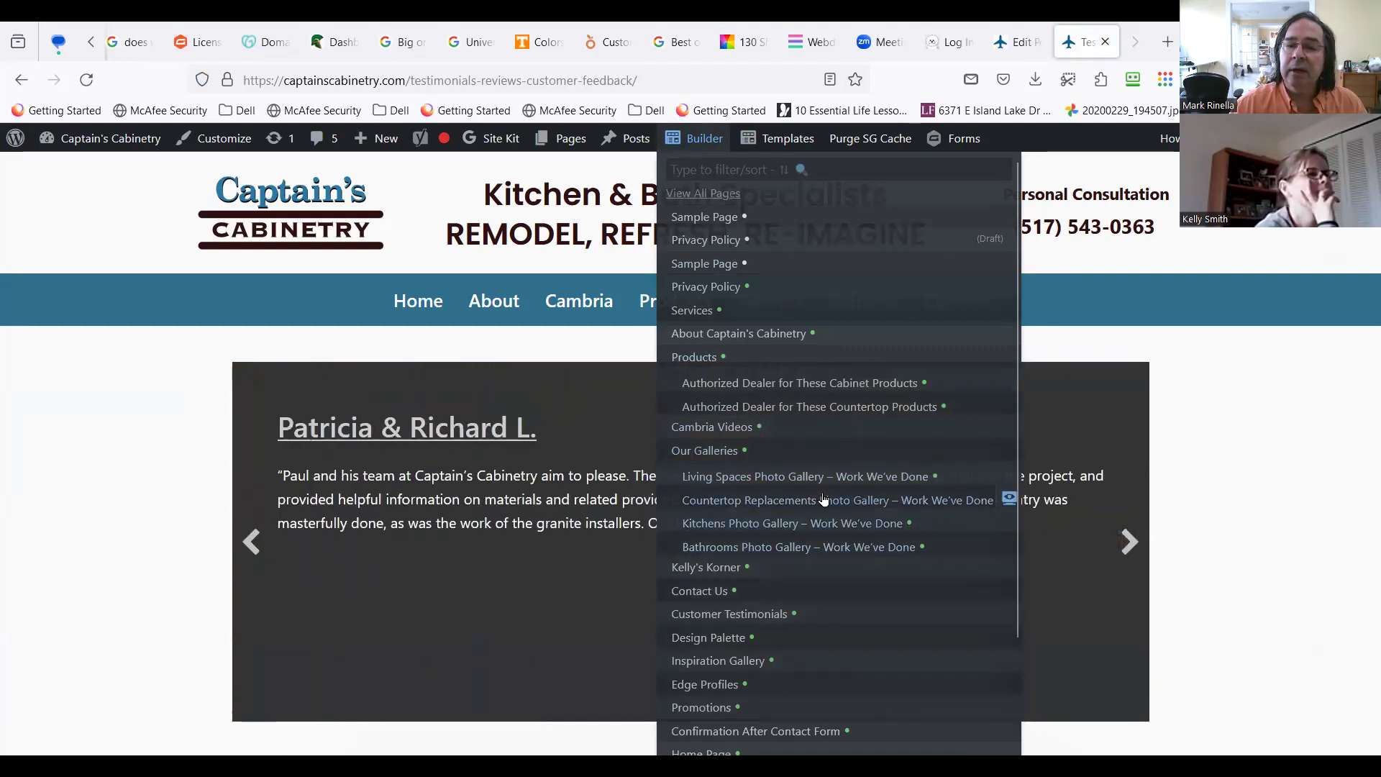
{"action": "left_click", "coordinate": [799, 500]}
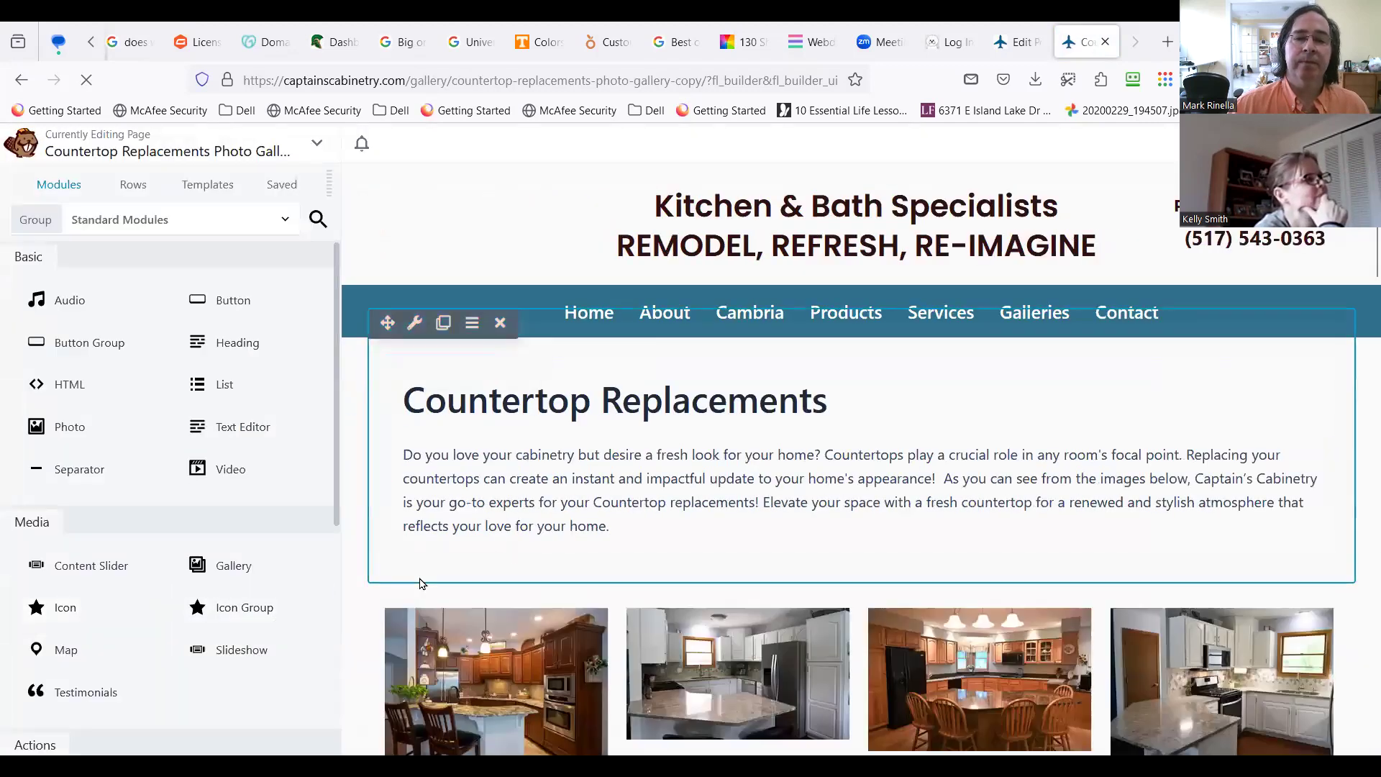
Step: Examine the Countertop Replacements page's layout, from its introduction and photo grid to the Other Photo Galleries section
{"action": "scroll", "coordinate": [634, 598], "scroll_direction": "down", "scroll_amount": 10}
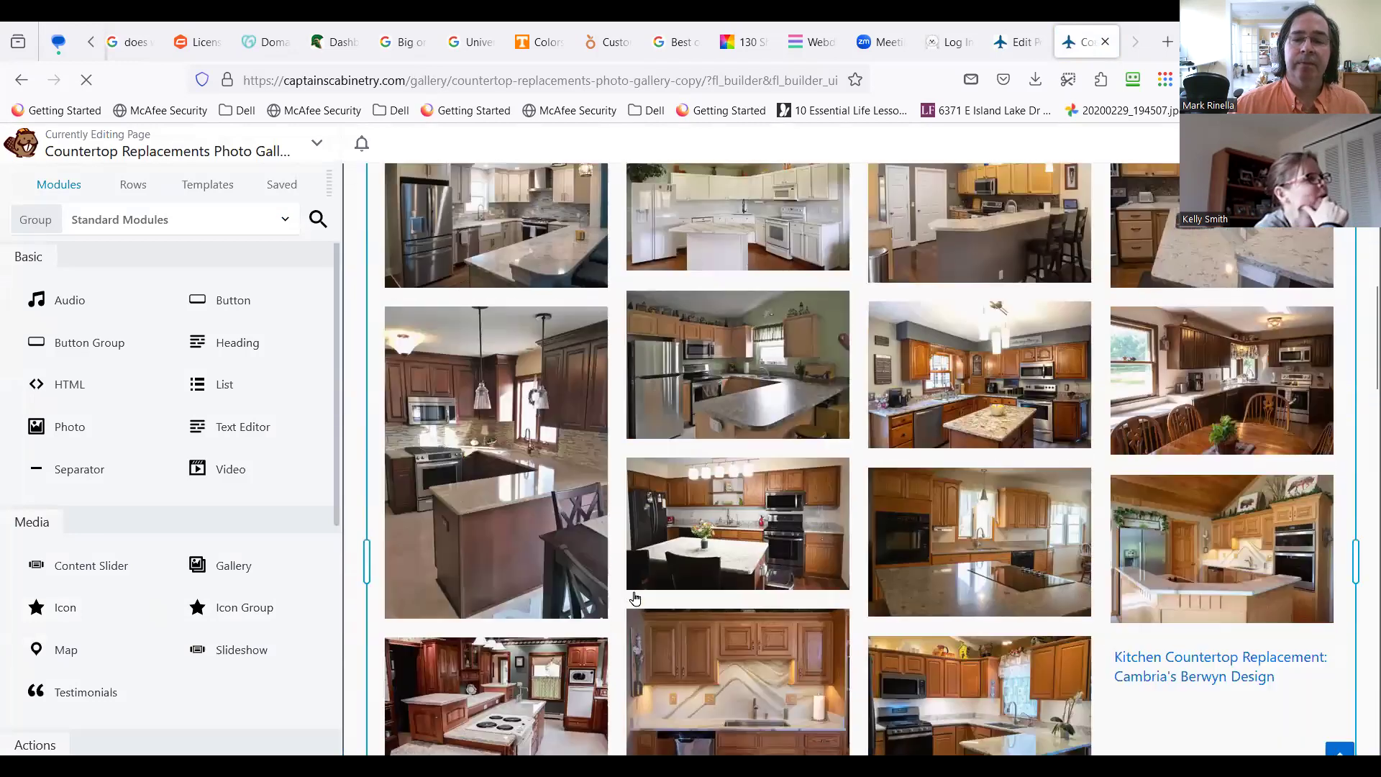
{"action": "scroll", "coordinate": [634, 599], "scroll_direction": "down", "scroll_amount": 6}
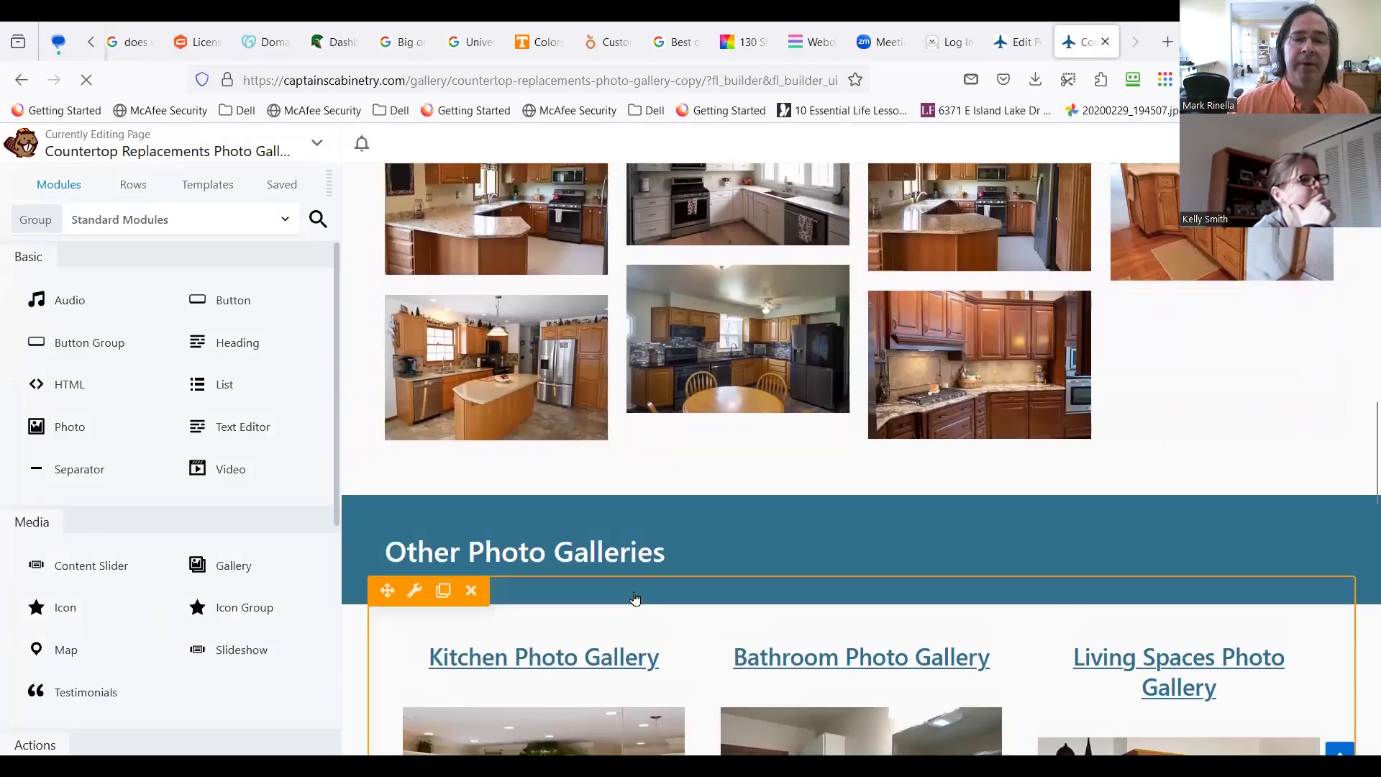
{"action": "scroll", "coordinate": [634, 598], "scroll_direction": "down", "scroll_amount": 5}
{"action": "scroll", "coordinate": [635, 599], "scroll_direction": "up", "scroll_amount": 3}
{"action": "scroll", "coordinate": [634, 598], "scroll_direction": "down", "scroll_amount": 3}
{"action": "scroll", "coordinate": [635, 598], "scroll_direction": "up", "scroll_amount": 12}
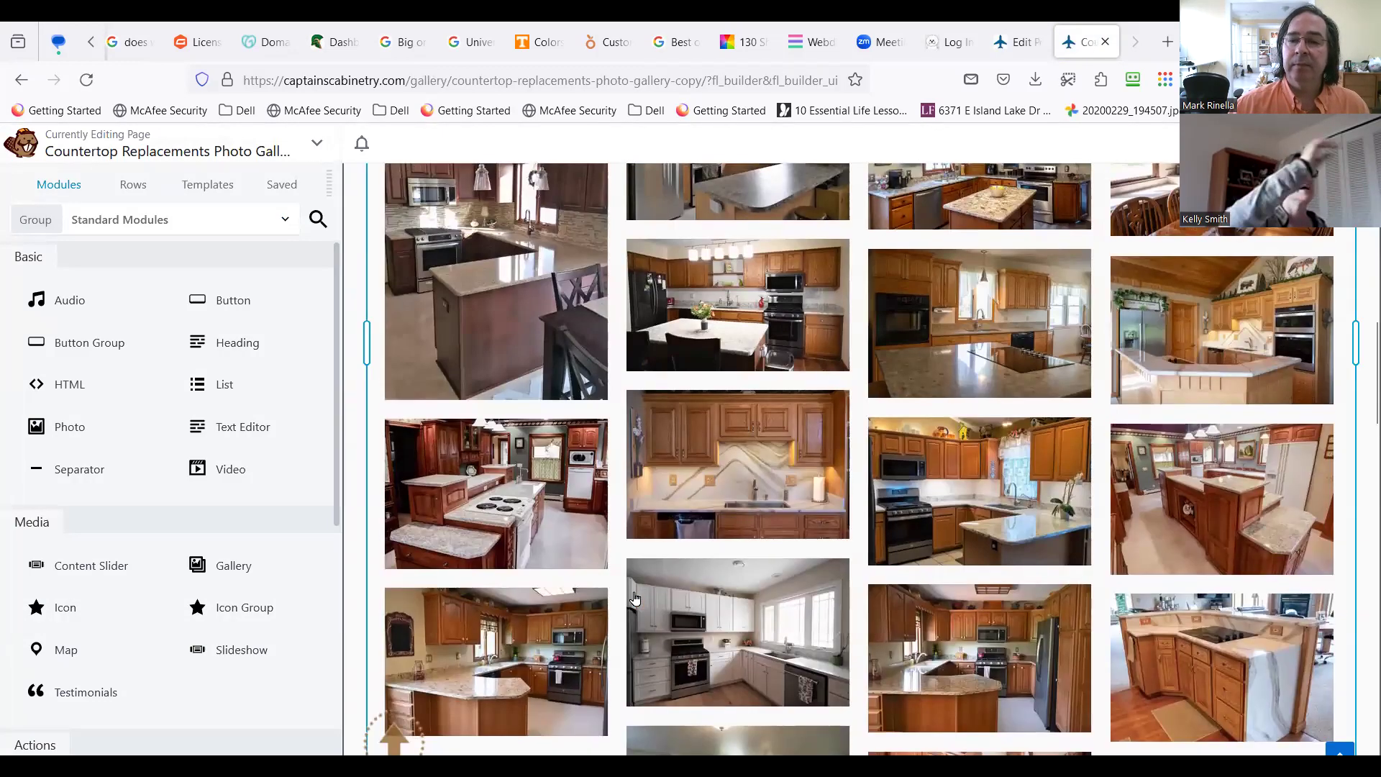
{"action": "scroll", "coordinate": [635, 599], "scroll_direction": "up", "scroll_amount": 10}
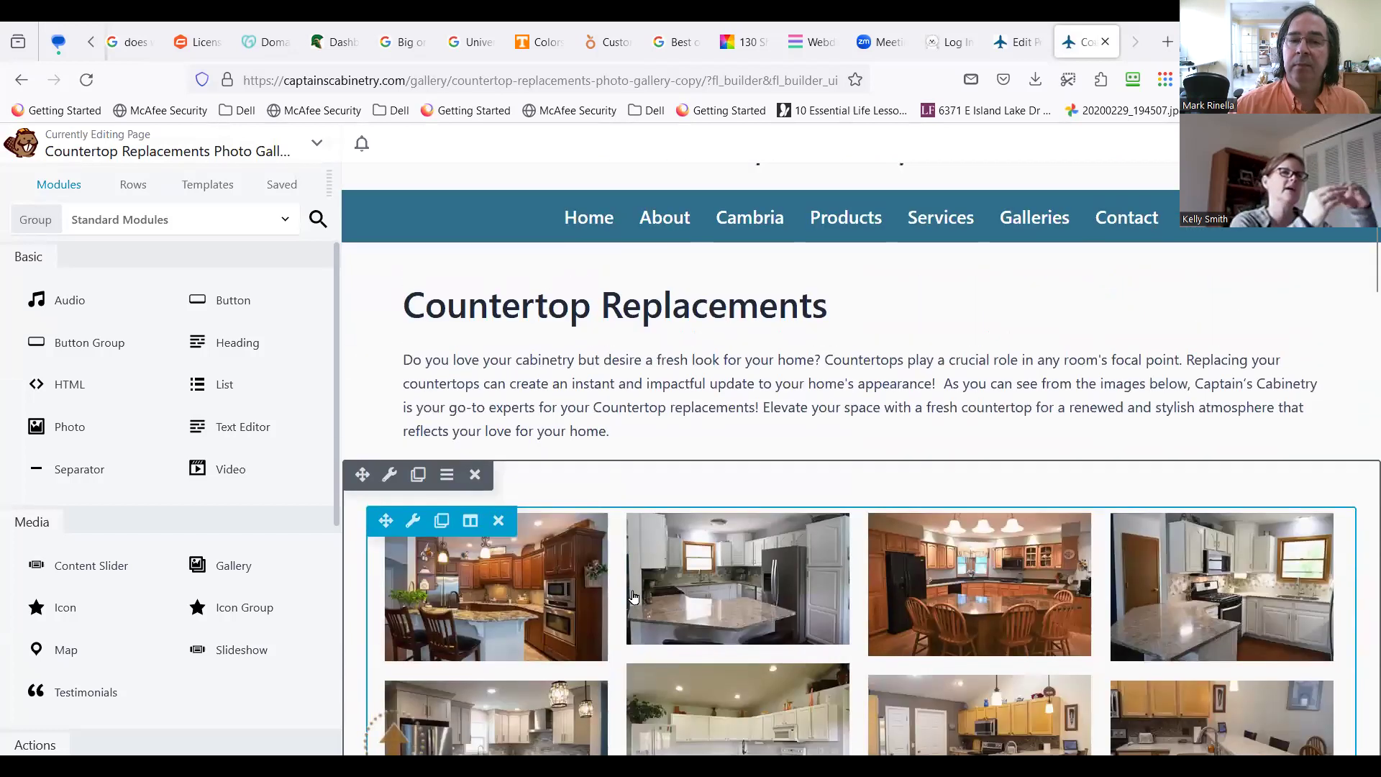
{"action": "mouse_move", "coordinate": [1031, 225]}
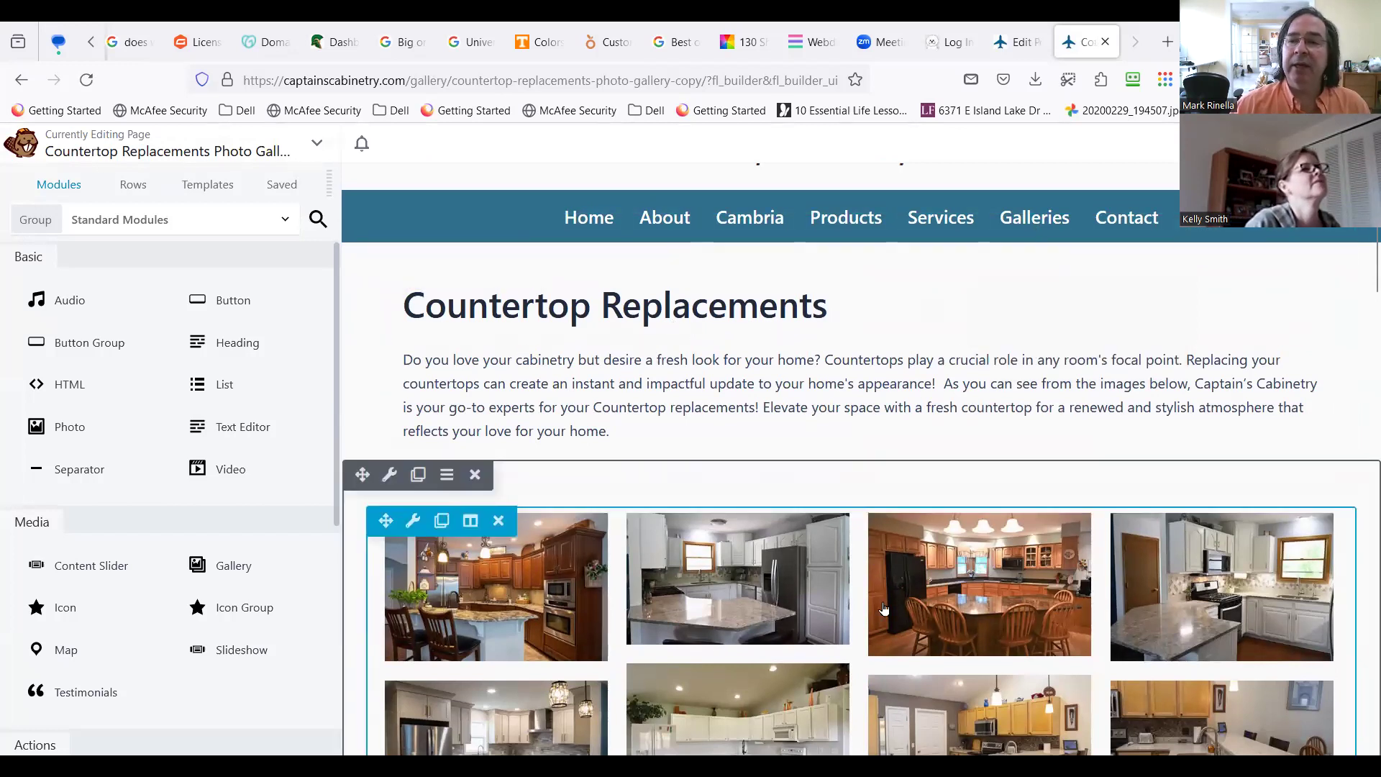
{"action": "scroll", "coordinate": [920, 509], "scroll_direction": "down", "scroll_amount": 10}
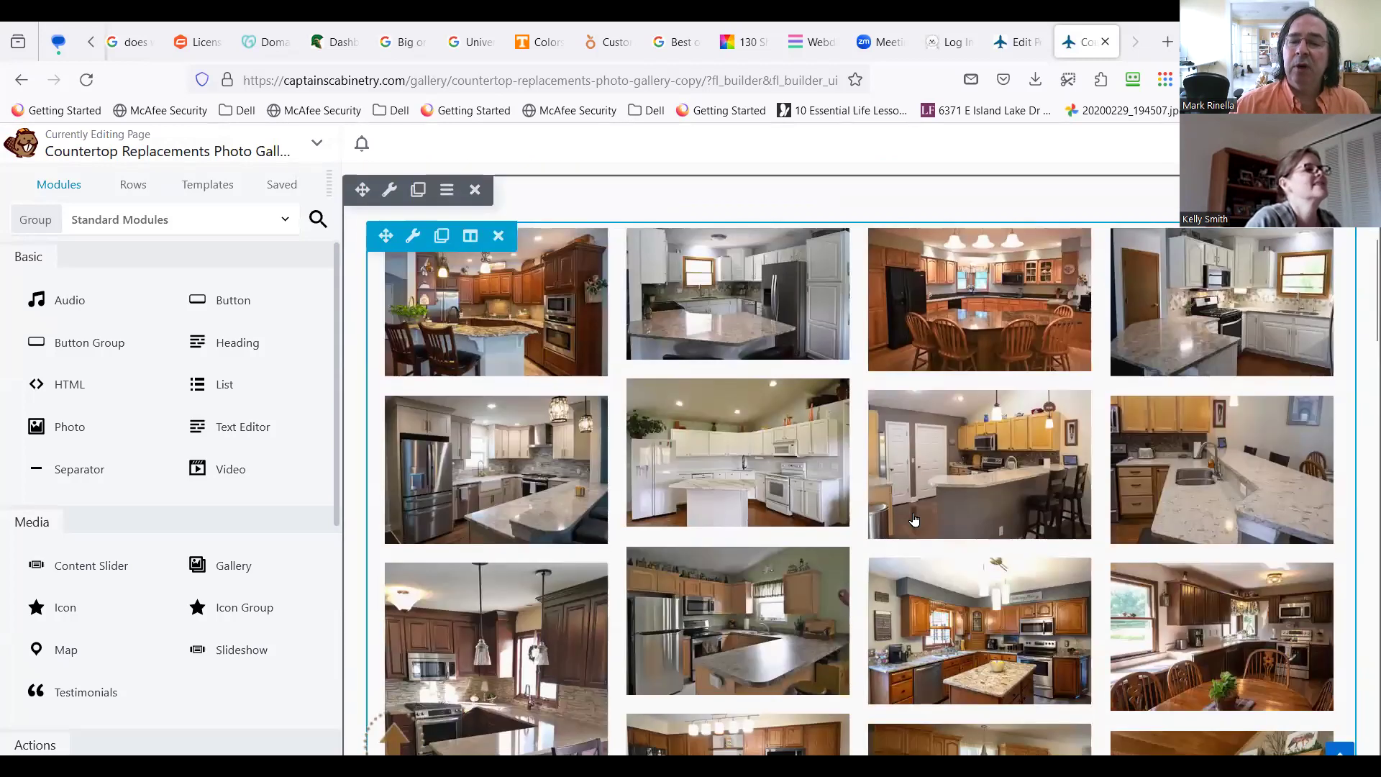
{"action": "scroll", "coordinate": [920, 509], "scroll_direction": "down", "scroll_amount": 10}
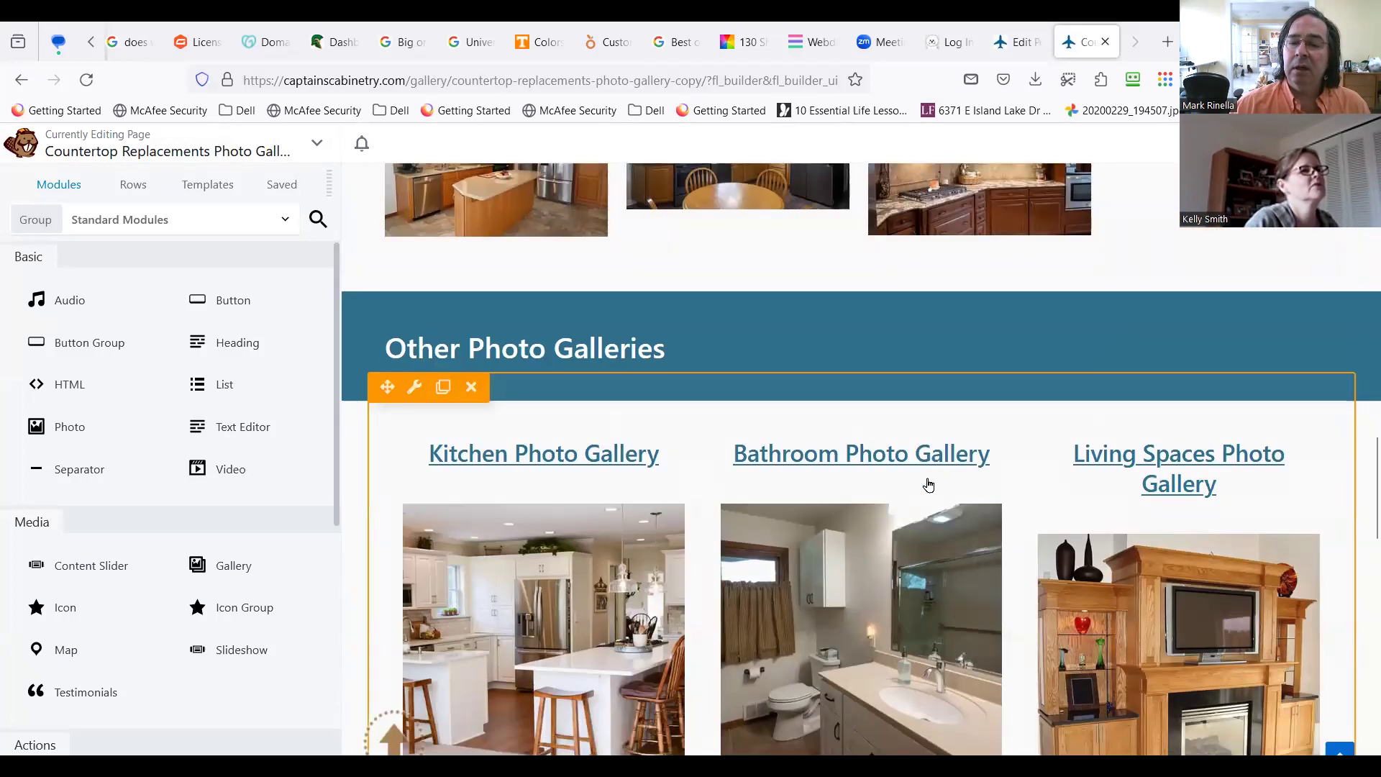
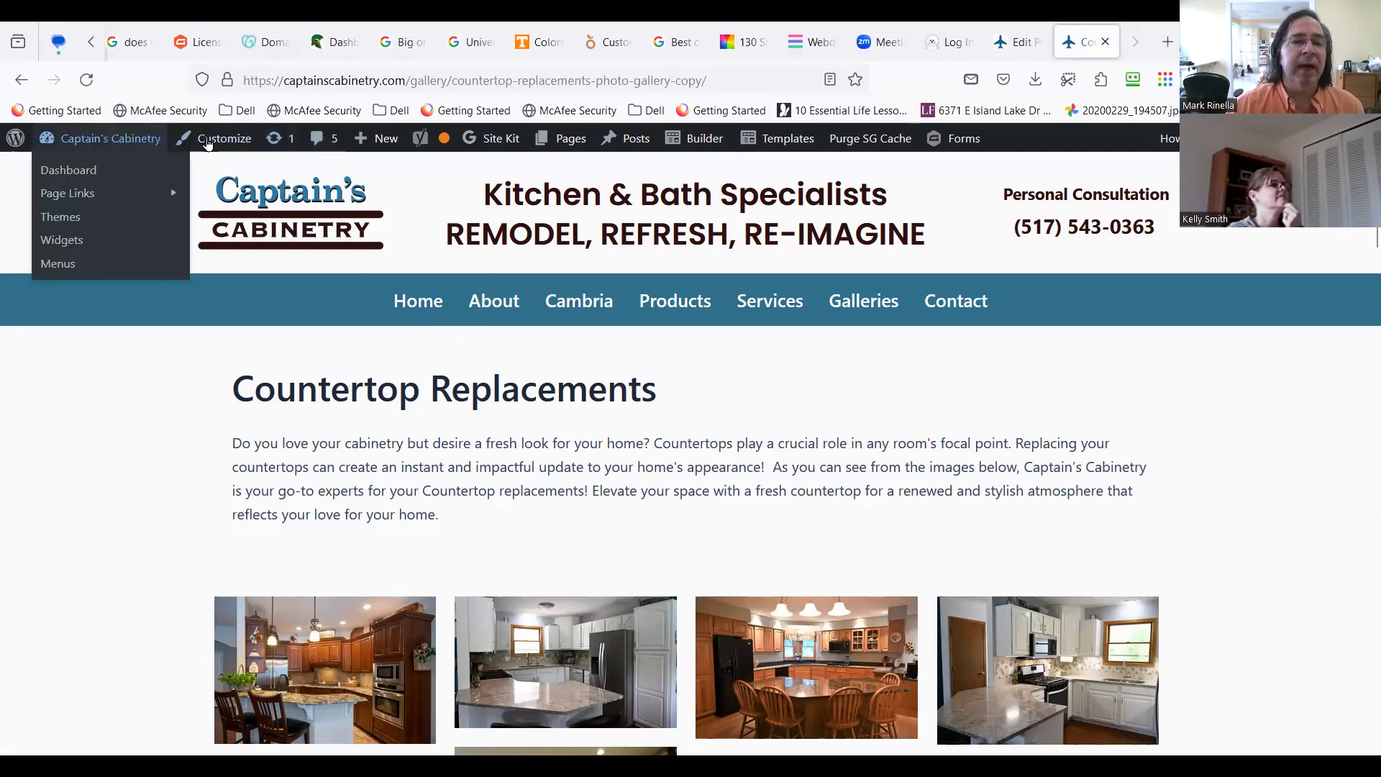
Step: Open the site's menu editor and add the Countertop Replacements Photo Gallery – Work We've Done page to the Main Menu
{"action": "mouse_move", "coordinate": [160, 148]}
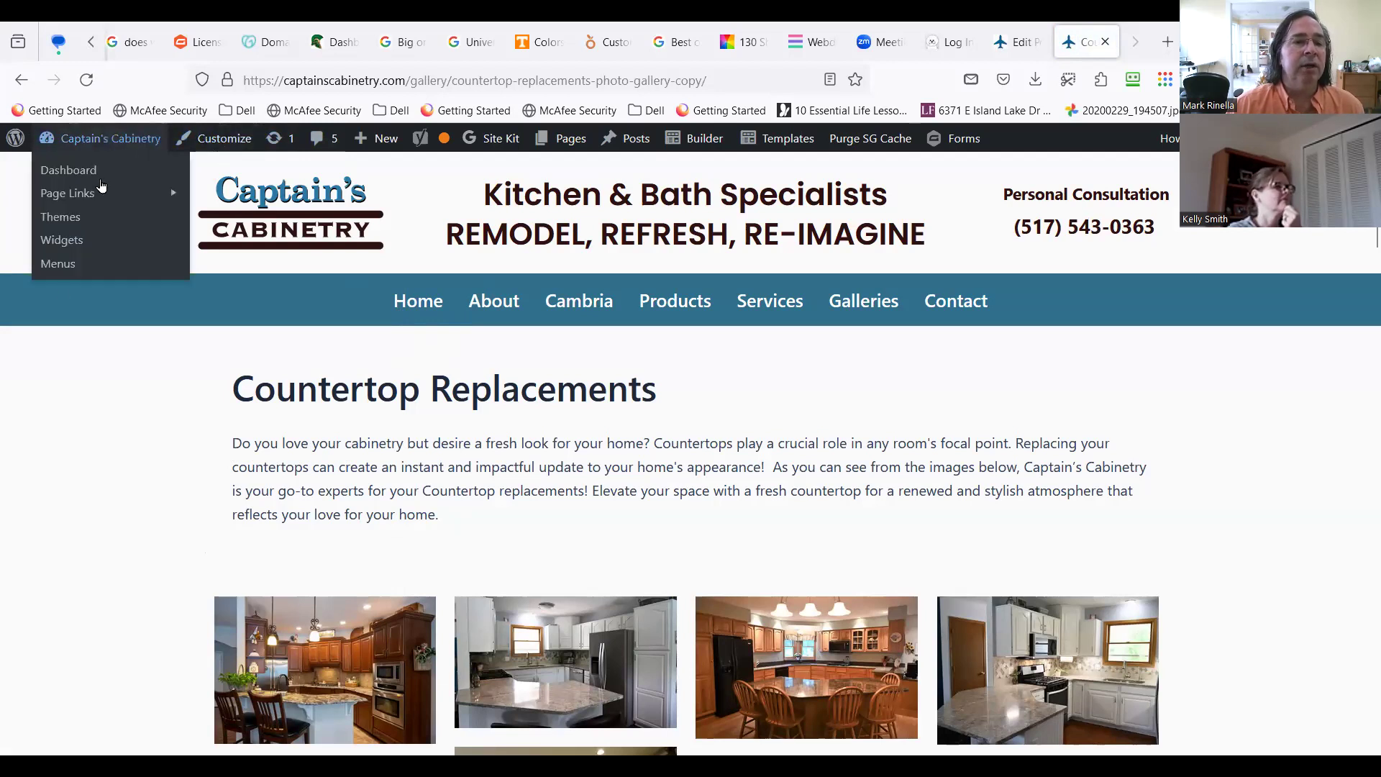
{"action": "left_click", "coordinate": [52, 269]}
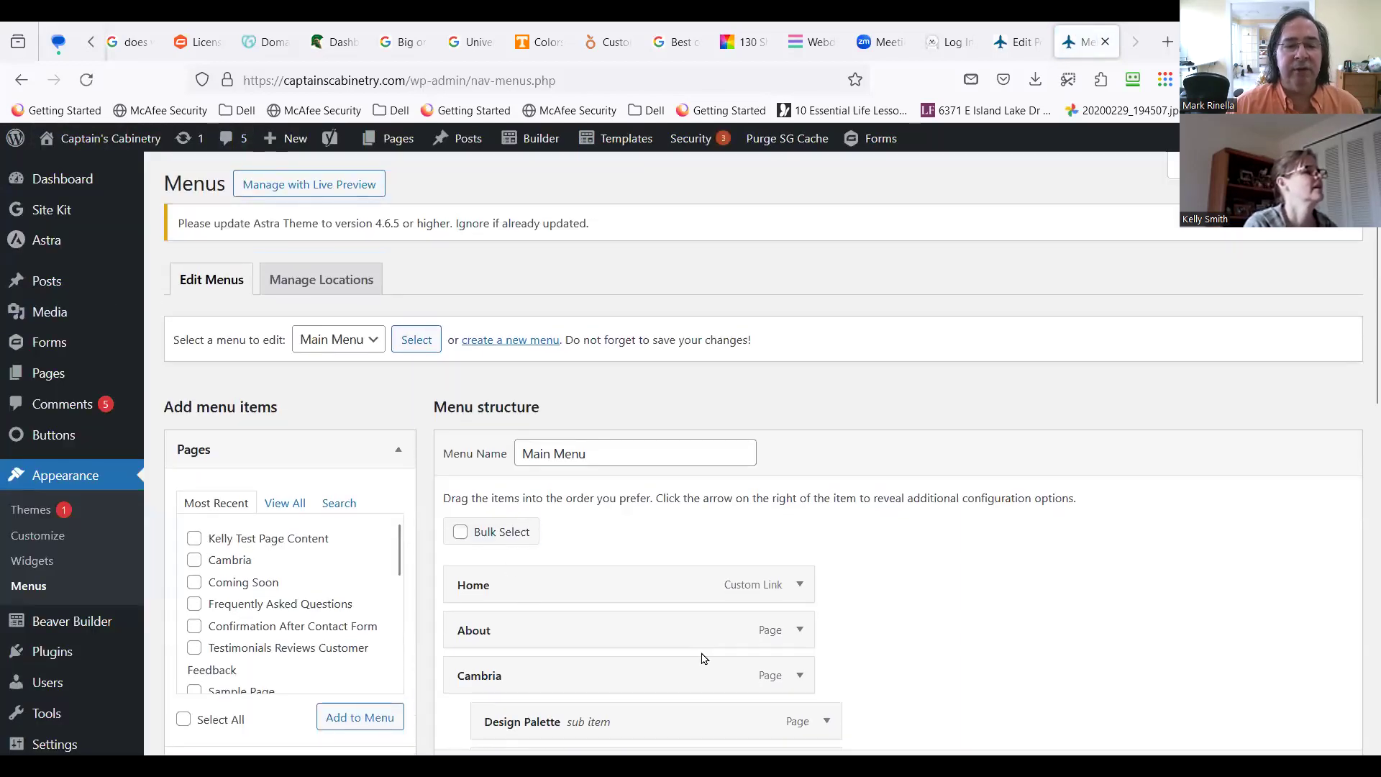
{"action": "scroll", "coordinate": [305, 626], "scroll_direction": "down", "scroll_amount": 2}
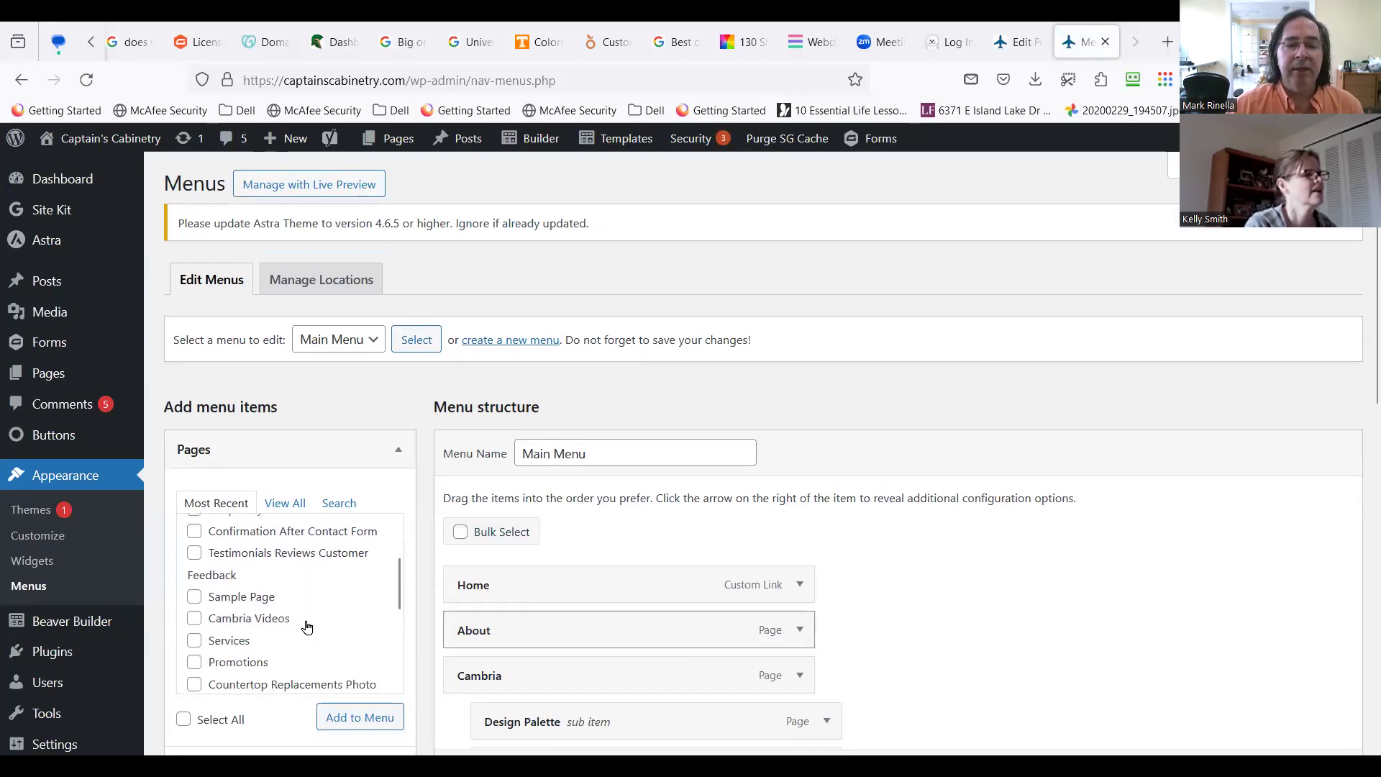
{"action": "scroll", "coordinate": [305, 625], "scroll_direction": "down", "scroll_amount": 4}
{"action": "scroll", "coordinate": [540, 583], "scroll_direction": "up", "scroll_amount": 3}
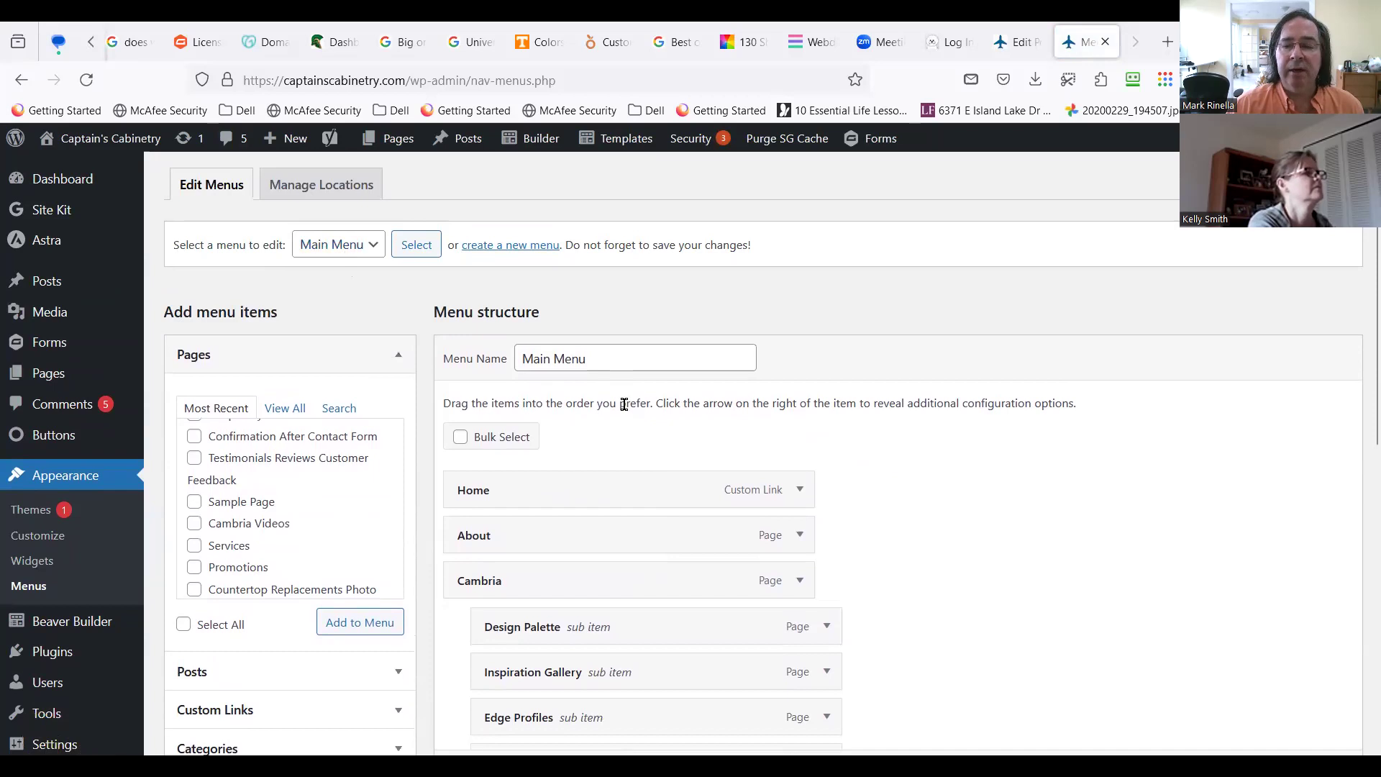
{"action": "scroll", "coordinate": [333, 538], "scroll_direction": "up", "scroll_amount": 2}
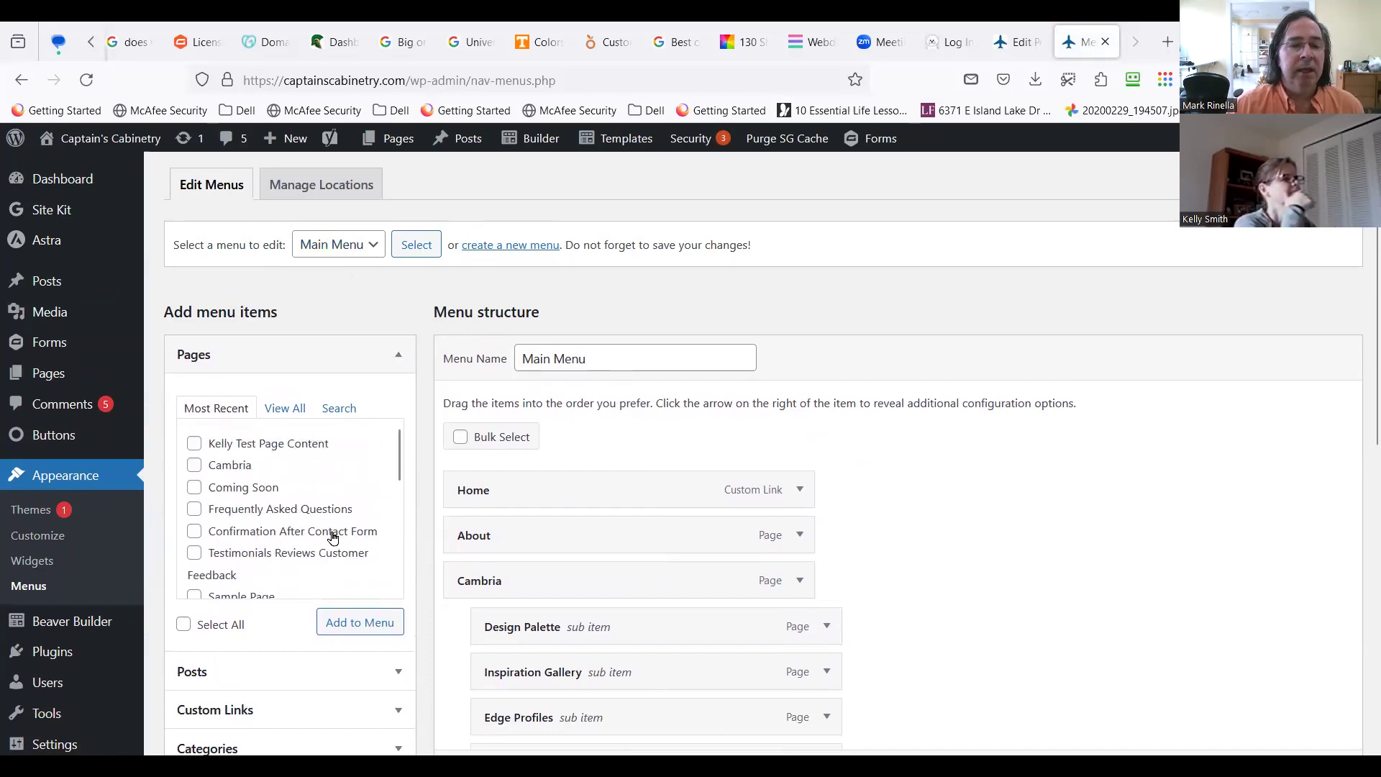
{"action": "scroll", "coordinate": [268, 561], "scroll_direction": "down", "scroll_amount": 3}
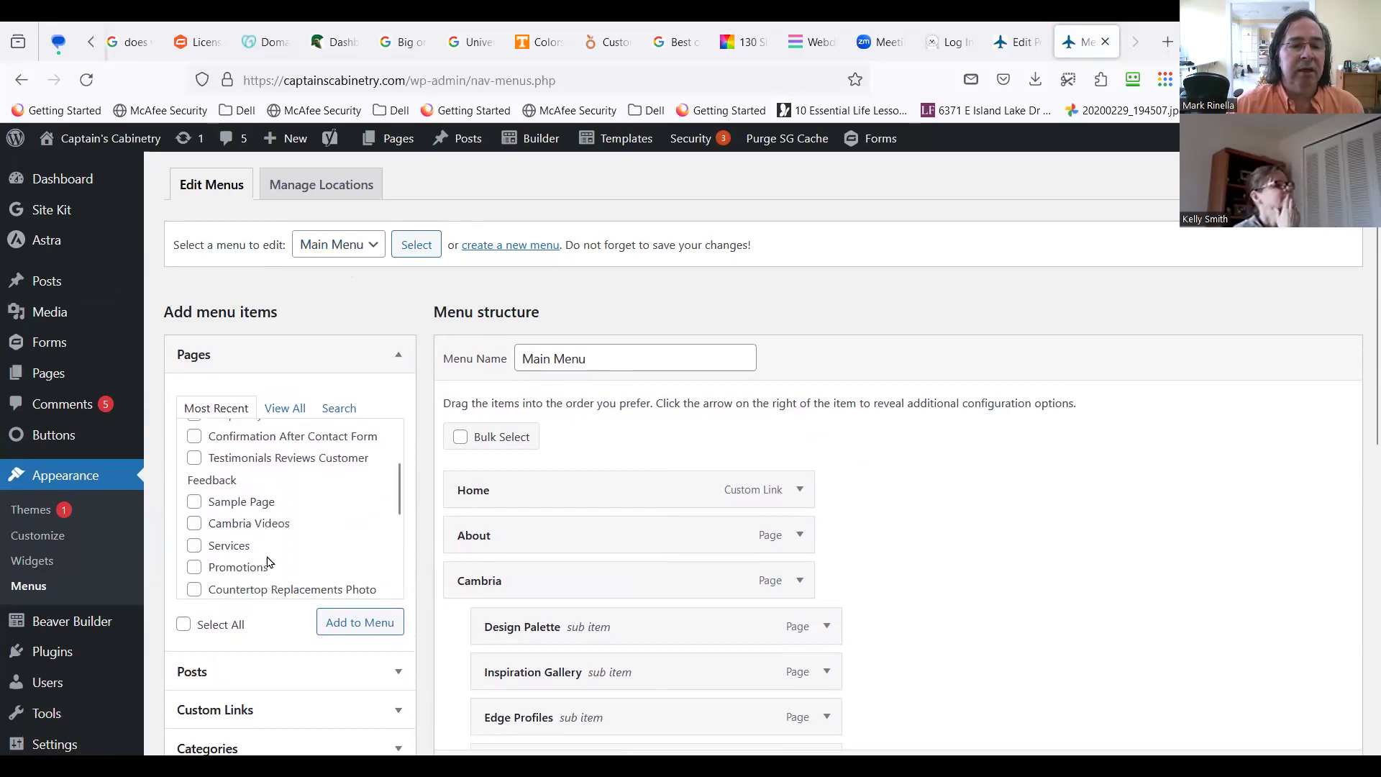
{"action": "scroll", "coordinate": [231, 563], "scroll_direction": "down", "scroll_amount": 3}
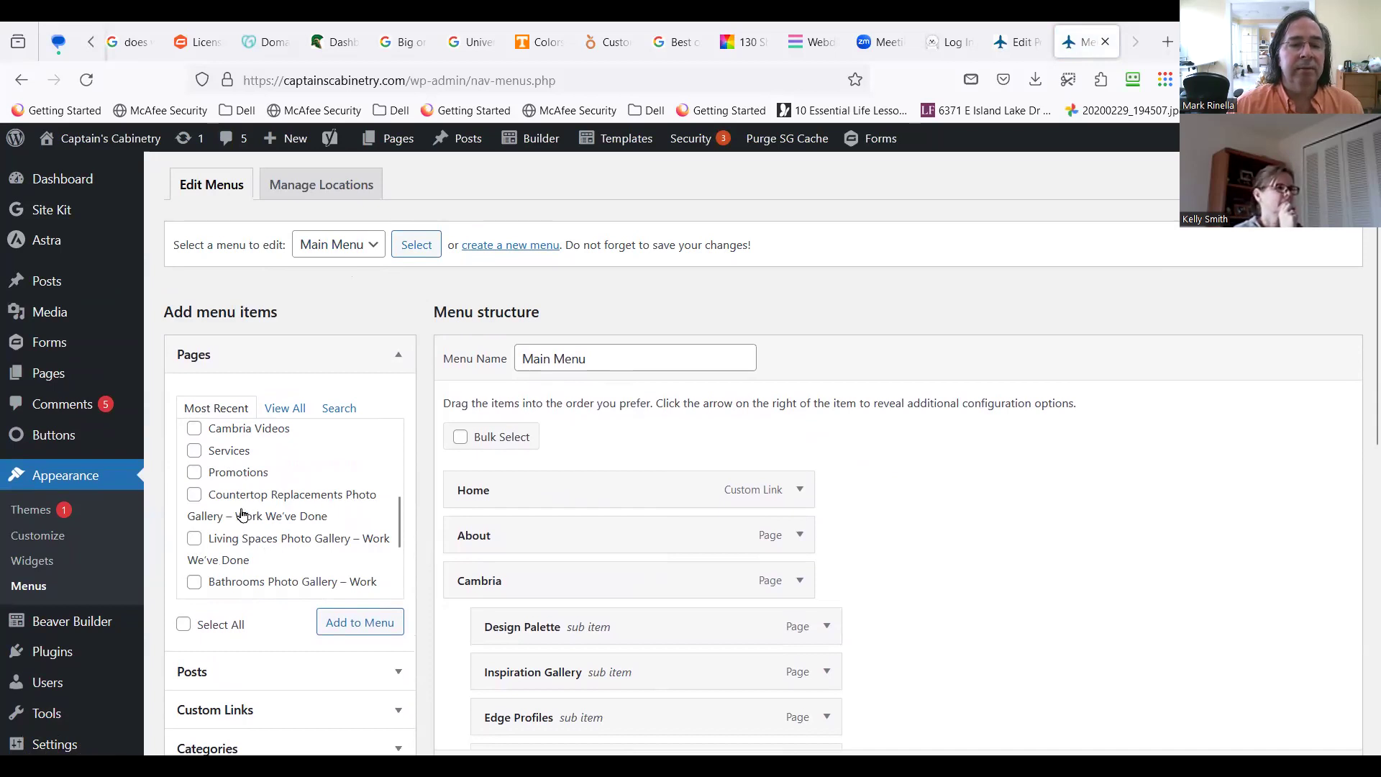
{"action": "left_click", "coordinate": [193, 500]}
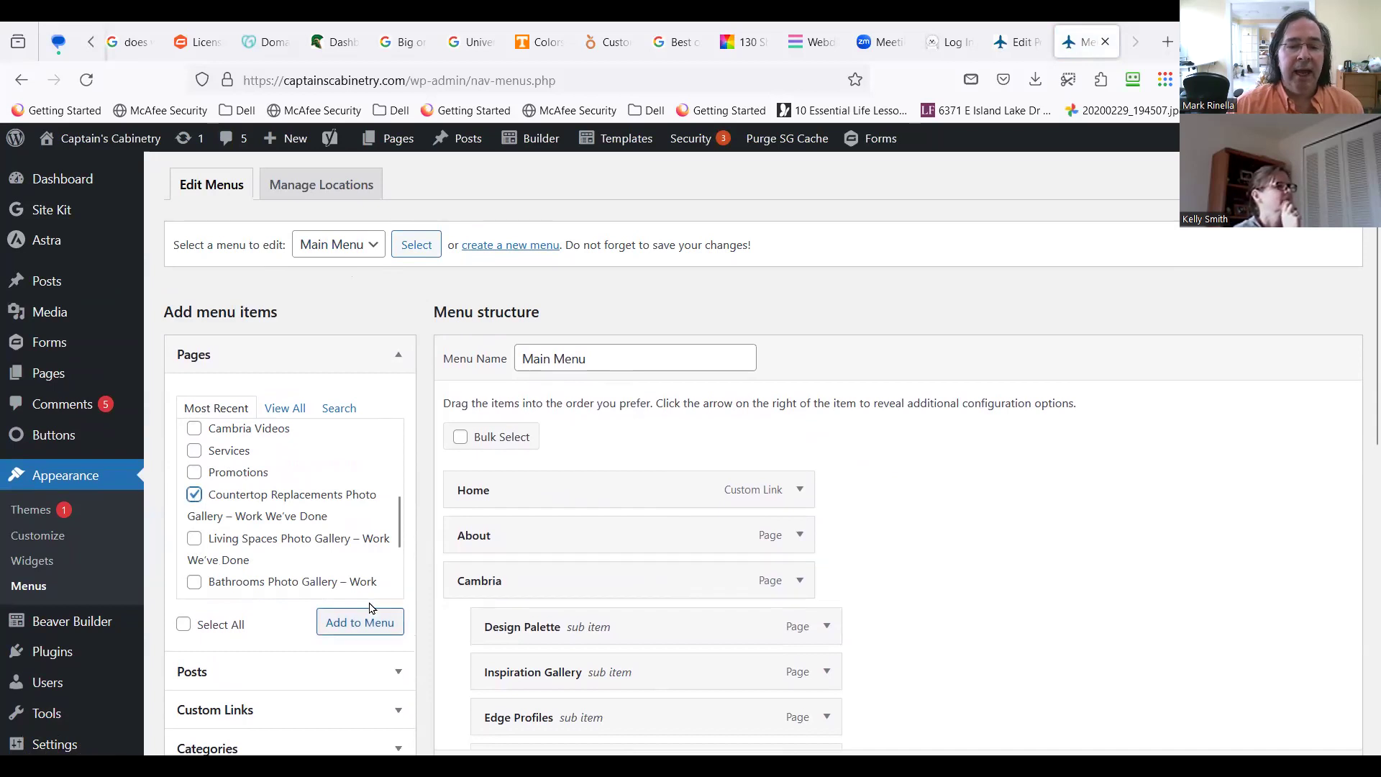
{"action": "left_click", "coordinate": [368, 621]}
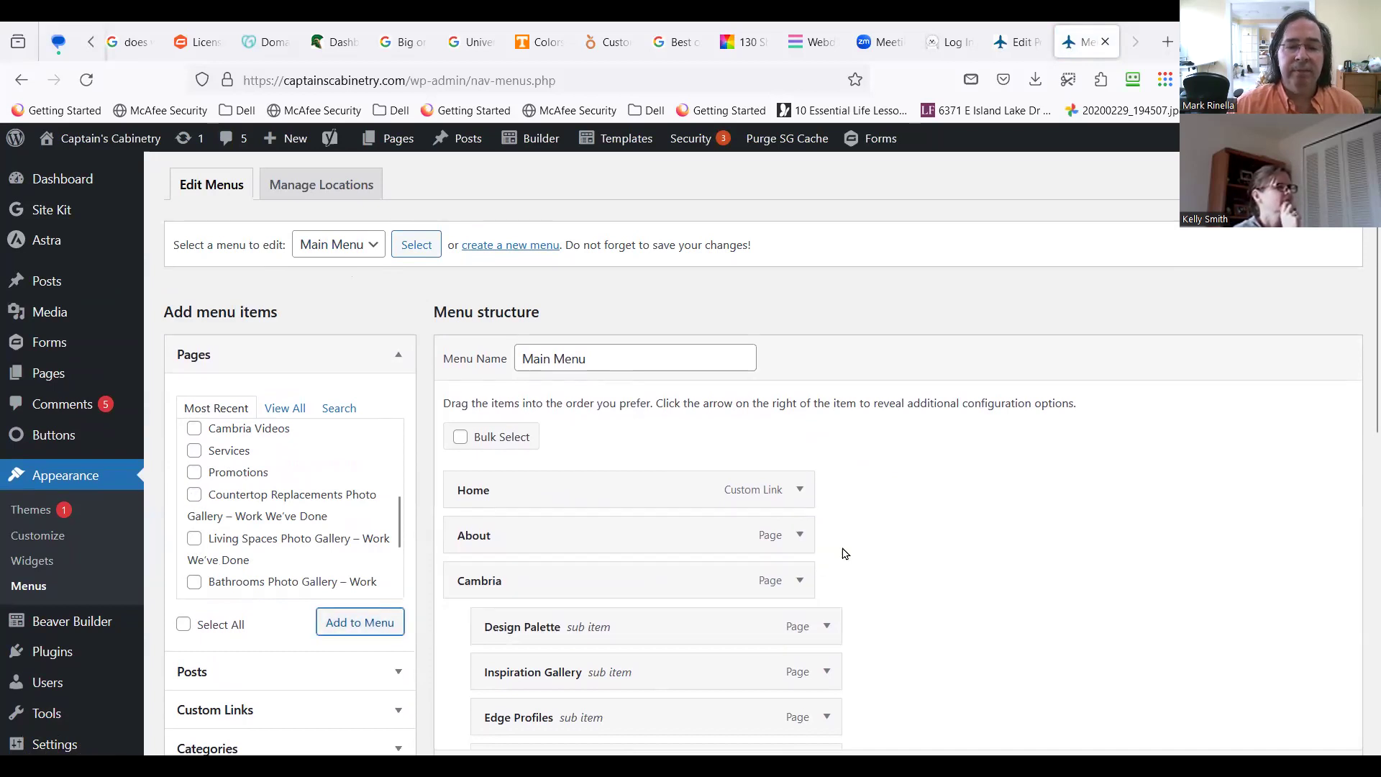
Step: Shorten the new countertop menu item's navigation label to "Countertop Replacements Gallery" and save the Main Menu
{"action": "scroll", "coordinate": [881, 555], "scroll_direction": "down", "scroll_amount": 8}
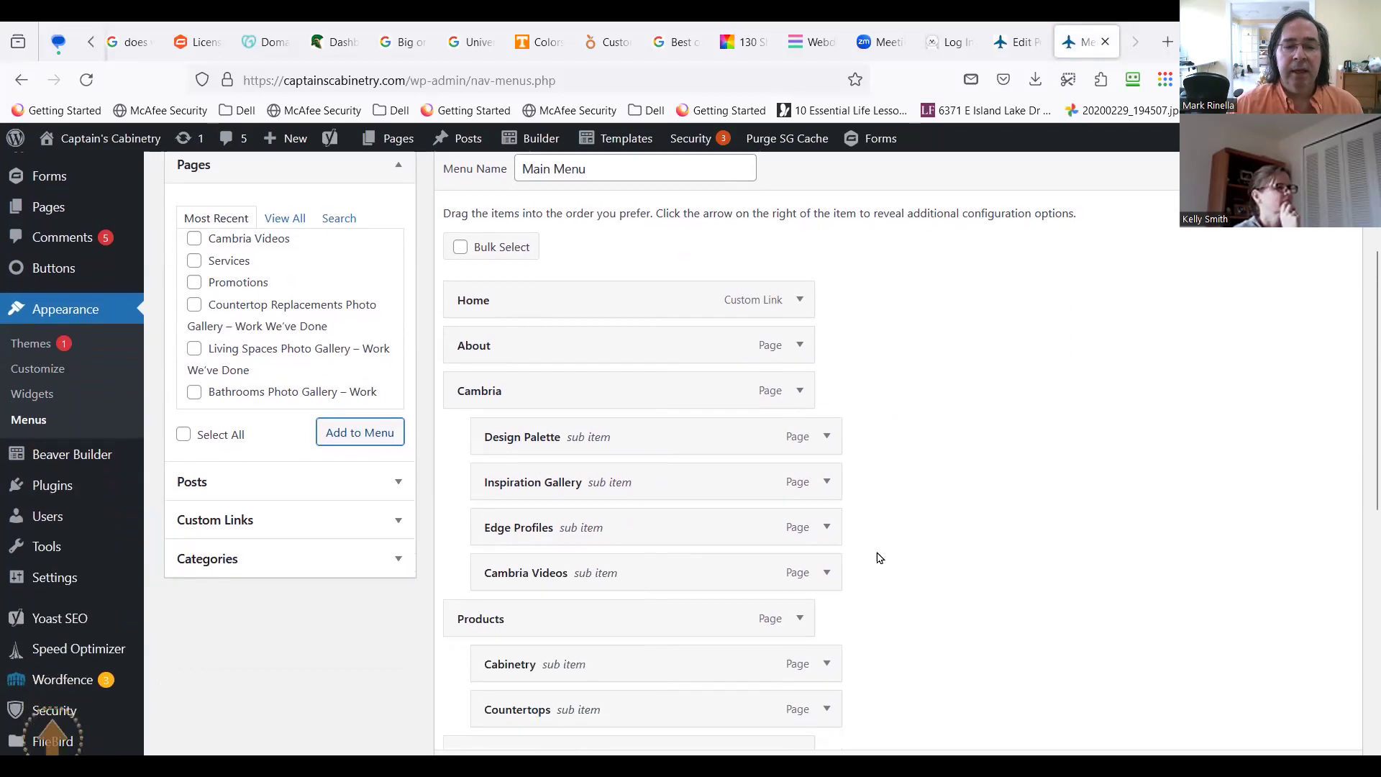
{"action": "scroll", "coordinate": [876, 561], "scroll_direction": "down", "scroll_amount": 1}
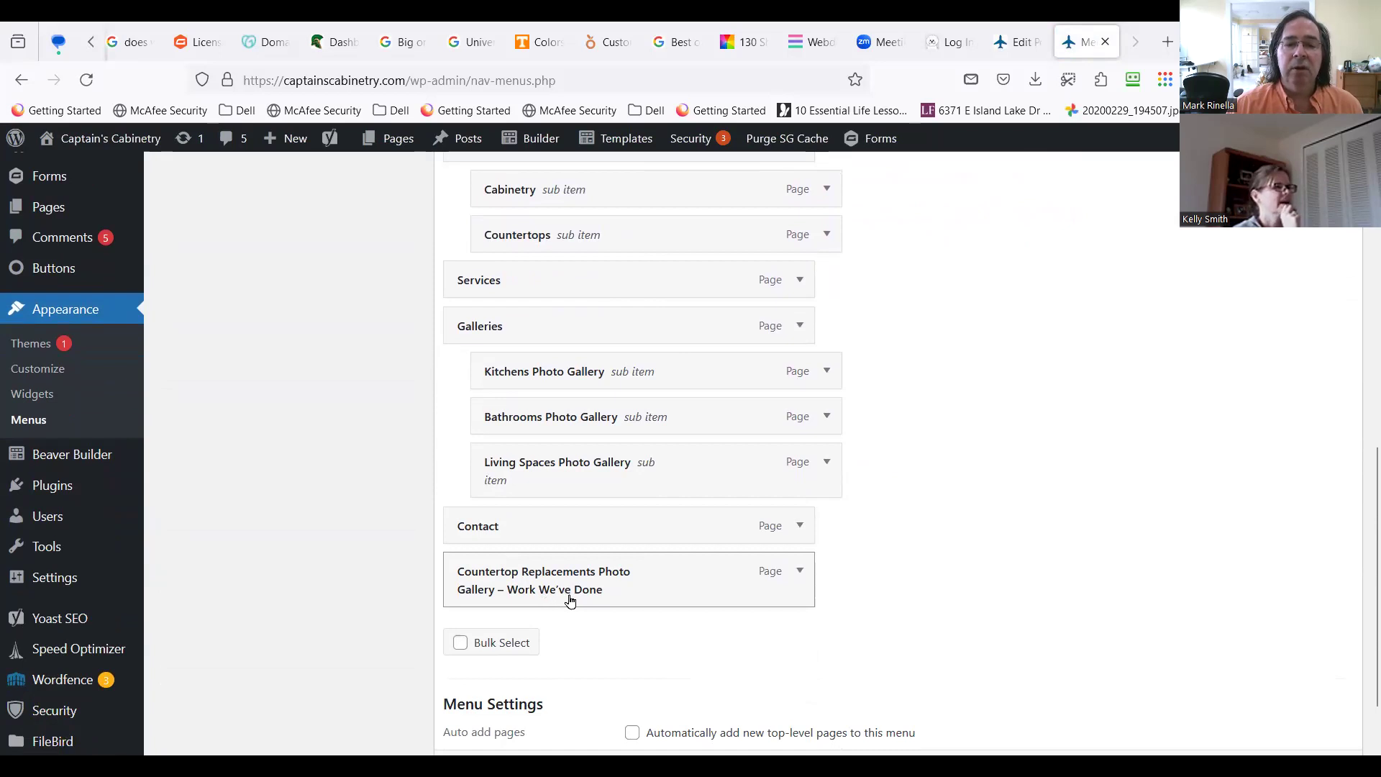
{"action": "left_click", "coordinate": [803, 573]}
{"action": "scroll", "coordinate": [756, 590], "scroll_direction": "down", "scroll_amount": 1}
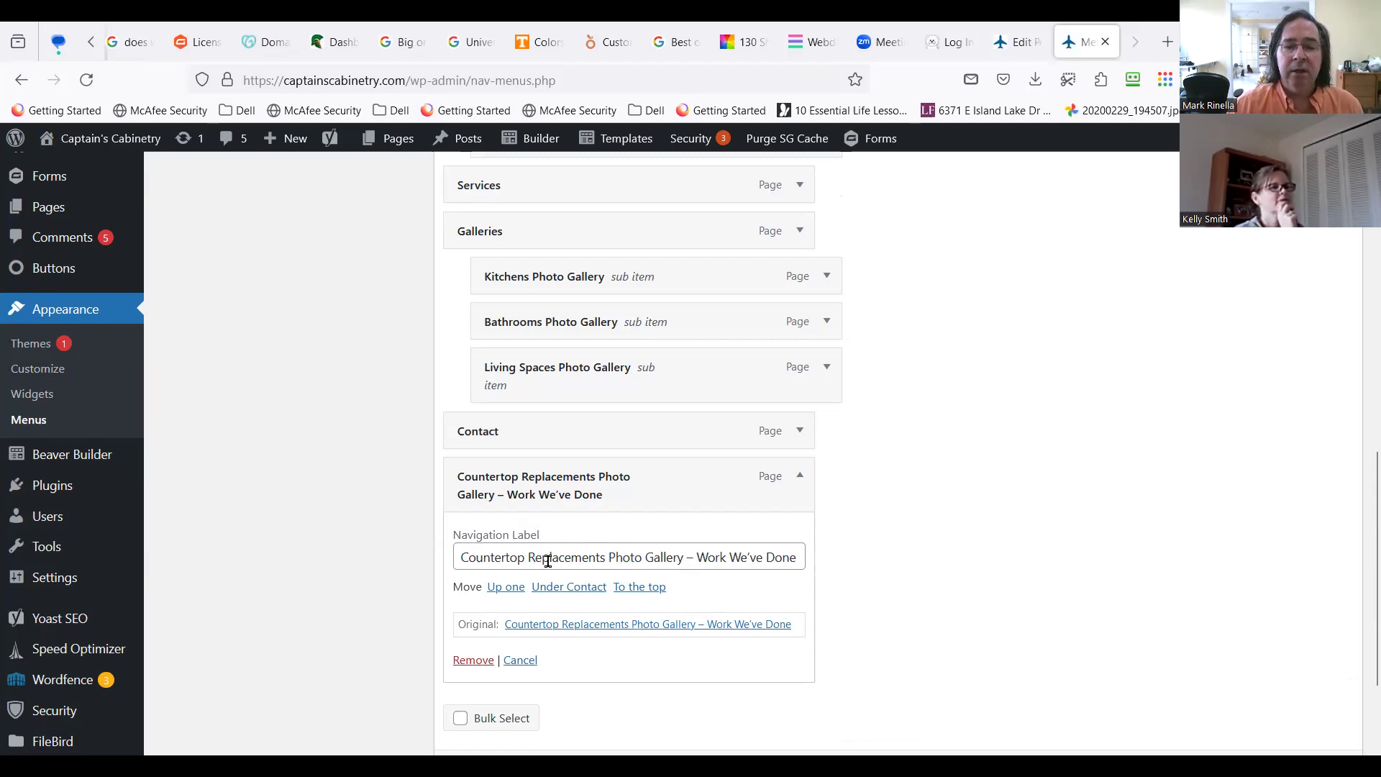
{"action": "double_click", "coordinate": [626, 557]}
{"action": "key", "text": "BackSpace"}
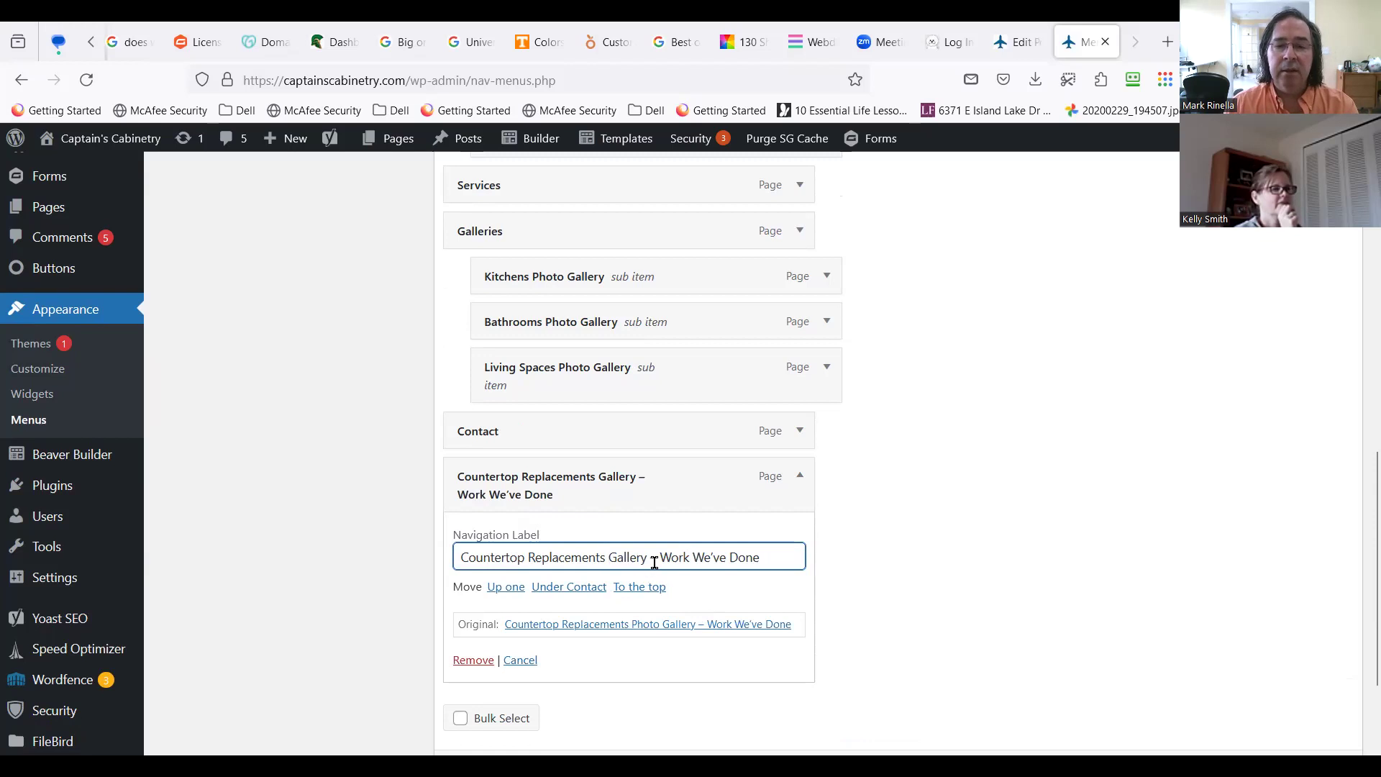
{"action": "key", "text": "shift+End"}
{"action": "key", "text": "BackSpace"}
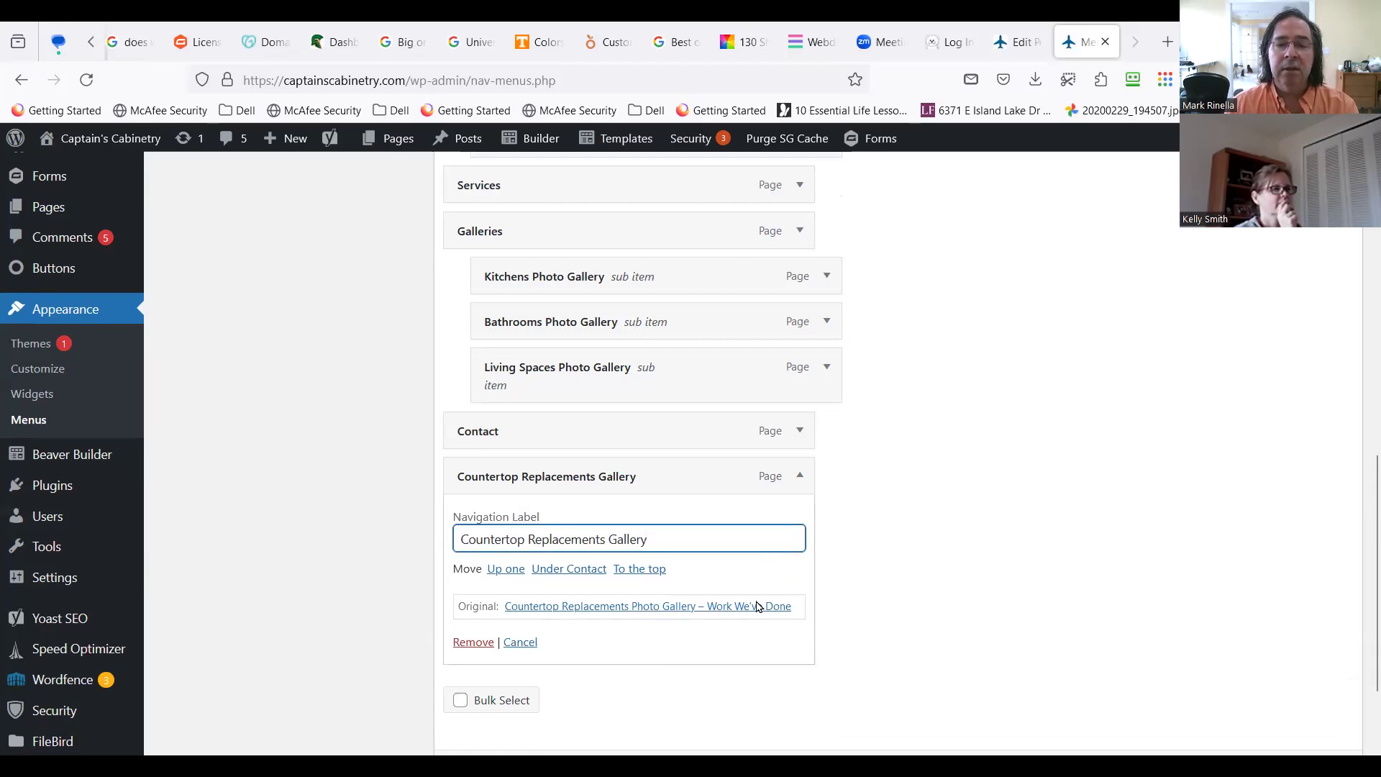
{"action": "scroll", "coordinate": [701, 672], "scroll_direction": "down", "scroll_amount": 4}
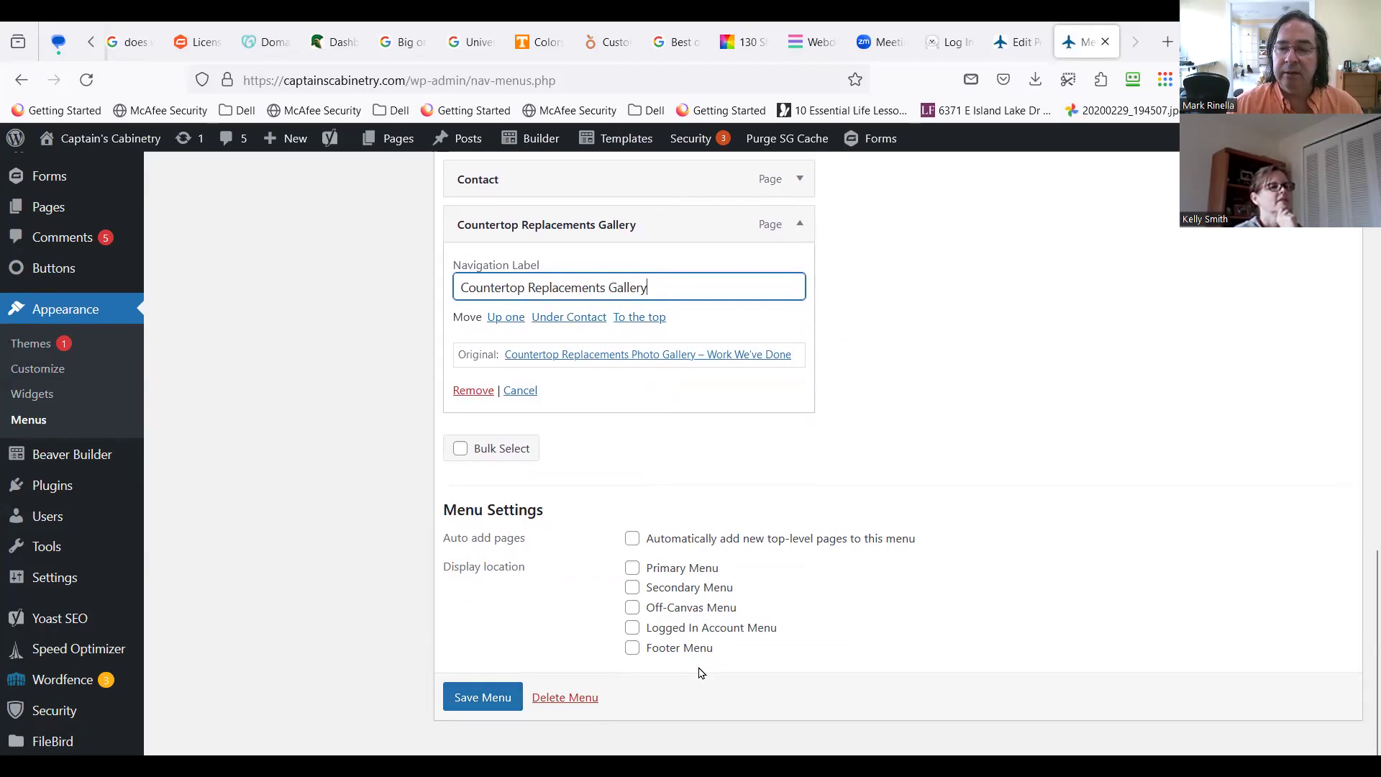
{"action": "key", "text": "Return"}
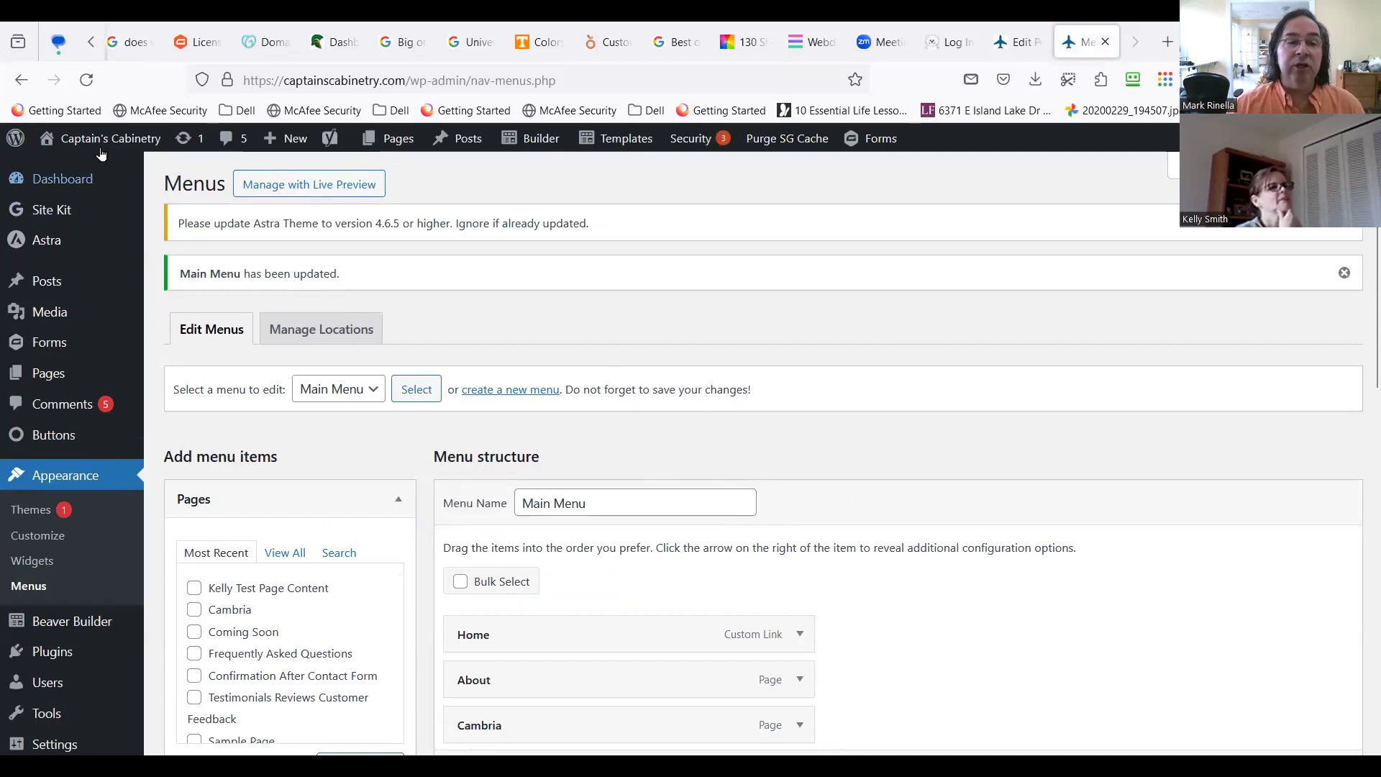
Step: Check the navigation on the live homepage, and in the menu editor nest Countertop Replacements Gallery under Galleries, after Living Spaces Photo Gallery
{"action": "mouse_move", "coordinate": [100, 147]}
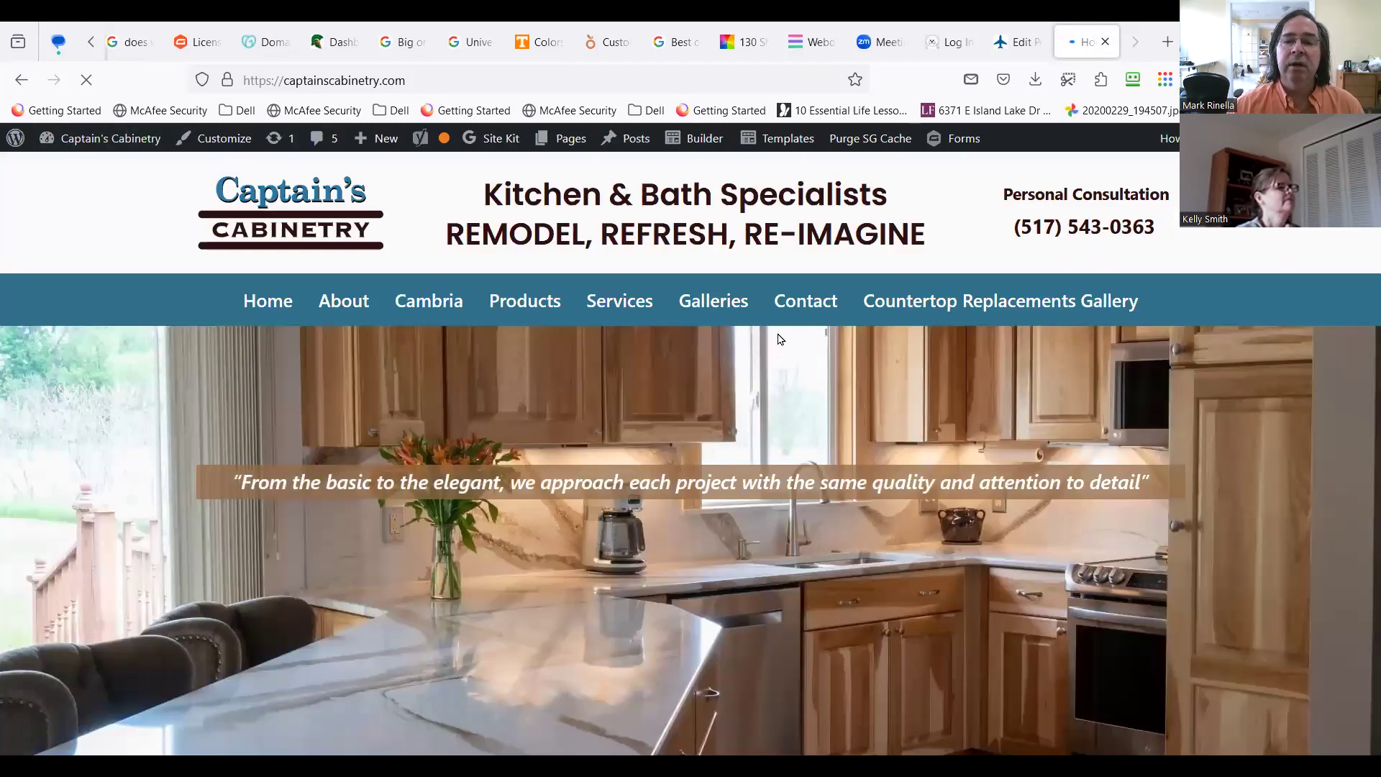
{"action": "mouse_move", "coordinate": [728, 317]}
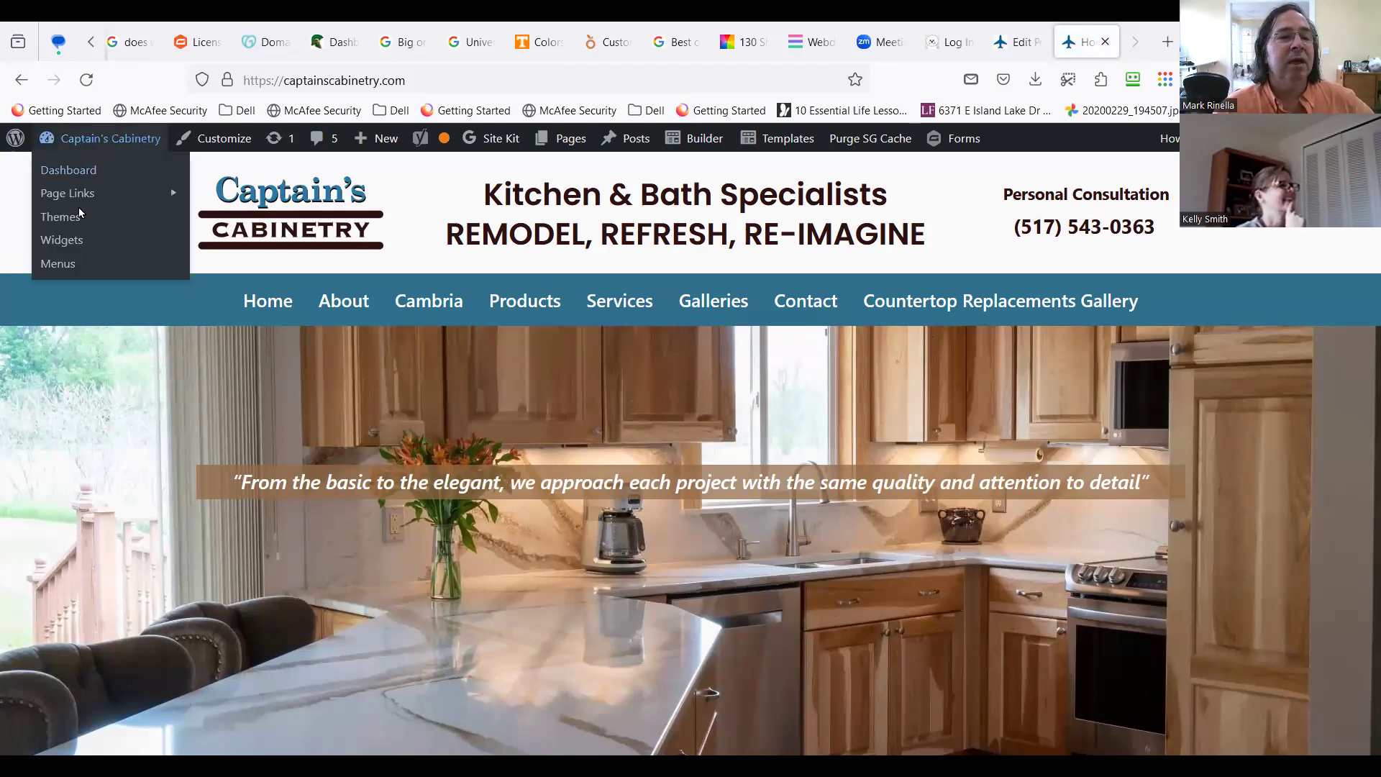
{"action": "left_click", "coordinate": [67, 266]}
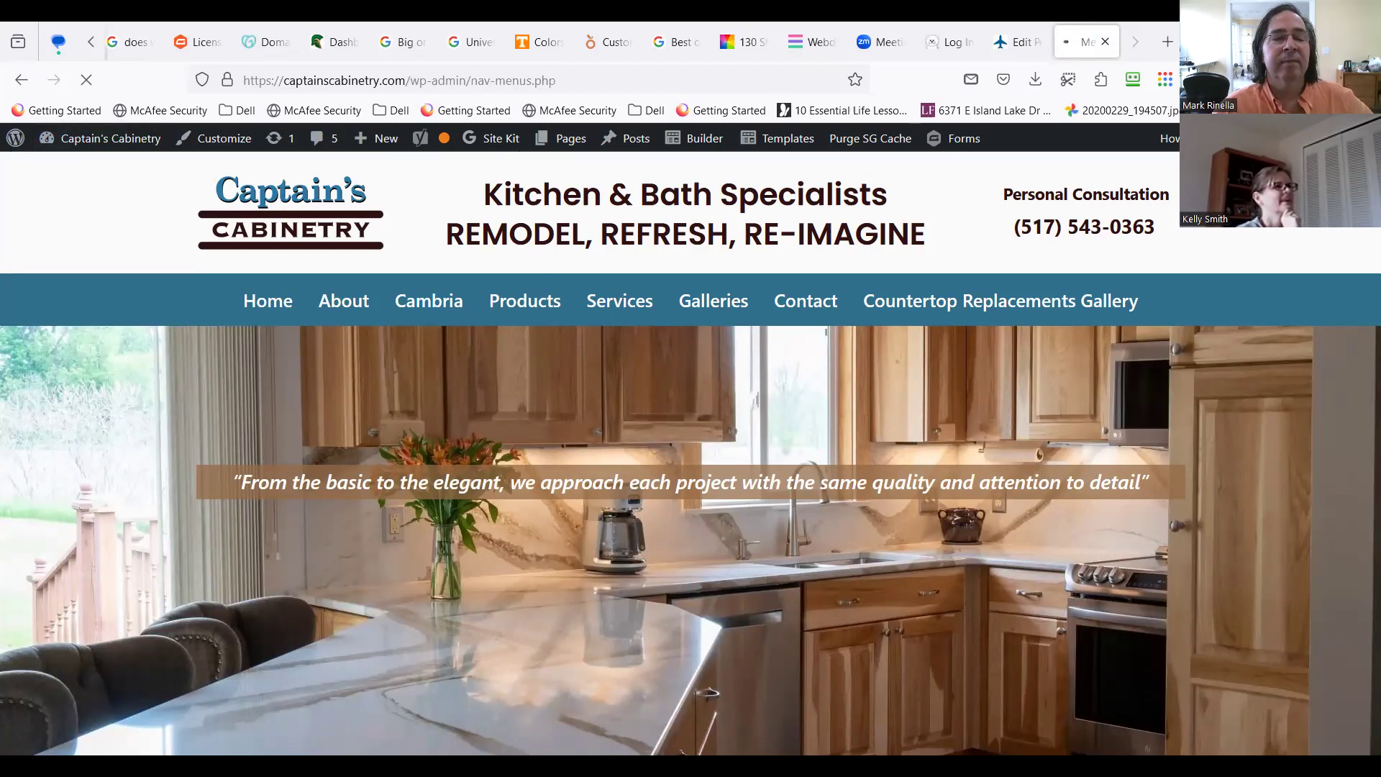
{"action": "scroll", "coordinate": [702, 660], "scroll_direction": "down", "scroll_amount": 7}
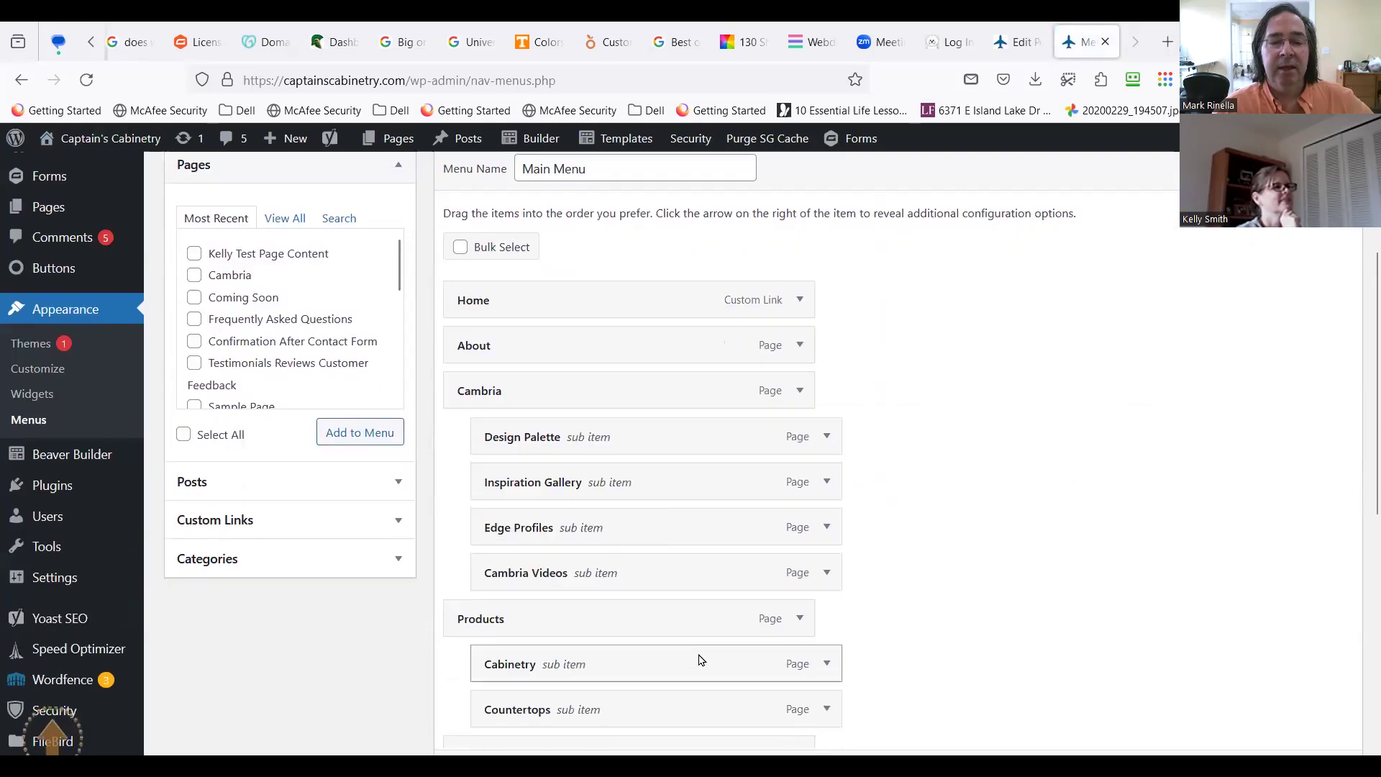
{"action": "scroll", "coordinate": [701, 660], "scroll_direction": "down", "scroll_amount": 4}
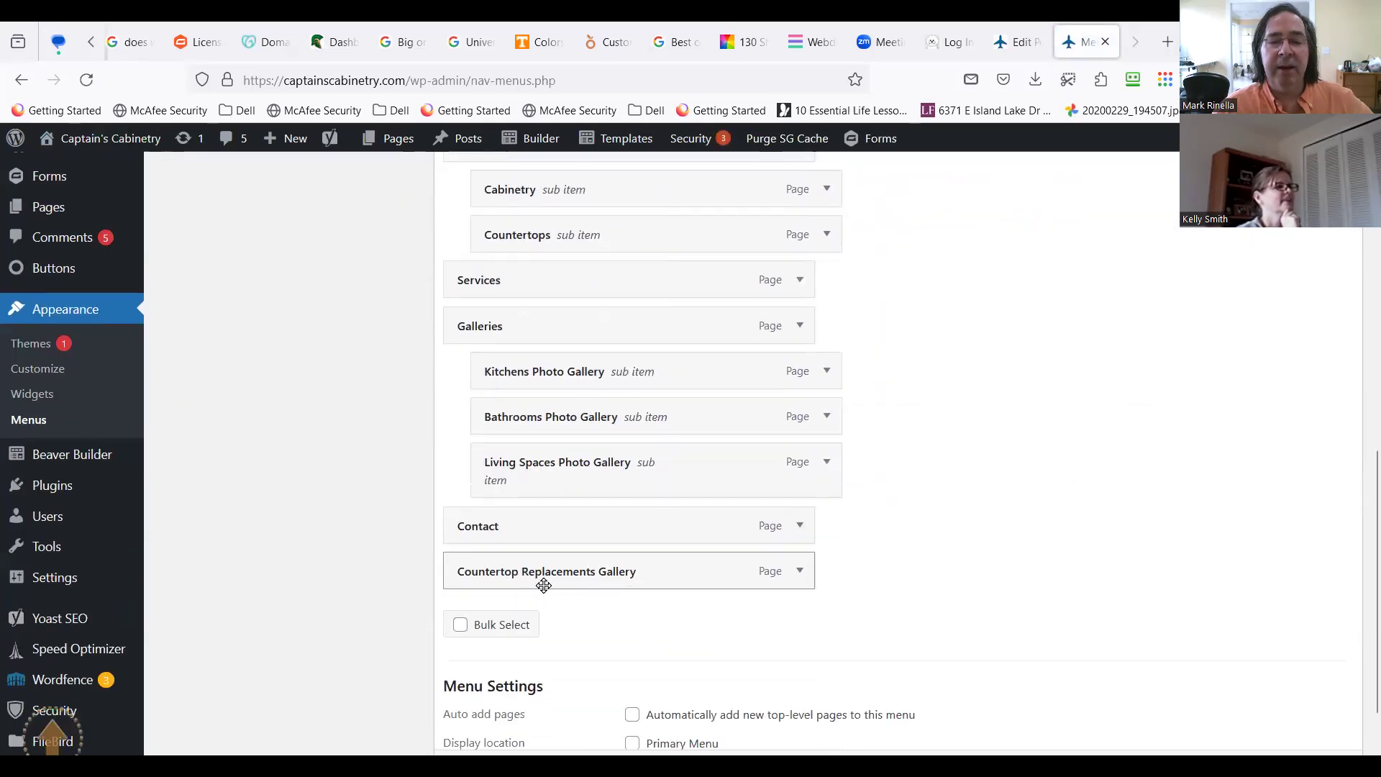
{"action": "scroll", "coordinate": [542, 582], "scroll_direction": "up", "scroll_amount": 1}
{"action": "left_click_drag", "start_coordinate": [539, 600], "coordinate": [578, 596]}
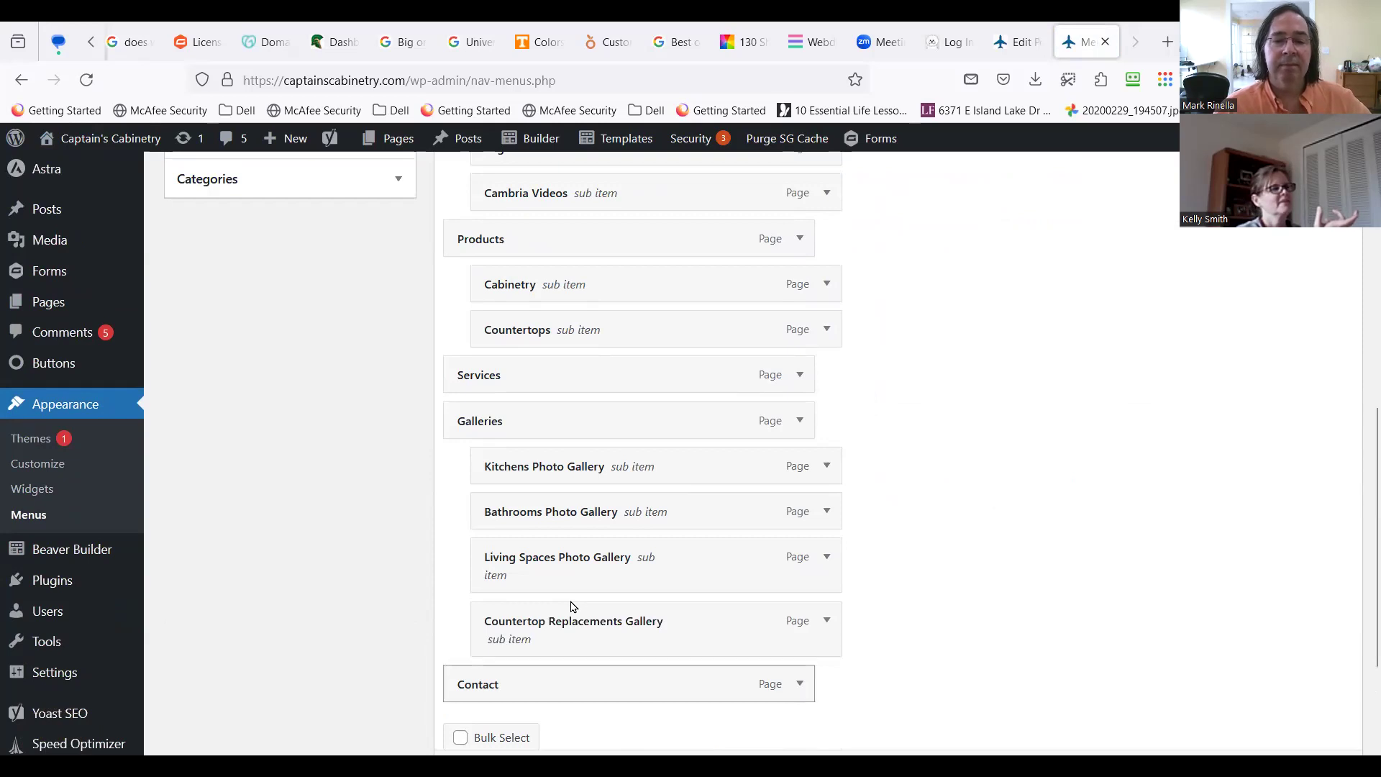
Step: Reorder Countertop Replacements Gallery between the Bathrooms and Living Spaces Photo Gallery sub items, and save the Main Menu
{"action": "scroll", "coordinate": [740, 653], "scroll_direction": "down", "scroll_amount": 3}
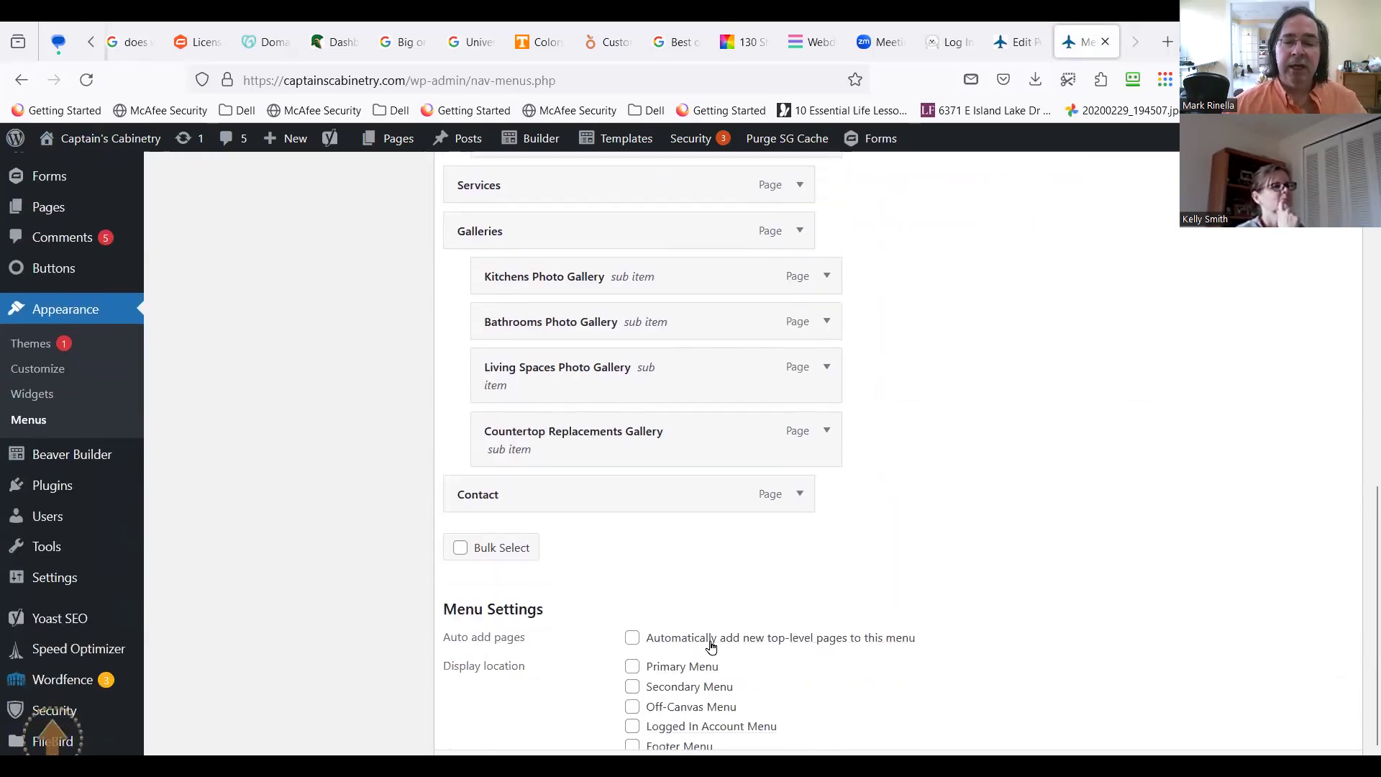
{"action": "scroll", "coordinate": [805, 586], "scroll_direction": "up", "scroll_amount": 2}
{"action": "scroll", "coordinate": [818, 574], "scroll_direction": "up", "scroll_amount": 6}
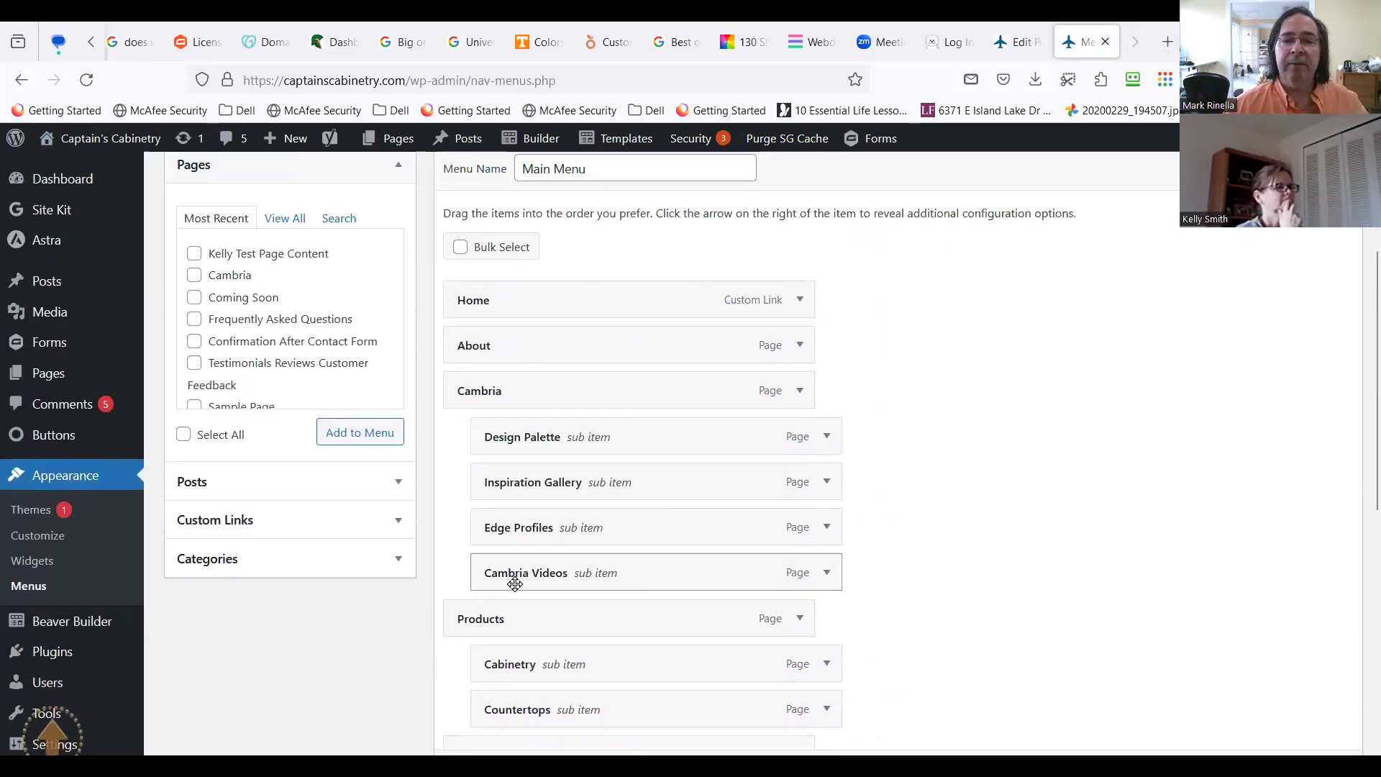
{"action": "scroll", "coordinate": [515, 581], "scroll_direction": "down", "scroll_amount": 4}
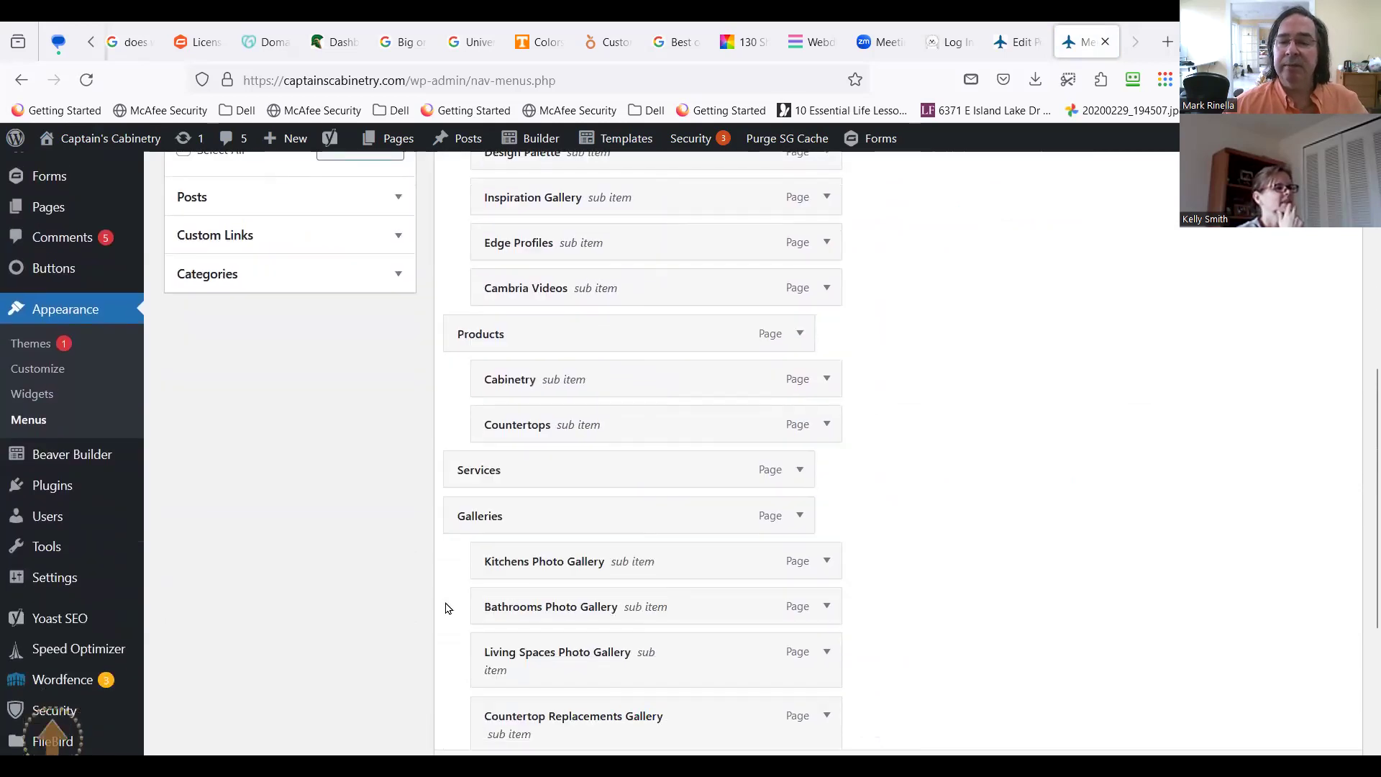
{"action": "scroll", "coordinate": [445, 608], "scroll_direction": "down", "scroll_amount": 3}
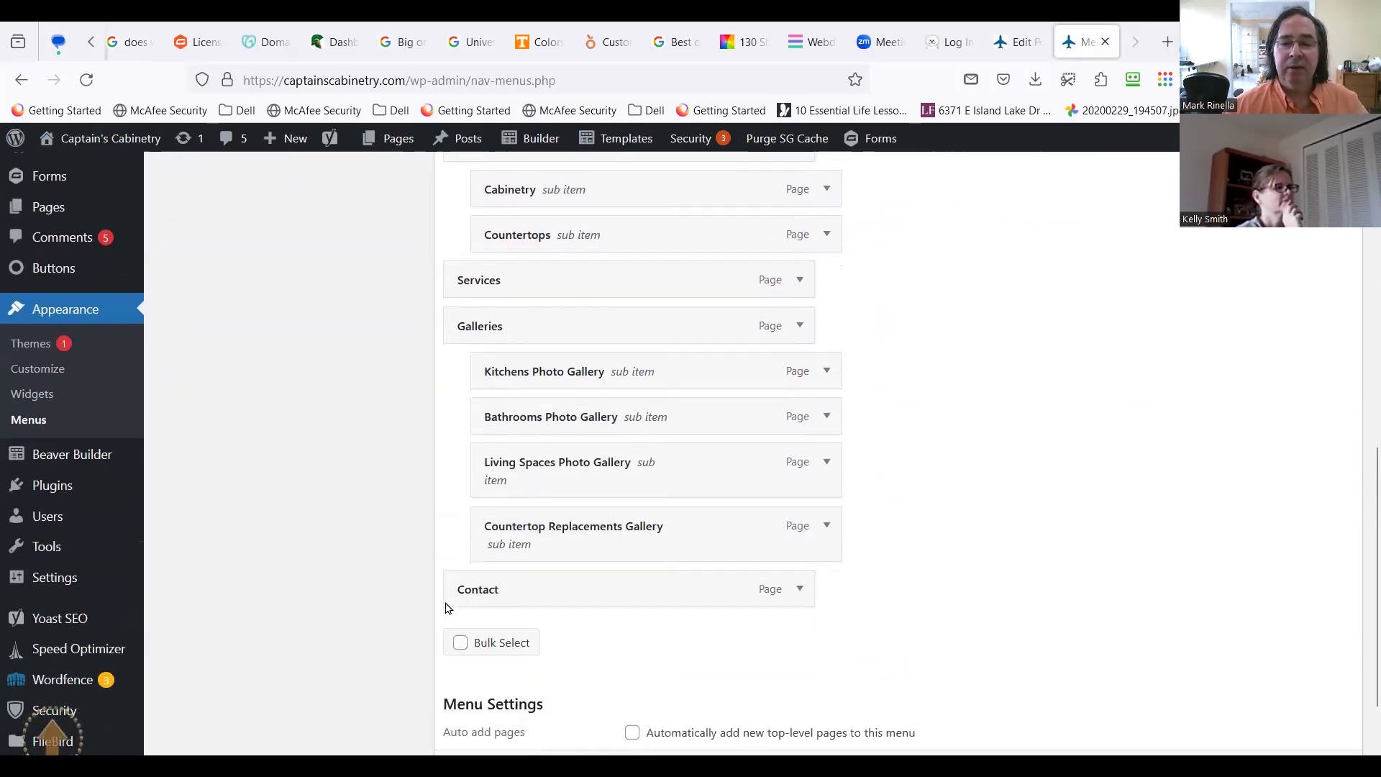
{"action": "scroll", "coordinate": [446, 608], "scroll_direction": "down", "scroll_amount": 3}
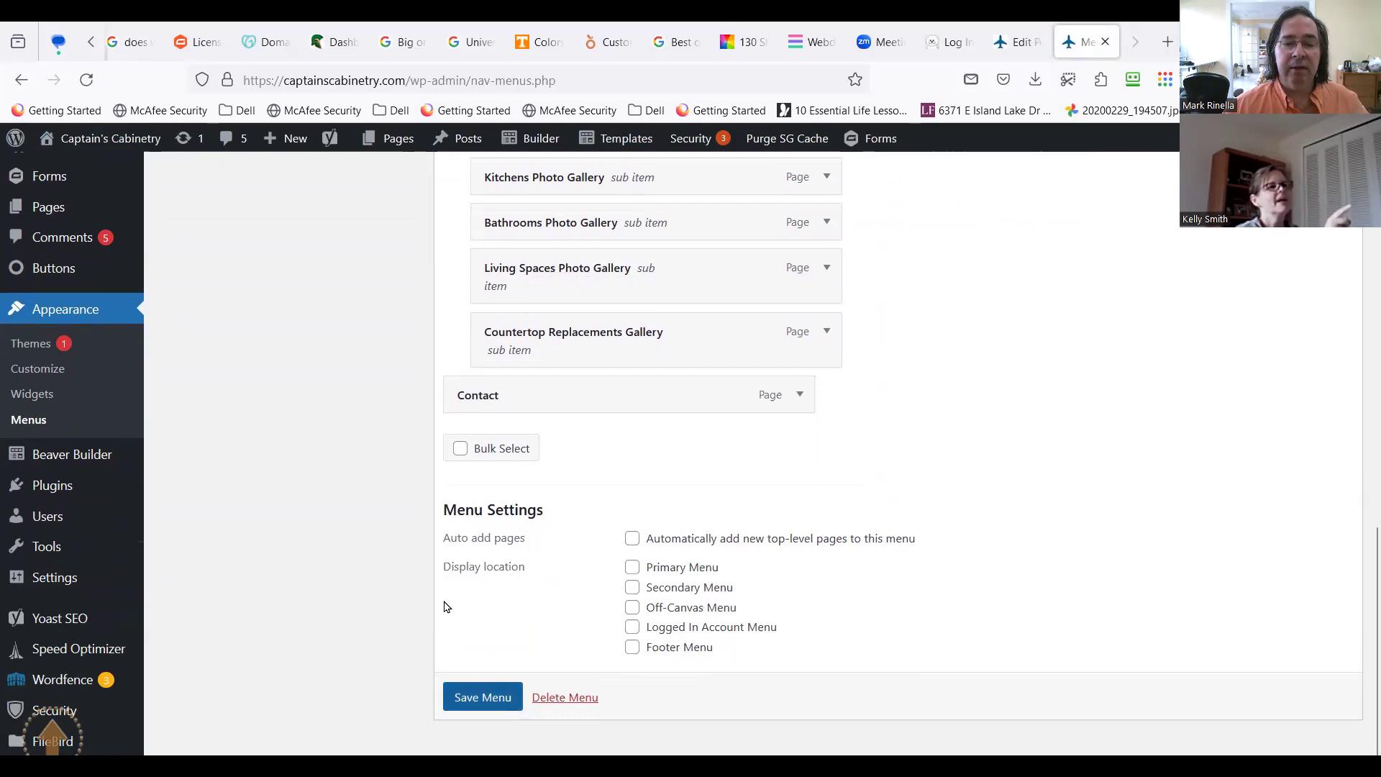
{"action": "scroll", "coordinate": [607, 564], "scroll_direction": "up", "scroll_amount": 2}
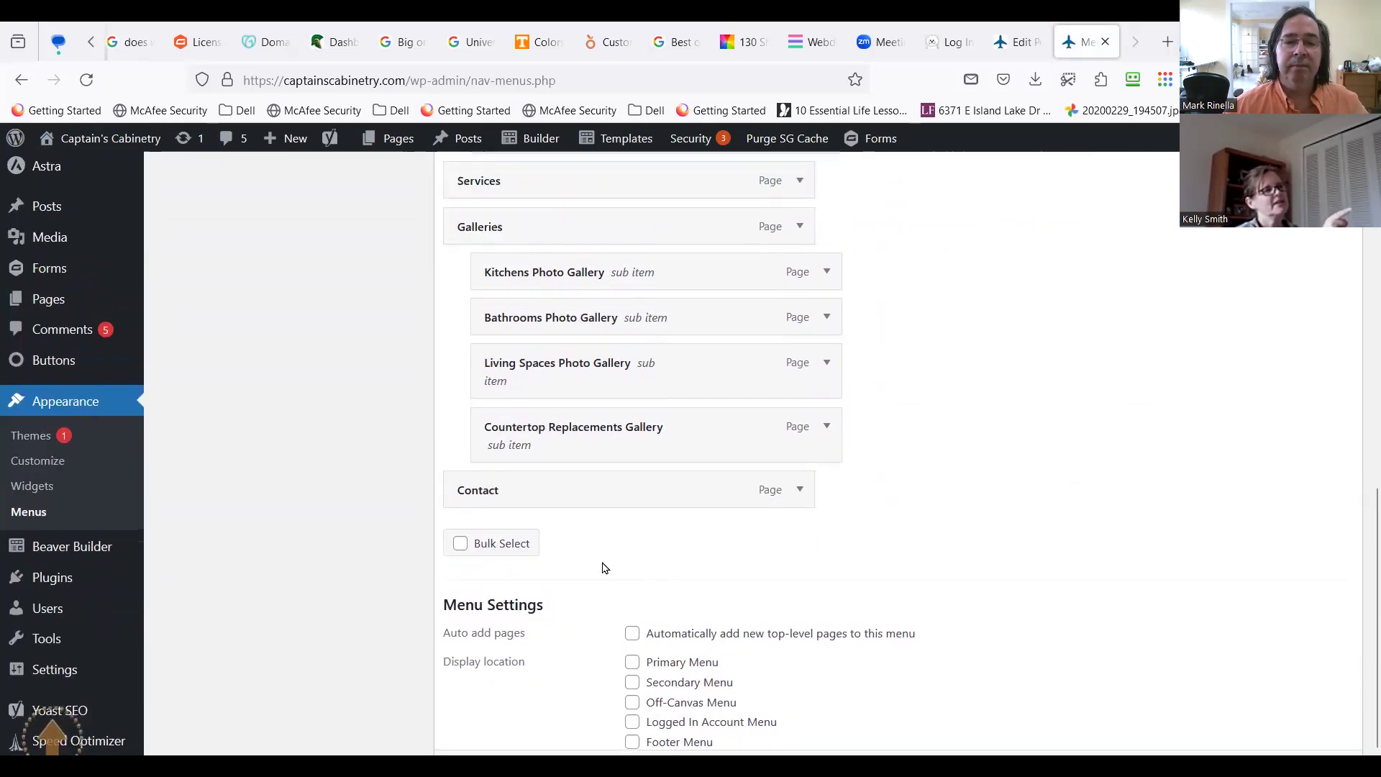
{"action": "left_click_drag", "start_coordinate": [549, 444], "coordinate": [551, 359]}
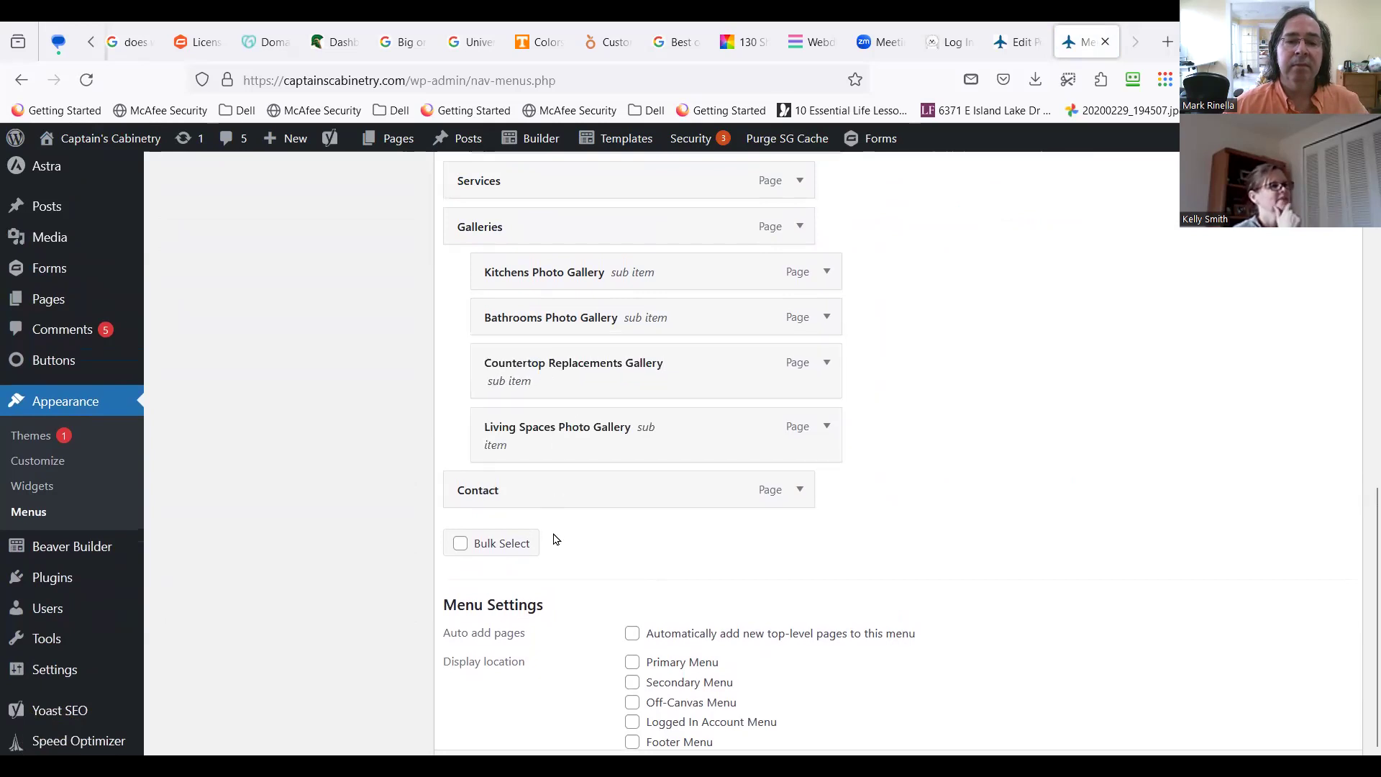
{"action": "scroll", "coordinate": [558, 548], "scroll_direction": "down", "scroll_amount": 2}
{"action": "key", "text": "Return"}
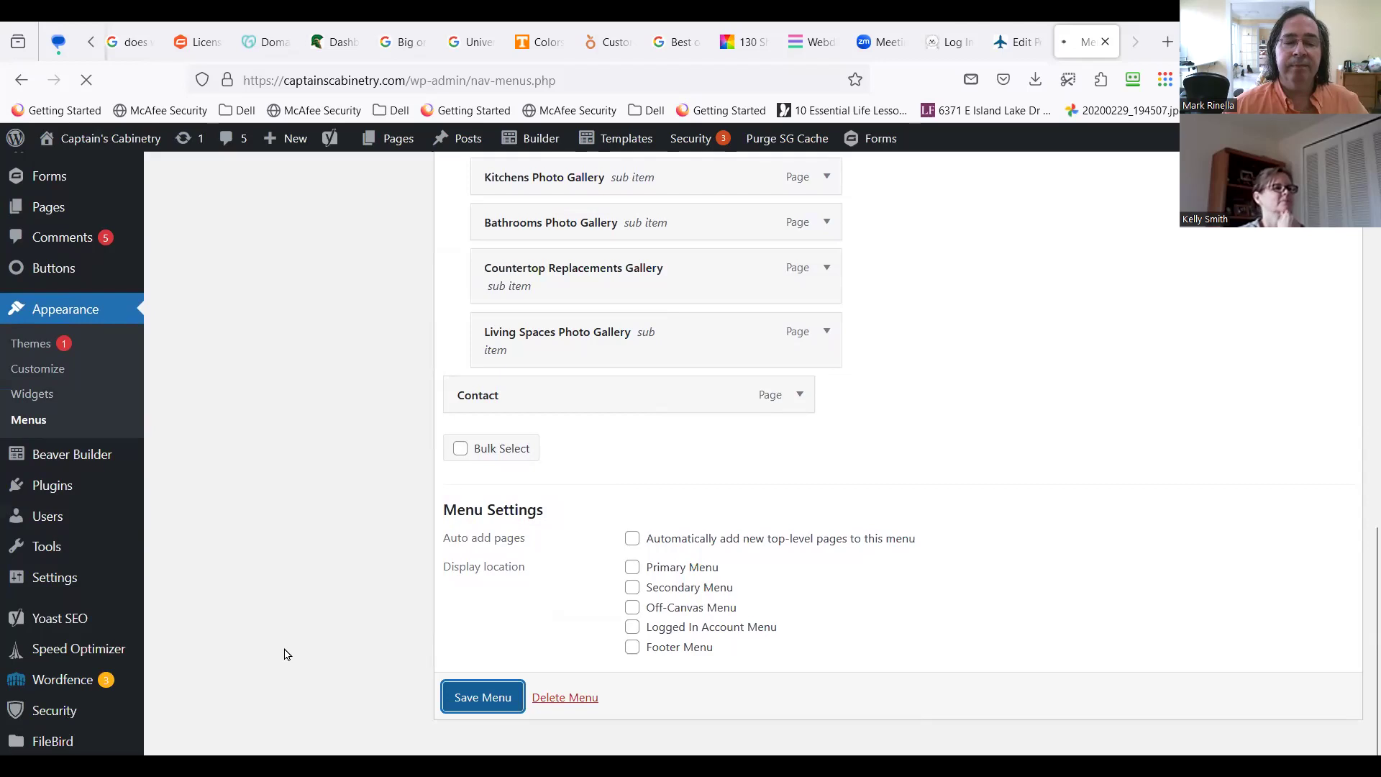
Step: View the live homepage and examine the Galleries submenu in its navigation
{"action": "mouse_move", "coordinate": [113, 156]}
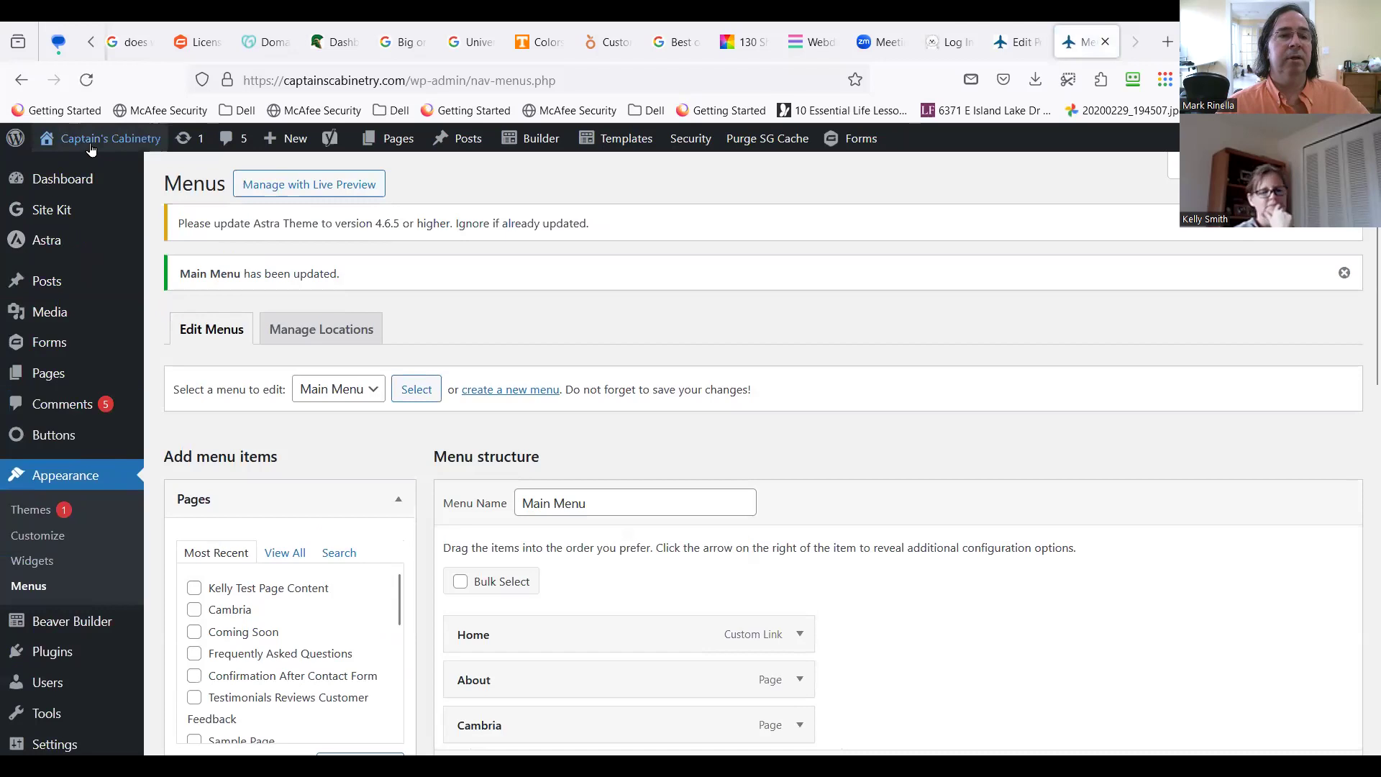
{"action": "left_click", "coordinate": [90, 144]}
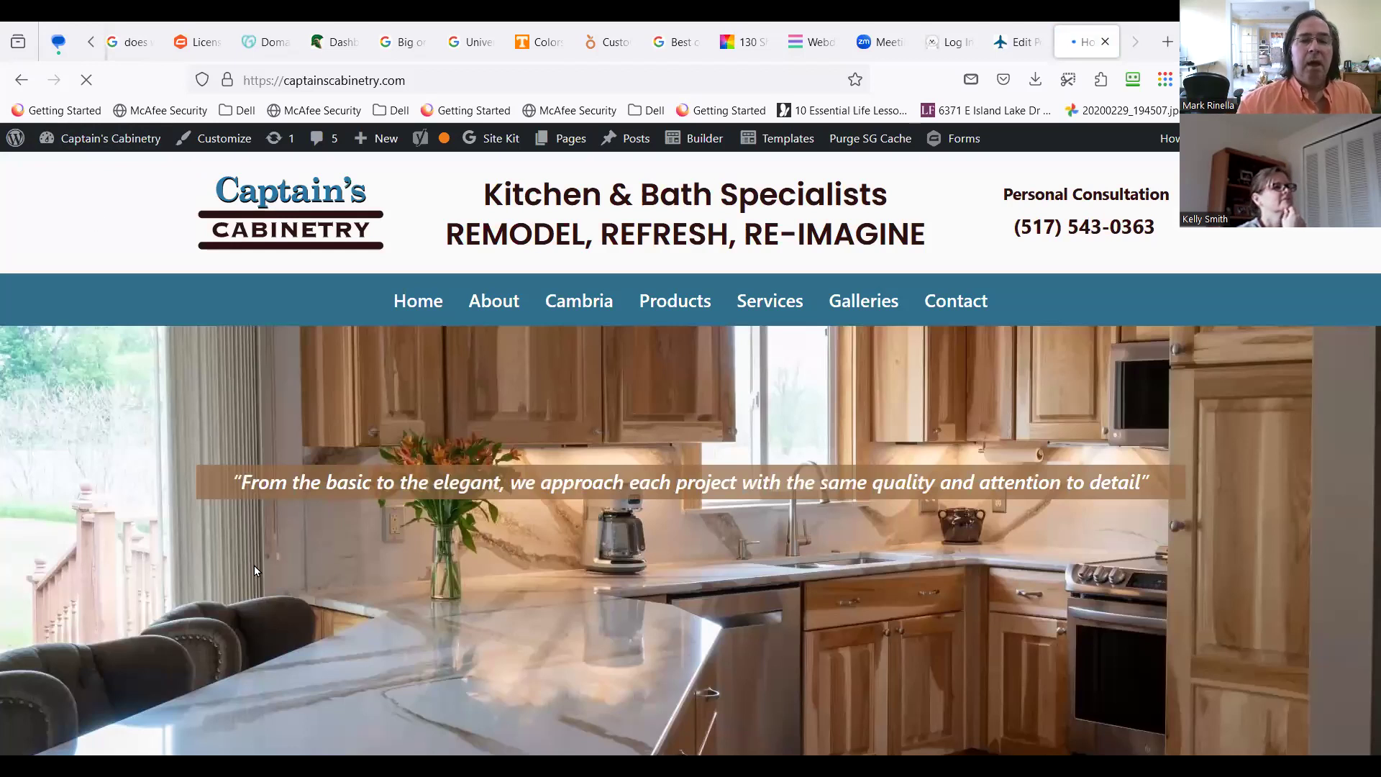
{"action": "mouse_move", "coordinate": [878, 298]}
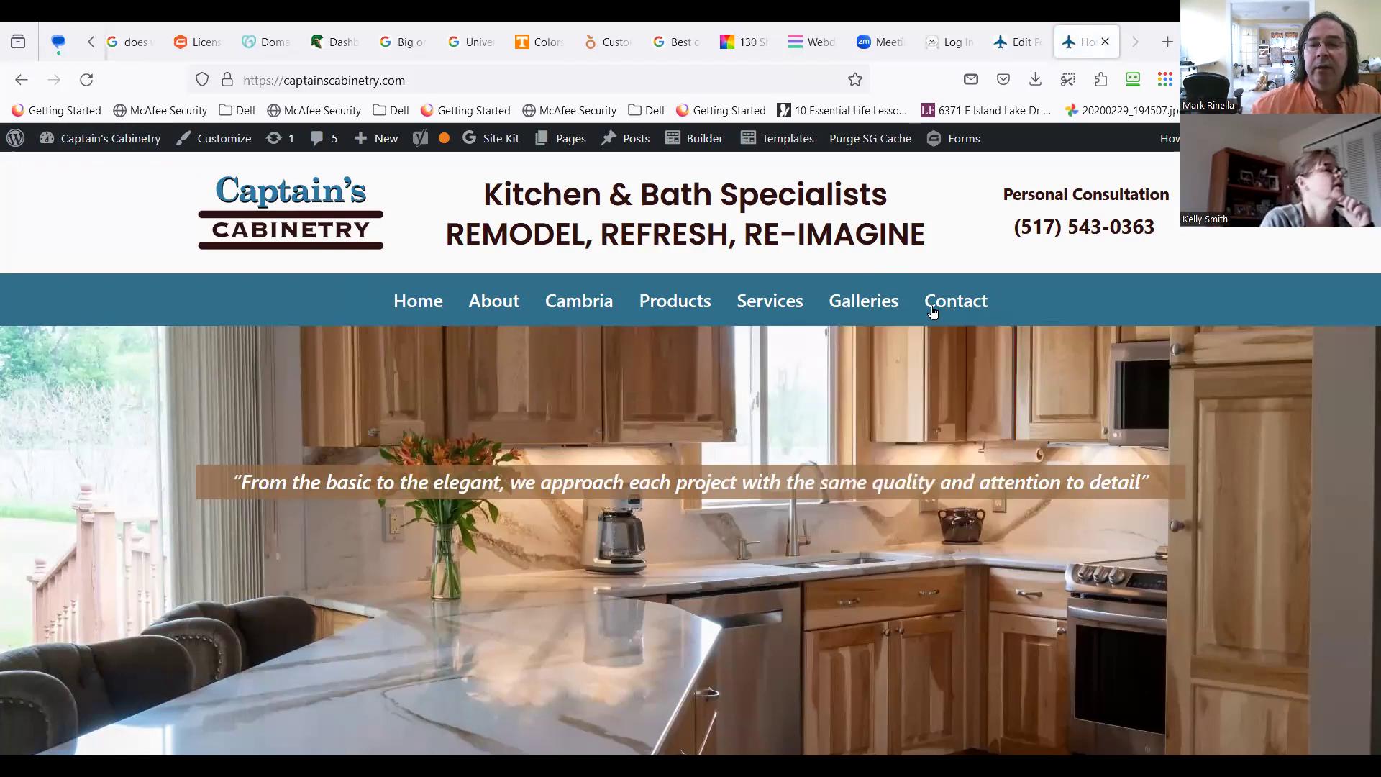
{"action": "mouse_move", "coordinate": [599, 284]}
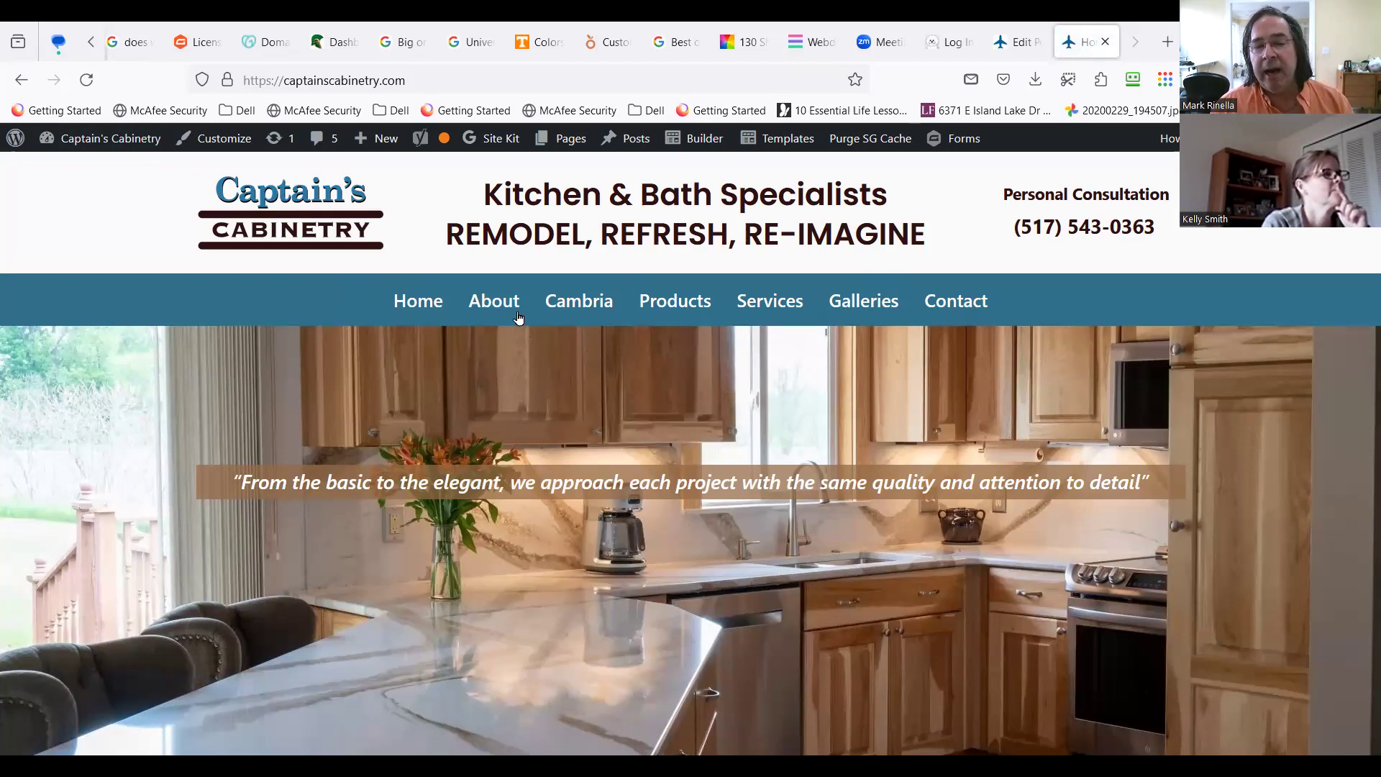
{"action": "mouse_move", "coordinate": [565, 328]}
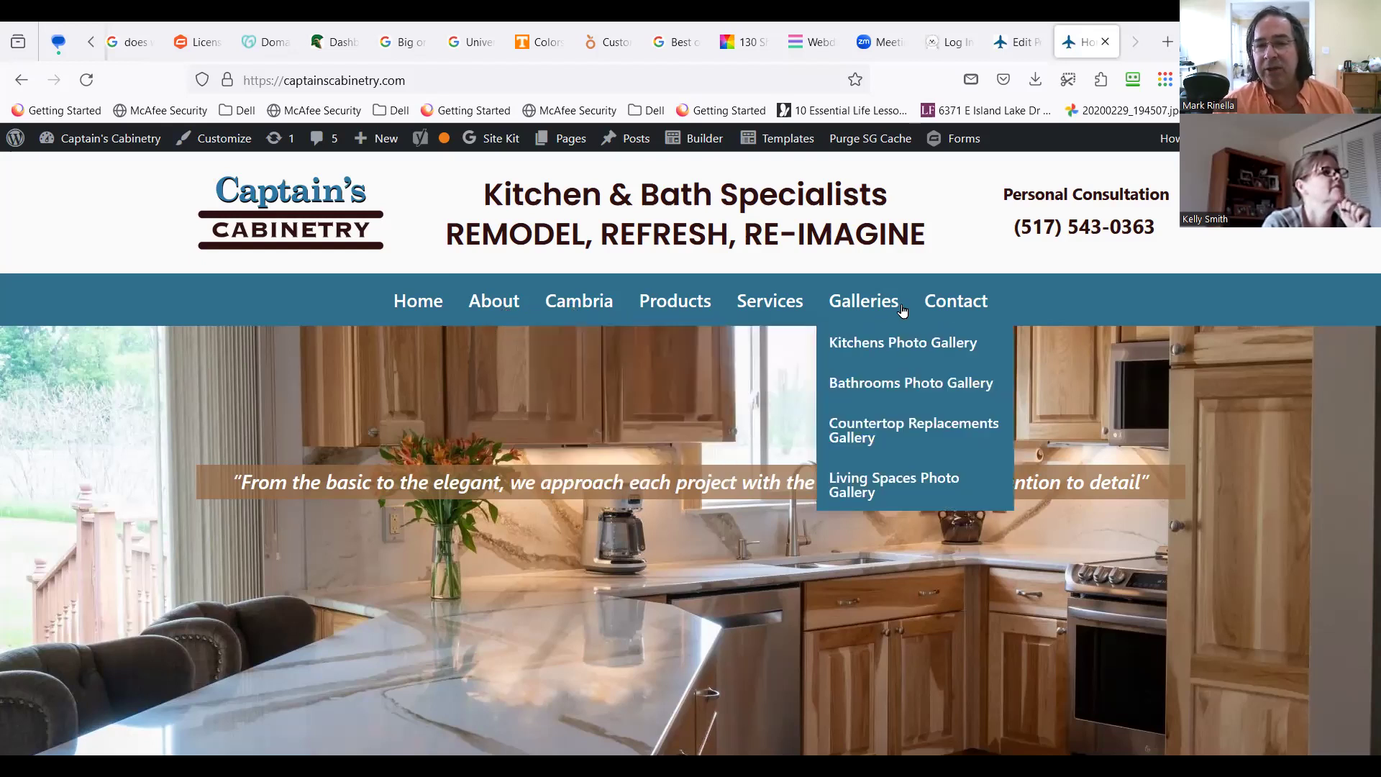
Step: Open the live About page and examine its staff profiles and the client reviews under What Our Clients Are Saying
{"action": "left_click", "coordinate": [493, 302]}
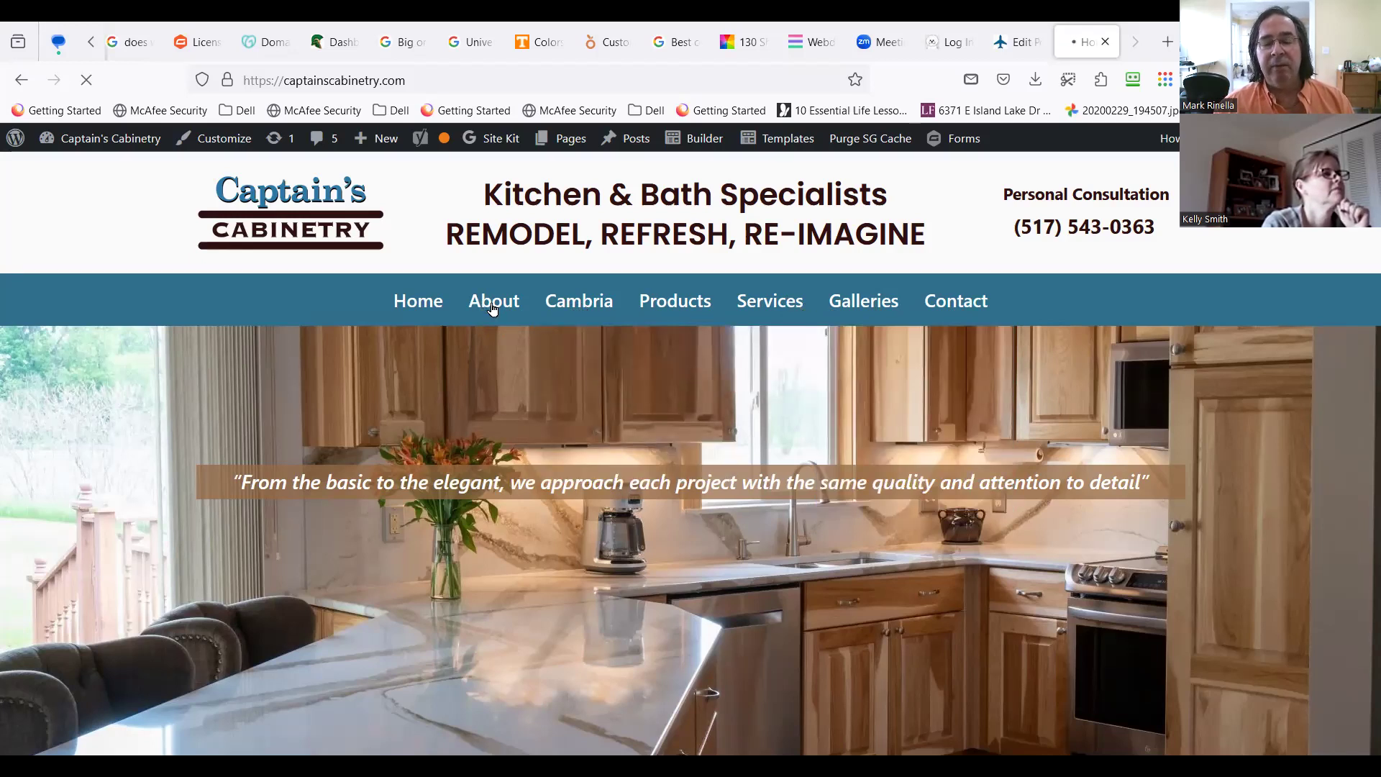
{"action": "scroll", "coordinate": [461, 451], "scroll_direction": "down", "scroll_amount": 3}
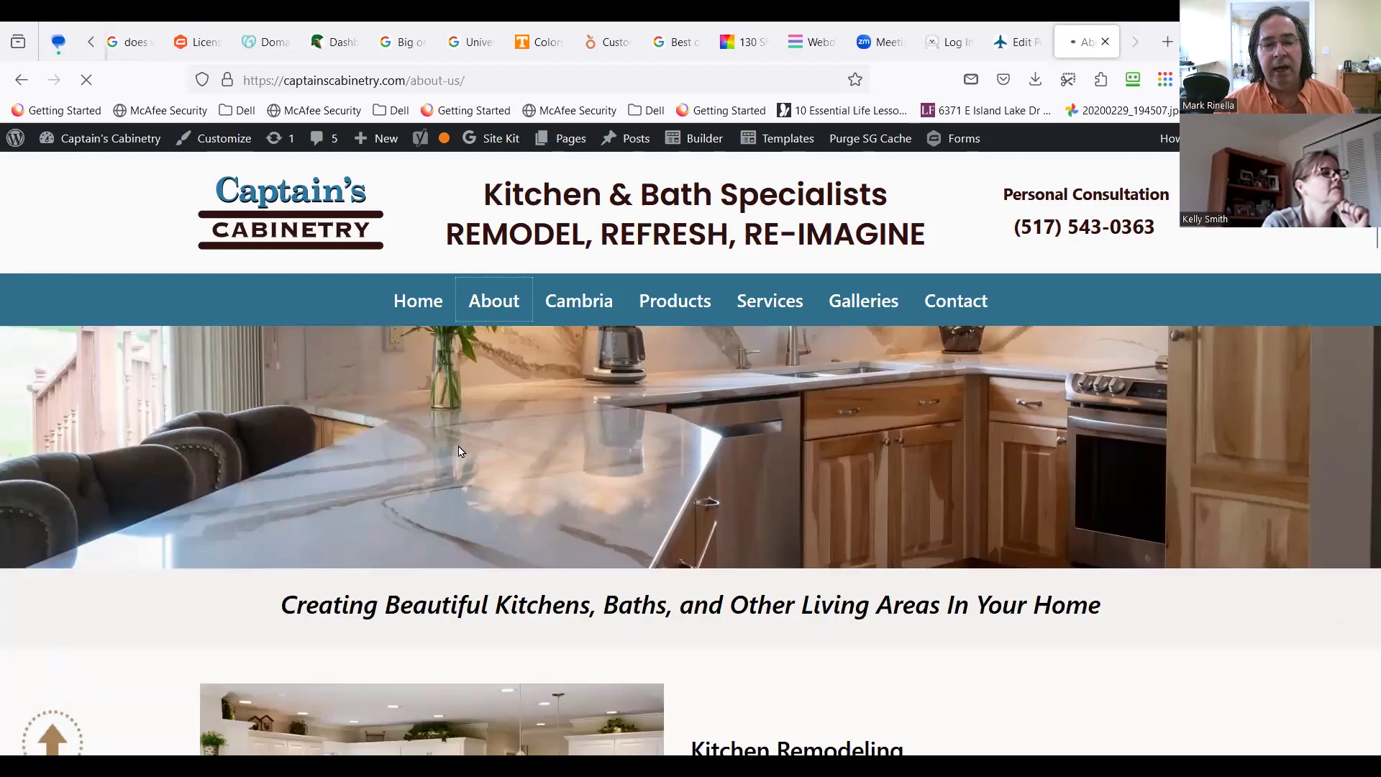
{"action": "scroll", "coordinate": [463, 461], "scroll_direction": "down", "scroll_amount": 5}
{"action": "scroll", "coordinate": [462, 470], "scroll_direction": "down", "scroll_amount": 10}
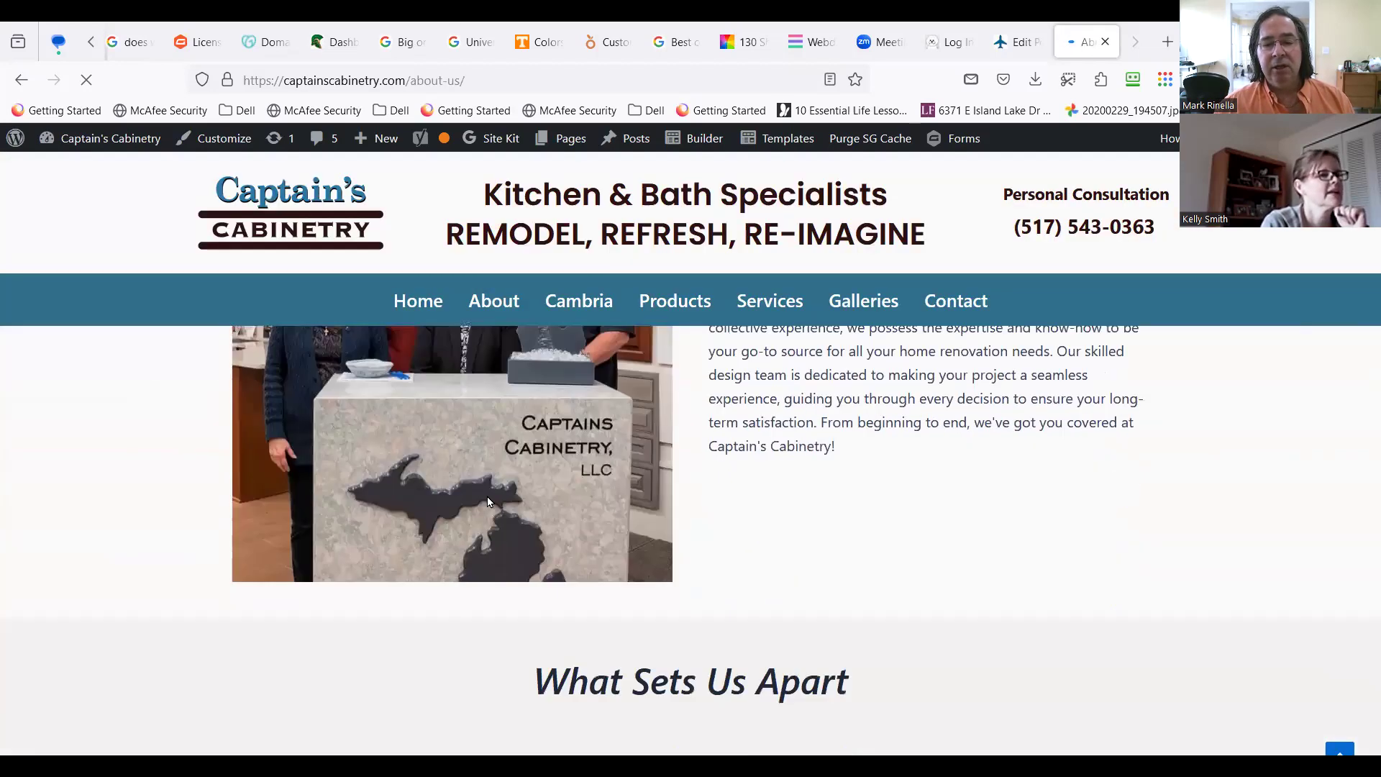
{"action": "scroll", "coordinate": [544, 568], "scroll_direction": "down", "scroll_amount": 10}
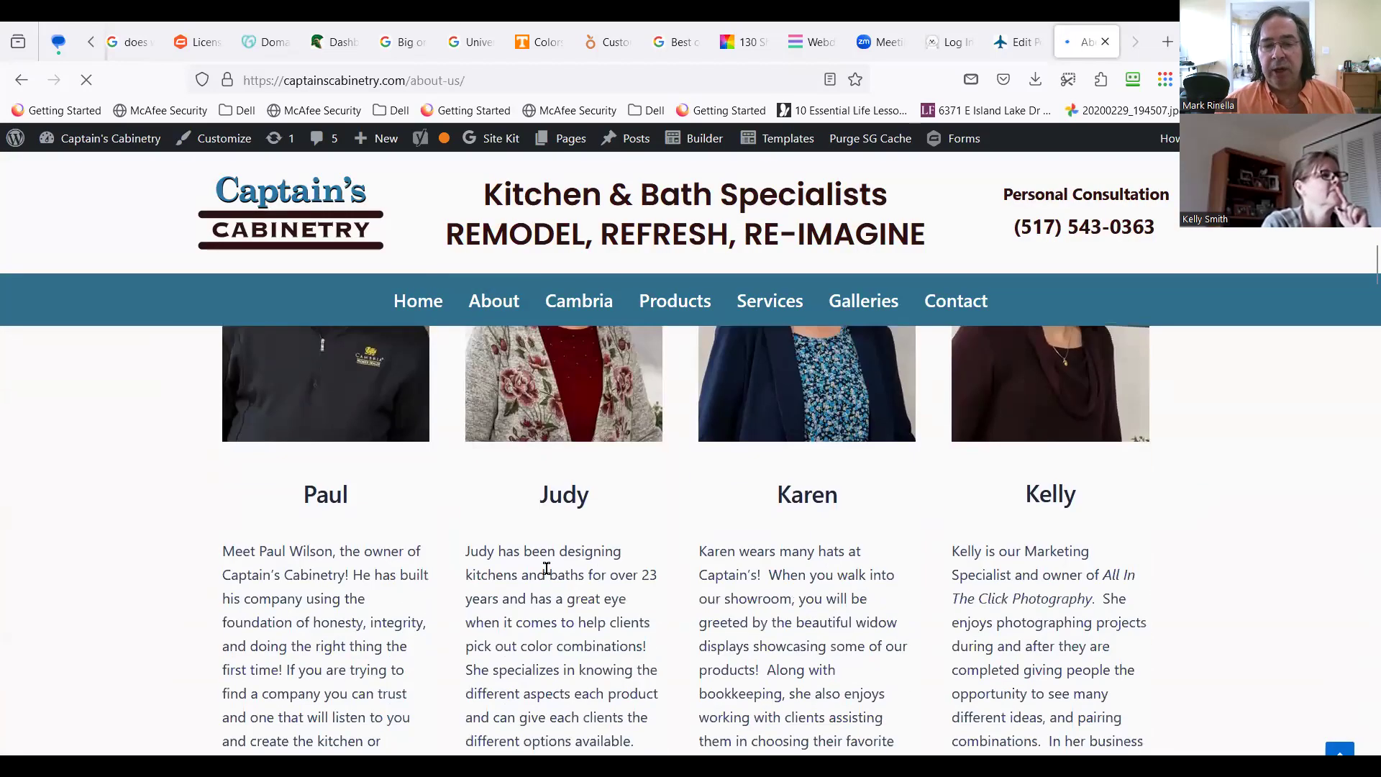
{"action": "scroll", "coordinate": [542, 572], "scroll_direction": "down", "scroll_amount": 3}
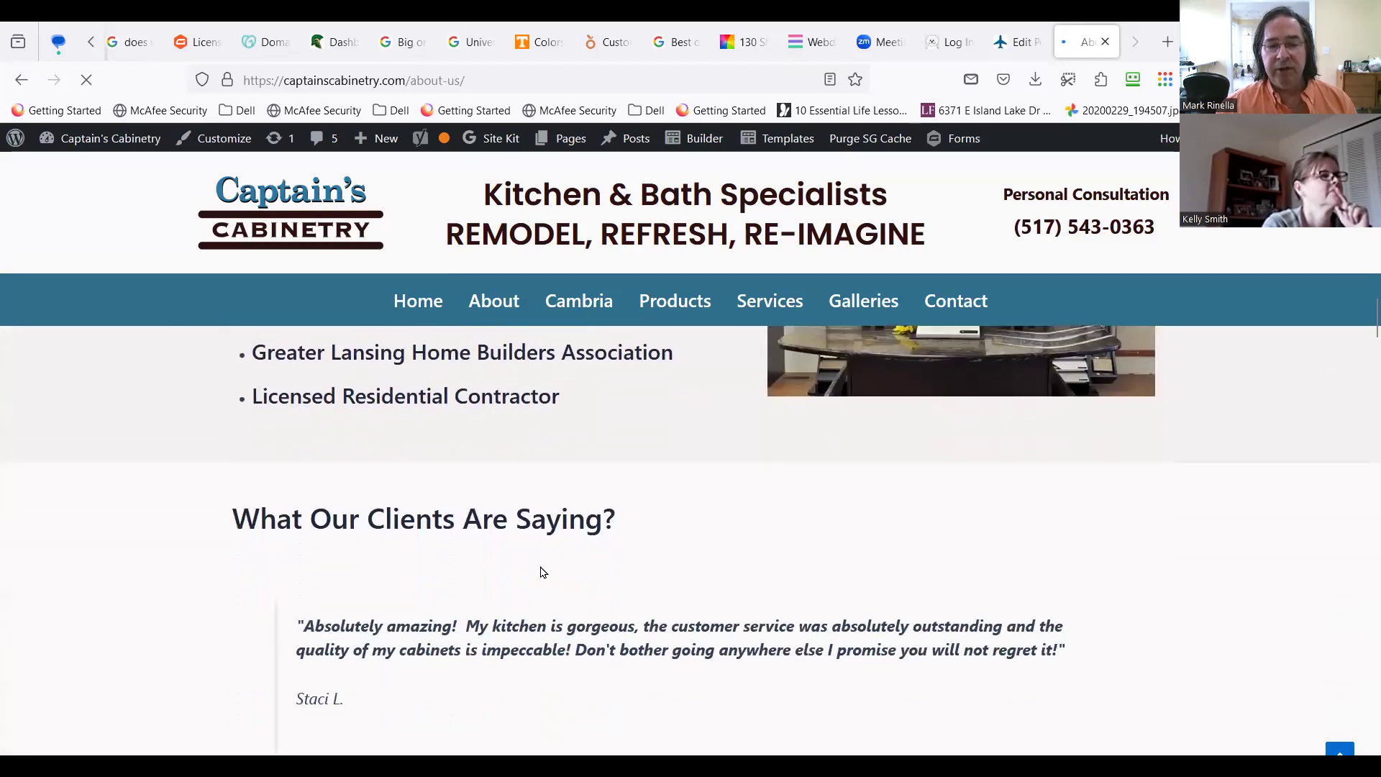
{"action": "scroll", "coordinate": [481, 586], "scroll_direction": "down", "scroll_amount": 2}
{"action": "scroll", "coordinate": [321, 511], "scroll_direction": "up", "scroll_amount": 1}
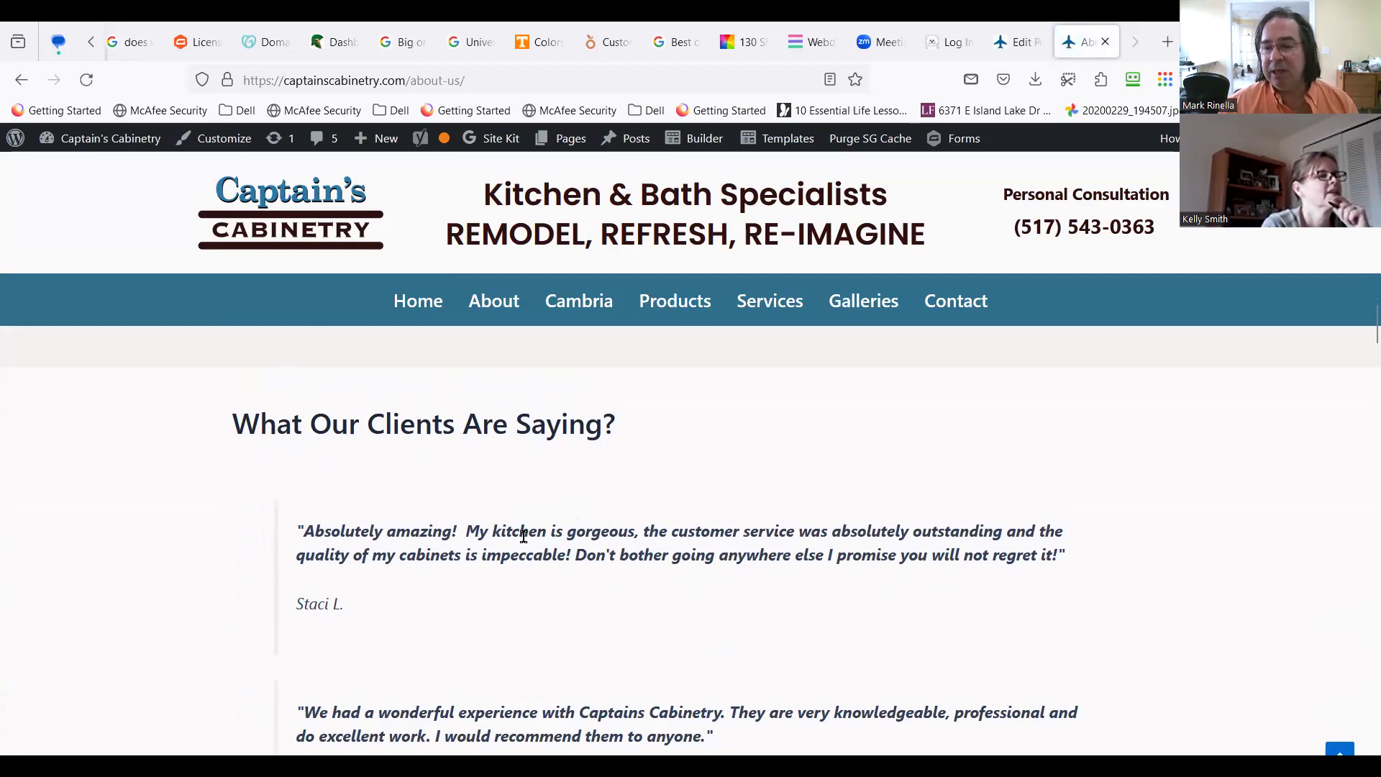
{"action": "scroll", "coordinate": [469, 579], "scroll_direction": "down", "scroll_amount": 8}
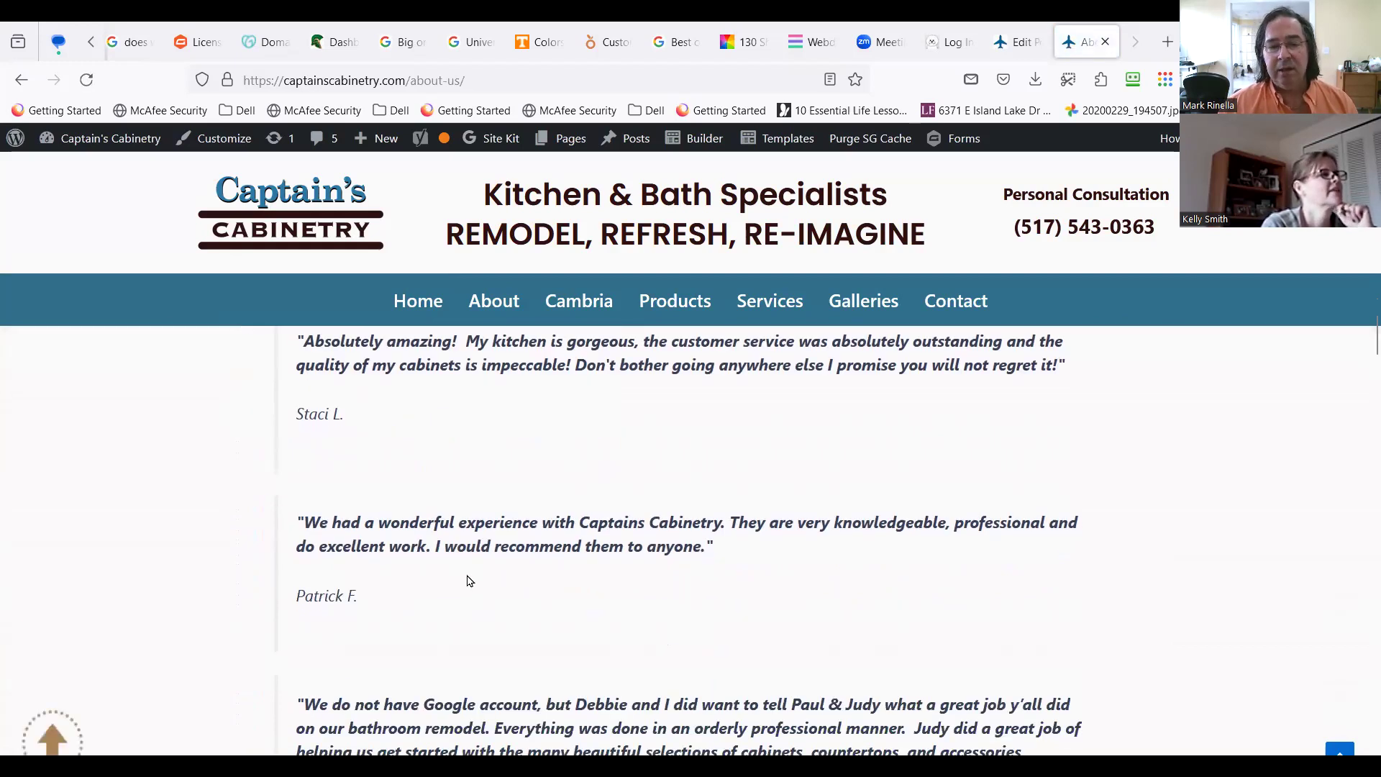
{"action": "scroll", "coordinate": [467, 571], "scroll_direction": "down", "scroll_amount": 8}
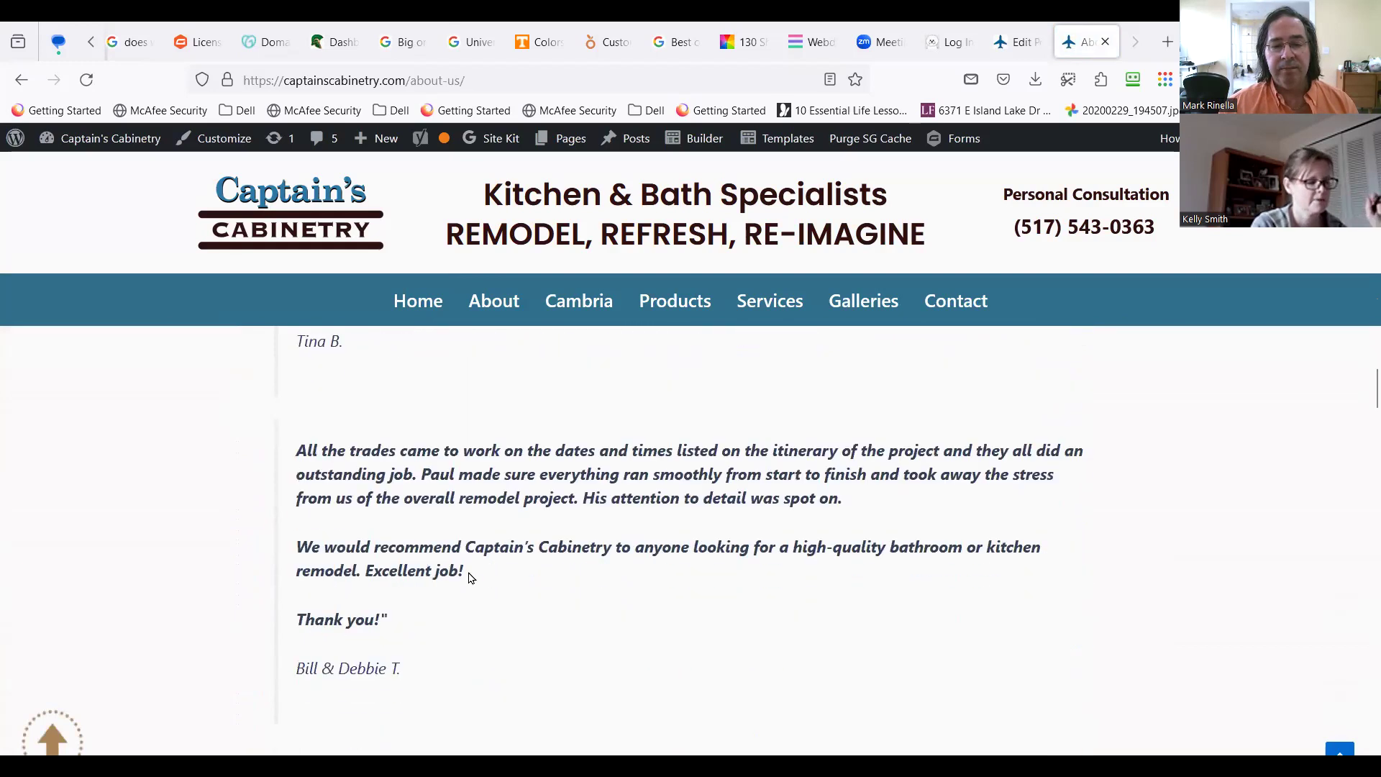
Step: Go back over the About page, comparing the start of the client reviews with the staff photos and introduction above them
{"action": "scroll", "coordinate": [466, 571], "scroll_direction": "up", "scroll_amount": 5}
{"action": "scroll", "coordinate": [467, 572], "scroll_direction": "up", "scroll_amount": 10}
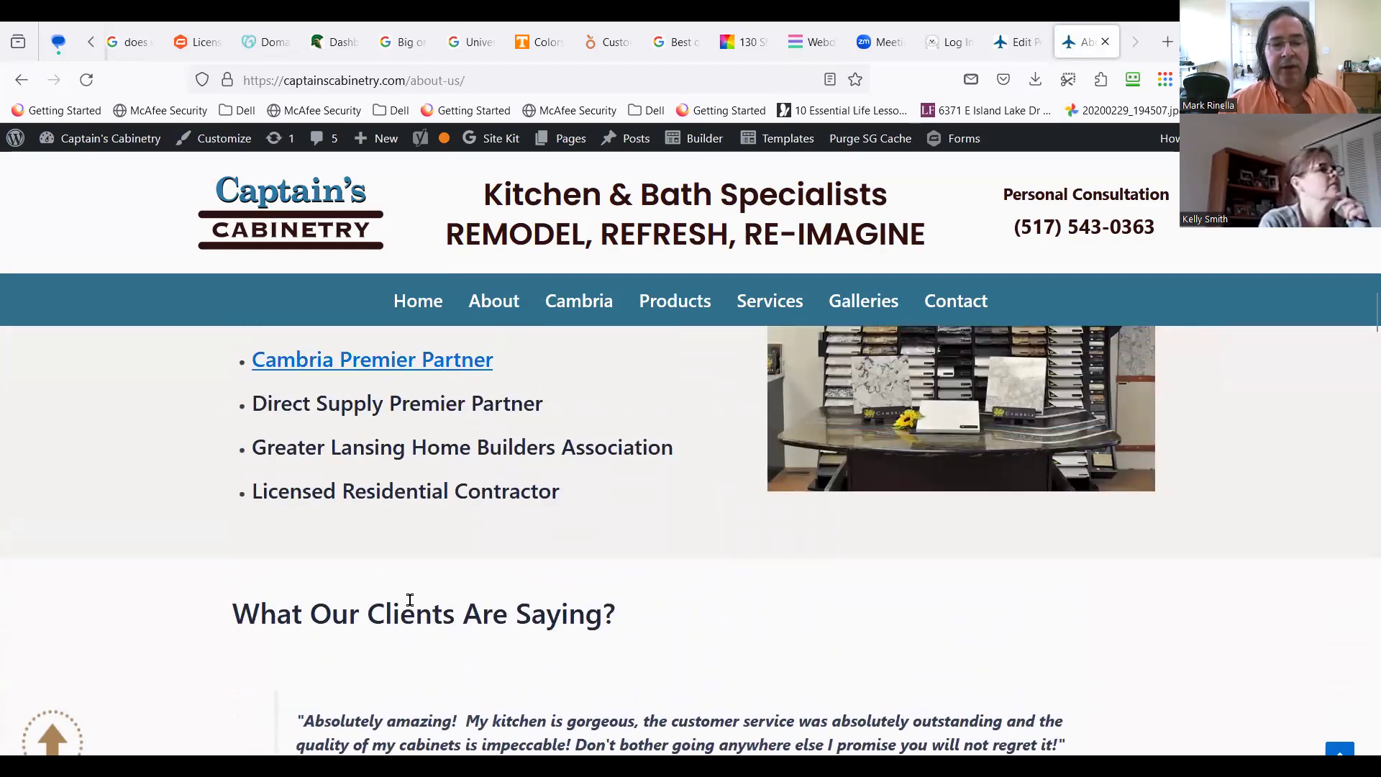
{"action": "scroll", "coordinate": [410, 599], "scroll_direction": "down", "scroll_amount": 3}
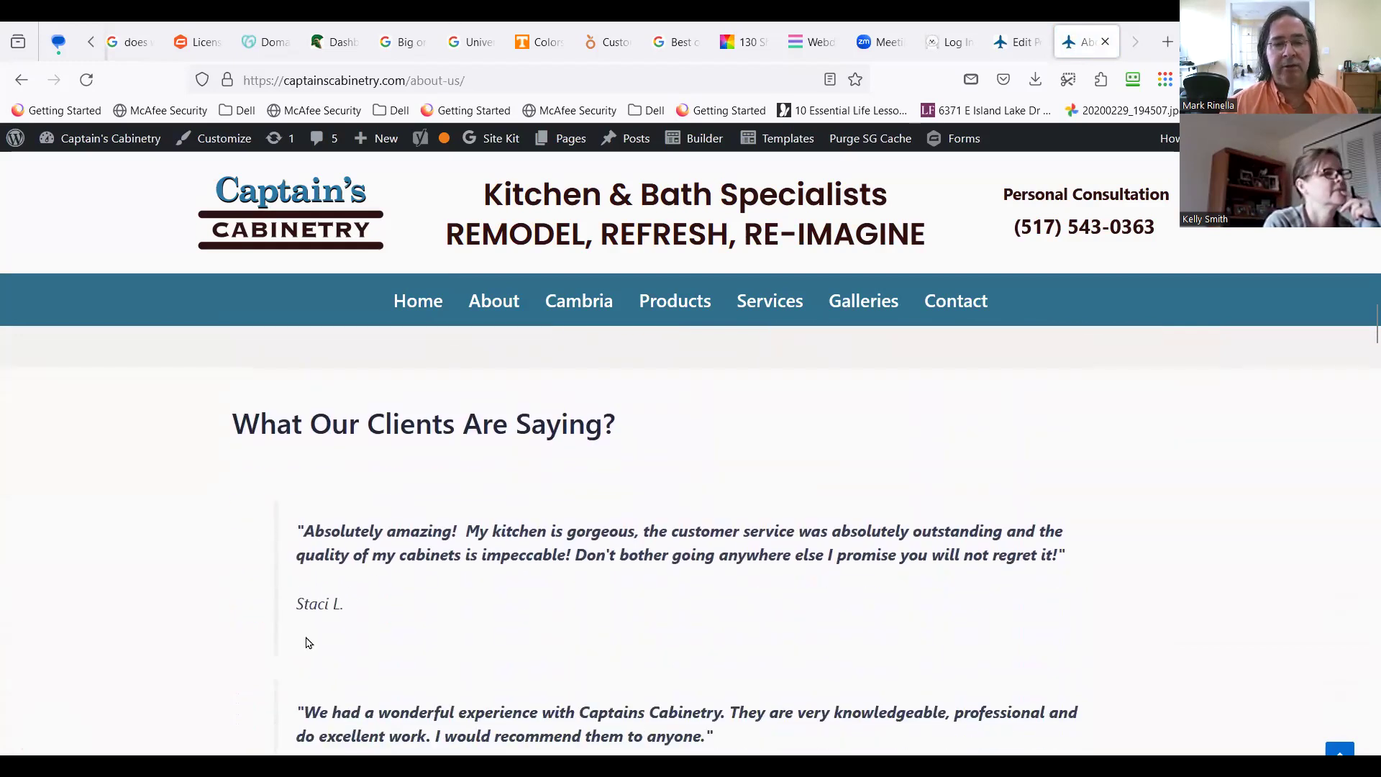
{"action": "scroll", "coordinate": [307, 642], "scroll_direction": "down", "scroll_amount": 4}
{"action": "scroll", "coordinate": [309, 650], "scroll_direction": "up", "scroll_amount": 20}
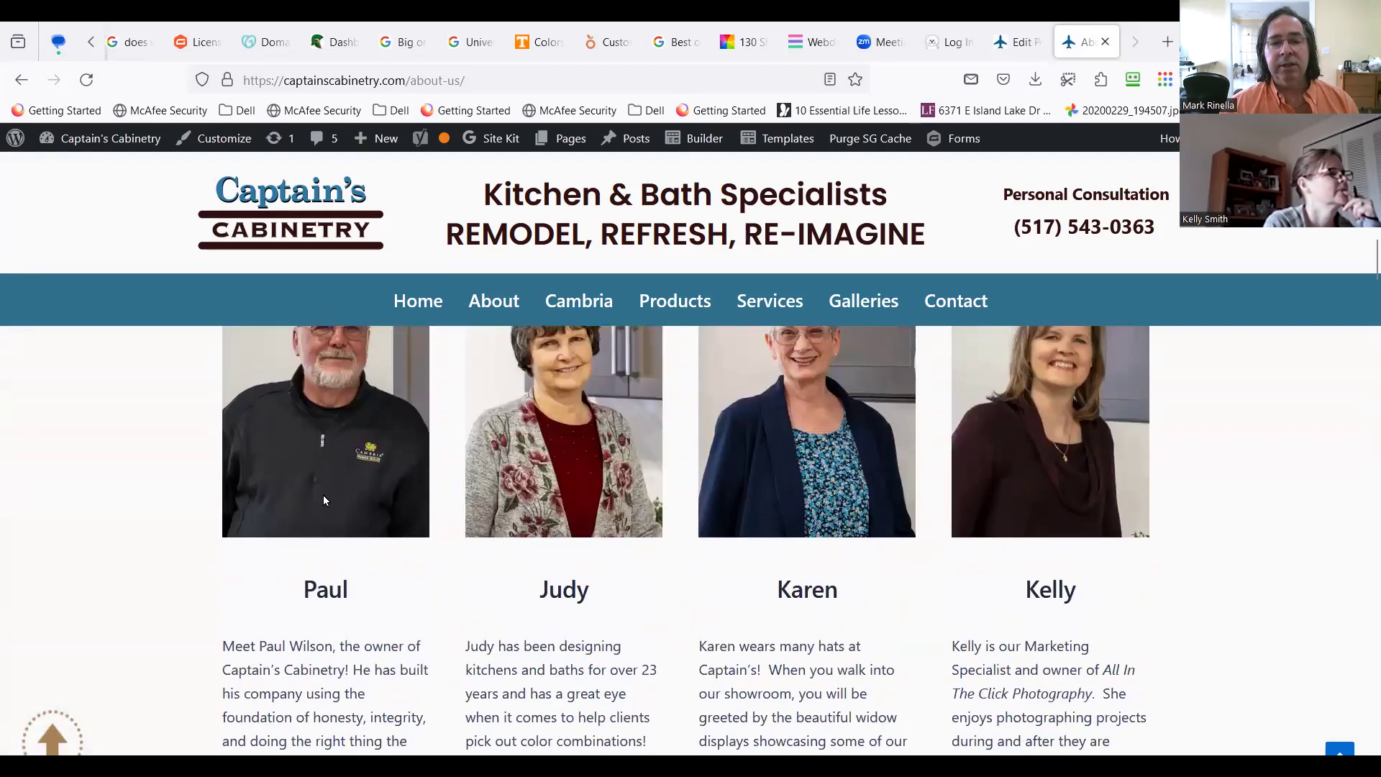
{"action": "scroll", "coordinate": [322, 494], "scroll_direction": "up", "scroll_amount": 4}
{"action": "scroll", "coordinate": [325, 511], "scroll_direction": "down", "scroll_amount": 3}
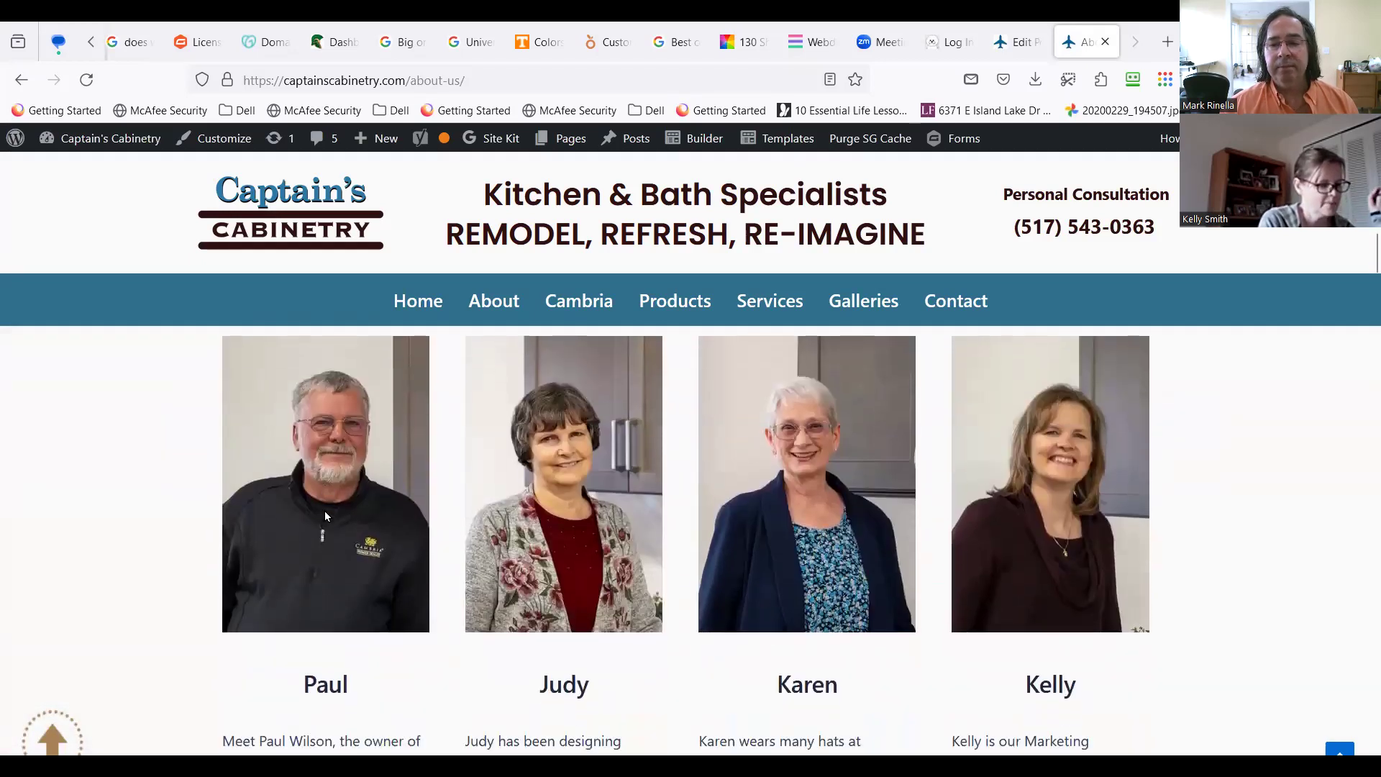
{"action": "scroll", "coordinate": [326, 511], "scroll_direction": "down", "scroll_amount": 3}
{"action": "scroll", "coordinate": [325, 511], "scroll_direction": "up", "scroll_amount": 6}
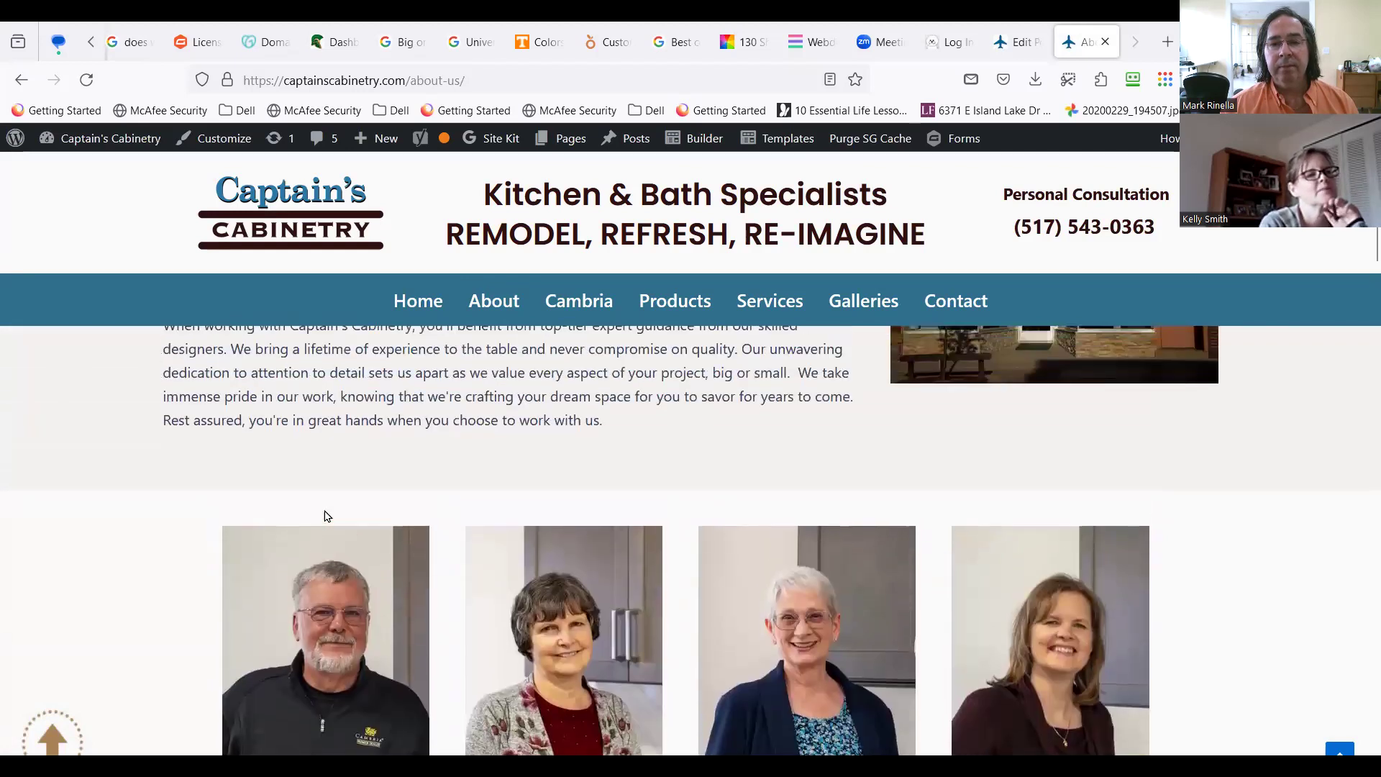
{"action": "scroll", "coordinate": [374, 514], "scroll_direction": "up", "scroll_amount": 1}
Step: Open the live Cambria page and examine its Cambria Difference, Art of Luxury and Performance Perfected sections
{"action": "mouse_move", "coordinate": [568, 300]}
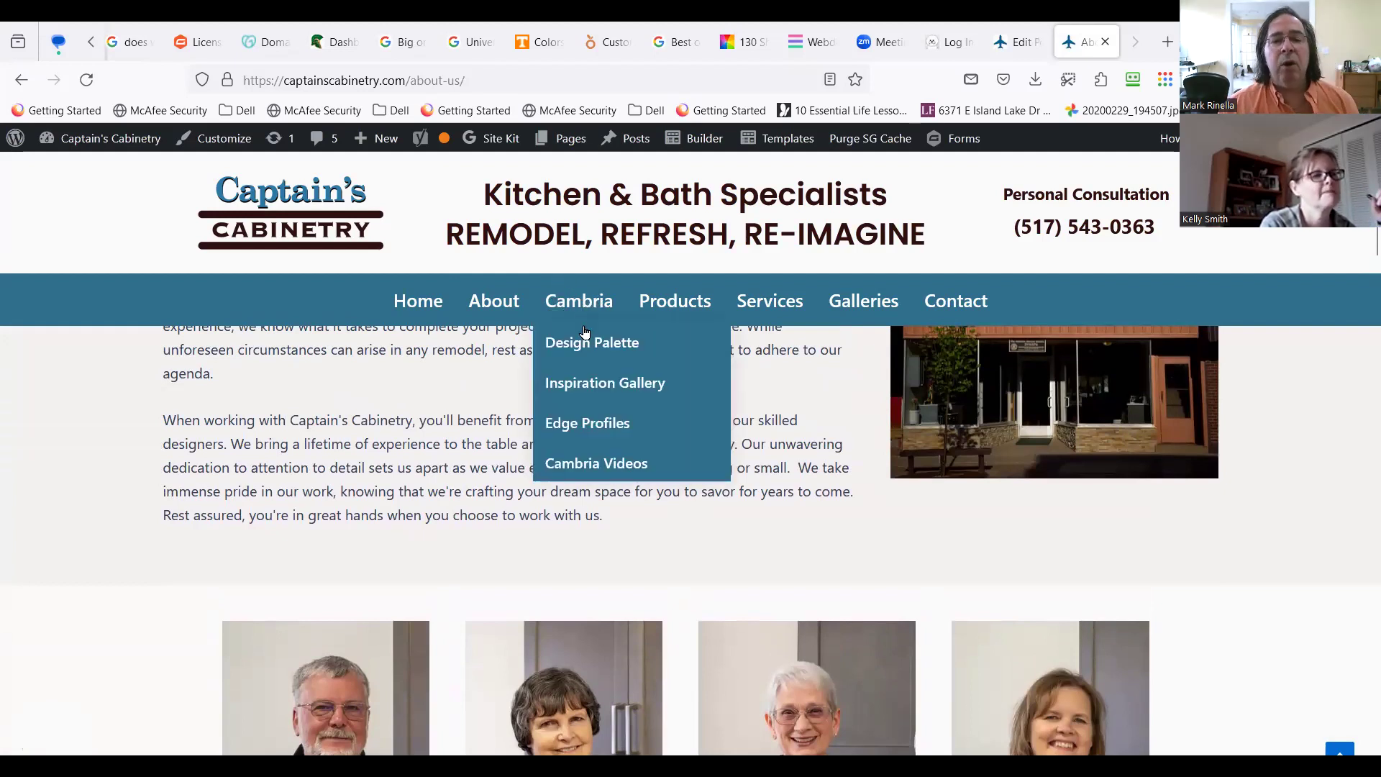
{"action": "left_click", "coordinate": [564, 304]}
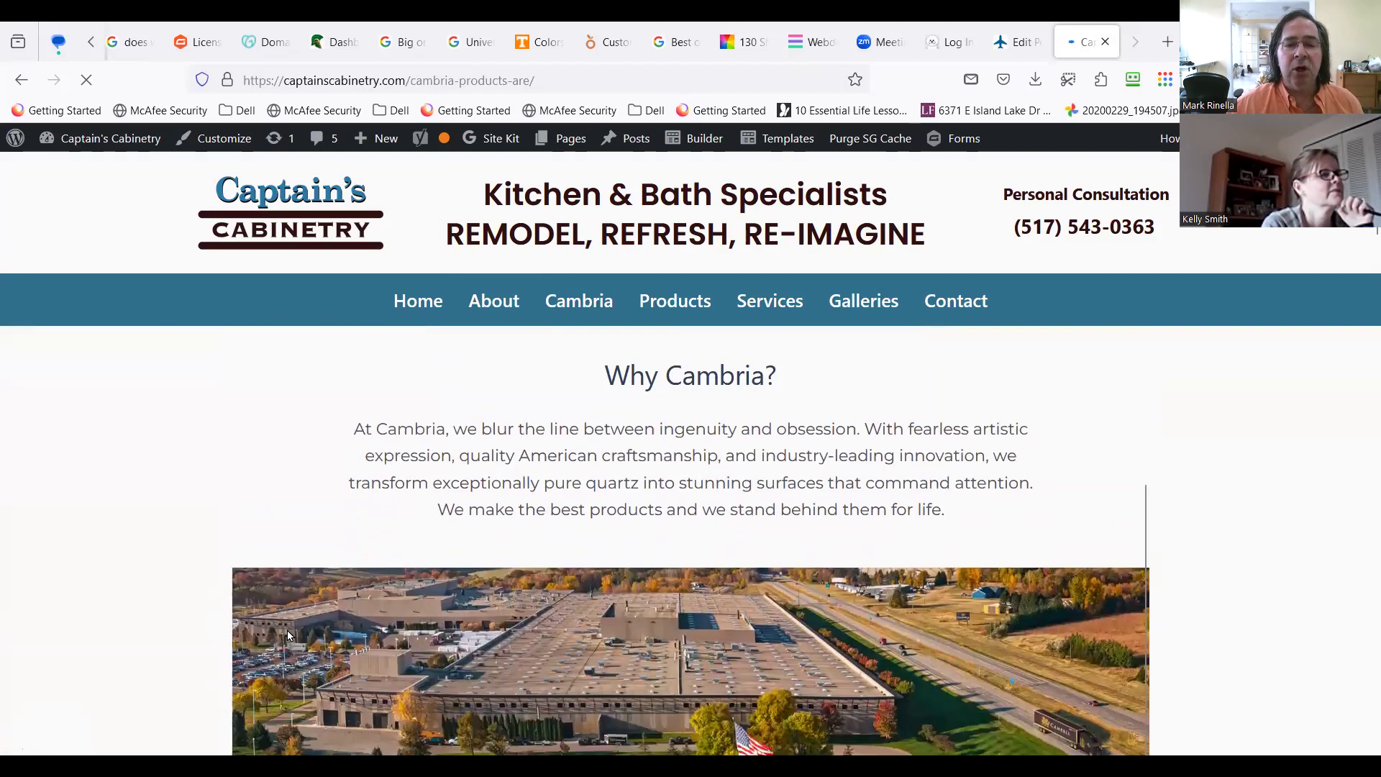
{"action": "scroll", "coordinate": [288, 636], "scroll_direction": "down", "scroll_amount": 6}
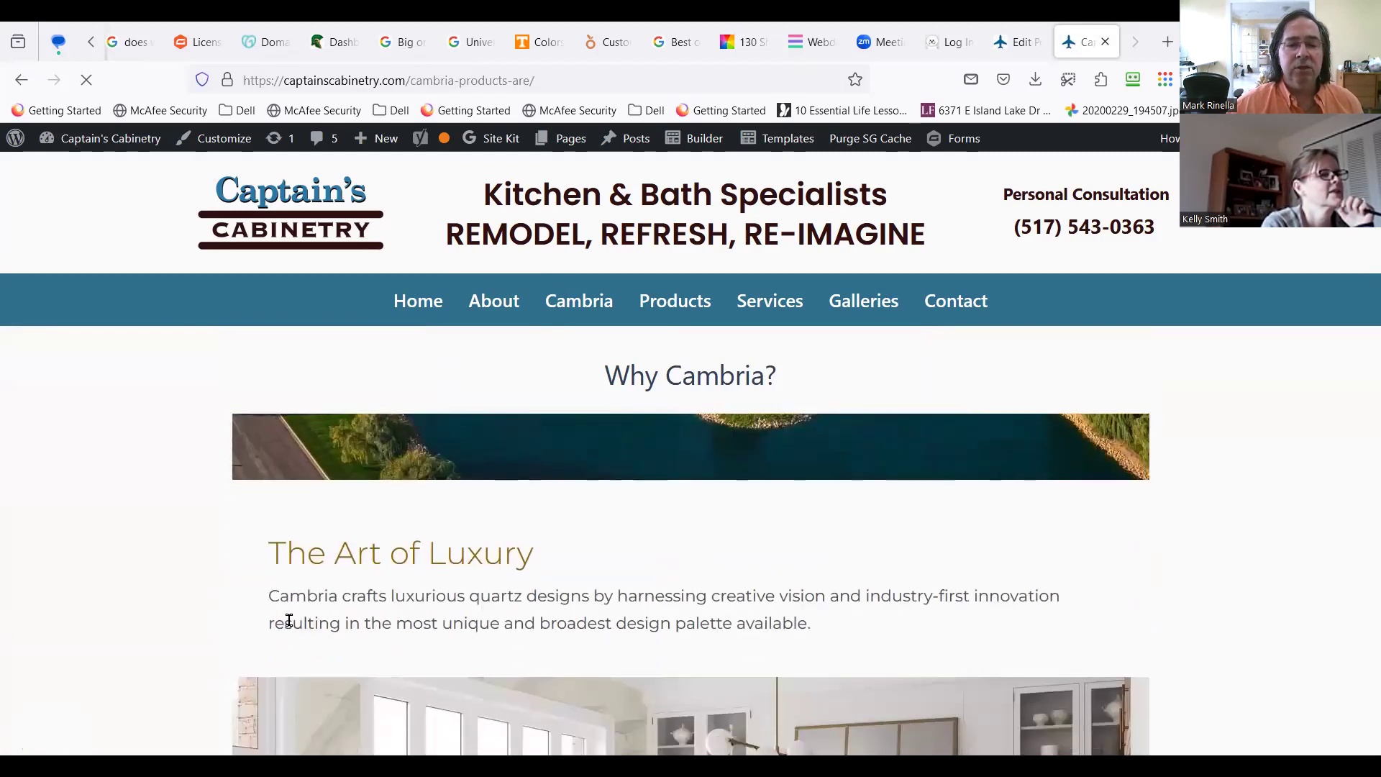
{"action": "scroll", "coordinate": [289, 620], "scroll_direction": "down", "scroll_amount": 9}
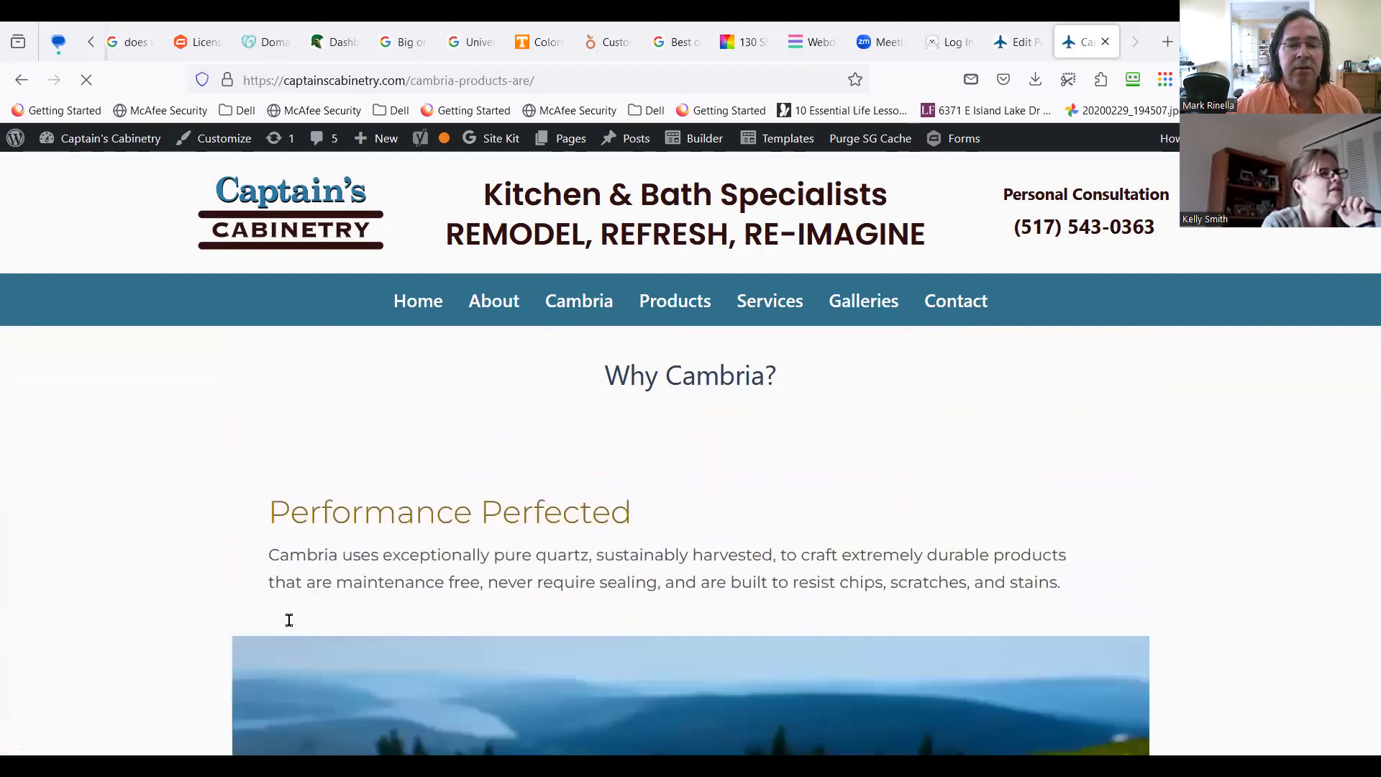
{"action": "scroll", "coordinate": [289, 620], "scroll_direction": "up", "scroll_amount": 9}
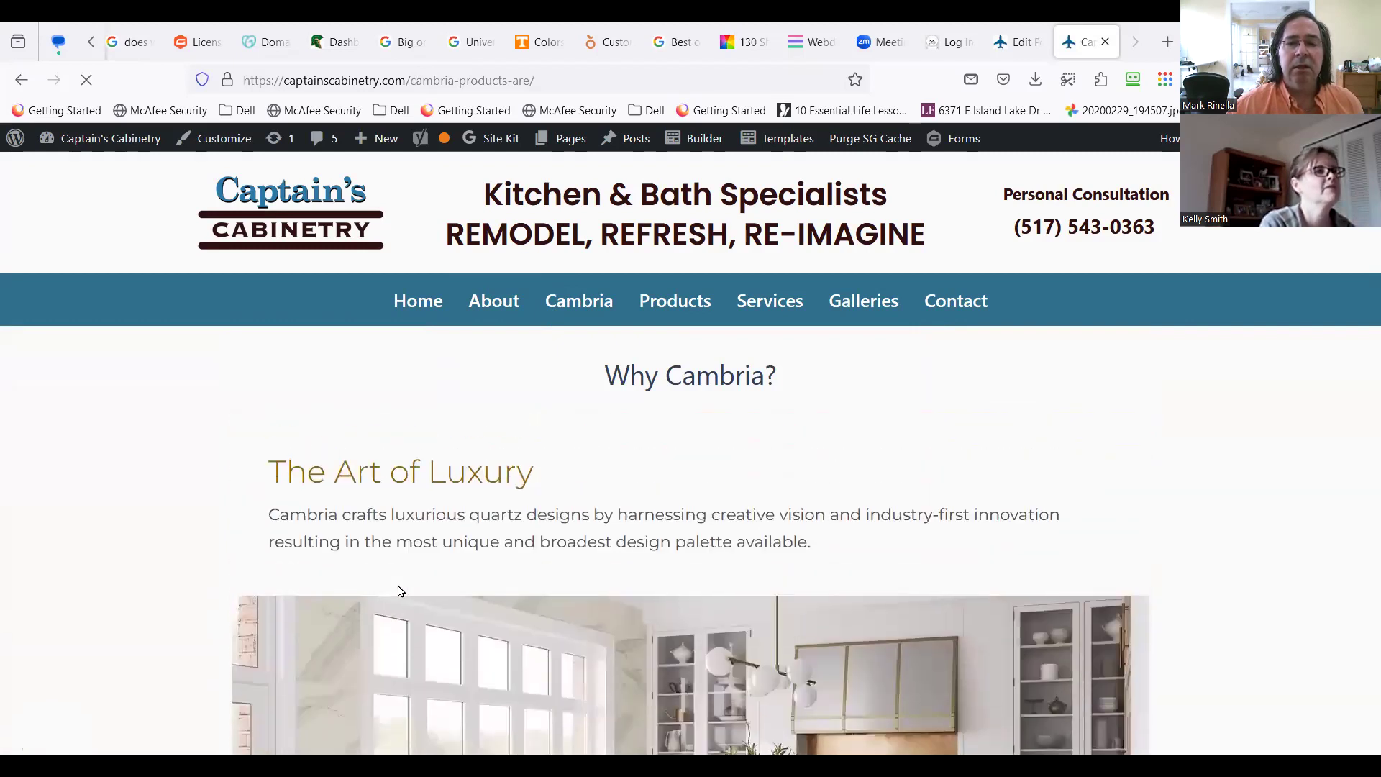
{"action": "scroll", "coordinate": [399, 591], "scroll_direction": "up", "scroll_amount": 6}
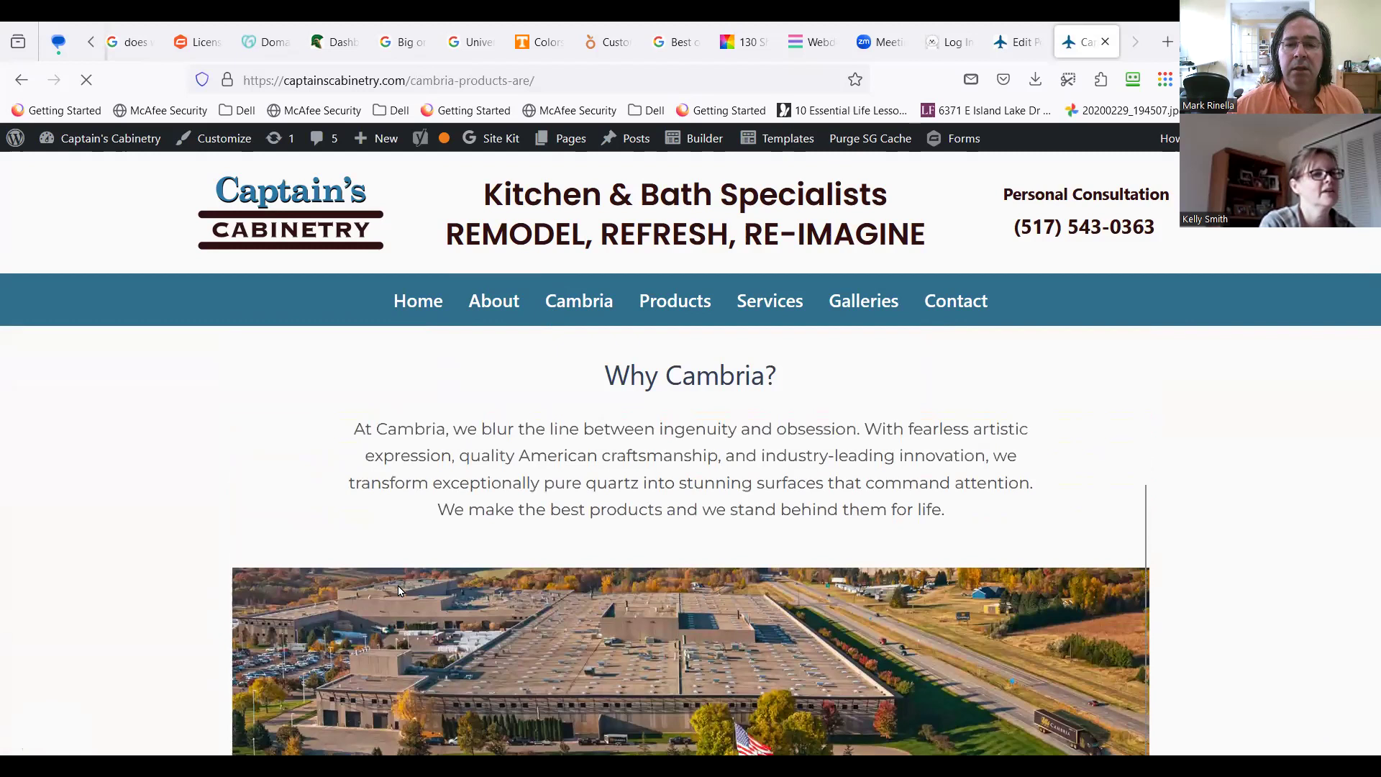
{"action": "scroll", "coordinate": [400, 590], "scroll_direction": "up", "scroll_amount": 1}
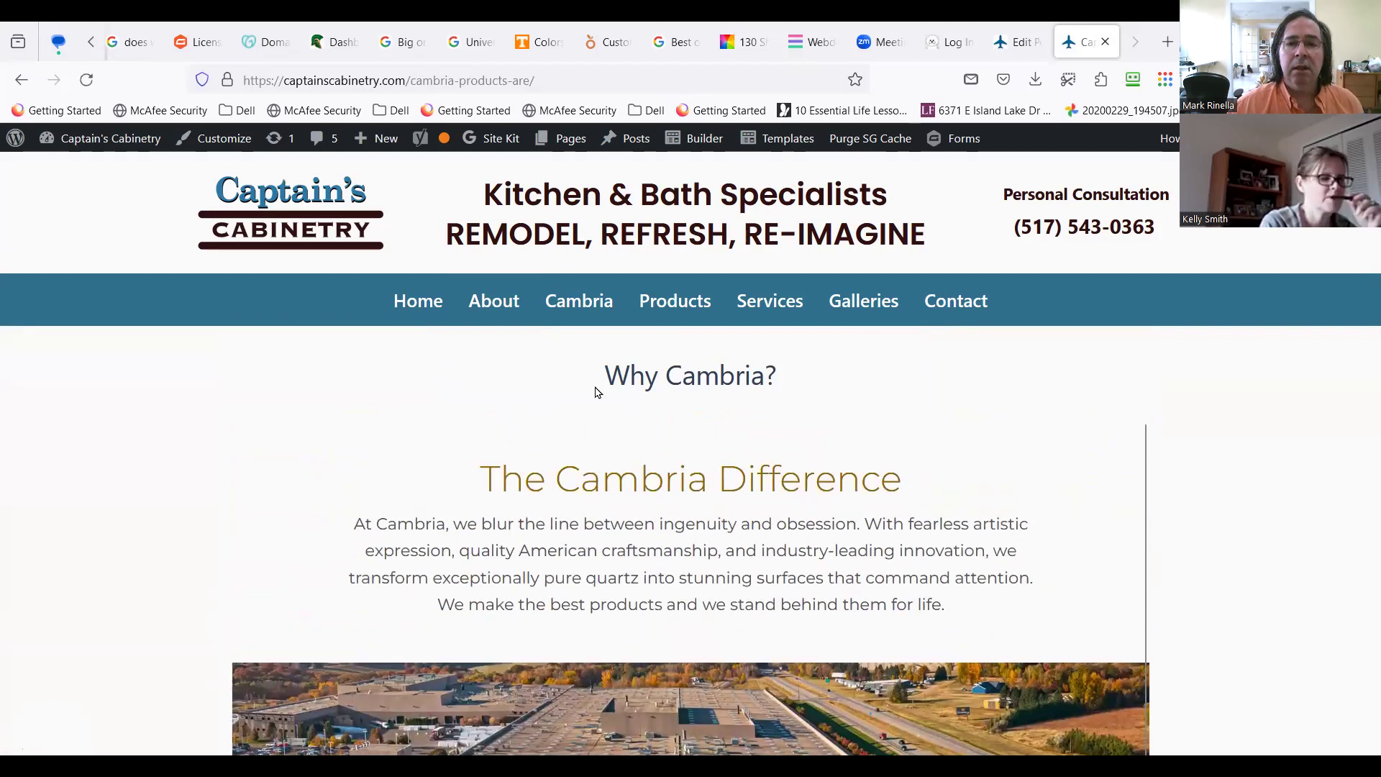
Step: Examine the Cambria page's images and spacing down to the Superior Service section and the Mid-Michigan's Best Cambria Connection banner
{"action": "mouse_move", "coordinate": [695, 139]}
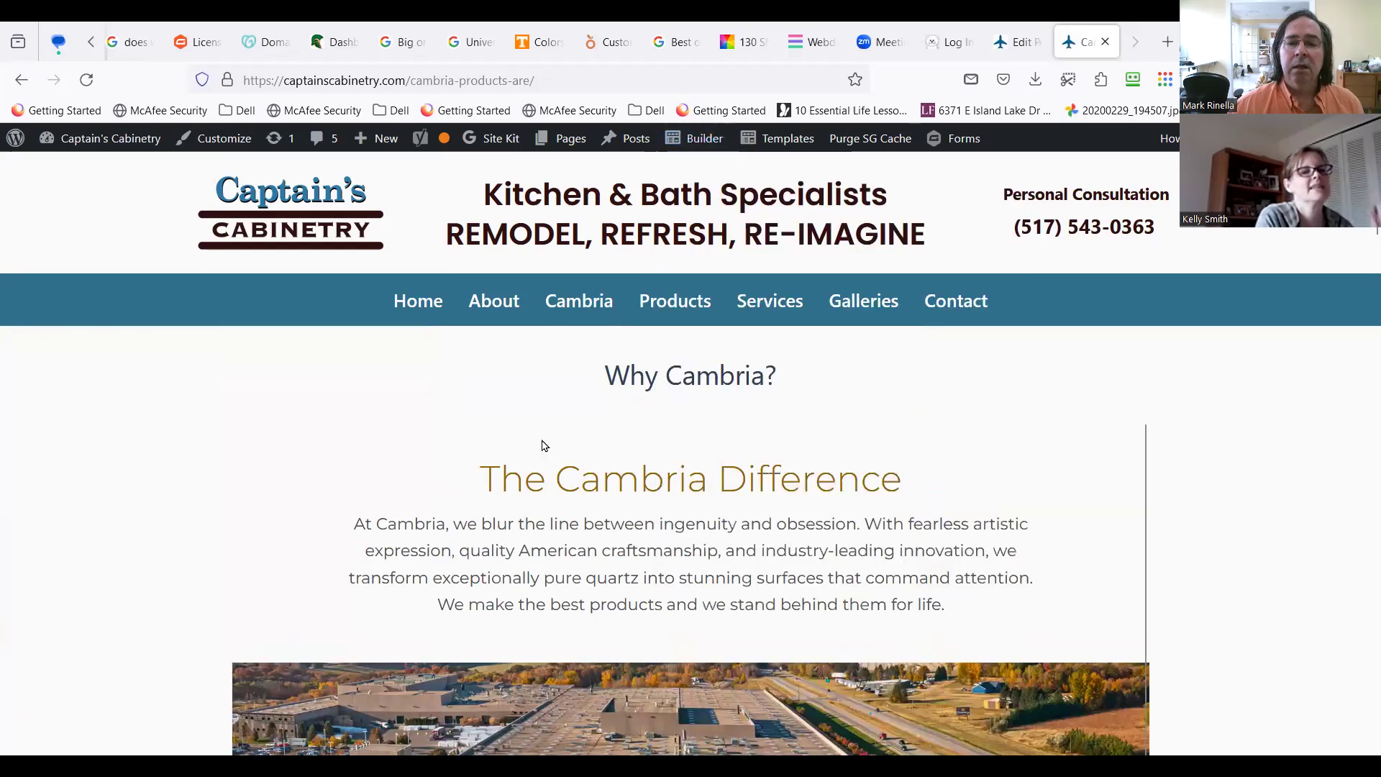
{"action": "scroll", "coordinate": [208, 625], "scroll_direction": "down", "scroll_amount": 4}
{"action": "scroll", "coordinate": [202, 640], "scroll_direction": "down", "scroll_amount": 12}
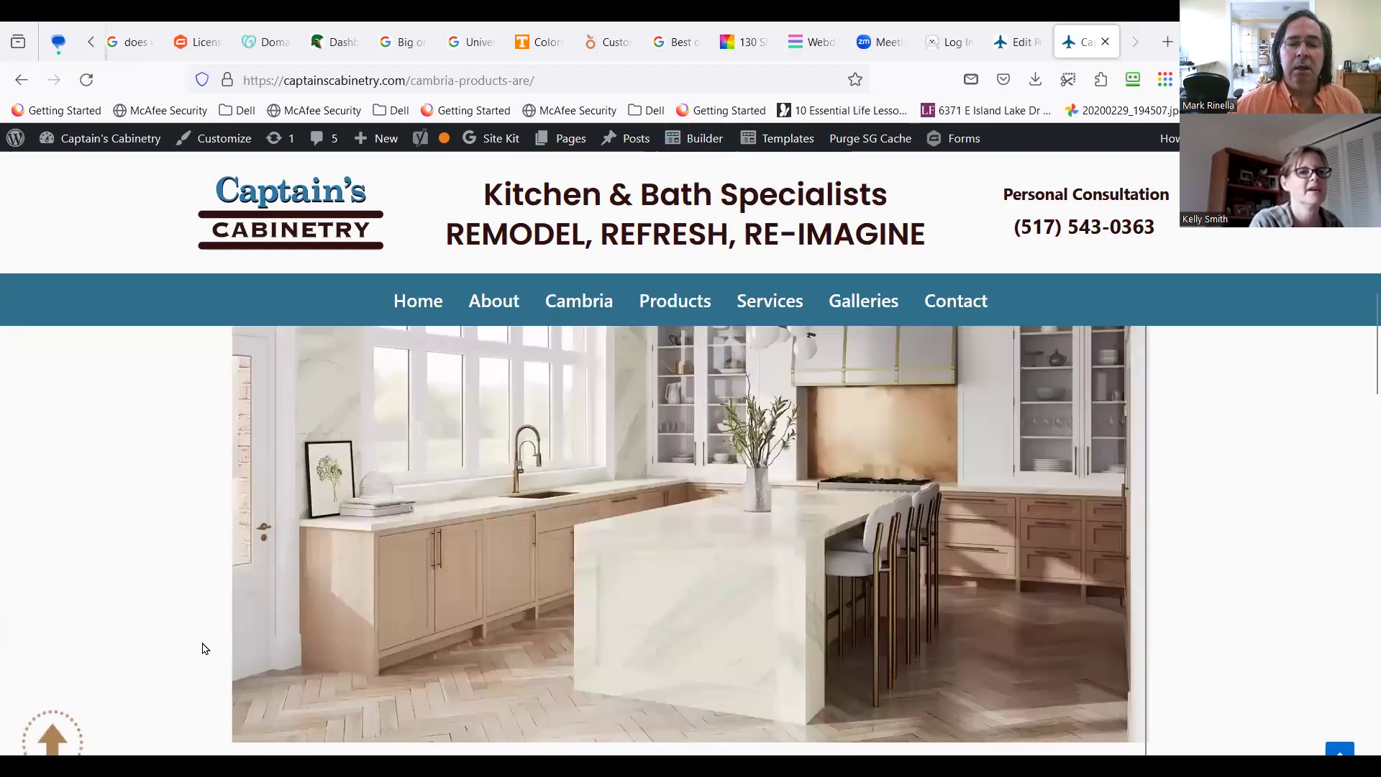
{"action": "scroll", "coordinate": [206, 645], "scroll_direction": "down", "scroll_amount": 4}
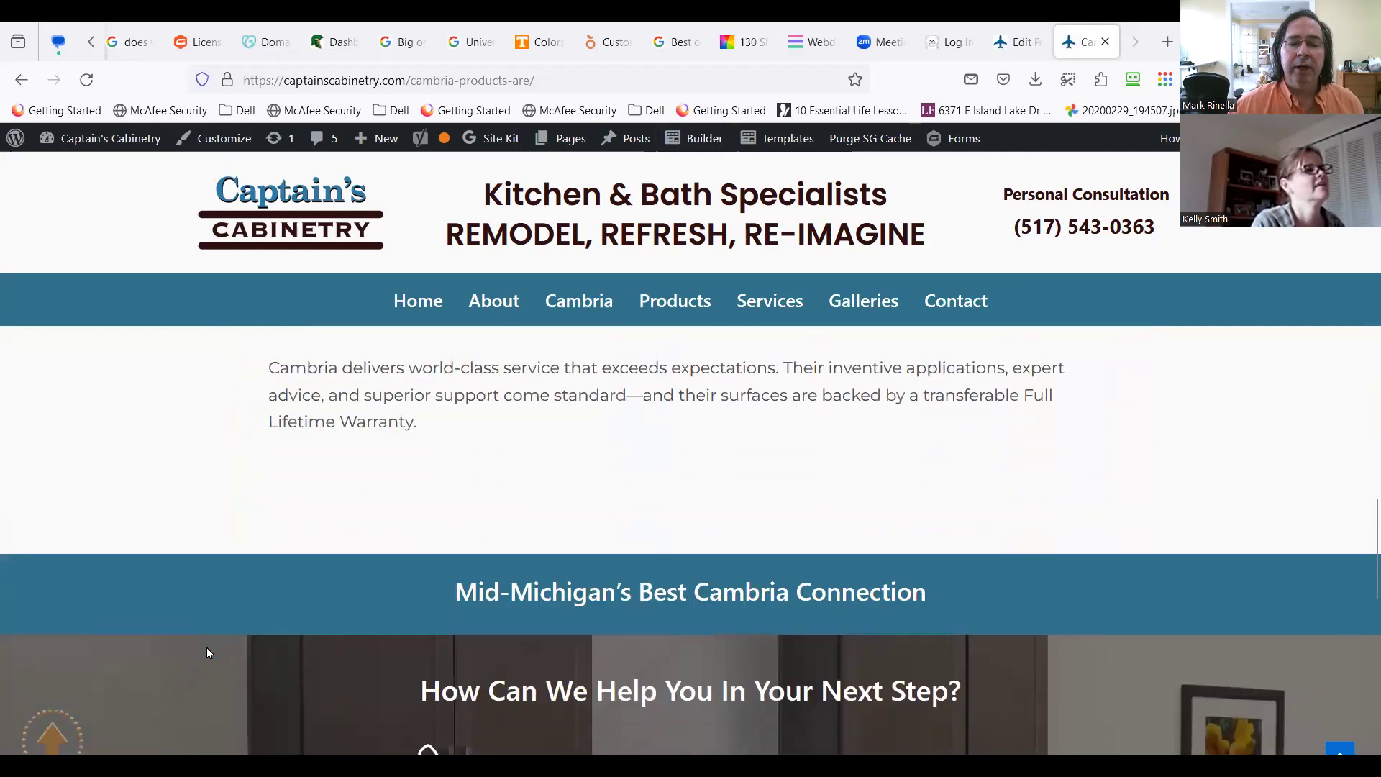
{"action": "scroll", "coordinate": [208, 649], "scroll_direction": "up", "scroll_amount": 3}
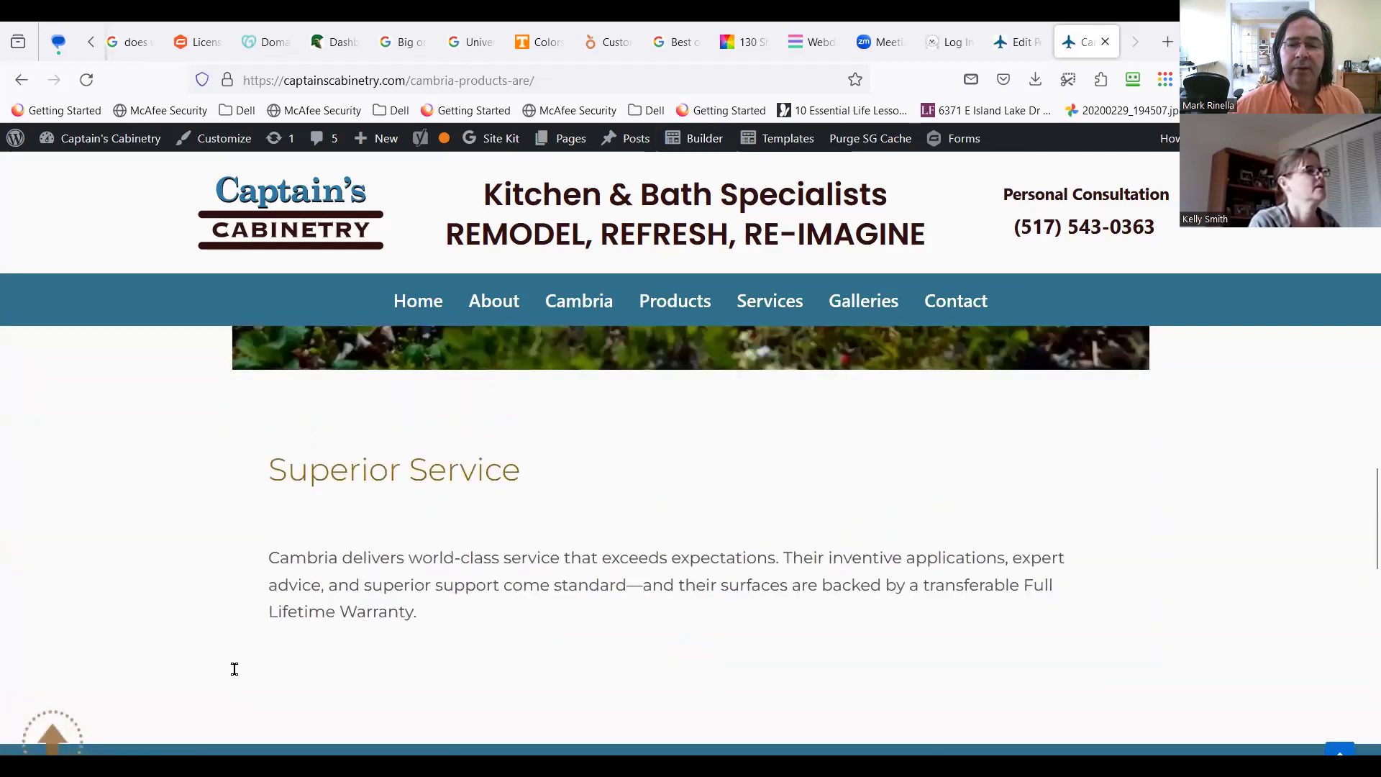
{"action": "scroll", "coordinate": [235, 669], "scroll_direction": "up", "scroll_amount": 2}
{"action": "scroll", "coordinate": [235, 669], "scroll_direction": "down", "scroll_amount": 1}
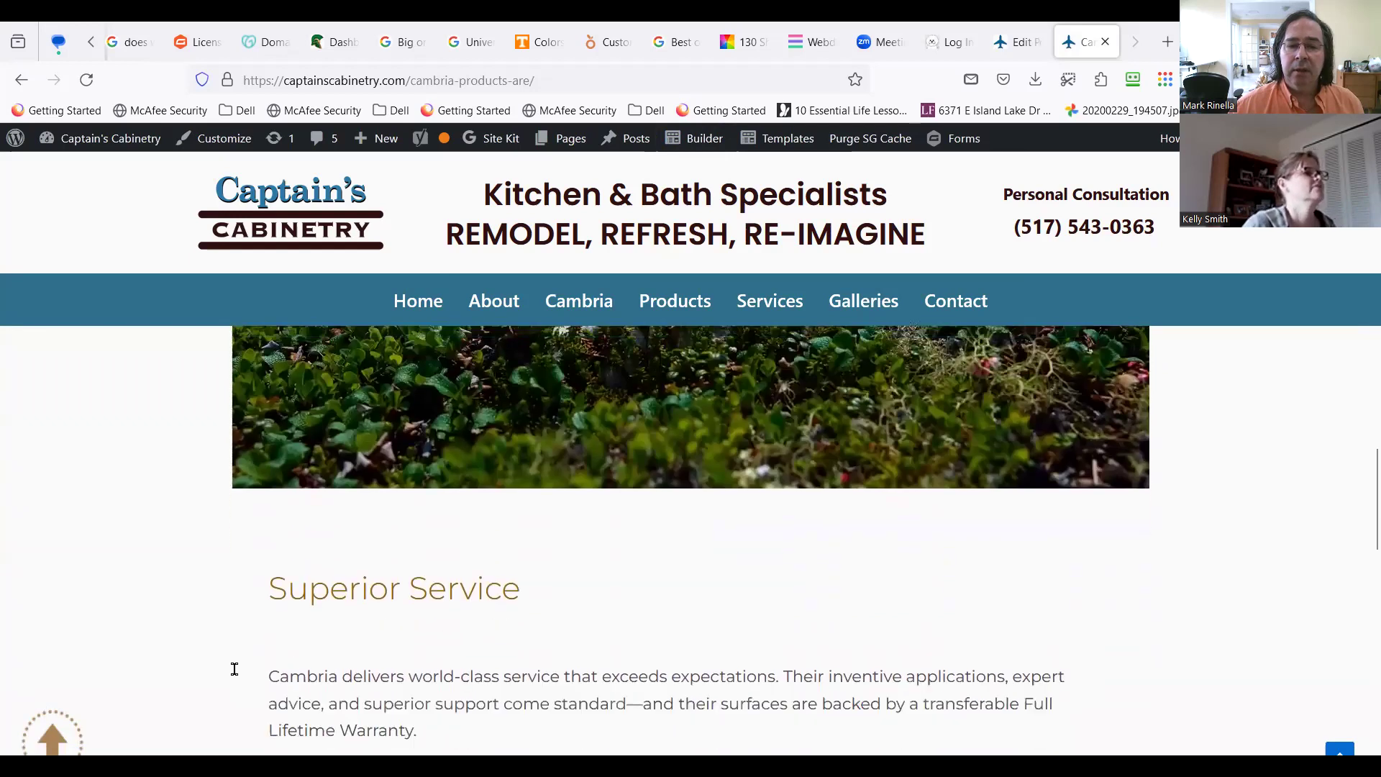
{"action": "scroll", "coordinate": [239, 684], "scroll_direction": "up", "scroll_amount": 3}
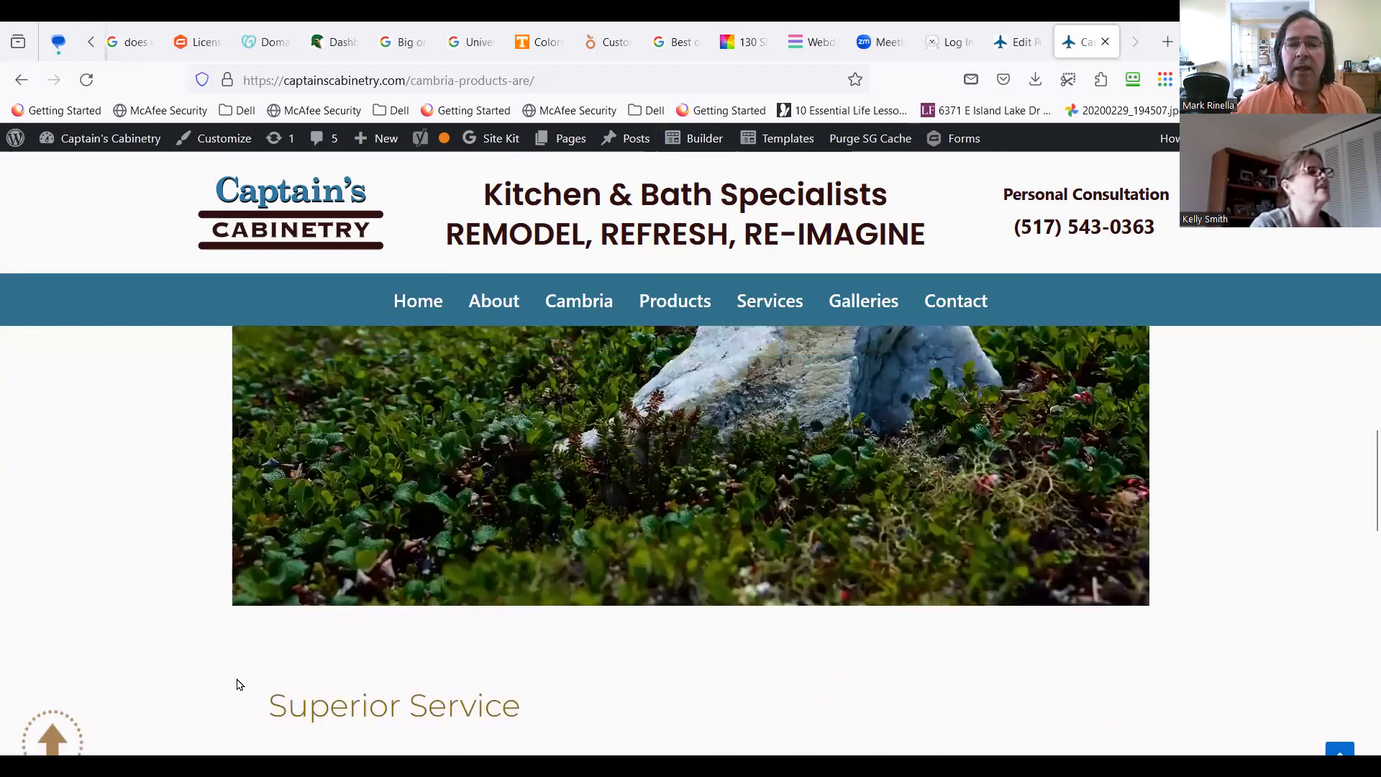
{"action": "scroll", "coordinate": [626, 481], "scroll_direction": "up", "scroll_amount": 9}
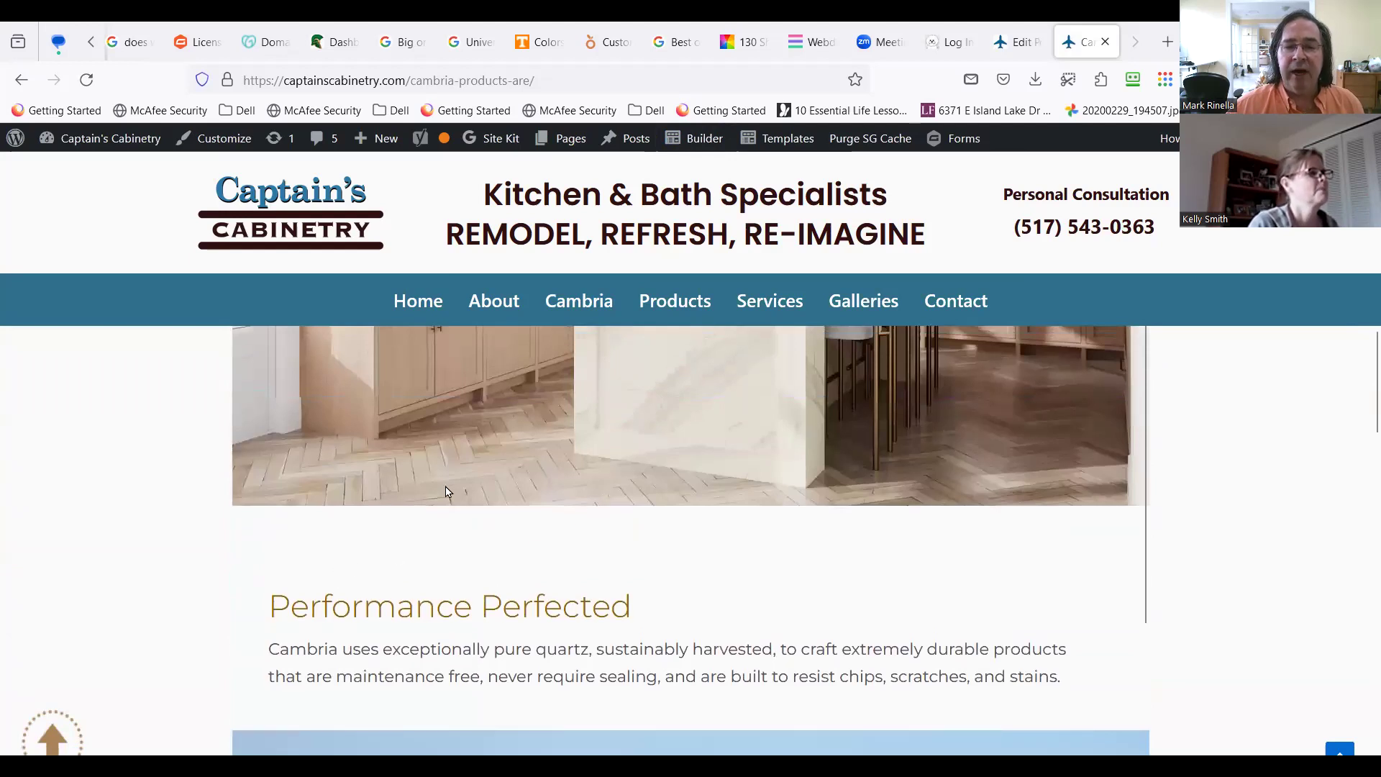
{"action": "scroll", "coordinate": [472, 503], "scroll_direction": "up", "scroll_amount": 18}
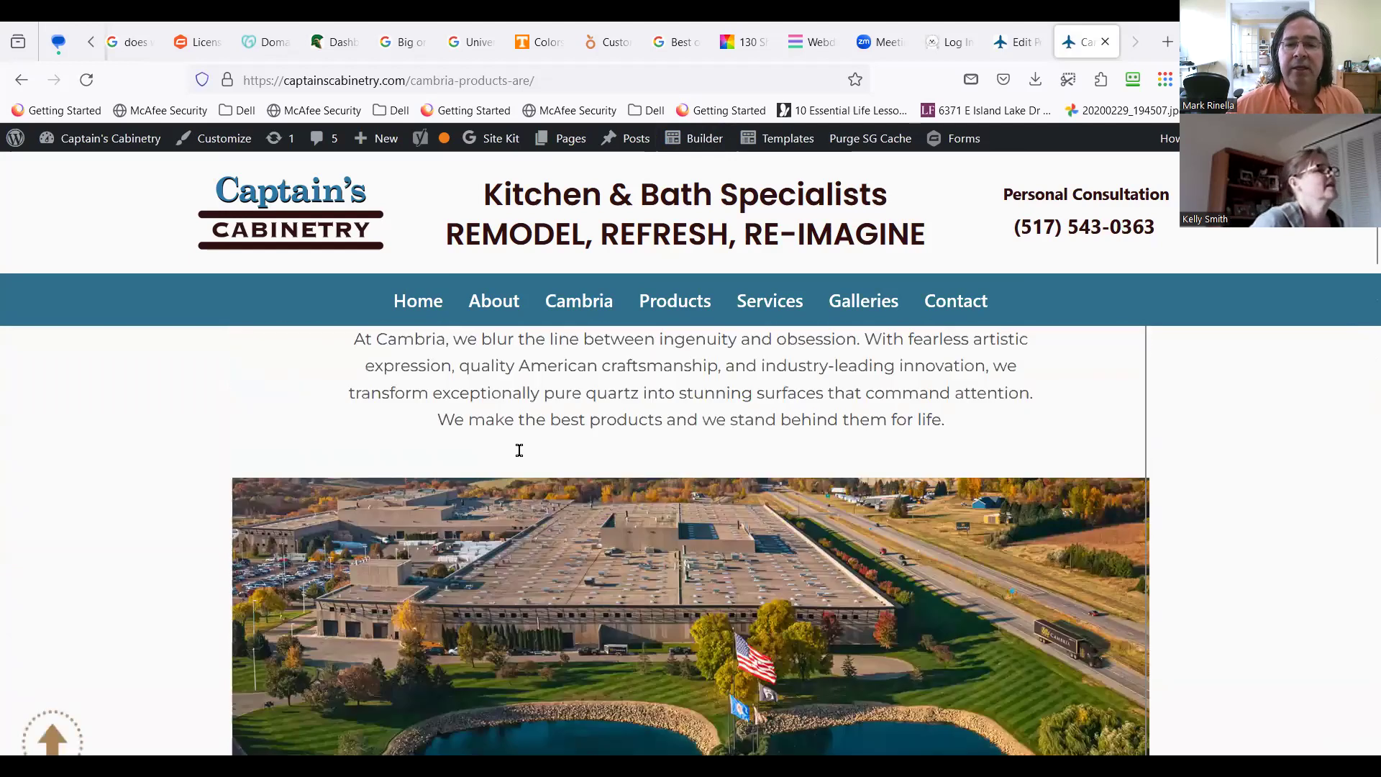
{"action": "scroll", "coordinate": [519, 450], "scroll_direction": "up", "scroll_amount": 2}
Step: Open the Cambria page in the page builder and examine the Why Cambria? text module's content down to the white rock image
{"action": "left_click", "coordinate": [695, 138]}
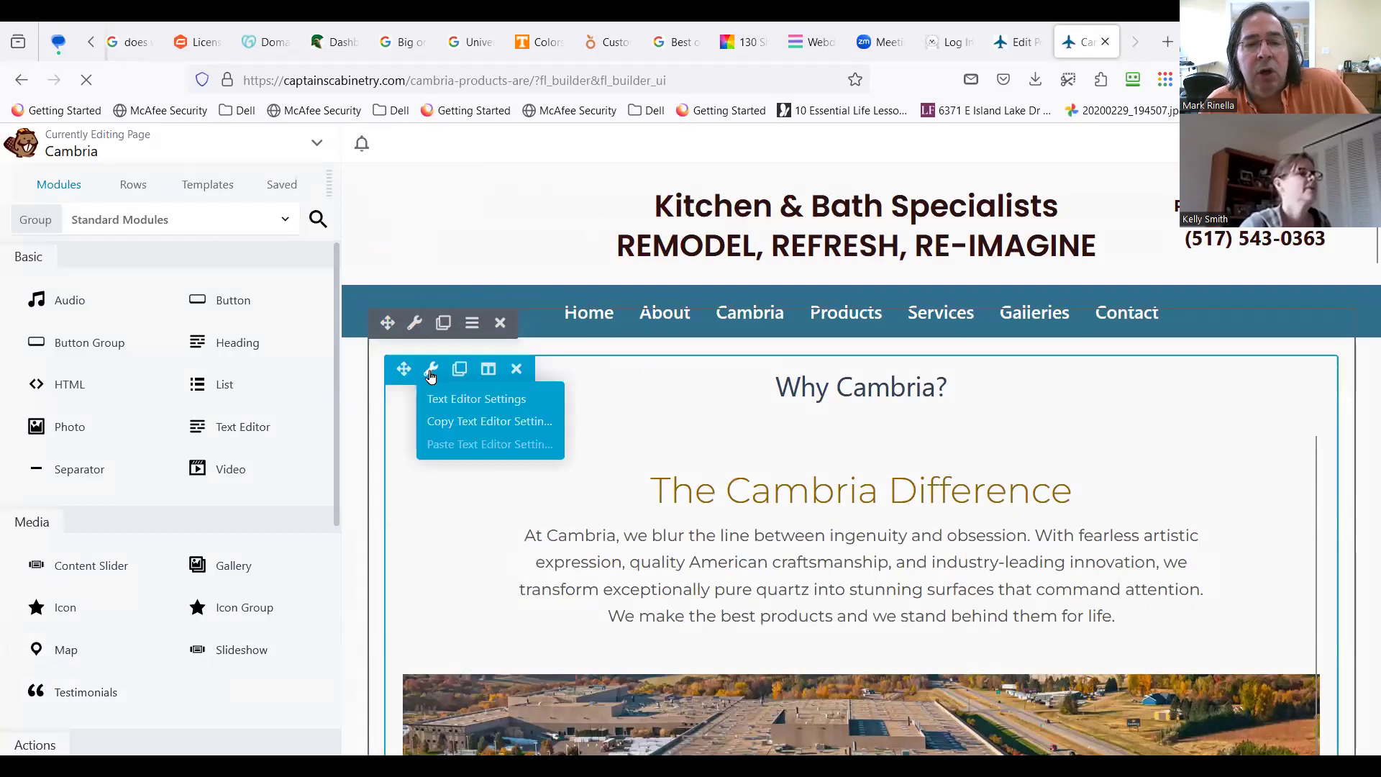
{"action": "left_click", "coordinate": [430, 376]}
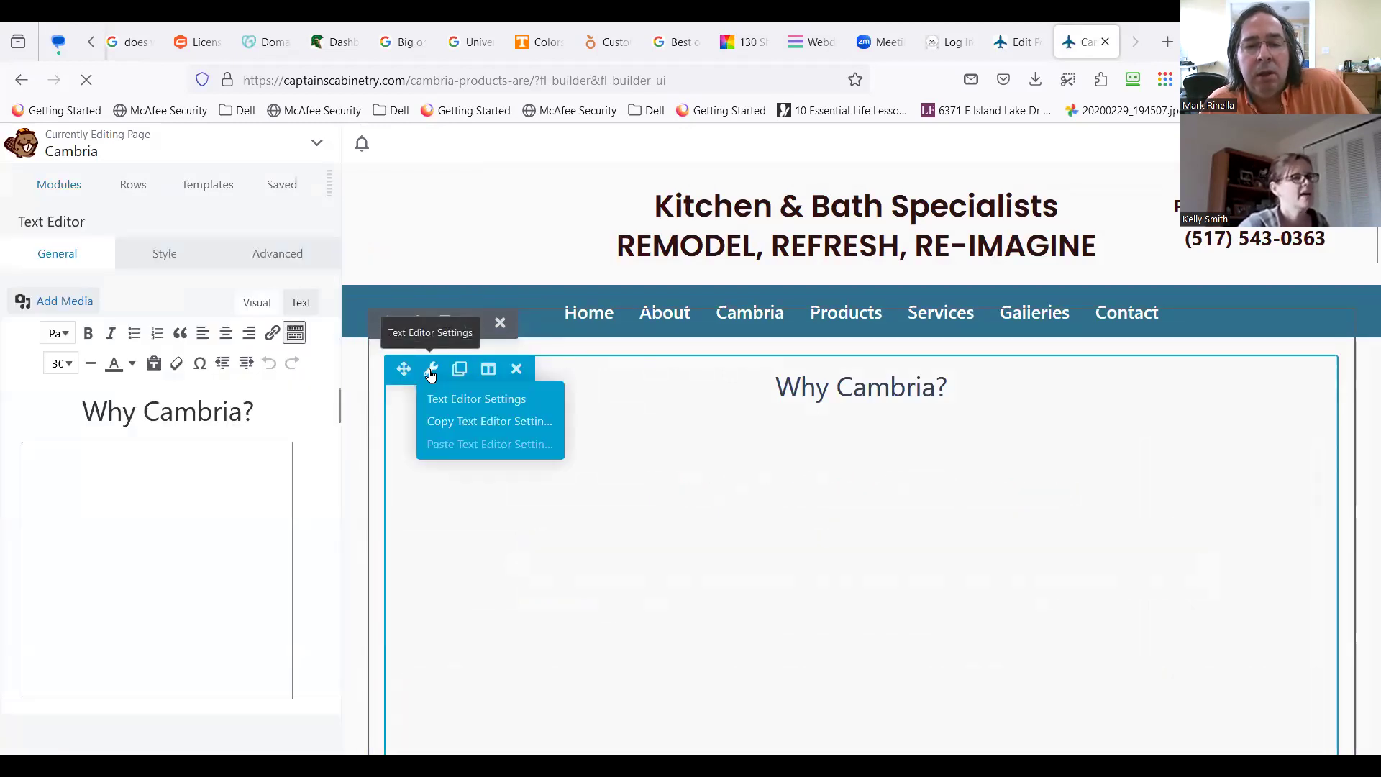
{"action": "scroll", "coordinate": [232, 536], "scroll_direction": "down", "scroll_amount": 3}
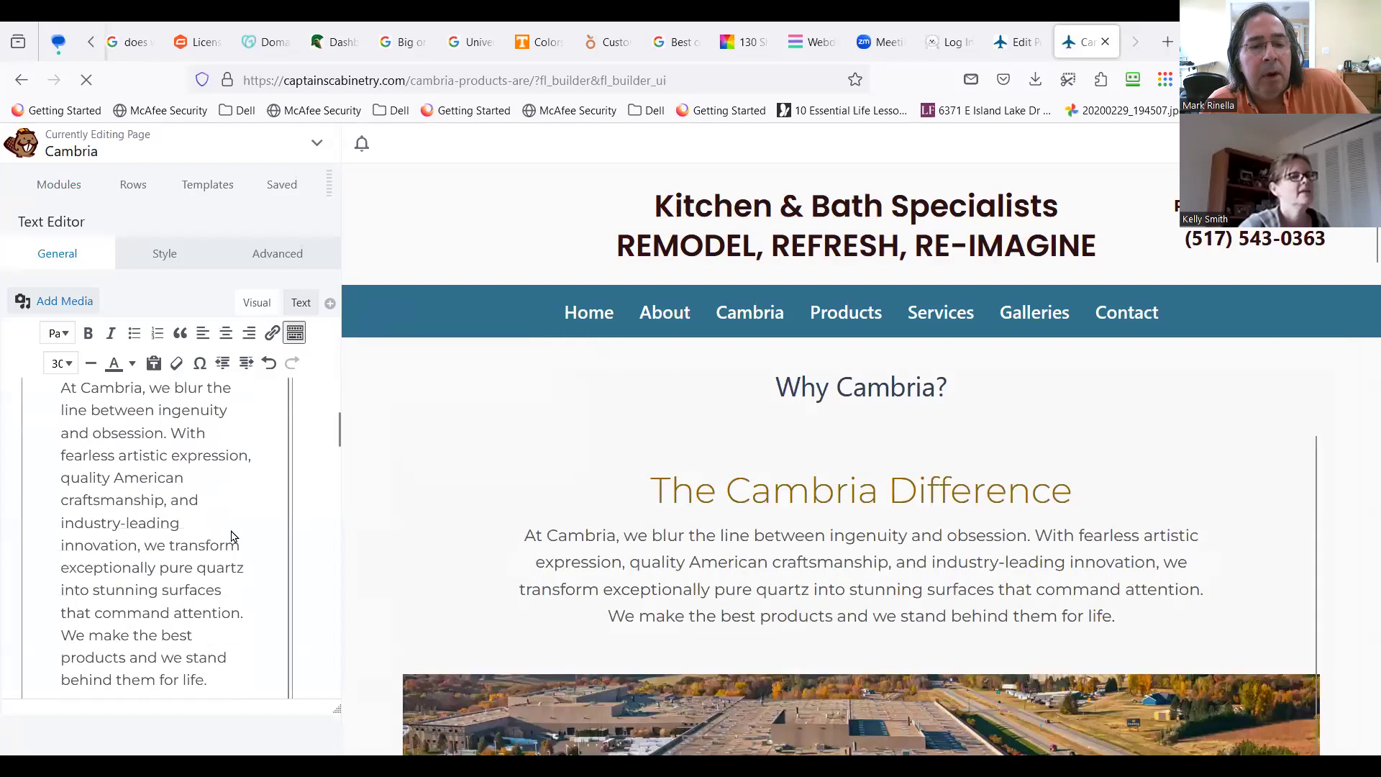
{"action": "scroll", "coordinate": [226, 533], "scroll_direction": "down", "scroll_amount": 3}
{"action": "scroll", "coordinate": [179, 532], "scroll_direction": "down", "scroll_amount": 3}
{"action": "left_click", "coordinate": [137, 570]}
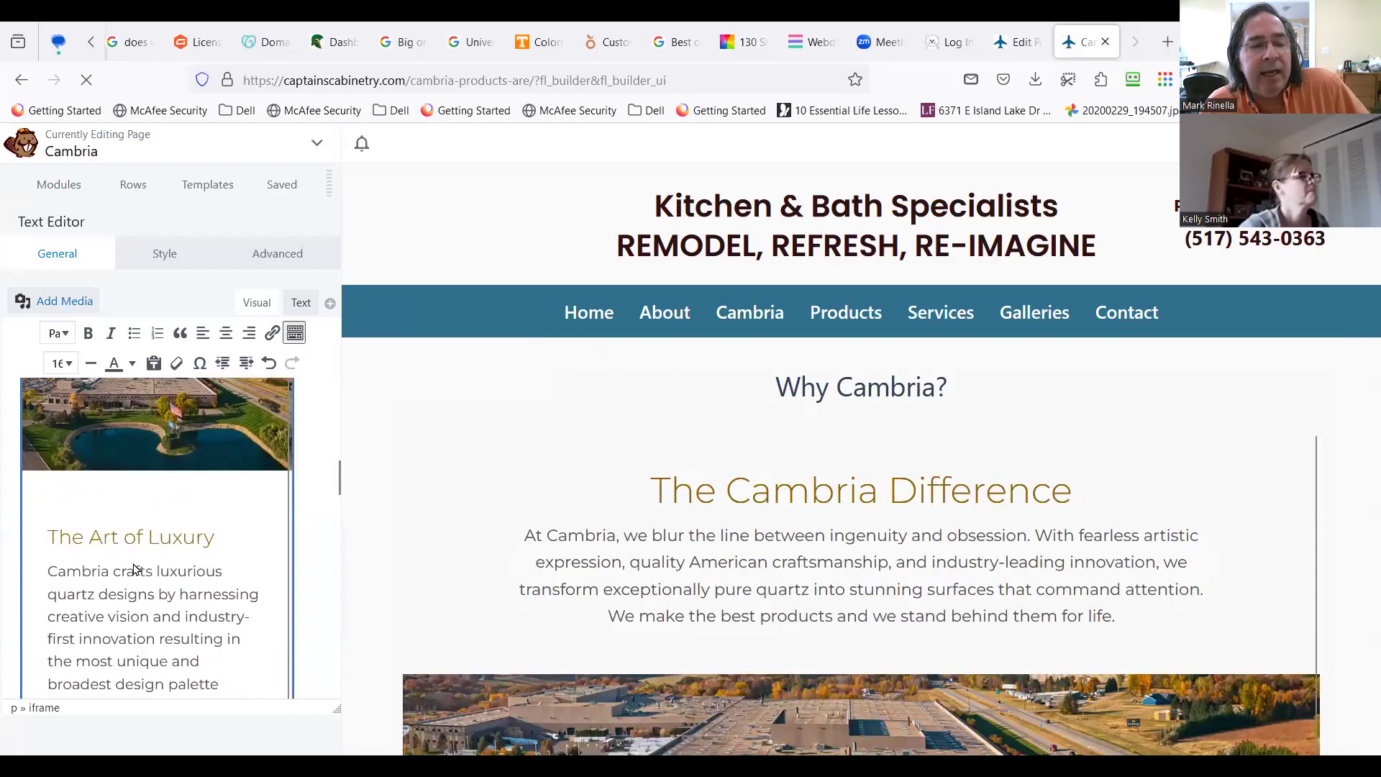
{"action": "scroll", "coordinate": [119, 584], "scroll_direction": "down", "scroll_amount": 4}
{"action": "scroll", "coordinate": [115, 572], "scroll_direction": "up", "scroll_amount": 3}
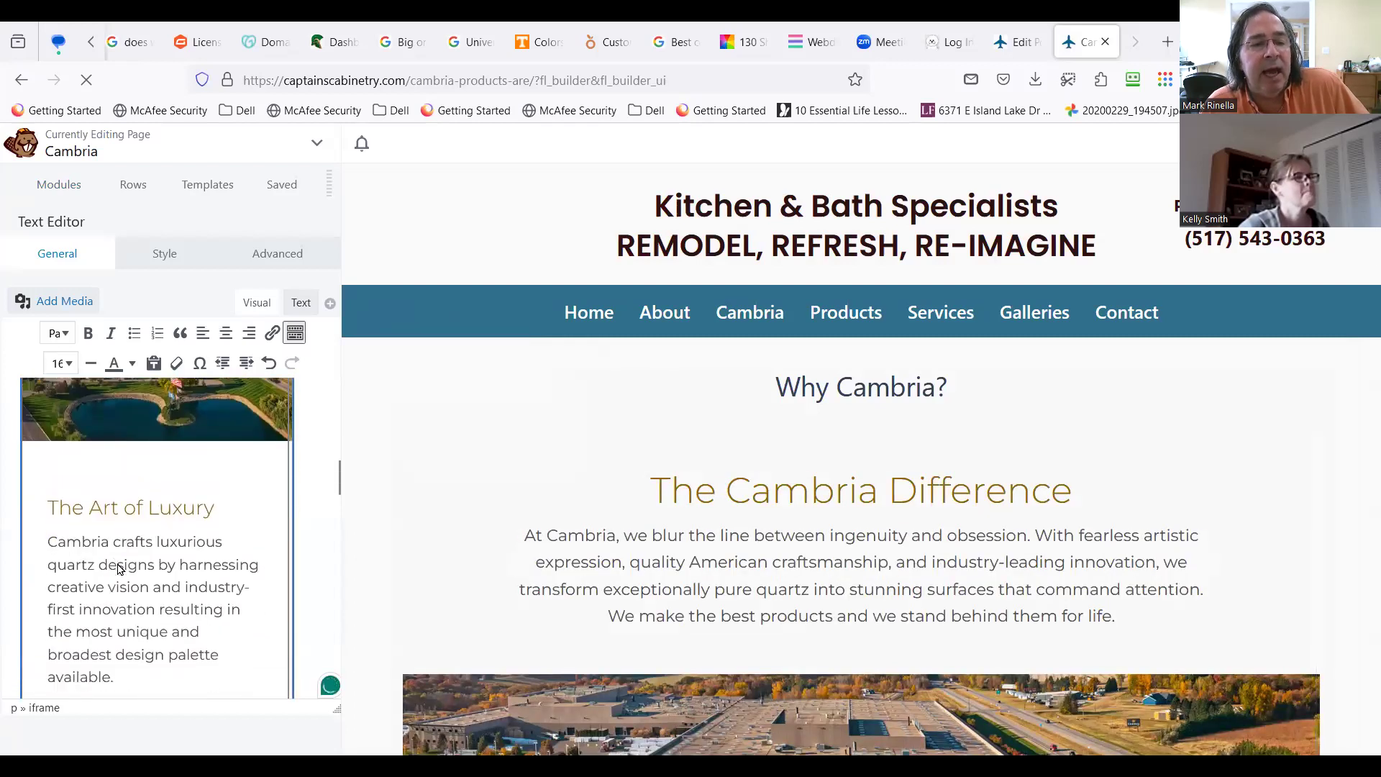
{"action": "scroll", "coordinate": [118, 565], "scroll_direction": "down", "scroll_amount": 2}
{"action": "scroll", "coordinate": [123, 565], "scroll_direction": "down", "scroll_amount": 6}
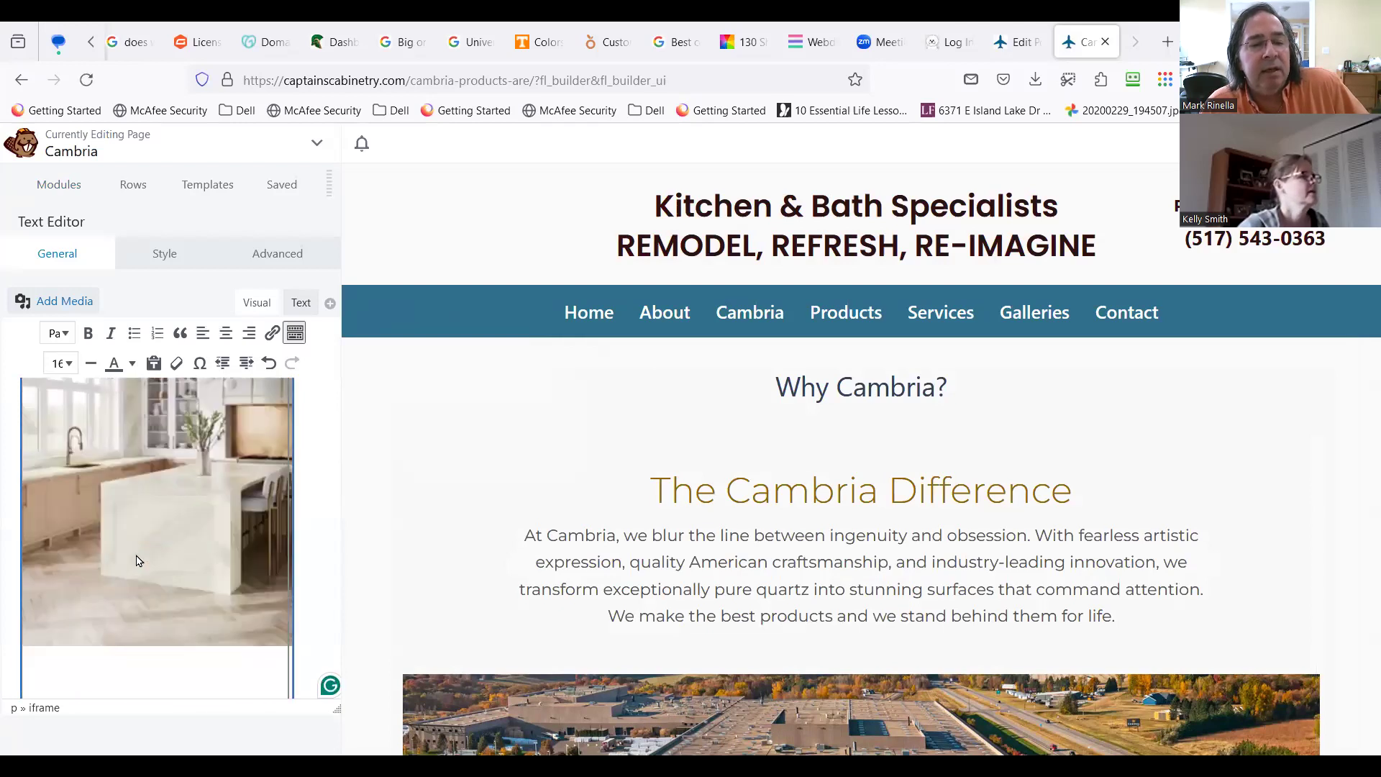
{"action": "scroll", "coordinate": [136, 549], "scroll_direction": "down", "scroll_amount": 3}
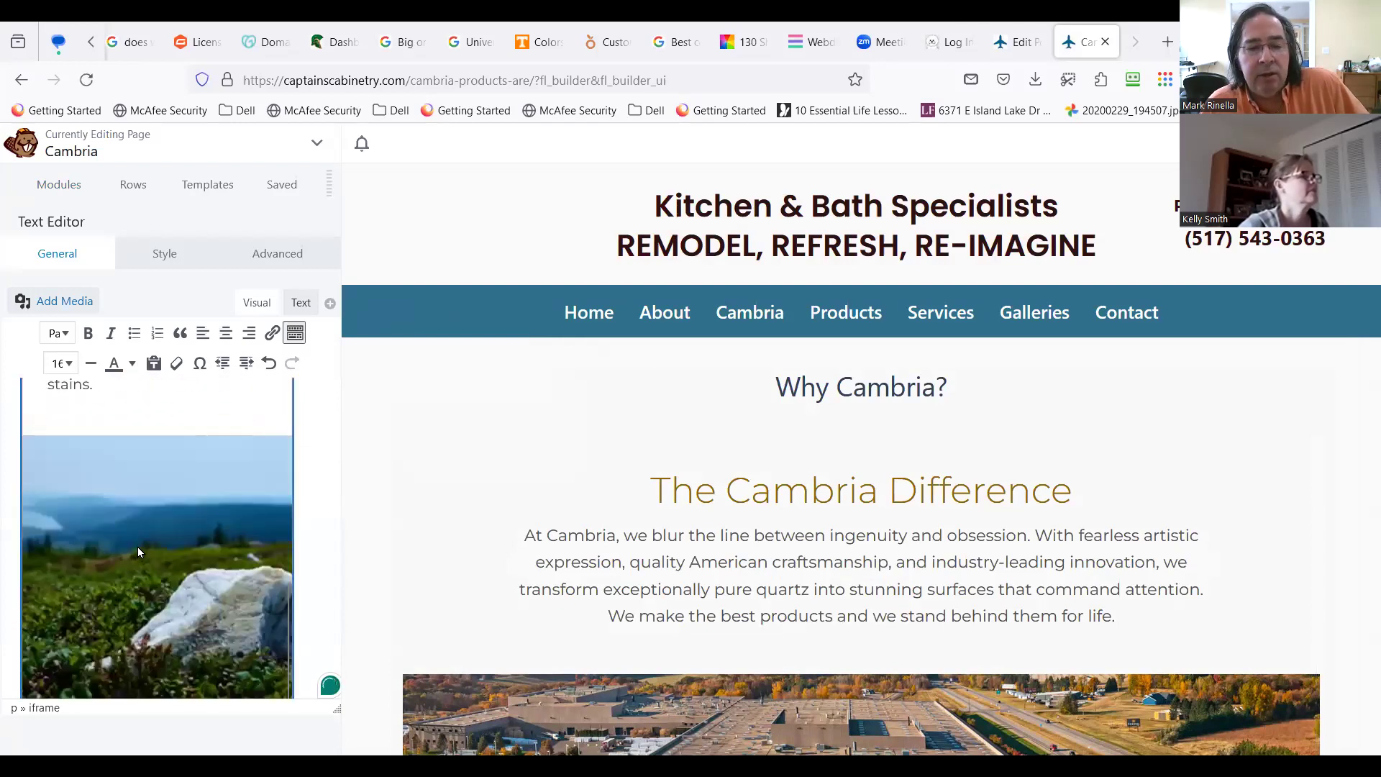
{"action": "scroll", "coordinate": [139, 552], "scroll_direction": "down", "scroll_amount": 1}
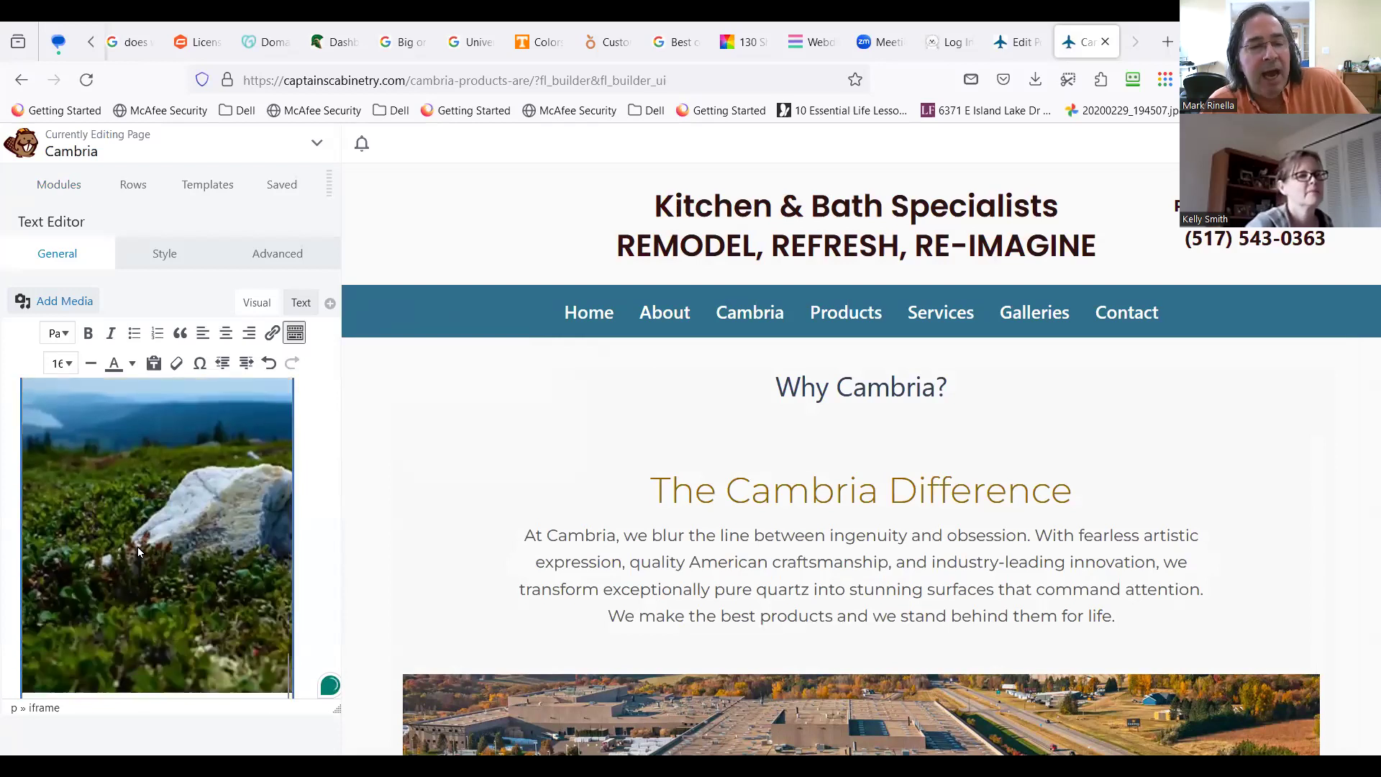
{"action": "scroll", "coordinate": [137, 547], "scroll_direction": "up", "scroll_amount": 10}
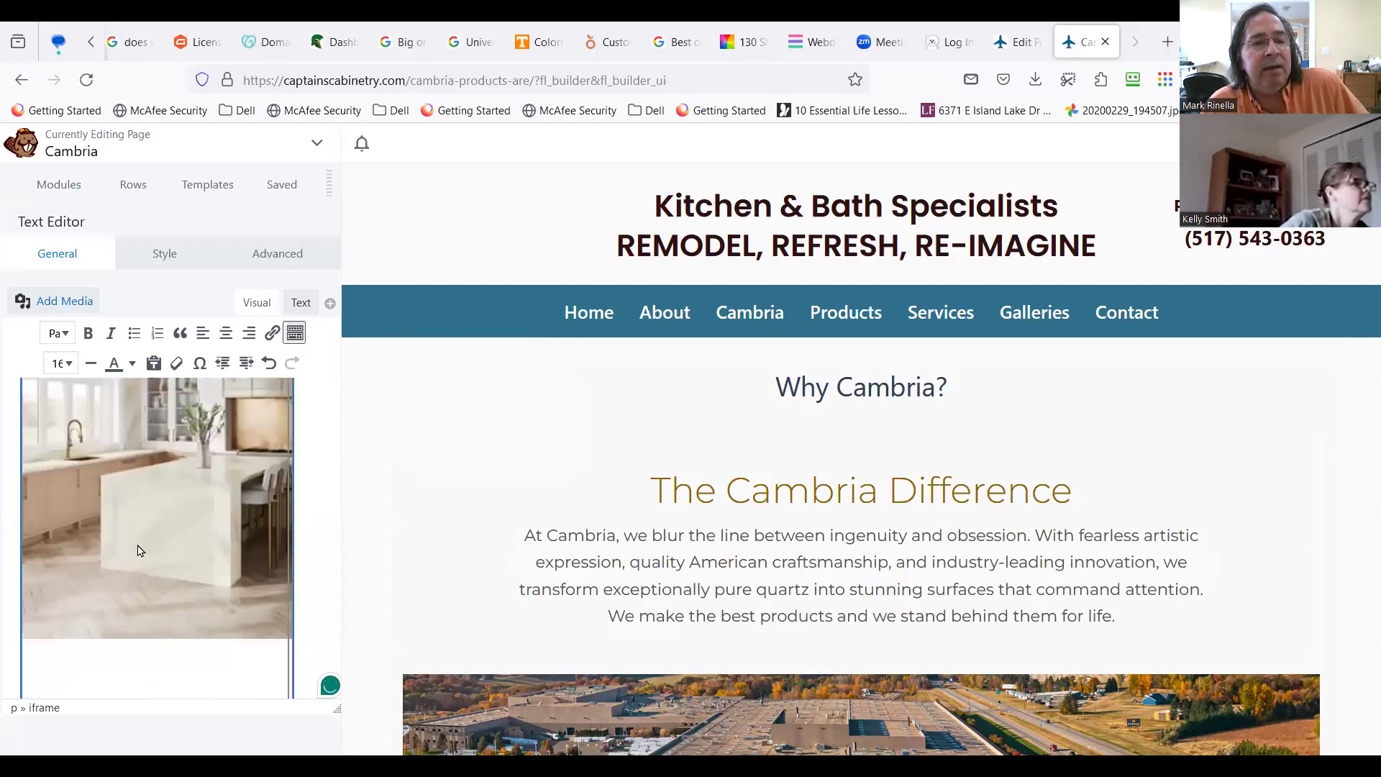
Step: Try selecting part of the Art of Luxury paragraph in the text module and look over the content around it
{"action": "left_click_drag", "start_coordinate": [125, 575], "coordinate": [75, 575]}
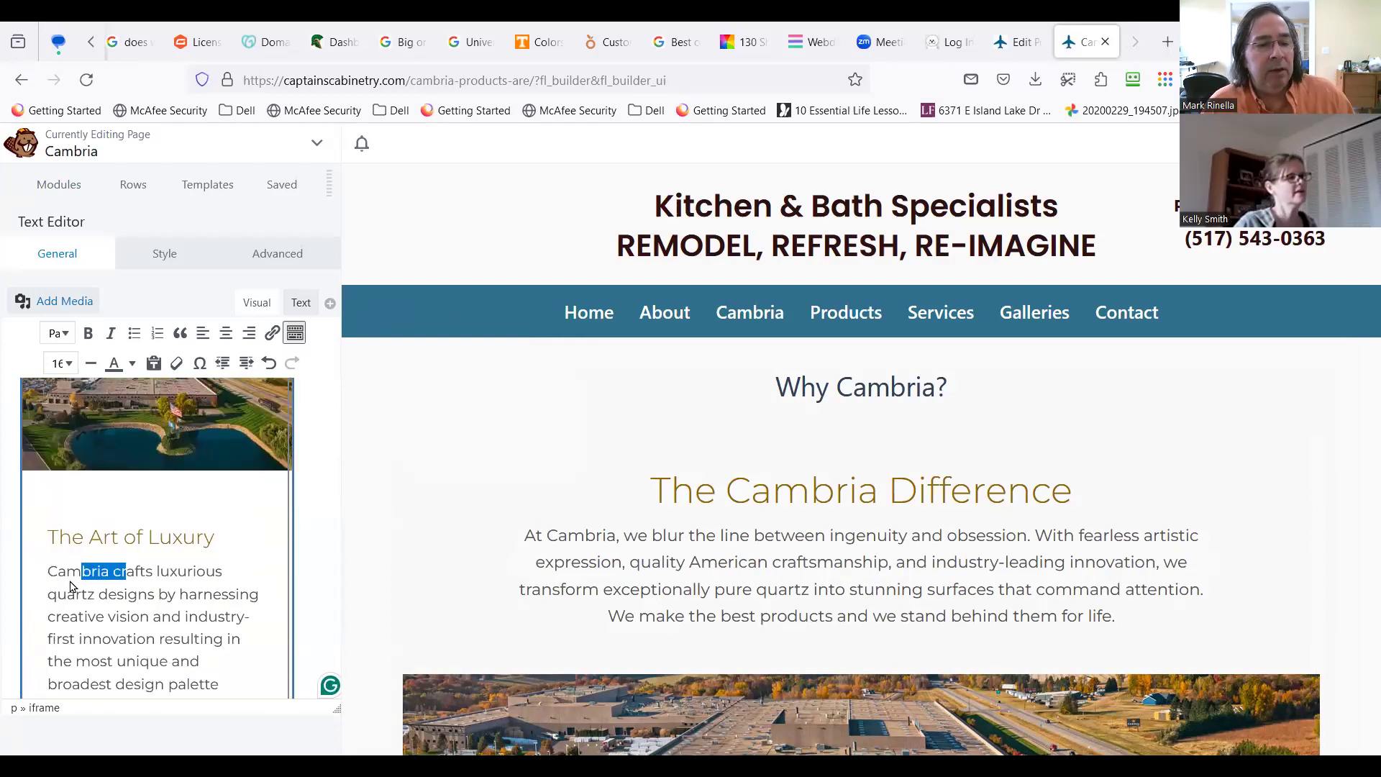
{"action": "left_click", "coordinate": [118, 569]}
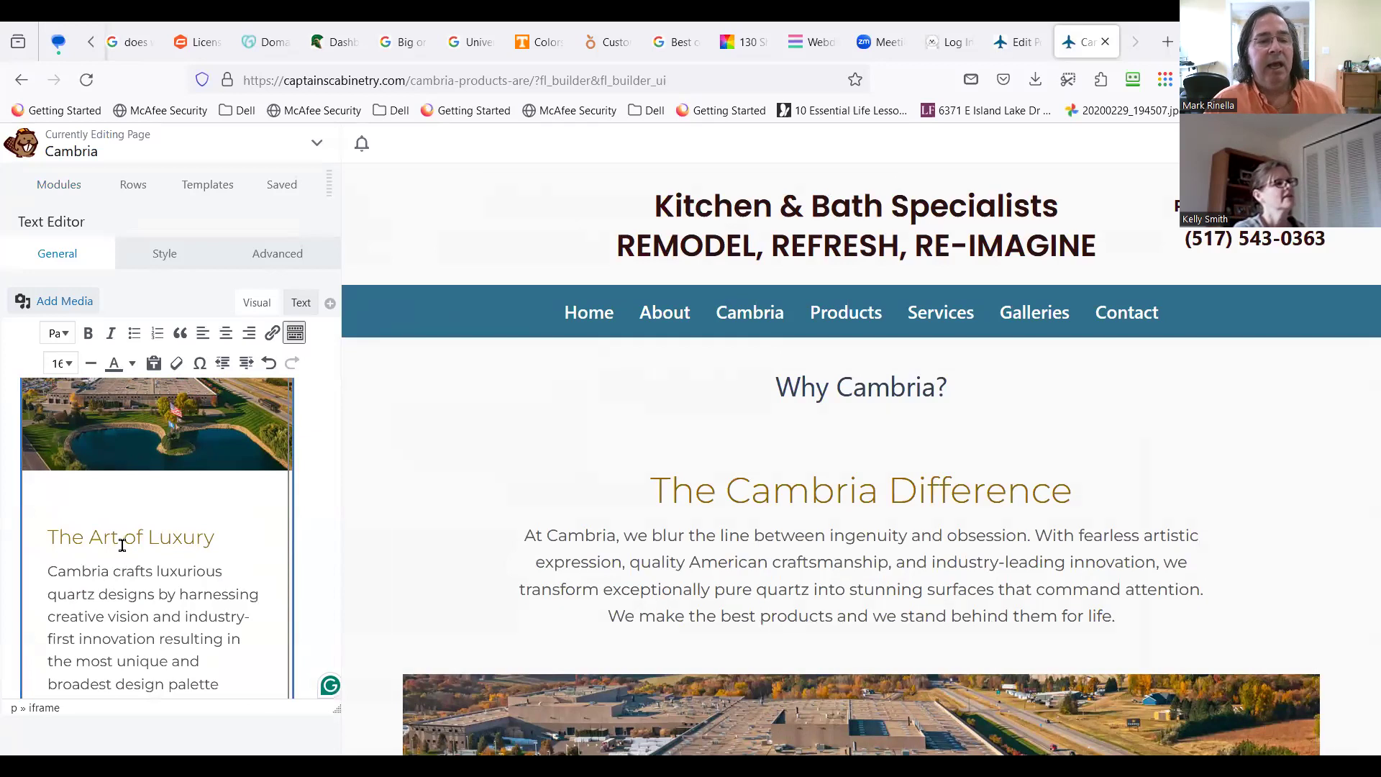
{"action": "scroll", "coordinate": [122, 545], "scroll_direction": "up", "scroll_amount": 8}
{"action": "scroll", "coordinate": [106, 551], "scroll_direction": "down", "scroll_amount": 8}
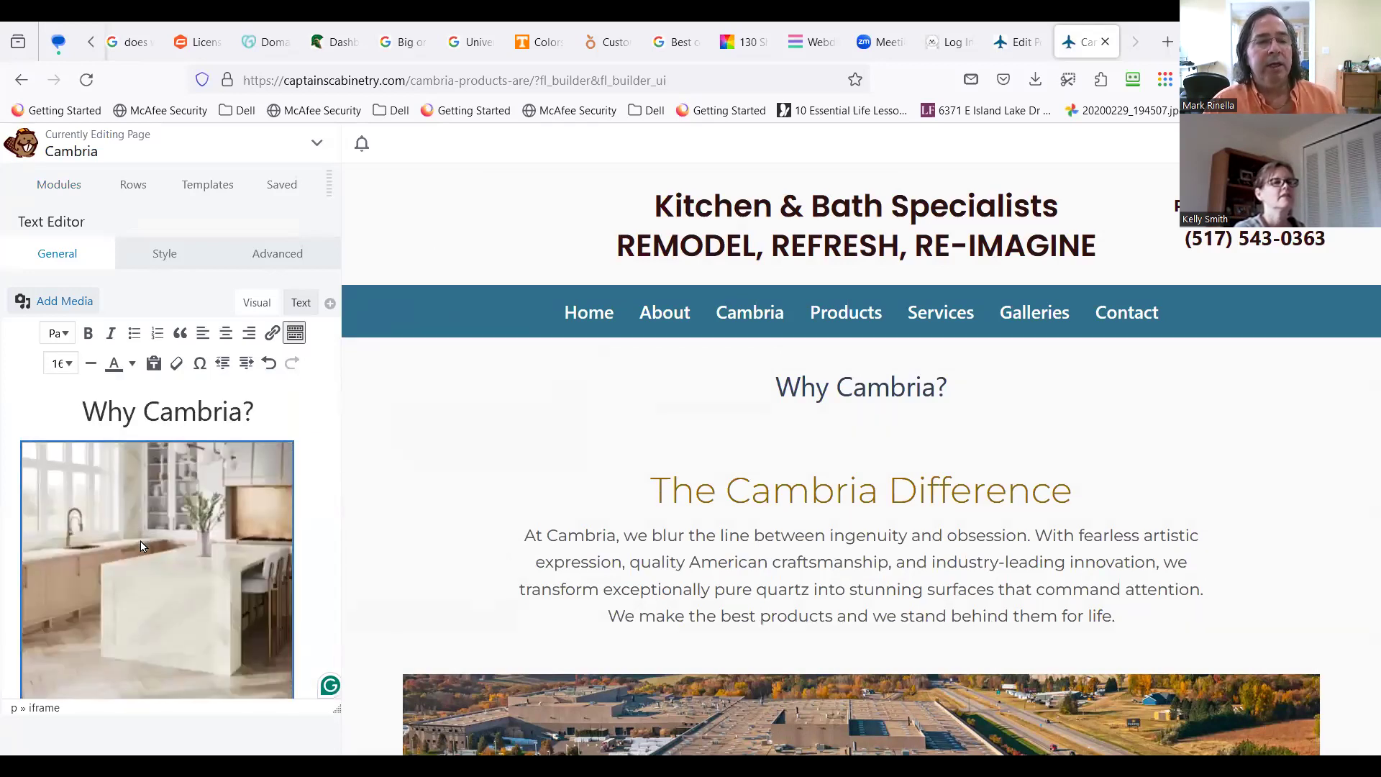
{"action": "scroll", "coordinate": [141, 545], "scroll_direction": "down", "scroll_amount": 3}
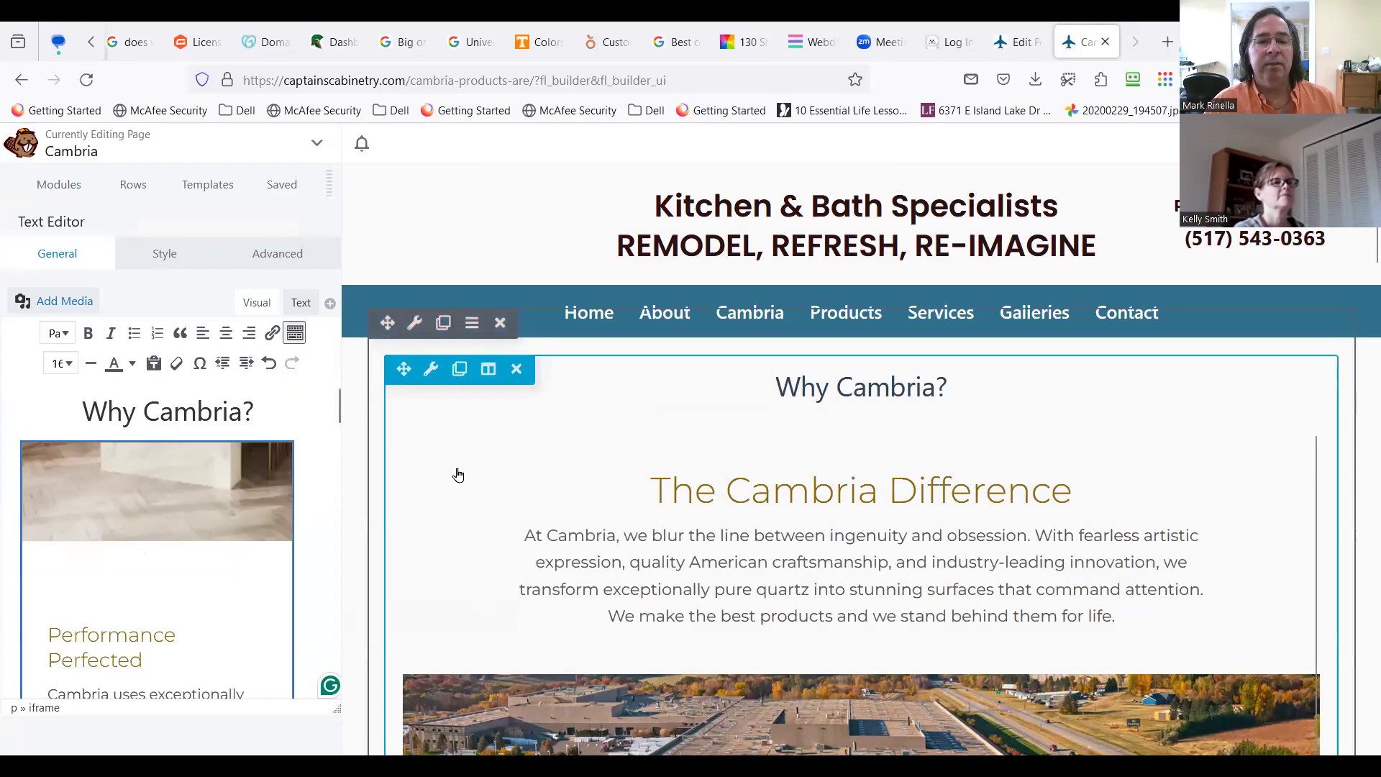
Step: Delete the two &nbsp; lines after the Cambria syndicated content from the text module's HTML source
{"action": "mouse_move", "coordinate": [426, 379]}
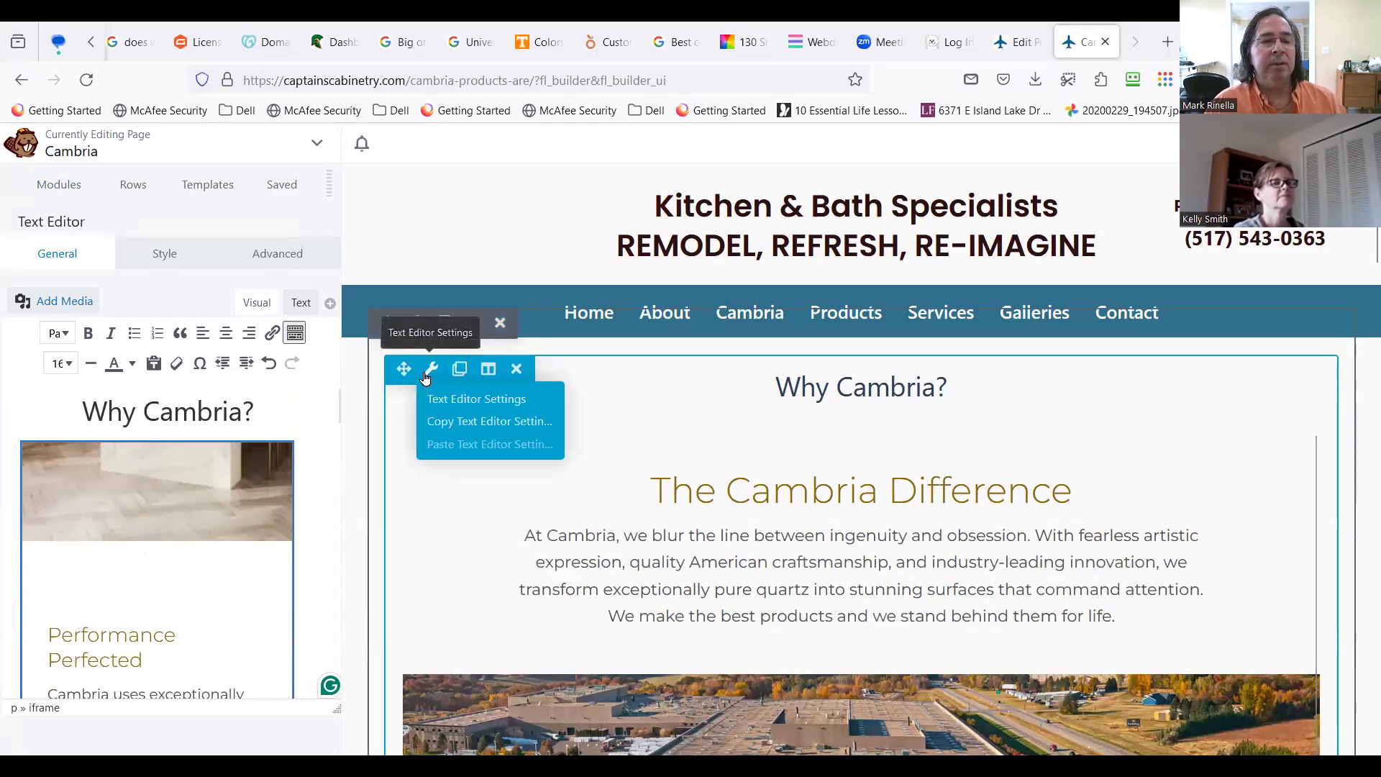
{"action": "left_click", "coordinate": [298, 302]}
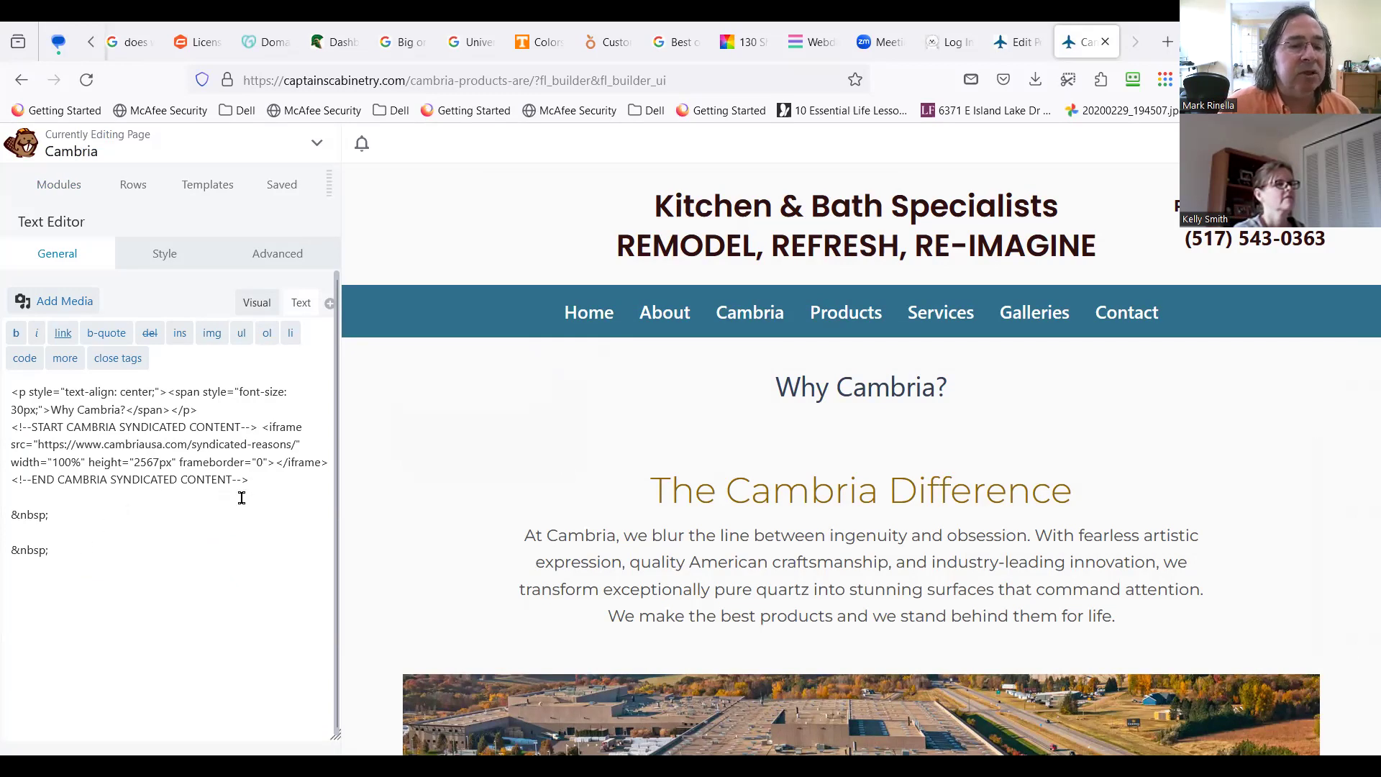
{"action": "left_click_drag", "start_coordinate": [251, 481], "coordinate": [12, 406]}
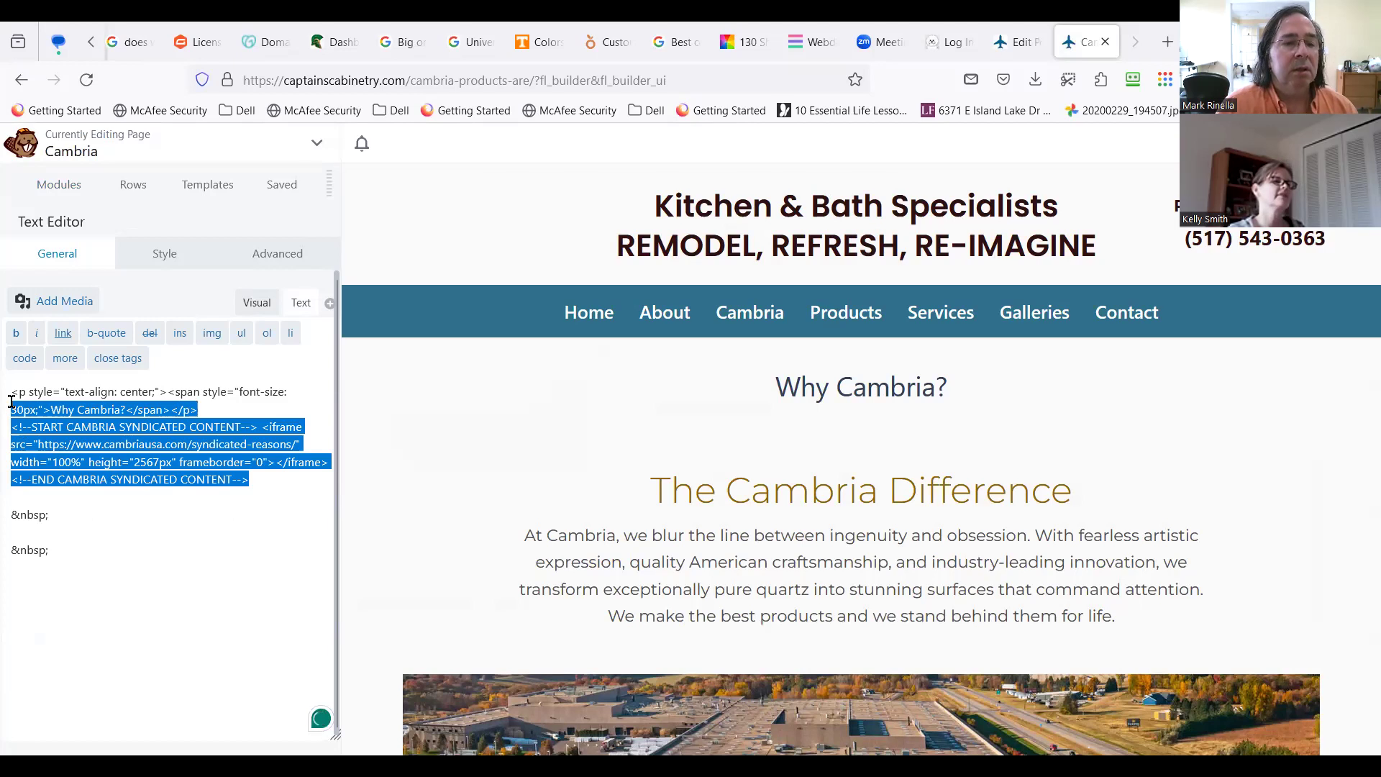
{"action": "left_click_drag", "start_coordinate": [114, 547], "coordinate": [12, 512]}
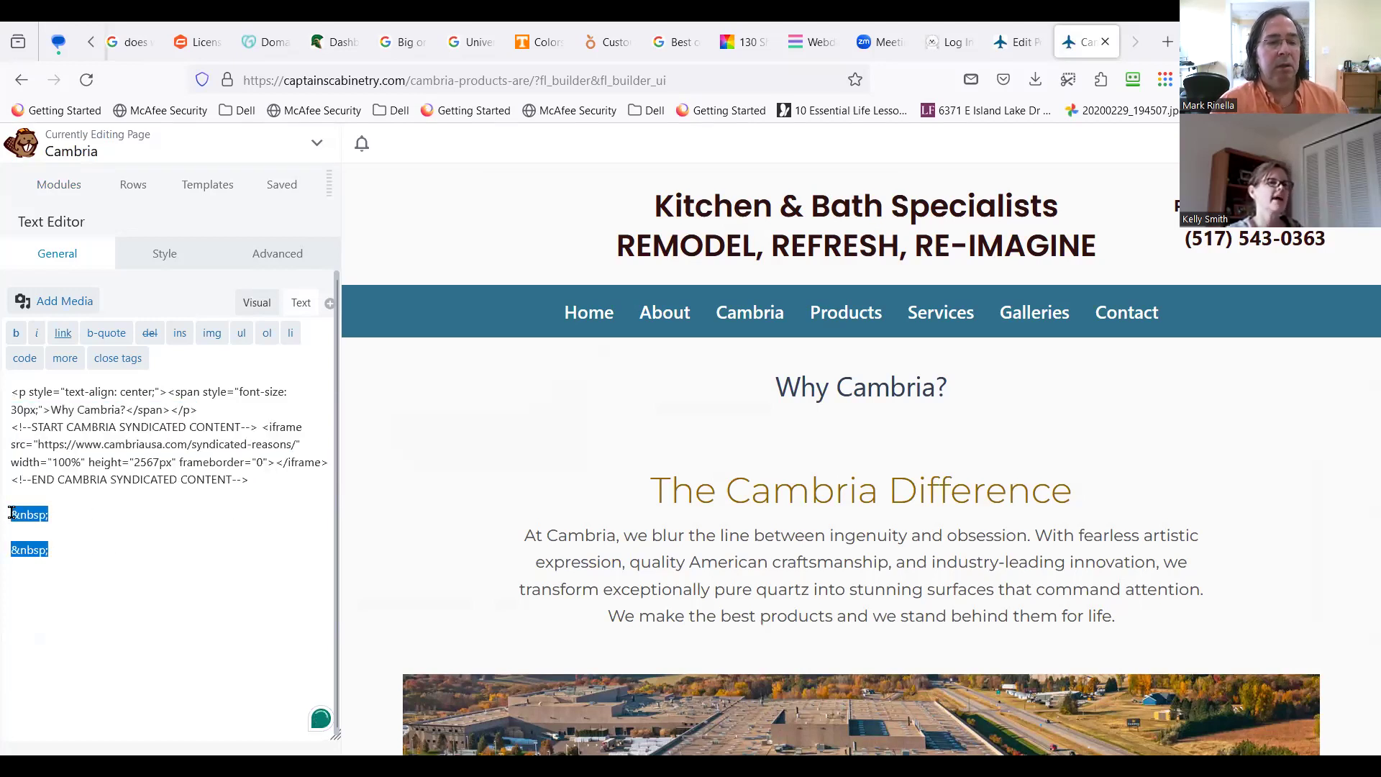
{"action": "key", "text": "BackSpace"}
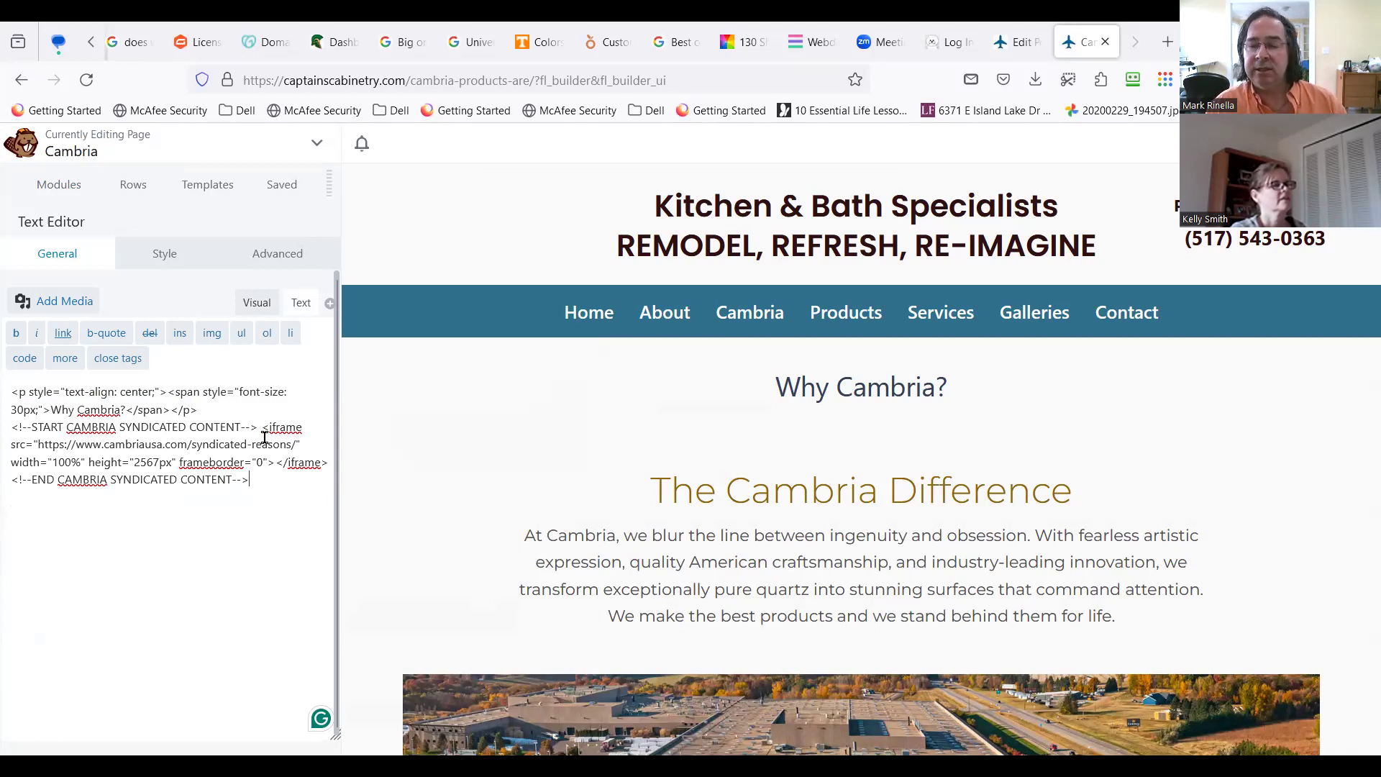
Step: Return the text module to its visual view, examine its content down to Performance Perfected, and close its settings
{"action": "left_click_drag", "start_coordinate": [253, 478], "coordinate": [11, 388]}
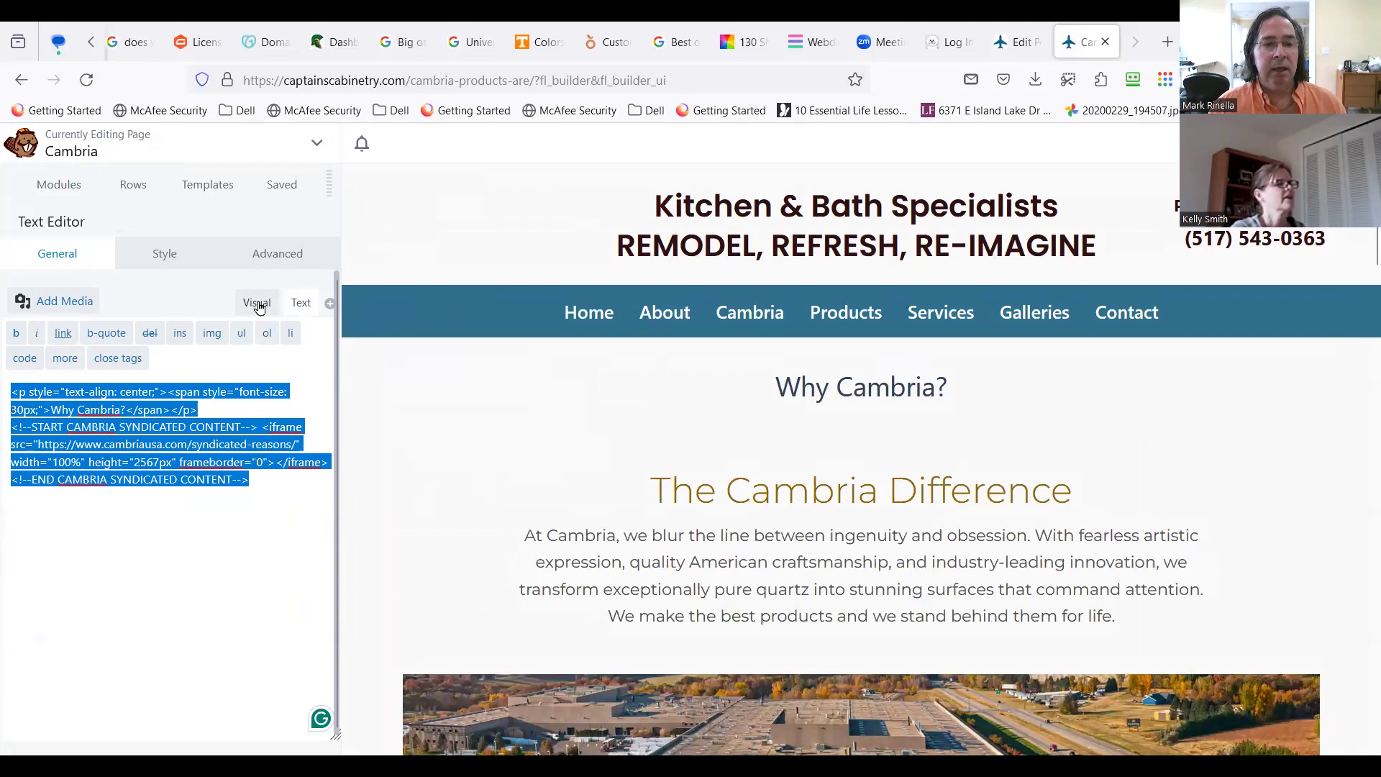
{"action": "left_click", "coordinate": [257, 303]}
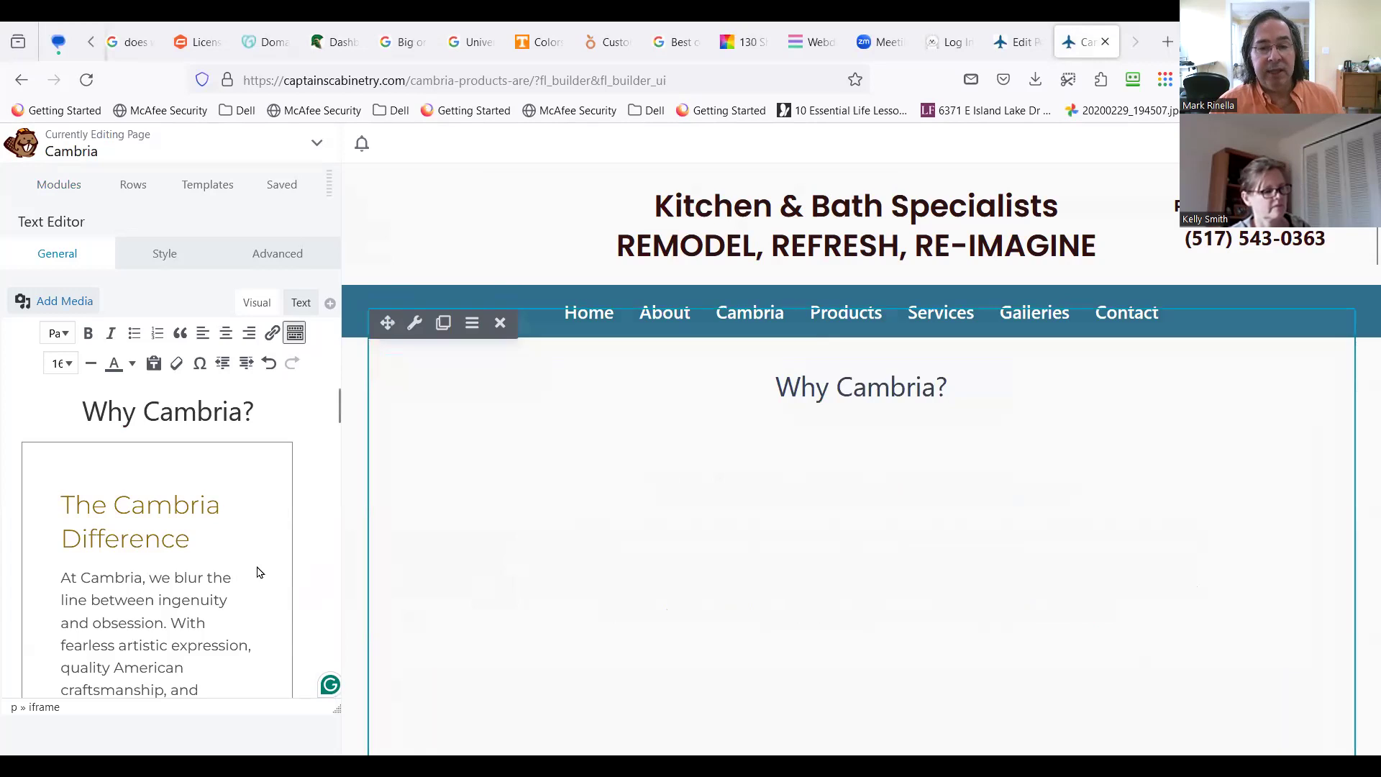
{"action": "scroll", "coordinate": [220, 566], "scroll_direction": "down", "scroll_amount": 8}
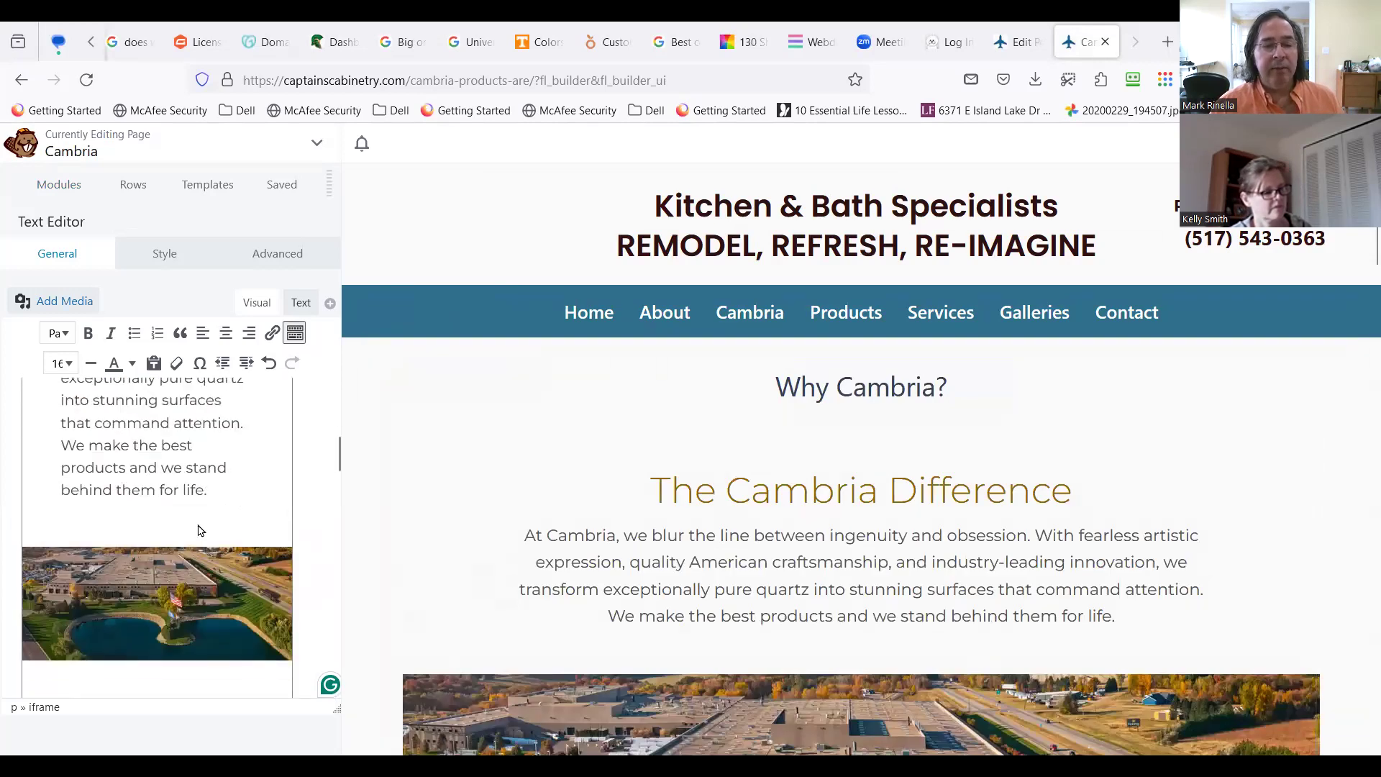
{"action": "scroll", "coordinate": [192, 534], "scroll_direction": "down", "scroll_amount": 6}
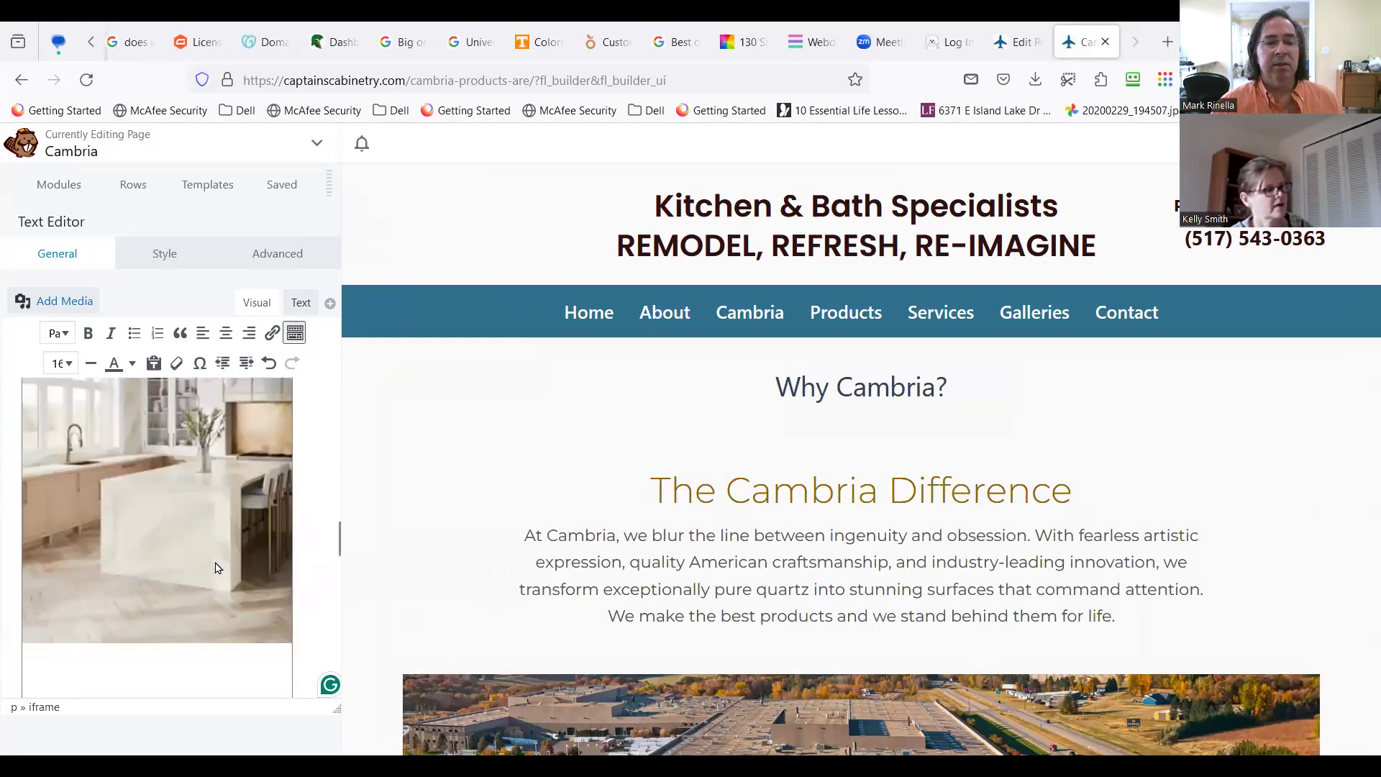
{"action": "scroll", "coordinate": [220, 566], "scroll_direction": "down", "scroll_amount": 2}
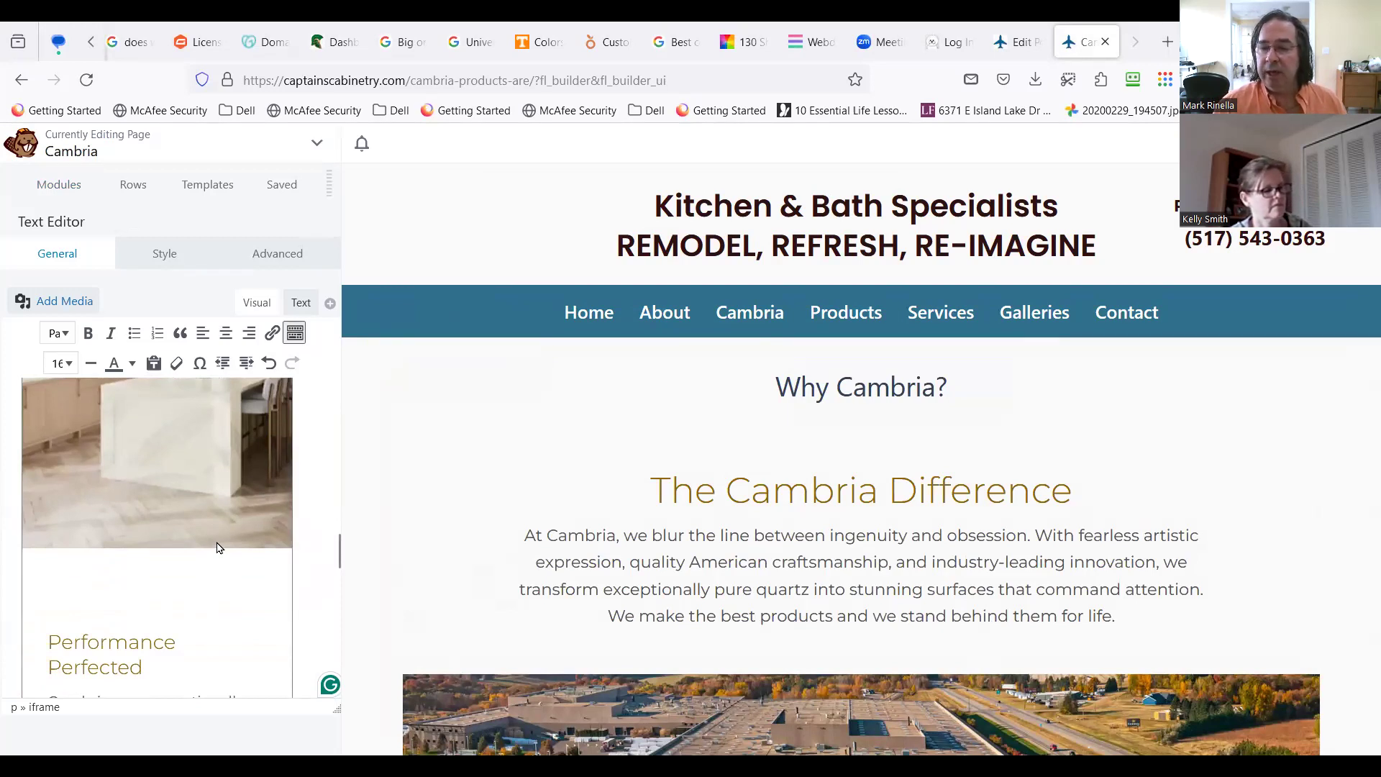
{"action": "scroll", "coordinate": [190, 567], "scroll_direction": "down", "scroll_amount": 2}
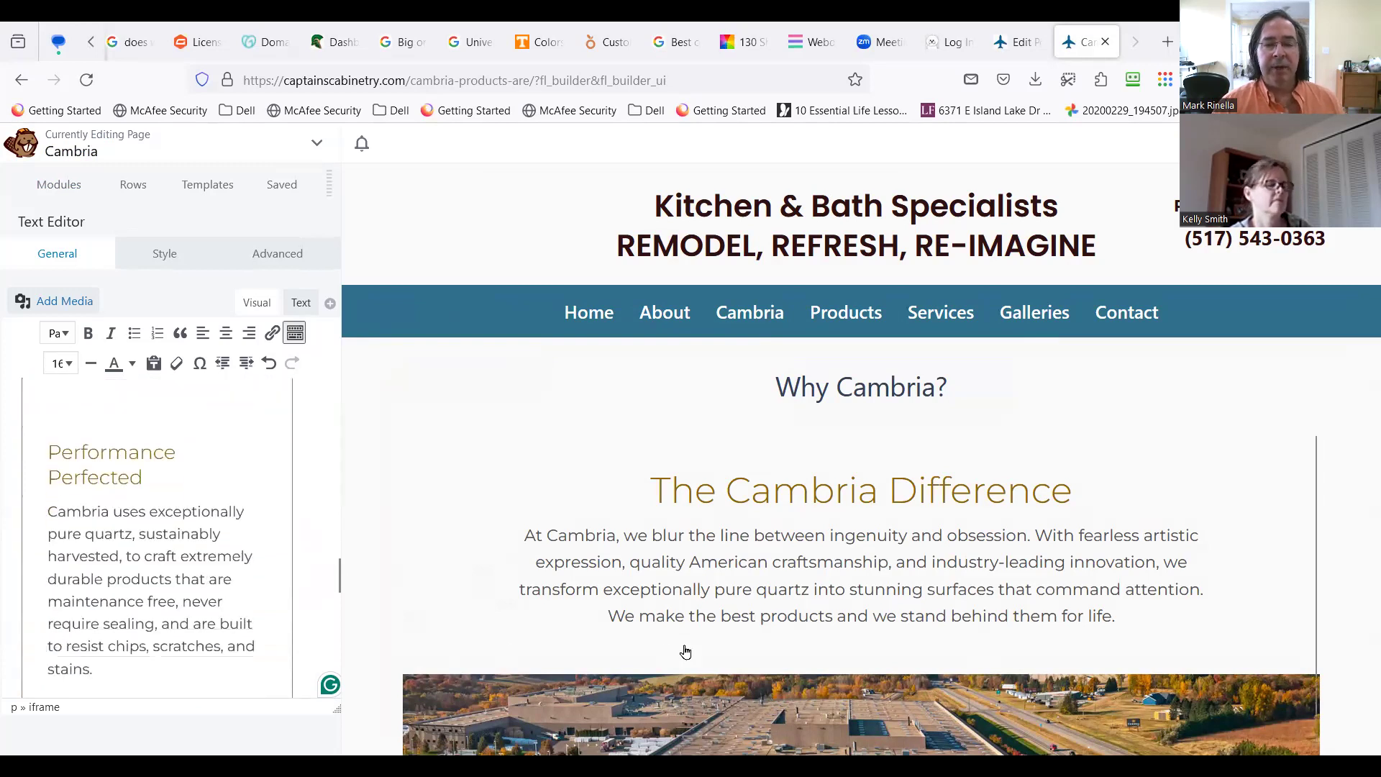
{"action": "scroll", "coordinate": [582, 566], "scroll_direction": "down", "scroll_amount": 1}
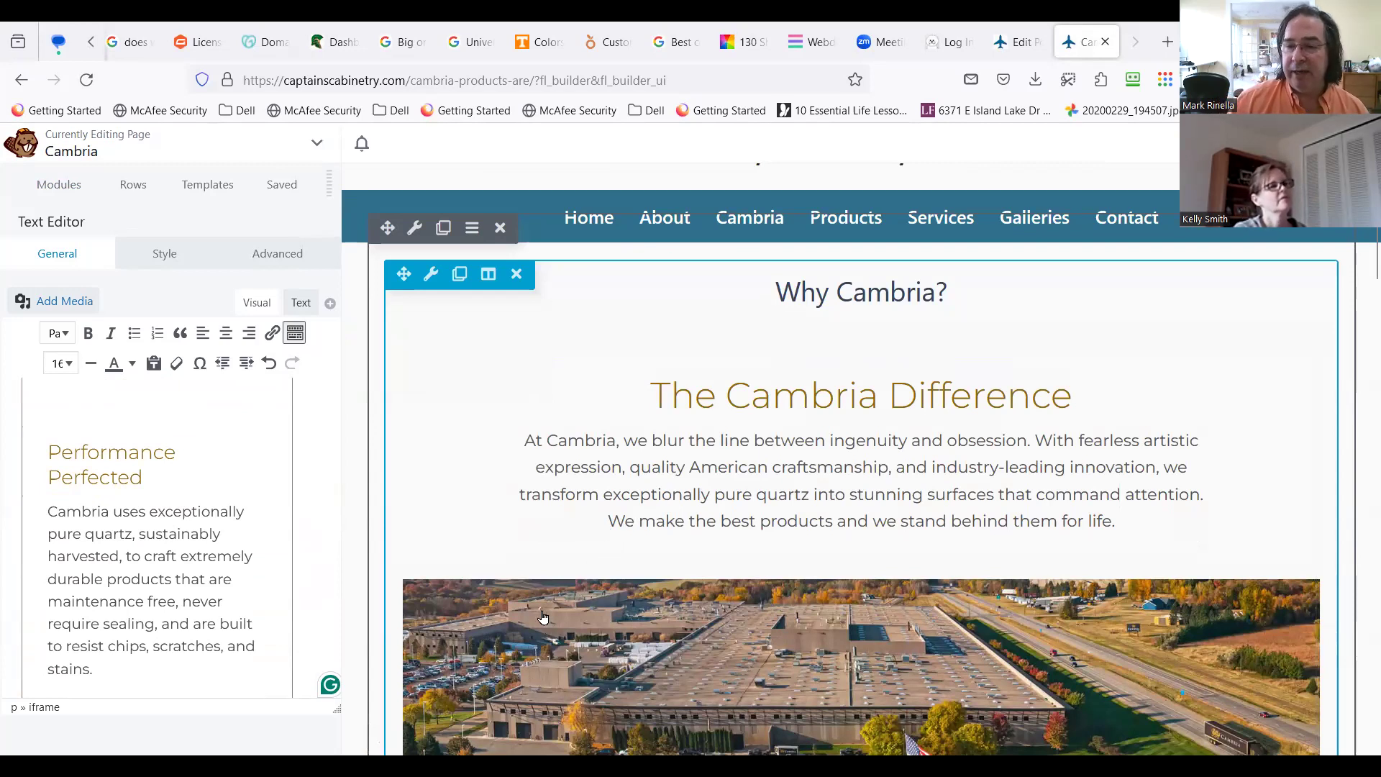
{"action": "scroll", "coordinate": [167, 612], "scroll_direction": "up", "scroll_amount": 10}
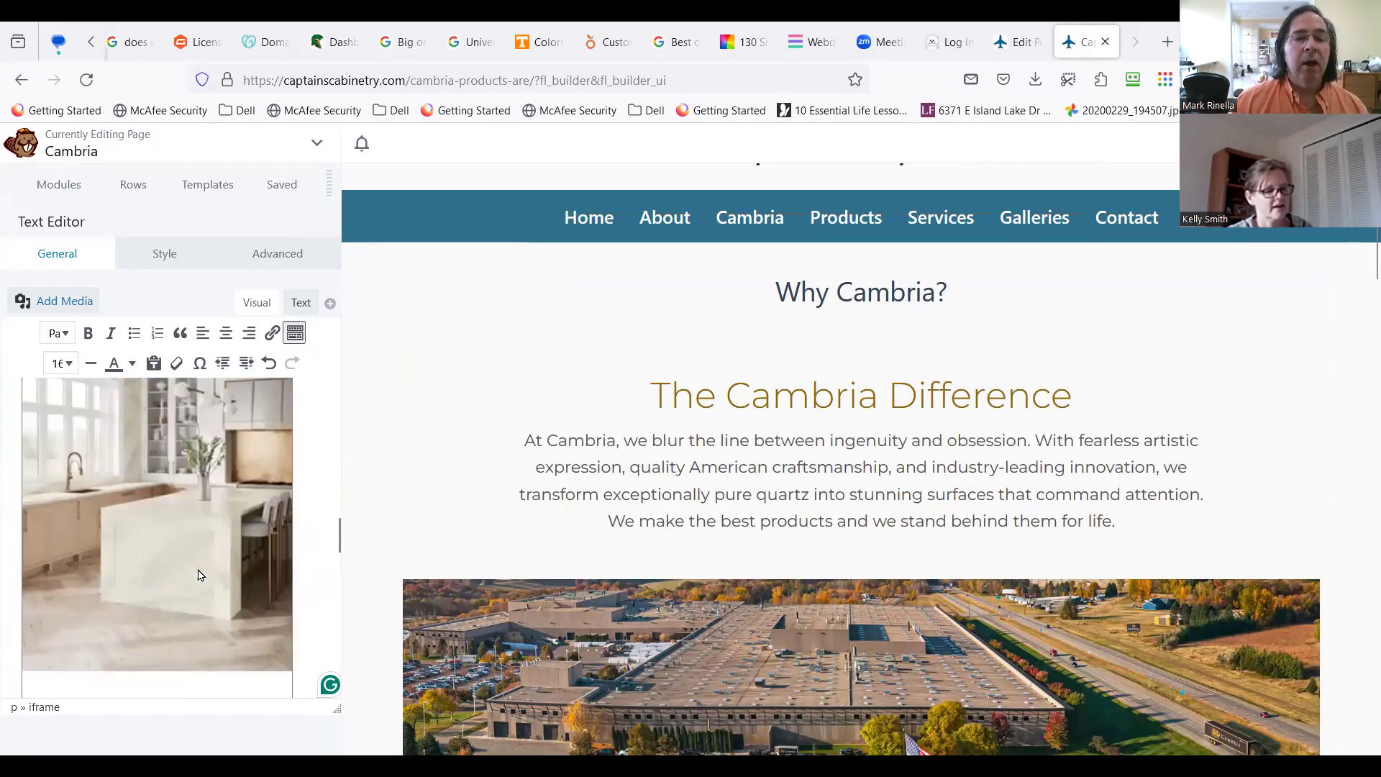
{"action": "scroll", "coordinate": [189, 431], "scroll_direction": "up", "scroll_amount": 5}
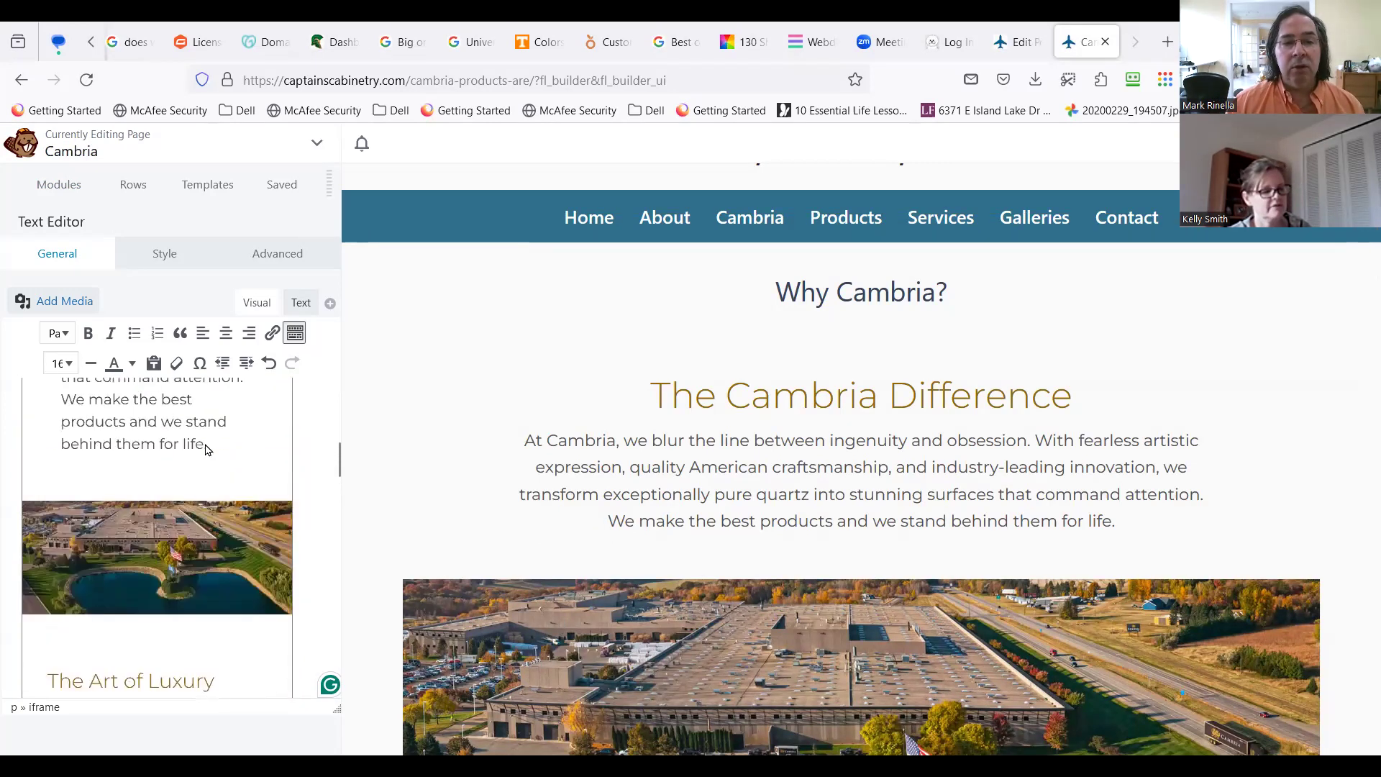
{"action": "scroll", "coordinate": [179, 444], "scroll_direction": "up", "scroll_amount": 2}
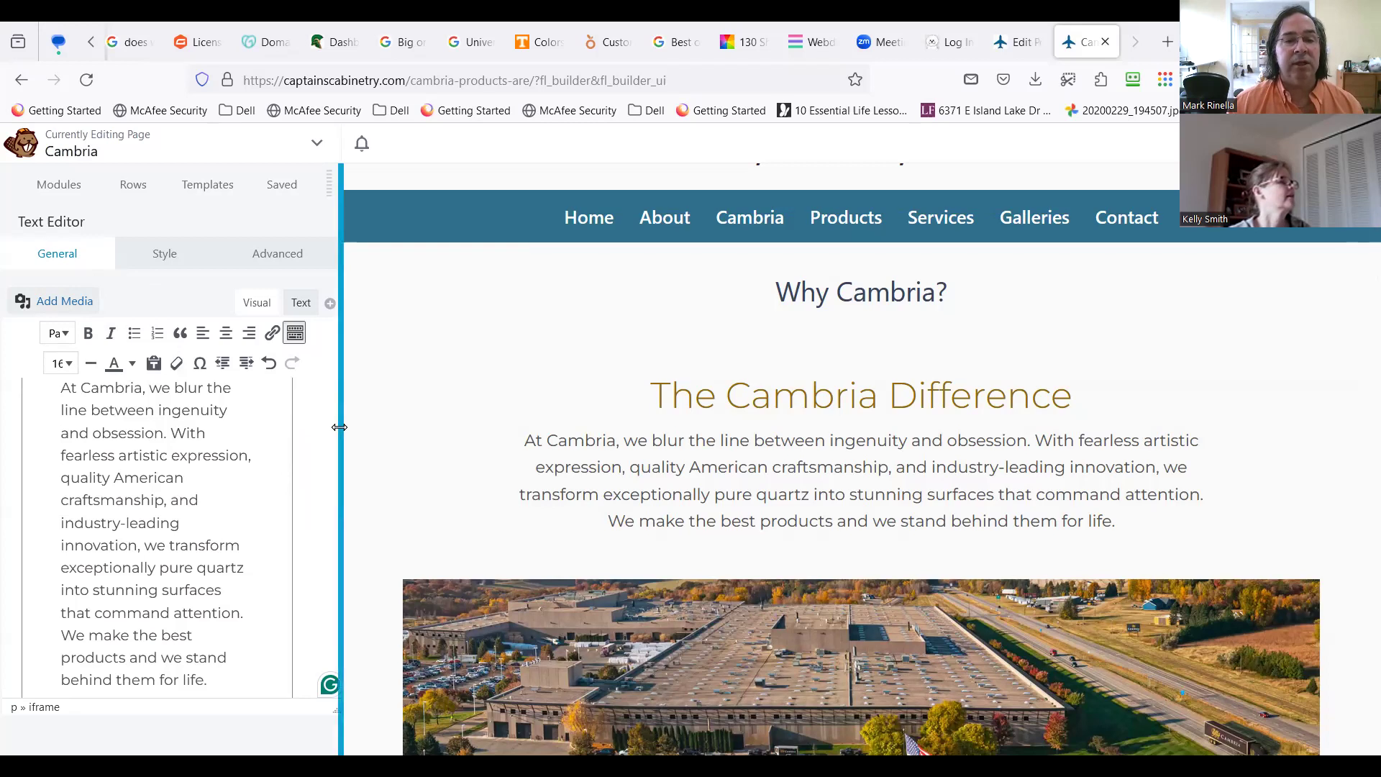
{"action": "scroll", "coordinate": [335, 407], "scroll_direction": "up", "scroll_amount": 3}
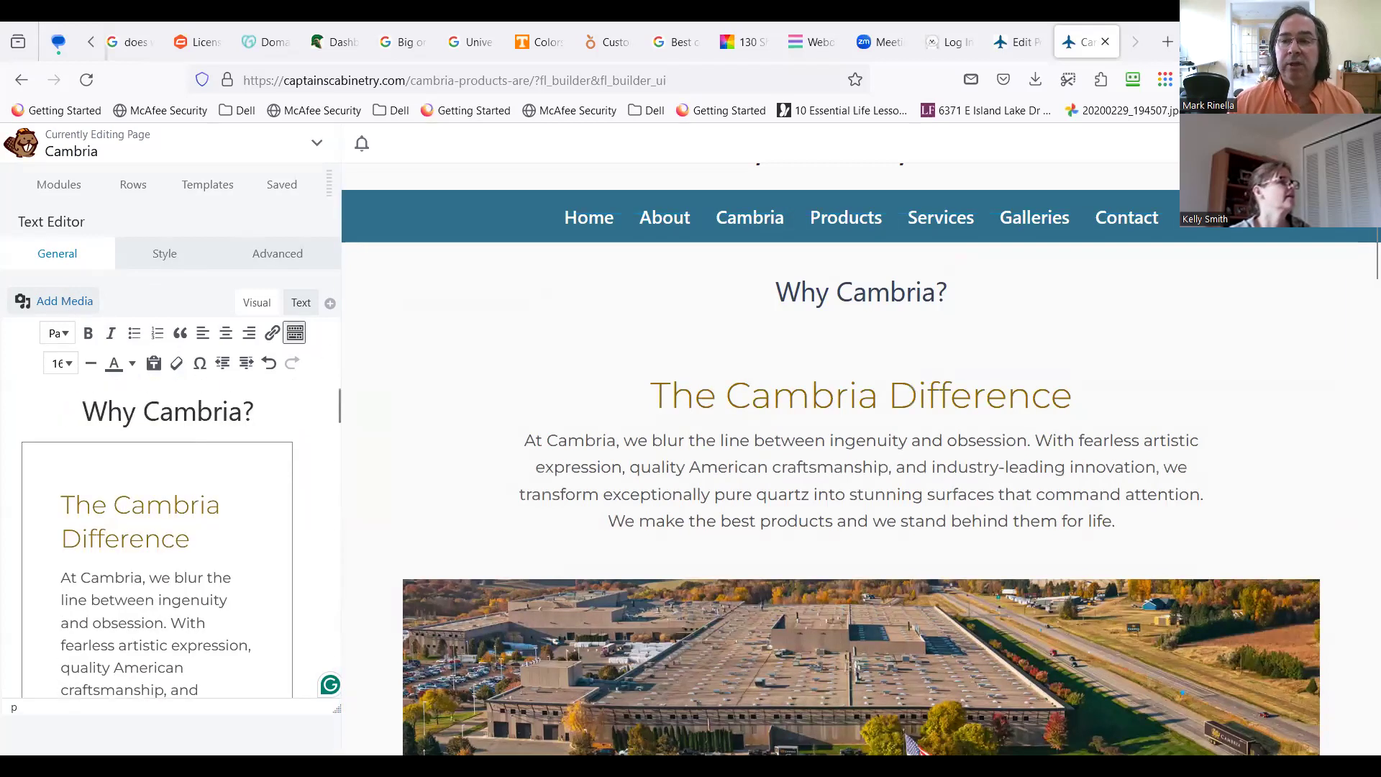
{"action": "left_click", "coordinate": [1346, 143]}
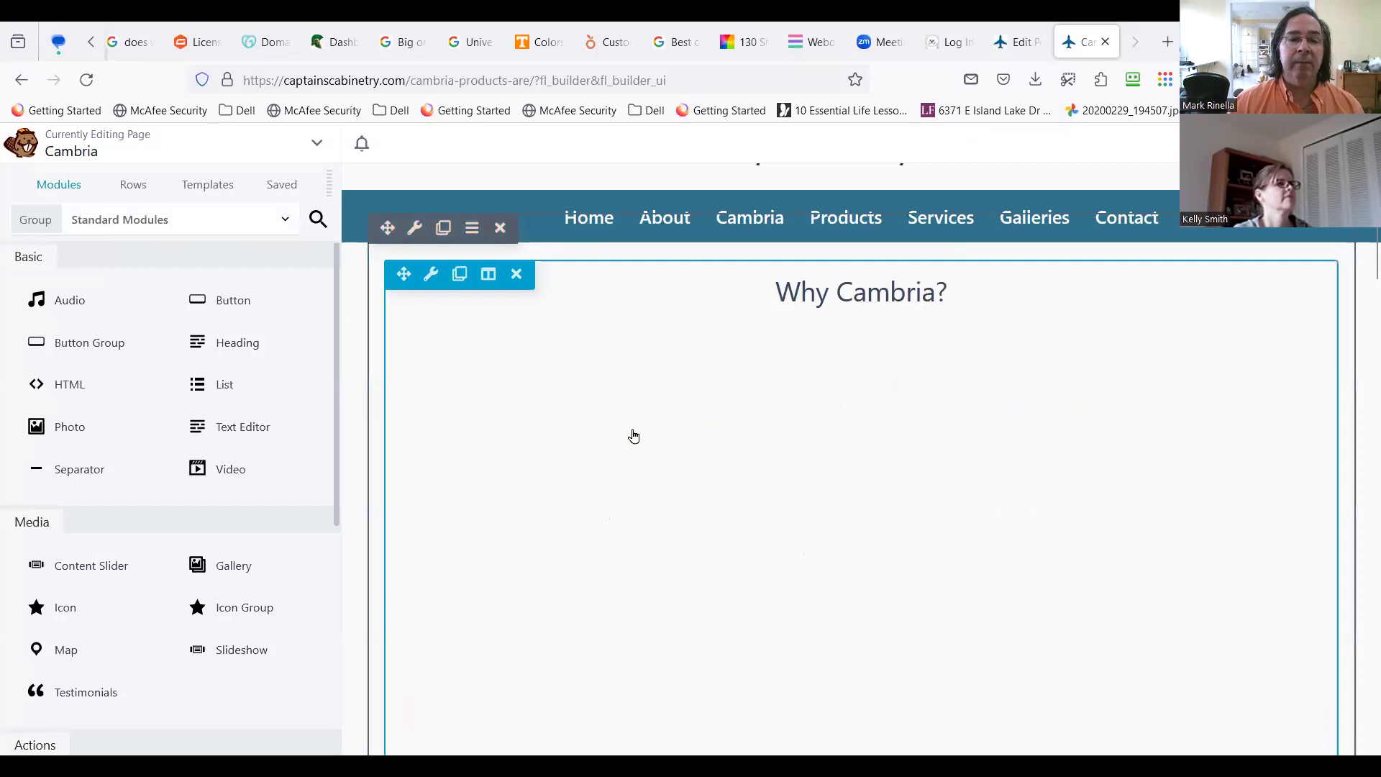
Step: Reopen the Why Cambria? module's HTML source, select all its code, and examine the page preview down to Superior Service
{"action": "mouse_move", "coordinate": [428, 284]}
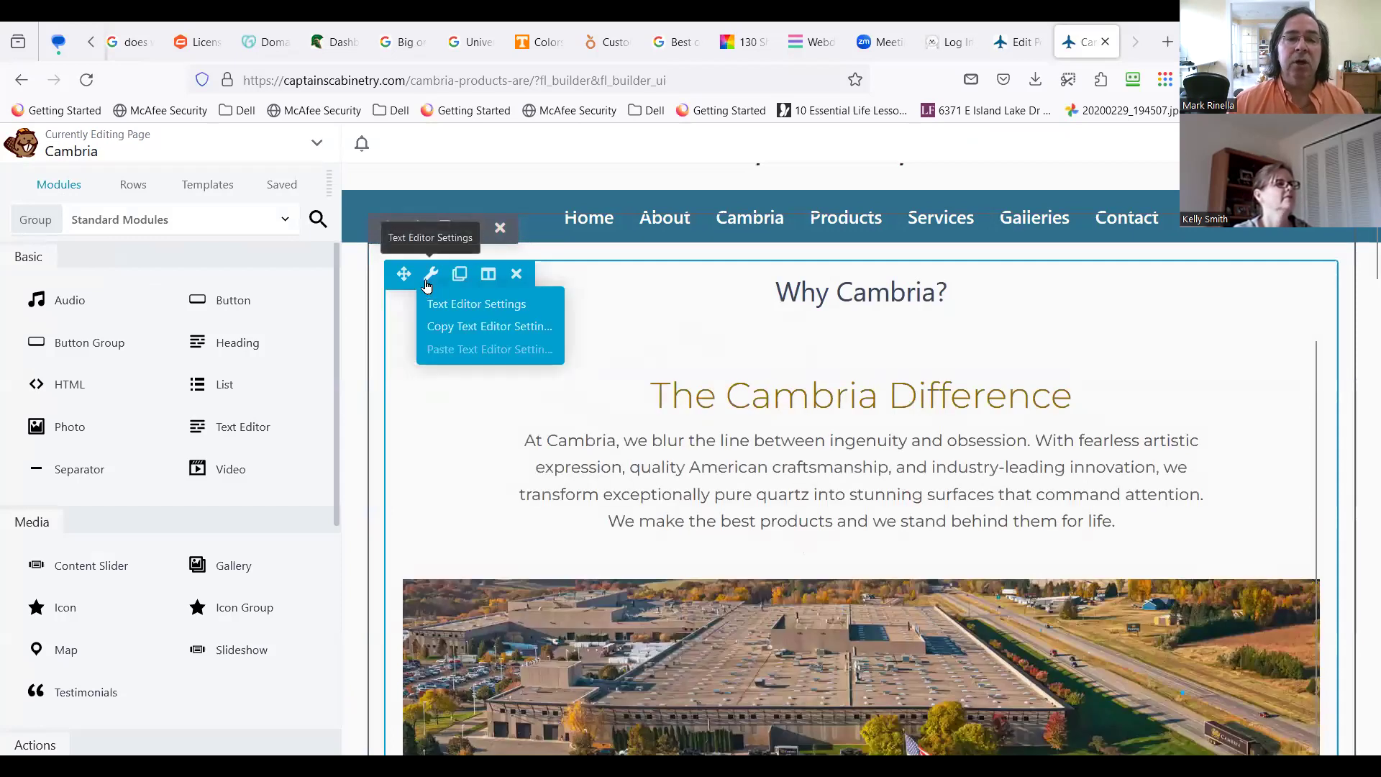
{"action": "left_click", "coordinate": [430, 276]}
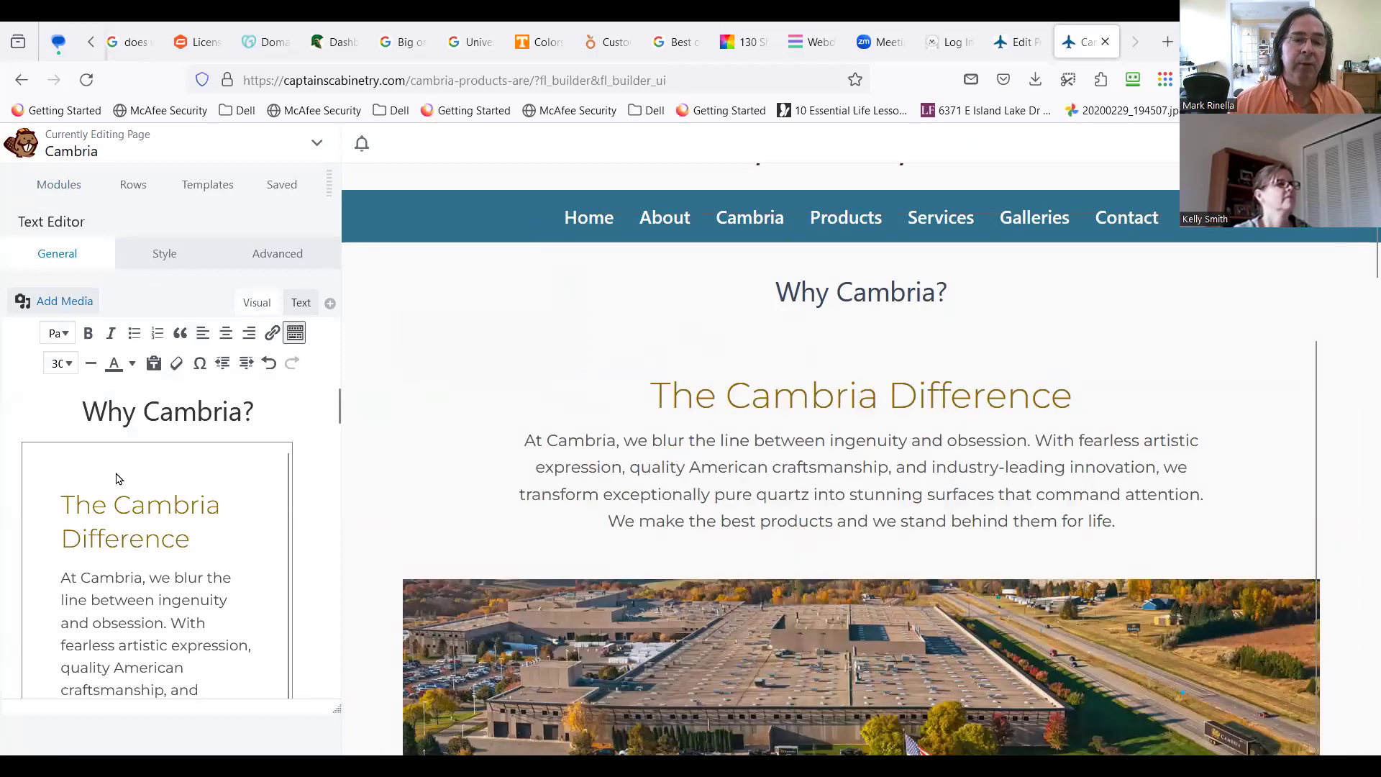
{"action": "left_click", "coordinate": [301, 303]}
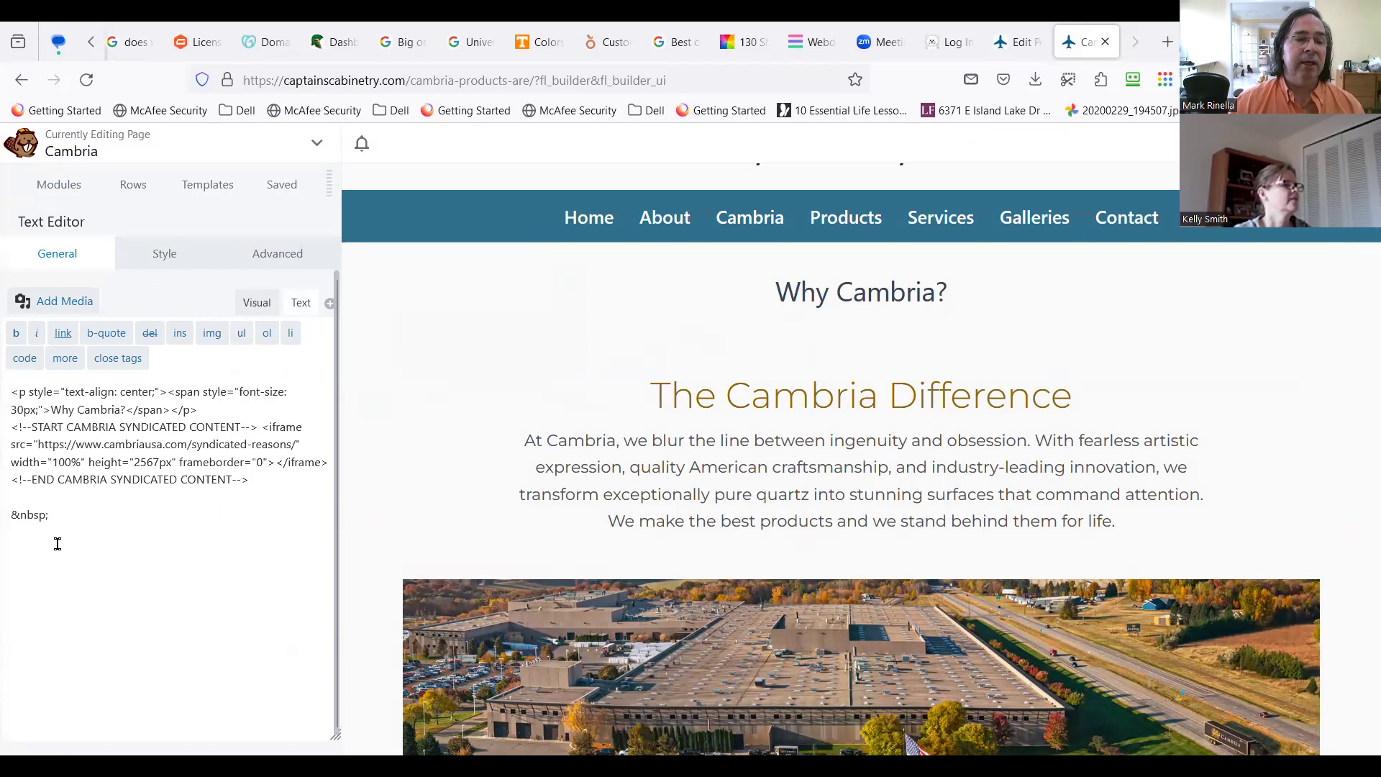
{"action": "left_click", "coordinate": [61, 524]}
{"action": "key", "text": "ctrl+a"}
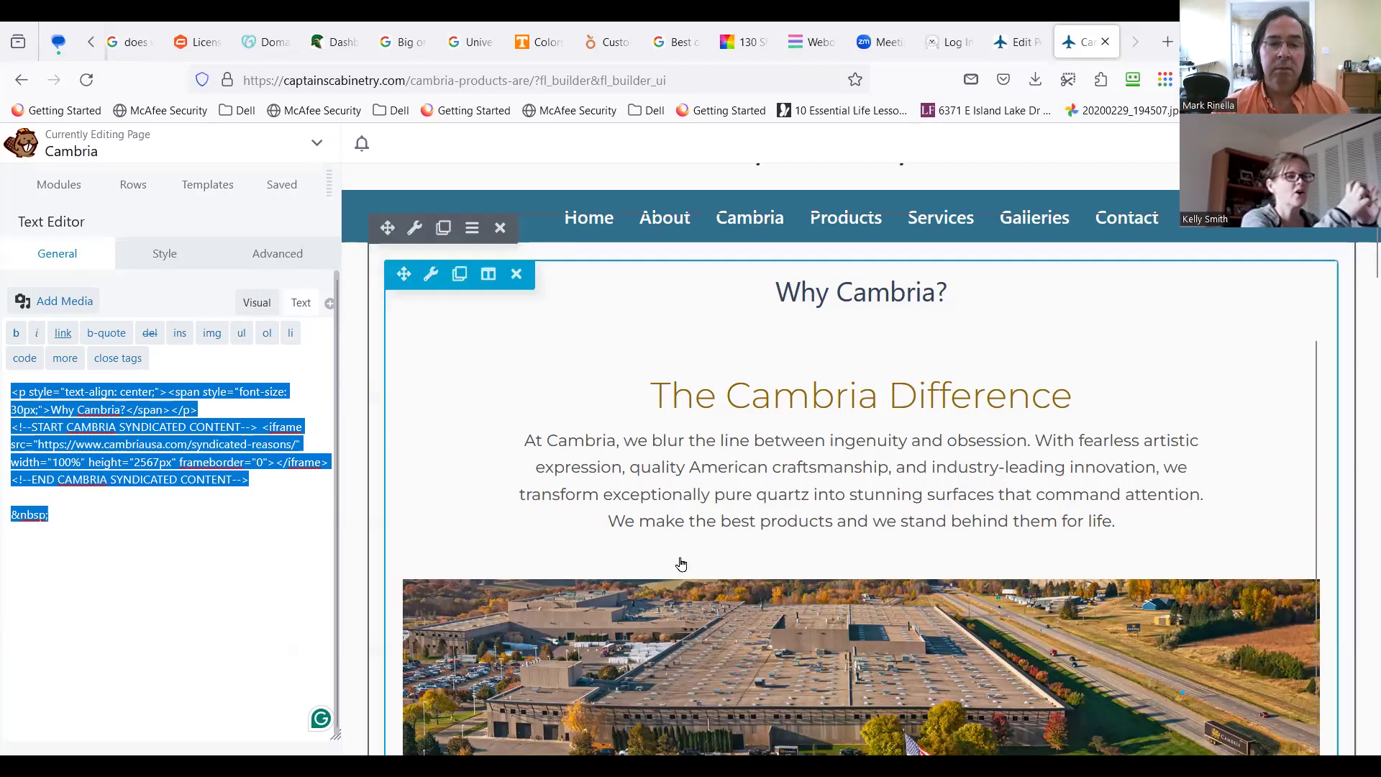
{"action": "scroll", "coordinate": [749, 486], "scroll_direction": "down", "scroll_amount": 10}
{"action": "scroll", "coordinate": [751, 489], "scroll_direction": "down", "scroll_amount": 10}
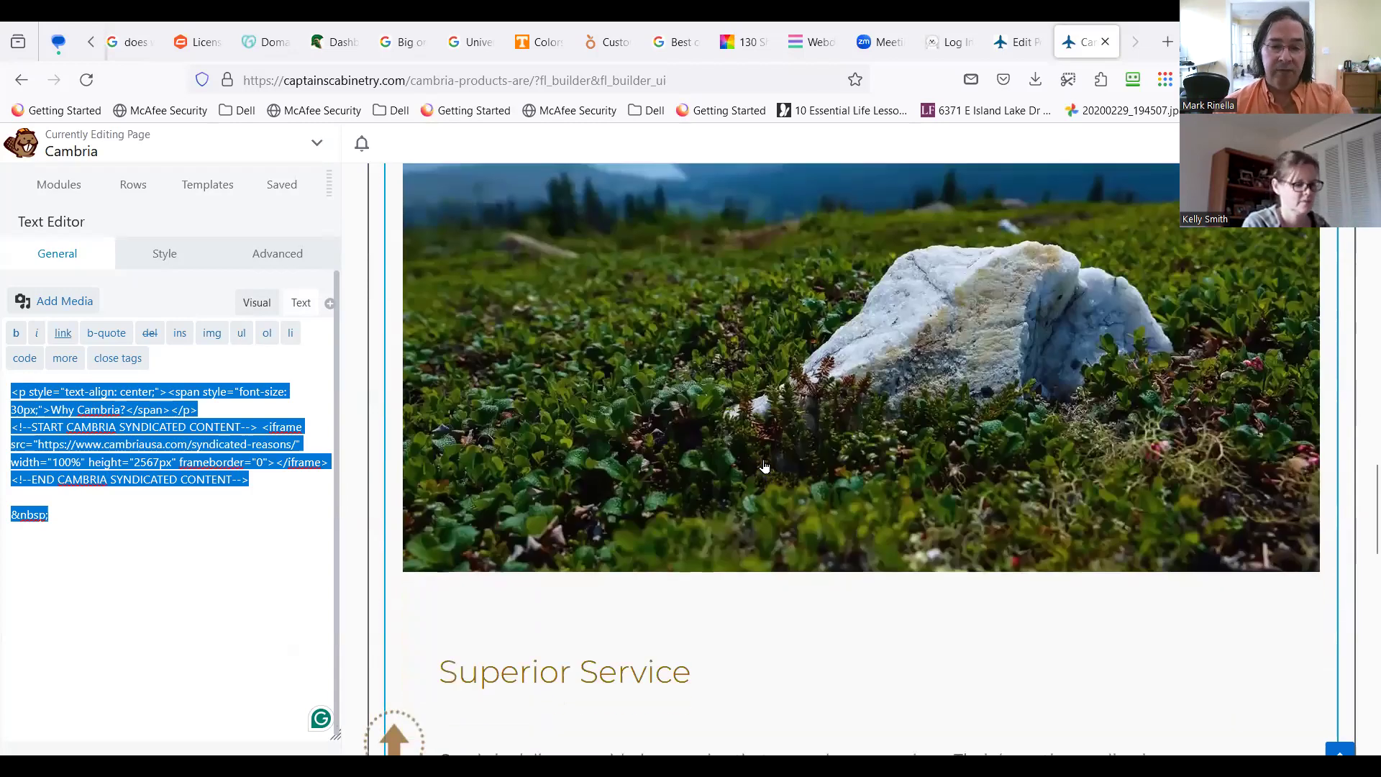
Step: Examine the Cambria page preview between the Why Cambria? heading and the Superior Service section, checking the spacing around the syndicated content
{"action": "scroll", "coordinate": [762, 479], "scroll_direction": "down", "scroll_amount": 4}
{"action": "scroll", "coordinate": [759, 481], "scroll_direction": "up", "scroll_amount": 7}
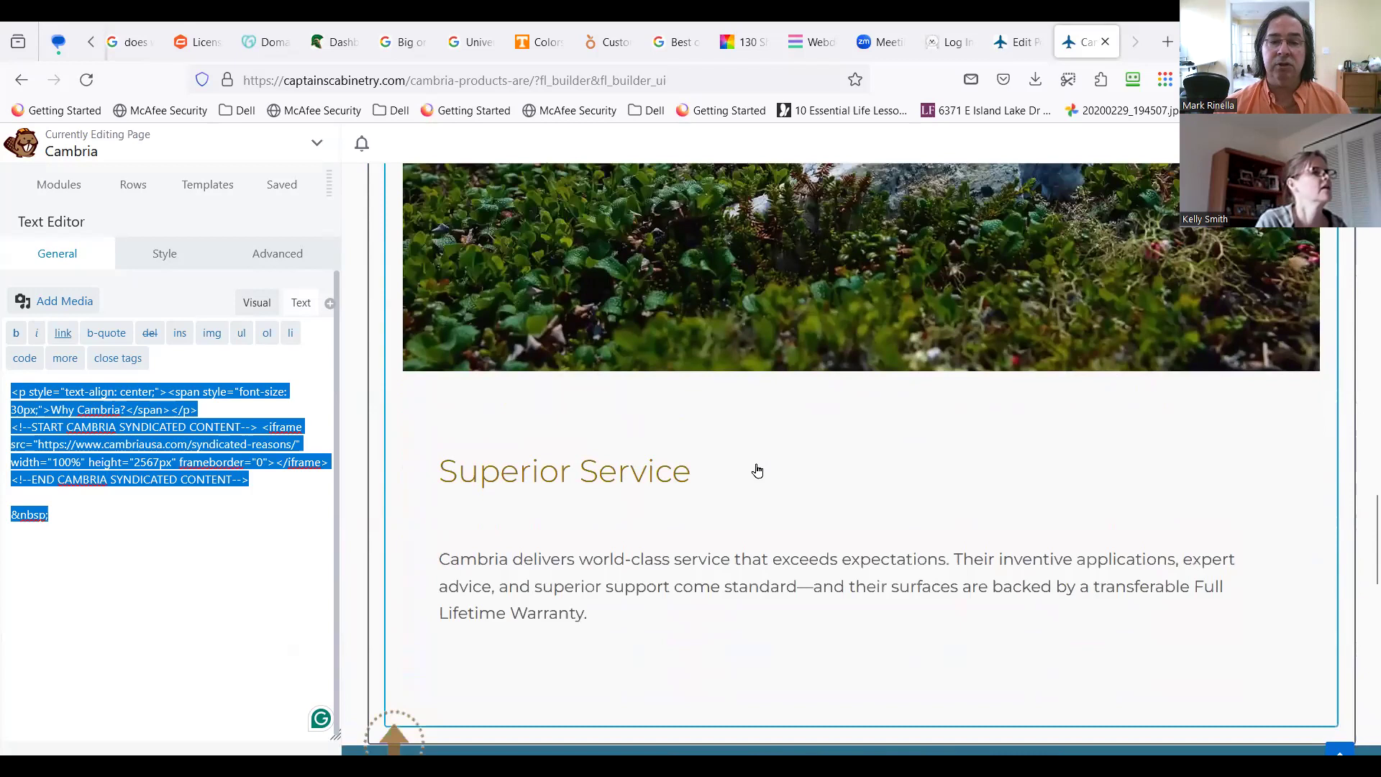
{"action": "scroll", "coordinate": [763, 480], "scroll_direction": "up", "scroll_amount": 6}
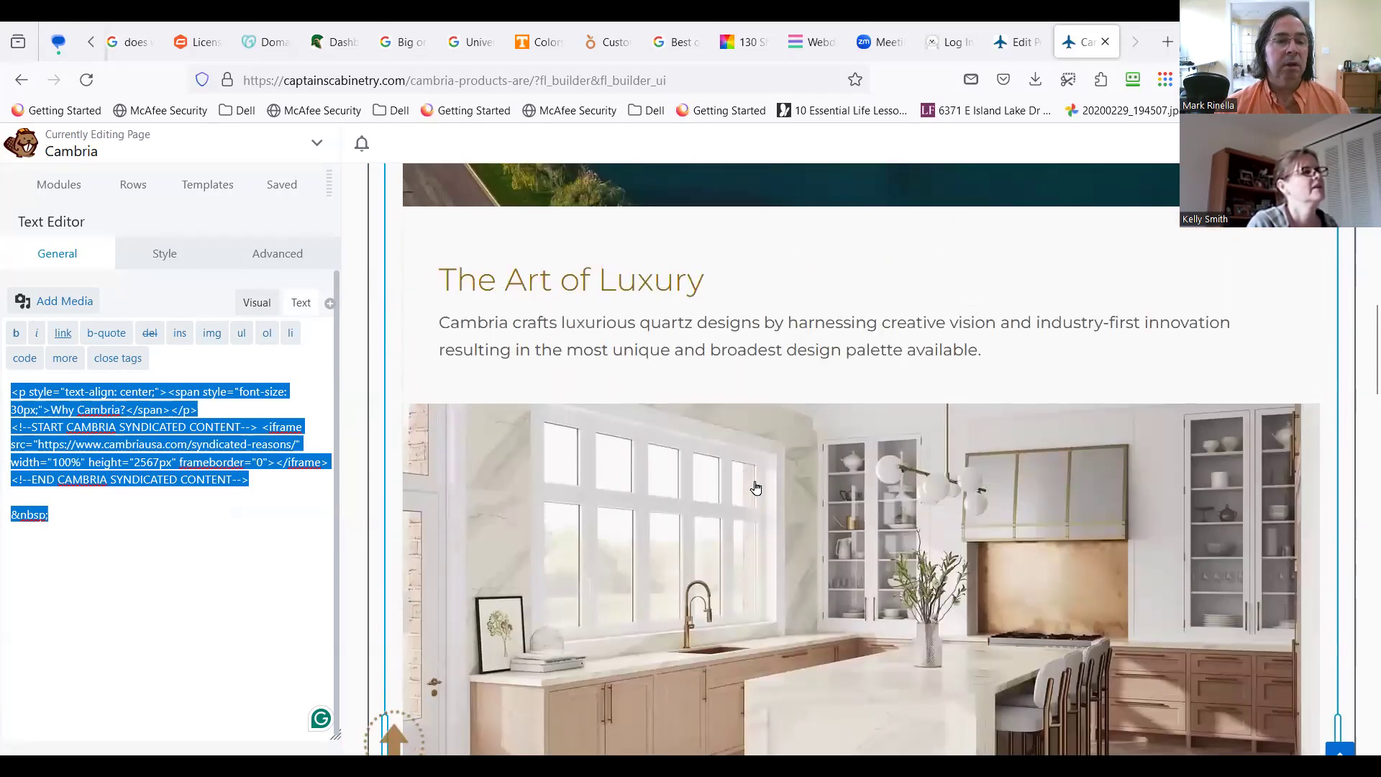
{"action": "scroll", "coordinate": [647, 579], "scroll_direction": "up", "scroll_amount": 2}
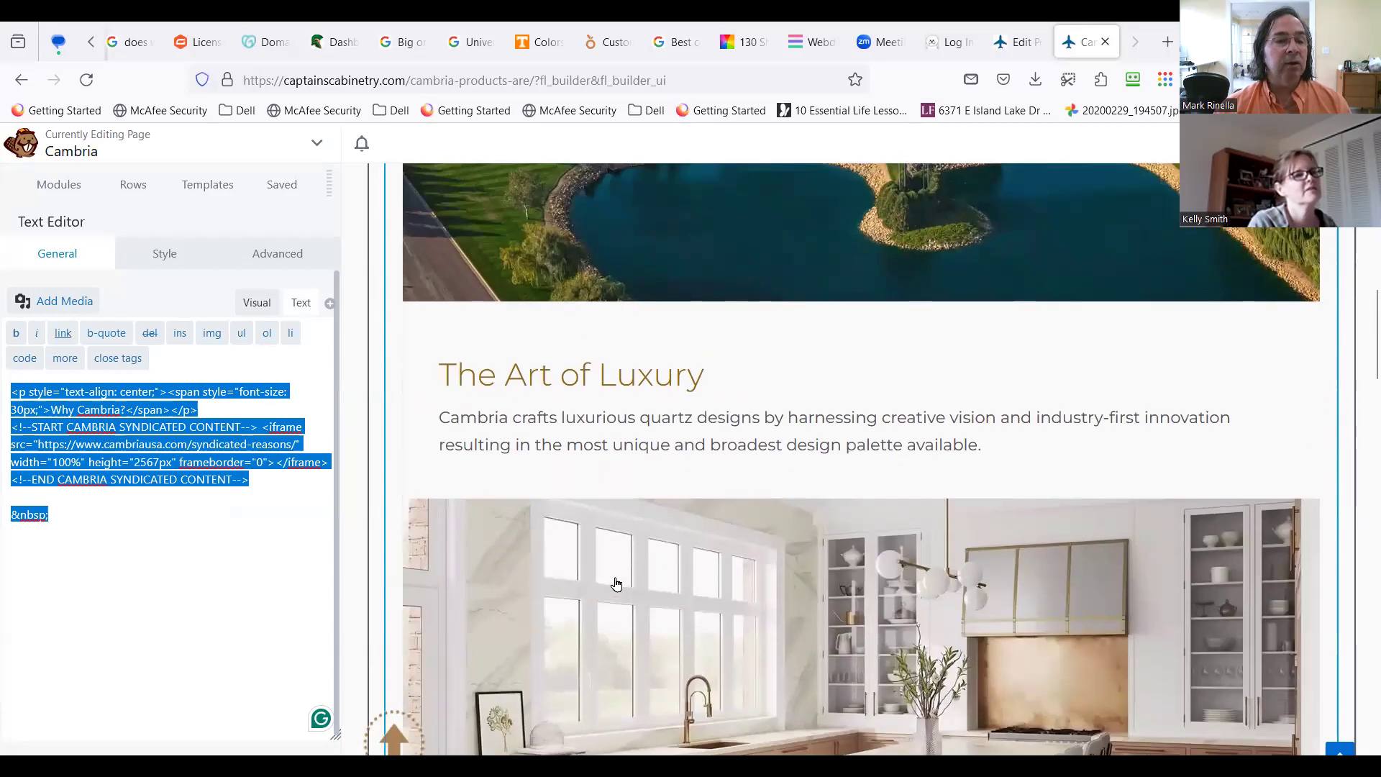
{"action": "scroll", "coordinate": [613, 588], "scroll_direction": "up", "scroll_amount": 1}
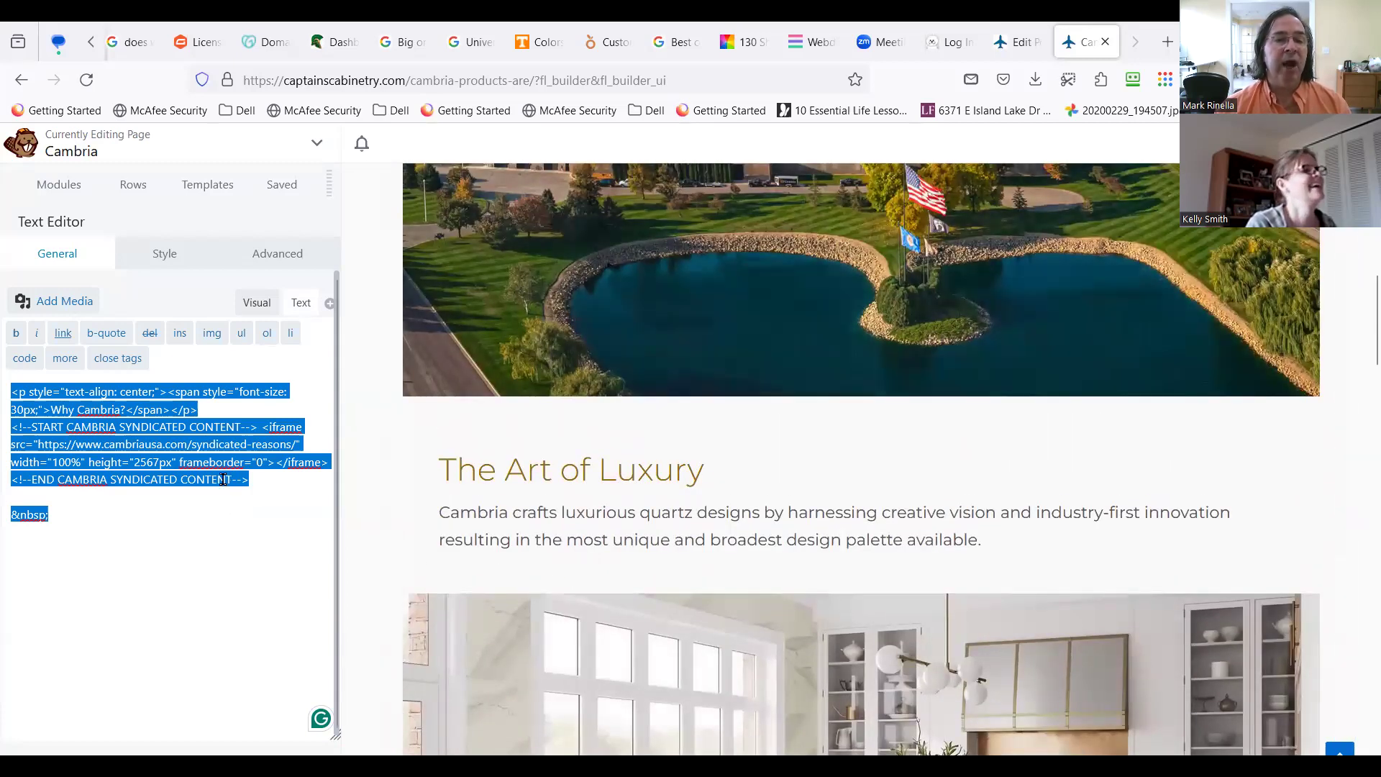
{"action": "scroll", "coordinate": [482, 575], "scroll_direction": "up", "scroll_amount": 2}
{"action": "scroll", "coordinate": [499, 563], "scroll_direction": "up", "scroll_amount": 5}
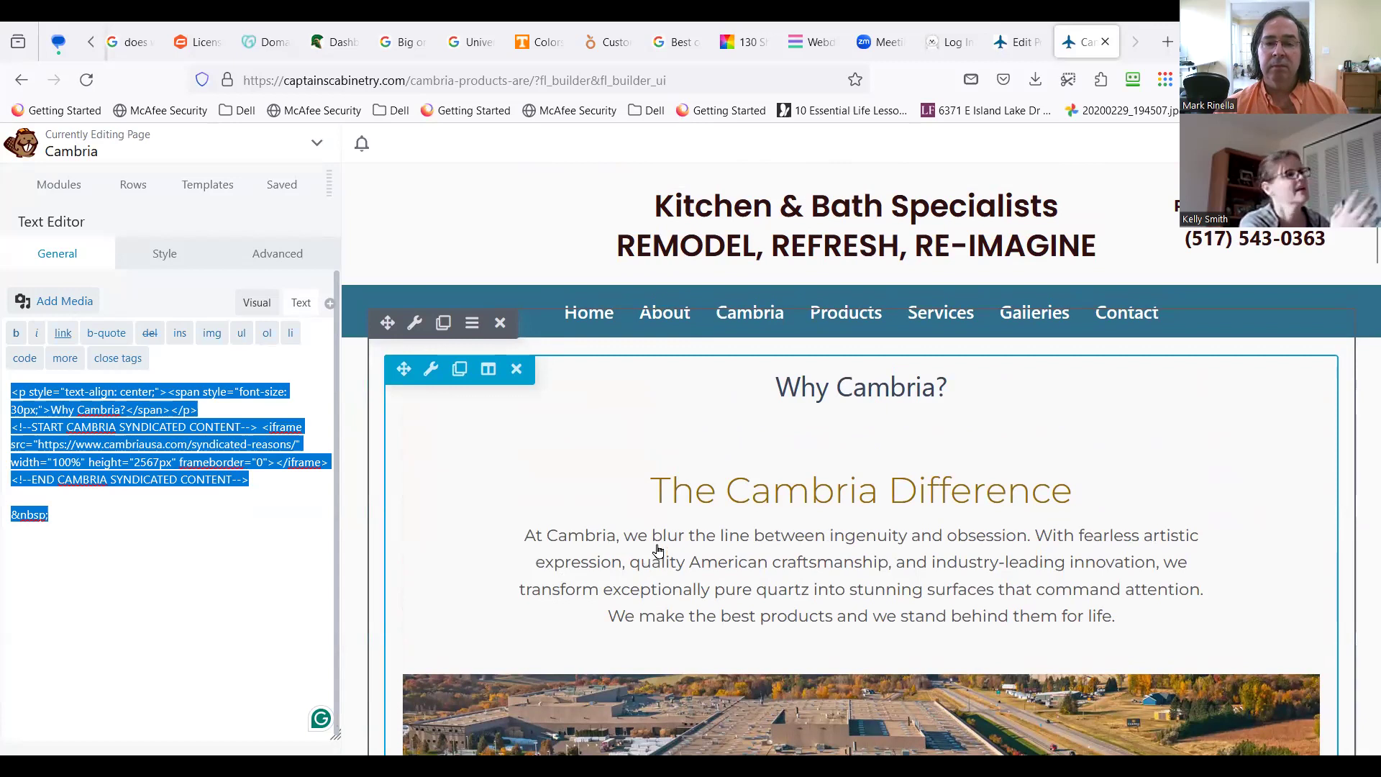
{"action": "scroll", "coordinate": [655, 550], "scroll_direction": "down", "scroll_amount": 15}
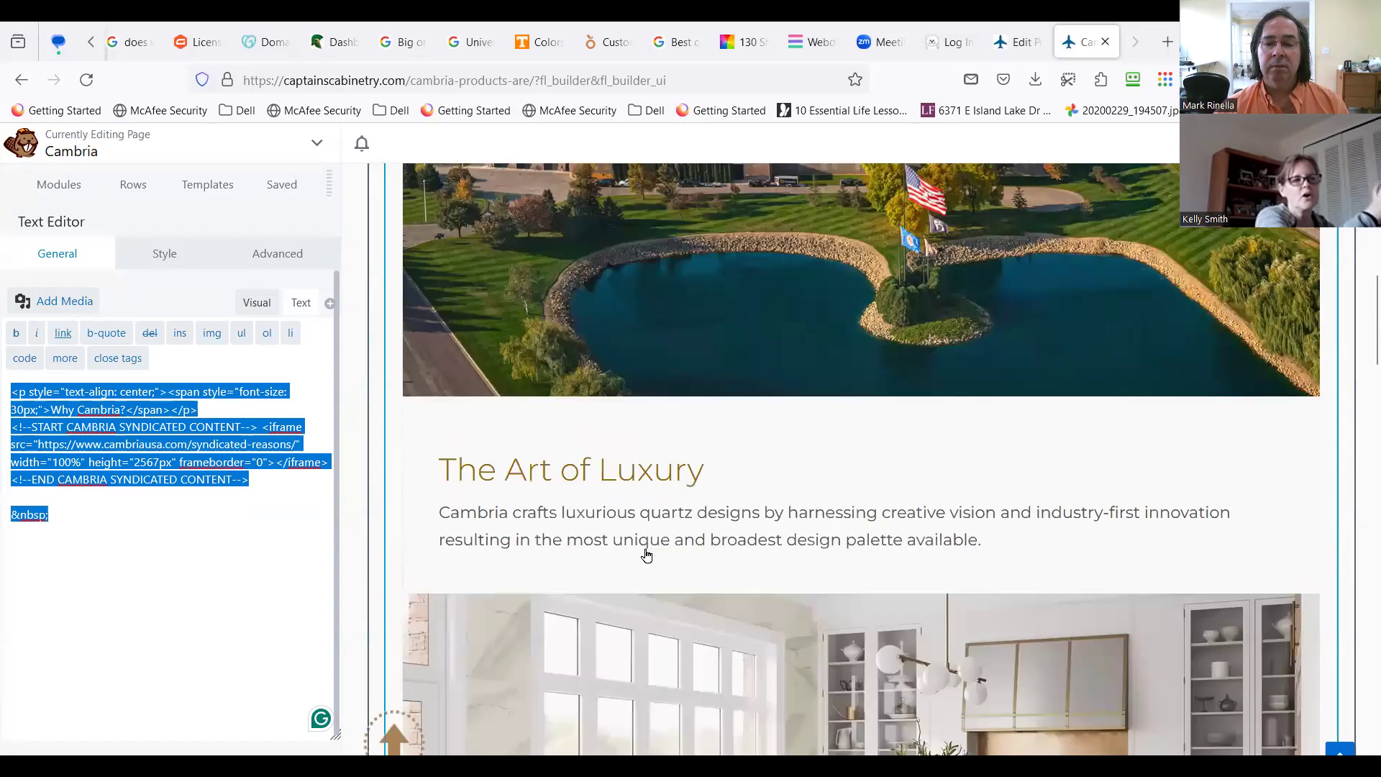
{"action": "scroll", "coordinate": [646, 555], "scroll_direction": "down", "scroll_amount": 10}
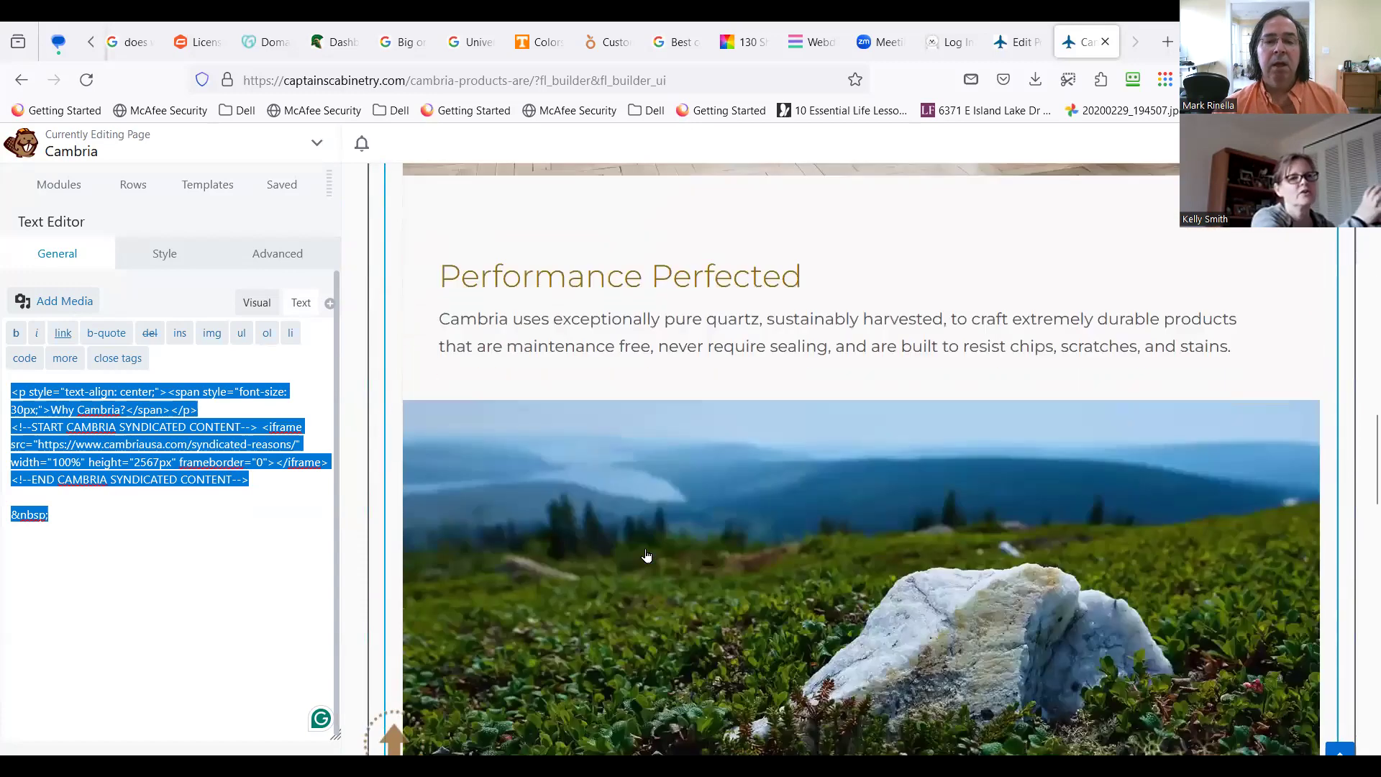
{"action": "scroll", "coordinate": [646, 554], "scroll_direction": "down", "scroll_amount": 5}
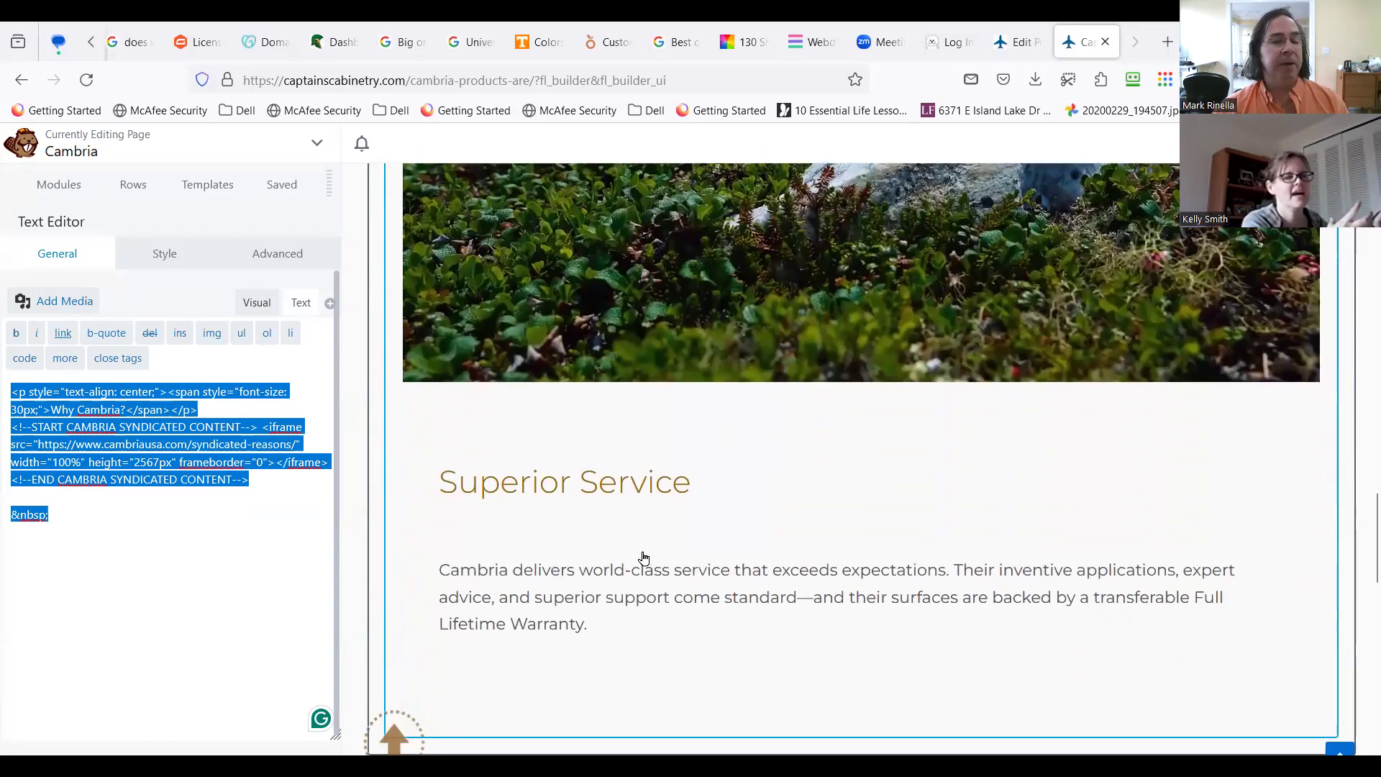
{"action": "scroll", "coordinate": [611, 515], "scroll_direction": "up", "scroll_amount": 5}
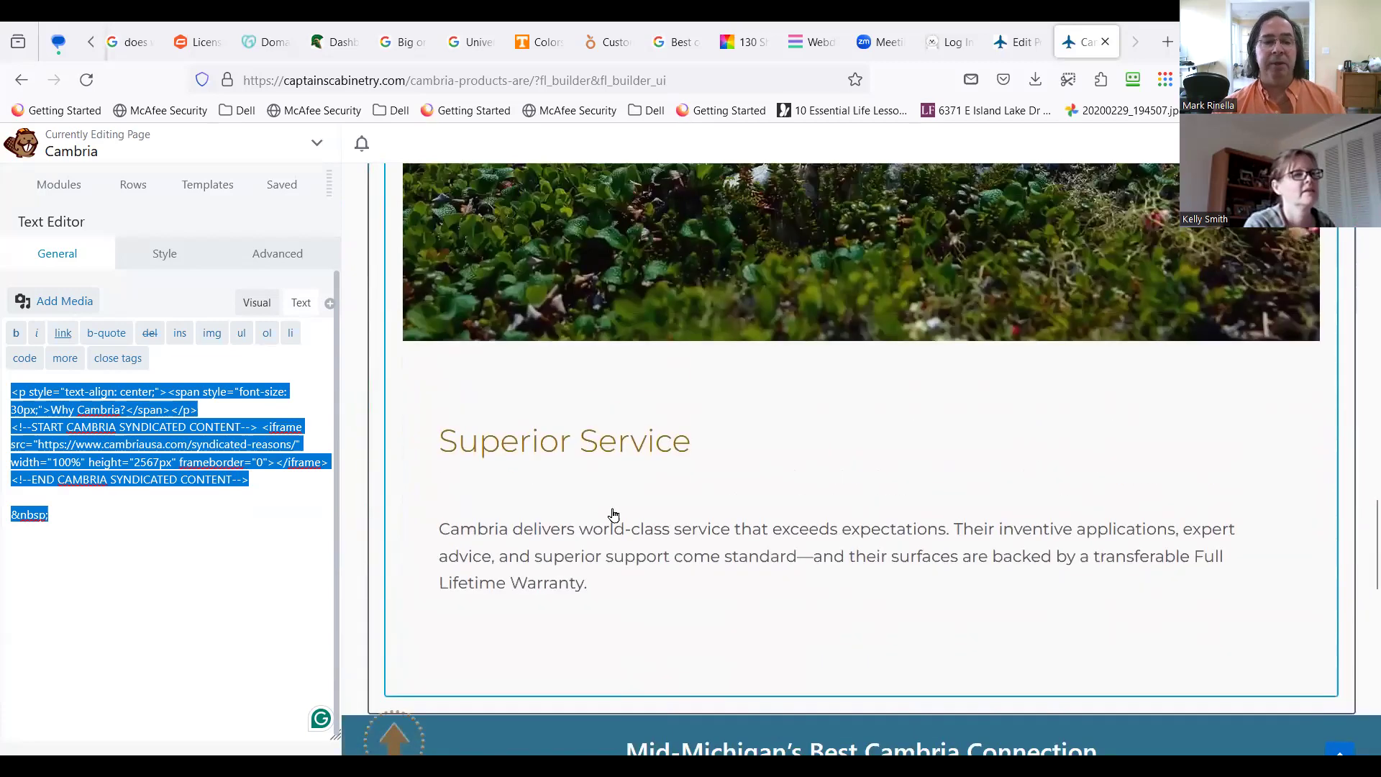
{"action": "scroll", "coordinate": [622, 520], "scroll_direction": "up", "scroll_amount": 10}
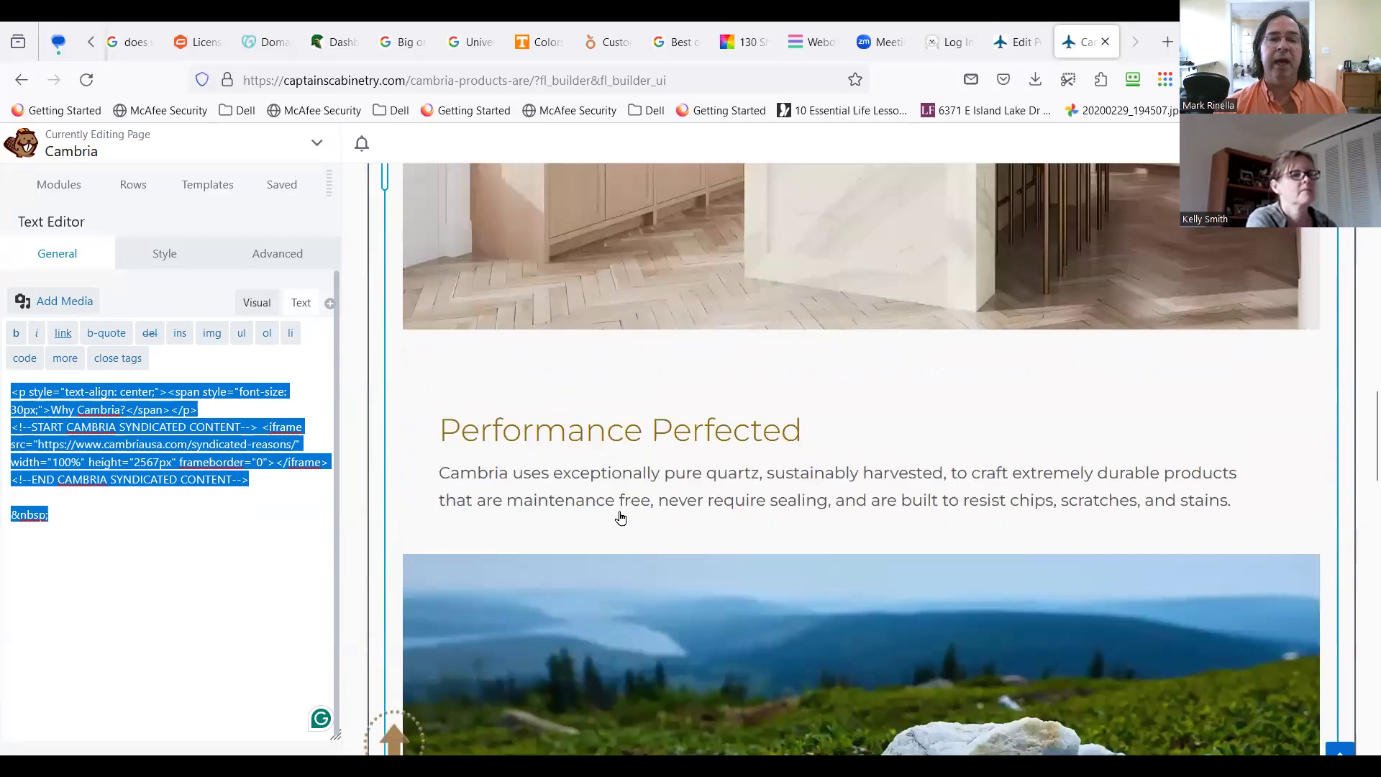
{"action": "scroll", "coordinate": [587, 498], "scroll_direction": "up", "scroll_amount": 10}
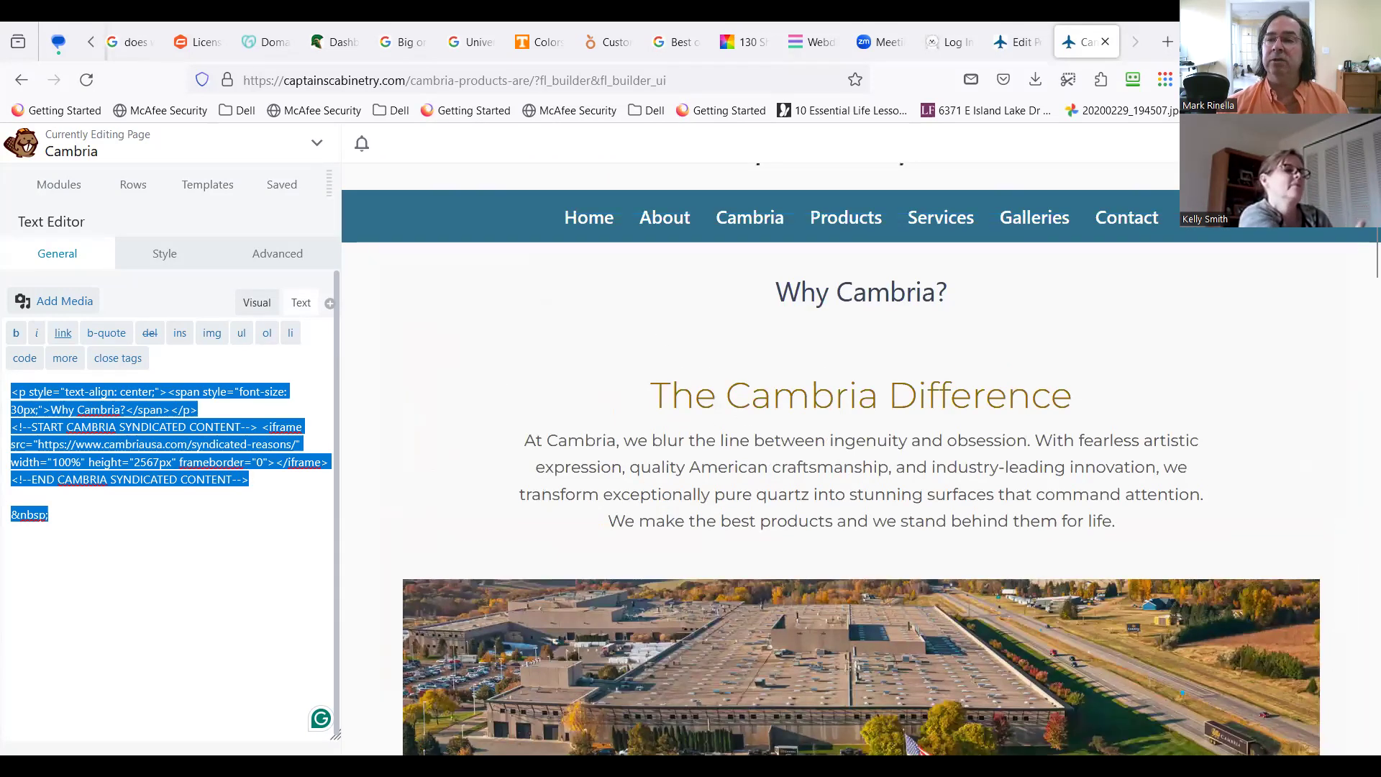
Step: Discard the unpublished changes to the Cambria page and exit the page builder
{"action": "left_click", "coordinate": [1344, 143]}
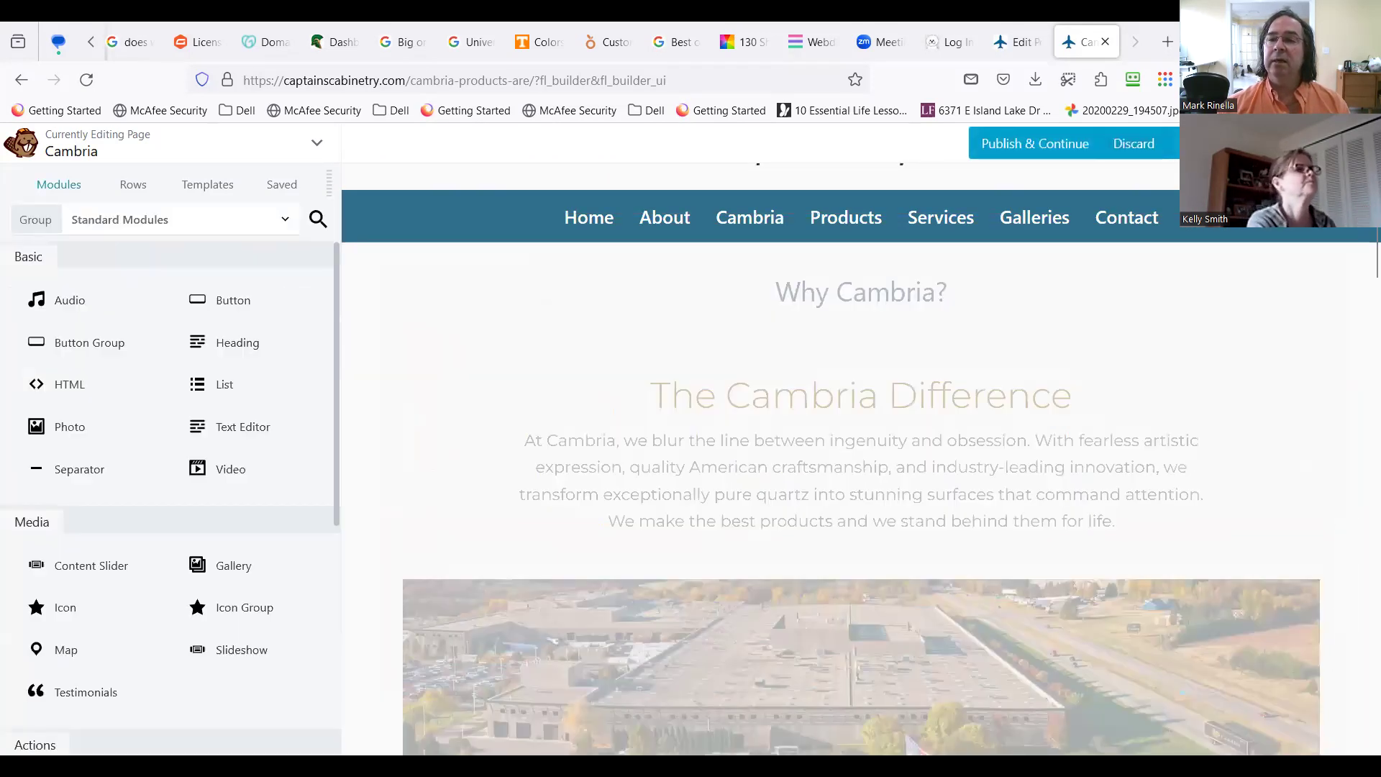
{"action": "left_click", "coordinate": [1140, 143]}
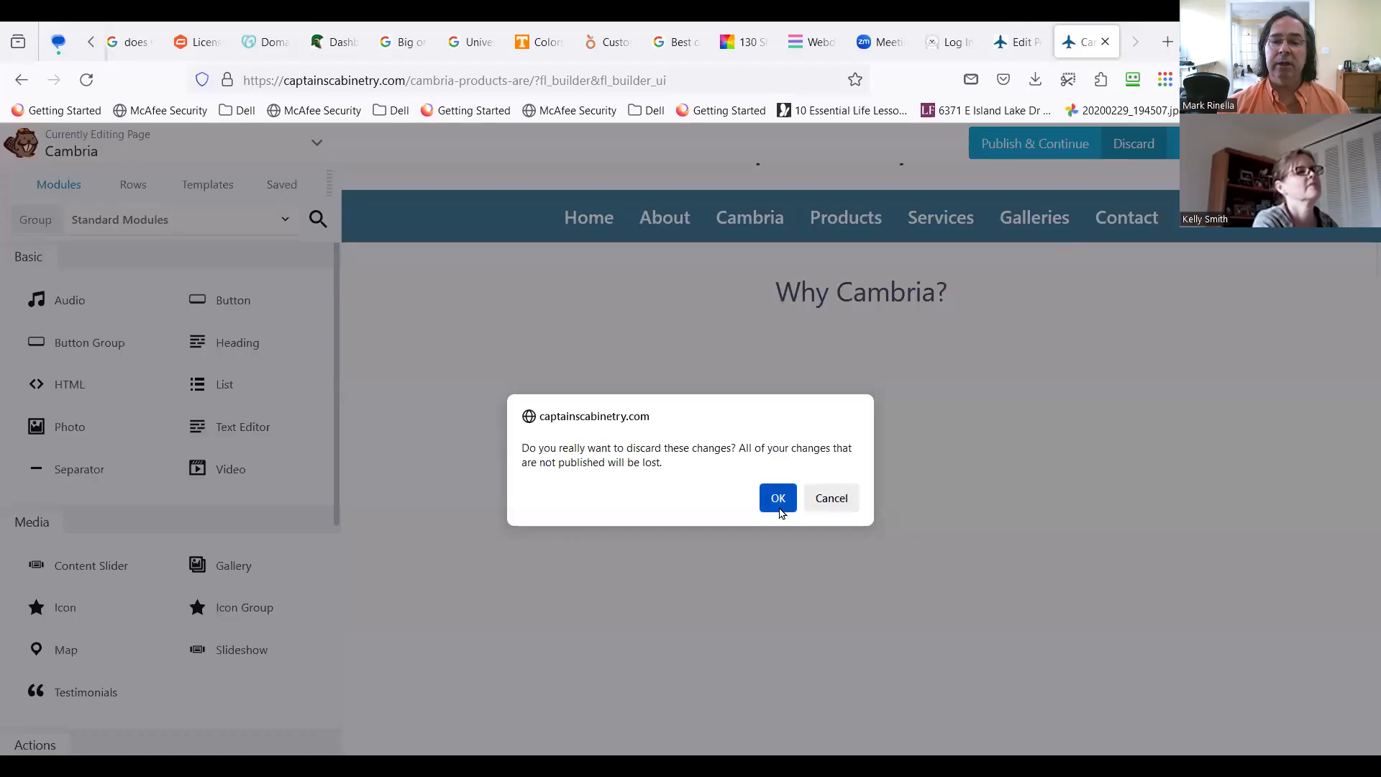
{"action": "left_click", "coordinate": [778, 500]}
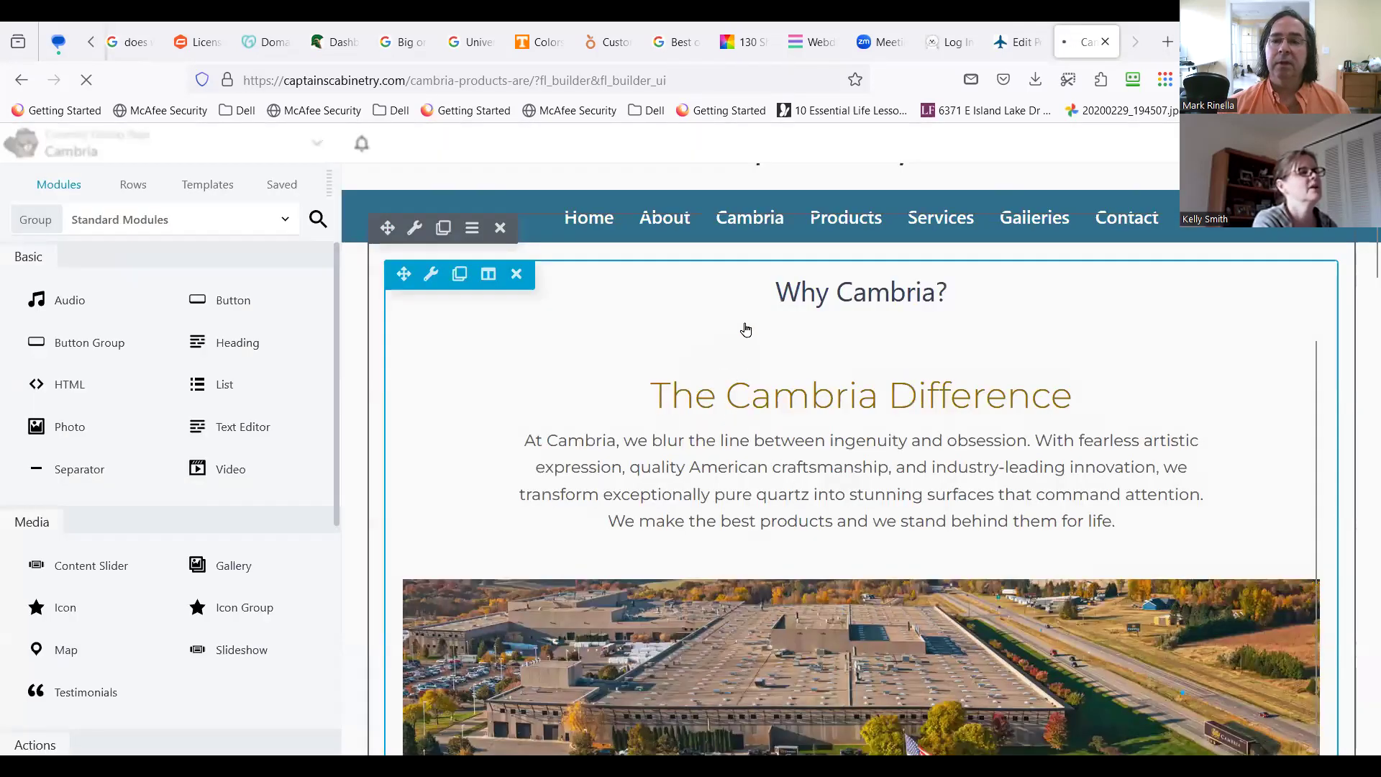
{"action": "mouse_move", "coordinate": [712, 317]}
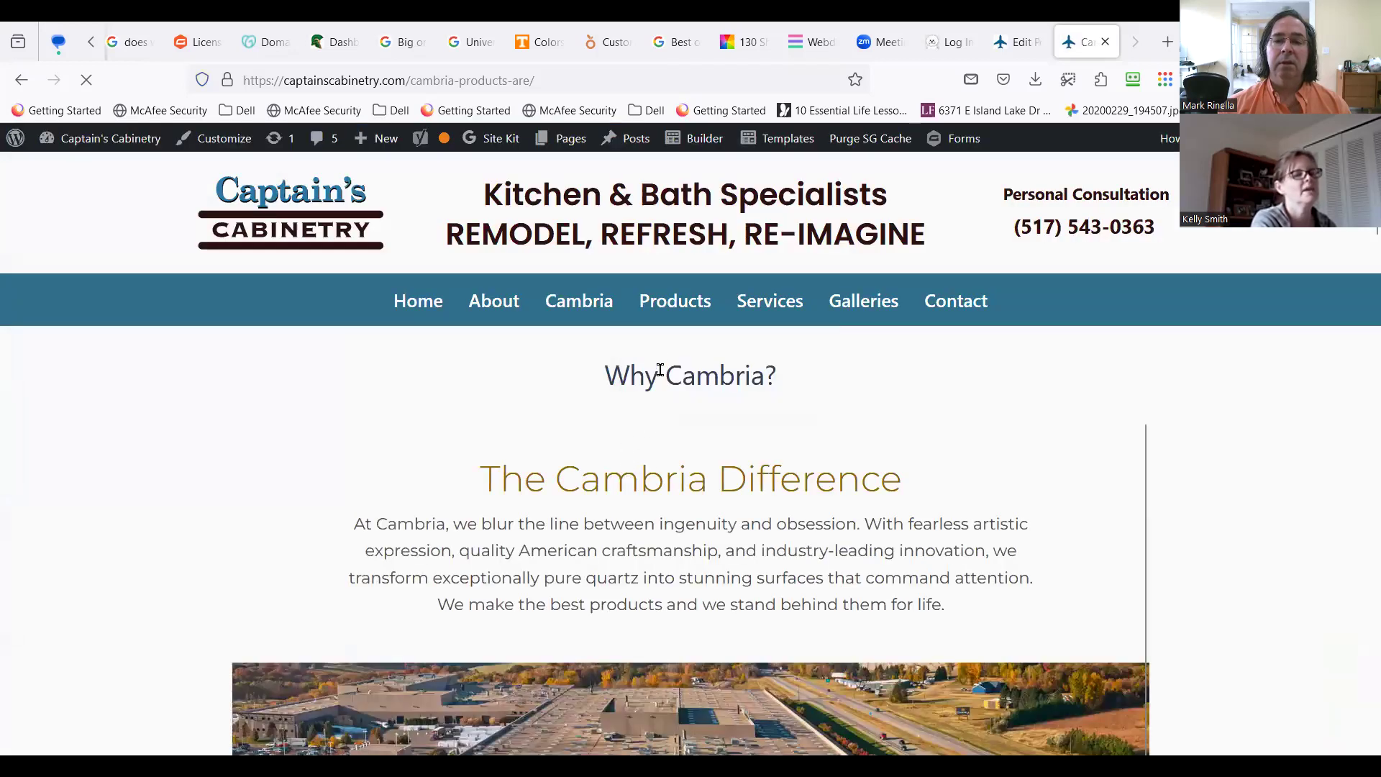
Step: Examine the published Cambria page, including the Cambria submenu and the scrolling embedded content around The Art of Luxury heading
{"action": "mouse_move", "coordinate": [589, 316]}
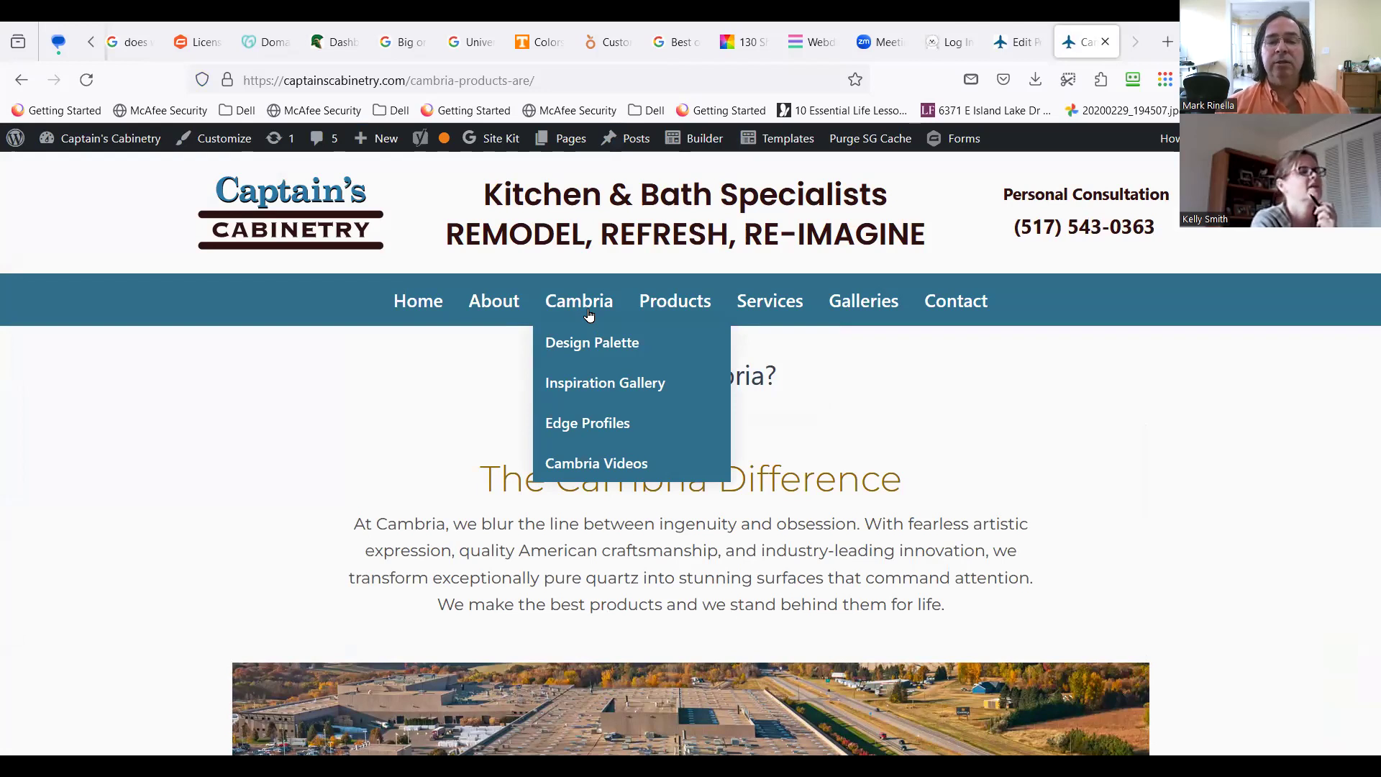
{"action": "scroll", "coordinate": [564, 503], "scroll_direction": "down", "scroll_amount": 2}
{"action": "scroll", "coordinate": [564, 503], "scroll_direction": "up", "scroll_amount": 2}
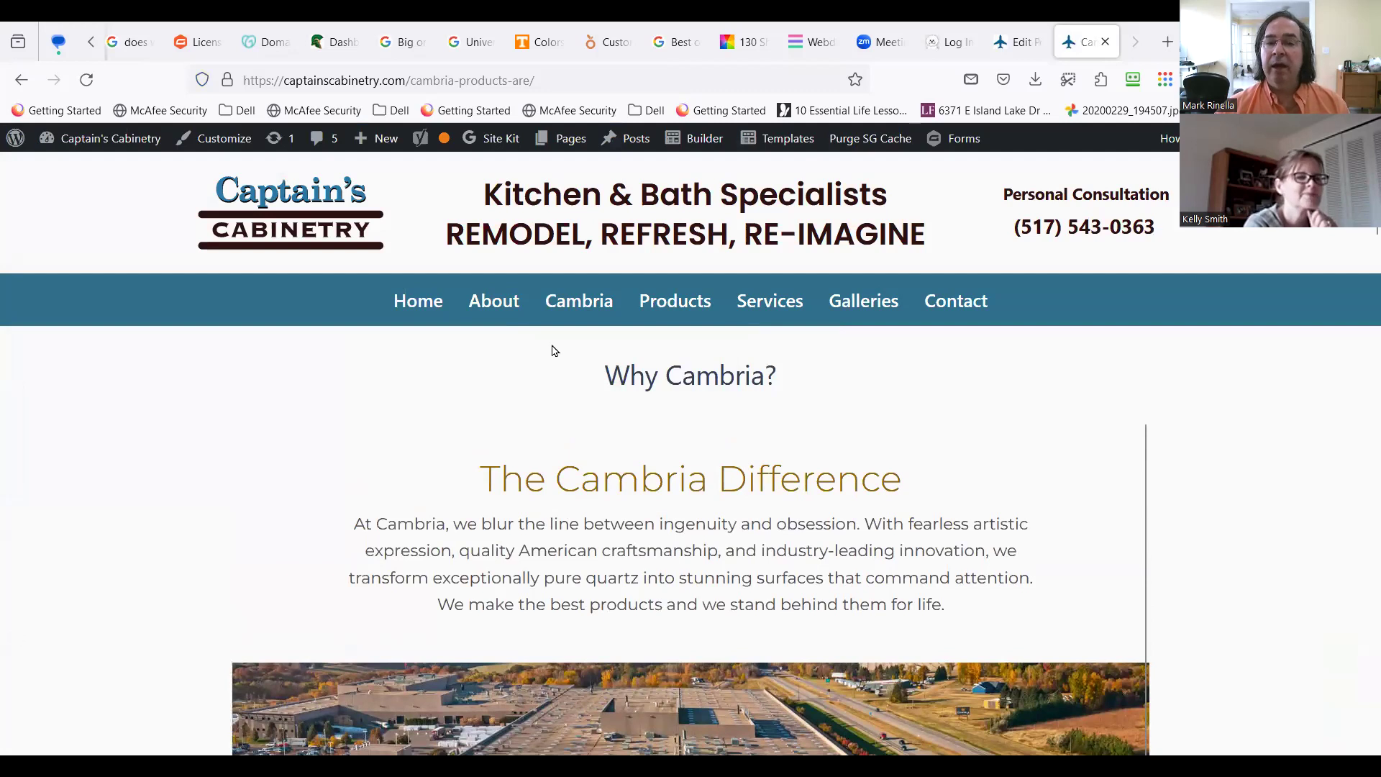
{"action": "scroll", "coordinate": [629, 573], "scroll_direction": "down", "scroll_amount": 2}
{"action": "scroll", "coordinate": [582, 515], "scroll_direction": "up", "scroll_amount": 2}
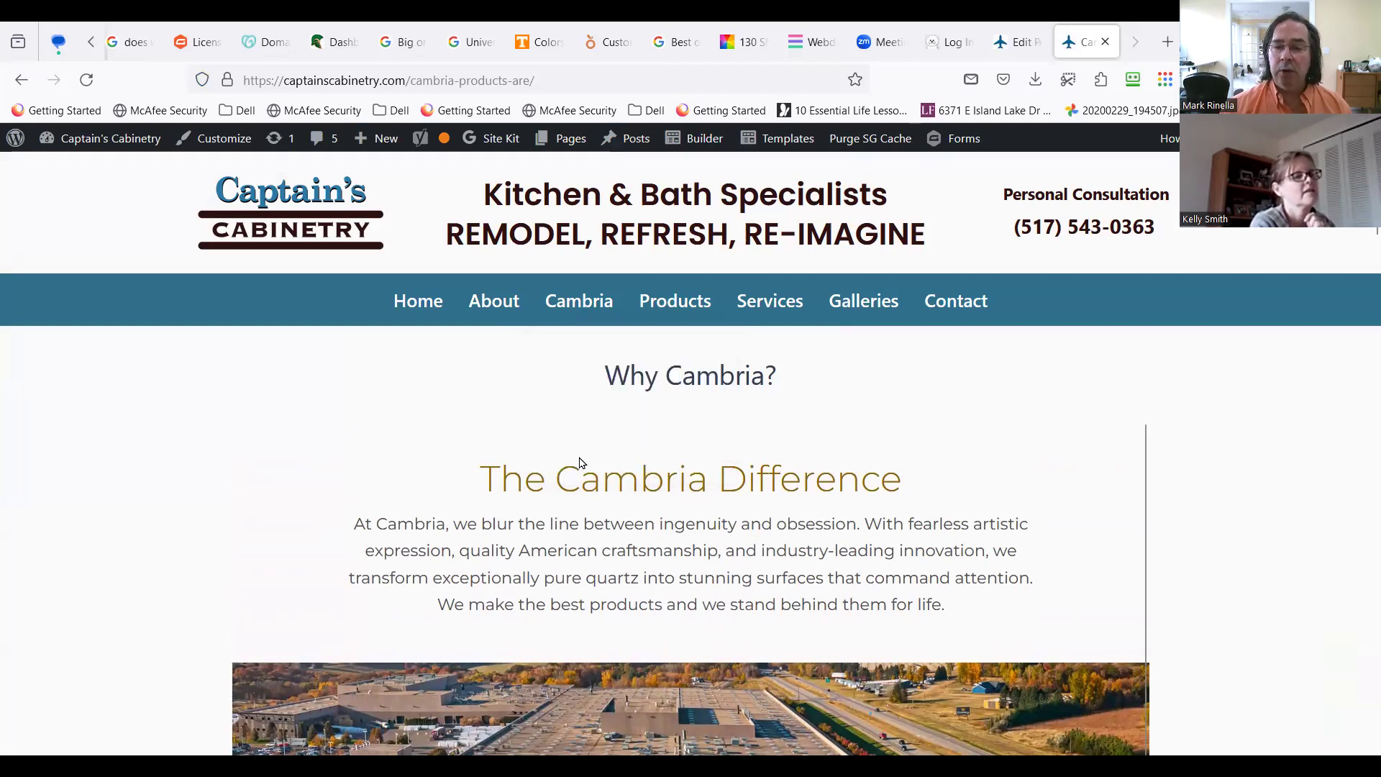
{"action": "mouse_move", "coordinate": [577, 302]}
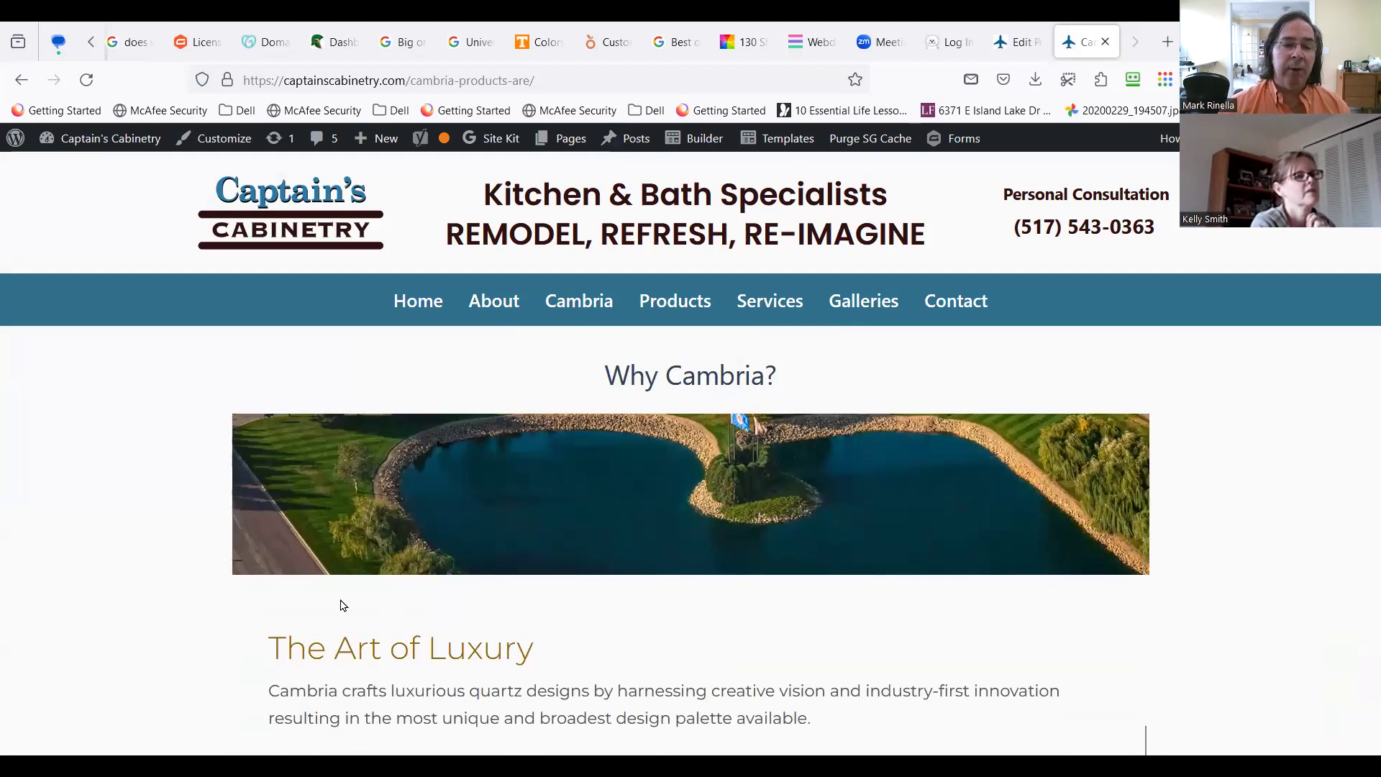
{"action": "triple_click", "coordinate": [344, 606]}
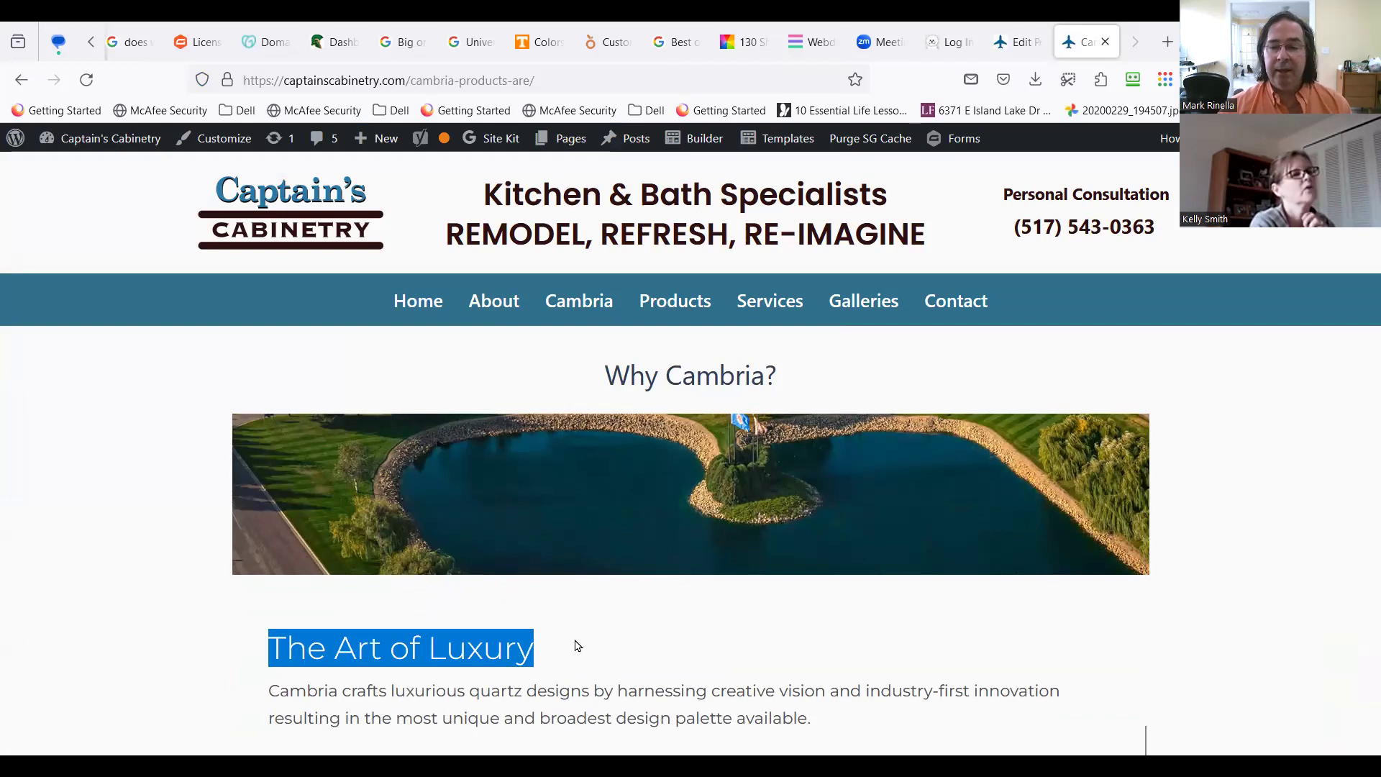
{"action": "scroll", "coordinate": [630, 584], "scroll_direction": "up", "scroll_amount": 4}
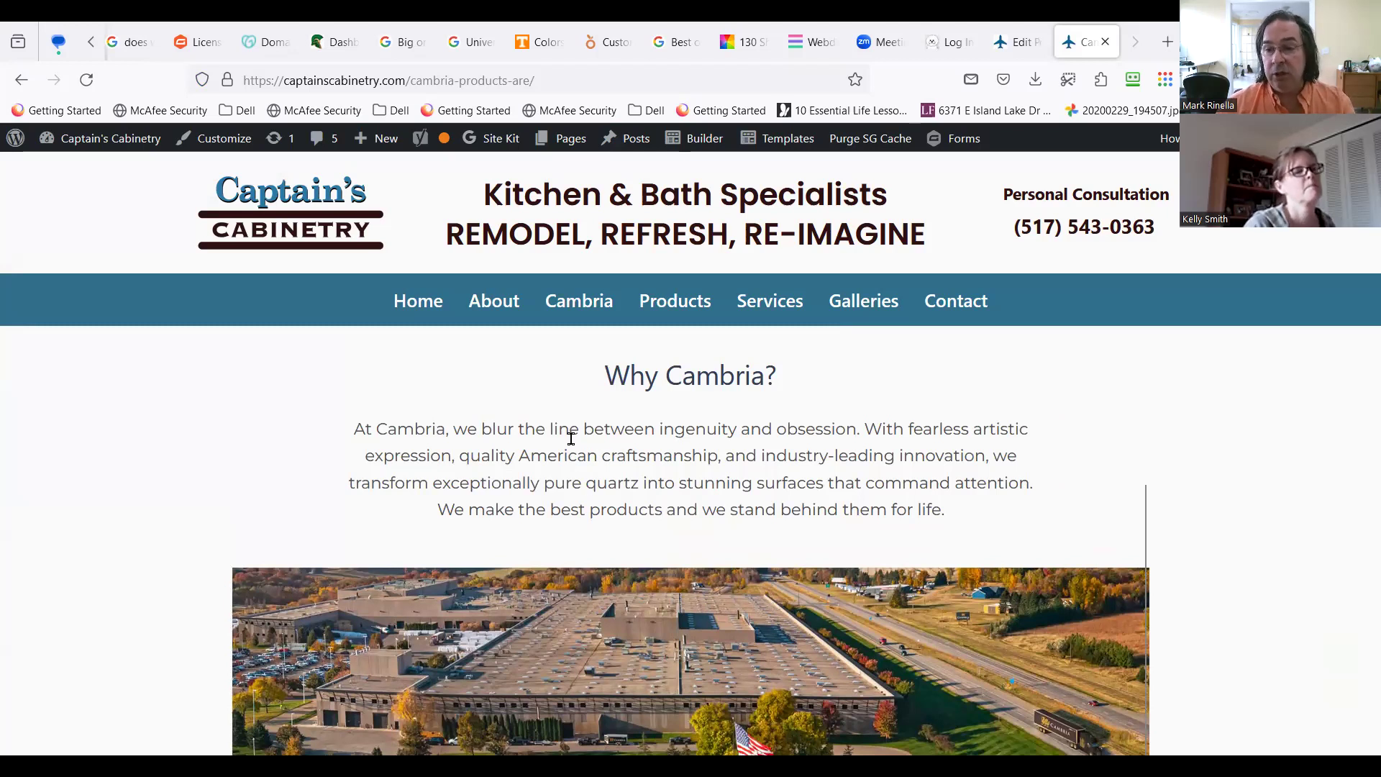
{"action": "mouse_move", "coordinate": [594, 316]}
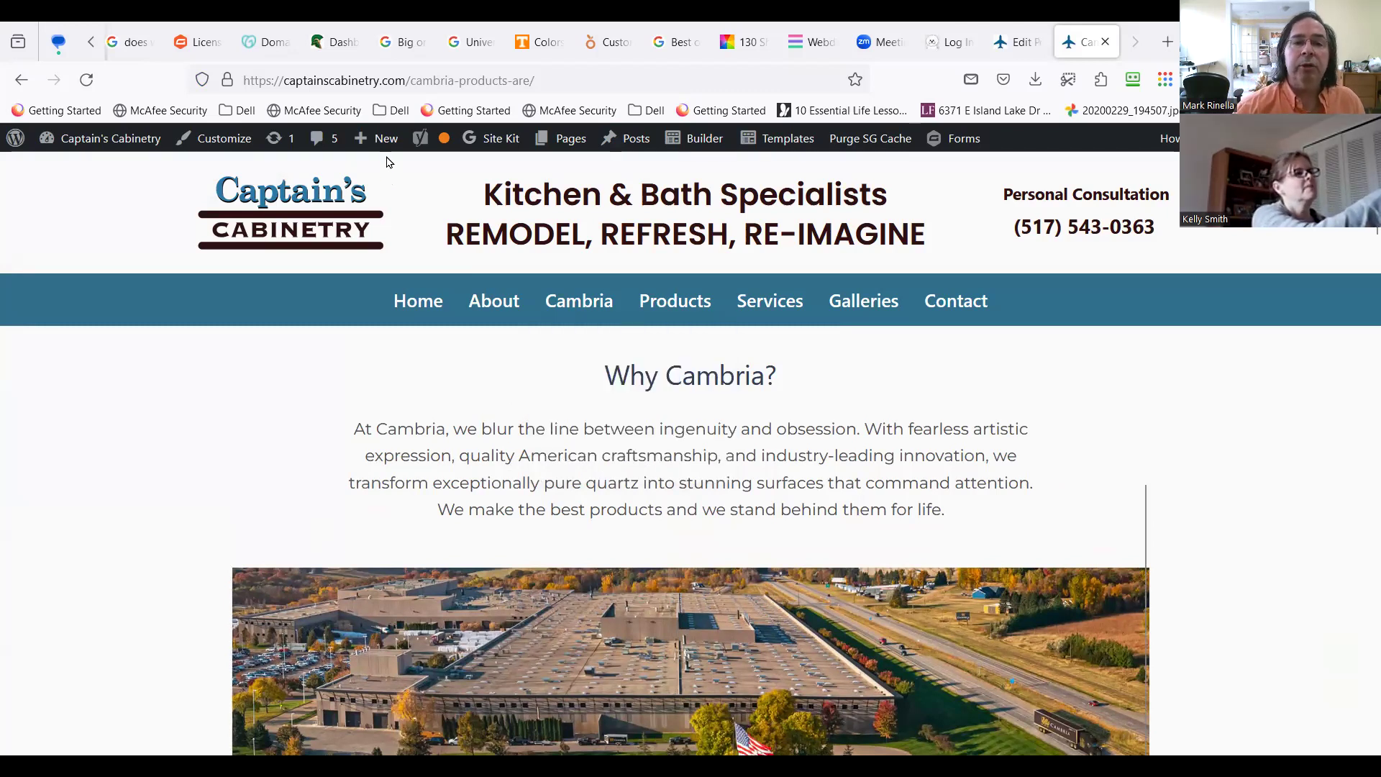
Step: Create a new page titled "New Cambria" and launch Beaver Builder for it
{"action": "mouse_move", "coordinate": [379, 152]}
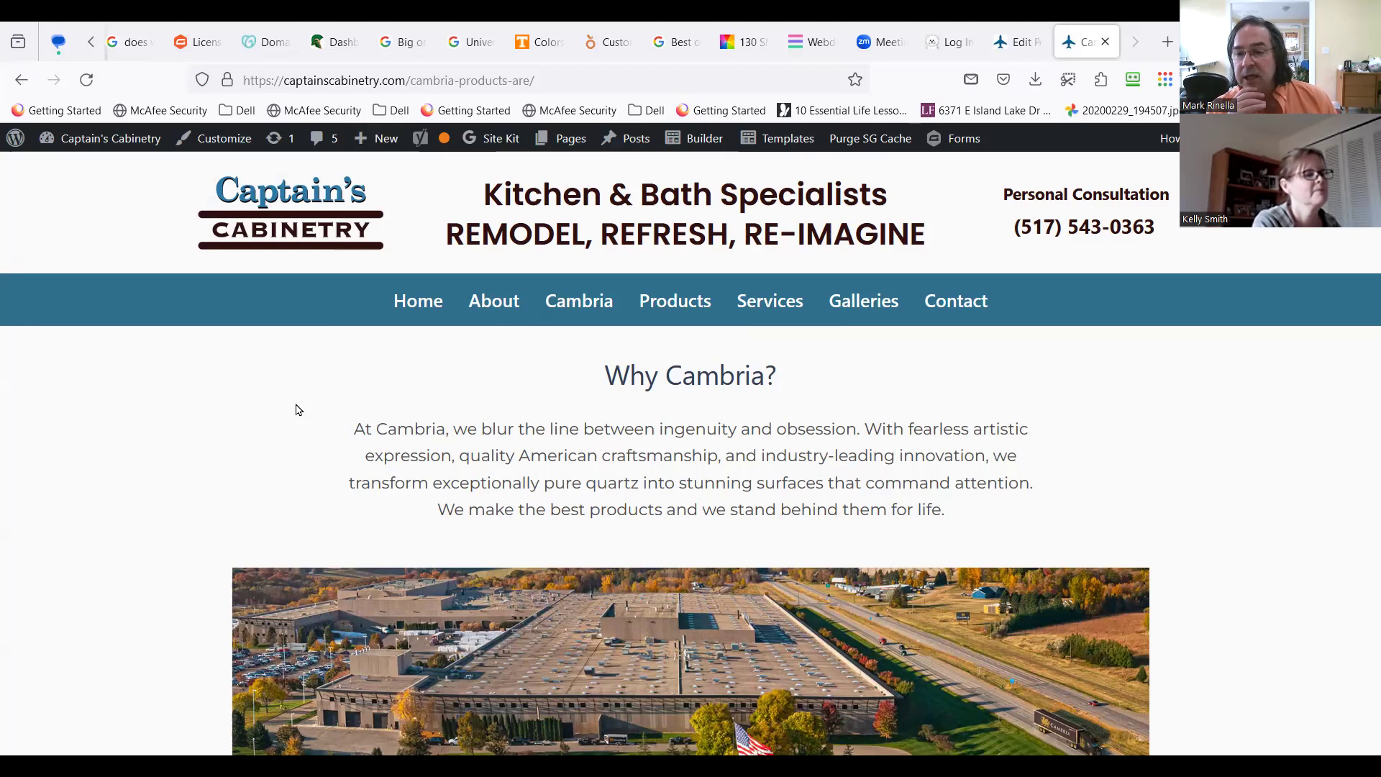
{"action": "left_click", "coordinate": [376, 141]}
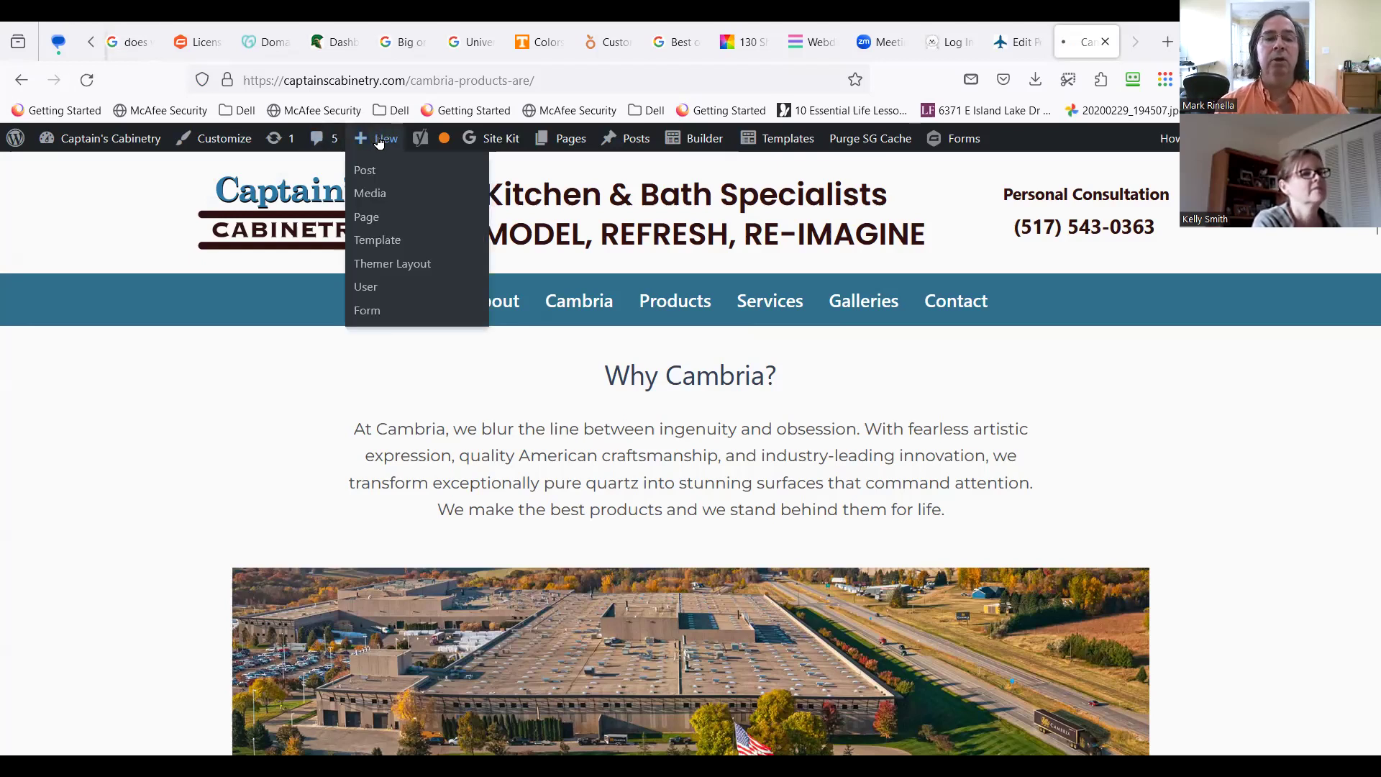
{"action": "left_click", "coordinate": [365, 217]}
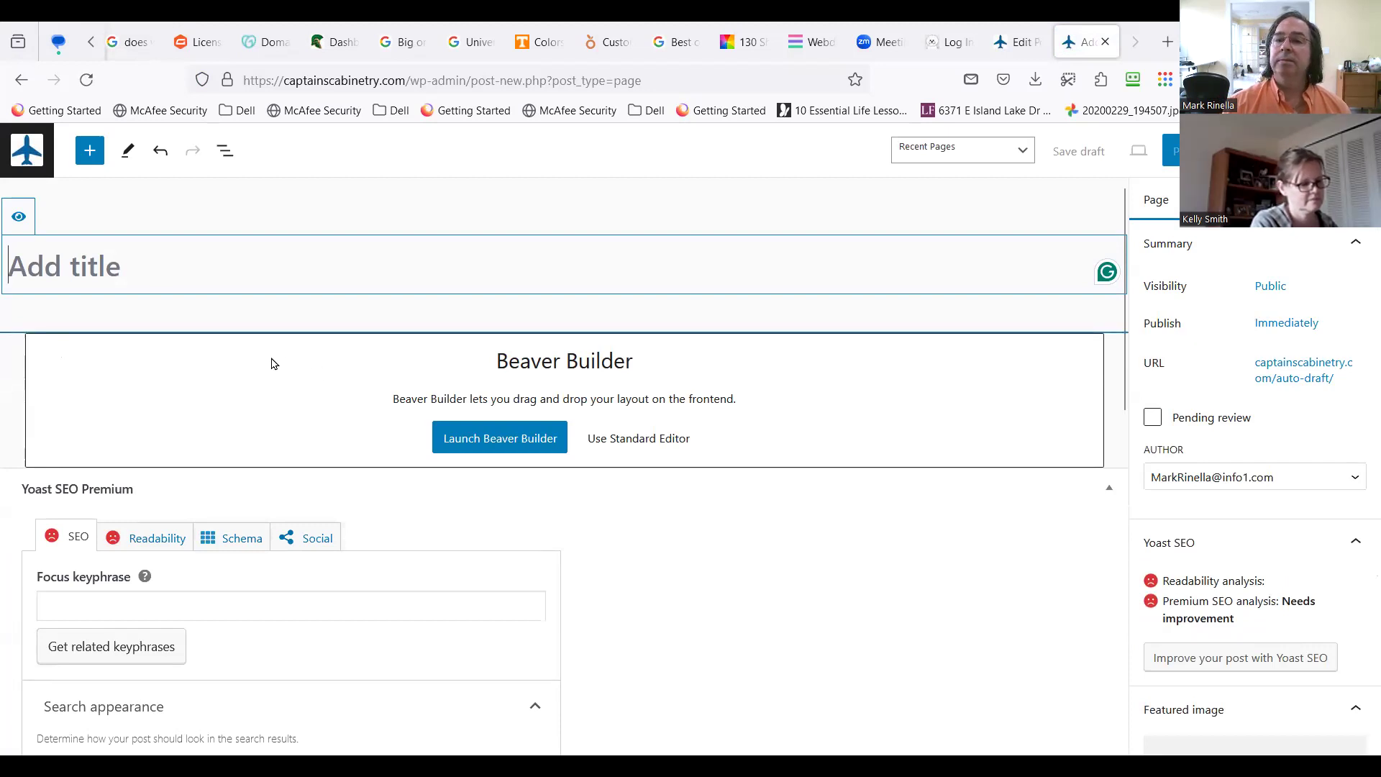
{"action": "type", "text": "N"}
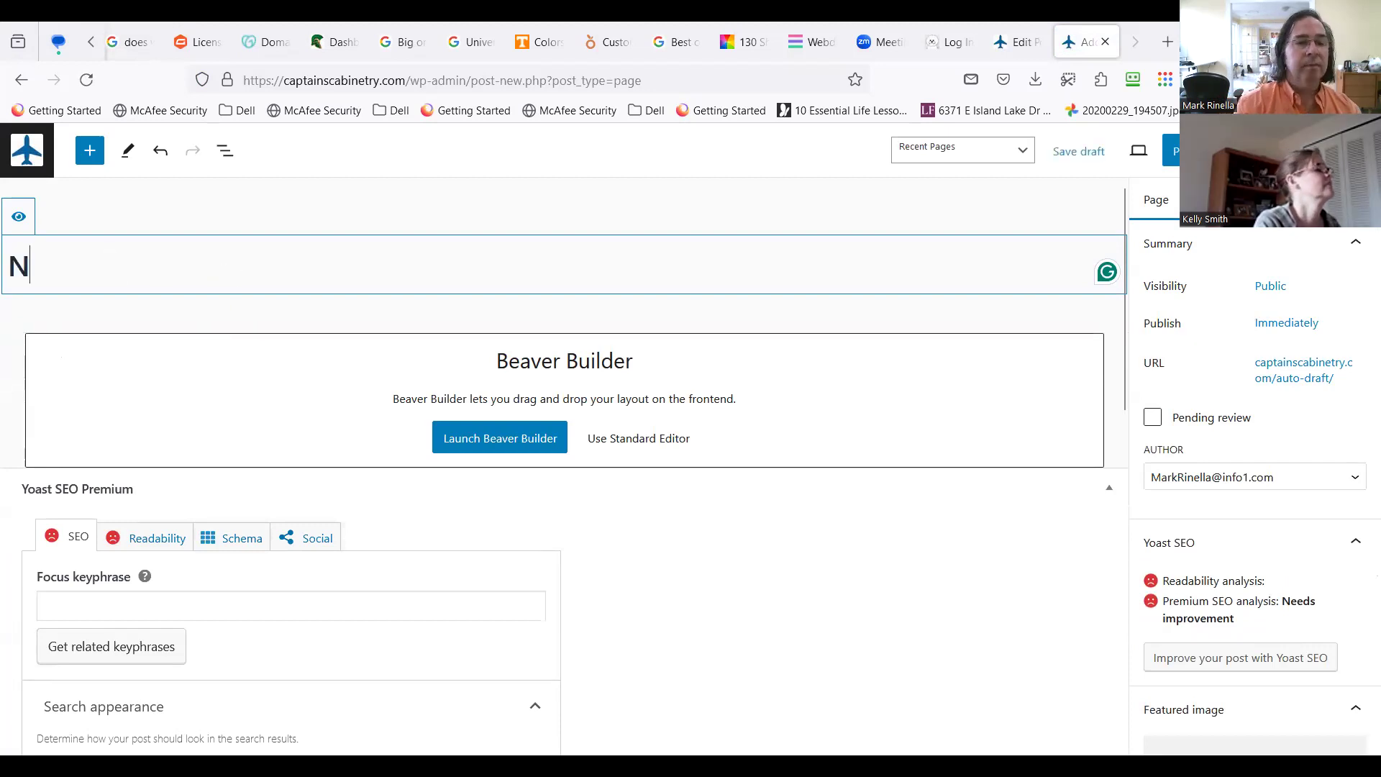
{"action": "type", "text": "ew Cambria"}
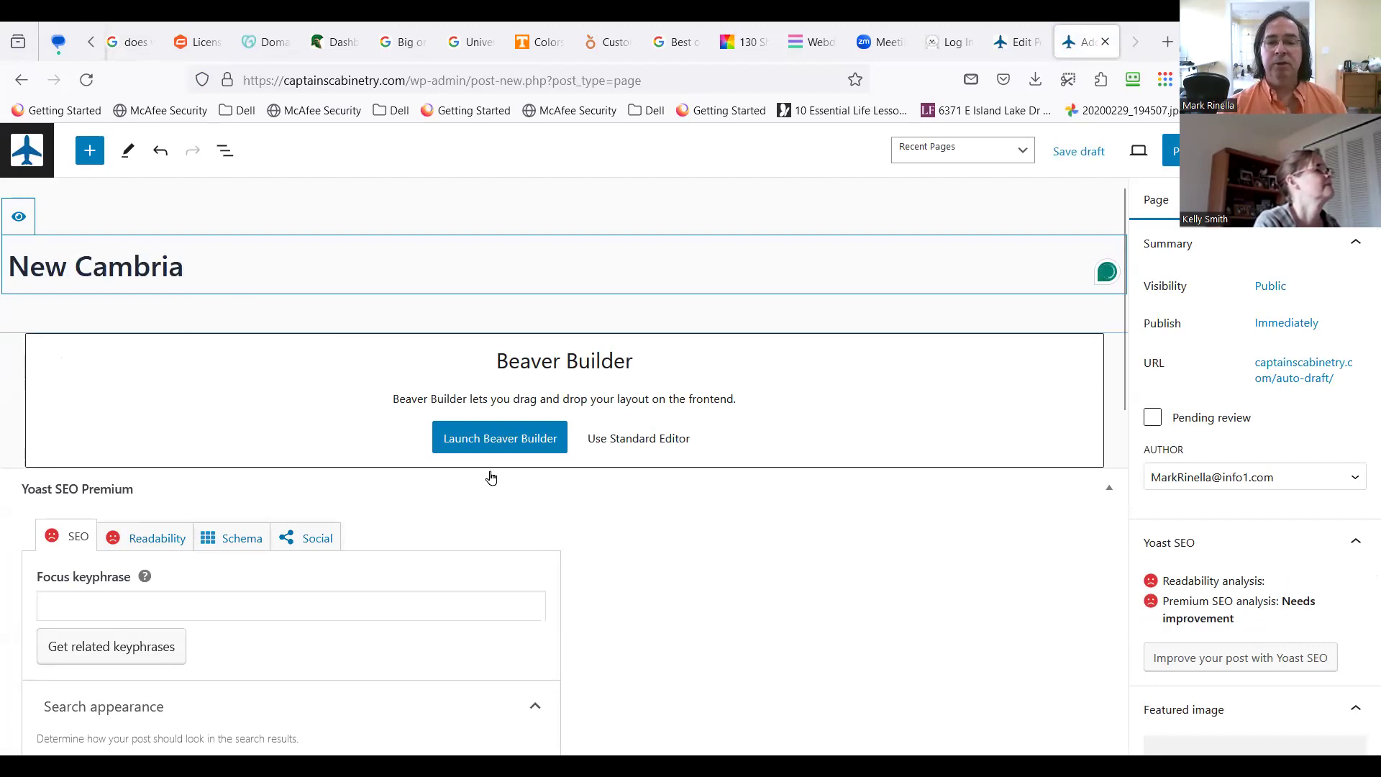
{"action": "left_click", "coordinate": [527, 446]}
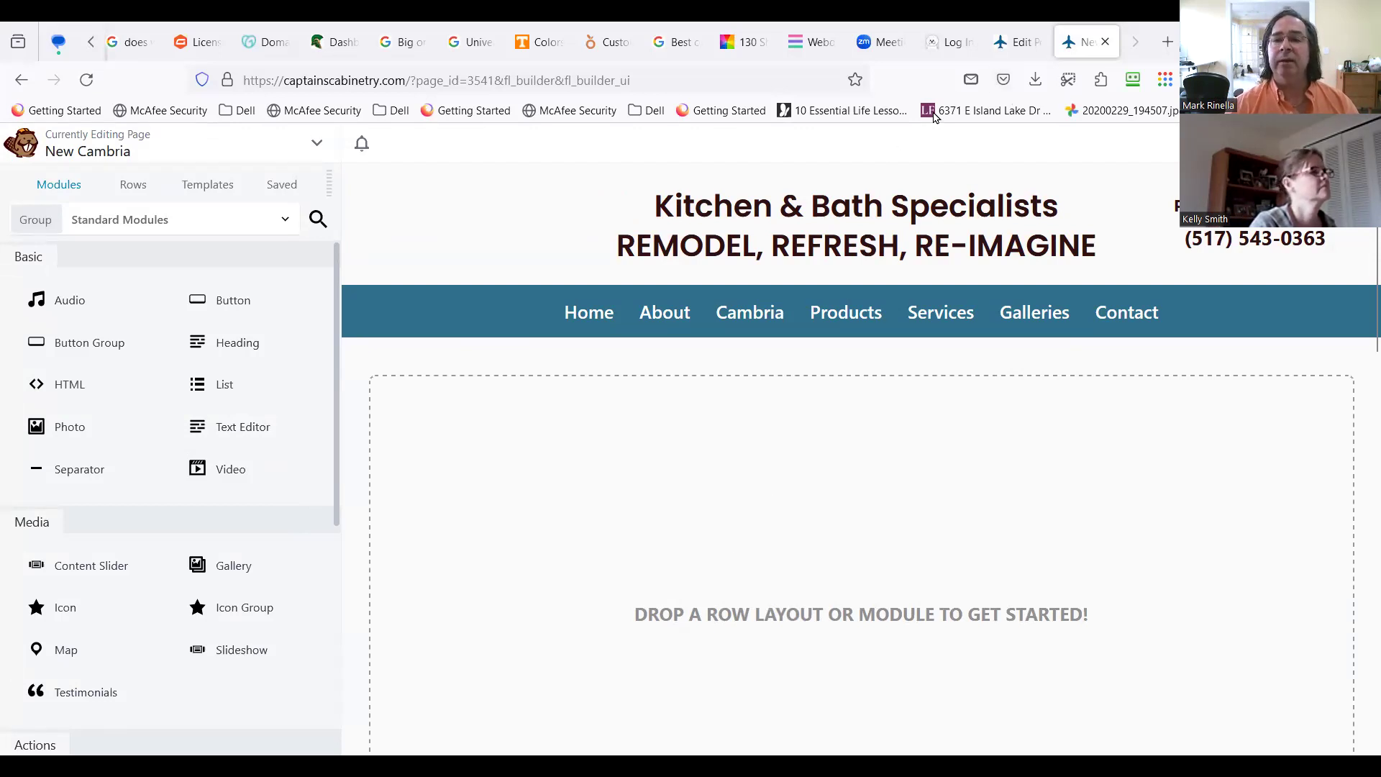
Step: Add a Text Editor module to the empty page and look at its source and visual views
{"action": "left_click_drag", "start_coordinate": [244, 430], "coordinate": [496, 453]}
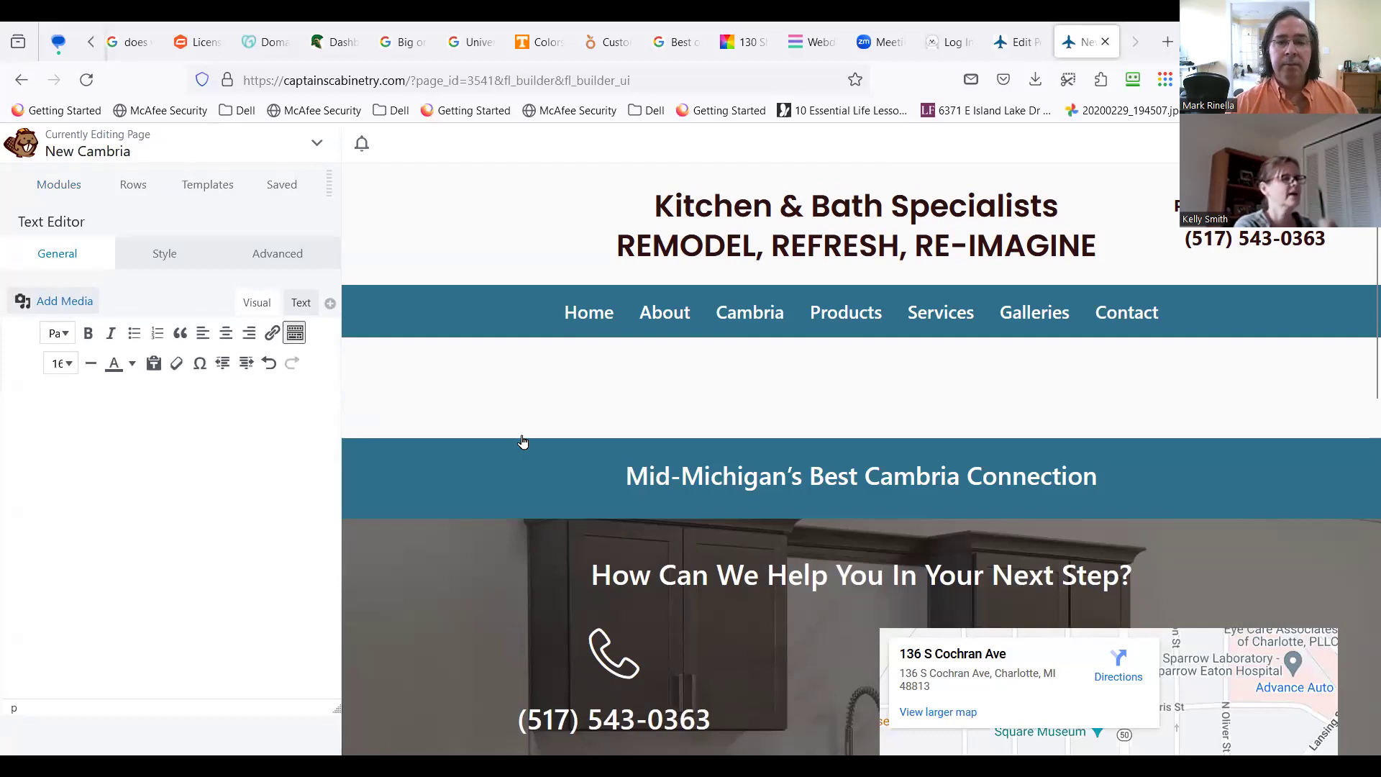
{"action": "left_click", "coordinate": [300, 306]}
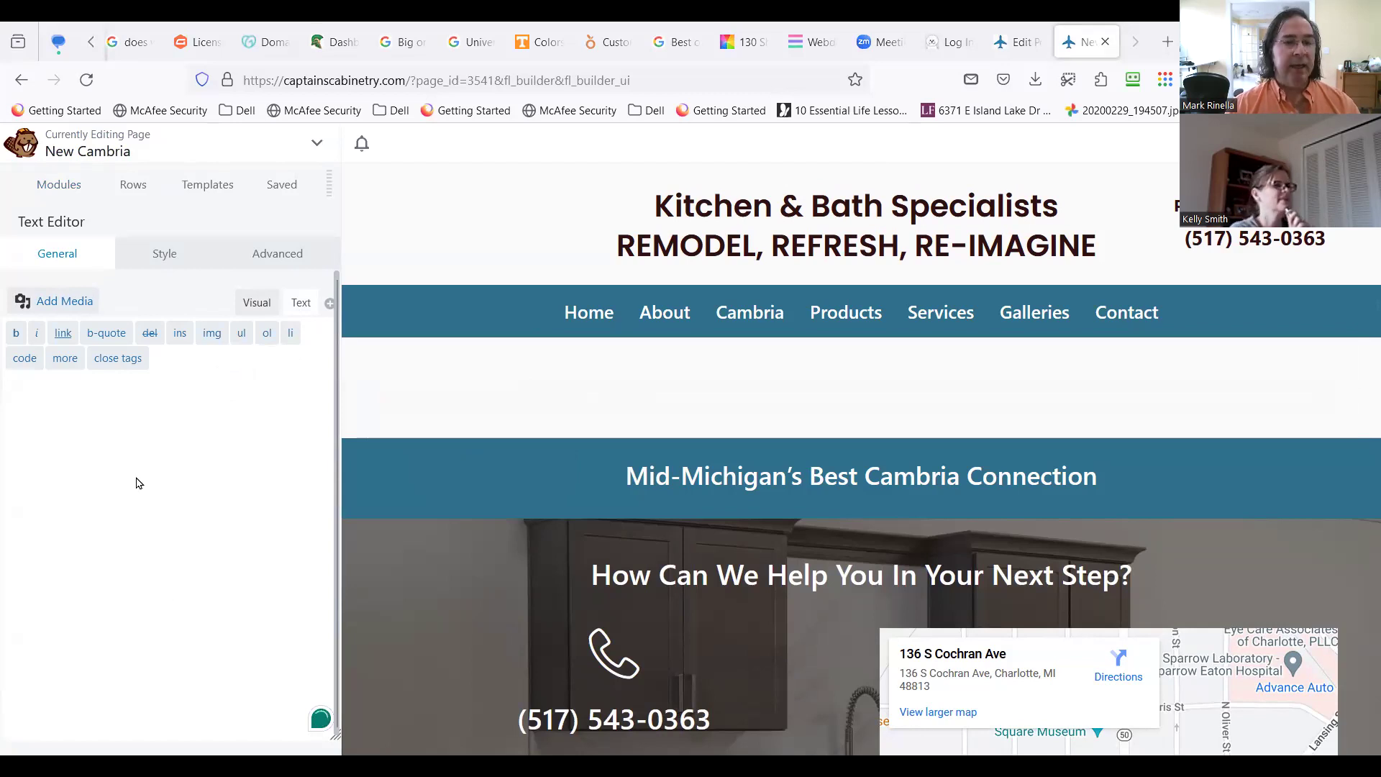
{"action": "mouse_move", "coordinate": [719, 390]}
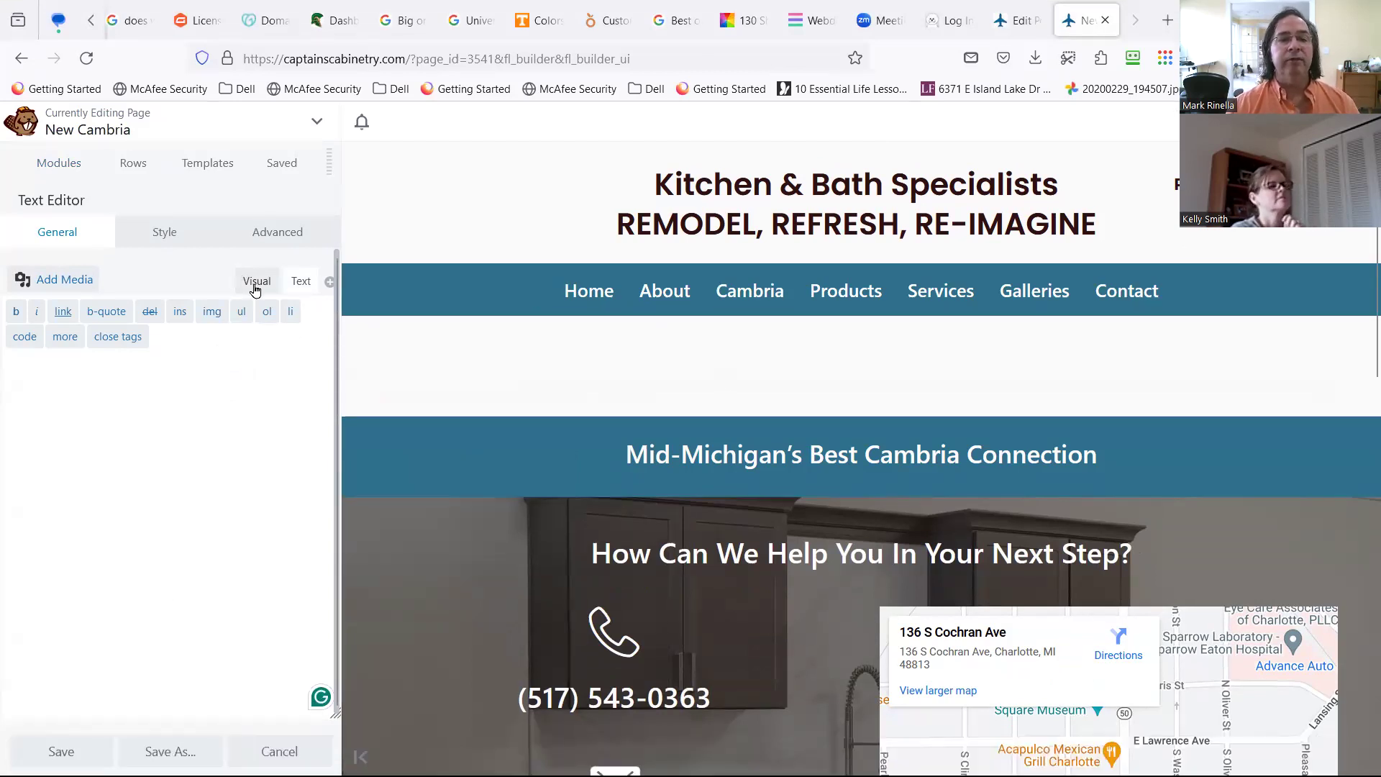
{"action": "left_click", "coordinate": [257, 303]}
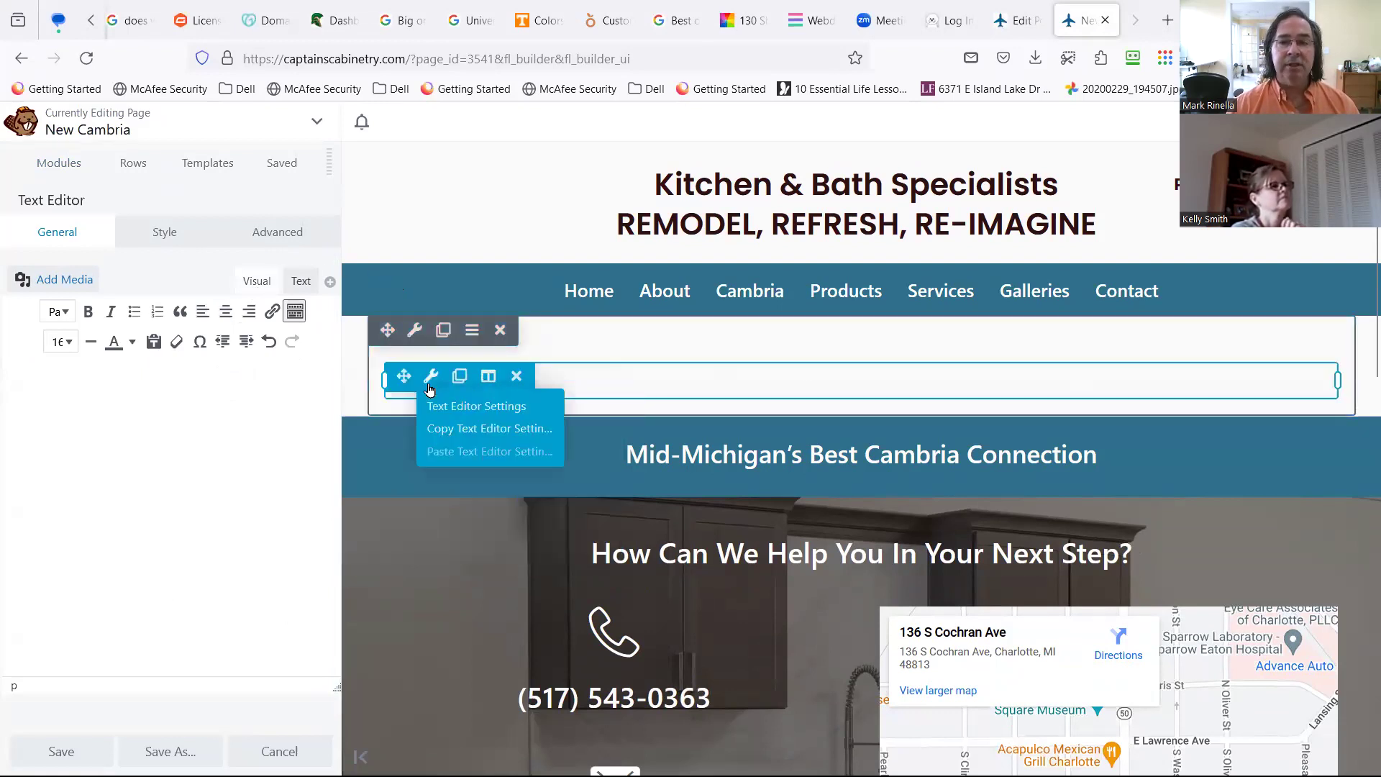
Step: Add an HTML module below the Text Editor module on the New Cambria page
{"action": "left_click", "coordinate": [52, 156]}
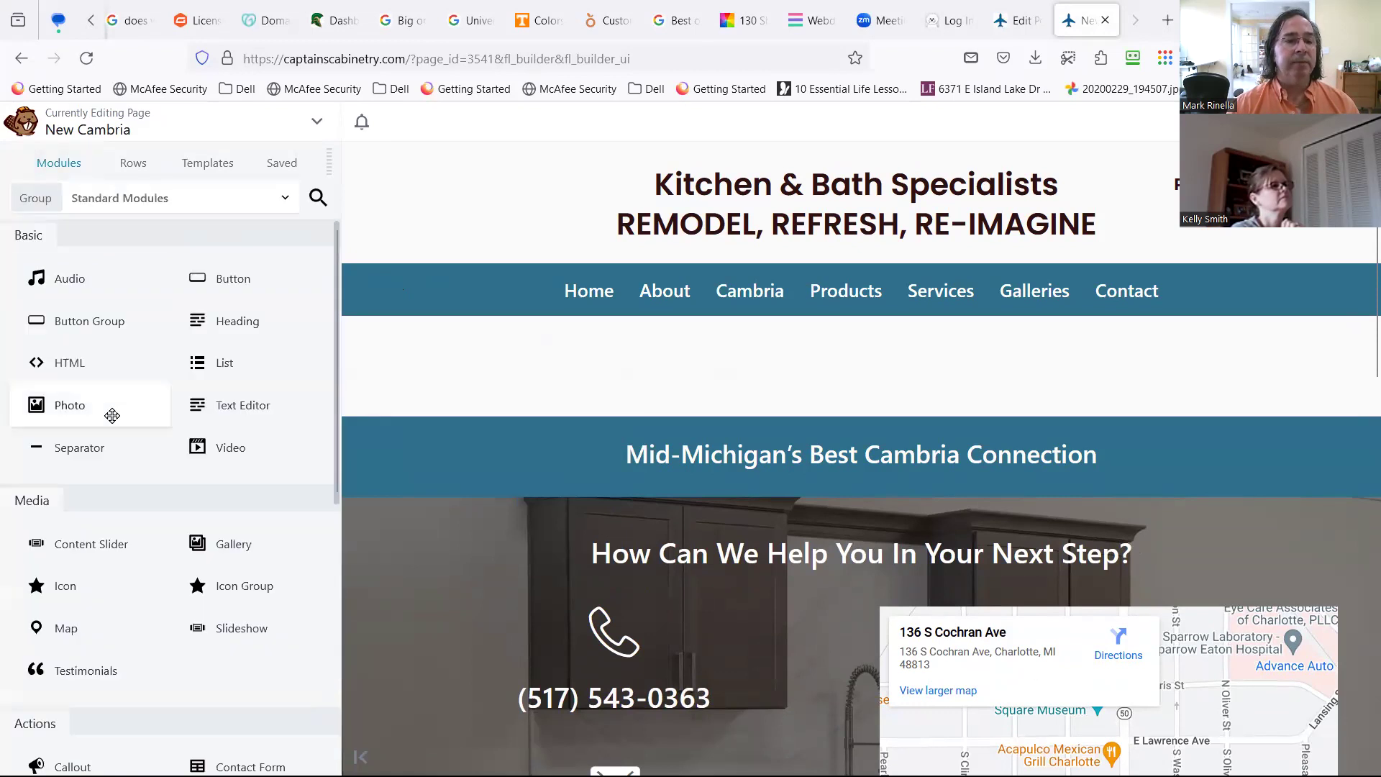
{"action": "left_click_drag", "start_coordinate": [93, 364], "coordinate": [547, 608]}
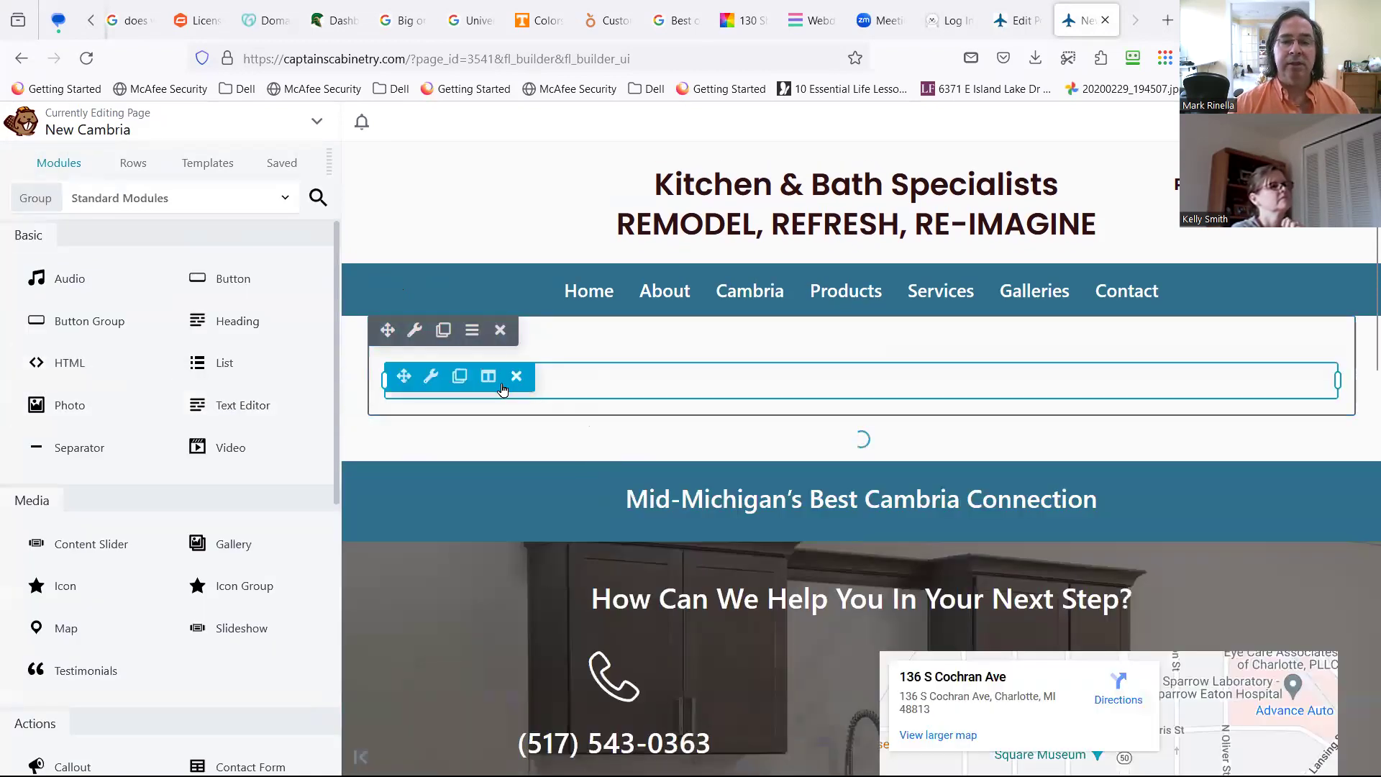
{"action": "mouse_move", "coordinate": [432, 378]}
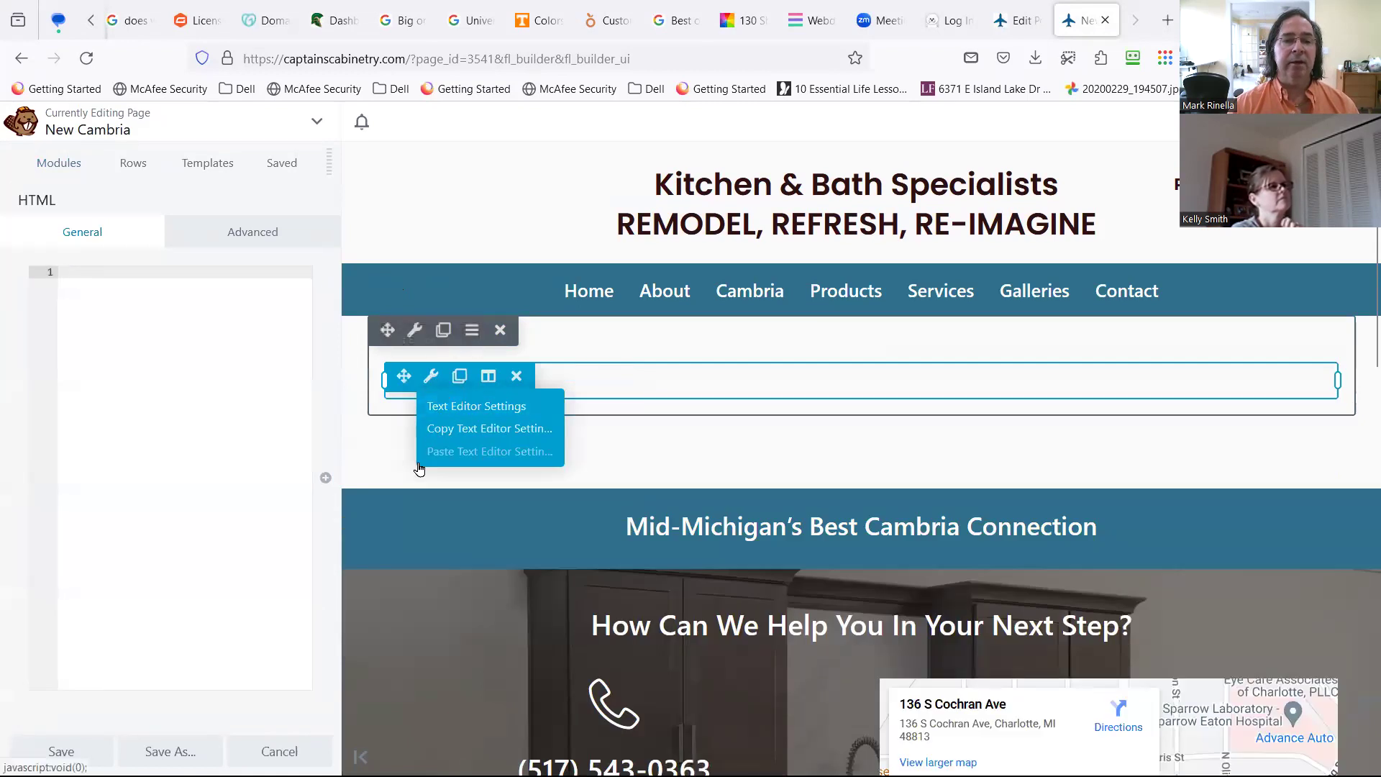
Step: Enter the placeholder text "dfsfdsasfsdfaf" on the third line of the HTML module and publish the New Cambria page
{"action": "left_click", "coordinate": [91, 279]}
{"action": "key", "text": "Return"}
{"action": "key", "text": "Return"}
{"action": "type", "text": "dfsfdsasfsdfaf"}
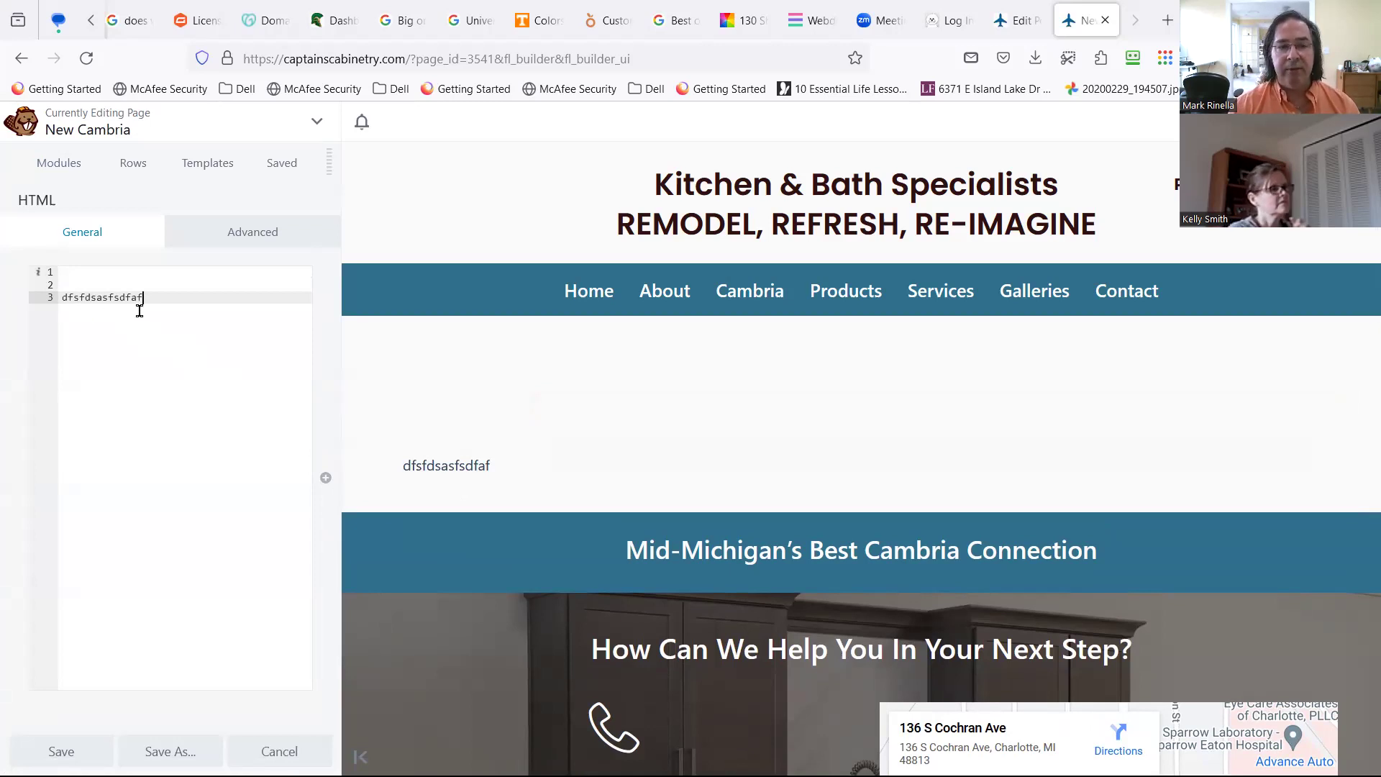
{"action": "double_click", "coordinate": [162, 305]}
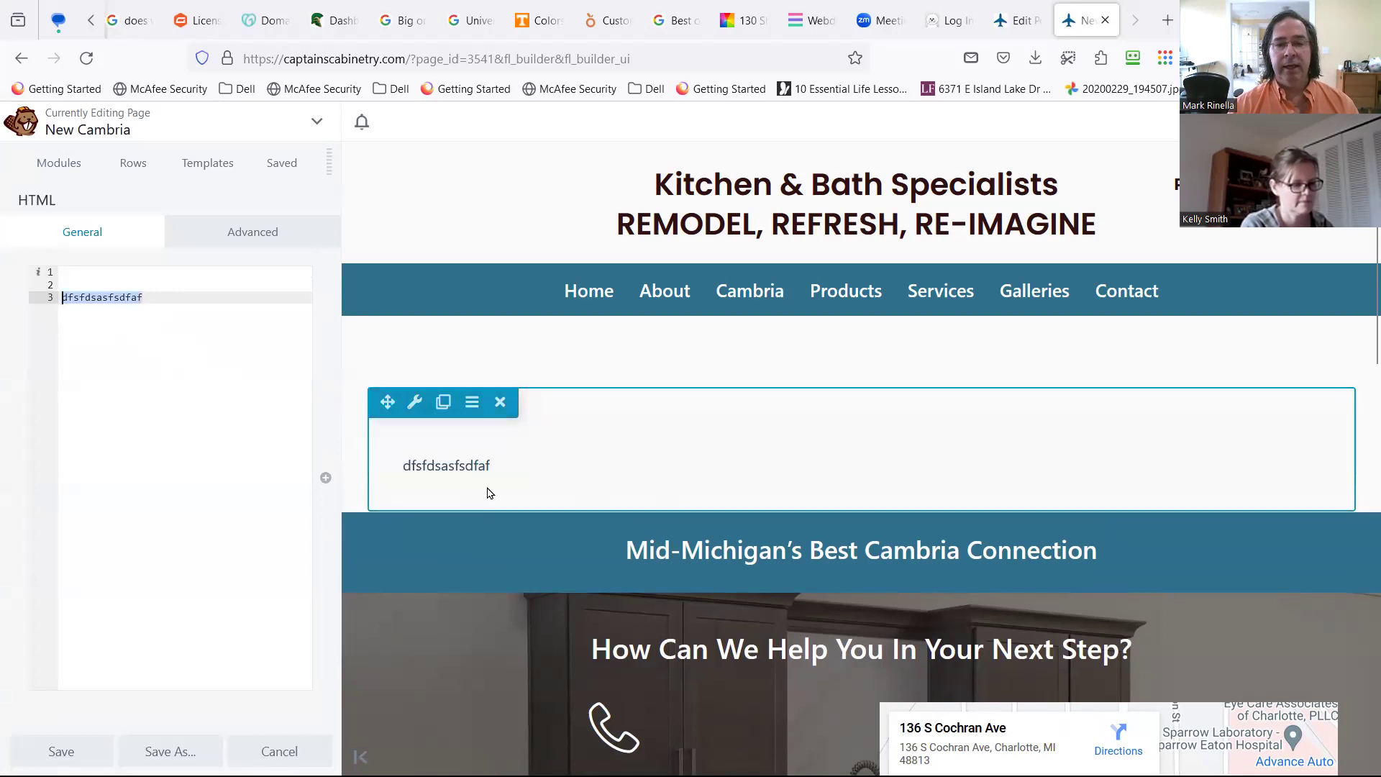
{"action": "mouse_move", "coordinate": [423, 466]}
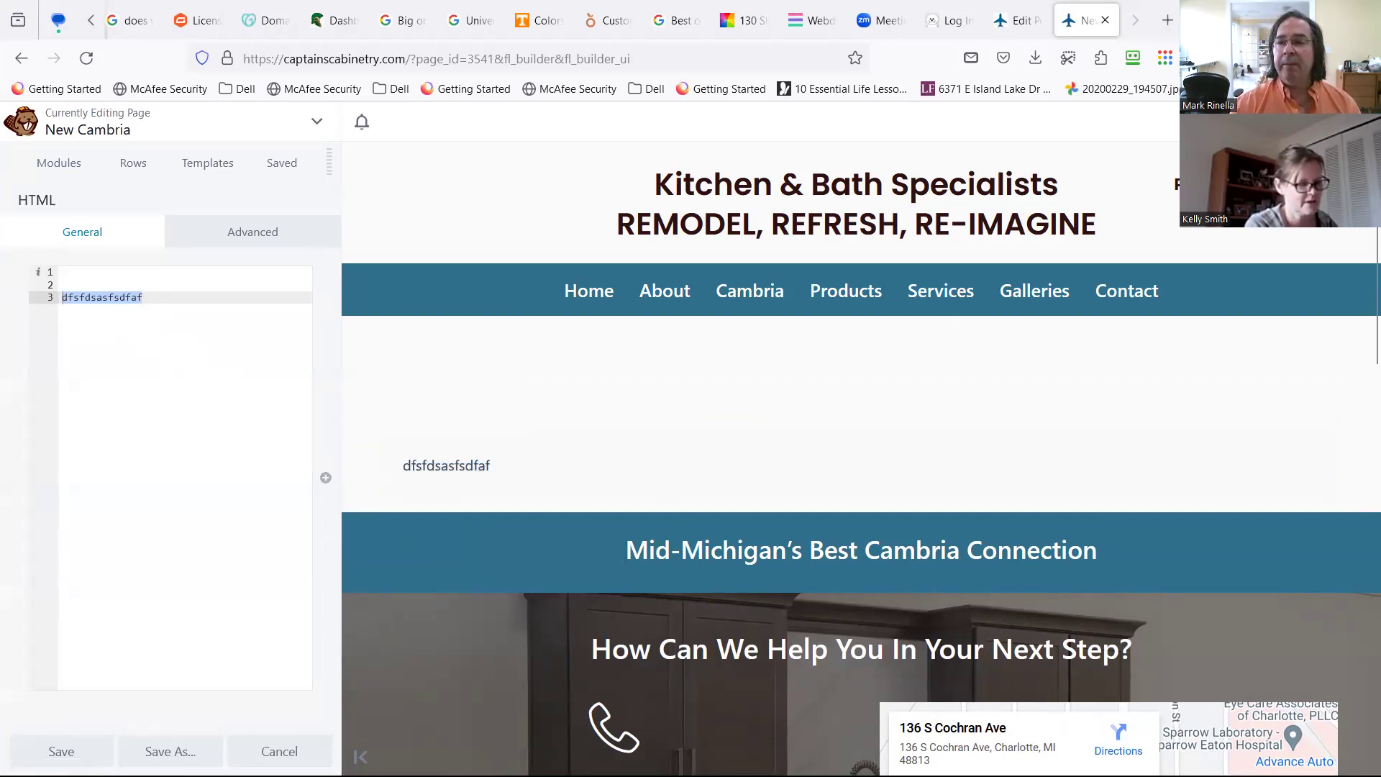
{"action": "left_click", "coordinate": [1223, 121]}
{"action": "left_click", "coordinate": [1034, 121]}
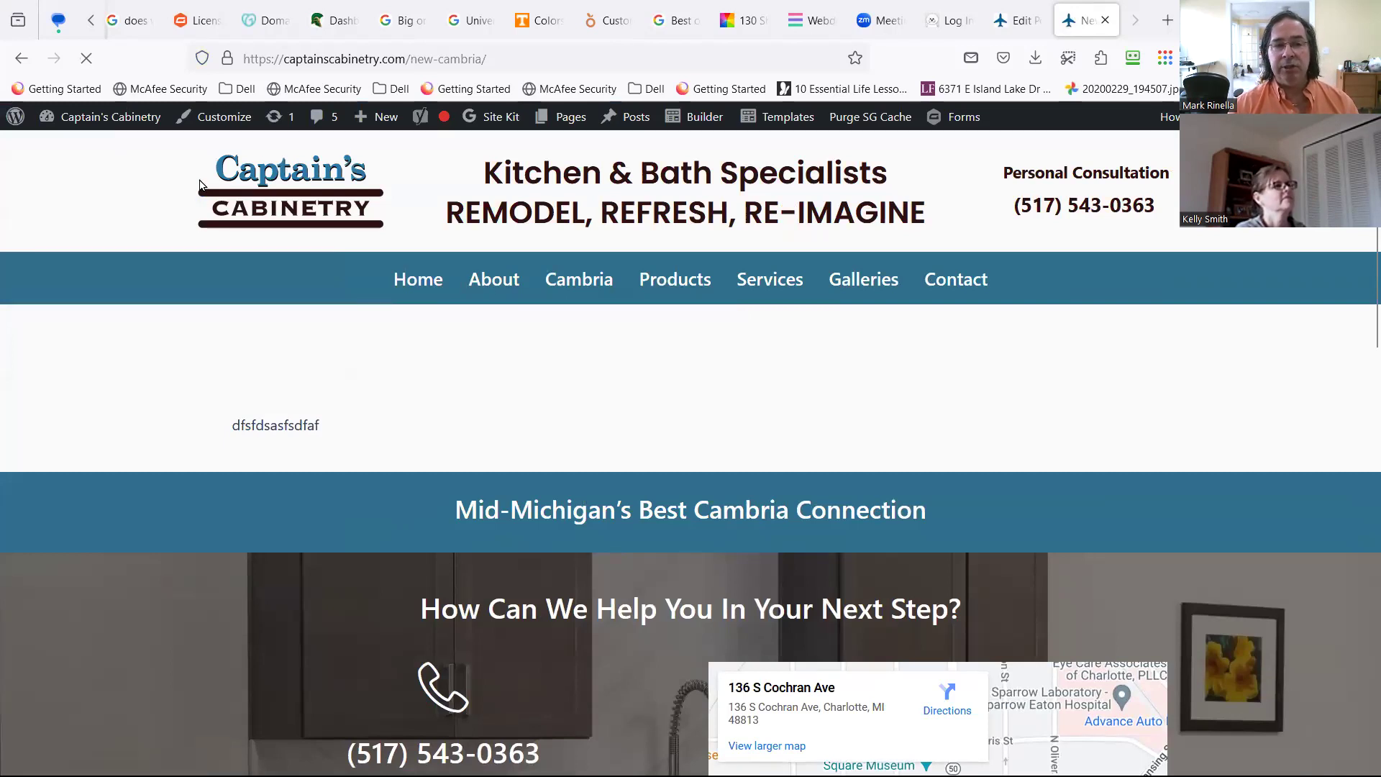
Step: Look through the site's quick list of existing posts, down to the oldest entries
{"action": "mouse_move", "coordinate": [102, 117]}
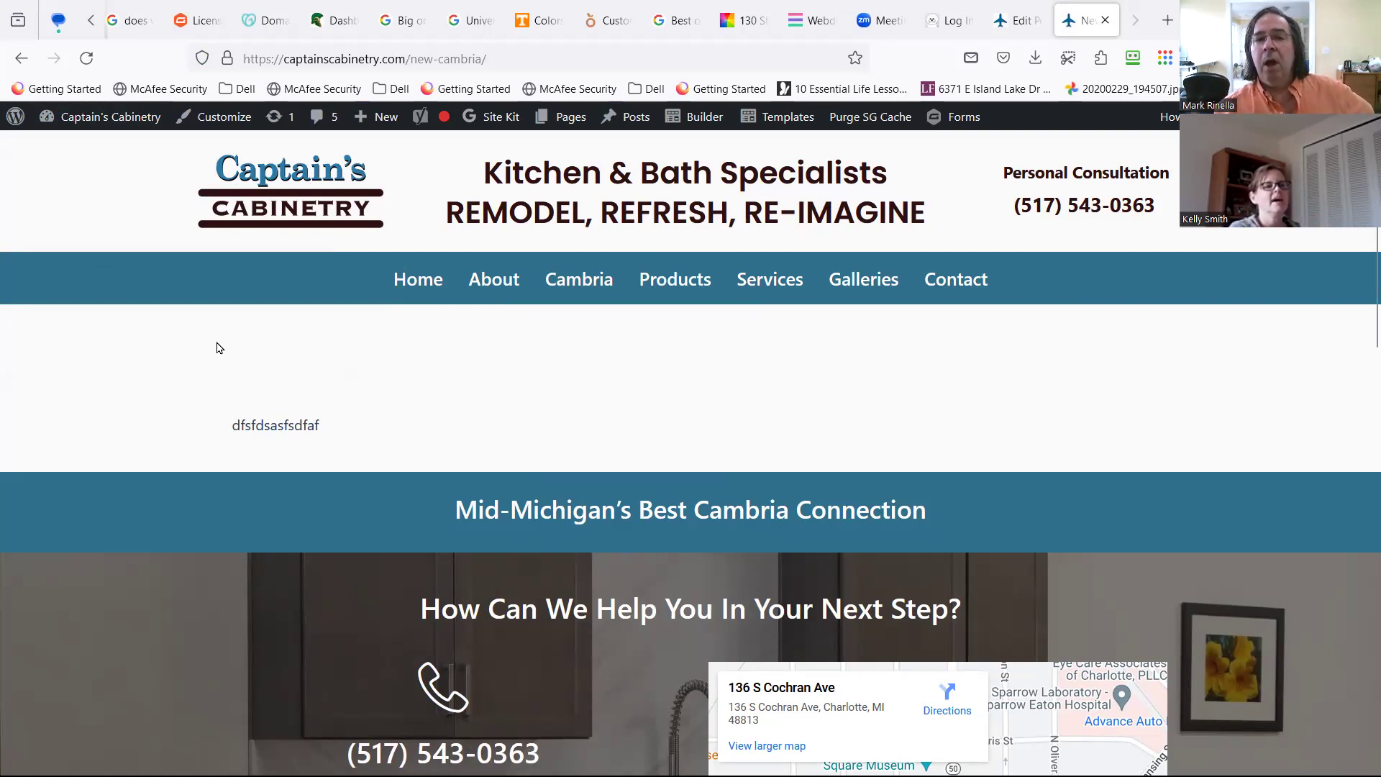
{"action": "mouse_move", "coordinate": [596, 152]}
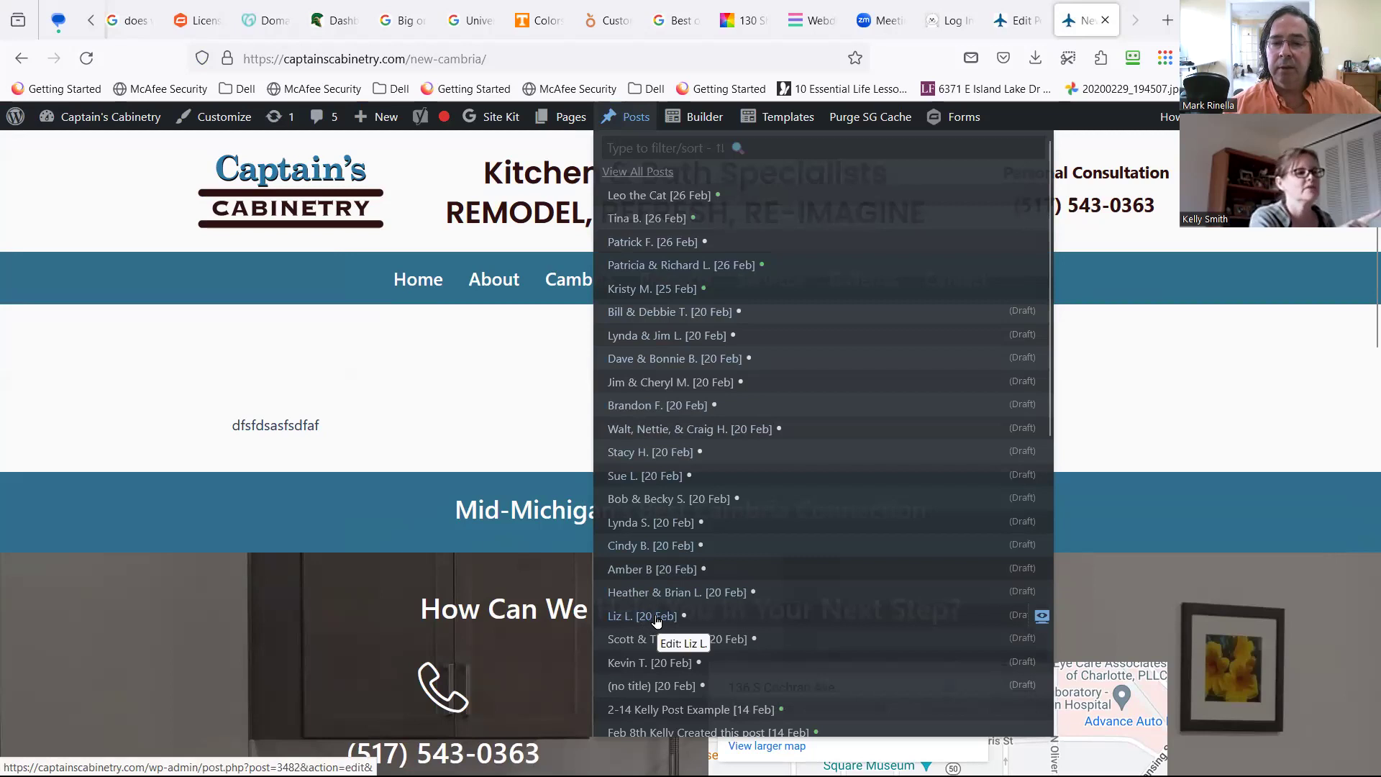
{"action": "scroll", "coordinate": [682, 605], "scroll_direction": "down", "scroll_amount": 2}
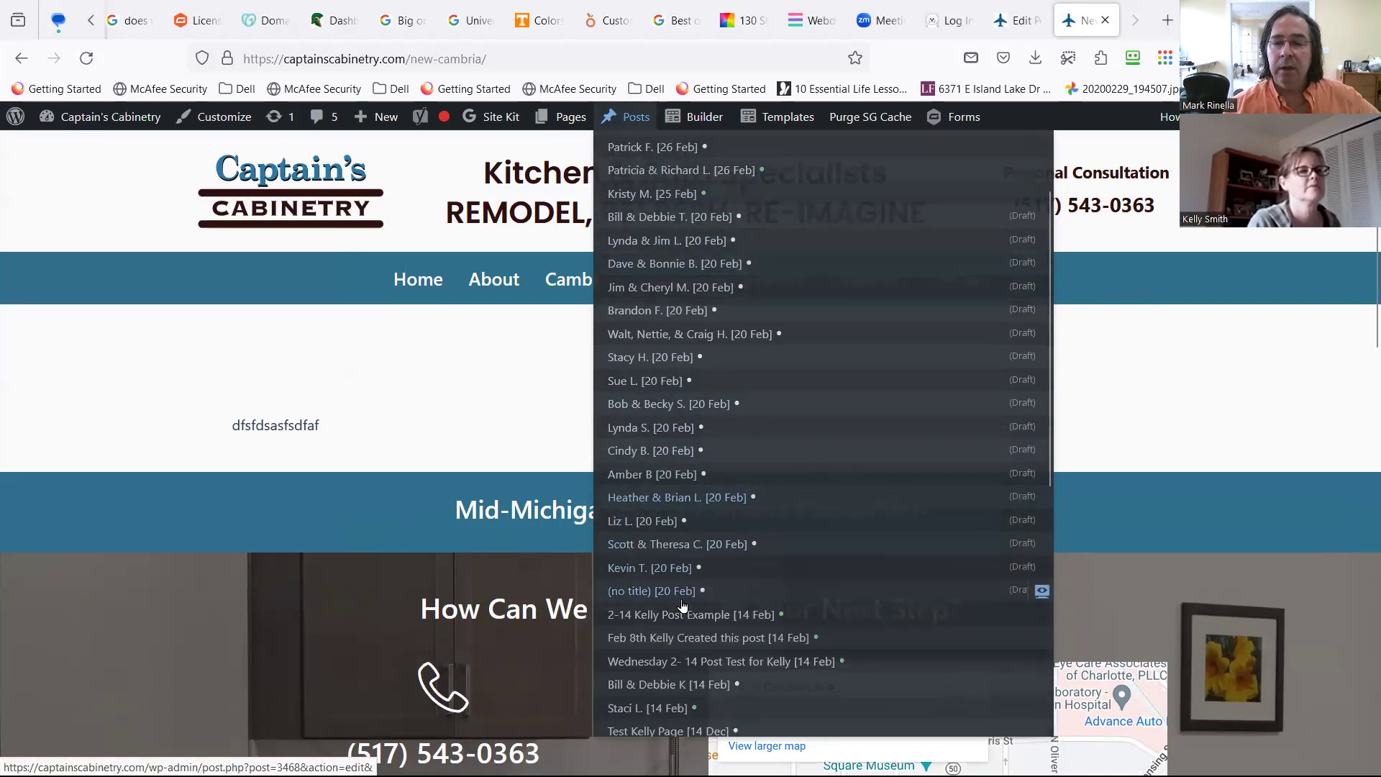
{"action": "scroll", "coordinate": [682, 604], "scroll_direction": "down", "scroll_amount": 2}
{"action": "scroll", "coordinate": [680, 597], "scroll_direction": "down", "scroll_amount": 8}
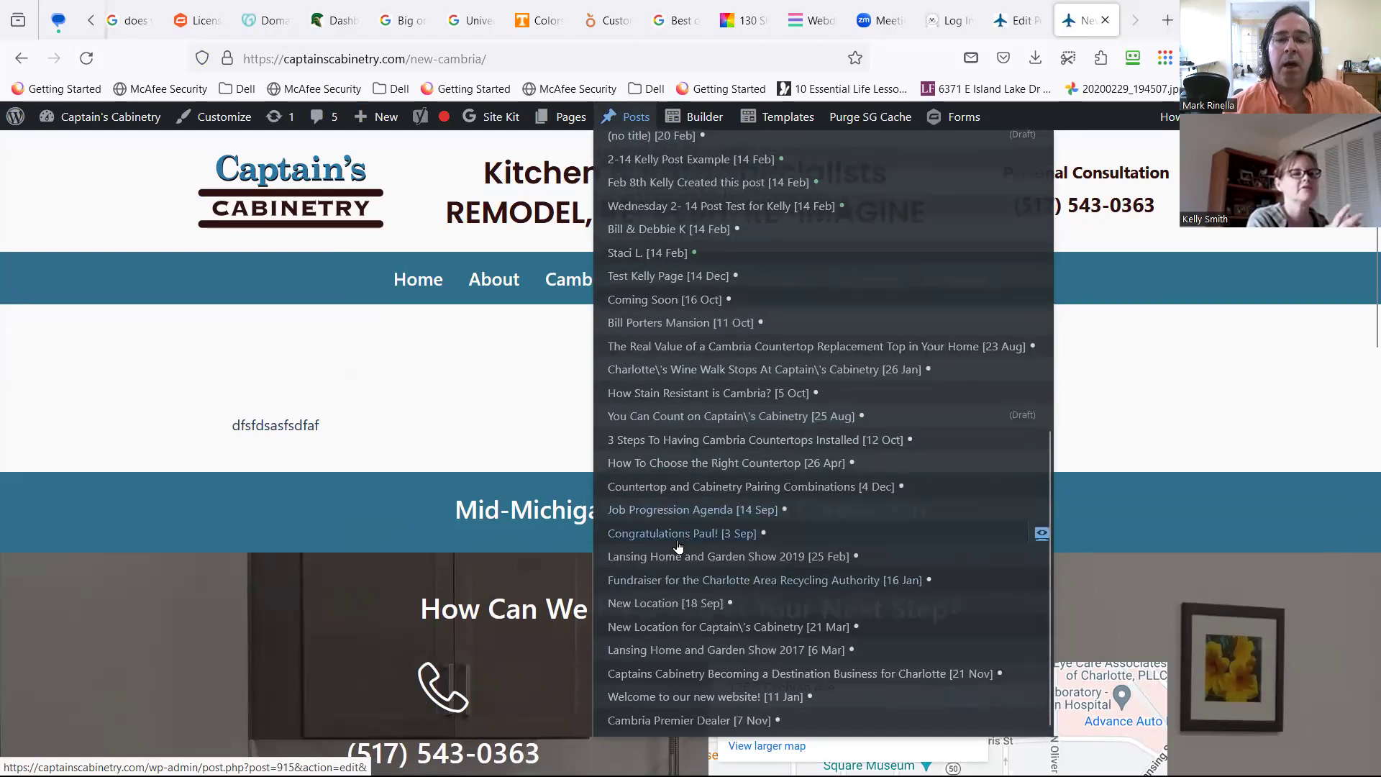
{"action": "scroll", "coordinate": [685, 540], "scroll_direction": "down", "scroll_amount": 3}
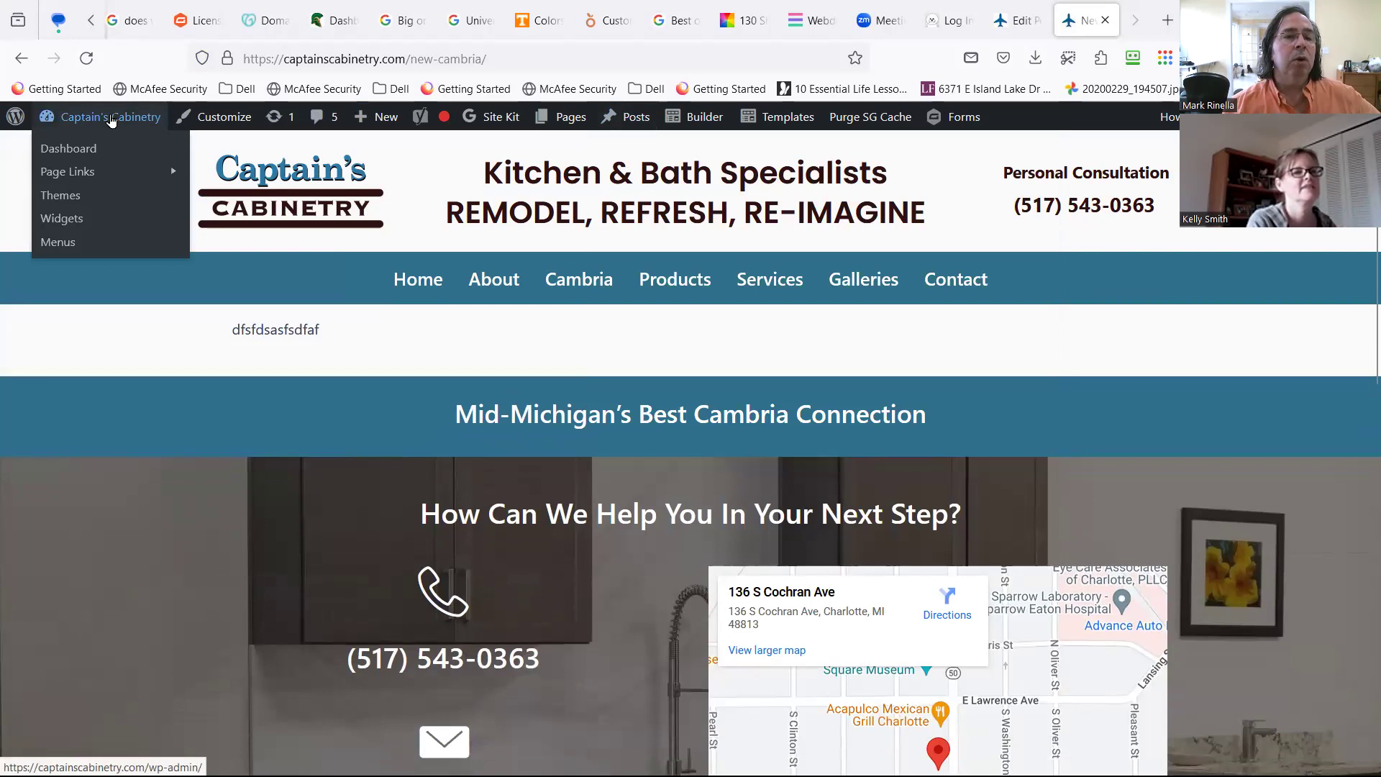
Step: Open the full Posts list in the WordPress dashboard and sort it by date, oldest first
{"action": "left_click", "coordinate": [119, 119]}
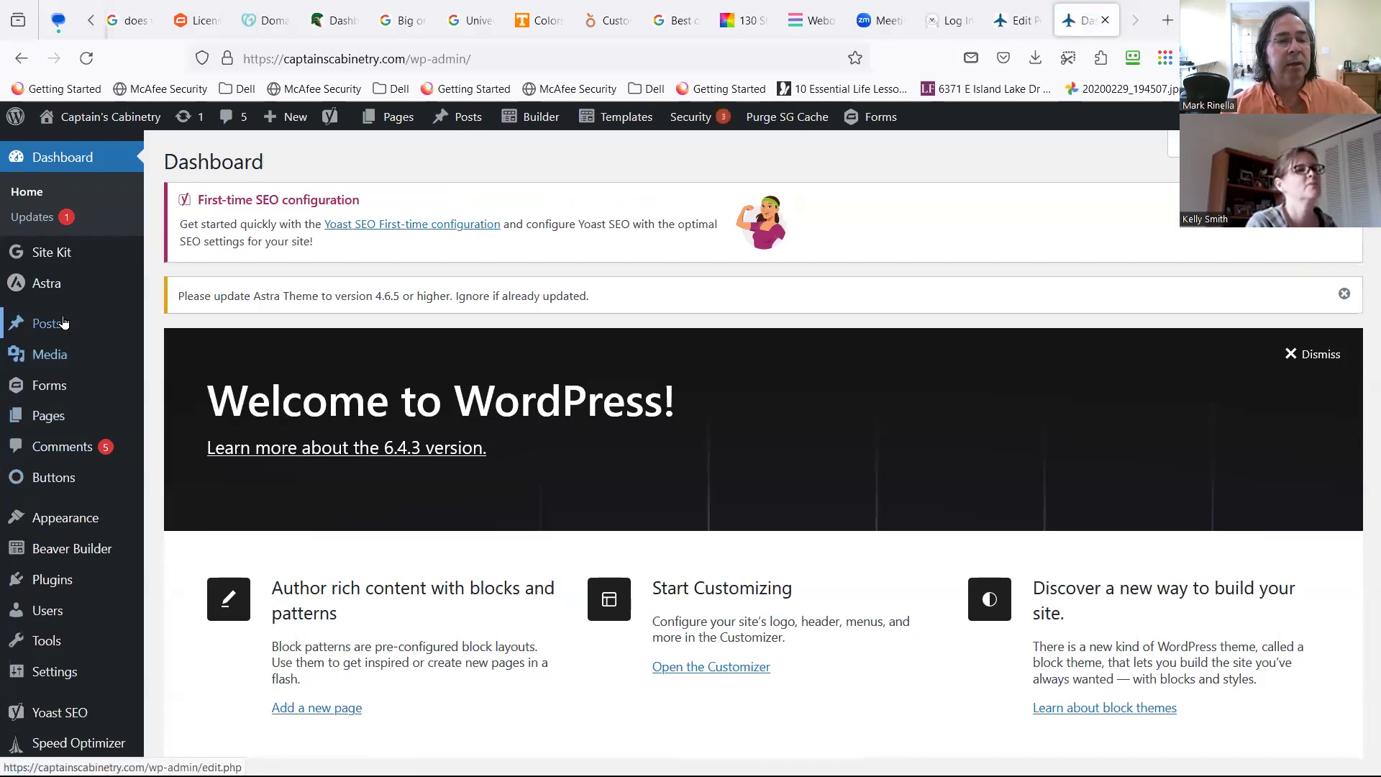
{"action": "mouse_move", "coordinate": [64, 322]}
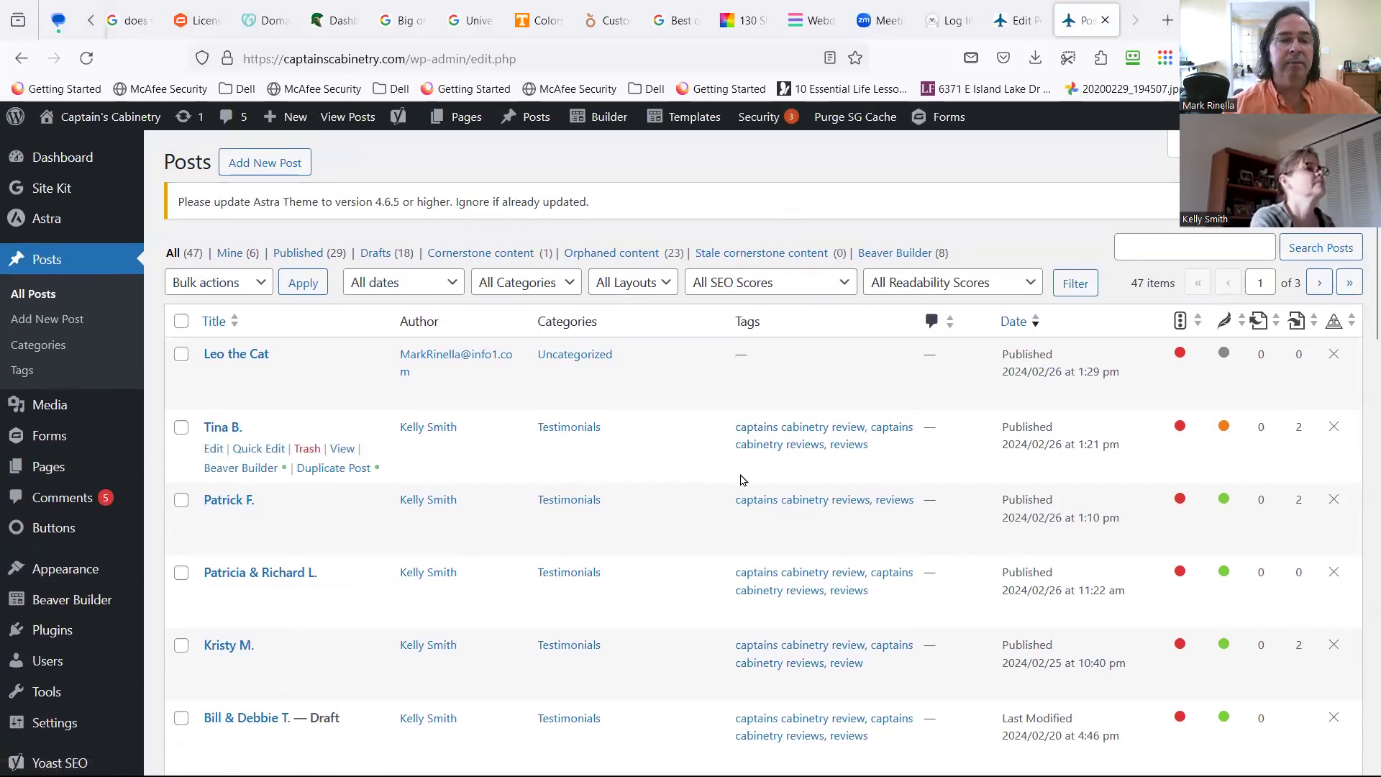
{"action": "scroll", "coordinate": [741, 478], "scroll_direction": "down", "scroll_amount": 3}
{"action": "scroll", "coordinate": [741, 478], "scroll_direction": "down", "scroll_amount": 1}
{"action": "scroll", "coordinate": [755, 456], "scroll_direction": "up", "scroll_amount": 5}
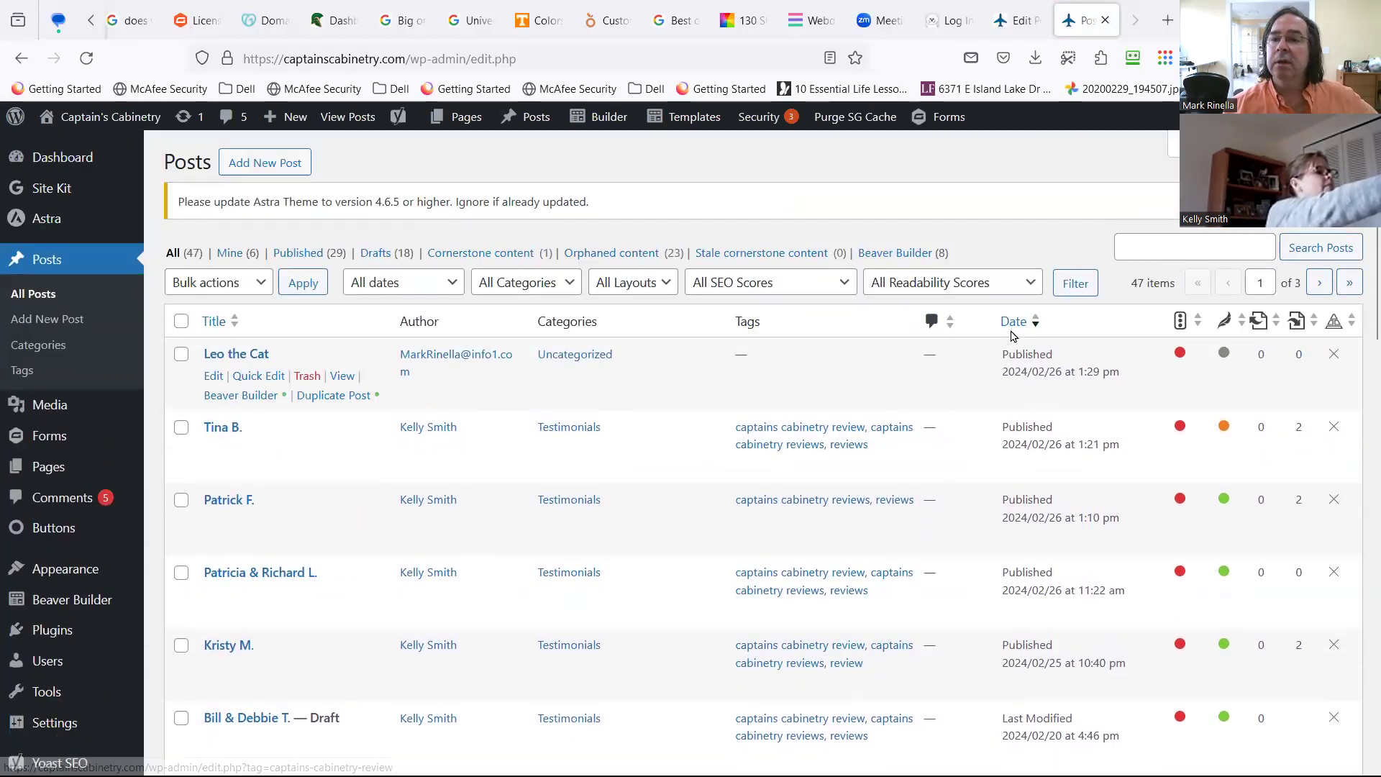
{"action": "left_click", "coordinate": [1021, 329]}
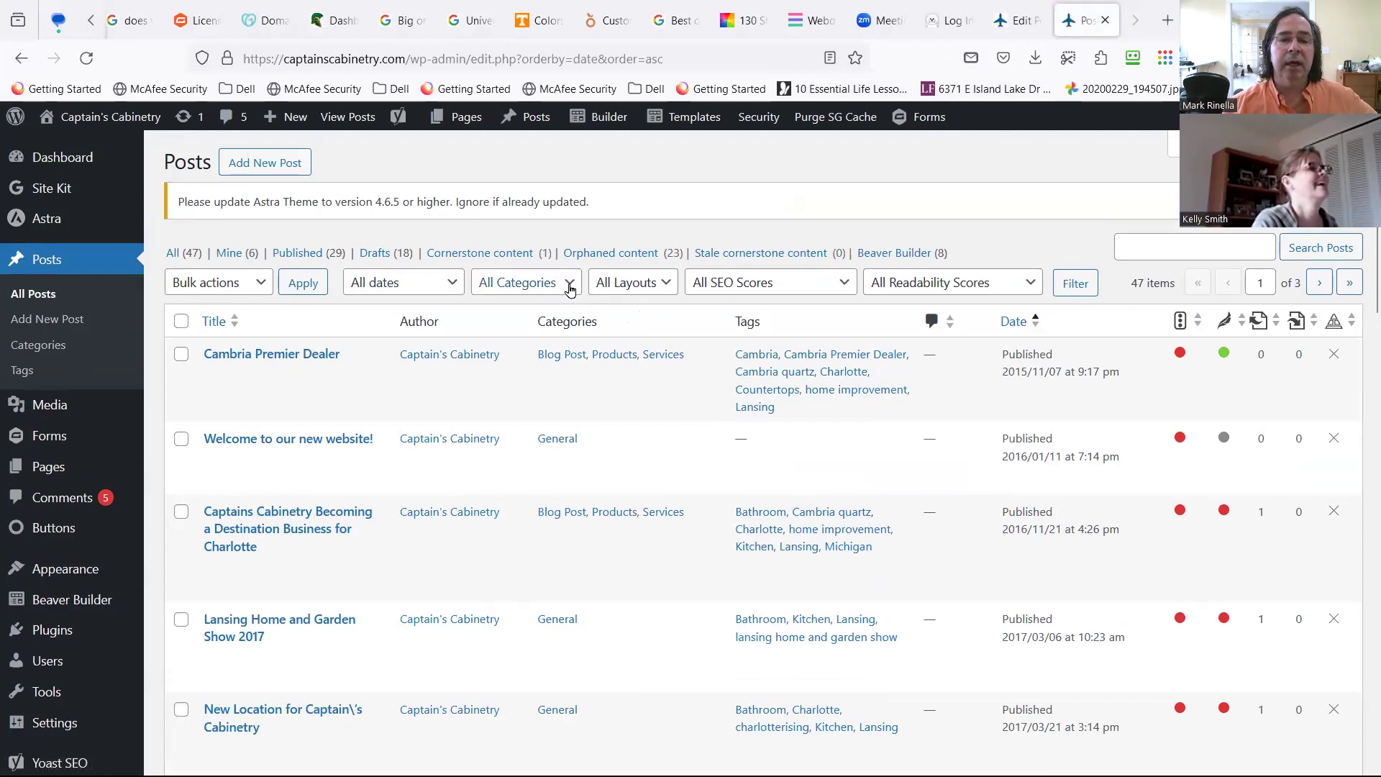
Step: Filter the posts by the Blog Post category and open "3 Steps To Having Cambria Countertops Installed" for editing
{"action": "left_click", "coordinate": [569, 287]}
{"action": "left_click", "coordinate": [519, 338]}
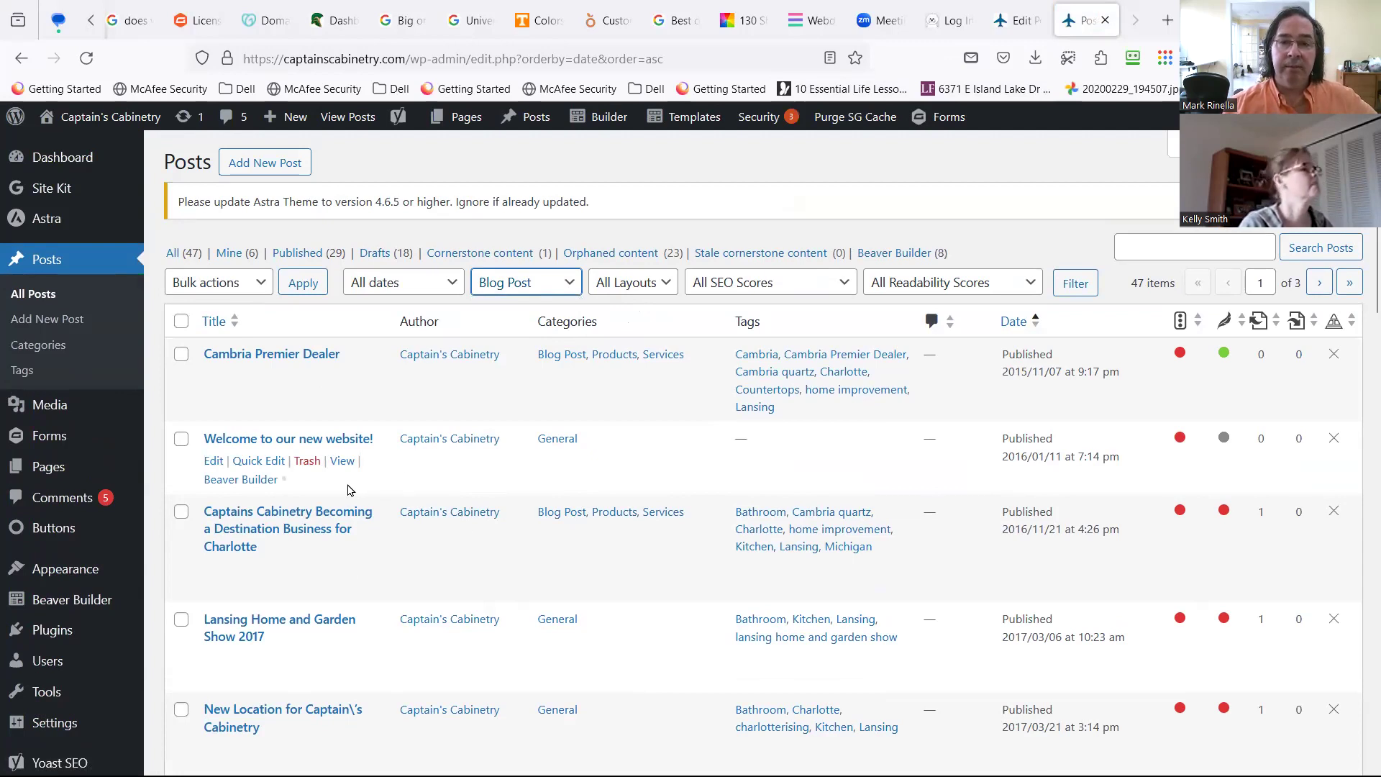
{"action": "left_click", "coordinate": [315, 289]}
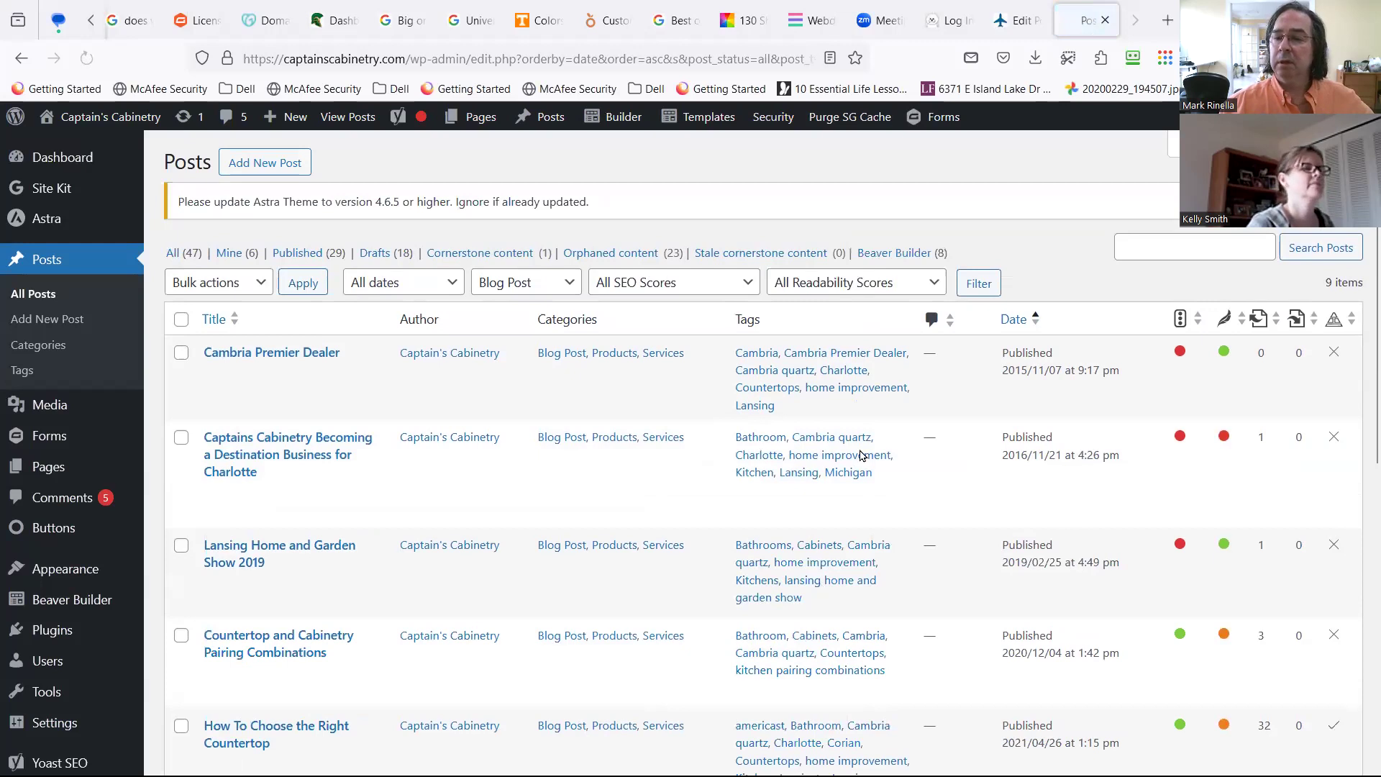
{"action": "scroll", "coordinate": [1140, 530], "scroll_direction": "down", "scroll_amount": 6}
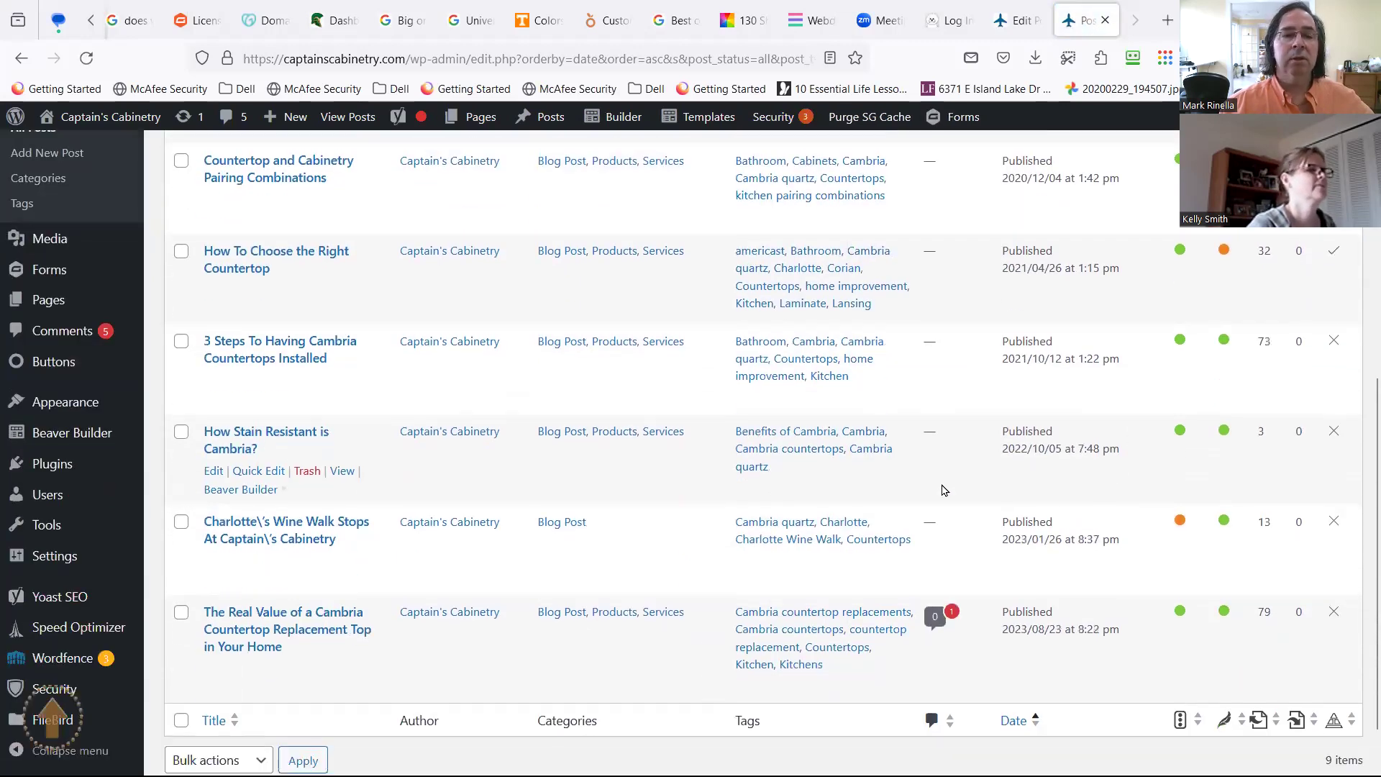
{"action": "scroll", "coordinate": [284, 360], "scroll_direction": "down", "scroll_amount": 1}
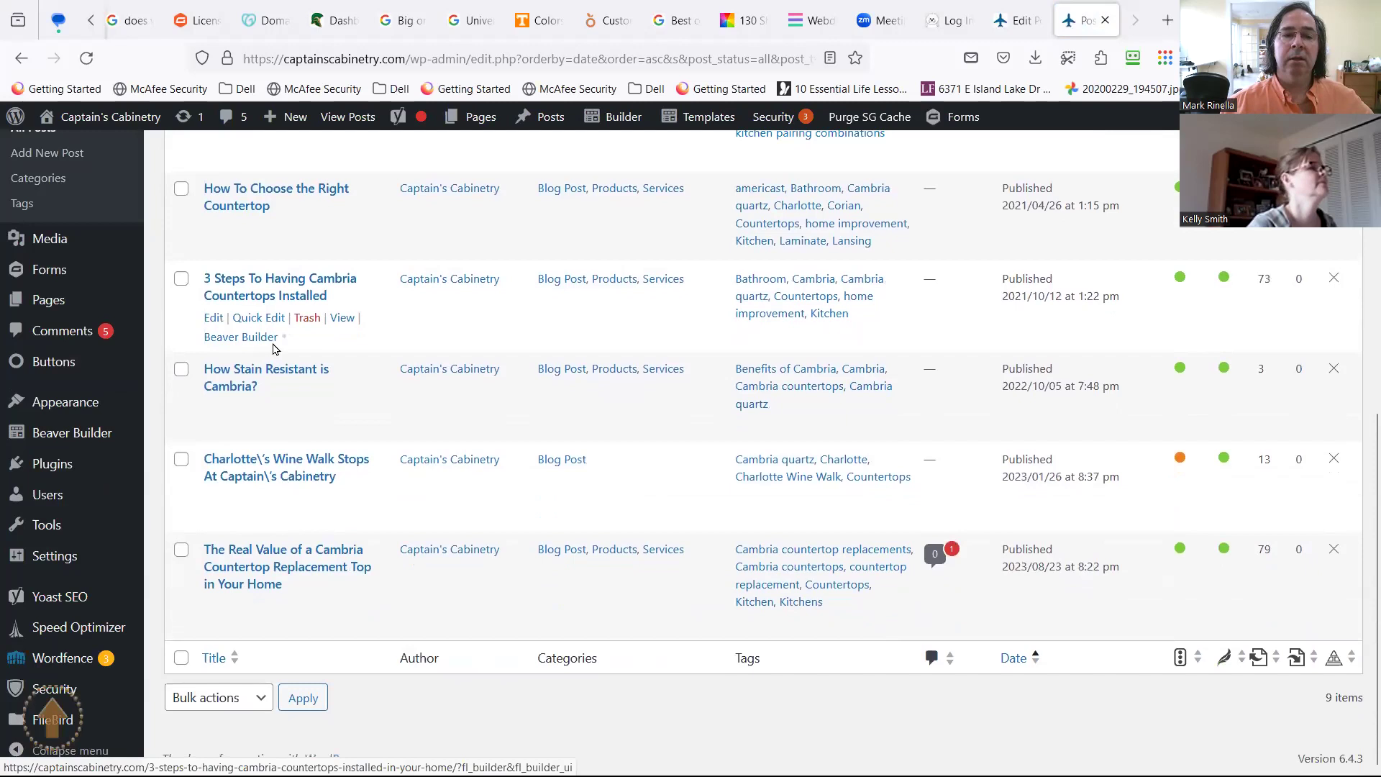
{"action": "left_click", "coordinate": [256, 292]}
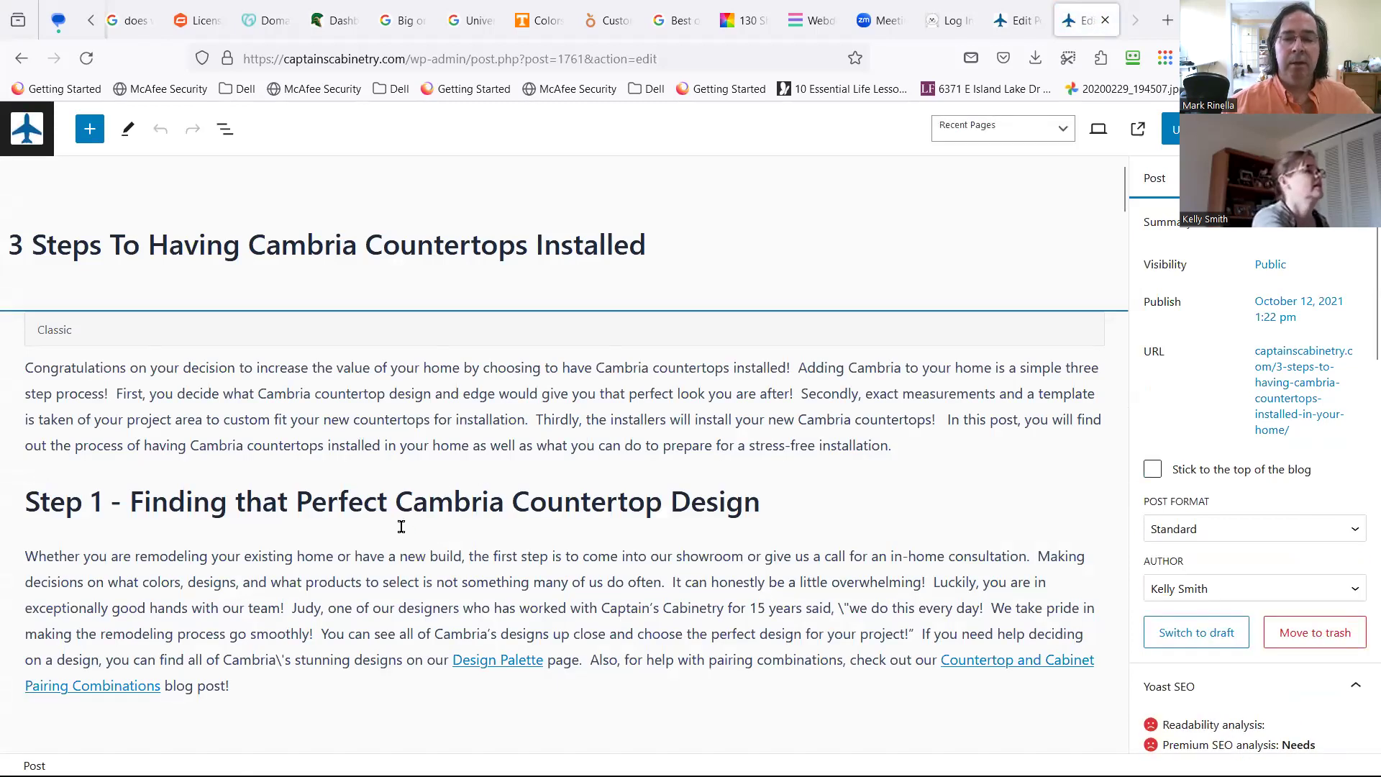
Step: Examine the post's text, step headings and photo galleries in the standard editor
{"action": "scroll", "coordinate": [381, 532], "scroll_direction": "down", "scroll_amount": 6}
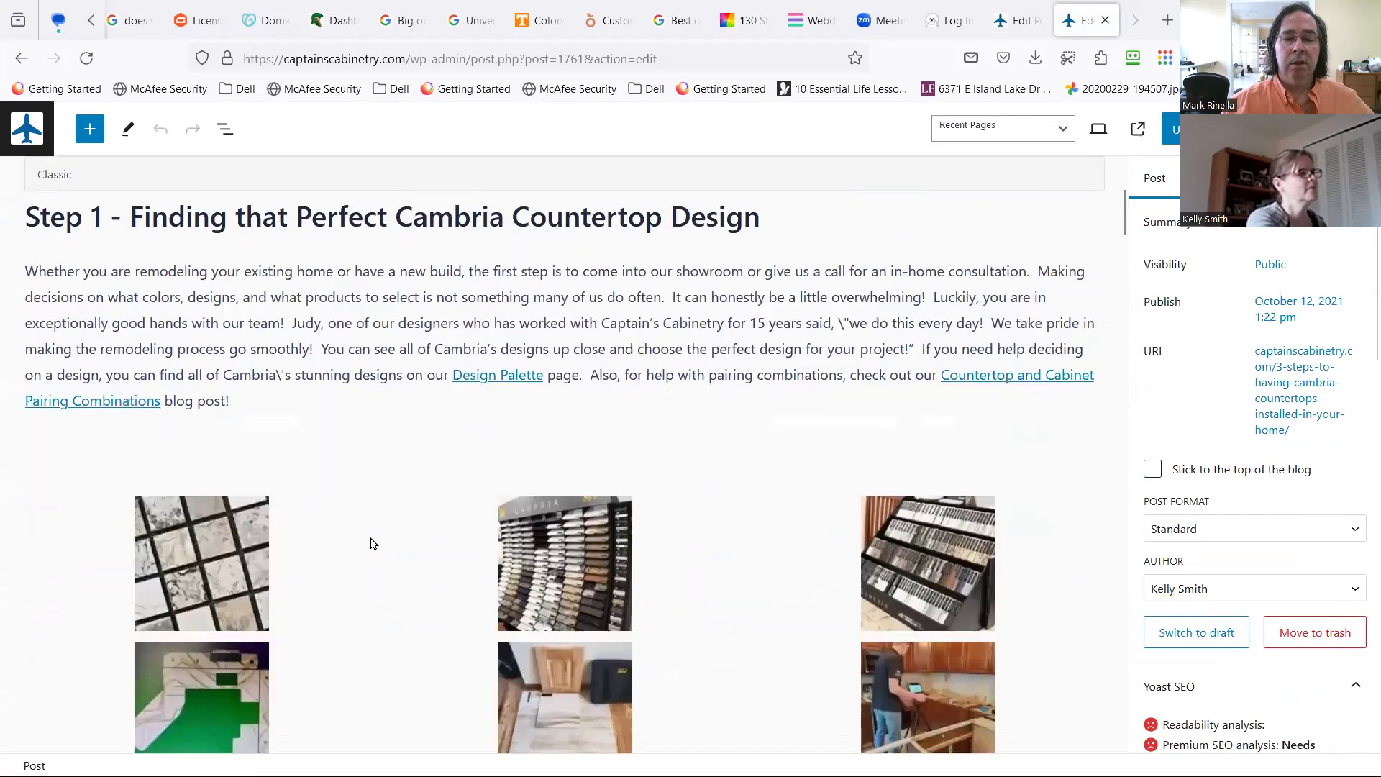
{"action": "scroll", "coordinate": [372, 543], "scroll_direction": "down", "scroll_amount": 10}
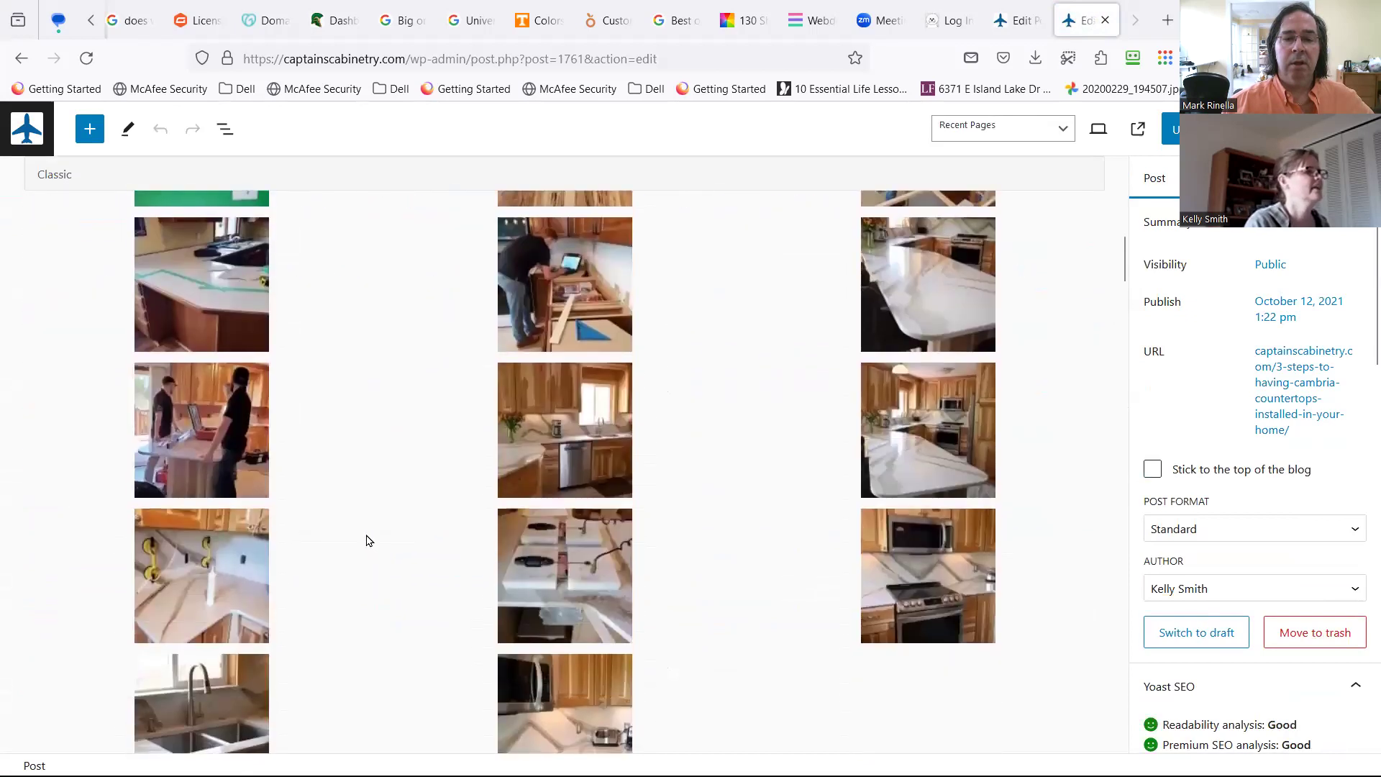
{"action": "scroll", "coordinate": [366, 540], "scroll_direction": "down", "scroll_amount": 5}
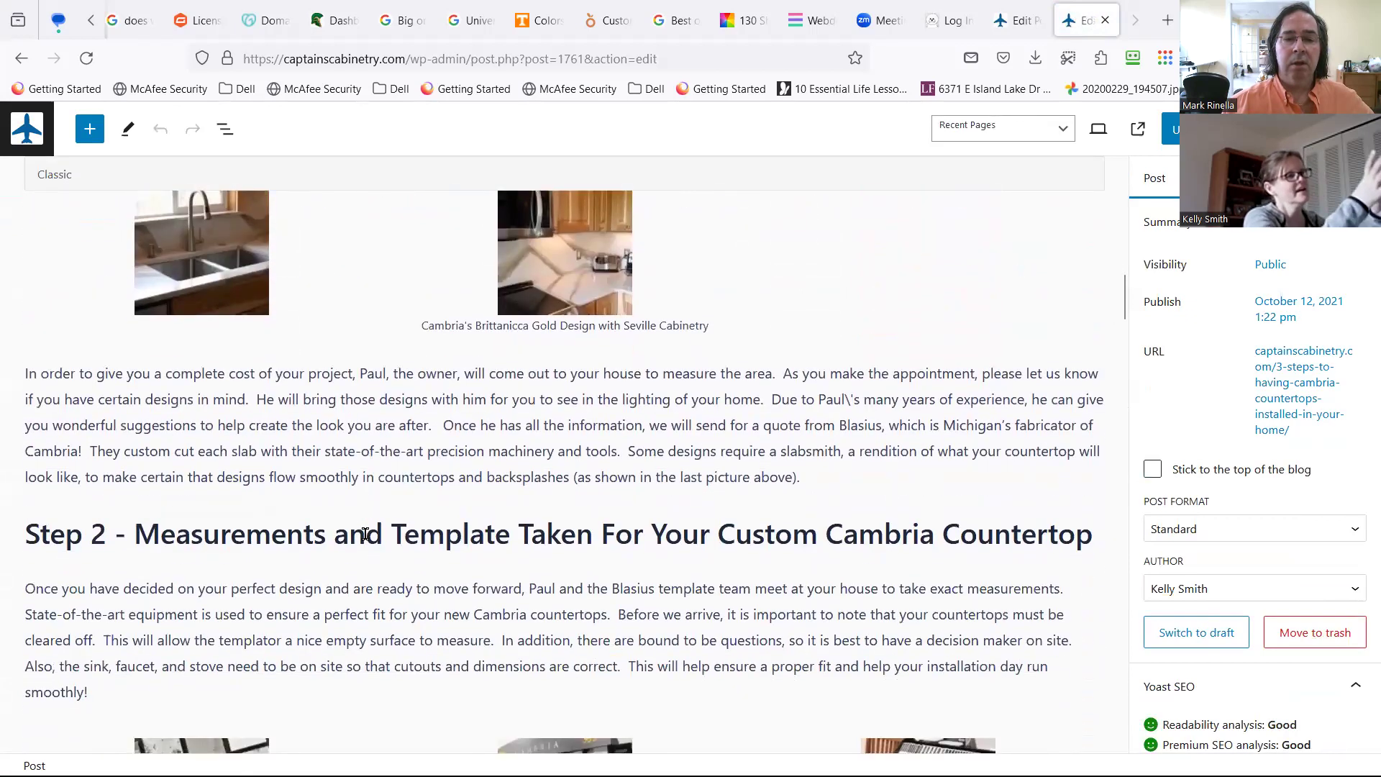
{"action": "scroll", "coordinate": [366, 533], "scroll_direction": "down", "scroll_amount": 5}
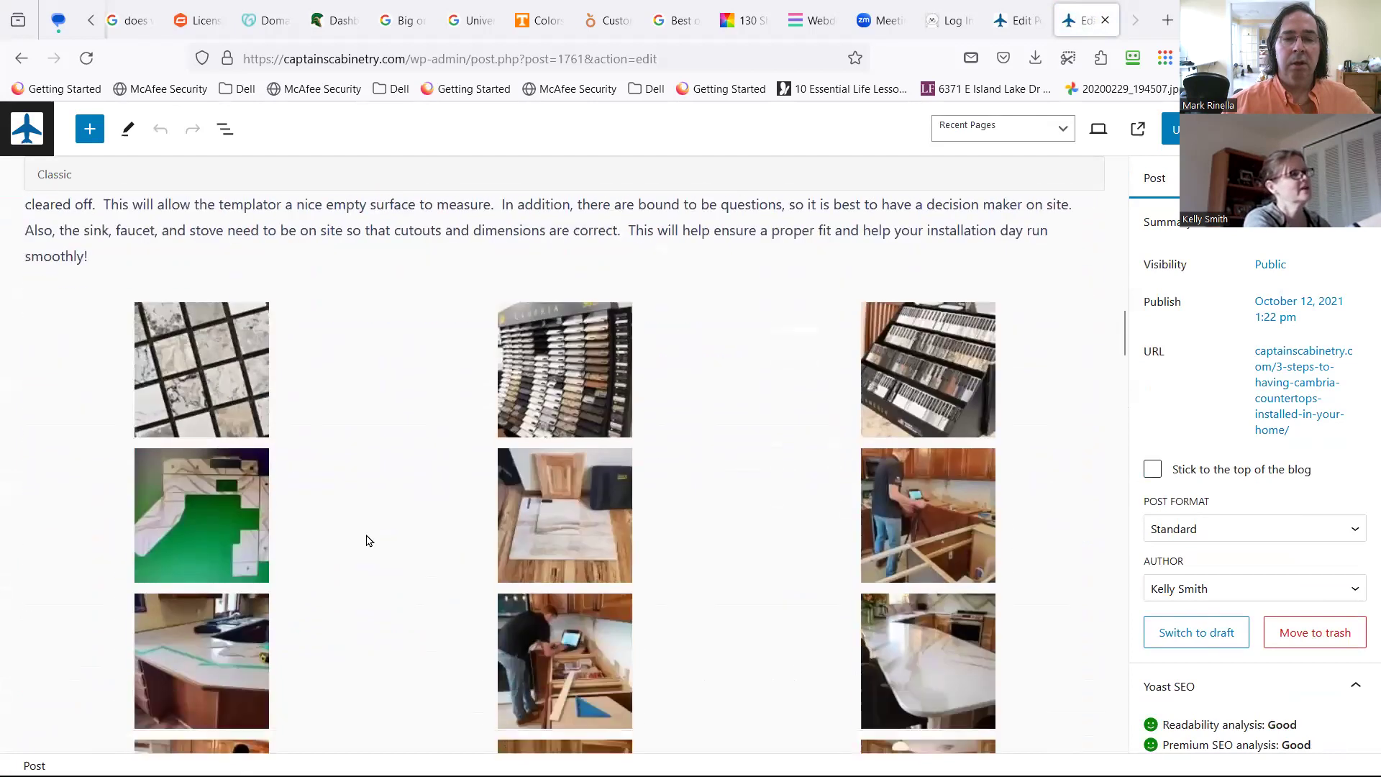
{"action": "scroll", "coordinate": [396, 432], "scroll_direction": "up", "scroll_amount": 6}
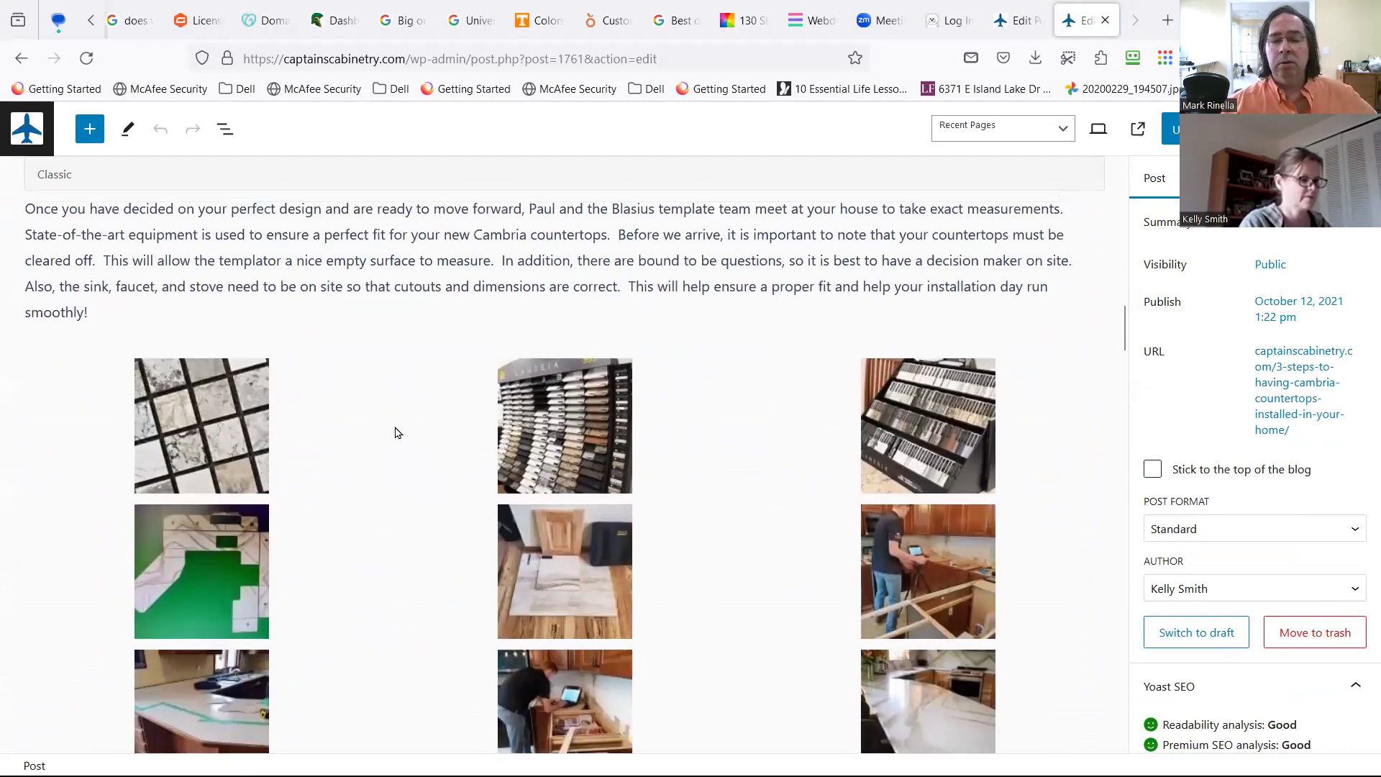
{"action": "scroll", "coordinate": [388, 453], "scroll_direction": "up", "scroll_amount": 7}
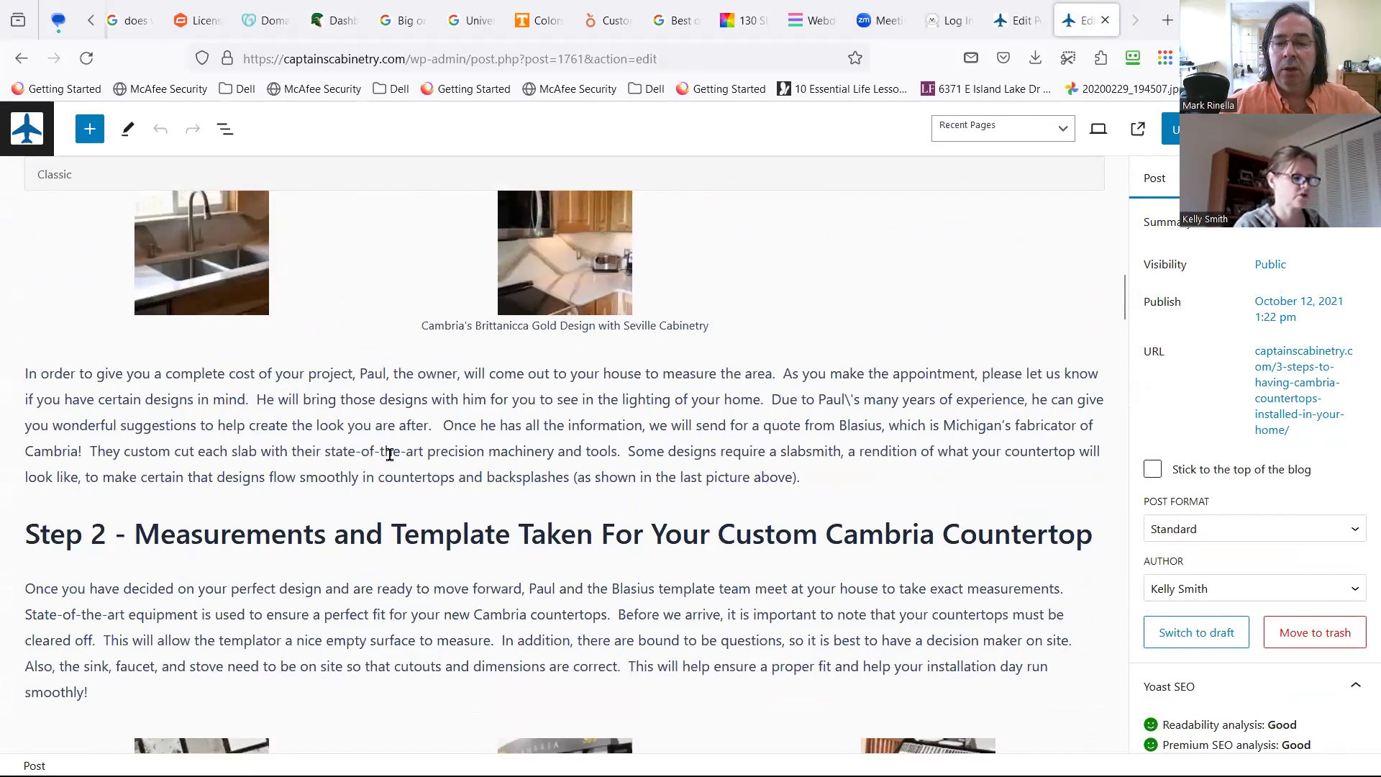
{"action": "scroll", "coordinate": [392, 468], "scroll_direction": "up", "scroll_amount": 6}
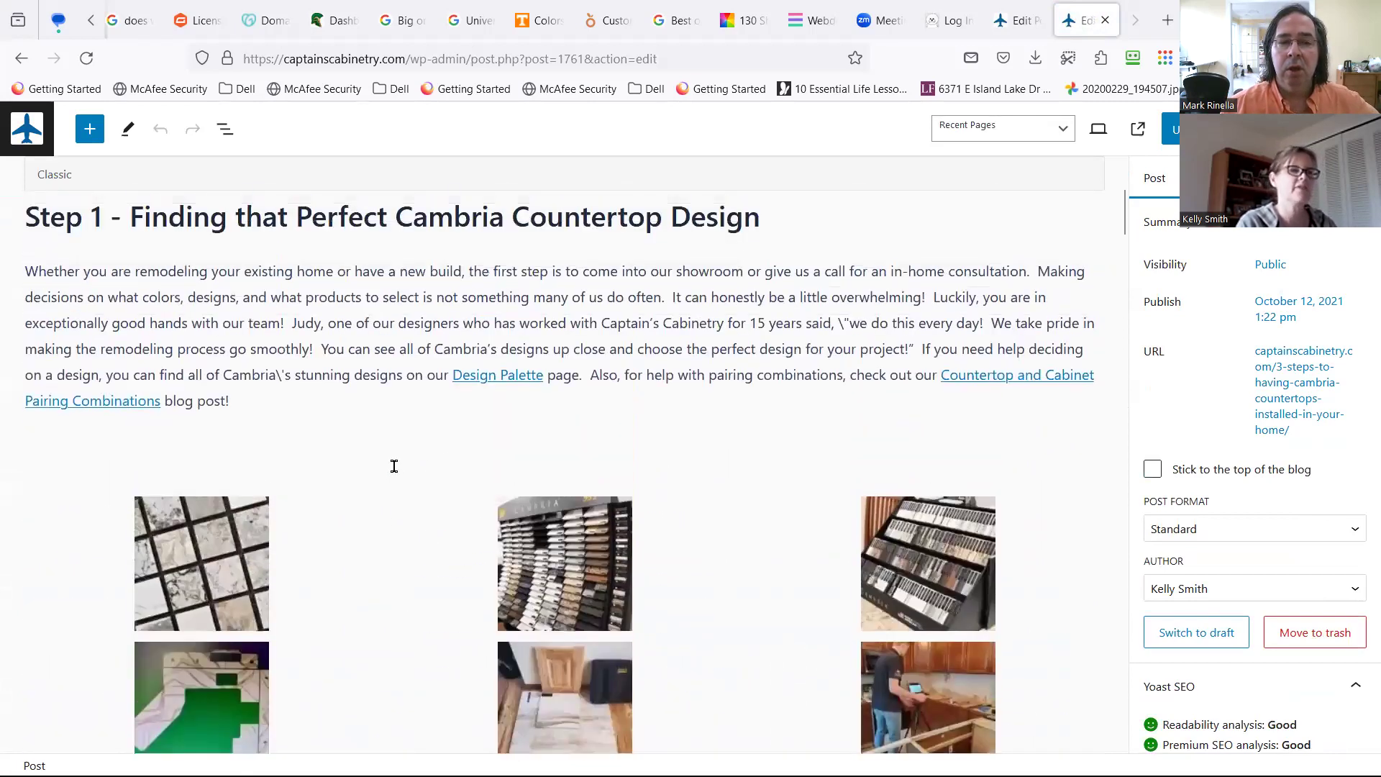
{"action": "scroll", "coordinate": [394, 466], "scroll_direction": "up", "scroll_amount": 4}
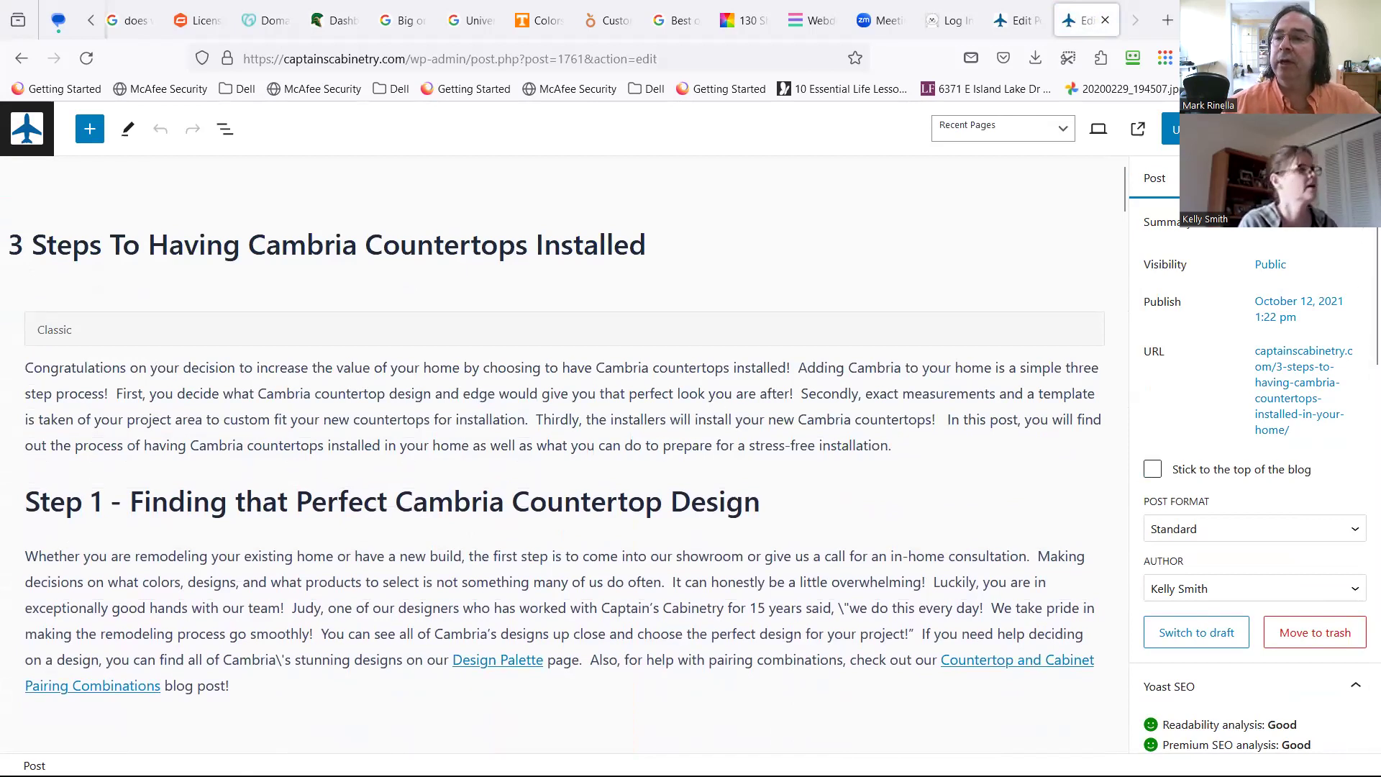
Step: Convert the 3 Steps post to Beaver Builder and launch the builder, choosing to edit the content only
{"action": "left_click", "coordinate": [1358, 129]}
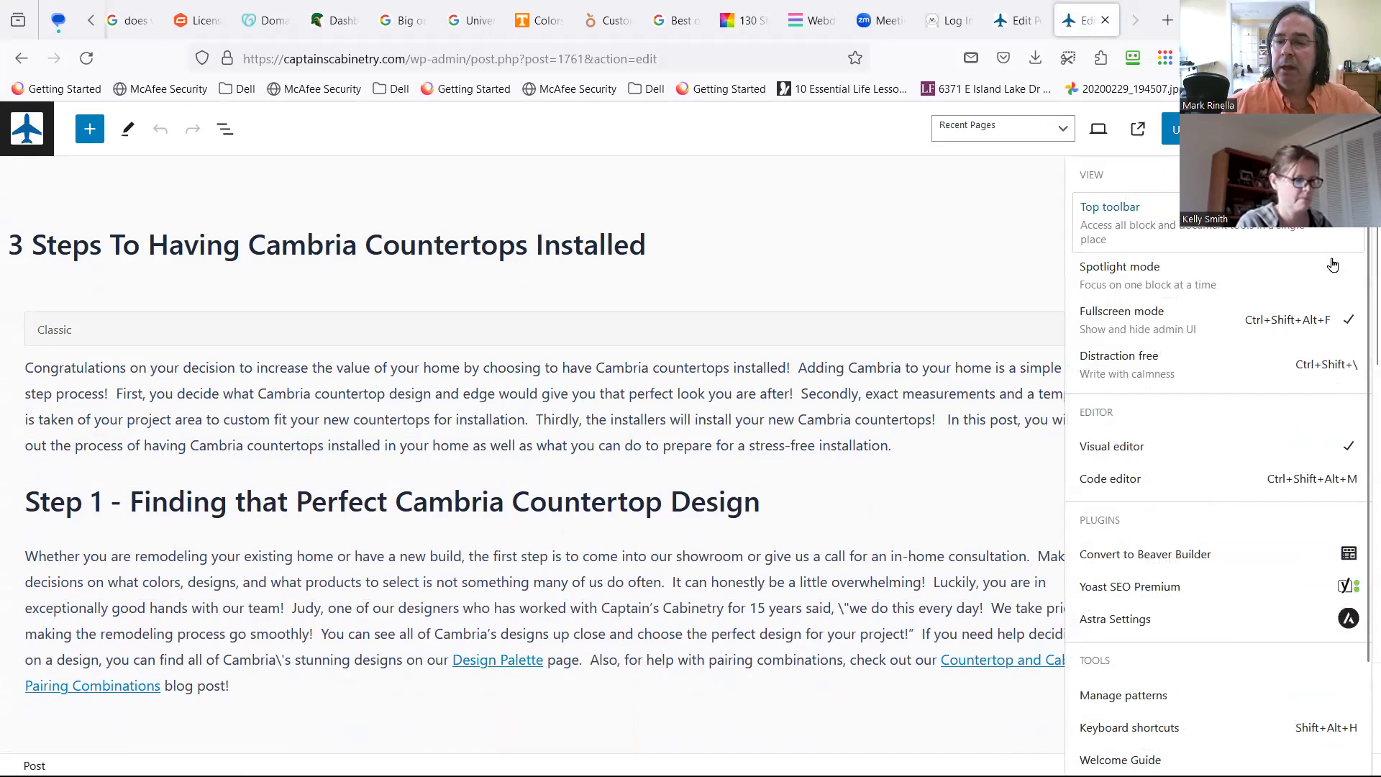
{"action": "left_click", "coordinate": [1180, 561]}
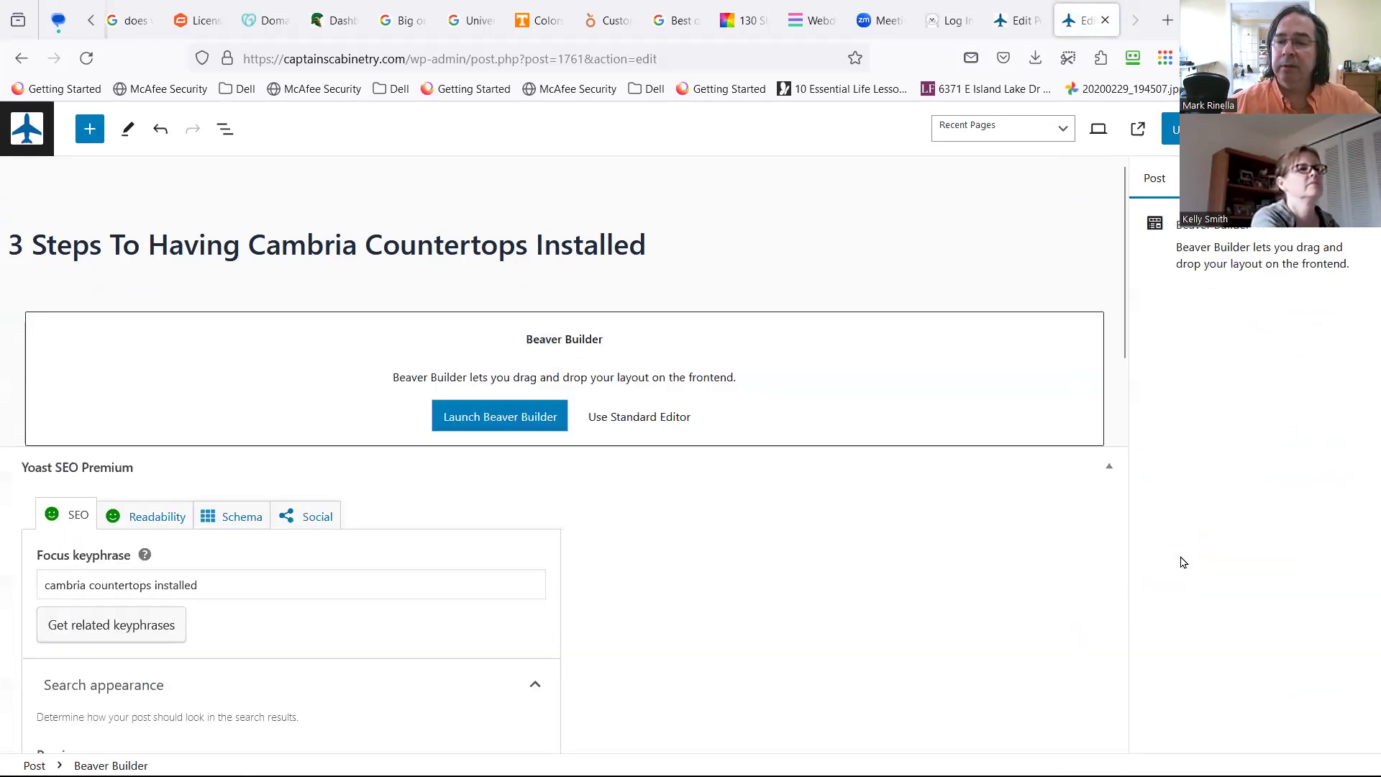
{"action": "left_click", "coordinate": [500, 419]}
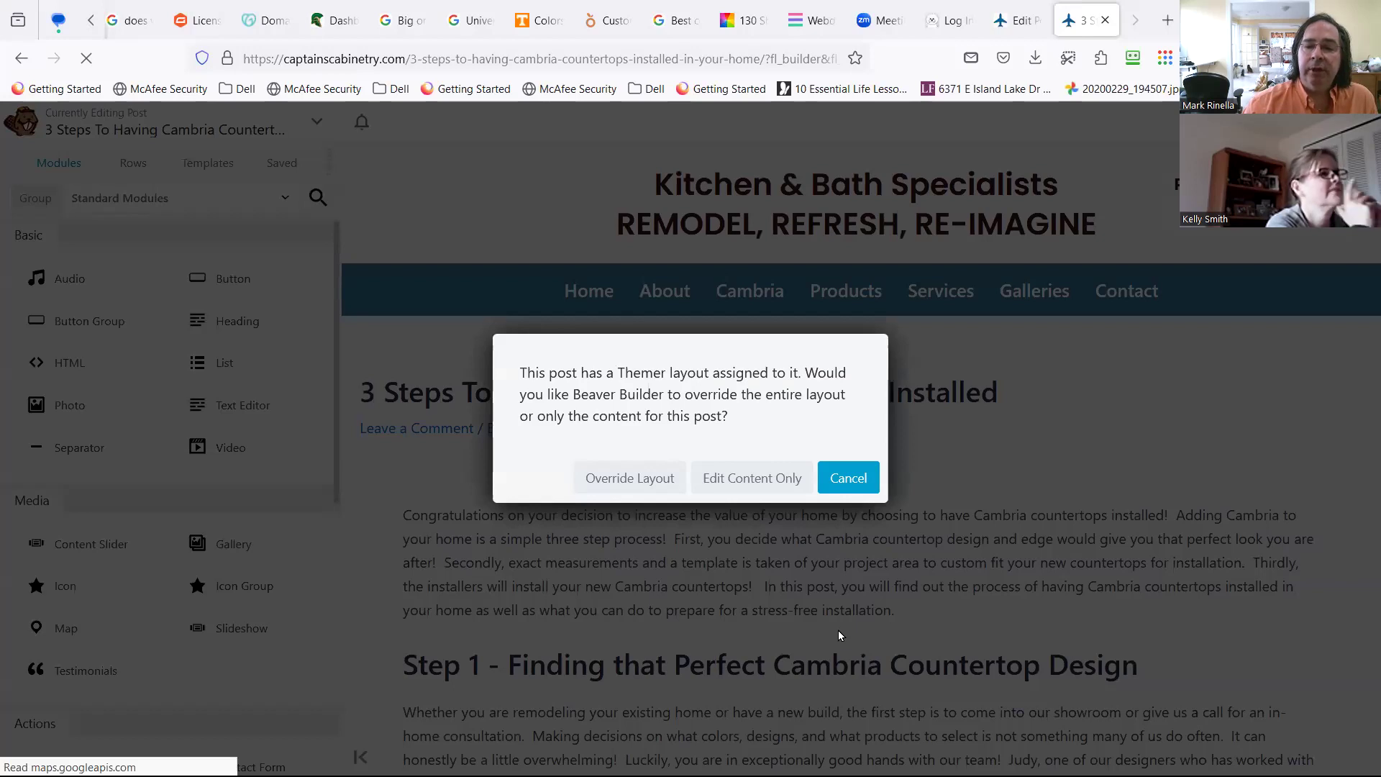
{"action": "left_click", "coordinate": [743, 479]}
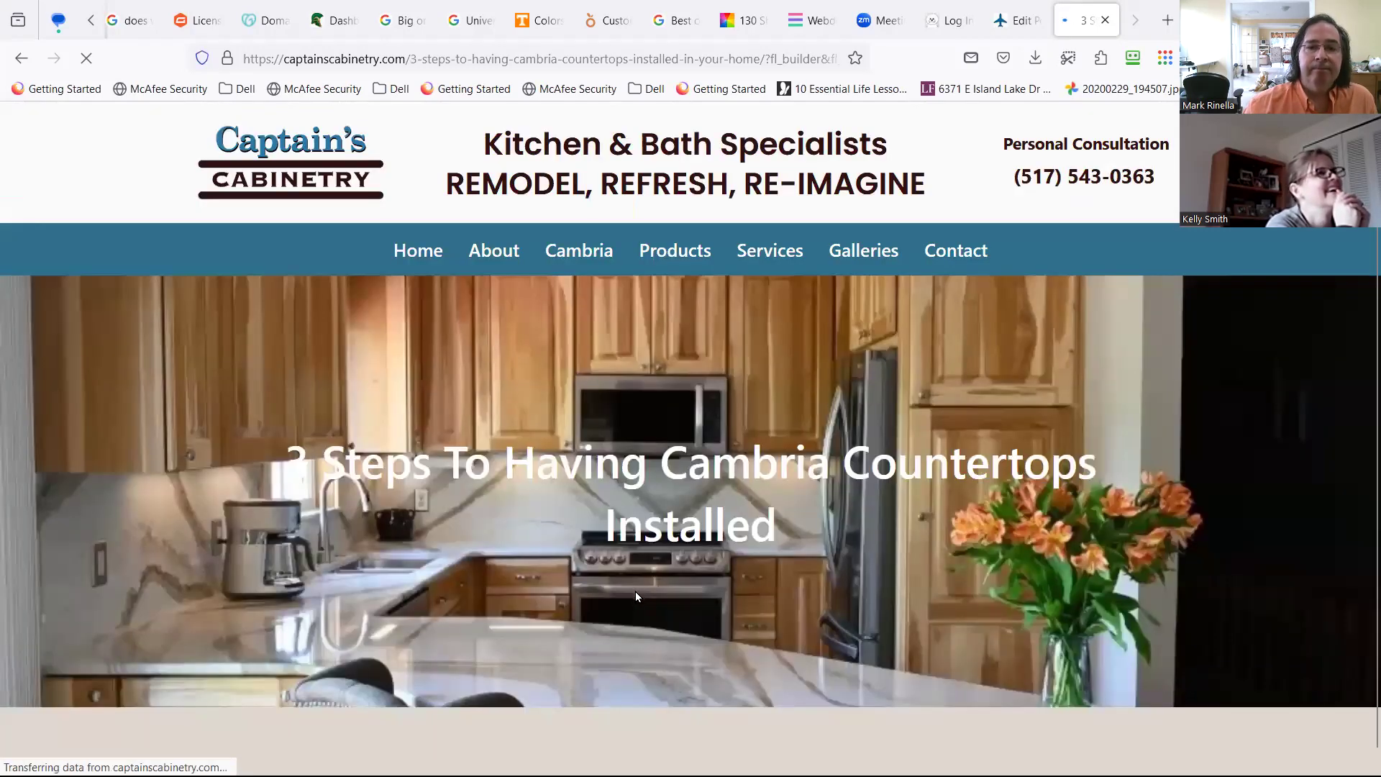
Step: Review the converted post's header image, text sections and photo gallery in Beaver Builder
{"action": "scroll", "coordinate": [636, 596], "scroll_direction": "down", "scroll_amount": 3}
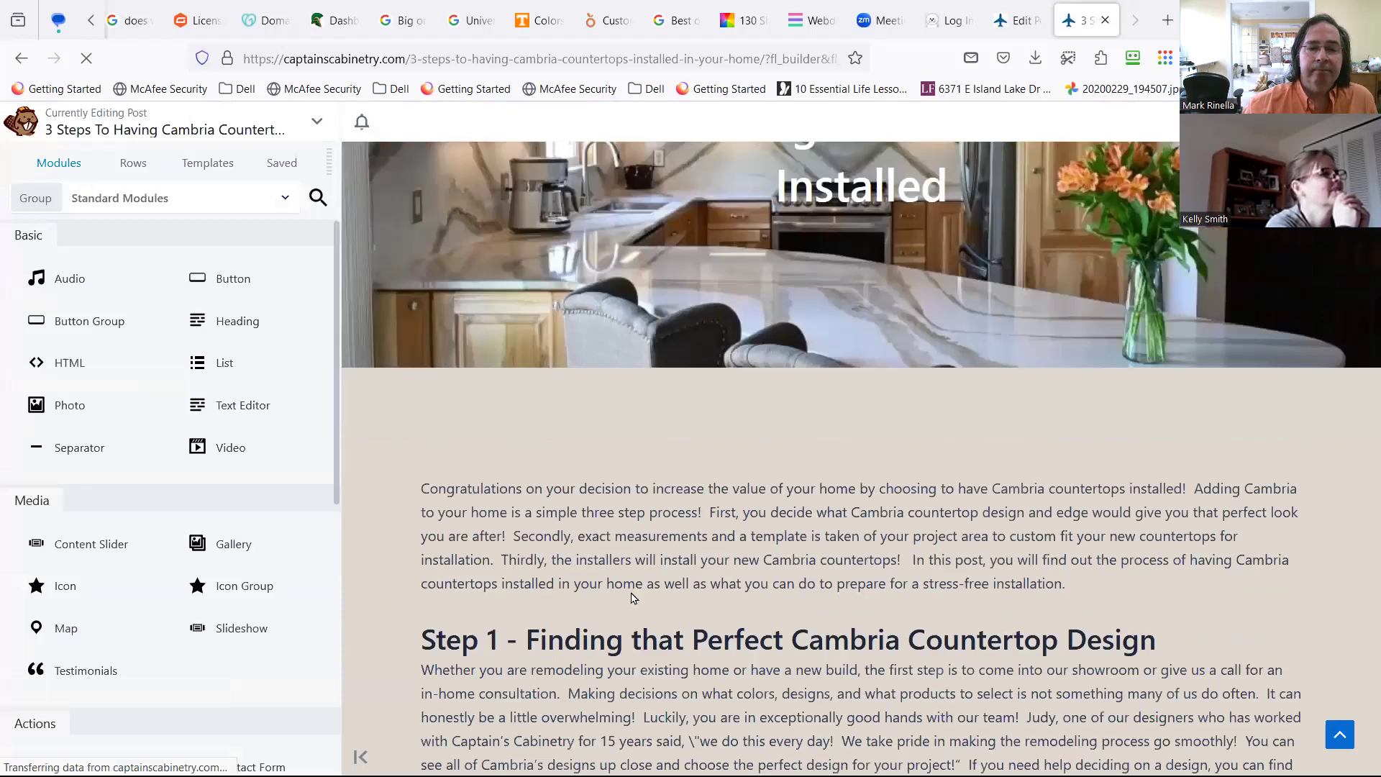
{"action": "scroll", "coordinate": [633, 598], "scroll_direction": "down", "scroll_amount": 8}
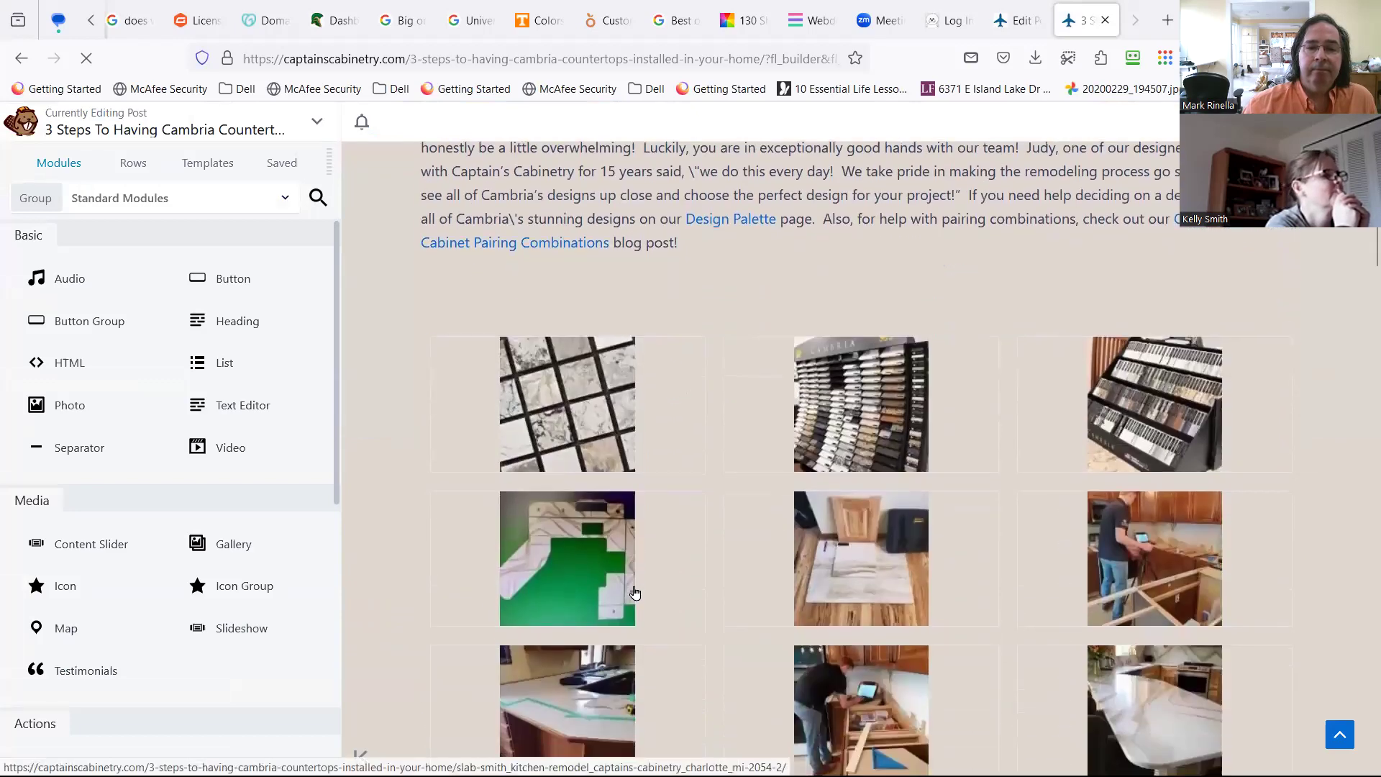
{"action": "scroll", "coordinate": [634, 592], "scroll_direction": "down", "scroll_amount": 3}
{"action": "scroll", "coordinate": [634, 592], "scroll_direction": "down", "scroll_amount": 8}
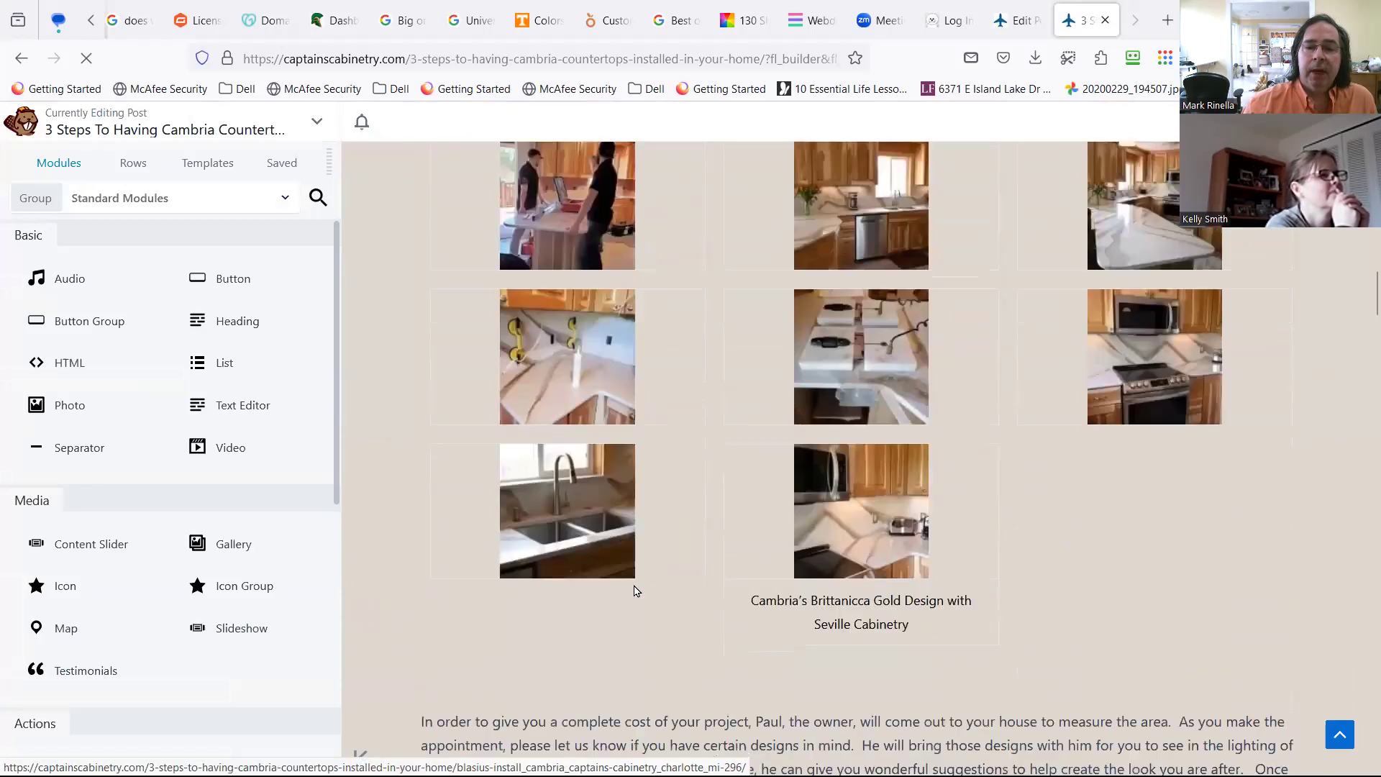
{"action": "scroll", "coordinate": [632, 590], "scroll_direction": "up", "scroll_amount": 4}
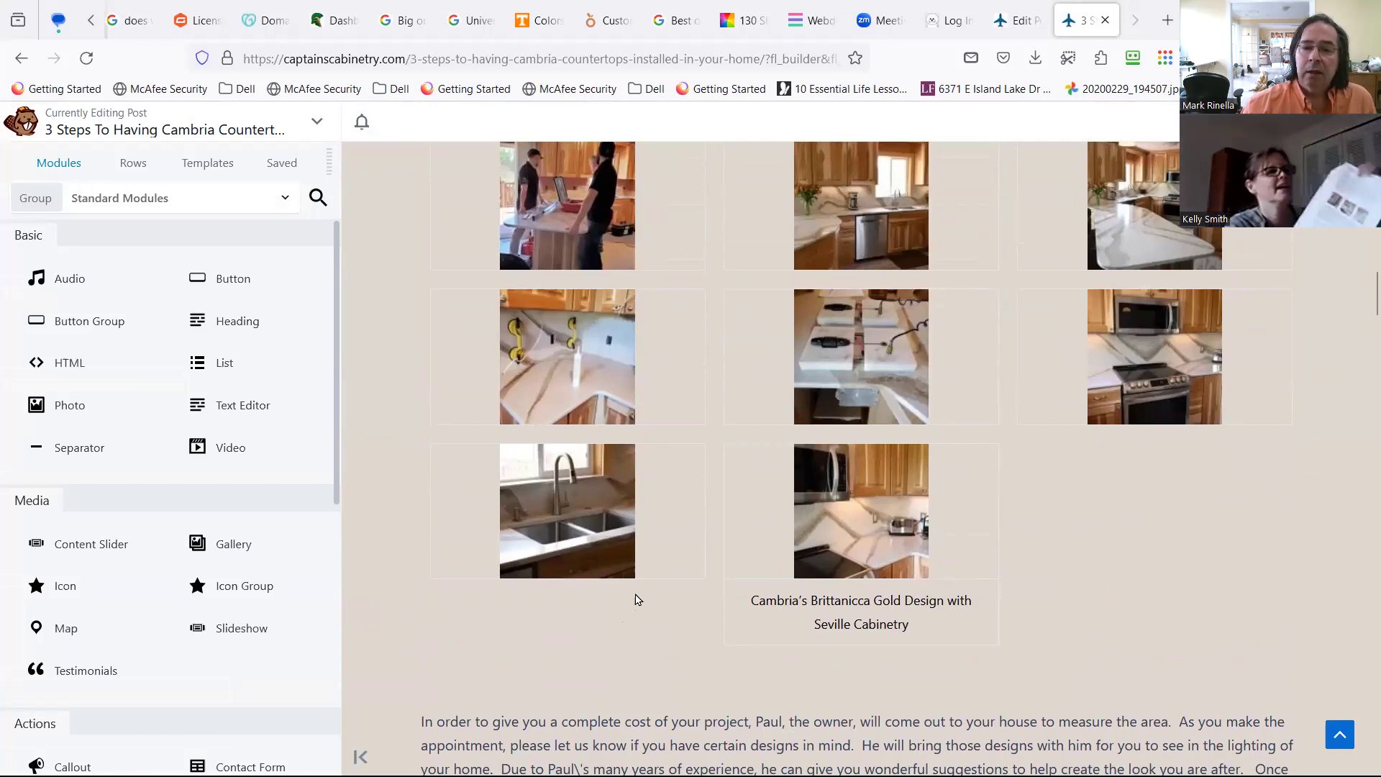
{"action": "scroll", "coordinate": [629, 599], "scroll_direction": "up", "scroll_amount": 12}
{"action": "scroll", "coordinate": [636, 602], "scroll_direction": "up", "scroll_amount": 10}
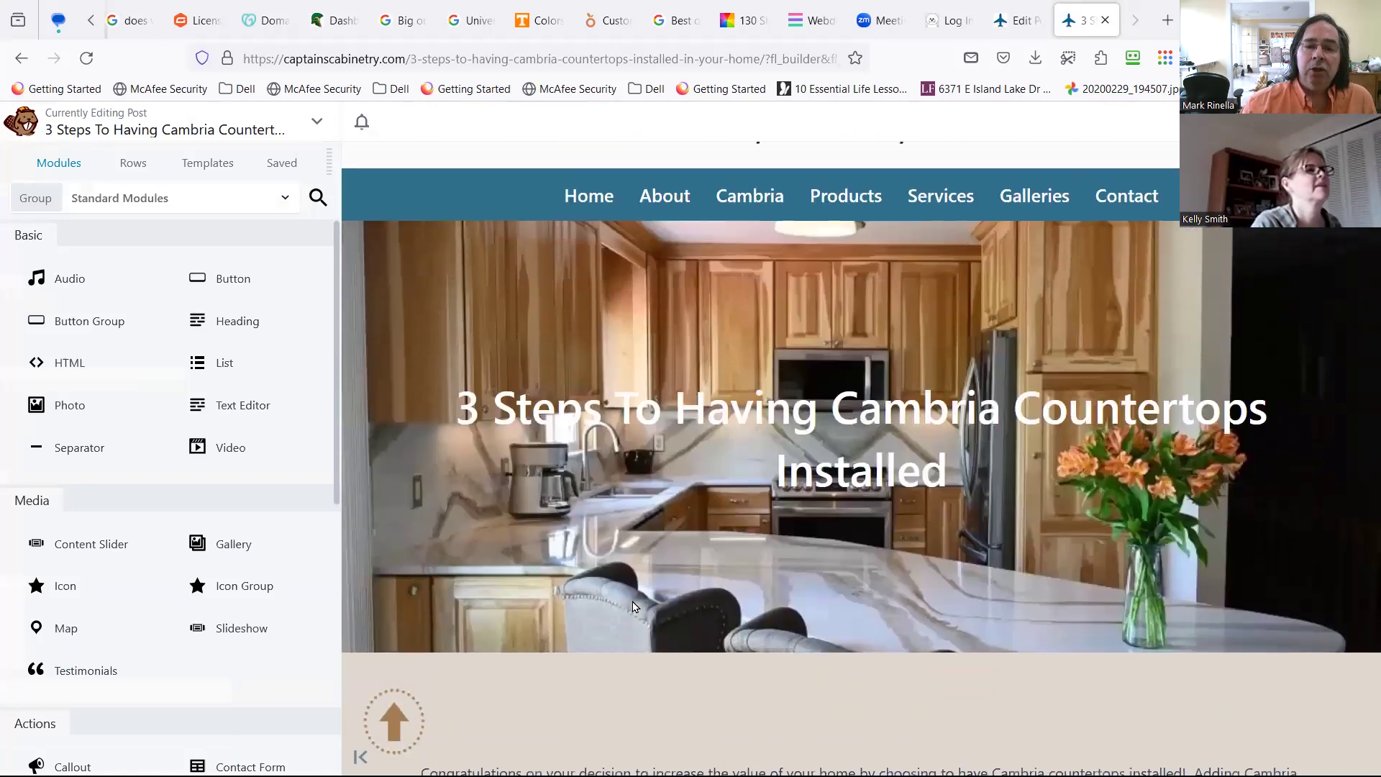
Step: Open the settings of the post's main text module and display its content as HTML source
{"action": "scroll", "coordinate": [637, 597], "scroll_direction": "down", "scroll_amount": 12}
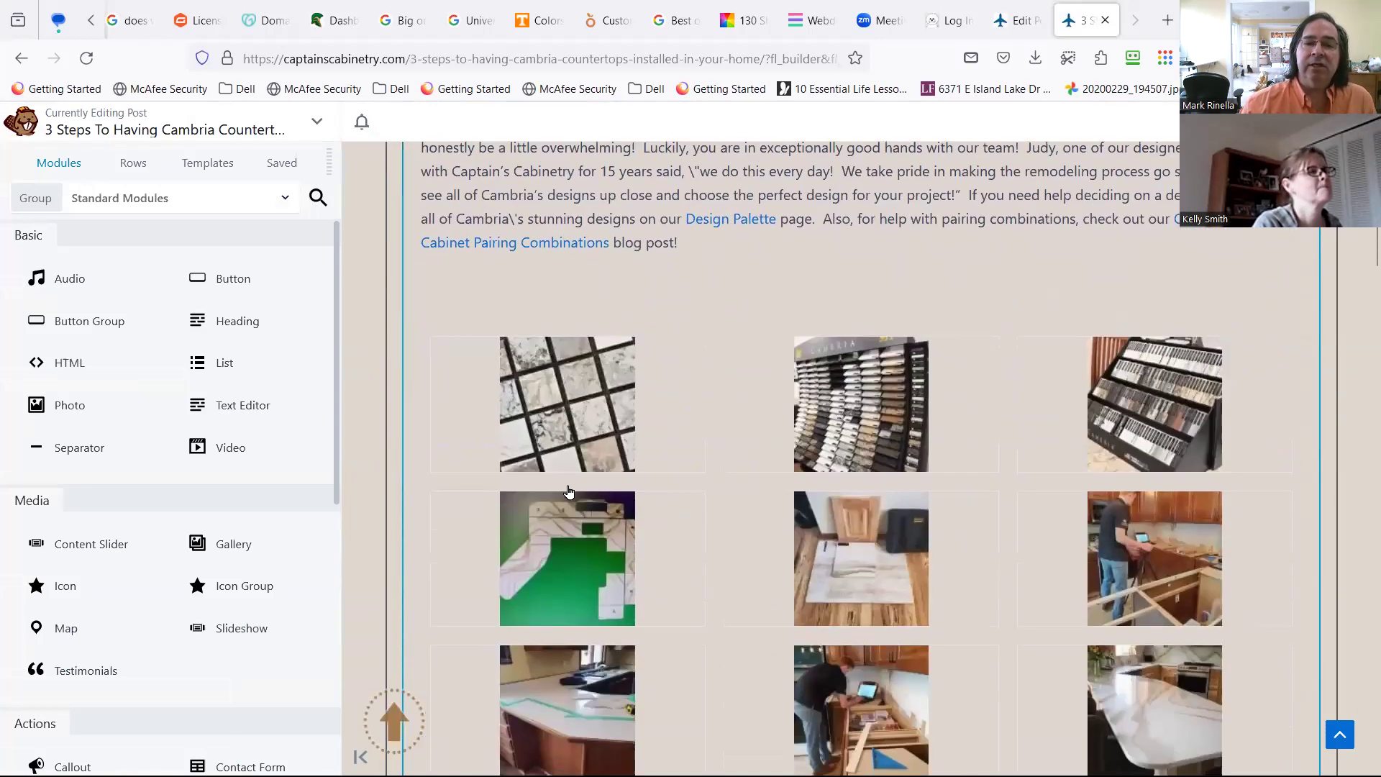
{"action": "scroll", "coordinate": [529, 328], "scroll_direction": "up", "scroll_amount": 2}
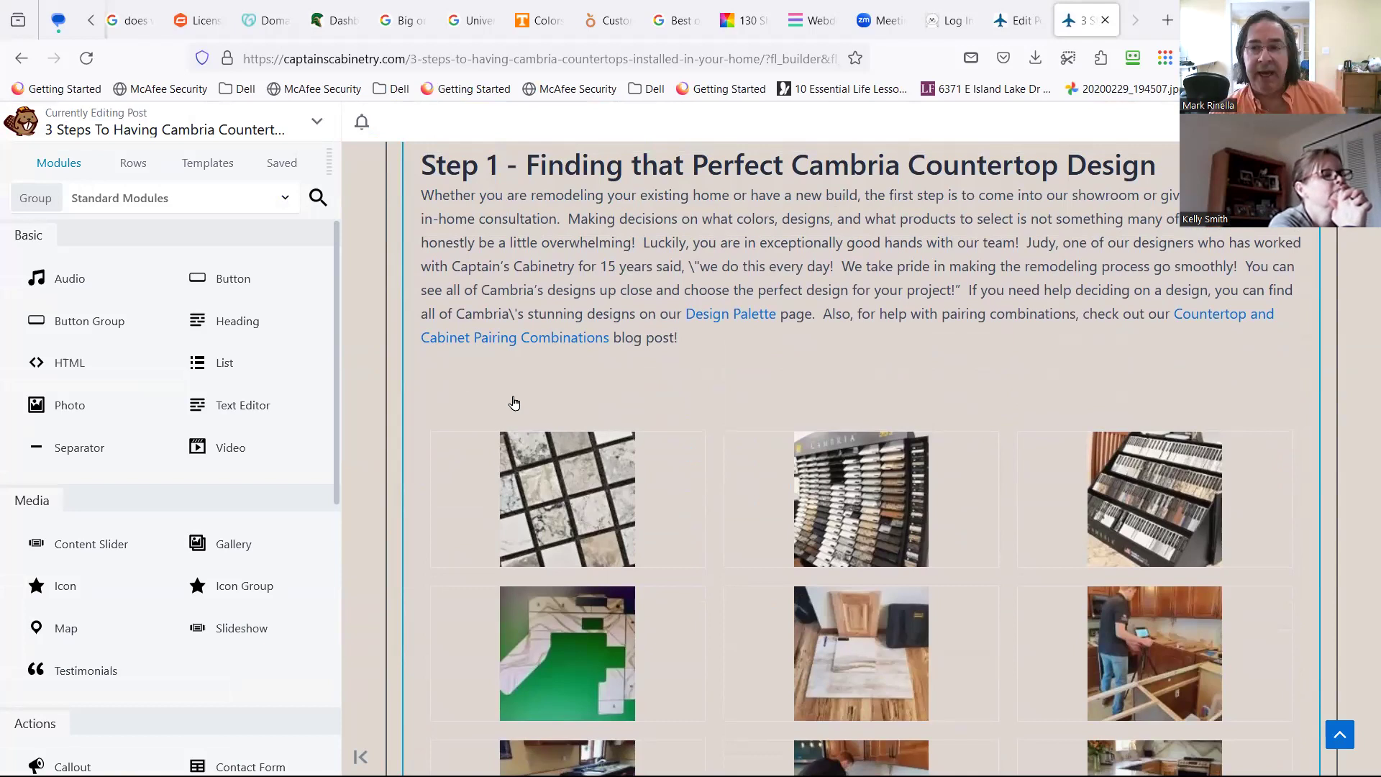
{"action": "scroll", "coordinate": [532, 403], "scroll_direction": "up", "scroll_amount": 6}
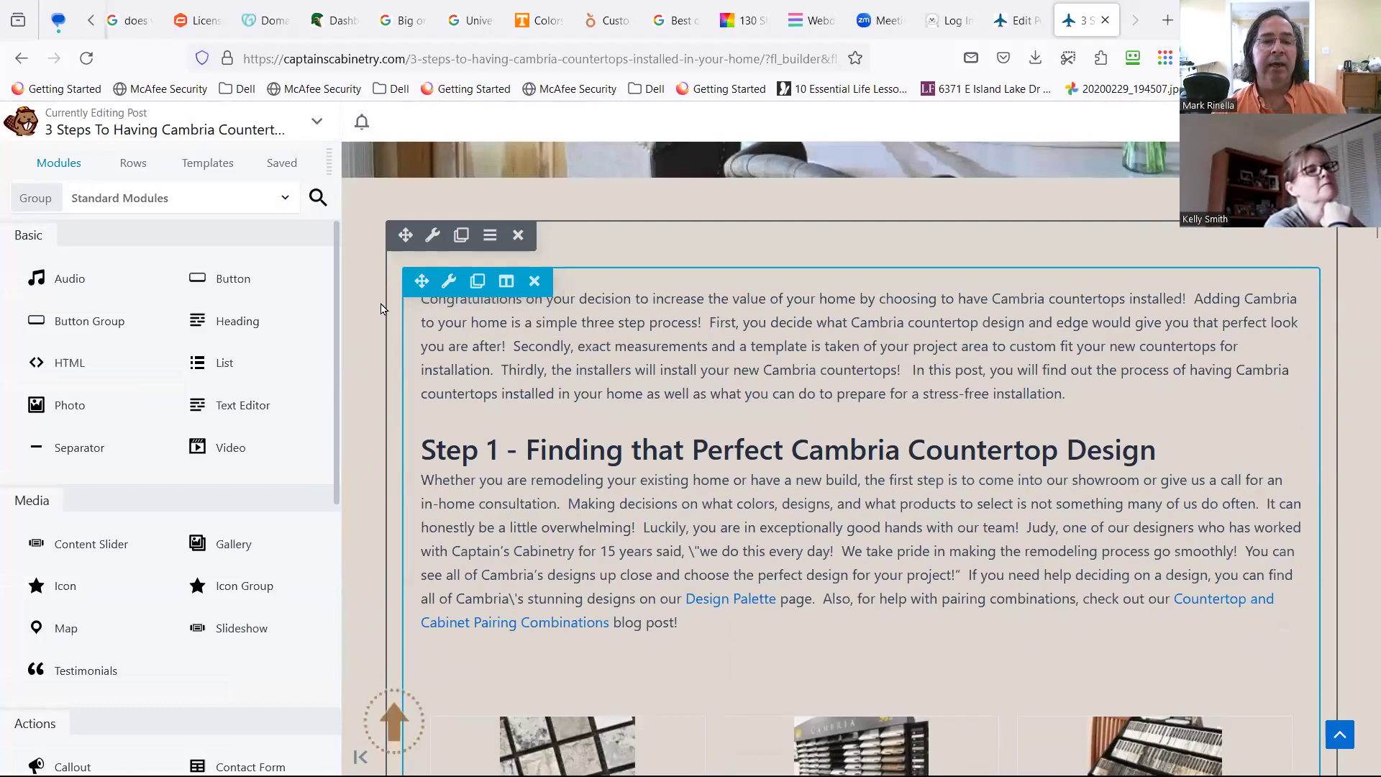
{"action": "mouse_move", "coordinate": [449, 286]}
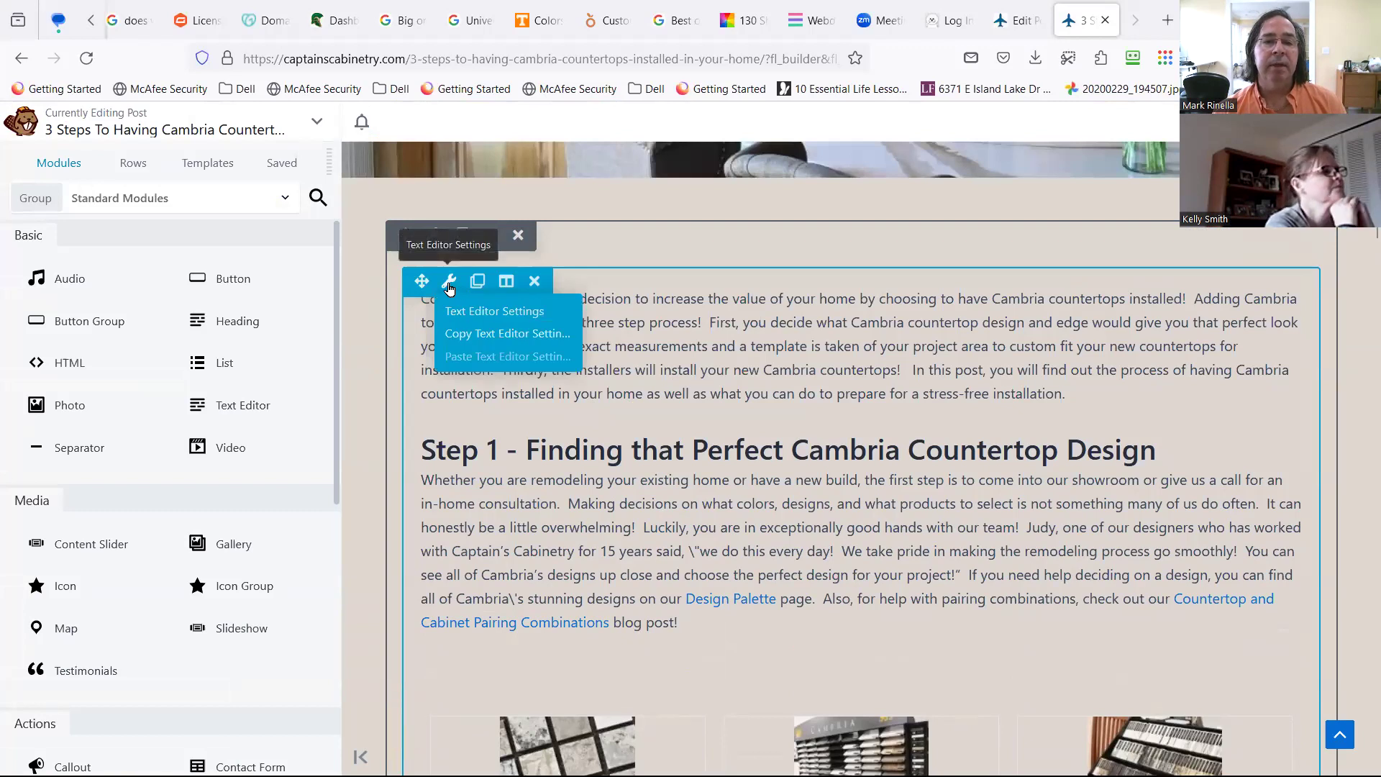
{"action": "left_click", "coordinate": [449, 285]}
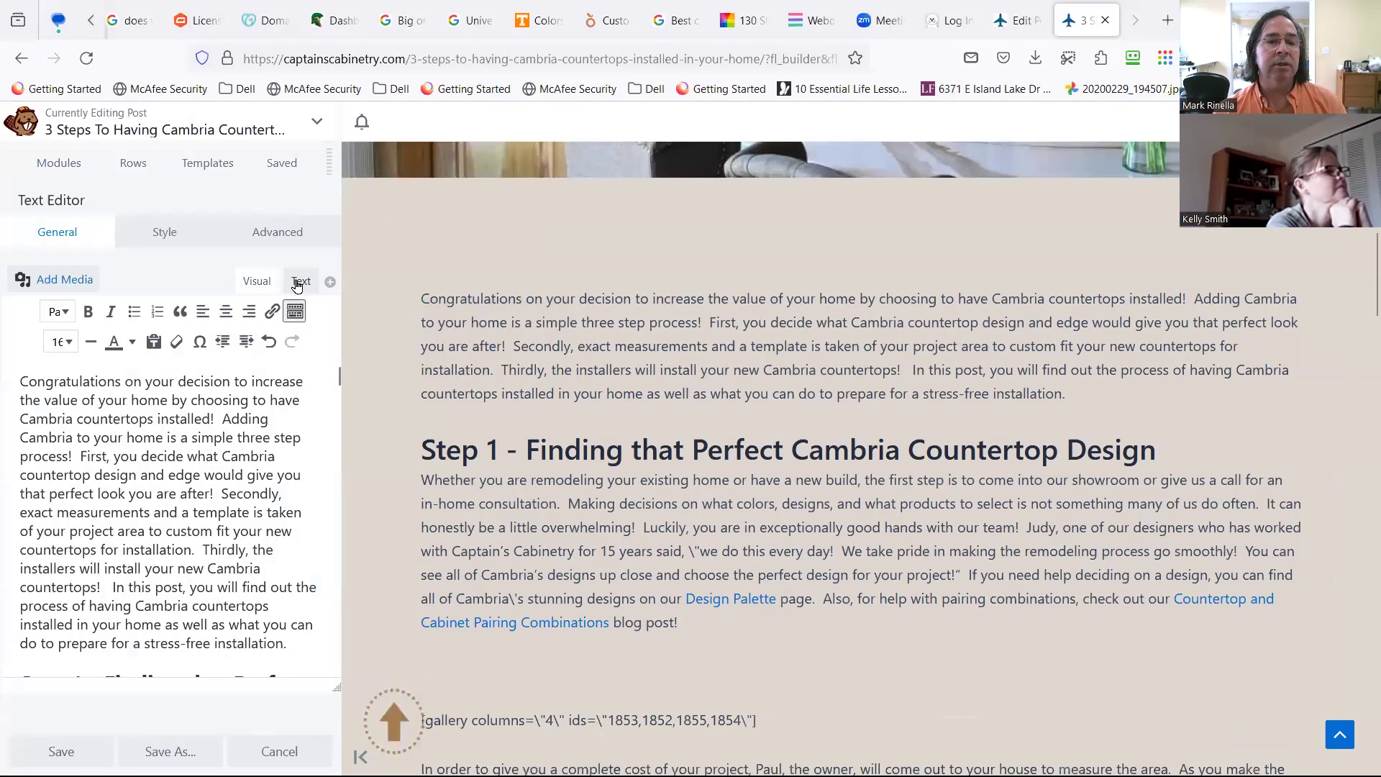
{"action": "left_click", "coordinate": [297, 282]}
Step: Examine the links and gallery shortcodes in the text module's HTML source, from Step 1 through the installation section
{"action": "scroll", "coordinate": [159, 520], "scroll_direction": "down", "scroll_amount": 6}
{"action": "scroll", "coordinate": [159, 520], "scroll_direction": "down", "scroll_amount": 3}
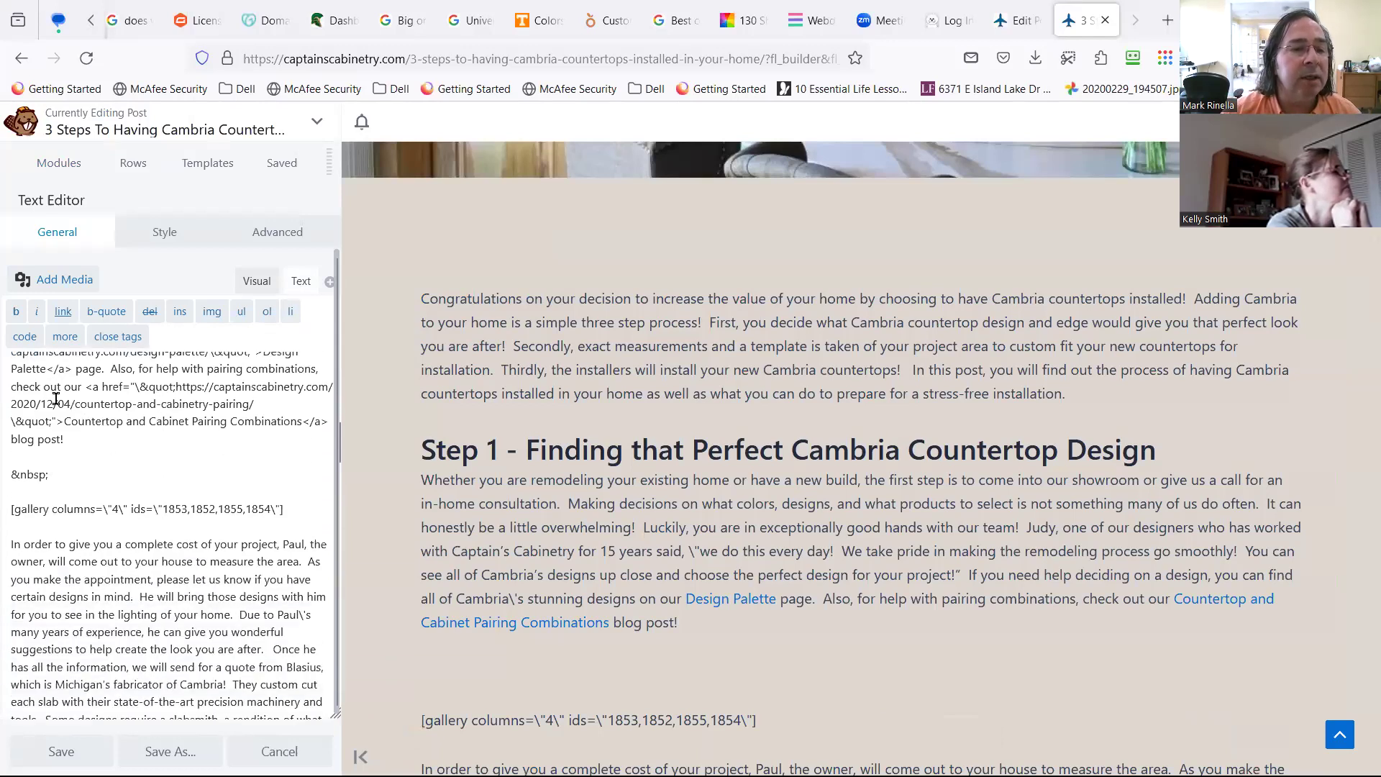
{"action": "left_click_drag", "start_coordinate": [64, 439], "coordinate": [87, 386]}
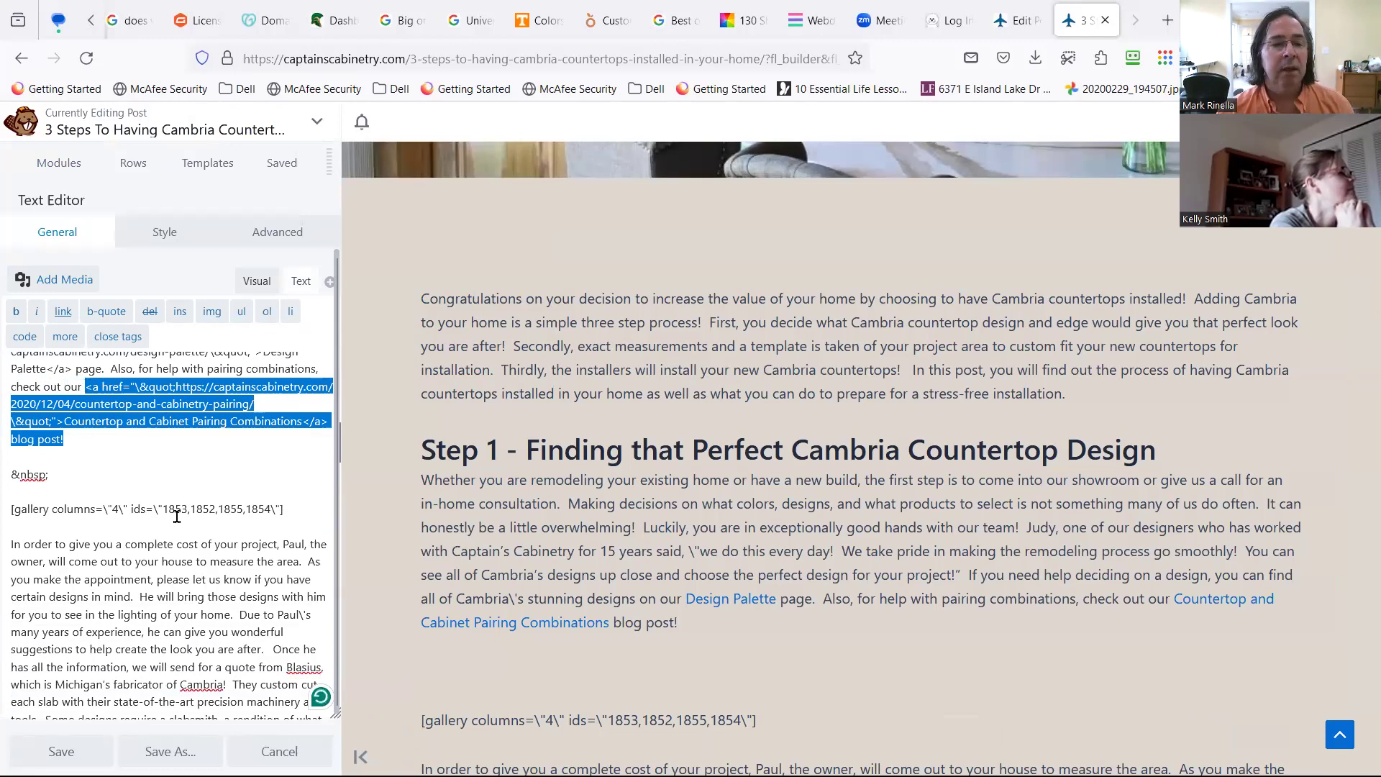
{"action": "scroll", "coordinate": [65, 453], "scroll_direction": "down", "scroll_amount": 2}
{"action": "double_click", "coordinate": [274, 415]}
{"action": "left_click", "coordinate": [42, 422]}
{"action": "scroll", "coordinate": [724, 544], "scroll_direction": "down", "scroll_amount": 3}
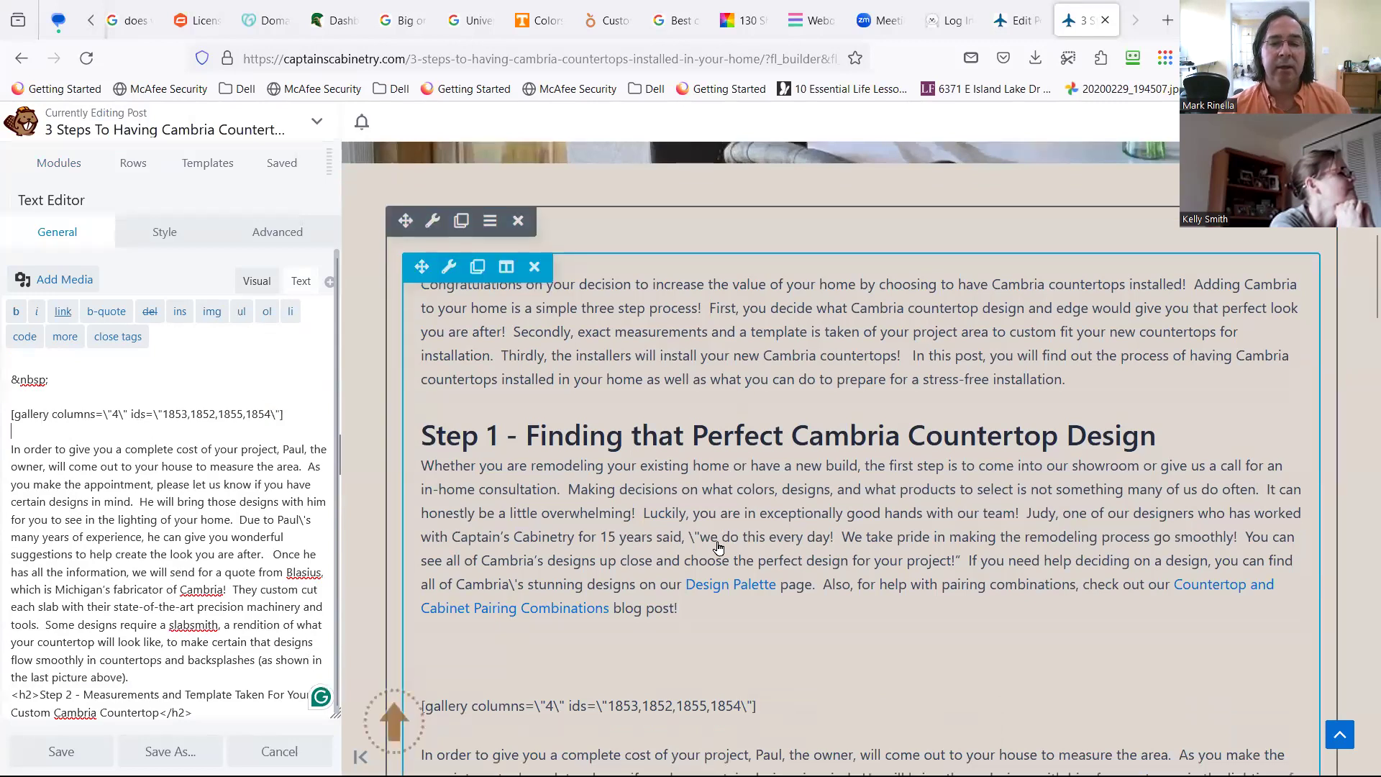
{"action": "triple_click", "coordinate": [58, 415]}
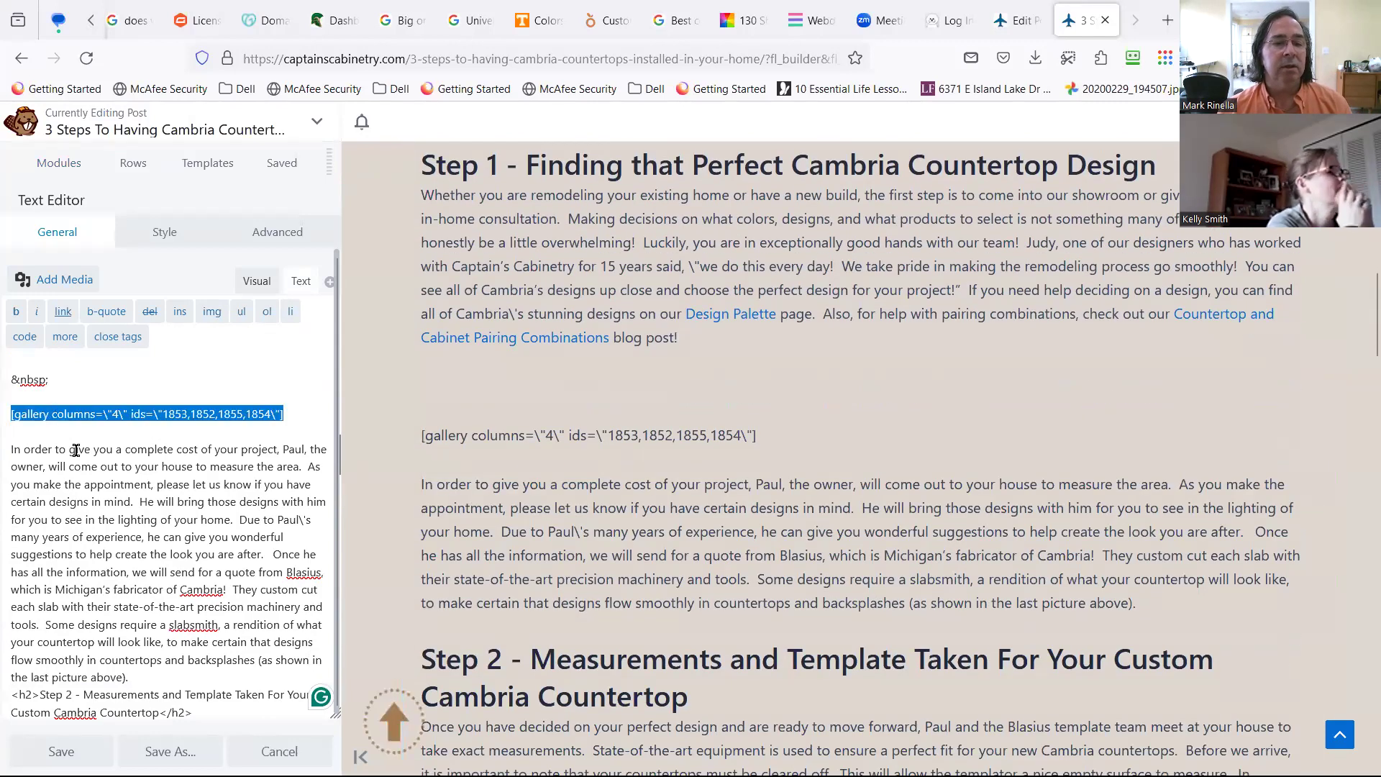
{"action": "scroll", "coordinate": [202, 539], "scroll_direction": "down", "scroll_amount": 8}
{"action": "scroll", "coordinate": [201, 540], "scroll_direction": "down", "scroll_amount": 10}
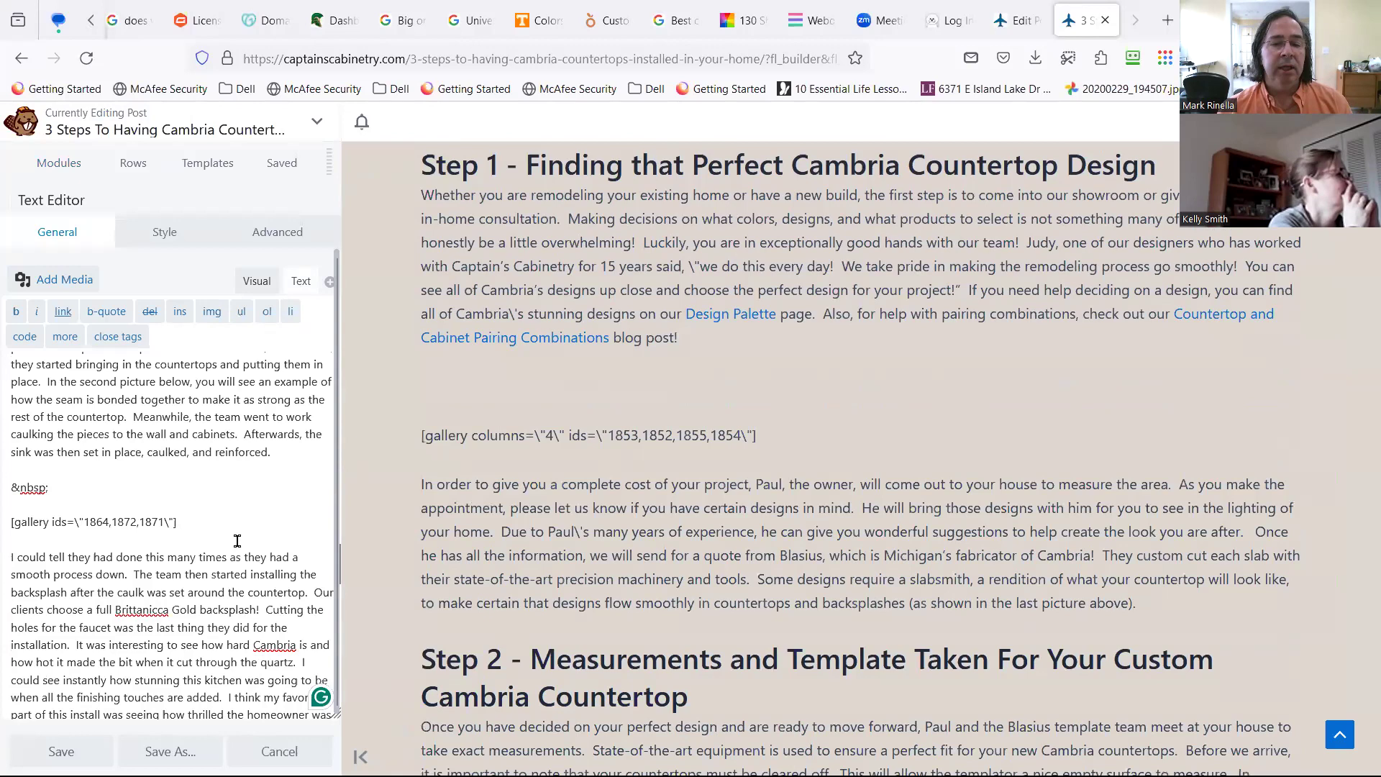
{"action": "scroll", "coordinate": [505, 597], "scroll_direction": "down", "scroll_amount": 3}
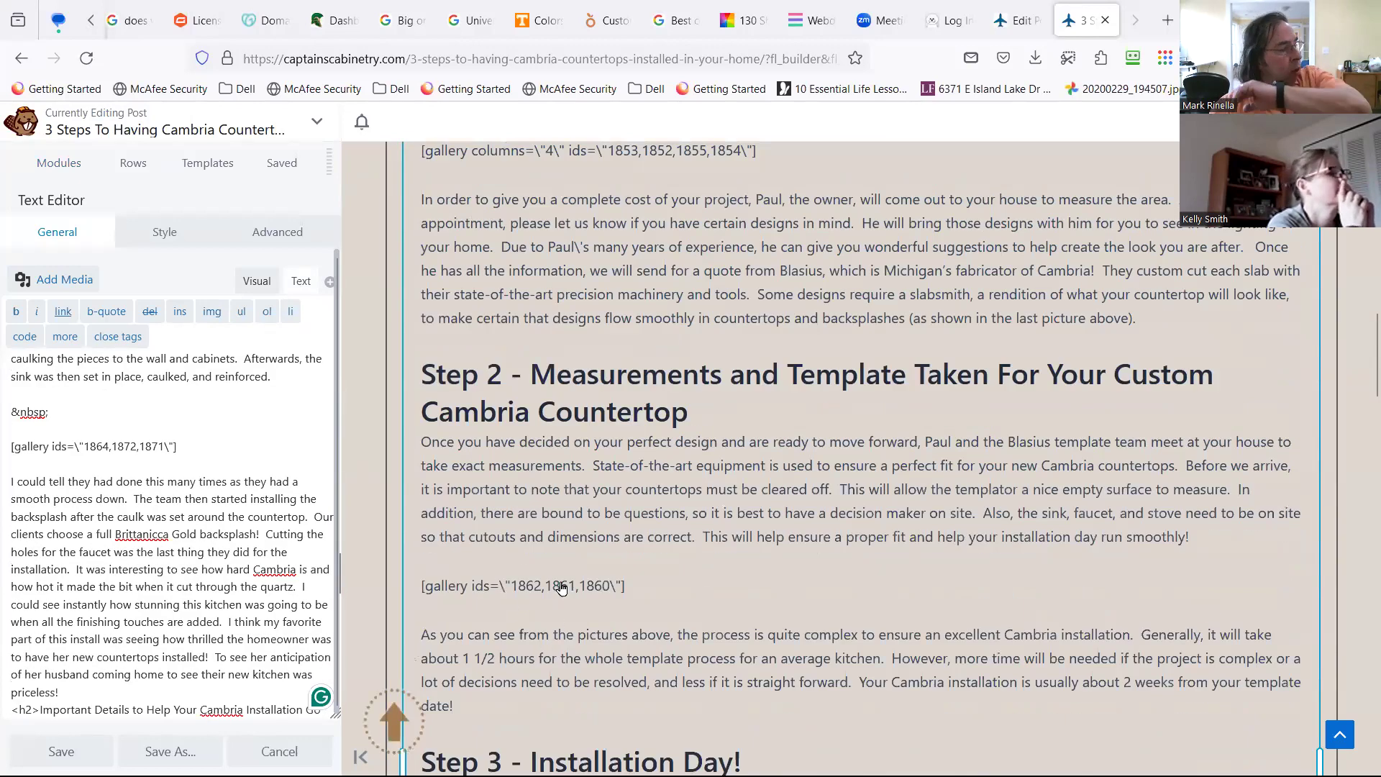
Step: Compare the gallery shortcodes in the source with their positions between the text sections of the page layout
{"action": "scroll", "coordinate": [637, 606], "scroll_direction": "up", "scroll_amount": 3}
{"action": "scroll", "coordinate": [637, 606], "scroll_direction": "up", "scroll_amount": 10}
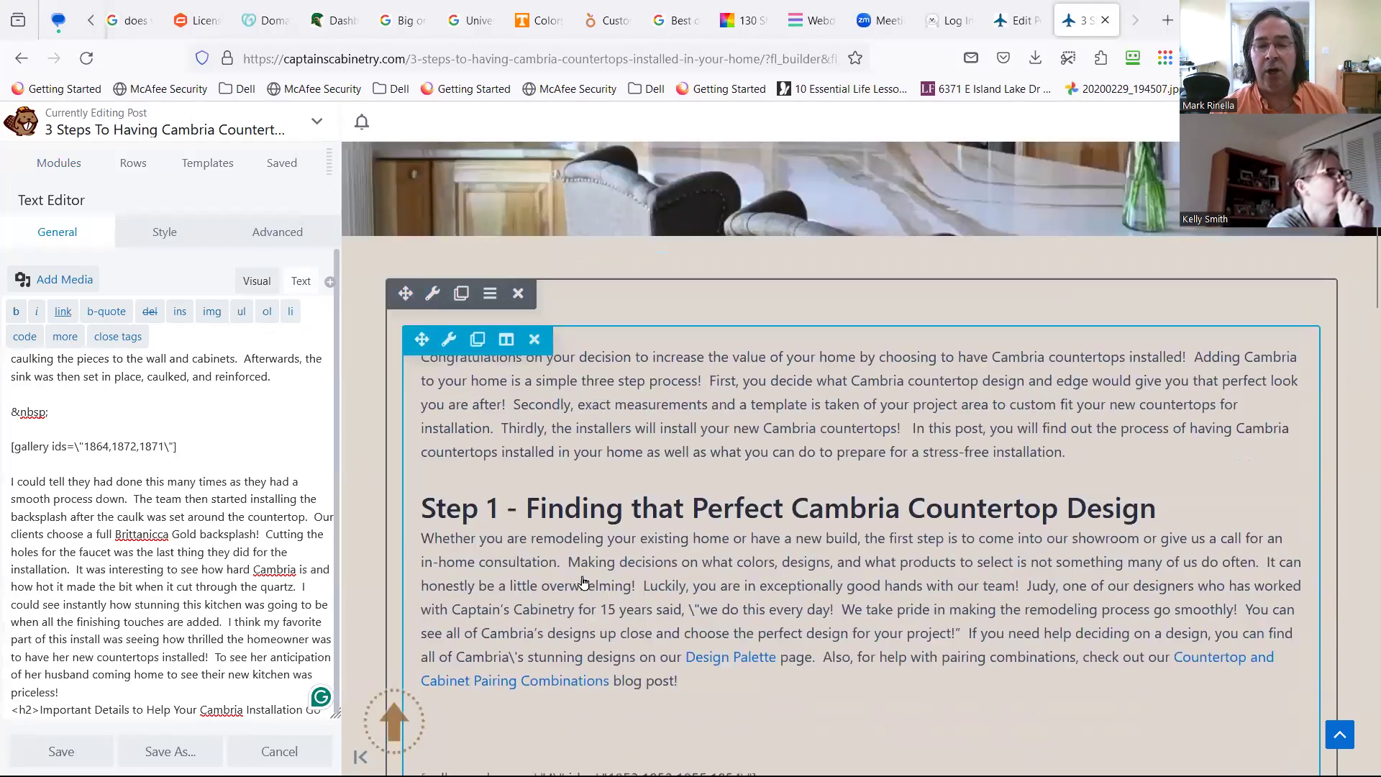
{"action": "scroll", "coordinate": [584, 576], "scroll_direction": "down", "scroll_amount": 7}
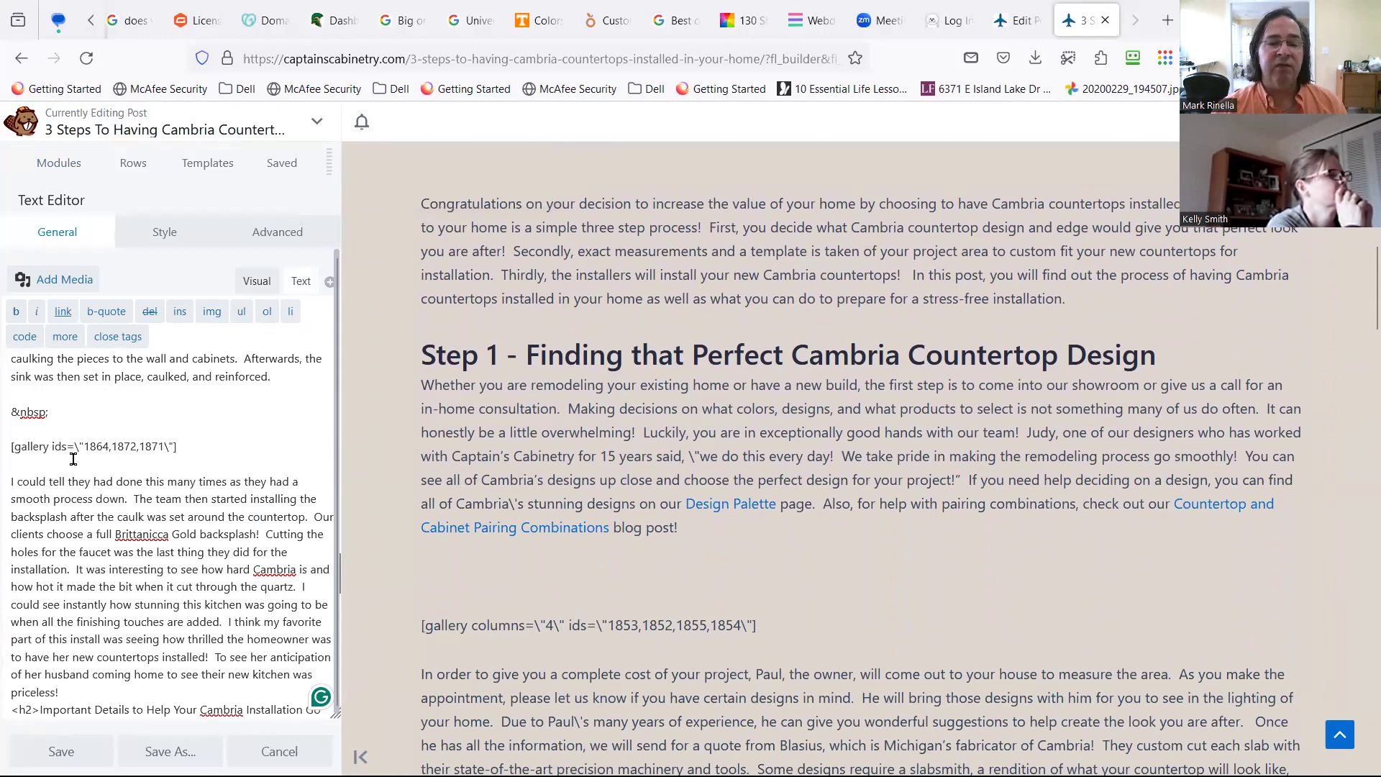
{"action": "double_click", "coordinate": [48, 447]}
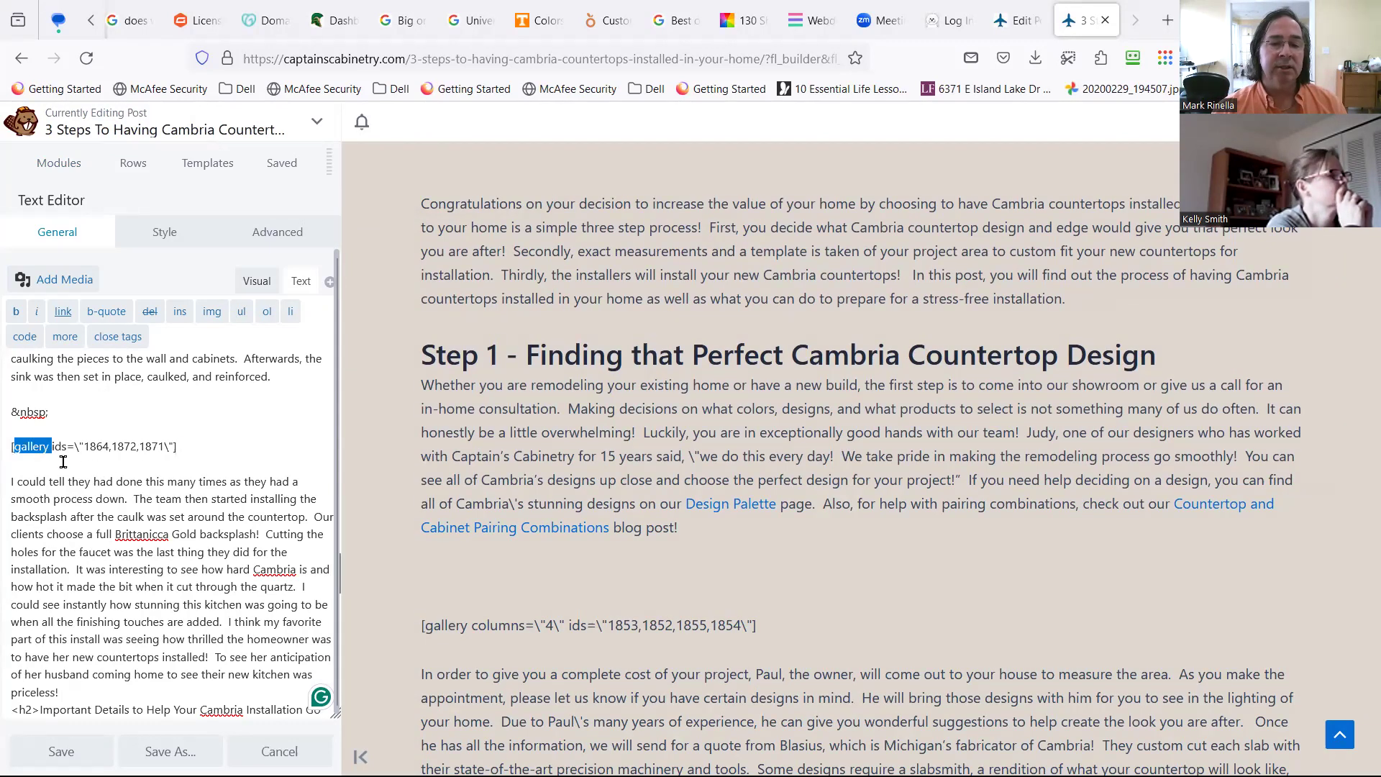
{"action": "scroll", "coordinate": [460, 647], "scroll_direction": "up", "scroll_amount": 4}
{"action": "scroll", "coordinate": [473, 620], "scroll_direction": "down", "scroll_amount": 4}
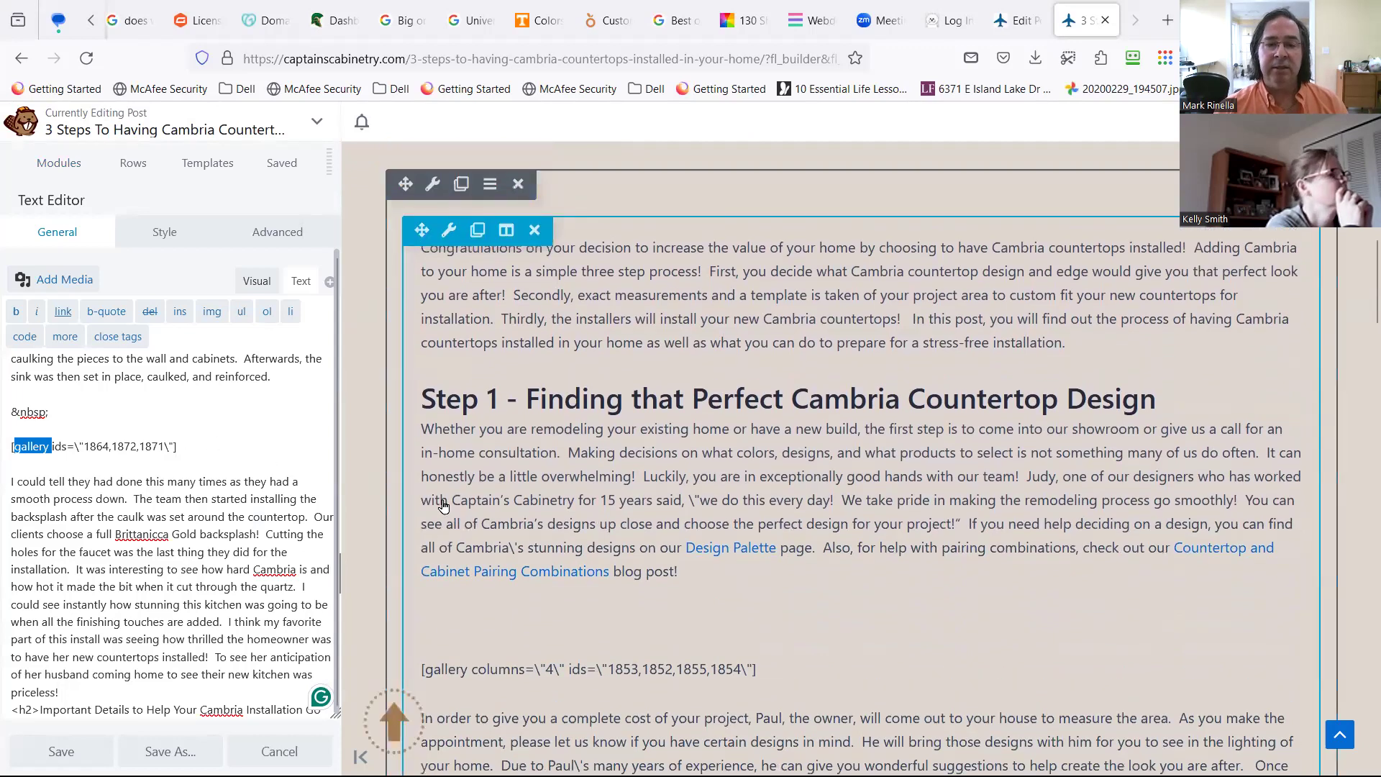
{"action": "scroll", "coordinate": [563, 522], "scroll_direction": "up", "scroll_amount": 2}
{"action": "scroll", "coordinate": [563, 528], "scroll_direction": "down", "scroll_amount": 5}
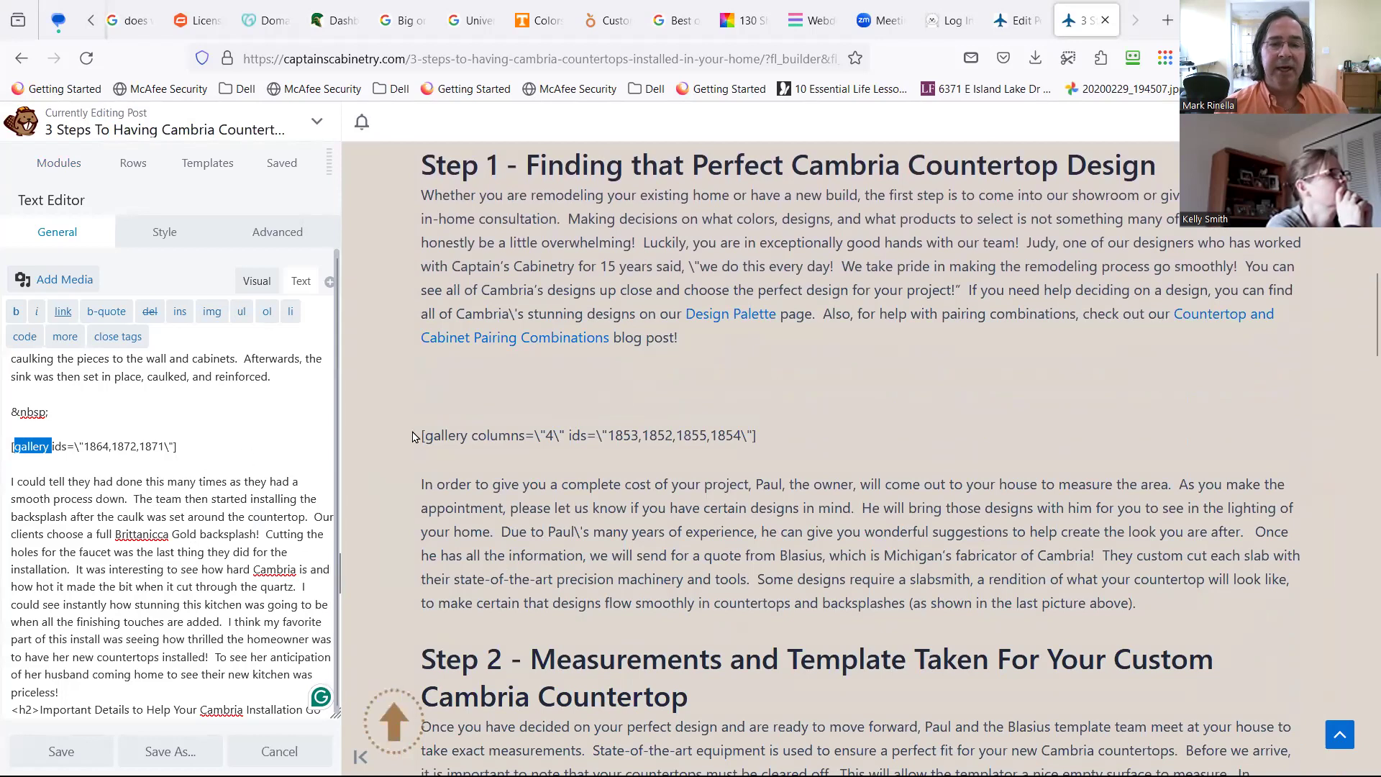
{"action": "left_click", "coordinate": [415, 436]}
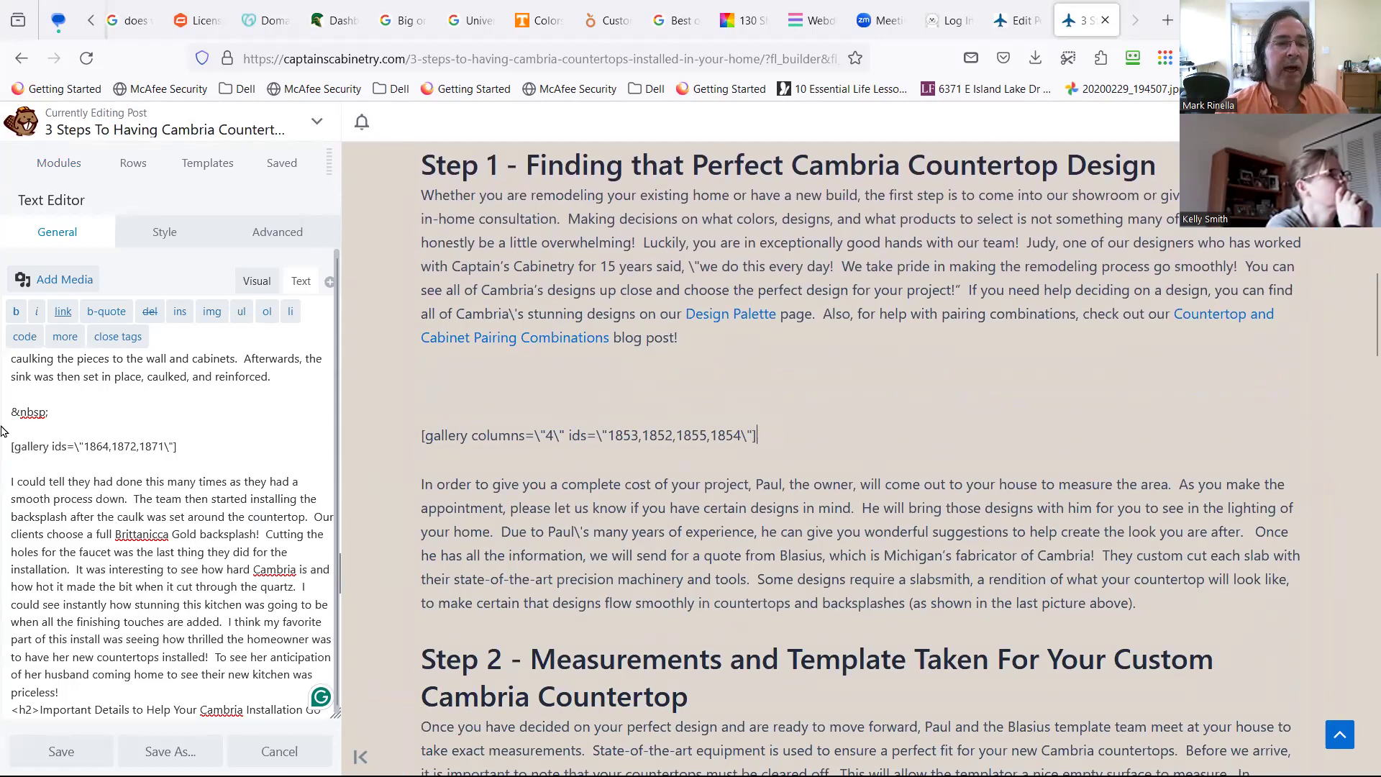
{"action": "key", "text": "ctrl+z"}
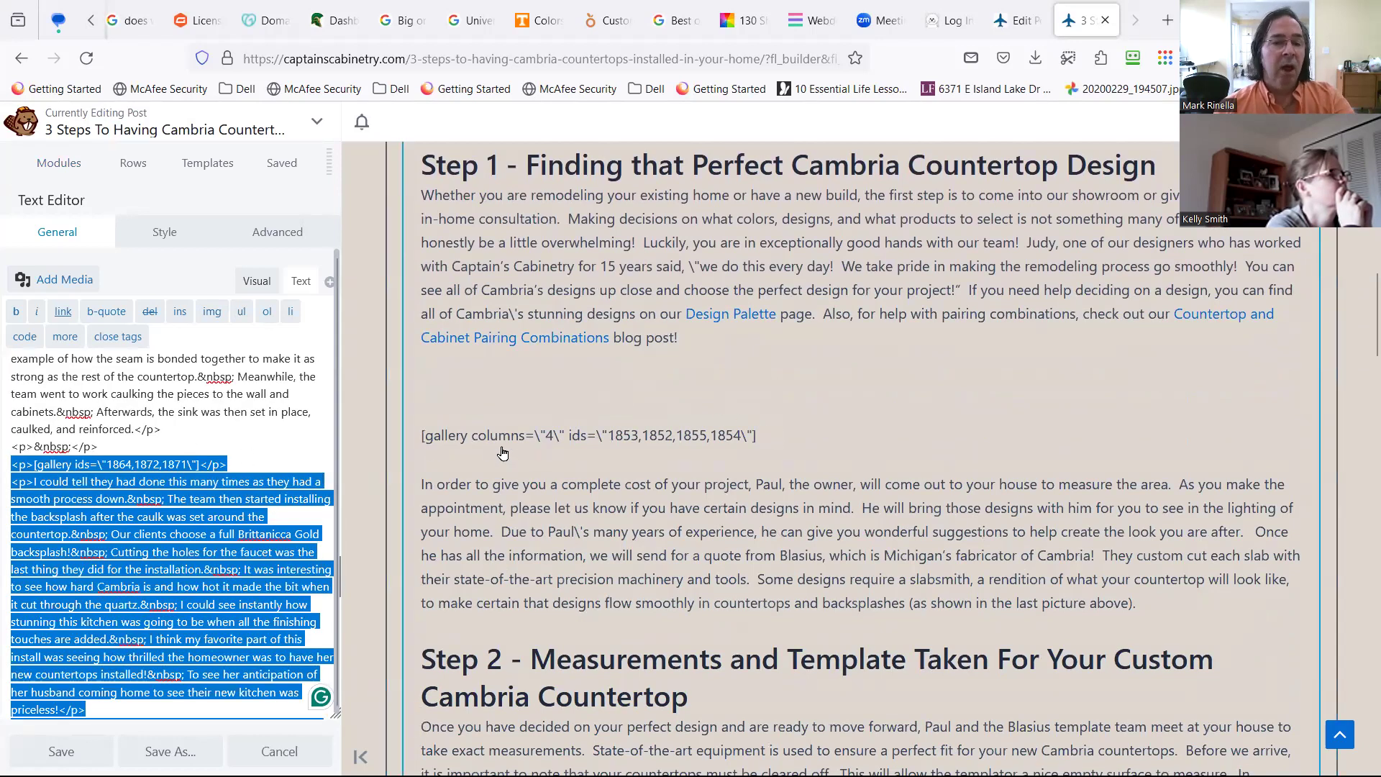
{"action": "scroll", "coordinate": [735, 507], "scroll_direction": "up", "scroll_amount": 8}
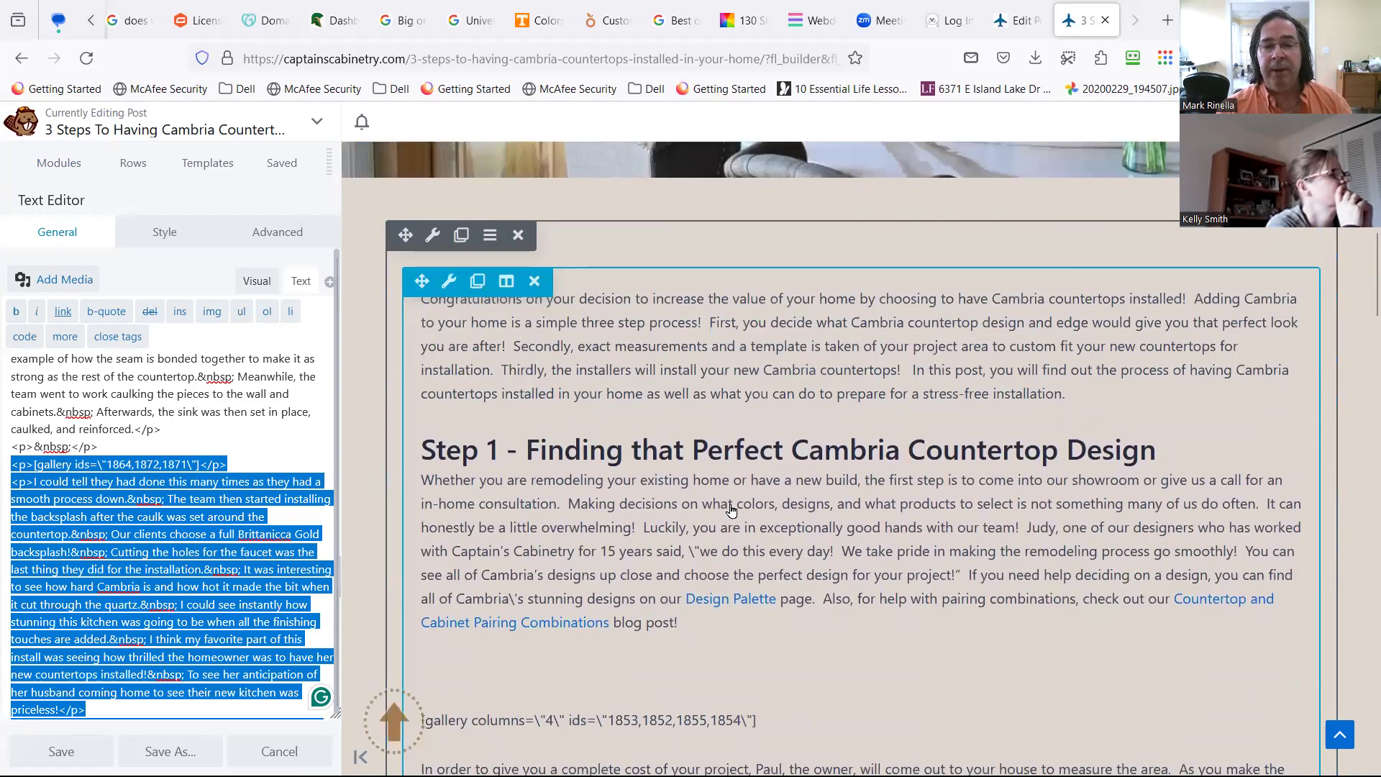
{"action": "scroll", "coordinate": [482, 540], "scroll_direction": "down", "scroll_amount": 3}
{"action": "mouse_move", "coordinate": [448, 377]}
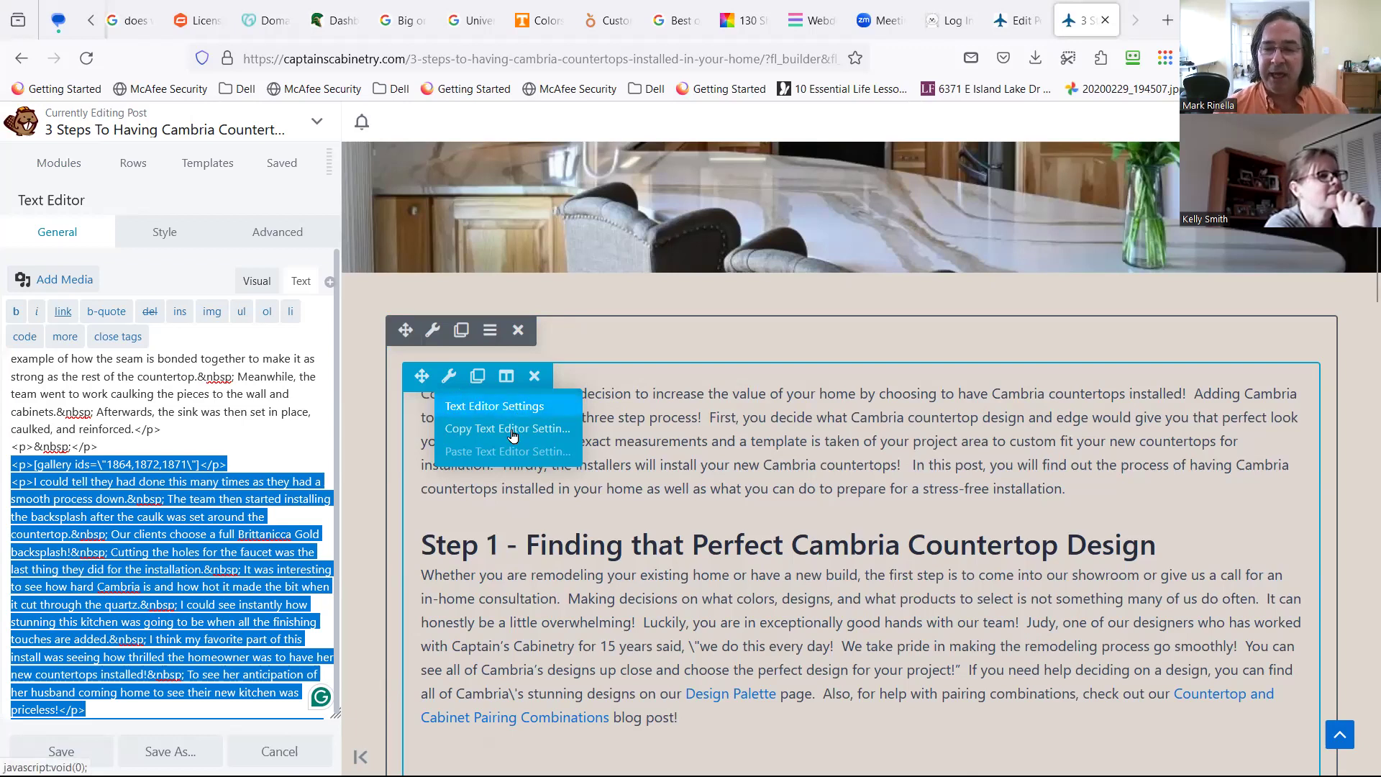
{"action": "scroll", "coordinate": [561, 518], "scroll_direction": "down", "scroll_amount": 5}
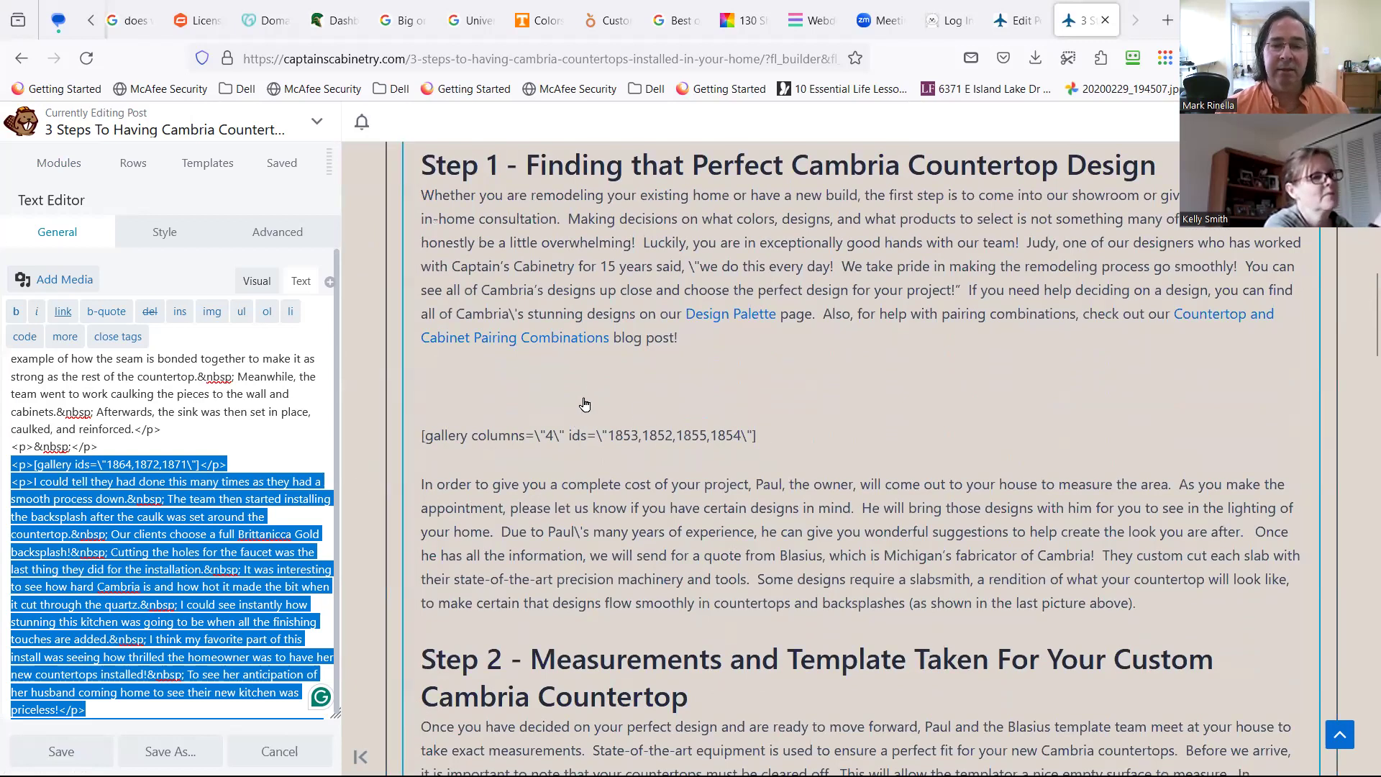
Step: Delete the gallery shortcode with ids 1864,1872,1871 and its surrounding blank lines from the Step 3 - Installation Day! section
{"action": "left_click", "coordinate": [715, 378]}
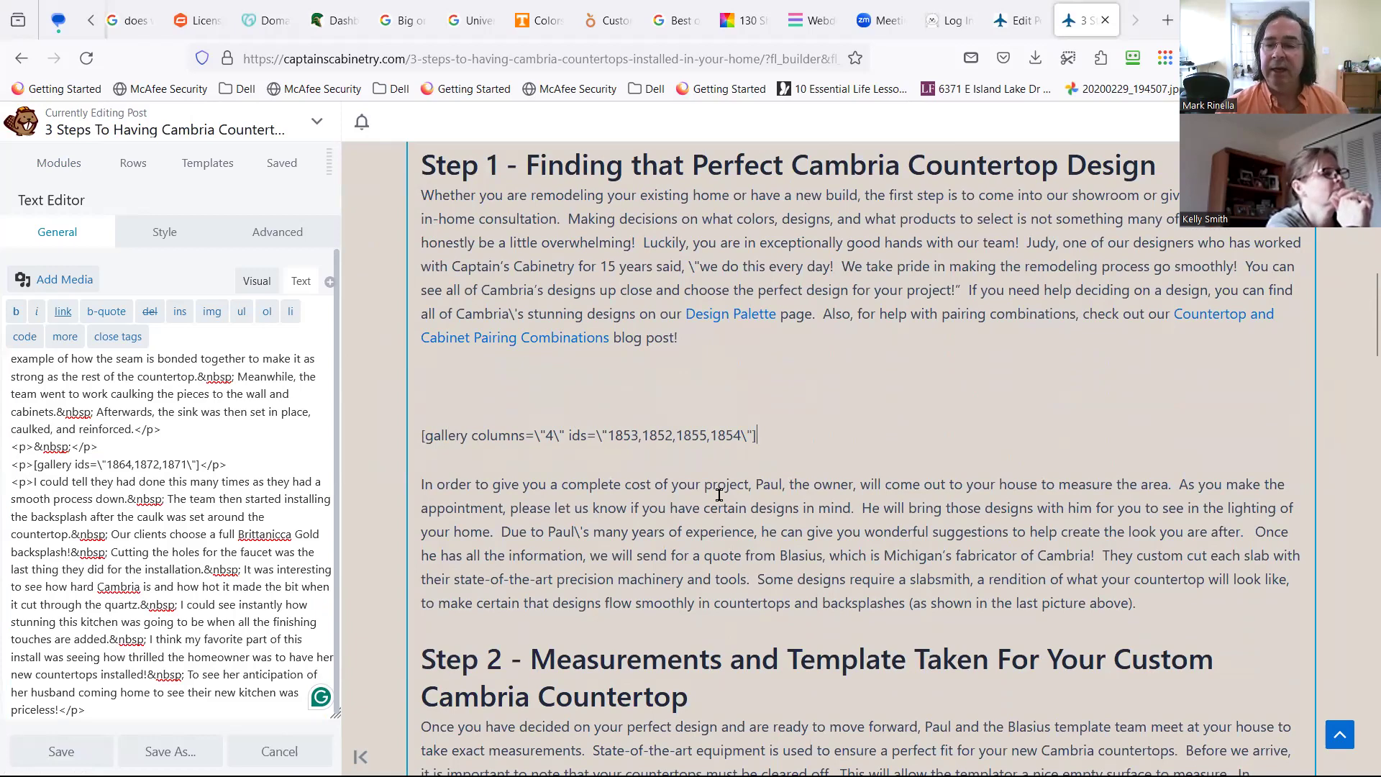
{"action": "scroll", "coordinate": [719, 495], "scroll_direction": "down", "scroll_amount": 8}
{"action": "scroll", "coordinate": [717, 538], "scroll_direction": "down", "scroll_amount": 5}
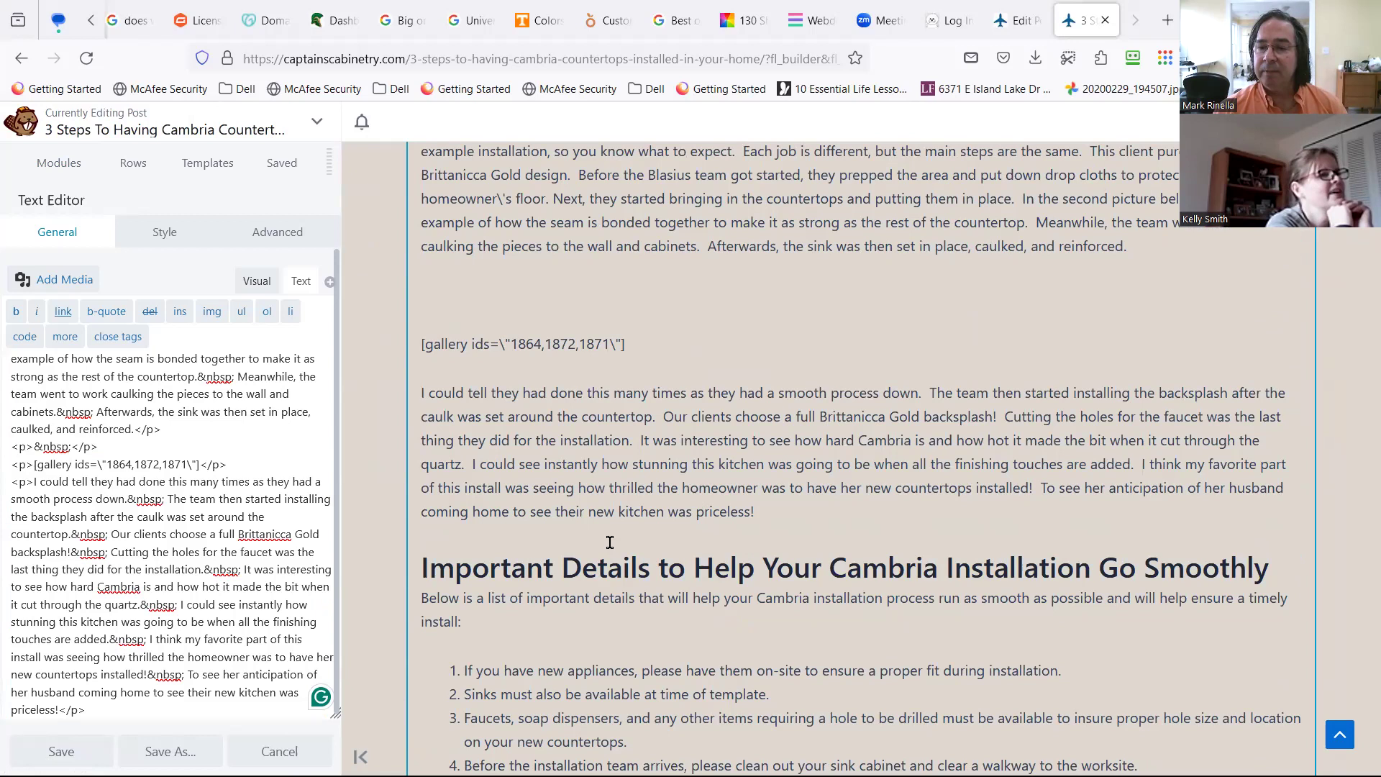
{"action": "scroll", "coordinate": [584, 537], "scroll_direction": "up", "scroll_amount": 3}
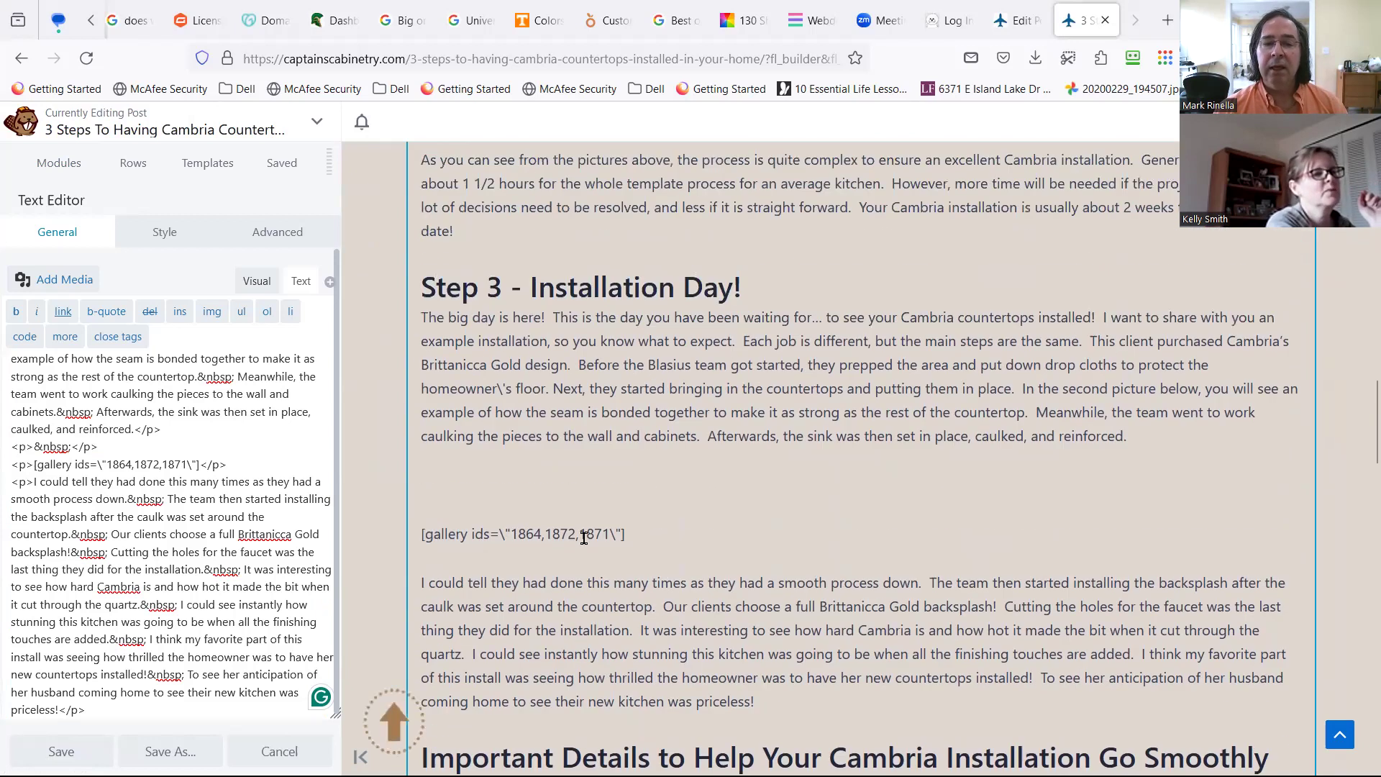
{"action": "left_click_drag", "start_coordinate": [620, 539], "coordinate": [398, 537]}
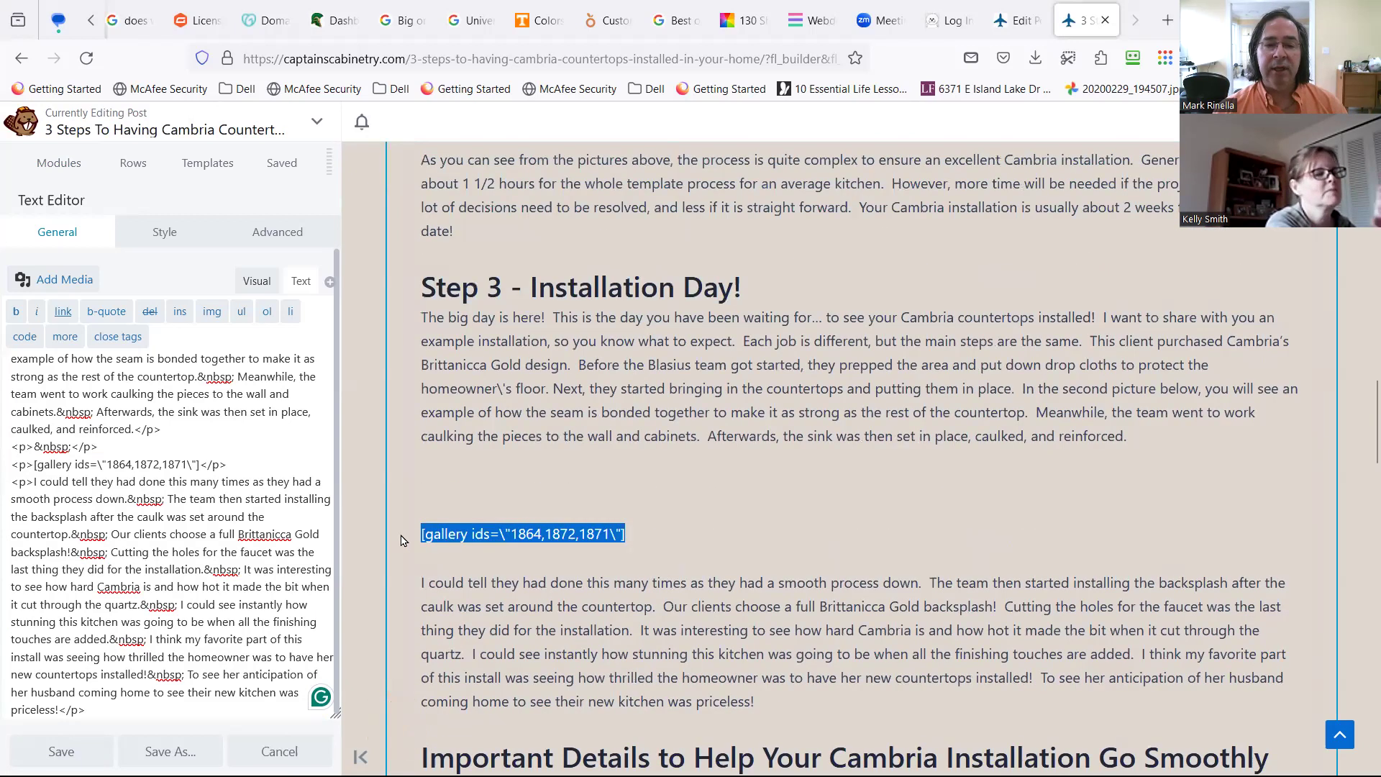
{"action": "scroll", "coordinate": [585, 554], "scroll_direction": "up", "scroll_amount": 3}
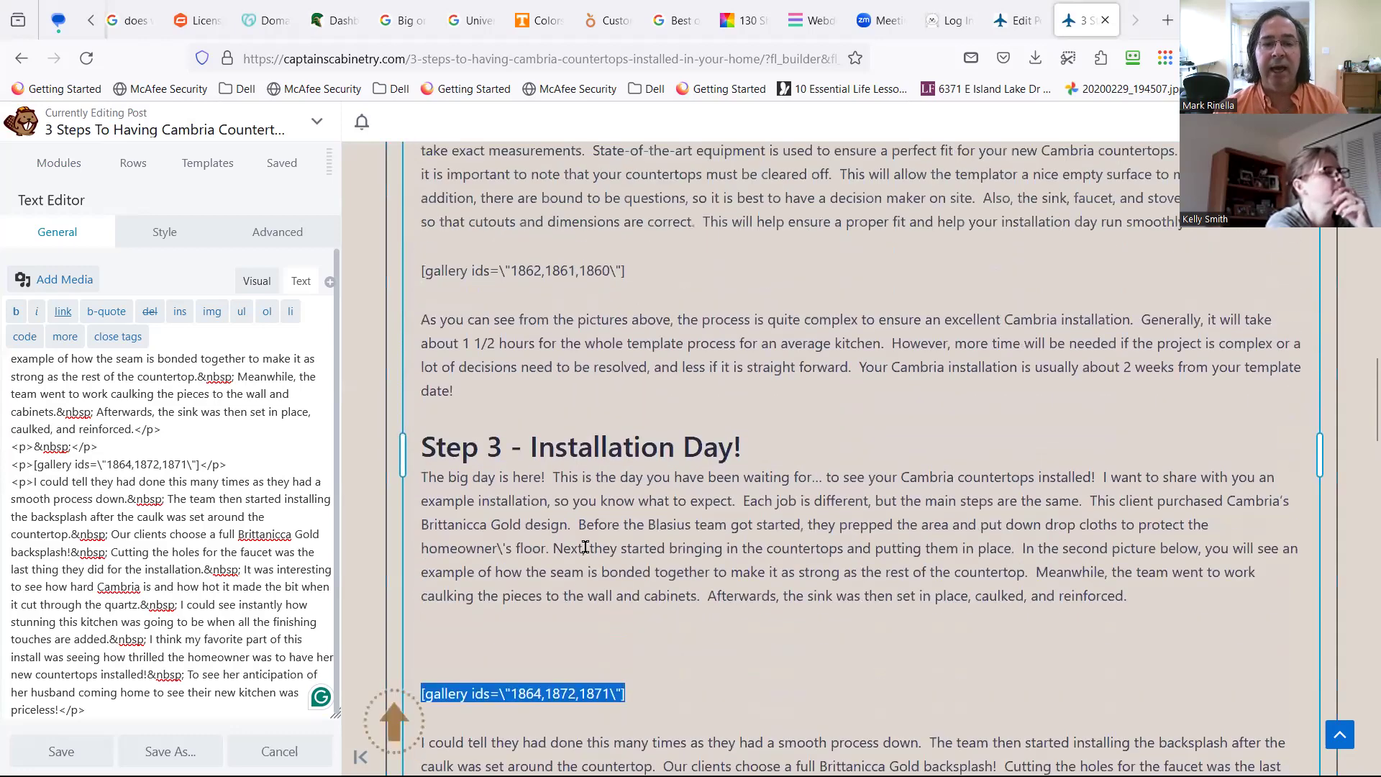
{"action": "scroll", "coordinate": [594, 601], "scroll_direction": "down", "scroll_amount": 3}
{"action": "scroll", "coordinate": [592, 589], "scroll_direction": "up", "scroll_amount": 9}
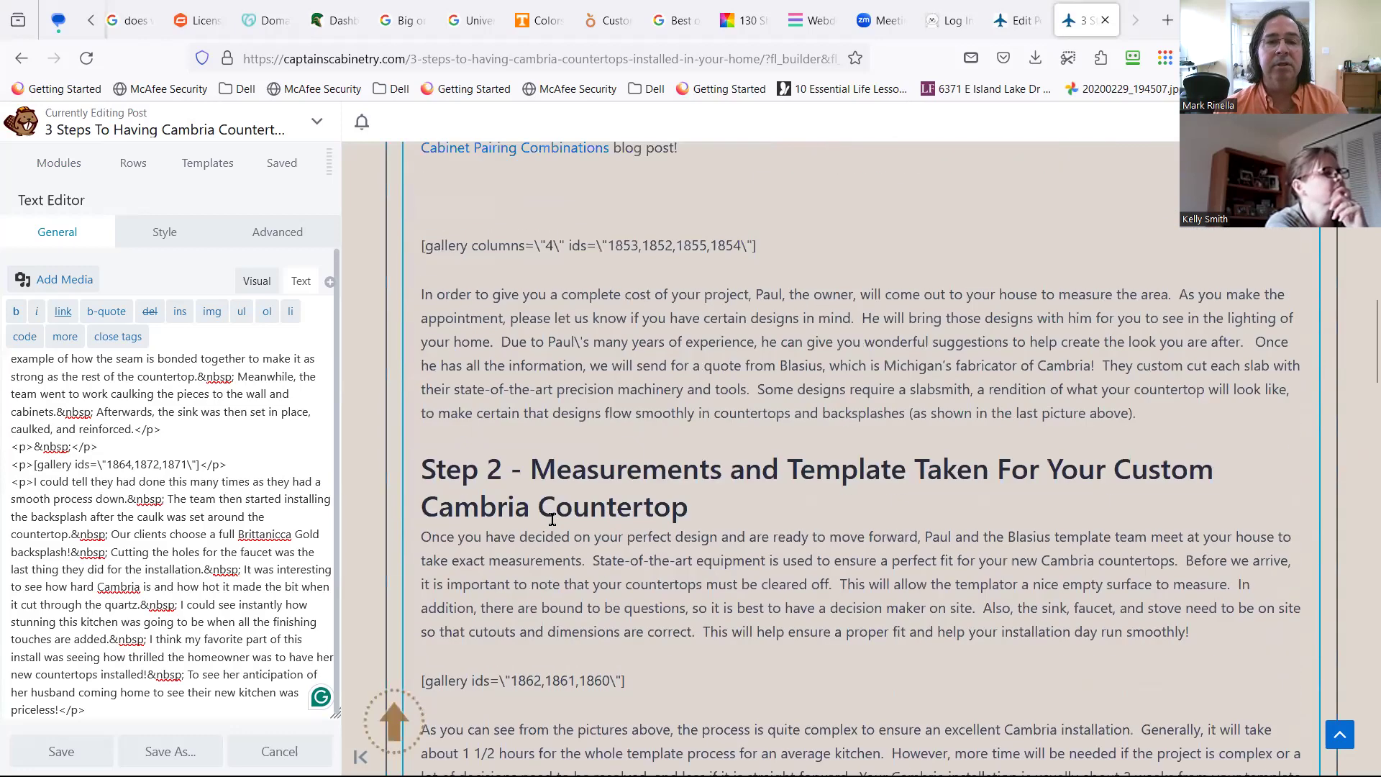
{"action": "scroll", "coordinate": [527, 288], "scroll_direction": "down", "scroll_amount": 10}
{"action": "key", "text": "Delete"}
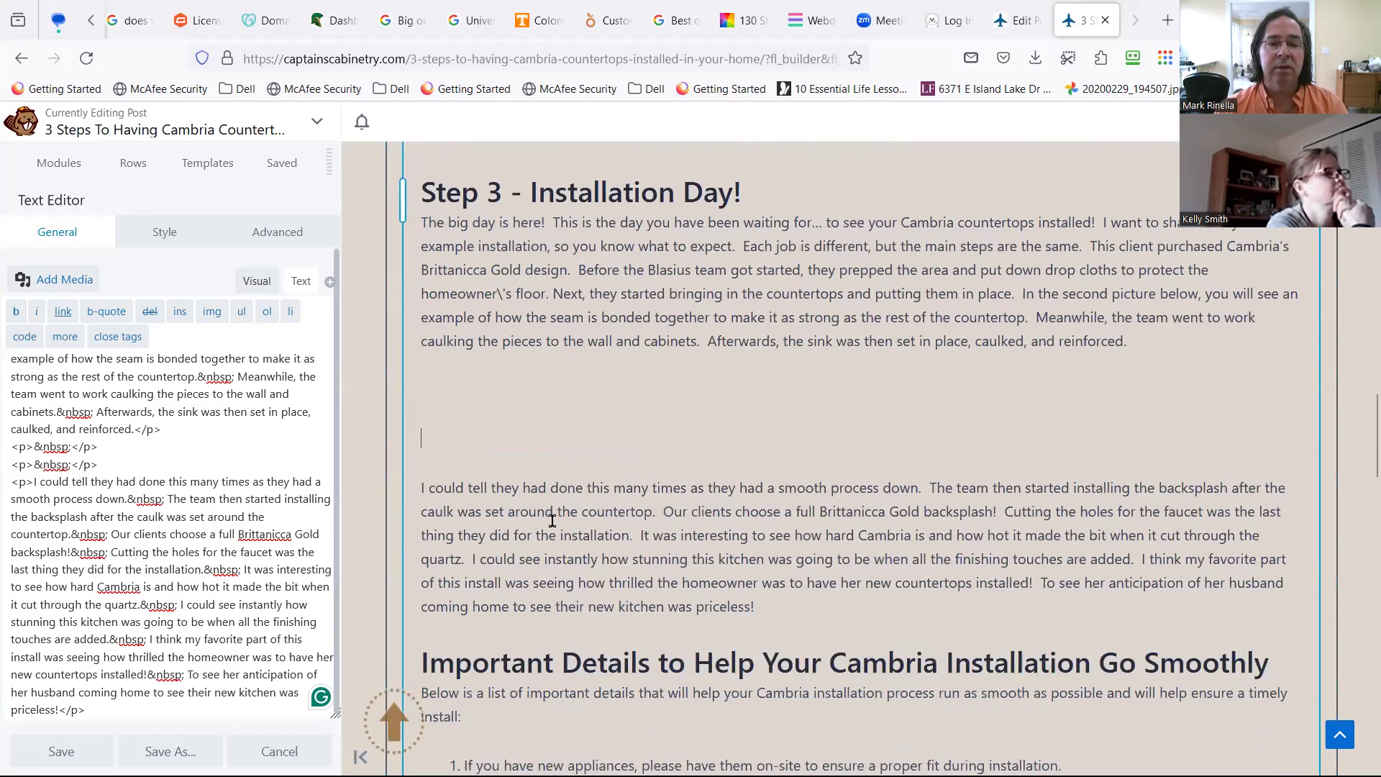
{"action": "key", "text": "BackSpace"}
{"action": "key", "text": "BackSpace"}
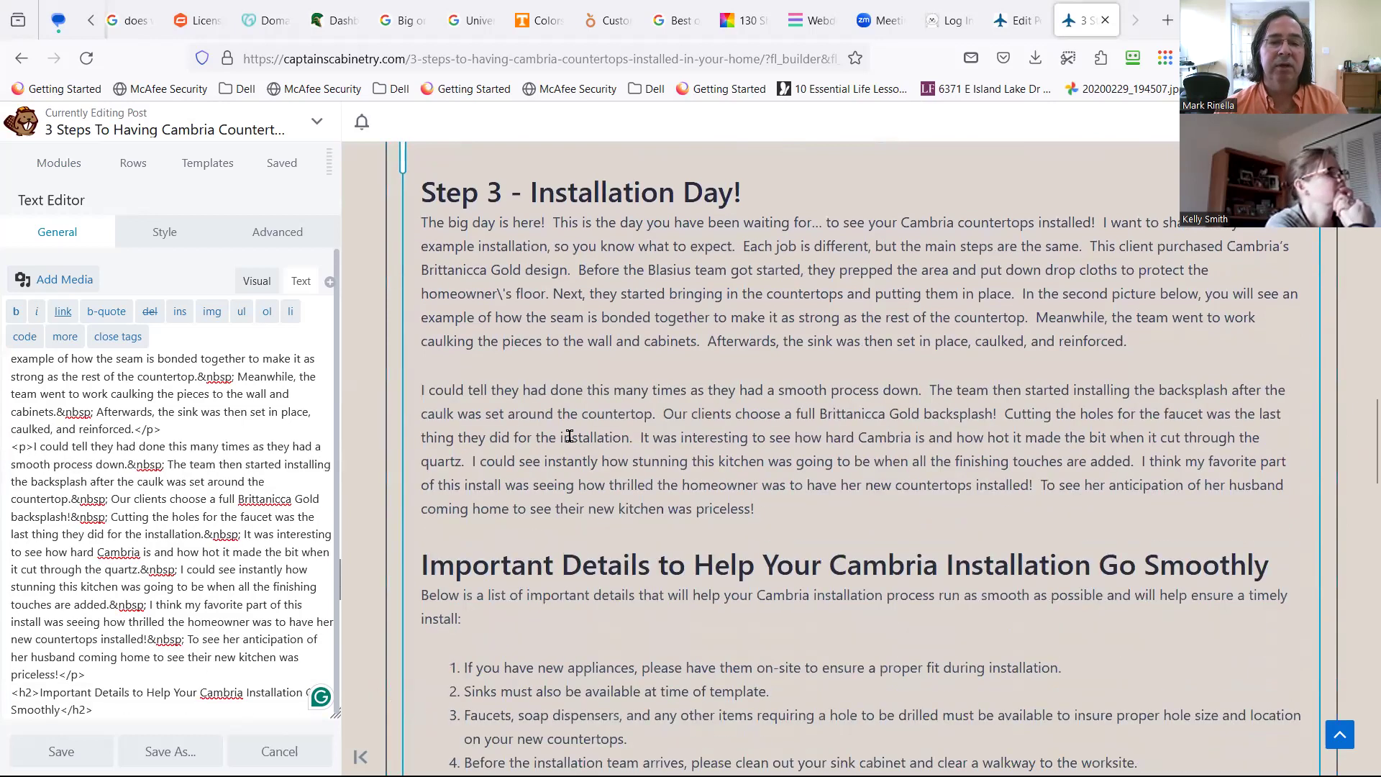
{"action": "key", "text": "Return"}
Step: Delete the gallery shortcode with ids 1862,1861,1860 and its empty line from the Step 2 section
{"action": "scroll", "coordinate": [550, 334], "scroll_direction": "up", "scroll_amount": 4}
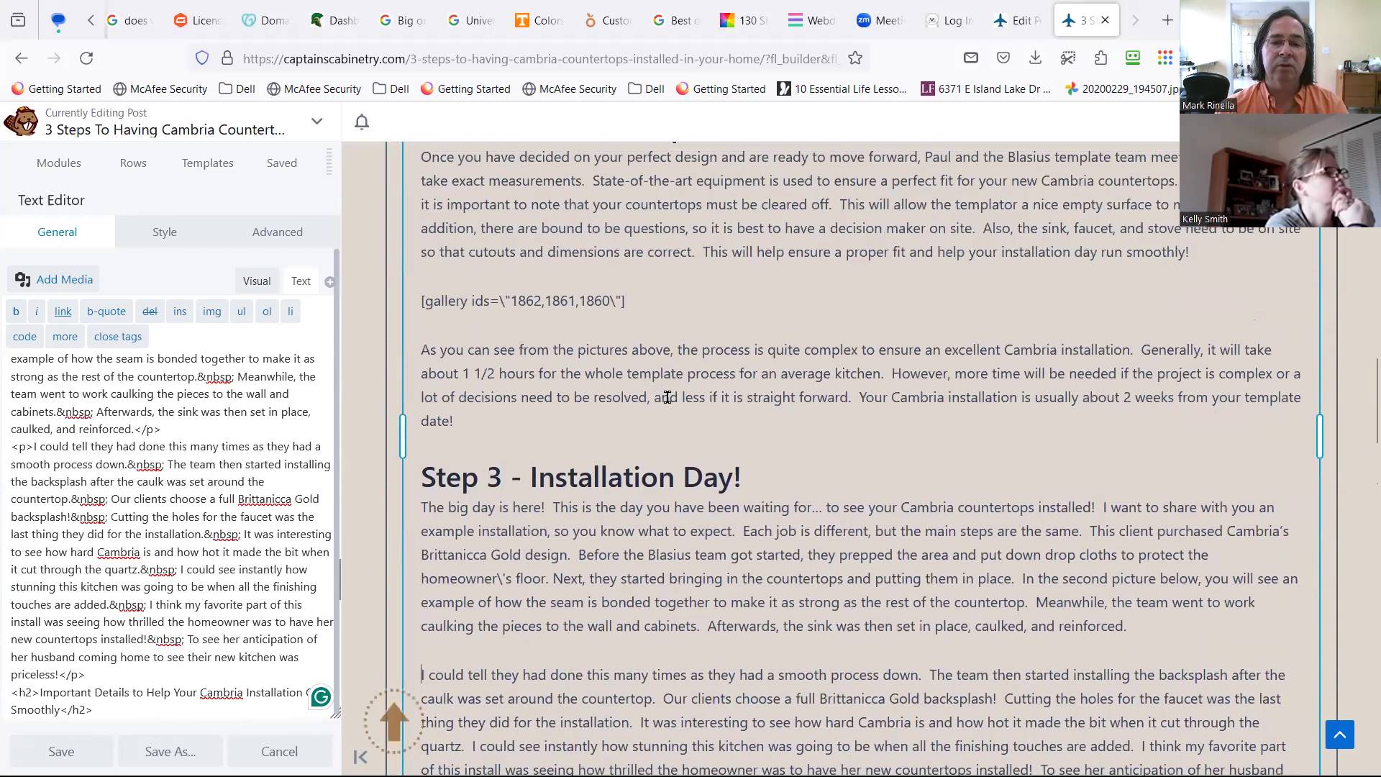
{"action": "left_click_drag", "start_coordinate": [652, 311], "coordinate": [429, 299]}
{"action": "key", "text": "Delete"}
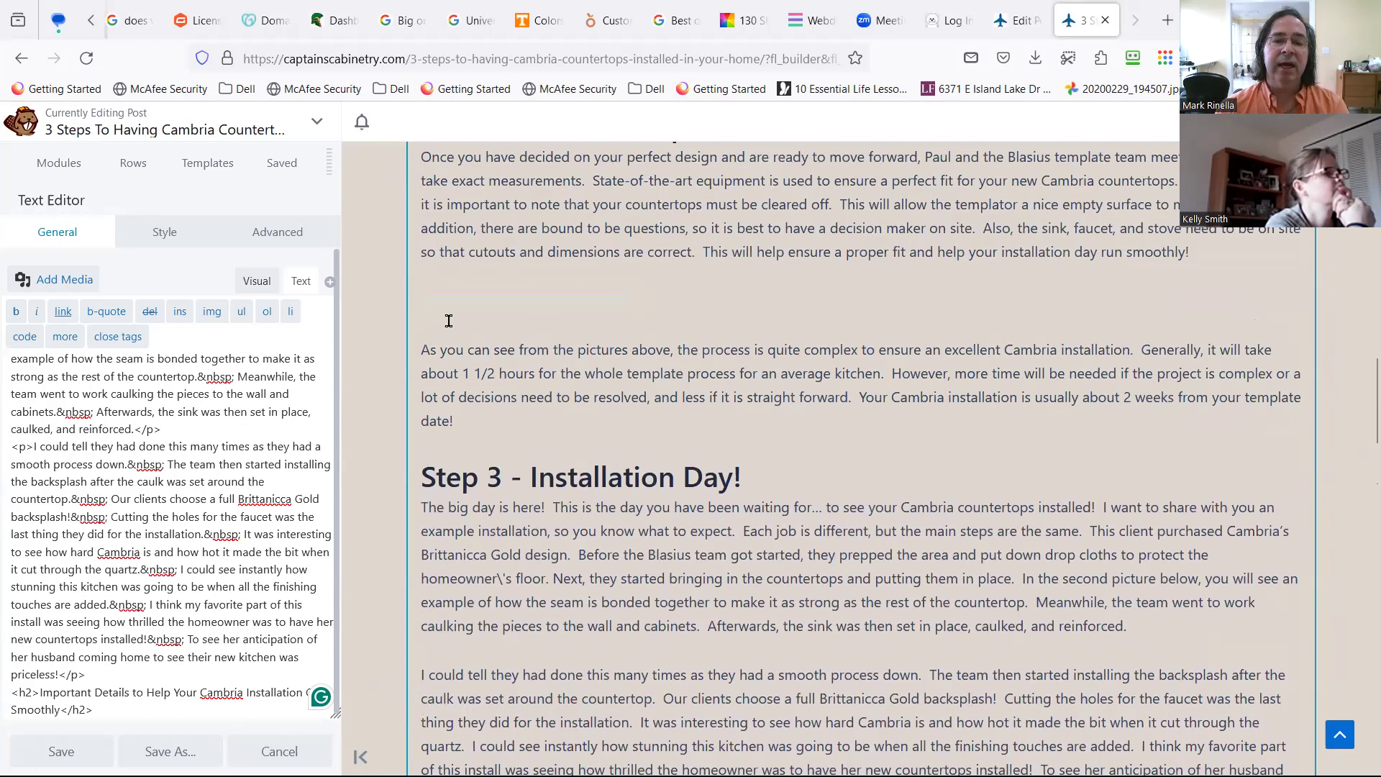
{"action": "key", "text": "BackSpace"}
Step: Delete the four-column gallery shortcode with ids 1853,1852,1855,1854 and its blank lines from the Step 1 section
{"action": "scroll", "coordinate": [465, 324], "scroll_direction": "up", "scroll_amount": 4}
{"action": "scroll", "coordinate": [519, 369], "scroll_direction": "up", "scroll_amount": 3}
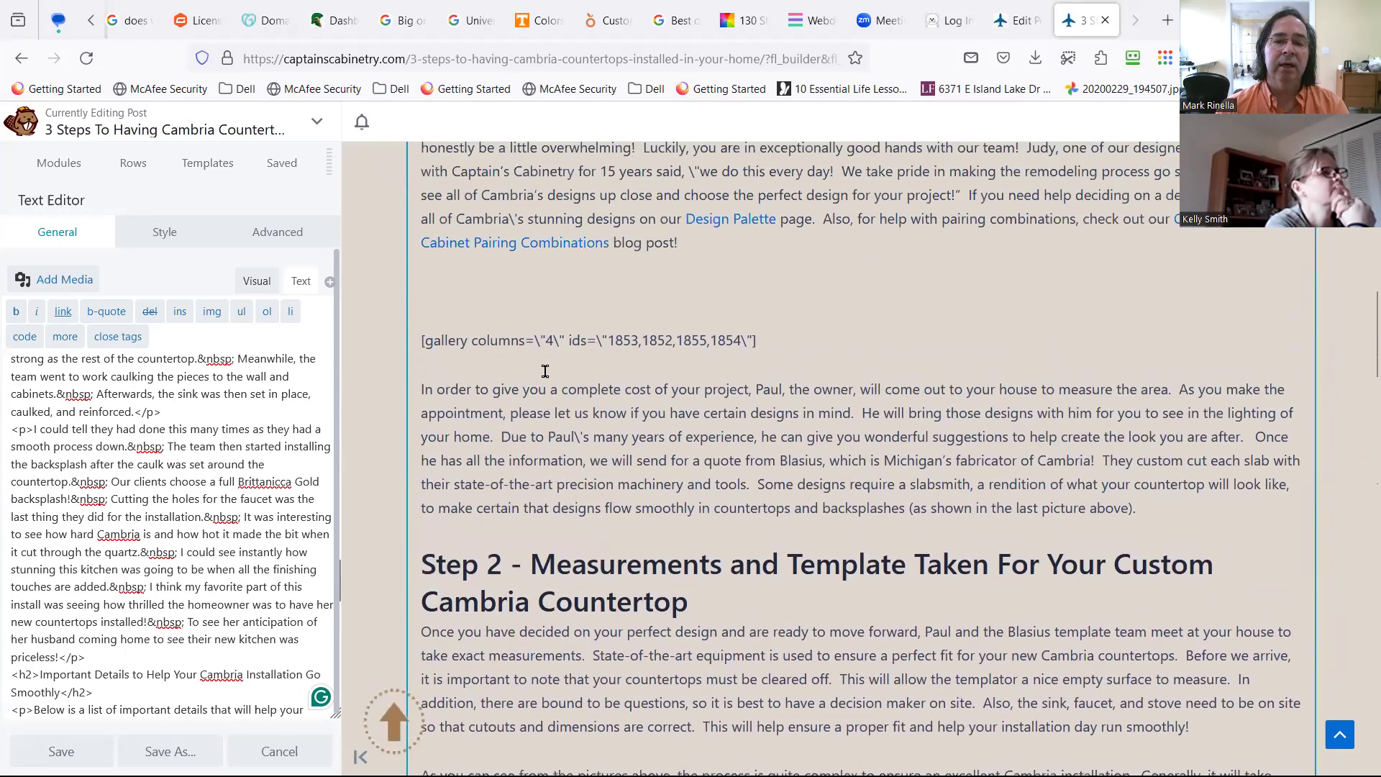
{"action": "left_click_drag", "start_coordinate": [767, 332], "coordinate": [423, 336]}
{"action": "key", "text": "Delete"}
{"action": "key", "text": "BackSpace"}
{"action": "key", "text": "BackSpace"}
{"action": "scroll", "coordinate": [627, 348], "scroll_direction": "up", "scroll_amount": 5}
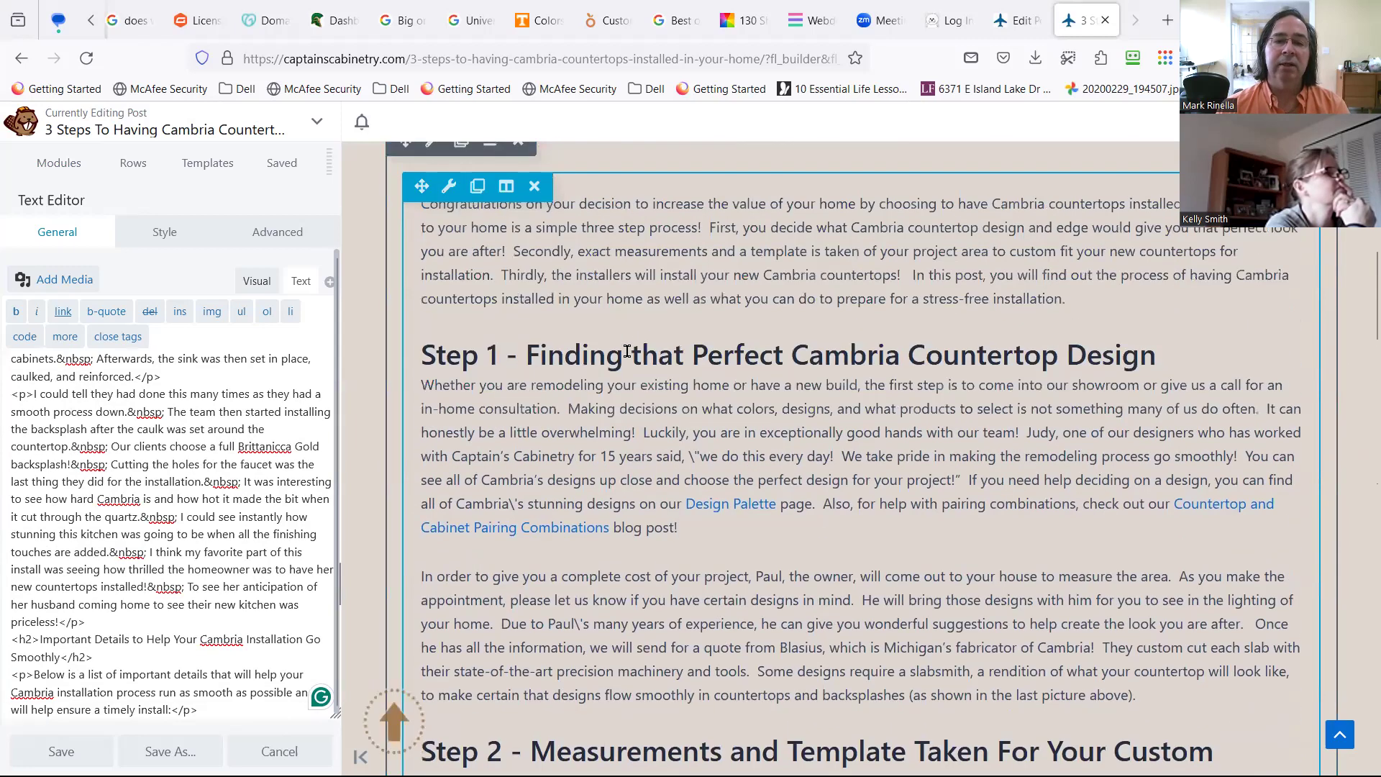
{"action": "scroll", "coordinate": [620, 400], "scroll_direction": "down", "scroll_amount": 11}
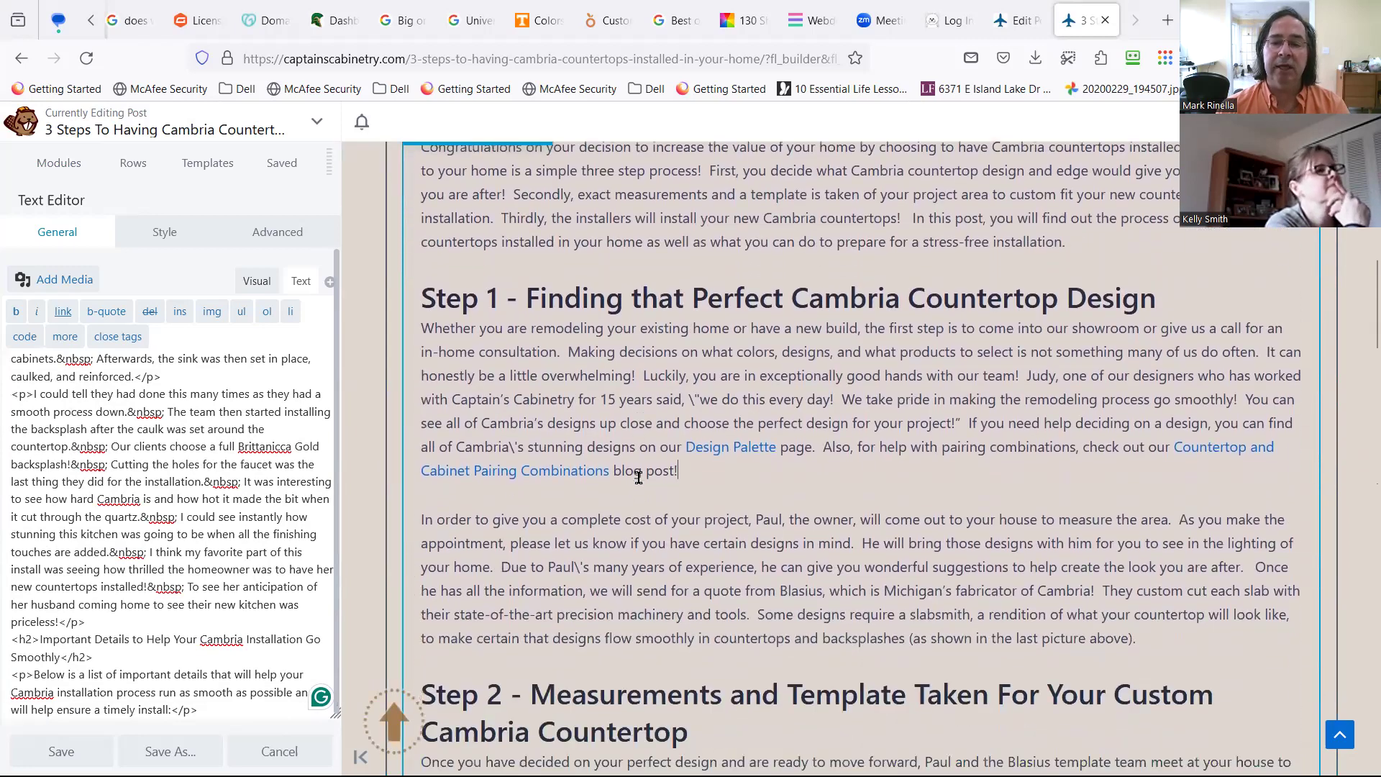
{"action": "scroll", "coordinate": [551, 524], "scroll_direction": "down", "scroll_amount": 9}
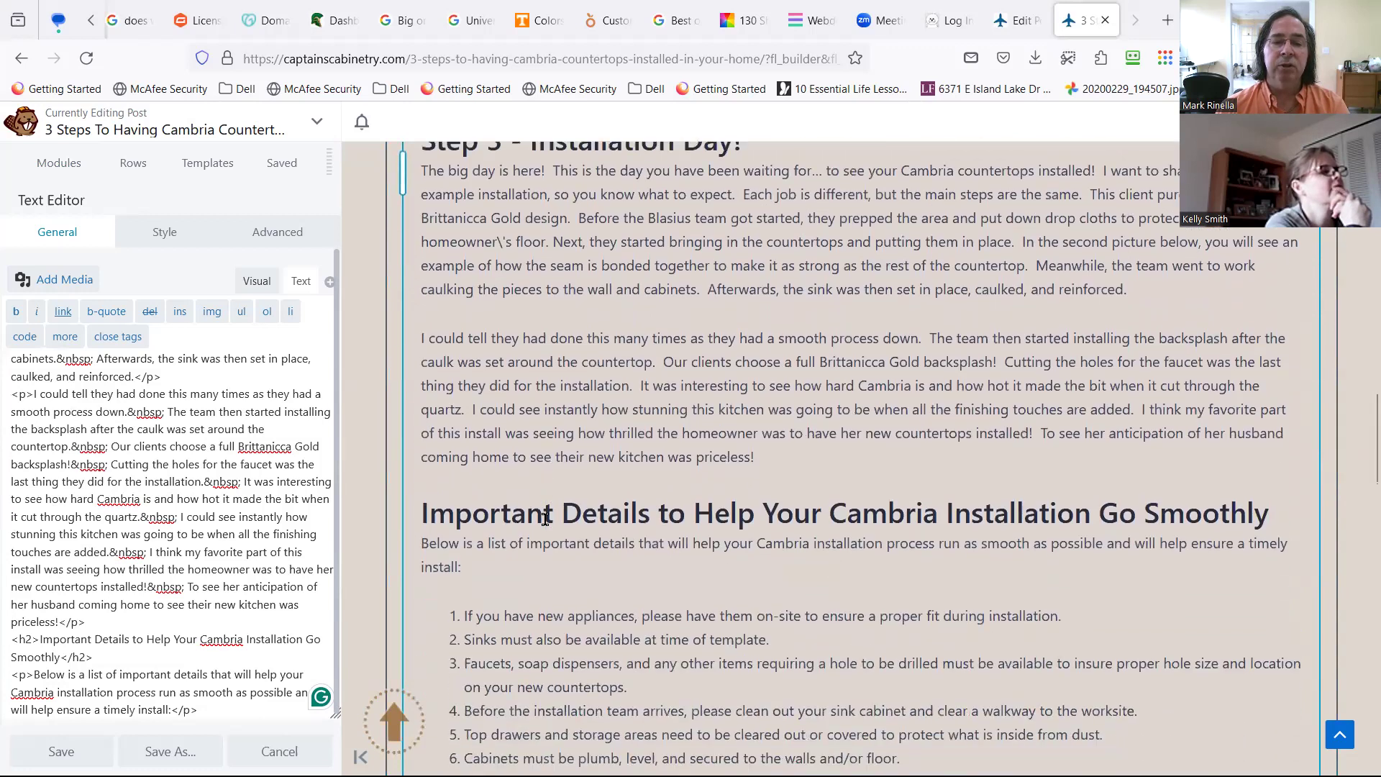
Step: Delete the four-column gallery shortcode with ids 1866,1865,1874,1873 and its blank line above the closing "In short" paragraph
{"action": "scroll", "coordinate": [533, 522], "scroll_direction": "down", "scroll_amount": 1}
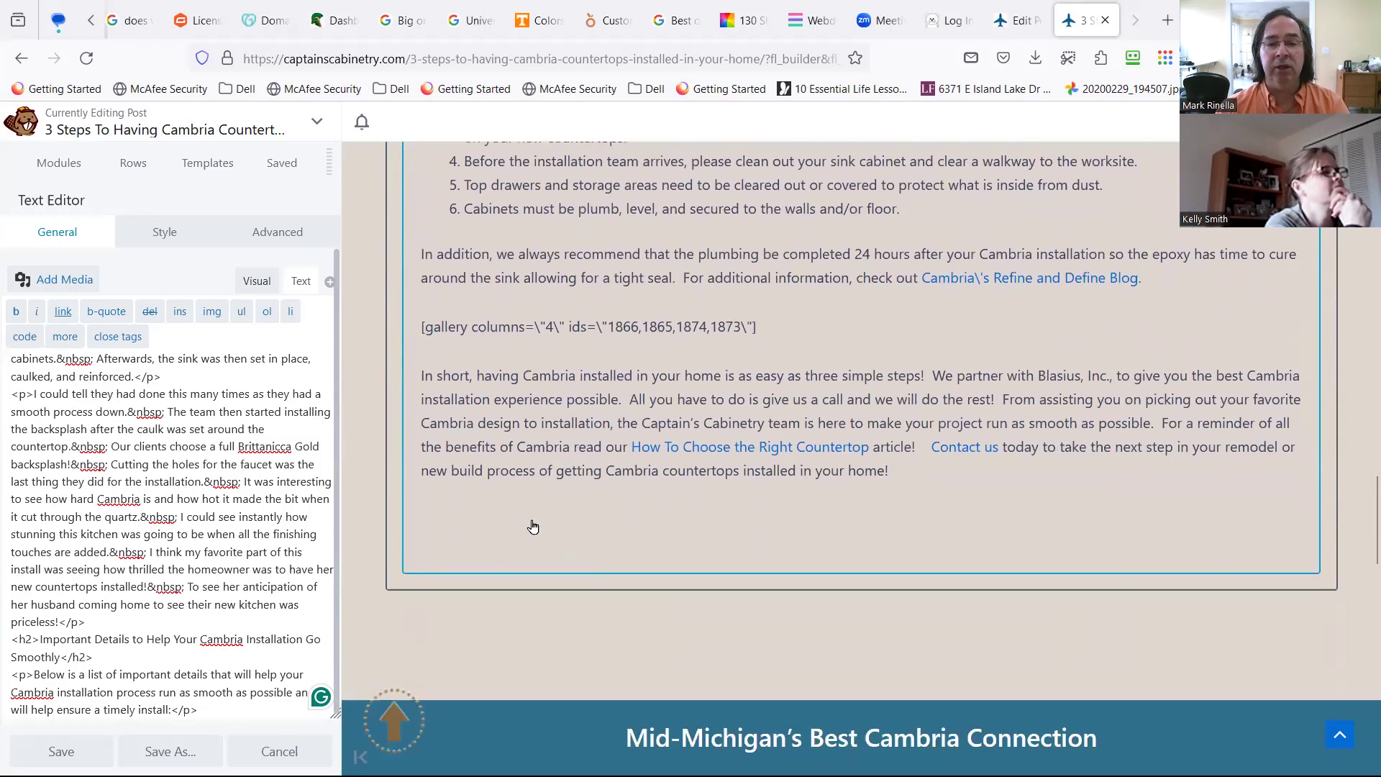
{"action": "left_click_drag", "start_coordinate": [783, 313], "coordinate": [400, 291]}
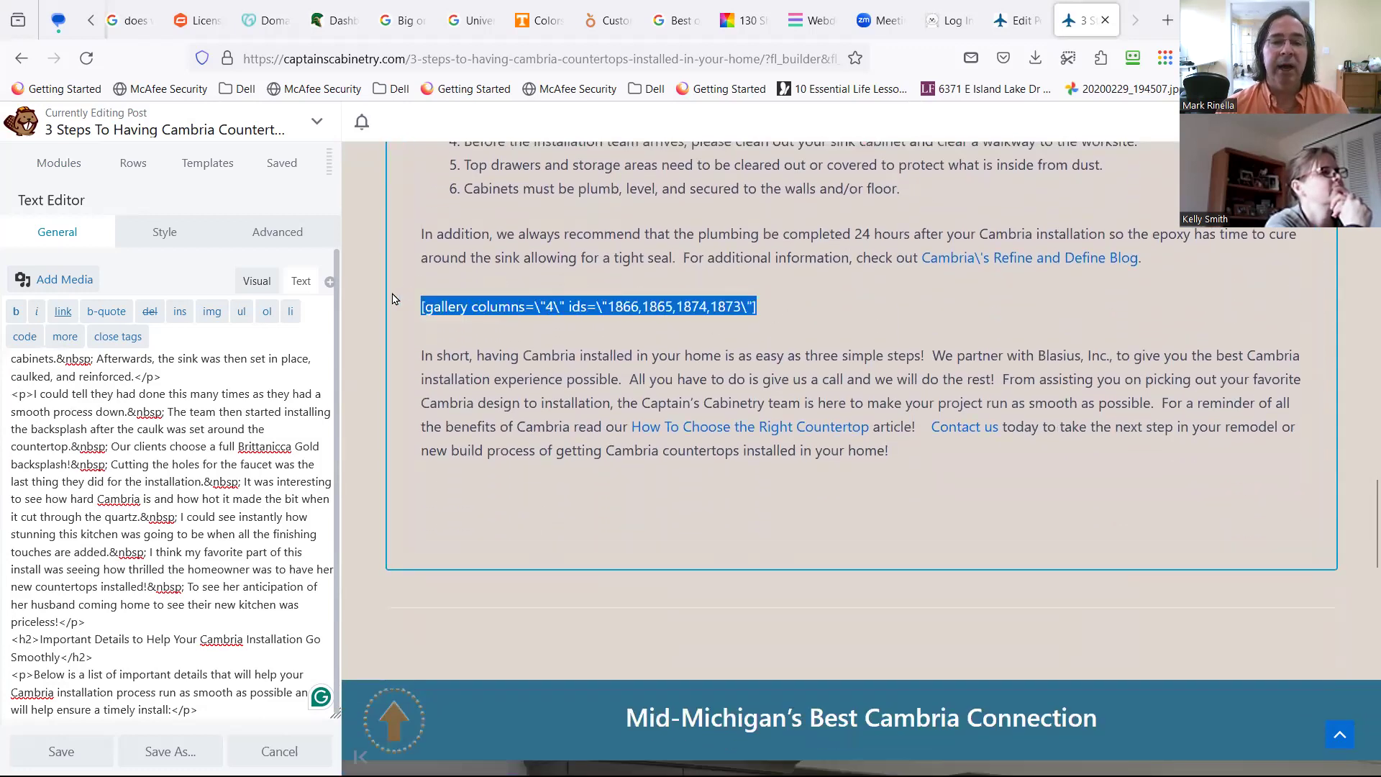
{"action": "key", "text": "BackSpace"}
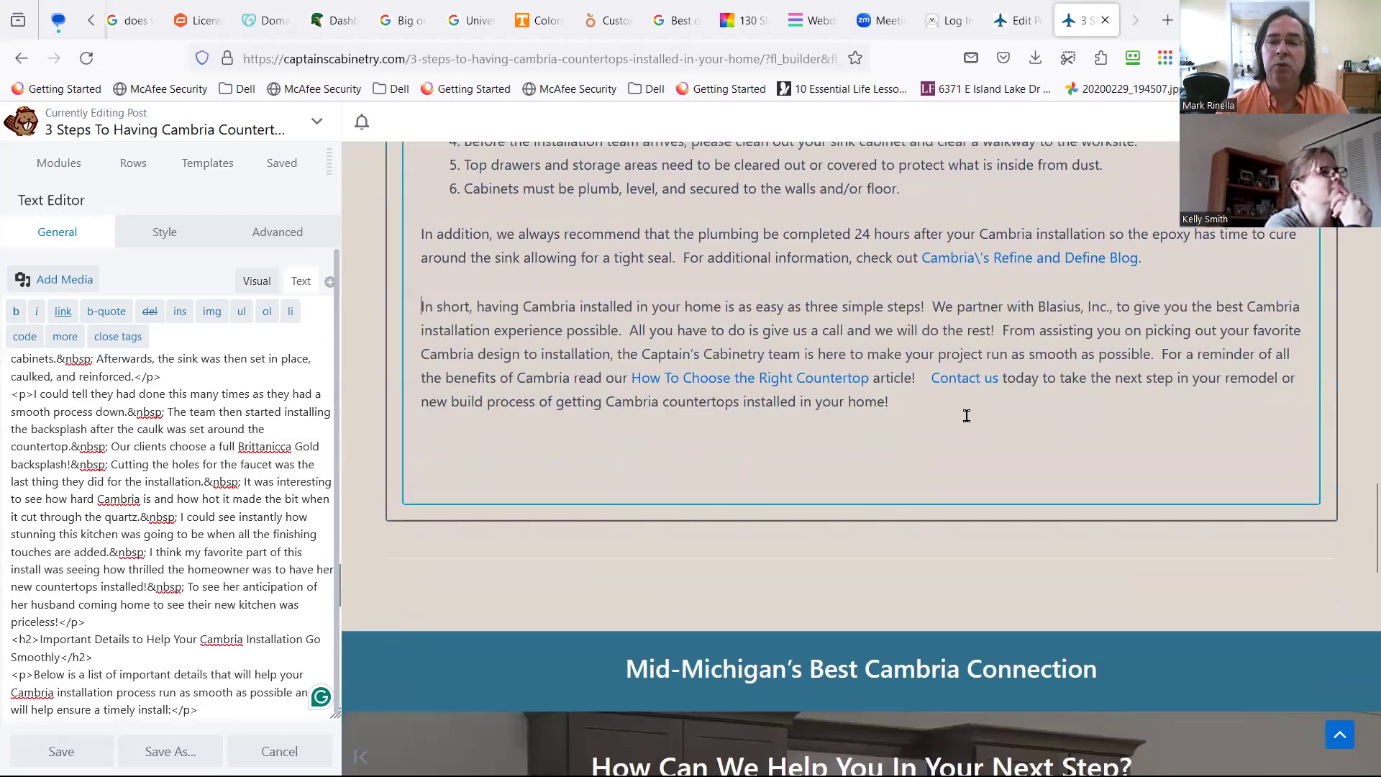
Step: Finish editing the 3 Steps post's layout and publish the changes
{"action": "right_click", "coordinate": [1251, 208]}
{"action": "left_click", "coordinate": [1273, 122]}
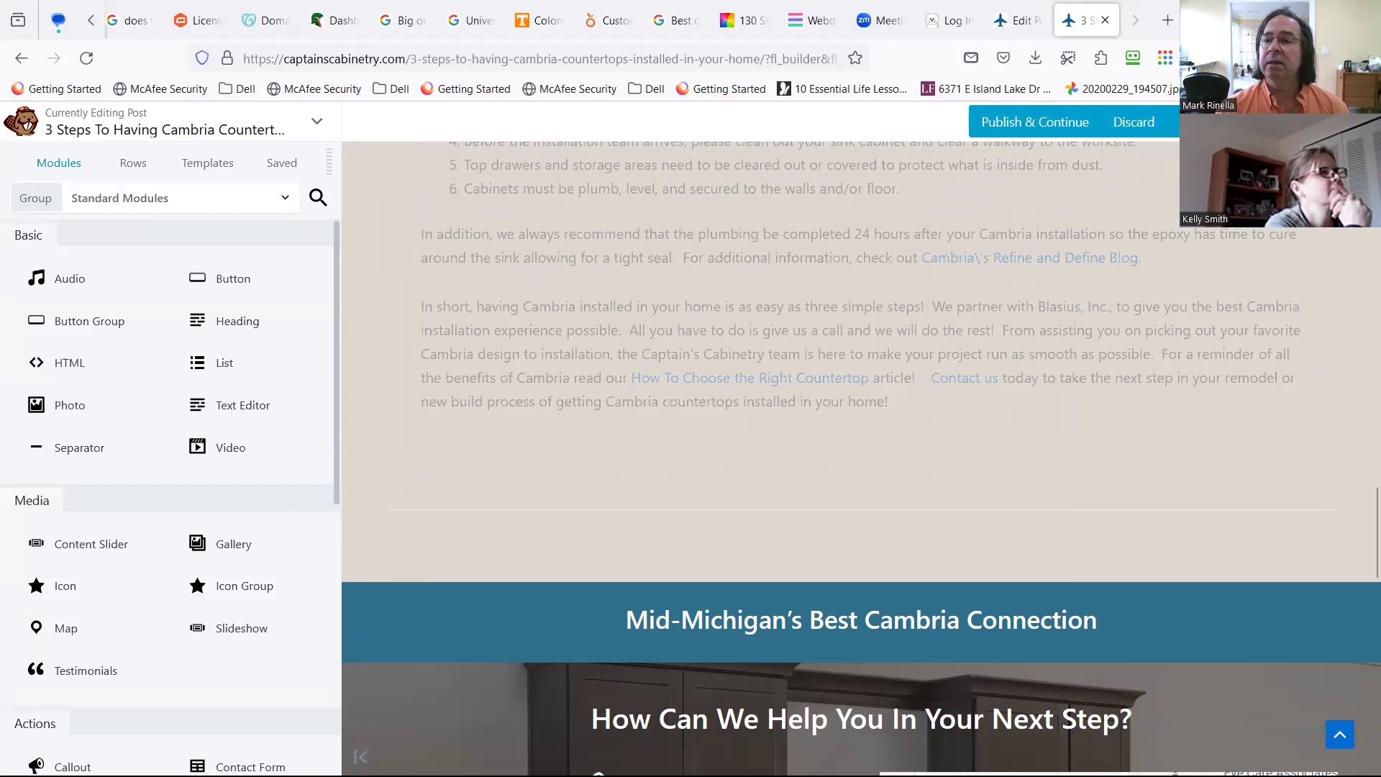
{"action": "left_click", "coordinate": [1273, 122]}
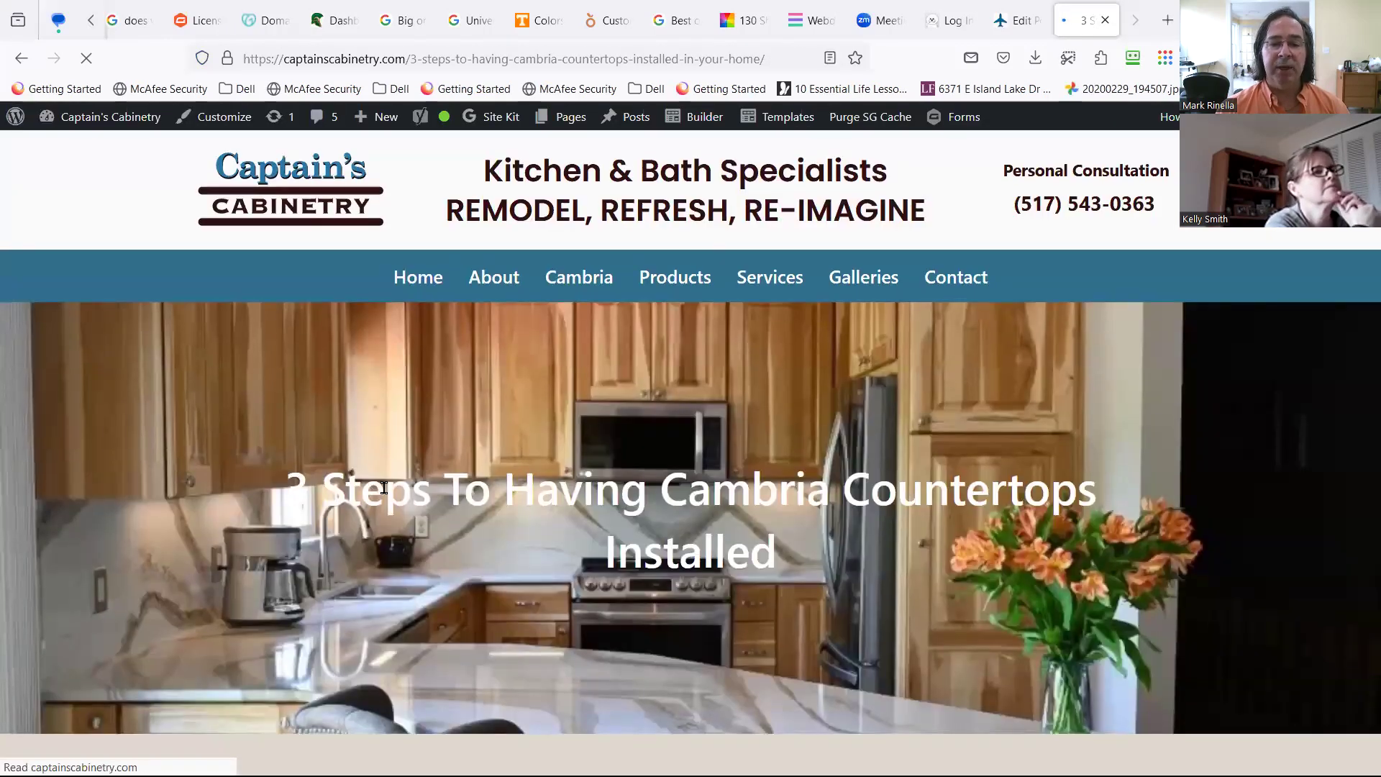
Step: Review the published post from its closing paragraphs back up to the introduction for leftover gallery shortcodes
{"action": "scroll", "coordinate": [383, 488], "scroll_direction": "down", "scroll_amount": 15}
{"action": "scroll", "coordinate": [413, 475], "scroll_direction": "down", "scroll_amount": 10}
{"action": "scroll", "coordinate": [413, 475], "scroll_direction": "down", "scroll_amount": 10}
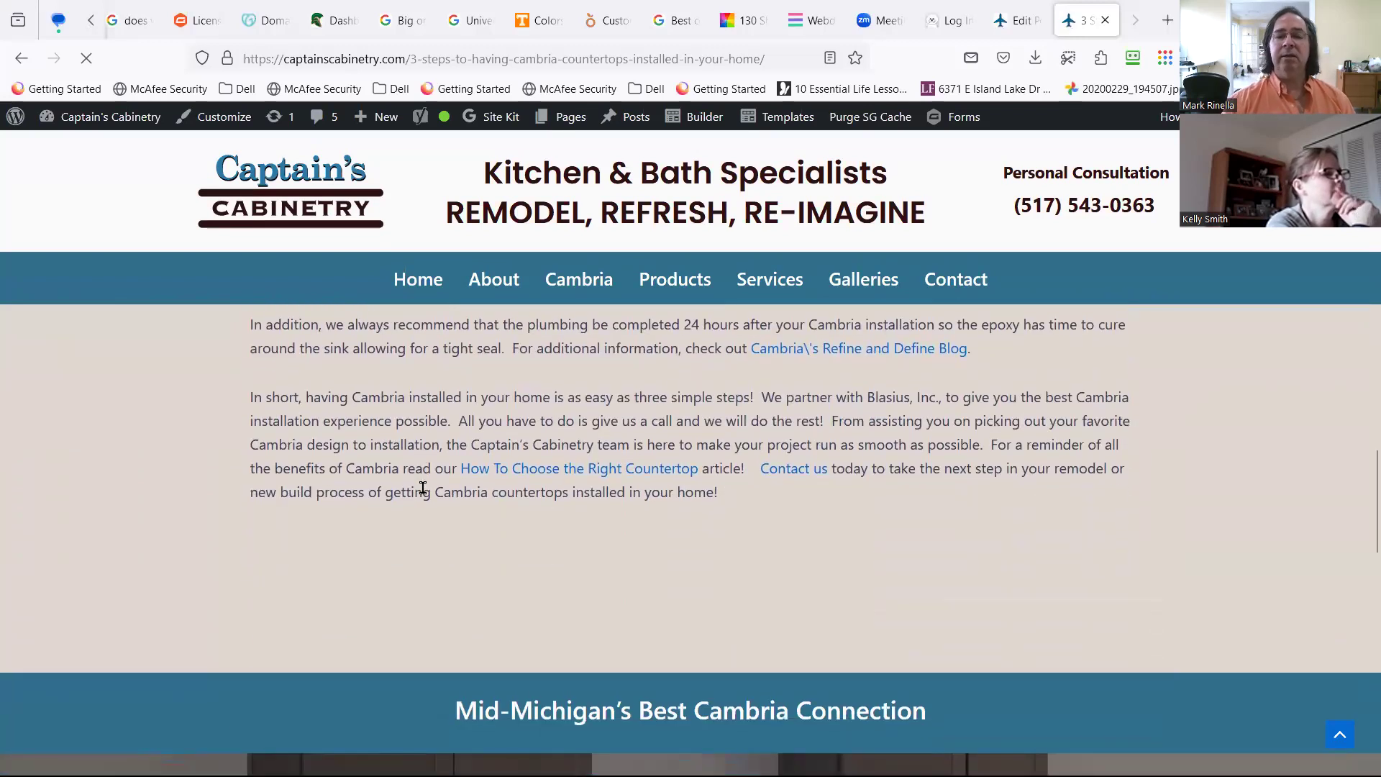
{"action": "scroll", "coordinate": [425, 493], "scroll_direction": "up", "scroll_amount": 4}
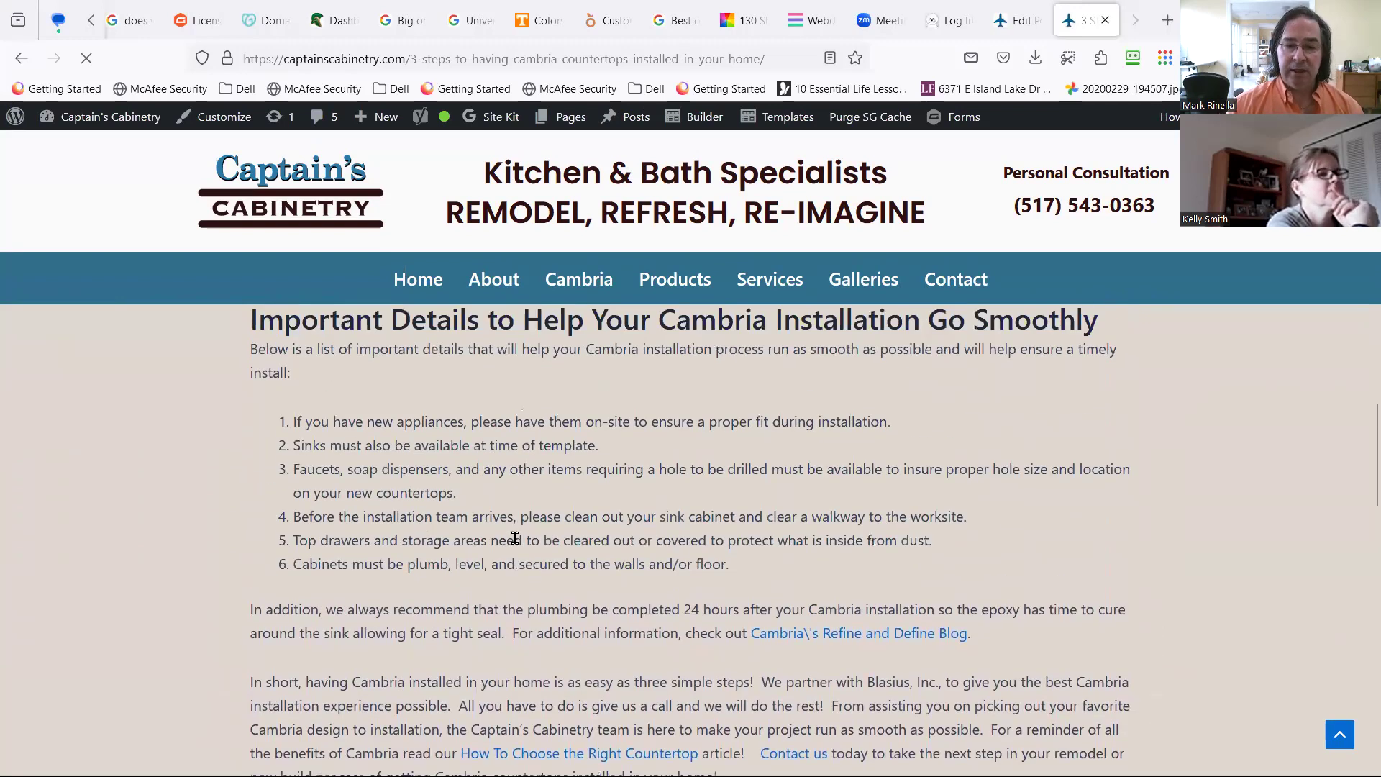
{"action": "scroll", "coordinate": [518, 510], "scroll_direction": "up", "scroll_amount": 8}
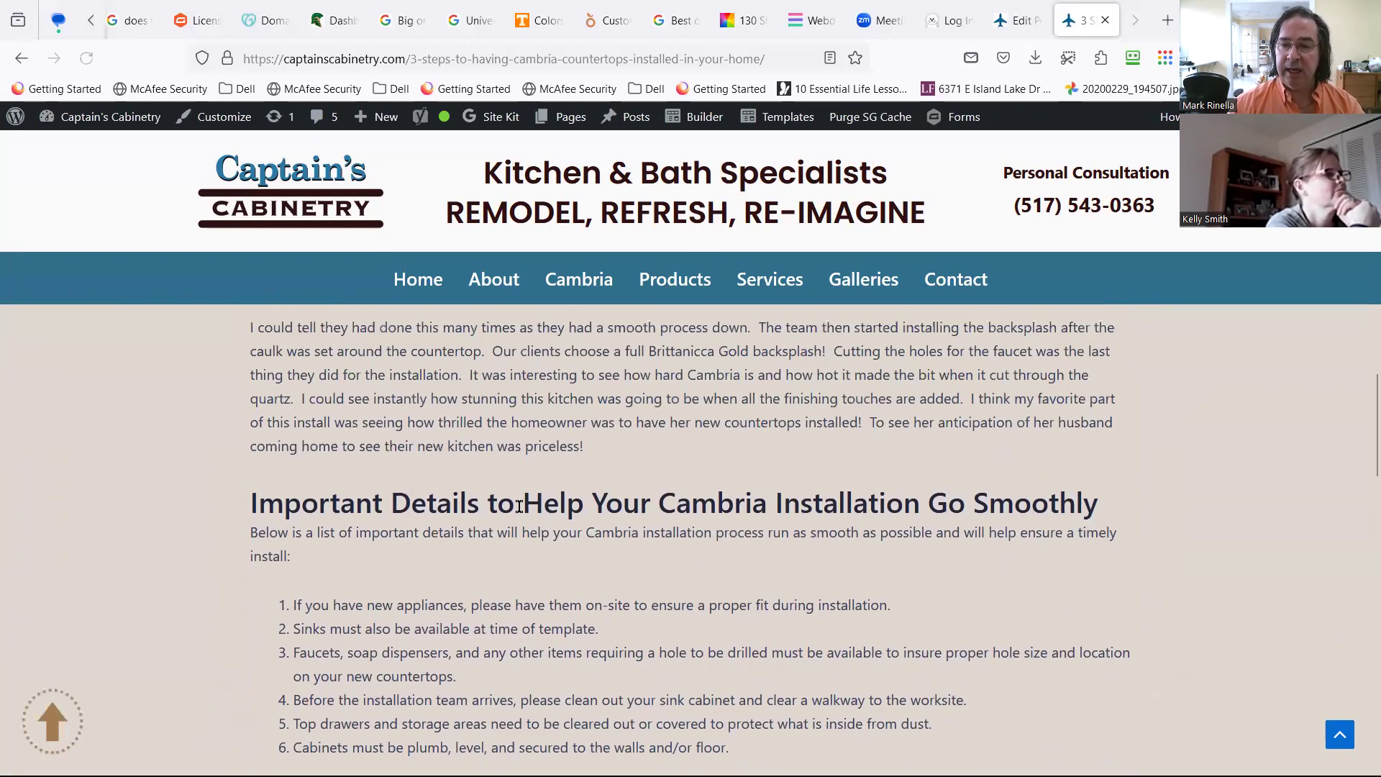
{"action": "scroll", "coordinate": [519, 507], "scroll_direction": "up", "scroll_amount": 3}
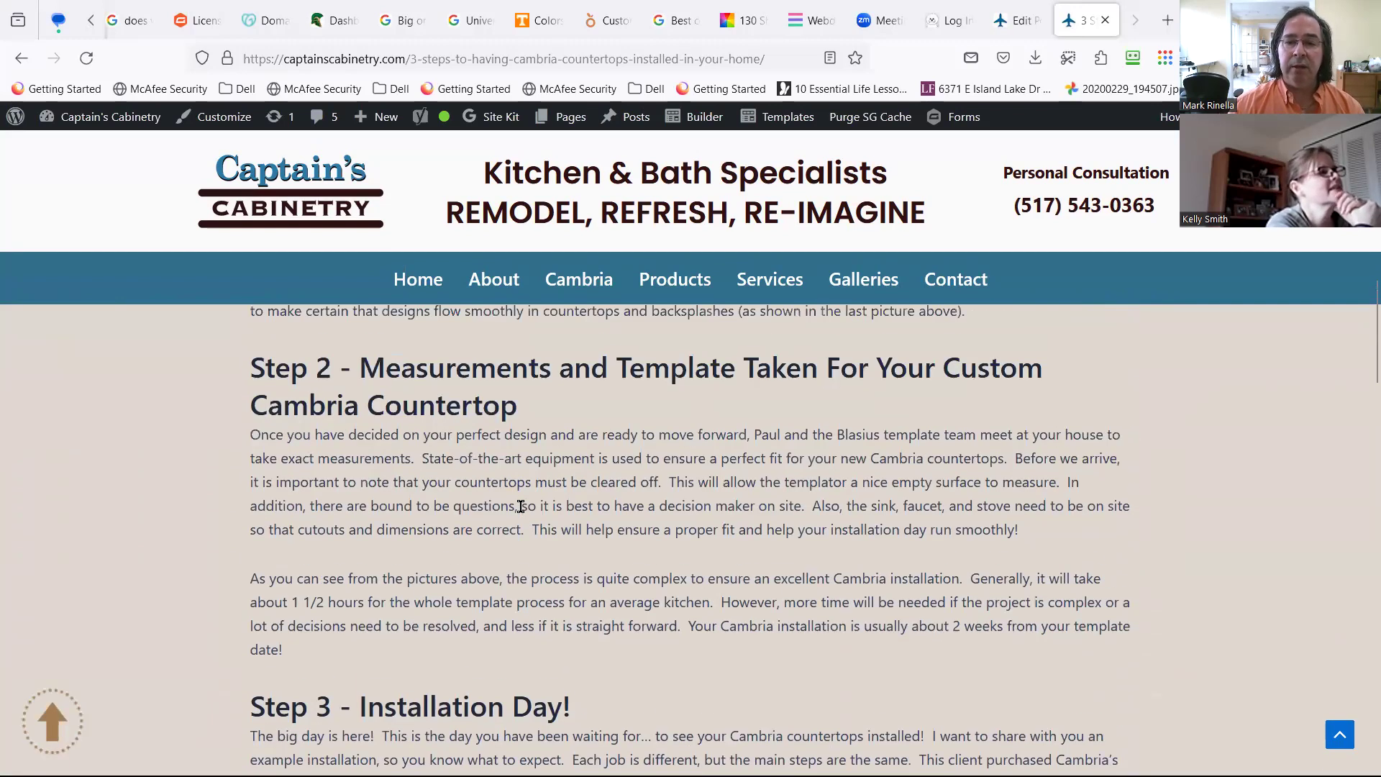
{"action": "scroll", "coordinate": [521, 506], "scroll_direction": "up", "scroll_amount": 11}
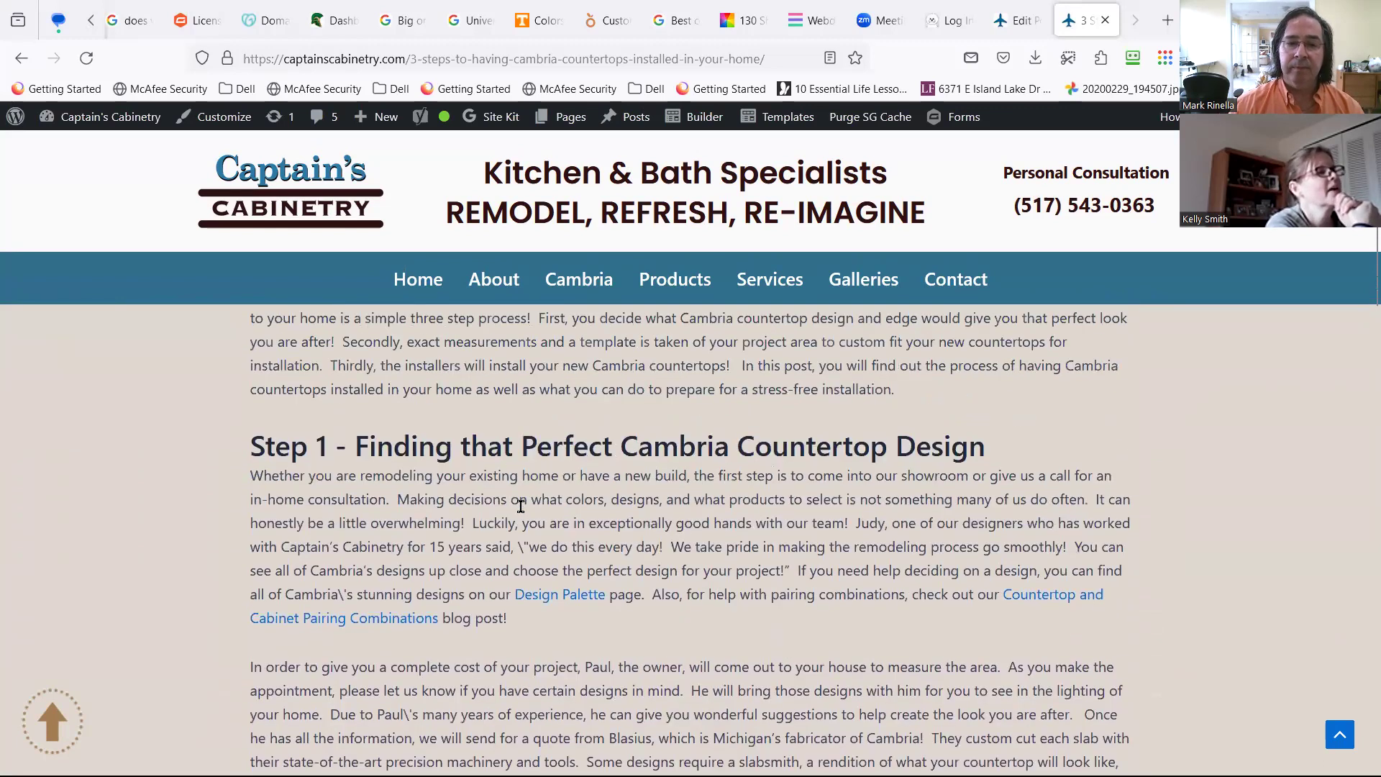
{"action": "scroll", "coordinate": [518, 512], "scroll_direction": "up", "scroll_amount": 2}
{"action": "scroll", "coordinate": [486, 507], "scroll_direction": "up", "scroll_amount": 2}
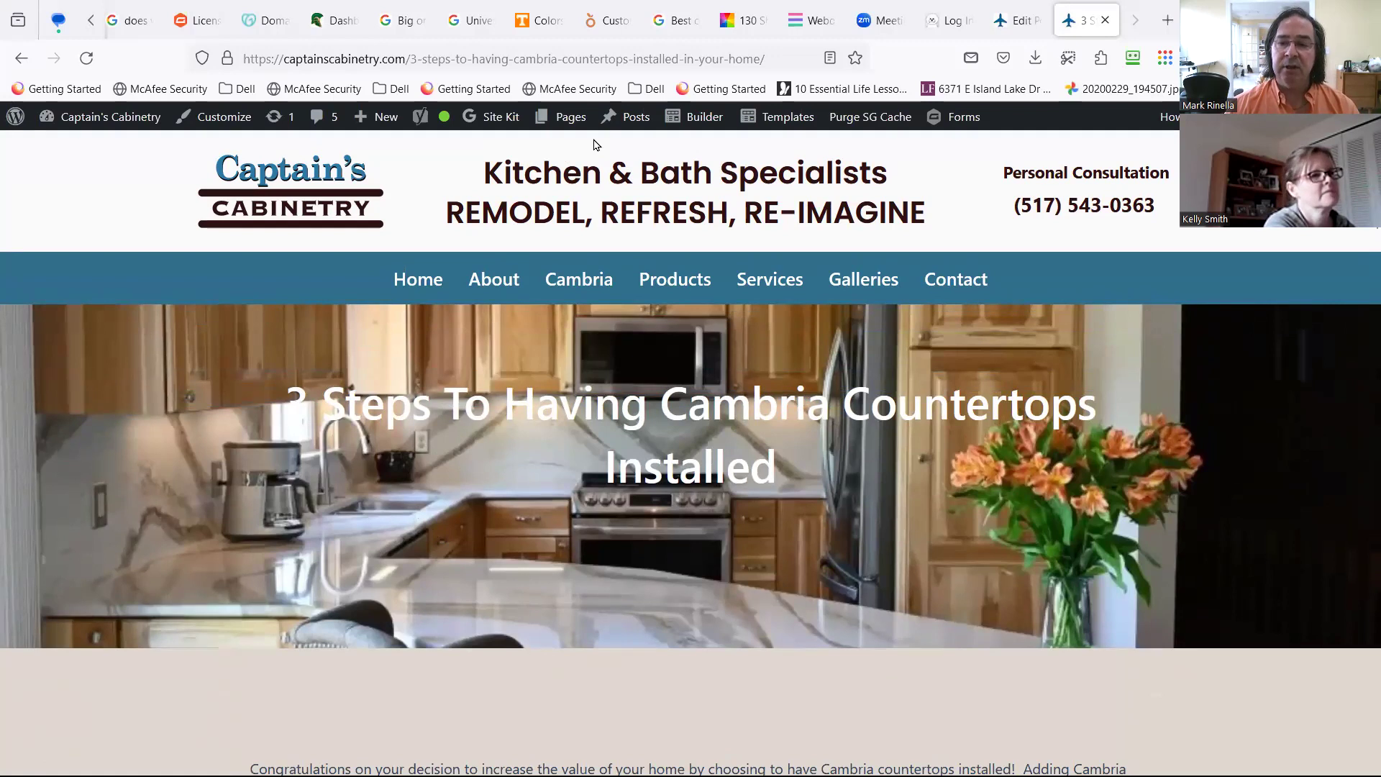
Step: Read through the published post again, from the Step 1 section to the closing paragraphs, checking the text flow without galleries
{"action": "mouse_move", "coordinate": [602, 132]}
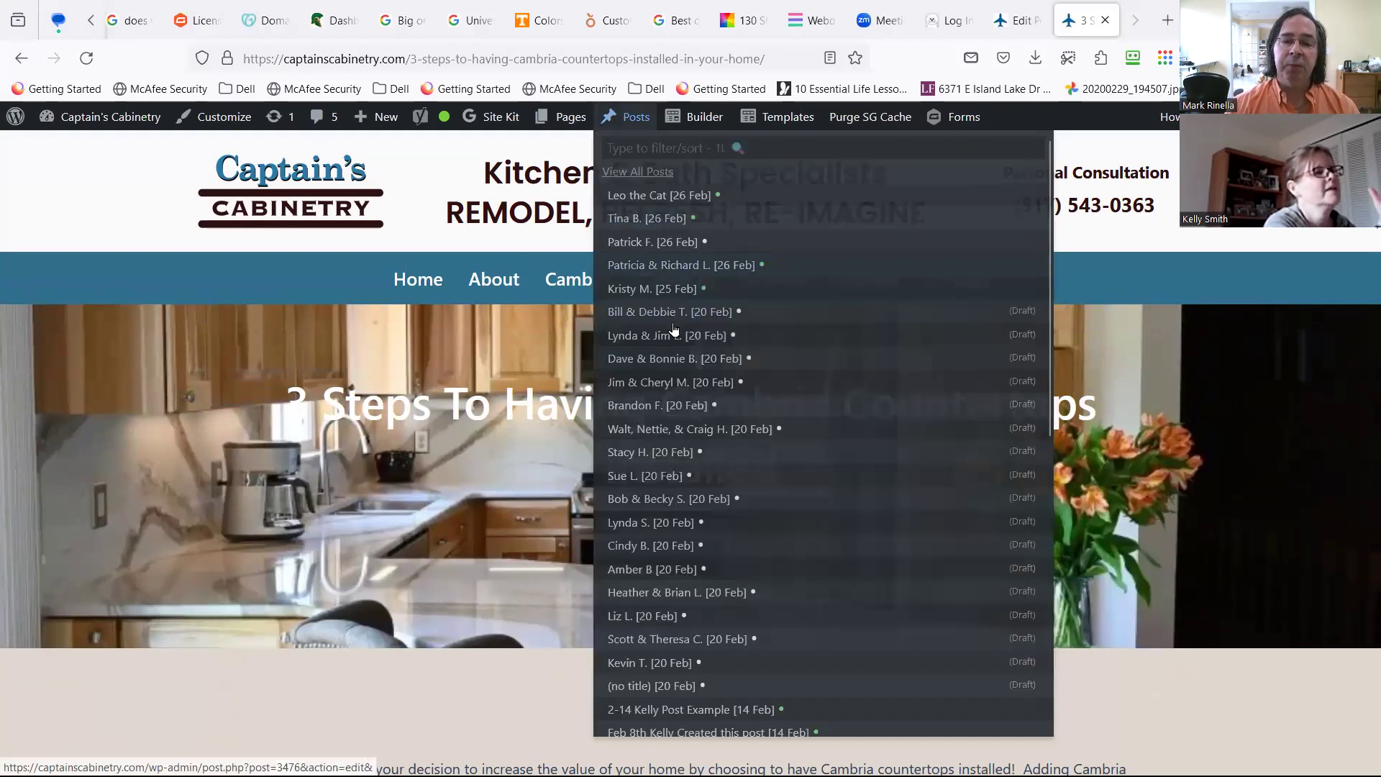
{"action": "scroll", "coordinate": [675, 396], "scroll_direction": "down", "scroll_amount": 10}
{"action": "scroll", "coordinate": [674, 401], "scroll_direction": "down", "scroll_amount": 3}
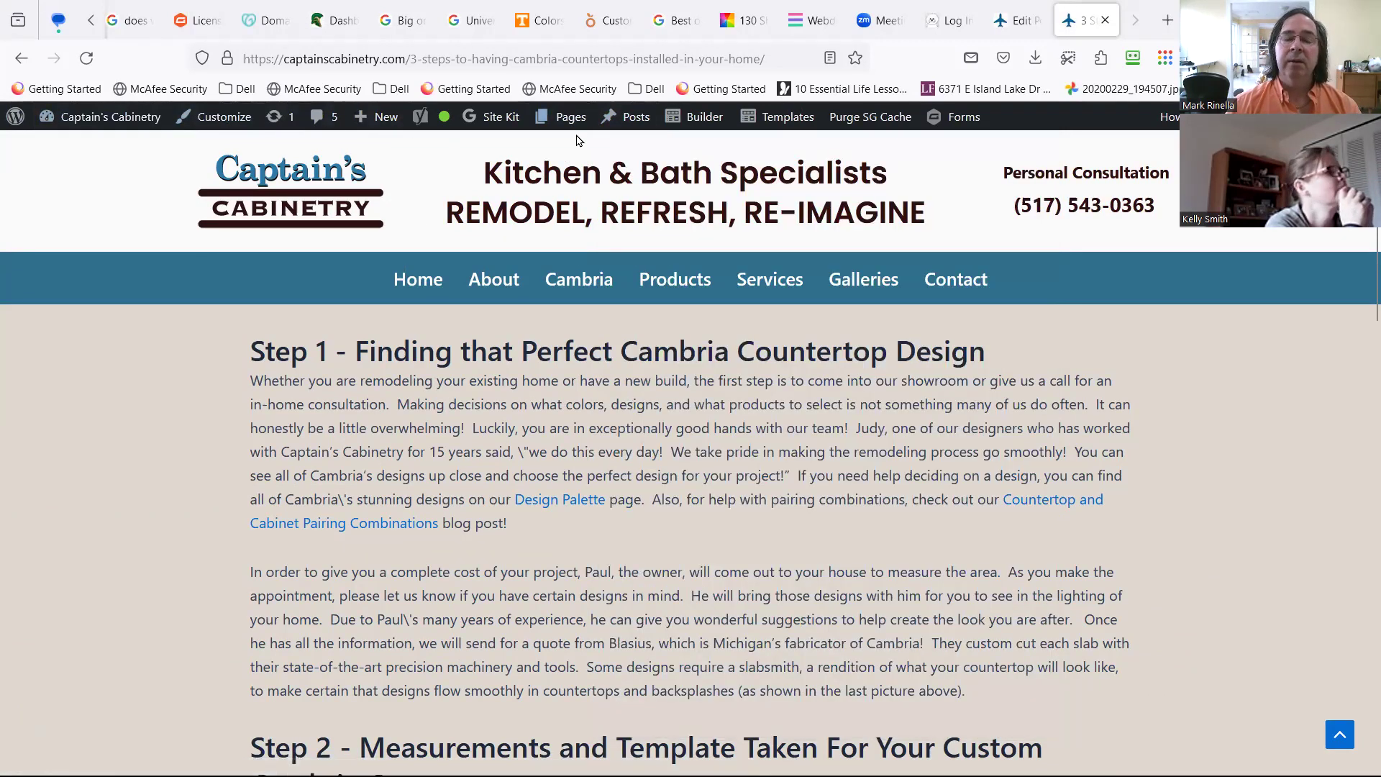
{"action": "mouse_move", "coordinate": [572, 279]}
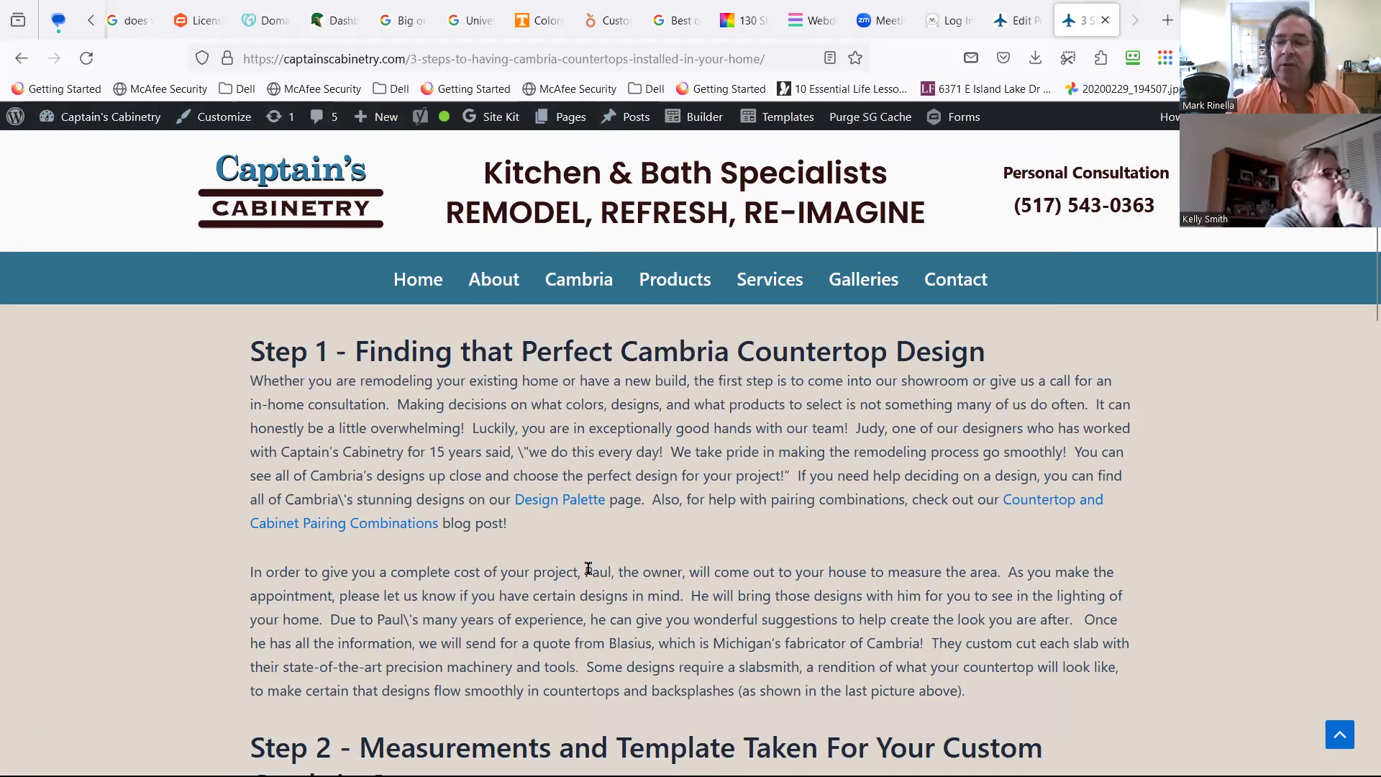
{"action": "scroll", "coordinate": [545, 538], "scroll_direction": "down", "scroll_amount": 3}
{"action": "scroll", "coordinate": [545, 538], "scroll_direction": "down", "scroll_amount": 9}
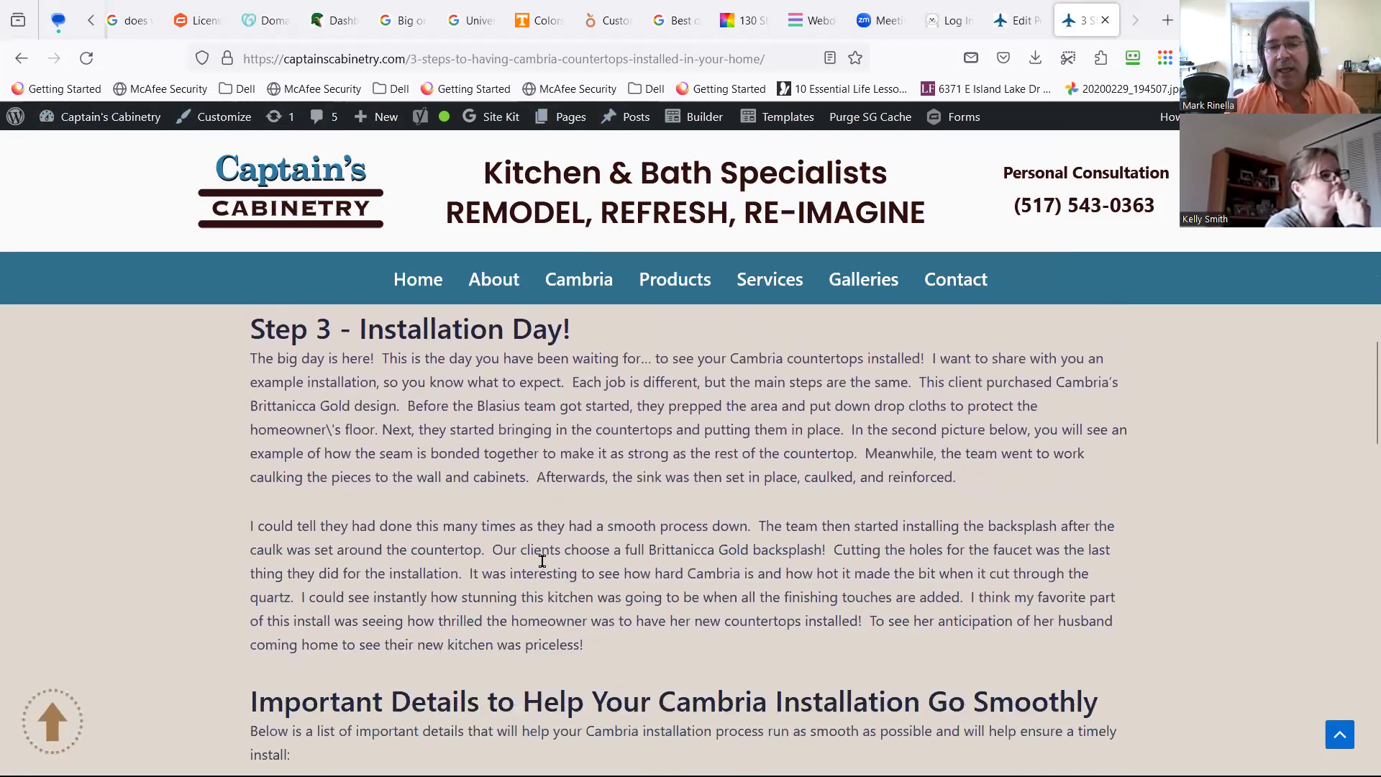
{"action": "scroll", "coordinate": [542, 560], "scroll_direction": "down", "scroll_amount": 6}
{"action": "scroll", "coordinate": [457, 571], "scroll_direction": "down", "scroll_amount": 4}
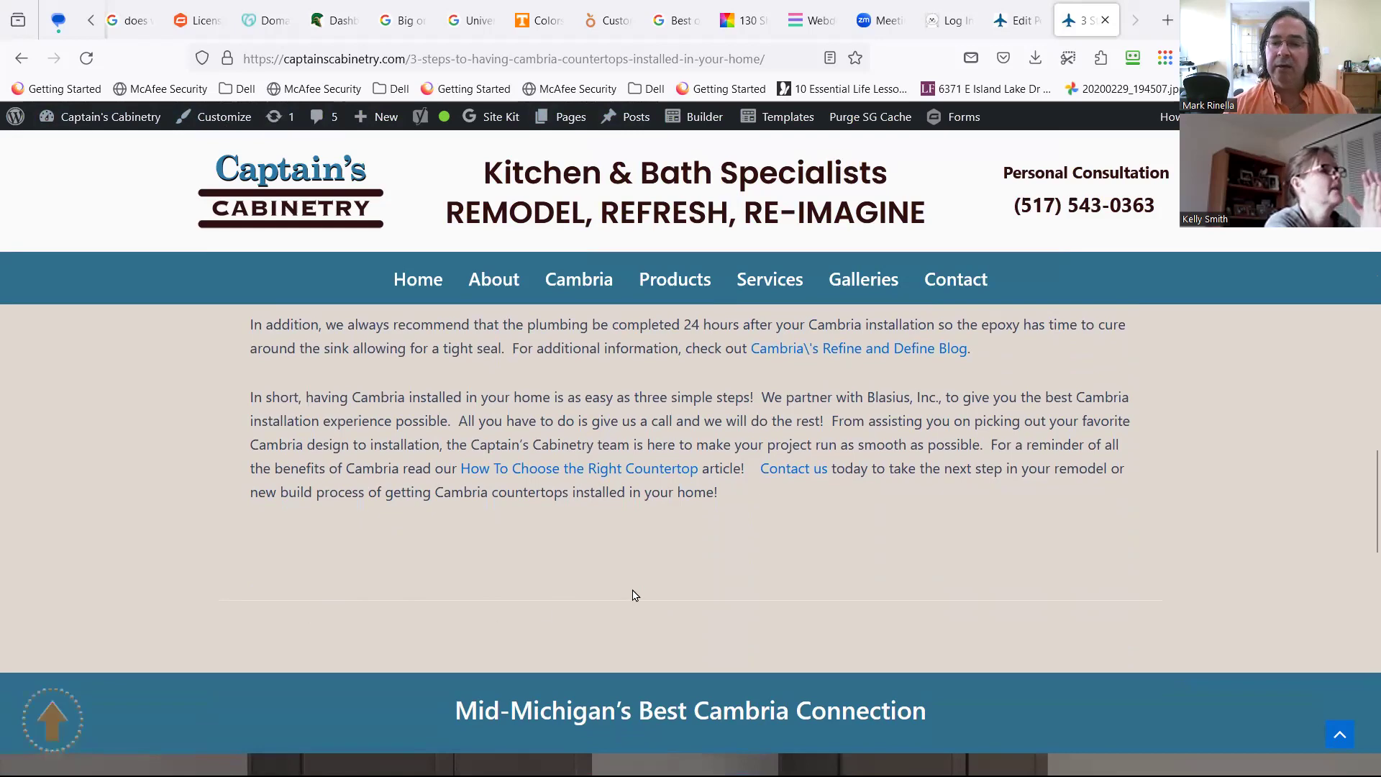
{"action": "scroll", "coordinate": [635, 595], "scroll_direction": "up", "scroll_amount": 15}
{"action": "scroll", "coordinate": [605, 596], "scroll_direction": "up", "scroll_amount": 9}
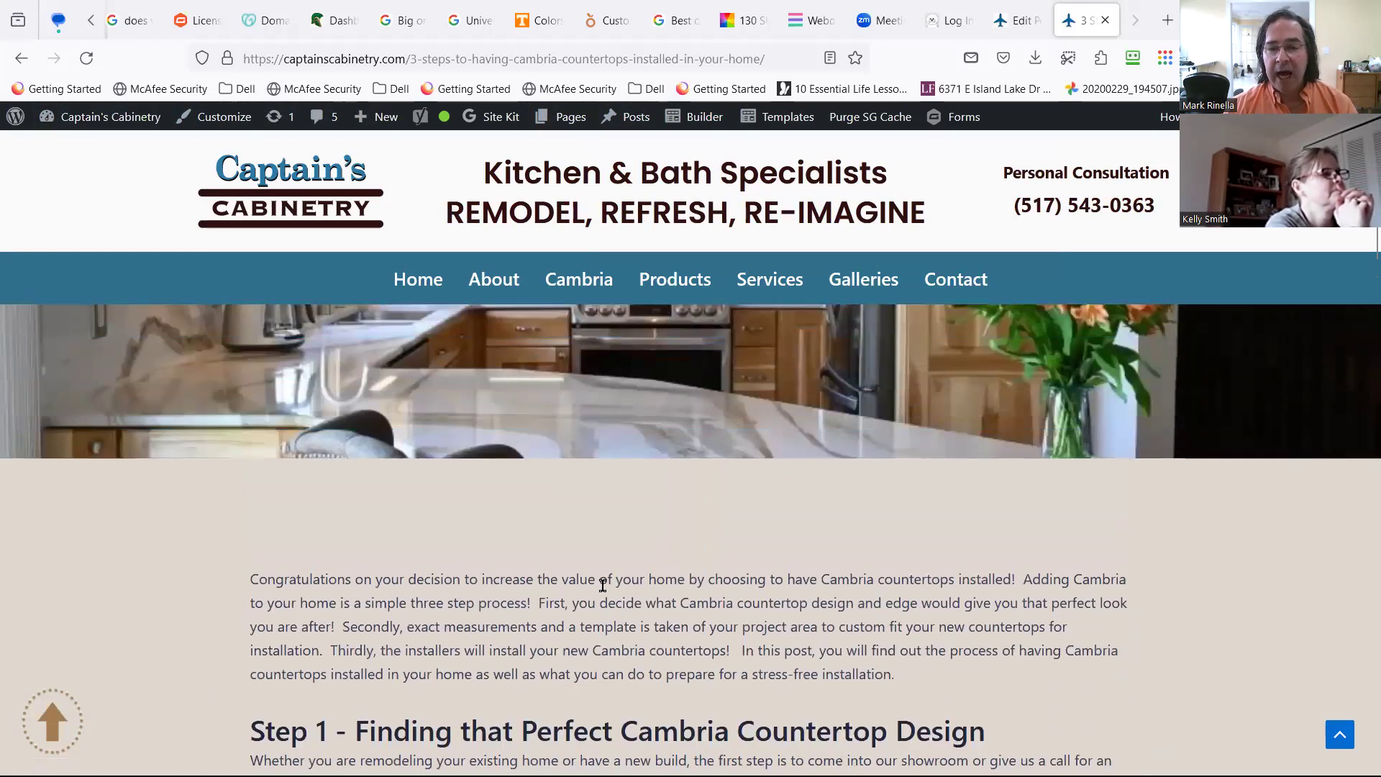
{"action": "scroll", "coordinate": [602, 584], "scroll_direction": "up", "scroll_amount": 4}
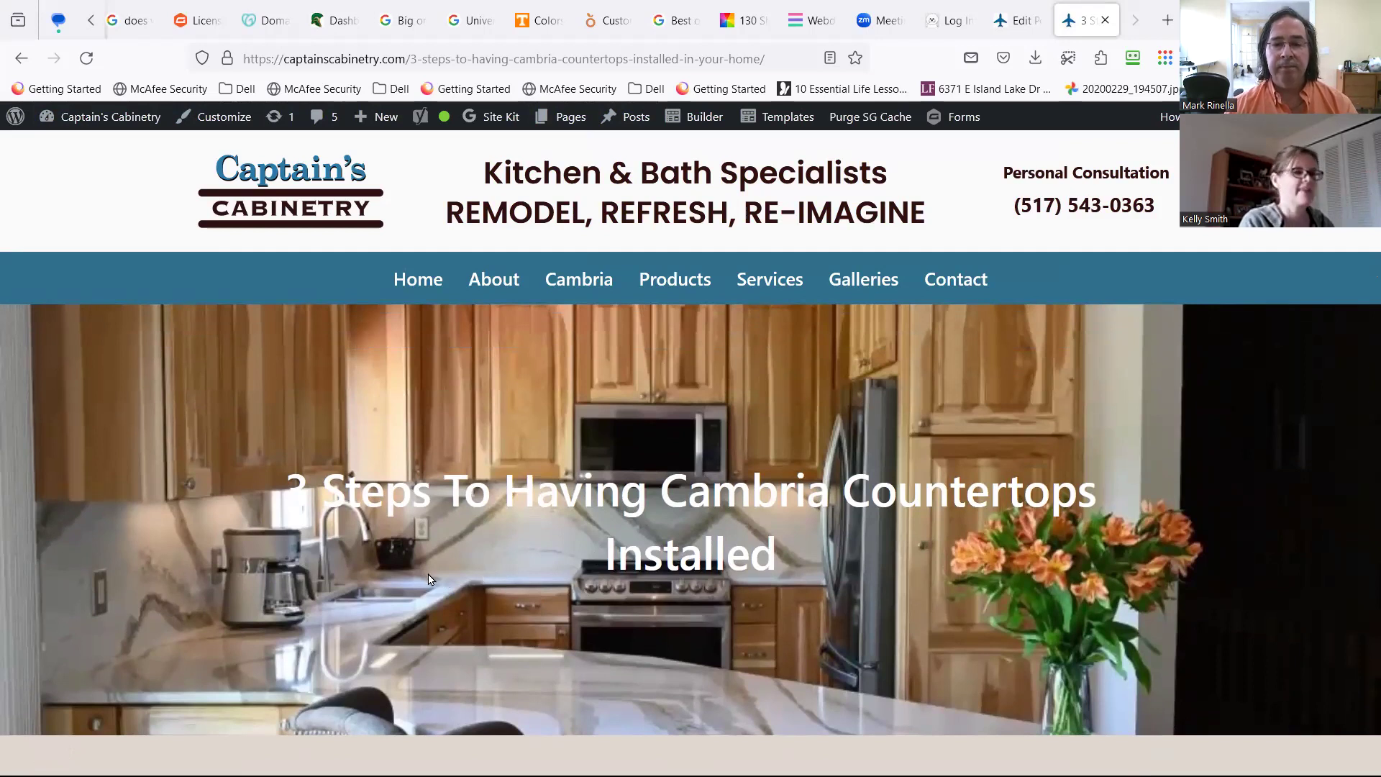
{"action": "scroll", "coordinate": [437, 573], "scroll_direction": "down", "scroll_amount": 2}
{"action": "scroll", "coordinate": [436, 573], "scroll_direction": "up", "scroll_amount": 2}
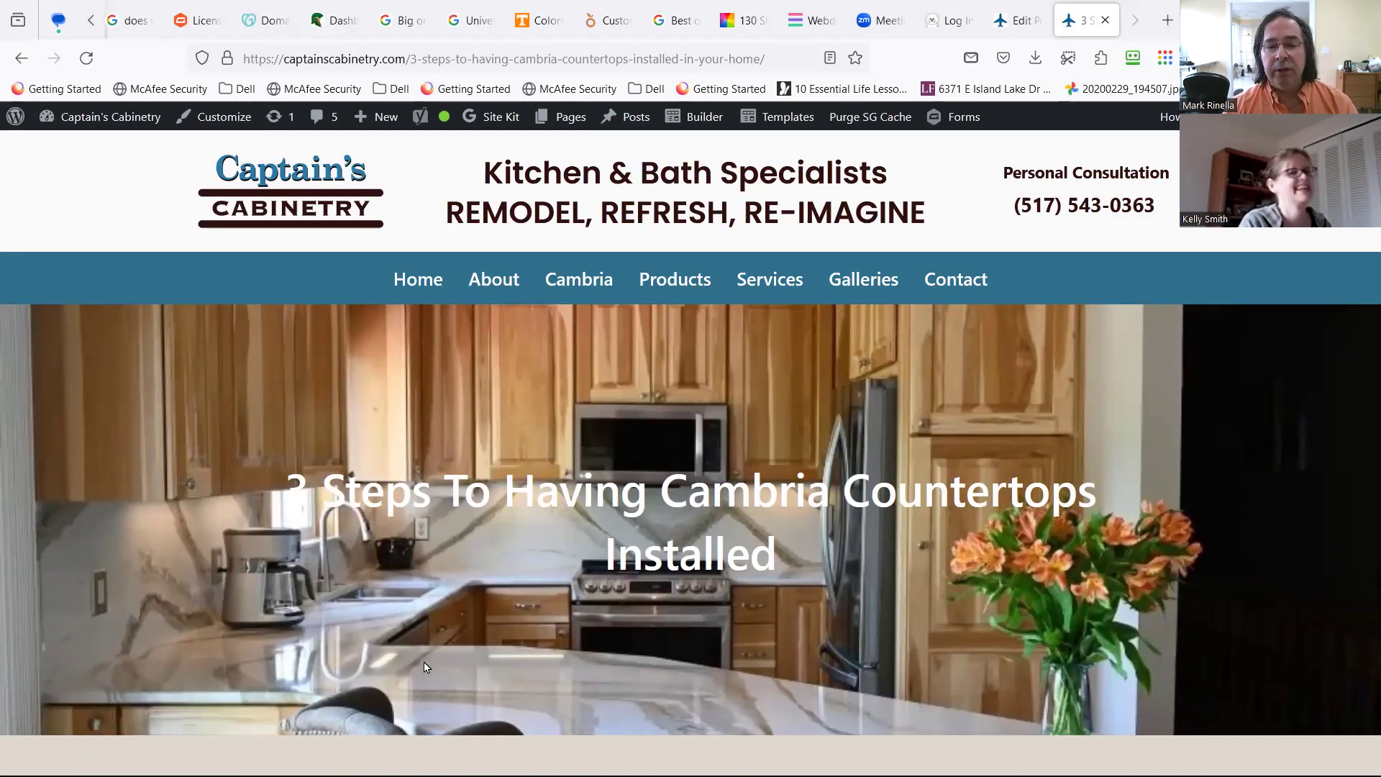
{"action": "scroll", "coordinate": [519, 660], "scroll_direction": "down", "scroll_amount": 5}
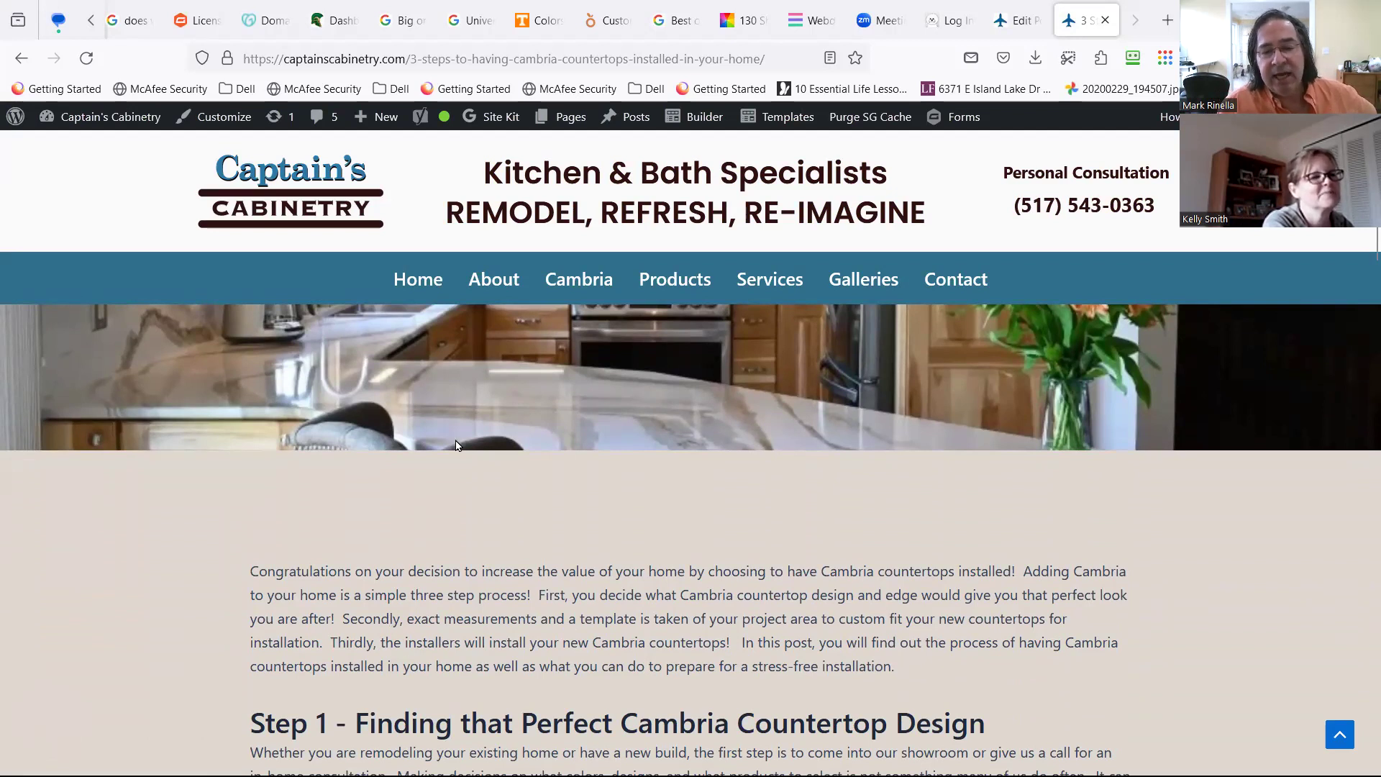
{"action": "scroll", "coordinate": [456, 445], "scroll_direction": "up", "scroll_amount": 5}
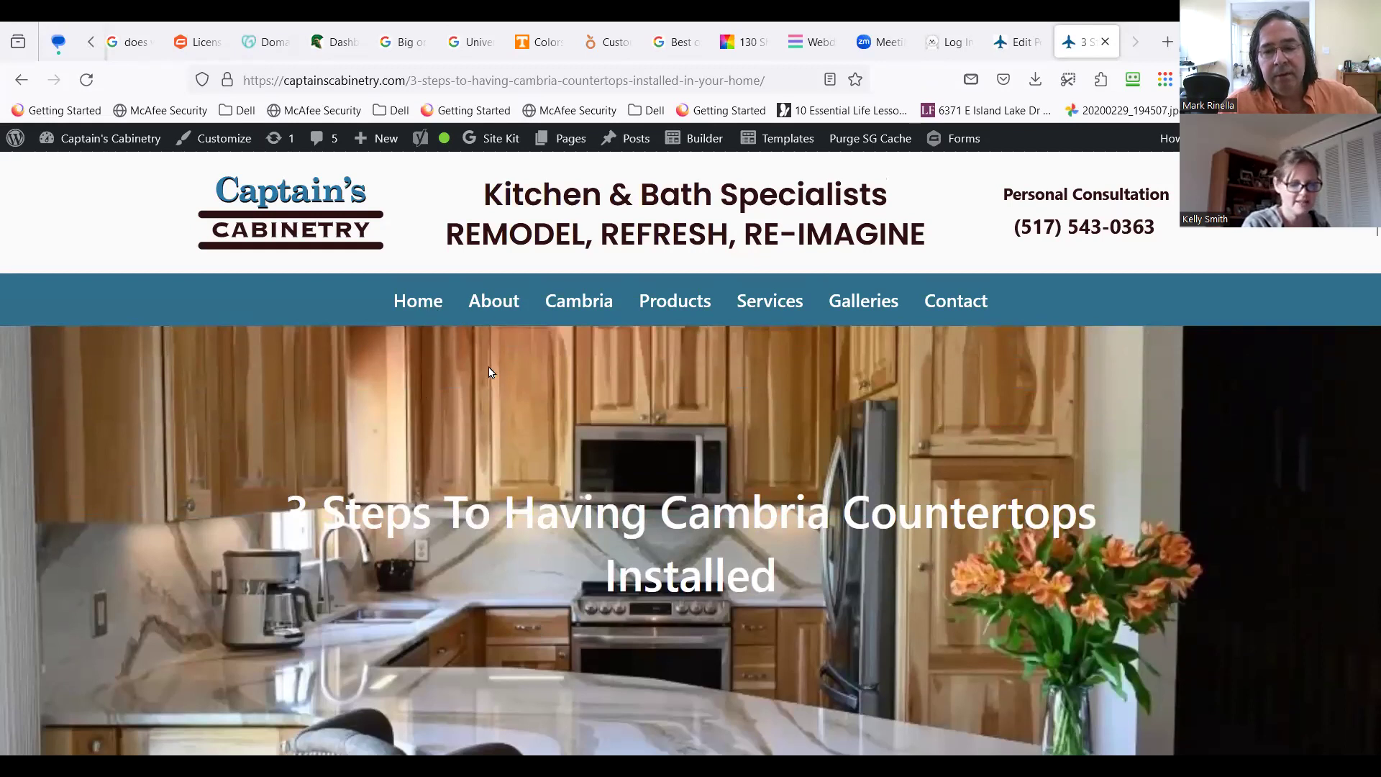
{"action": "mouse_move", "coordinate": [634, 318]}
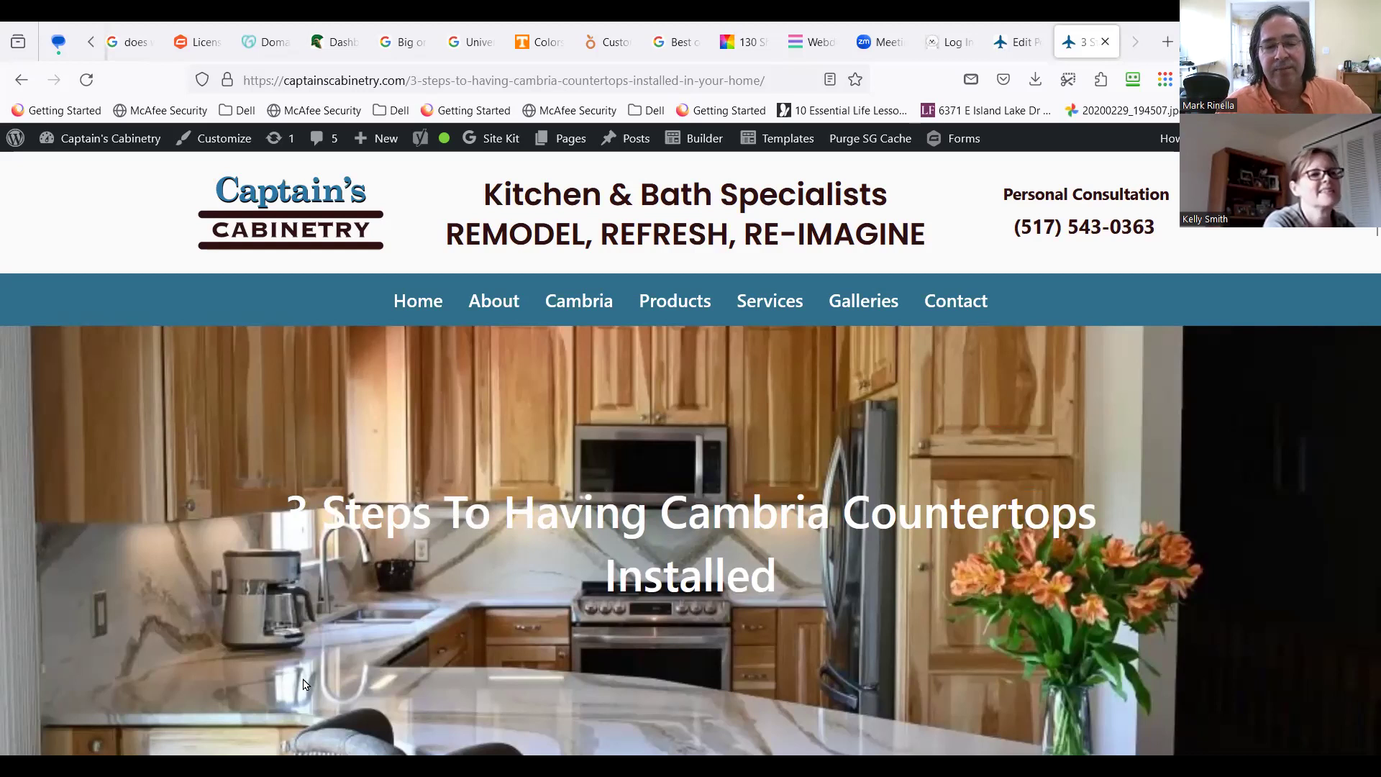
{"action": "scroll", "coordinate": [281, 643], "scroll_direction": "down", "scroll_amount": 5}
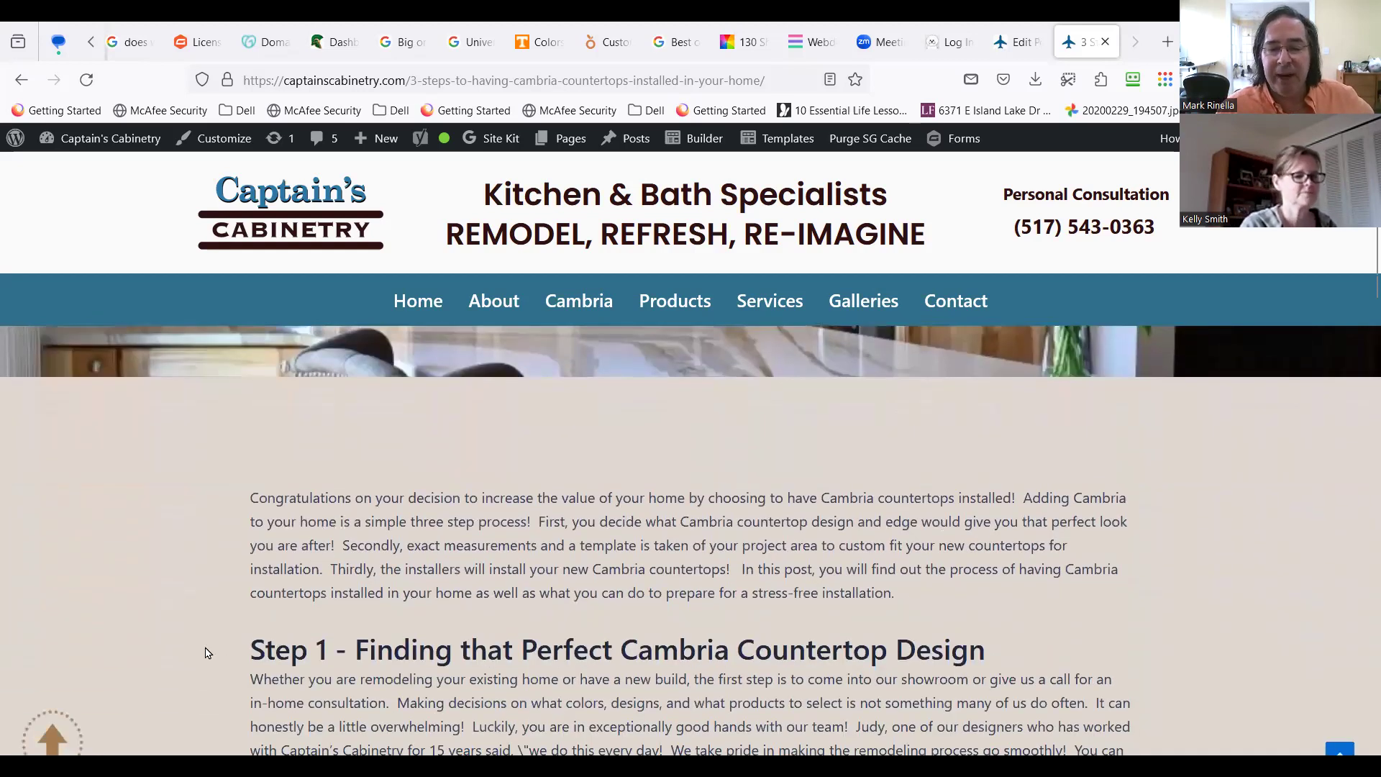
{"action": "scroll", "coordinate": [178, 625], "scroll_direction": "up", "scroll_amount": 5}
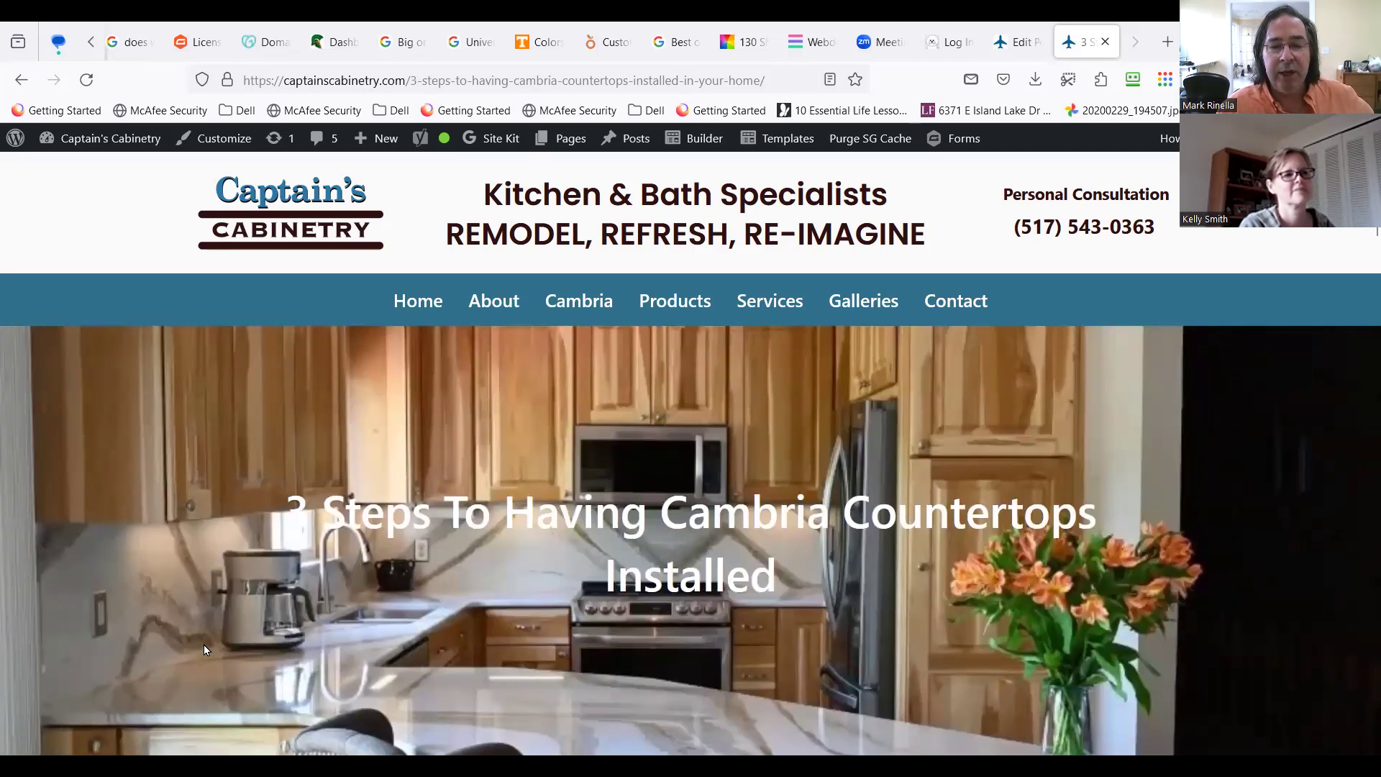